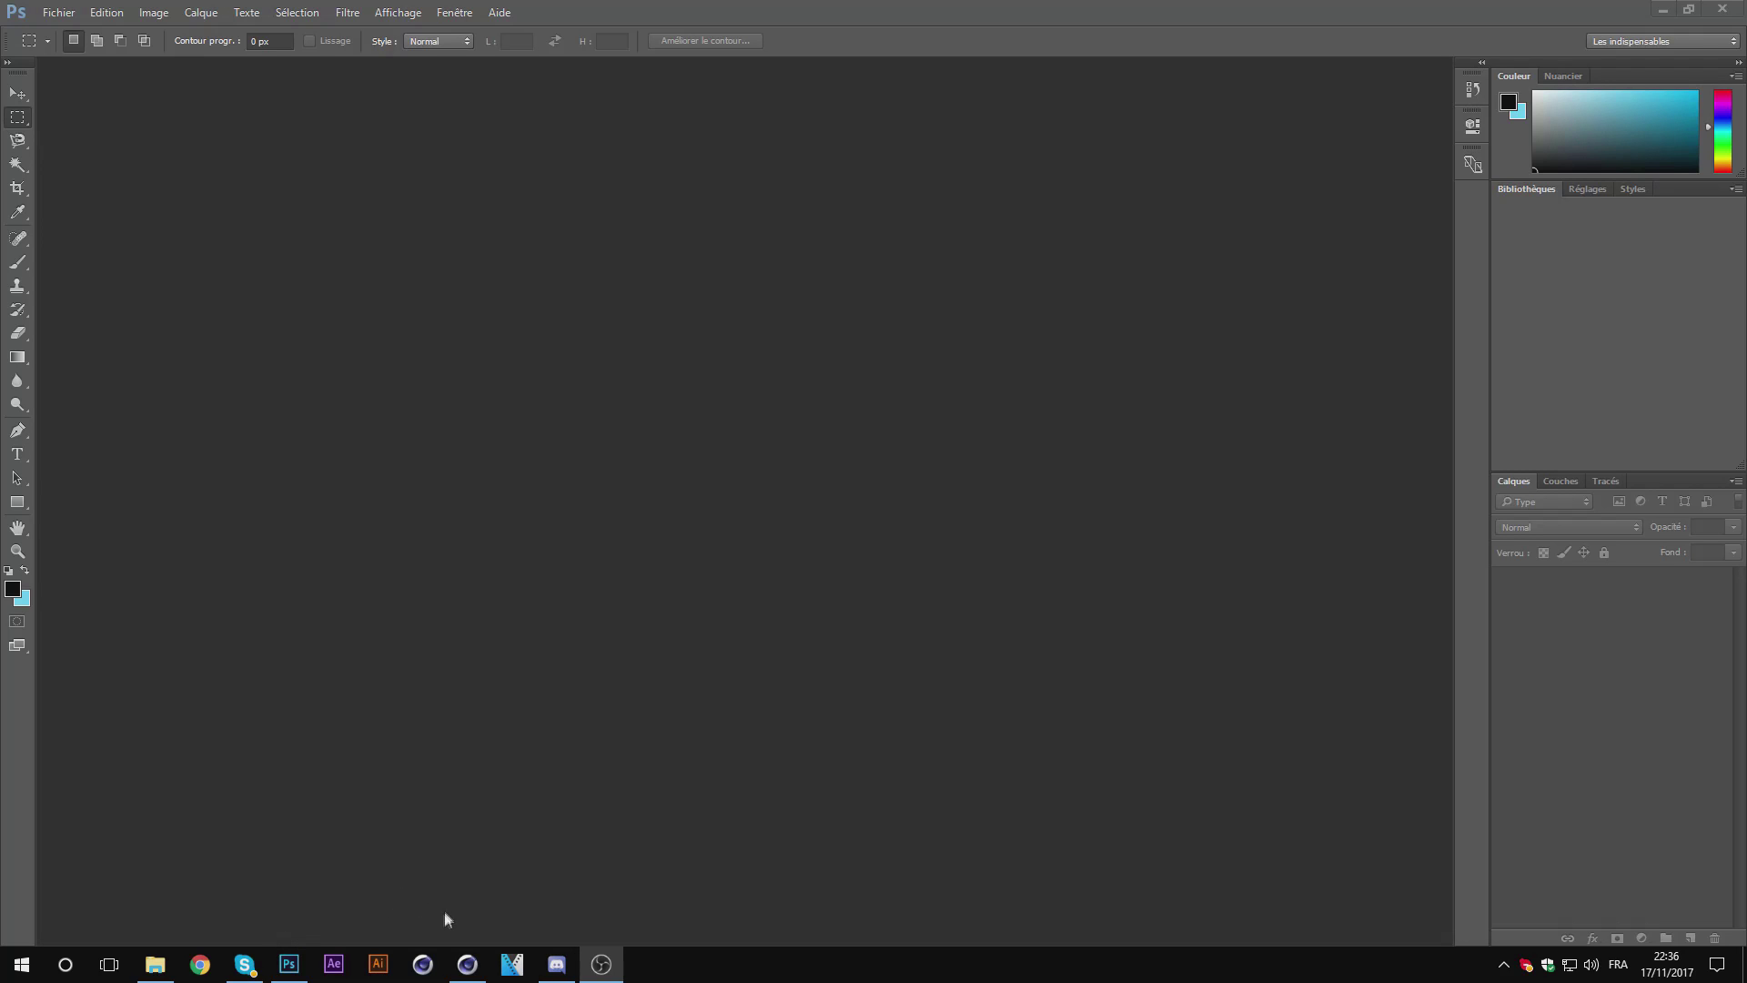
Step: Open moibryyamis.png from the desktop in Photoshop and start a free transform on its layer
{"action": "left_click", "coordinate": [280, 932]}
{"action": "key", "text": "super+d"}
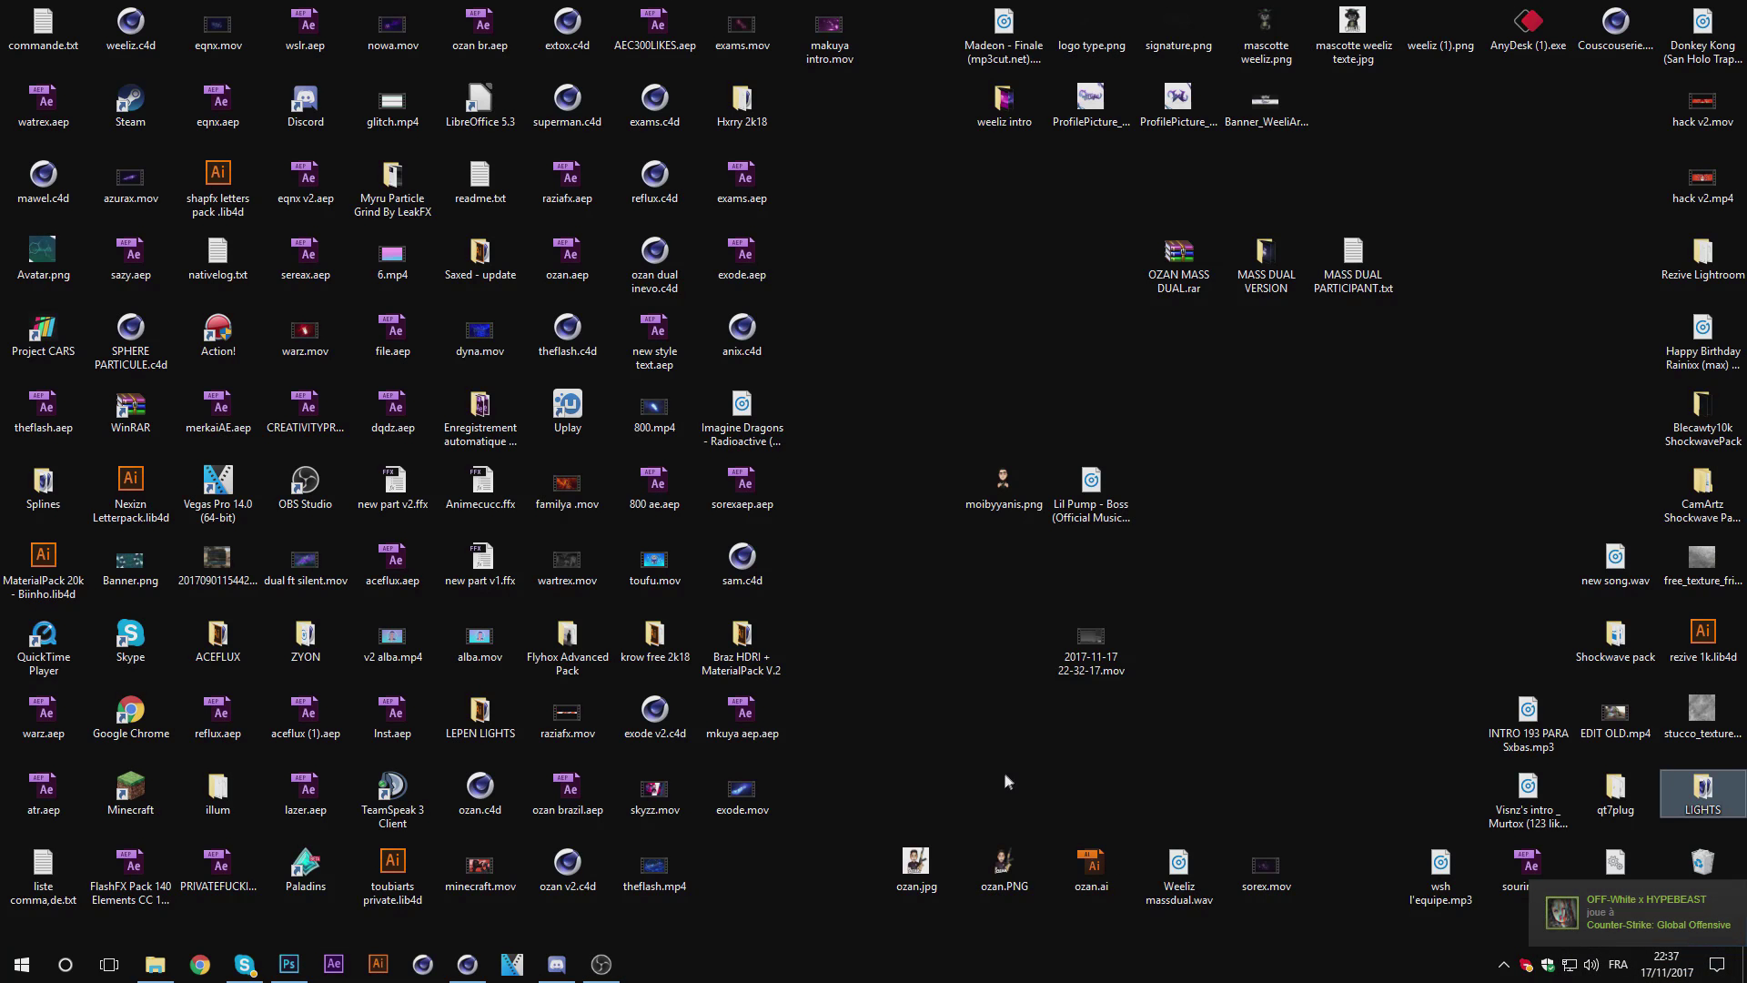
{"action": "left_click_drag", "start_coordinate": [1002, 482], "coordinate": [767, 691]}
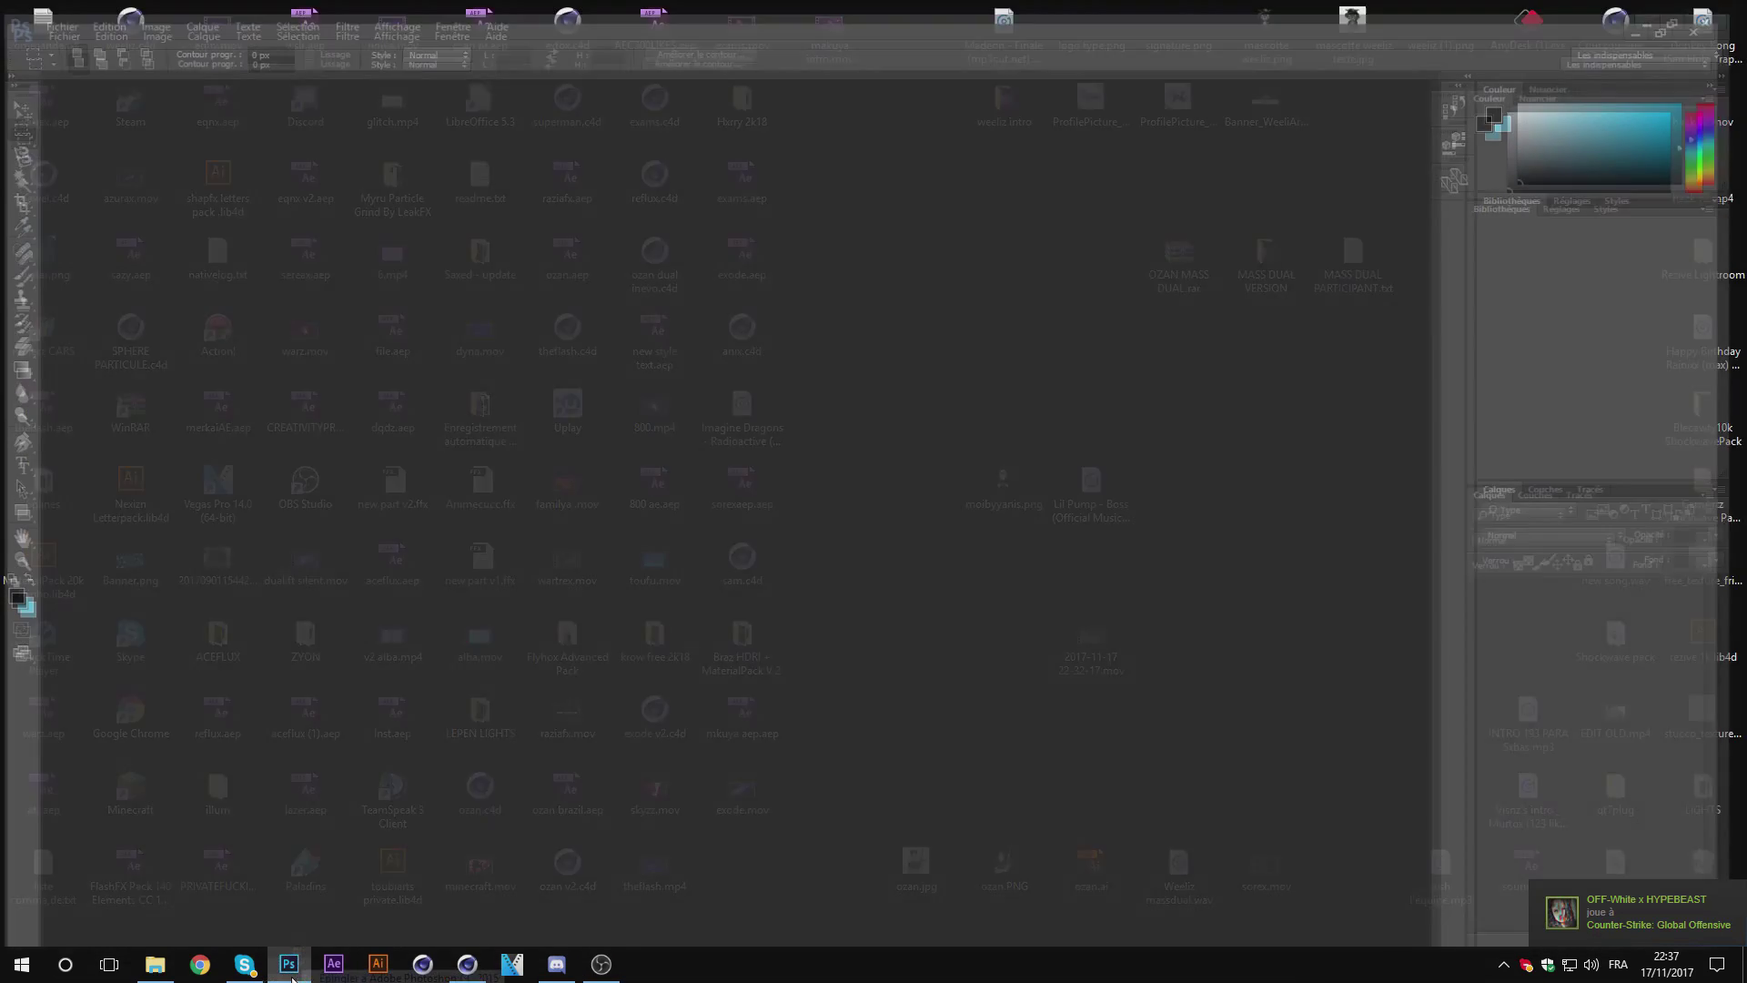
{"action": "mouse_move", "coordinate": [768, 689]}
{"action": "left_mouse_down"}
{"action": "mouse_move", "coordinate": [483, 643]}
{"action": "mouse_move", "coordinate": [634, 618]}
{"action": "left_mouse_up"}
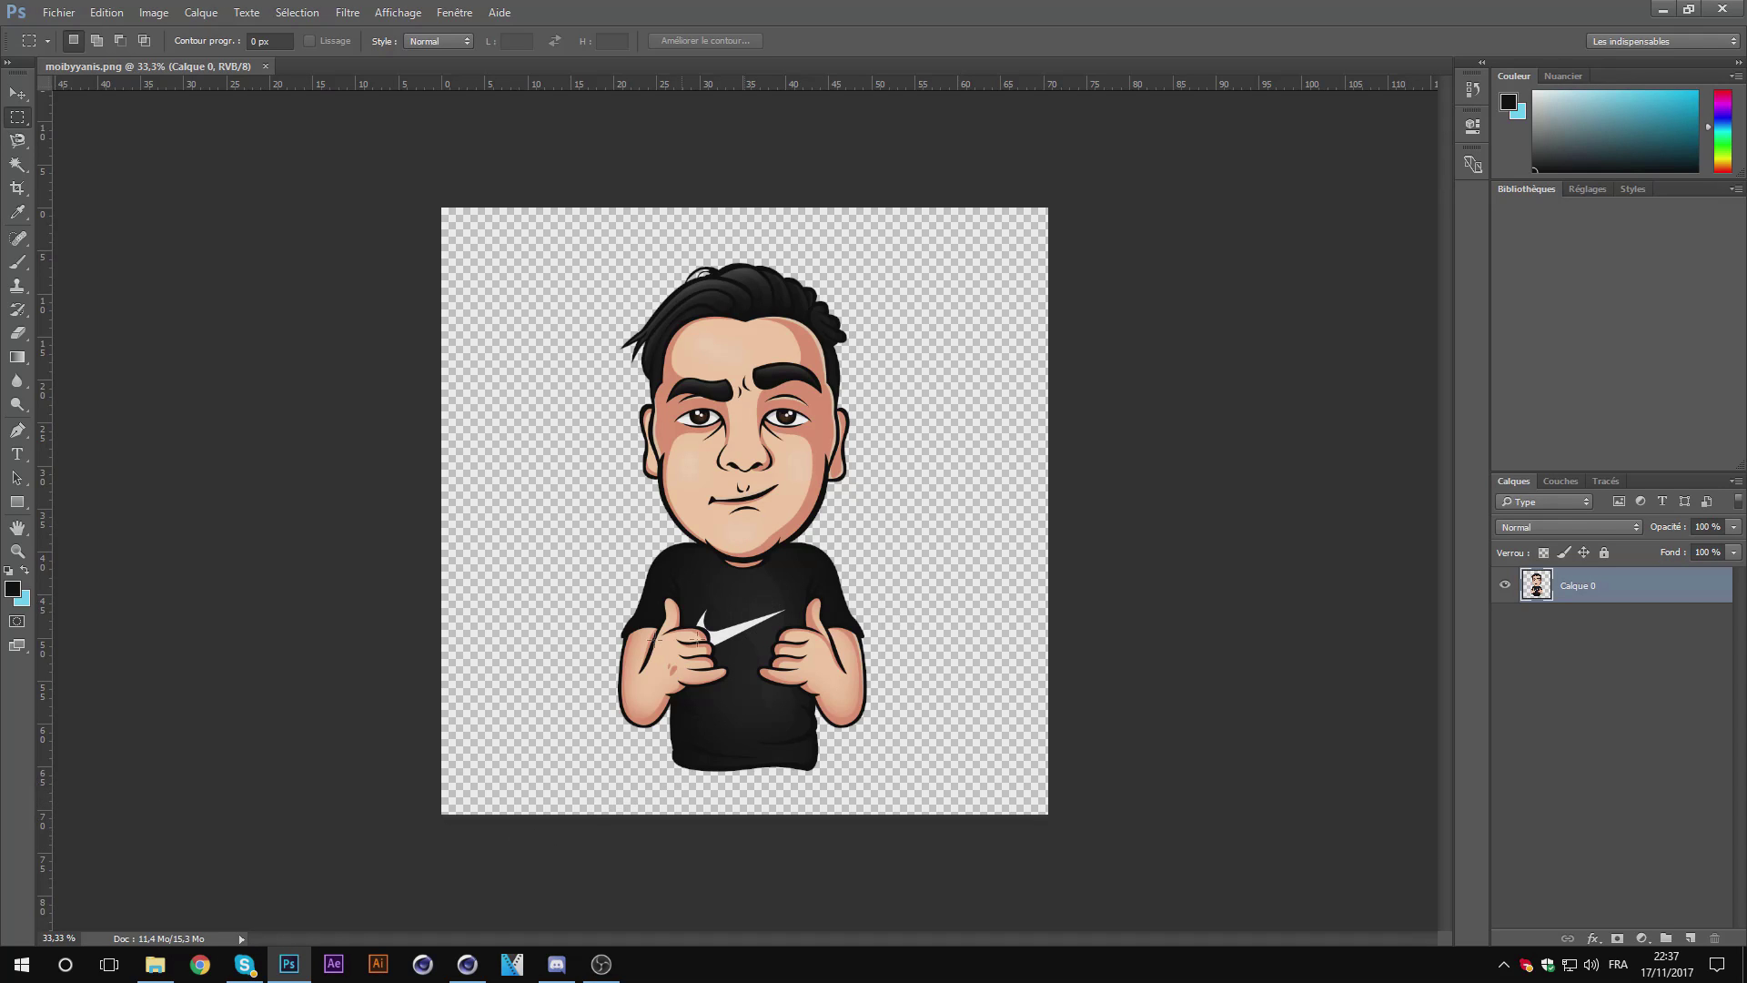
{"action": "key", "text": "ctrl+t"}
Step: Nudge and commit the avatar transform, then save a JPEG copy of the image
{"action": "left_click_drag", "start_coordinate": [751, 683], "coordinate": [755, 688]}
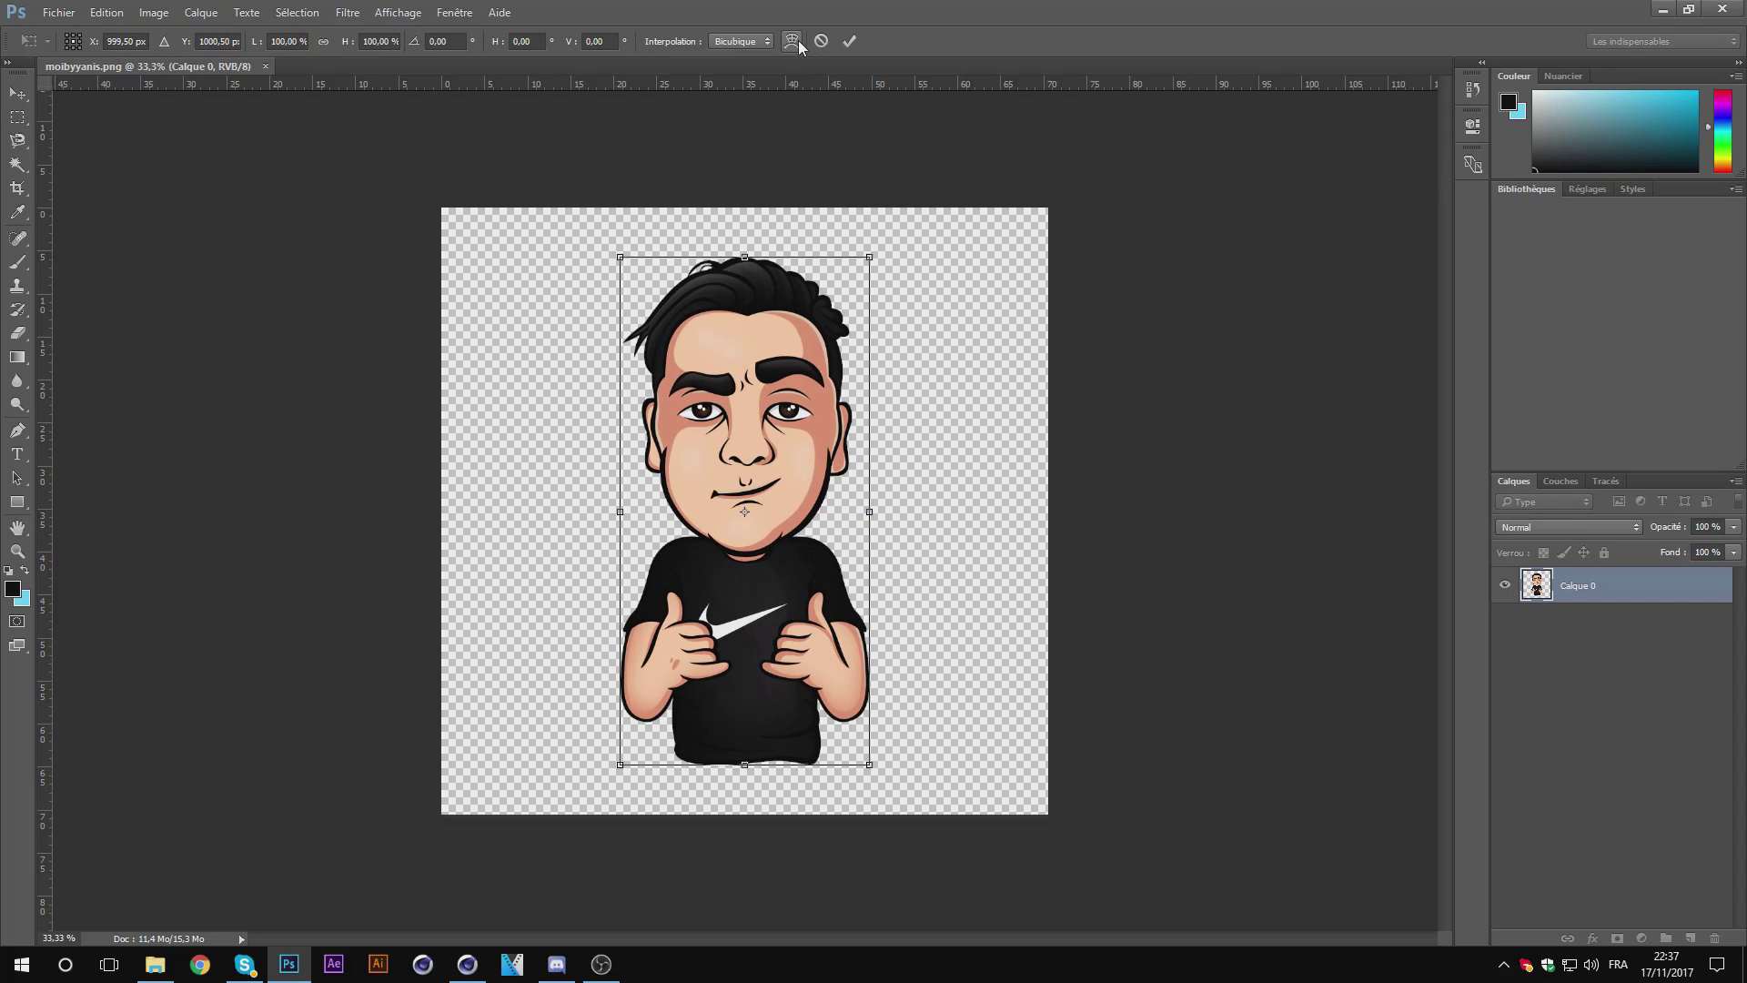
{"action": "left_click", "coordinate": [849, 40]}
{"action": "left_click", "coordinate": [80, 13]}
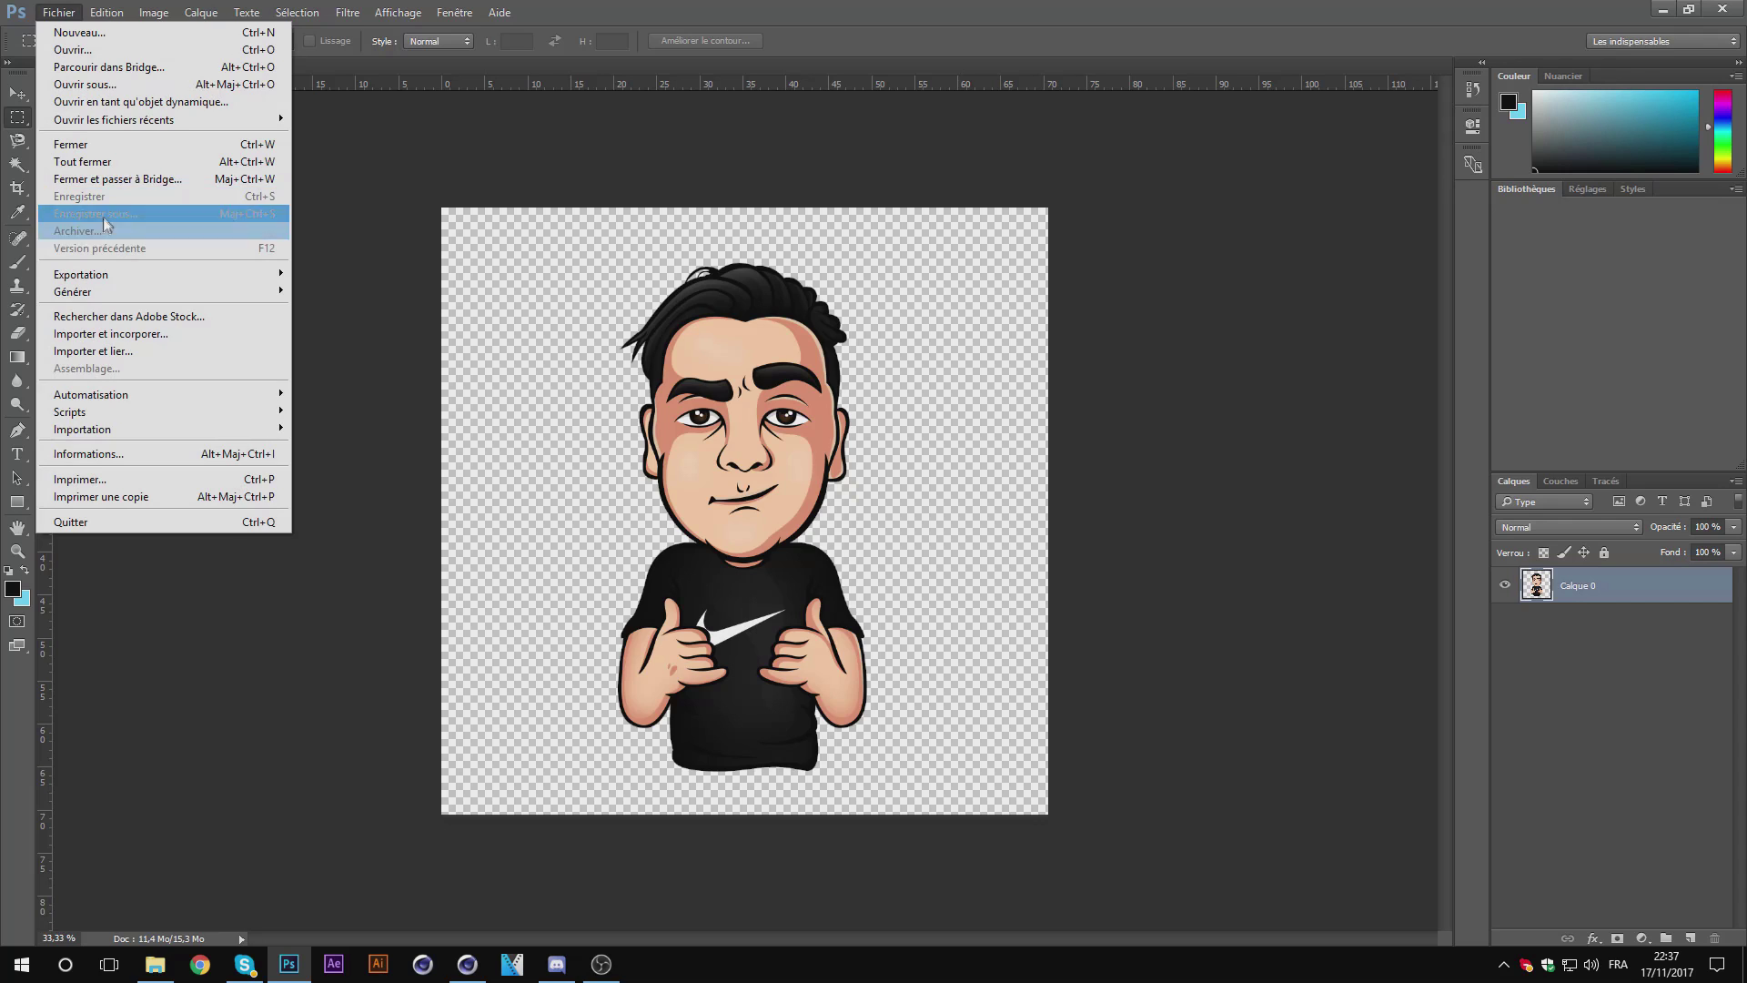
{"action": "left_click", "coordinate": [105, 221]}
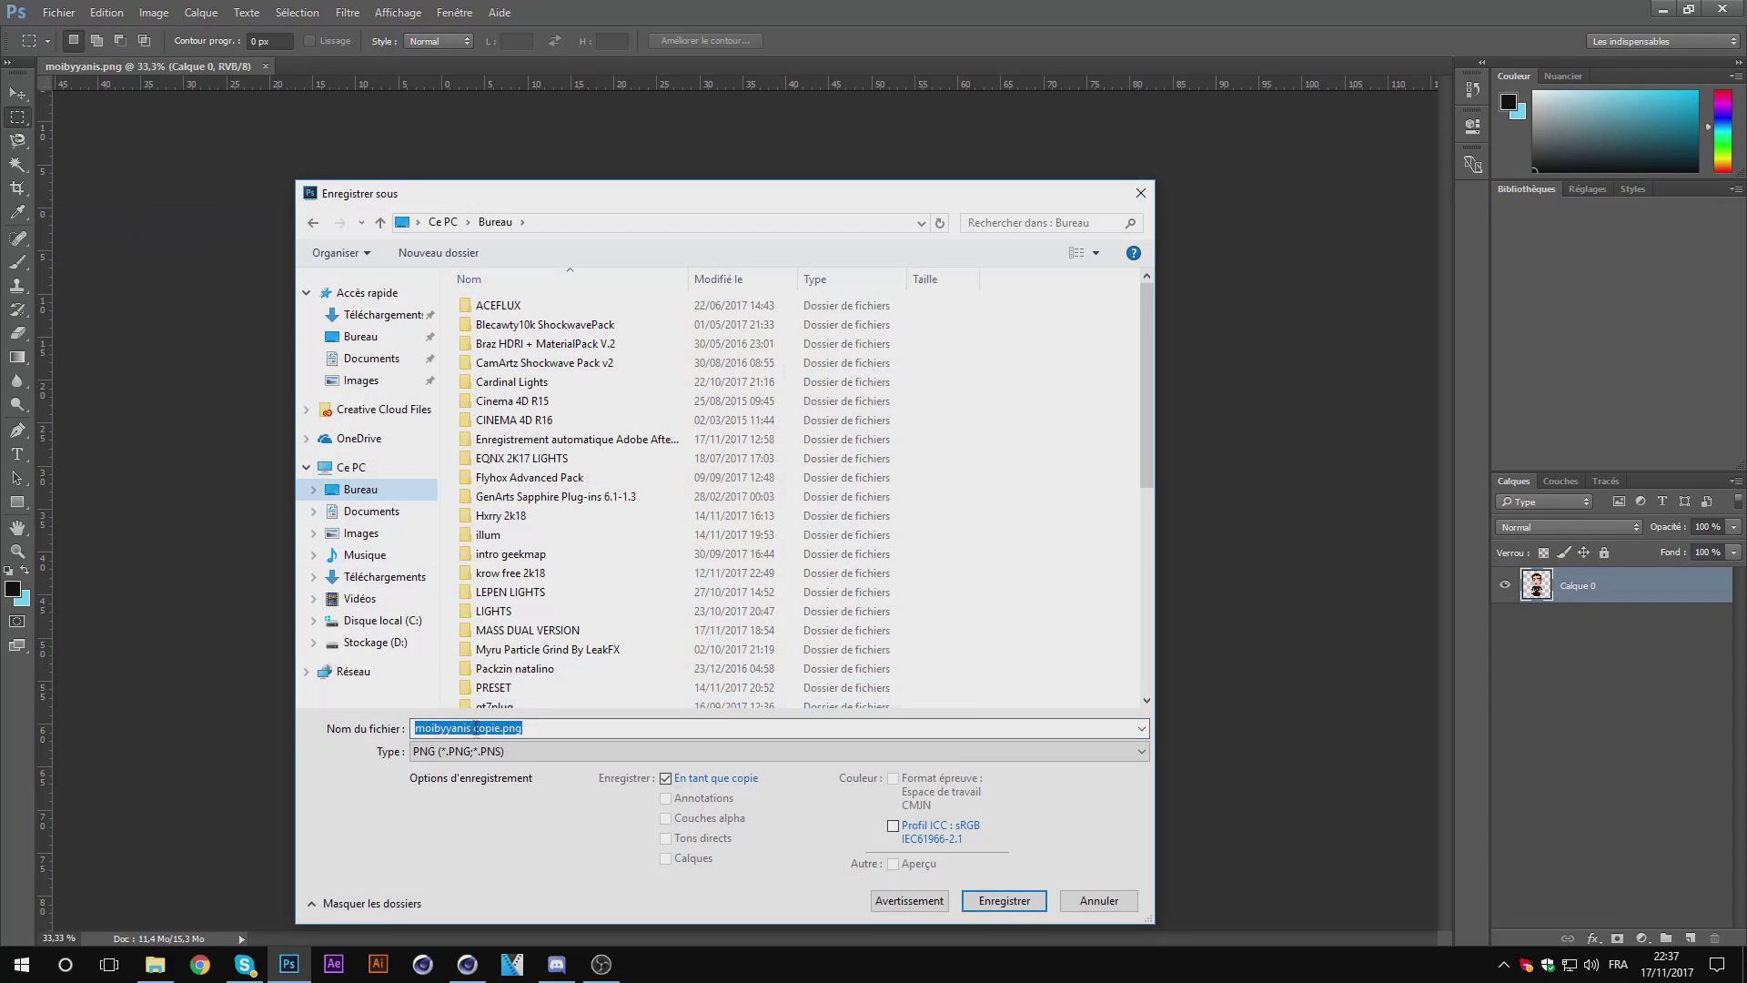
{"action": "left_click", "coordinate": [480, 752]}
{"action": "left_click", "coordinate": [466, 583]}
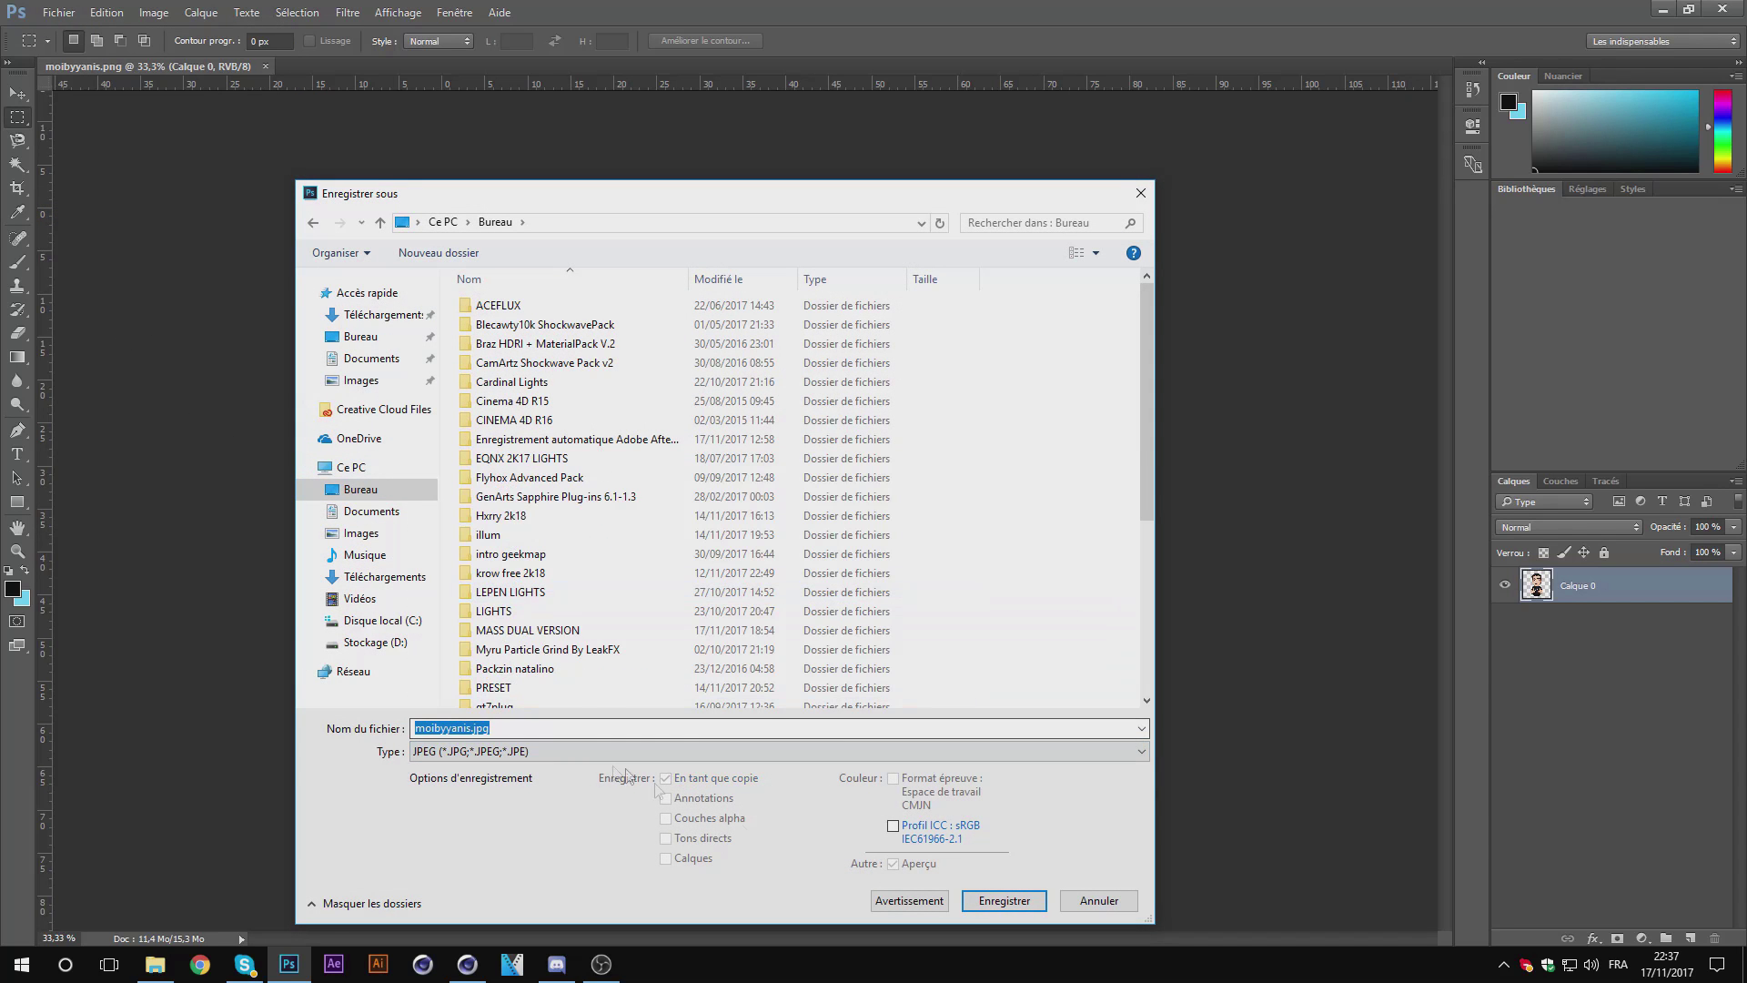
{"action": "left_click", "coordinate": [1002, 901]}
{"action": "left_click", "coordinate": [980, 264]}
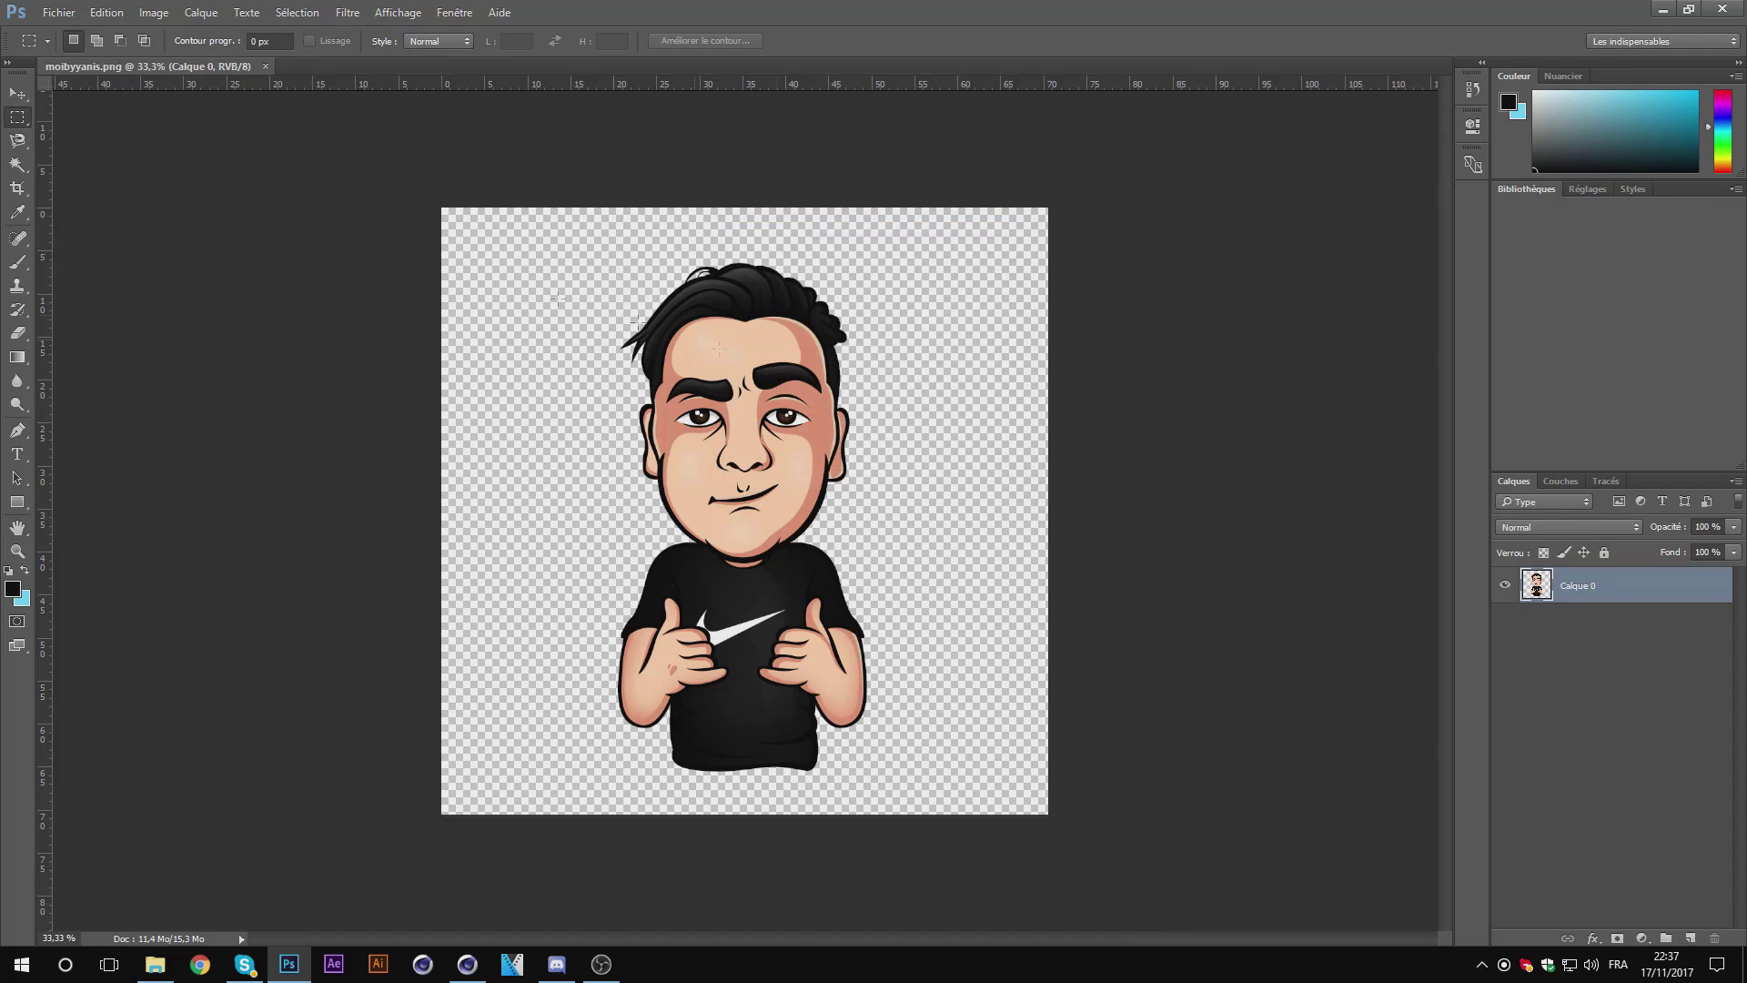
Step: Load the avatar layer's transparency as a selection and convert it into a work path
{"action": "left_click", "coordinate": [19, 119]}
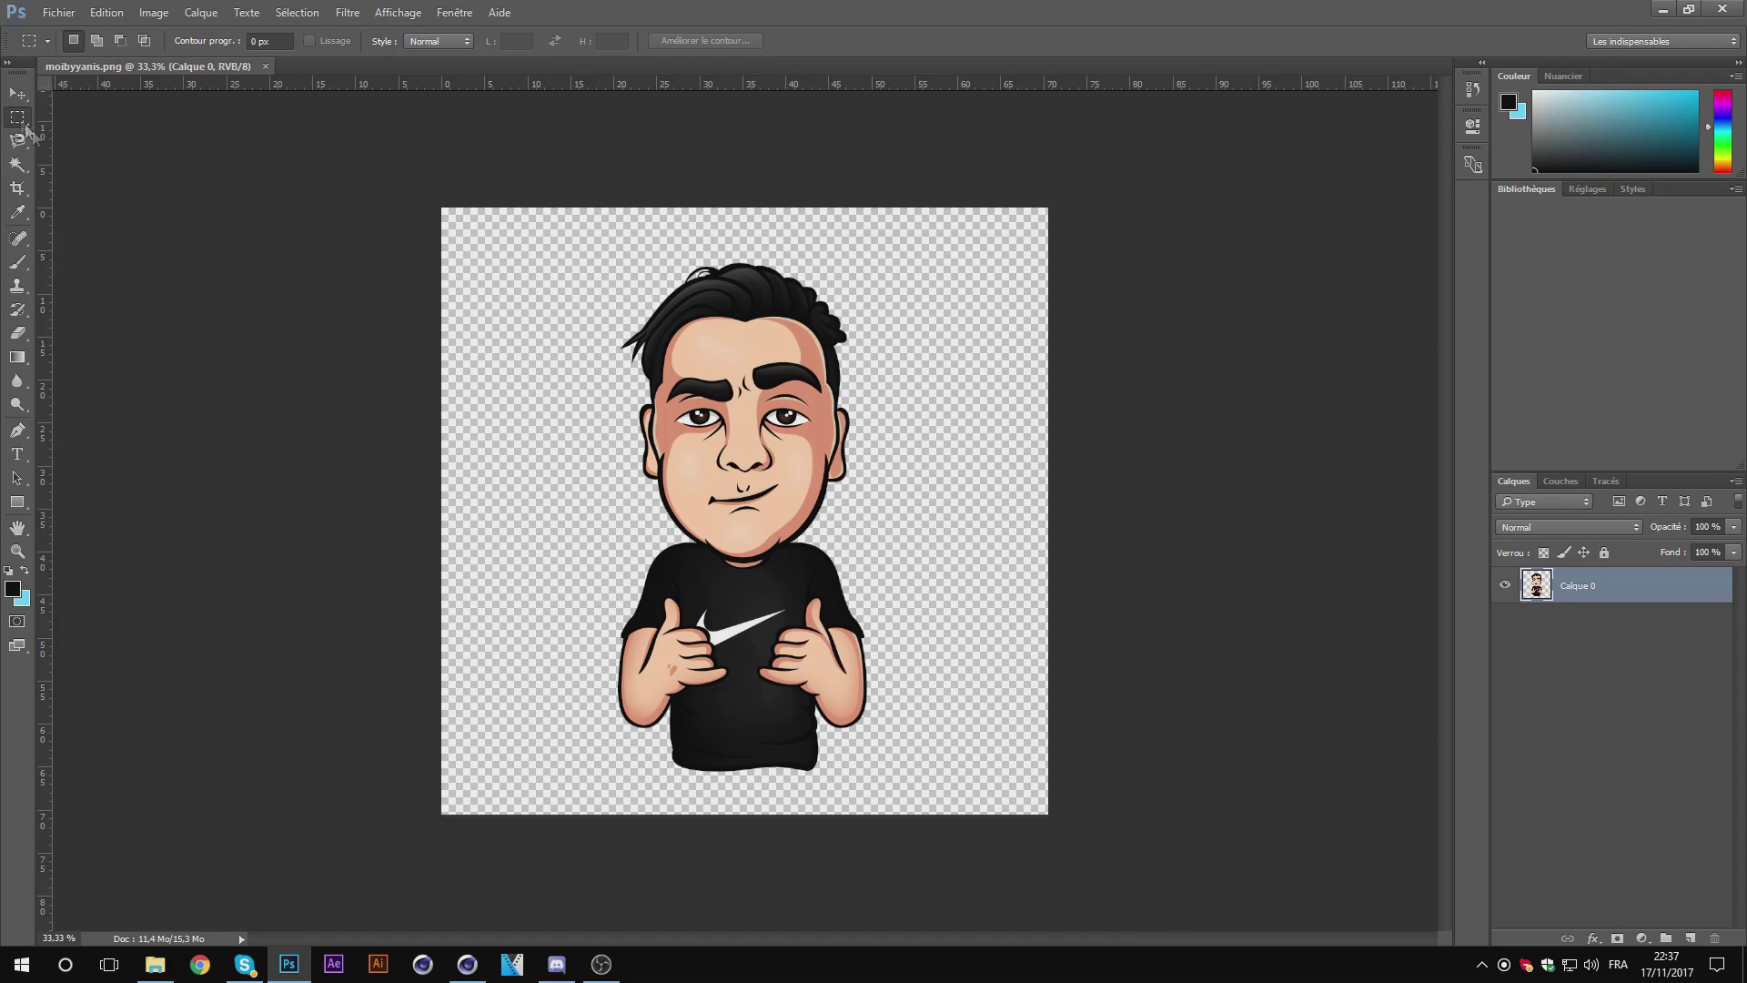
{"action": "right_click", "coordinate": [714, 489]}
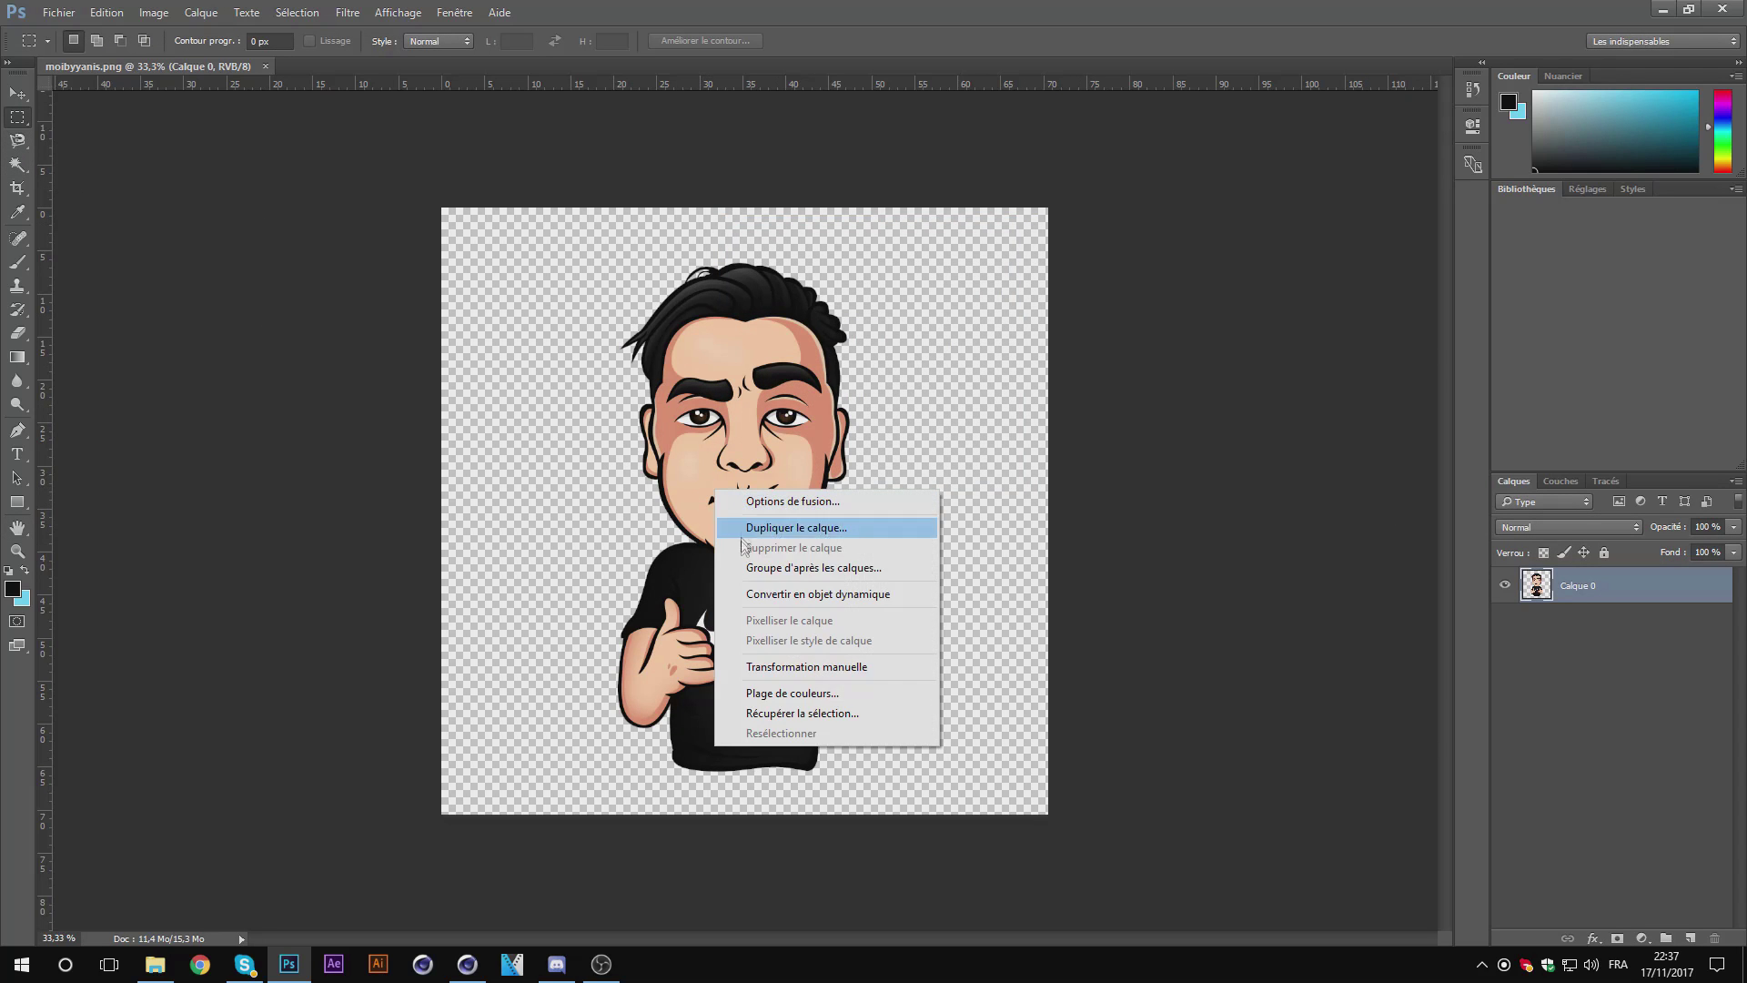
{"action": "left_click", "coordinate": [357, 571]}
{"action": "right_click", "coordinate": [697, 392]}
{"action": "left_click", "coordinate": [793, 622]}
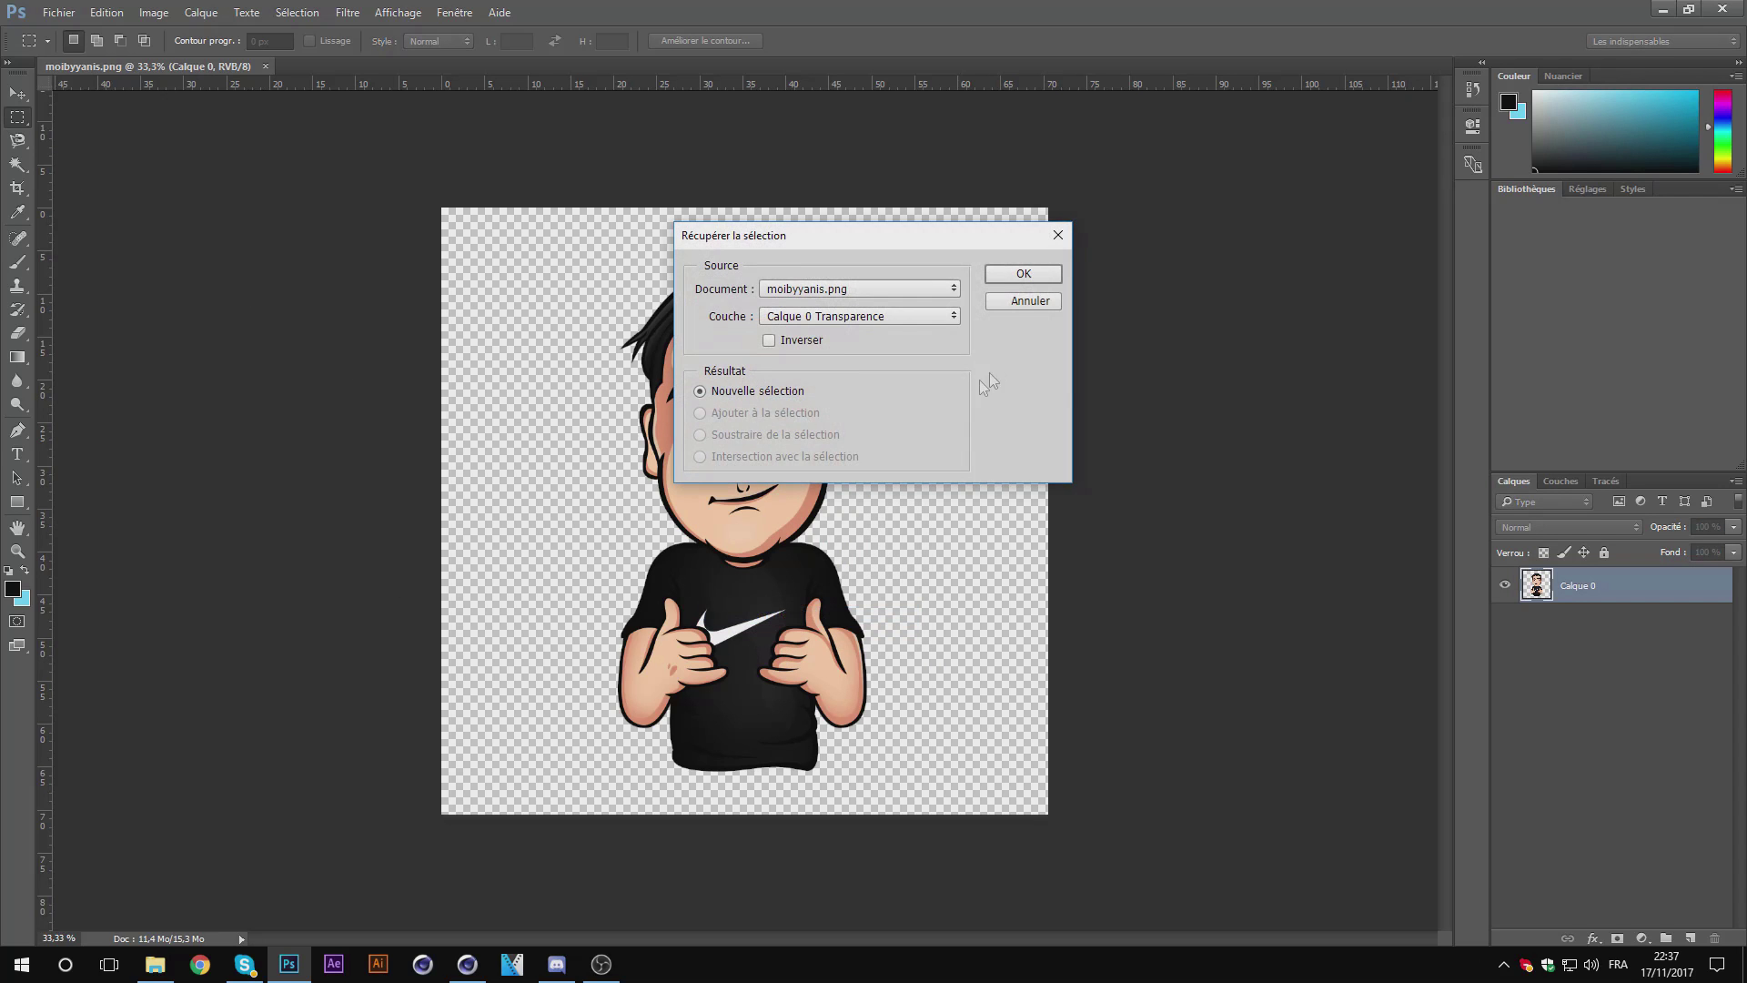
{"action": "left_click", "coordinate": [1010, 280]}
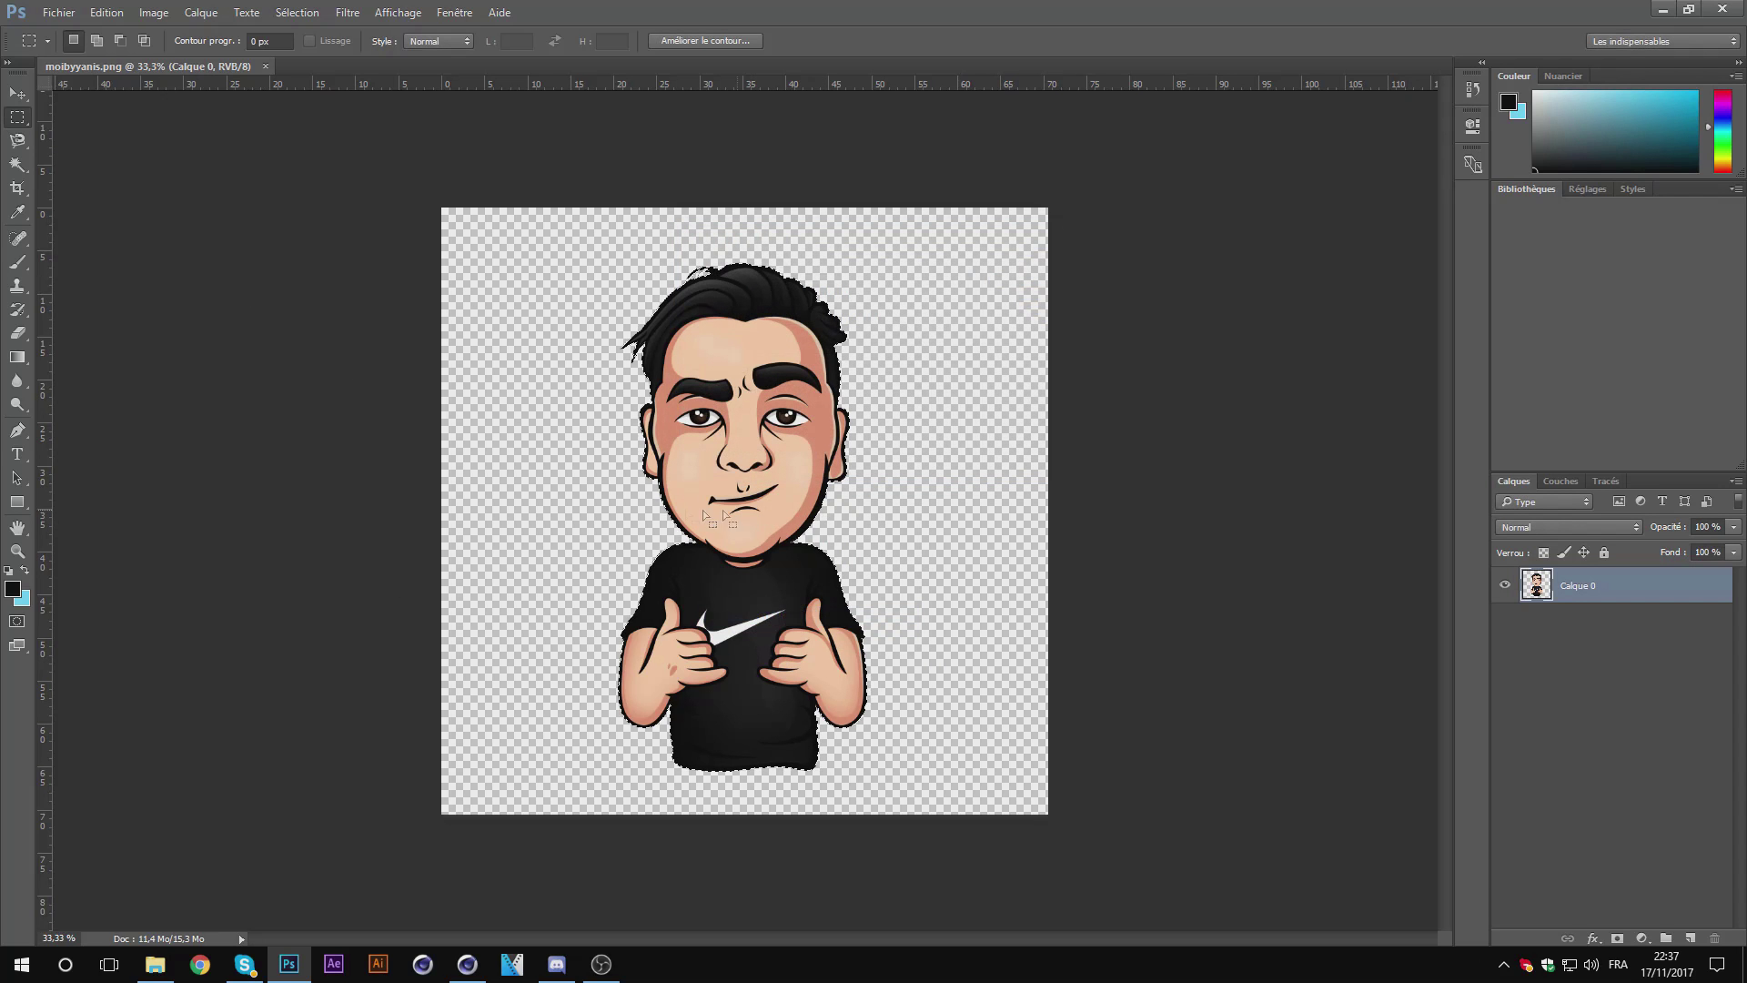
{"action": "right_click", "coordinate": [713, 433]}
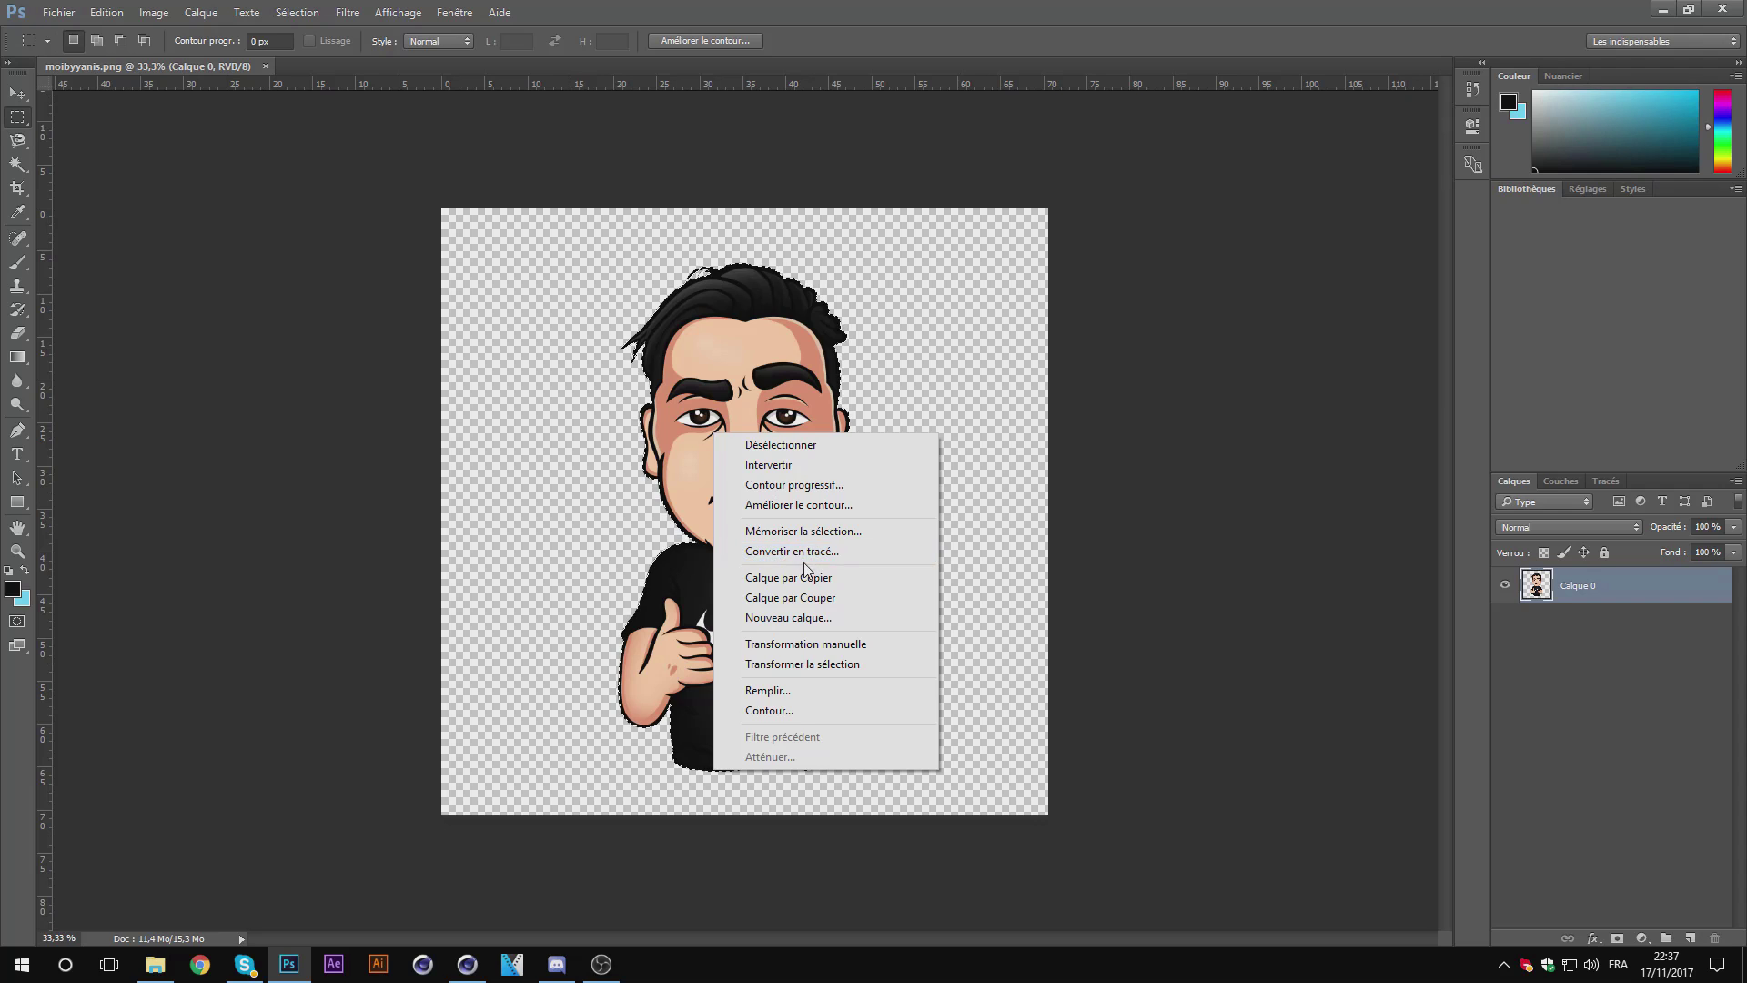
{"action": "left_click", "coordinate": [858, 550]}
{"action": "key", "text": "Return"}
Step: Export the paths to Illustrator as moibyyanis.ai and quit Photoshop without saving
{"action": "left_click", "coordinate": [56, 13]}
{"action": "mouse_move", "coordinate": [82, 273]}
{"action": "left_click", "coordinate": [411, 496]}
{"action": "left_click", "coordinate": [999, 333]}
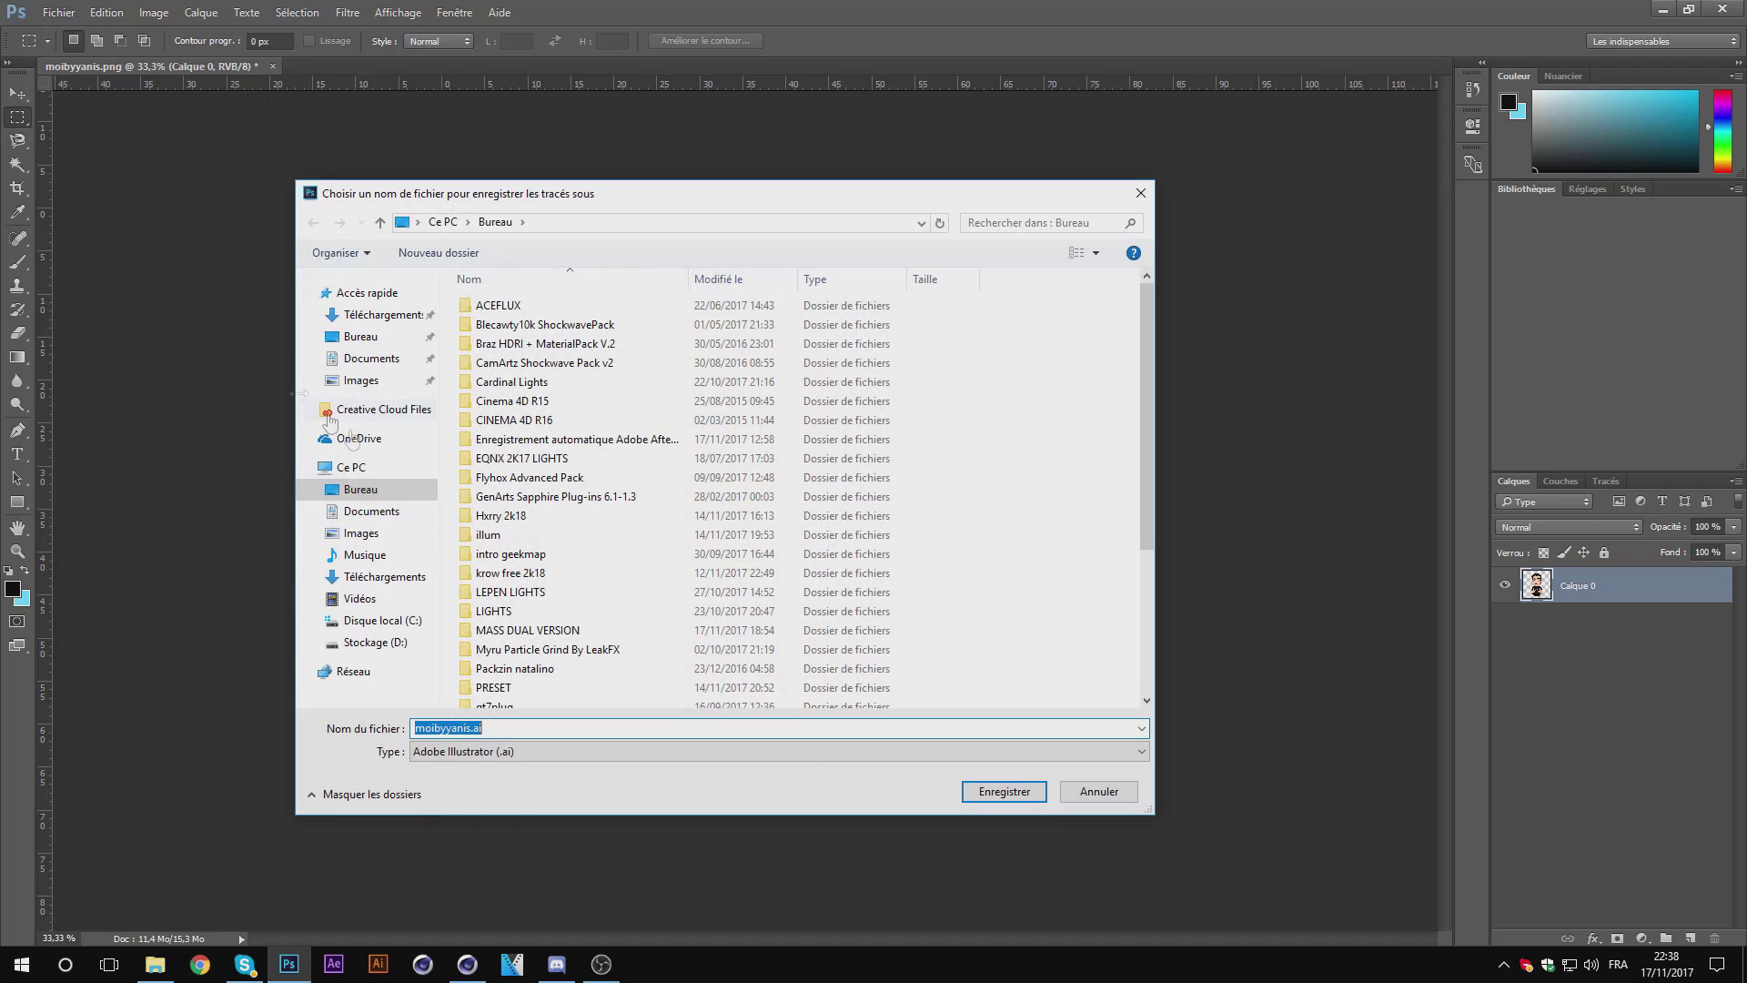
{"action": "left_click", "coordinate": [1003, 790]}
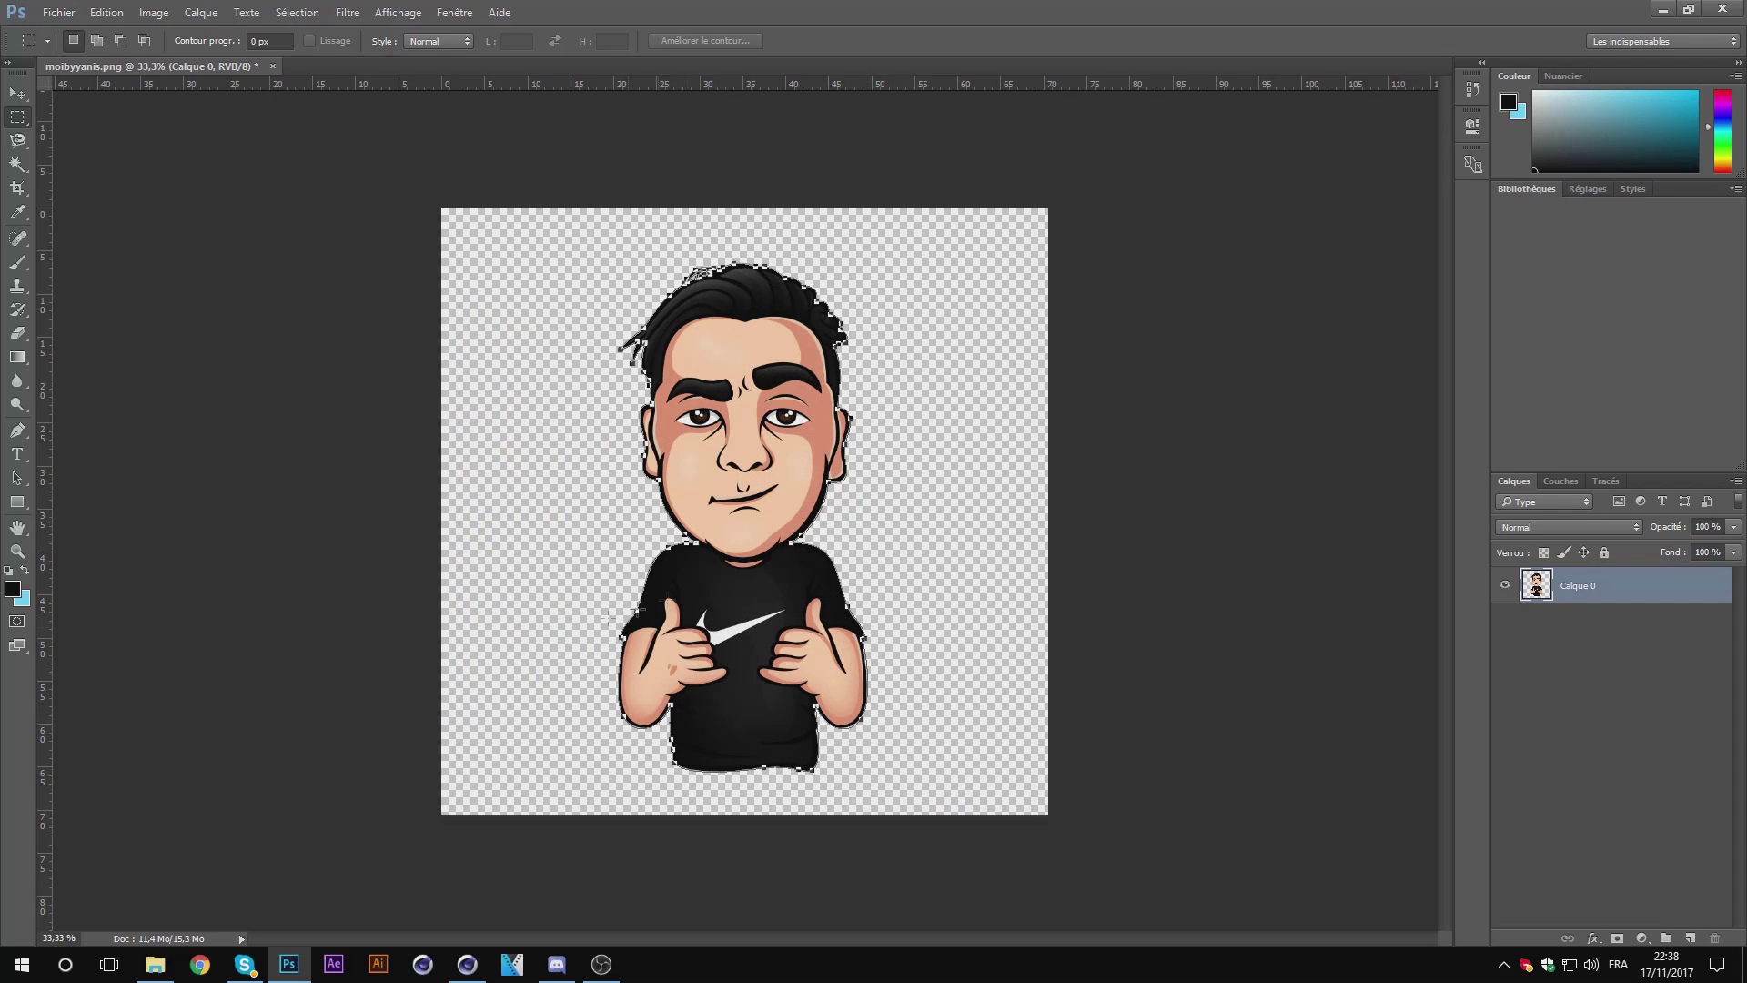
{"action": "left_click", "coordinate": [1723, 8]}
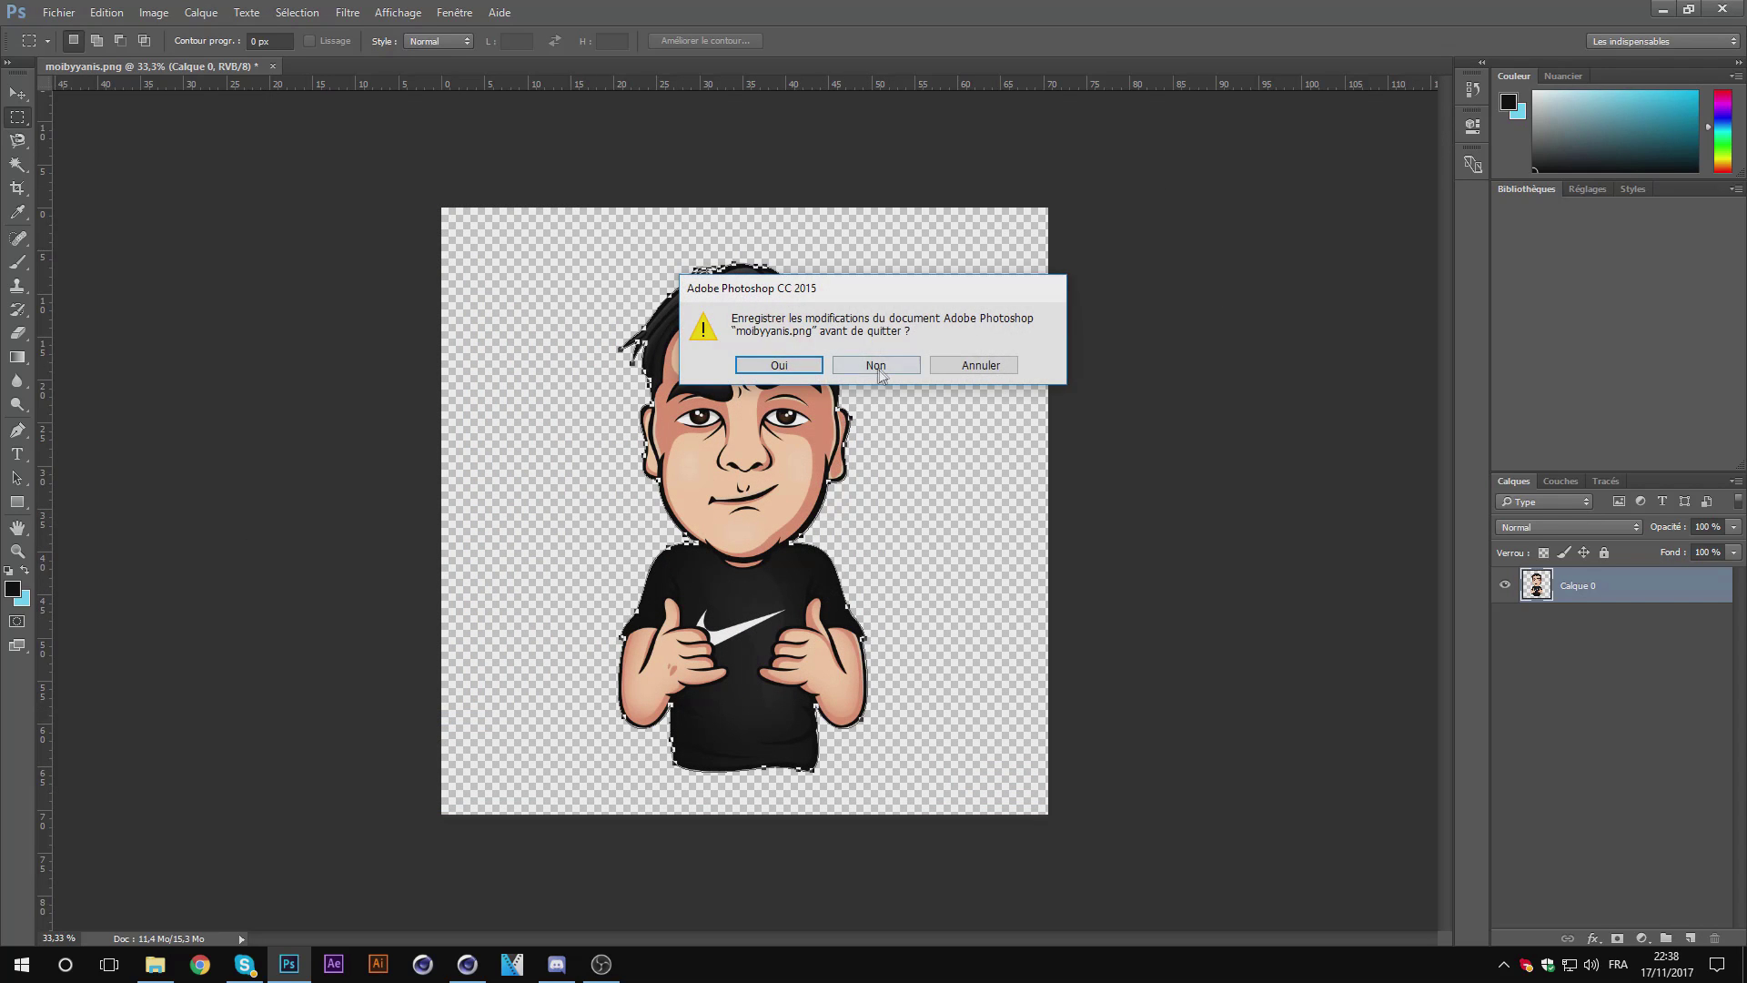
{"action": "left_click", "coordinate": [875, 369]}
{"action": "left_click_drag", "start_coordinate": [742, 865], "coordinate": [1177, 505]}
Step: Place the avatar JPEG beside the other avatar files and bring Cinema 4D forward
{"action": "left_click_drag", "start_coordinate": [829, 102], "coordinate": [1266, 491]}
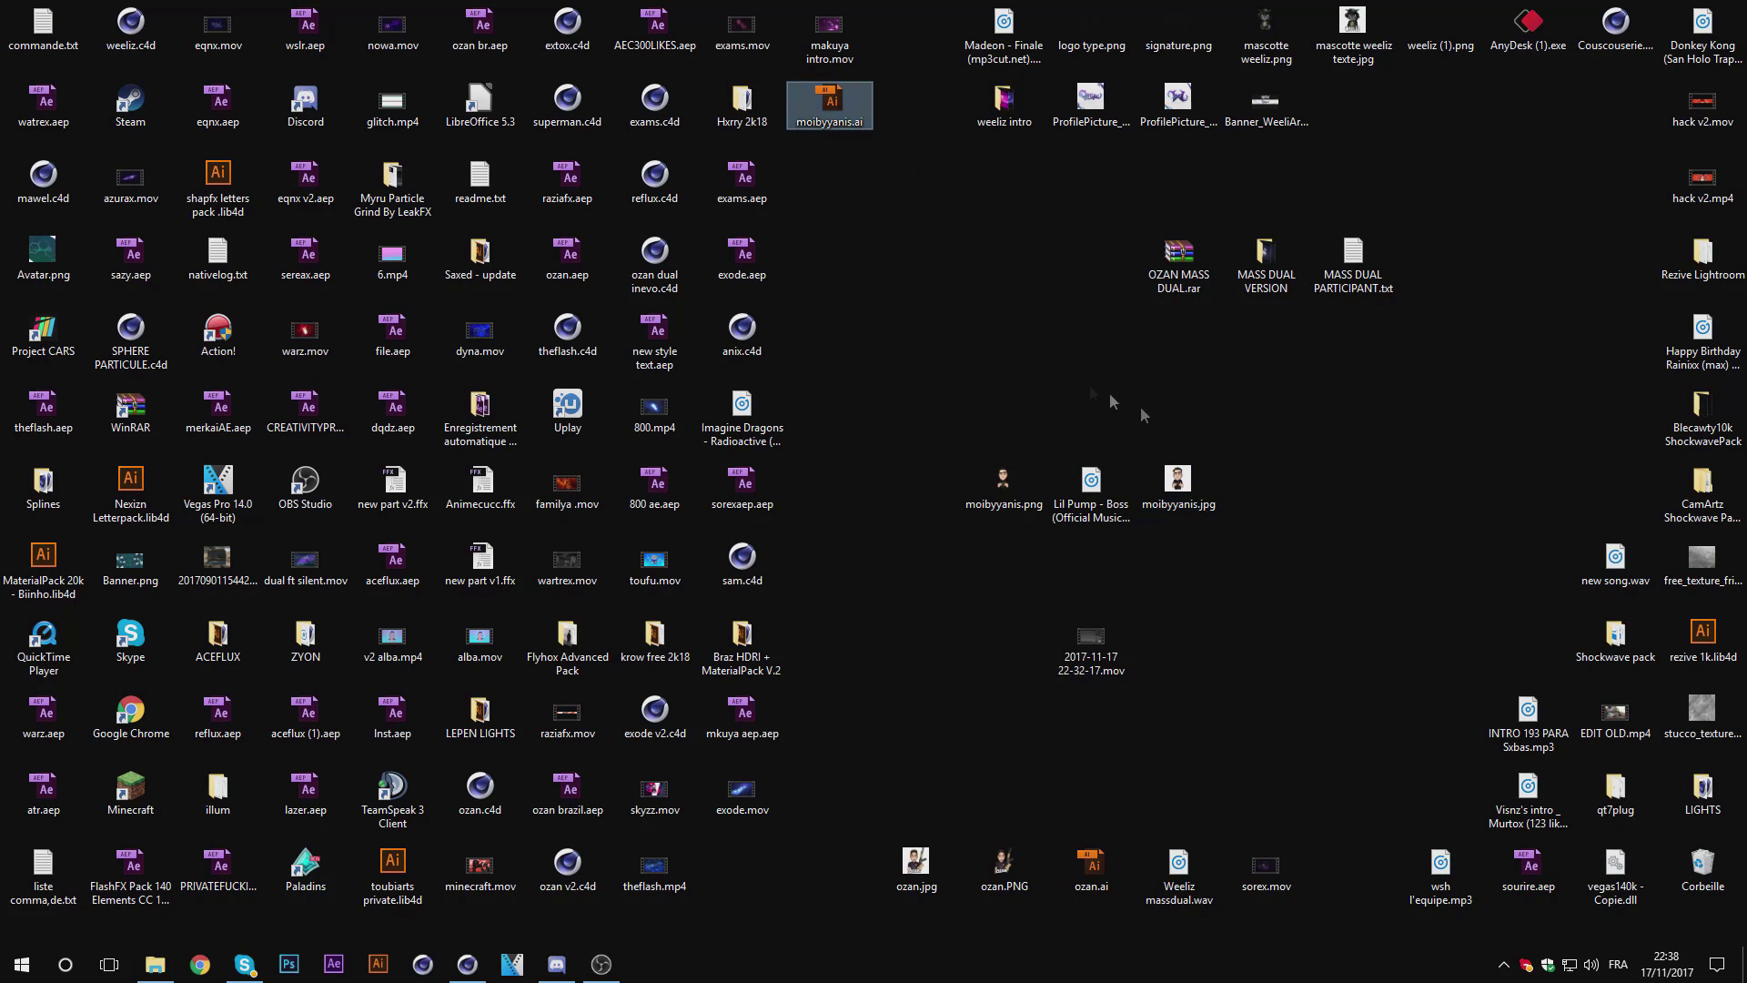
{"action": "left_click", "coordinate": [466, 964]}
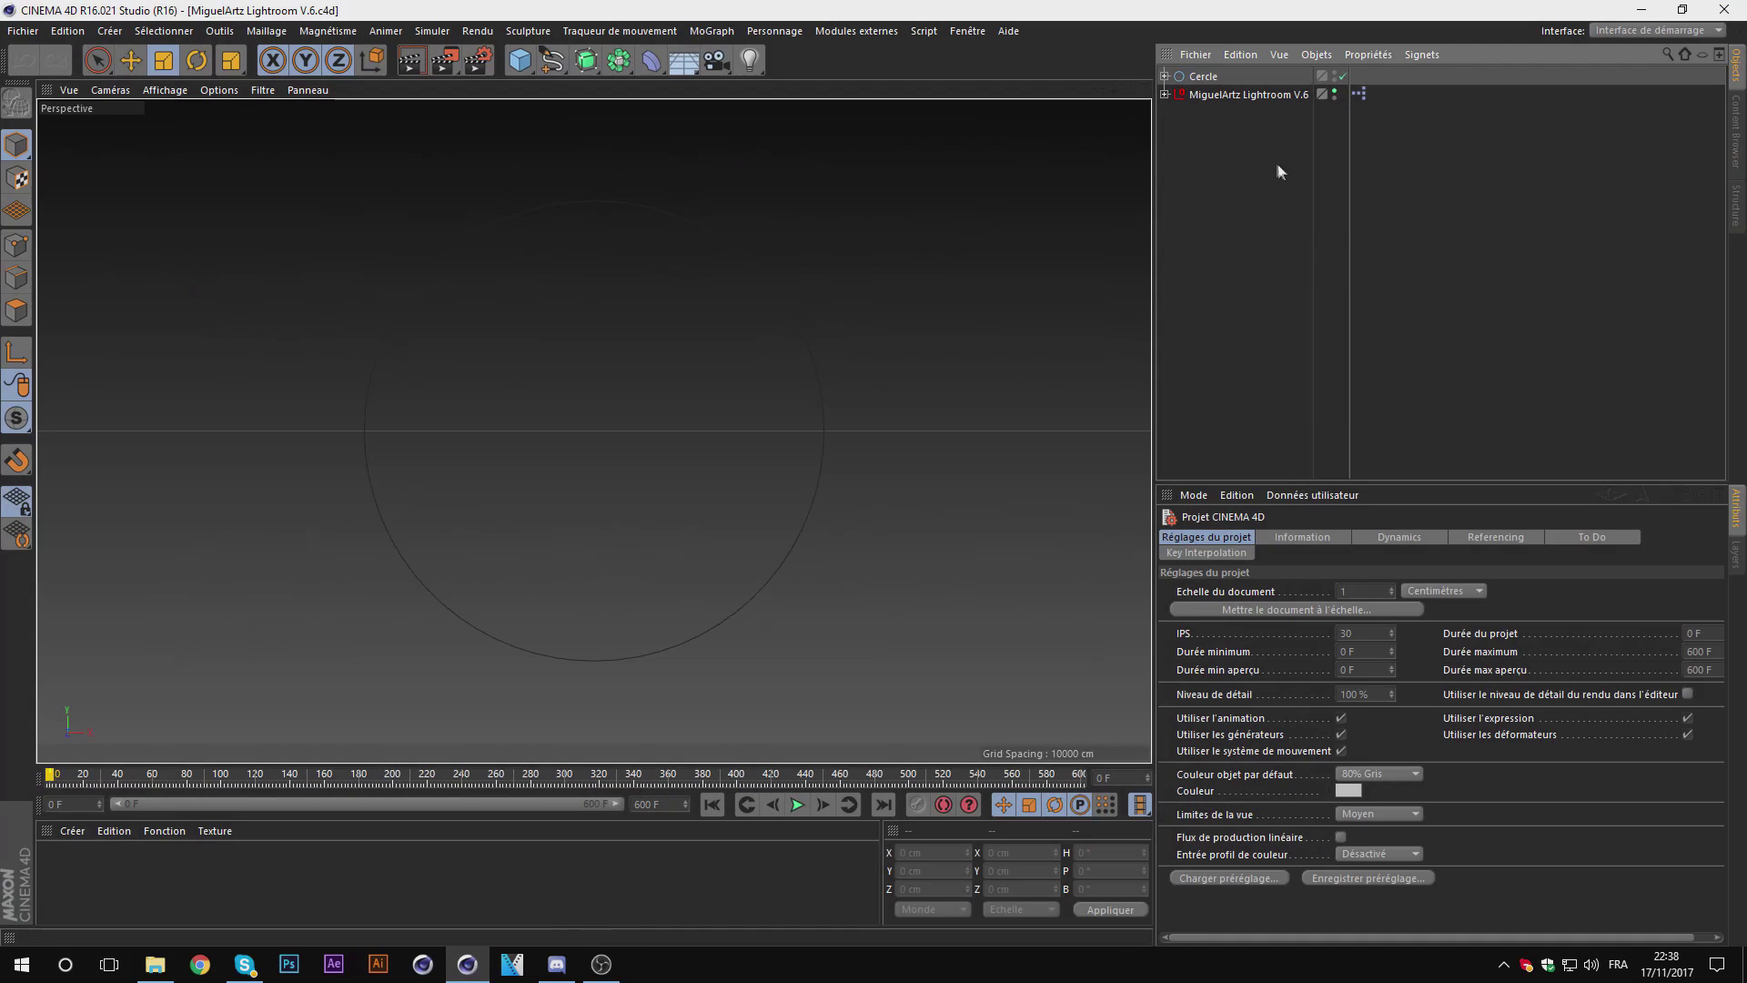
{"action": "left_click_drag", "start_coordinate": [1279, 170], "coordinate": [1182, 82]}
{"action": "left_click_drag", "start_coordinate": [1307, 166], "coordinate": [1191, 80]}
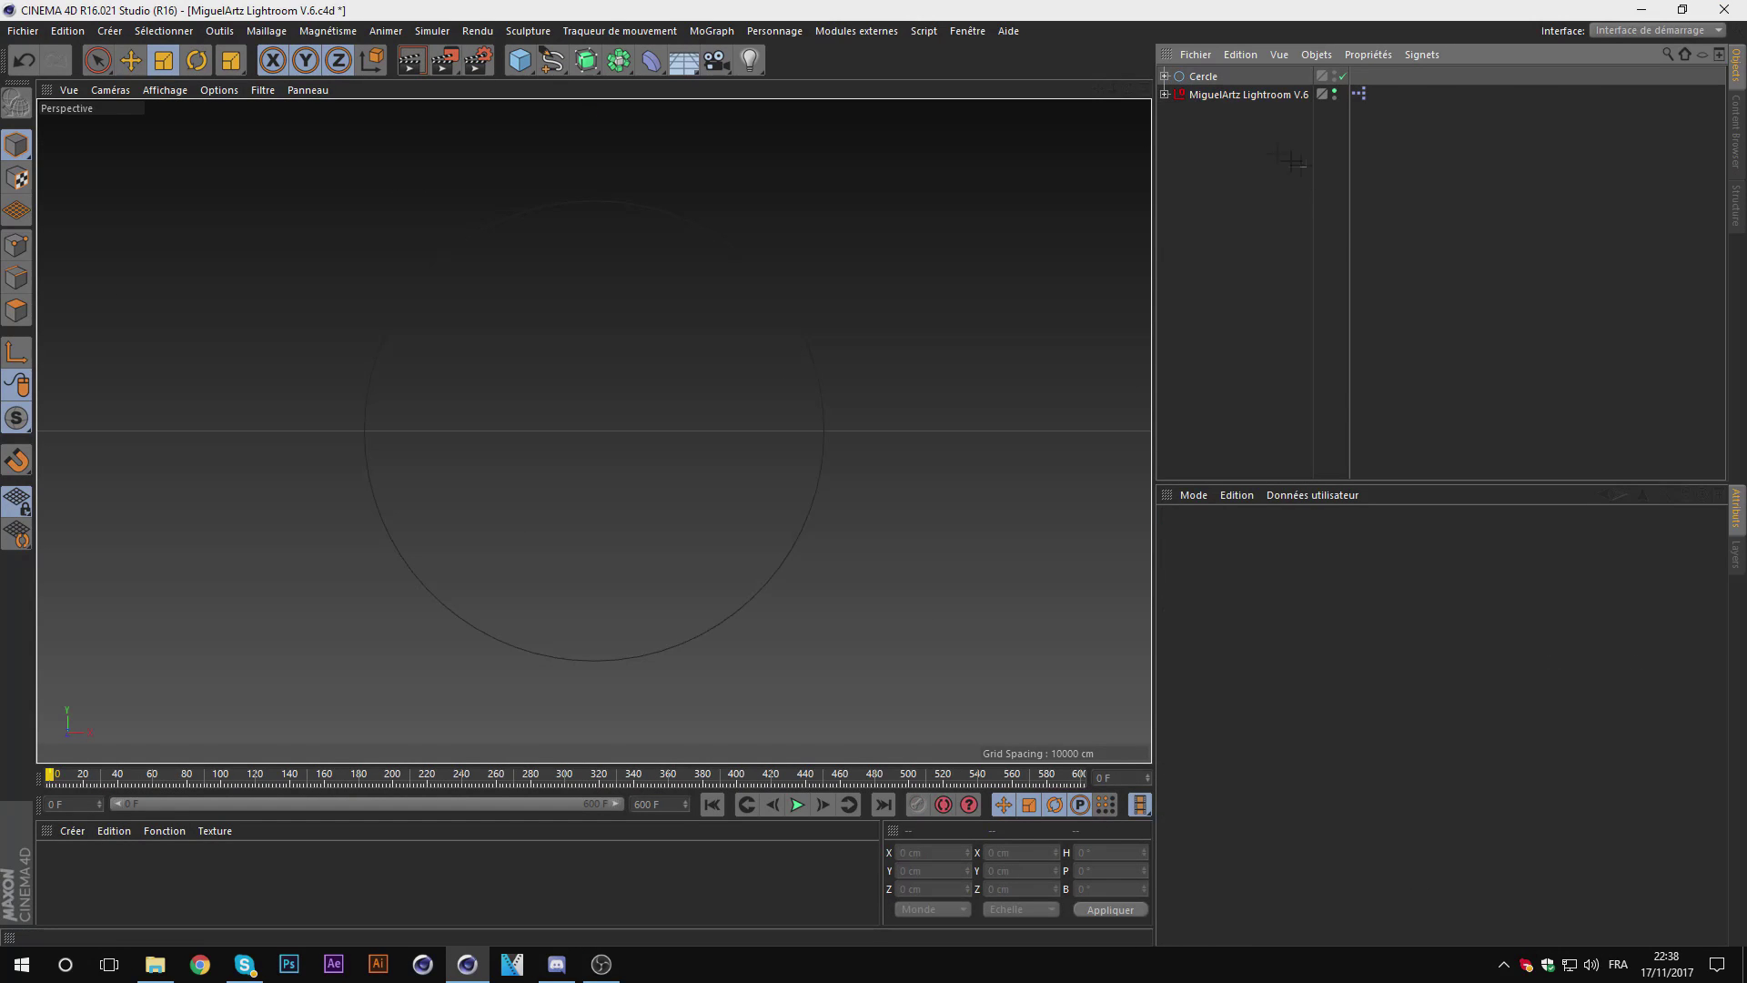
{"action": "left_click_drag", "start_coordinate": [1302, 133], "coordinate": [1176, 77]}
Step: Open Ultimate Lights.c4d from the LIGHTS > Ultimate Lights folder in Cinema 4D
{"action": "left_click", "coordinate": [1742, 965]}
{"action": "double_click", "coordinate": [1702, 787]}
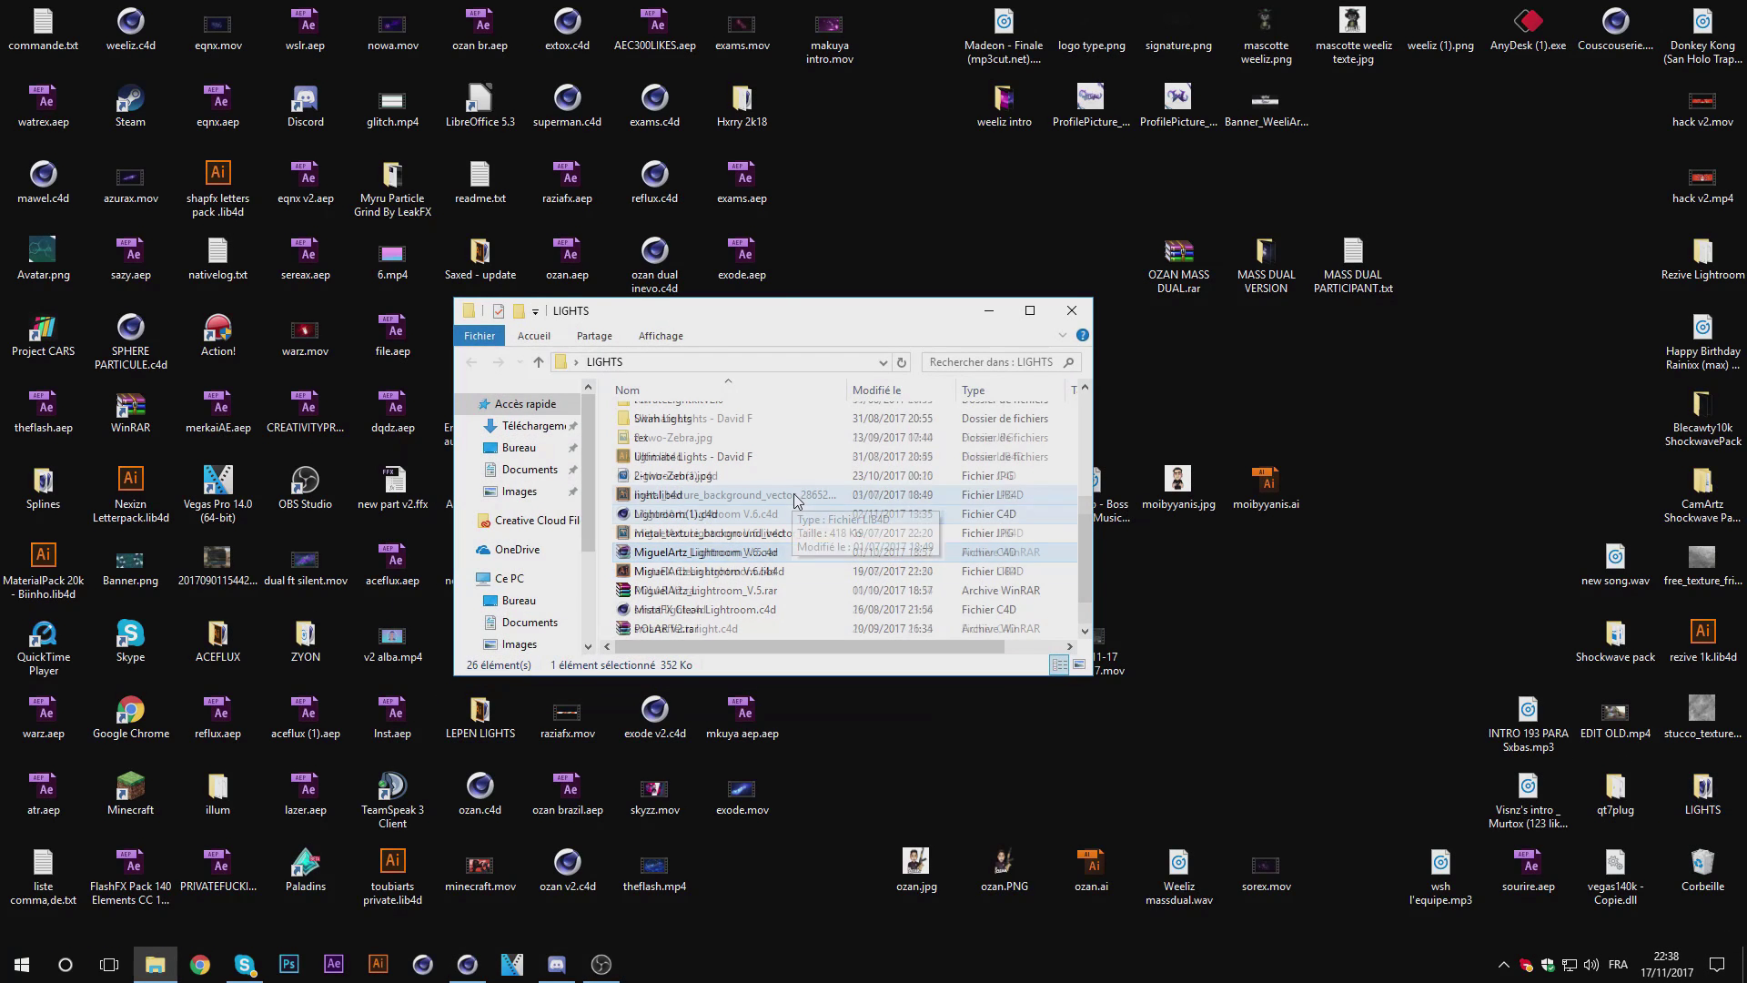
{"action": "scroll", "coordinate": [742, 552], "scroll_direction": "up", "scroll_amount": 2}
{"action": "double_click", "coordinate": [696, 534]}
{"action": "left_click", "coordinate": [676, 444]}
{"action": "double_click", "coordinate": [676, 446]}
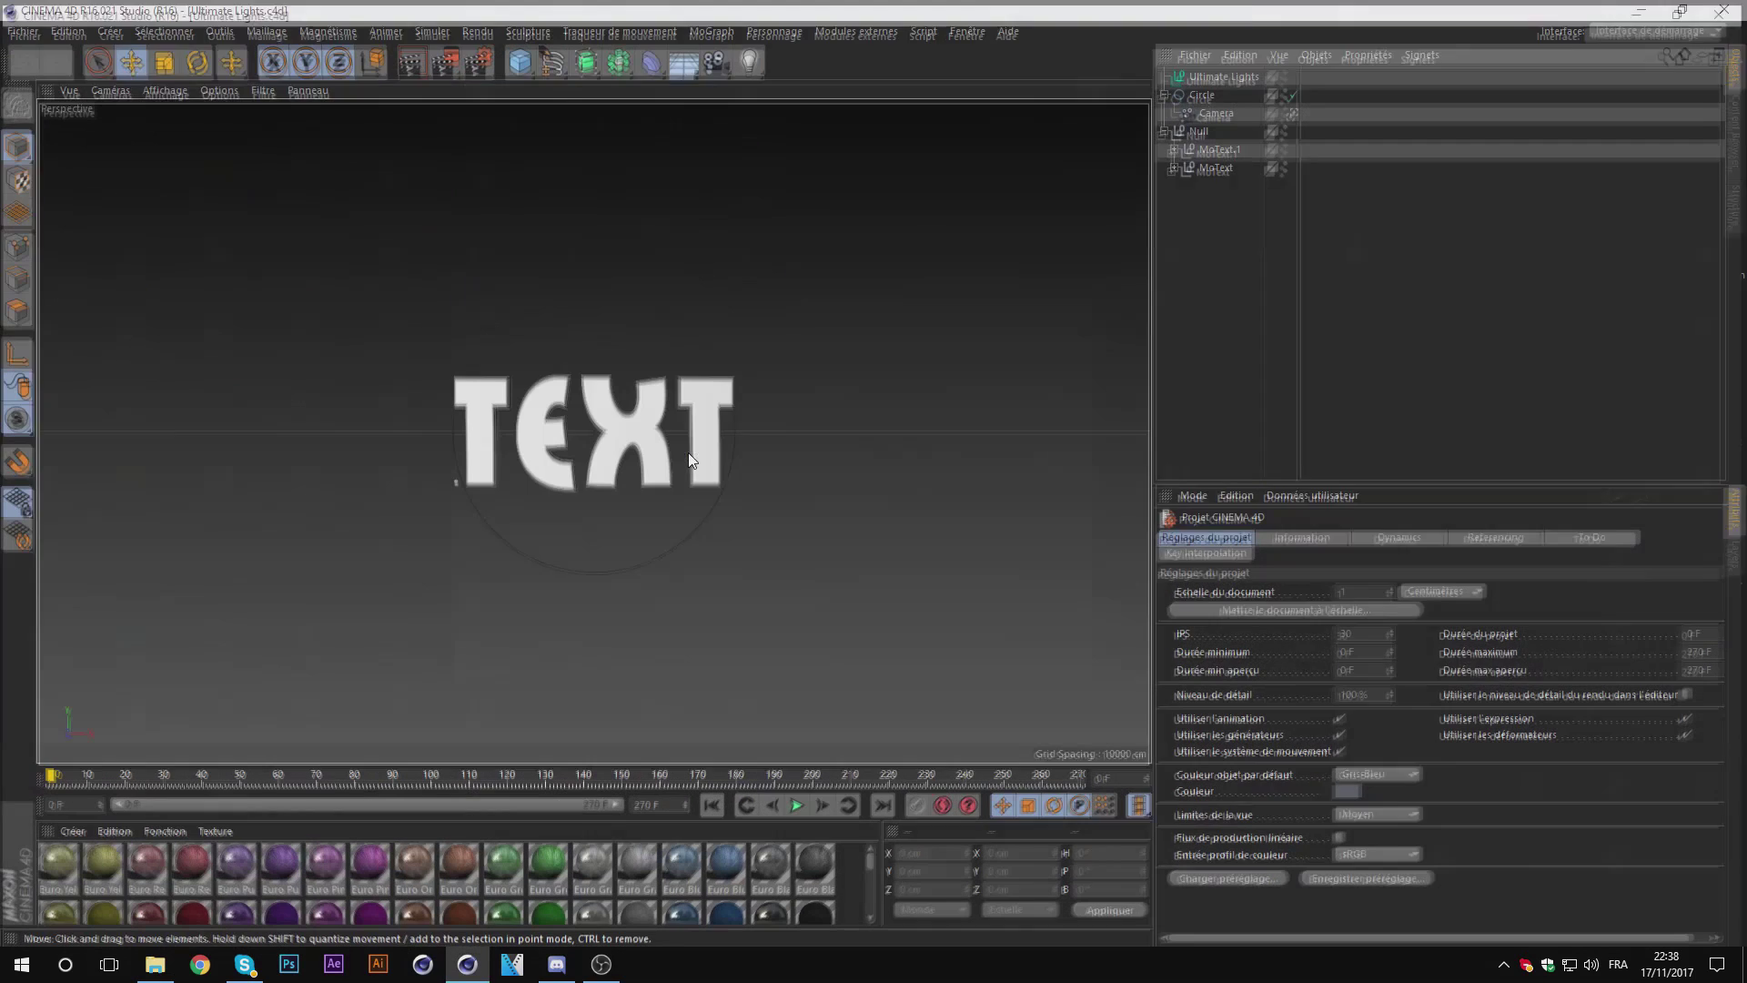
{"action": "left_click", "coordinate": [1224, 77]}
{"action": "left_click", "coordinate": [999, 193]}
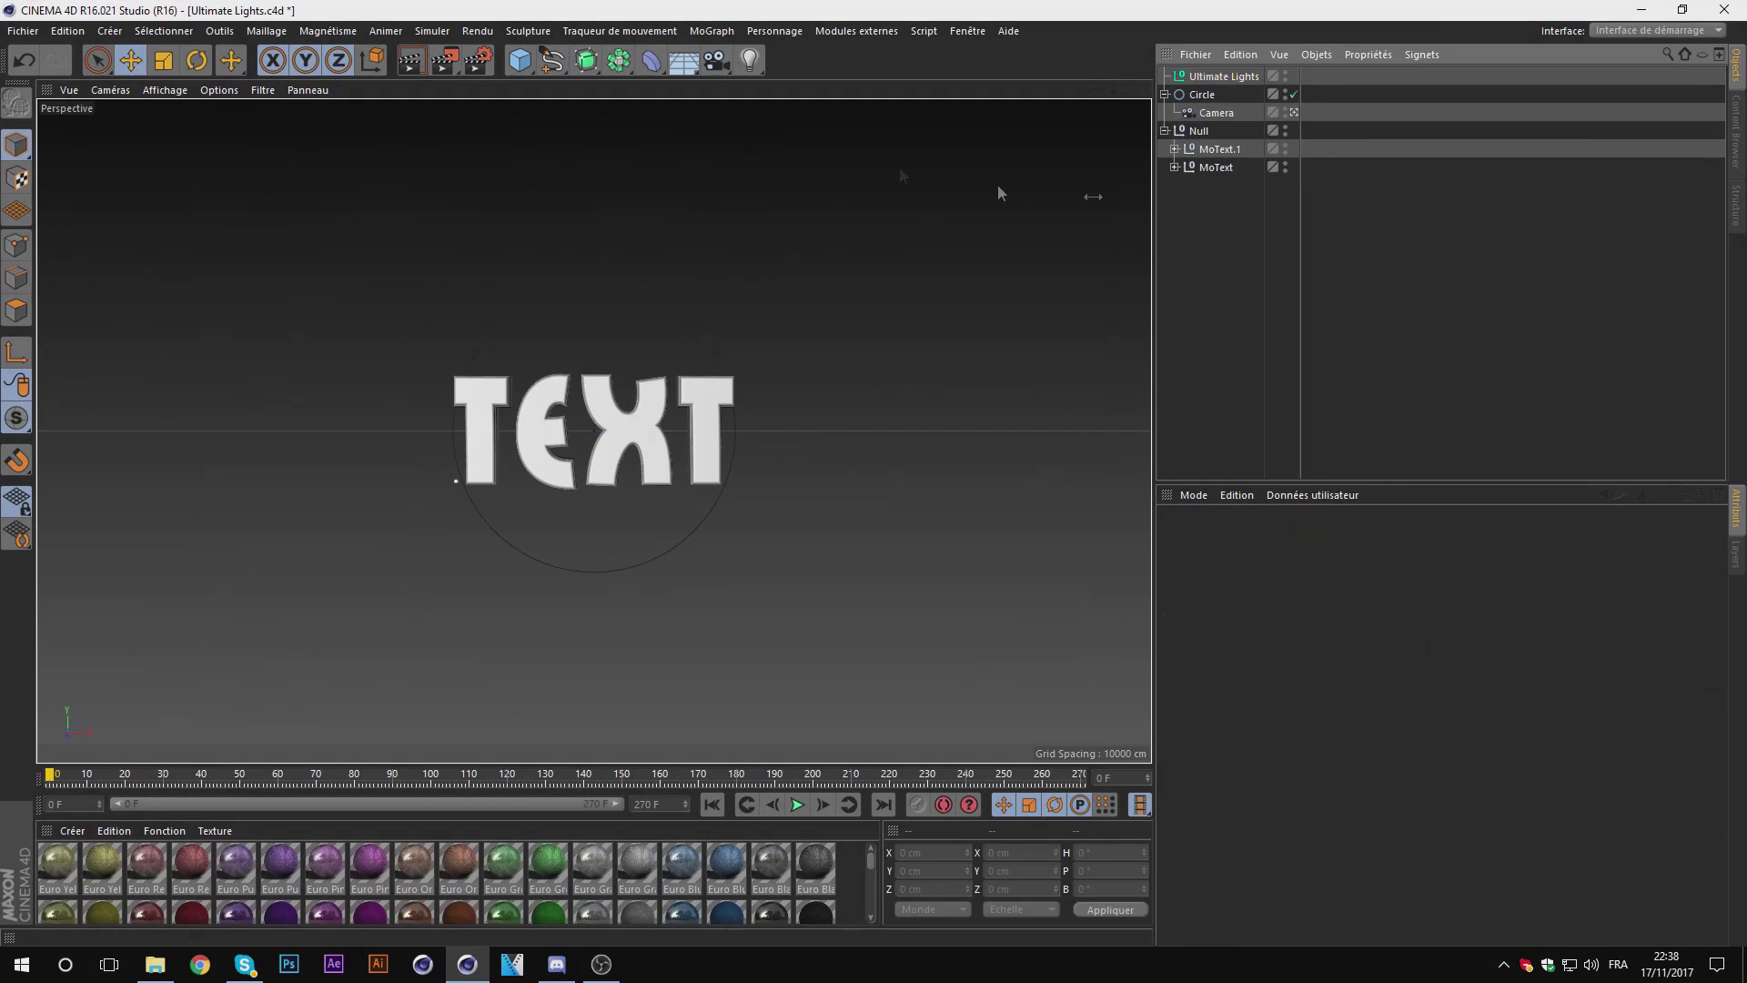
{"action": "left_click", "coordinate": [477, 62]}
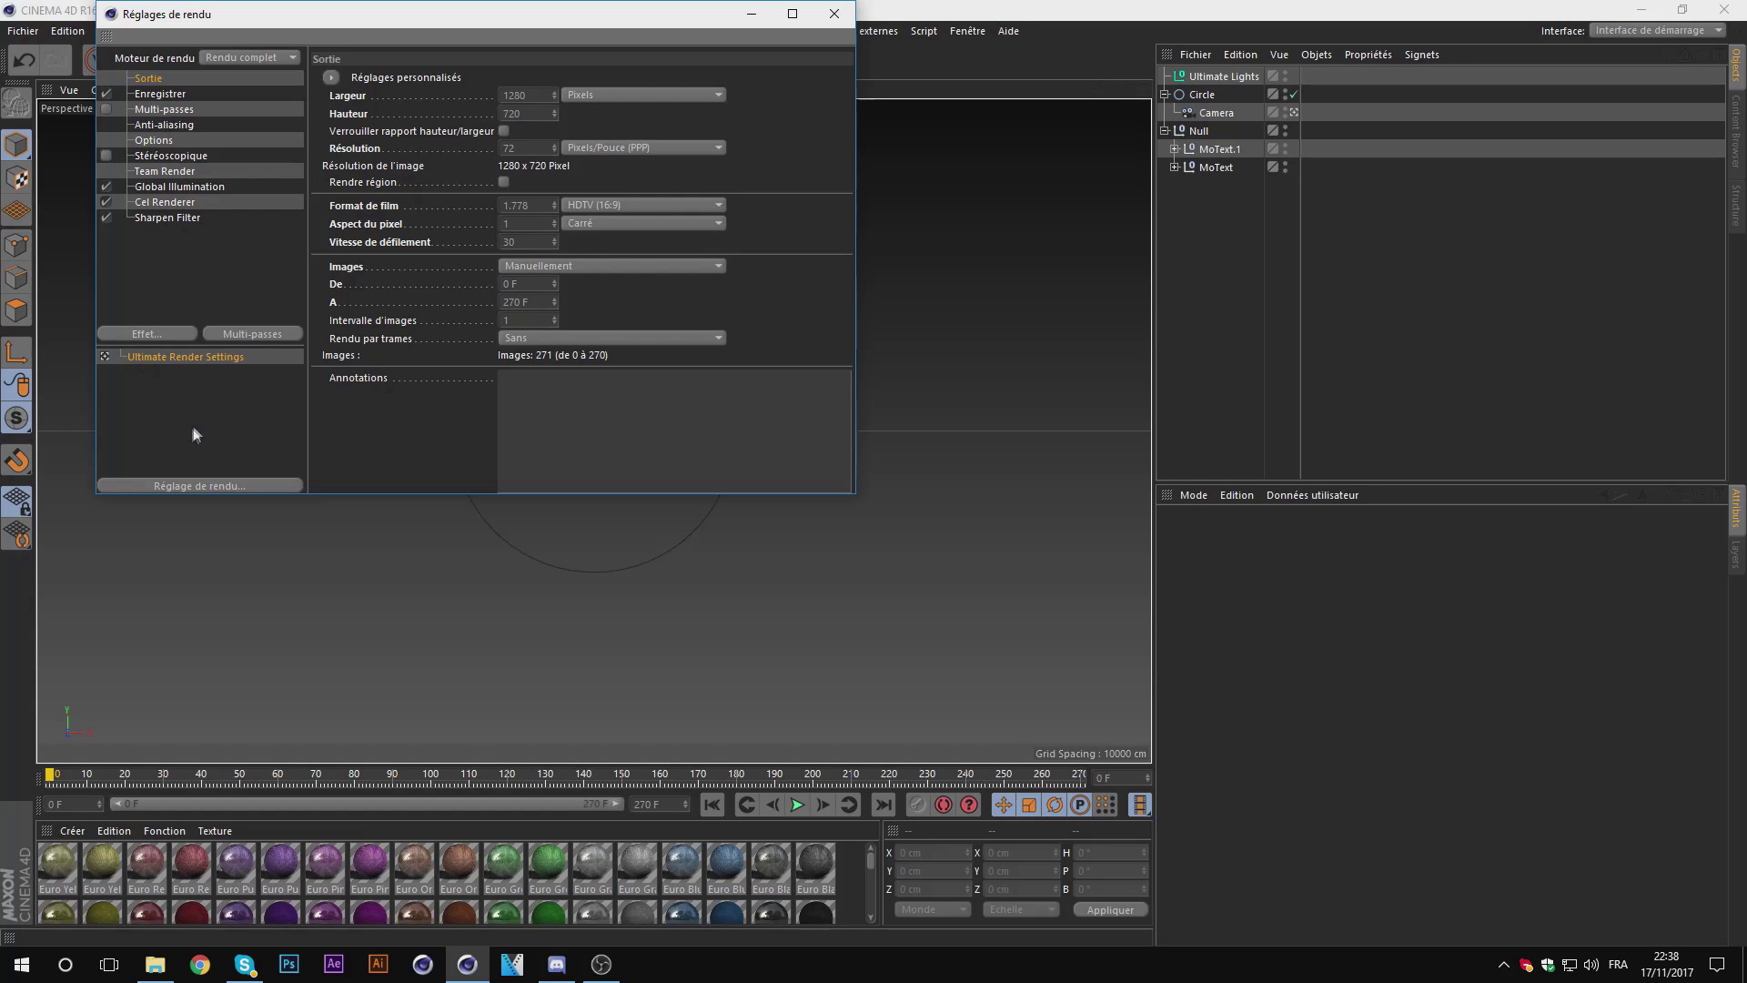
Step: Switch to MiguelArtz Lightroom V.6 and render all frames at 1920 × 1080, 60 fps
{"action": "left_click", "coordinate": [967, 30]}
{"action": "left_click", "coordinate": [983, 444]}
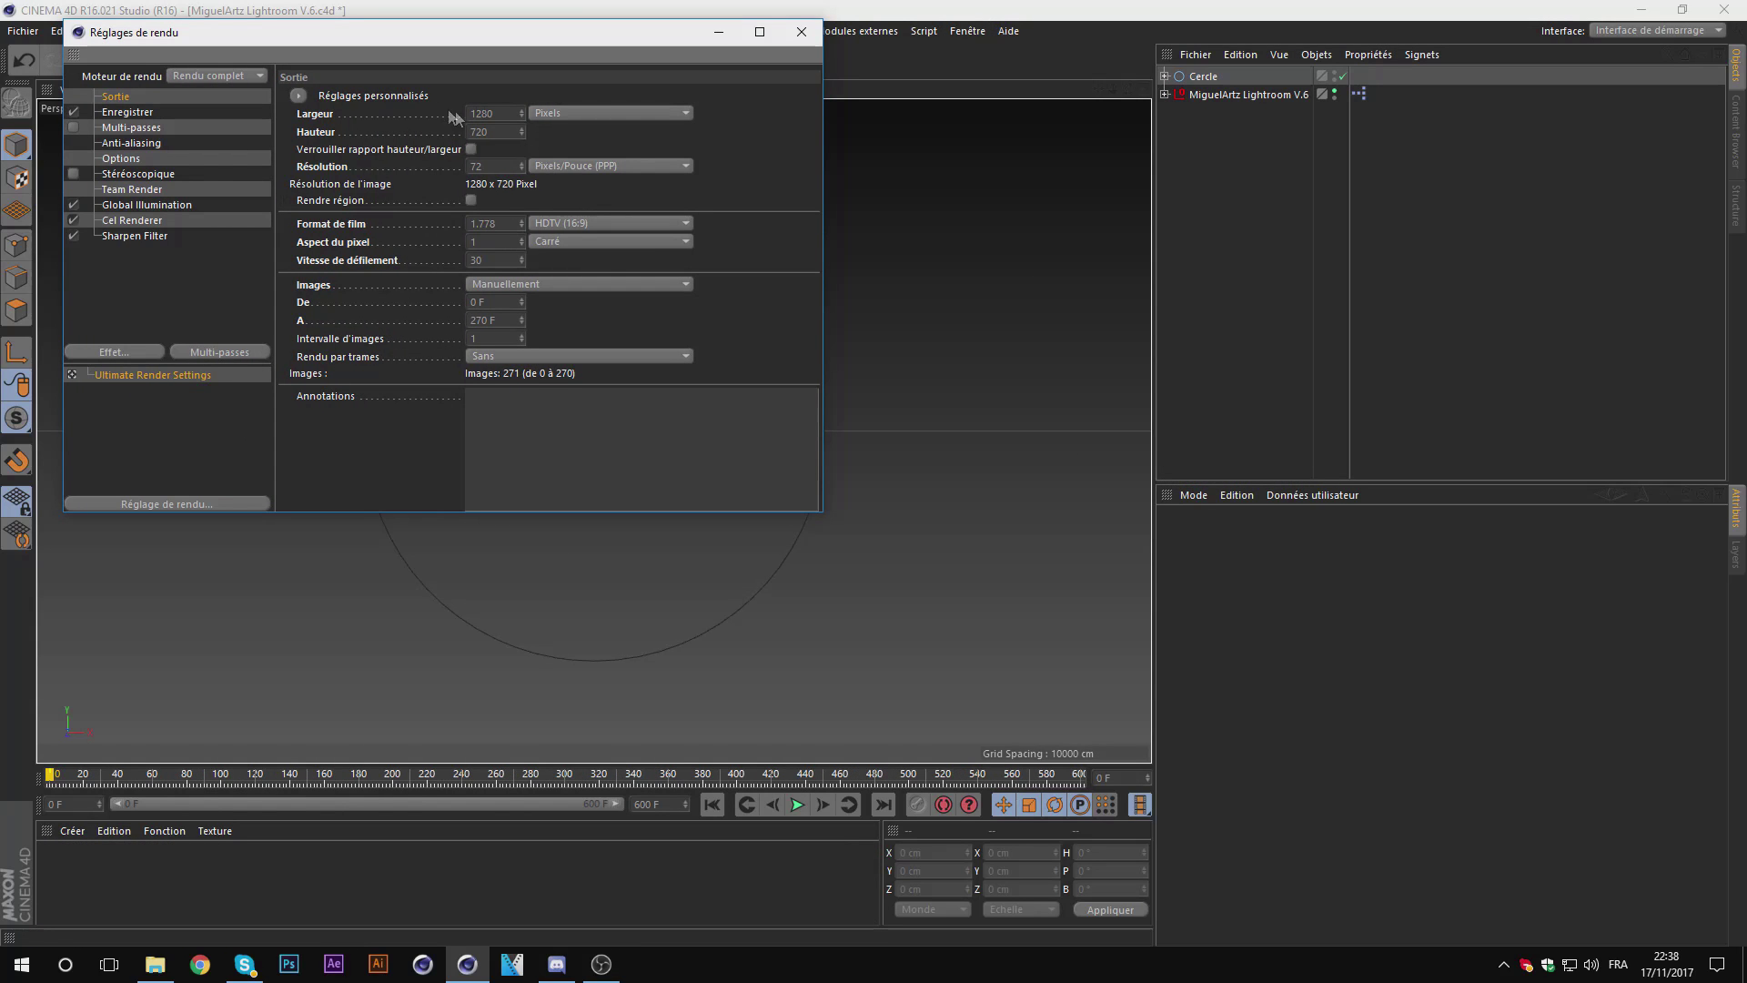
{"action": "double_click", "coordinate": [502, 114]}
{"action": "type", "text": "1"}
{"action": "double_click", "coordinate": [492, 132]}
{"action": "type", "text": "1080"}
{"action": "double_click", "coordinate": [496, 260]}
{"action": "type", "text": "60"}
{"action": "left_click", "coordinate": [565, 283]}
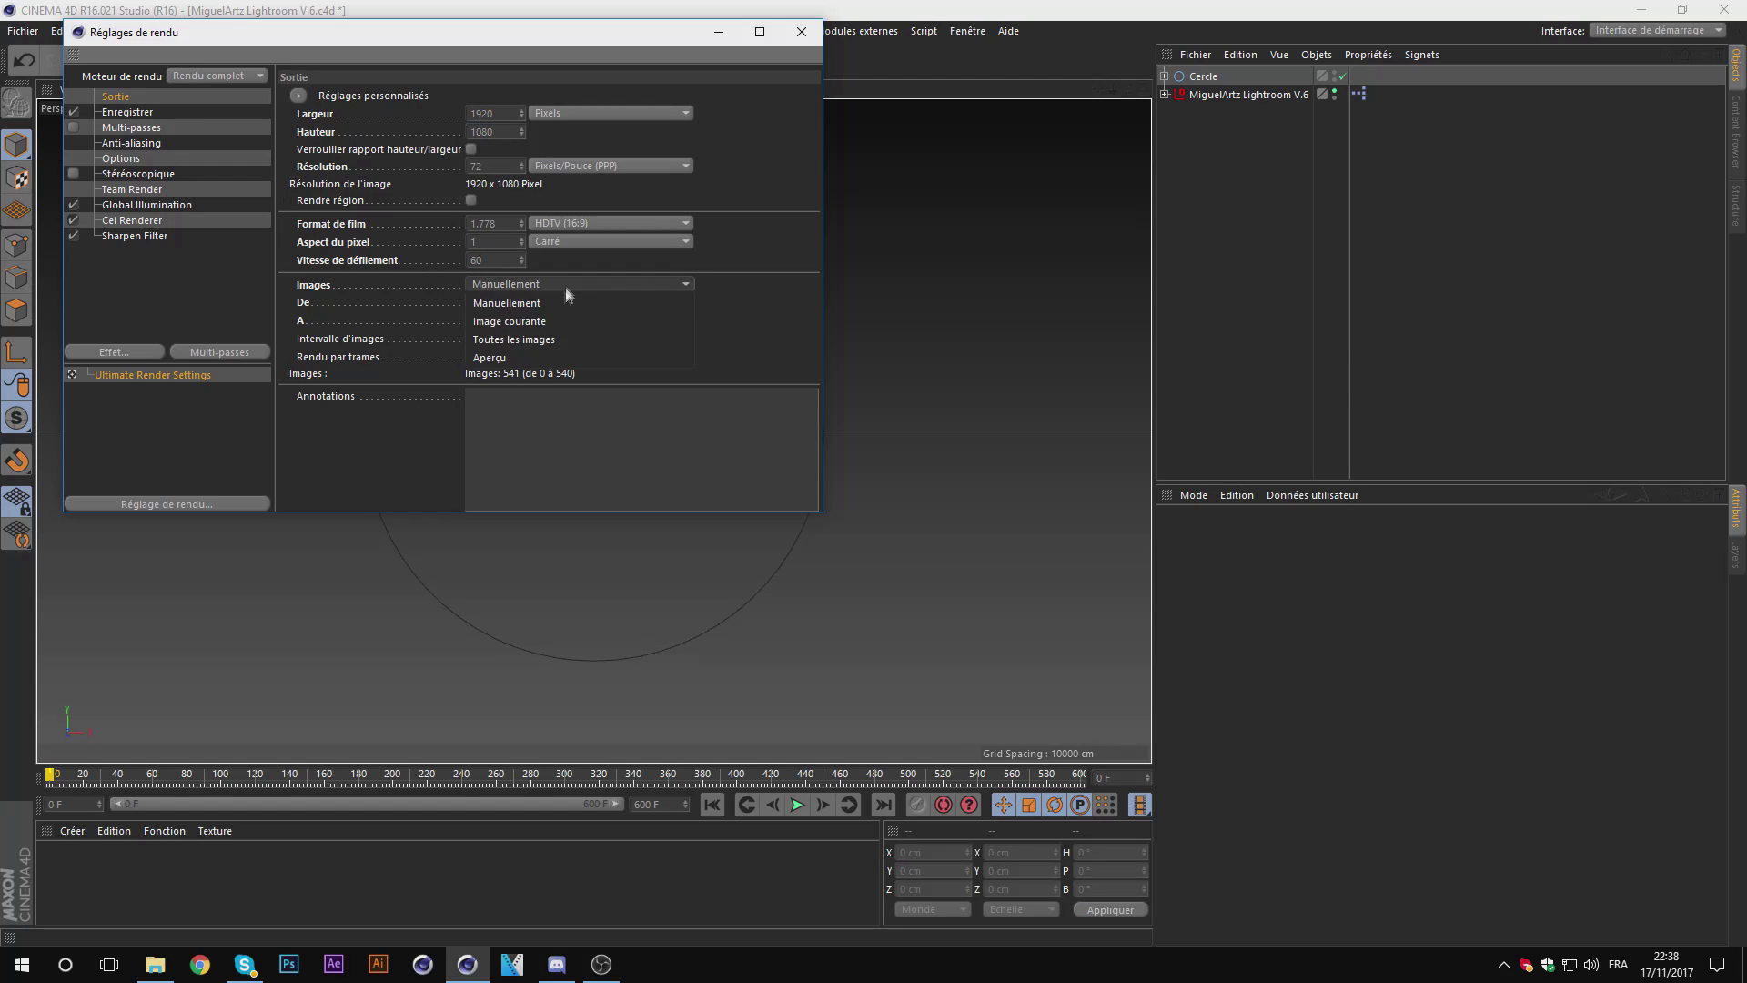
{"action": "left_click", "coordinate": [542, 331]}
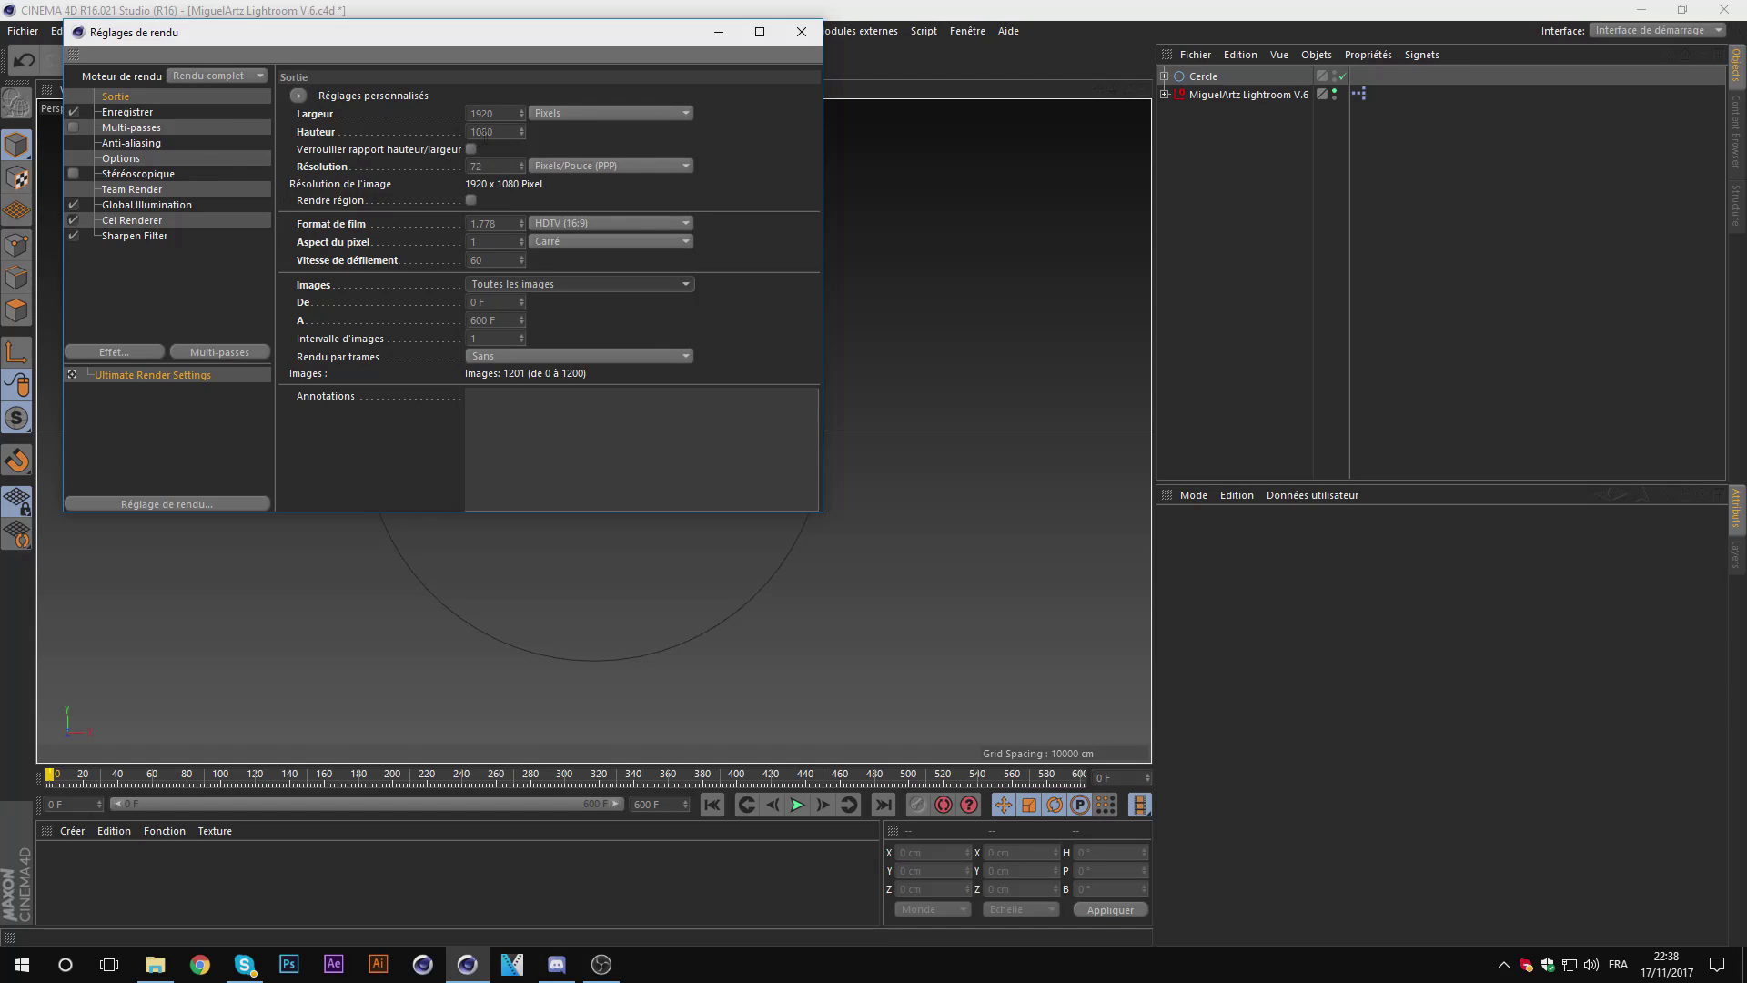
{"action": "left_click", "coordinate": [801, 32]}
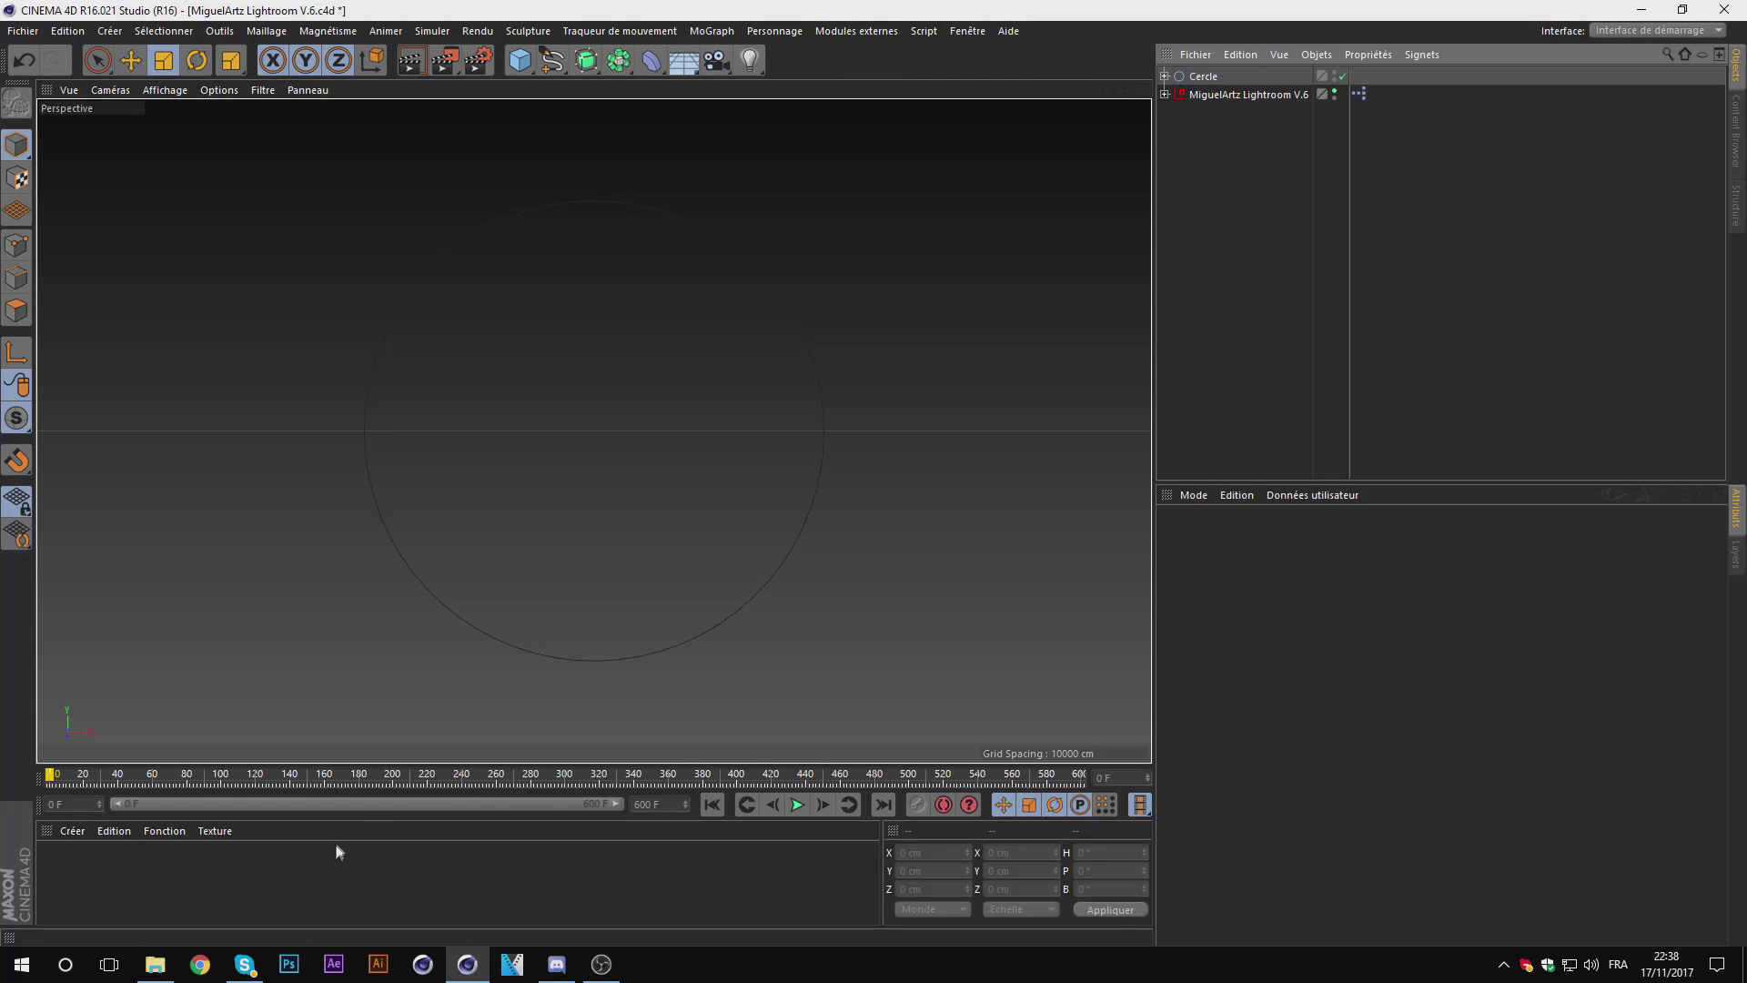
Step: Import the moibyyanis.ai avatar paths file into Cinema 4D
{"action": "left_click", "coordinate": [618, 968]}
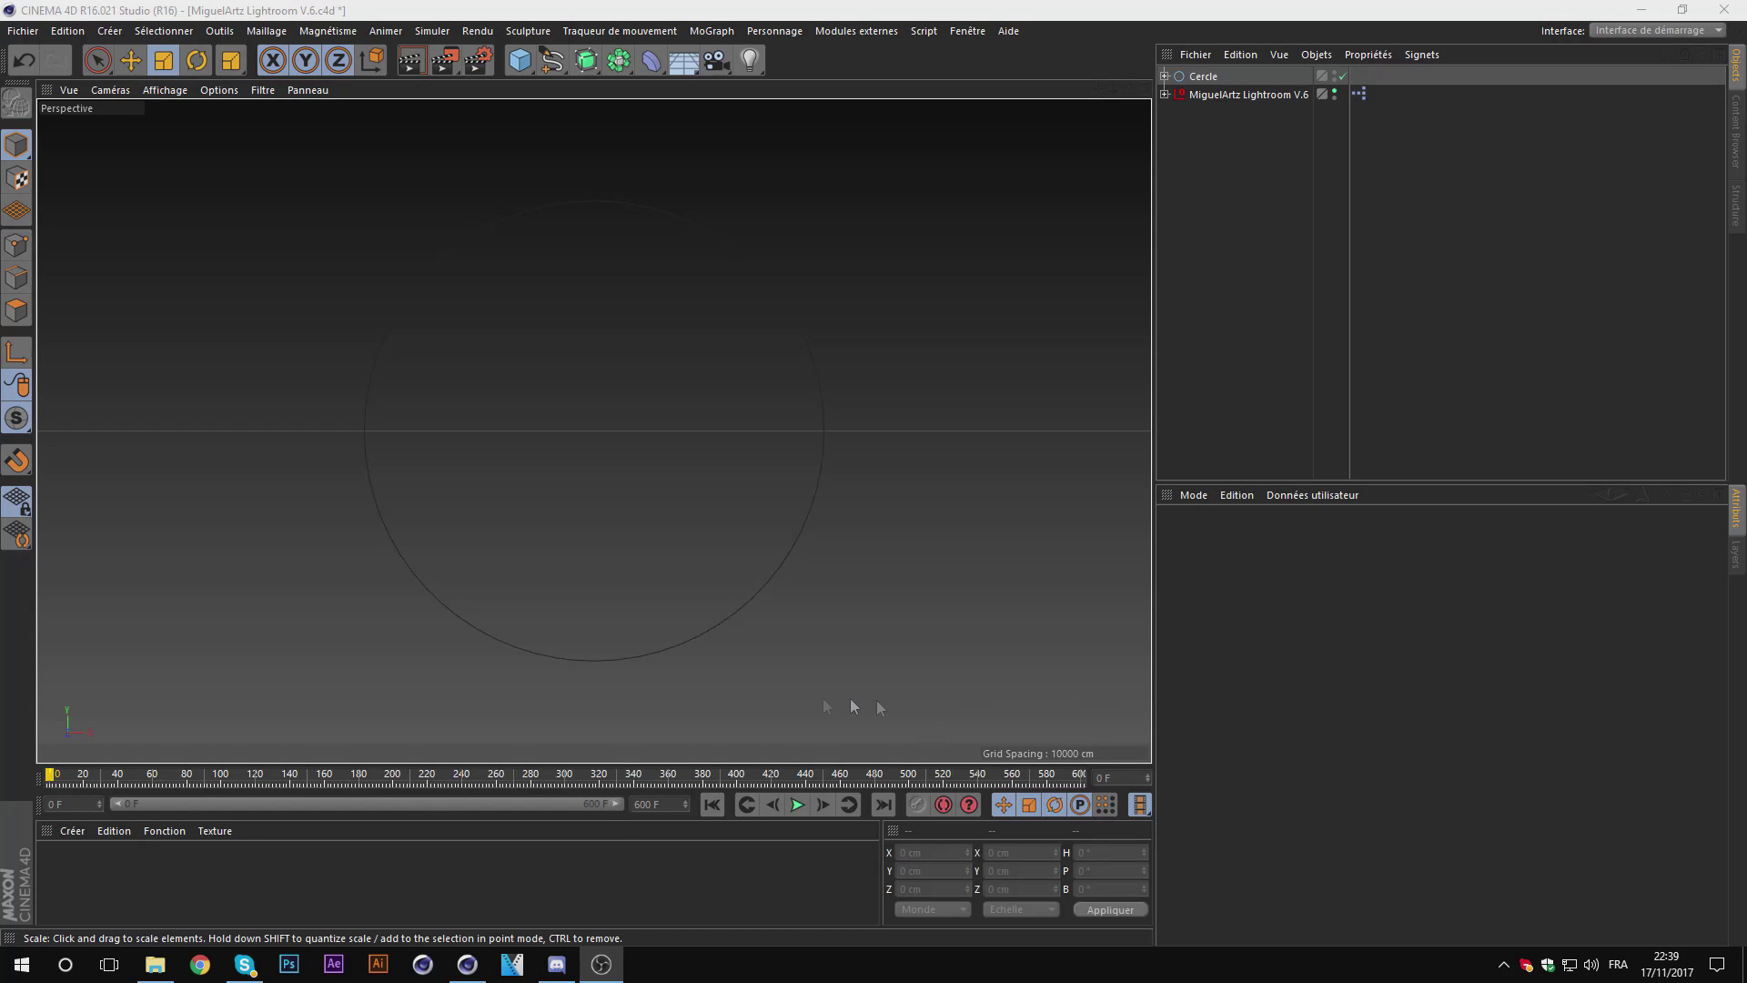
{"action": "left_click", "coordinate": [1741, 964]}
{"action": "mouse_move", "coordinate": [1266, 487]}
{"action": "left_mouse_down"}
{"action": "mouse_move", "coordinate": [475, 975]}
{"action": "mouse_move", "coordinate": [669, 615]}
{"action": "left_mouse_up"}
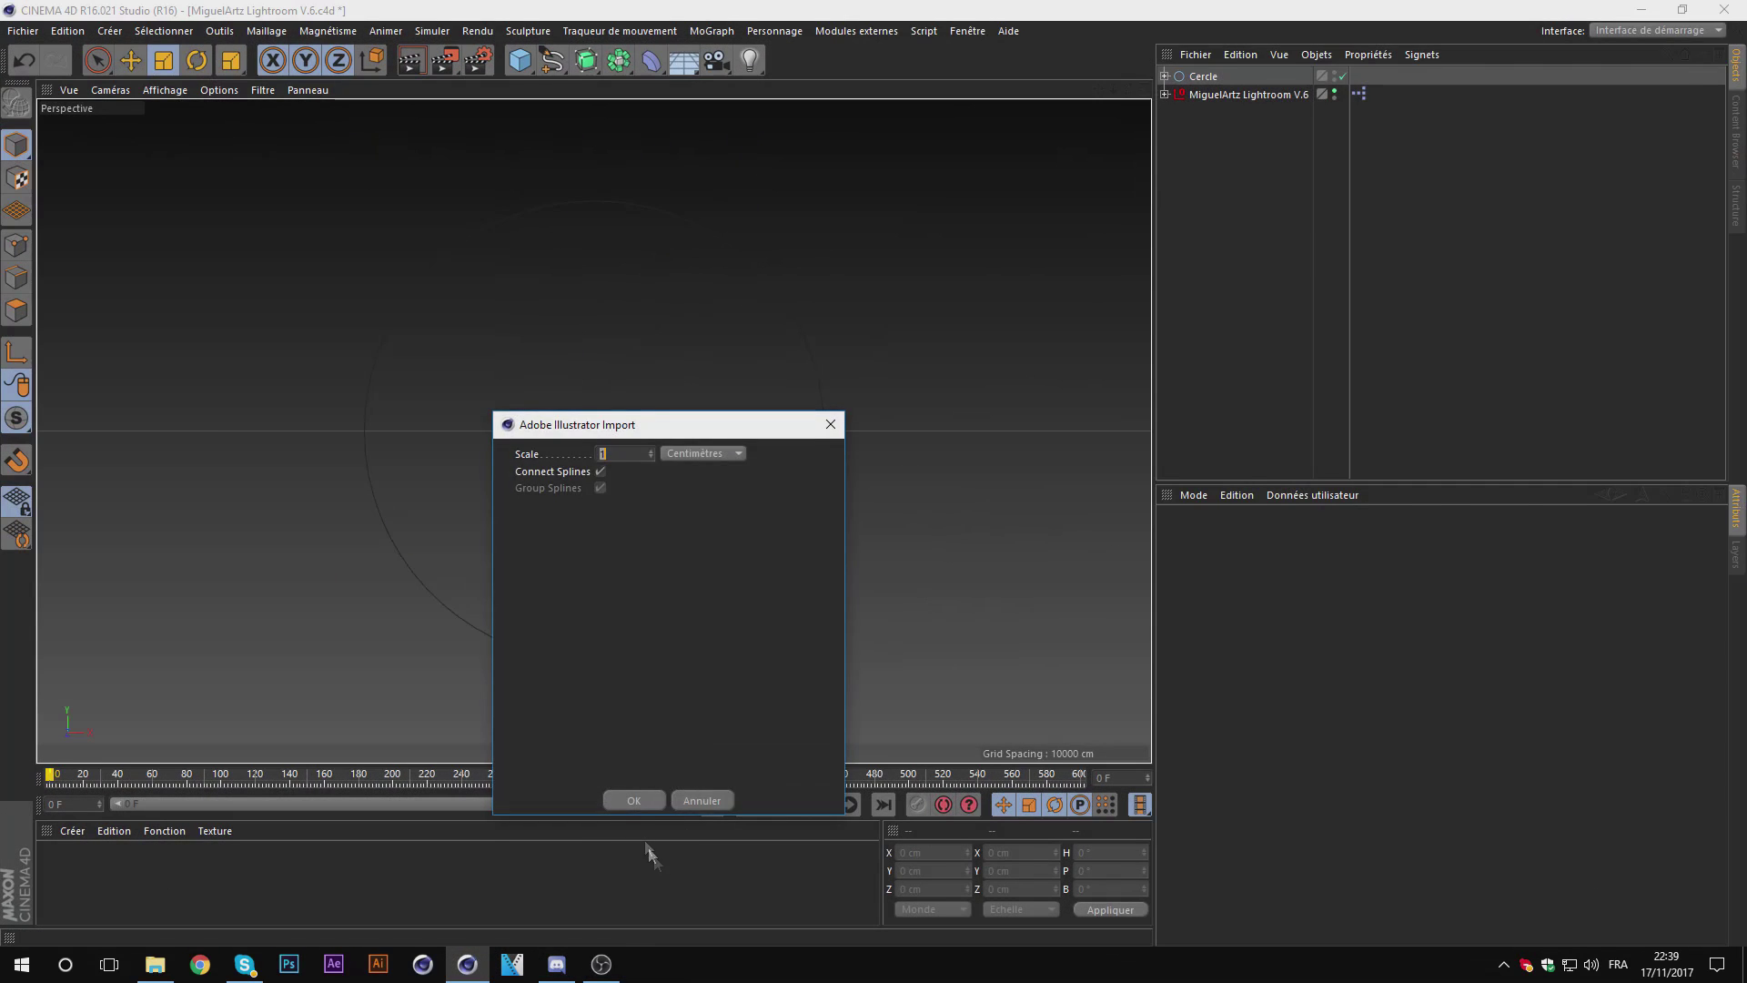
{"action": "key", "text": "Return"}
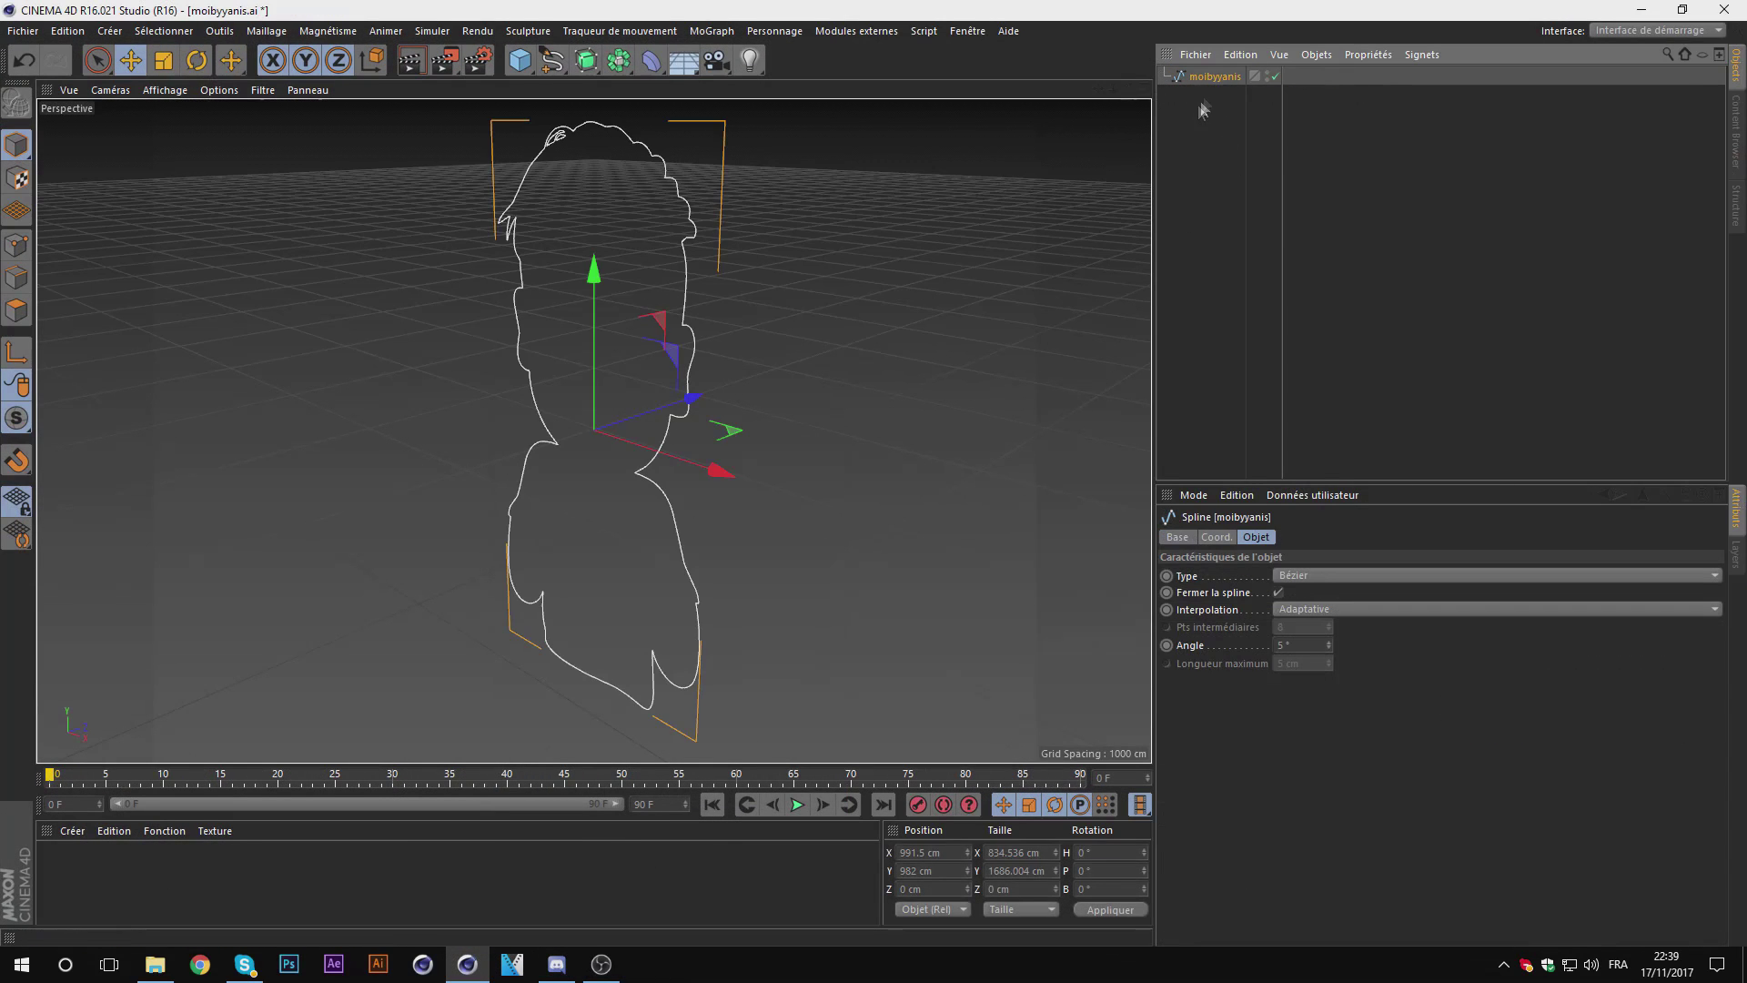
Step: Paste the avatar spline into the Lightroom V.6 scene at X position 0, scaled down
{"action": "left_click", "coordinate": [984, 30]}
{"action": "left_click", "coordinate": [1001, 459]}
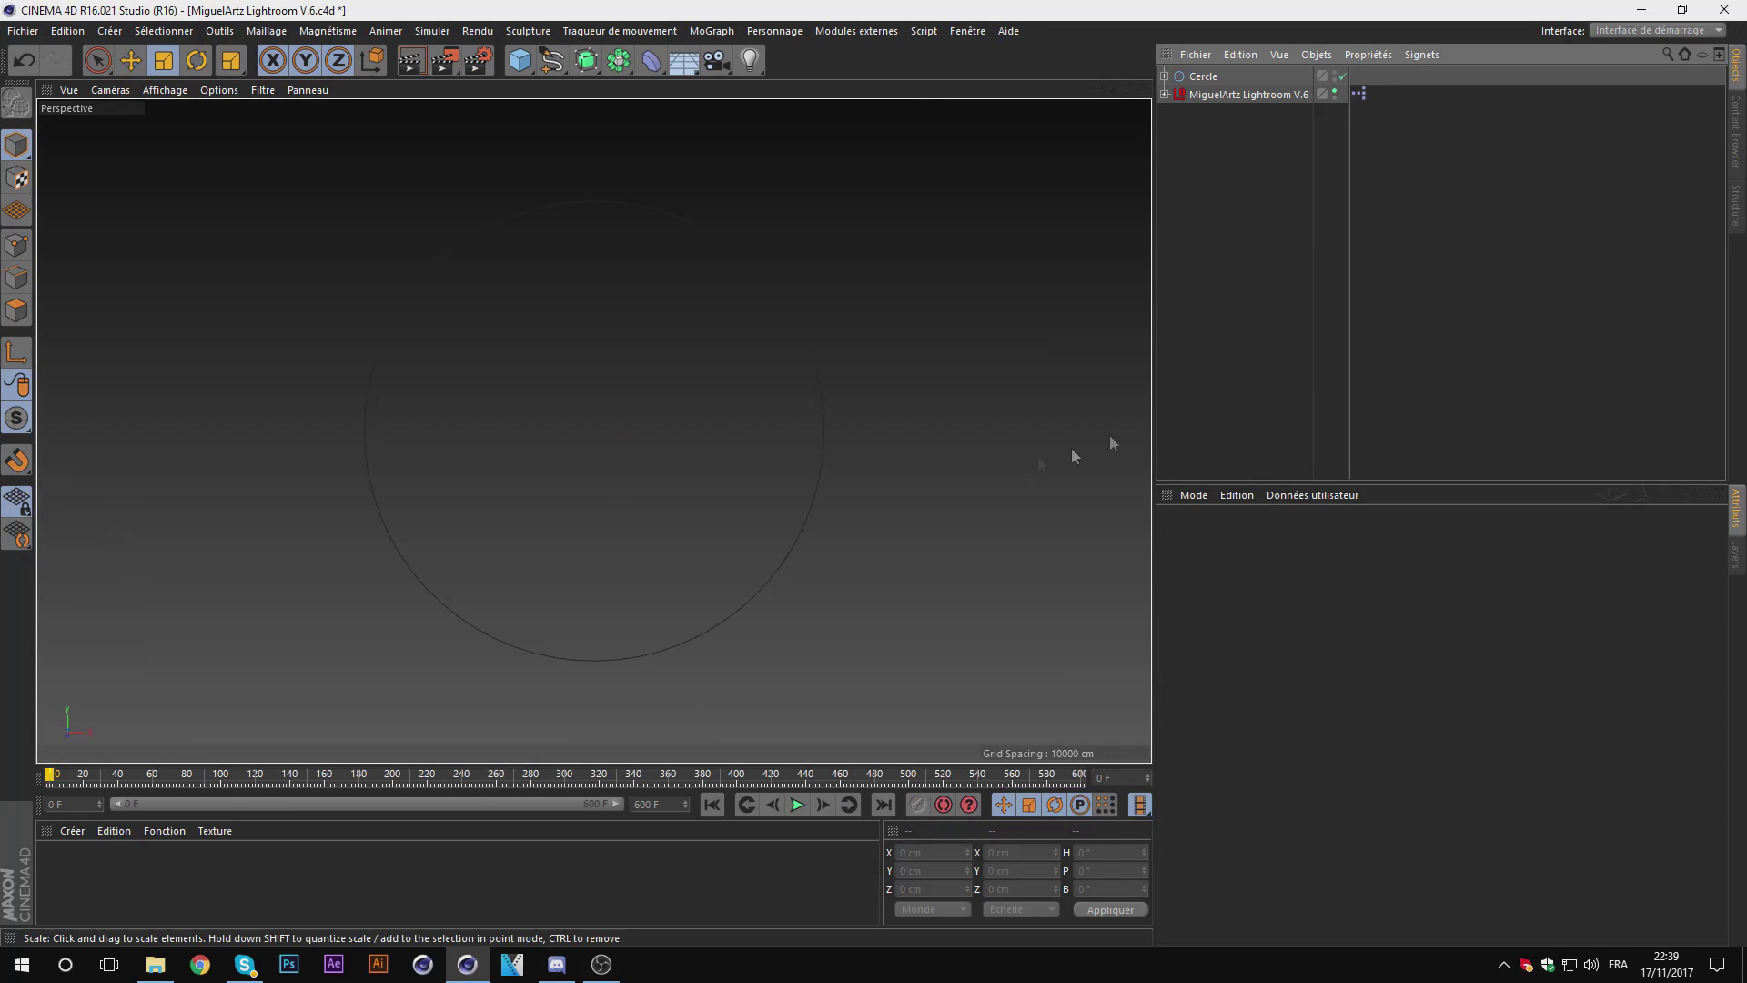
{"action": "key", "text": "ctrl+v"}
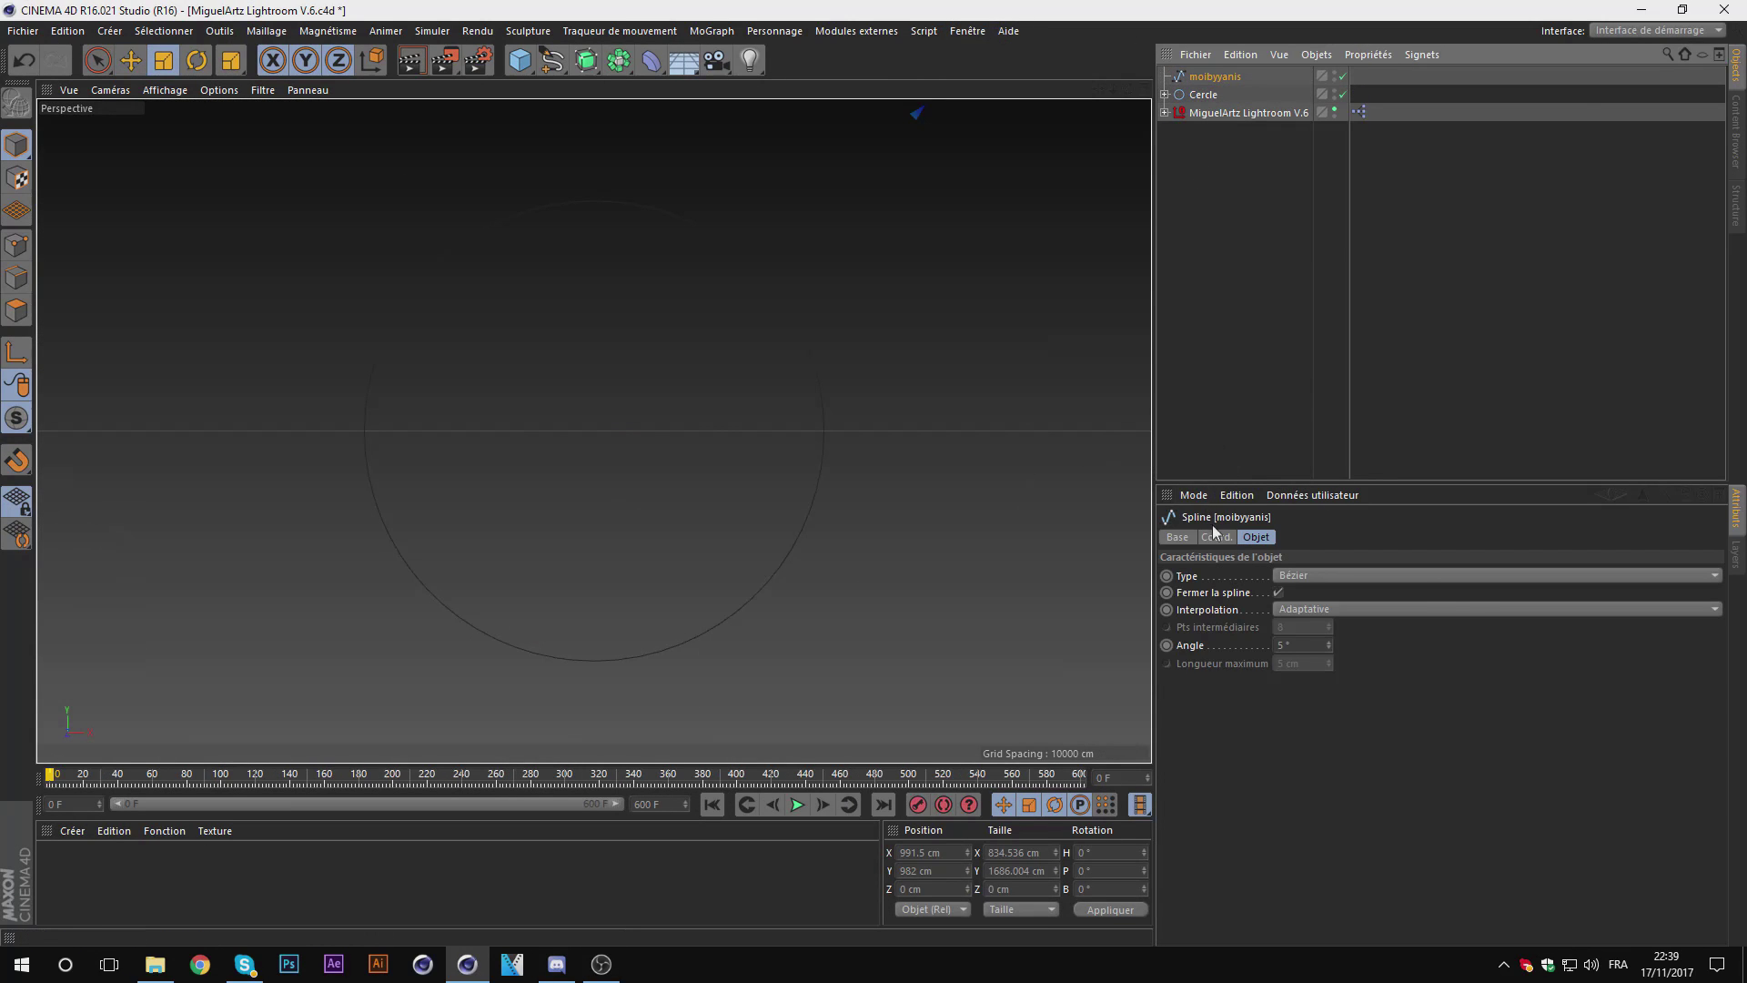
{"action": "left_click", "coordinate": [1216, 537]}
{"action": "double_click", "coordinate": [1260, 576]}
{"action": "type", "text": "0"}
{"action": "left_click", "coordinate": [1270, 455]}
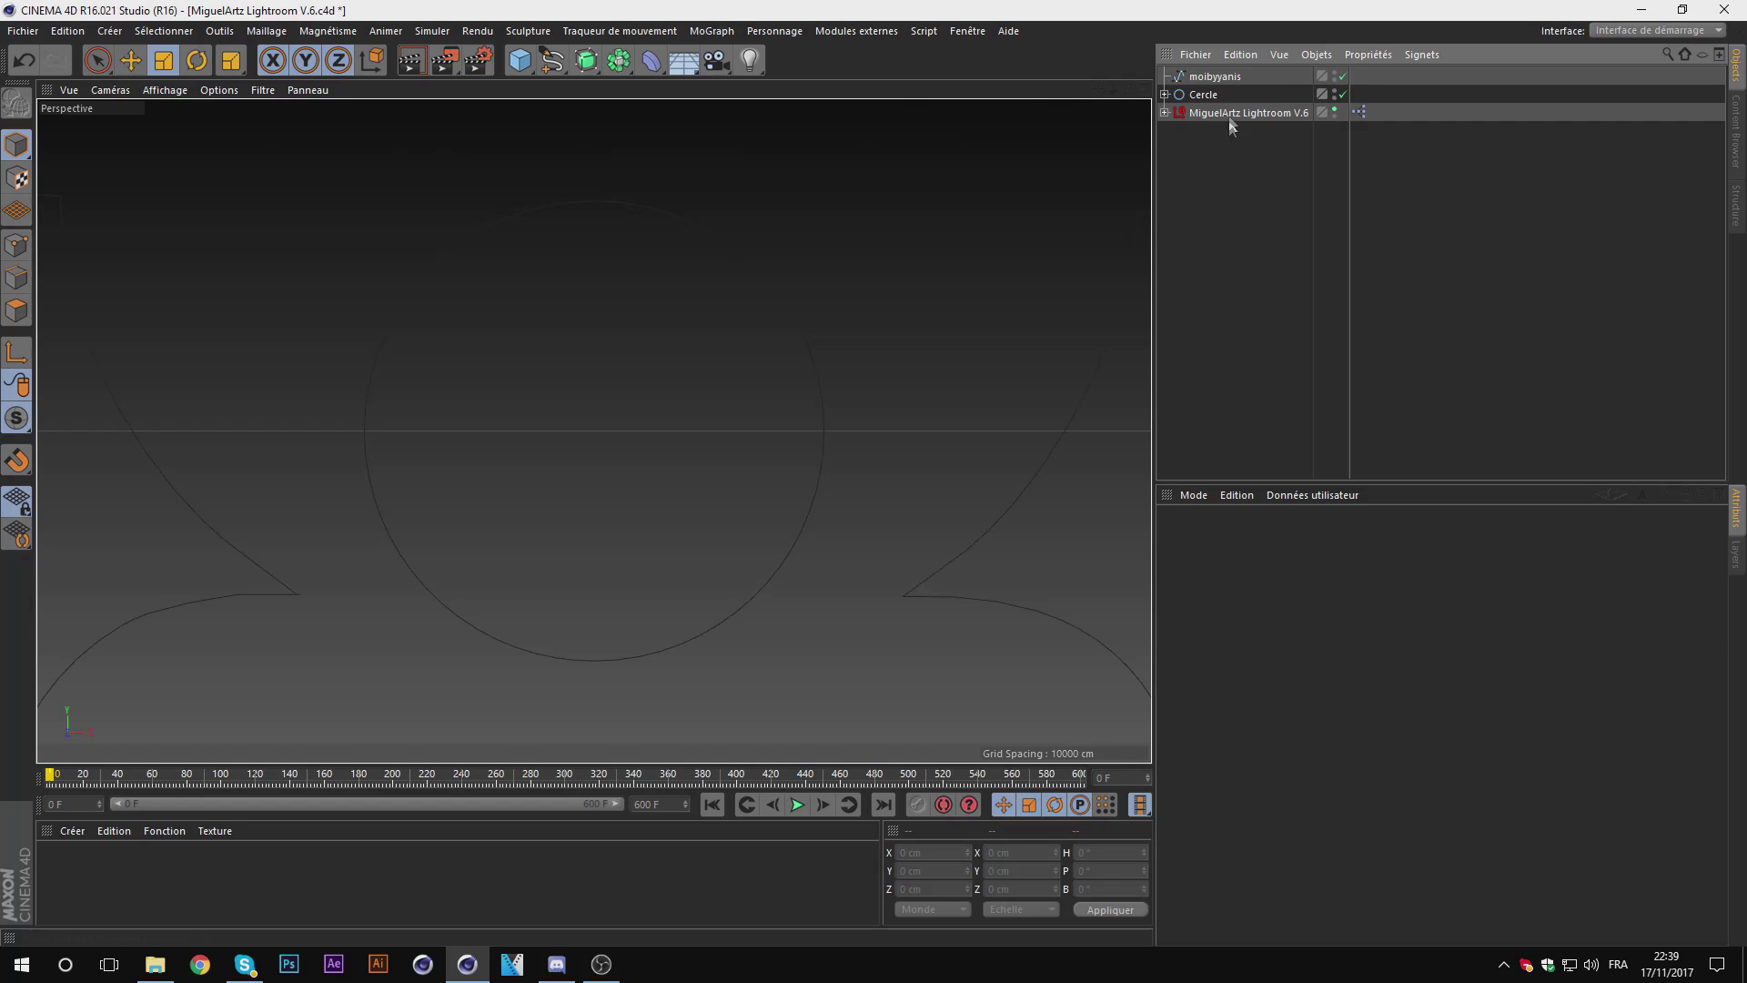
{"action": "left_click", "coordinate": [1214, 77]}
{"action": "left_click_drag", "start_coordinate": [858, 234], "coordinate": [458, 597]}
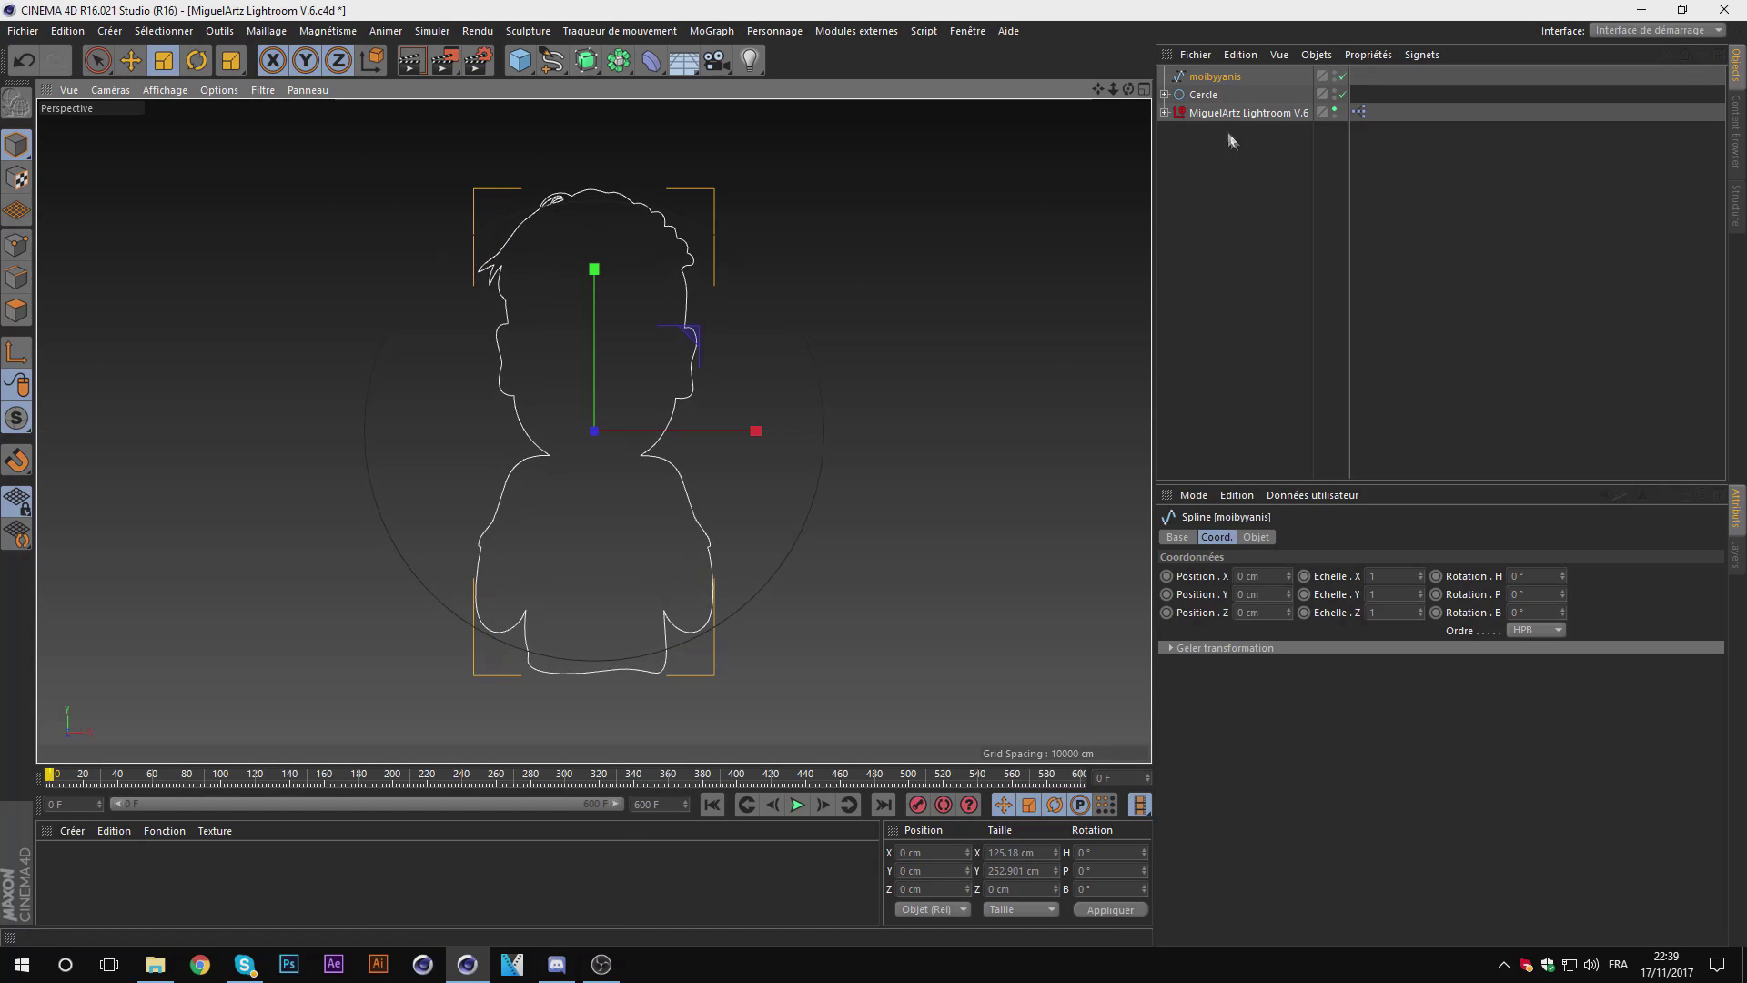
Step: Add a Caméra under Cercle and hide Cercle in the viewport
{"action": "left_click", "coordinate": [1203, 94]}
{"action": "left_click", "coordinate": [716, 60], "text": "alt"}
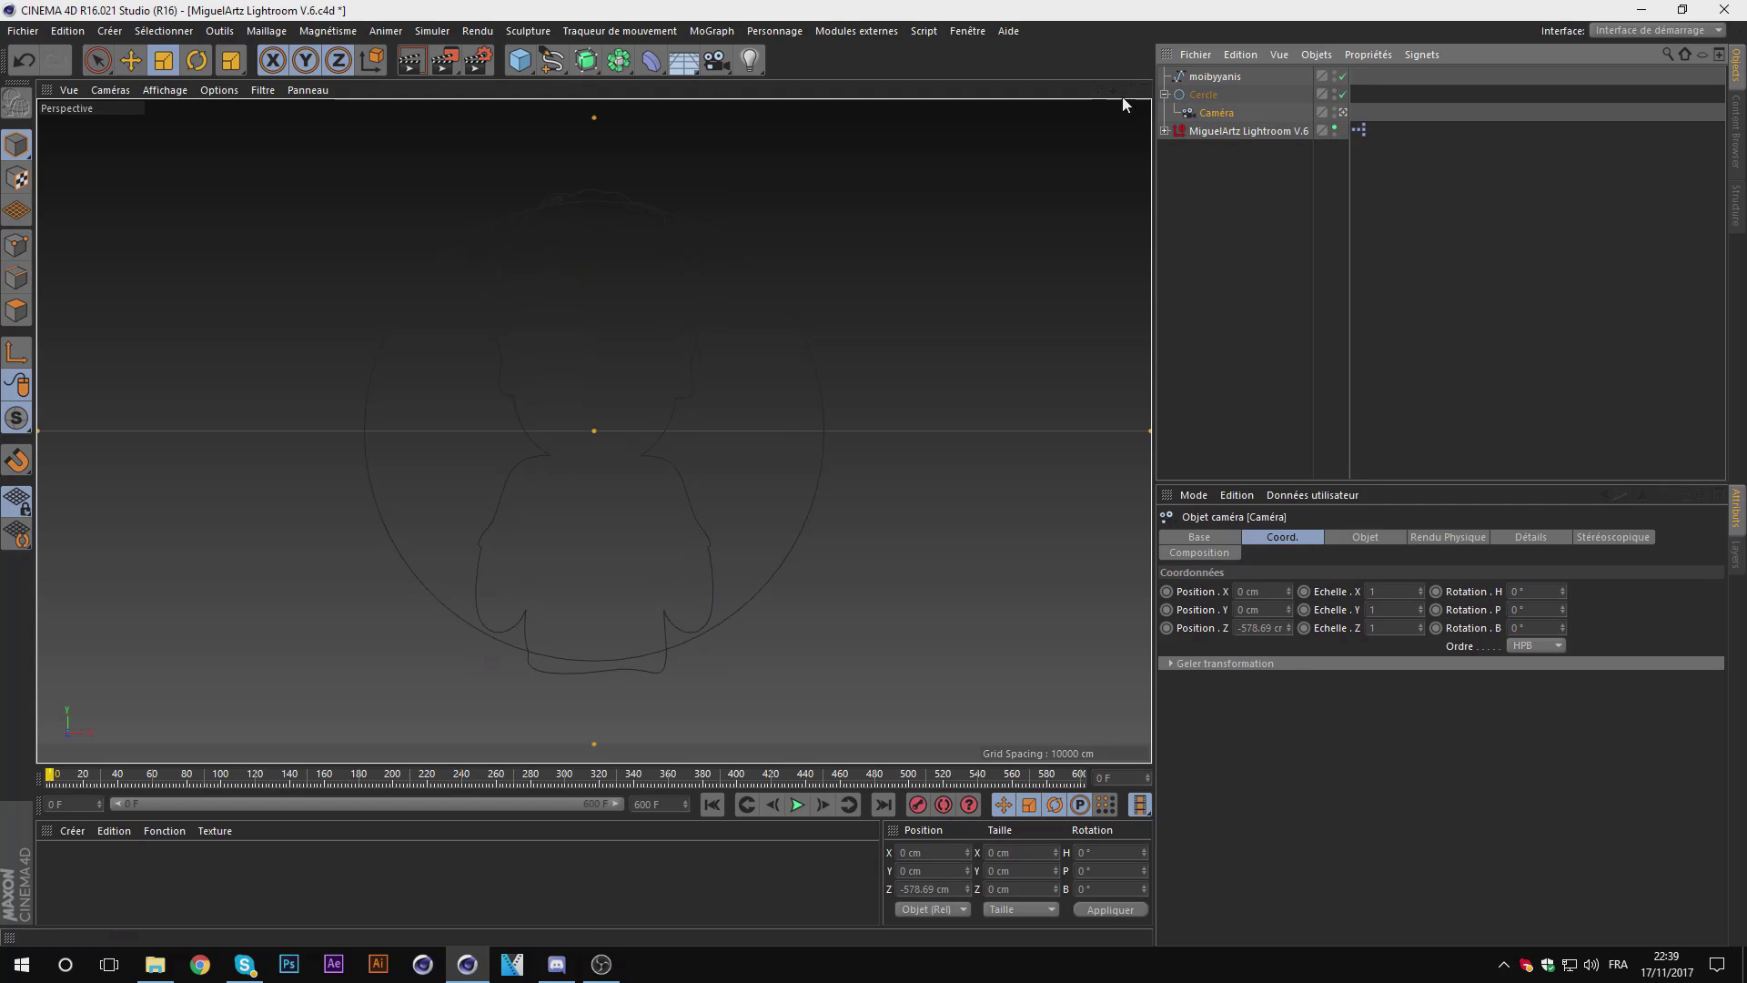
{"action": "left_click", "coordinate": [1232, 211]}
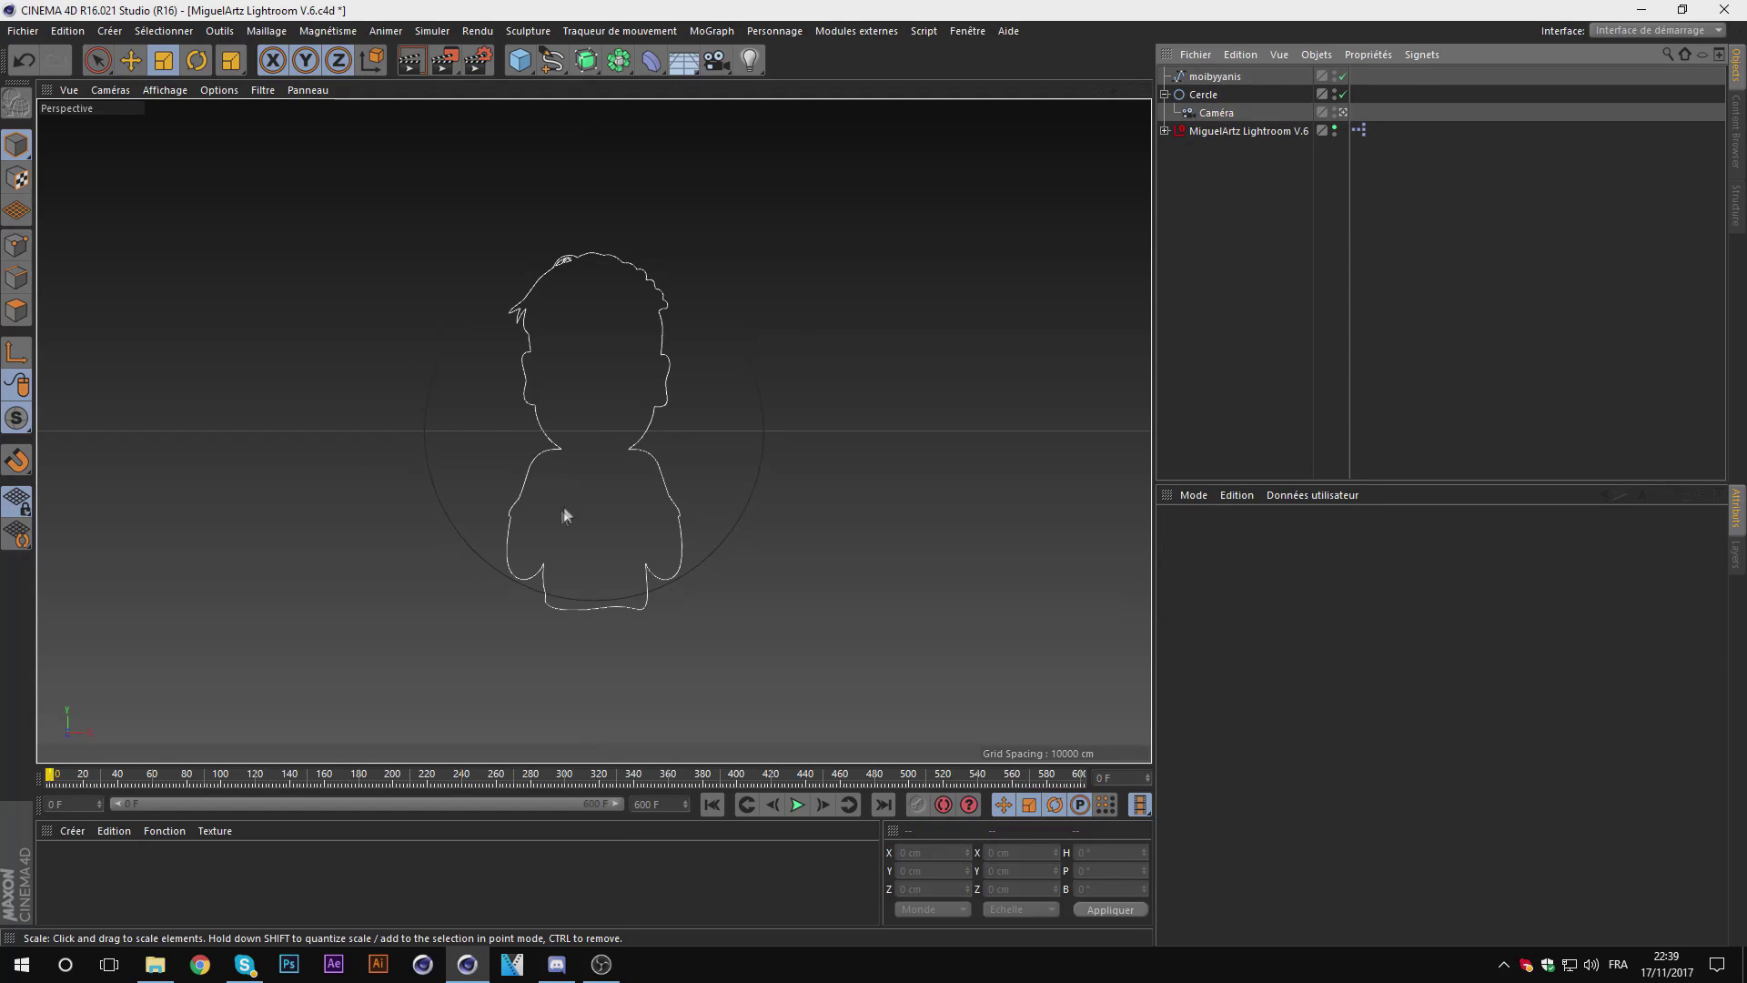
{"action": "left_click", "coordinate": [1335, 91]}
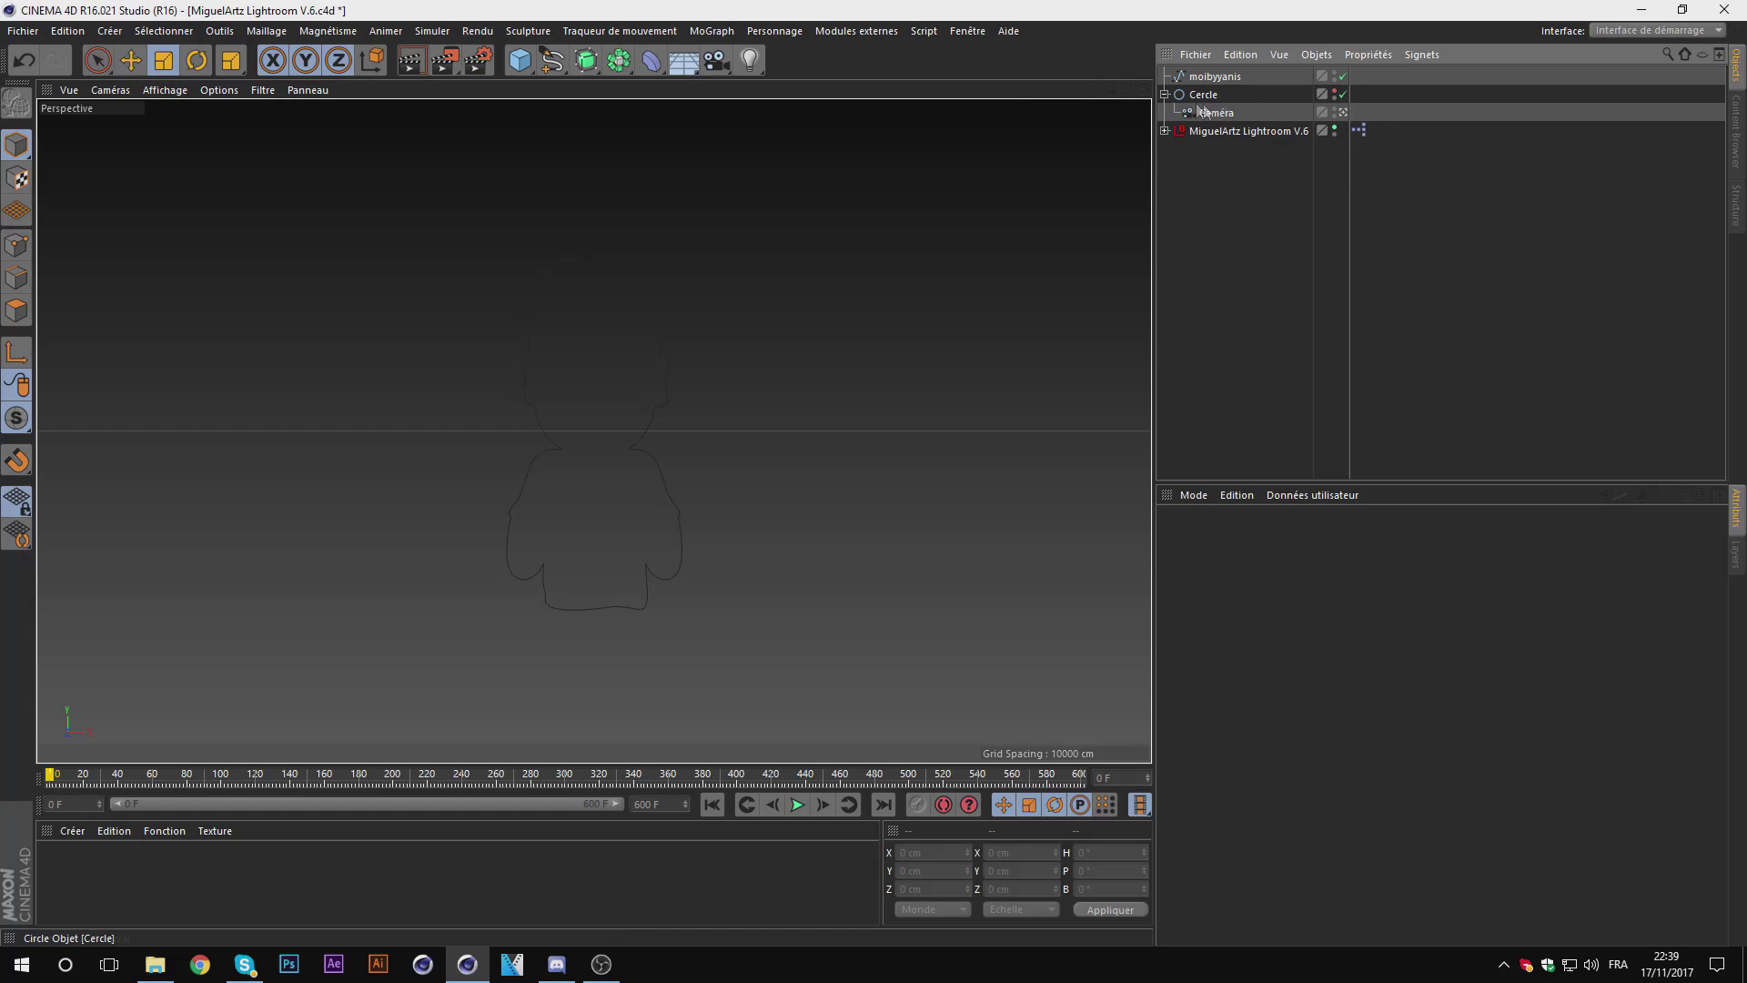
{"action": "left_click", "coordinate": [1343, 112]}
Step: Place the avatar spline inside a new Extrusion generator
{"action": "left_click_drag", "start_coordinate": [1127, 91], "coordinate": [1028, 145]}
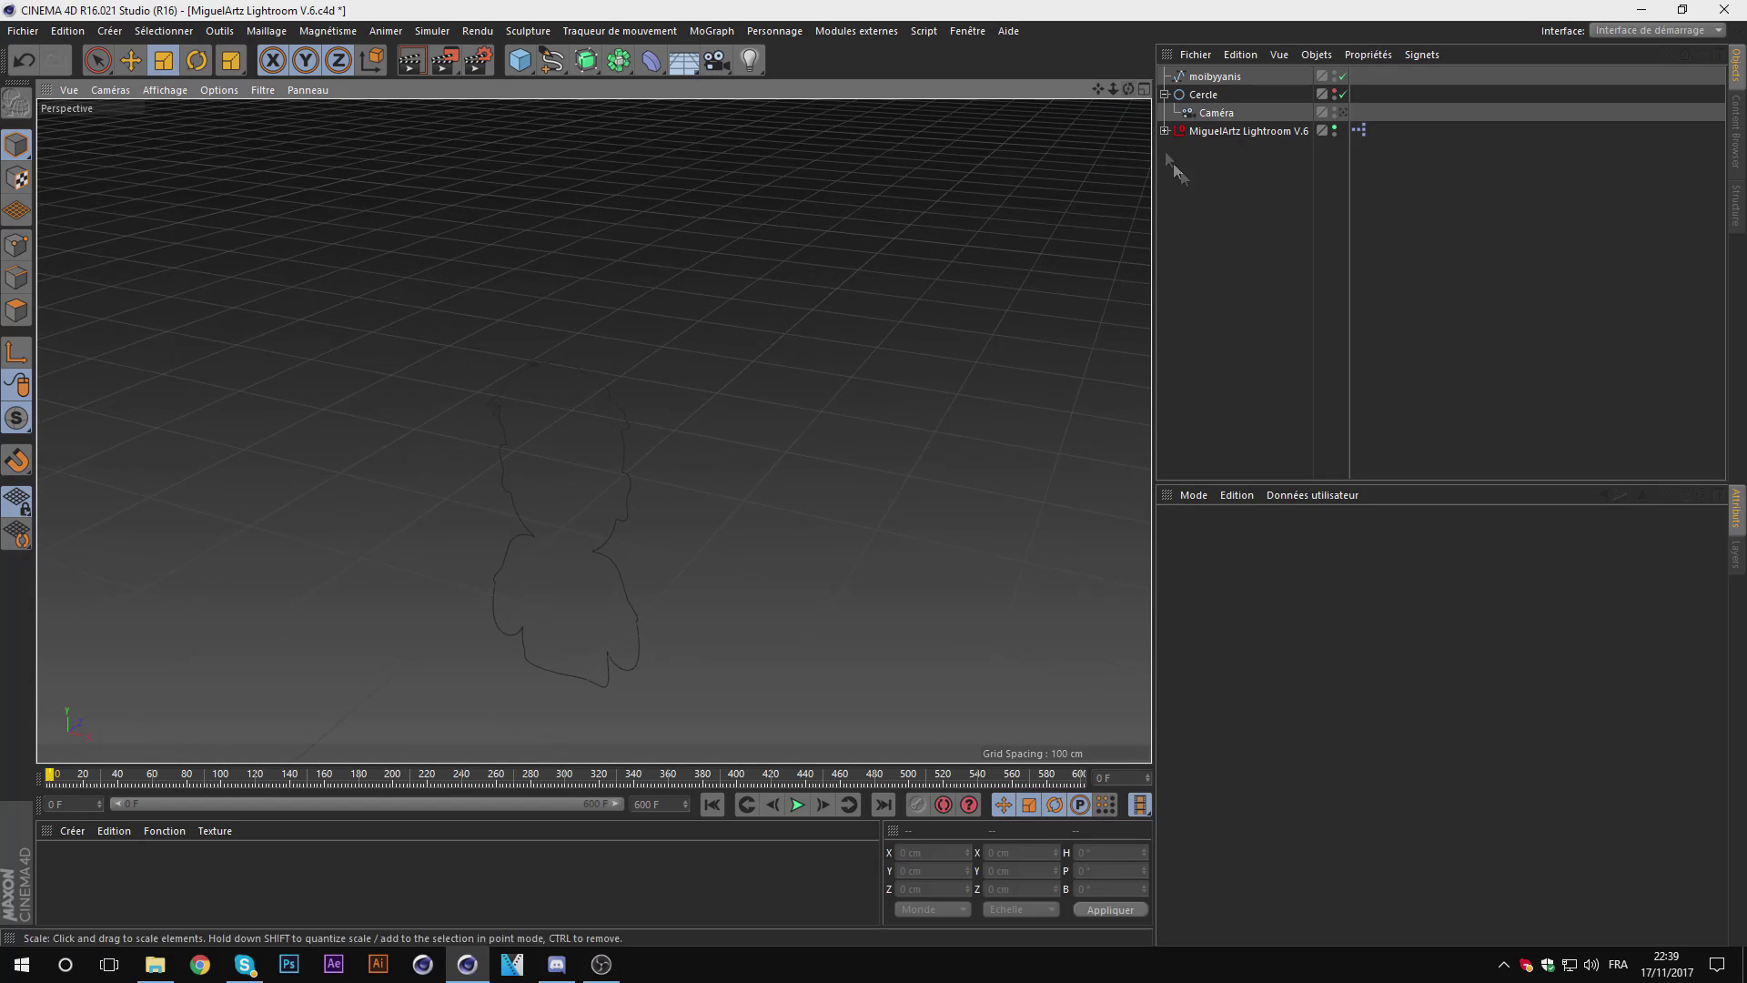
{"action": "left_click_drag", "start_coordinate": [1102, 88], "coordinate": [1244, 187]}
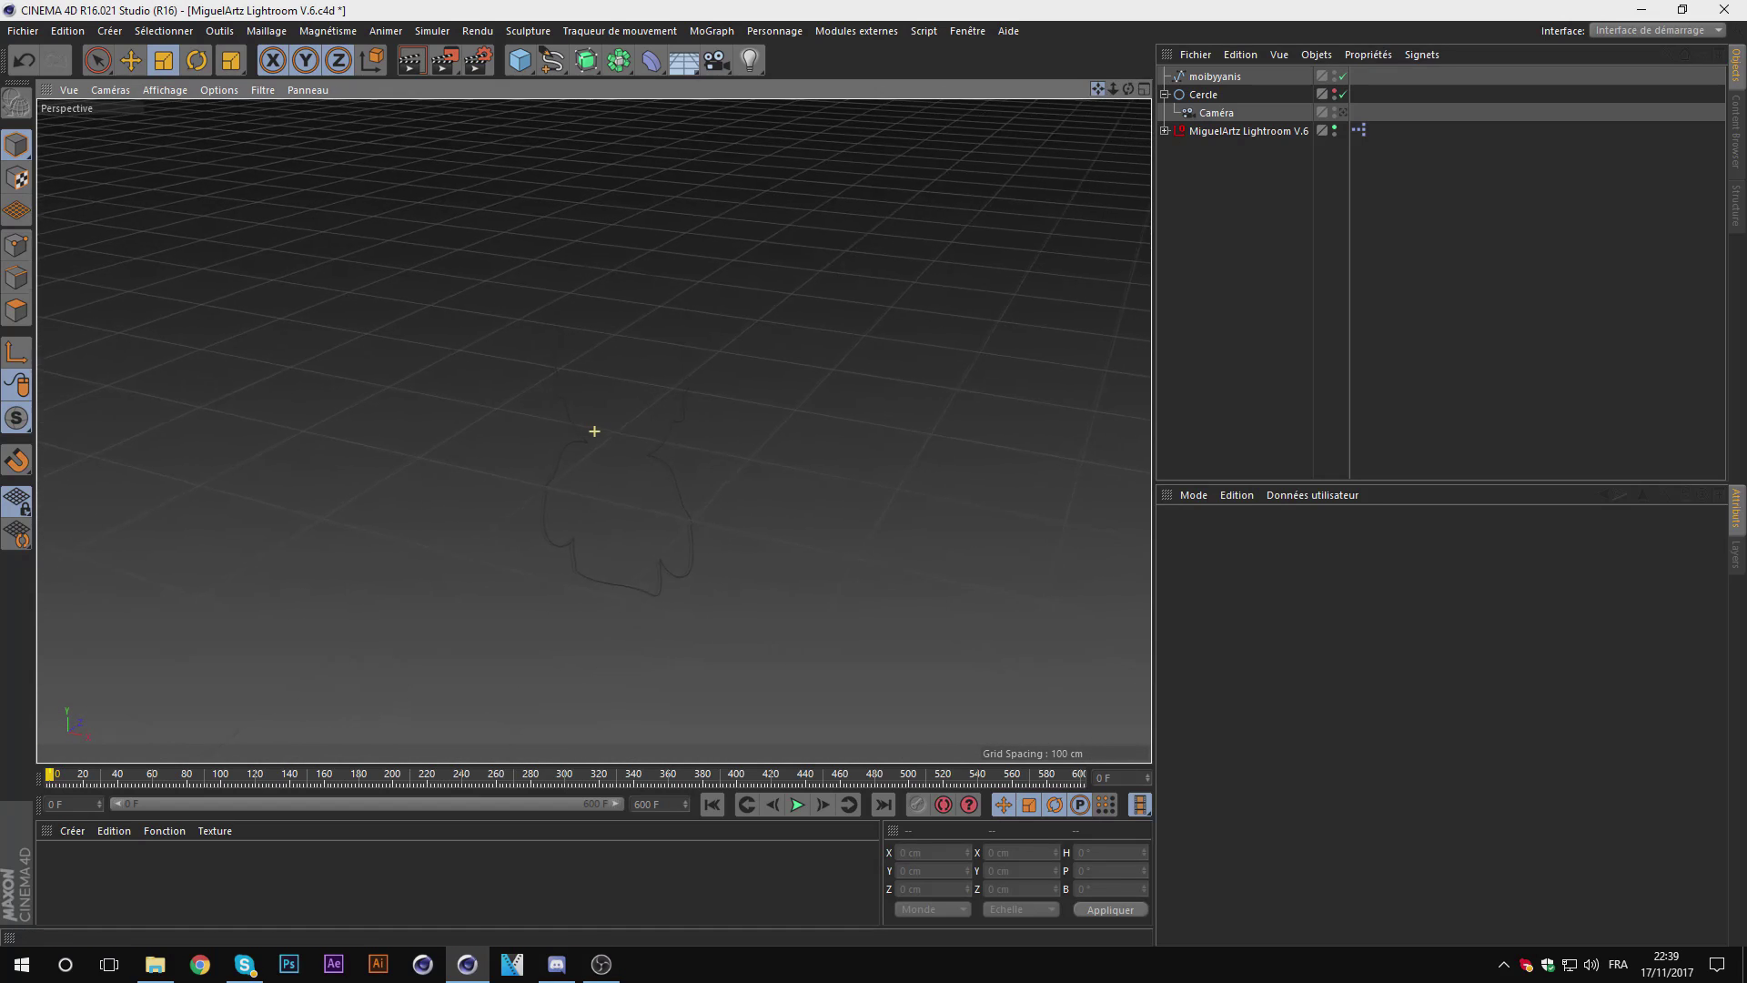
{"action": "left_click_drag", "start_coordinate": [586, 60], "coordinate": [813, 90]}
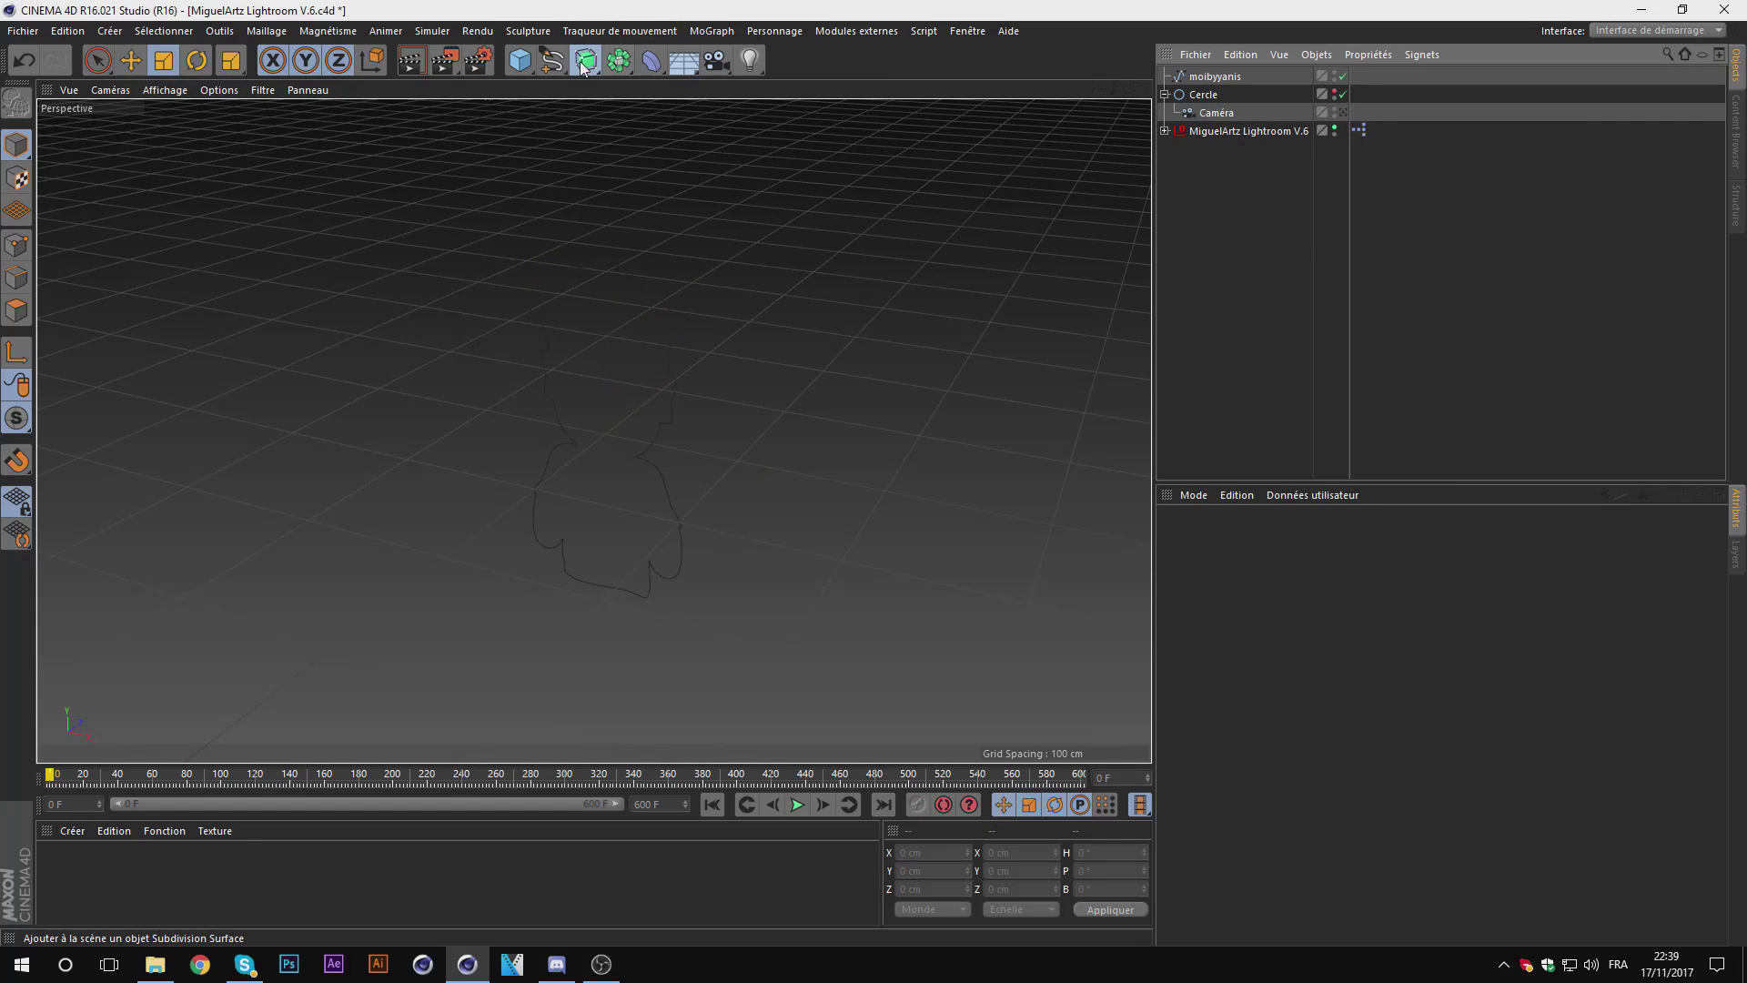
{"action": "left_click", "coordinate": [812, 88]}
{"action": "left_click_drag", "start_coordinate": [1205, 95], "coordinate": [1212, 78]}
{"action": "left_click", "coordinate": [1259, 209]}
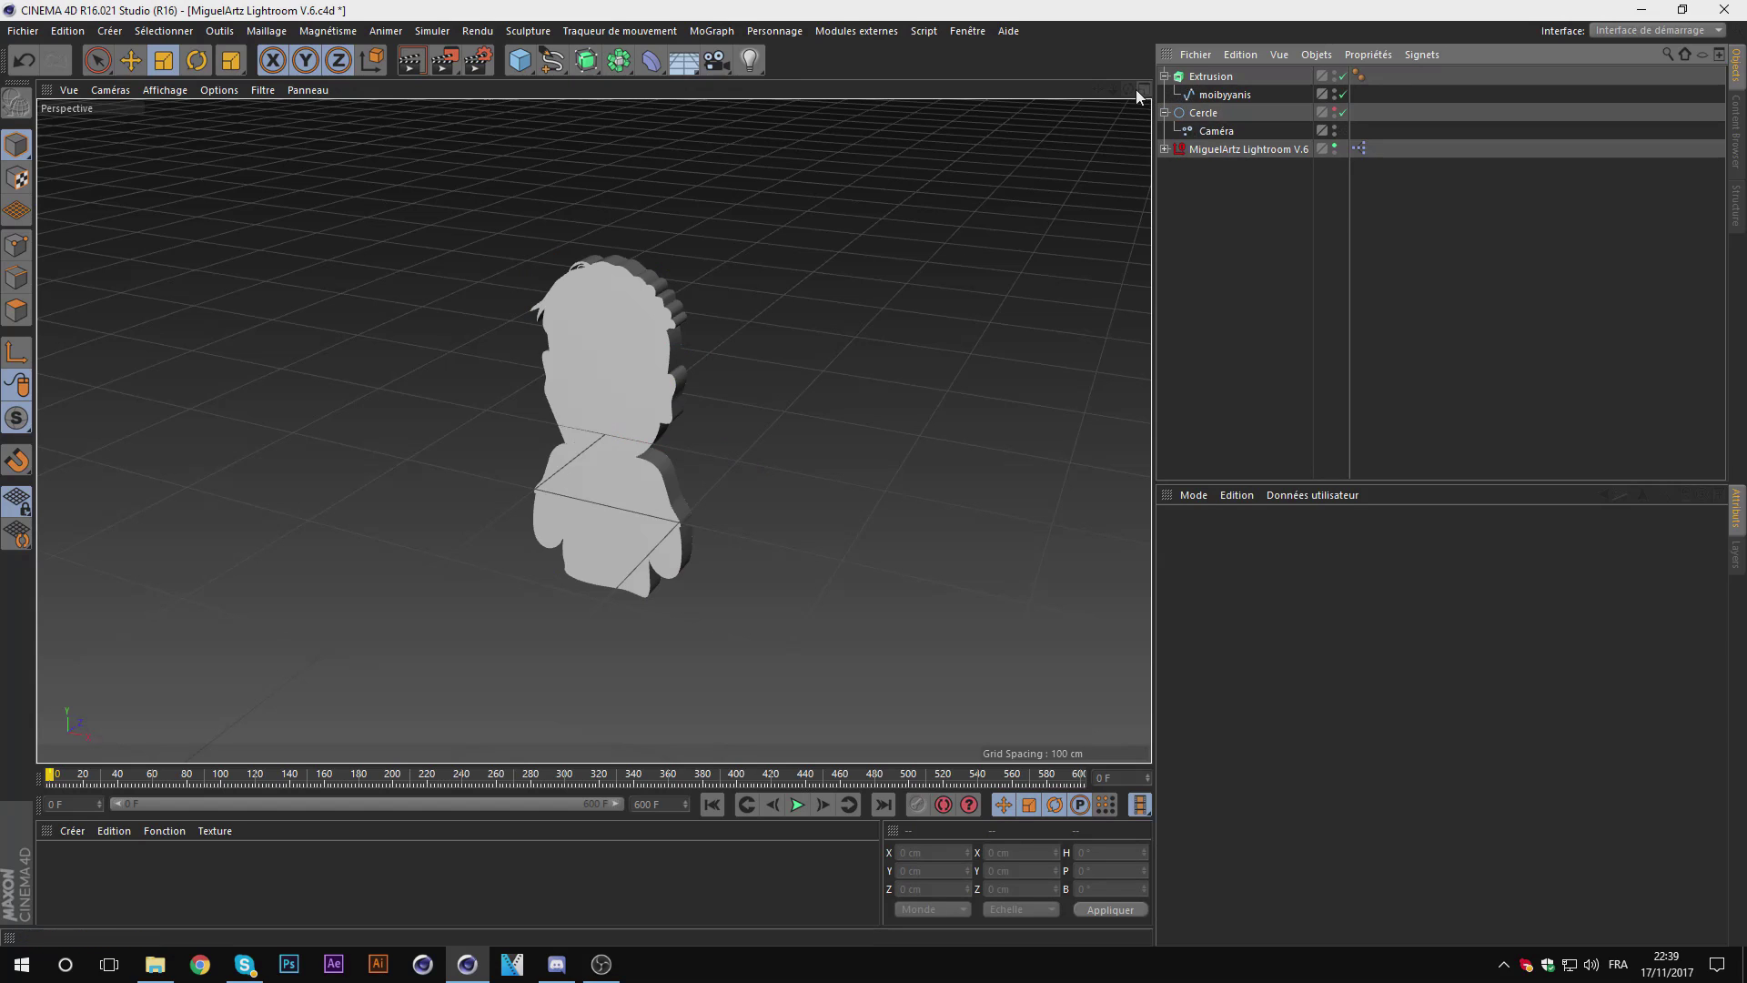
{"action": "mouse_move", "coordinate": [1128, 88]}
{"action": "left_mouse_down"}
{"action": "mouse_move", "coordinate": [1073, 119]}
{"action": "mouse_move", "coordinate": [1128, 89]}
{"action": "left_mouse_up"}
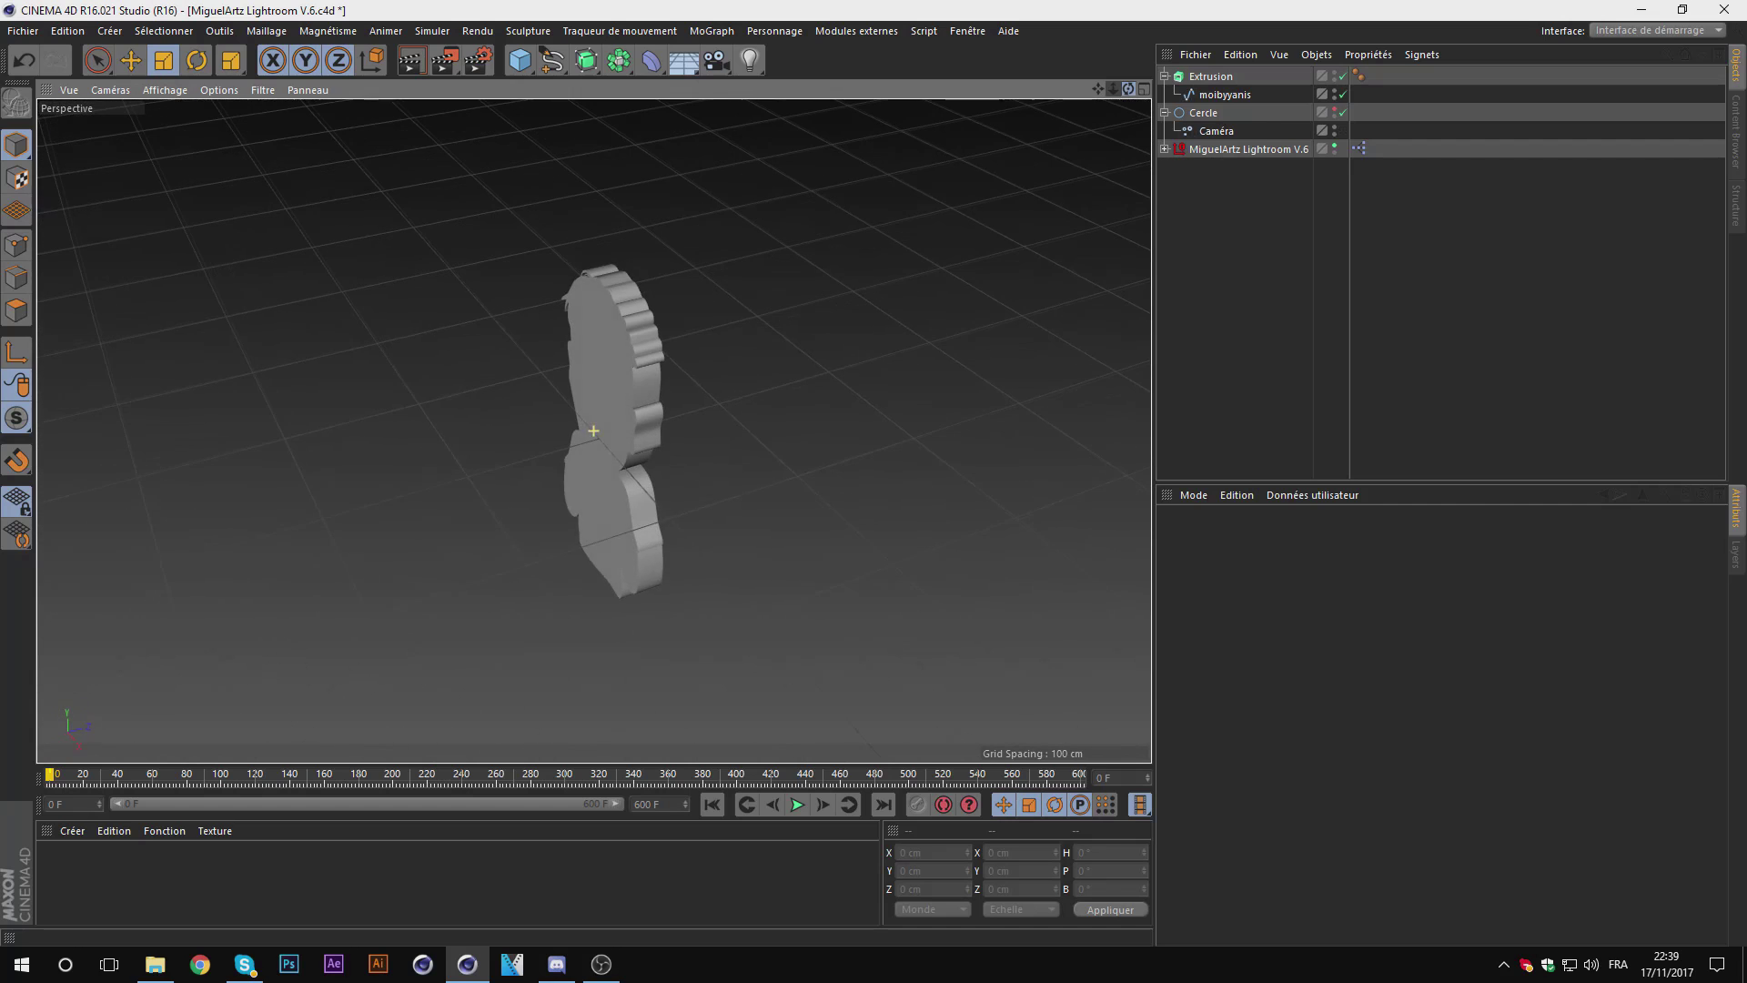
Step: Give the Extrusion start and end caps with bevel, each with a 1 cm radius
{"action": "left_click", "coordinate": [1211, 76]}
{"action": "left_click", "coordinate": [1338, 537]}
{"action": "left_click", "coordinate": [1365, 575]}
{"action": "left_click", "coordinate": [1383, 649]}
{"action": "left_click", "coordinate": [1380, 702]}
{"action": "left_click", "coordinate": [1369, 594]}
{"action": "type", "text": "1"}
{"action": "left_click", "coordinate": [1361, 647]}
{"action": "type", "text": "1"}
{"action": "key", "text": "Return"}
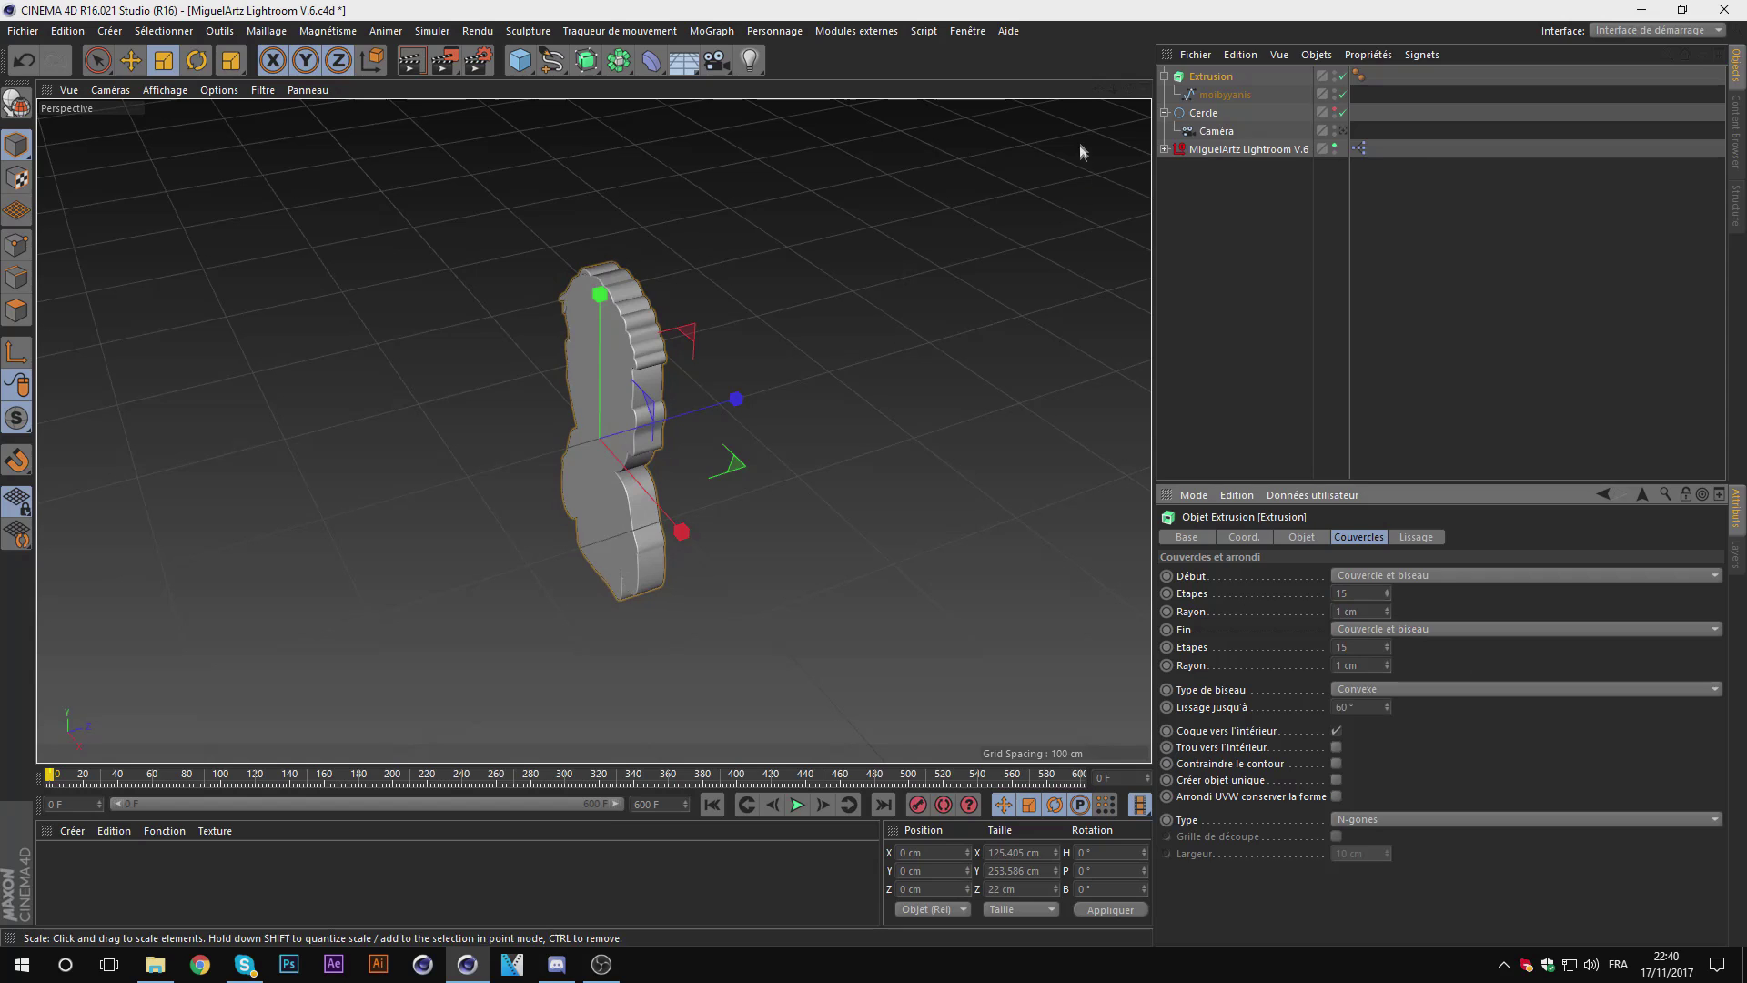
Step: Duplicate the extrusion as Extrusion.1 with a 2 cm bevel radius on its caps
{"action": "key", "text": "ctrl+c"}
{"action": "key", "text": "ctrl+v"}
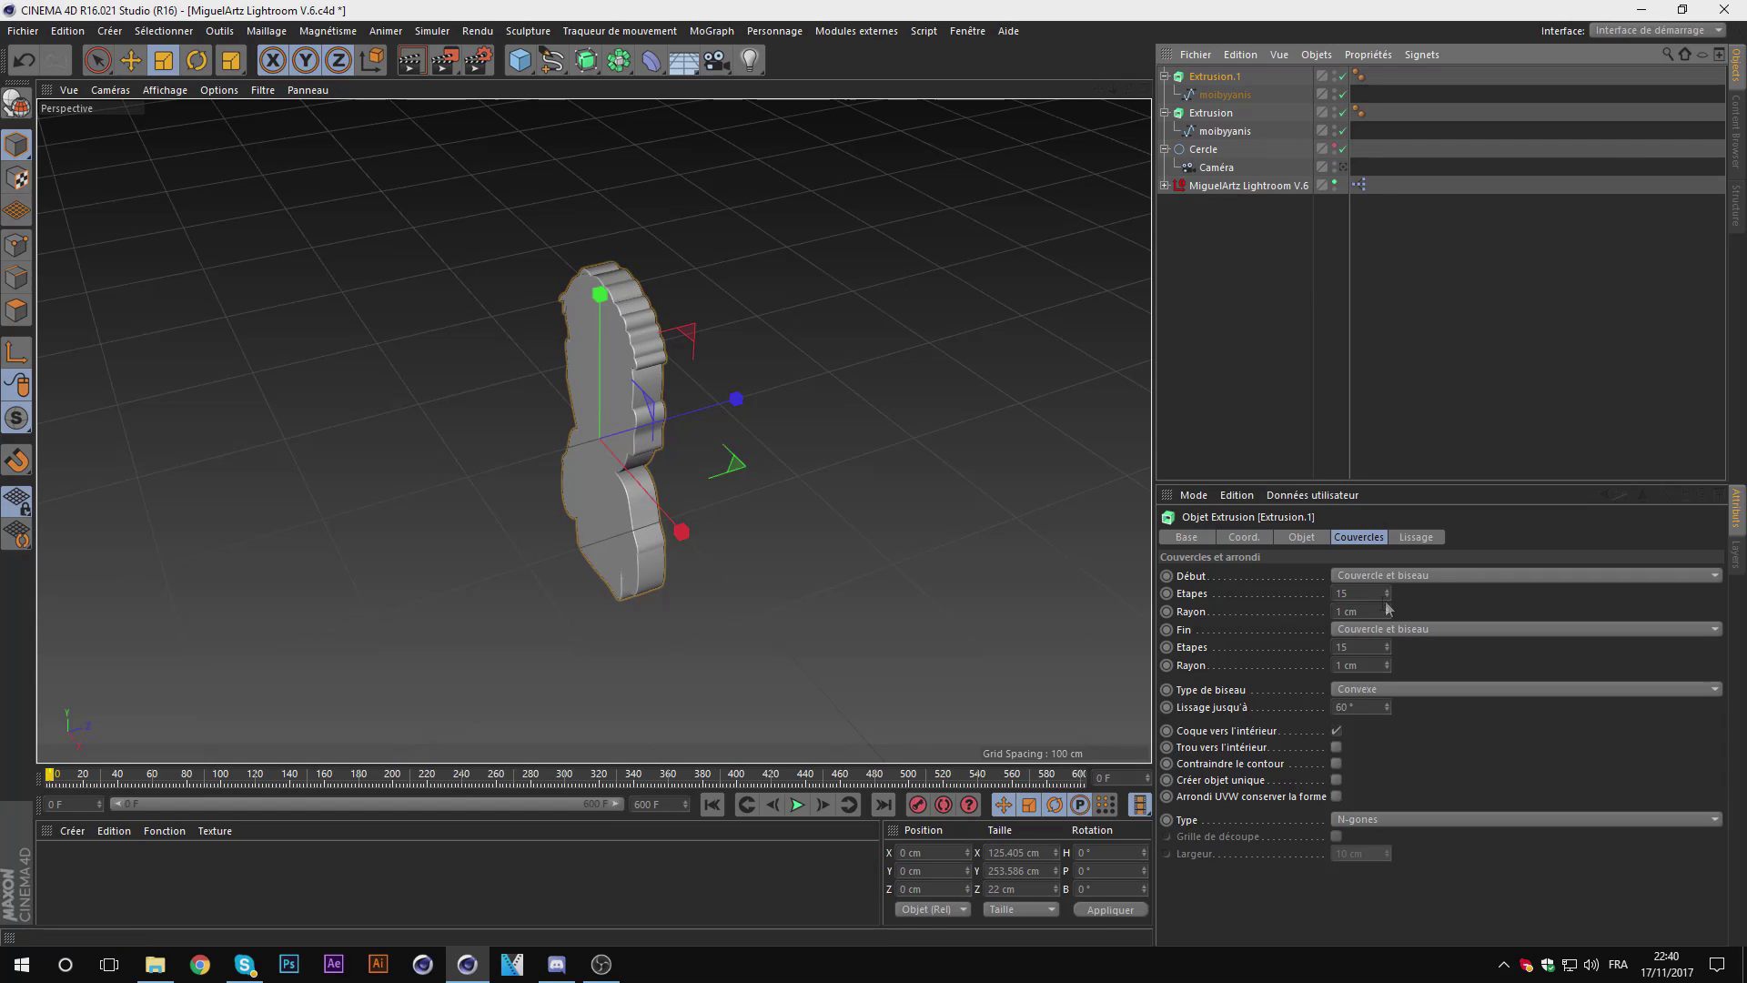
{"action": "left_click", "coordinate": [1387, 608]}
{"action": "left_click", "coordinate": [1361, 665]}
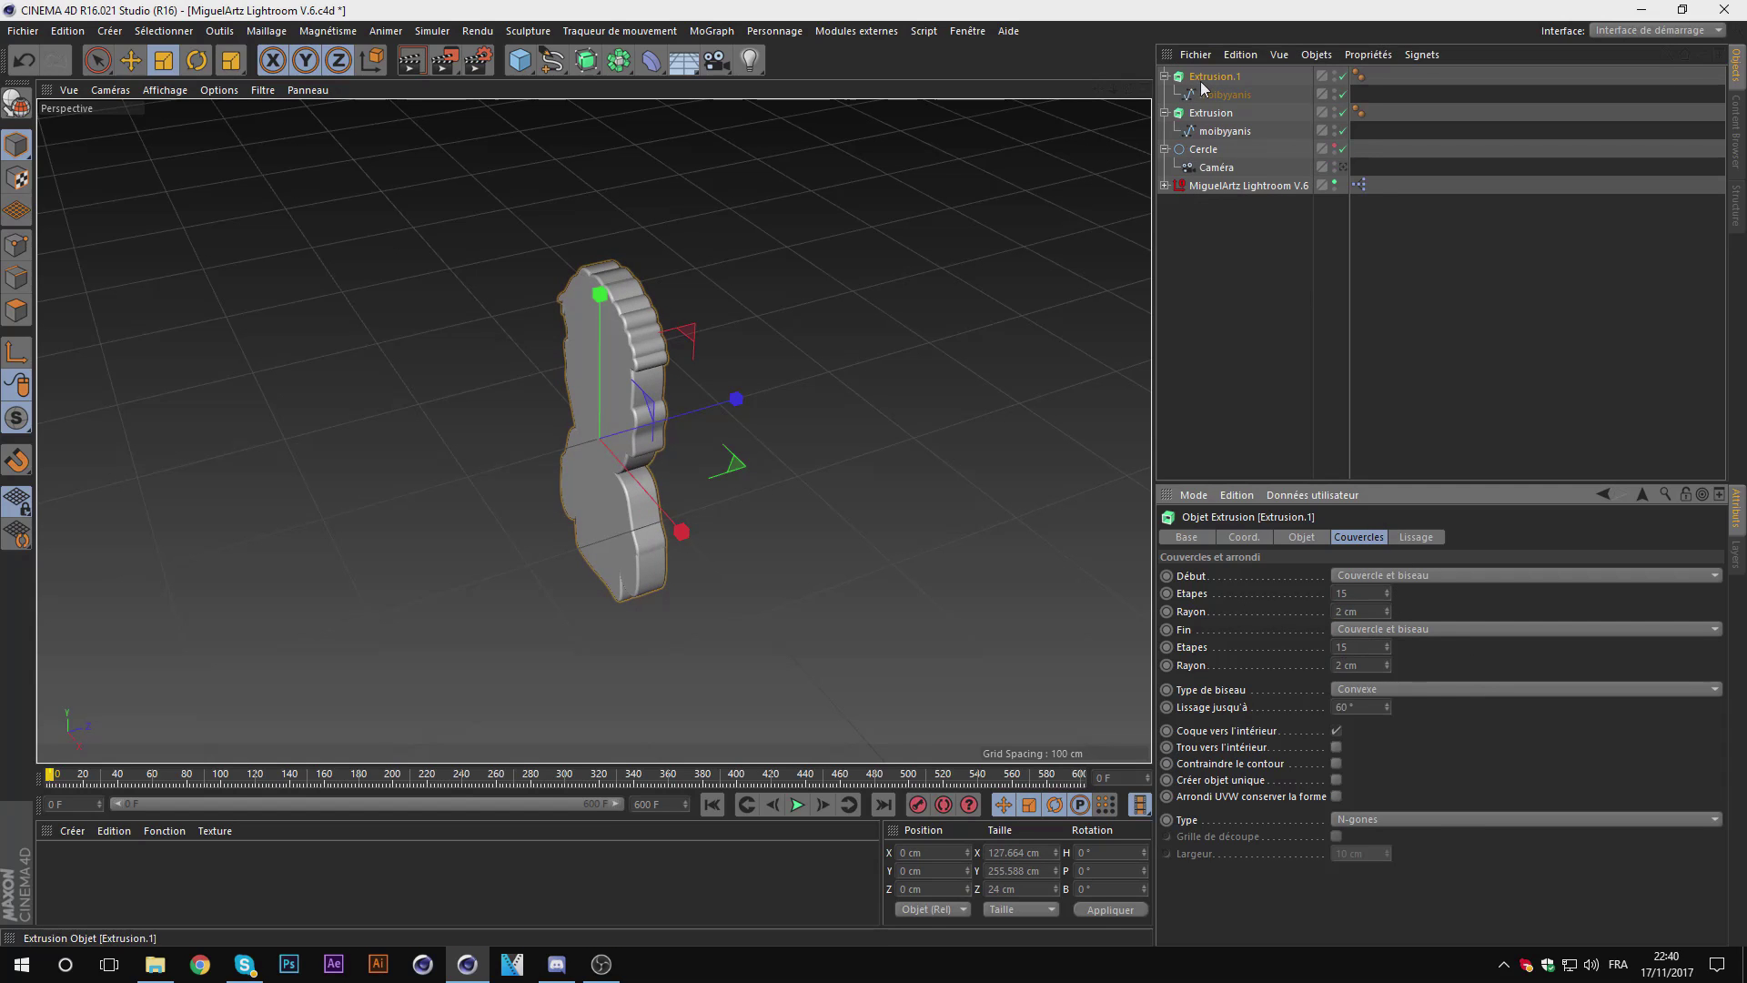
{"action": "left_click", "coordinate": [130, 60]}
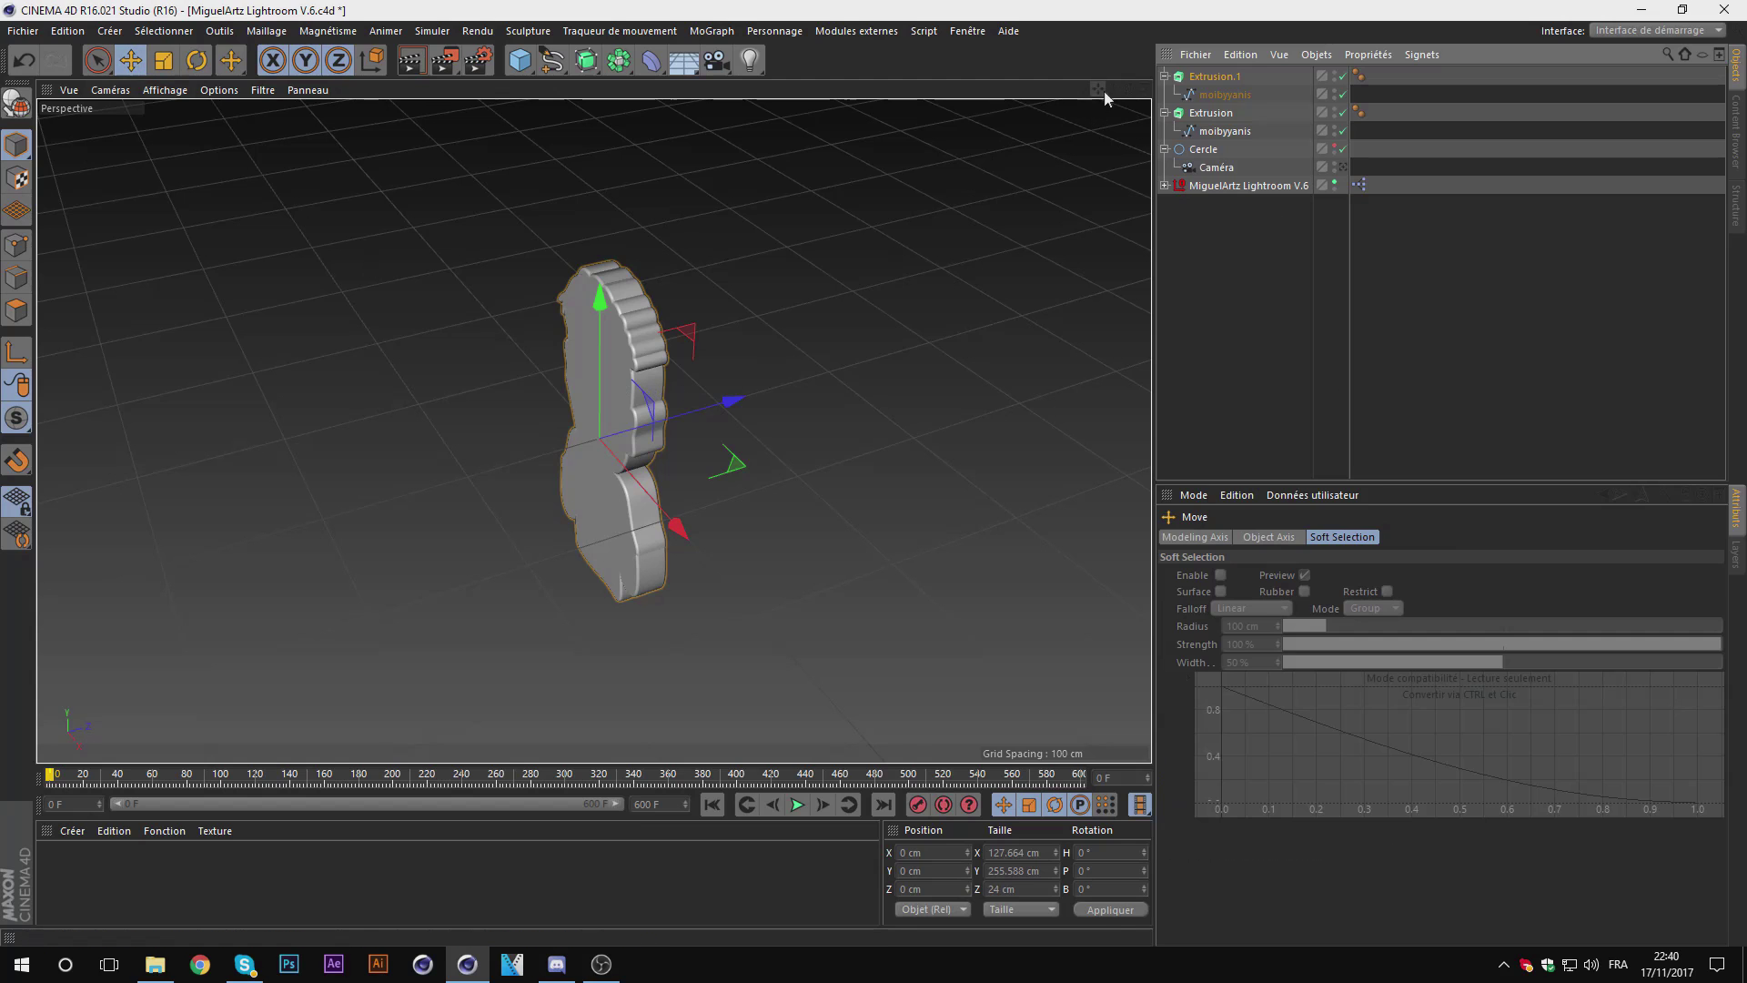
{"action": "mouse_move", "coordinate": [1104, 98]}
{"action": "left_mouse_down"}
{"action": "mouse_move", "coordinate": [825, 409]}
{"action": "mouse_move", "coordinate": [754, 425]}
{"action": "left_mouse_up"}
Step: Load Ultimate Lights.lib4d and add Waved Gray (Reflective) from Wave Mats to the scene
{"action": "left_click", "coordinate": [1196, 380]}
{"action": "left_click", "coordinate": [154, 963]}
{"action": "mouse_move", "coordinate": [696, 455]}
{"action": "left_mouse_down"}
{"action": "mouse_move", "coordinate": [669, 485]}
{"action": "mouse_move", "coordinate": [363, 564]}
{"action": "left_mouse_up"}
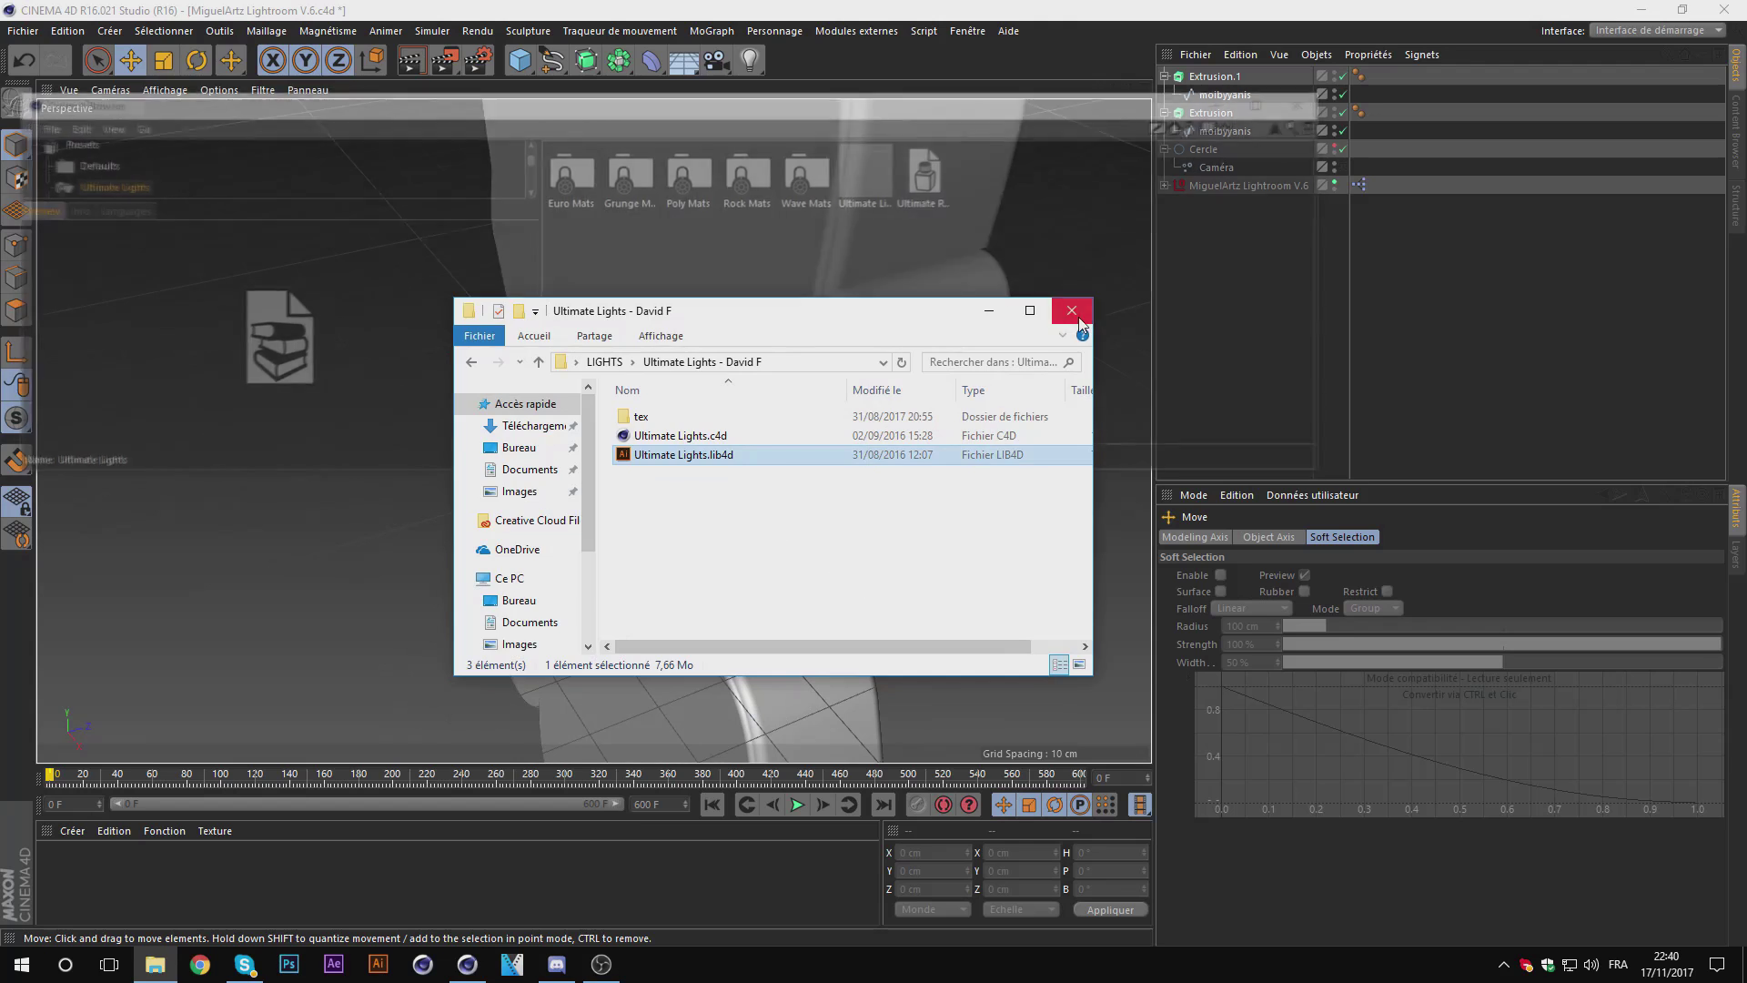
{"action": "double_click", "coordinate": [805, 166]}
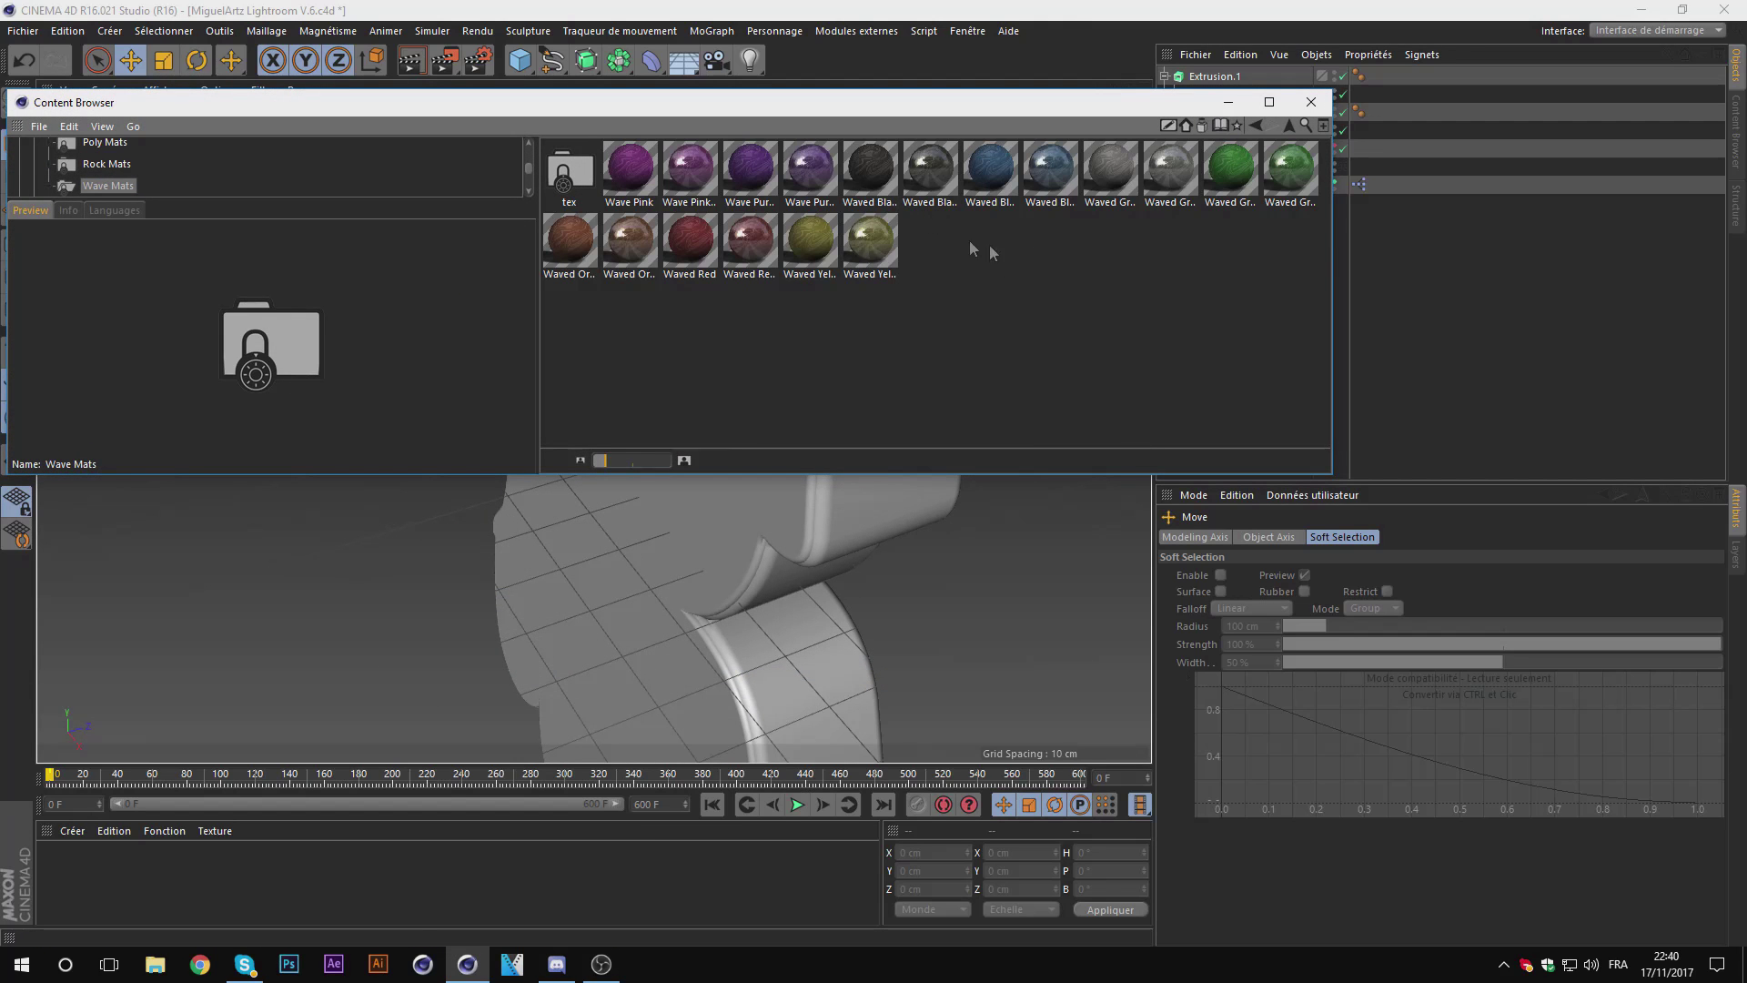
{"action": "left_click", "coordinate": [1168, 222]}
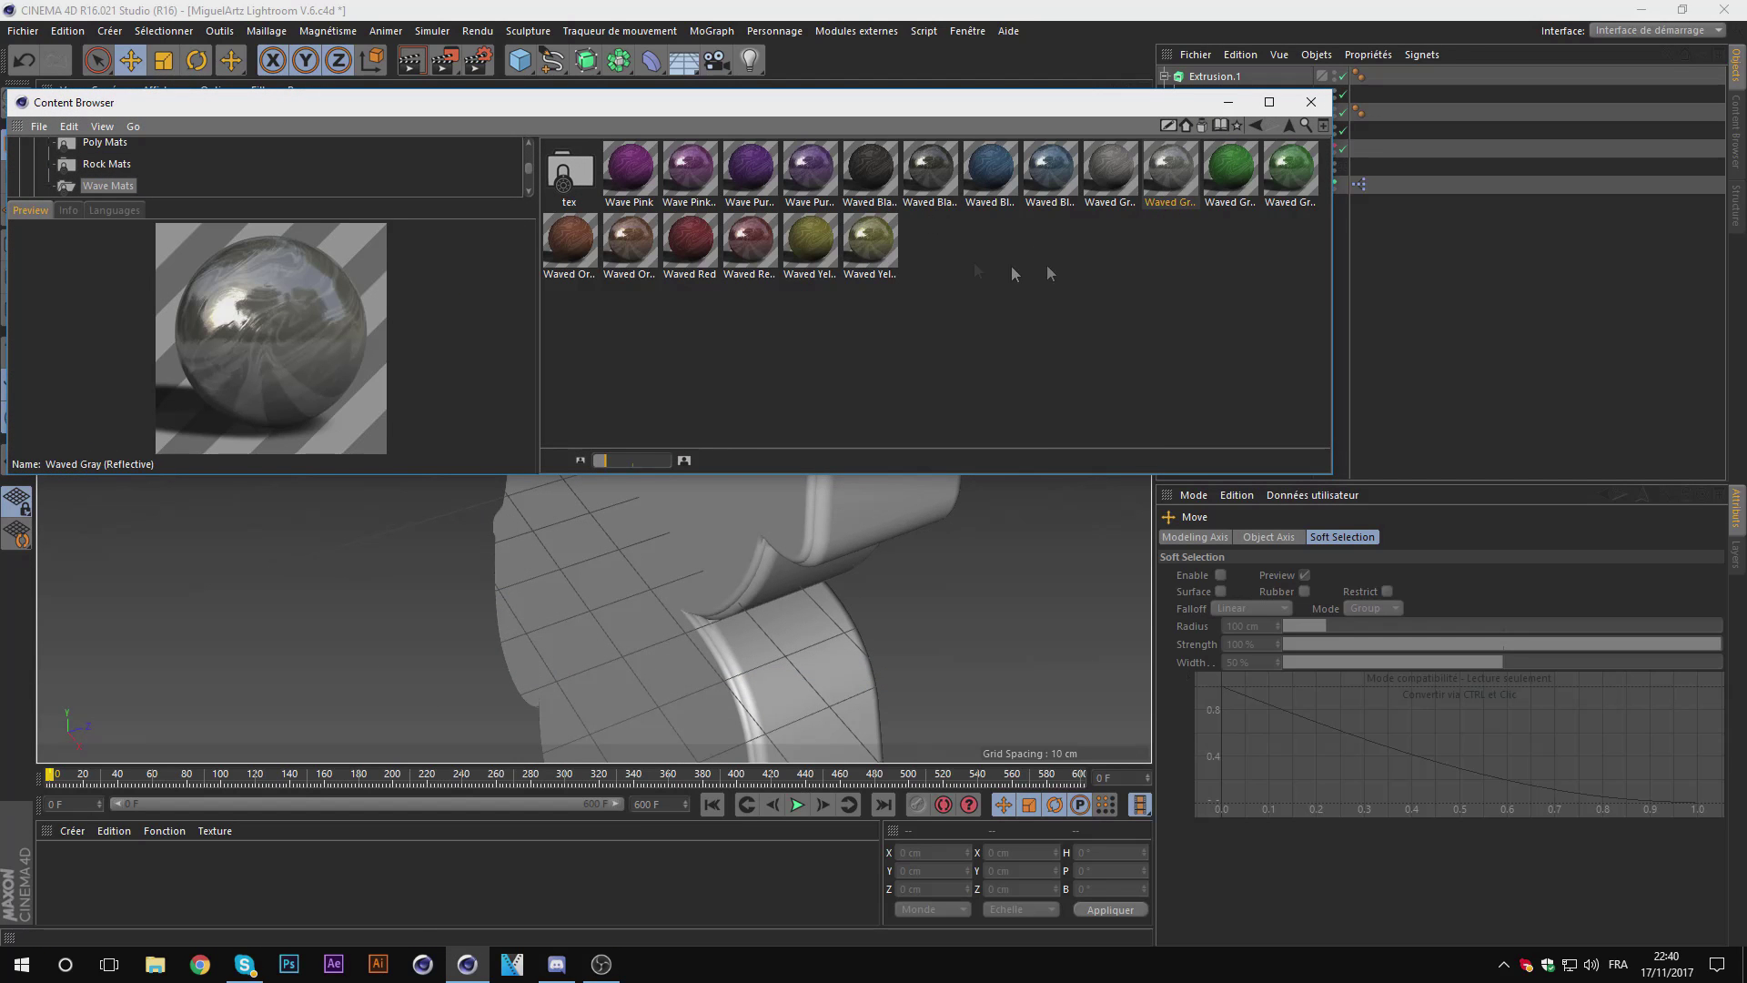
{"action": "right_click", "coordinate": [1173, 179]}
{"action": "left_click", "coordinate": [1190, 211]}
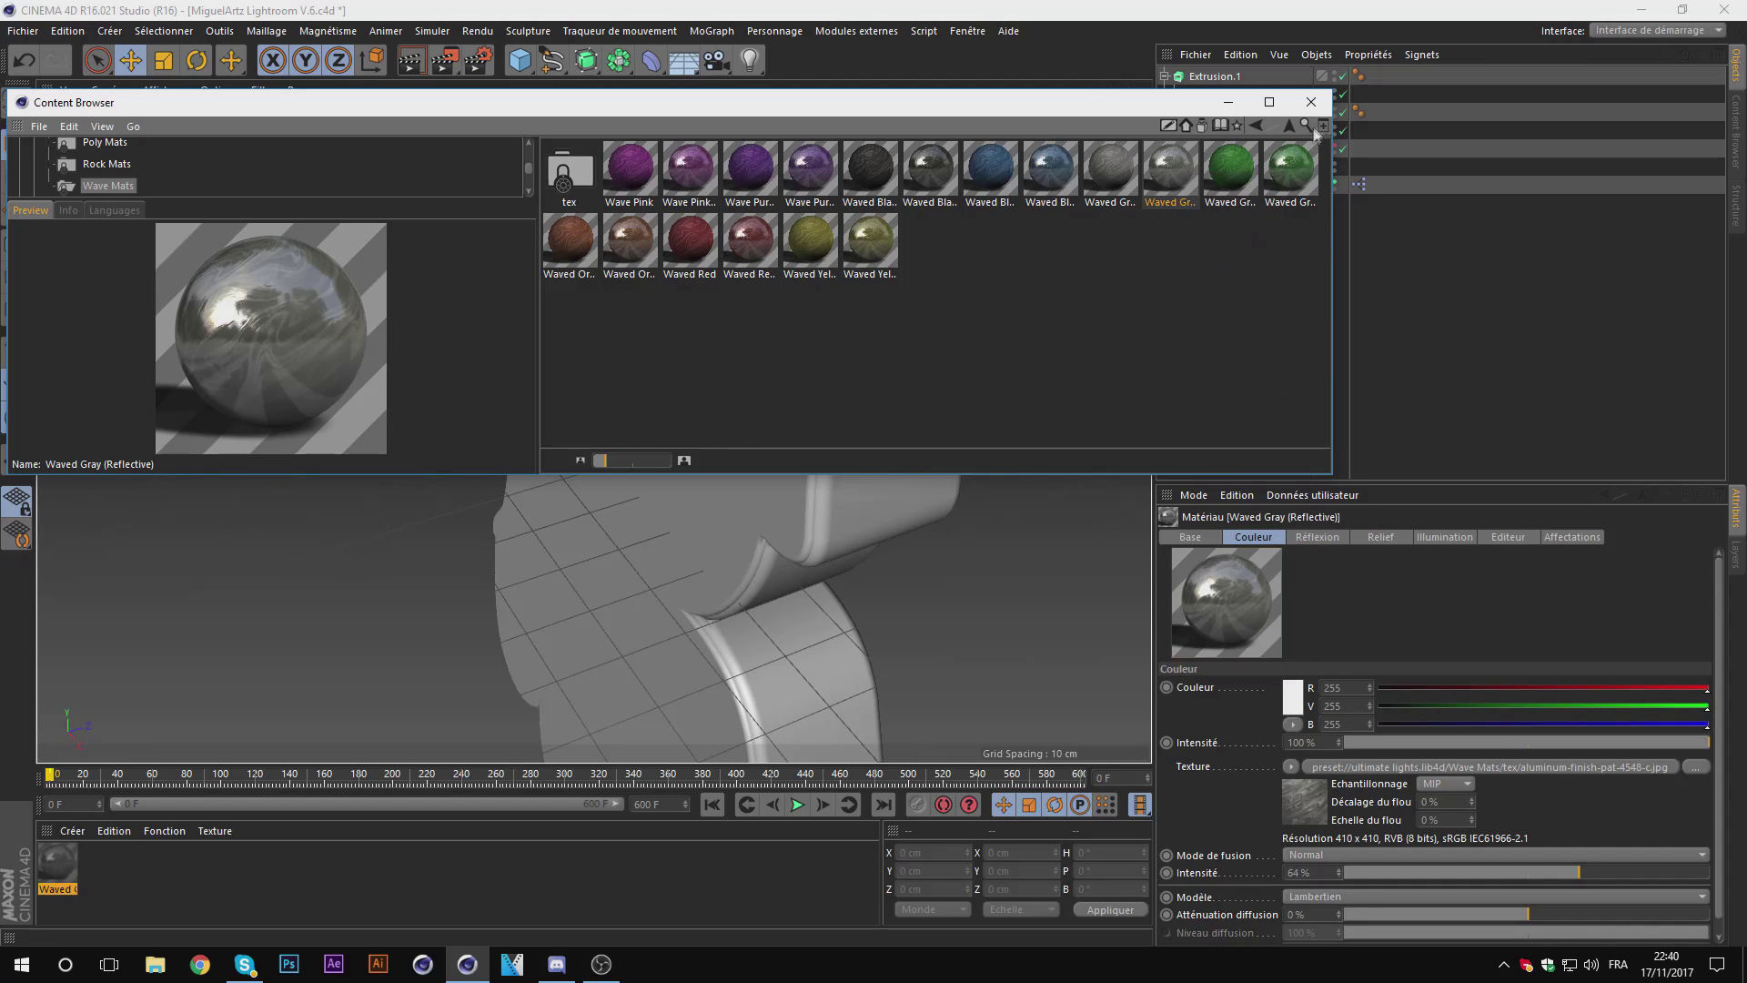
{"action": "left_click", "coordinate": [1310, 102]}
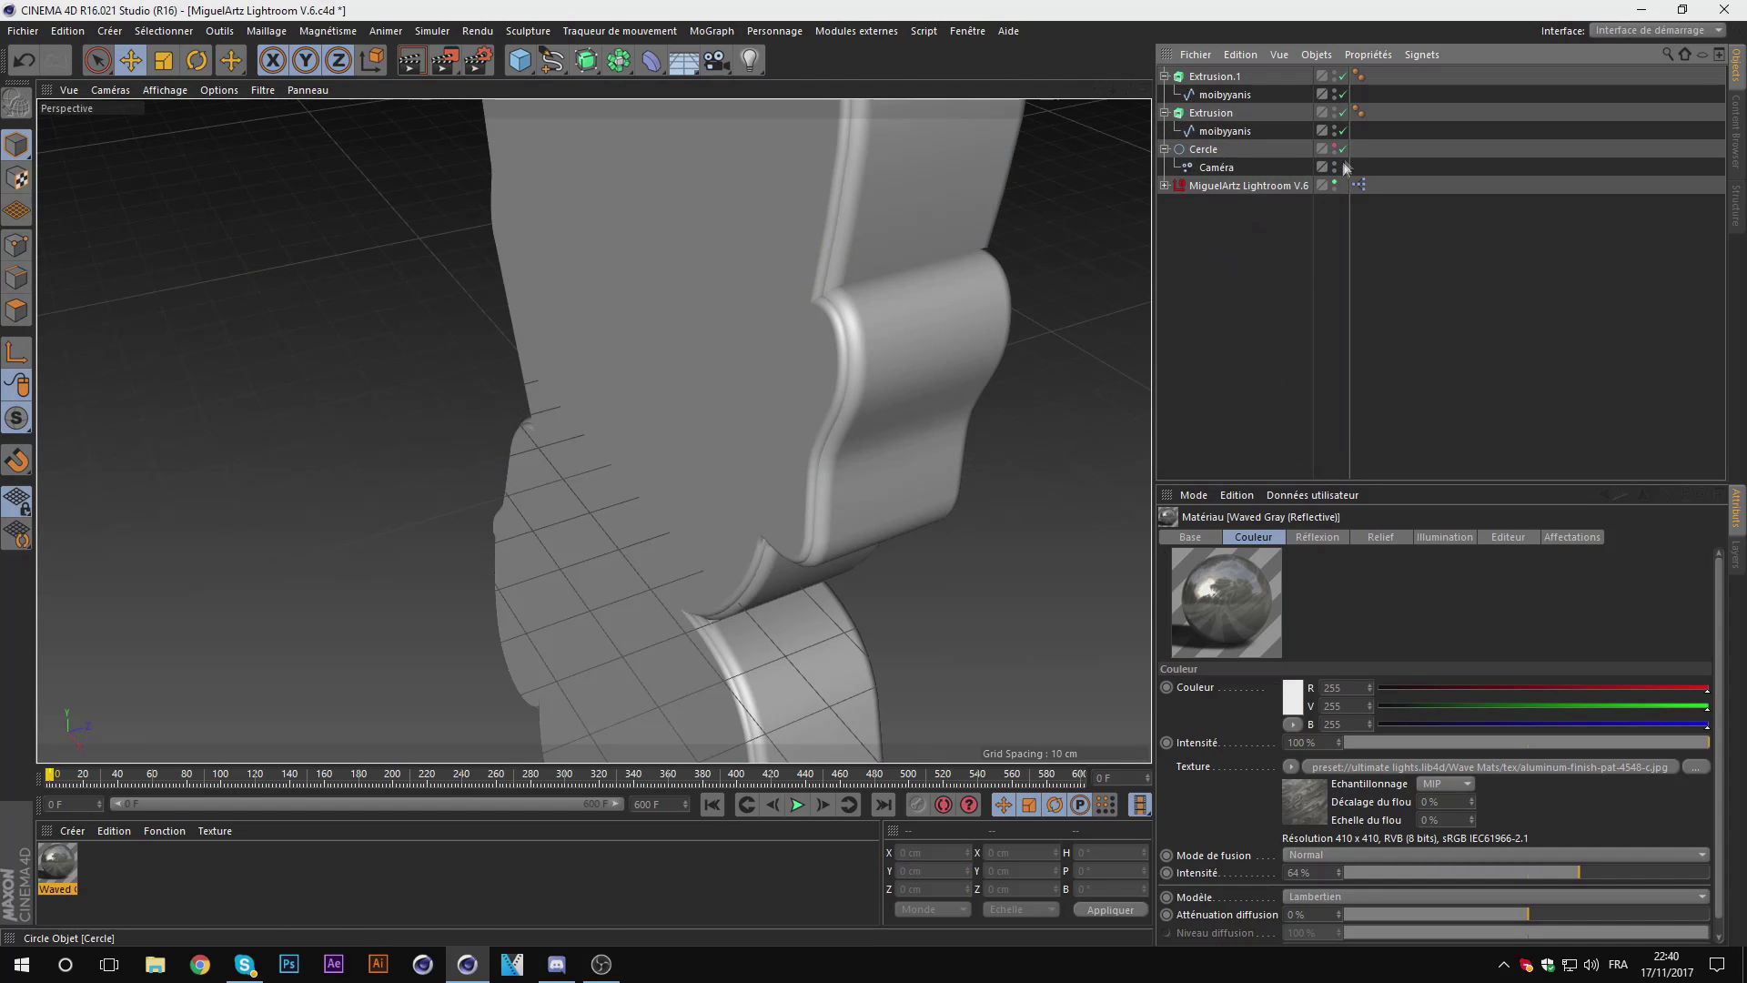
Step: Apply the Waved Gray material to Extrusion.1 with Cubique projection
{"action": "left_click", "coordinate": [1342, 167]}
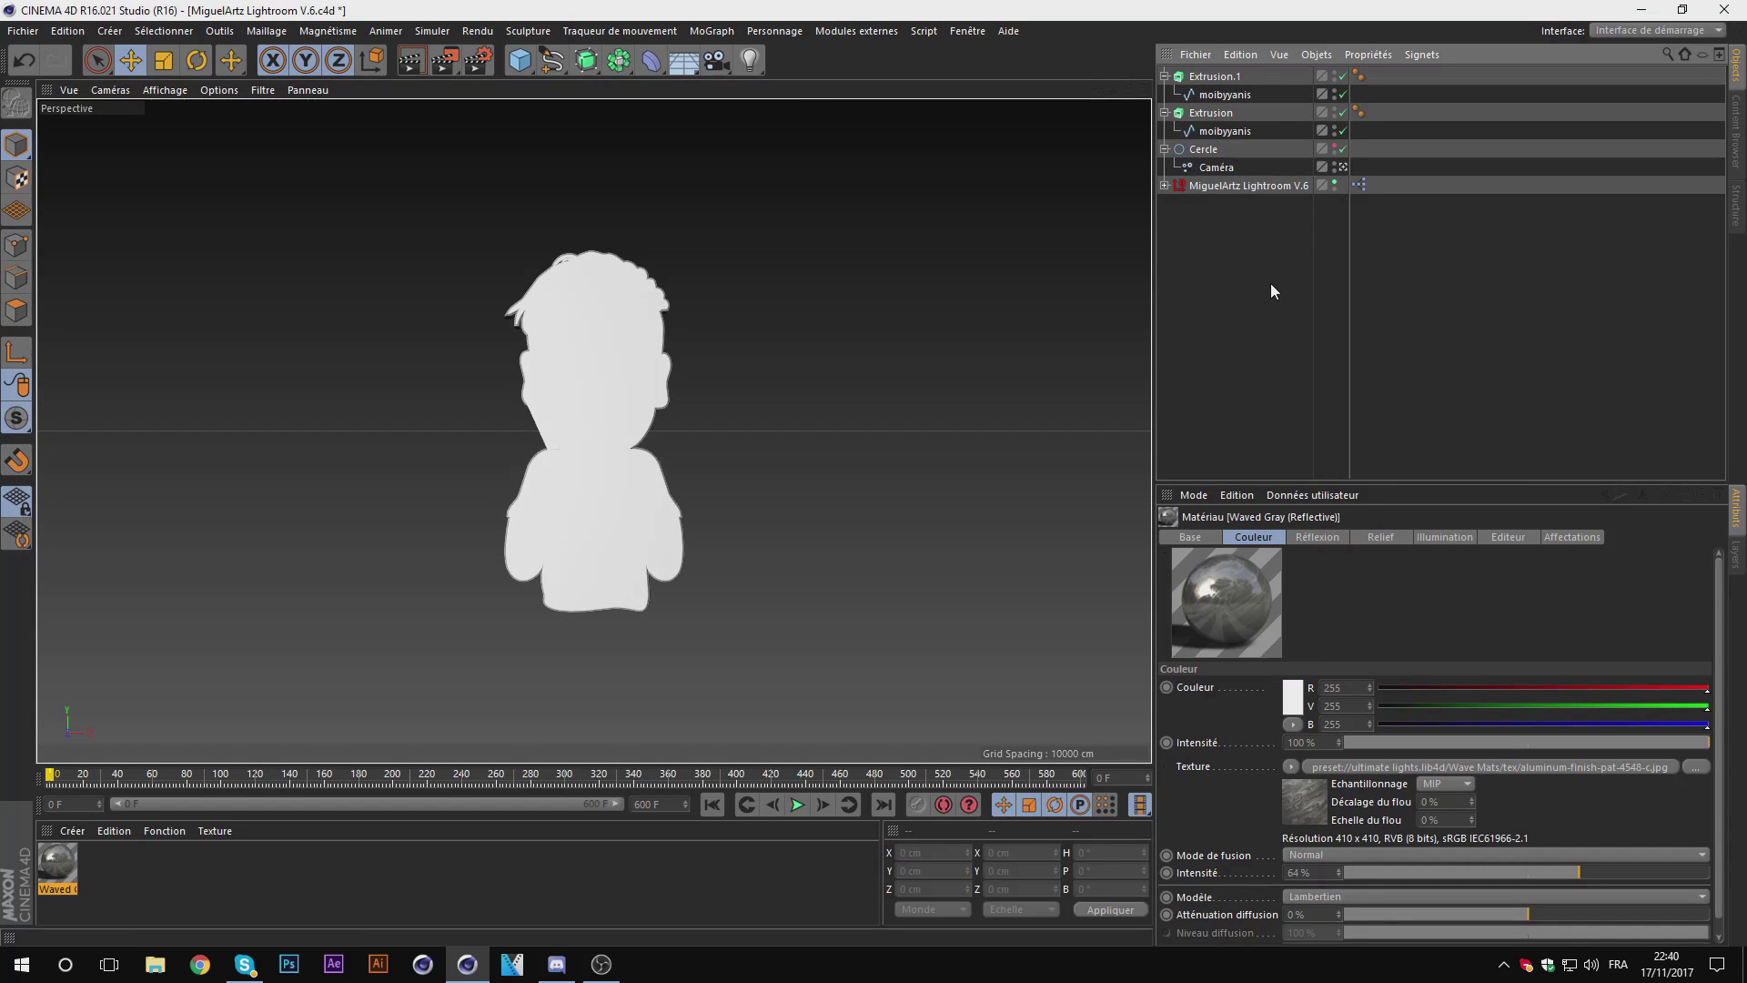
{"action": "left_click", "coordinate": [94, 898]}
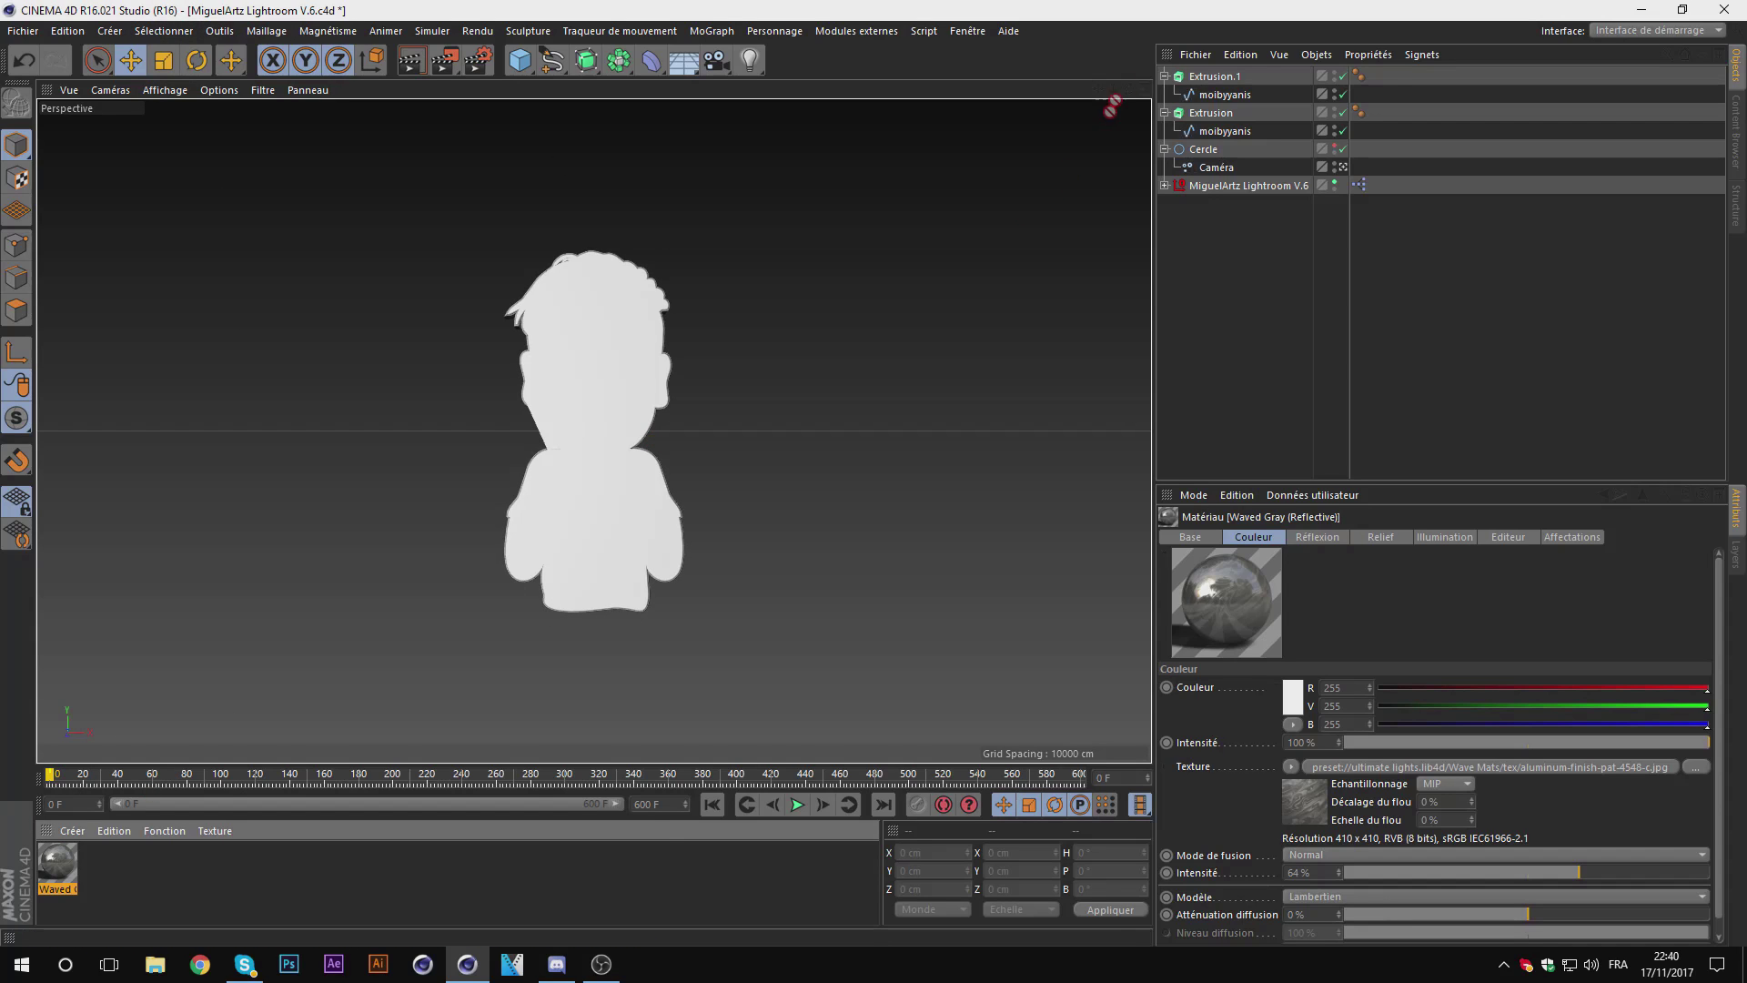
{"action": "left_click_drag", "start_coordinate": [1219, 80], "coordinate": [1222, 79]}
{"action": "left_click", "coordinate": [1361, 624]}
{"action": "left_click", "coordinate": [1368, 685]}
{"action": "left_click", "coordinate": [1283, 300]}
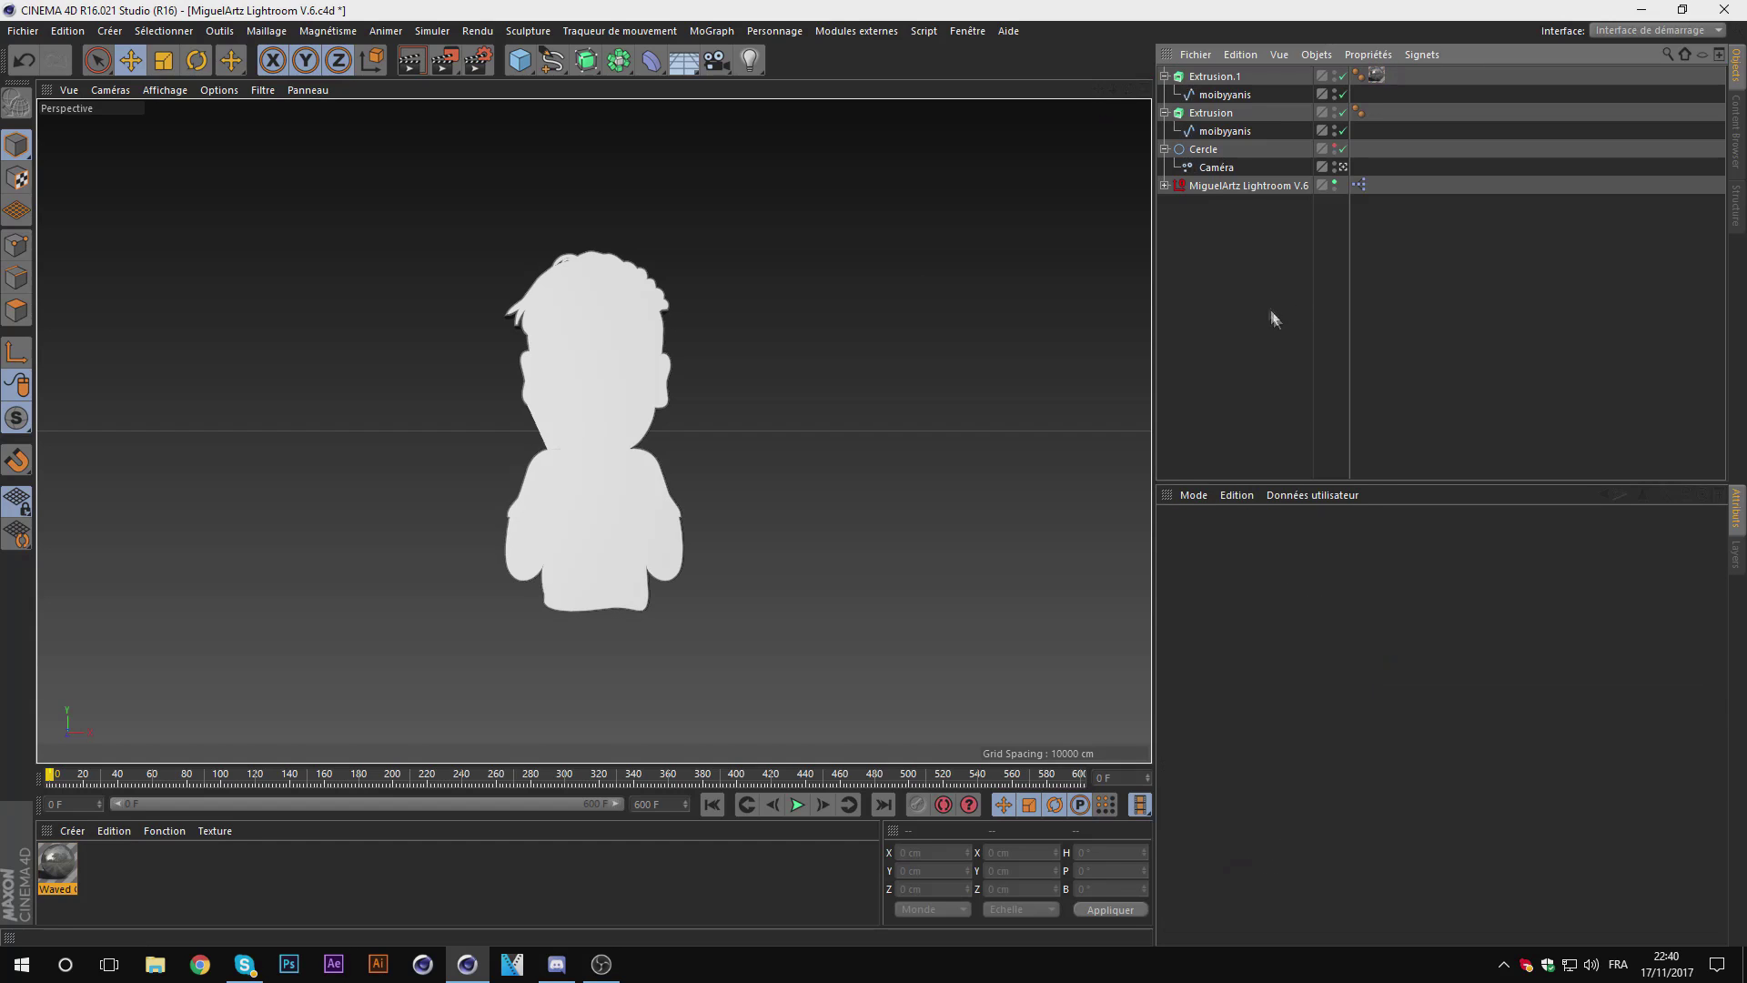
{"action": "left_click", "coordinate": [56, 864]}
{"action": "left_click", "coordinate": [1374, 76]}
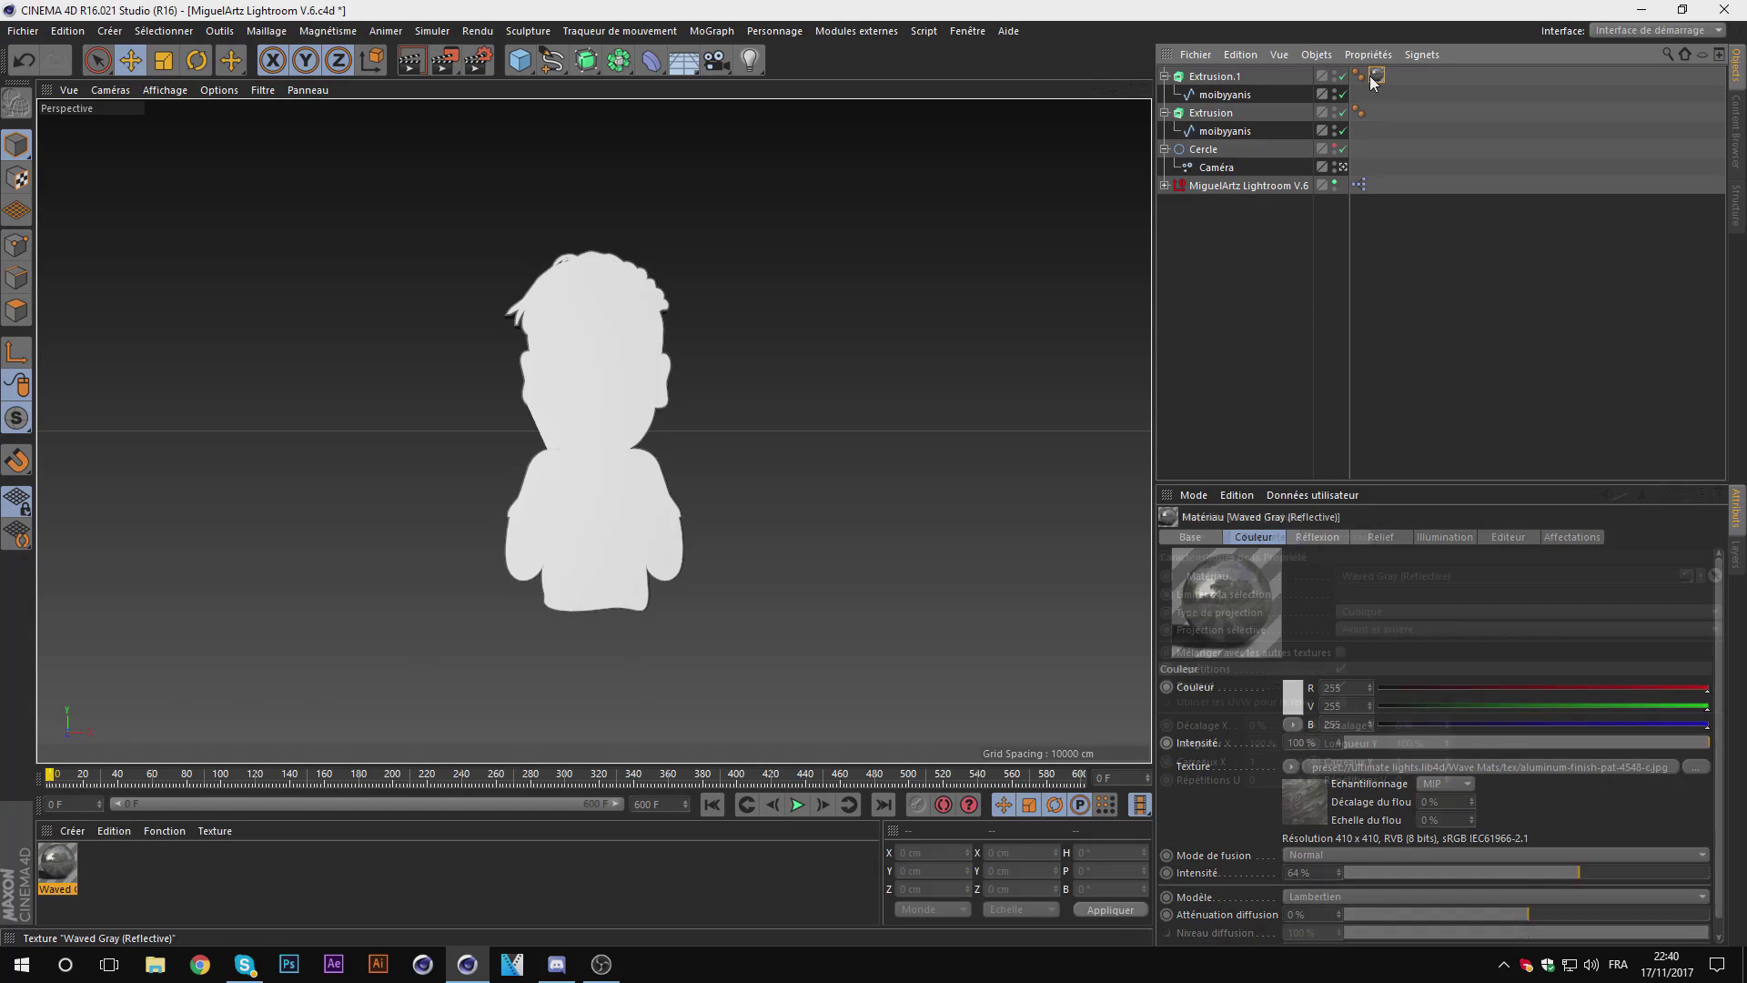
{"action": "left_click", "coordinate": [1356, 613]}
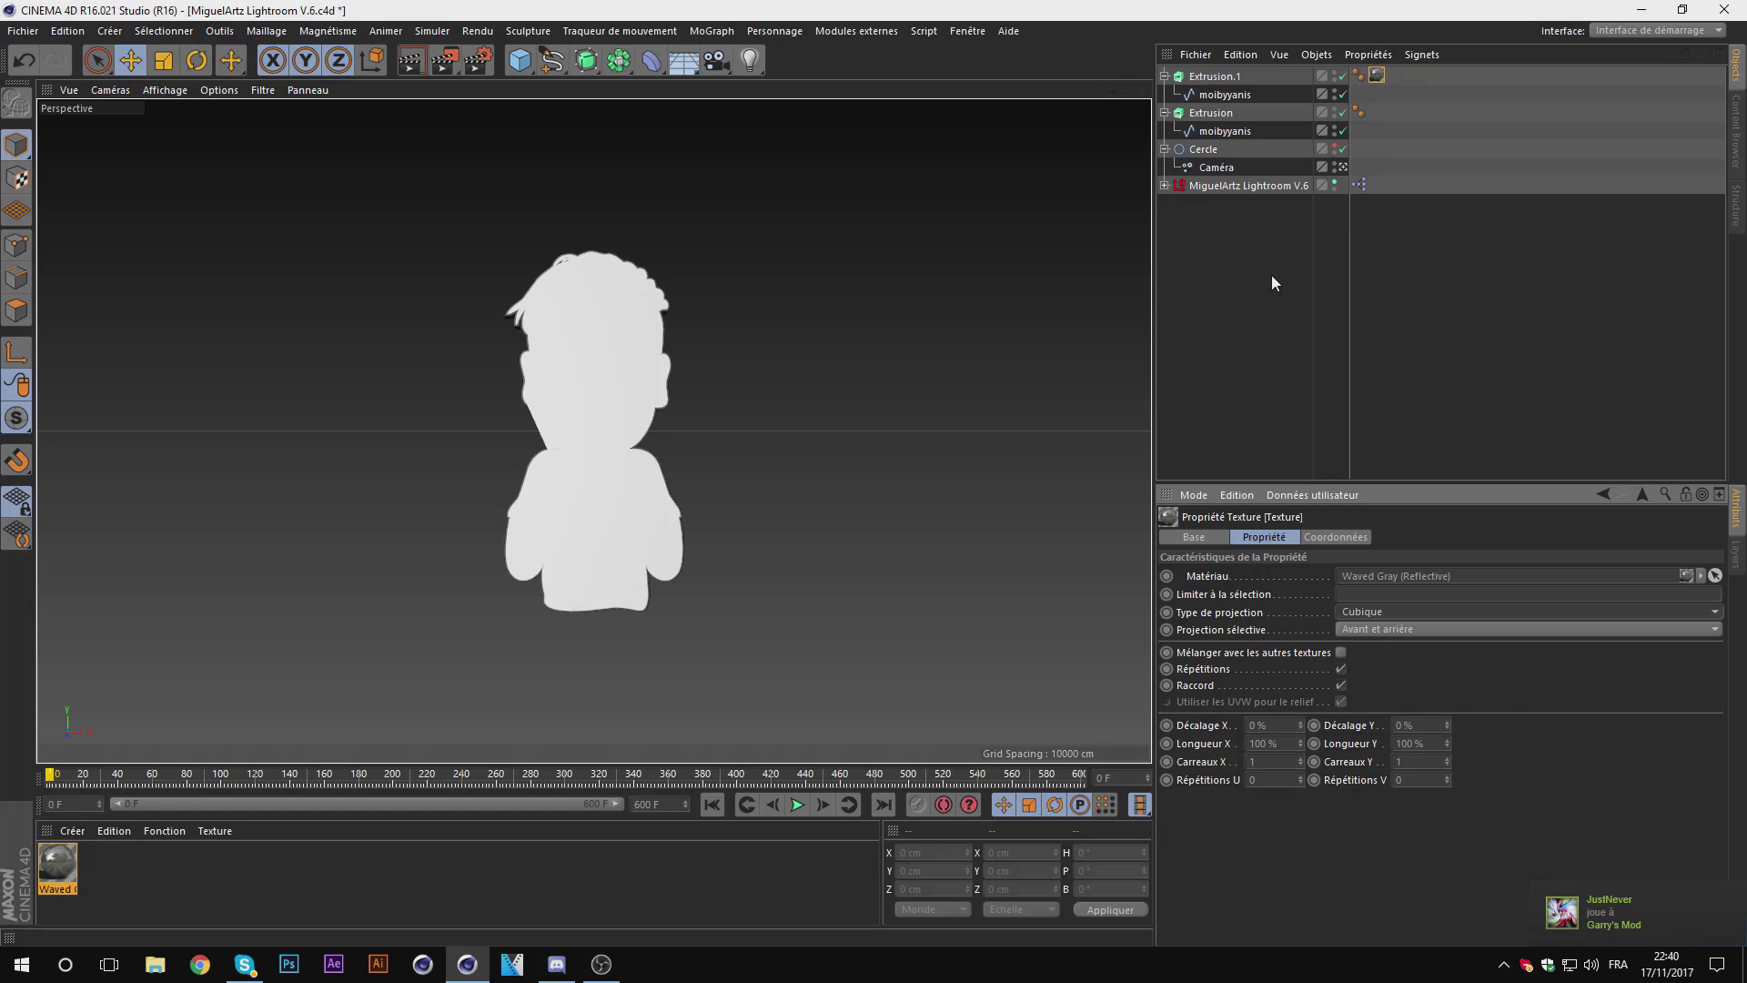
Step: Frame the whole character through Caméra as the active viewport camera
{"action": "left_click", "coordinate": [1213, 114]}
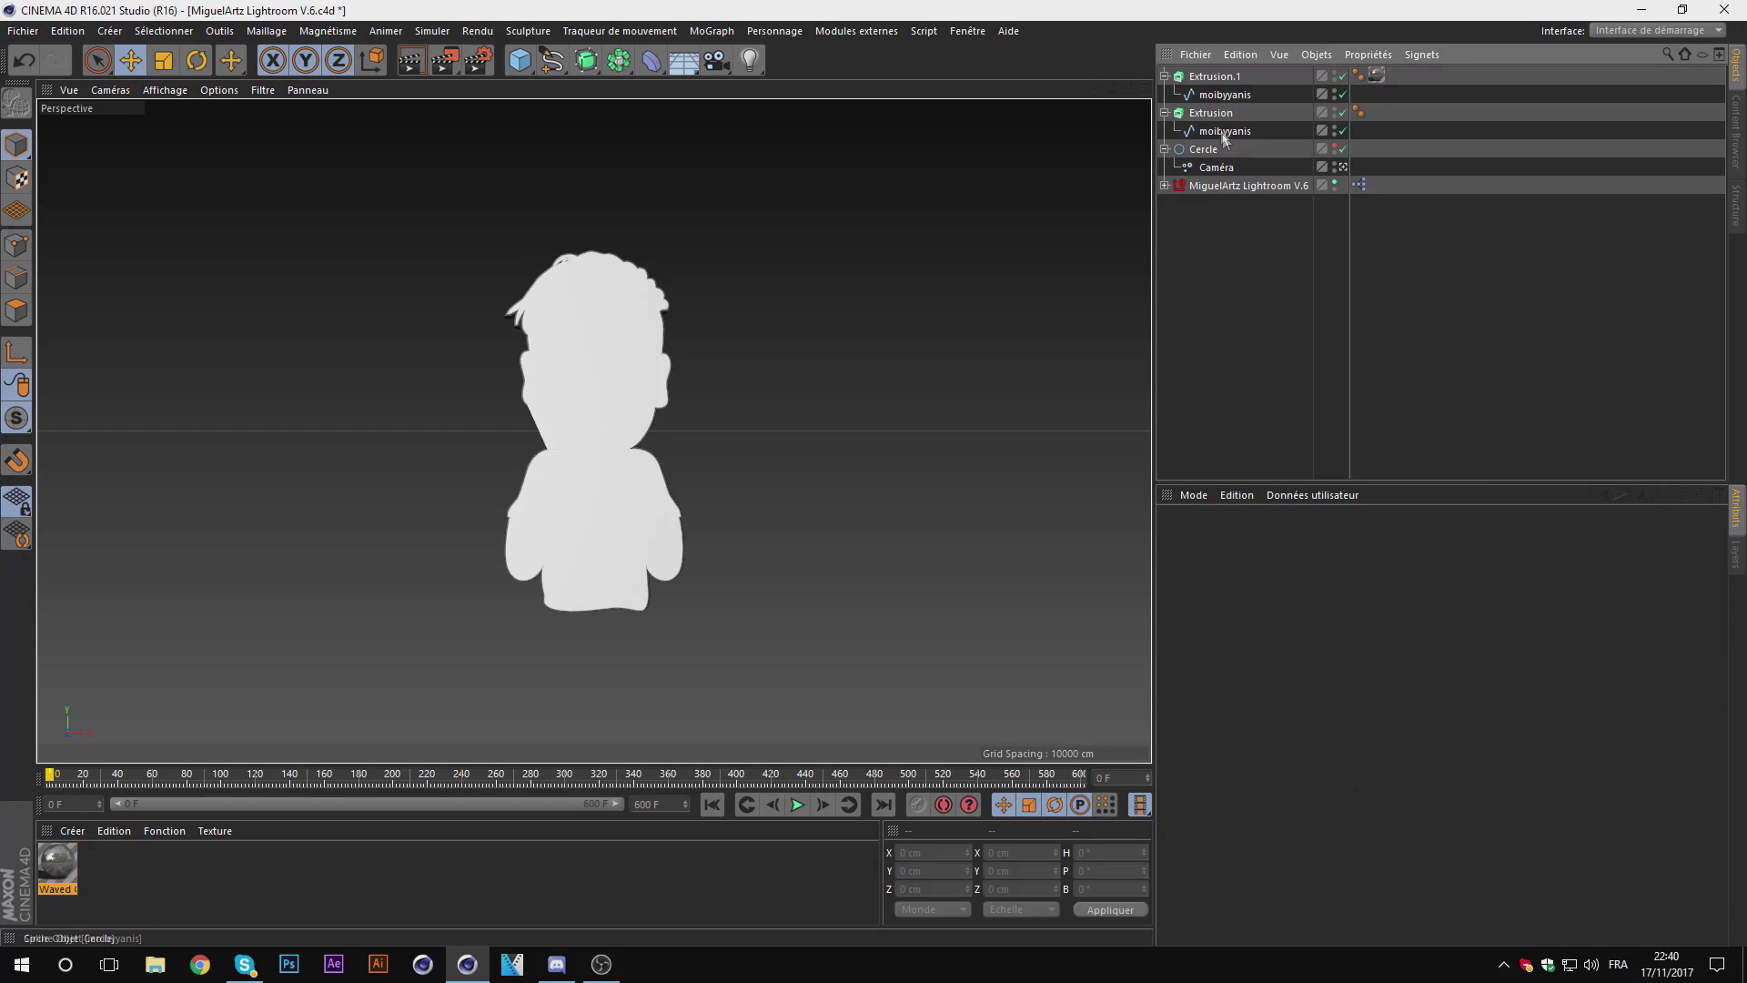
{"action": "left_click", "coordinate": [1376, 75]}
{"action": "left_click", "coordinate": [1342, 168]}
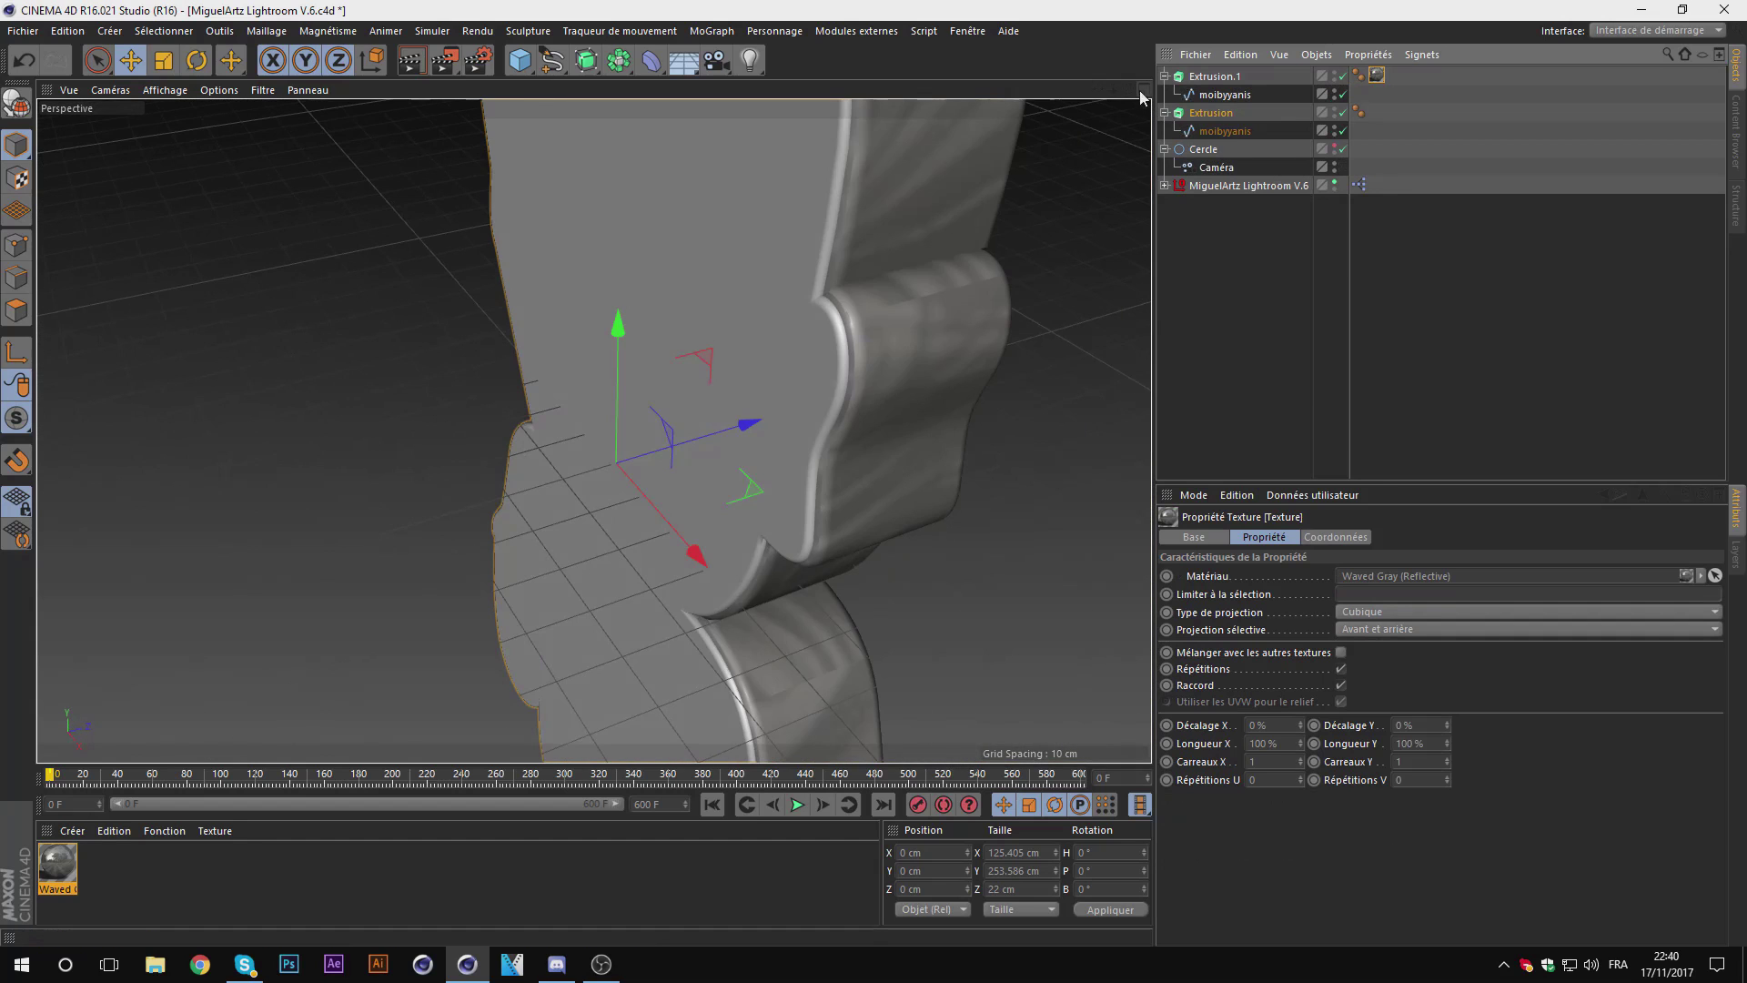
{"action": "left_click_drag", "start_coordinate": [1129, 90], "coordinate": [1120, 98]}
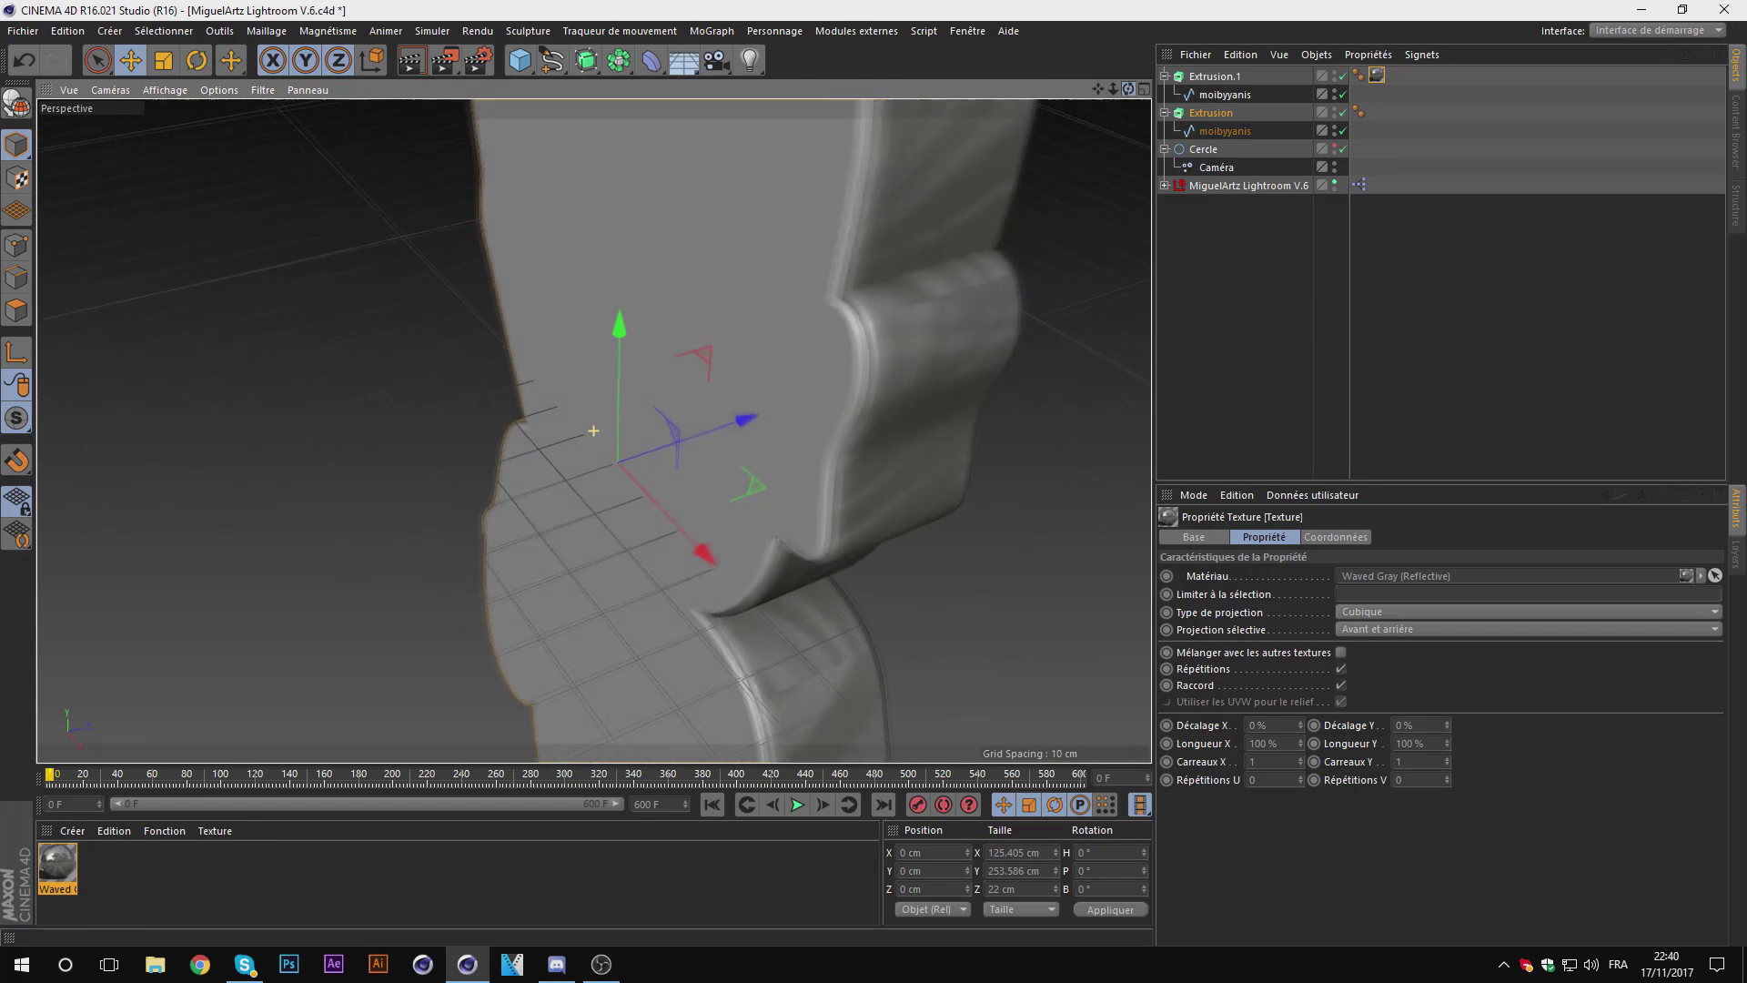
{"action": "mouse_move", "coordinate": [1113, 90]}
{"action": "left_mouse_down"}
{"action": "mouse_move", "coordinate": [1101, 100]}
{"action": "mouse_move", "coordinate": [1138, 94]}
{"action": "left_mouse_up"}
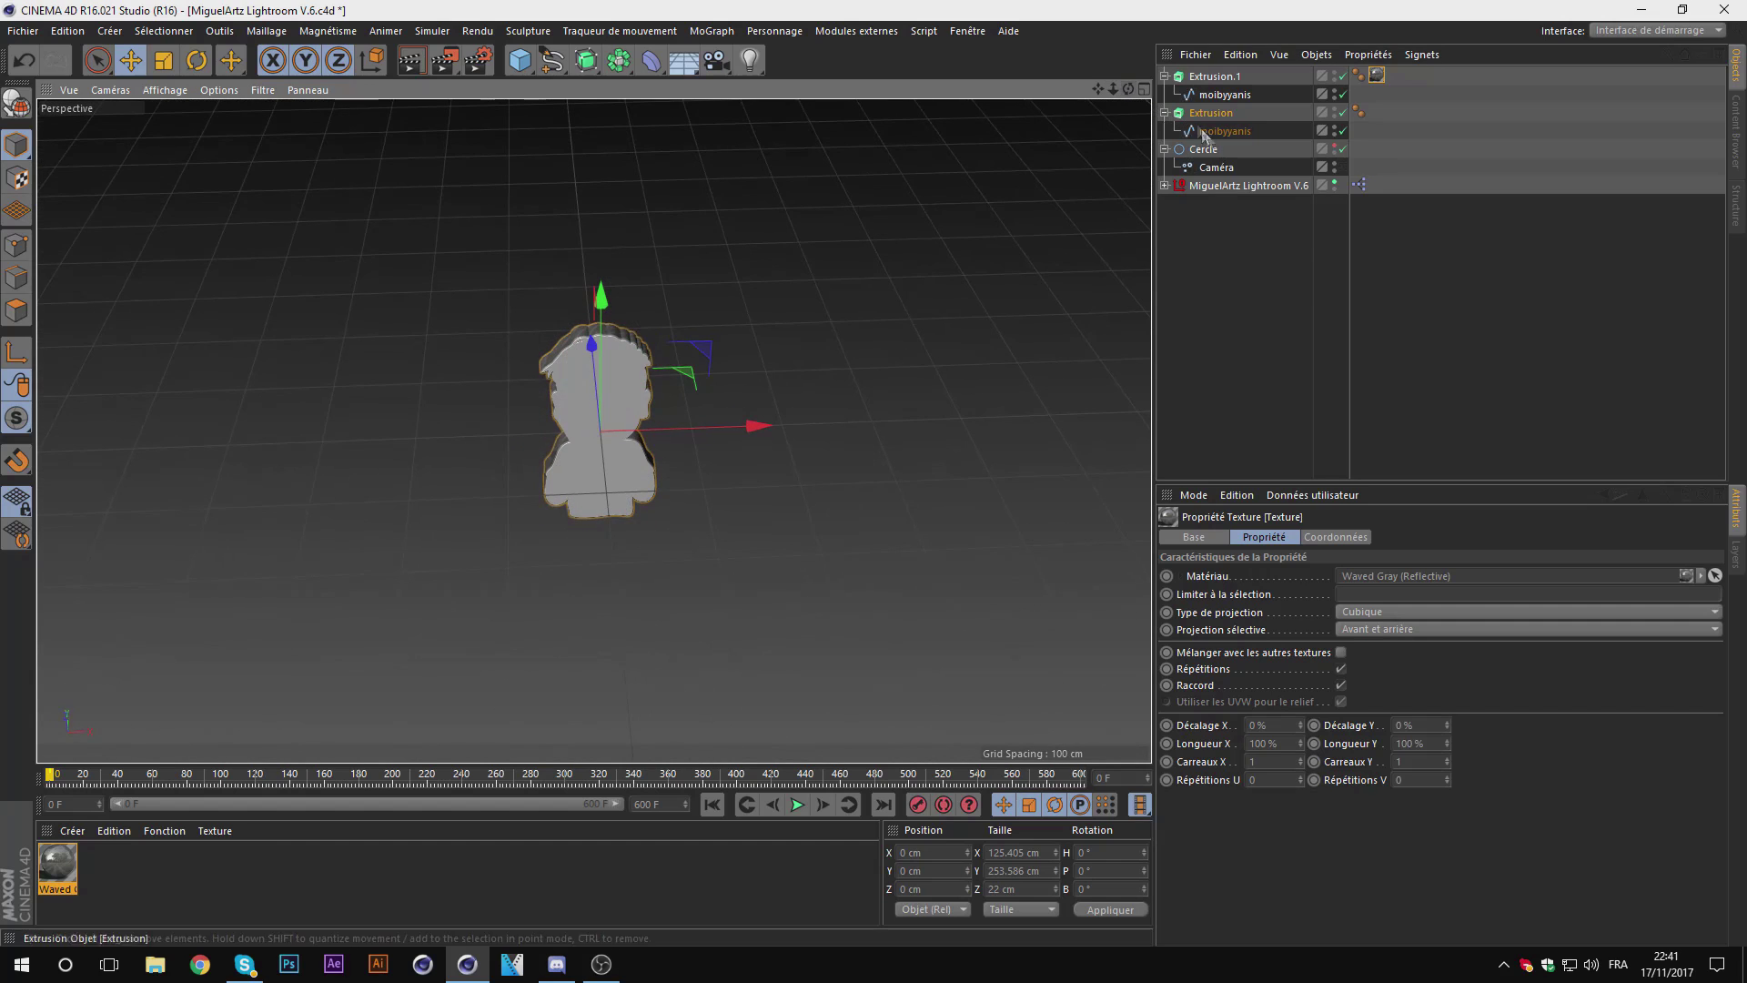
{"action": "left_click", "coordinate": [1334, 168]}
{"action": "left_click", "coordinate": [1126, 409]}
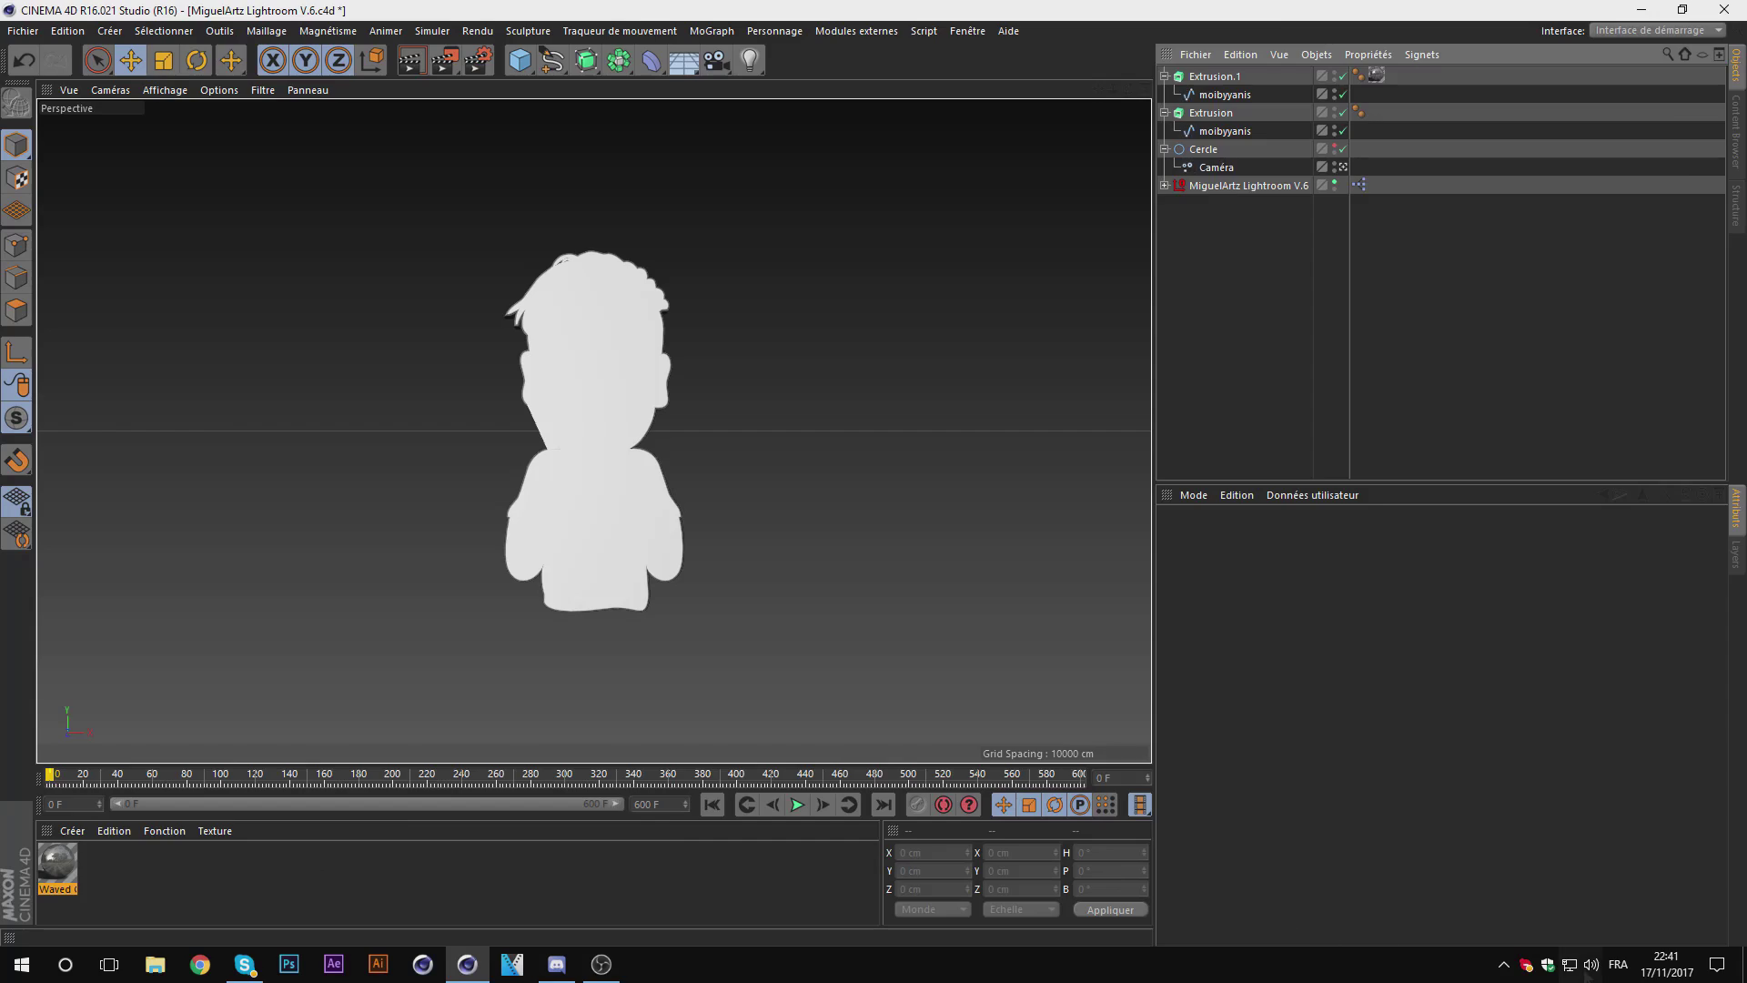
Step: Make material Mat. from moibyyanis.jpg and apply it to Extrusion with Cubique projection
{"action": "key", "text": "super+d"}
{"action": "mouse_move", "coordinate": [1178, 494]}
{"action": "left_mouse_down"}
{"action": "mouse_move", "coordinate": [1152, 523]}
{"action": "mouse_move", "coordinate": [387, 887]}
{"action": "left_mouse_up"}
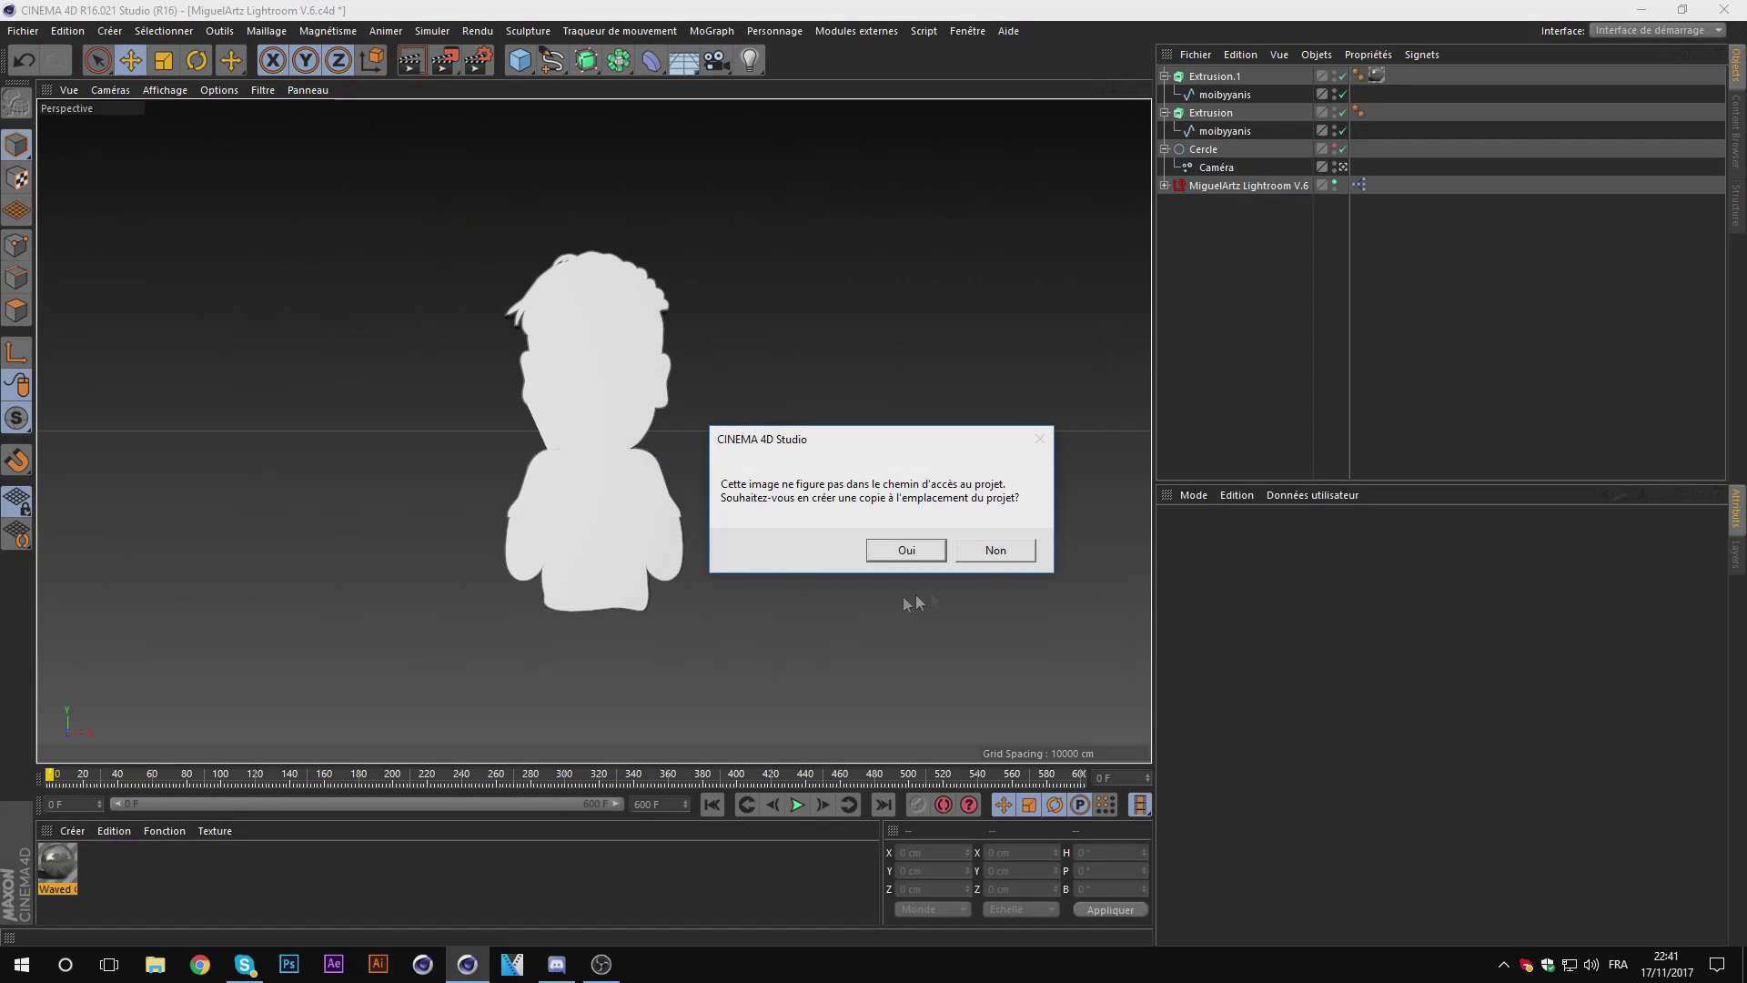
{"action": "left_click", "coordinate": [995, 568]}
{"action": "left_click_drag", "start_coordinate": [111, 885], "coordinate": [298, 808]}
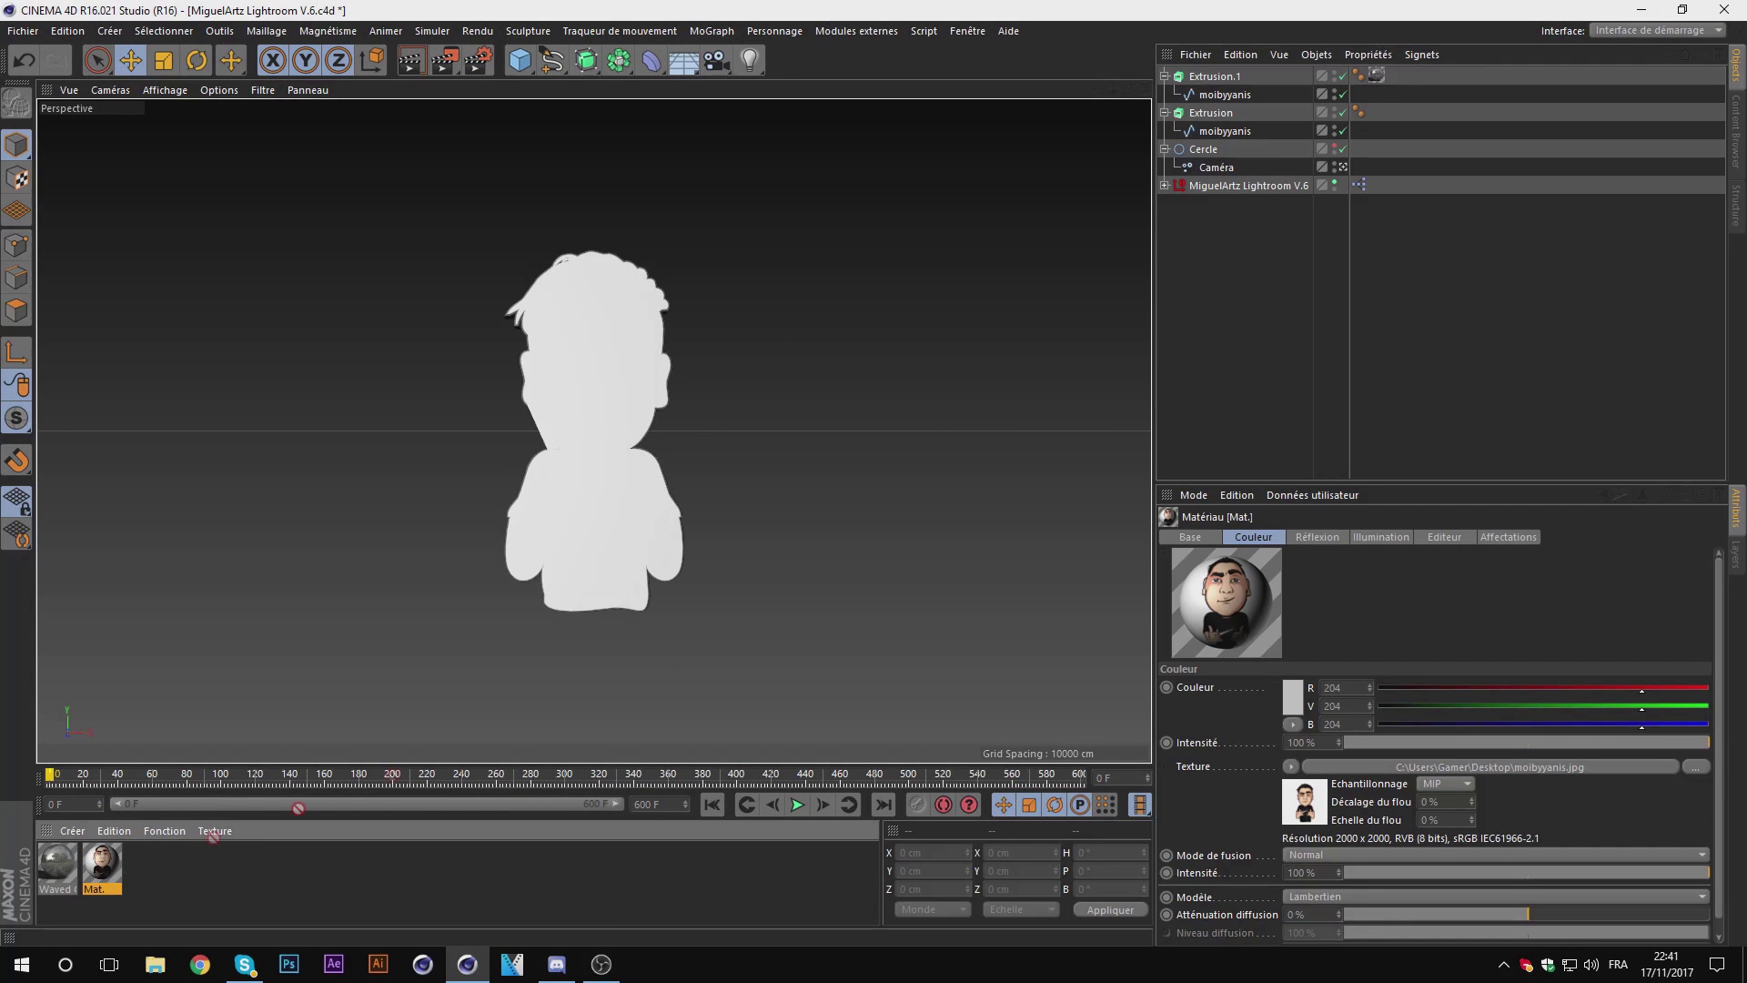
{"action": "left_click_drag", "start_coordinate": [1217, 116], "coordinate": [1217, 115]}
{"action": "left_click", "coordinate": [1356, 611]}
{"action": "left_click", "coordinate": [1367, 696]}
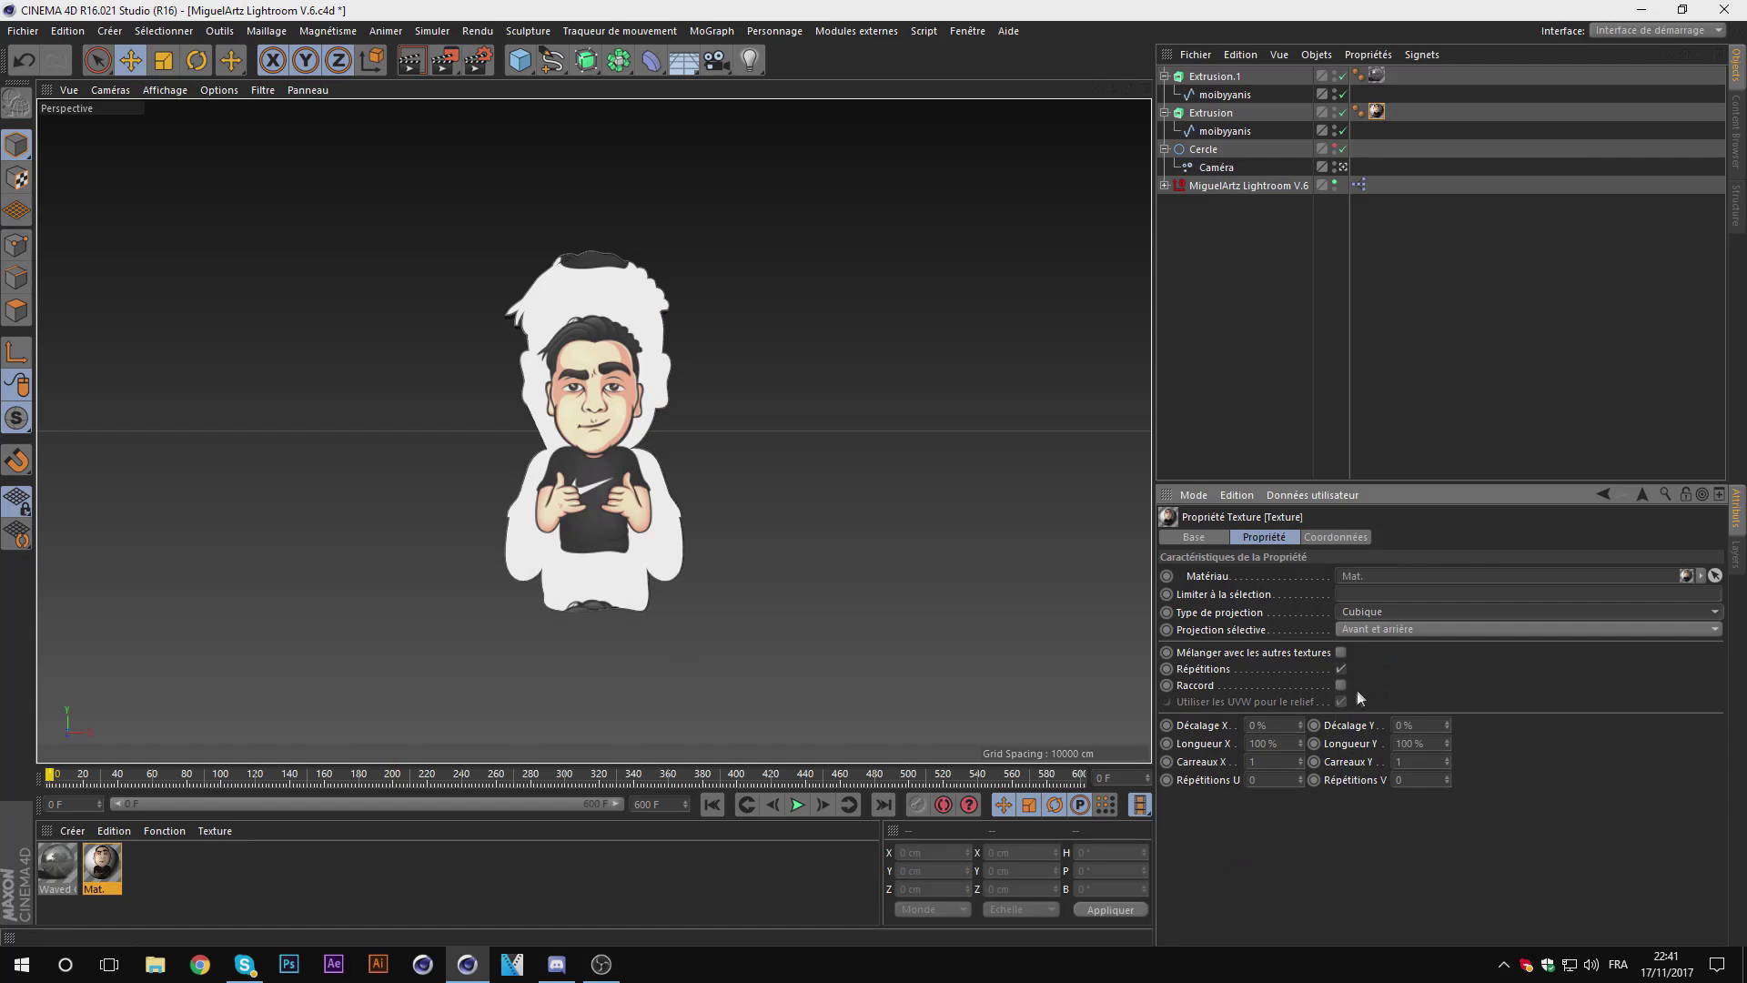
Step: Select the Extrusion with its spline and its texture tag in Texture mode, ready to scale
{"action": "left_click", "coordinate": [1225, 118]}
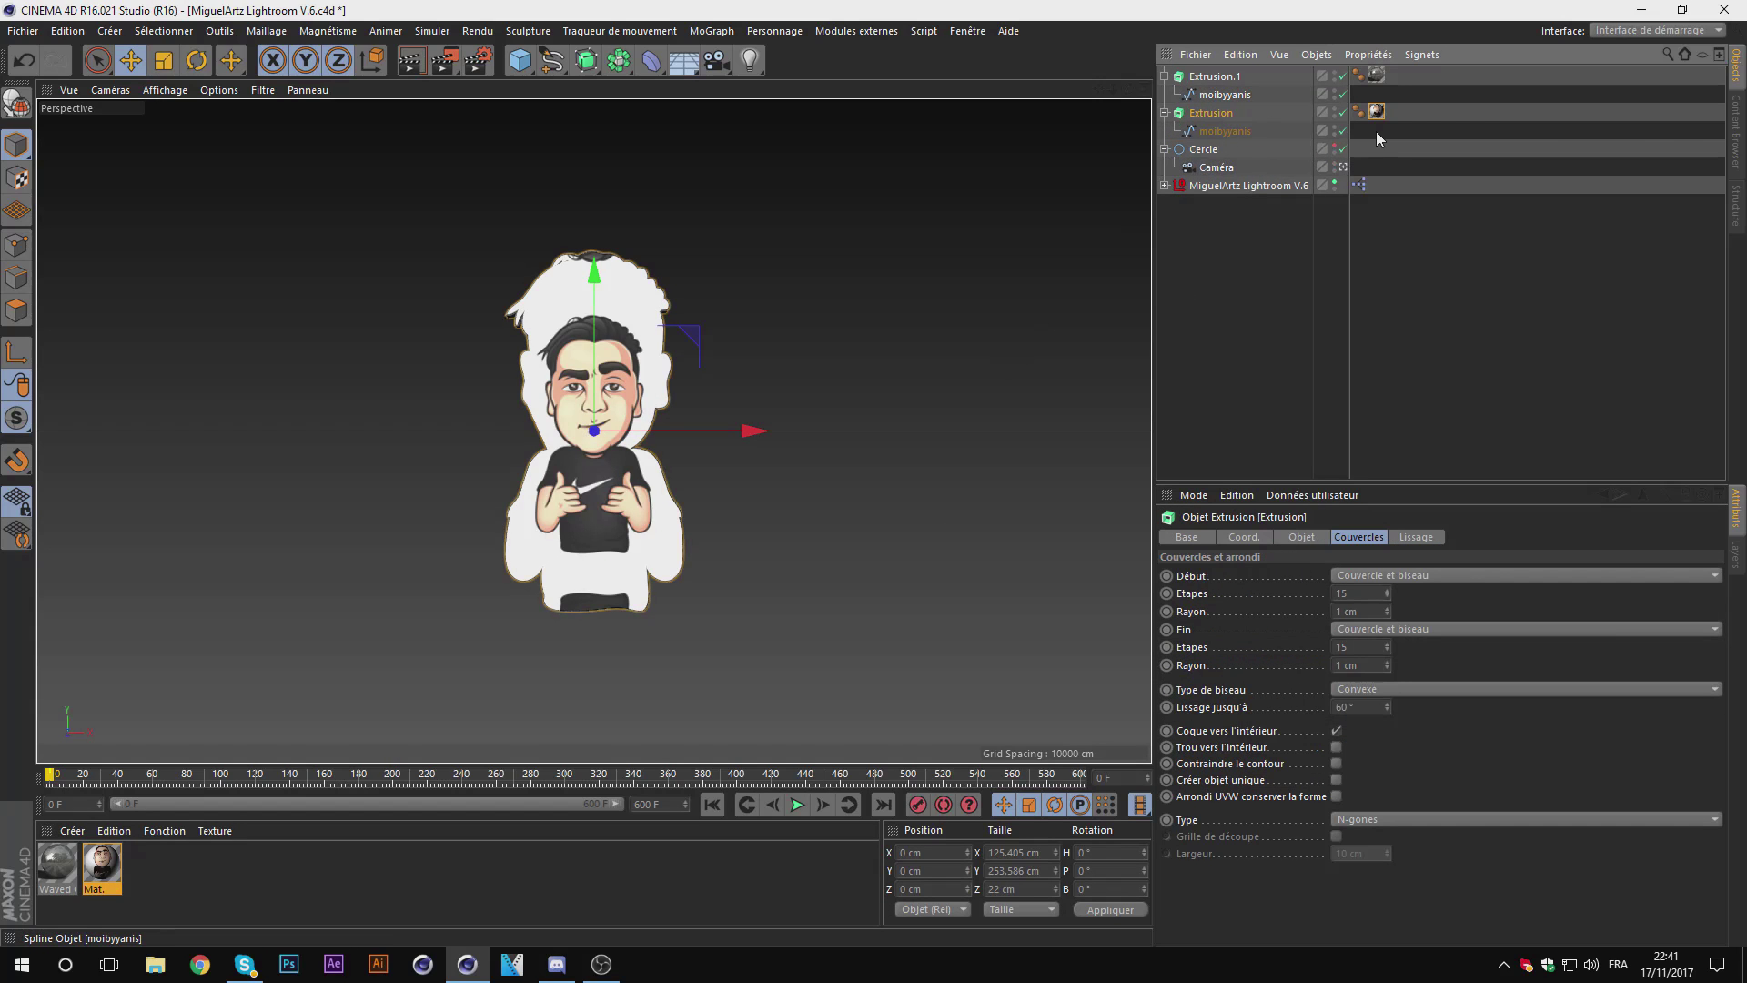
{"action": "left_click_drag", "start_coordinate": [1201, 114], "coordinate": [1335, 133]}
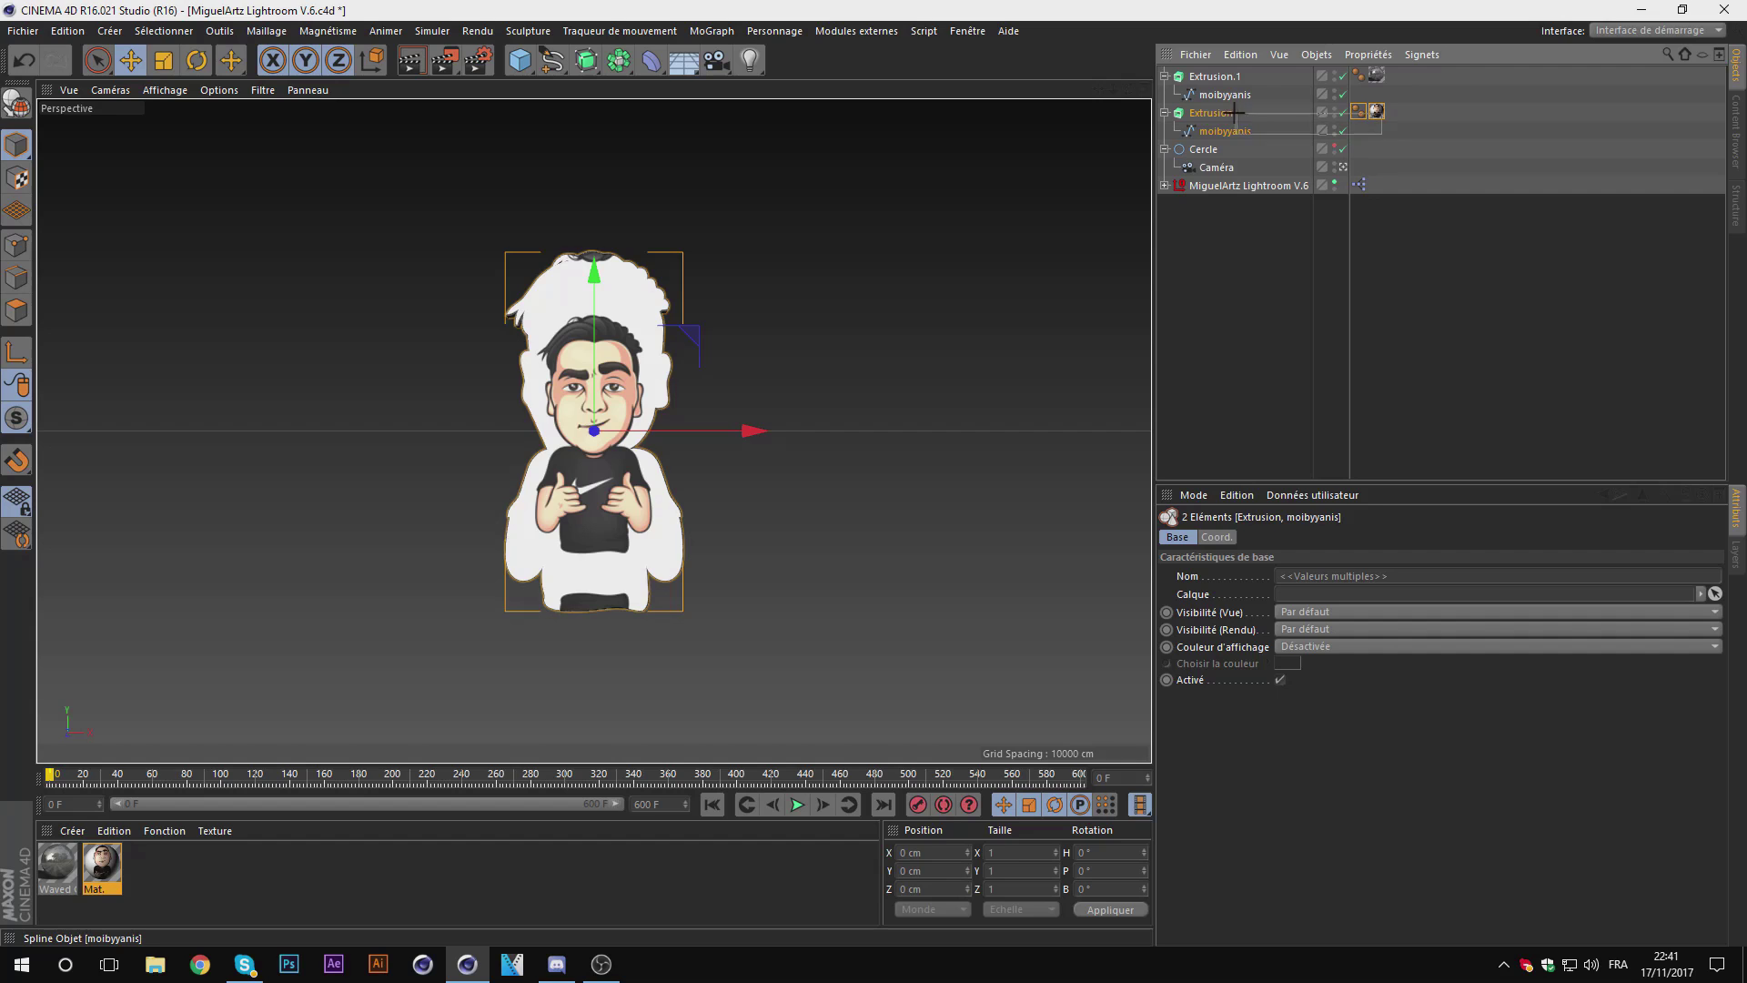
{"action": "left_click", "coordinate": [25, 182]}
{"action": "key", "text": "t"}
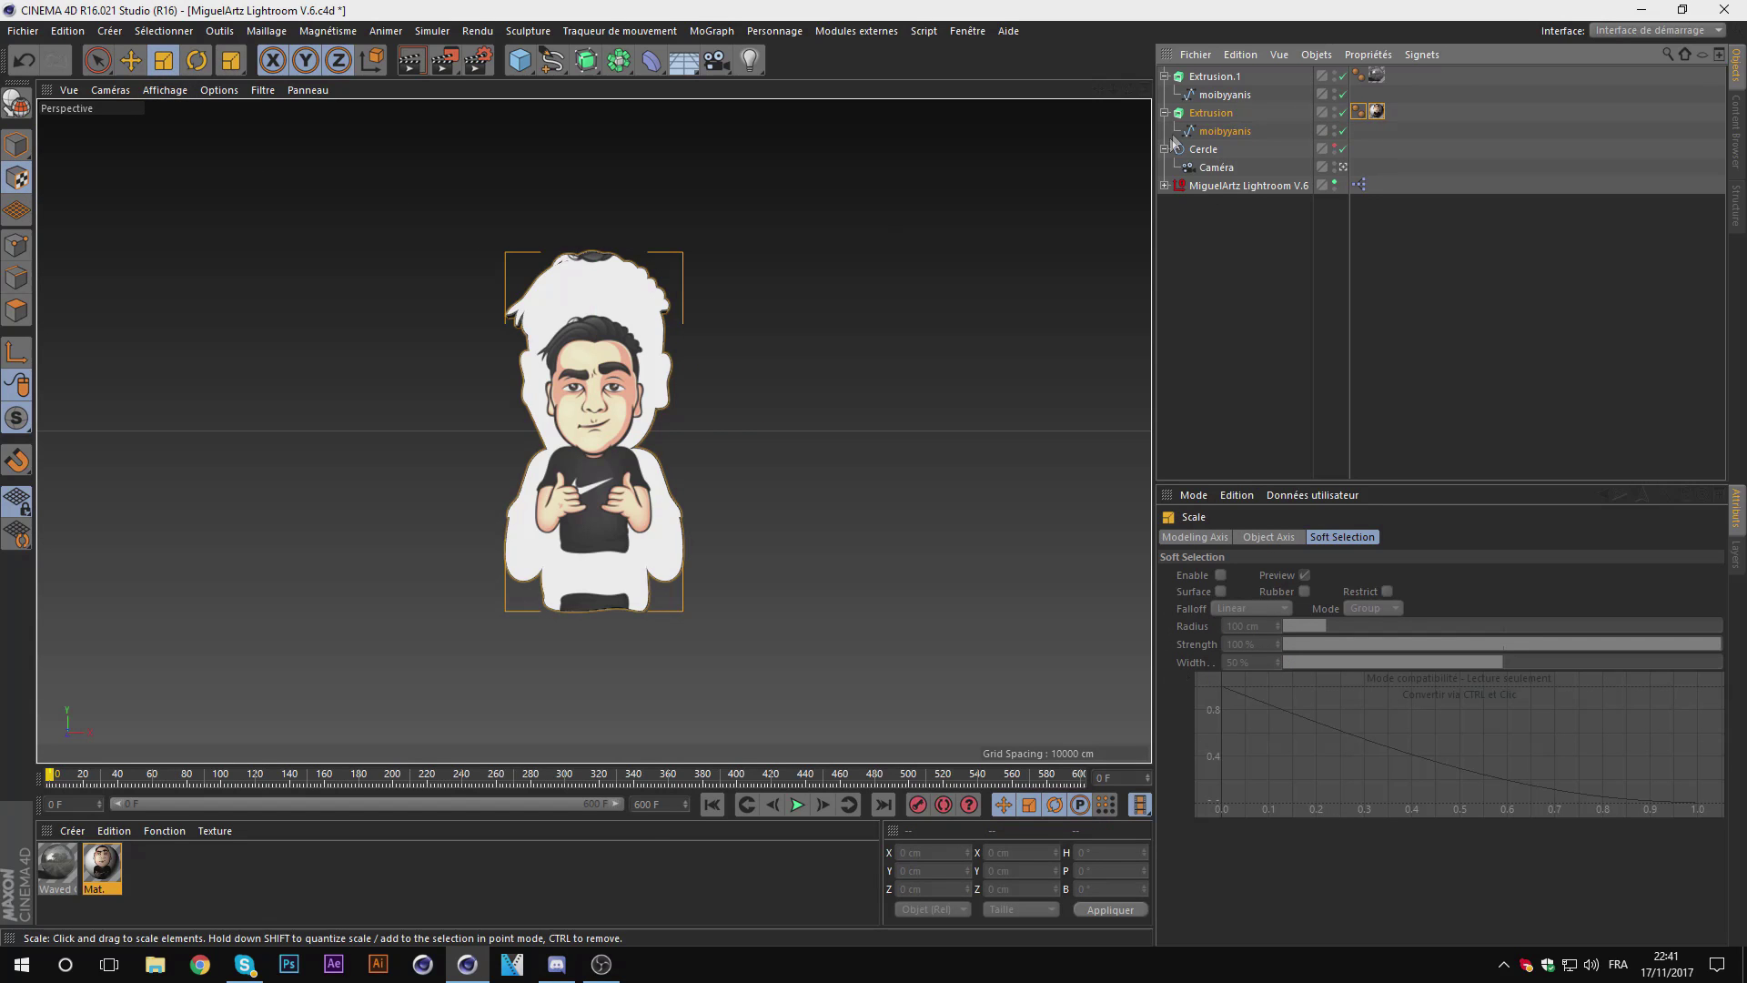
{"action": "left_click", "coordinate": [1360, 113]}
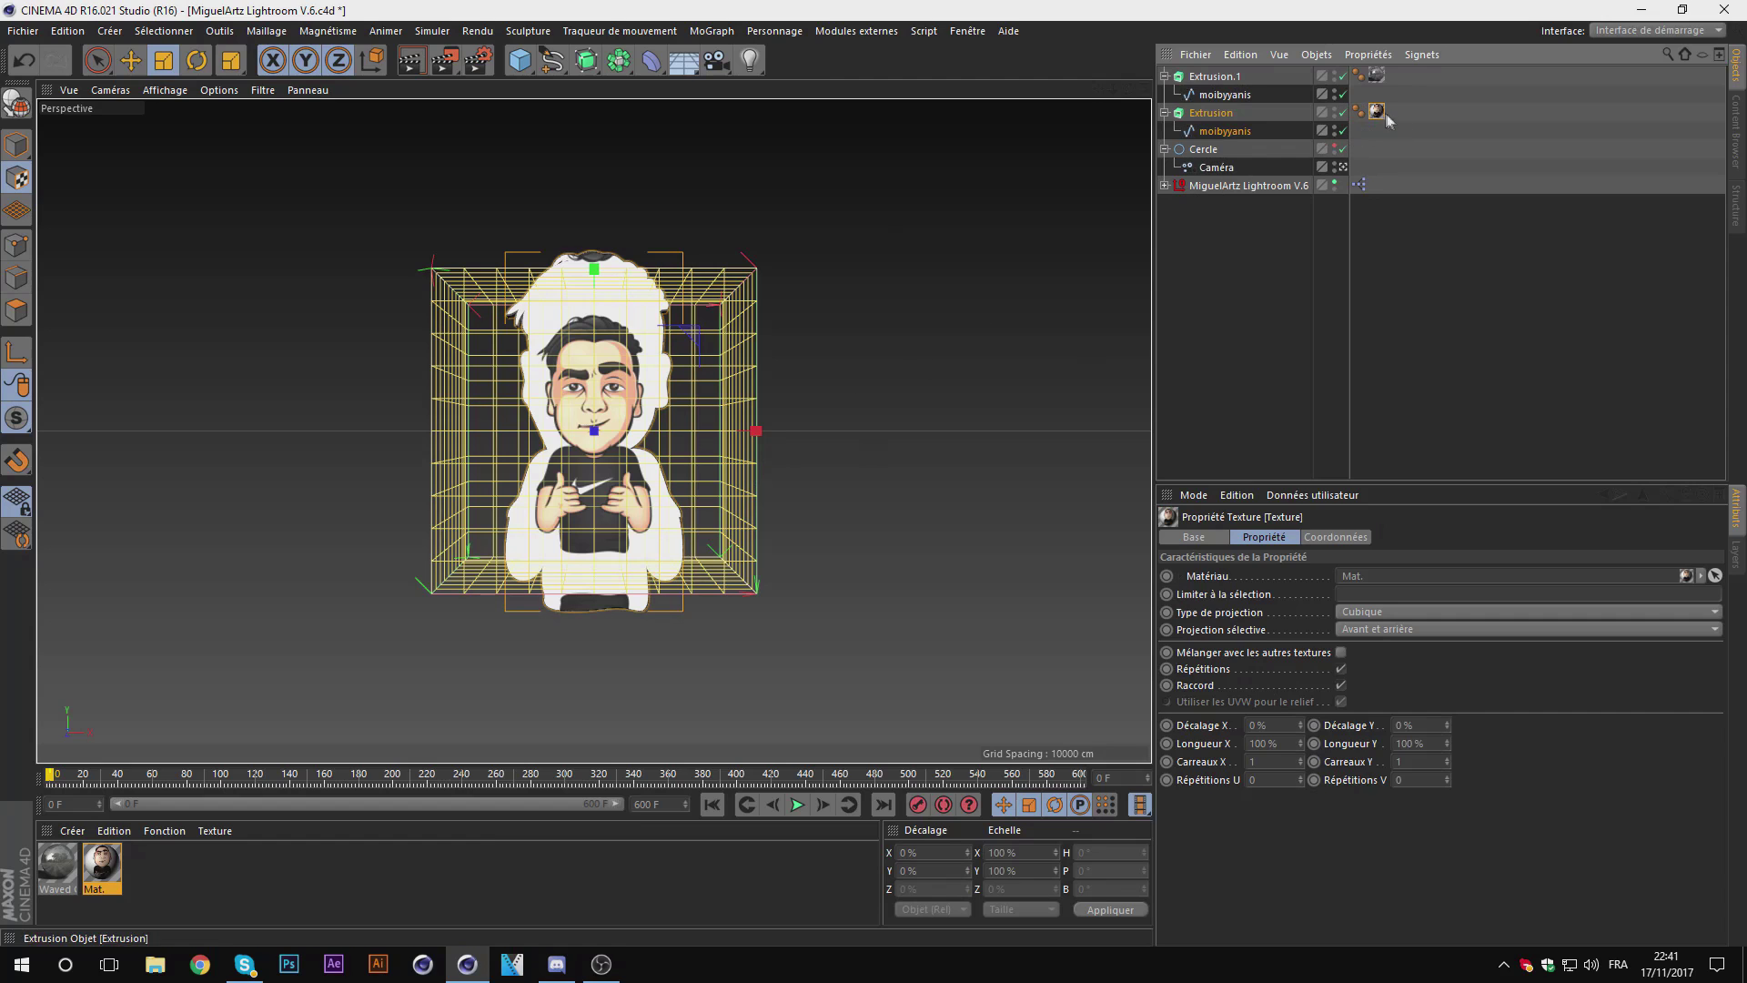
Step: Roughly stretch and shift the texture projection over the extruded avatar
{"action": "mouse_move", "coordinate": [596, 277]}
{"action": "left_mouse_down"}
{"action": "mouse_move", "coordinate": [684, 232]}
{"action": "mouse_move", "coordinate": [660, 333]}
{"action": "mouse_move", "coordinate": [594, 286]}
{"action": "mouse_move", "coordinate": [592, 264]}
{"action": "left_mouse_up"}
{"action": "left_click_drag", "start_coordinate": [743, 427], "coordinate": [856, 430]}
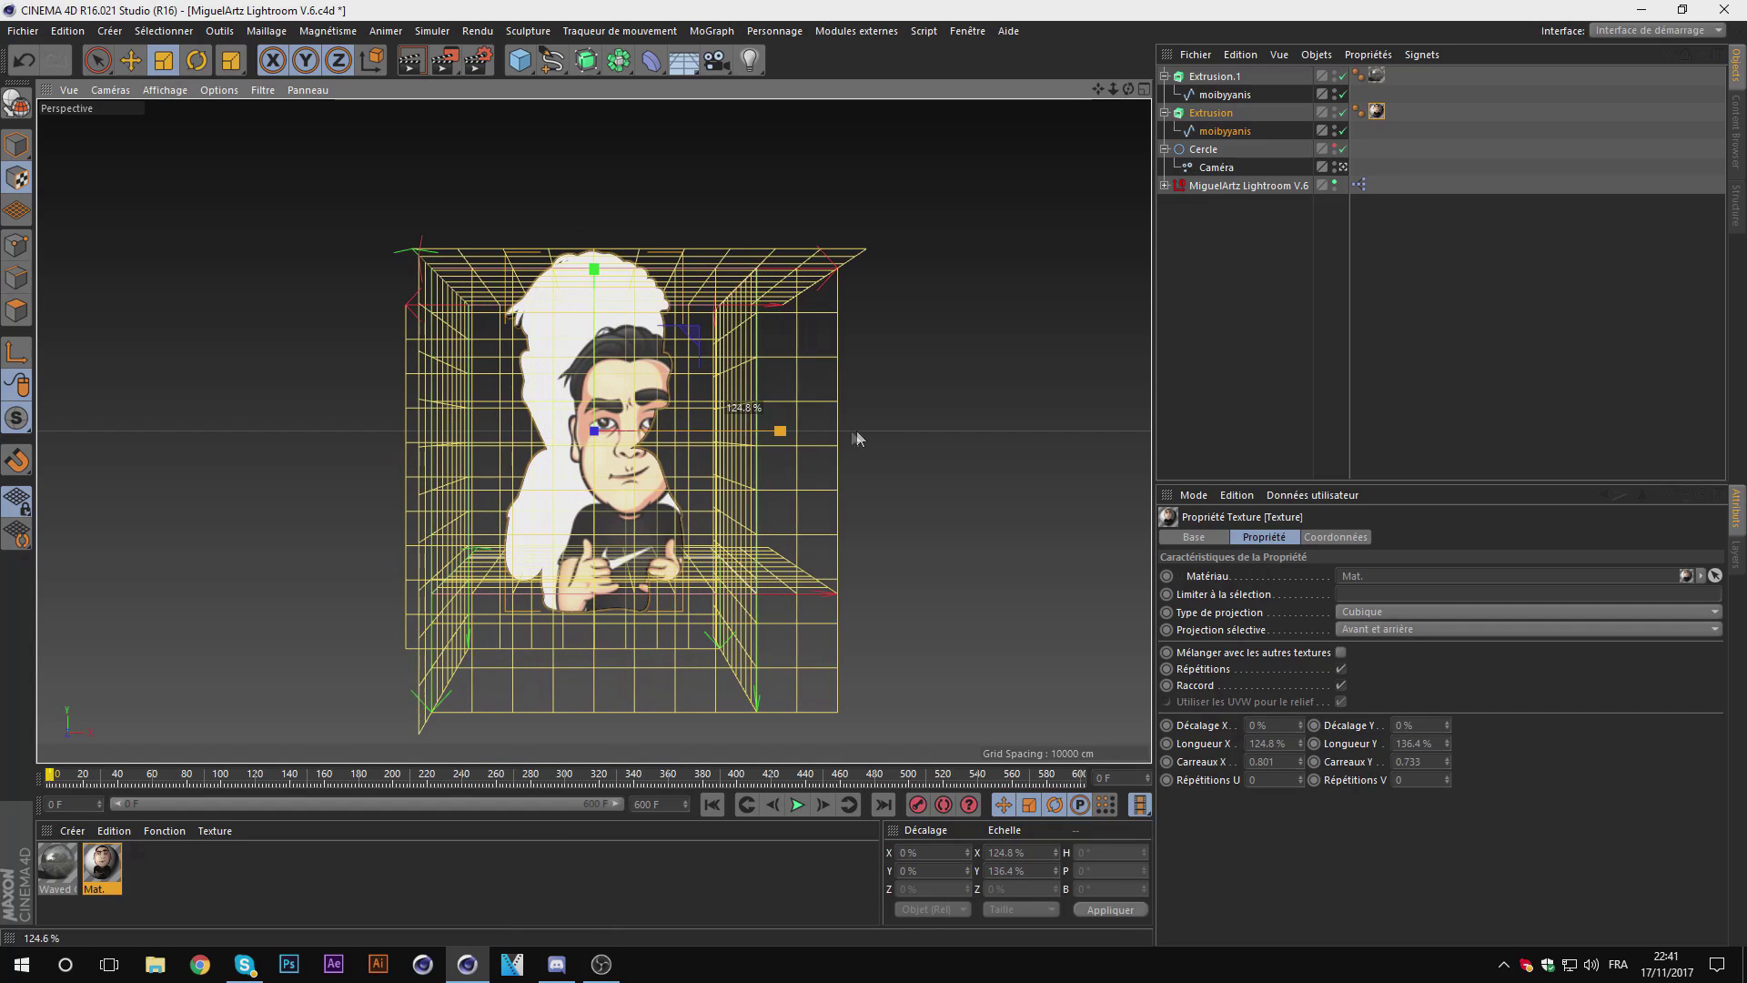
{"action": "left_click", "coordinate": [130, 62]}
{"action": "mouse_move", "coordinate": [691, 430]}
{"action": "left_mouse_down"}
{"action": "mouse_move", "coordinate": [601, 285]}
{"action": "mouse_move", "coordinate": [584, 183]}
{"action": "left_mouse_up"}
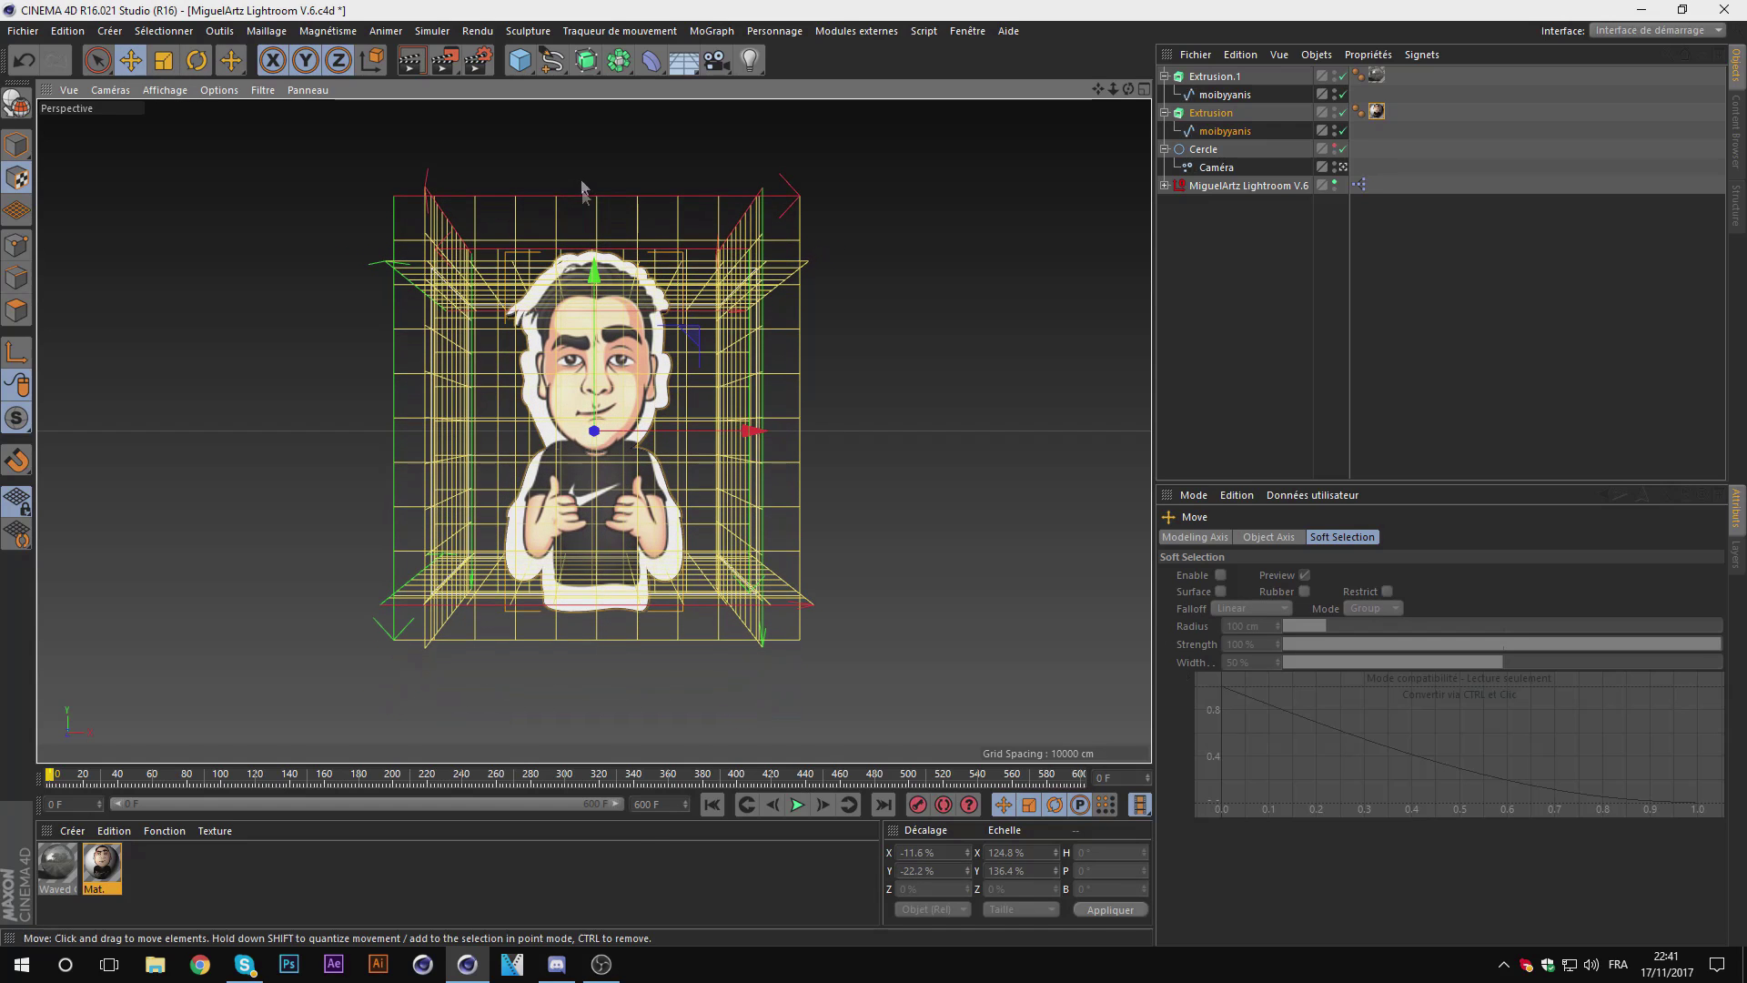
{"action": "left_click", "coordinate": [164, 61]}
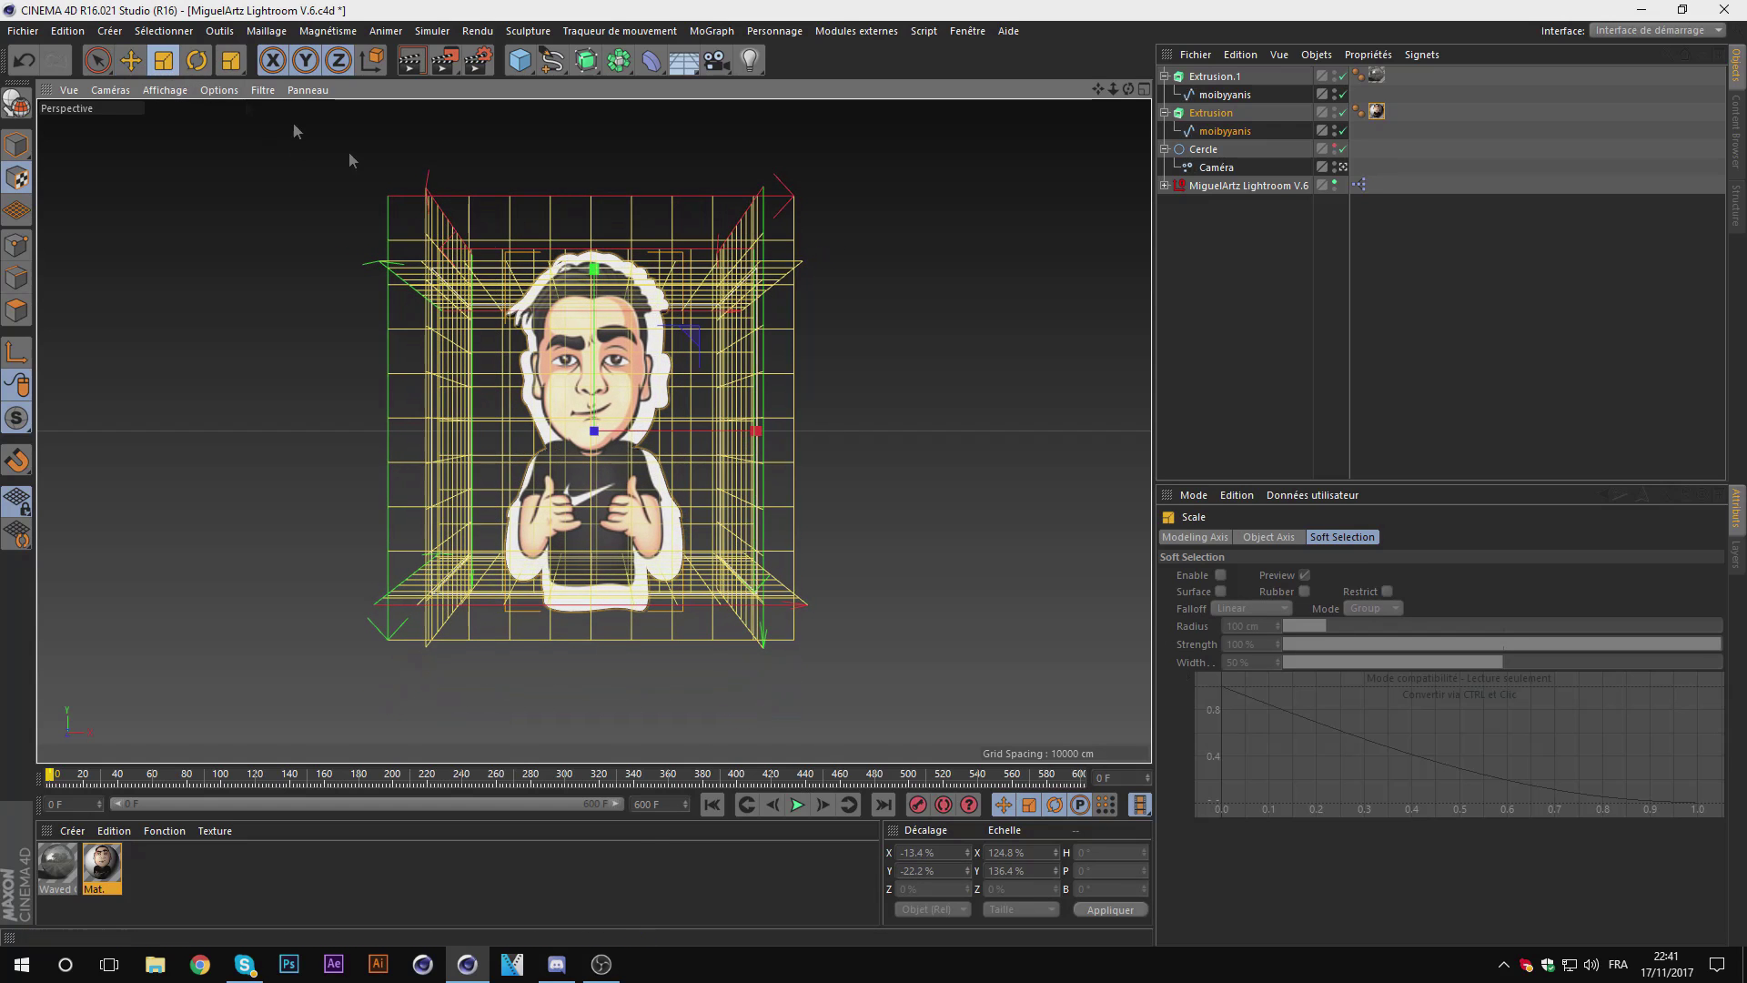
{"action": "left_click_drag", "start_coordinate": [593, 266], "coordinate": [594, 309]}
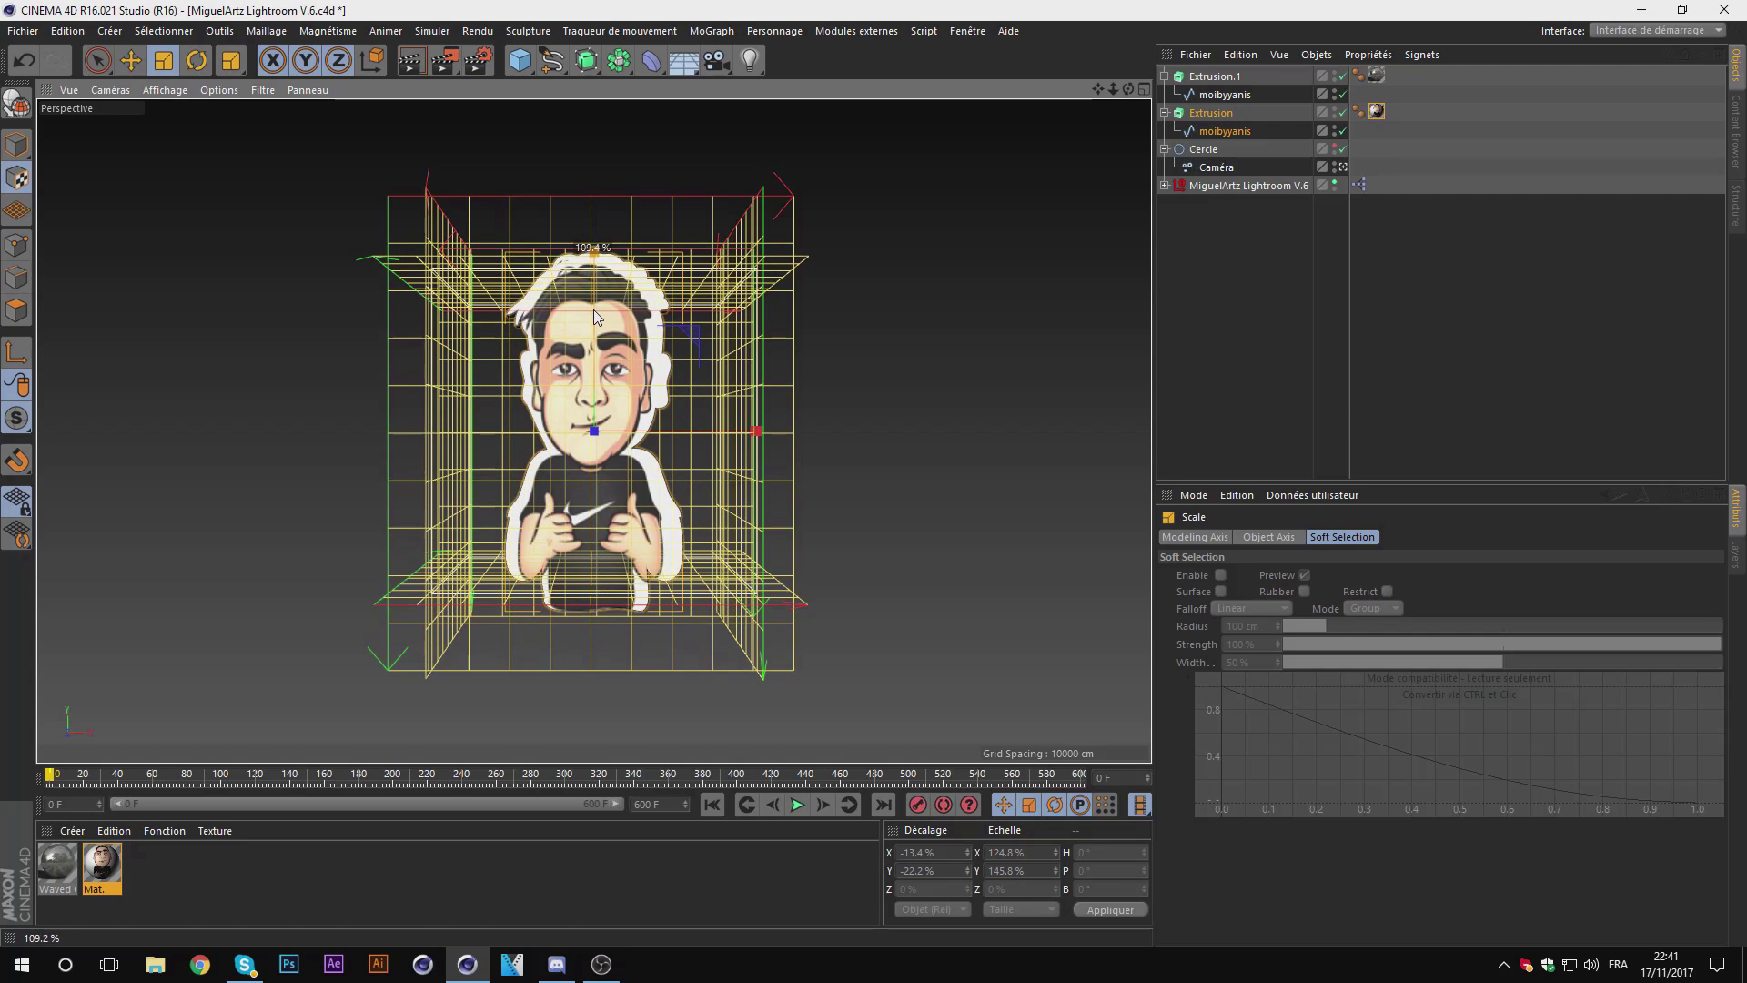
{"action": "mouse_move", "coordinate": [758, 430]}
{"action": "left_mouse_down"}
{"action": "mouse_move", "coordinate": [827, 417]}
{"action": "mouse_move", "coordinate": [733, 433]}
{"action": "left_mouse_up"}
{"action": "left_click", "coordinate": [131, 60]}
{"action": "left_click_drag", "start_coordinate": [594, 300], "coordinate": [591, 276]}
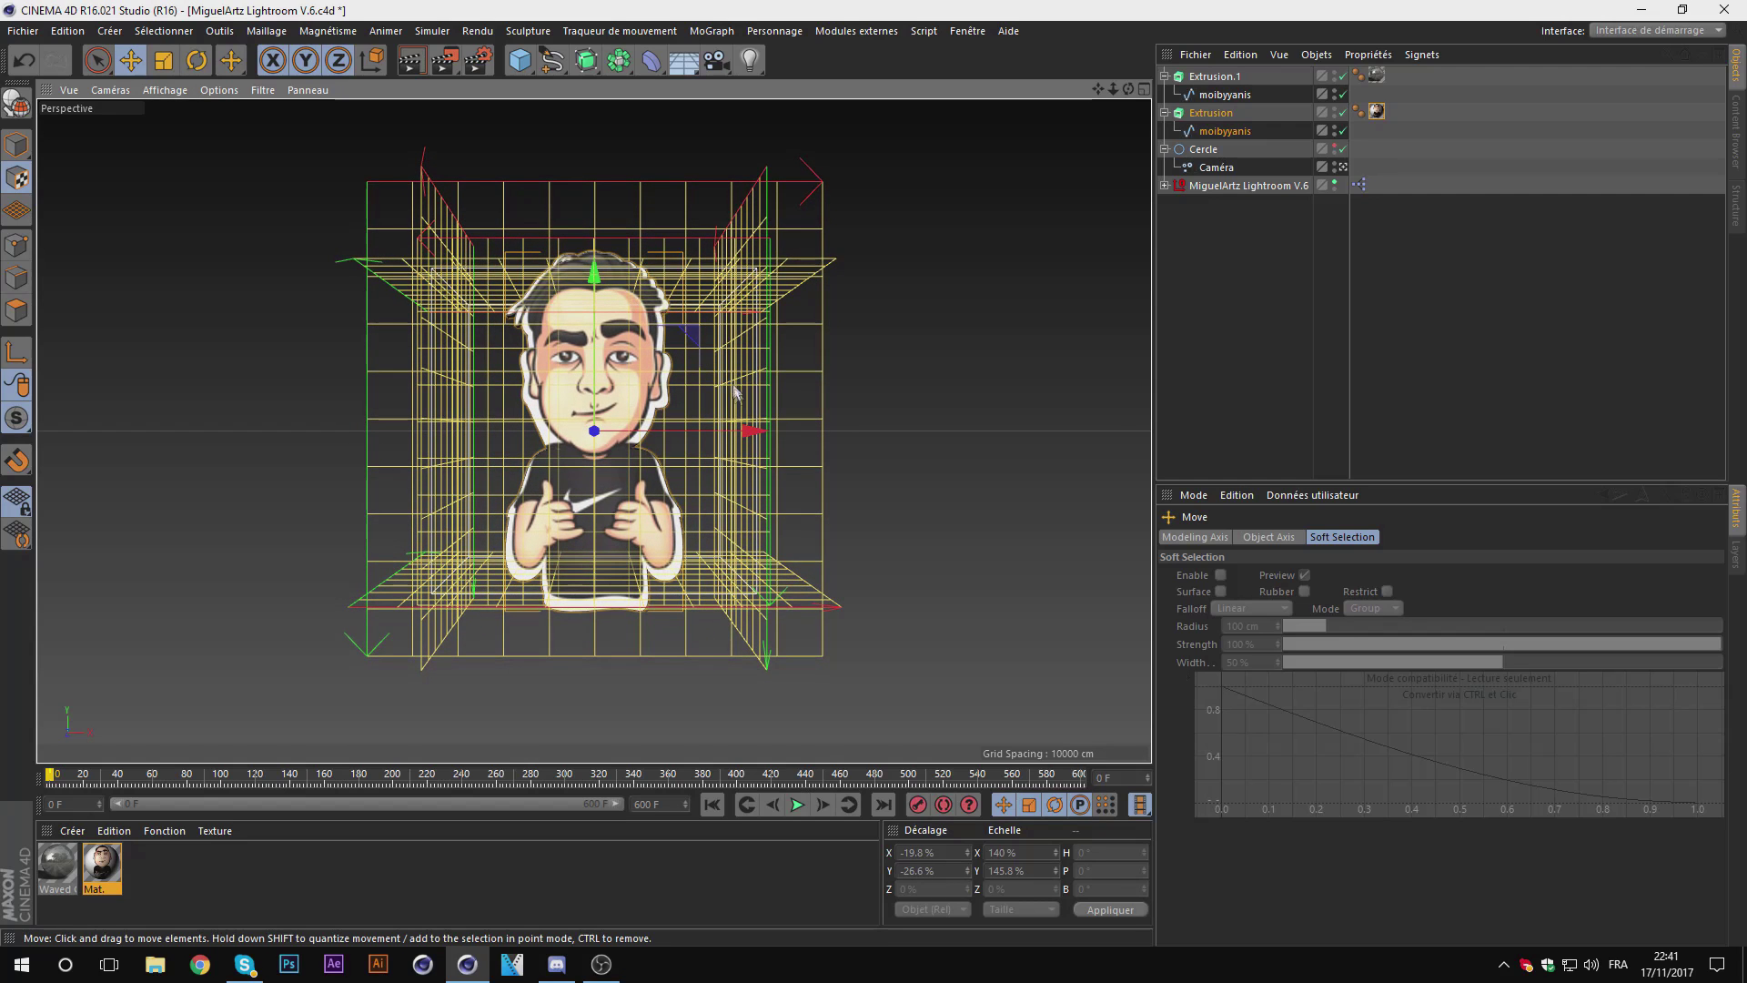
Step: Widen the texture projection to 152% and nudge its offset left and vertically
{"action": "left_click", "coordinate": [164, 60]}
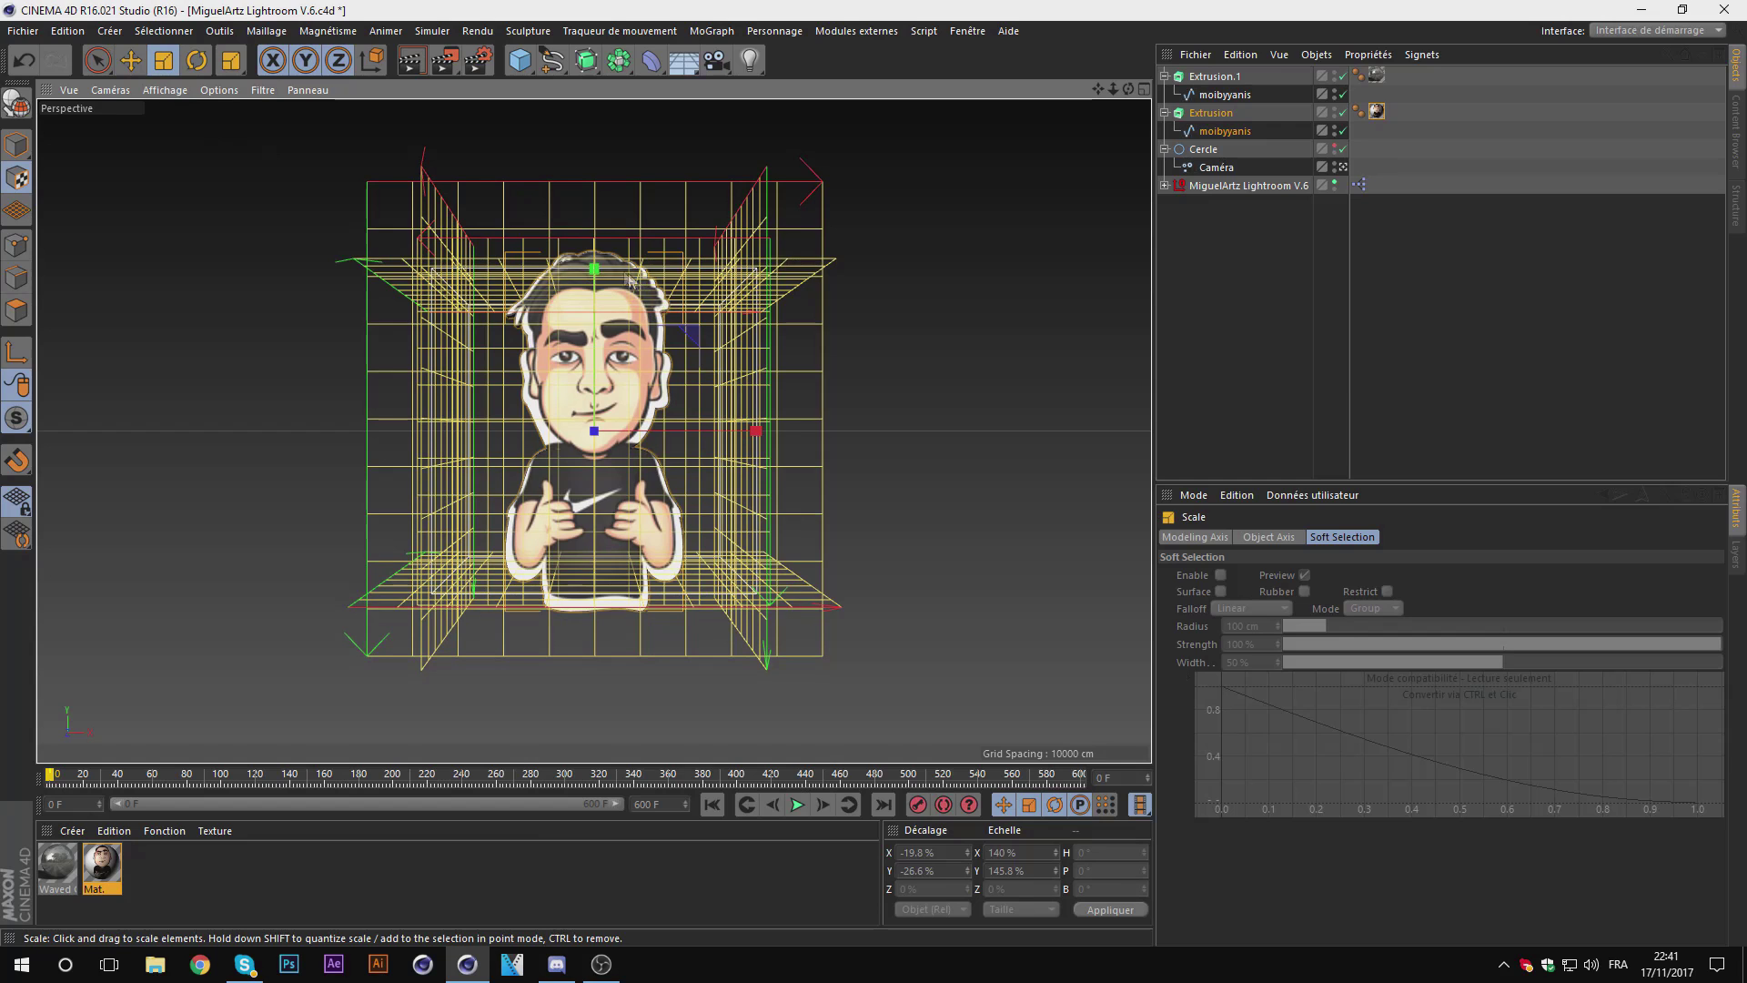
{"action": "left_click_drag", "start_coordinate": [597, 296], "coordinate": [594, 291]}
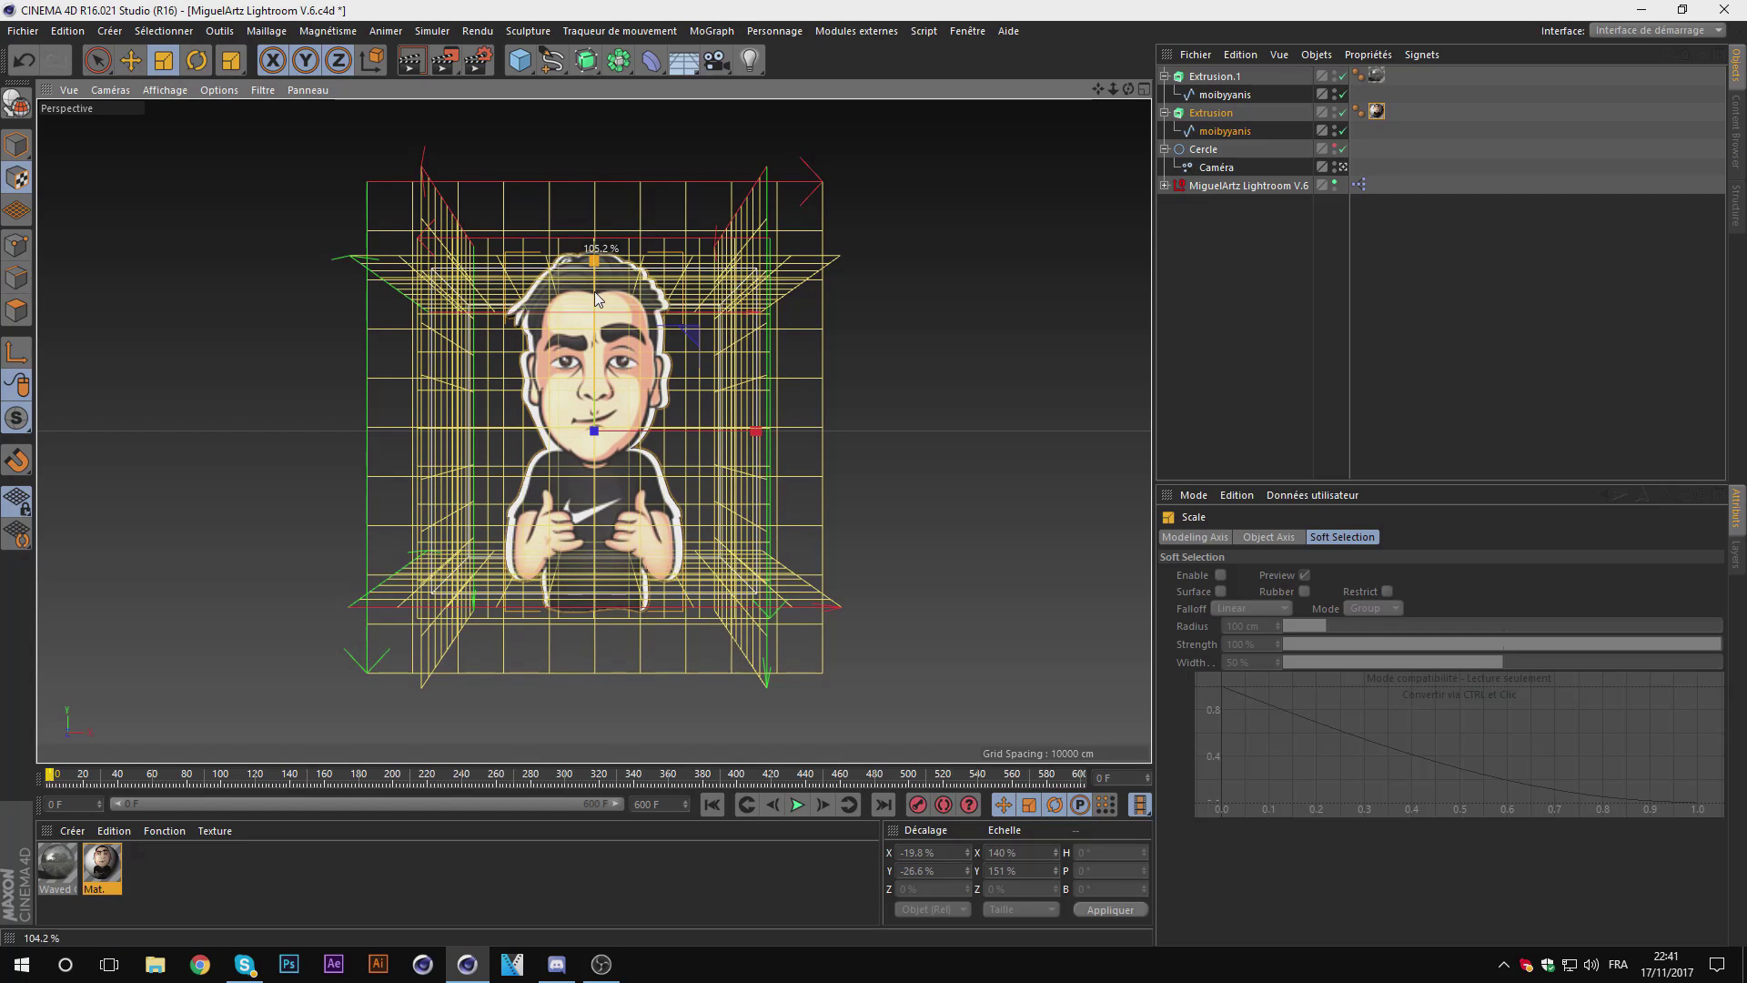
{"action": "left_click_drag", "start_coordinate": [754, 433], "coordinate": [779, 424]}
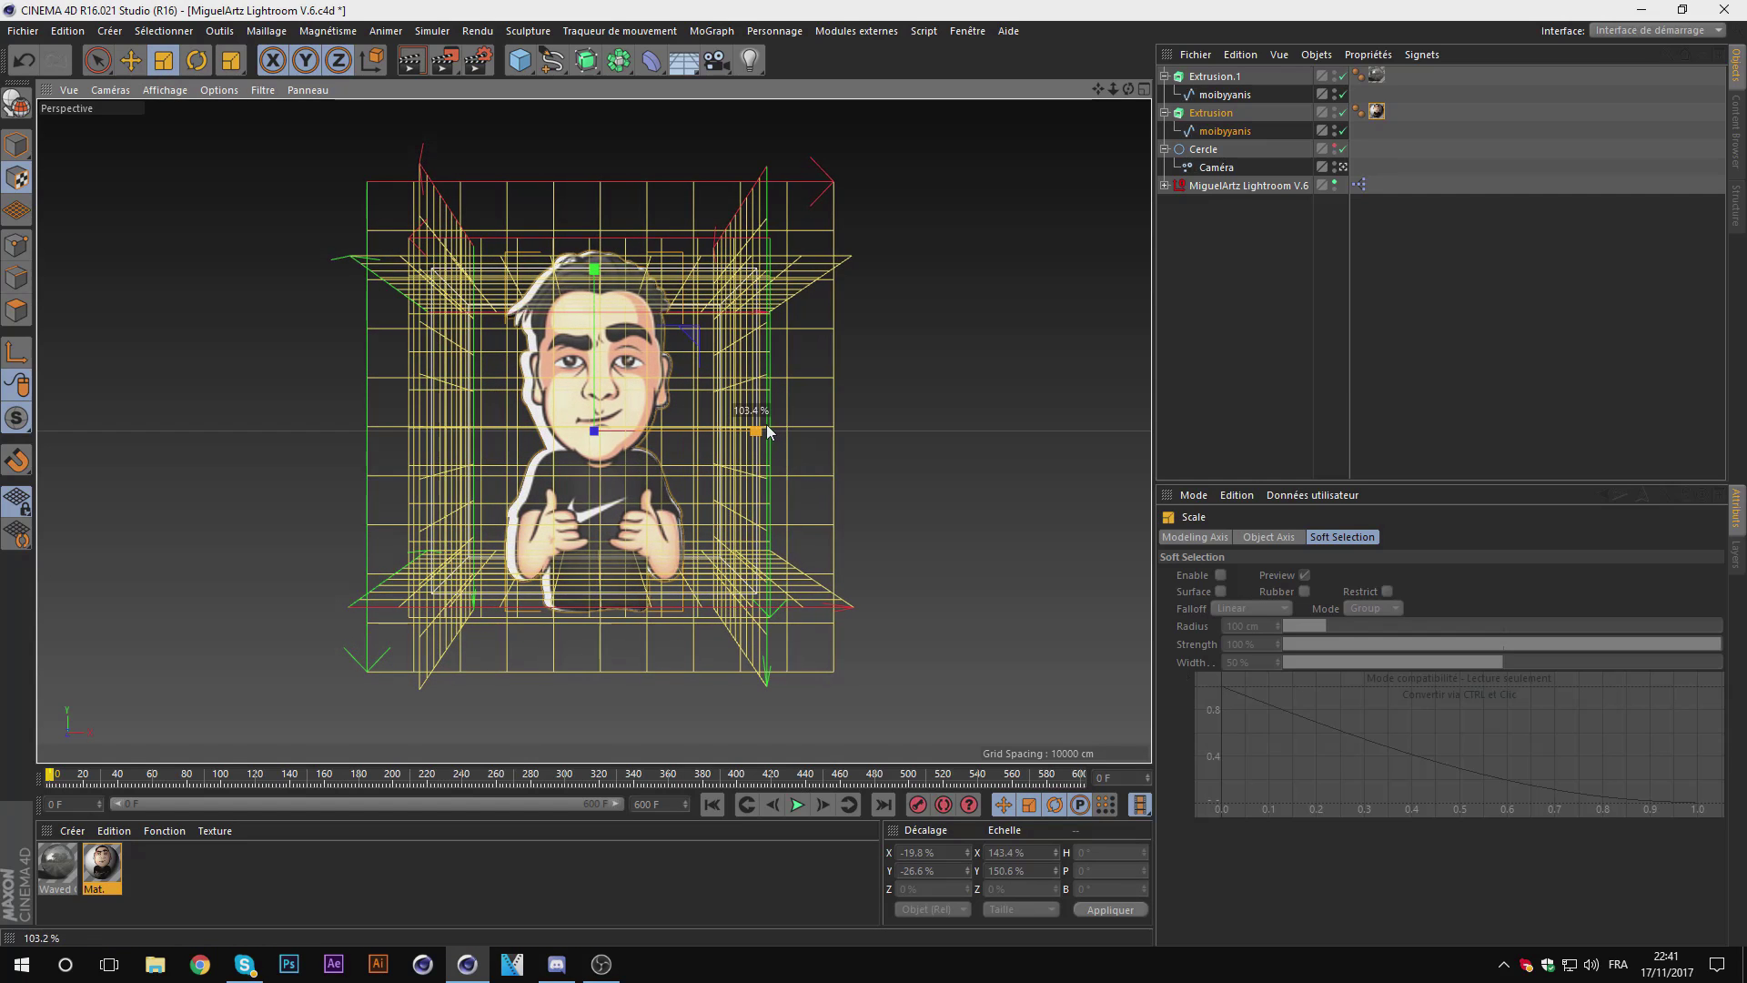
{"action": "left_click", "coordinate": [131, 60]}
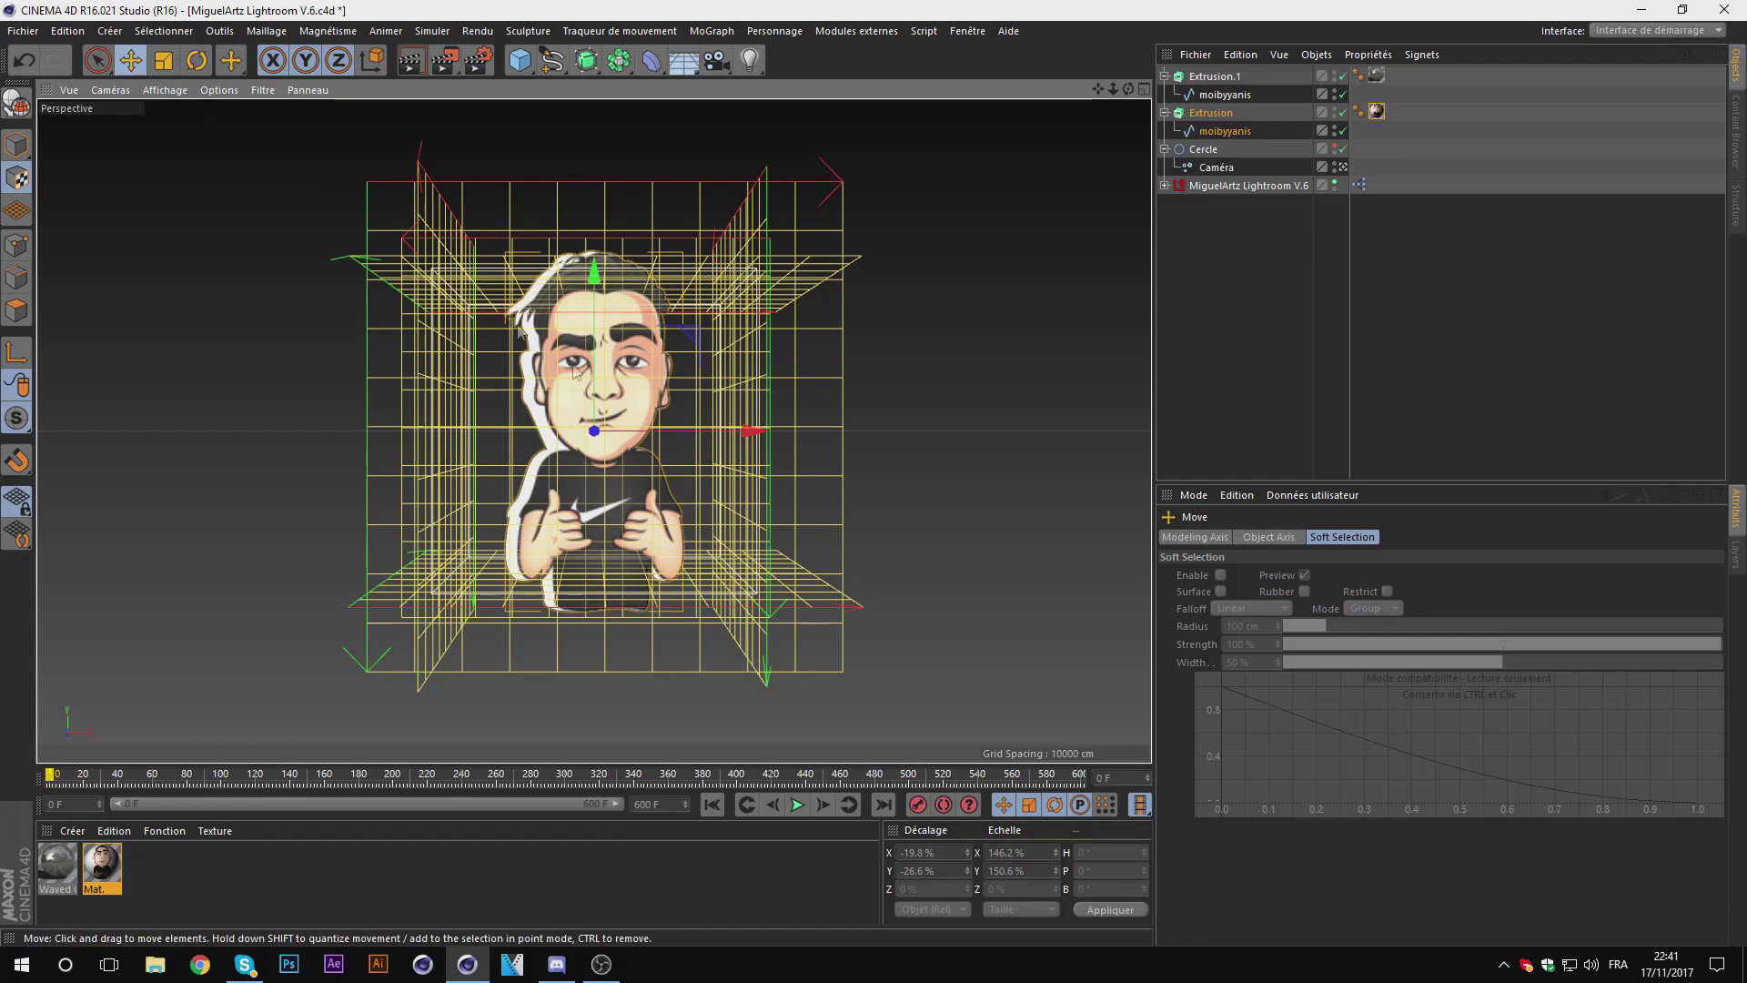
{"action": "left_click_drag", "start_coordinate": [748, 446], "coordinate": [734, 437]}
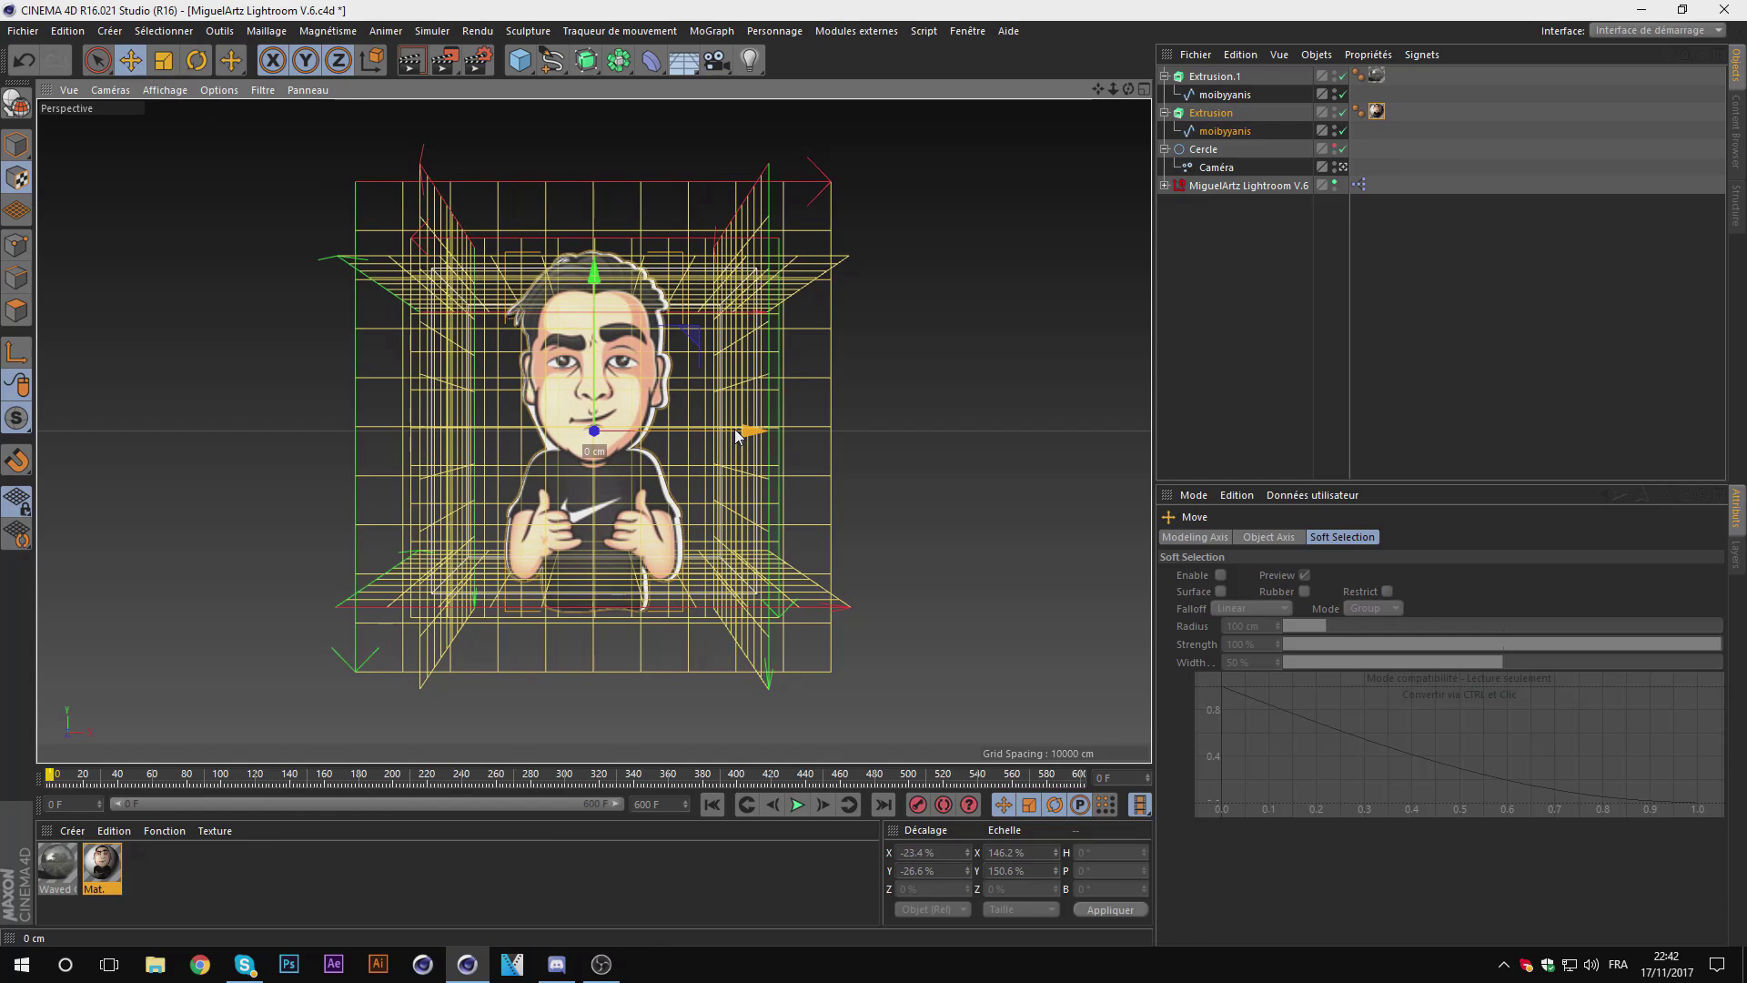
{"action": "key", "text": "t"}
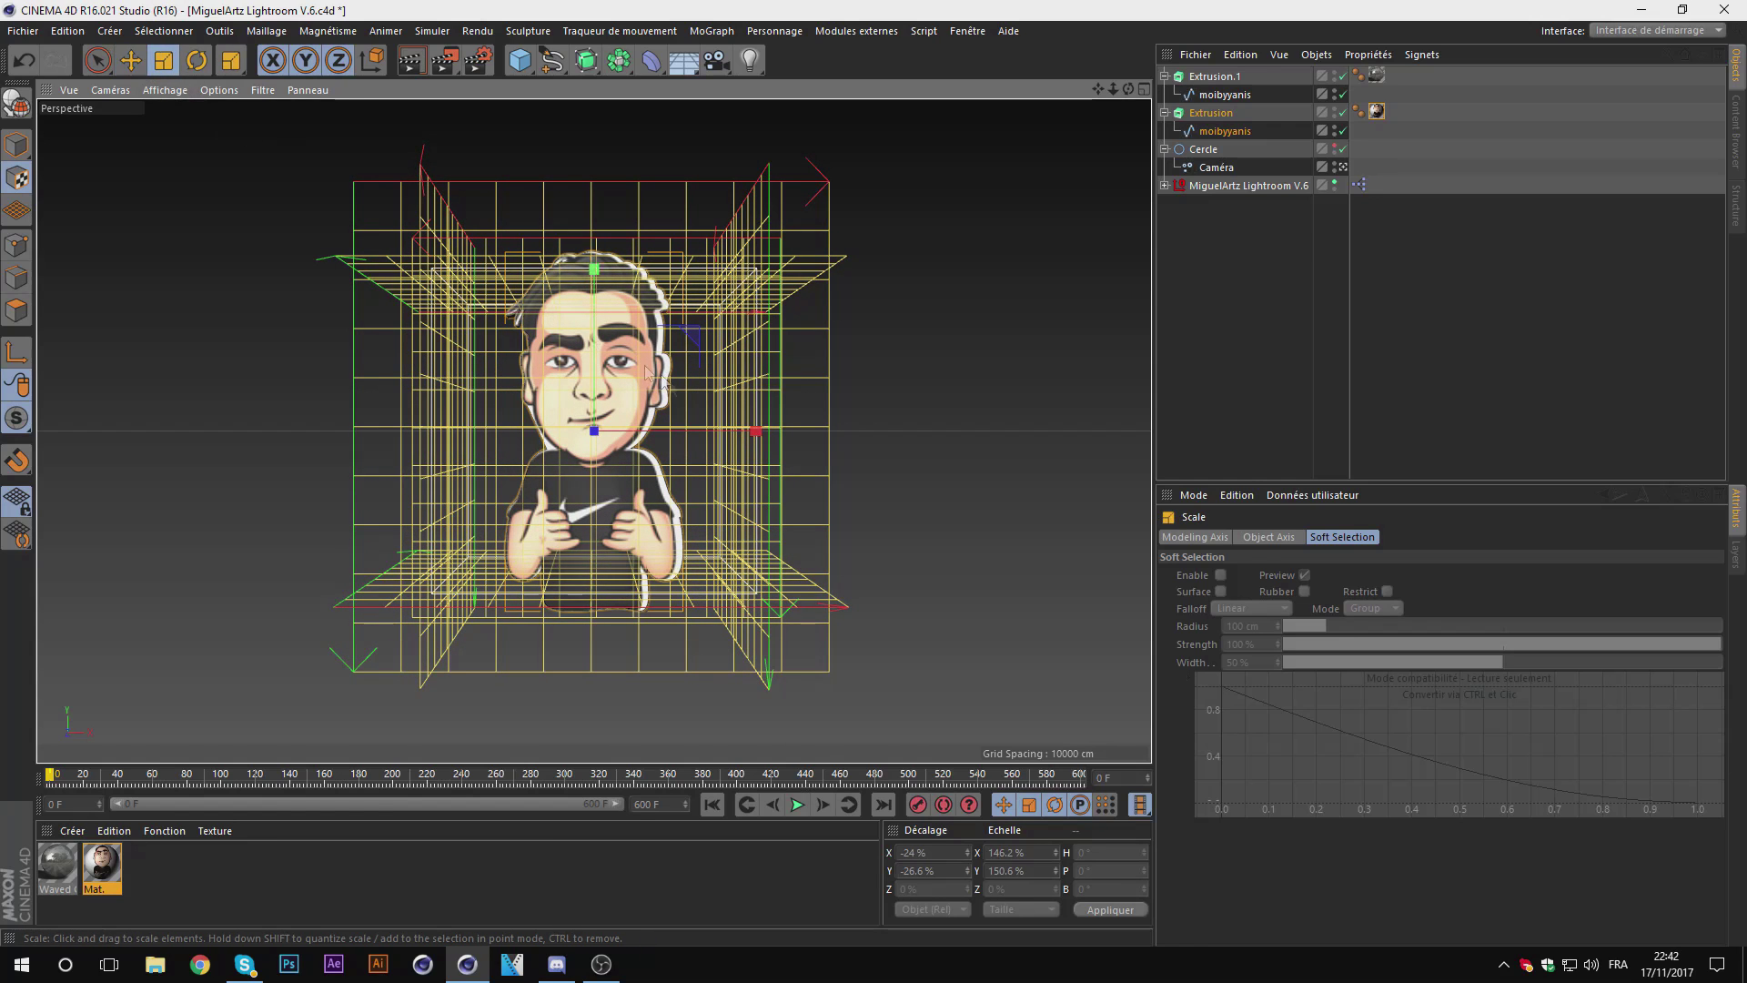
{"action": "left_click_drag", "start_coordinate": [758, 432], "coordinate": [784, 428]}
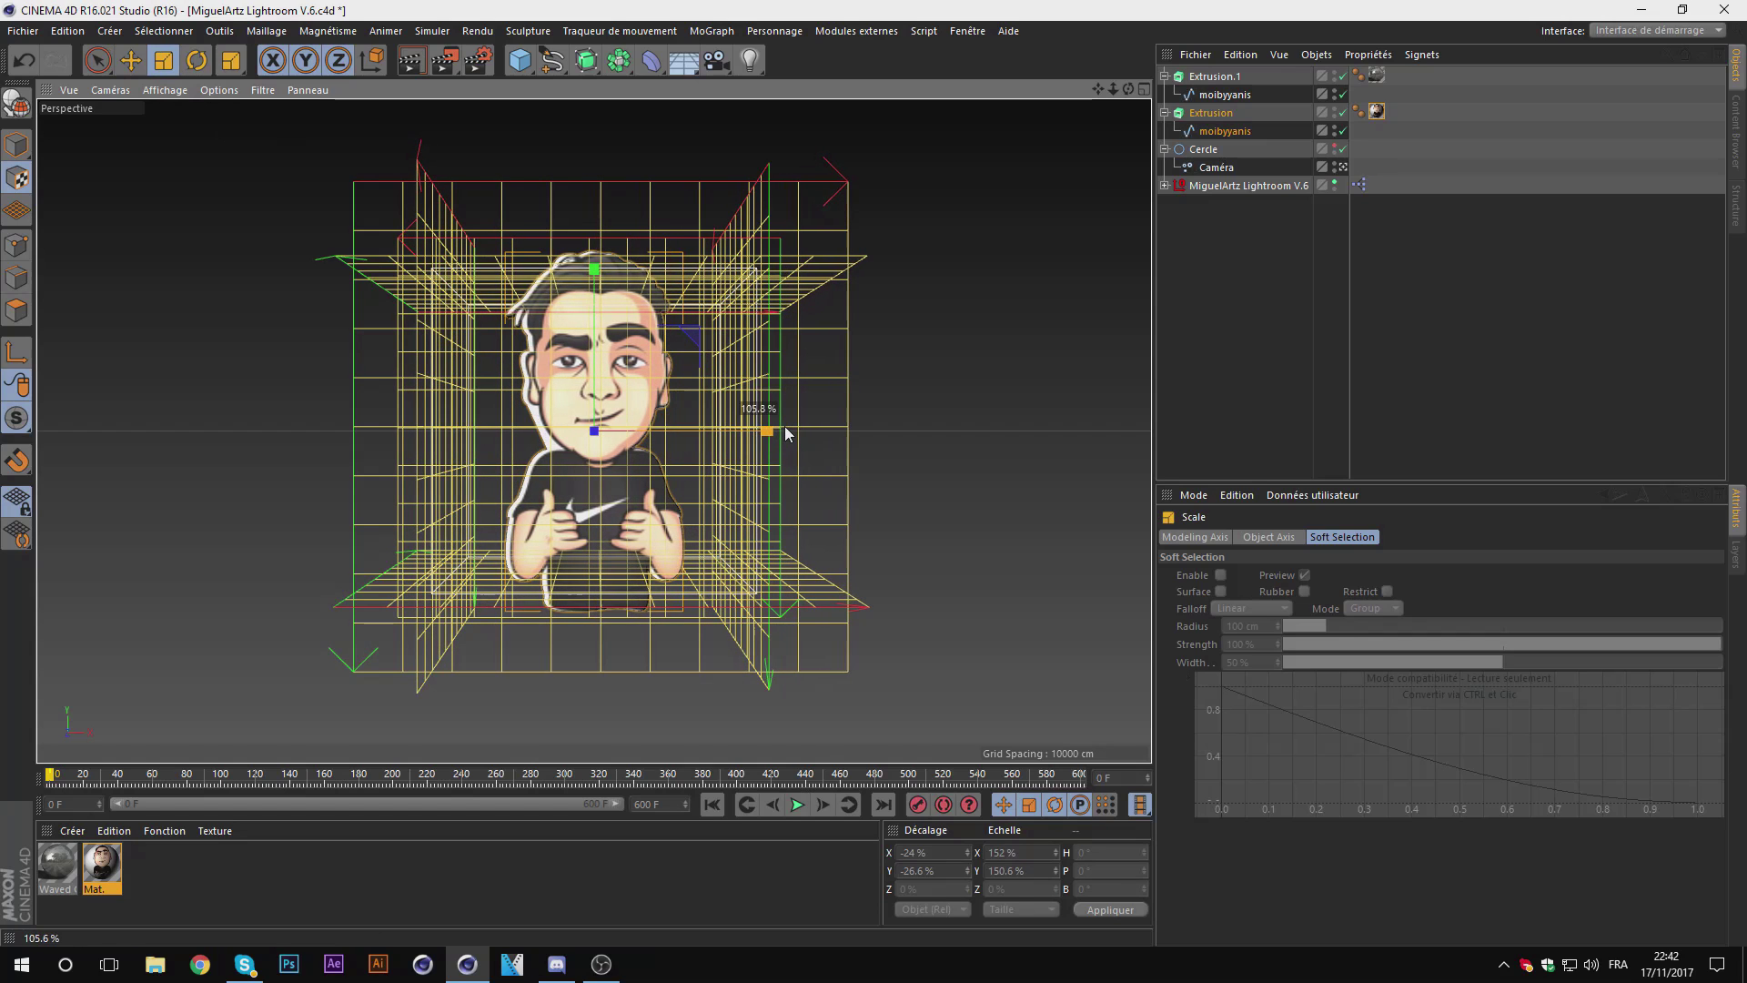
{"action": "left_click", "coordinate": [130, 61]}
{"action": "left_click_drag", "start_coordinate": [757, 434], "coordinate": [749, 434]}
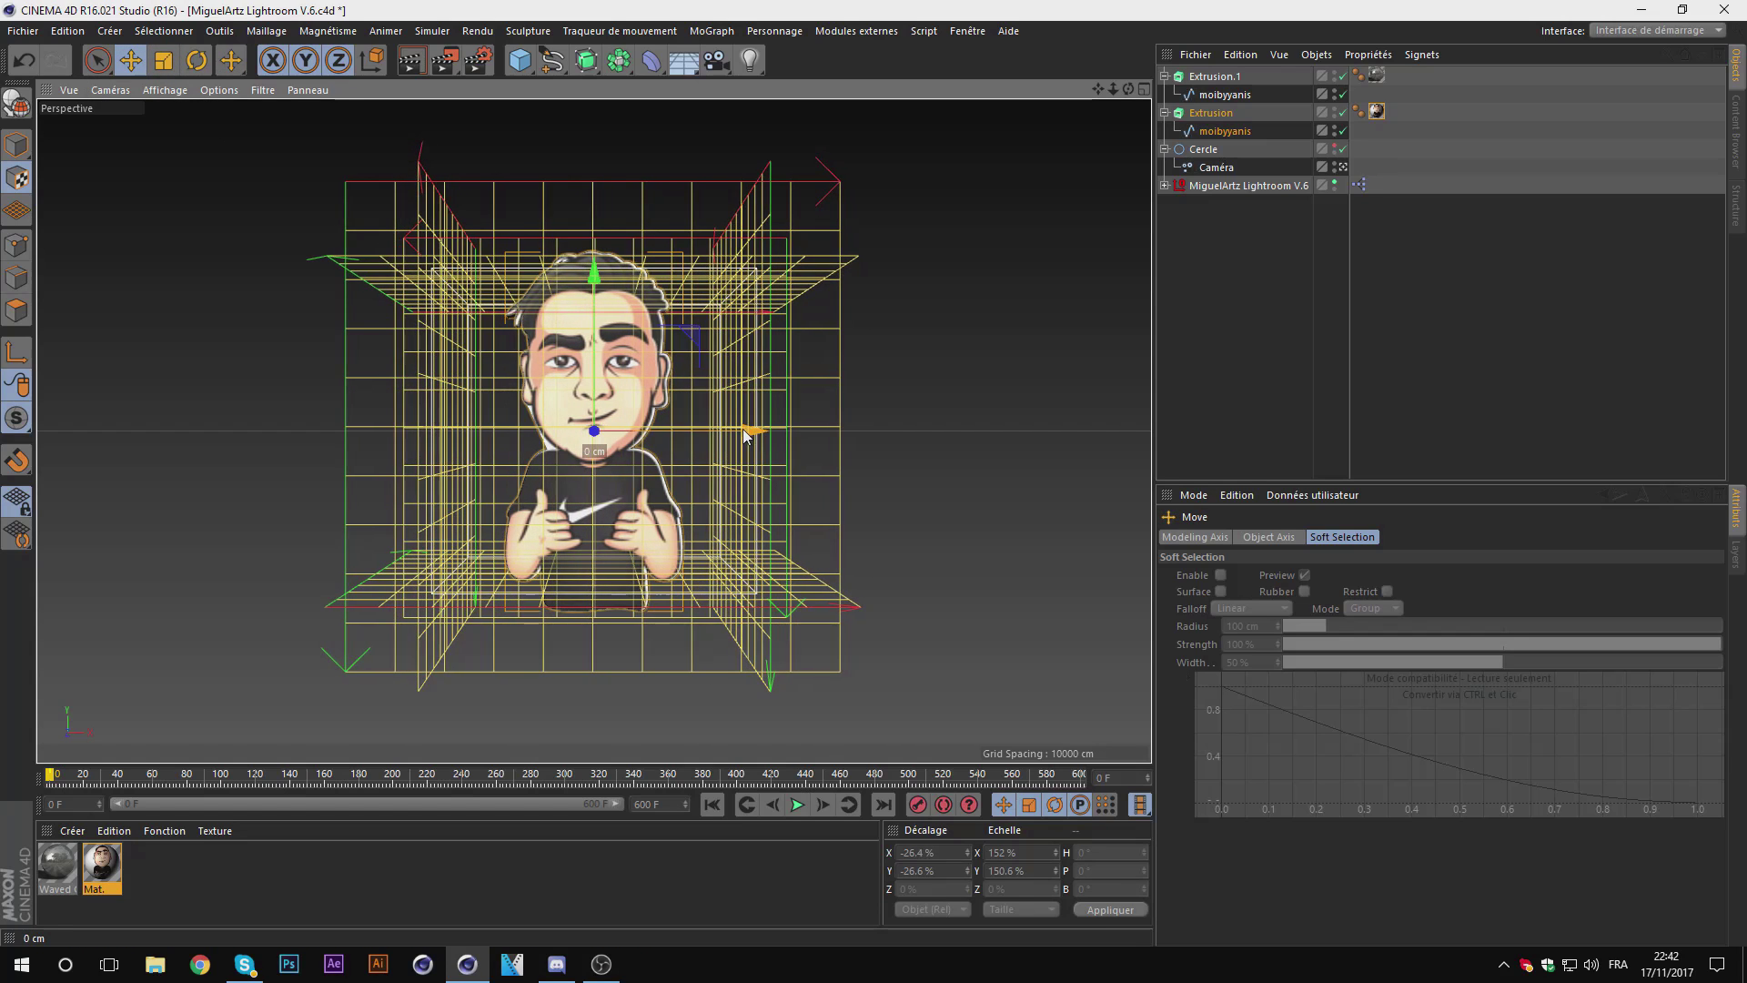
{"action": "left_click_drag", "start_coordinate": [749, 434], "coordinate": [753, 433]}
{"action": "left_click_drag", "start_coordinate": [596, 278], "coordinate": [599, 276]}
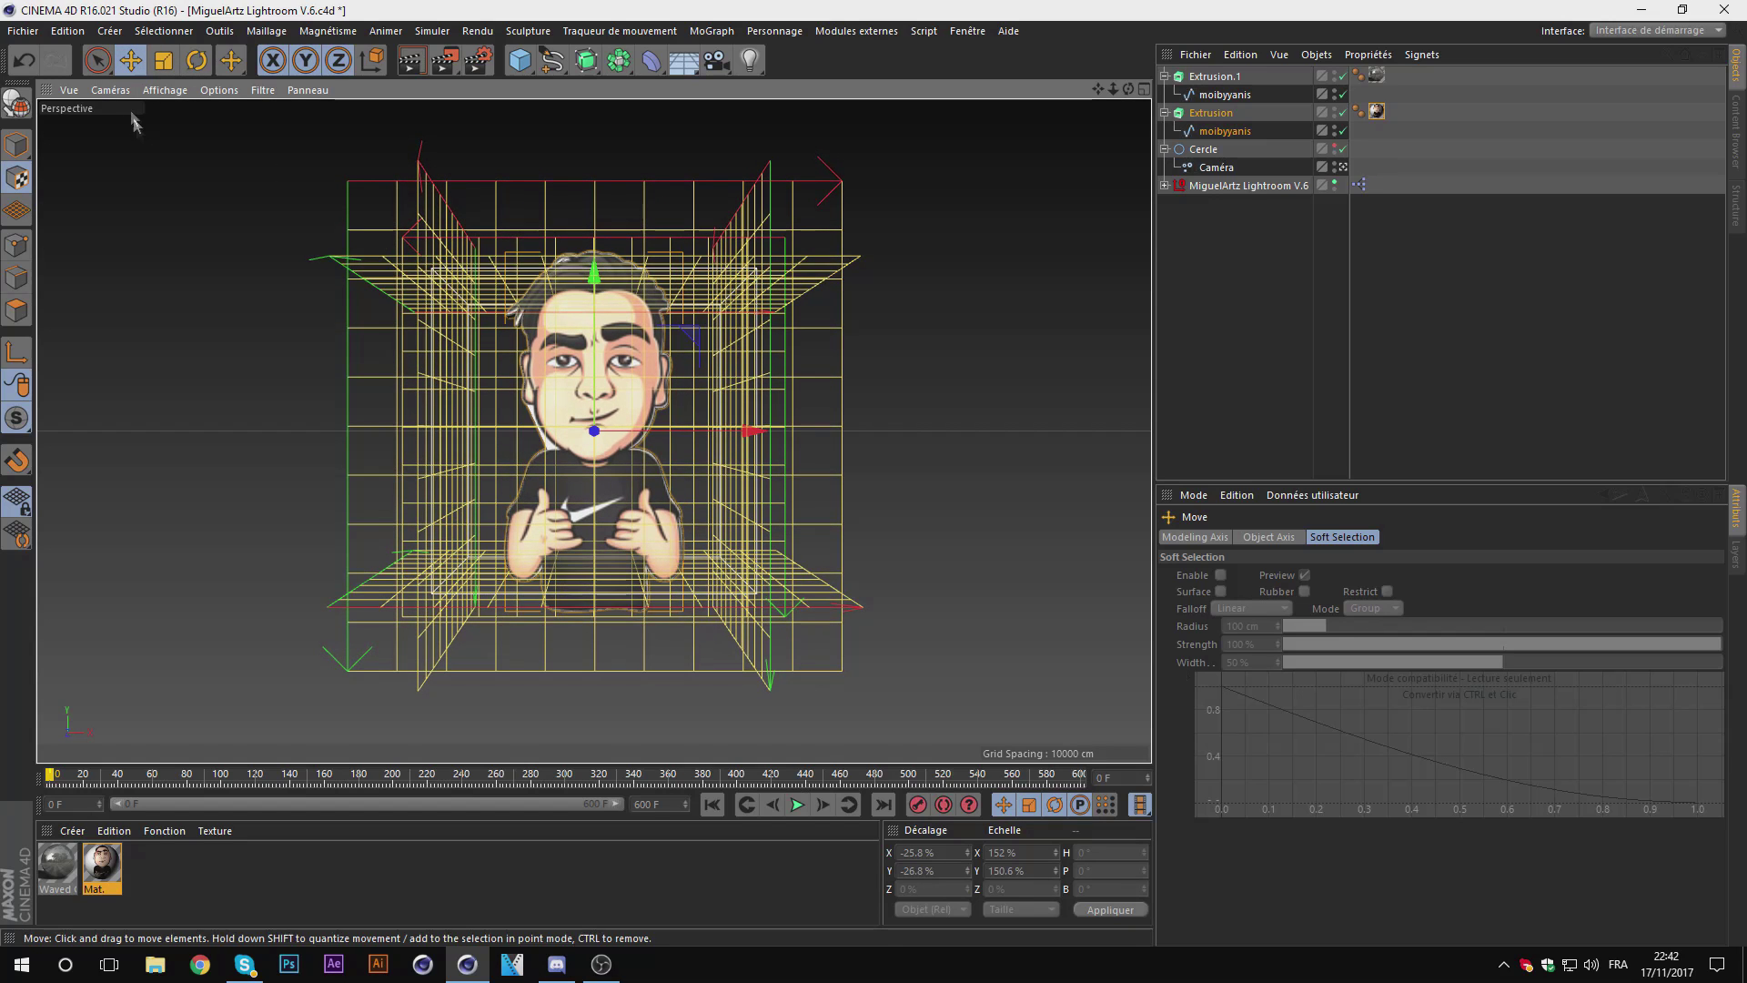
Step: Fine-tune the texture height and position, then return to Model mode and deselect
{"action": "left_click", "coordinate": [173, 62]}
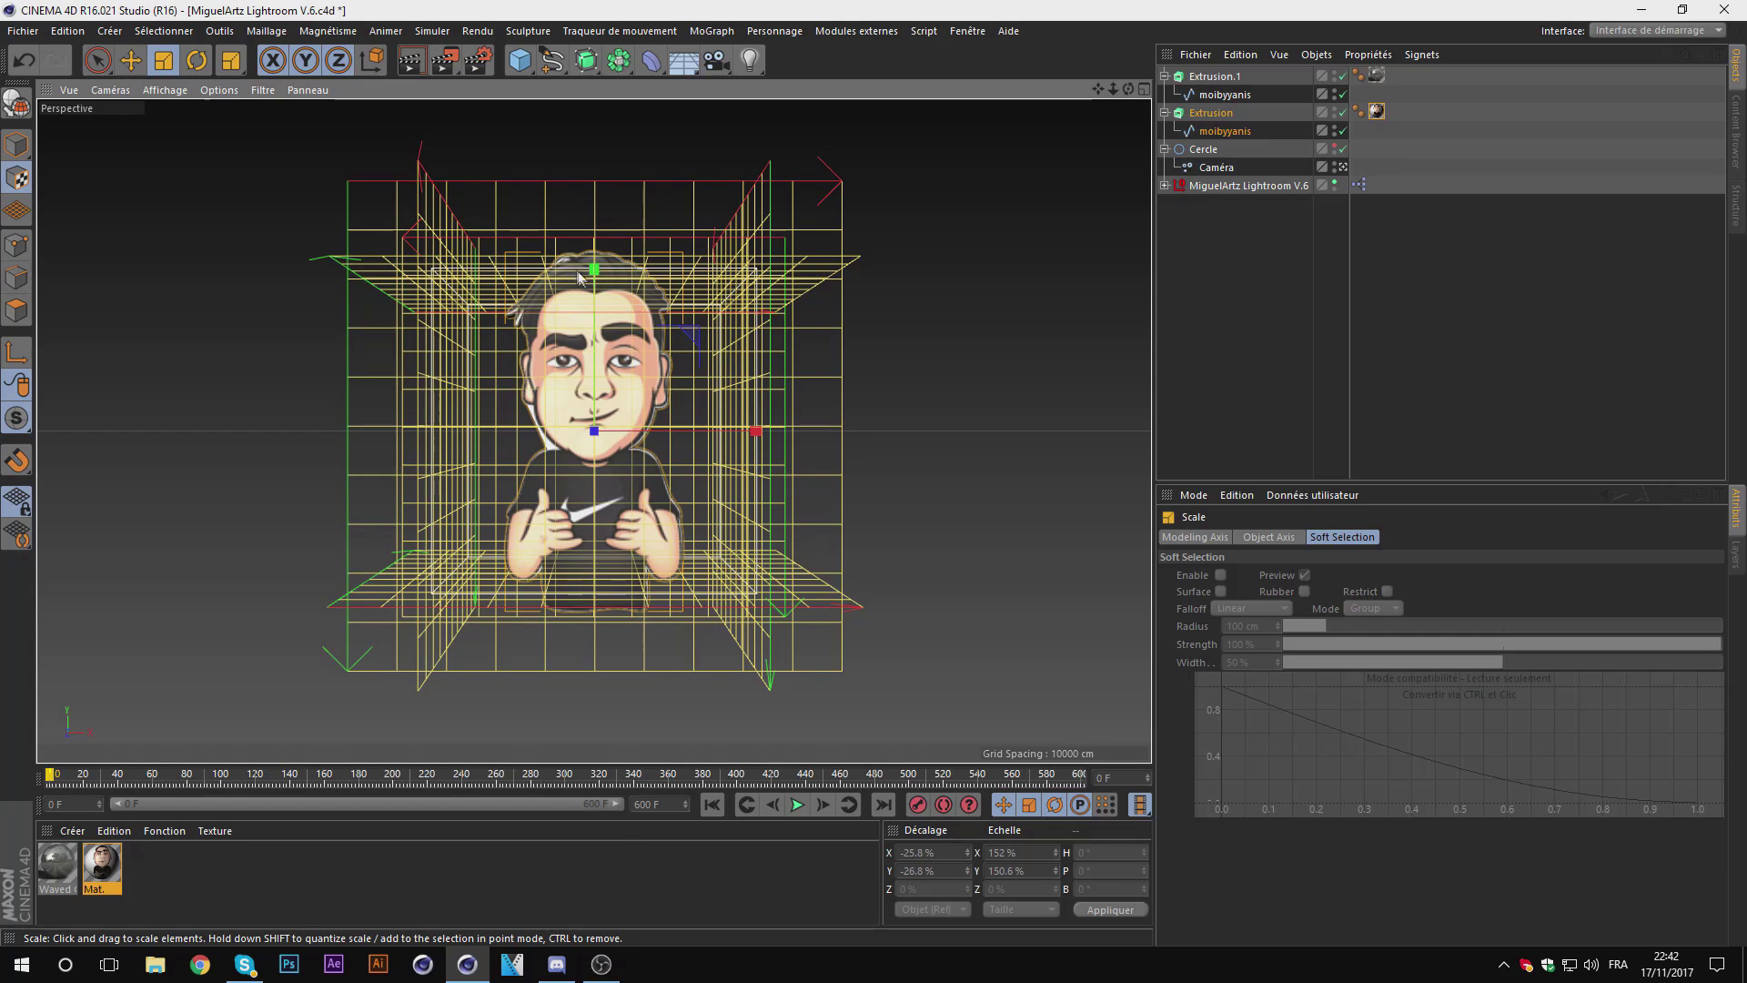
{"action": "left_click_drag", "start_coordinate": [598, 271], "coordinate": [592, 273]}
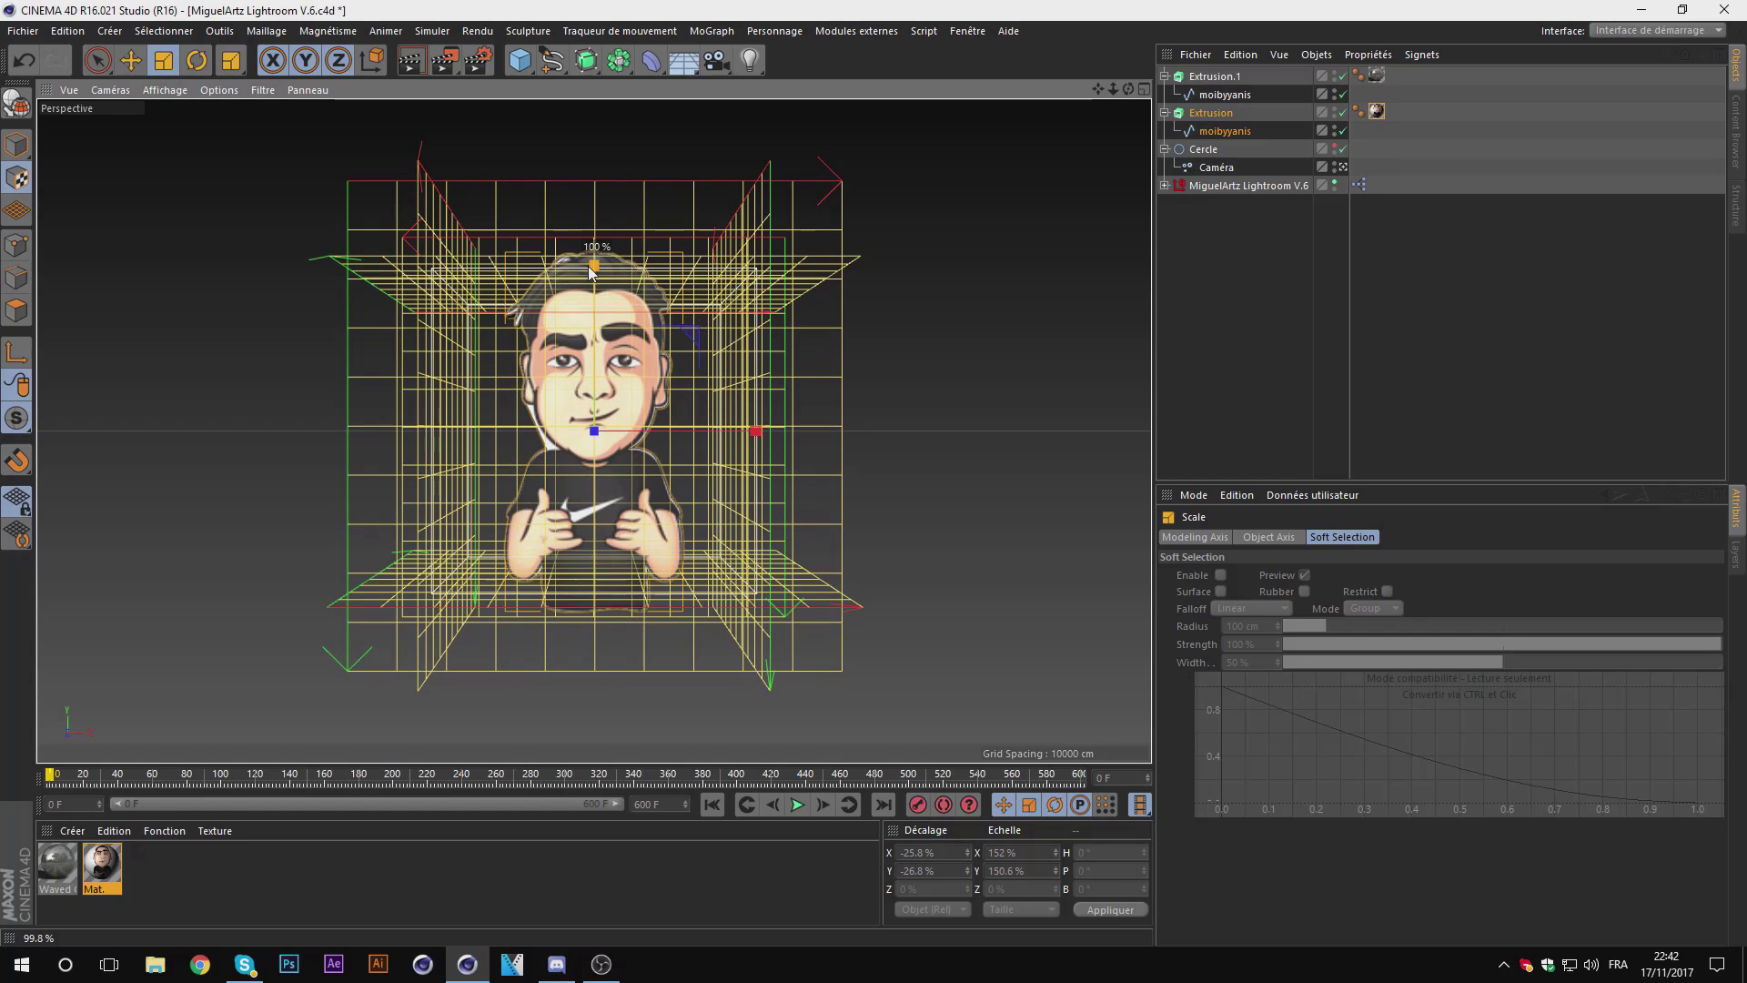
{"action": "key", "text": "e"}
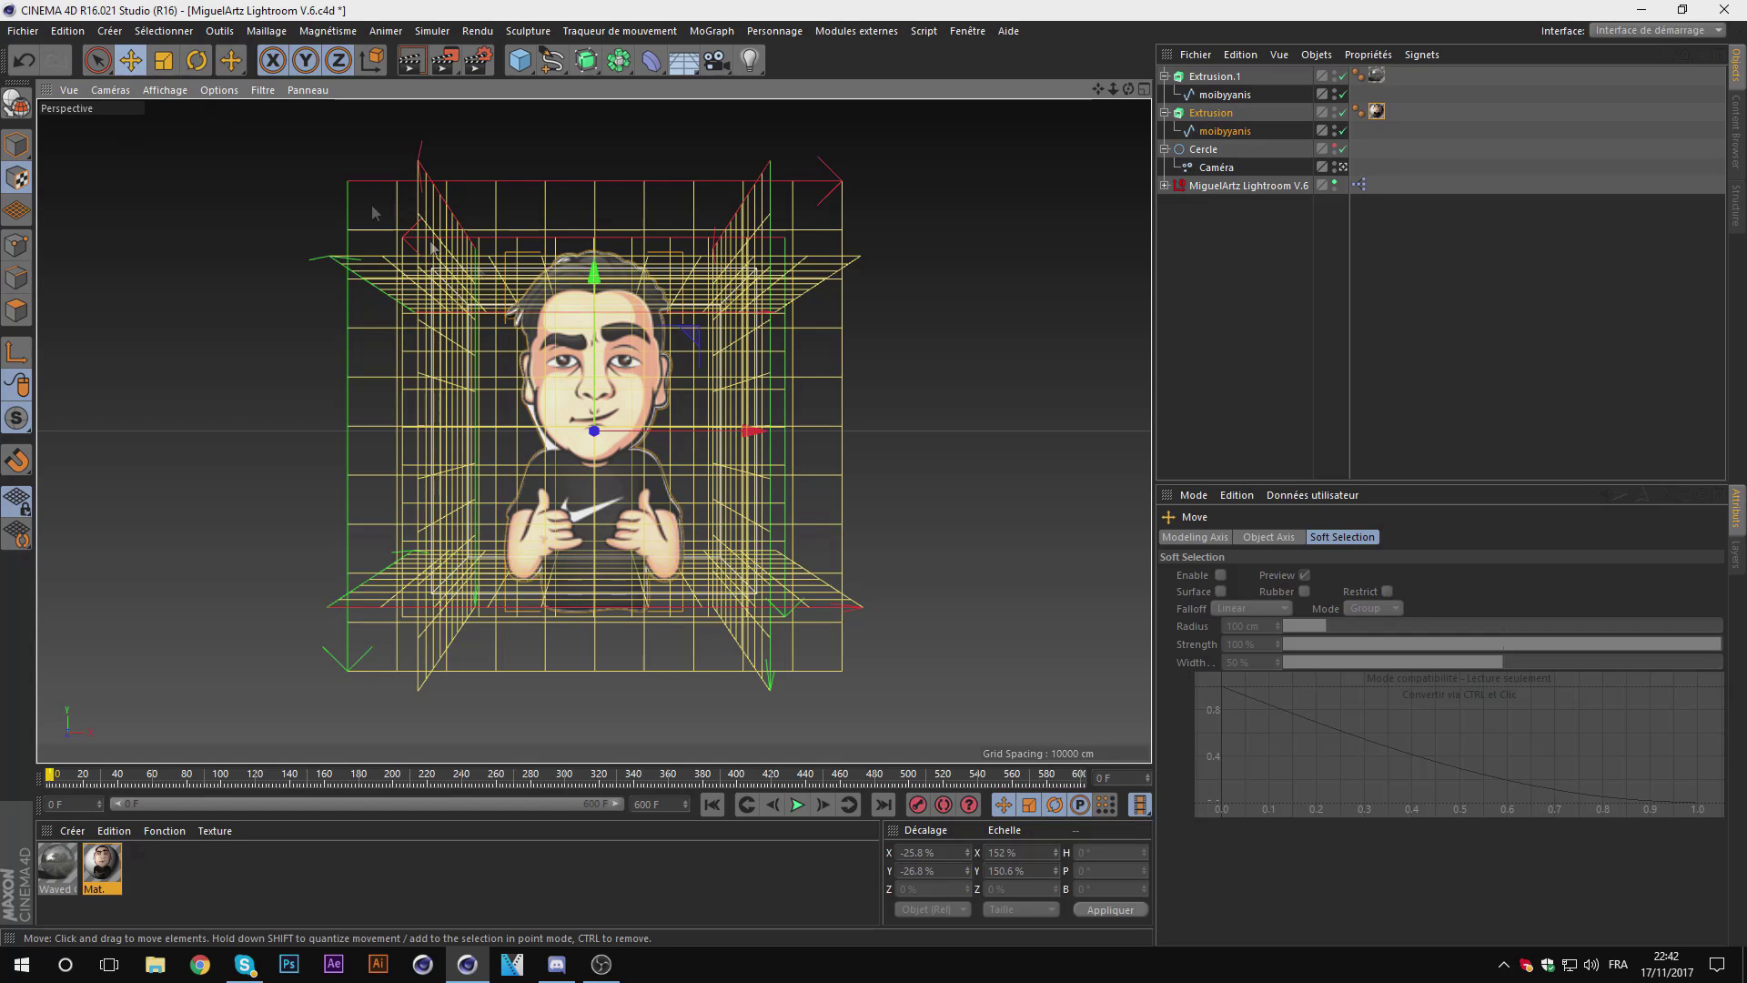
{"action": "left_click_drag", "start_coordinate": [592, 273], "coordinate": [588, 286]}
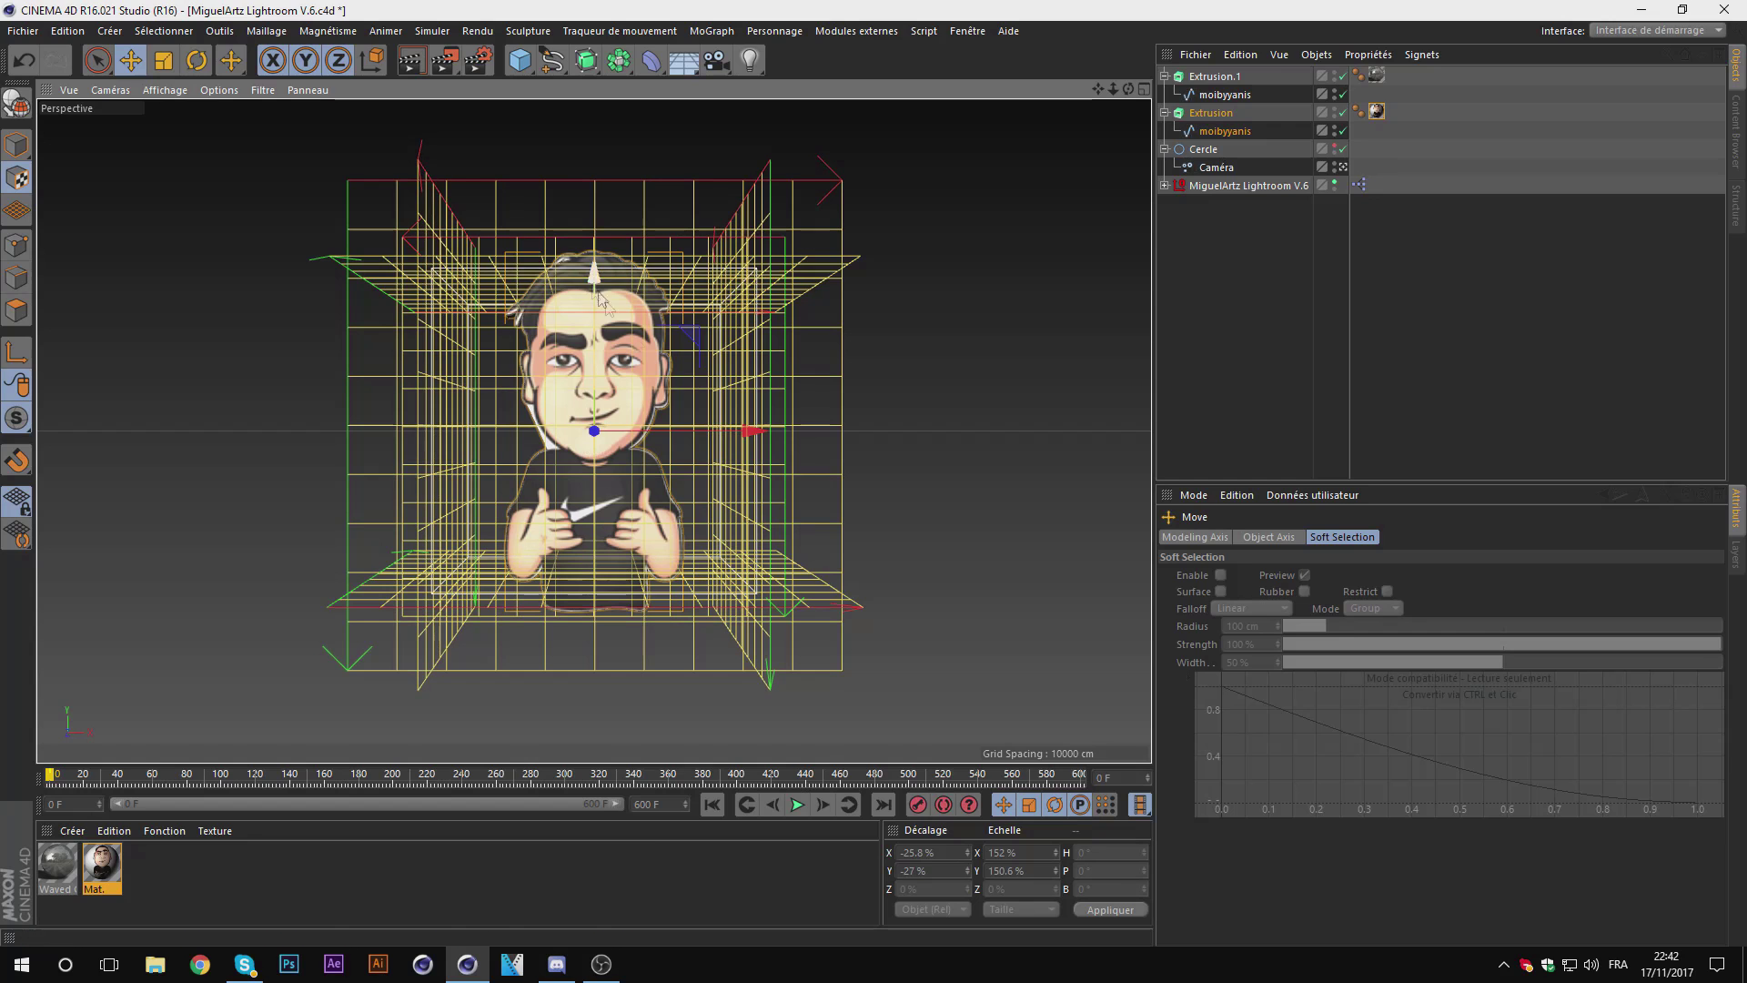
{"action": "left_click_drag", "start_coordinate": [753, 432], "coordinate": [747, 439]}
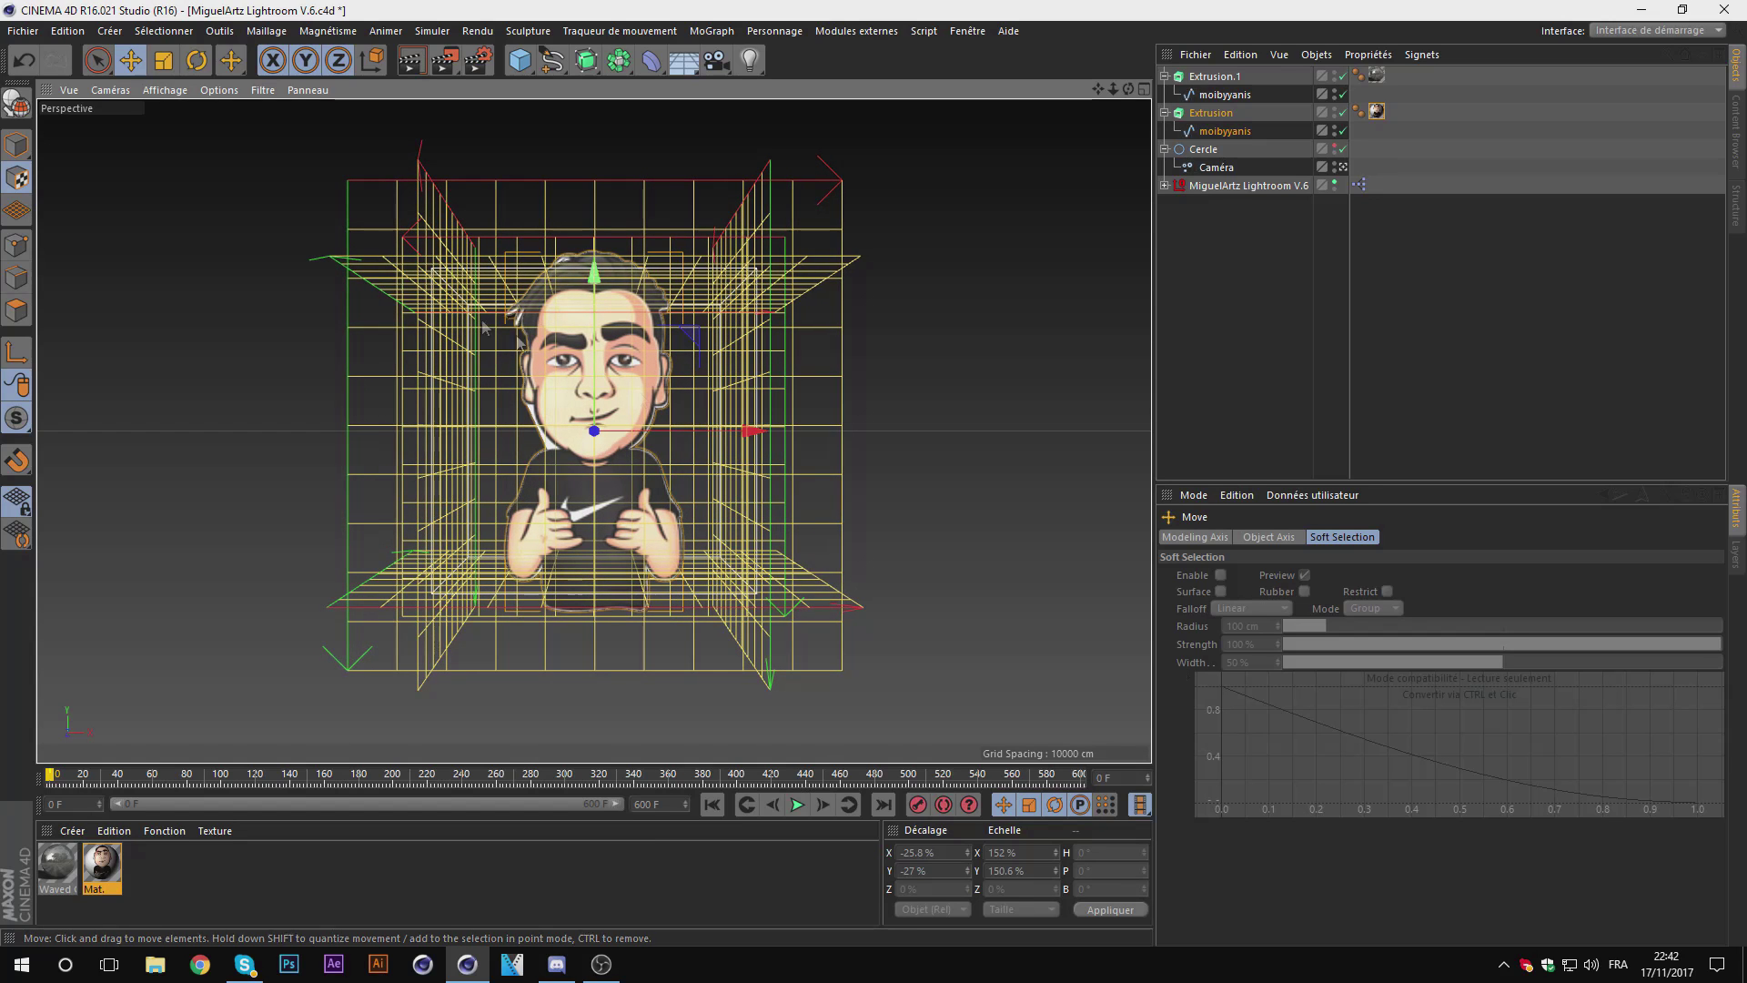
{"action": "left_click", "coordinate": [32, 142]}
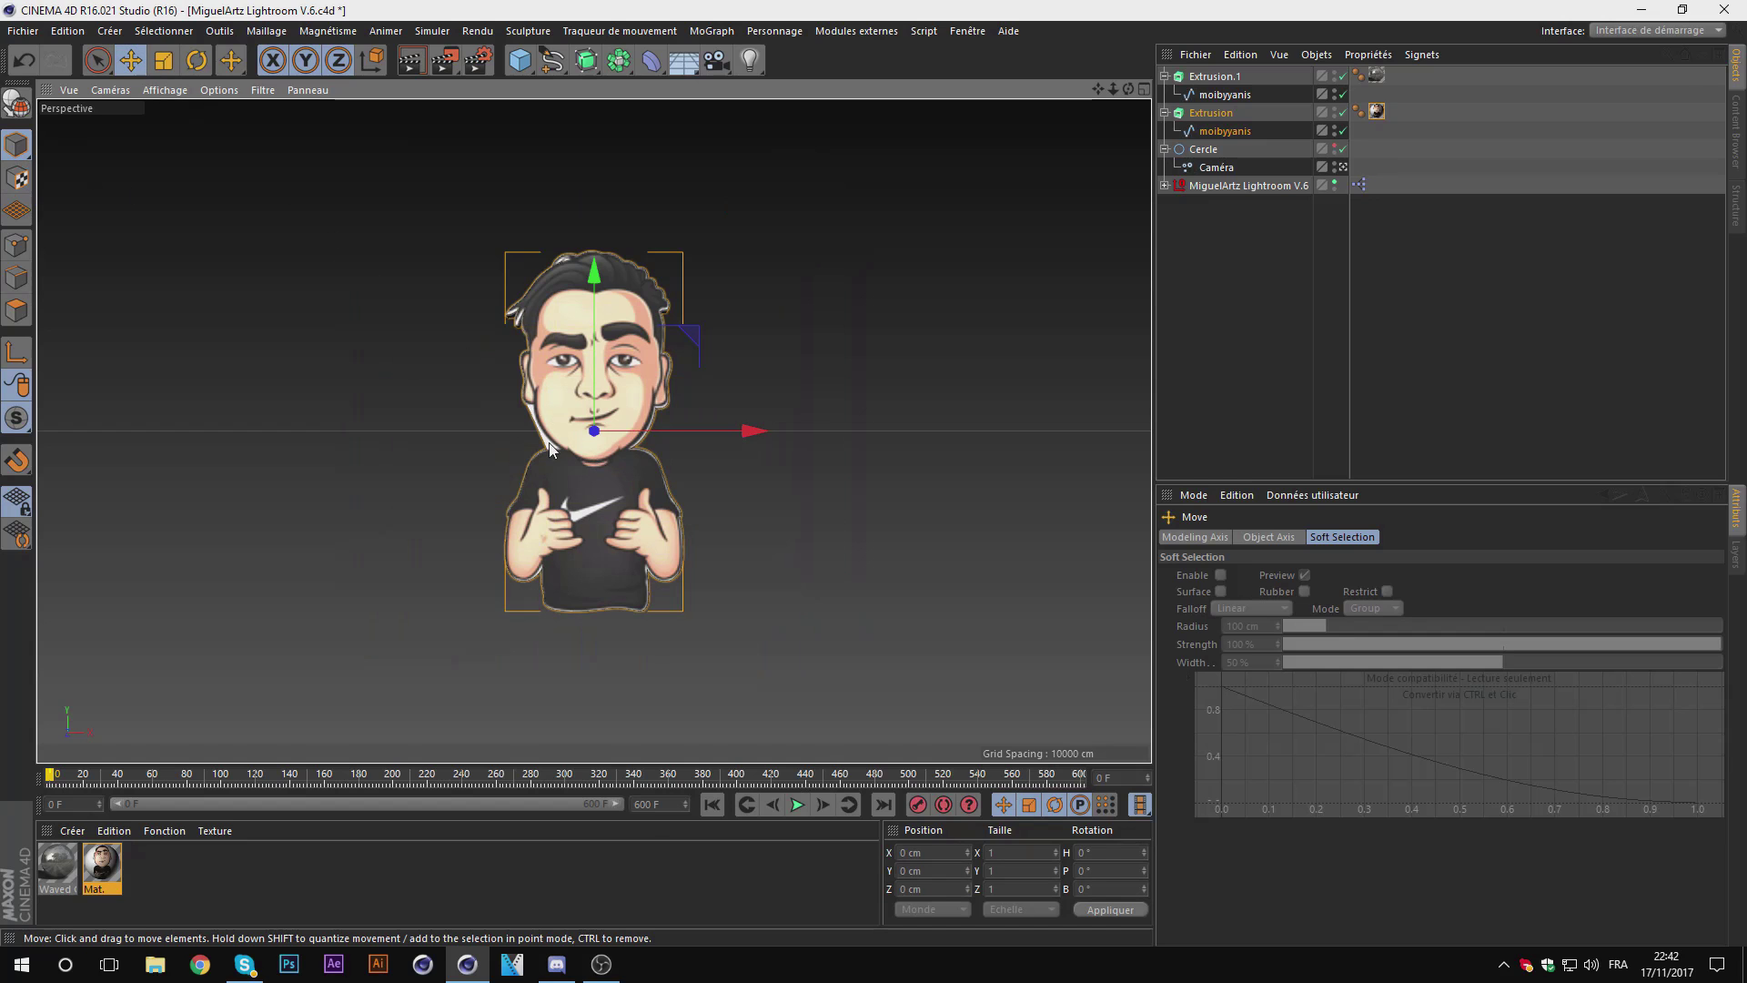
{"action": "left_click", "coordinate": [1322, 209]}
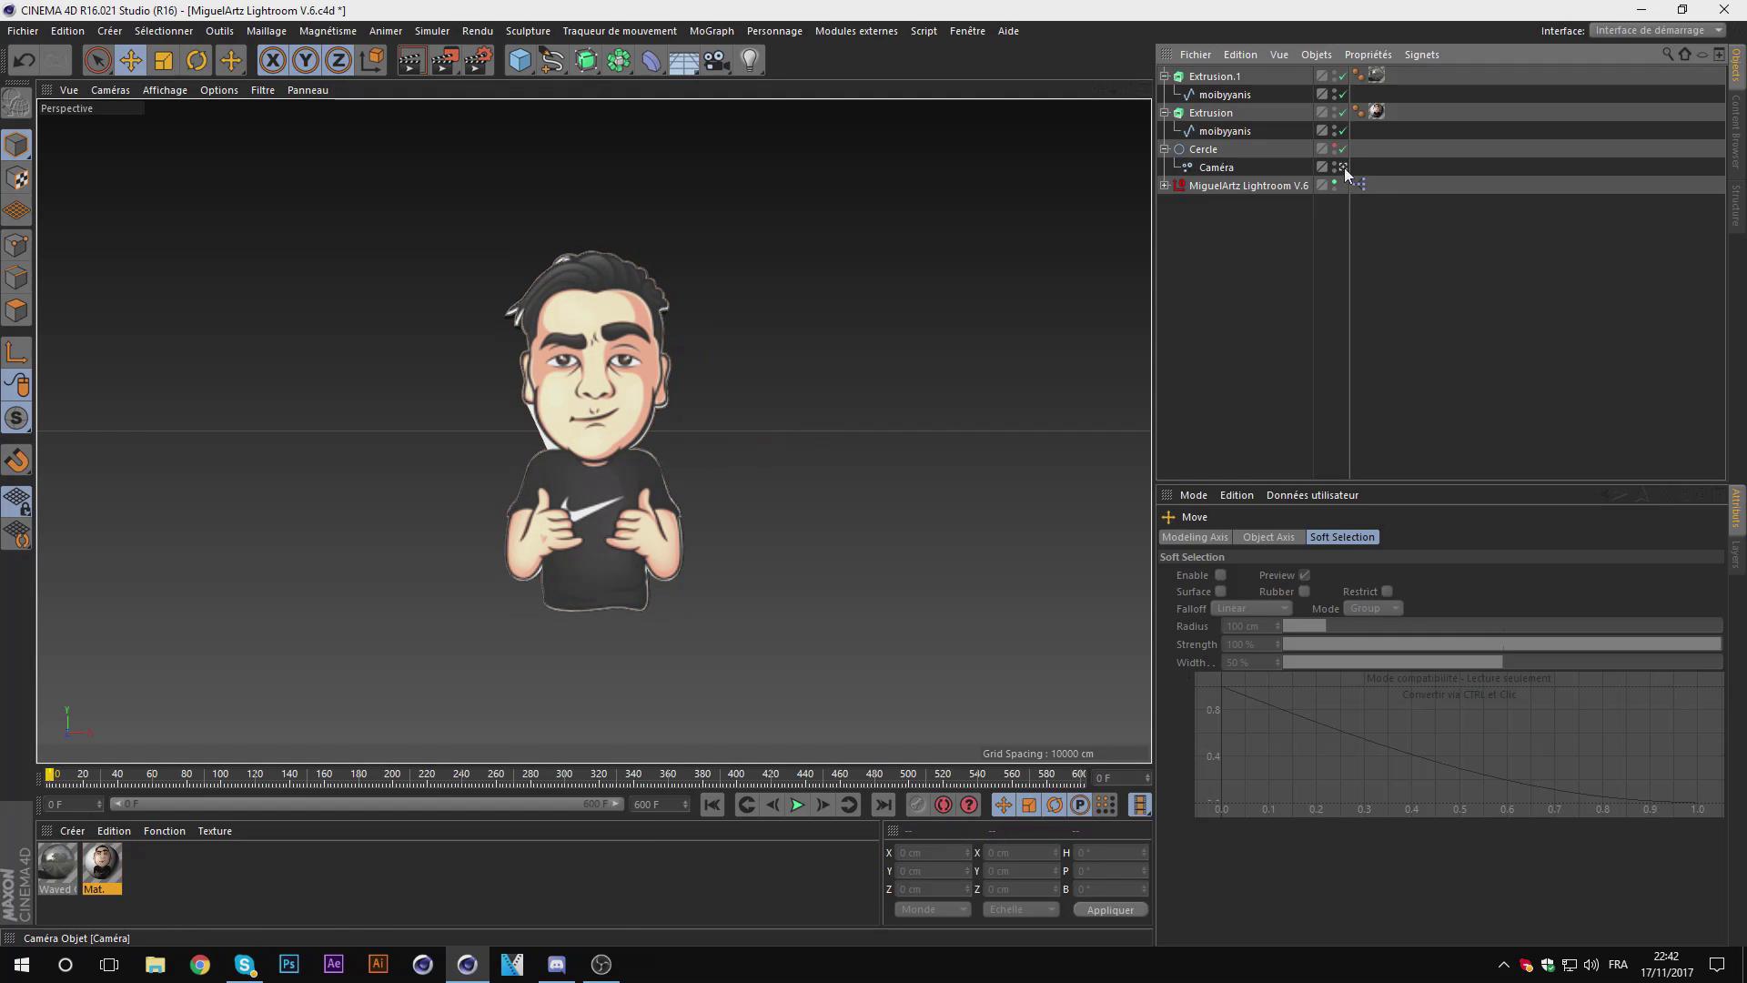
Step: Turn off the scene camera and orbit the view around the avatar
{"action": "left_click", "coordinate": [1343, 167]}
{"action": "mouse_move", "coordinate": [1126, 88]}
{"action": "left_mouse_down"}
{"action": "mouse_move", "coordinate": [1183, 91]}
{"action": "mouse_move", "coordinate": [1125, 100]}
{"action": "mouse_move", "coordinate": [1156, 88]}
{"action": "mouse_move", "coordinate": [1129, 88]}
{"action": "mouse_move", "coordinate": [1308, 204]}
{"action": "left_mouse_up"}
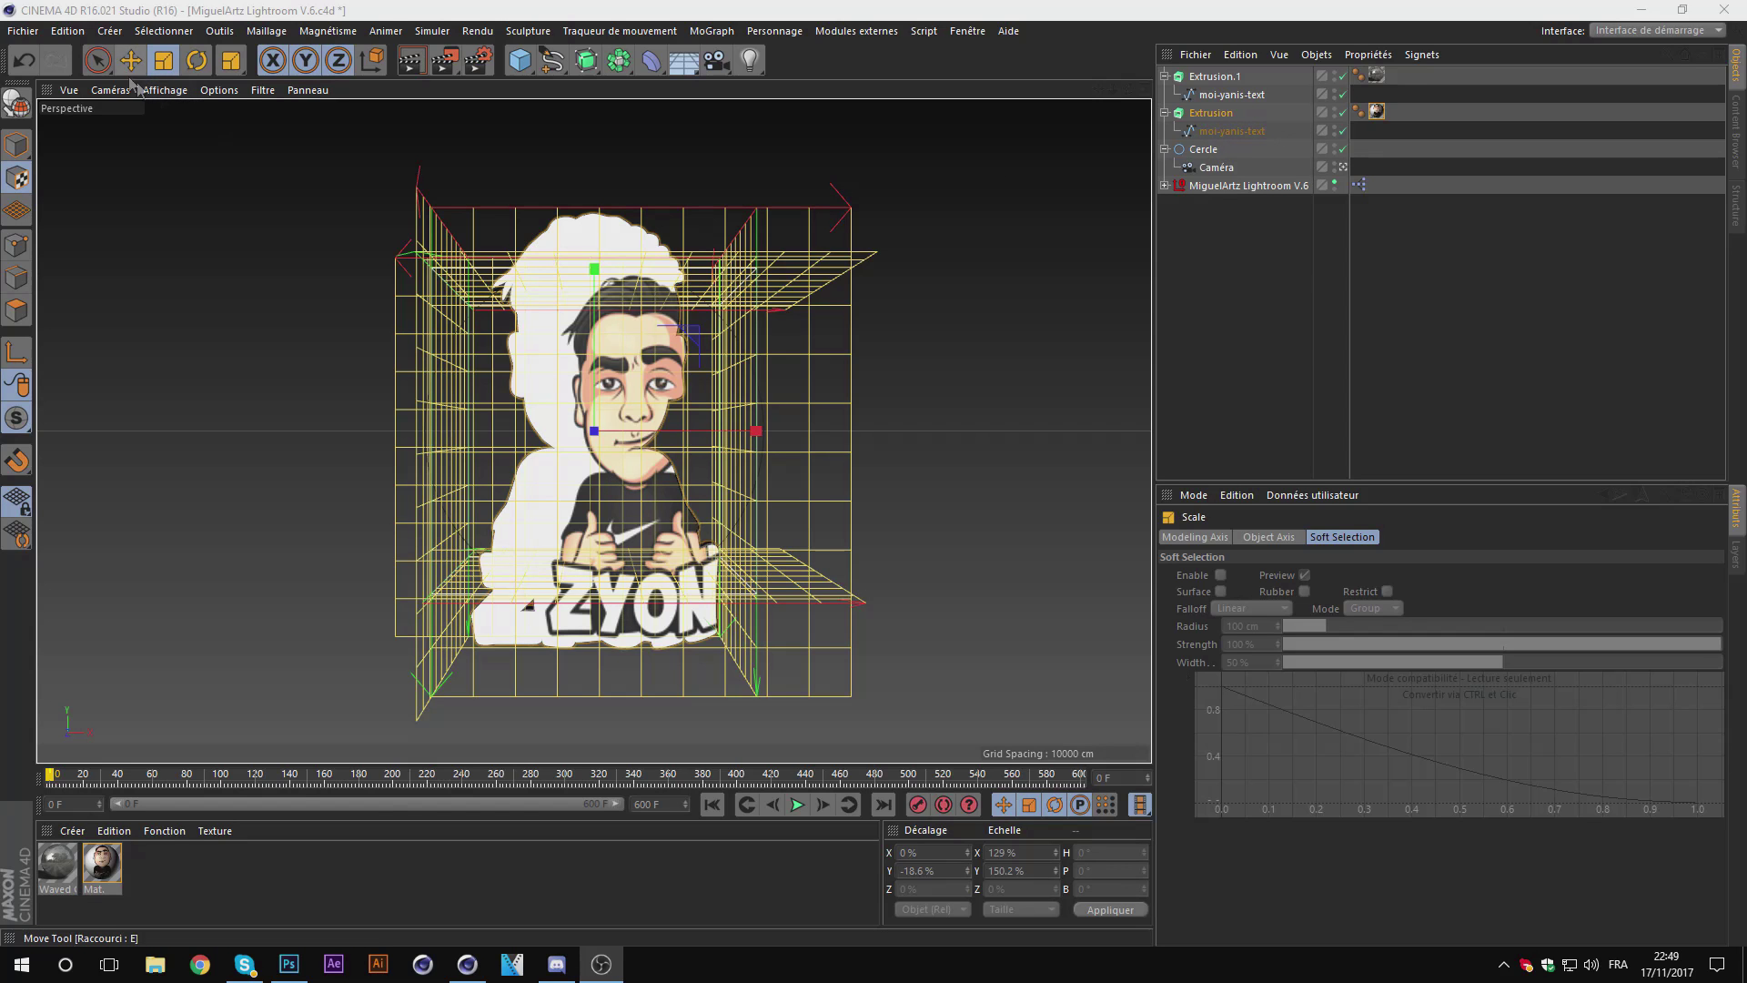
Step: Slide the avatar texture up and sideways, stretching it taller and wider
{"action": "key", "text": "e"}
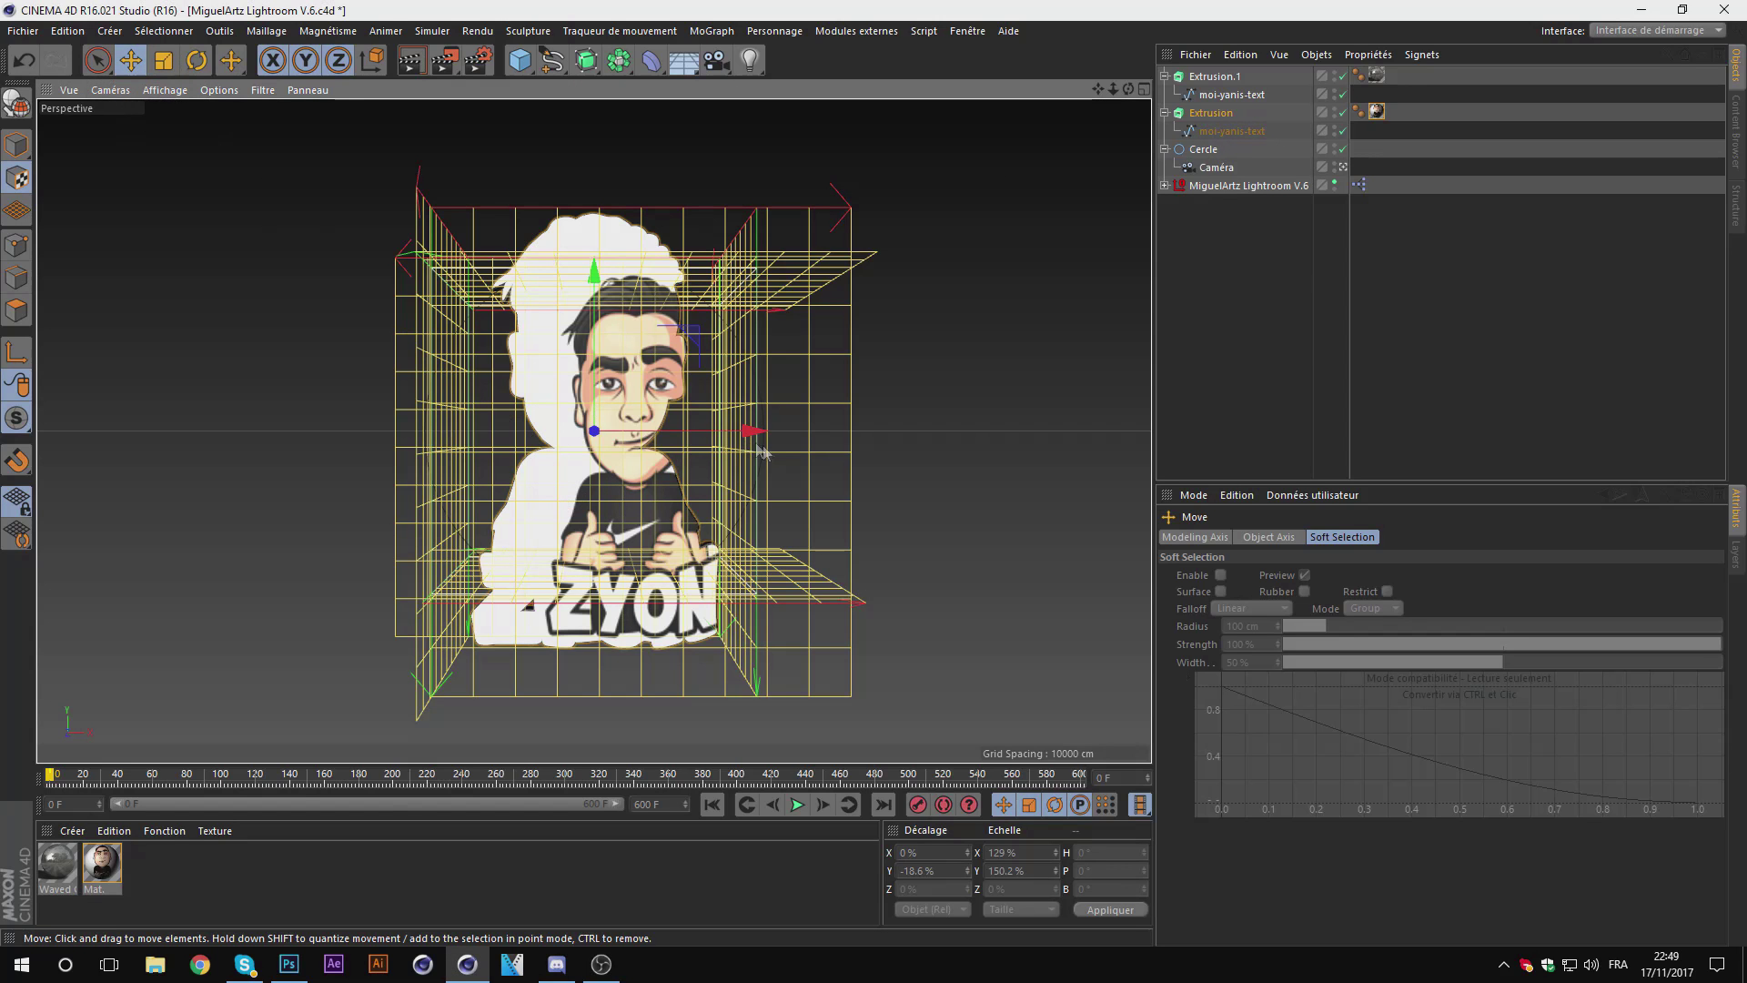
{"action": "left_click_drag", "start_coordinate": [758, 446], "coordinate": [692, 461]}
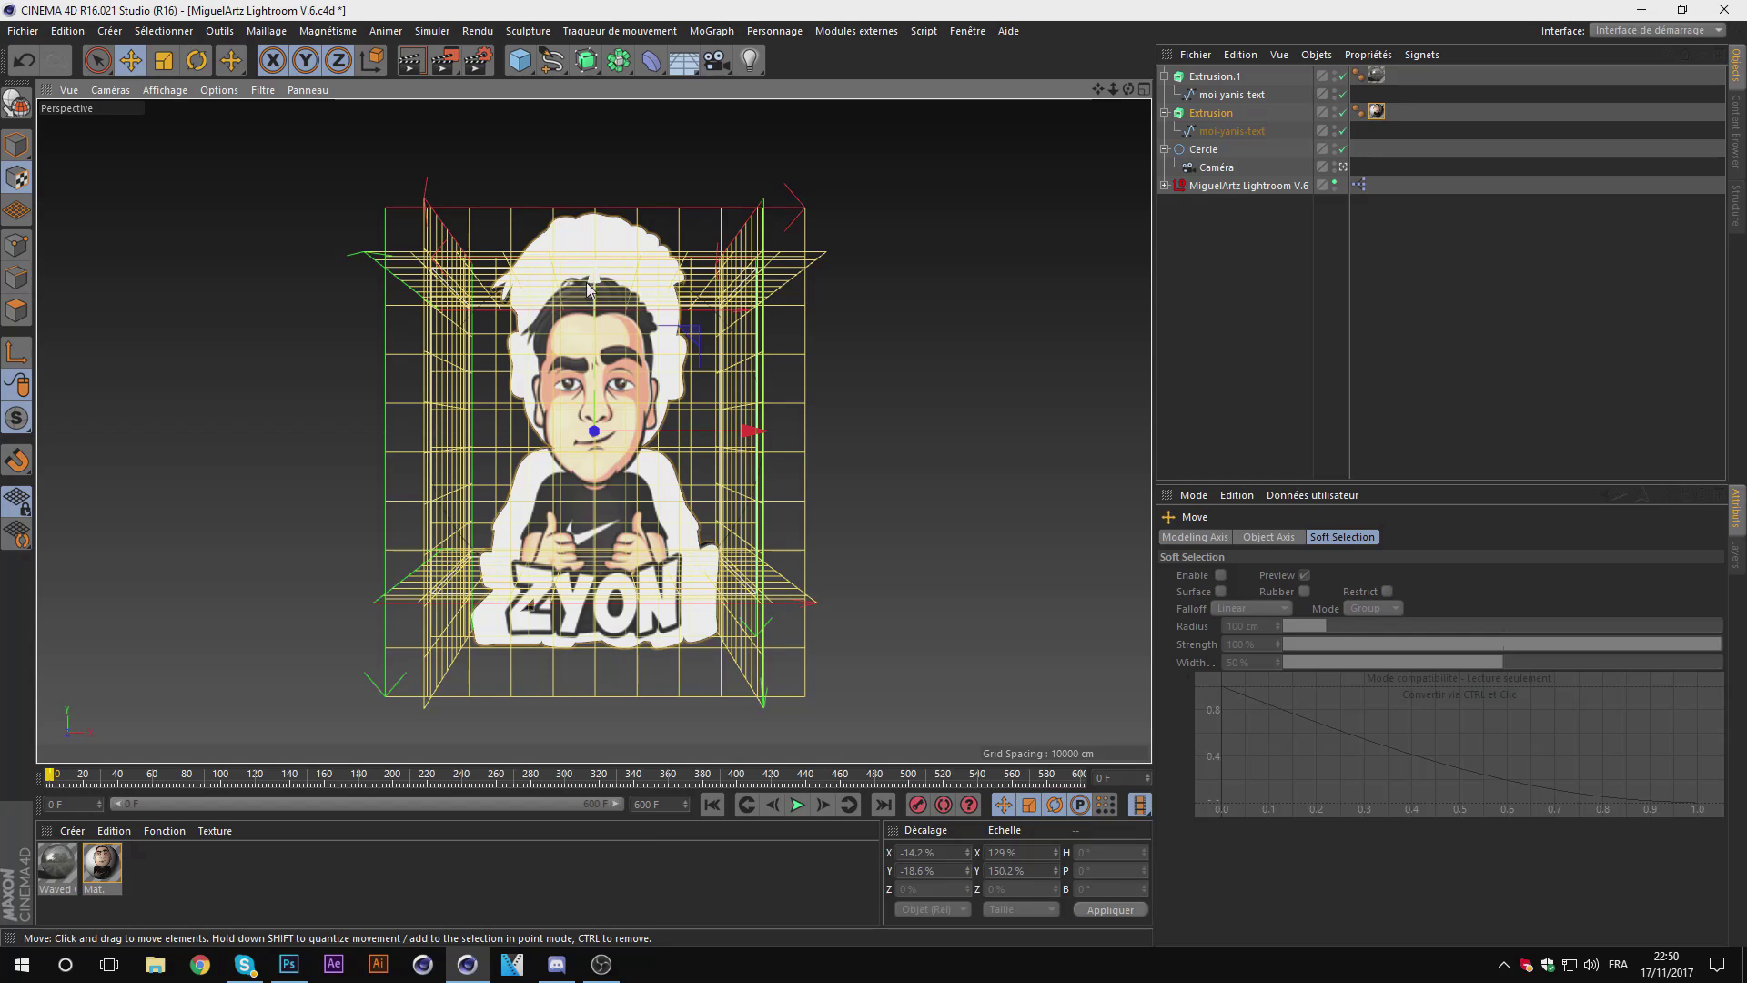
{"action": "left_click_drag", "start_coordinate": [589, 290], "coordinate": [589, 260]}
{"action": "left_click", "coordinate": [162, 62]}
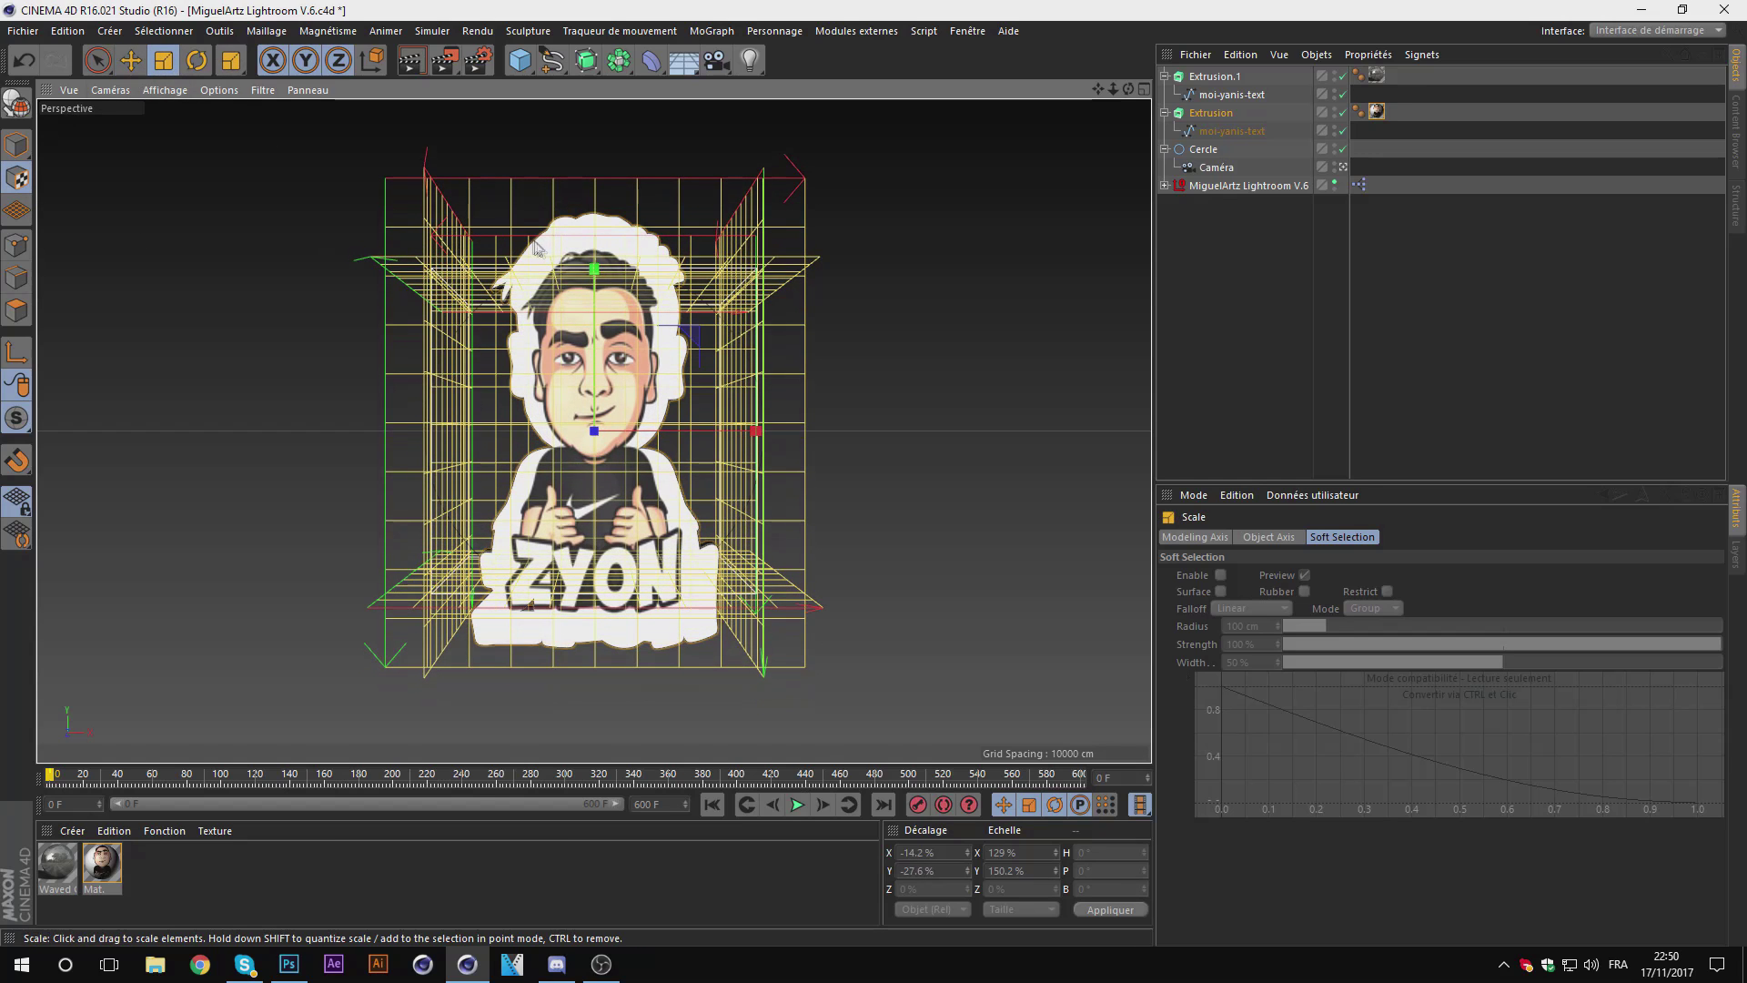
{"action": "left_click_drag", "start_coordinate": [593, 273], "coordinate": [601, 338]}
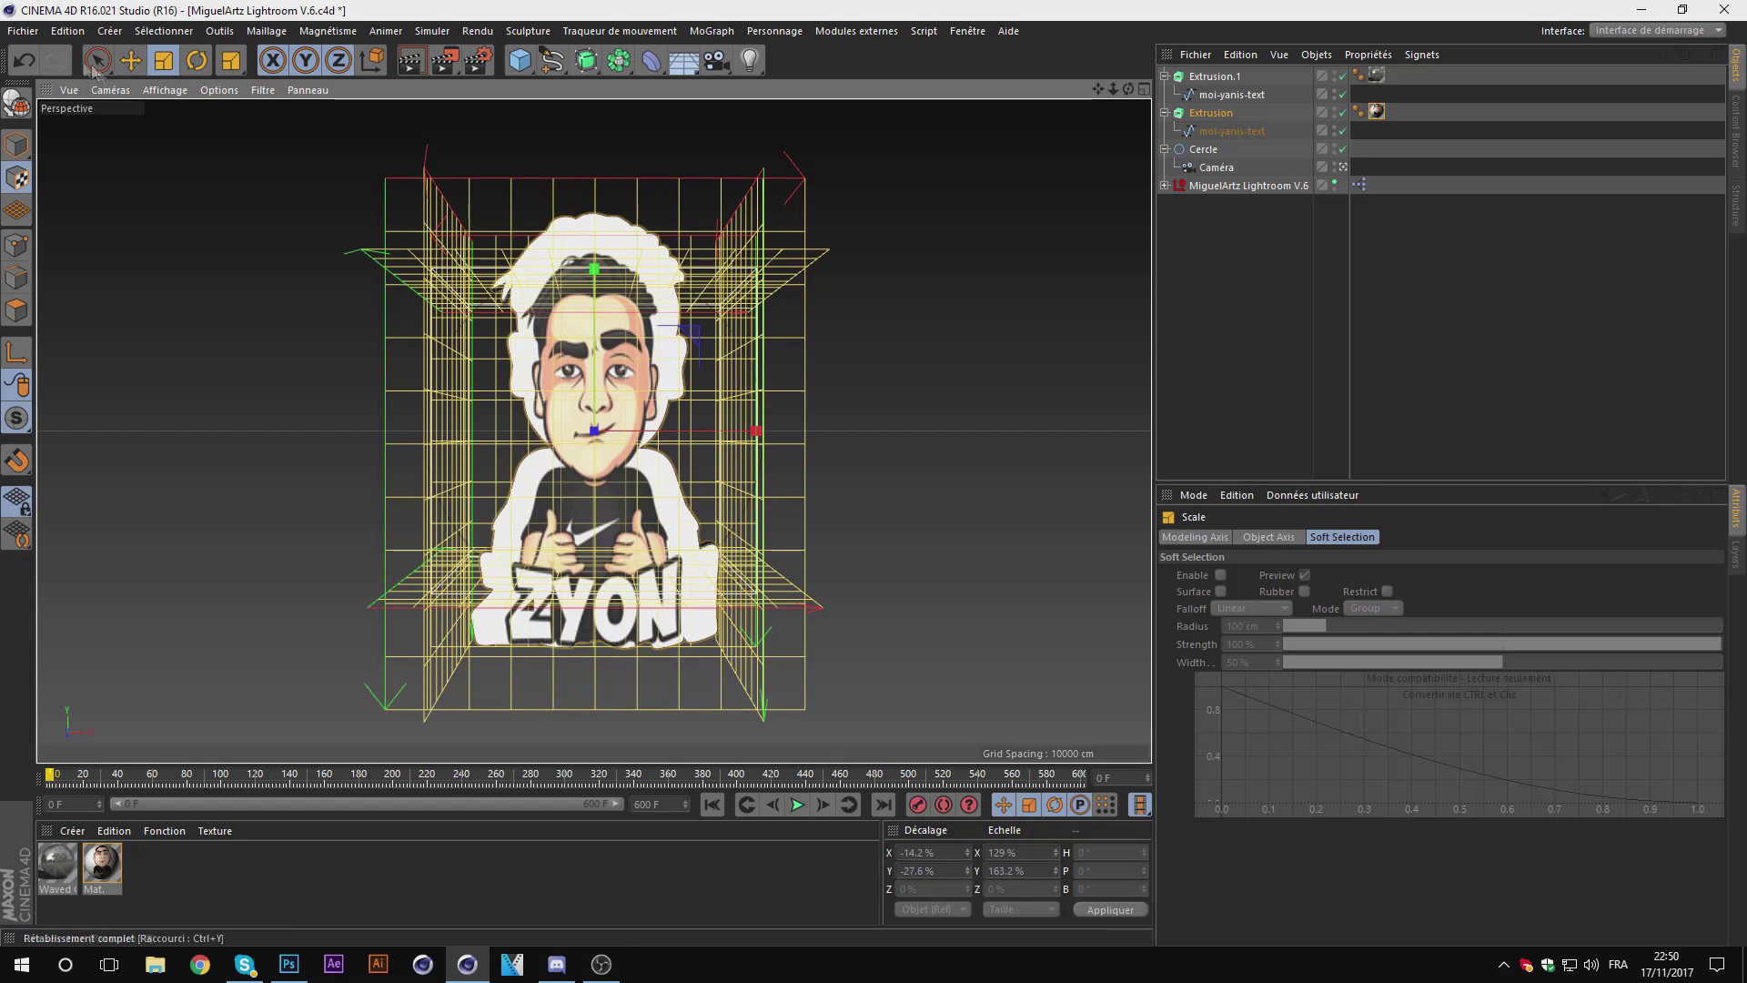
{"action": "left_click", "coordinate": [130, 60]}
{"action": "left_click_drag", "start_coordinate": [598, 271], "coordinate": [598, 226]}
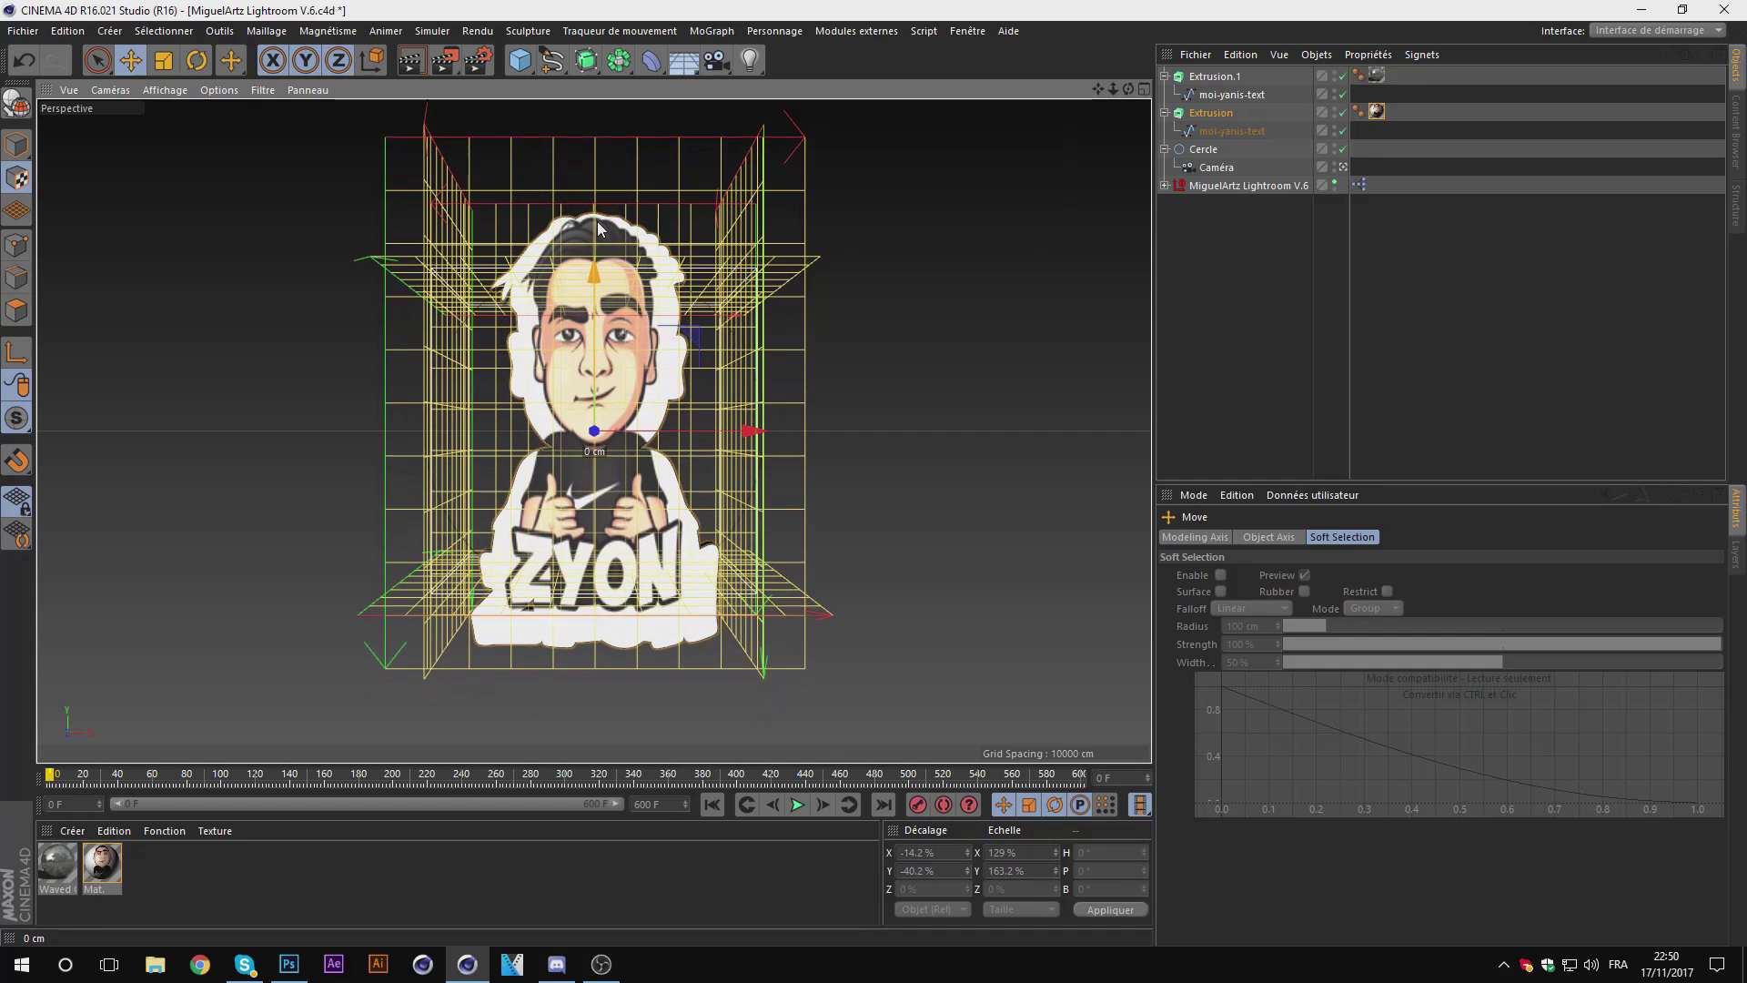
{"action": "left_click", "coordinate": [164, 61]}
{"action": "left_click_drag", "start_coordinate": [588, 264], "coordinate": [653, 282]}
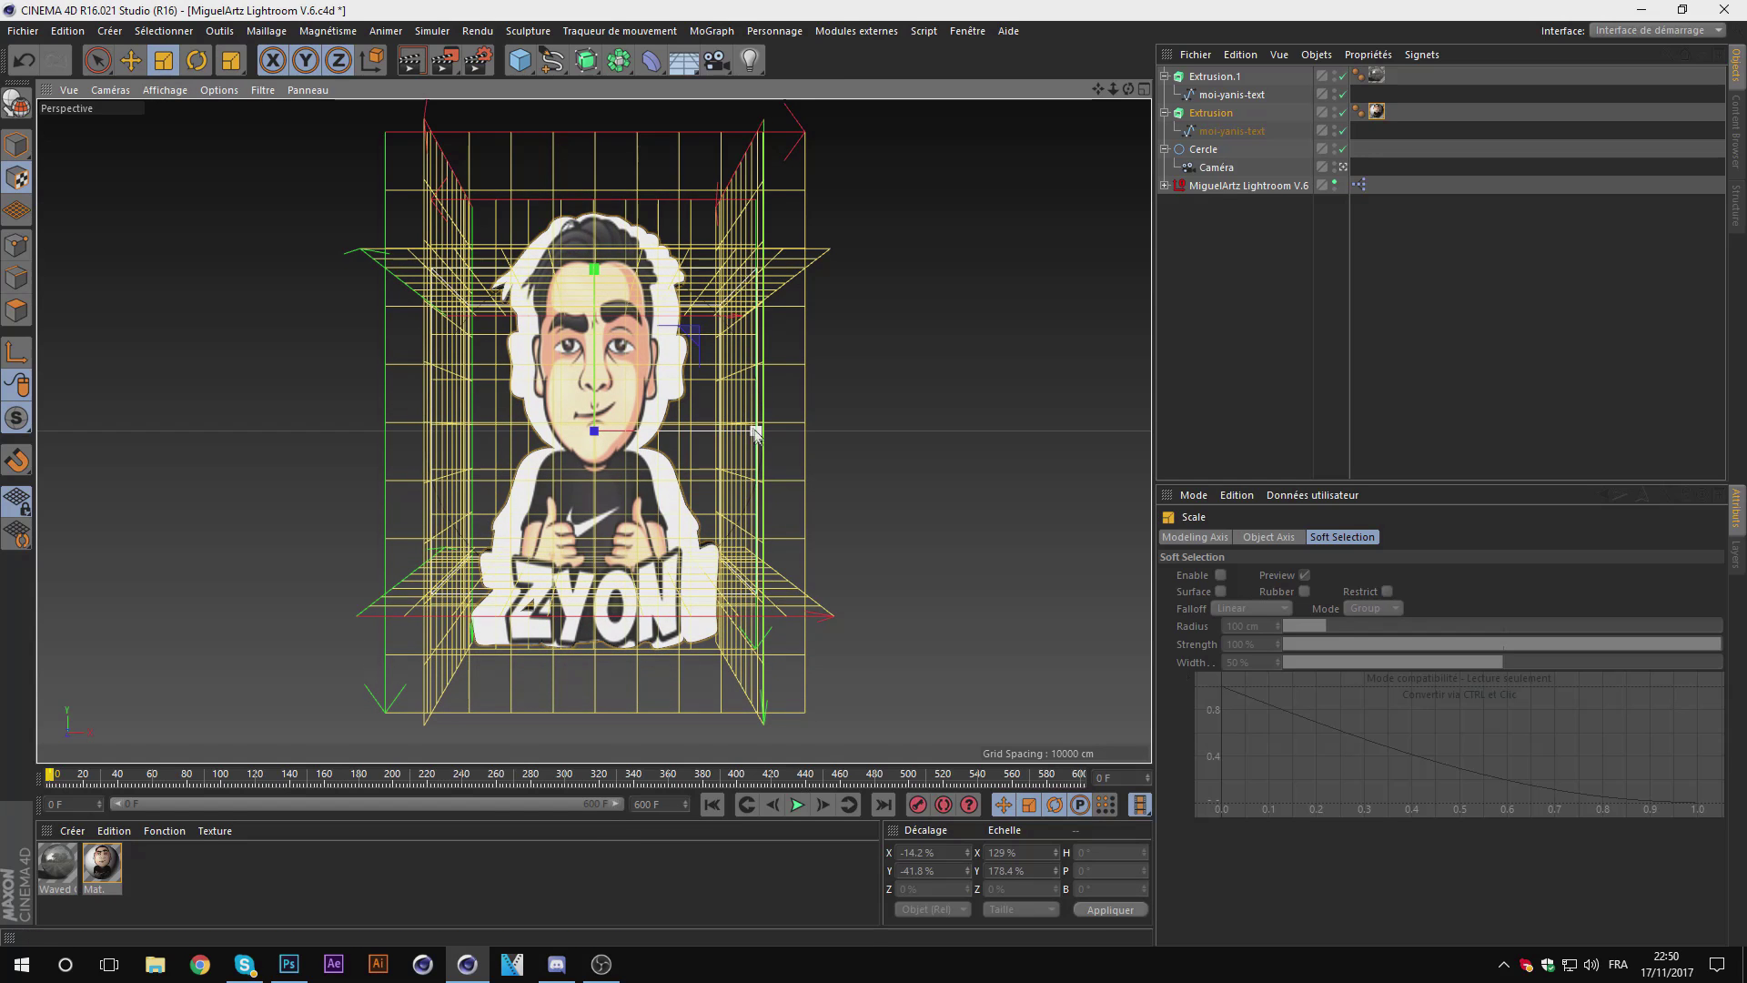
{"action": "left_click_drag", "start_coordinate": [756, 431], "coordinate": [865, 439]}
Step: Refine the texture's horizontal offset and enlarge it slightly in height and width
{"action": "key", "text": "e"}
{"action": "left_click_drag", "start_coordinate": [755, 435], "coordinate": [701, 448]}
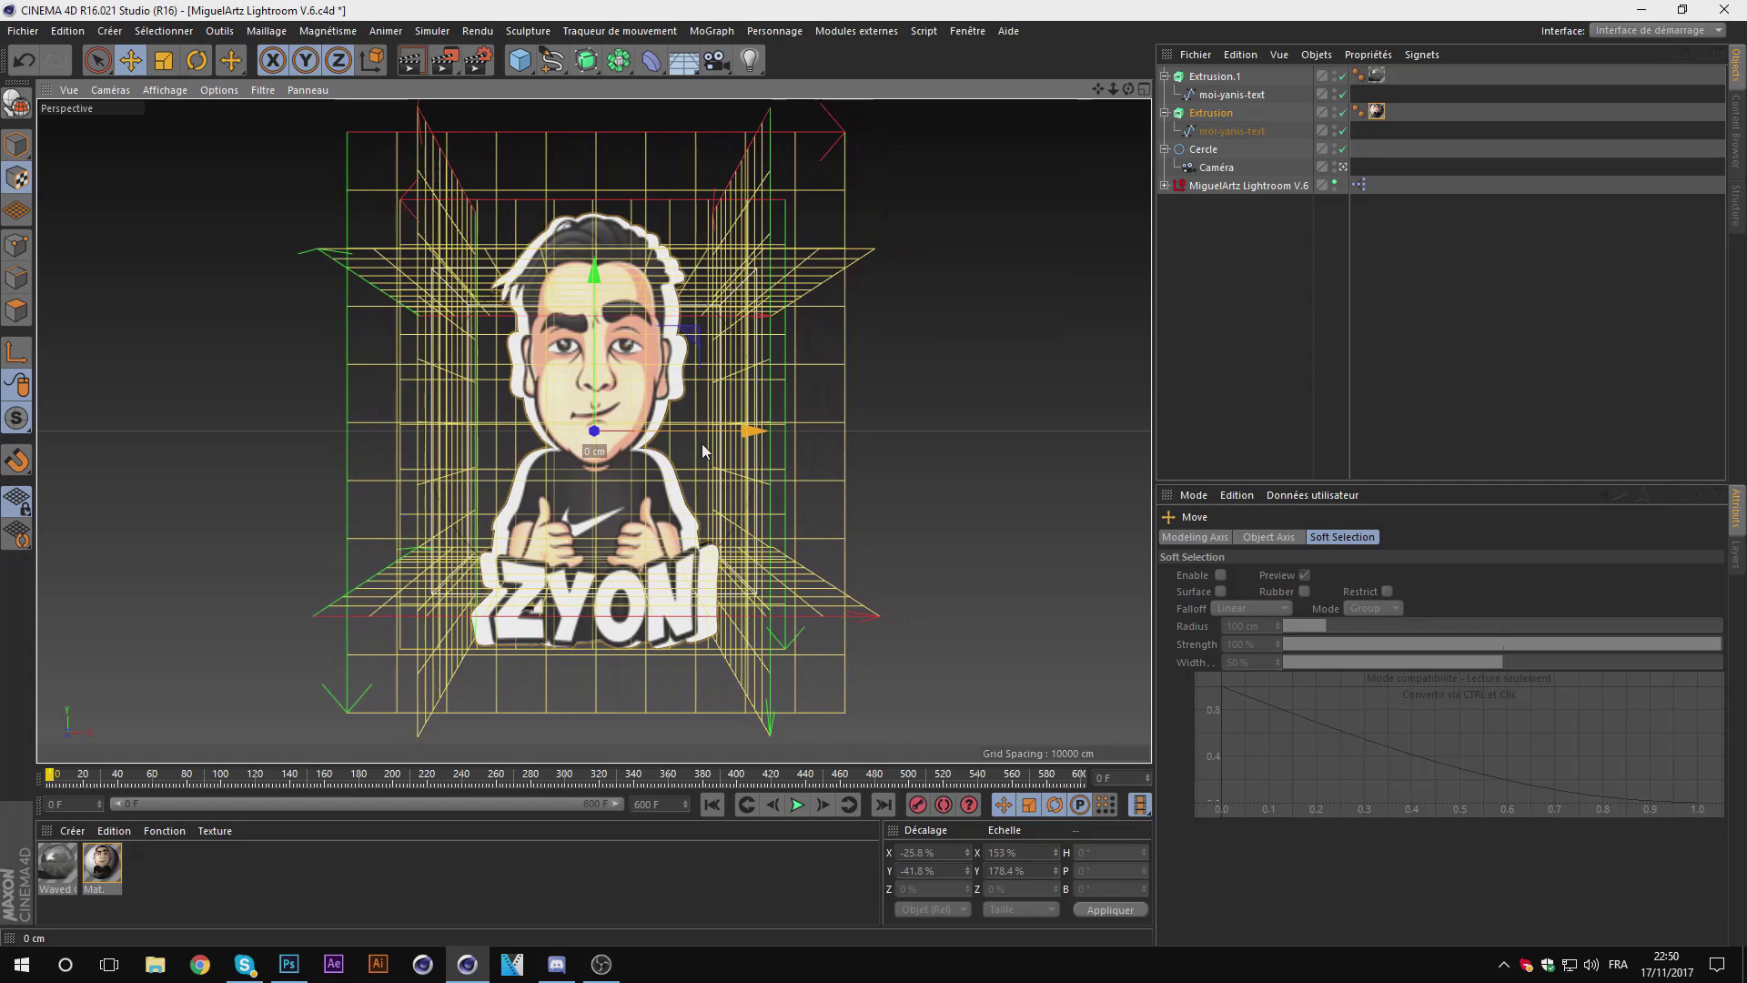
{"action": "left_click_drag", "start_coordinate": [599, 269], "coordinate": [597, 272]}
{"action": "key", "text": "t"}
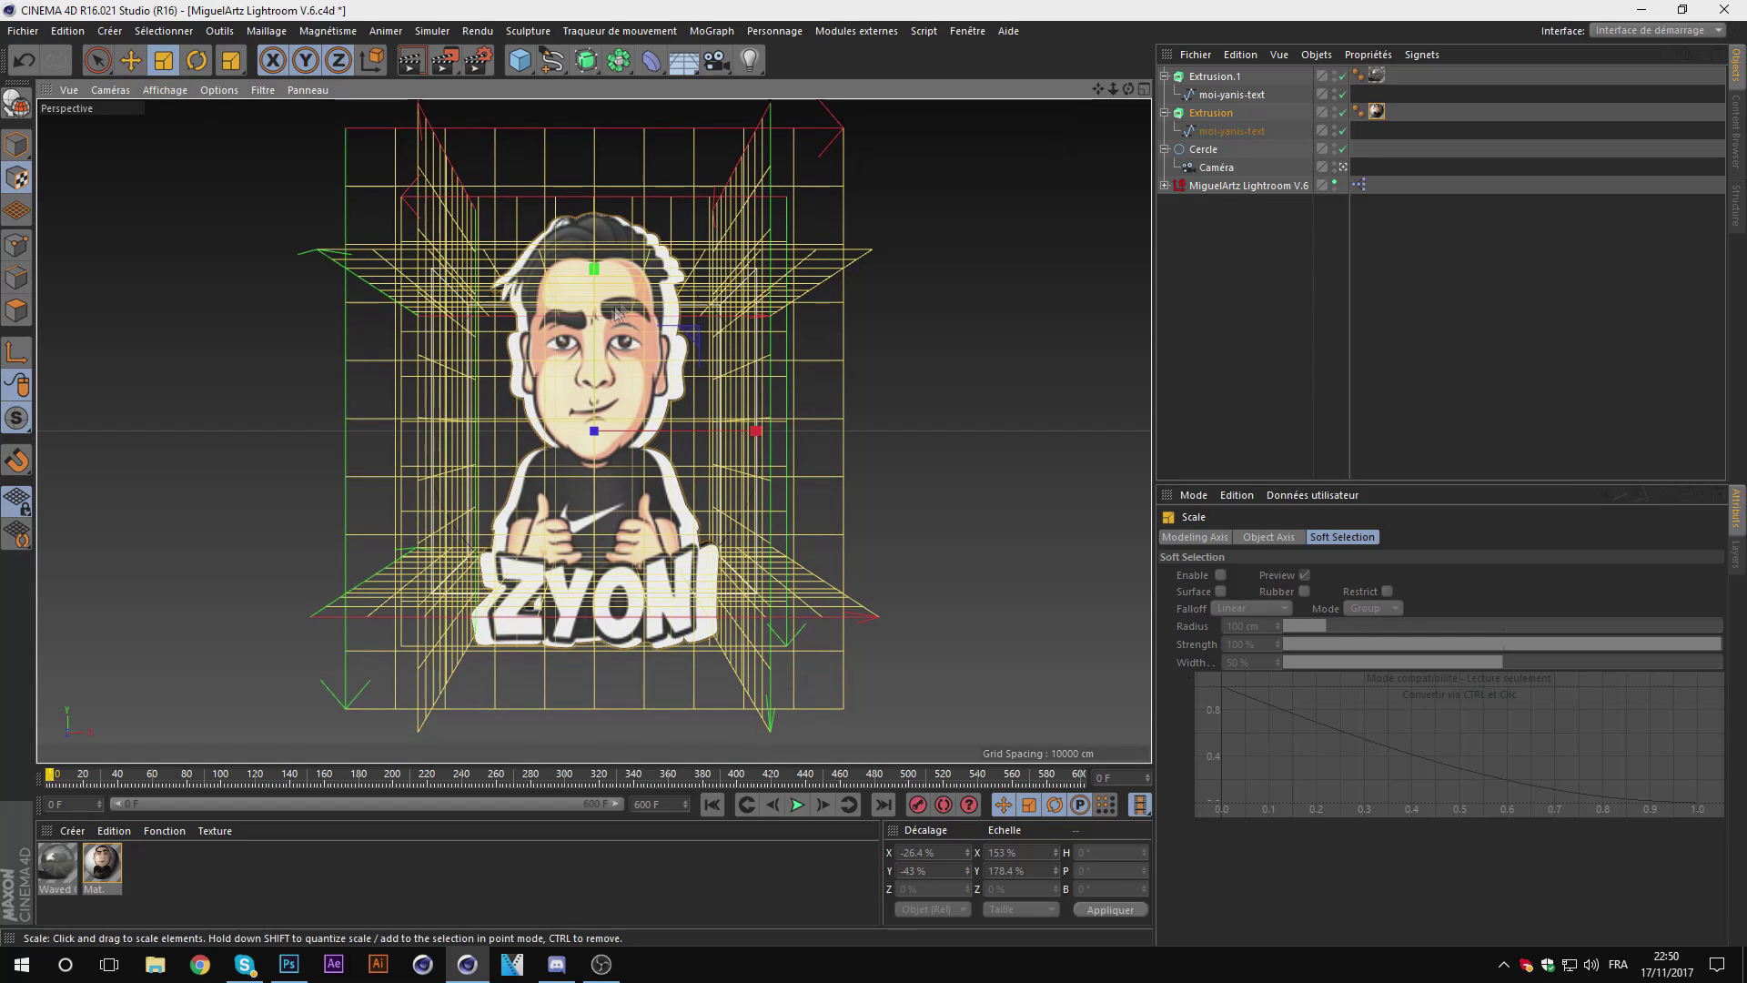
{"action": "left_click_drag", "start_coordinate": [596, 269], "coordinate": [603, 288]}
{"action": "left_click_drag", "start_coordinate": [756, 431], "coordinate": [782, 416]}
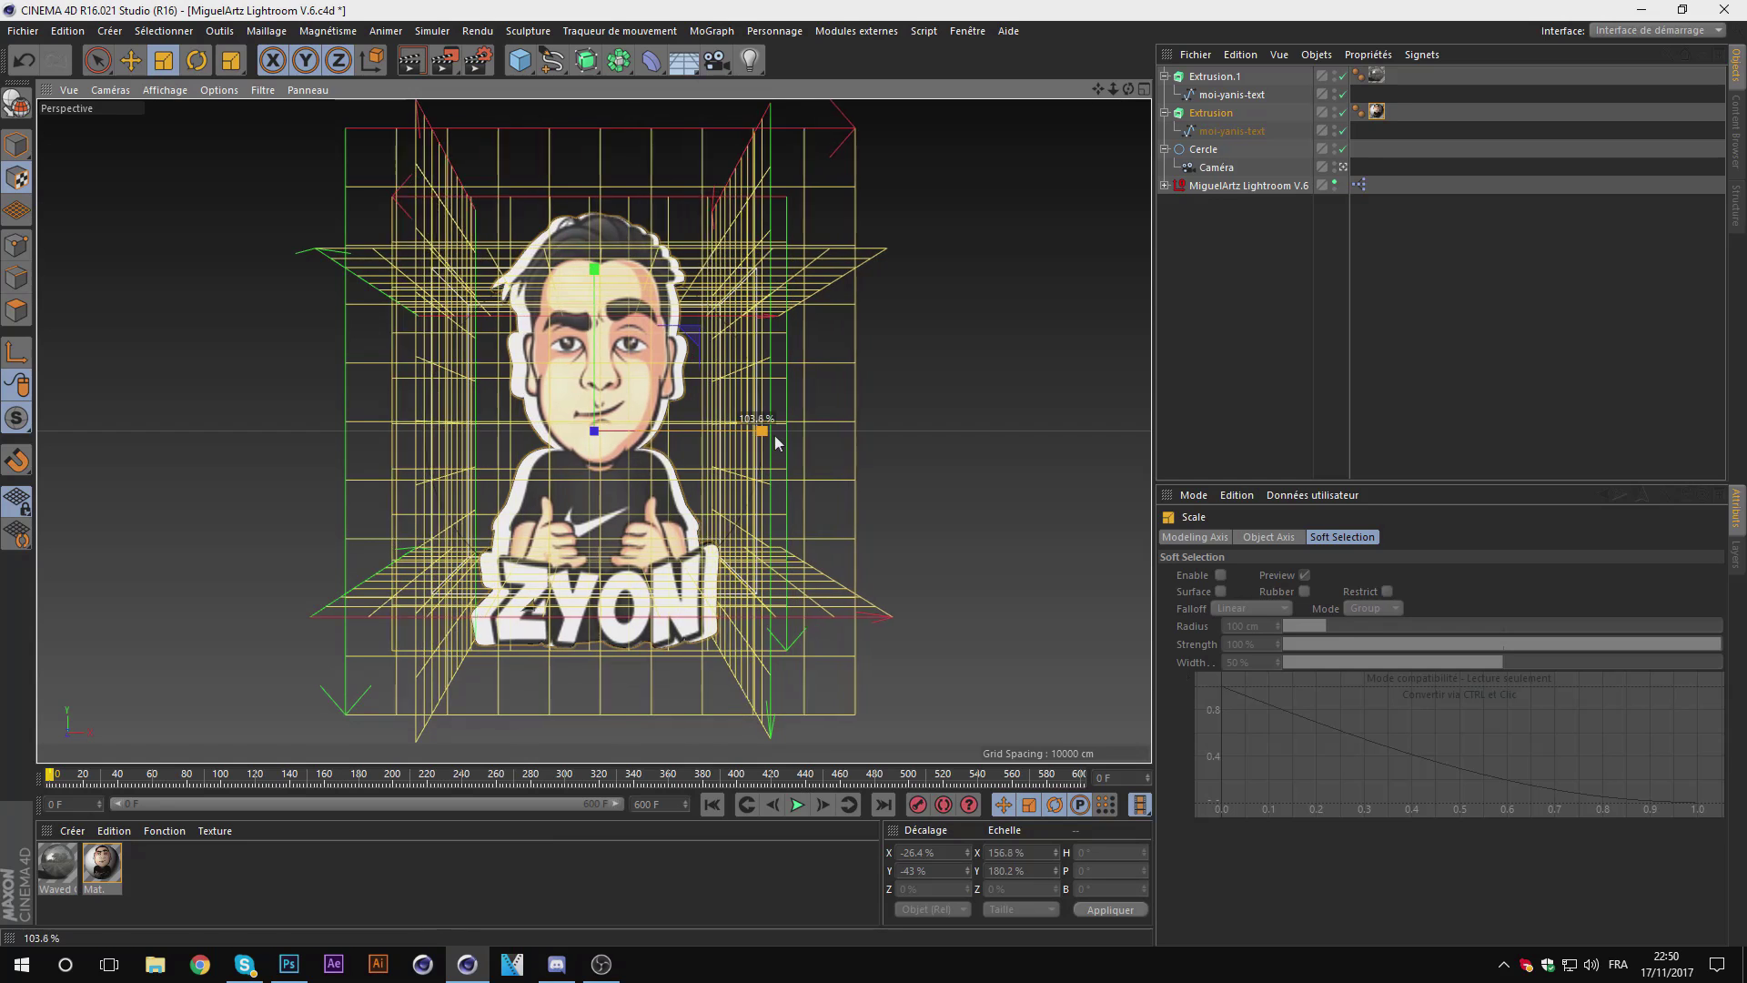
{"action": "key", "text": "e"}
{"action": "left_click_drag", "start_coordinate": [755, 430], "coordinate": [721, 439]}
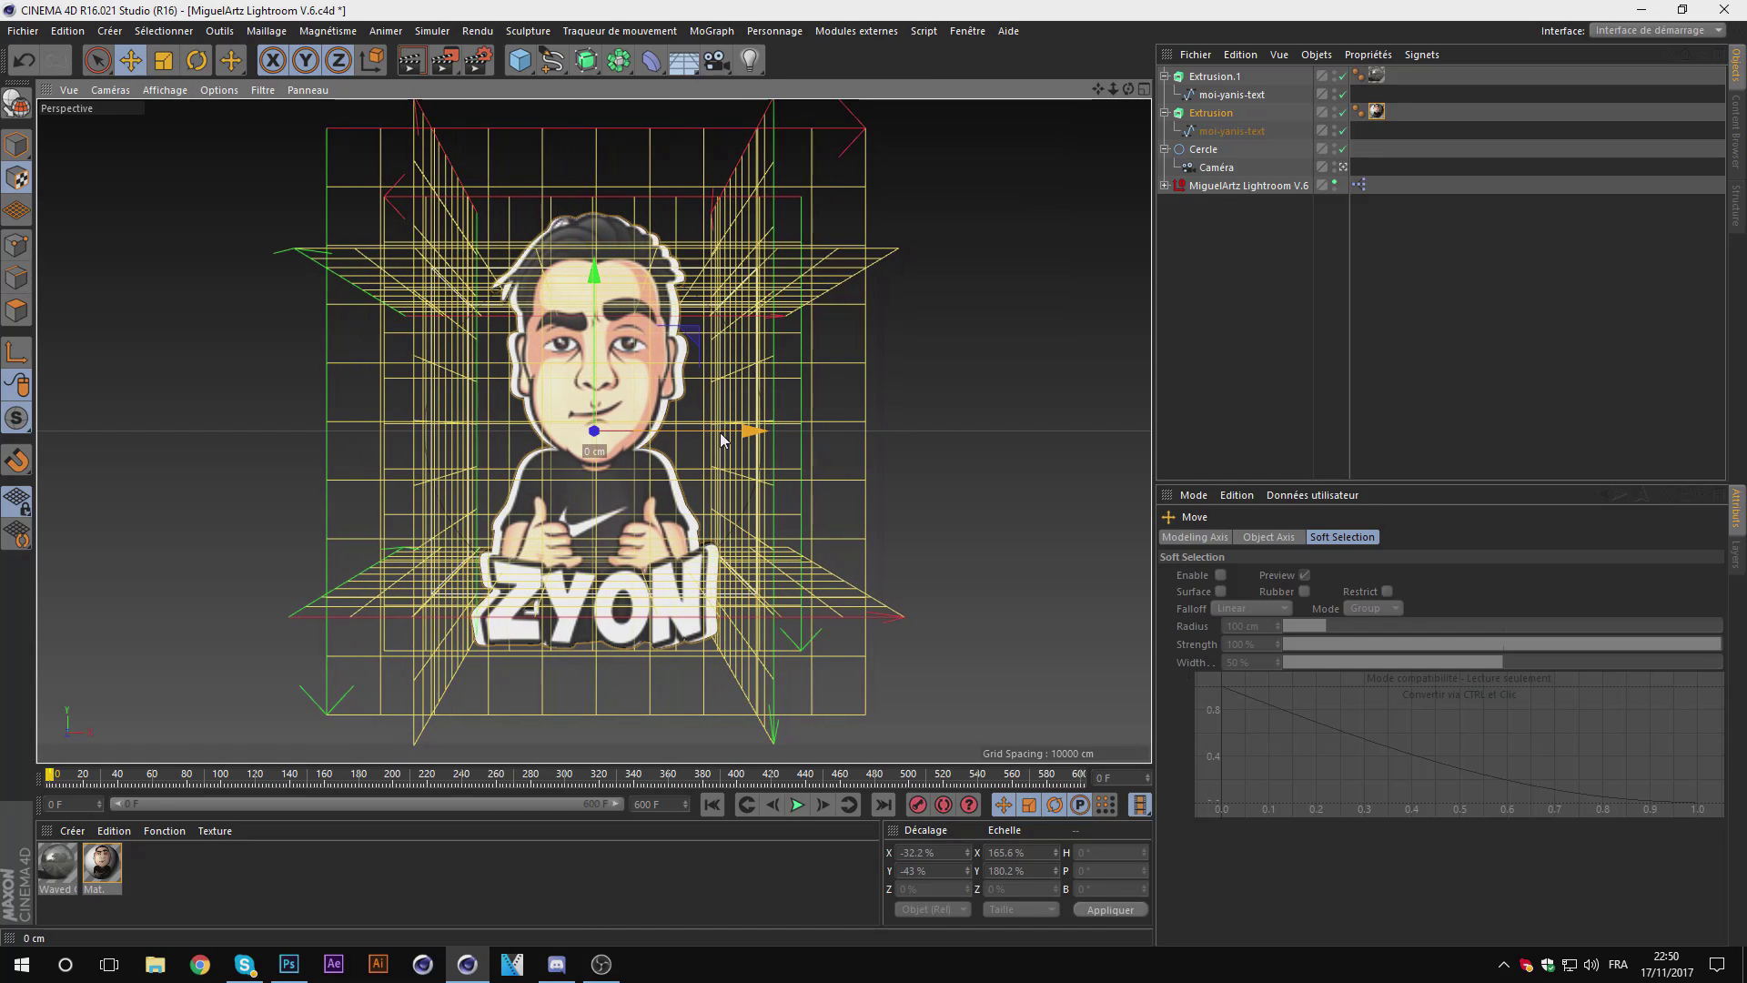
{"action": "key", "text": "t"}
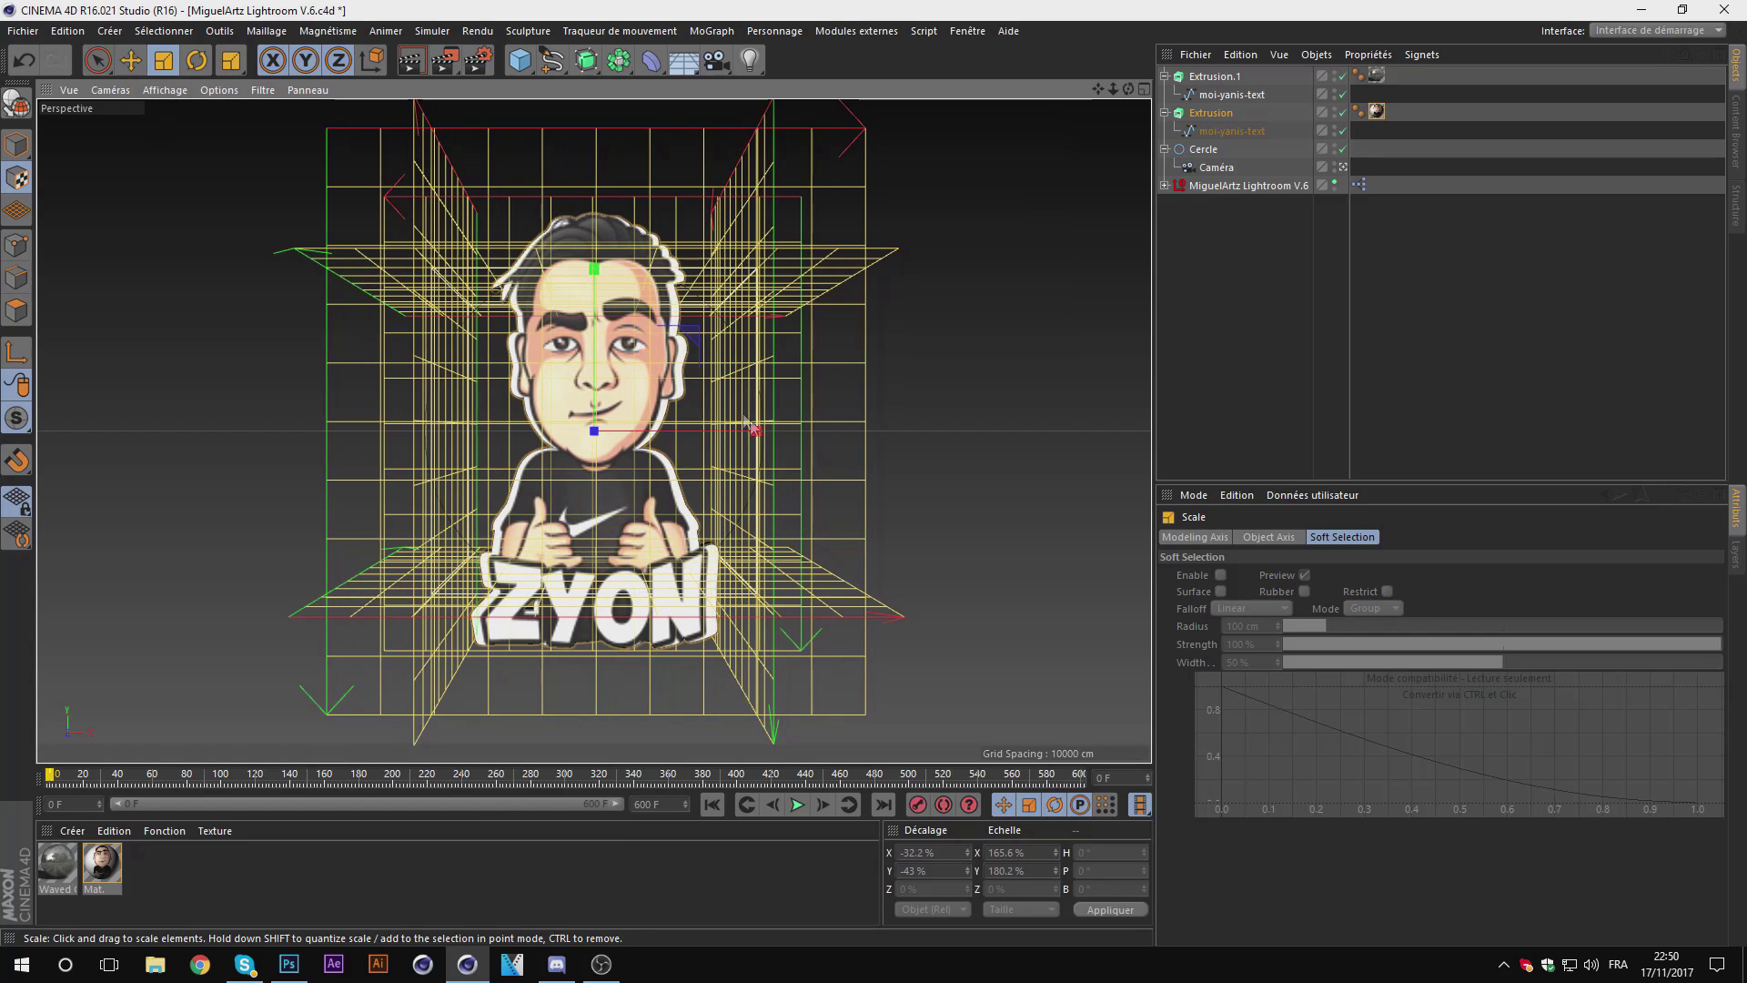
{"action": "mouse_move", "coordinate": [755, 434]}
{"action": "left_mouse_down"}
{"action": "mouse_move", "coordinate": [737, 403]}
{"action": "mouse_move", "coordinate": [724, 443]}
{"action": "mouse_move", "coordinate": [769, 433]}
{"action": "left_mouse_up"}
Step: Nudge the texture left and adjust its width and height slightly
{"action": "left_click", "coordinate": [131, 61]}
{"action": "key", "text": "t"}
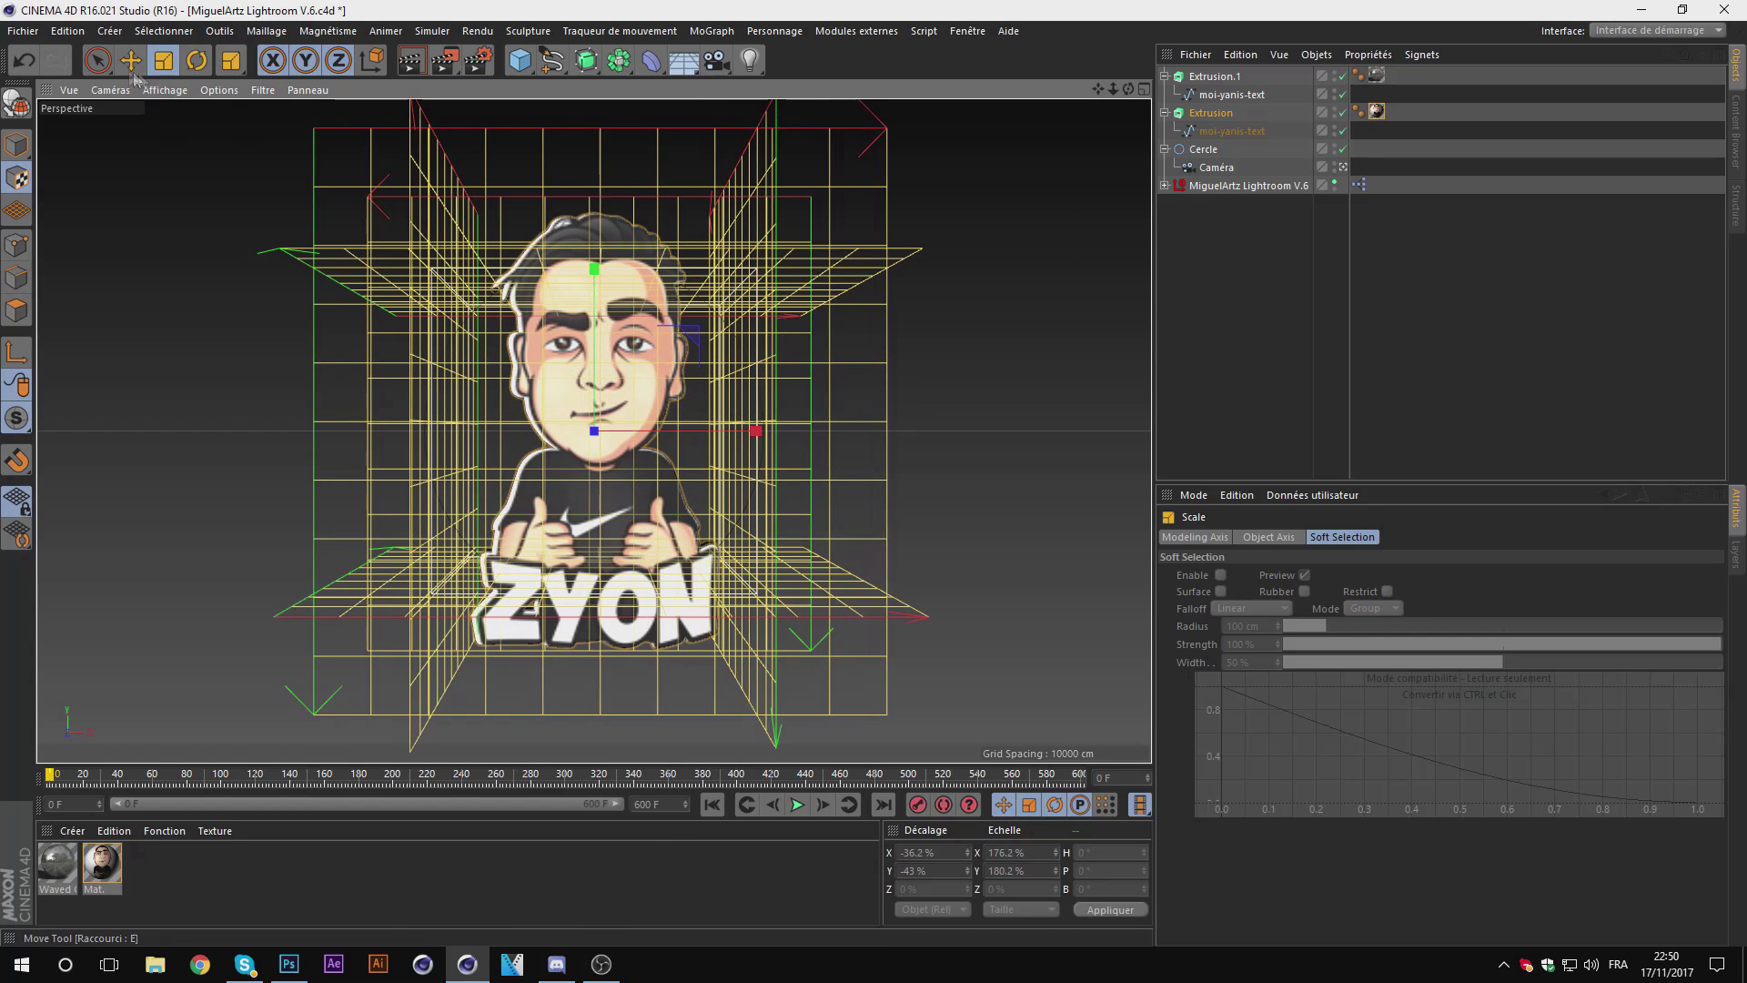
{"action": "left_click", "coordinate": [131, 61]}
{"action": "left_click_drag", "start_coordinate": [748, 431], "coordinate": [743, 431]}
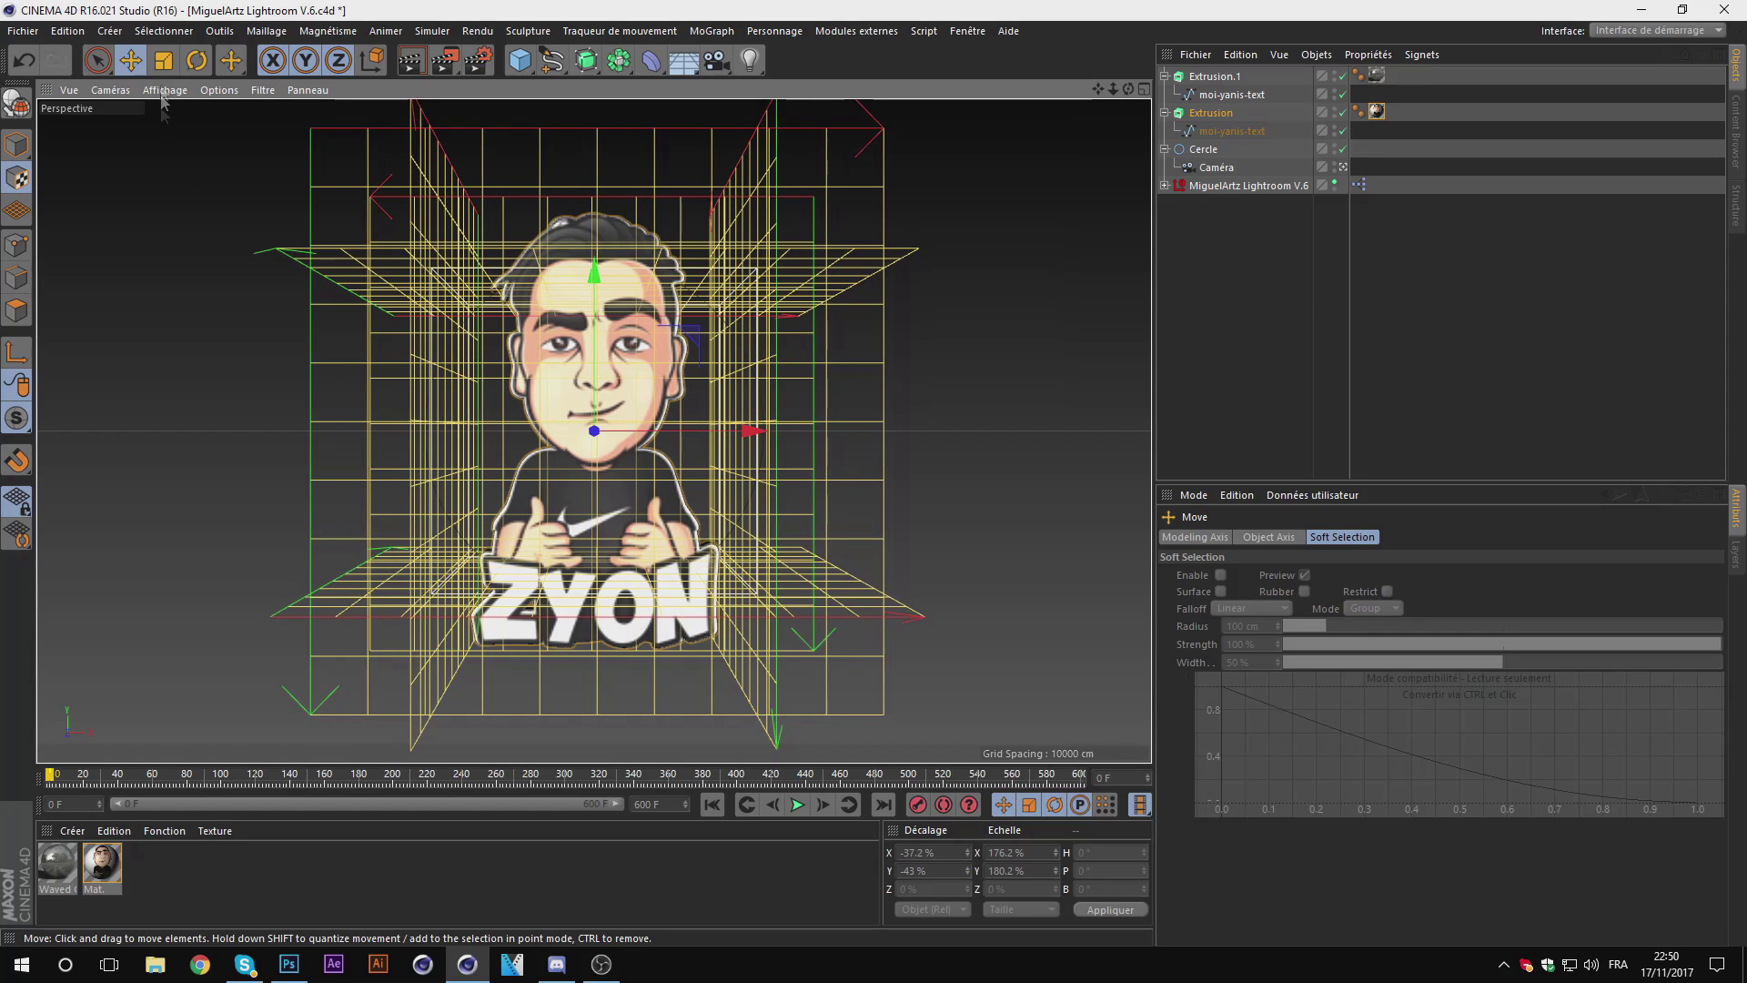
{"action": "left_click", "coordinate": [164, 61]}
{"action": "left_click_drag", "start_coordinate": [755, 434], "coordinate": [759, 433]}
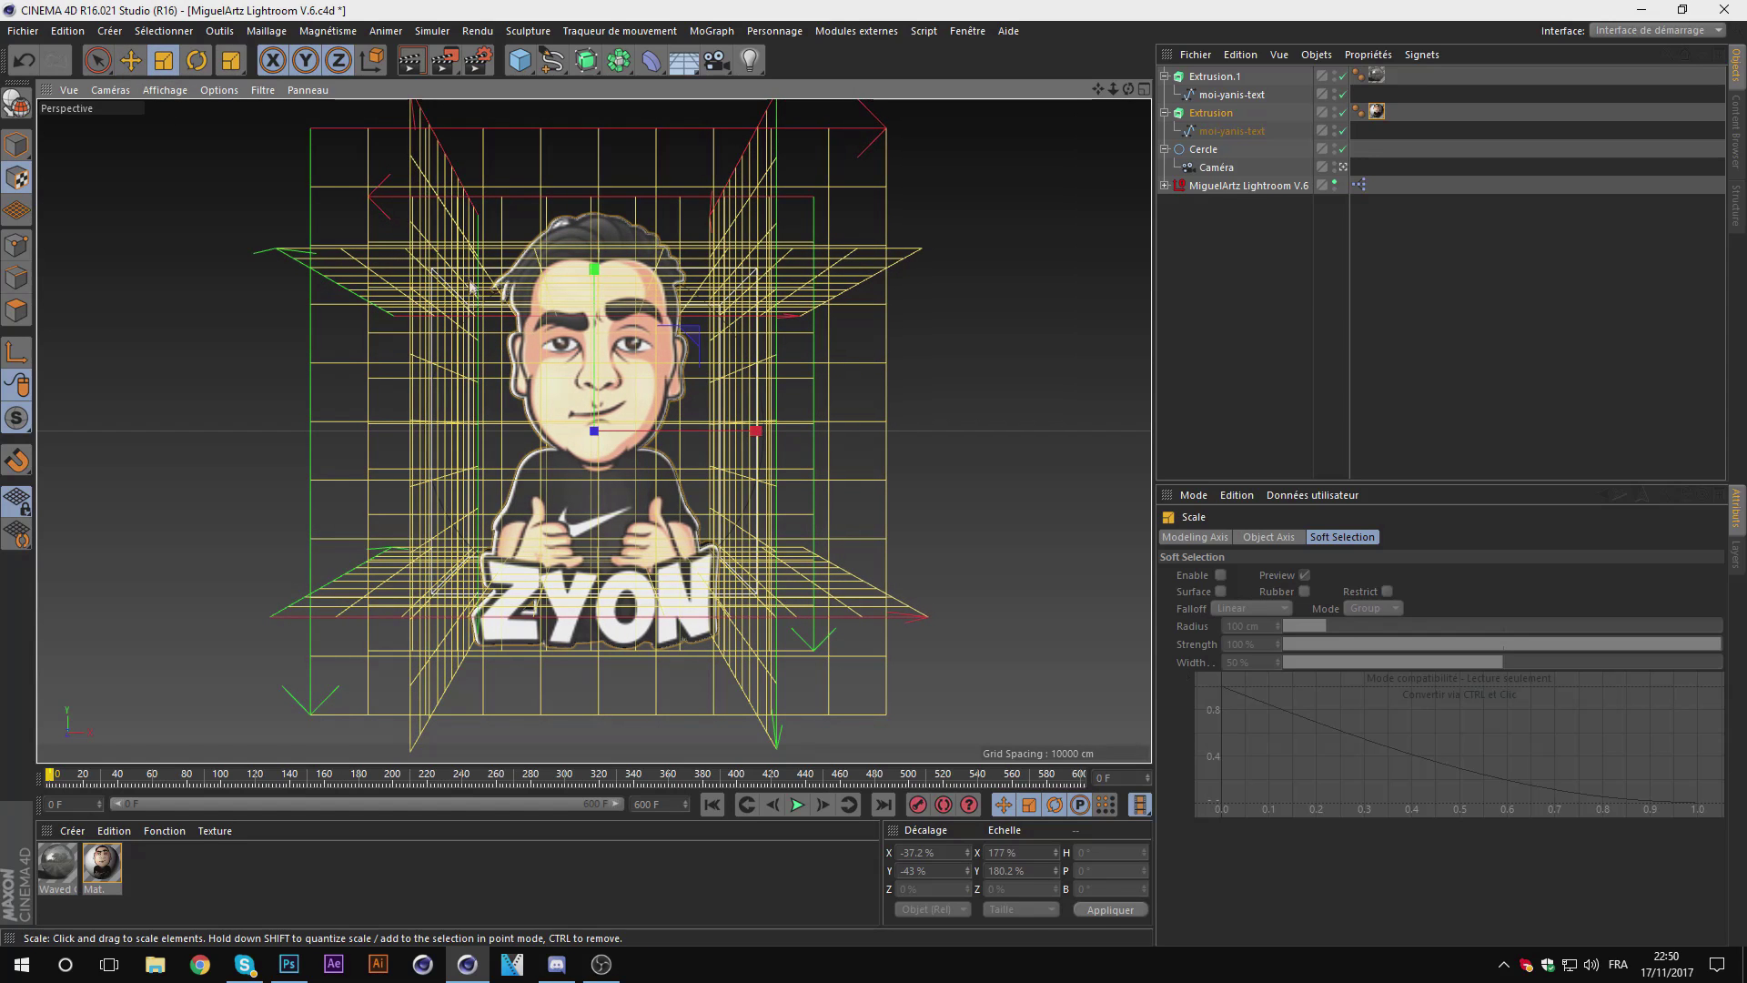
{"action": "left_click_drag", "start_coordinate": [600, 264], "coordinate": [601, 268]}
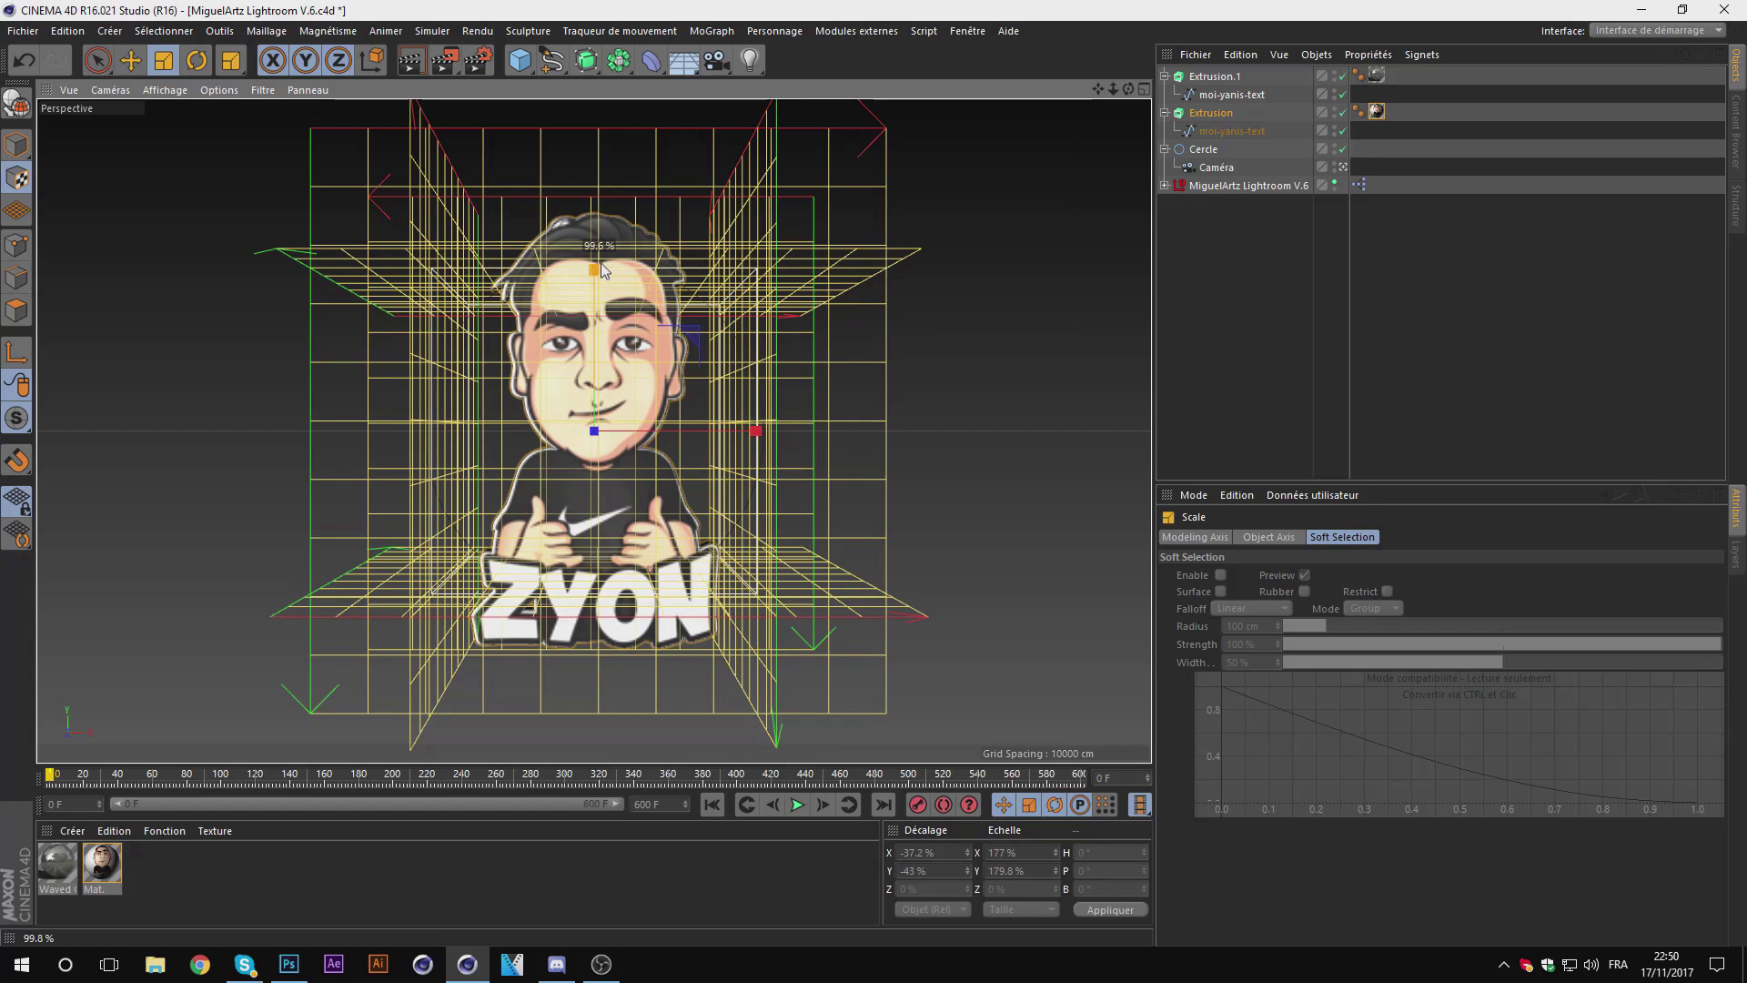
{"action": "left_click", "coordinate": [130, 61]}
{"action": "left_click_drag", "start_coordinate": [755, 429], "coordinate": [748, 429]}
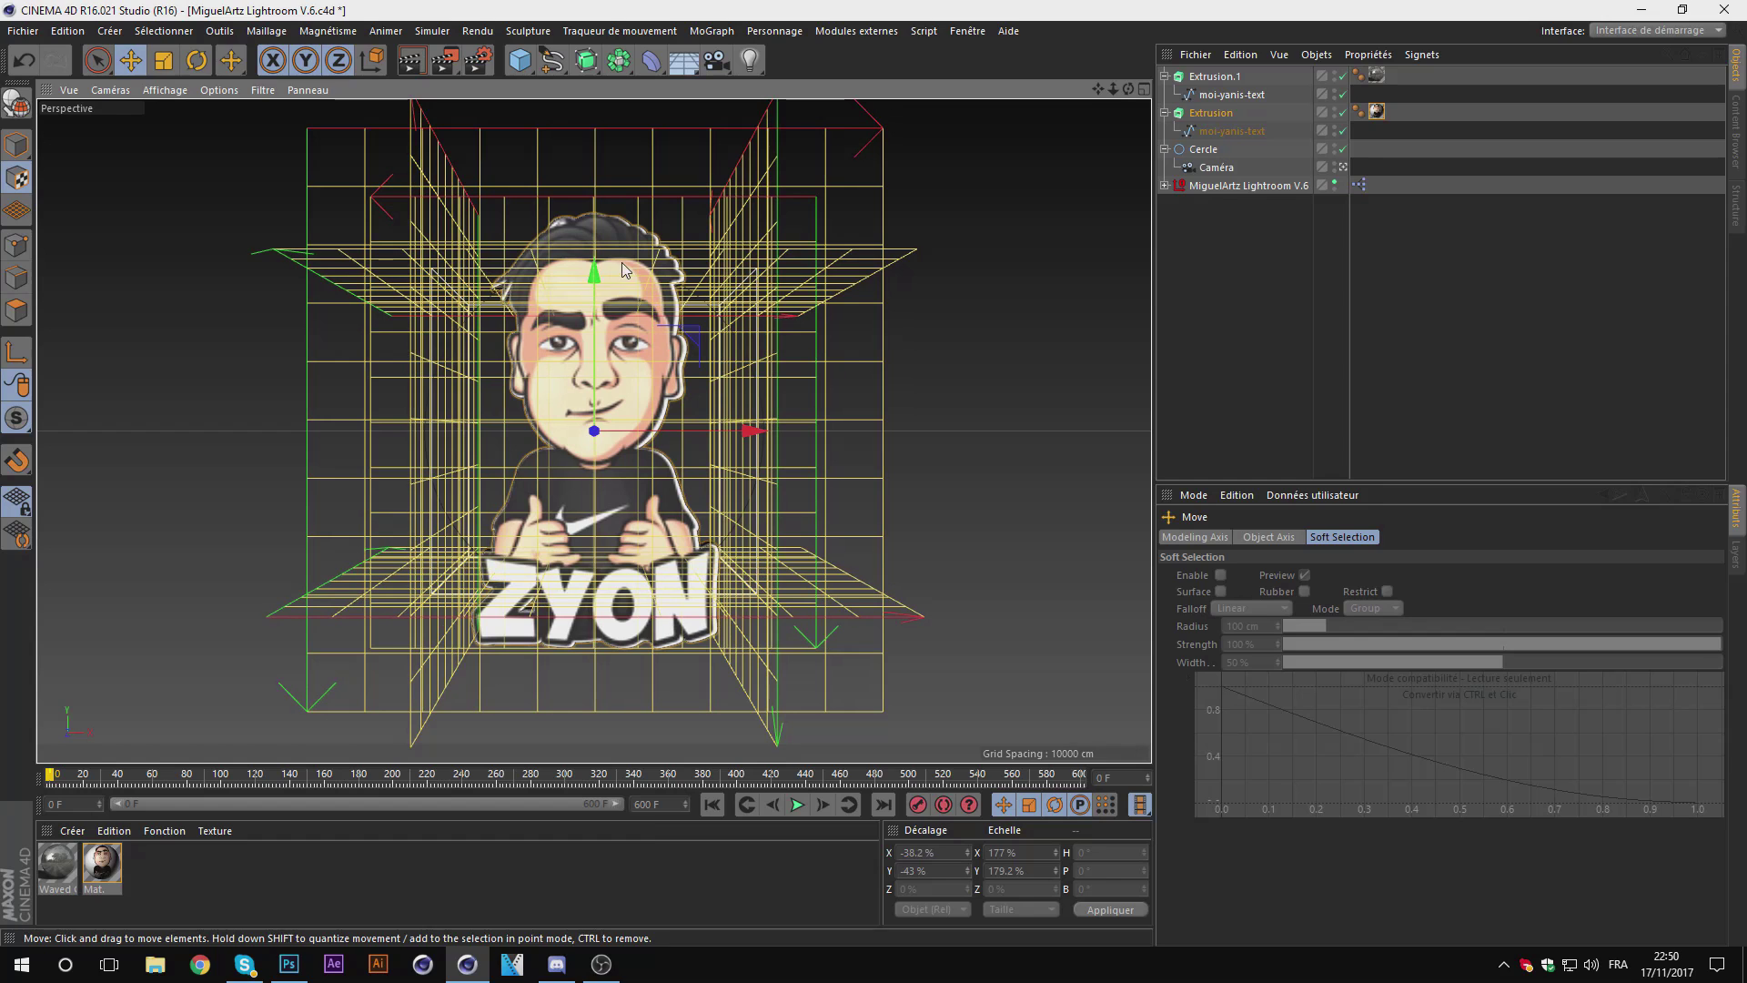
Step: Finish the texture at about 178.6% × 179.6%, return to Model mode and deselect
{"action": "left_click", "coordinate": [163, 60]}
{"action": "left_click_drag", "start_coordinate": [594, 271], "coordinate": [594, 266]}
{"action": "left_click_drag", "start_coordinate": [754, 430], "coordinate": [760, 434]}
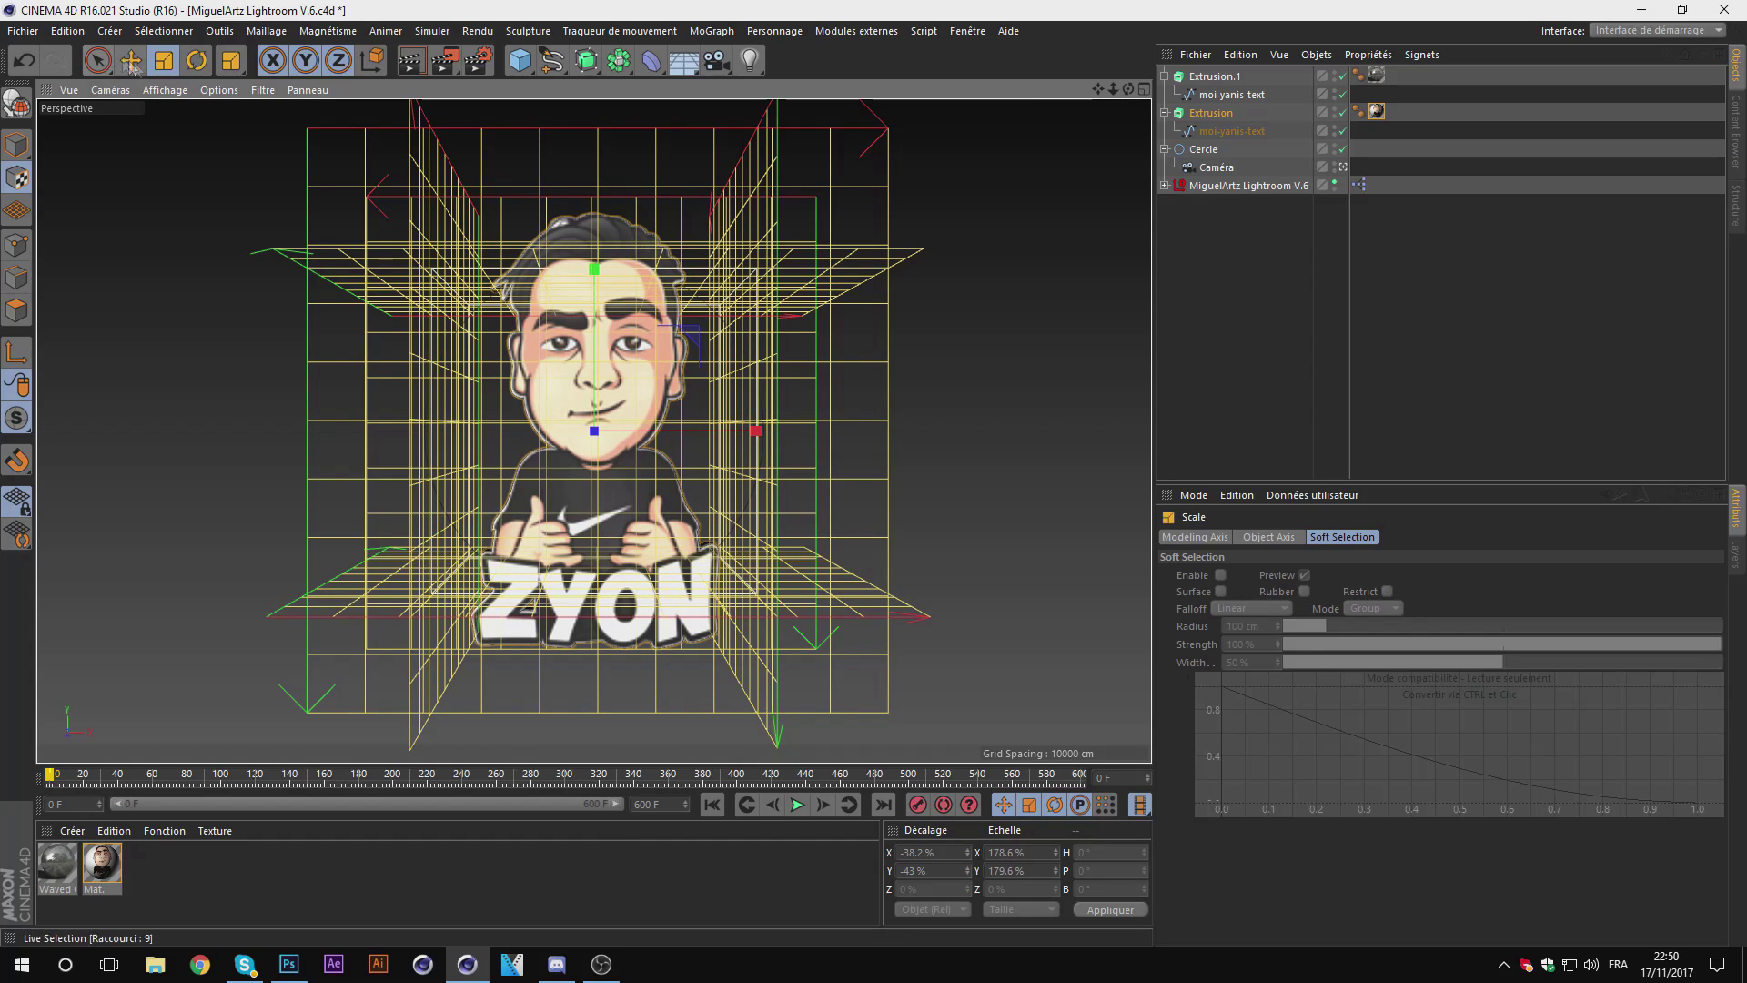
{"action": "left_click", "coordinate": [131, 61]}
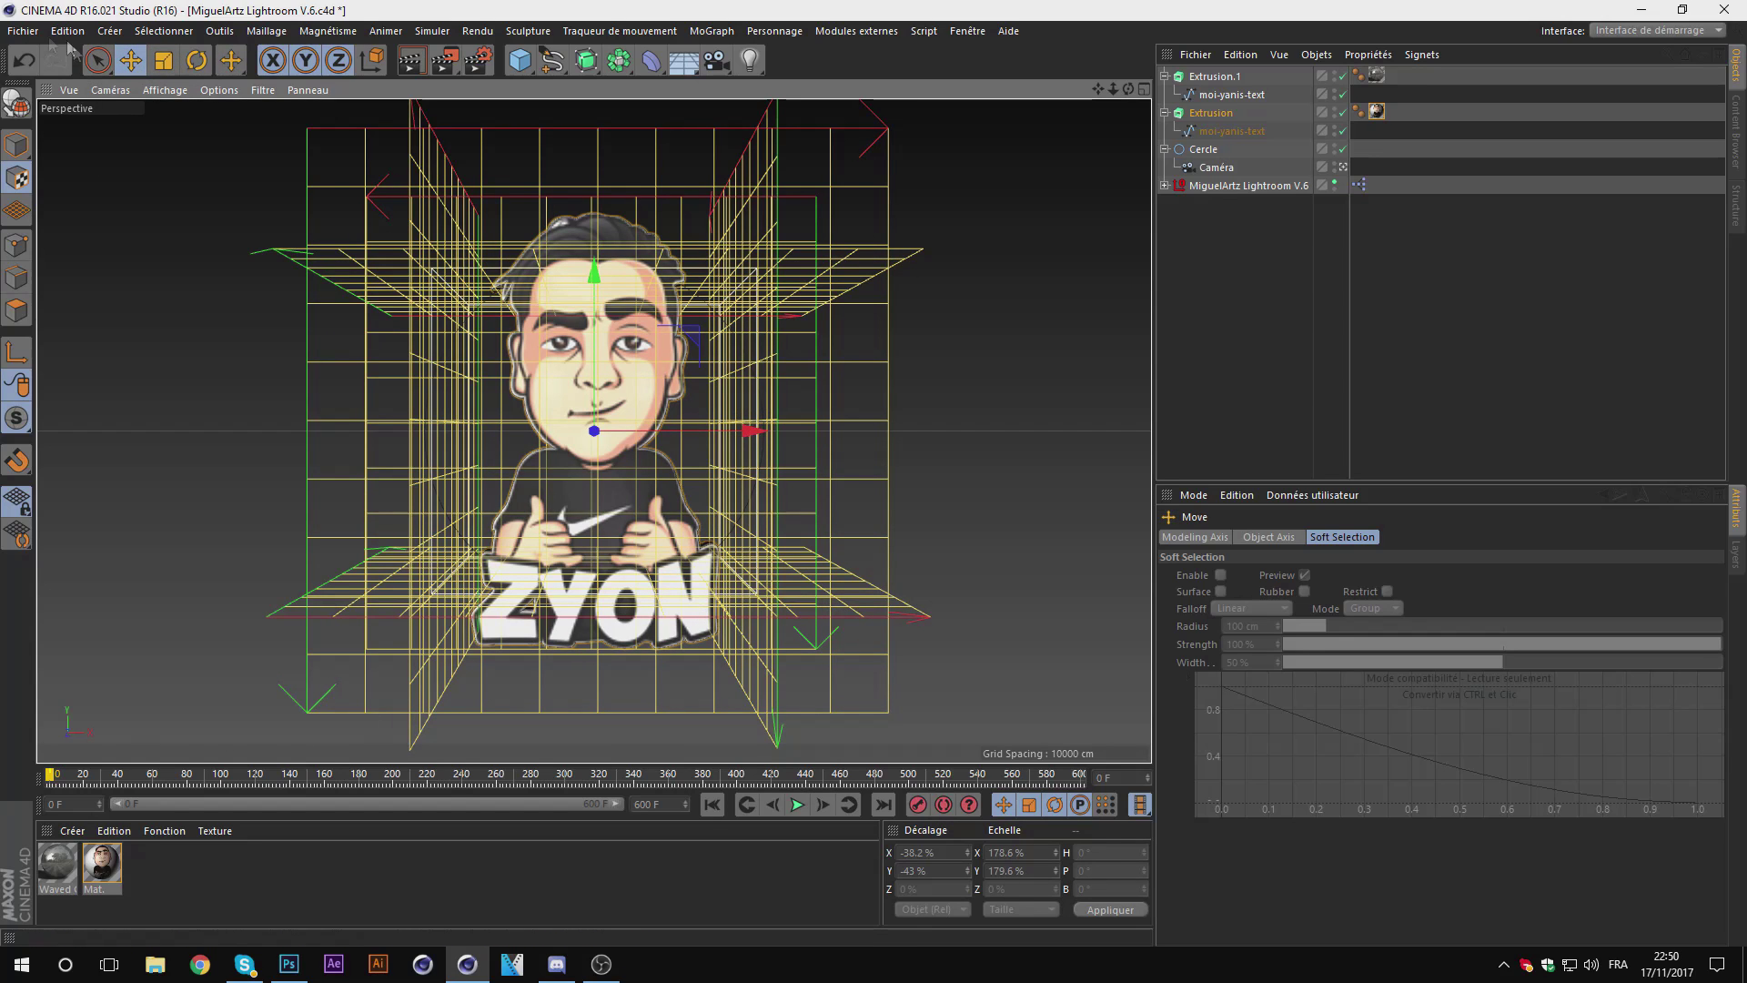
{"action": "left_click", "coordinate": [16, 145]}
{"action": "left_click", "coordinate": [1365, 319]}
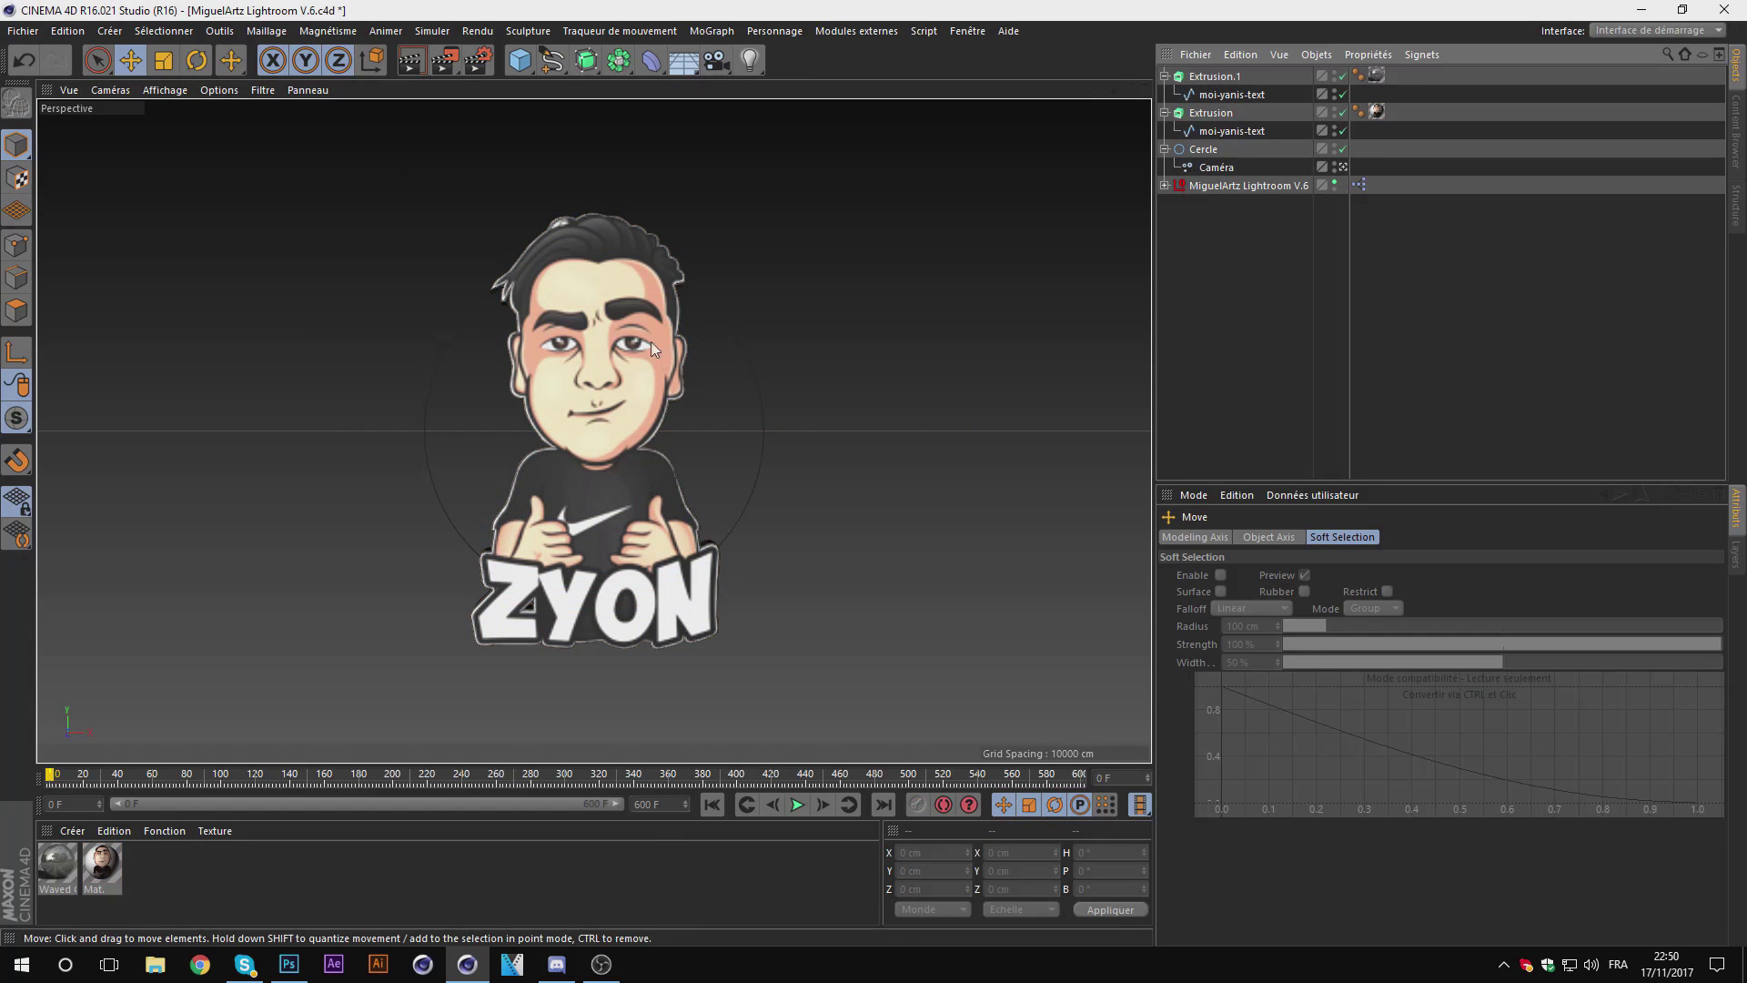
Step: Save moi-yanis-text as a PNG copy, then quit Photoshop without saving the original
{"action": "left_click", "coordinate": [290, 966]}
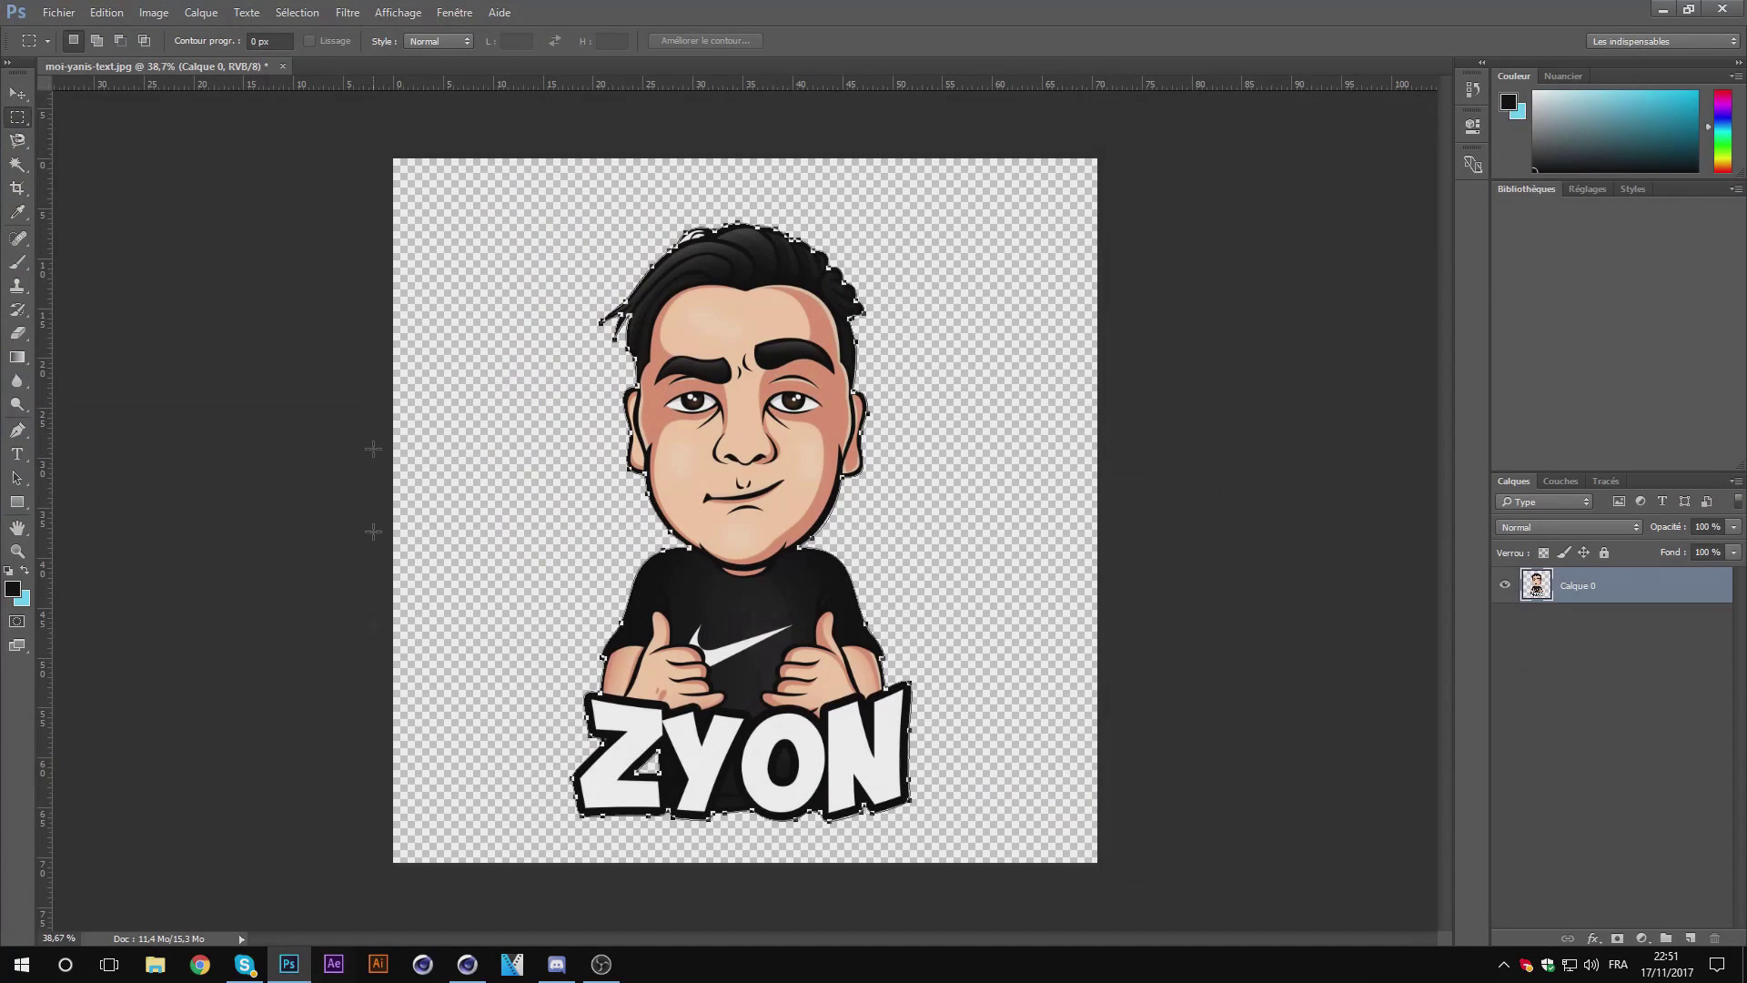
{"action": "left_click", "coordinate": [60, 13]}
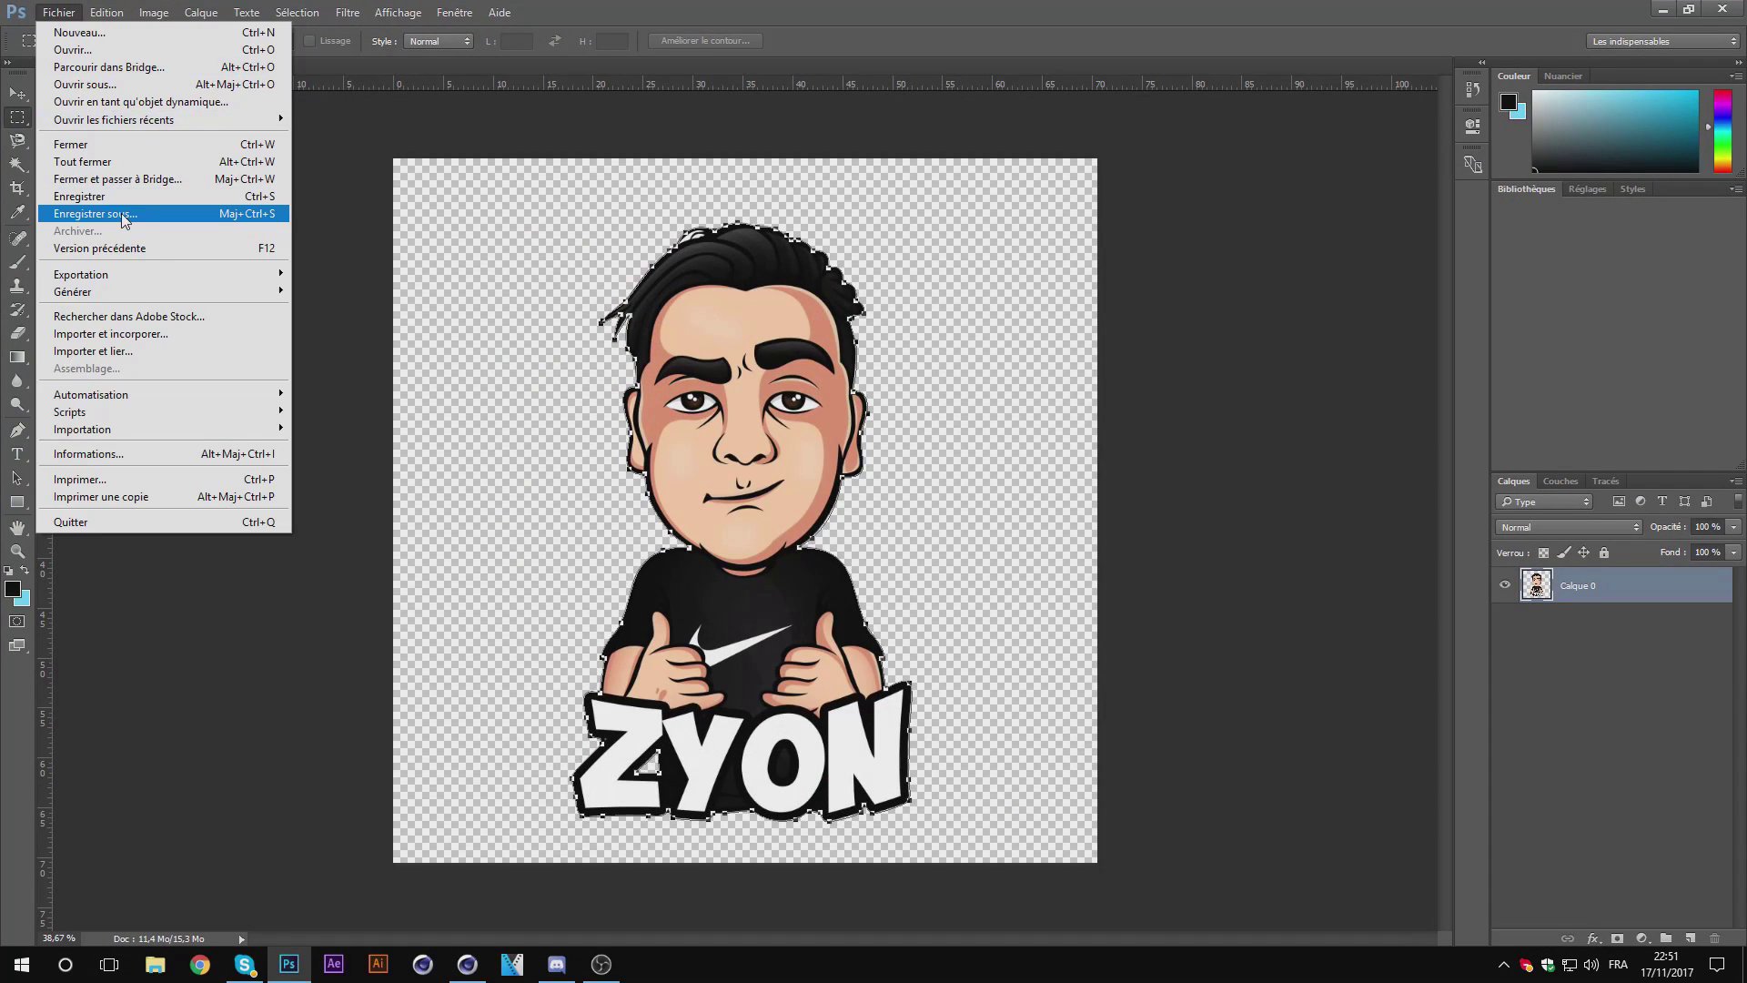
{"action": "left_click", "coordinate": [116, 217]}
{"action": "left_click", "coordinate": [637, 752]}
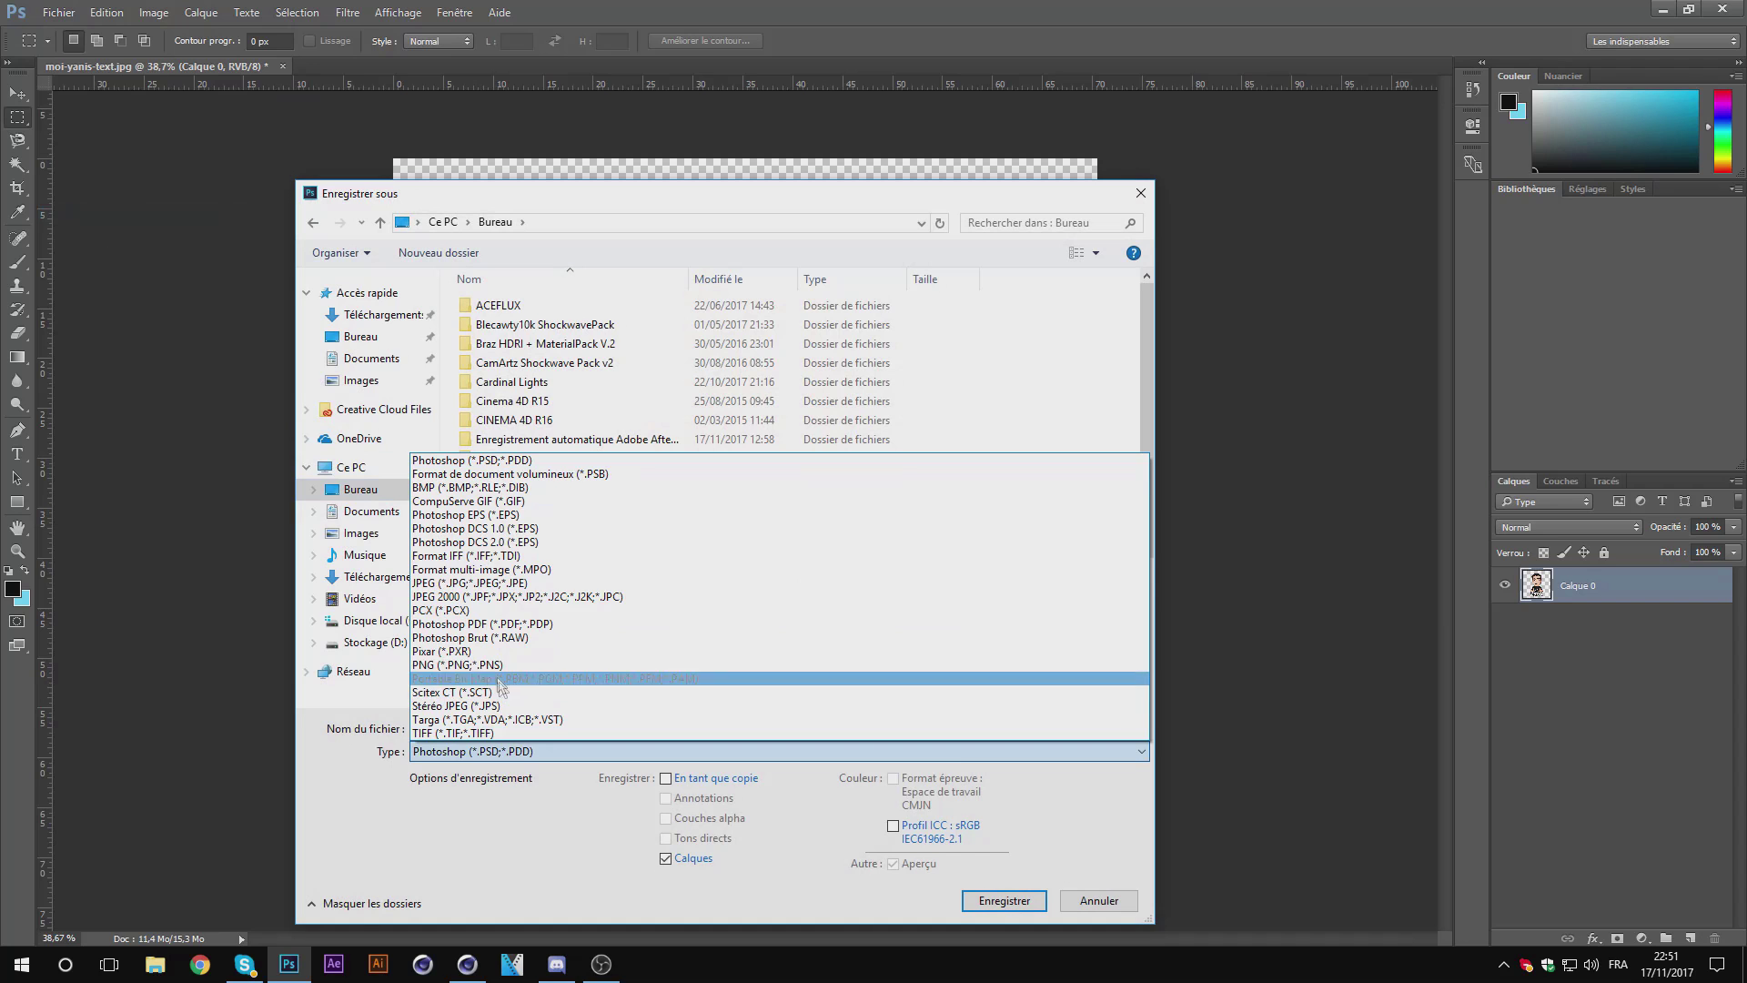
{"action": "left_click", "coordinate": [510, 675]}
{"action": "left_click", "coordinate": [1005, 901]}
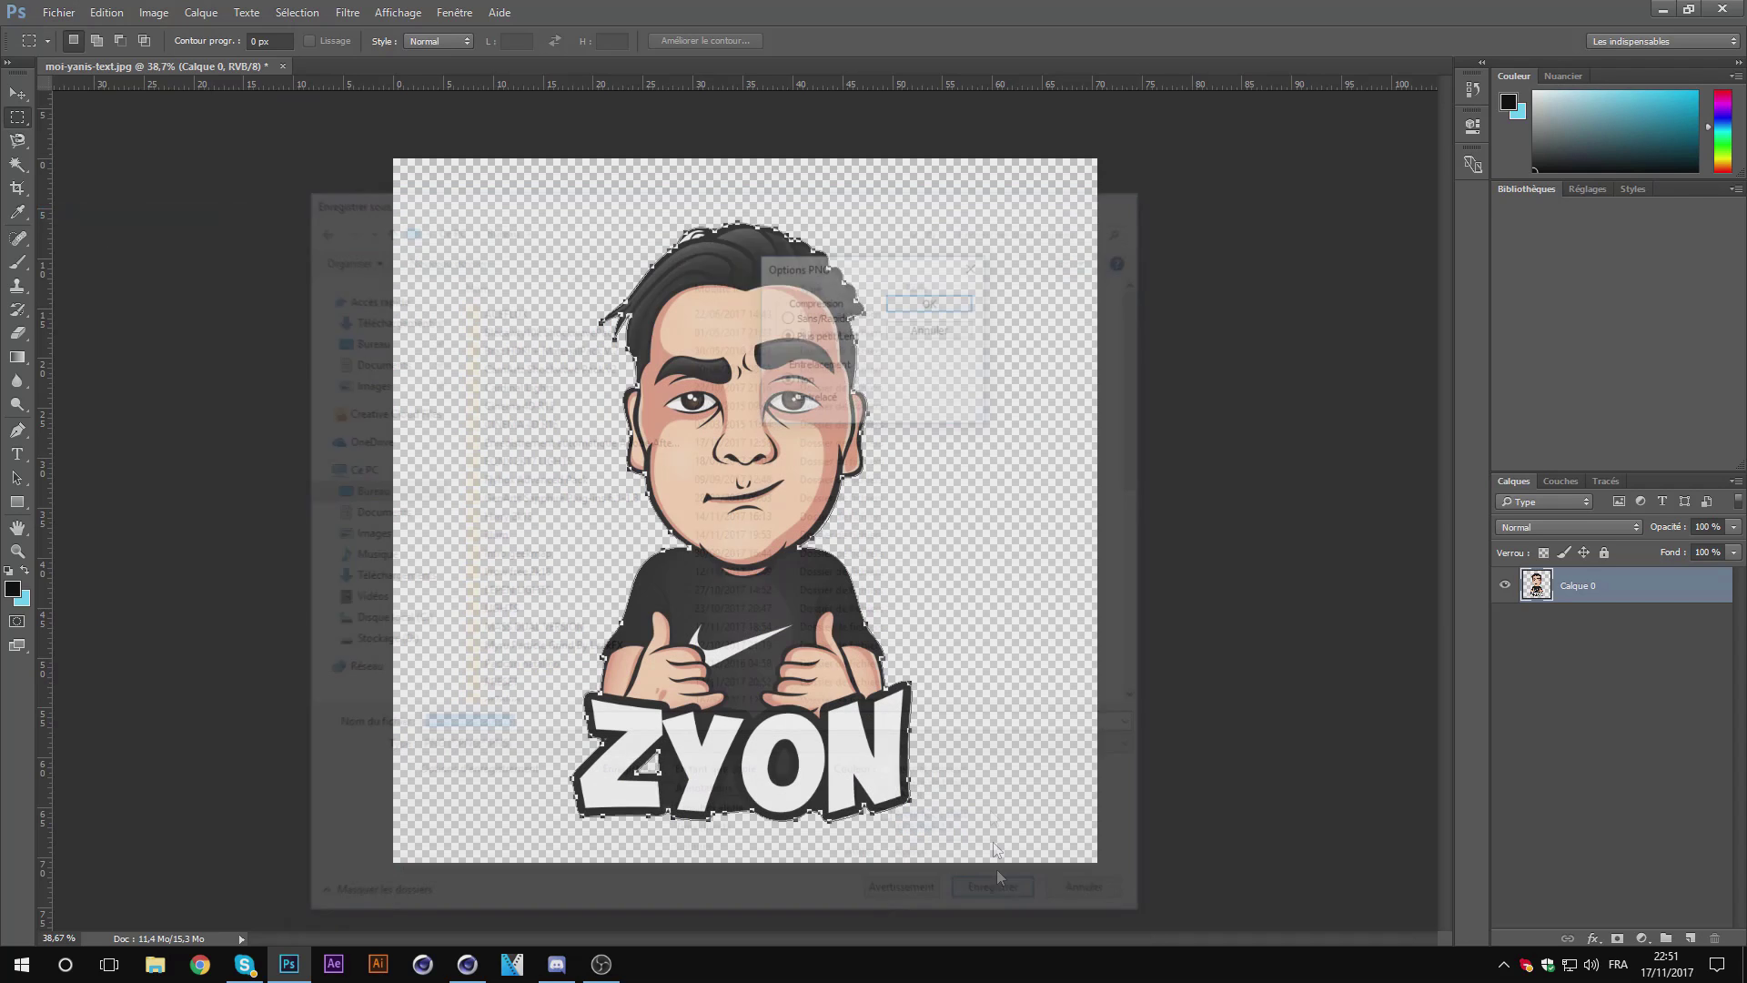
{"action": "left_click", "coordinate": [930, 304]}
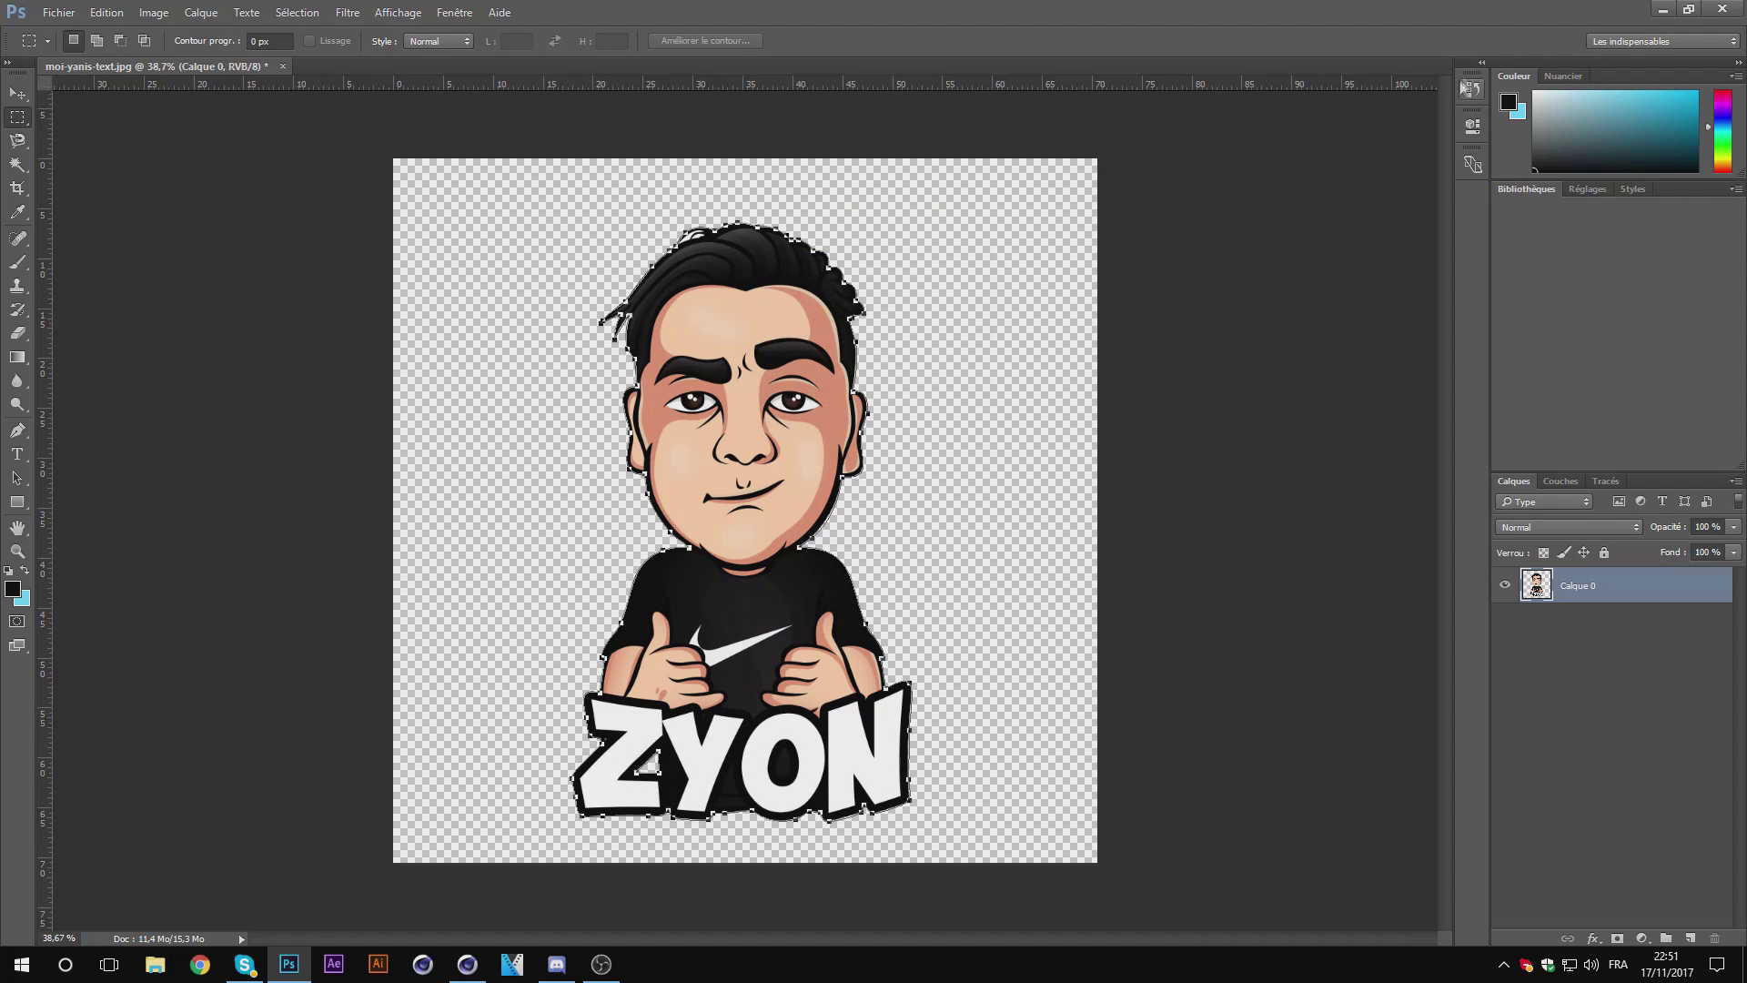
{"action": "left_click", "coordinate": [1724, 9]}
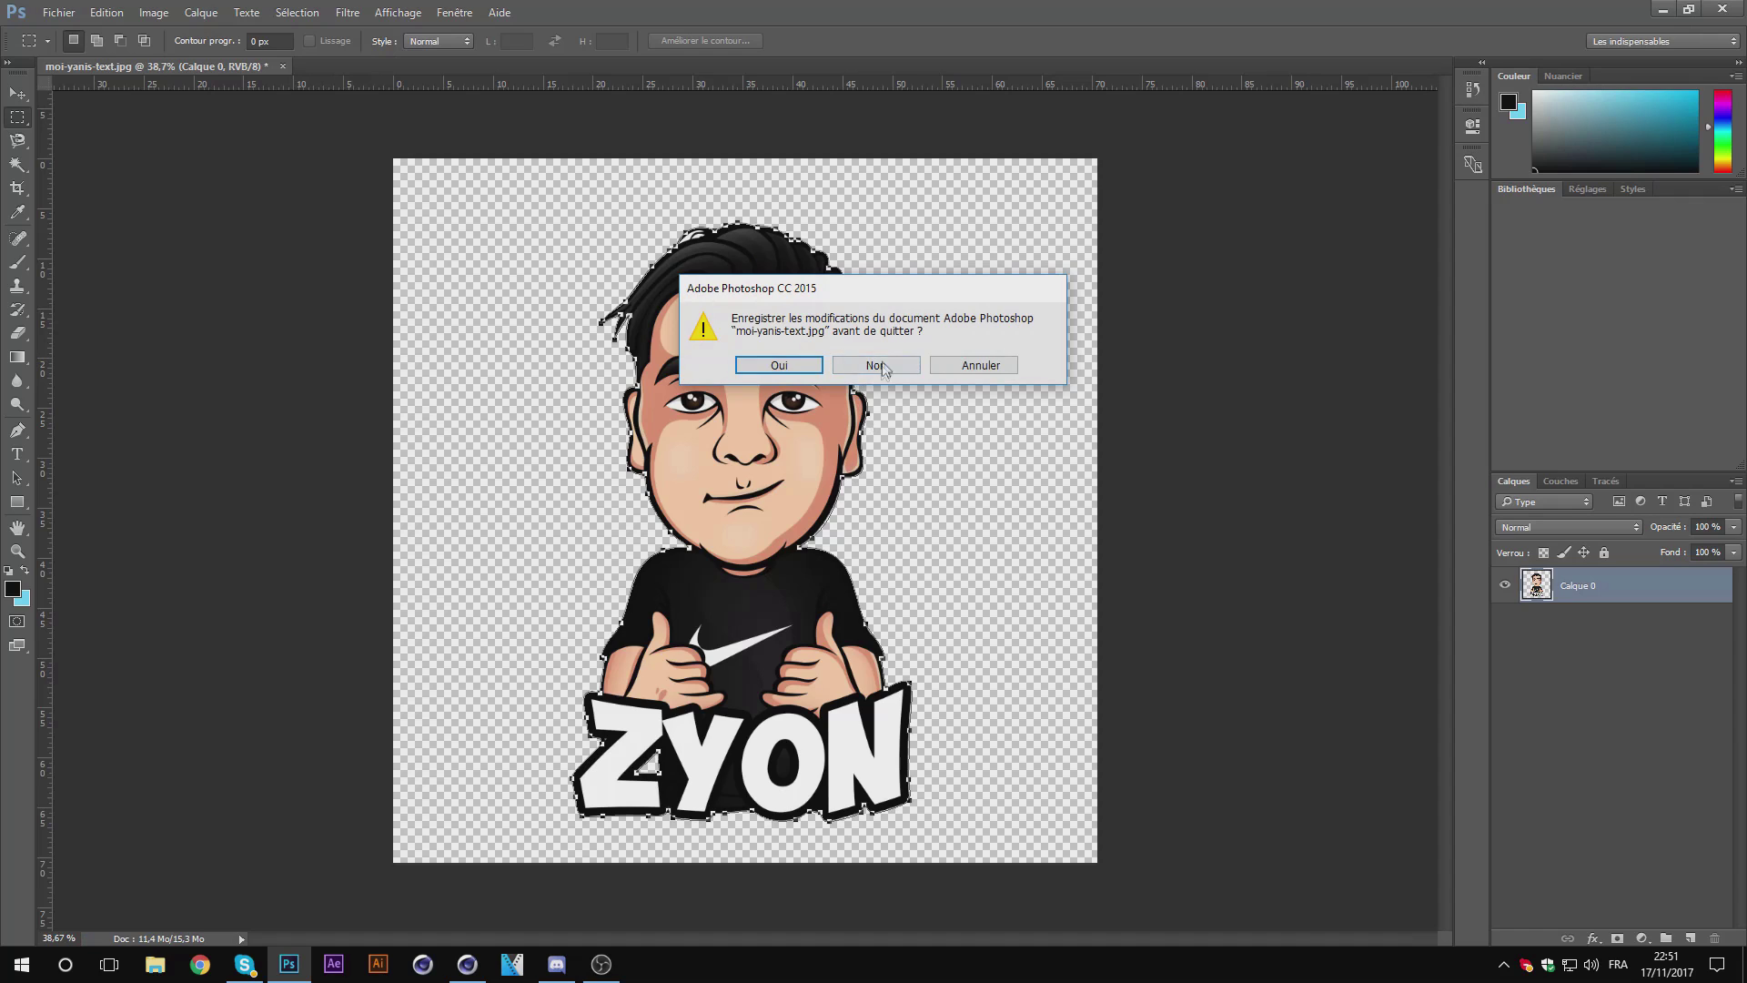
{"action": "left_click", "coordinate": [880, 370]}
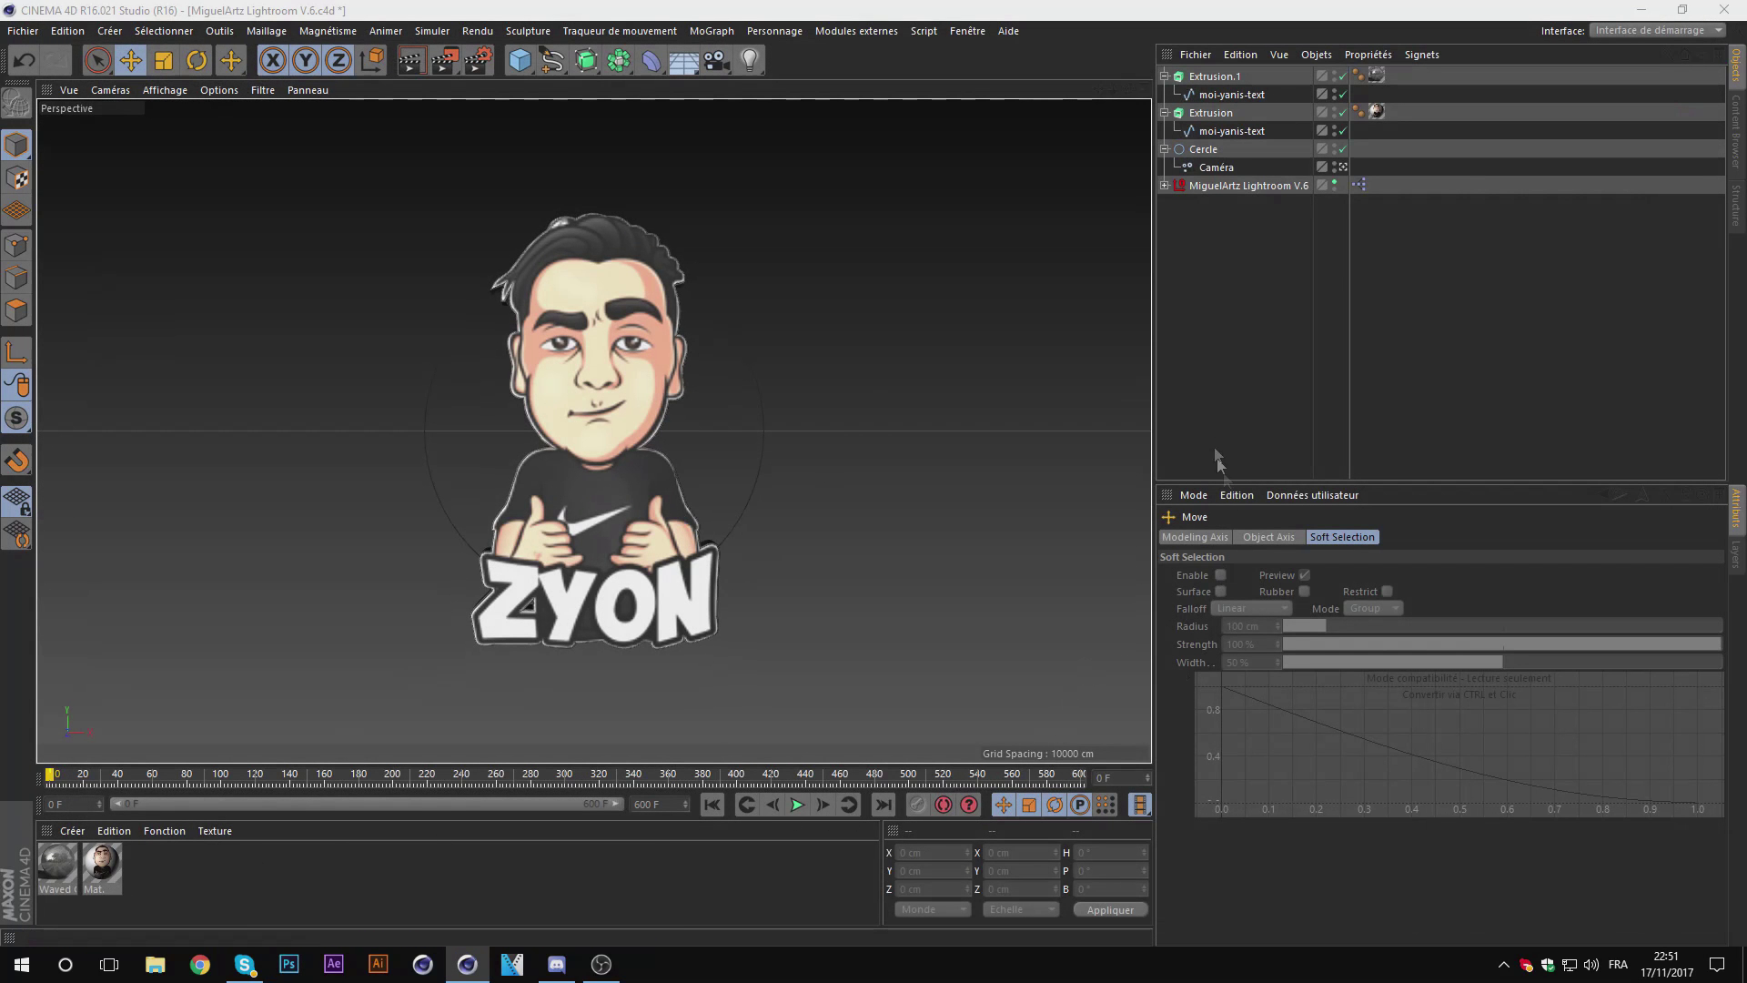
Step: In material Mat., disable reflection and enable the Alpha channel
{"action": "double_click", "coordinate": [107, 870]}
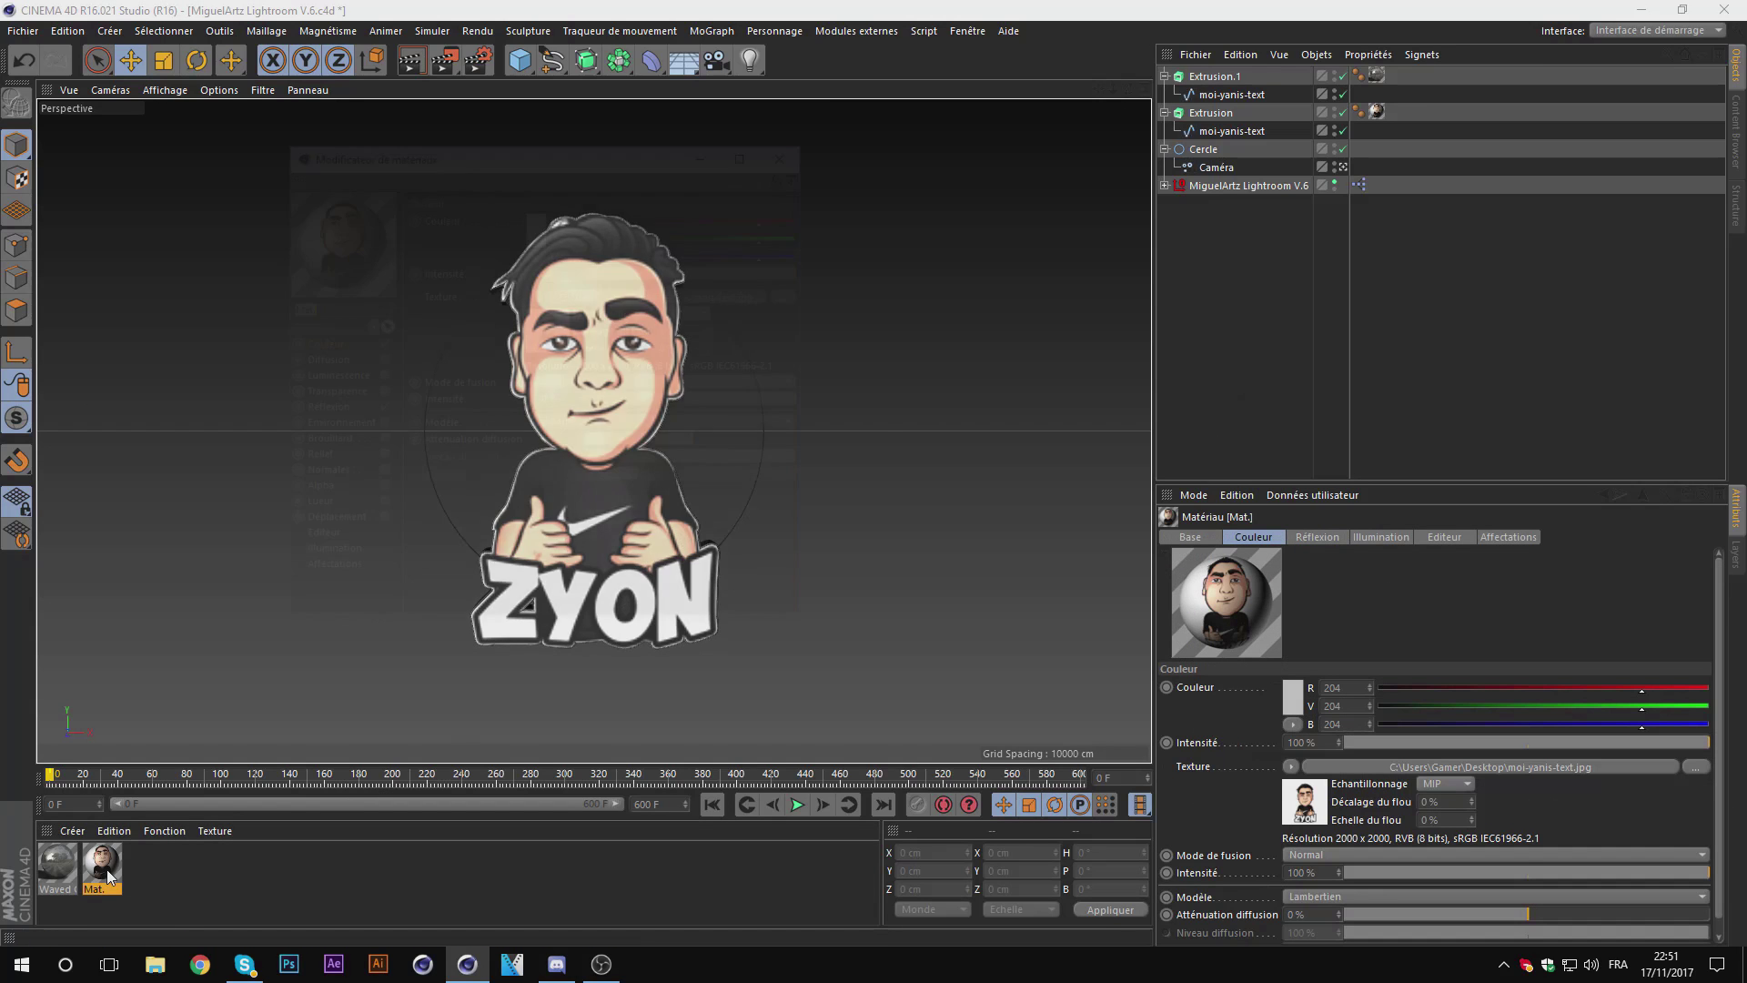
{"action": "left_click", "coordinate": [378, 409]}
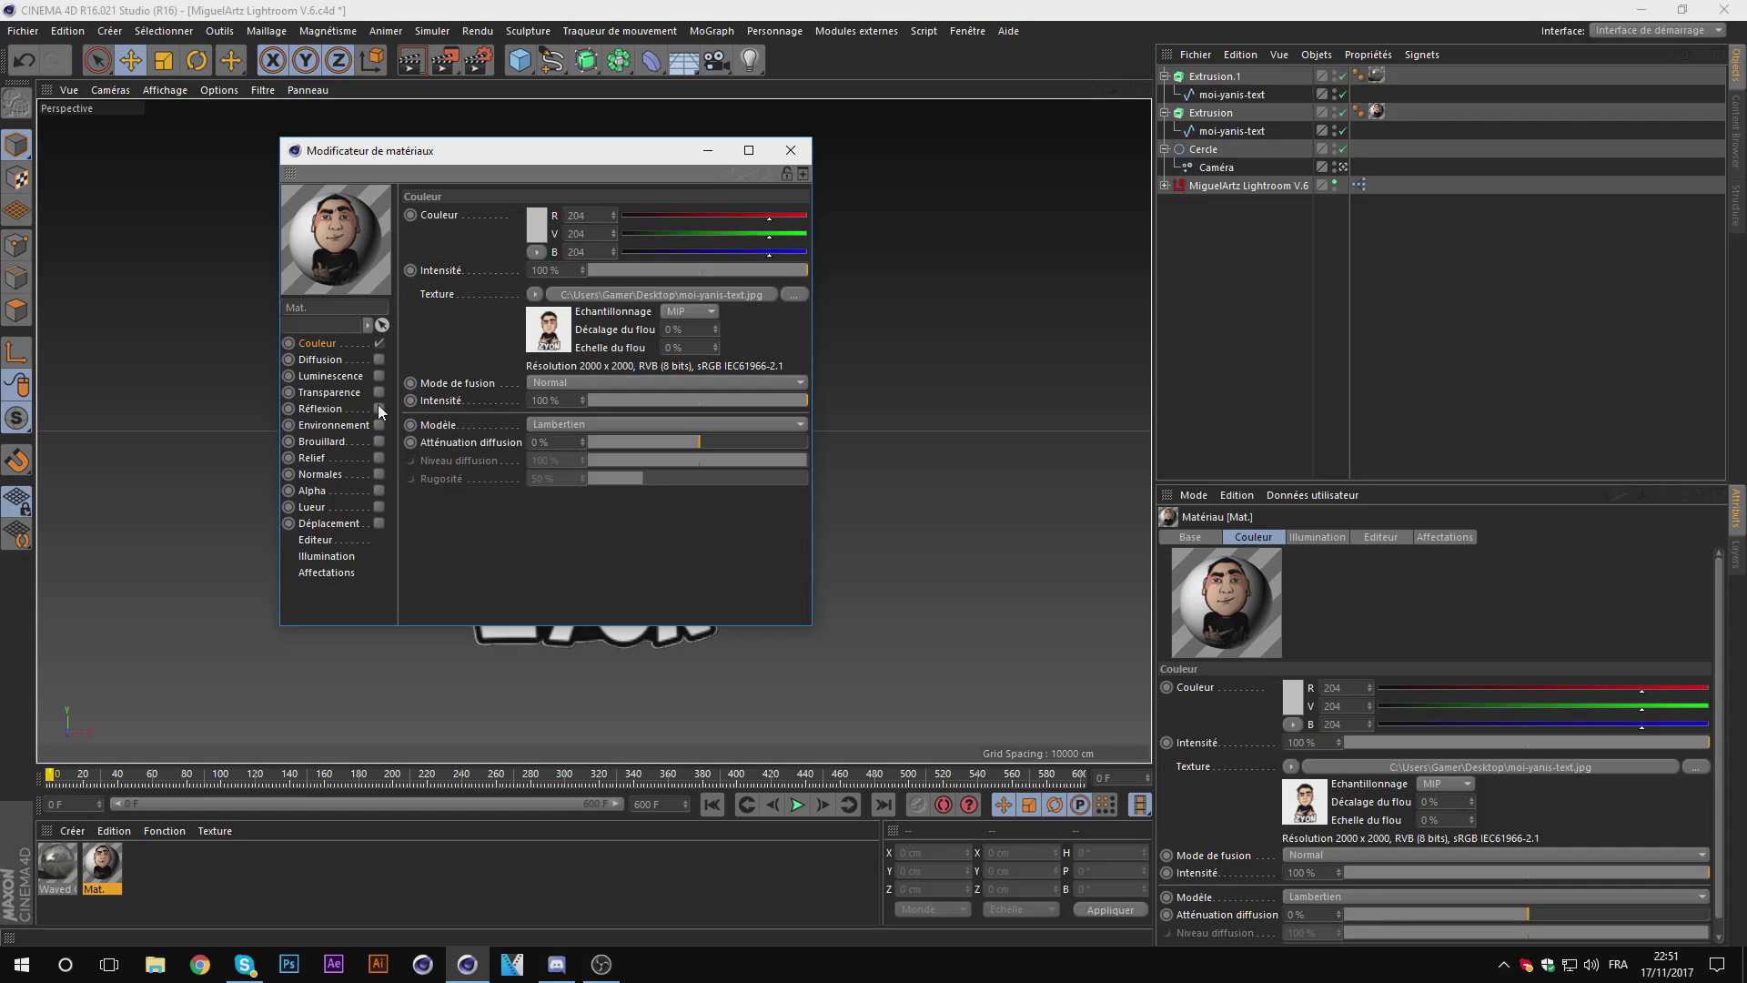
{"action": "left_click", "coordinate": [379, 490]}
{"action": "left_click", "coordinate": [625, 323]}
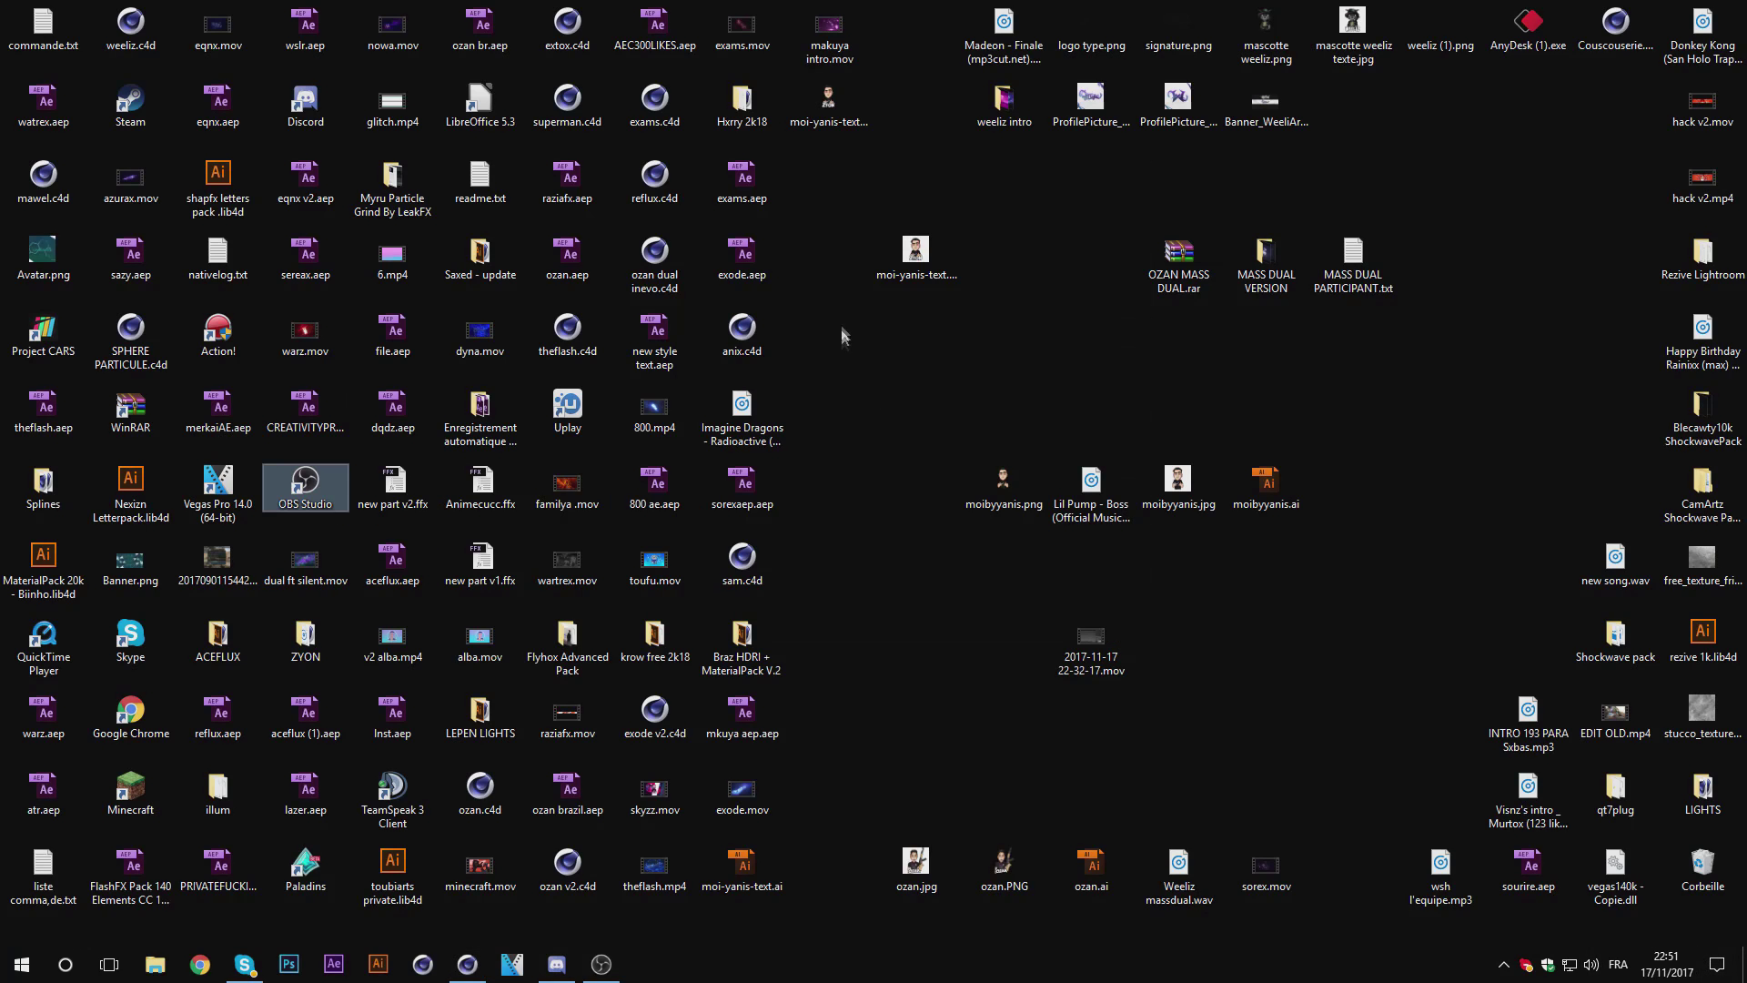
Step: Load moi-yanis-text.png as the alpha texture, then close the editor and render the view
{"action": "left_click", "coordinate": [467, 963]}
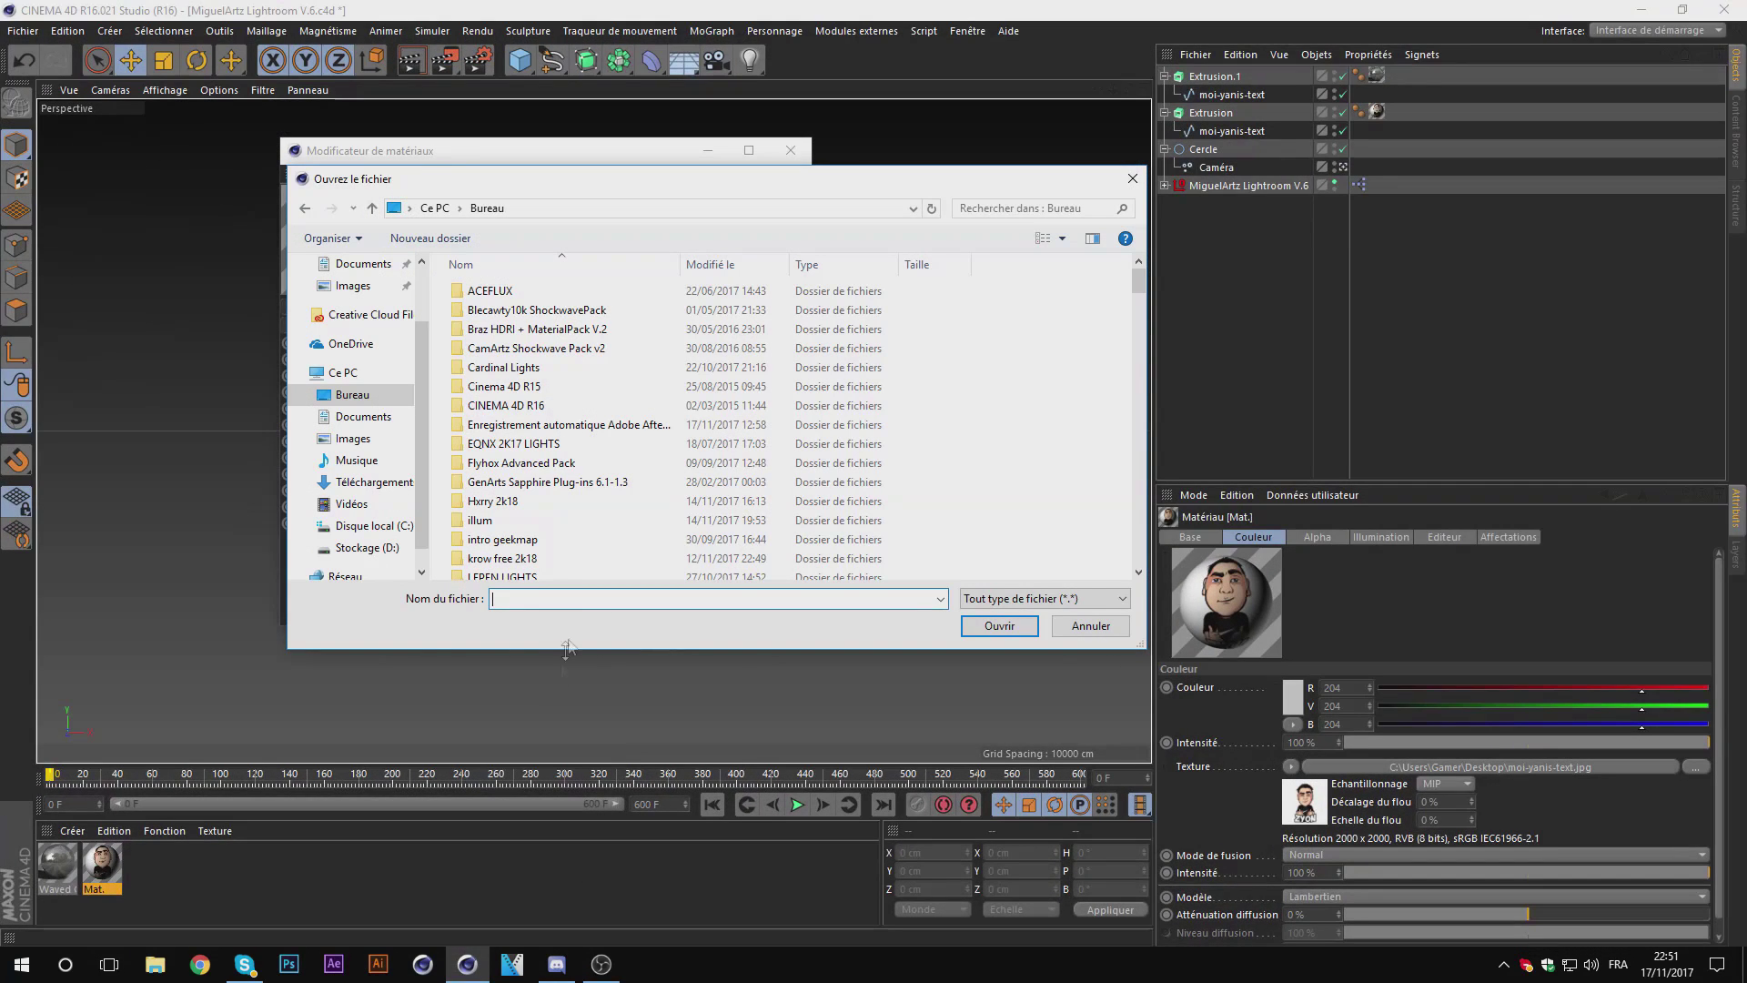
{"action": "type", "text": "moi"}
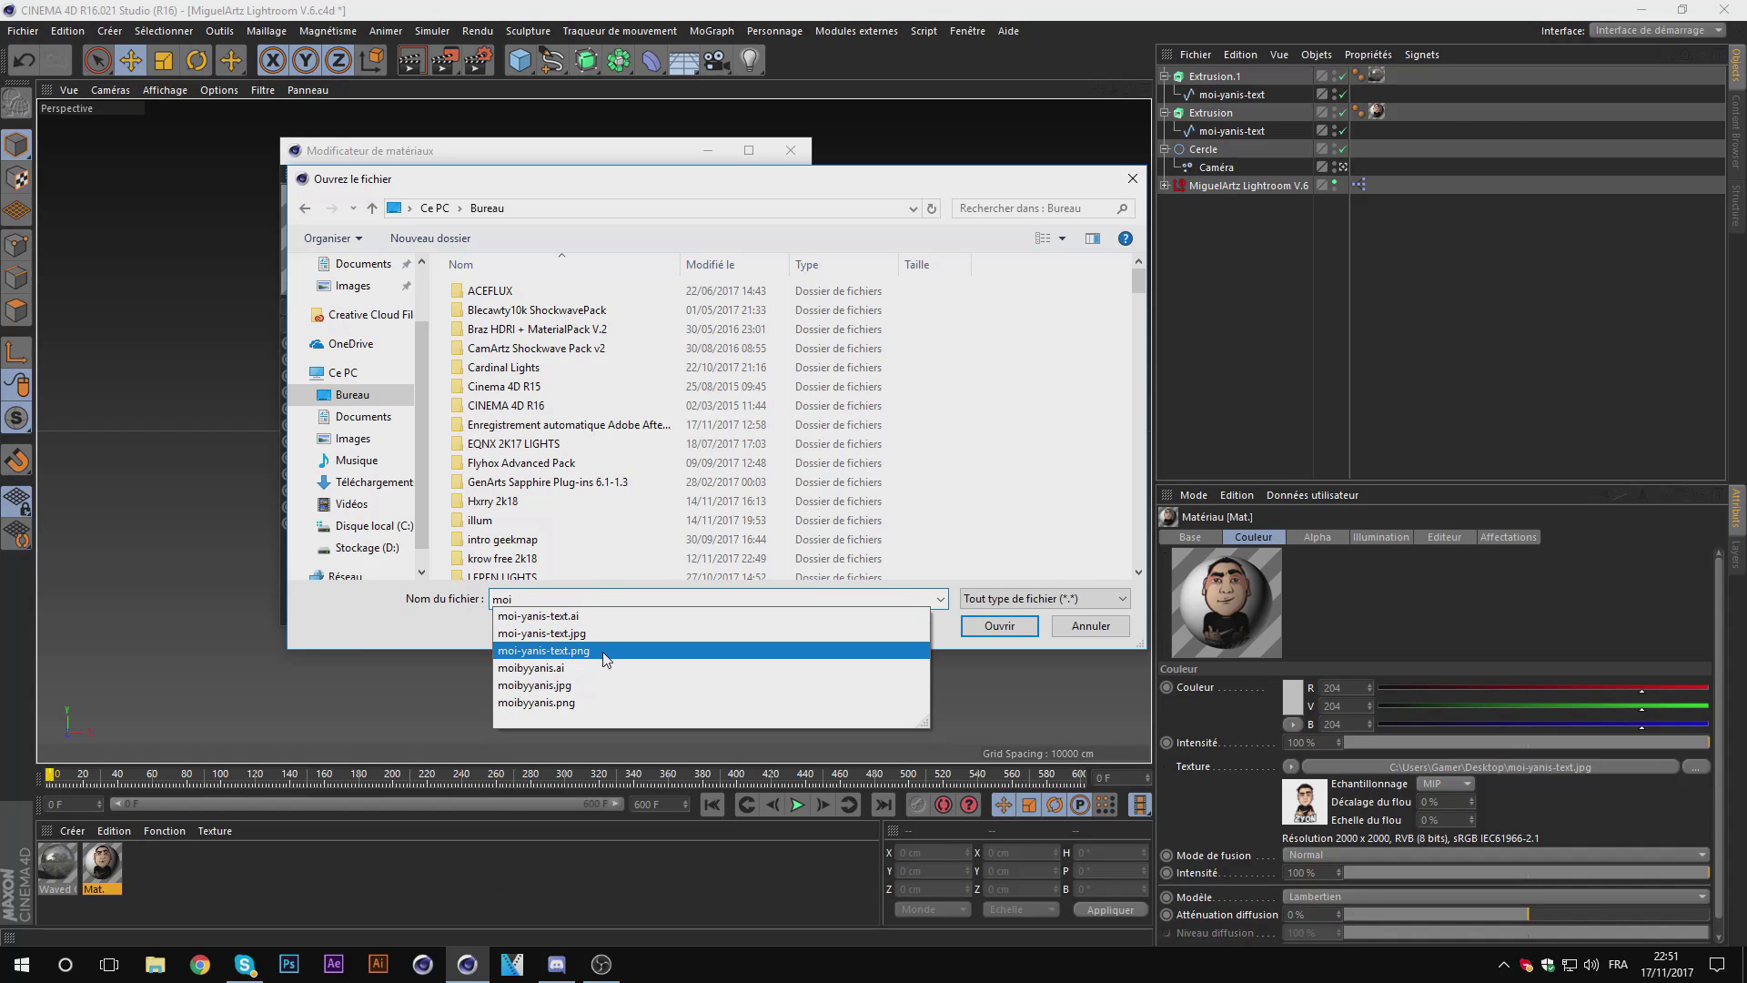
{"action": "left_click", "coordinate": [603, 661]}
{"action": "left_click", "coordinate": [999, 626]}
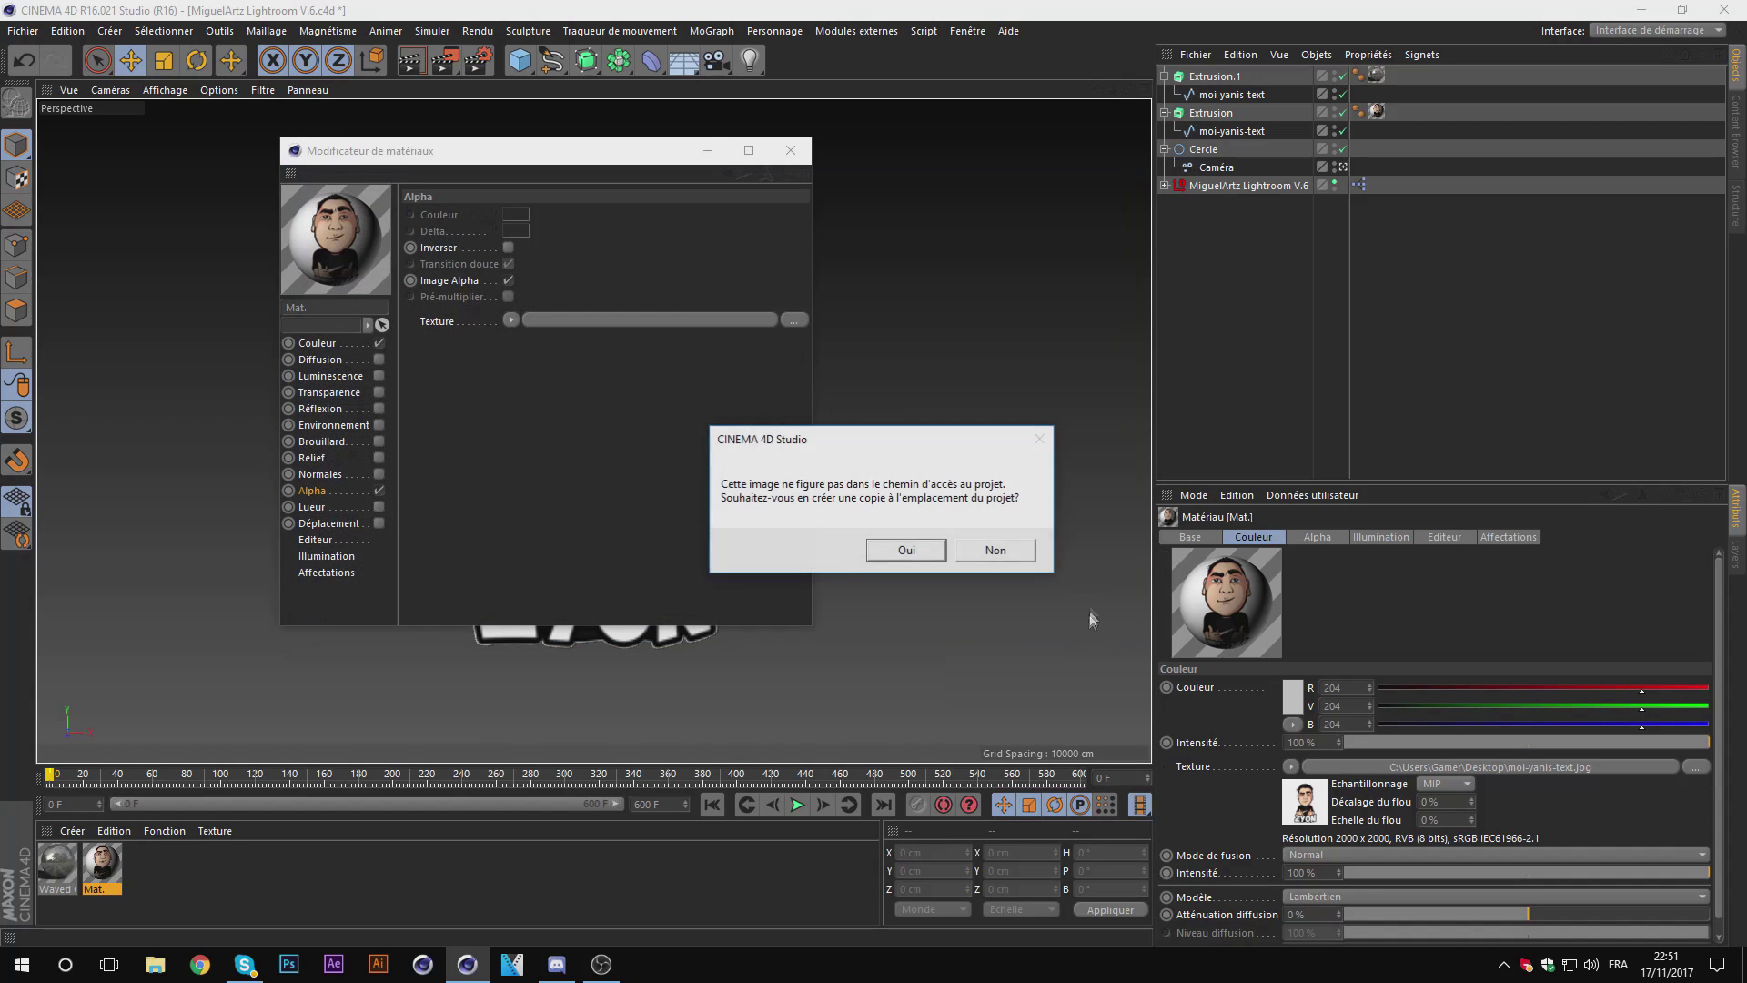
{"action": "left_click", "coordinate": [1003, 555]}
{"action": "left_click", "coordinate": [791, 150]}
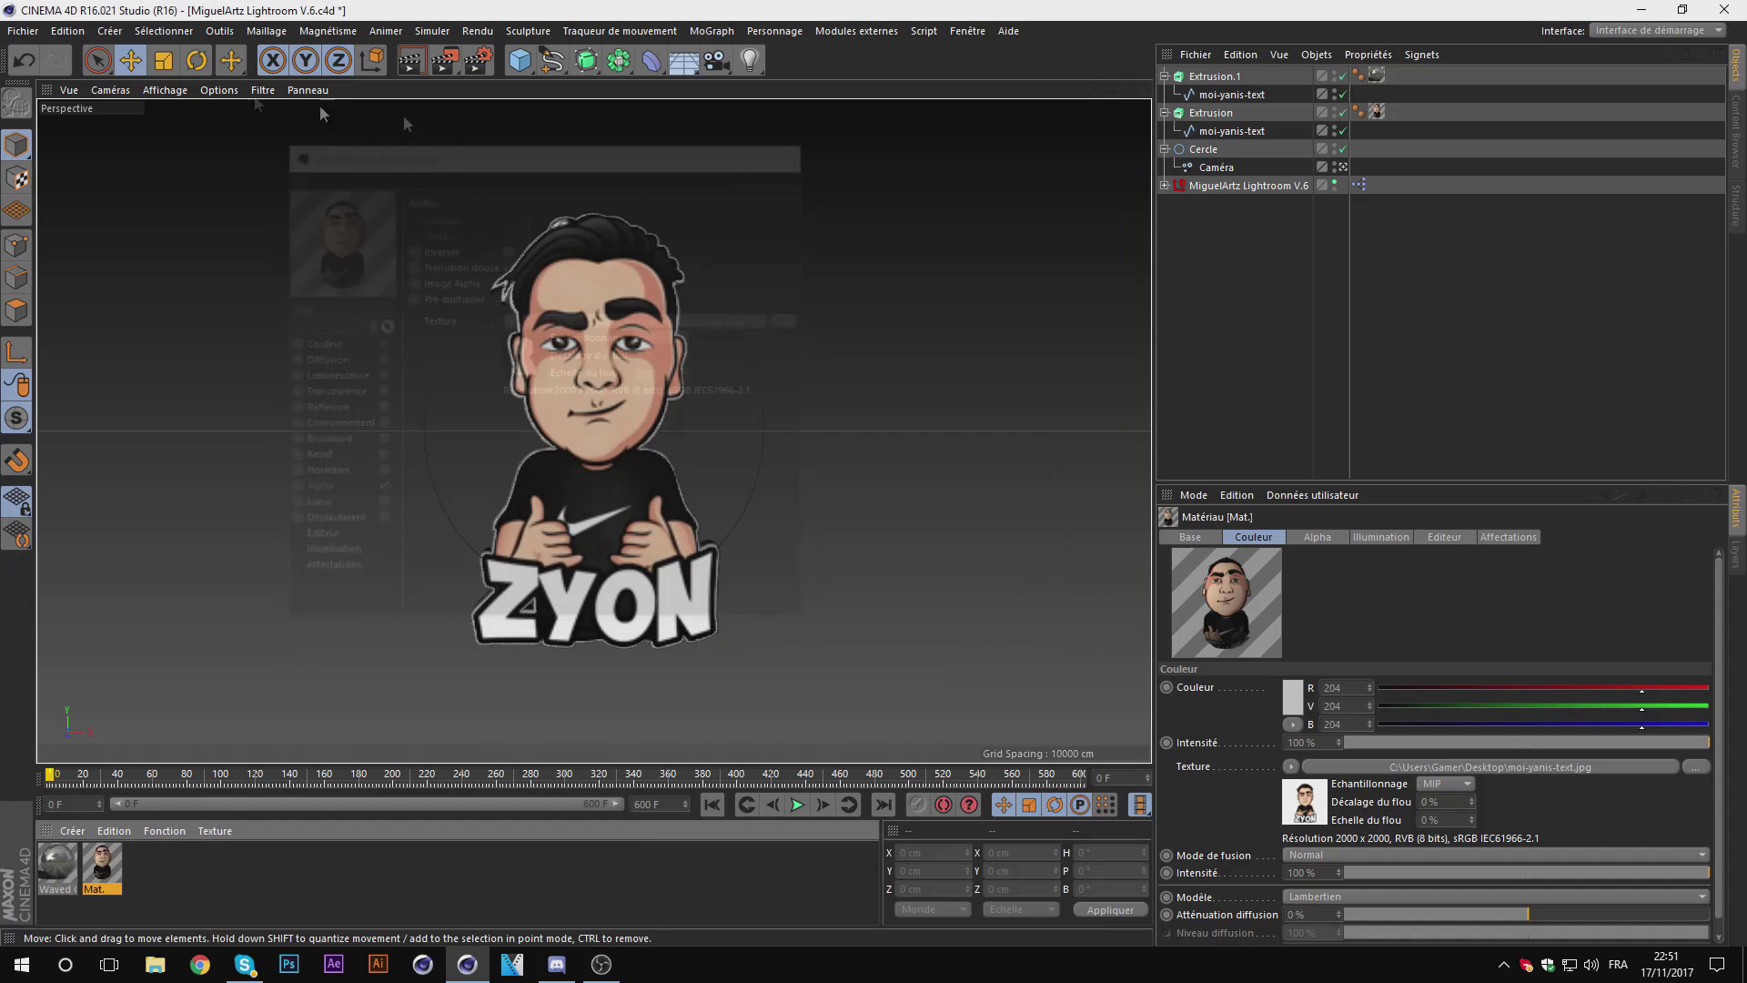
{"action": "left_click", "coordinate": [411, 60]}
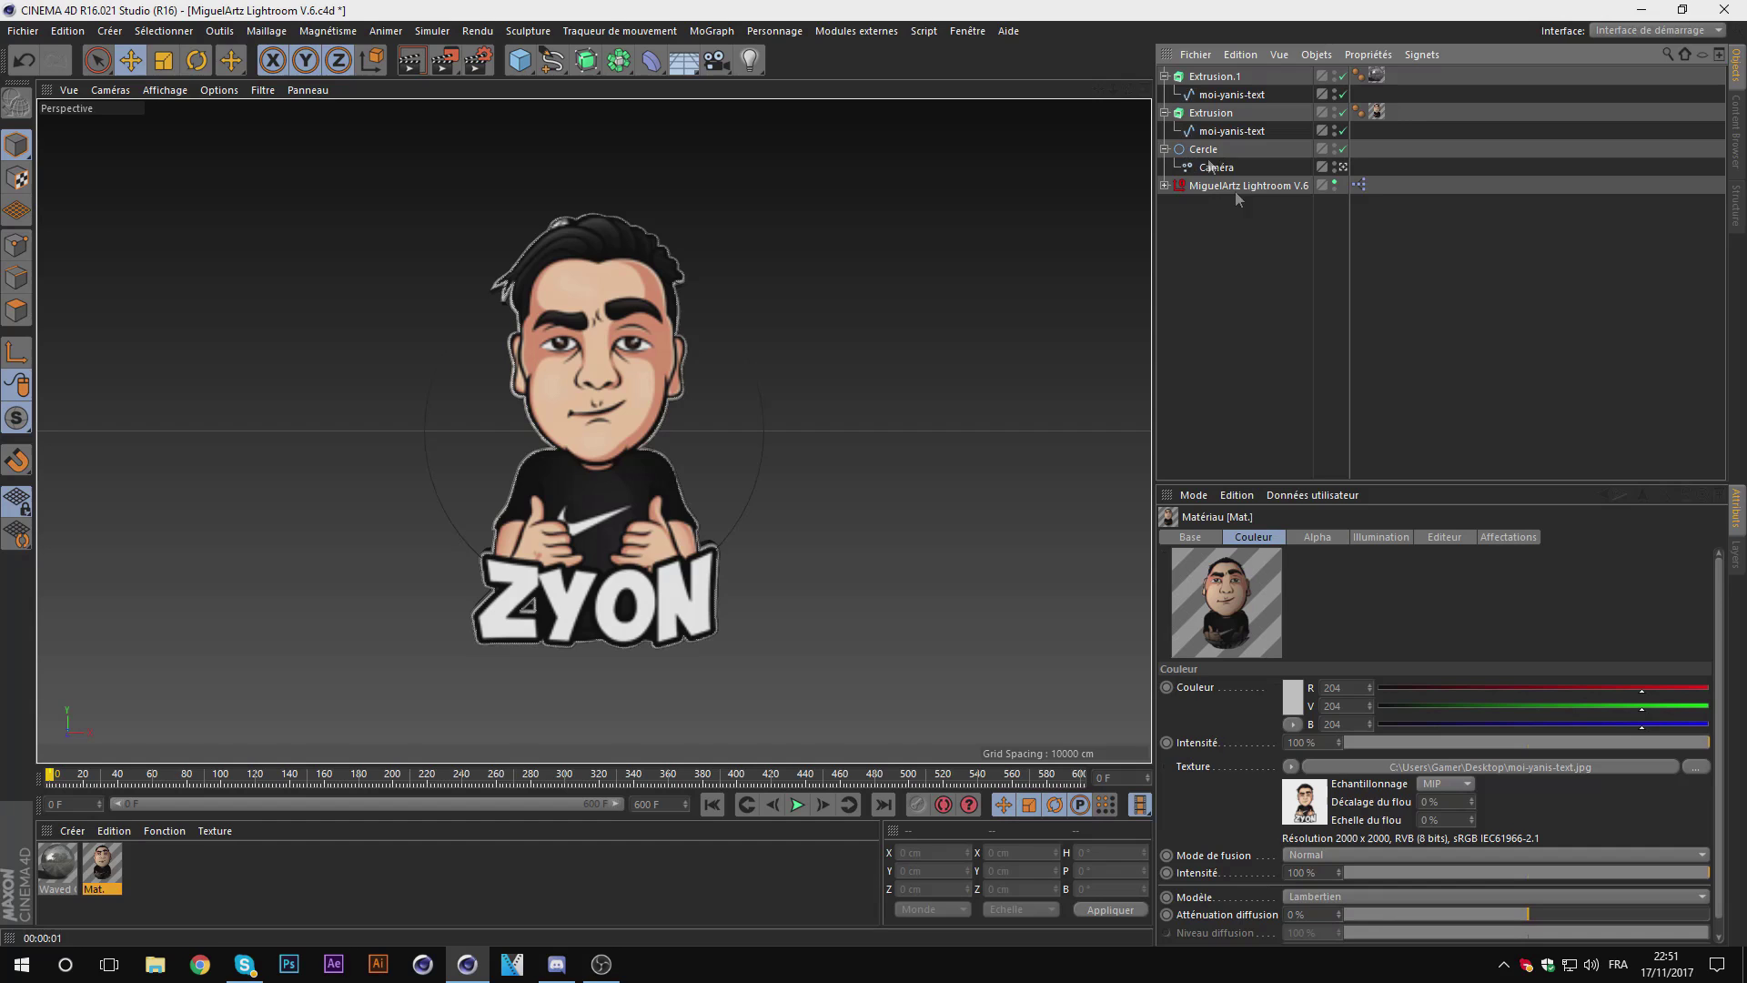
Step: Select both extrusions and shift them along Z to 0.04 cm in the side view
{"action": "left_click", "coordinate": [1164, 77]}
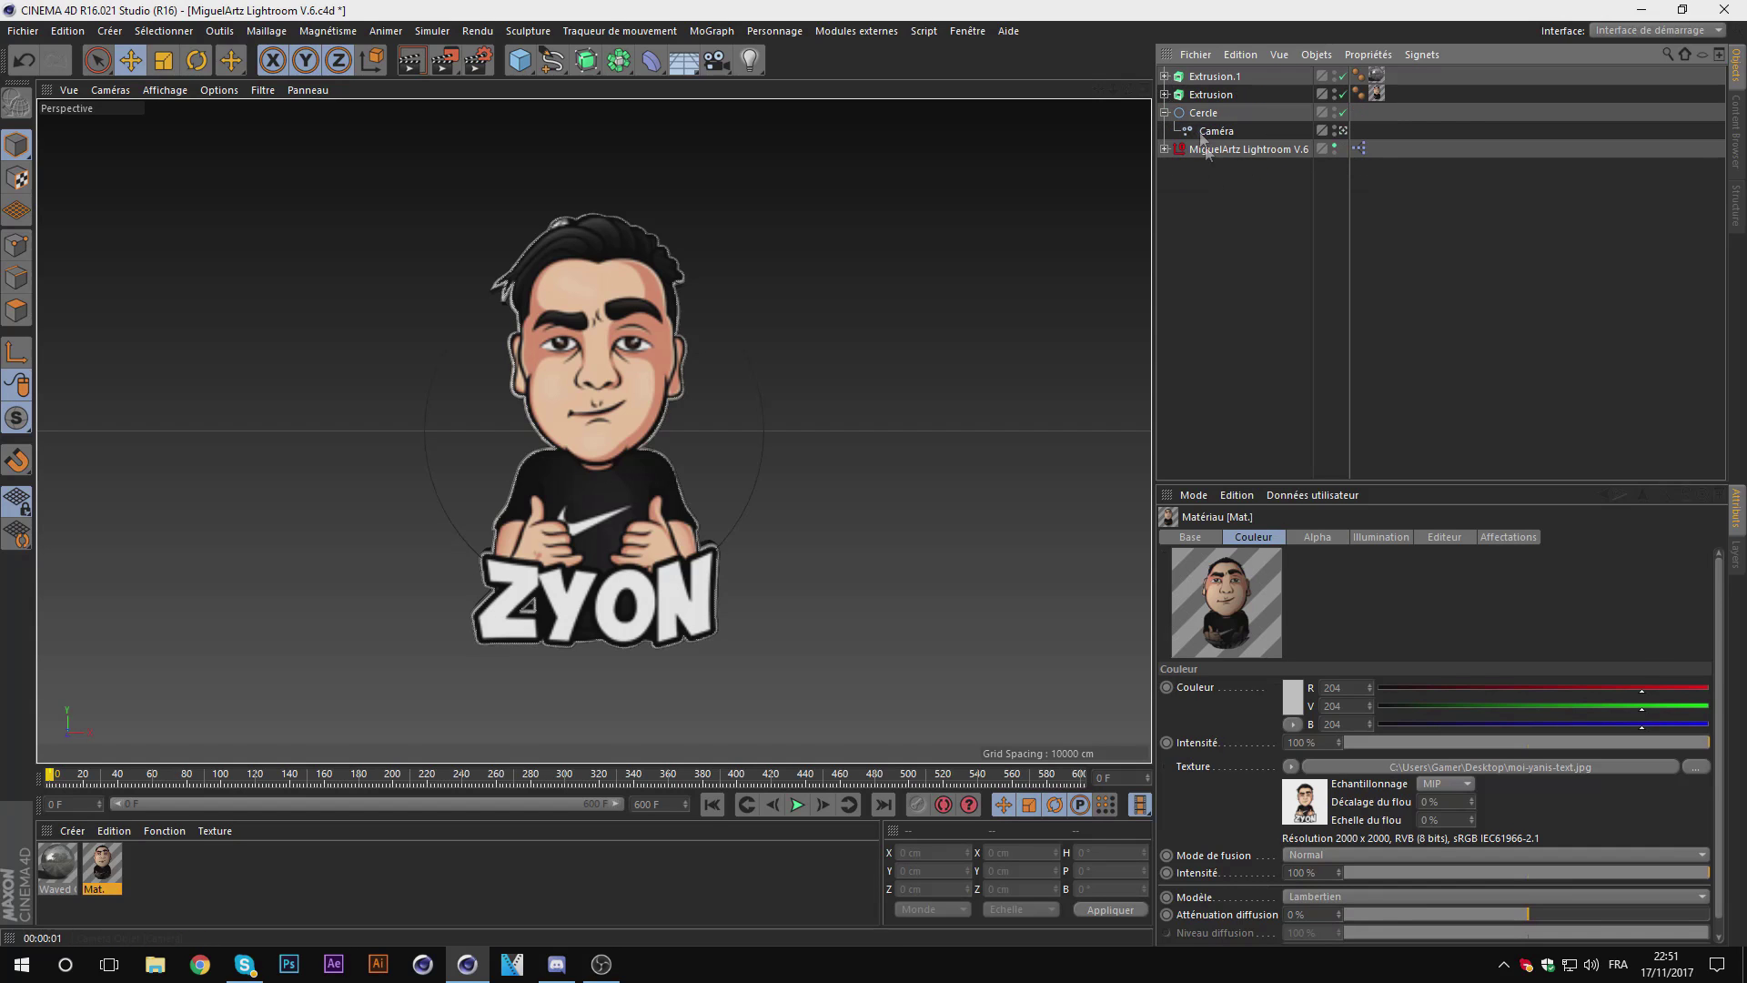
{"action": "left_click", "coordinate": [1210, 94], "text": "ctrl"}
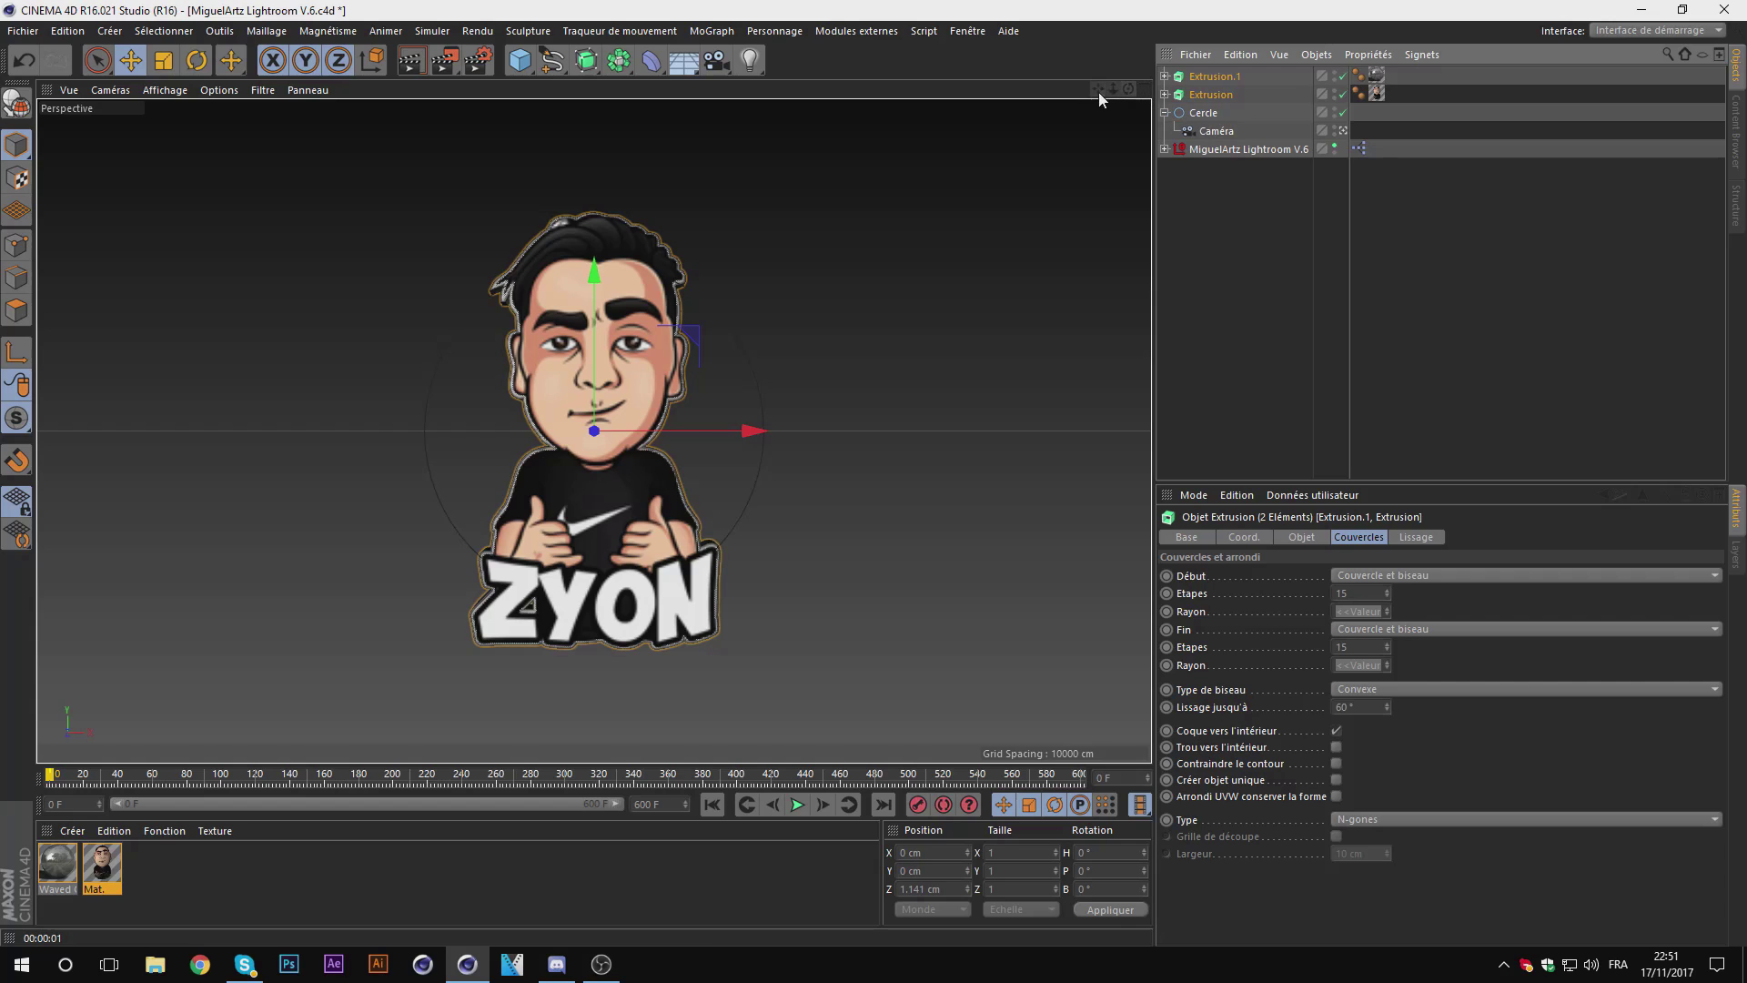
{"action": "left_click", "coordinate": [1144, 92]}
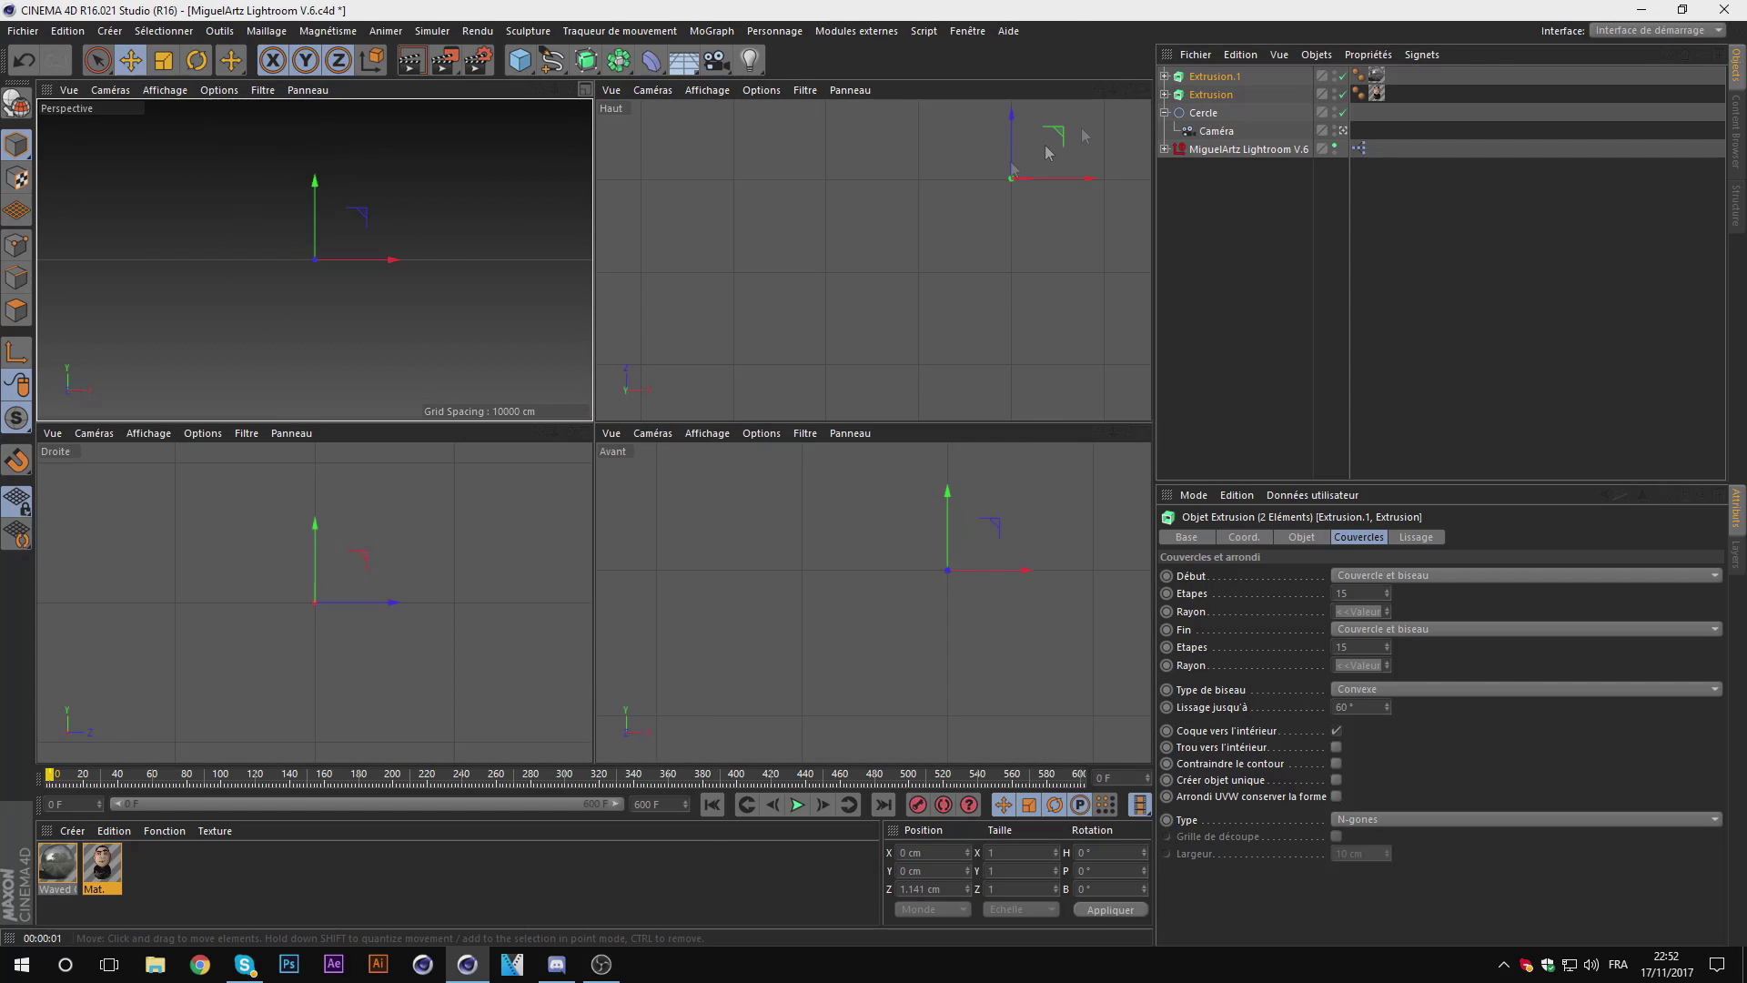
{"action": "left_click_drag", "start_coordinate": [554, 432], "coordinate": [691, 433]}
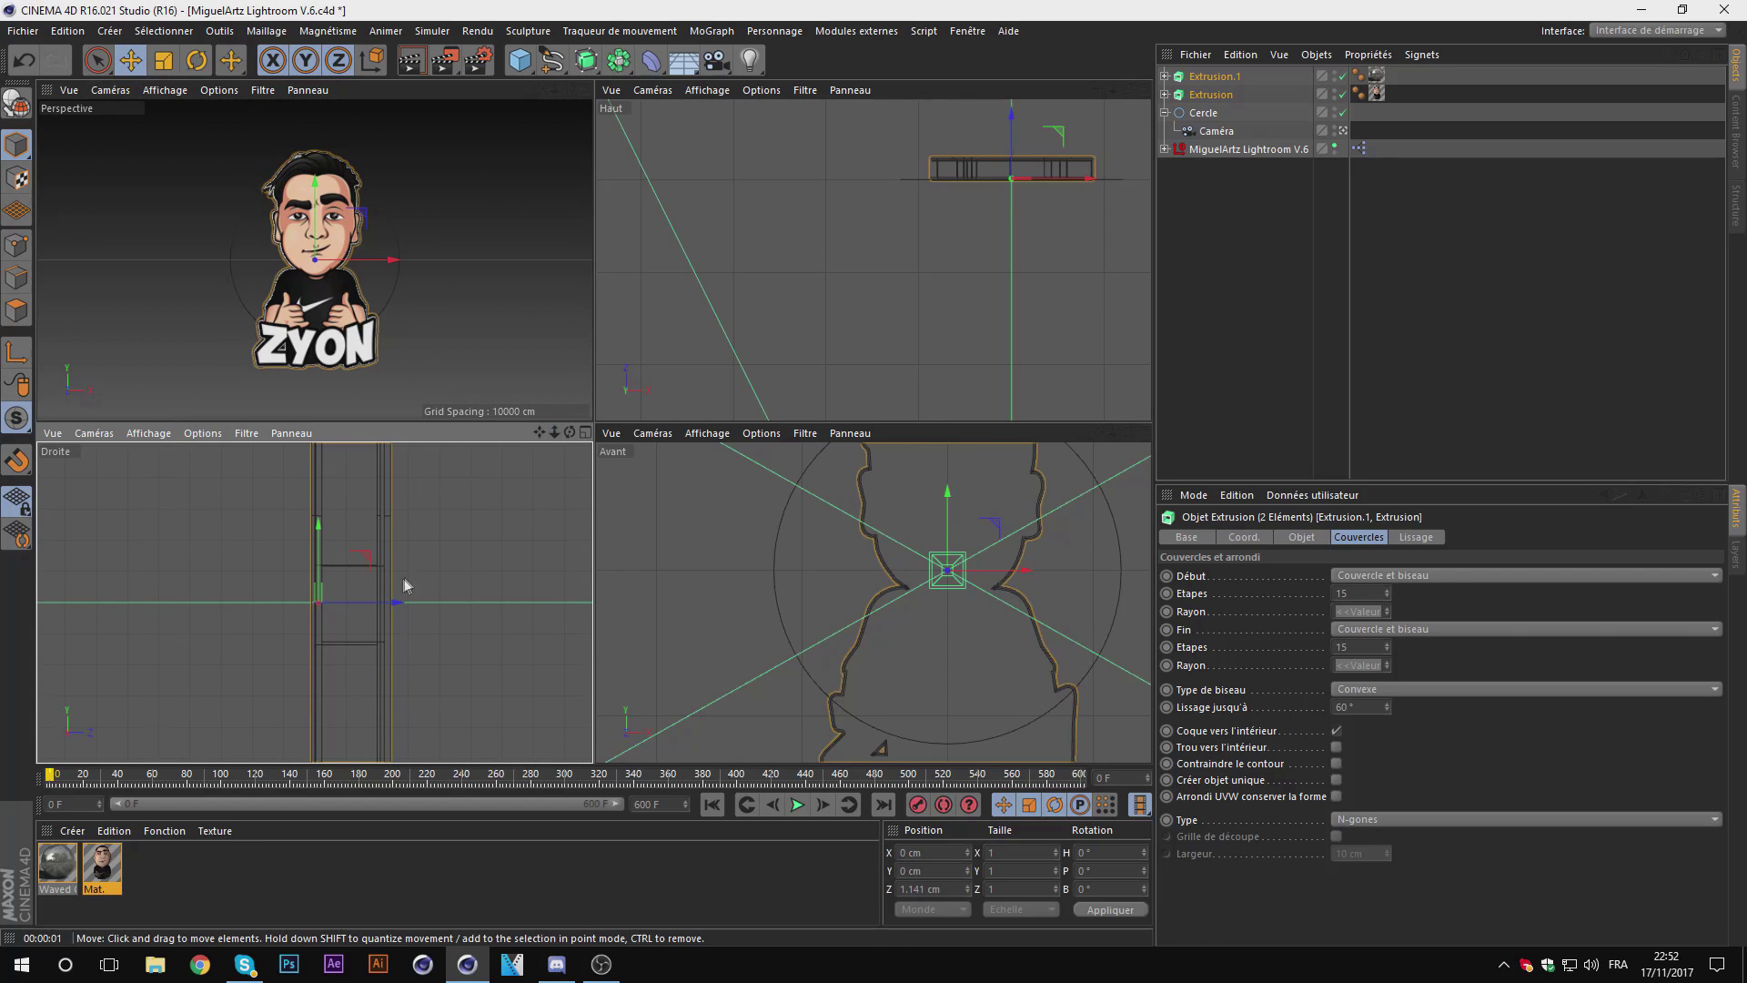
{"action": "left_click_drag", "start_coordinate": [394, 603], "coordinate": [359, 645]}
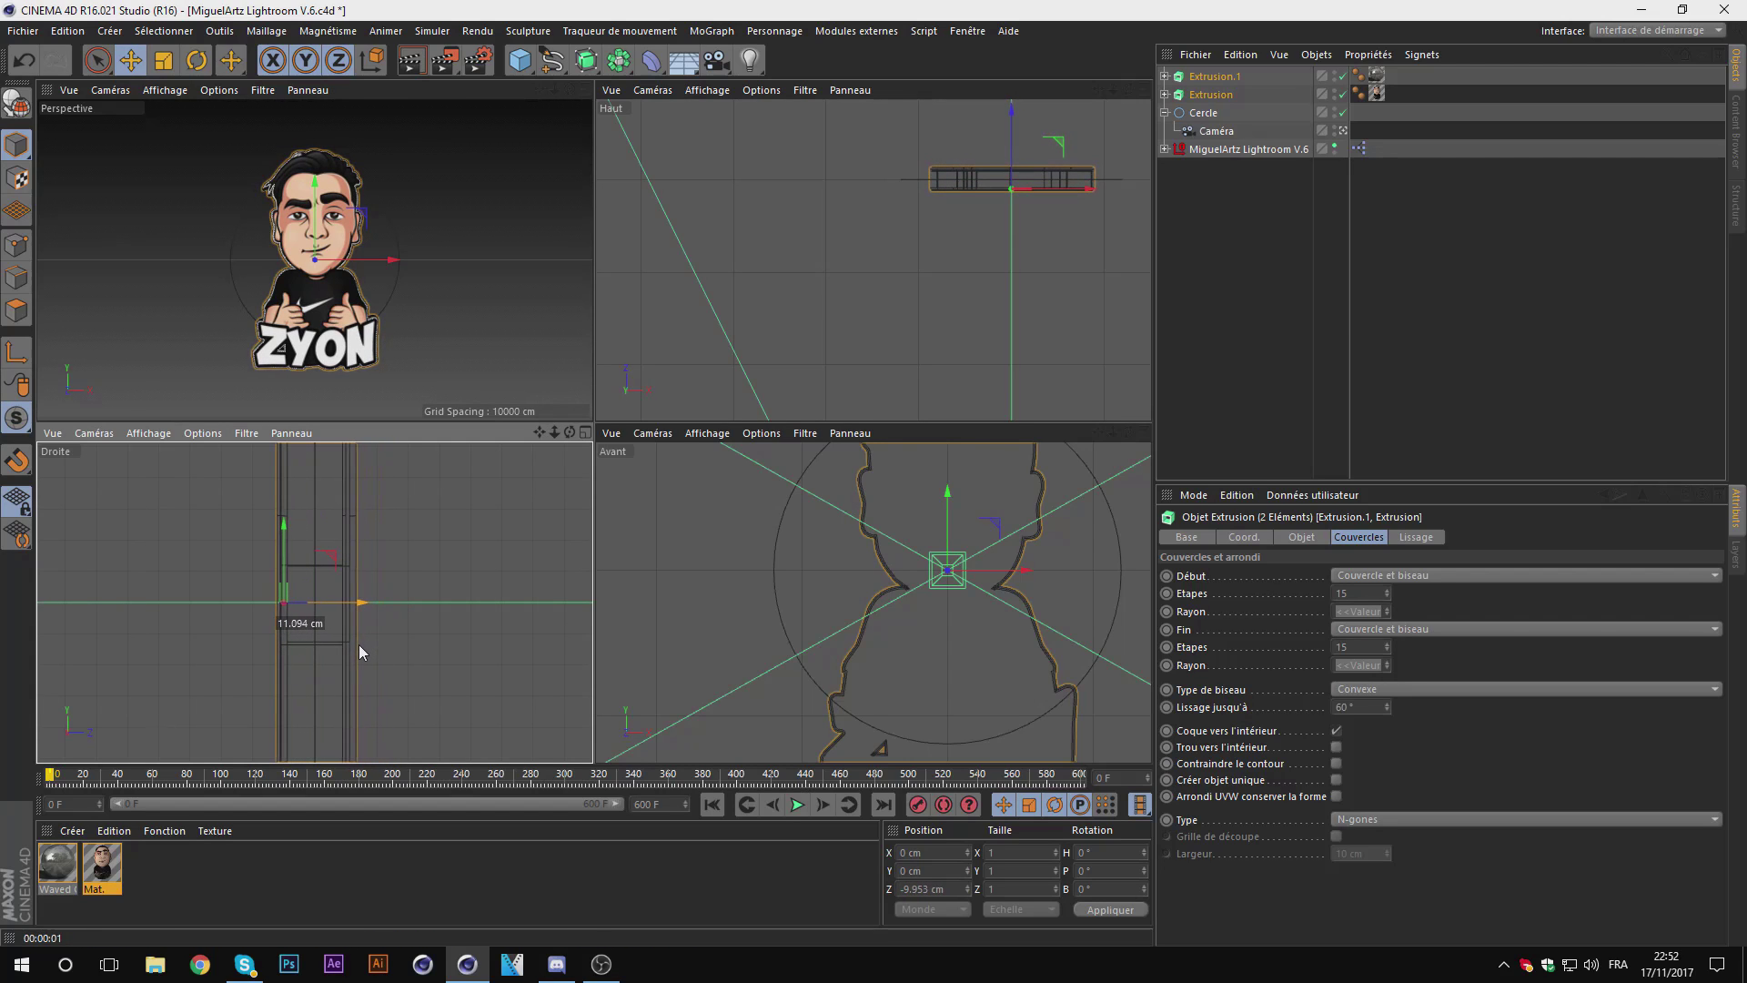
{"action": "left_click_drag", "start_coordinate": [359, 644], "coordinate": [362, 617]}
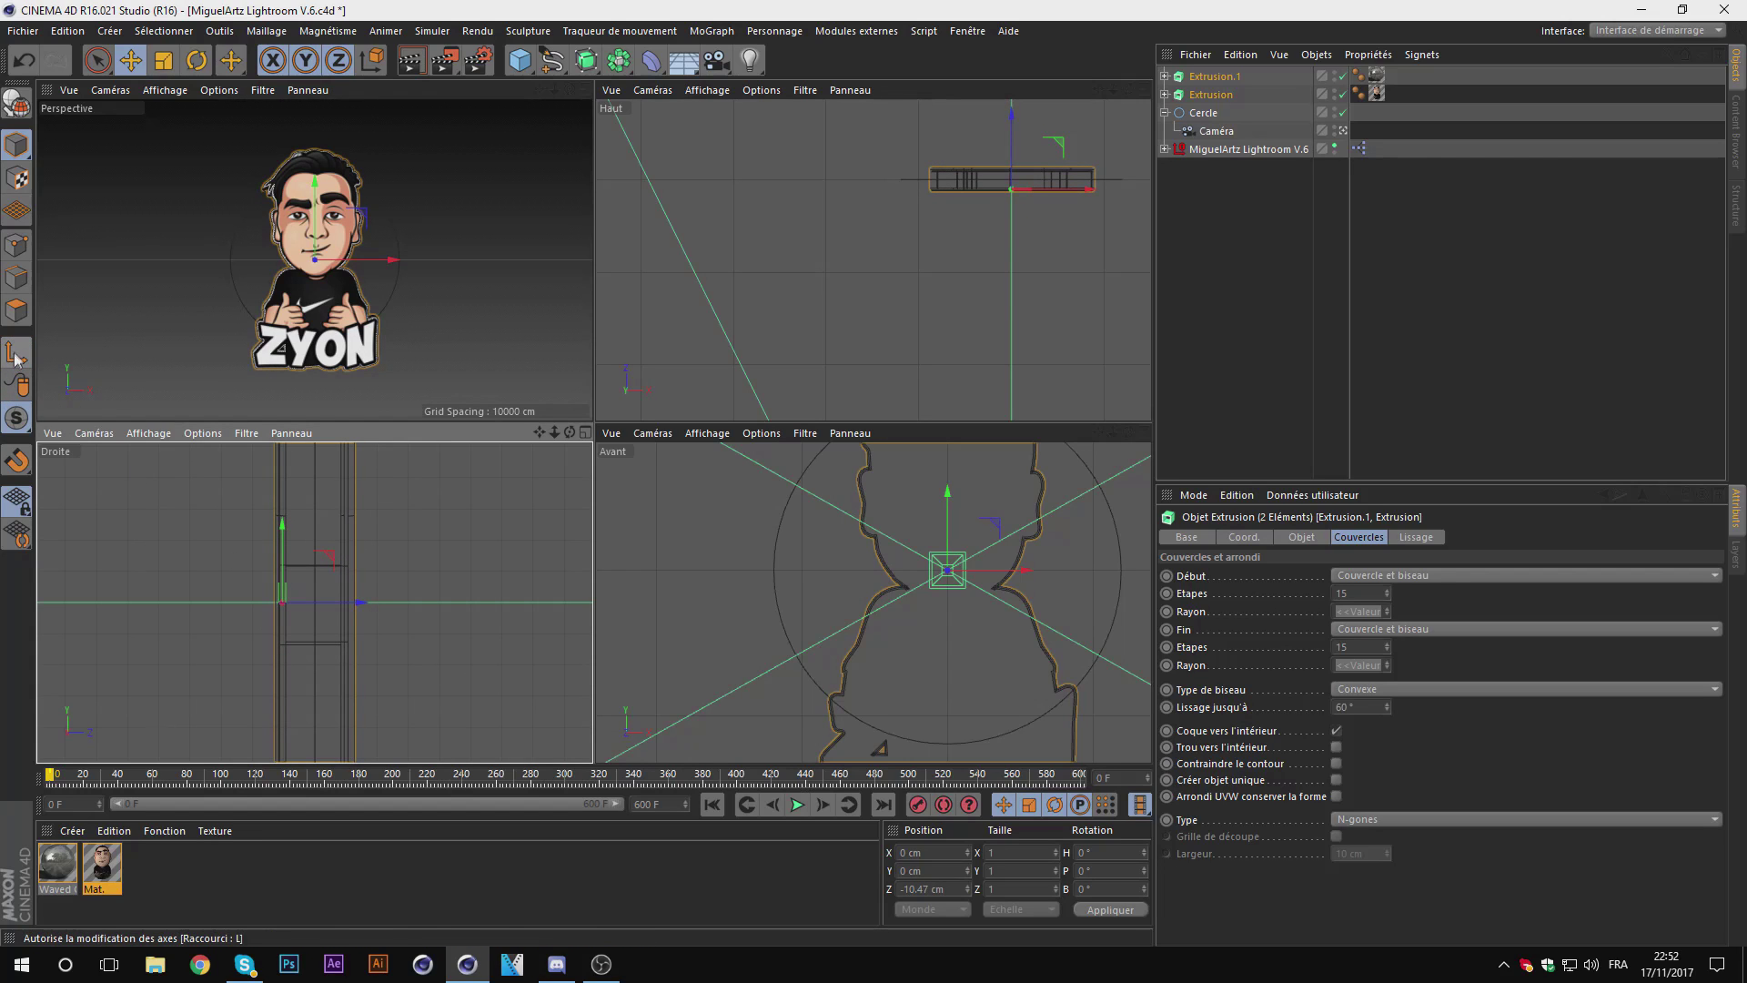
{"action": "left_click_drag", "start_coordinate": [361, 605], "coordinate": [387, 597]}
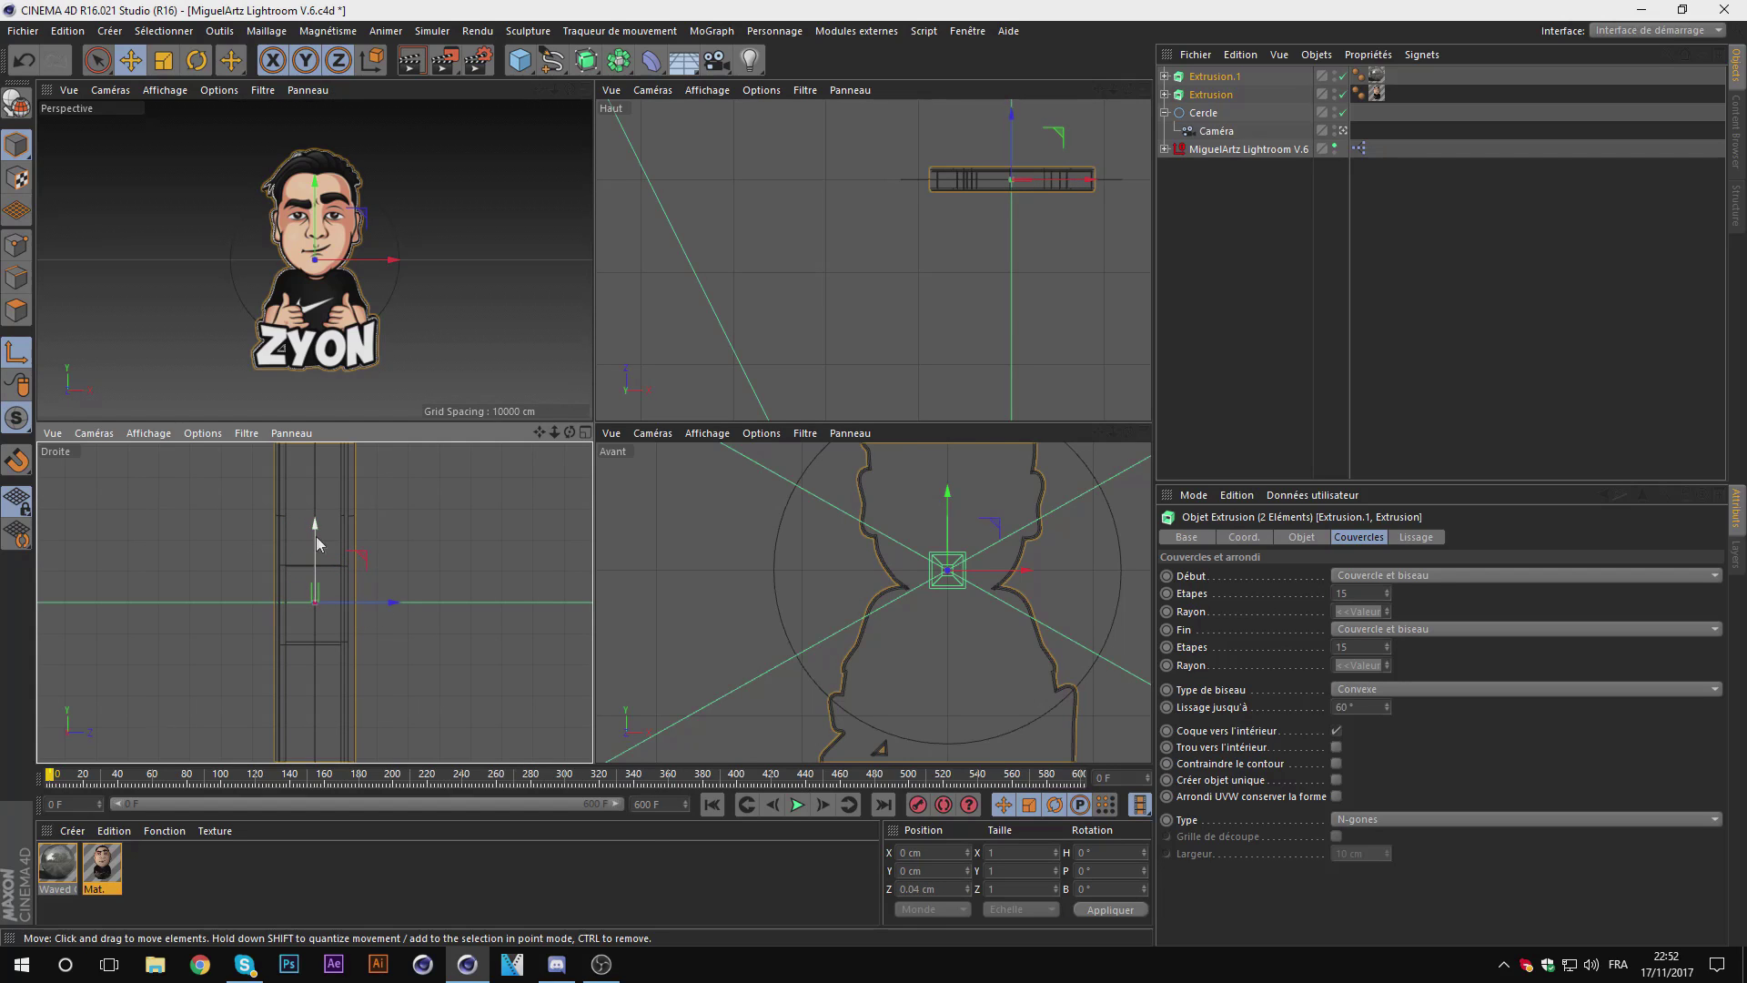
Step: Try a pitch rotation in the perspective view, undo it, and deselect
{"action": "middle_click", "coordinate": [570, 100]}
{"action": "left_click", "coordinate": [198, 60]}
{"action": "mouse_move", "coordinate": [612, 399]}
{"action": "left_mouse_down"}
{"action": "mouse_move", "coordinate": [591, 390]}
{"action": "mouse_move", "coordinate": [637, 391]}
{"action": "left_mouse_up"}
{"action": "key", "text": "ctrl+z"}
{"action": "left_click", "coordinate": [1183, 303]}
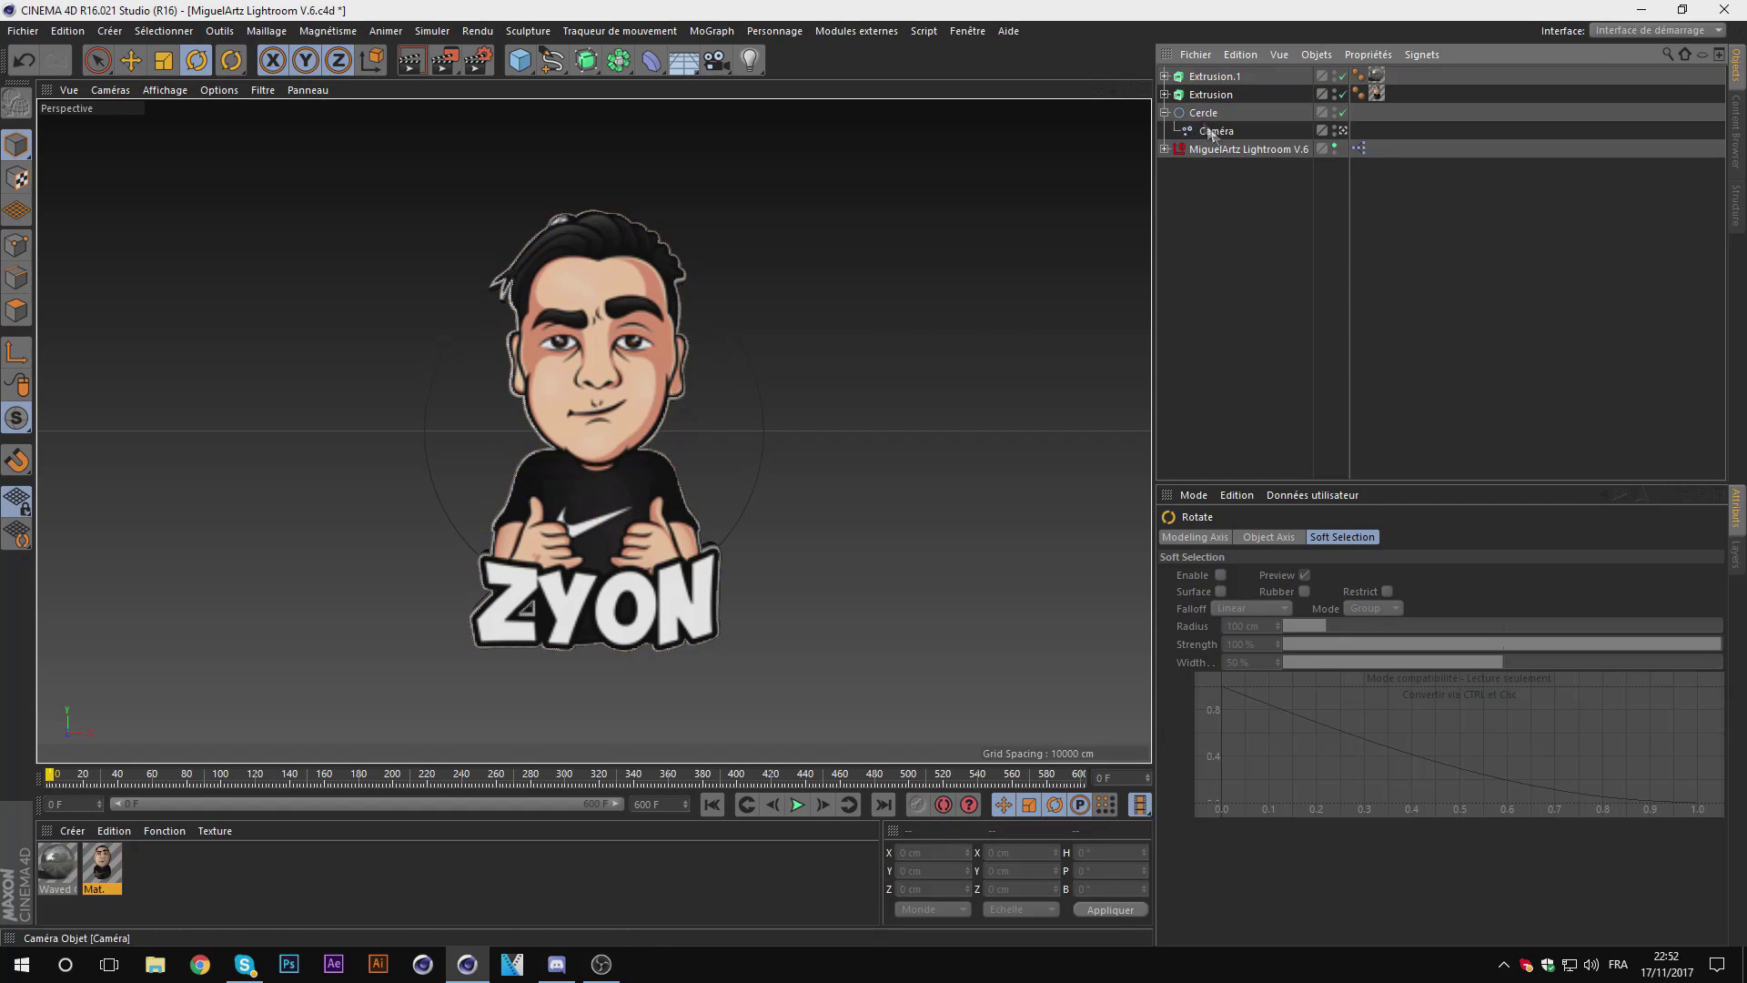
Step: Add a MoGraph Fracture object and nest Extrusion and Extrusion.1 inside it
{"action": "left_click", "coordinate": [1210, 78]}
{"action": "left_click", "coordinate": [903, 108]}
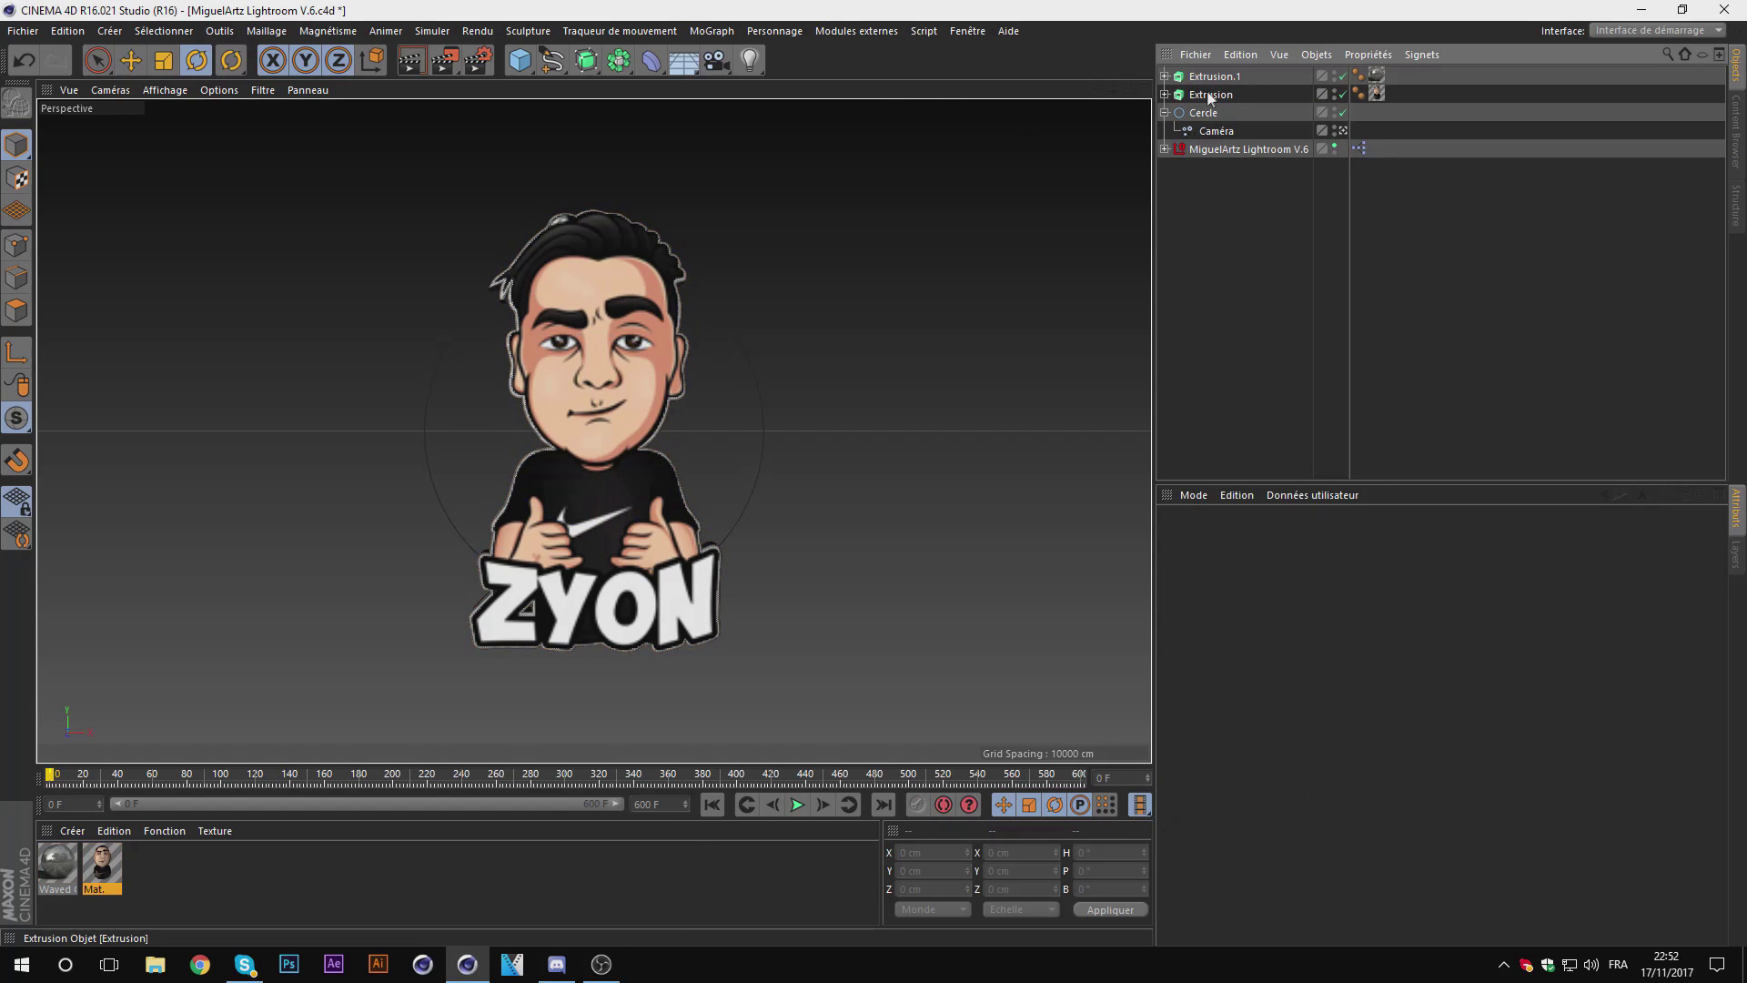
{"action": "left_click", "coordinate": [723, 30]}
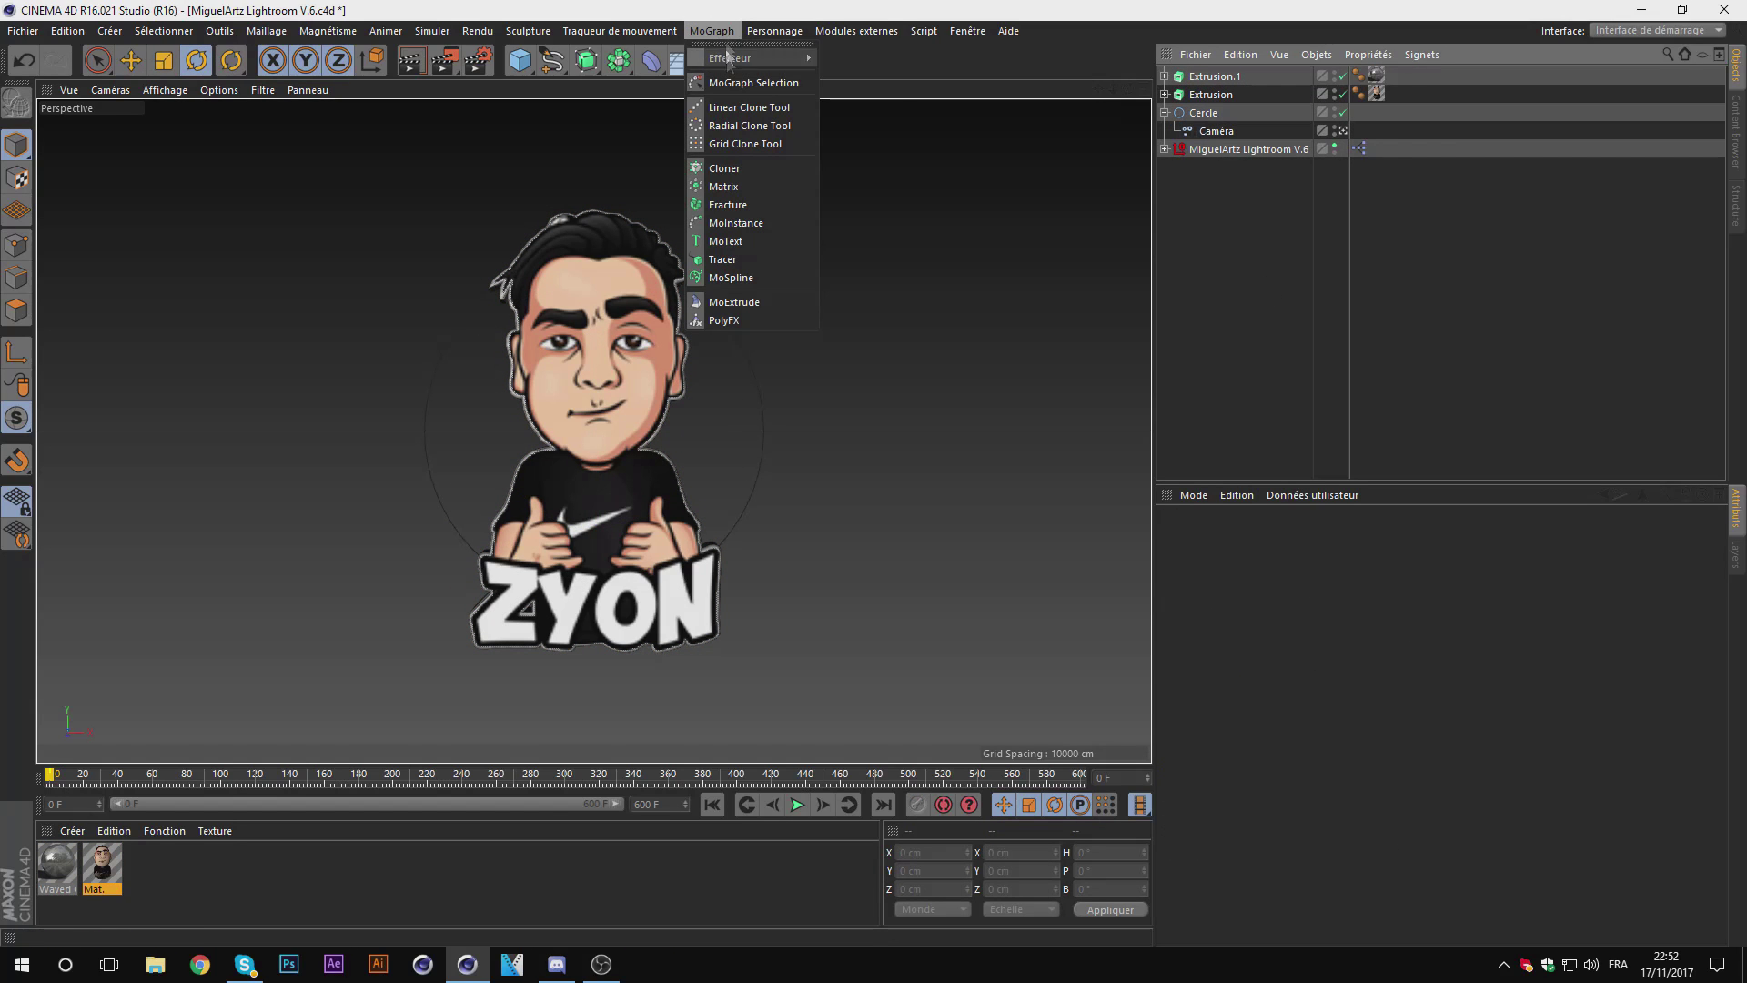
{"action": "left_click", "coordinate": [728, 203]}
{"action": "left_click_drag", "start_coordinate": [1215, 103], "coordinate": [1210, 78]}
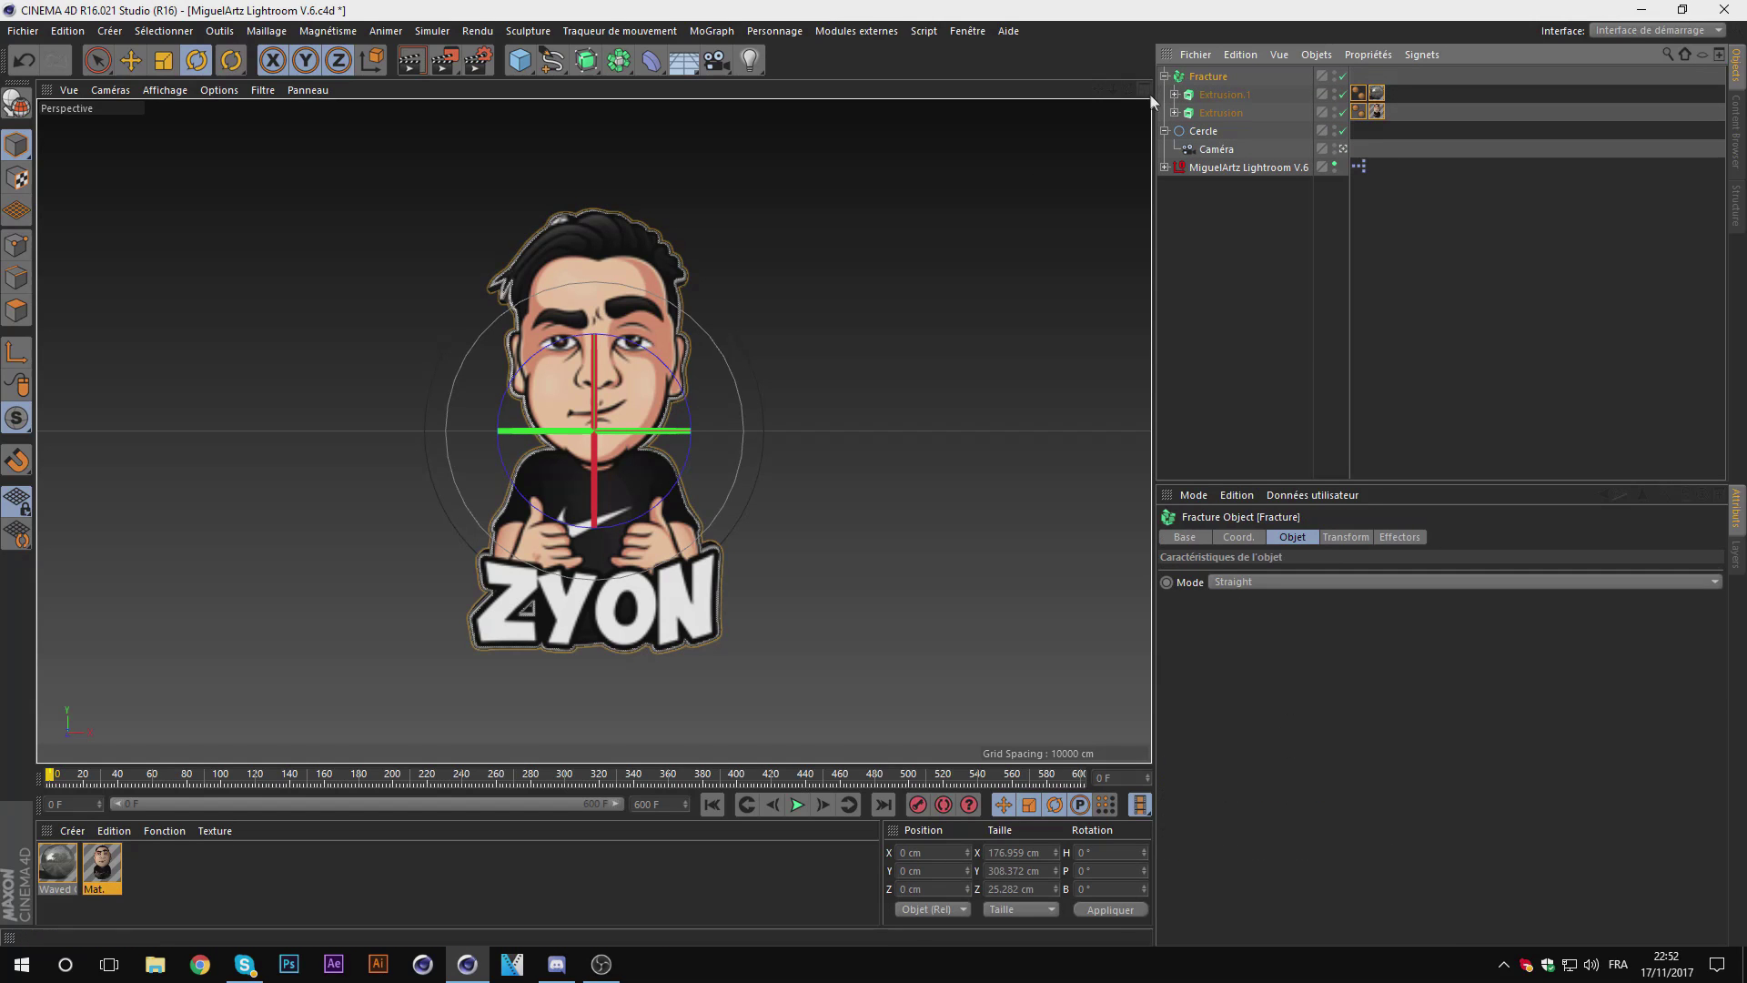
Step: Return to the single perspective view and reselect both extrusion layers
{"action": "middle_click", "coordinate": [1150, 95]}
{"action": "left_click", "coordinate": [130, 60]}
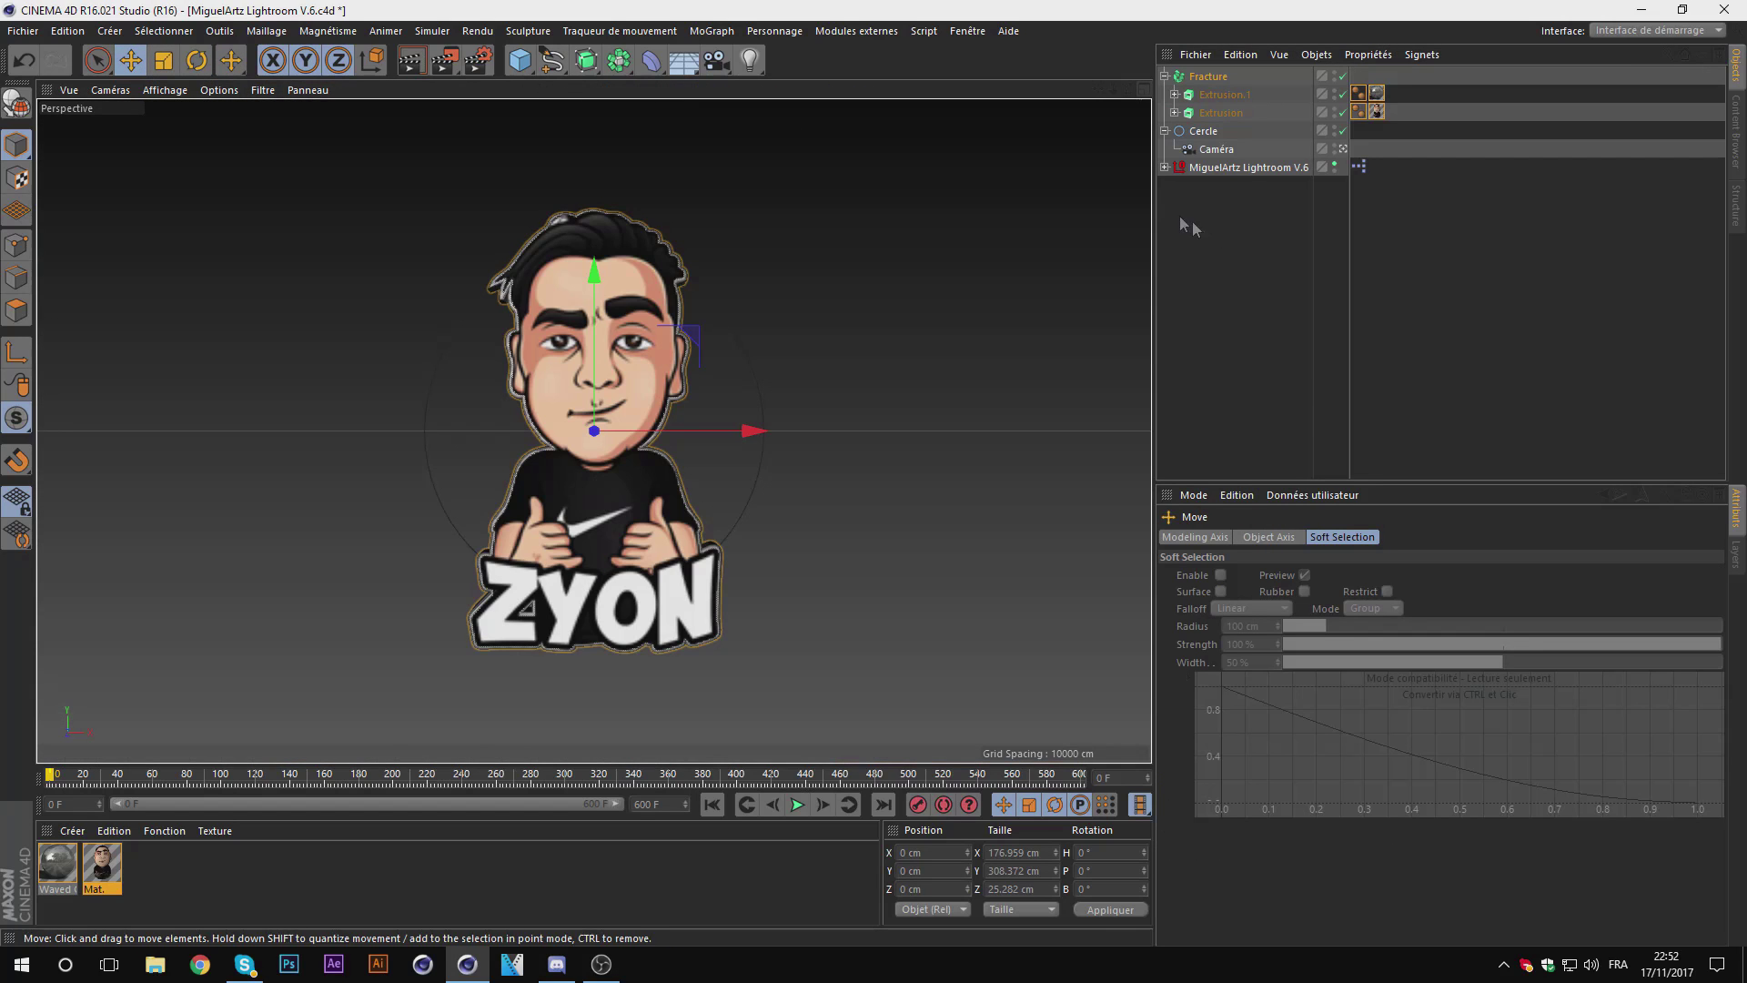
{"action": "middle_click", "coordinate": [585, 103]}
{"action": "left_click", "coordinate": [1253, 186]}
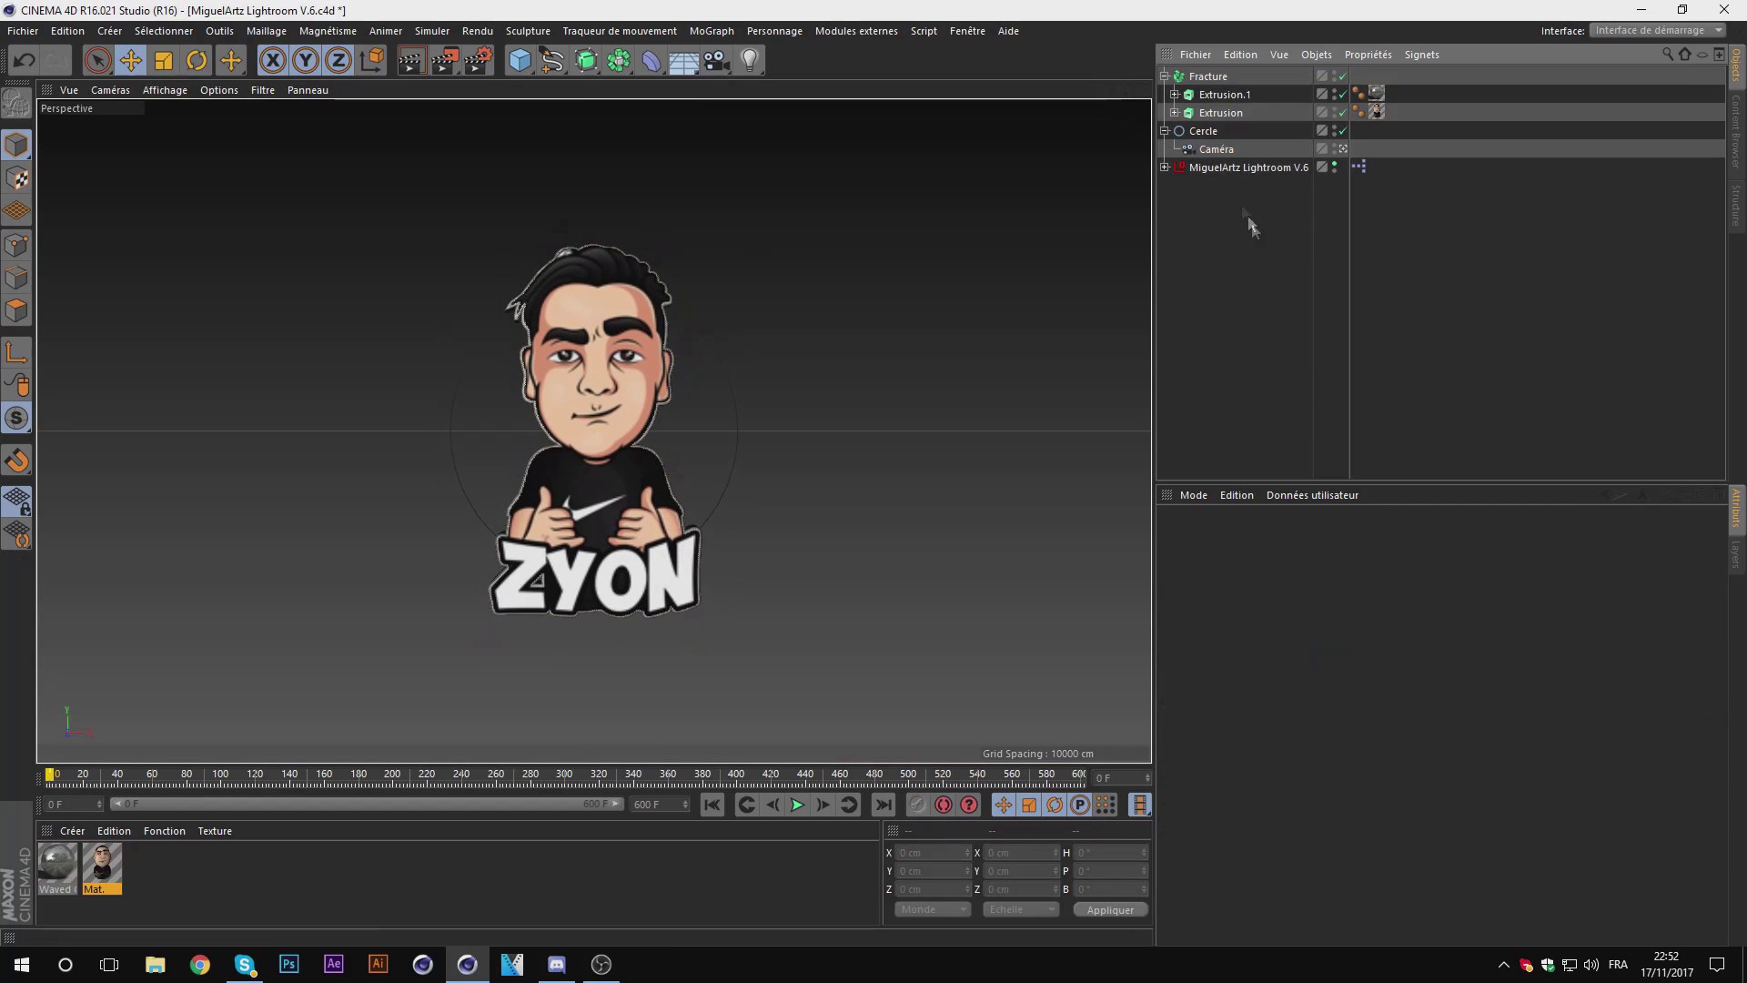
{"action": "left_click", "coordinate": [1224, 95]}
{"action": "left_click", "coordinate": [1220, 113], "text": "shift"}
Step: Test-spin the avatar around its vertical axis, undo it, and collapse the Fracture group
{"action": "left_click", "coordinate": [164, 60]}
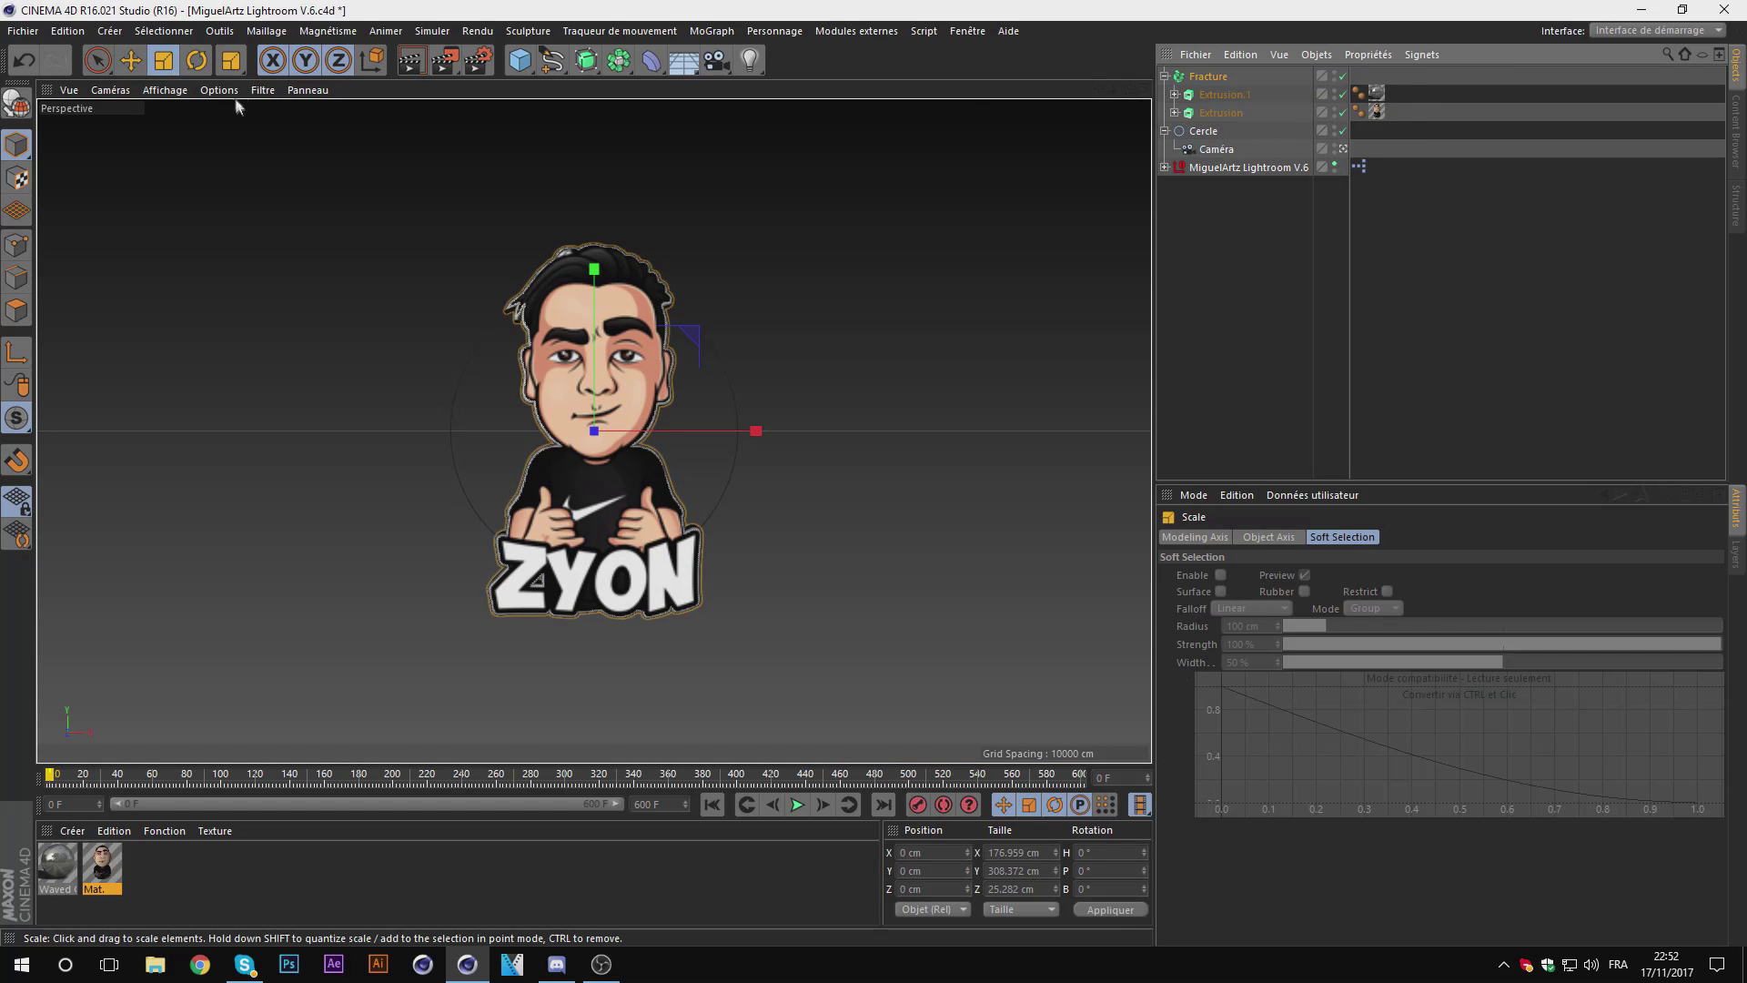
{"action": "left_click", "coordinate": [197, 60]}
{"action": "left_click_drag", "start_coordinate": [519, 429], "coordinate": [692, 427]}
{"action": "key", "text": "ctrl+z"}
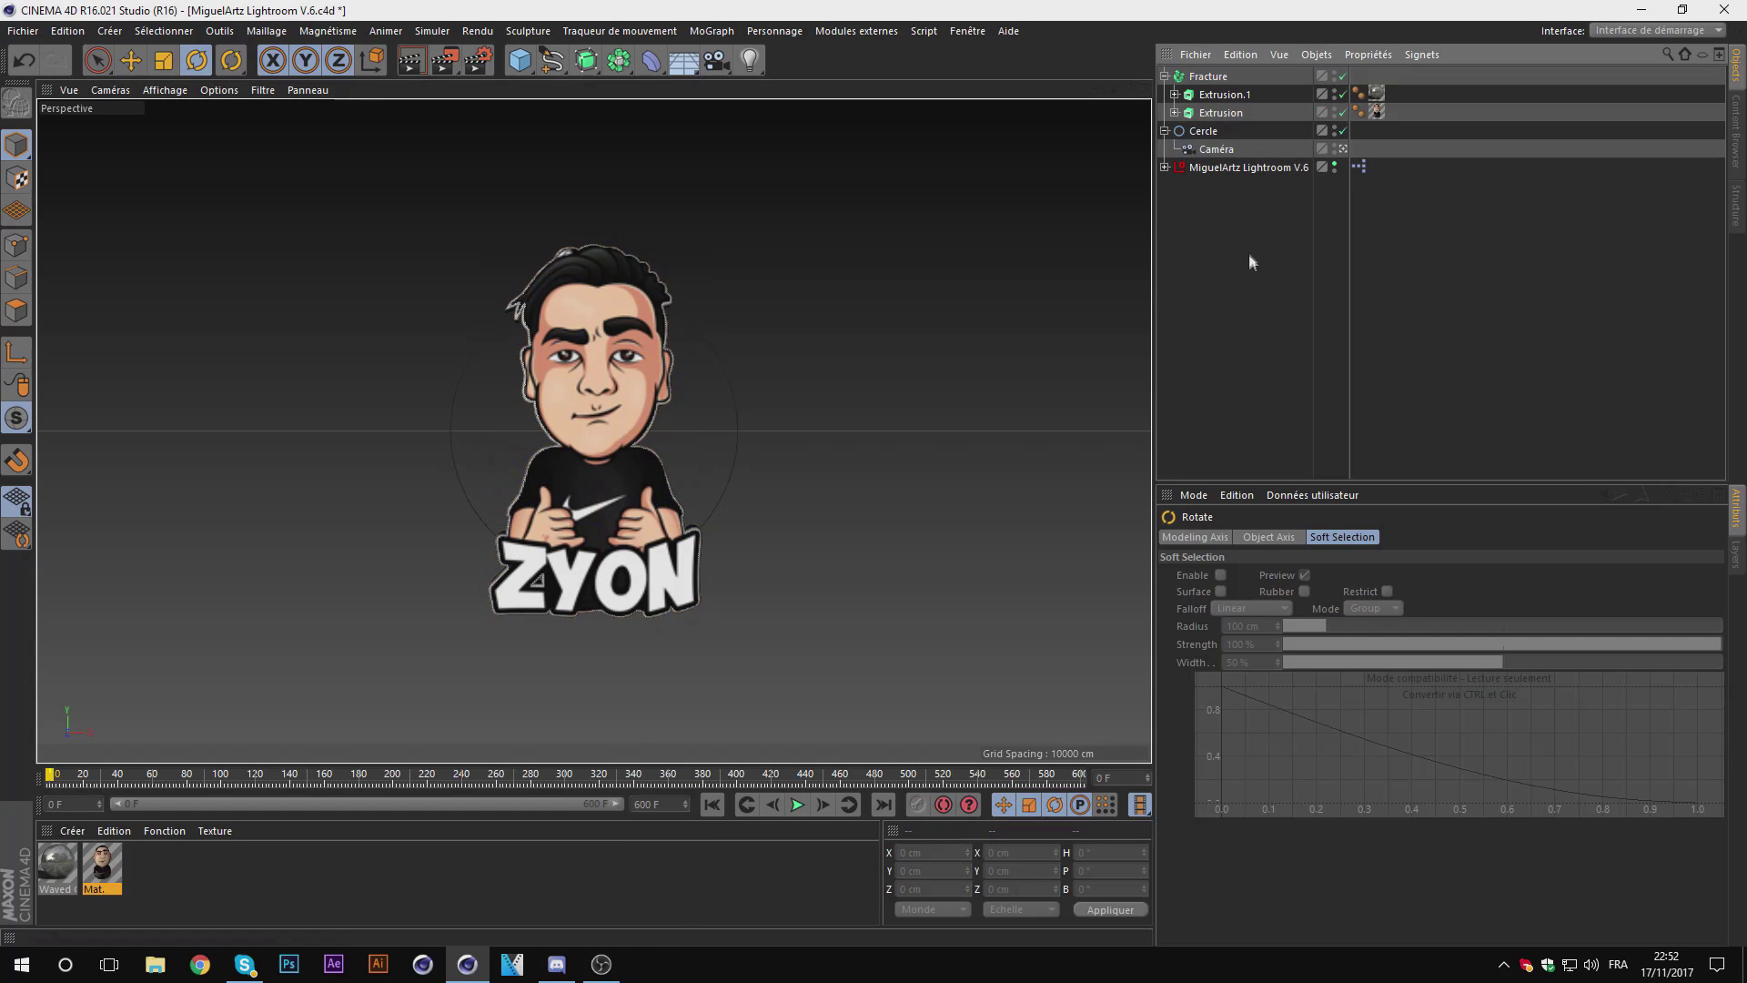
{"action": "left_click", "coordinate": [1258, 262]}
{"action": "left_click", "coordinate": [712, 30]}
Step: Add a Sound effector at the list bottom and load the Lil Pump - Boss wav
{"action": "left_click", "coordinate": [841, 204]}
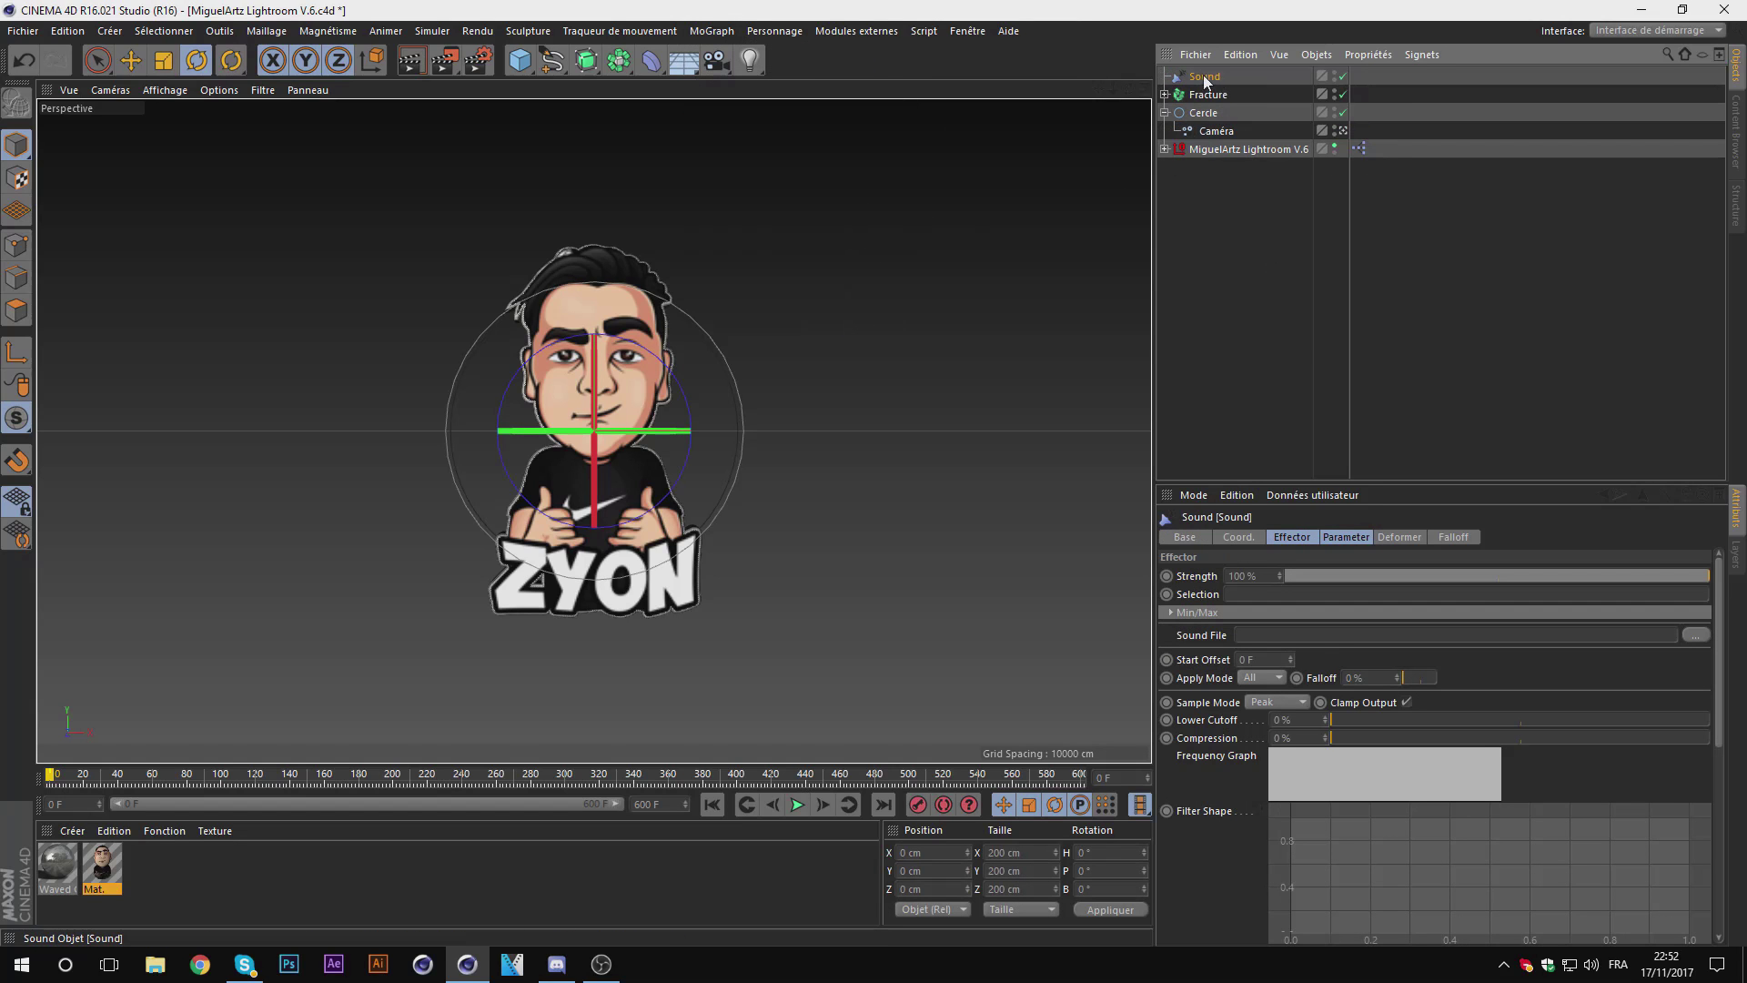
{"action": "left_click_drag", "start_coordinate": [1204, 76], "coordinate": [1210, 157]}
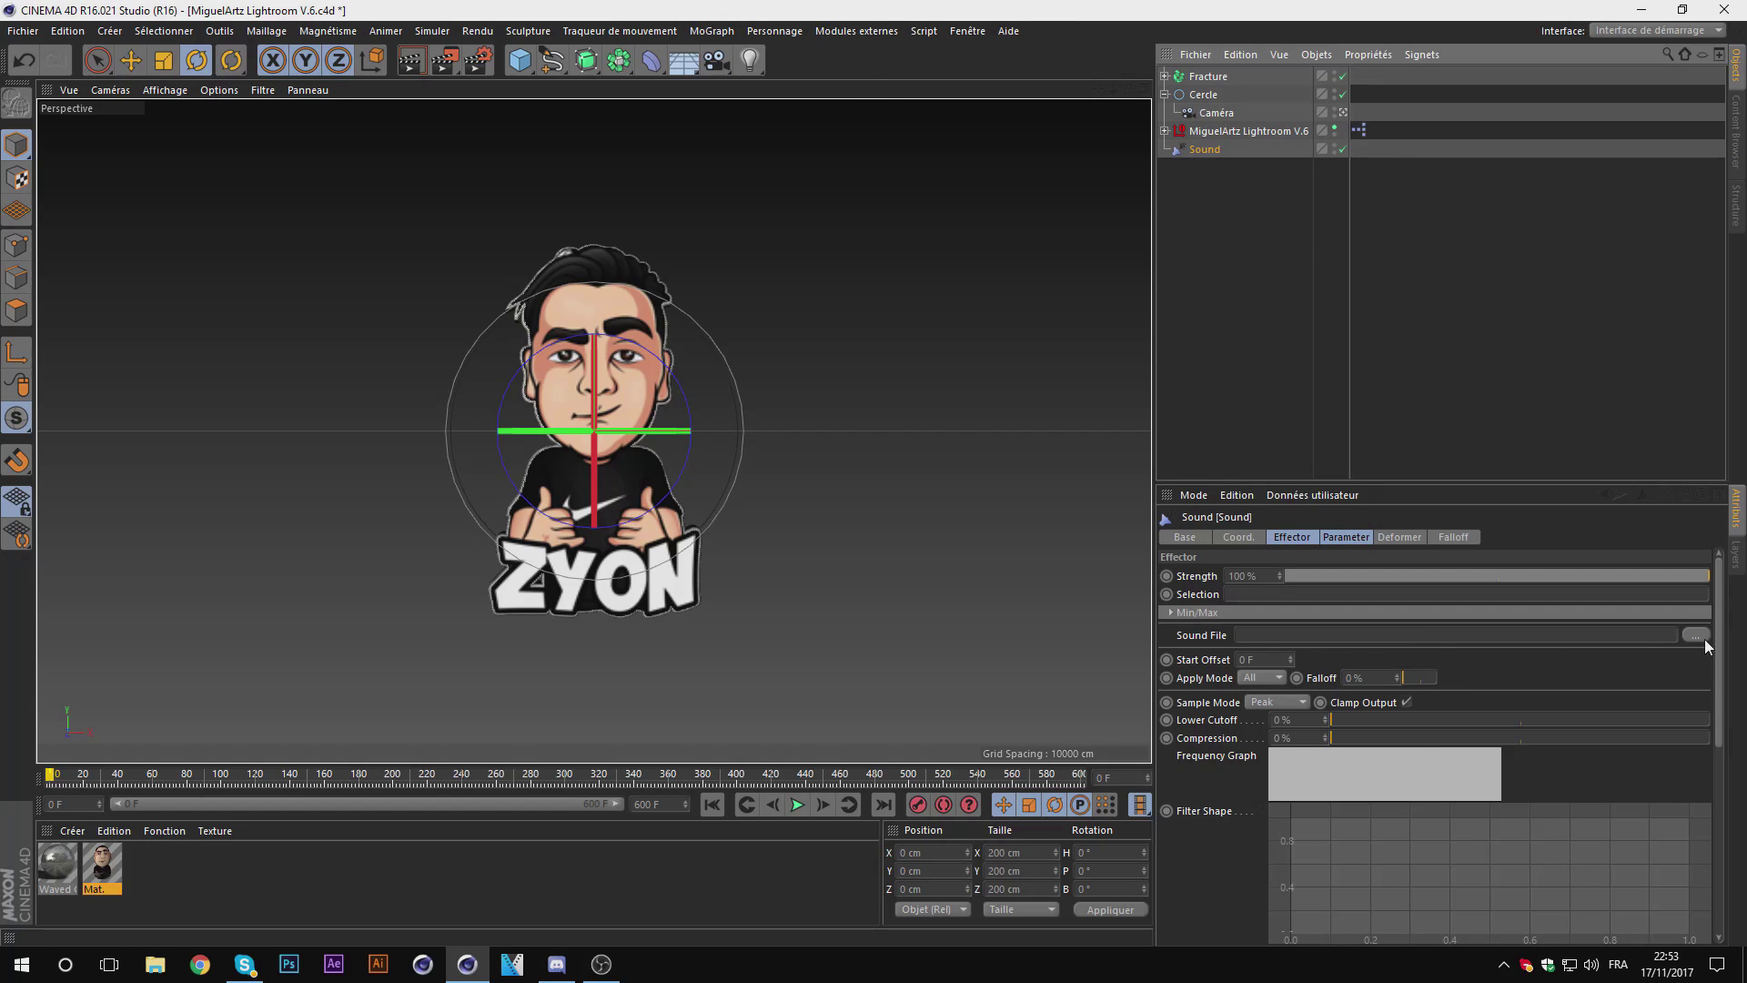
{"action": "left_click", "coordinate": [1698, 635]}
{"action": "type", "text": "Lil"}
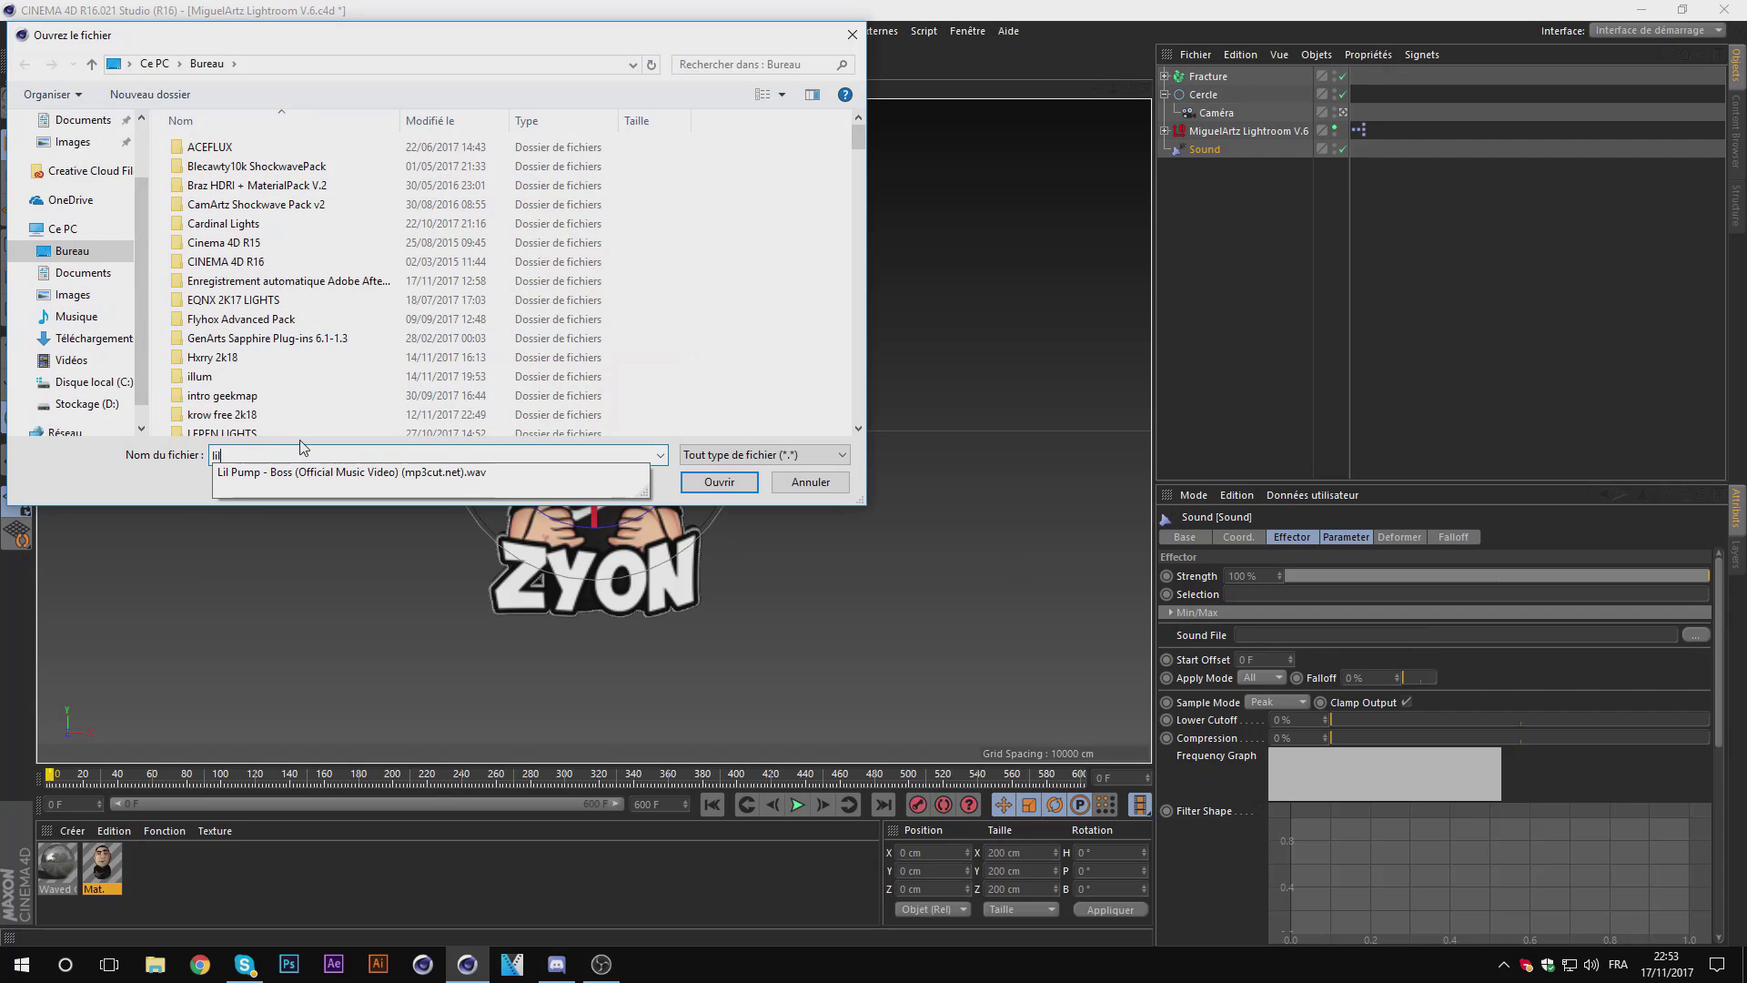
{"action": "key", "text": "Return"}
{"action": "left_click", "coordinate": [960, 548]}
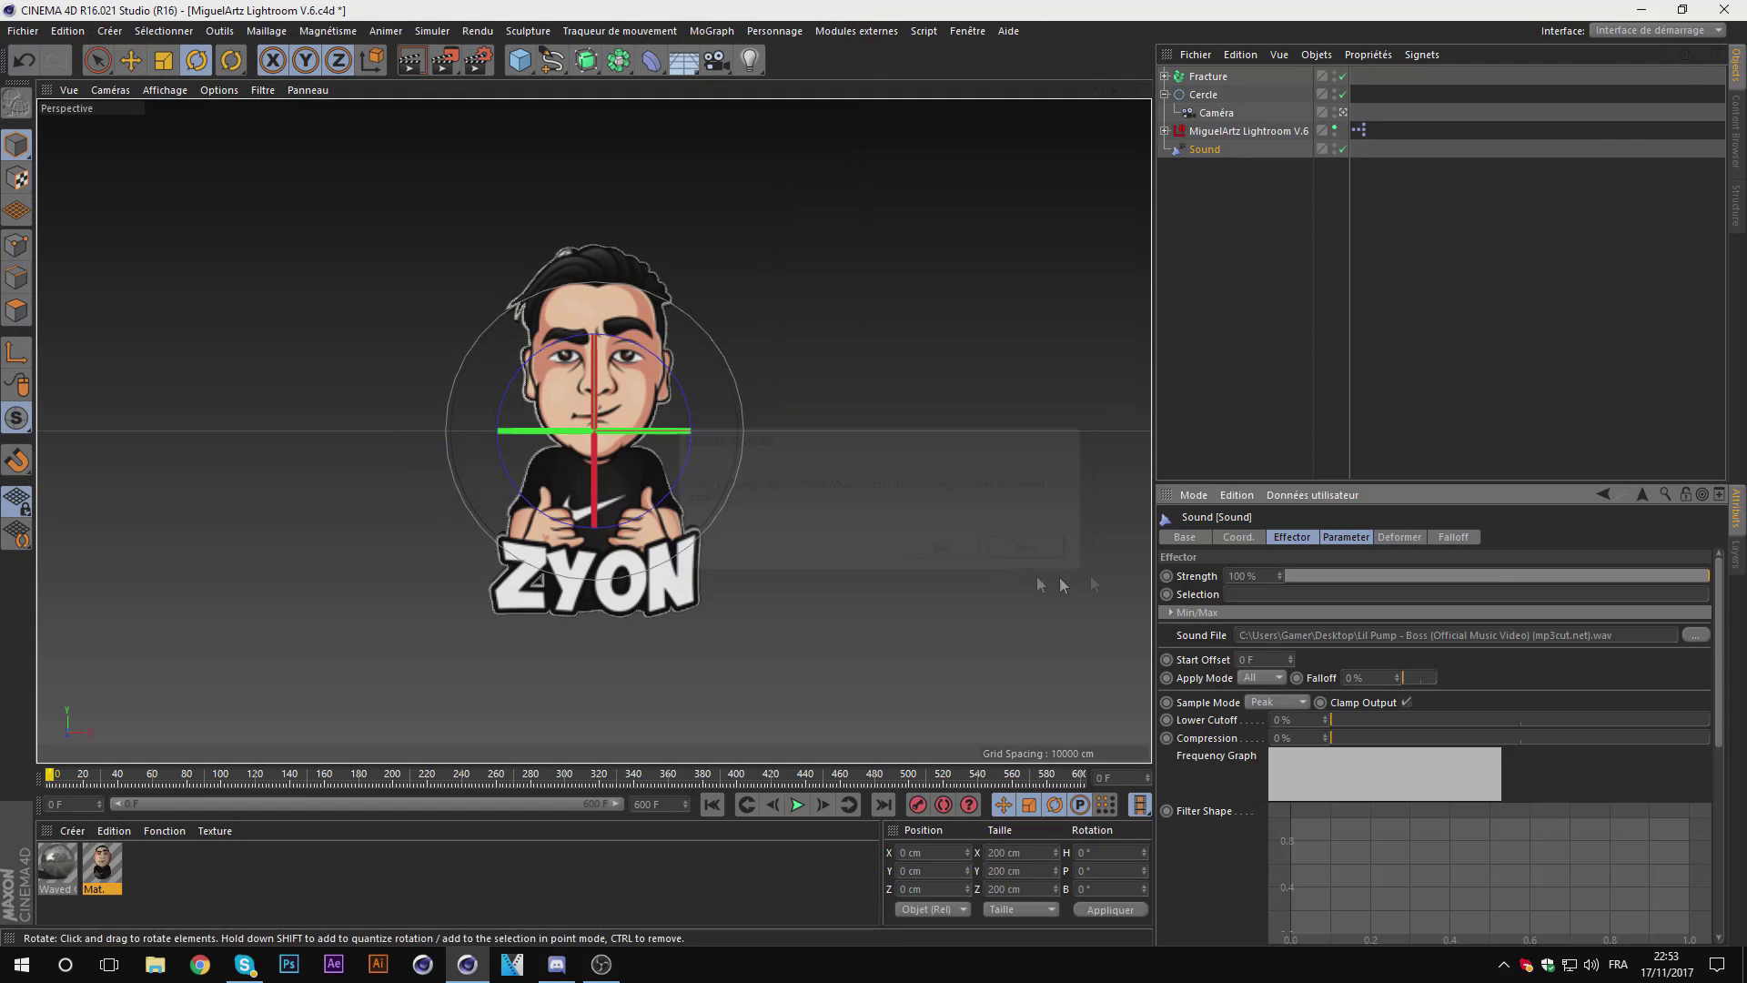
{"action": "left_click", "coordinate": [582, 664]}
{"action": "mouse_move", "coordinate": [141, 775]}
{"action": "left_mouse_down"}
{"action": "mouse_move", "coordinate": [202, 775]}
{"action": "mouse_move", "coordinate": [49, 774]}
{"action": "left_mouse_up"}
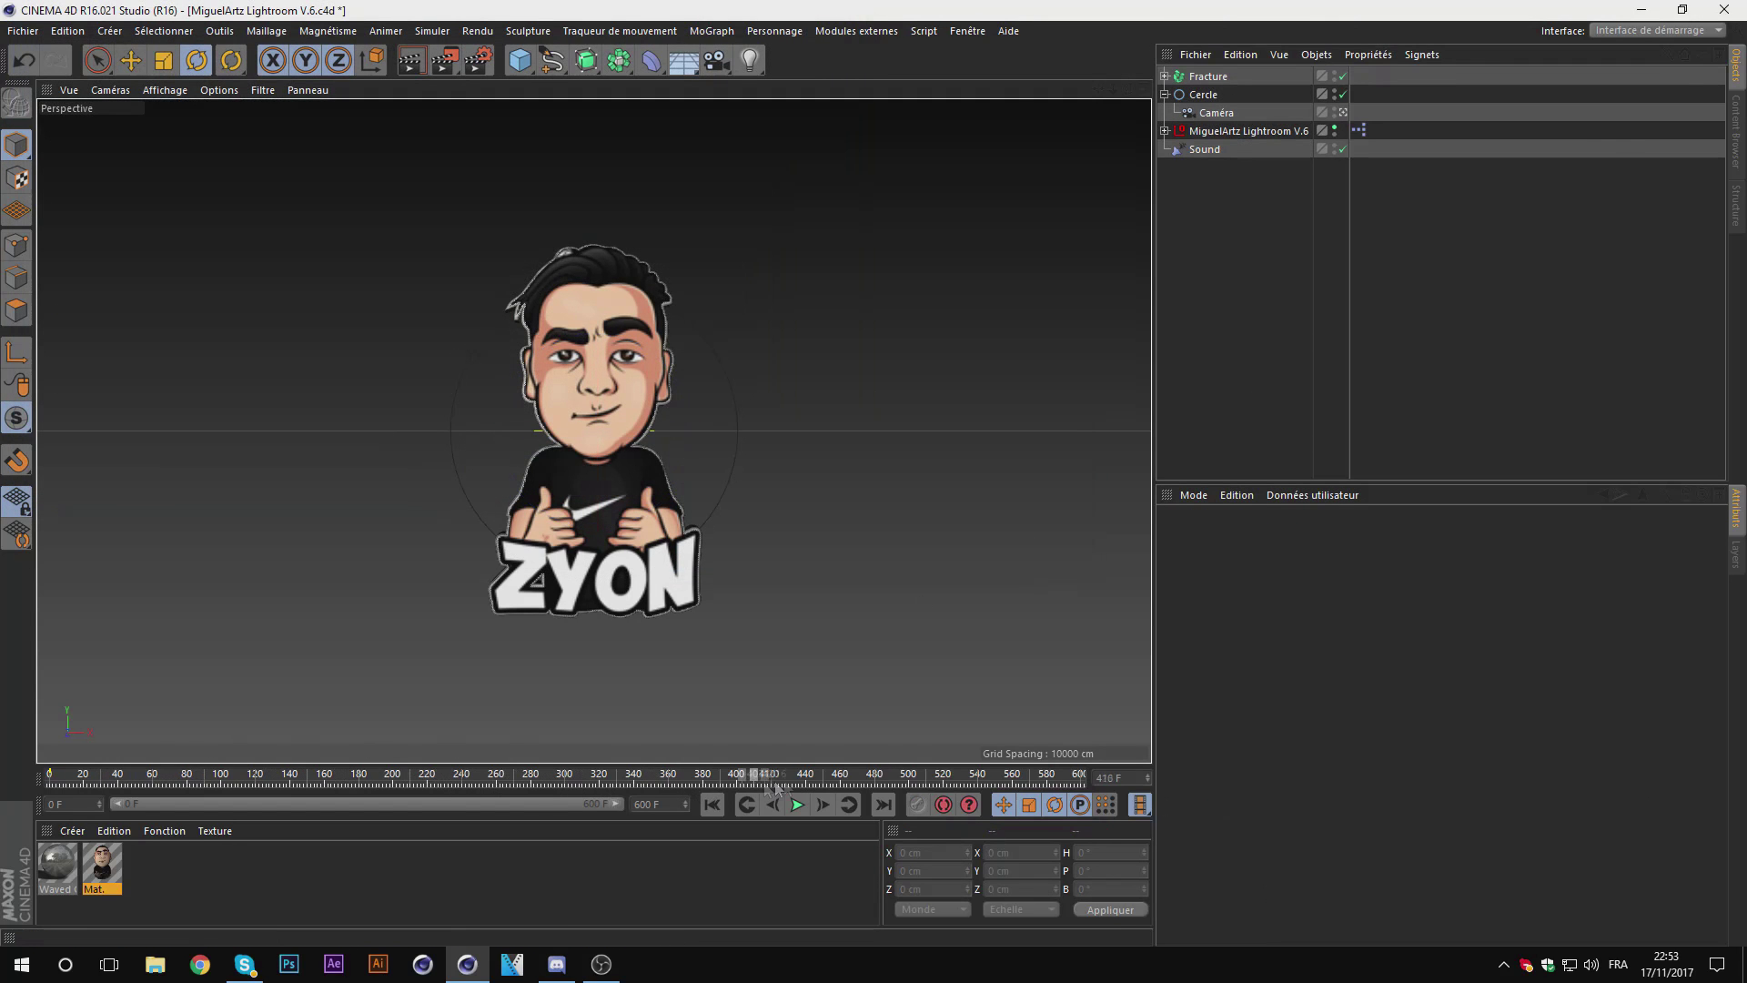
{"action": "left_click", "coordinate": [1204, 149]}
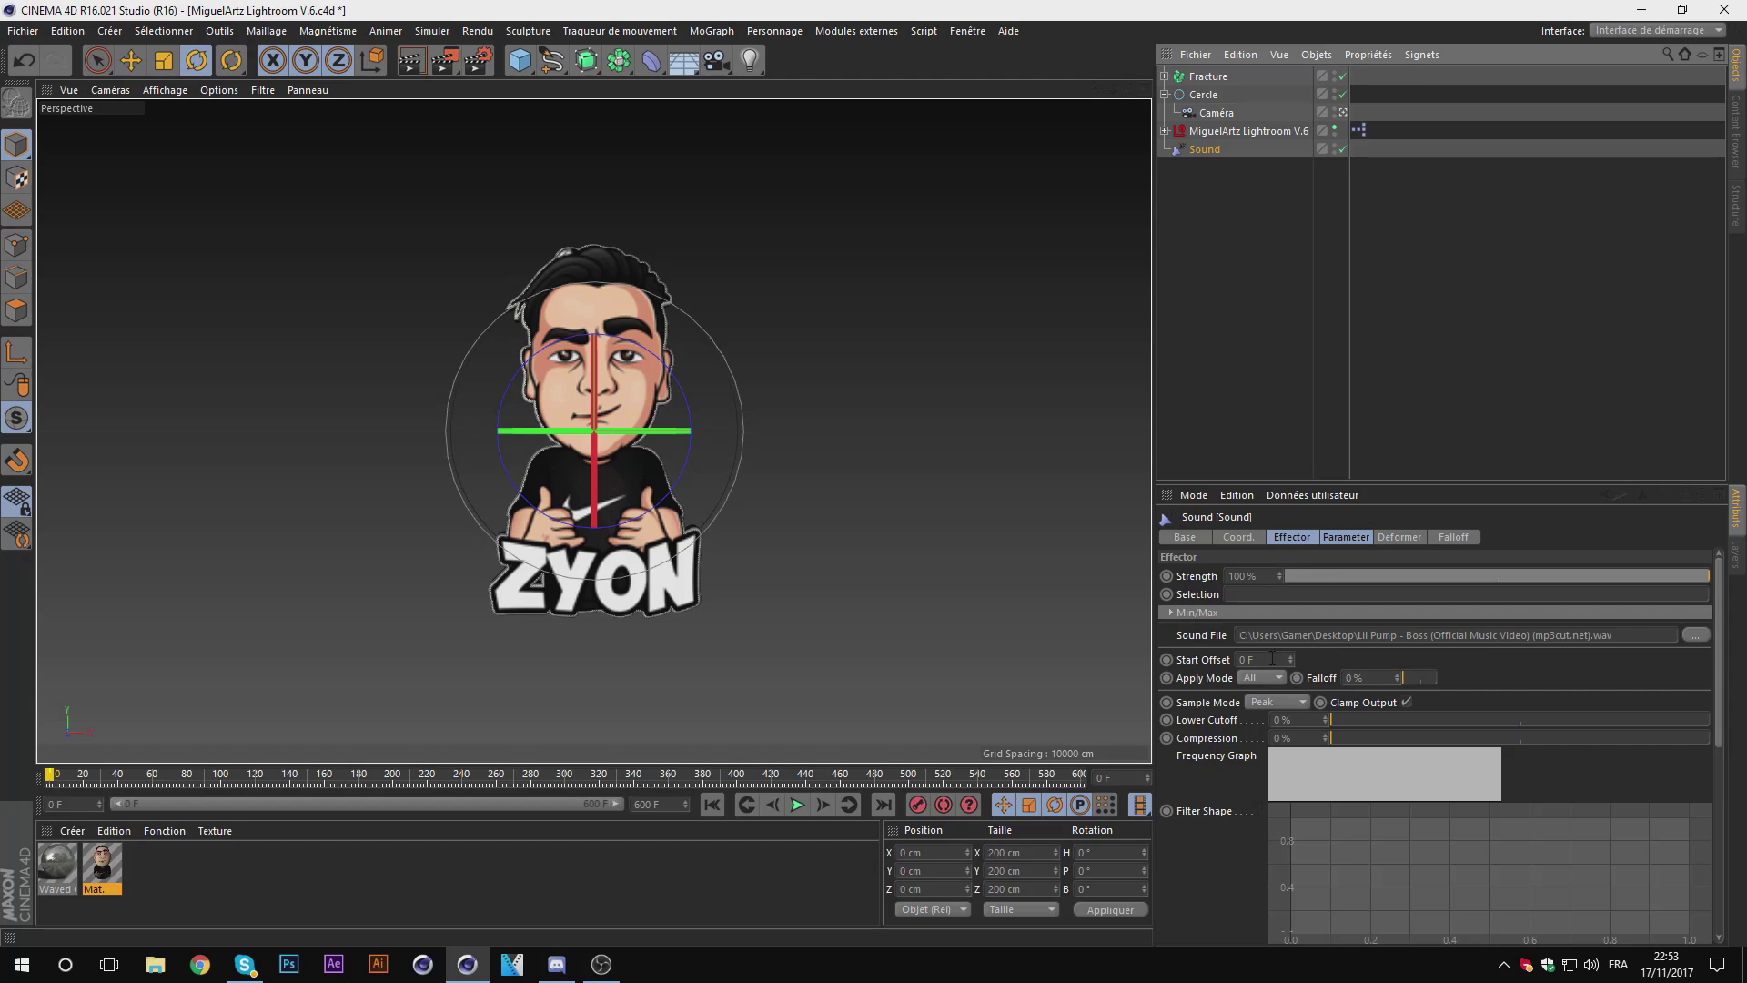
Step: Set the Sound effector's Start Offset to -150 F and open its context options
{"action": "left_click", "coordinate": [1279, 658]}
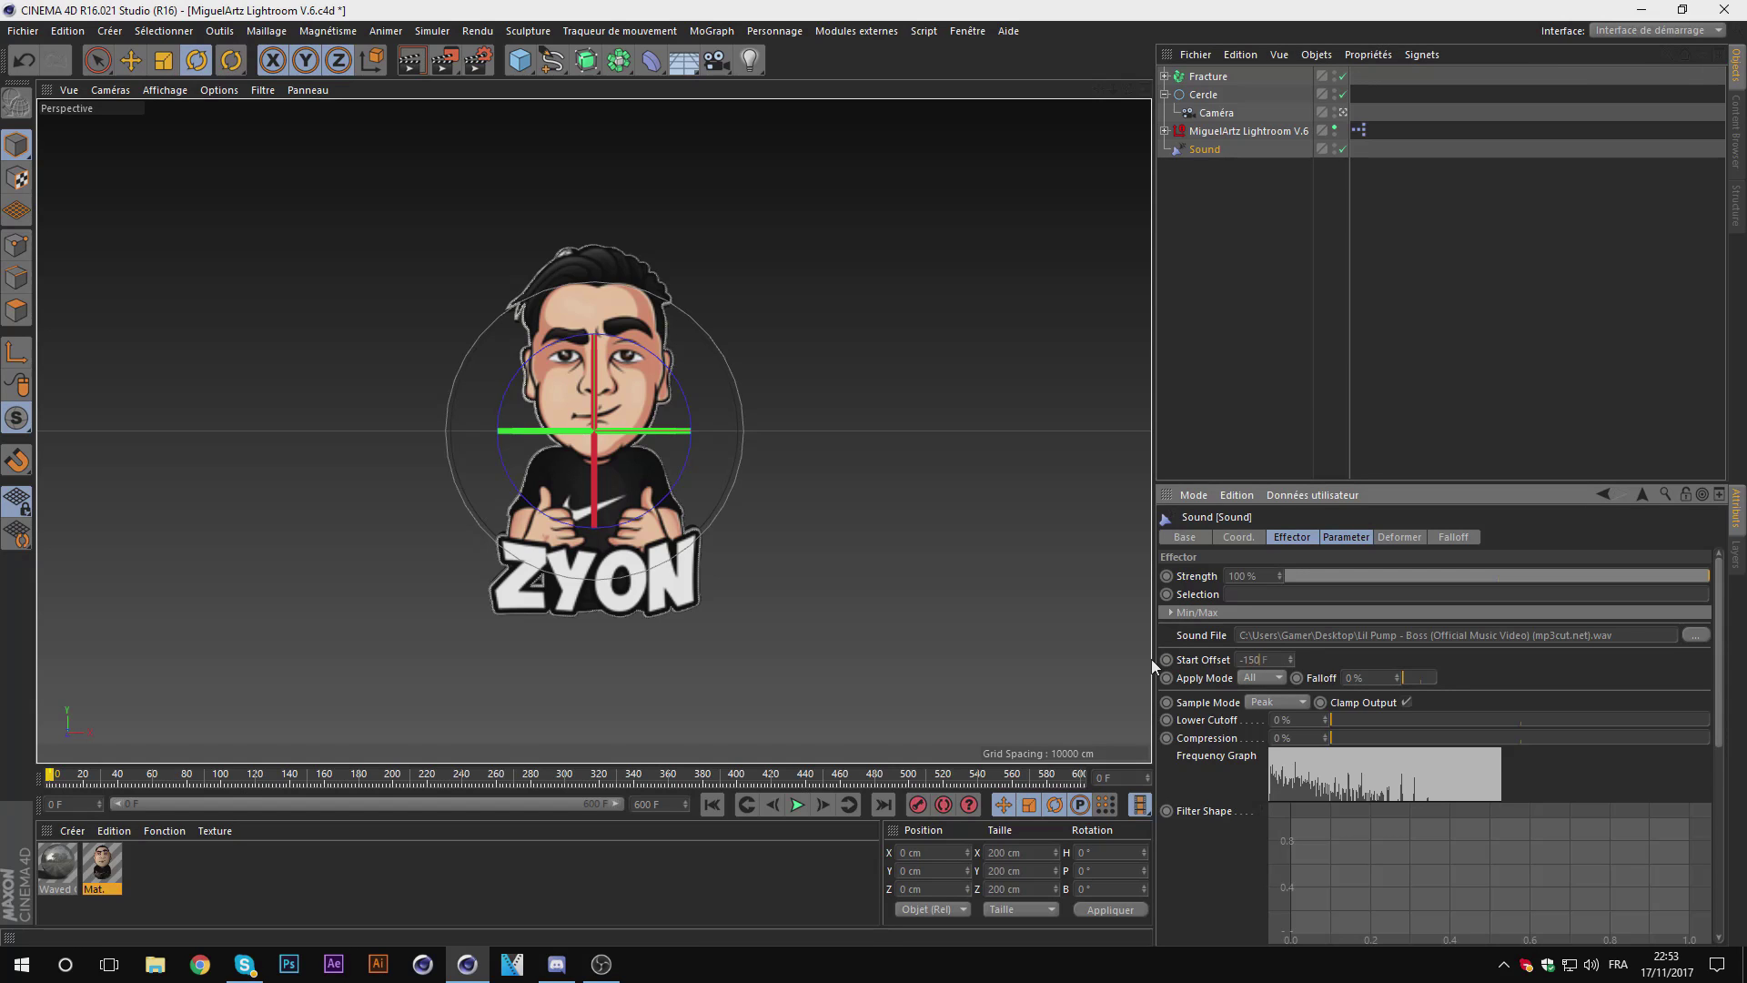
{"action": "left_click", "coordinate": [636, 709]}
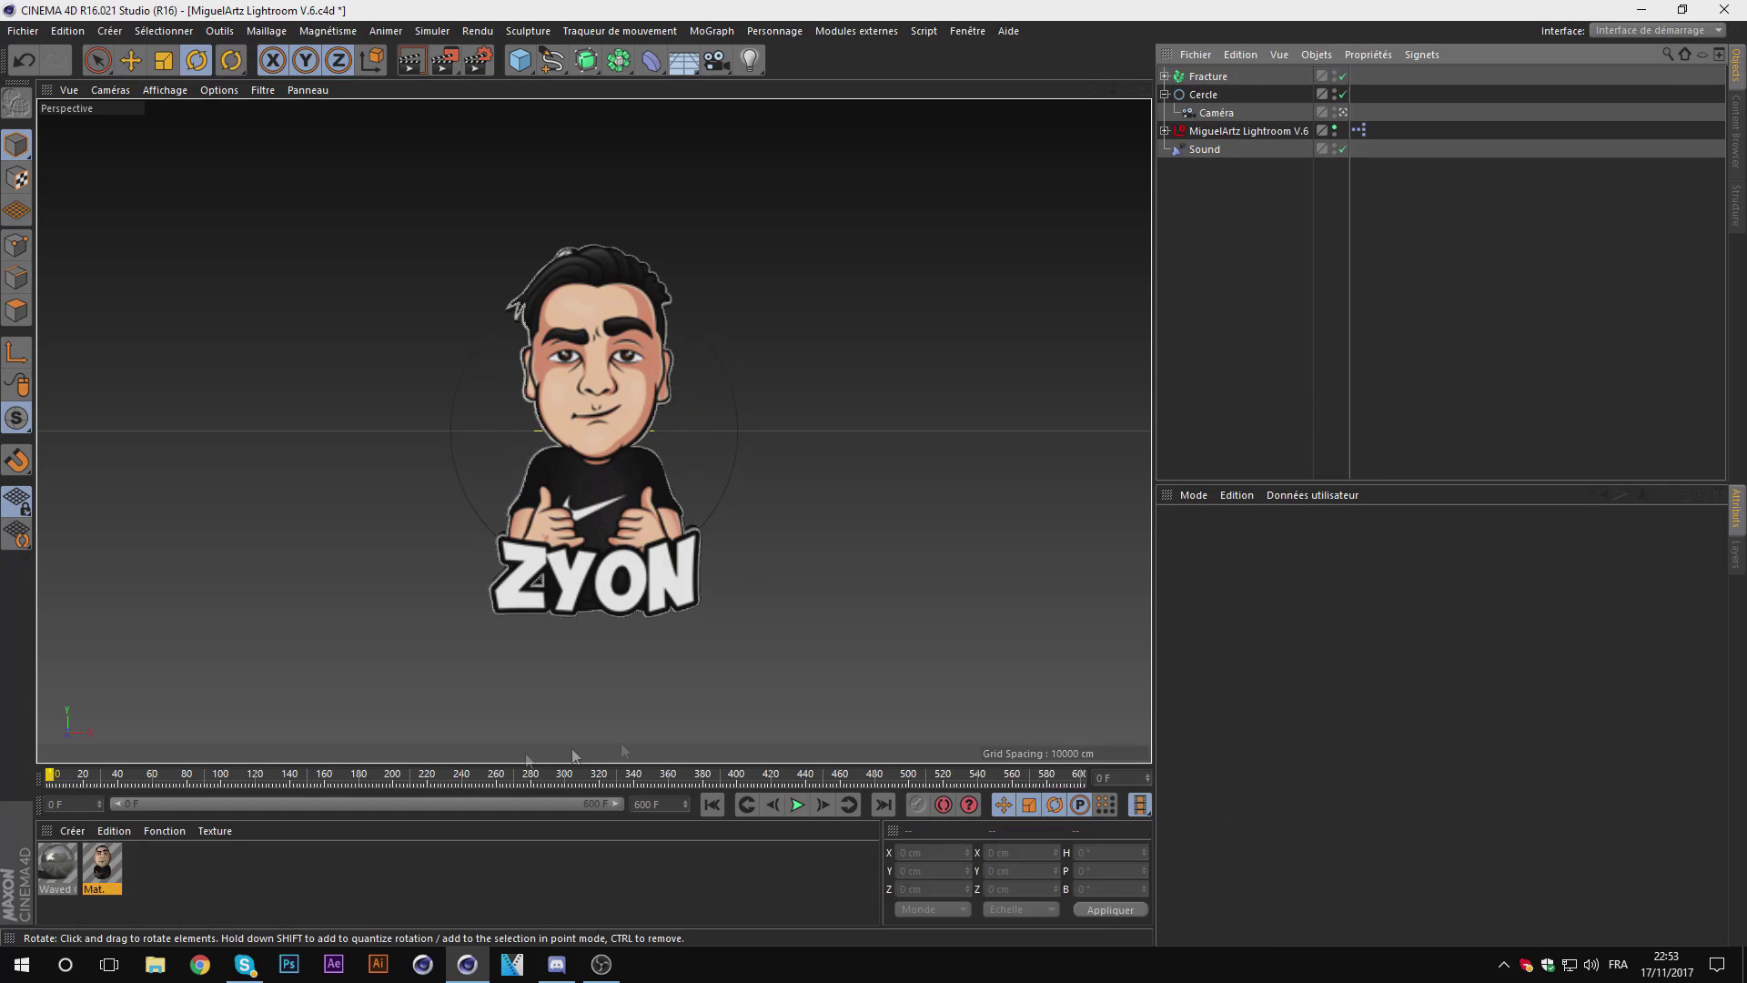
{"action": "right_click", "coordinate": [1189, 150]}
{"action": "left_click", "coordinate": [1540, 273]}
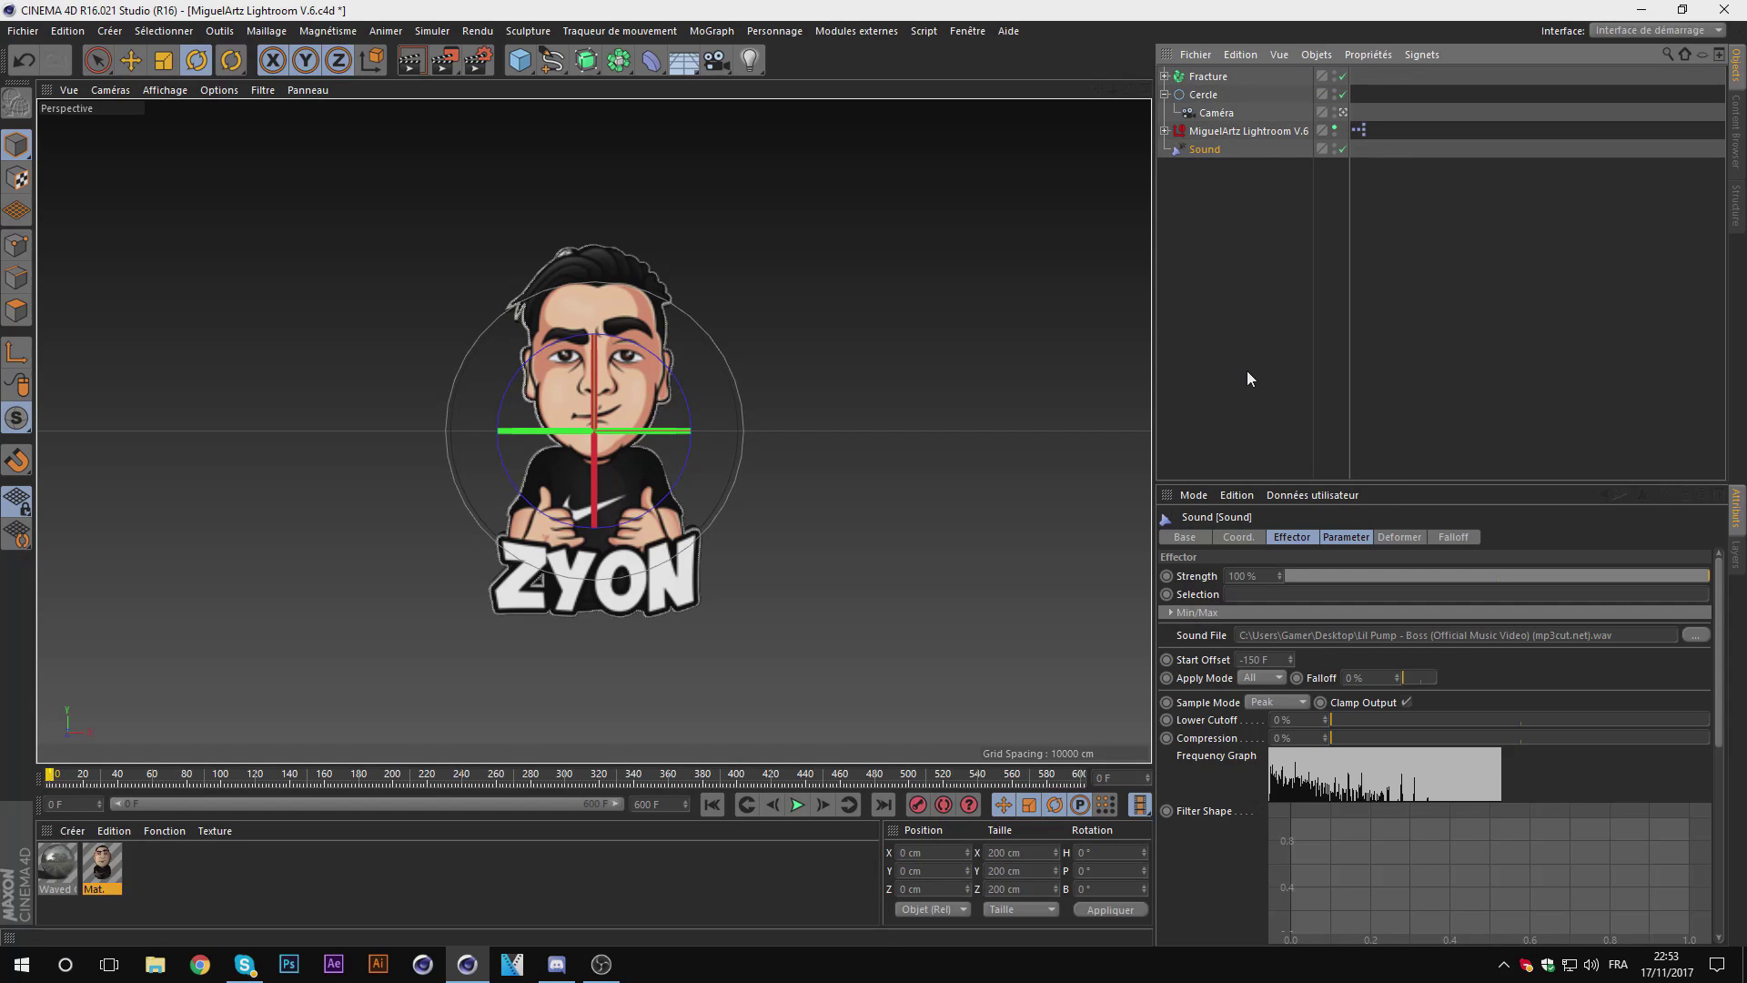
{"action": "right_click", "coordinate": [1199, 151]}
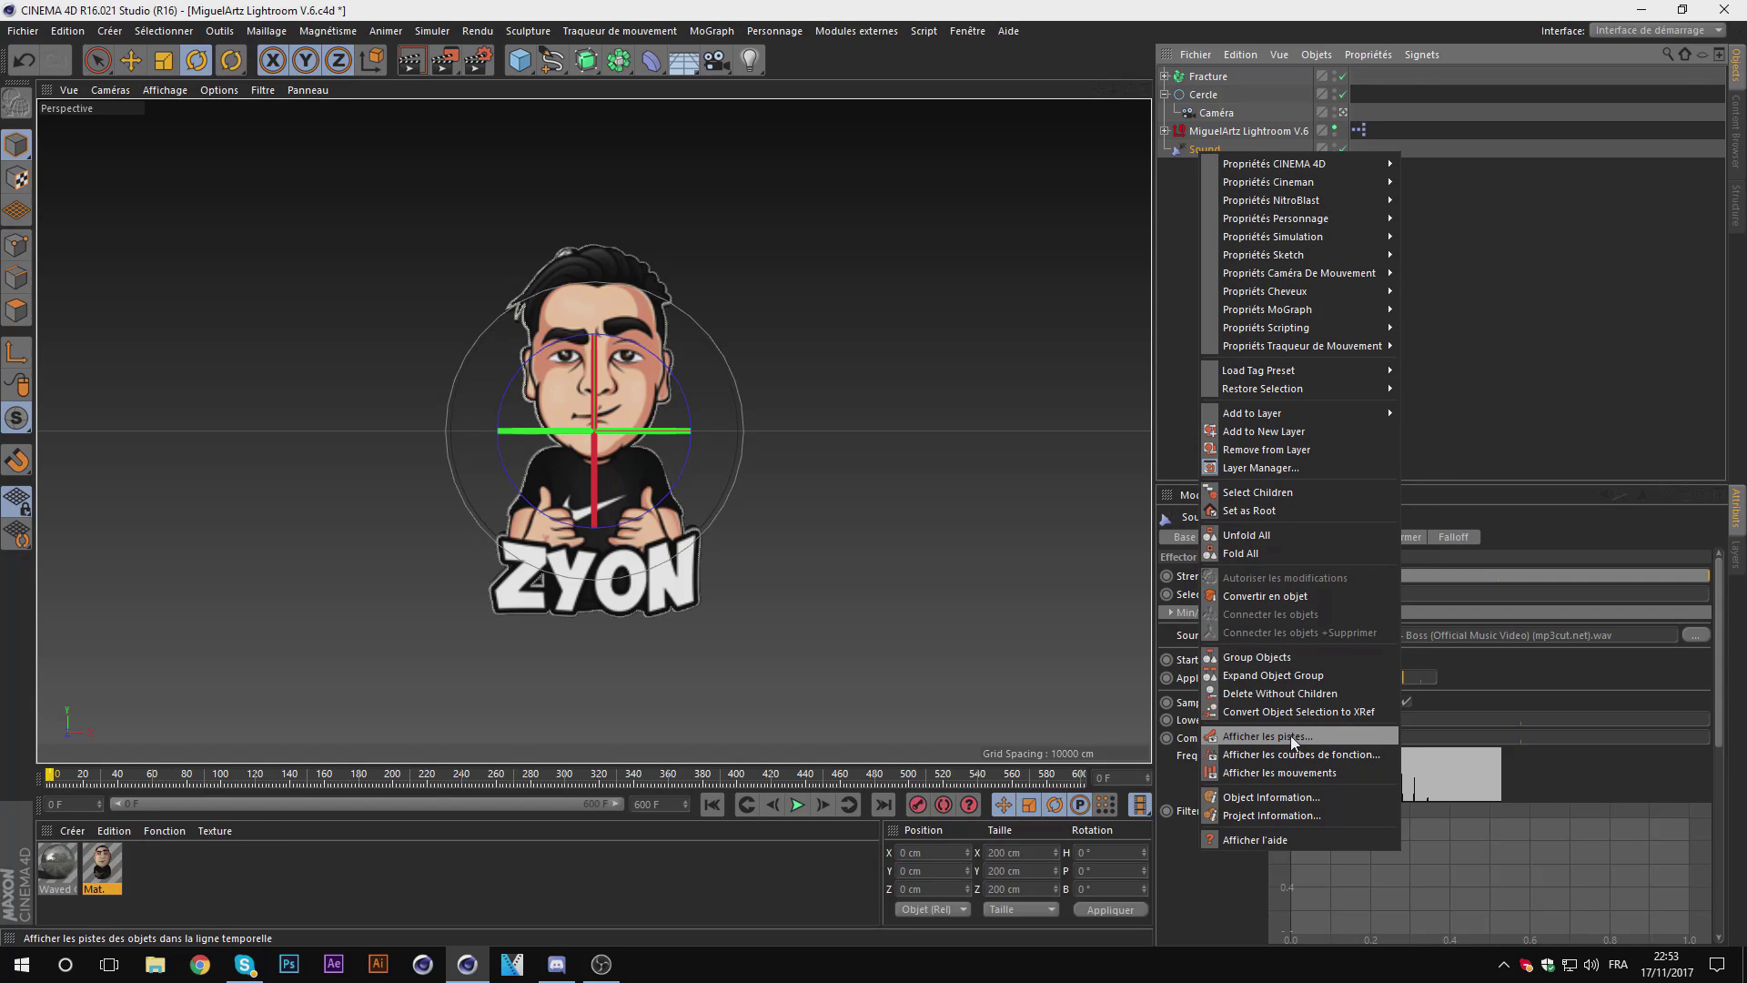
Step: Show the Sound object's tracks (Afficher les pistes) in a Timeline window moved clear of the settings
{"action": "left_click", "coordinate": [1291, 735]}
{"action": "left_click", "coordinate": [1203, 187]}
{"action": "right_click", "coordinate": [1196, 150]}
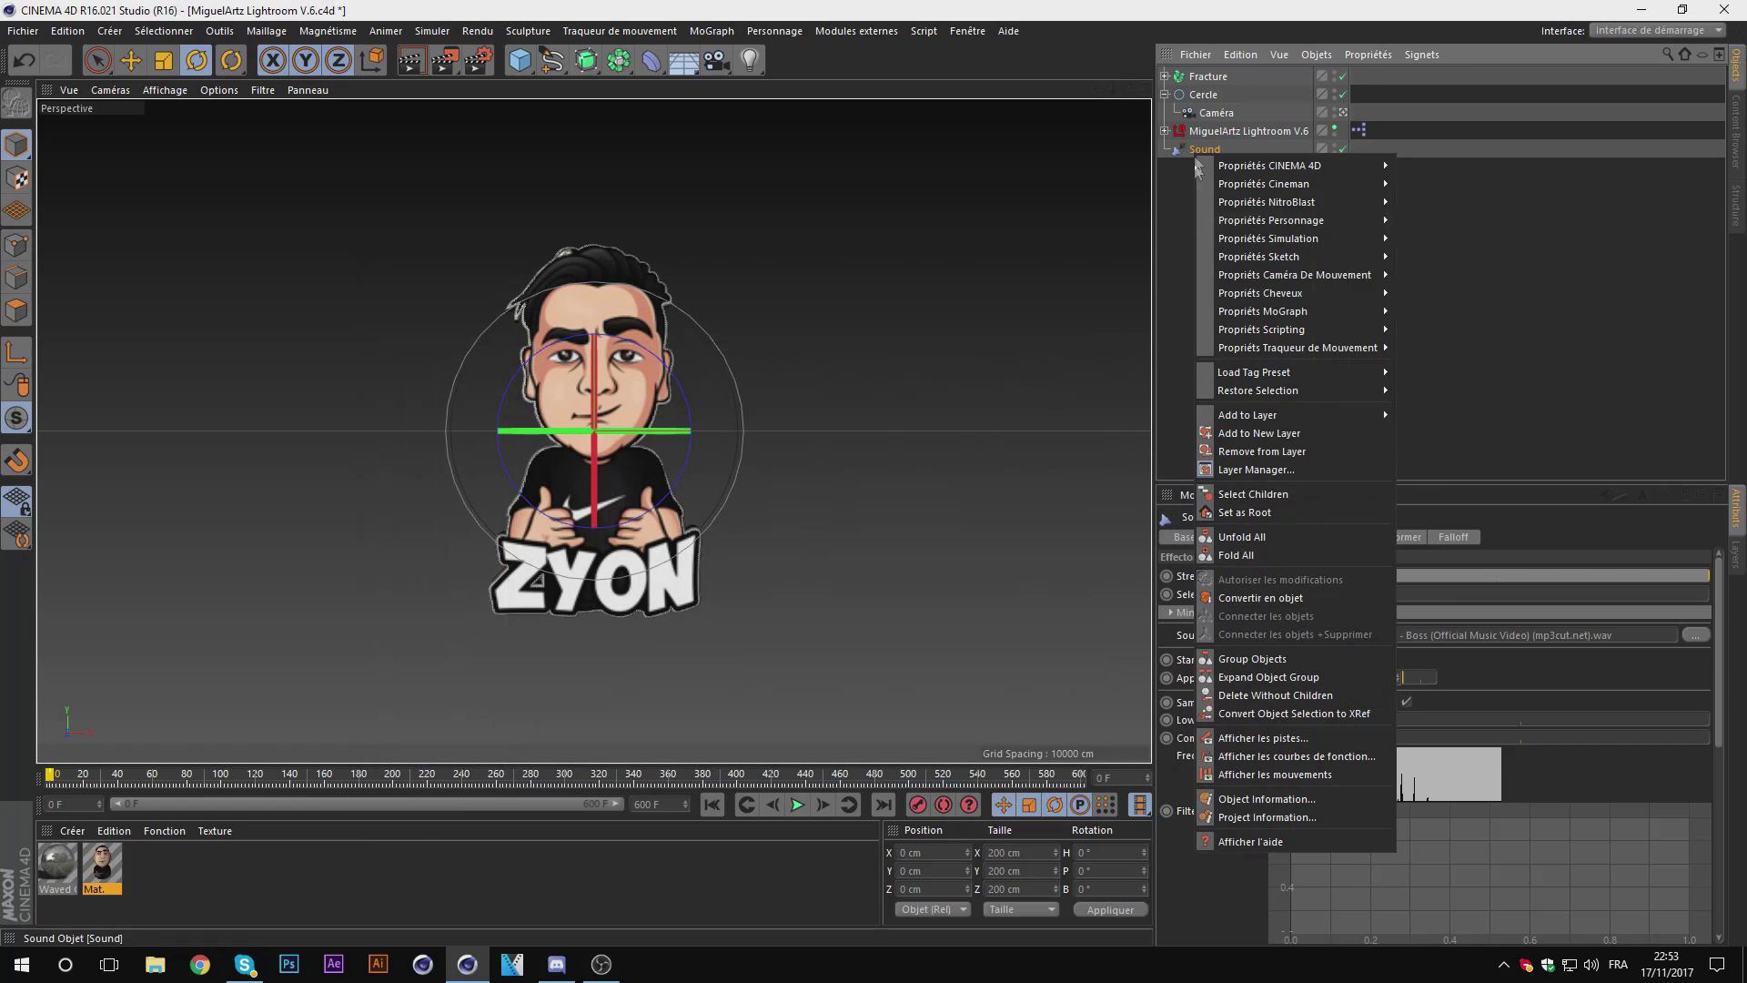
{"action": "left_click", "coordinate": [1281, 736]}
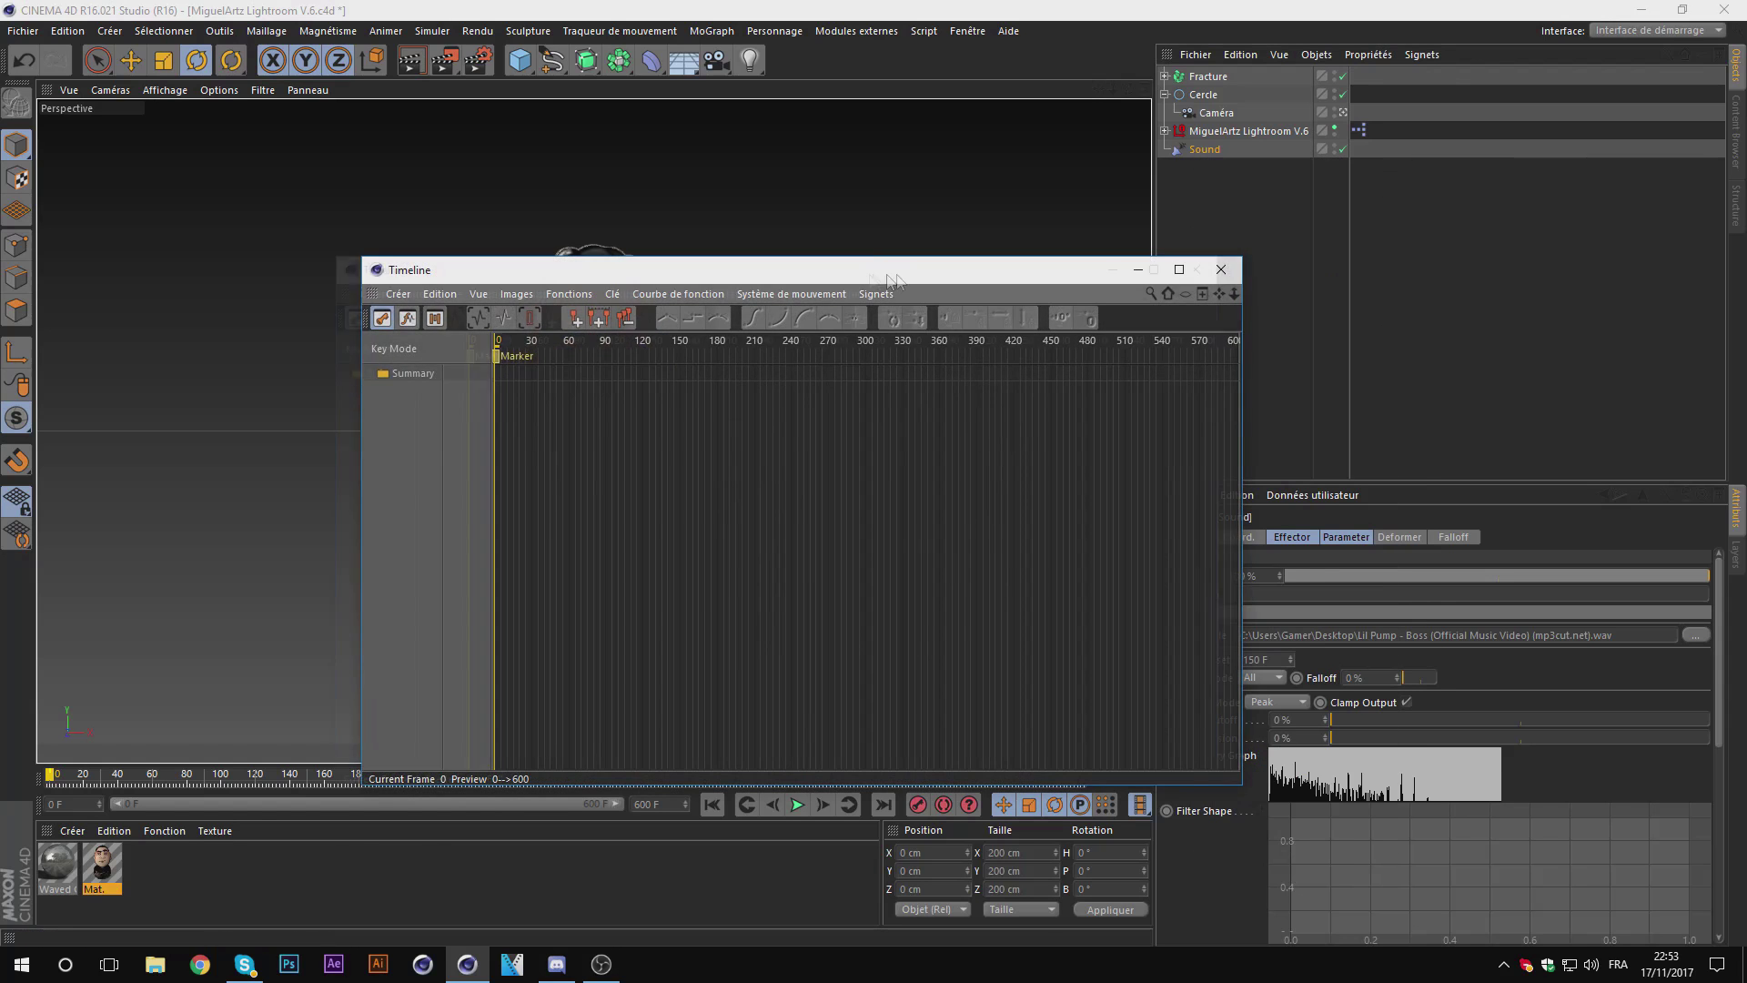
{"action": "left_click_drag", "start_coordinate": [869, 275], "coordinate": [658, 179]}
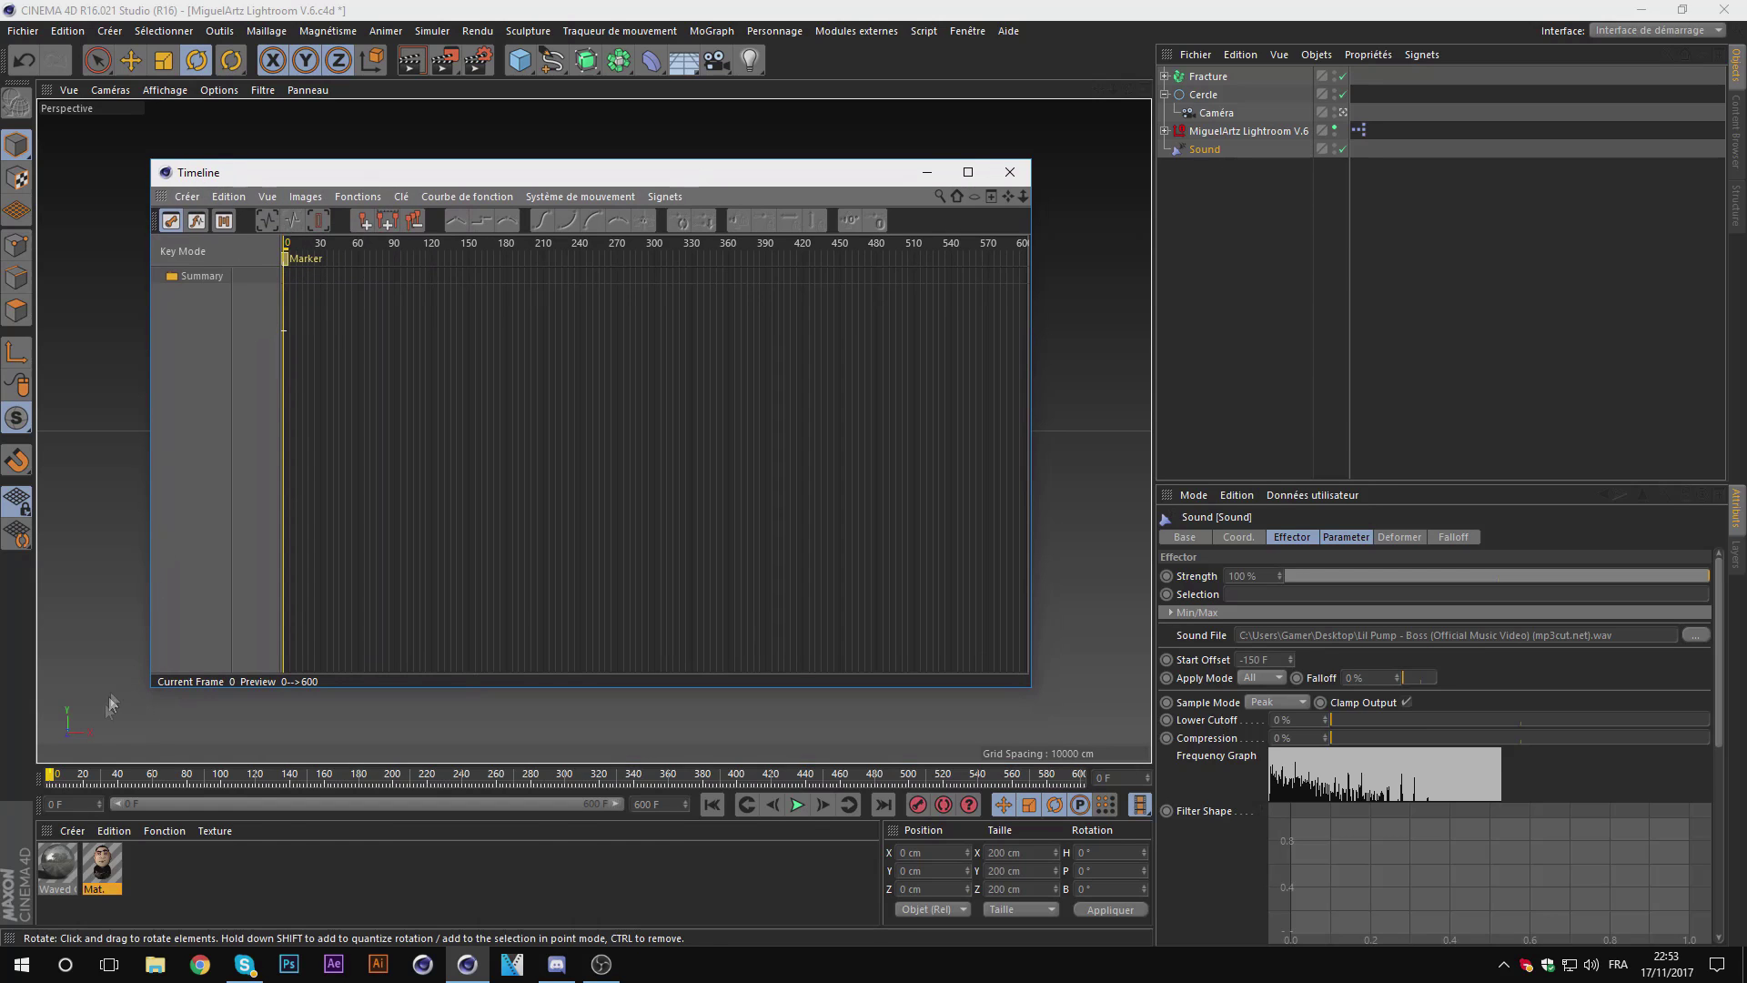
Step: Scrub the song, add a trial beat marker at frame 242, then delete it as misplaced
{"action": "left_click_drag", "start_coordinate": [68, 777], "coordinate": [392, 777]}
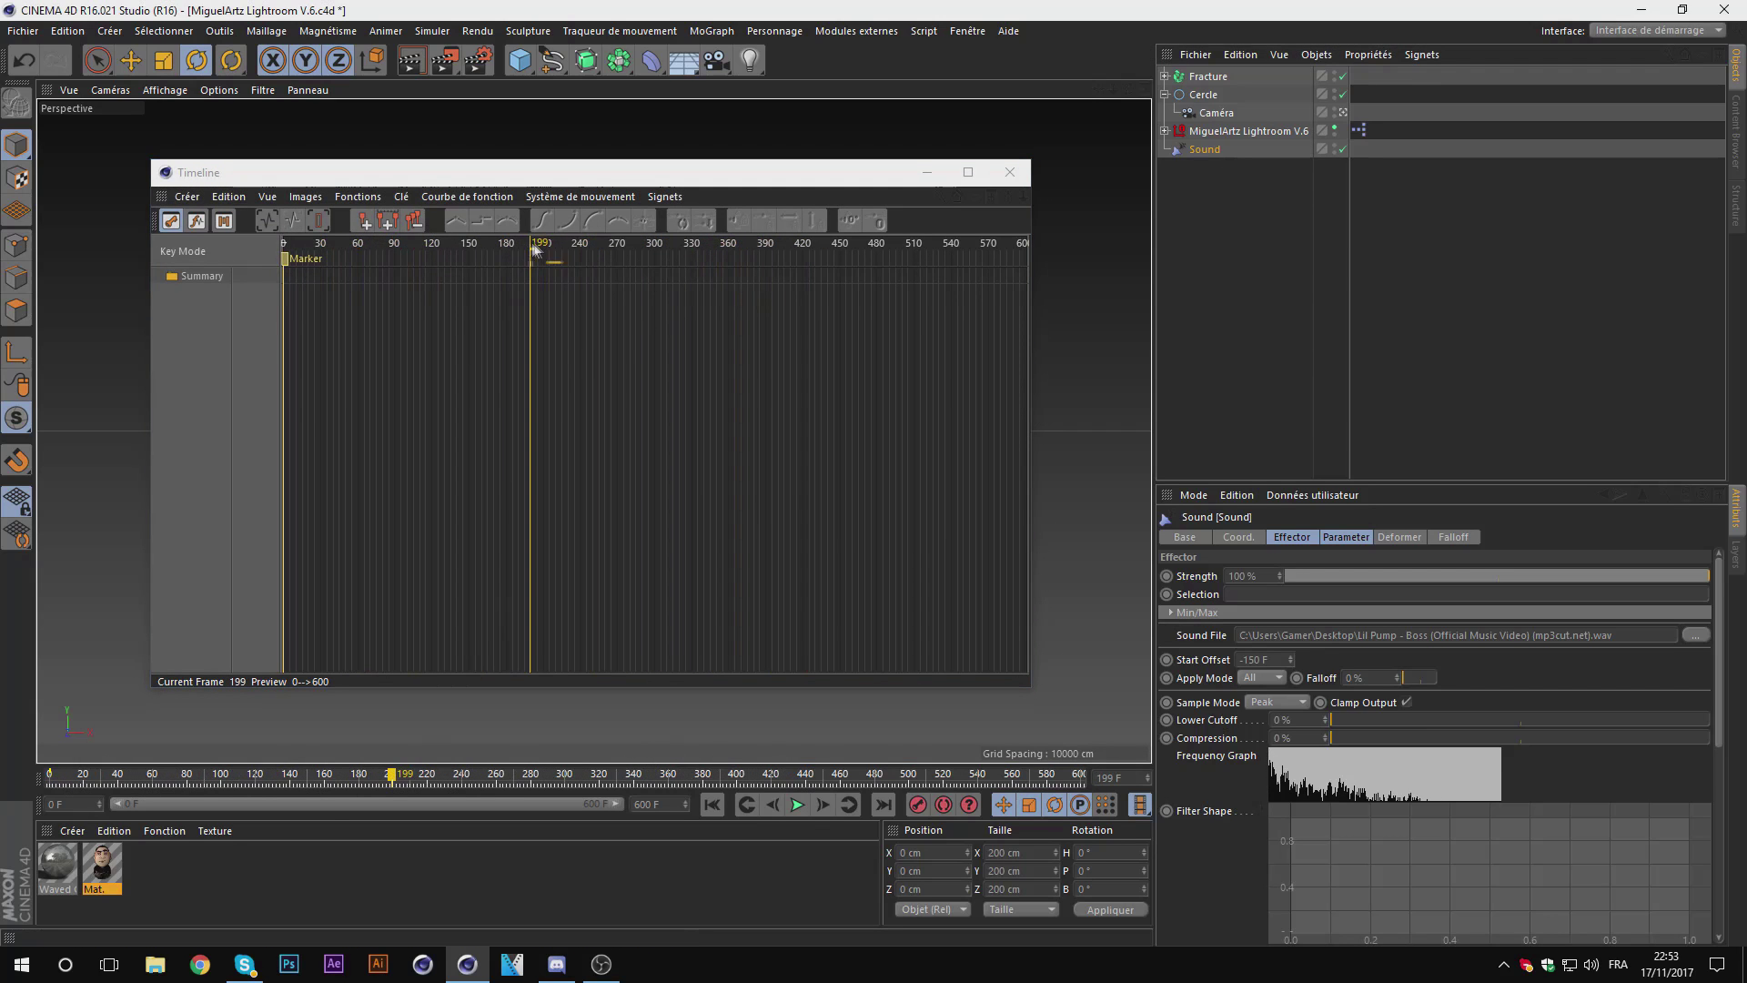
{"action": "left_click", "coordinate": [583, 243]}
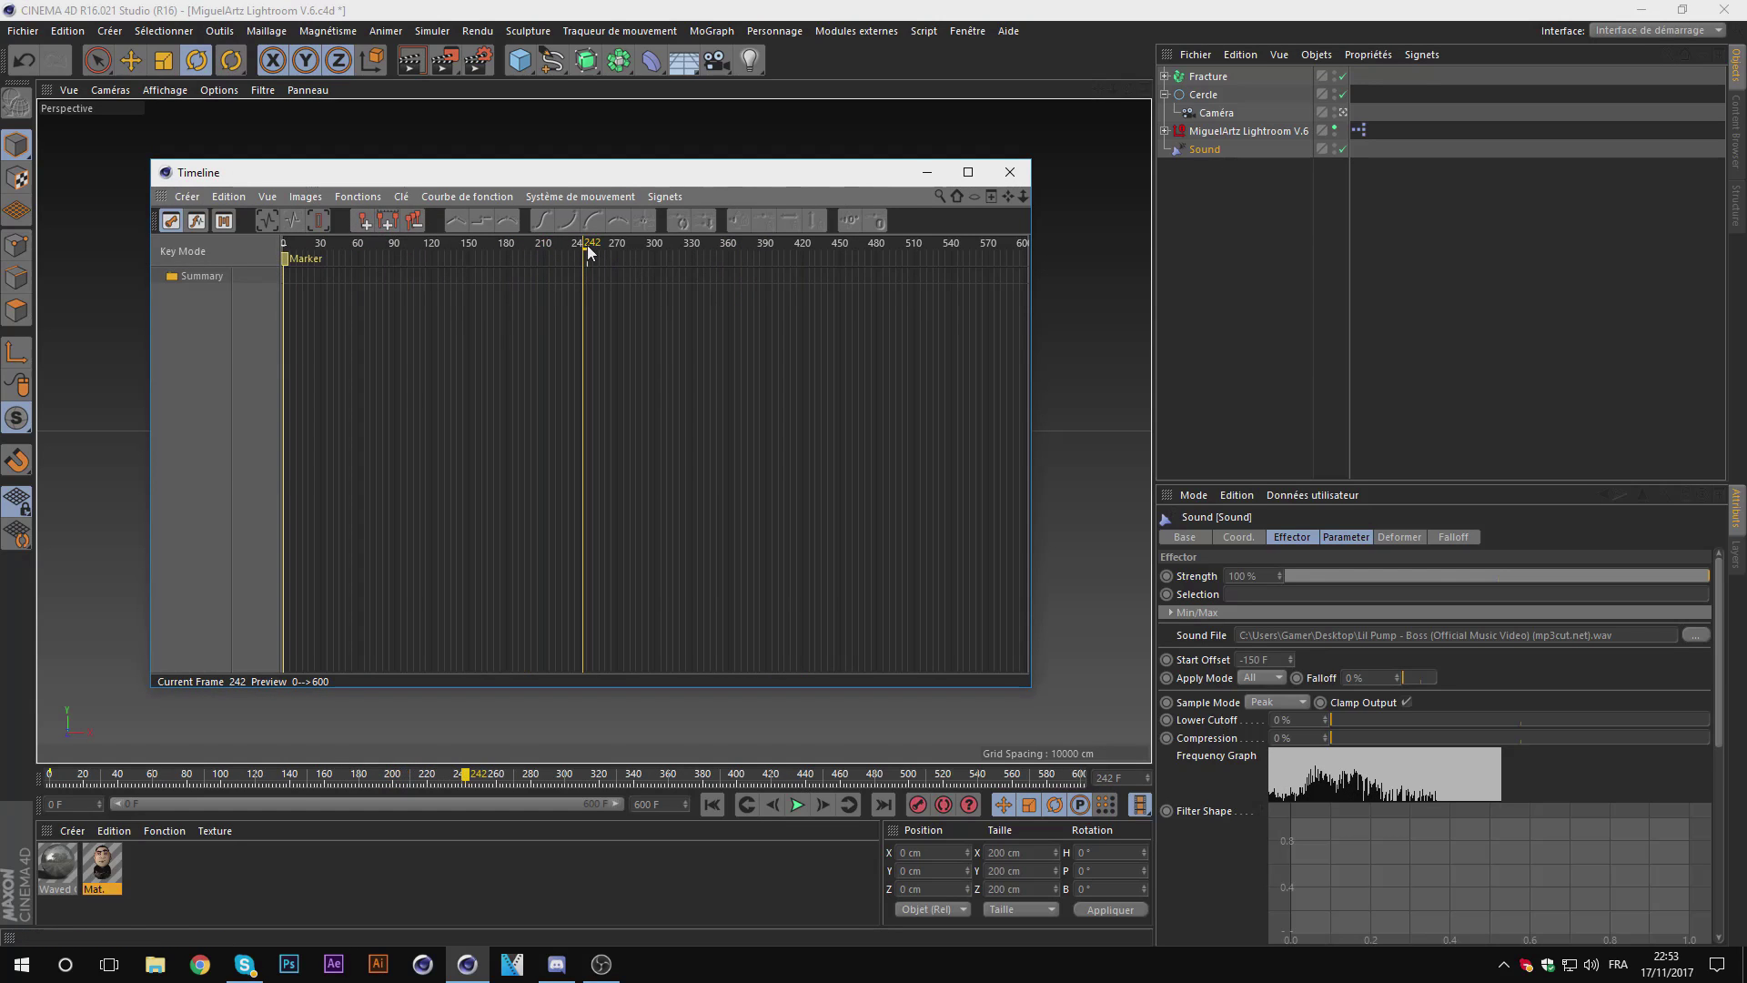
{"action": "left_click", "coordinate": [362, 220]}
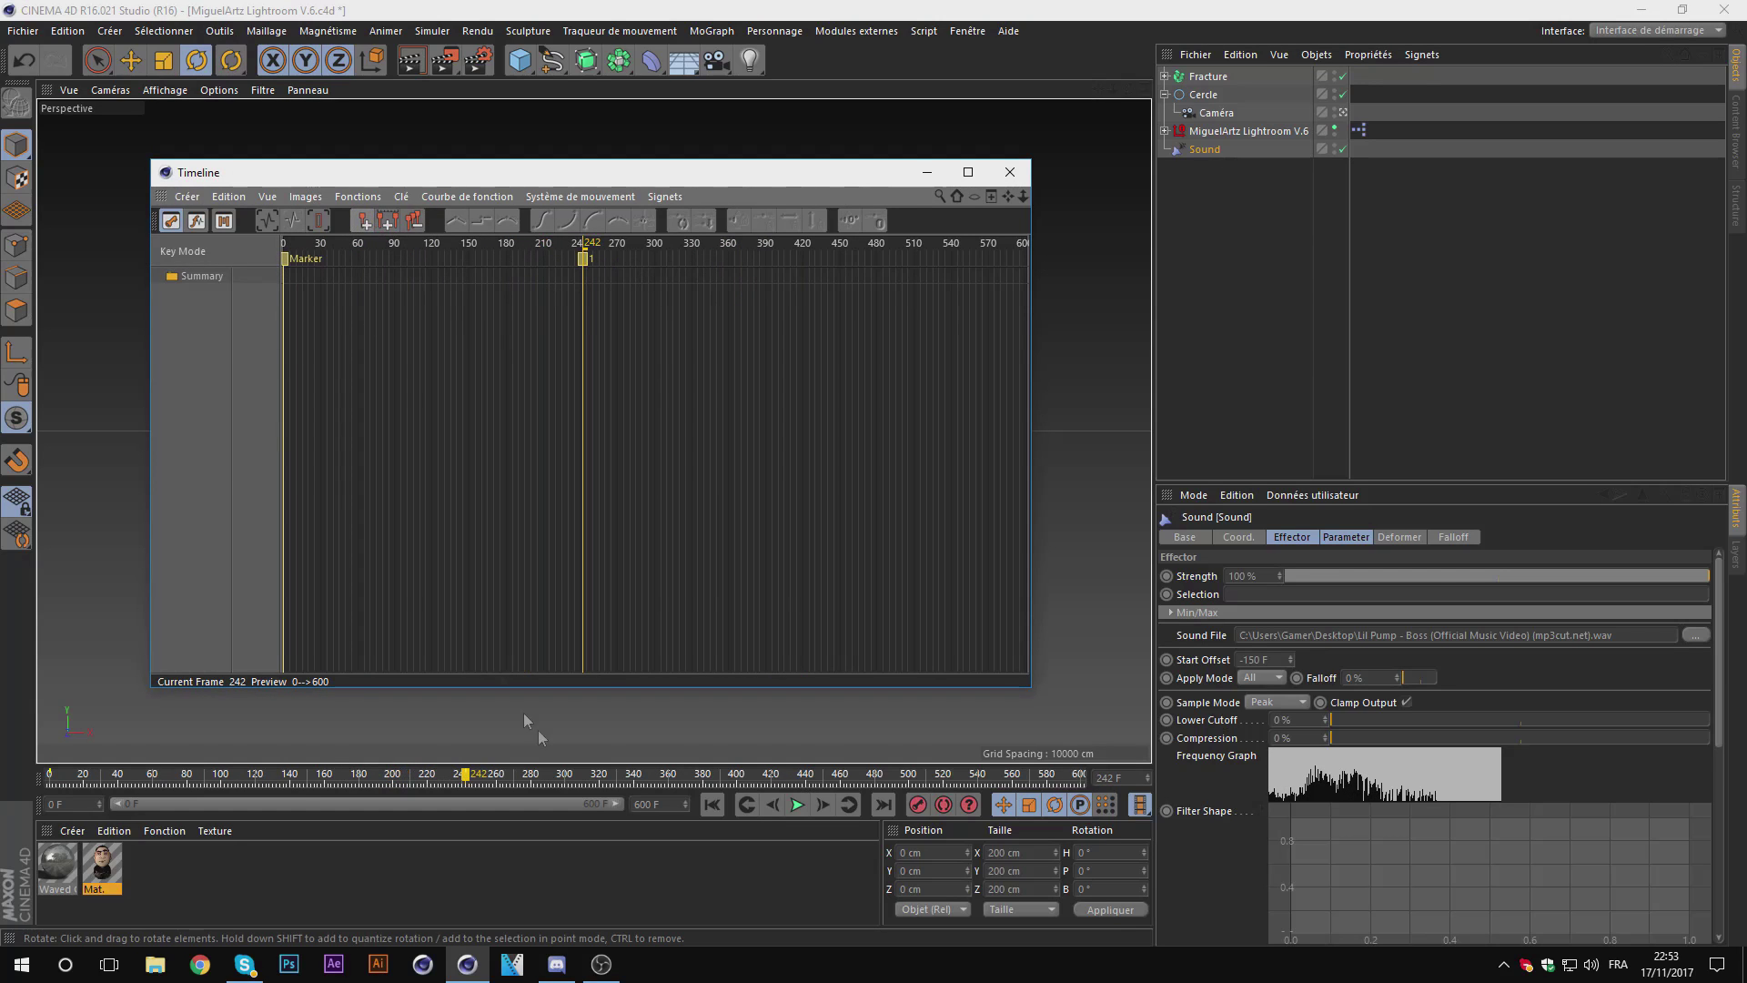
{"action": "left_click_drag", "start_coordinate": [467, 776], "coordinate": [424, 776]}
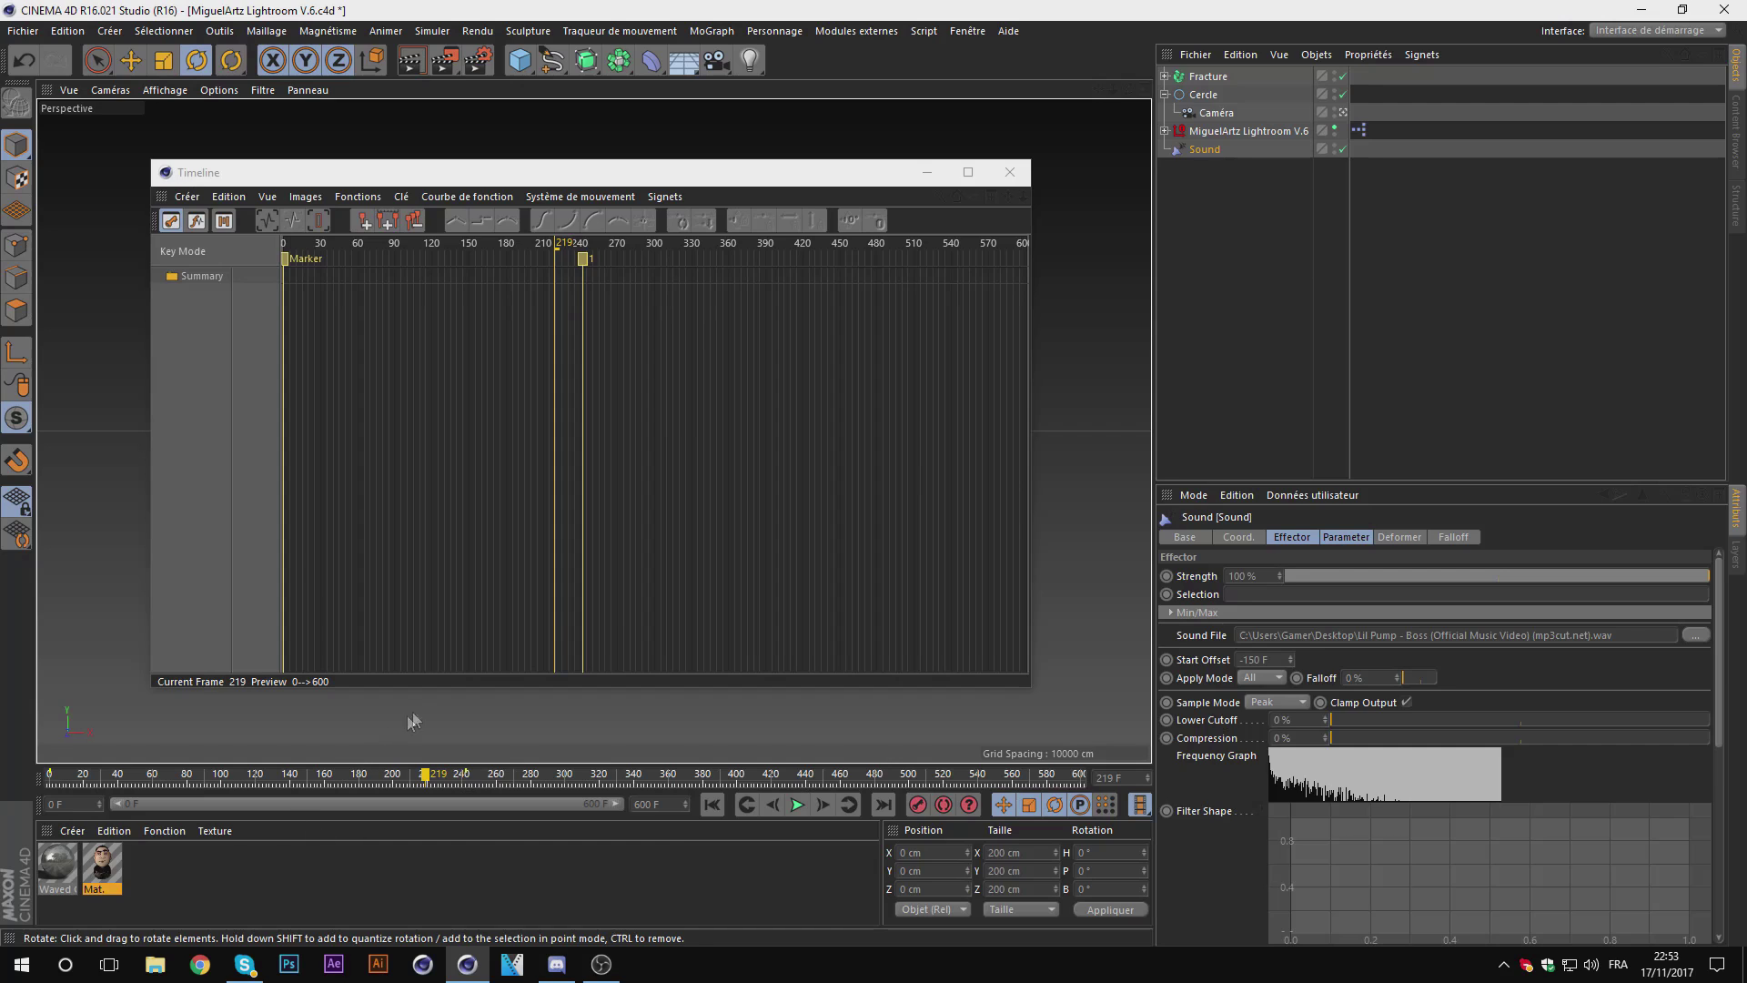
{"action": "left_click", "coordinate": [581, 654]}
{"action": "key", "text": "Delete"}
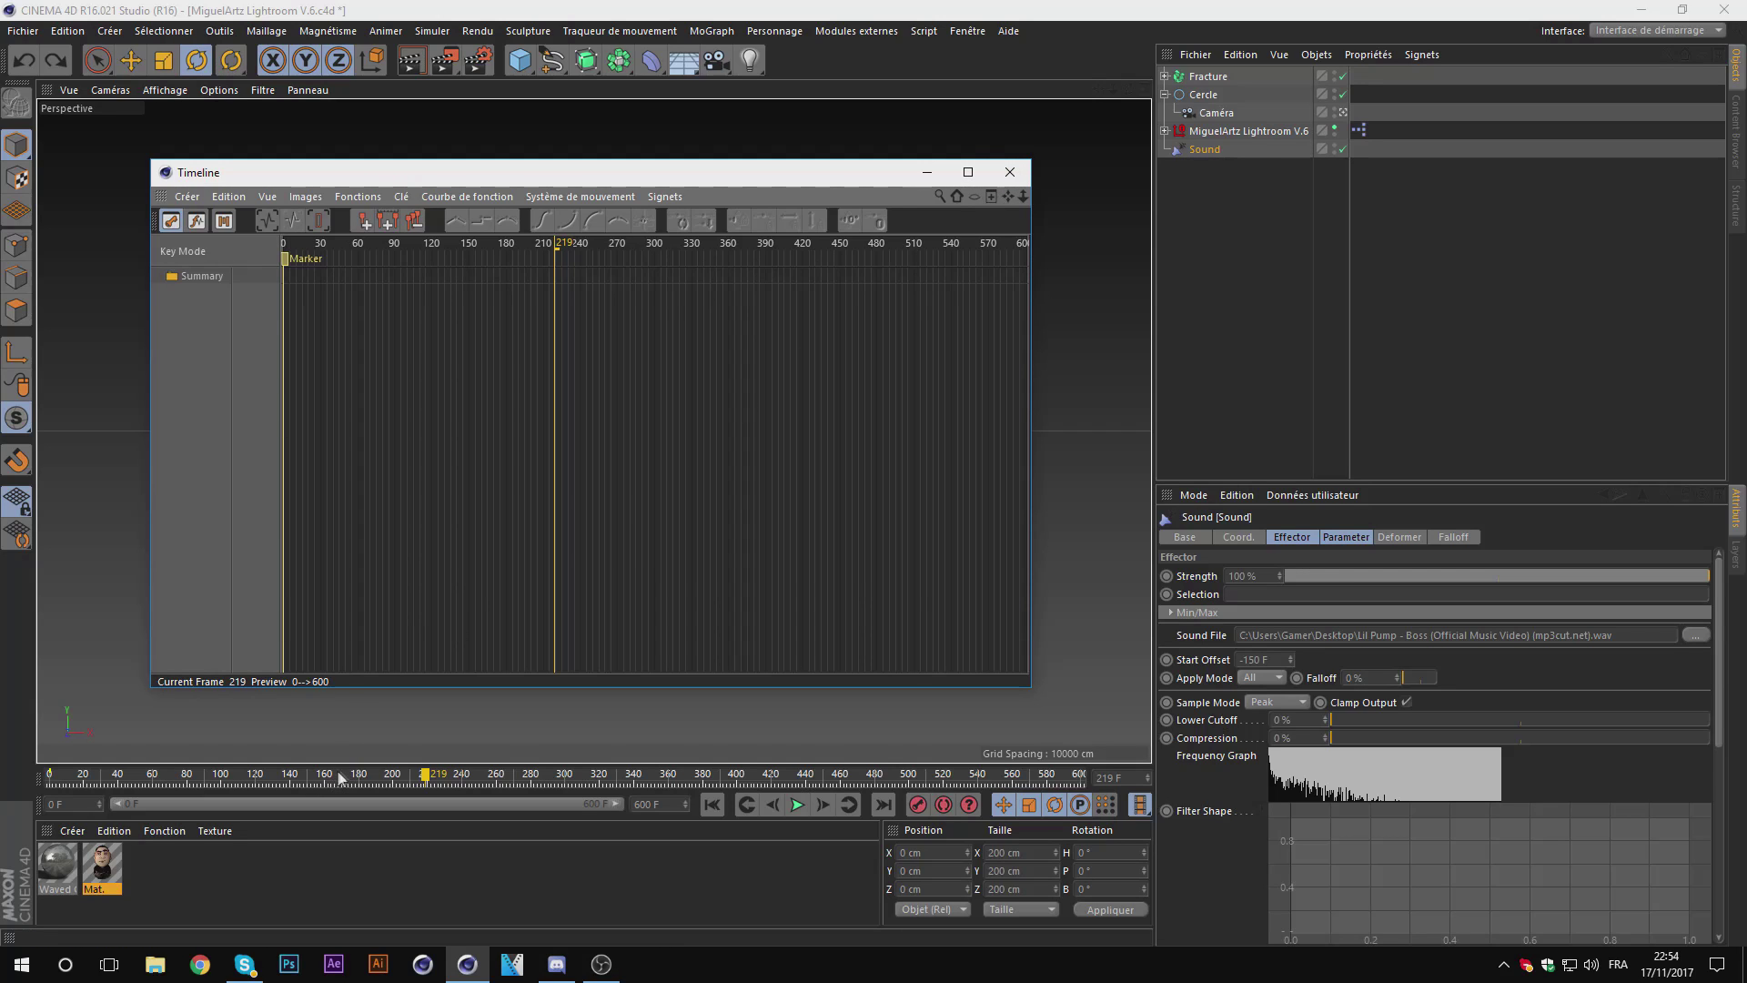
Step: Play the song and mark the first beats at frames 42 and 57
{"action": "left_click", "coordinate": [712, 805]}
{"action": "left_click", "coordinate": [797, 804]}
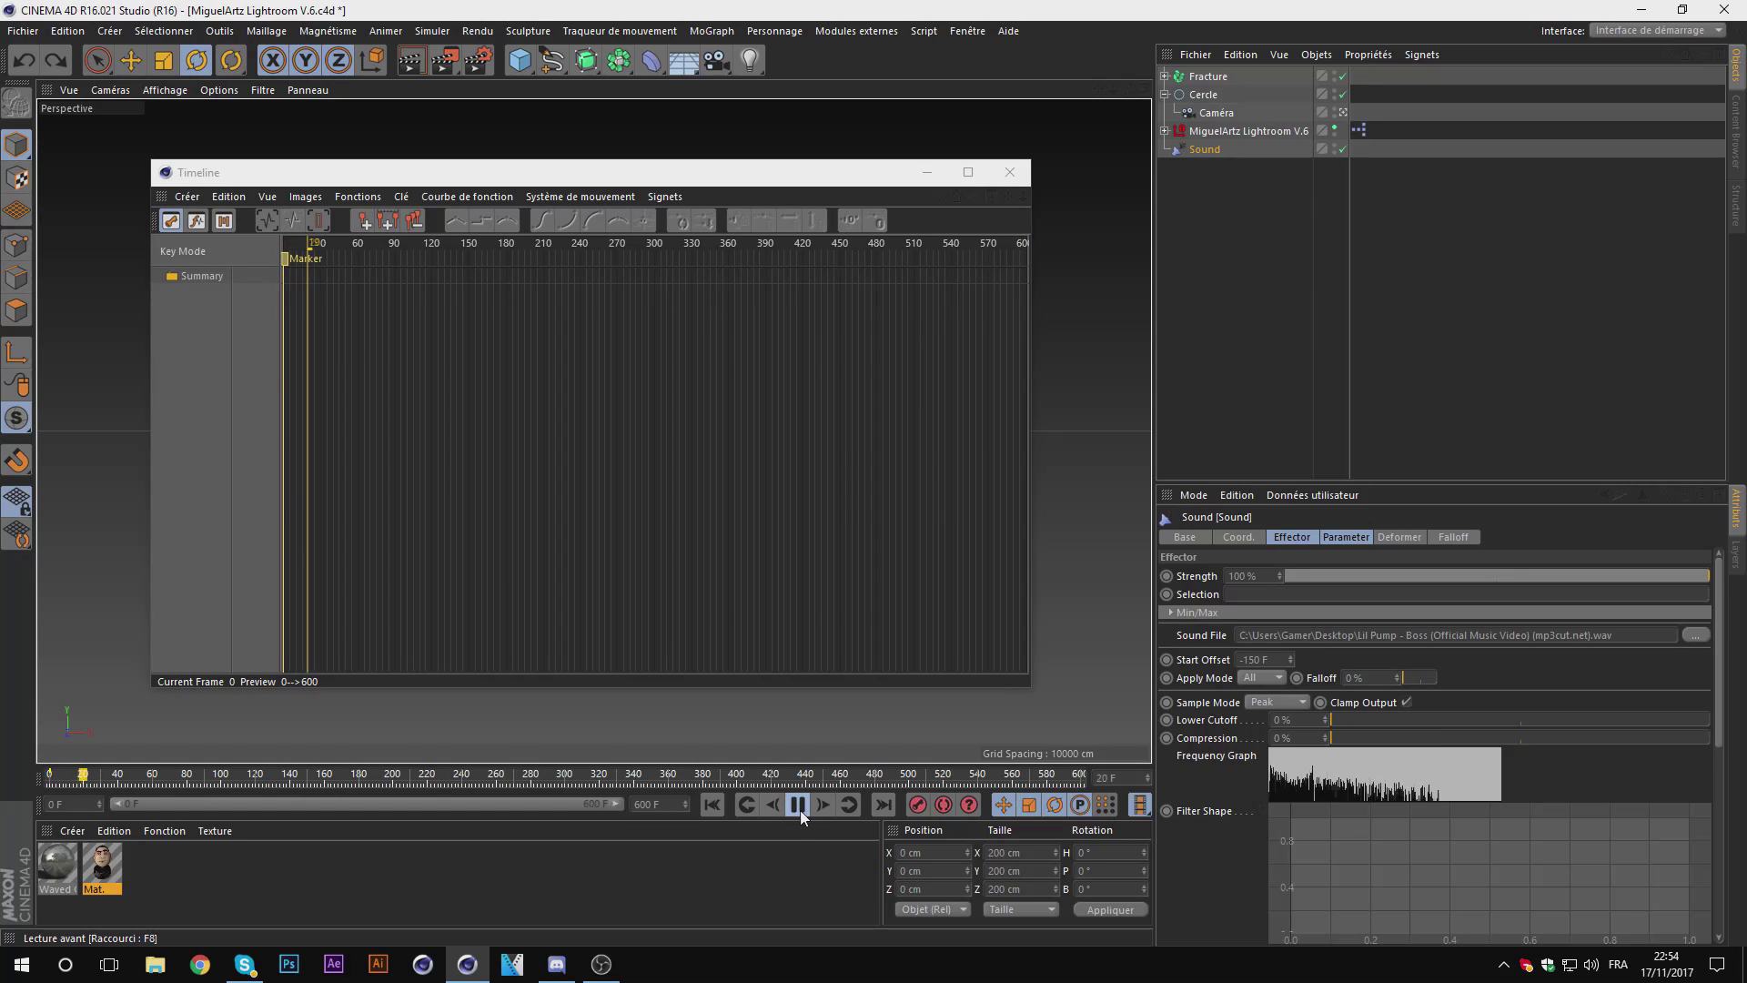
{"action": "left_click", "coordinate": [798, 805]}
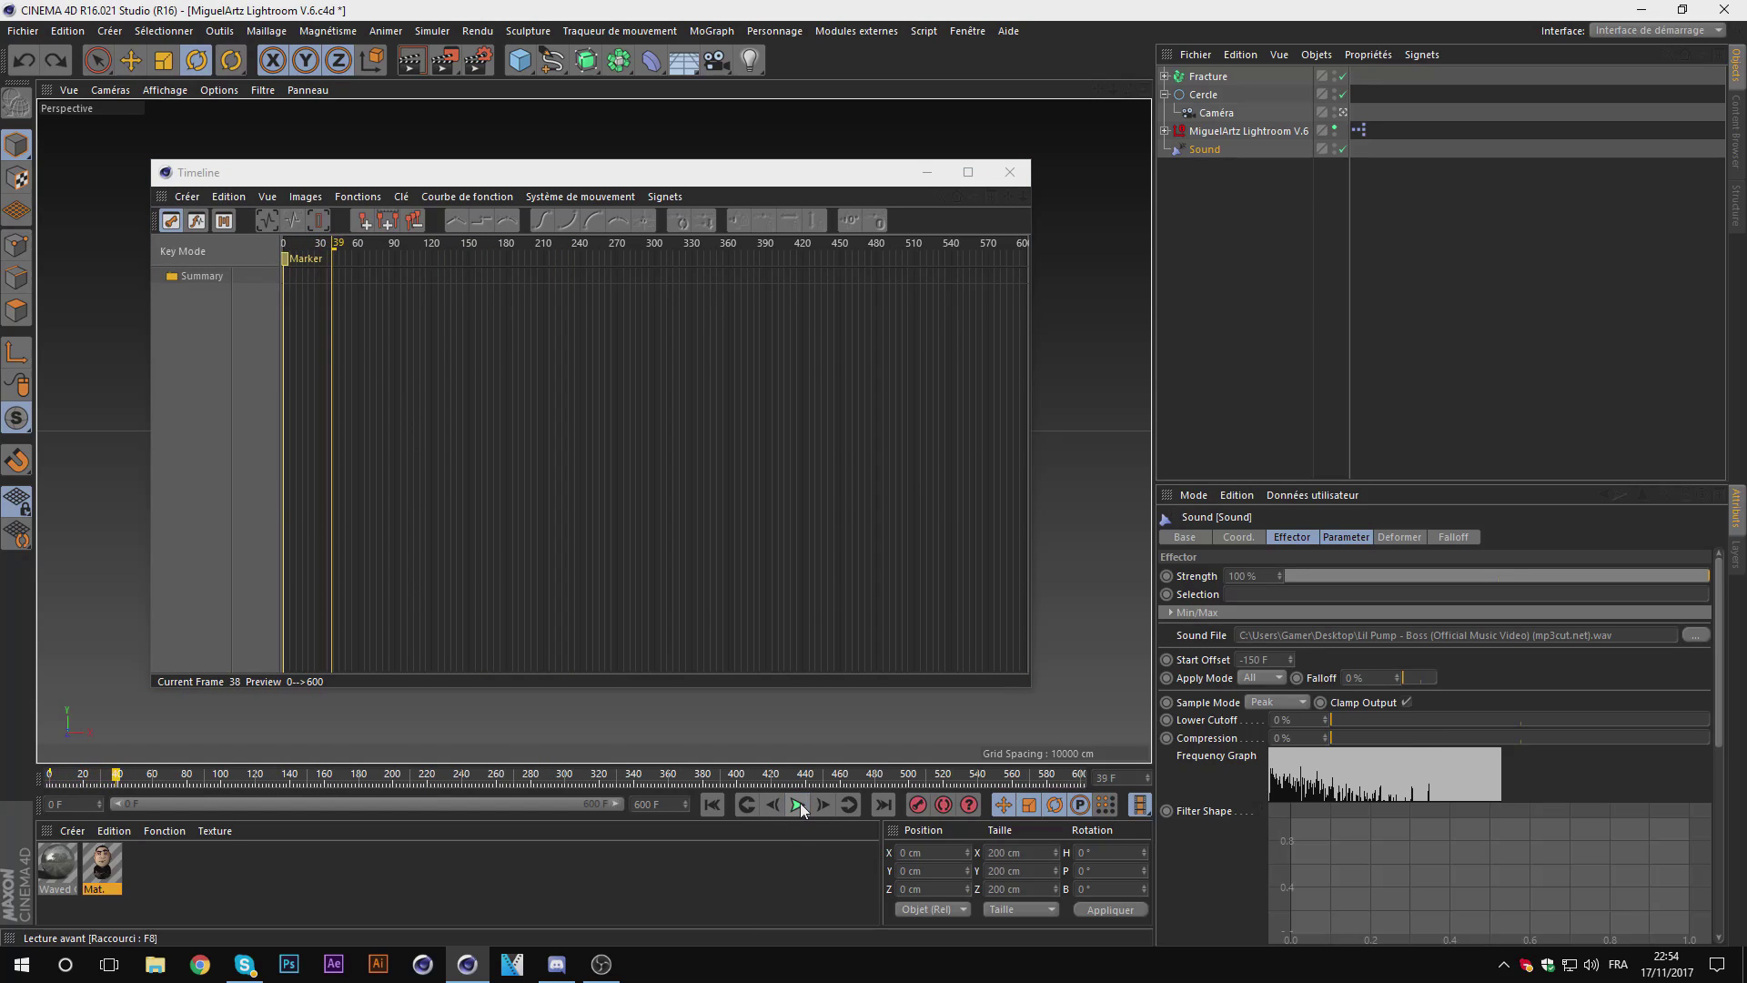
{"action": "left_click", "coordinate": [800, 803]}
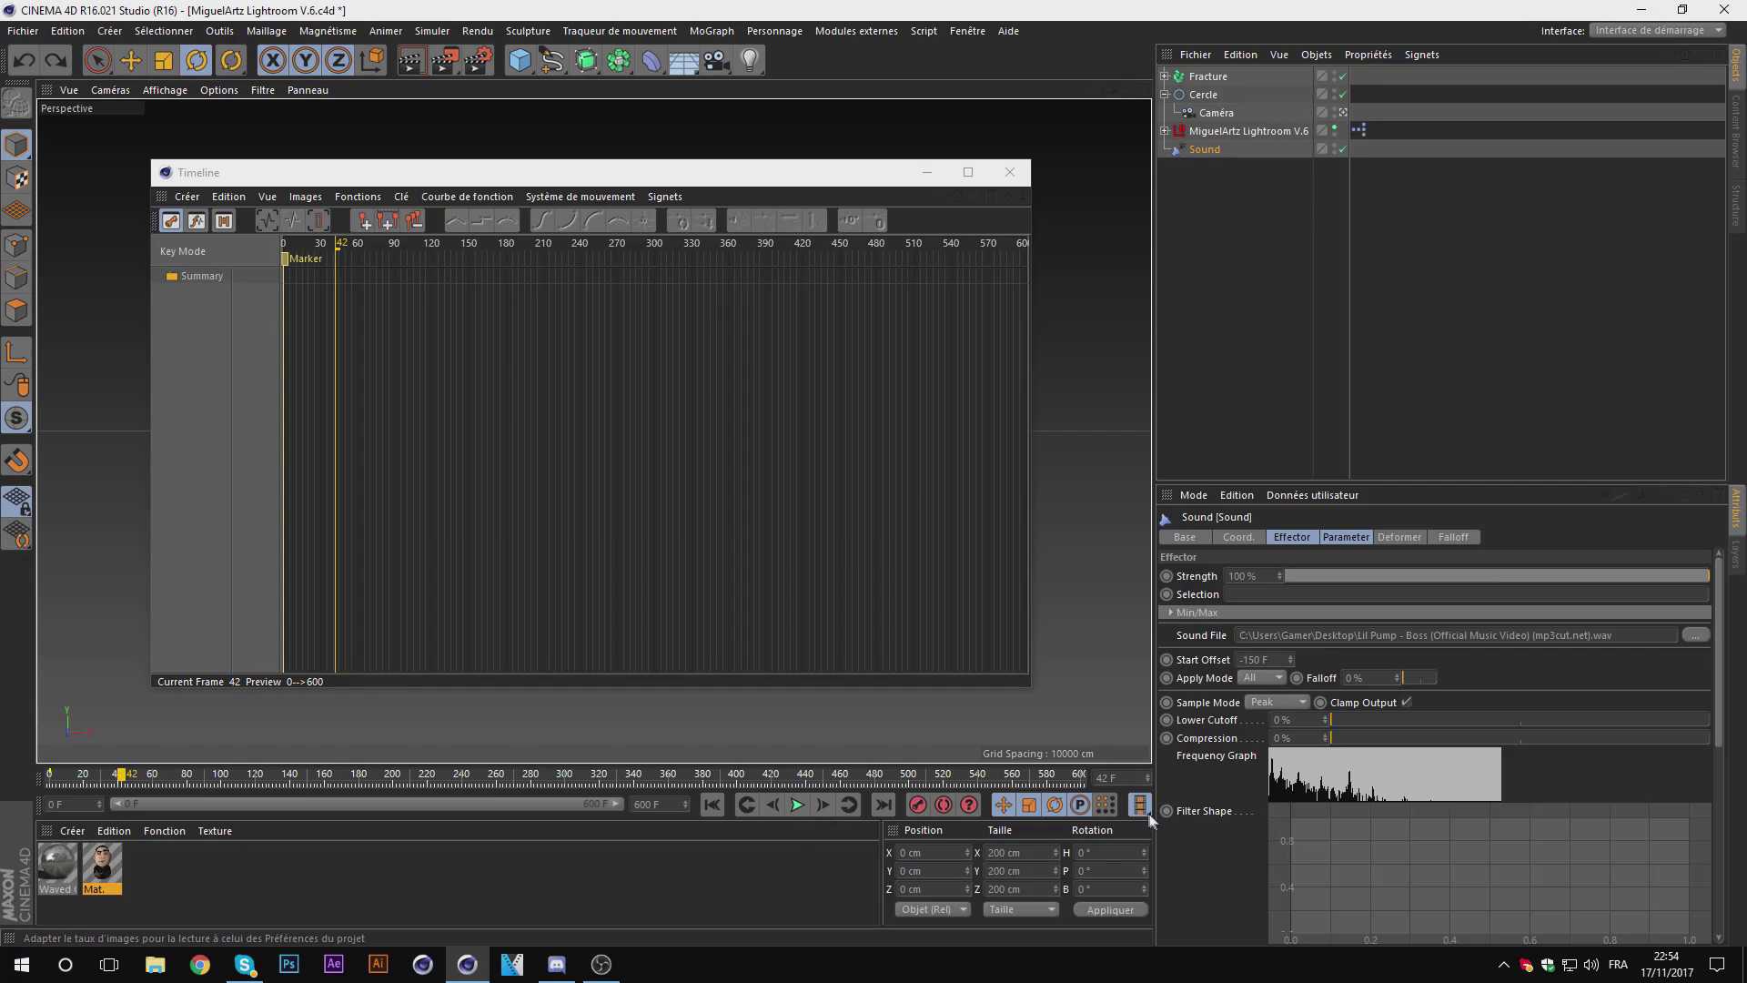
{"action": "left_click", "coordinate": [362, 218]}
{"action": "left_click", "coordinate": [798, 805]}
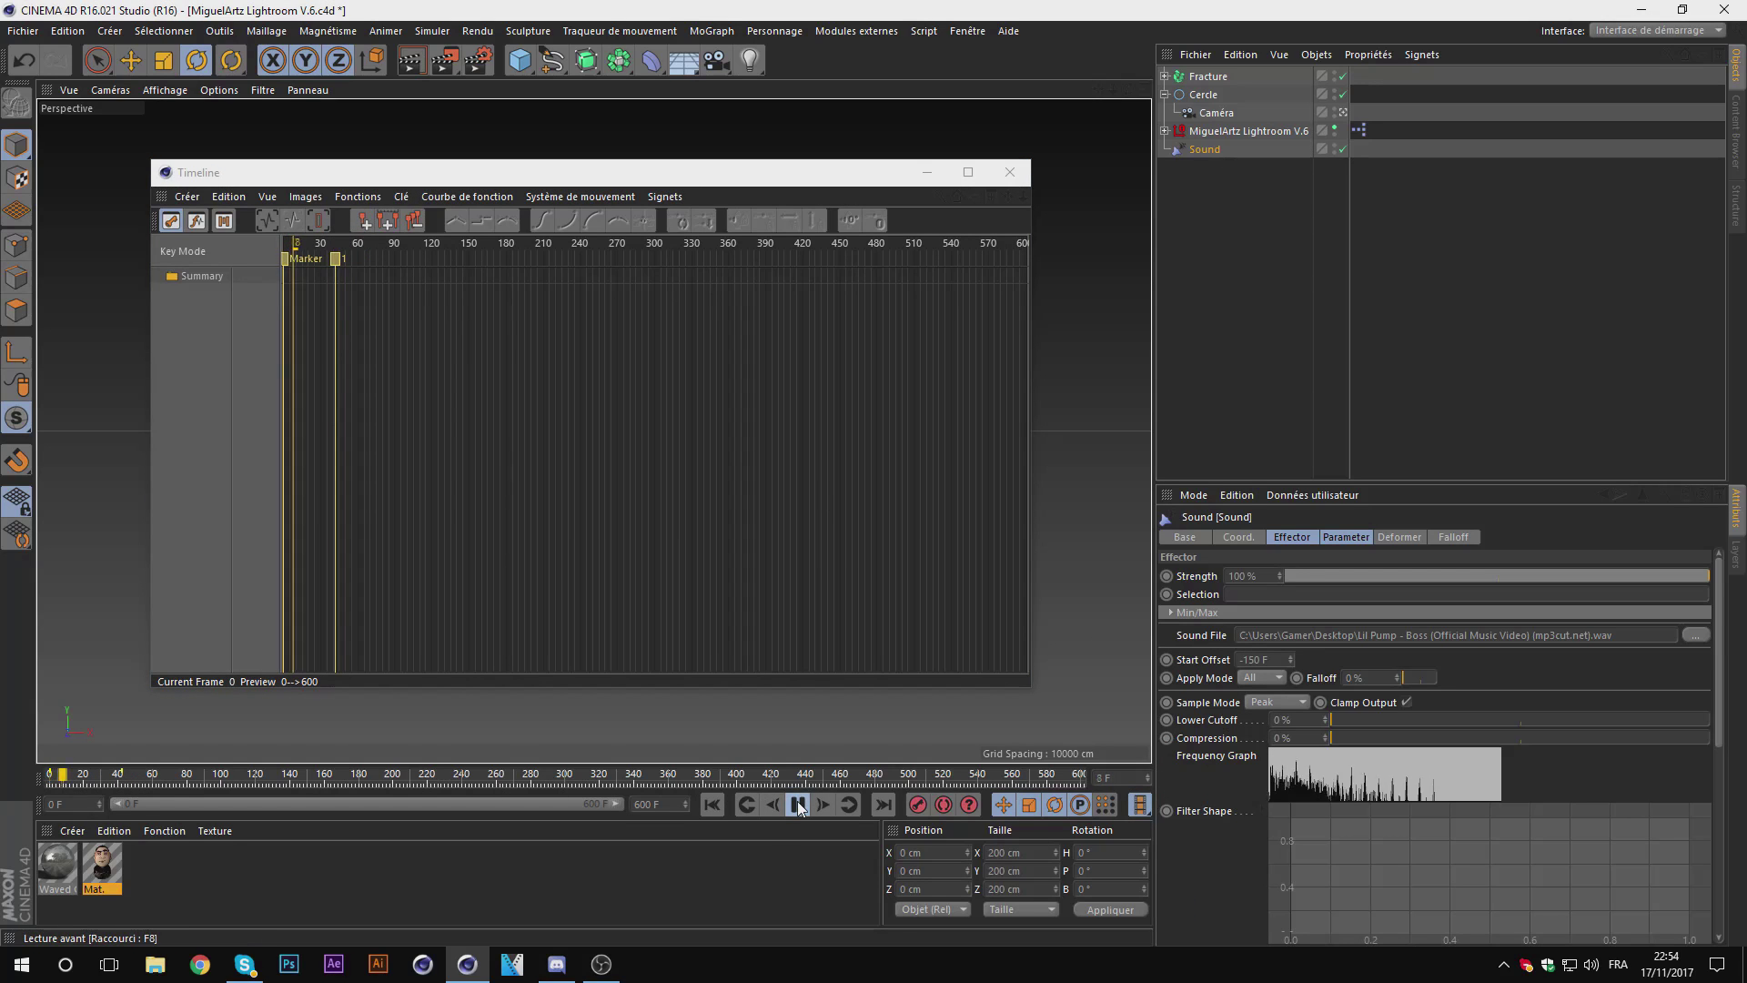
{"action": "left_click", "coordinate": [805, 804]}
{"action": "left_click", "coordinate": [818, 812]}
{"action": "left_click", "coordinate": [362, 218]}
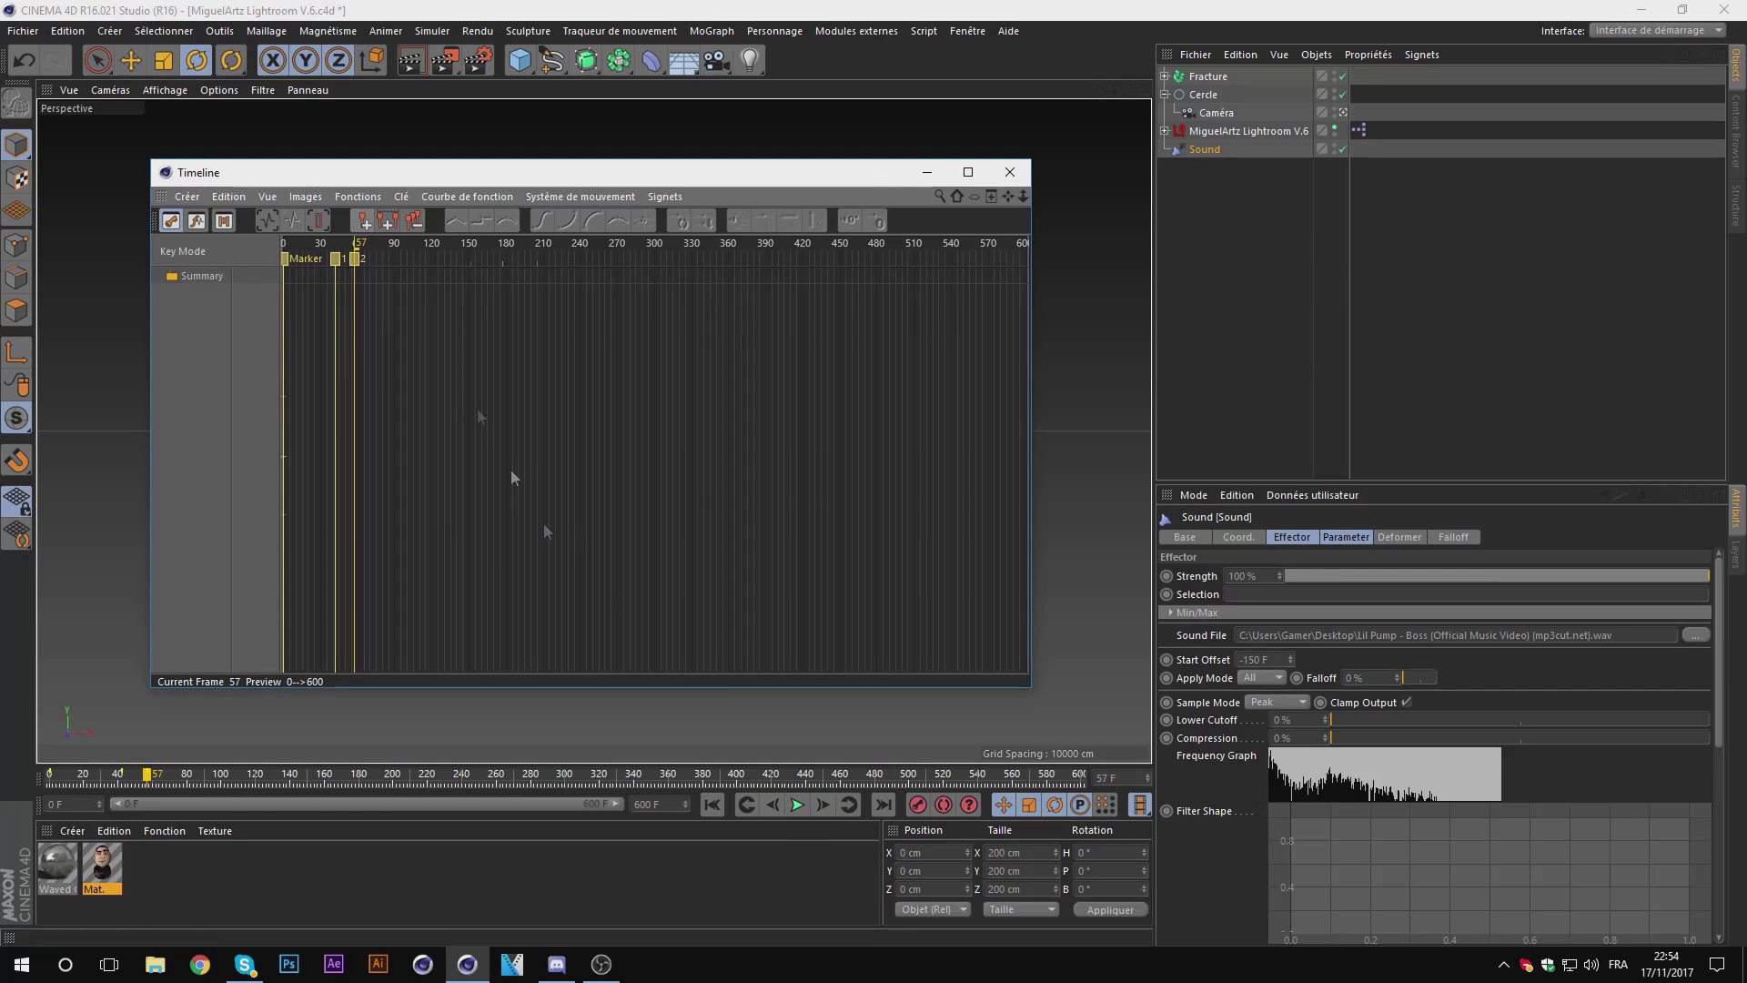
Step: Mark the next beats at frames 87, 102 and 132 during playback
{"action": "left_click", "coordinate": [798, 805]}
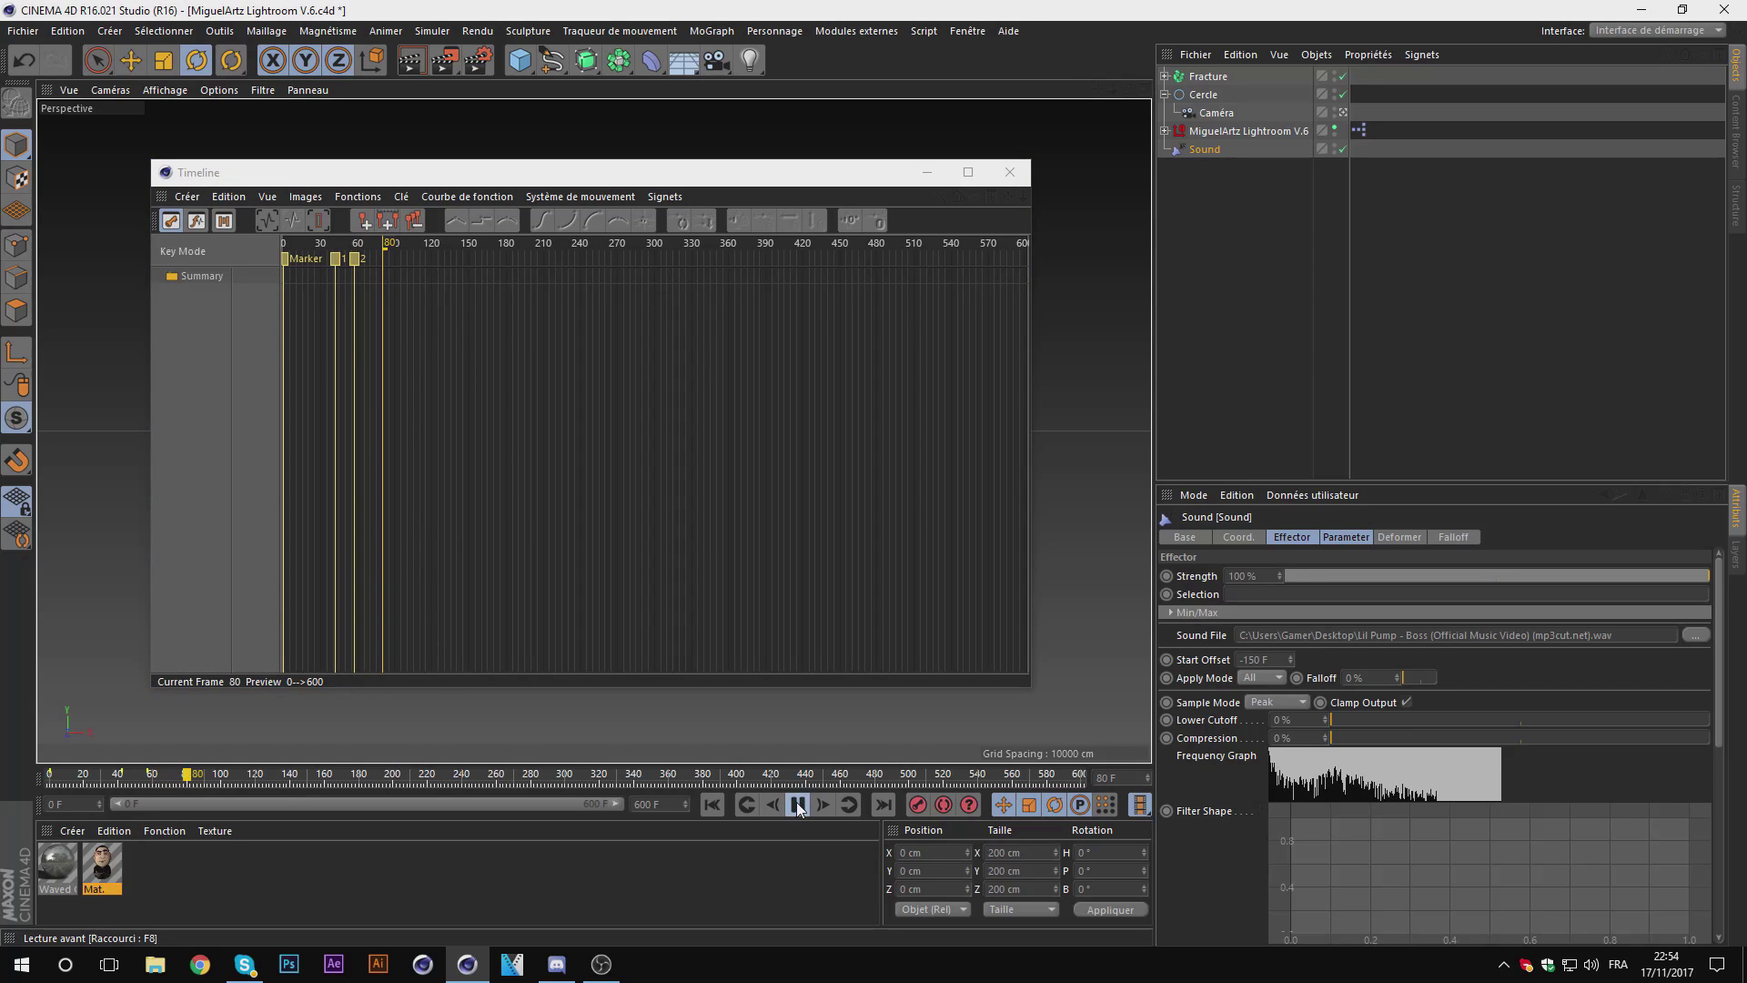
{"action": "left_click", "coordinate": [798, 804]}
{"action": "left_click", "coordinate": [362, 220]}
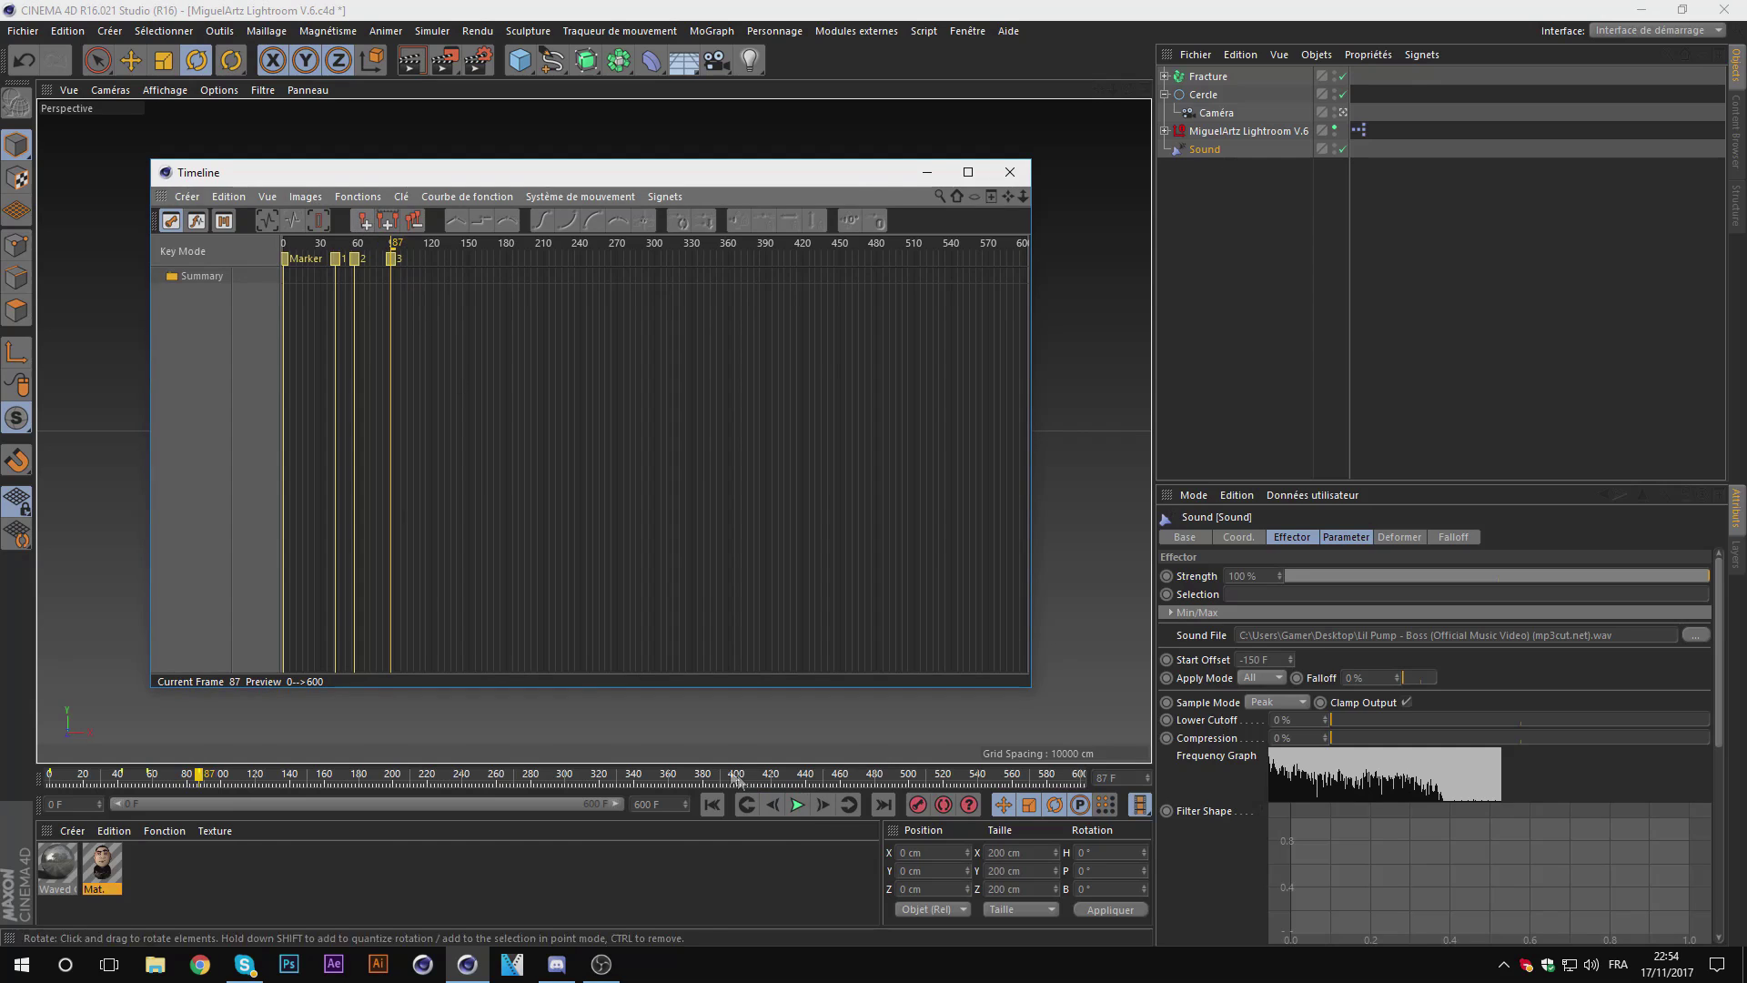
{"action": "left_click", "coordinate": [805, 805]}
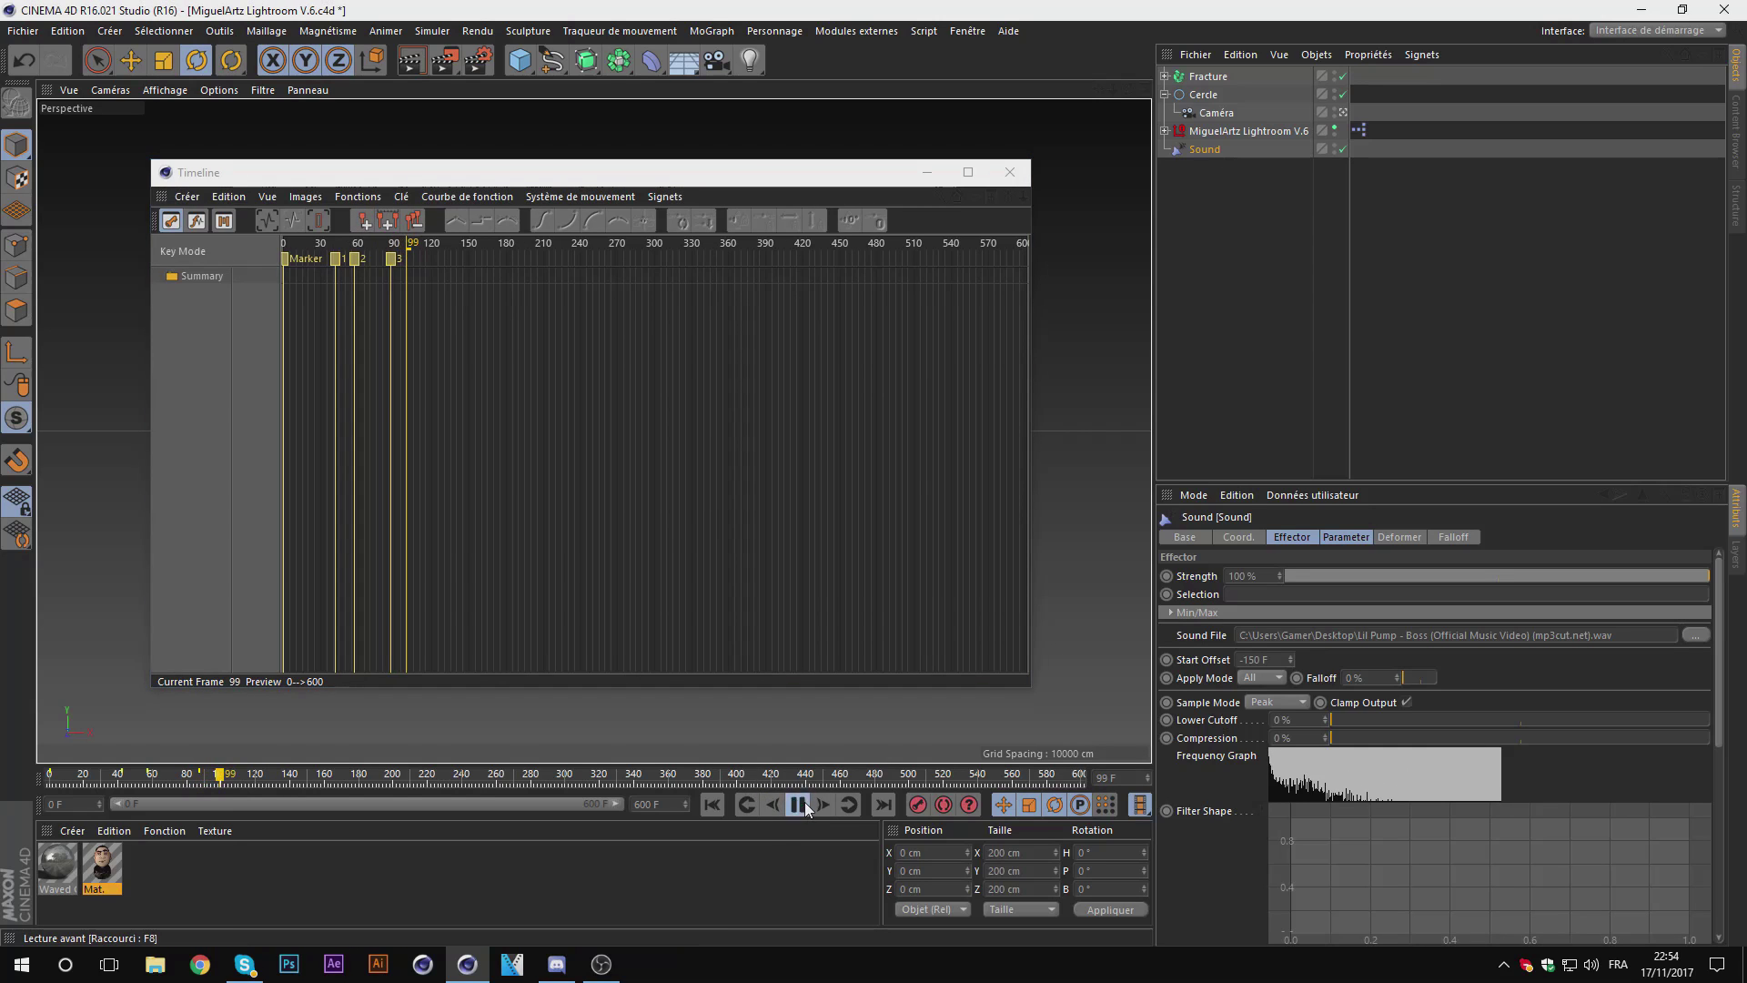
{"action": "left_click", "coordinate": [804, 804]}
{"action": "left_click", "coordinate": [362, 221]}
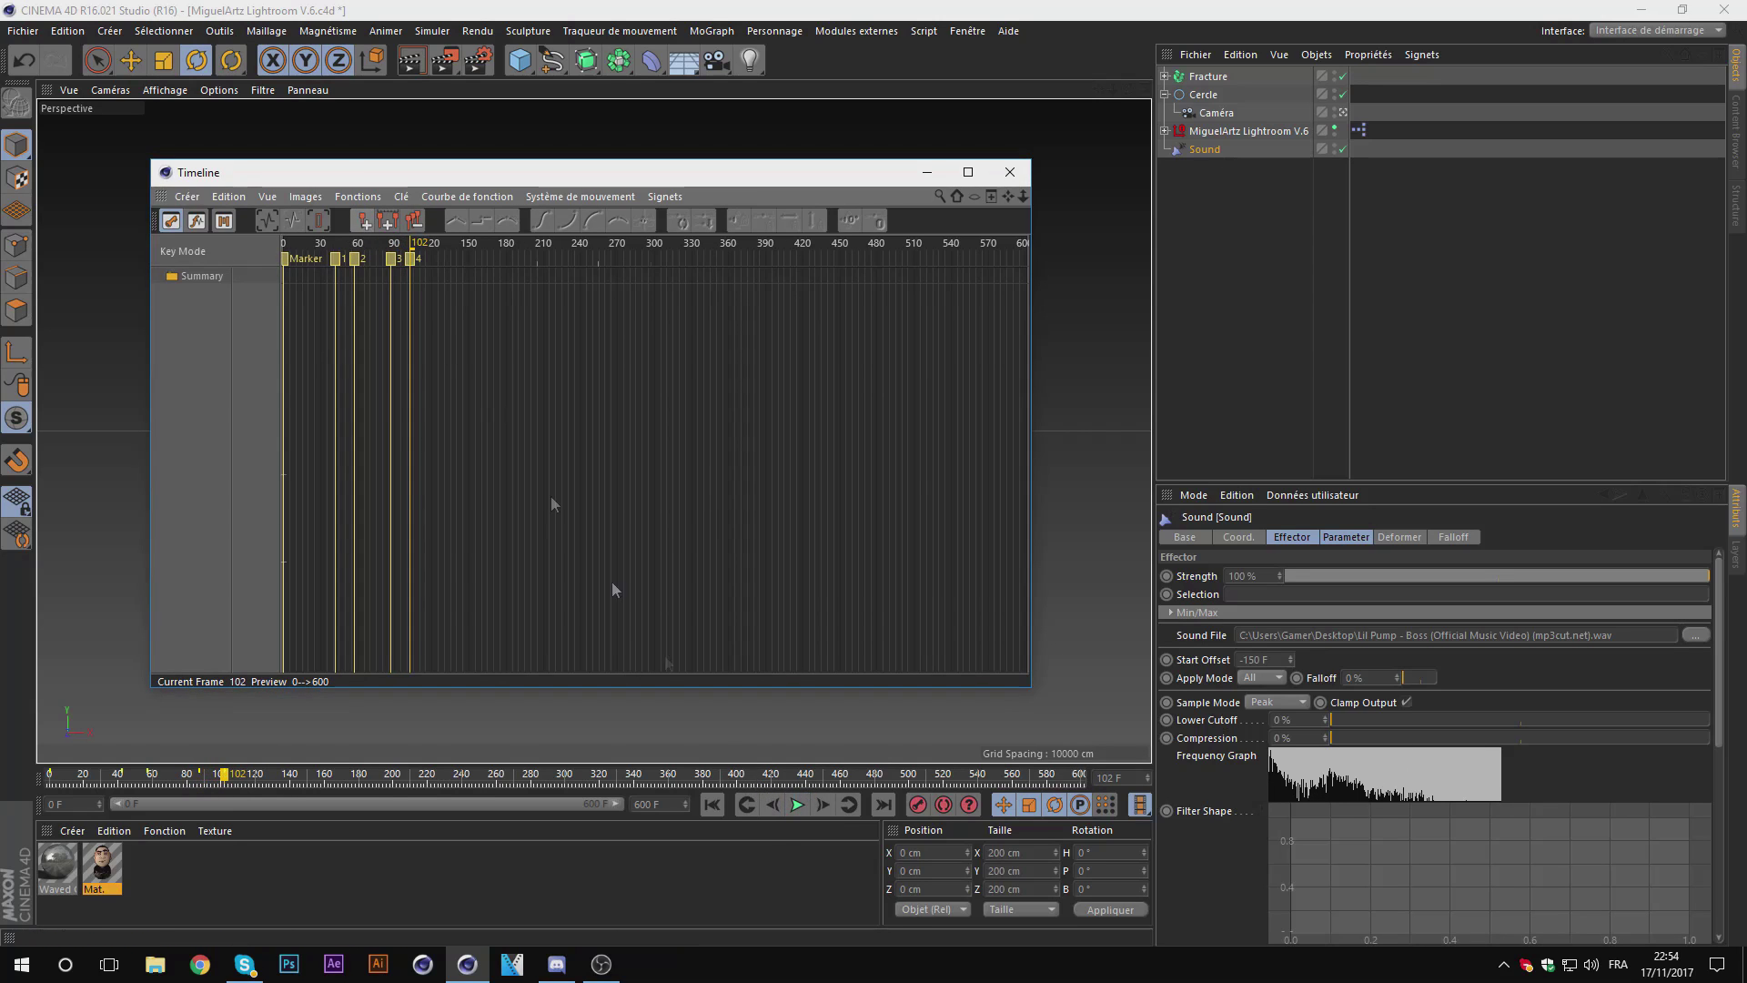
{"action": "left_click", "coordinate": [797, 804]}
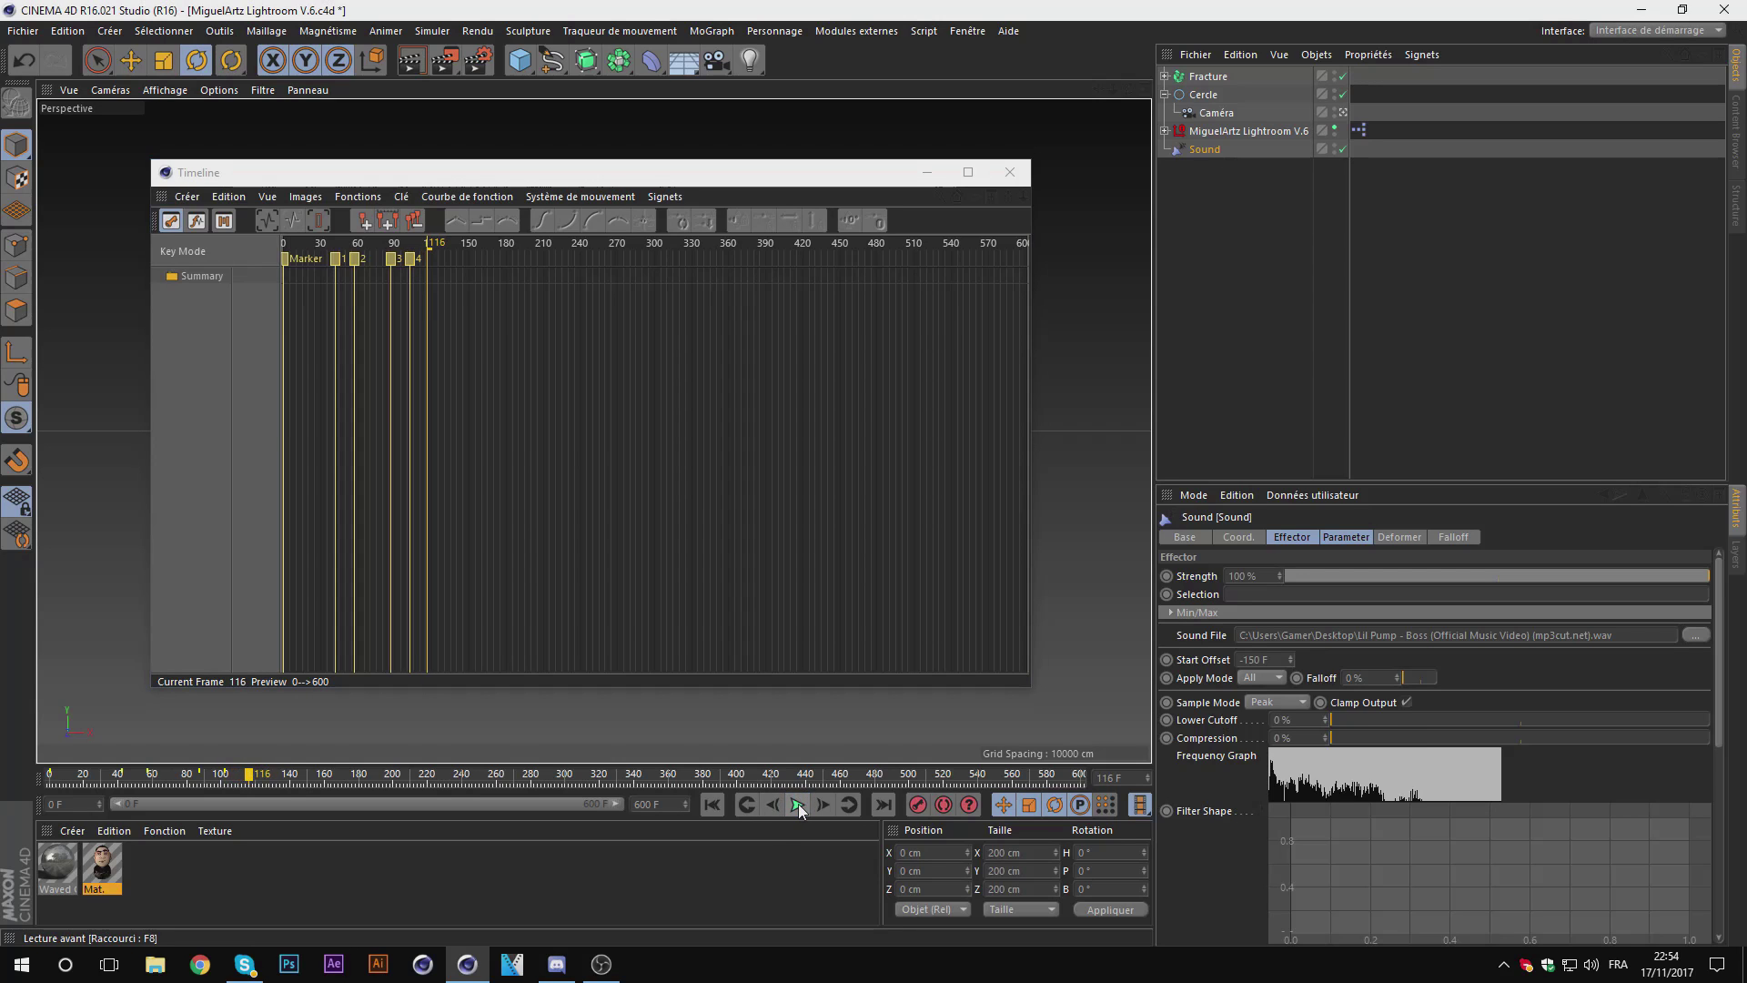
{"action": "left_click", "coordinate": [799, 804]}
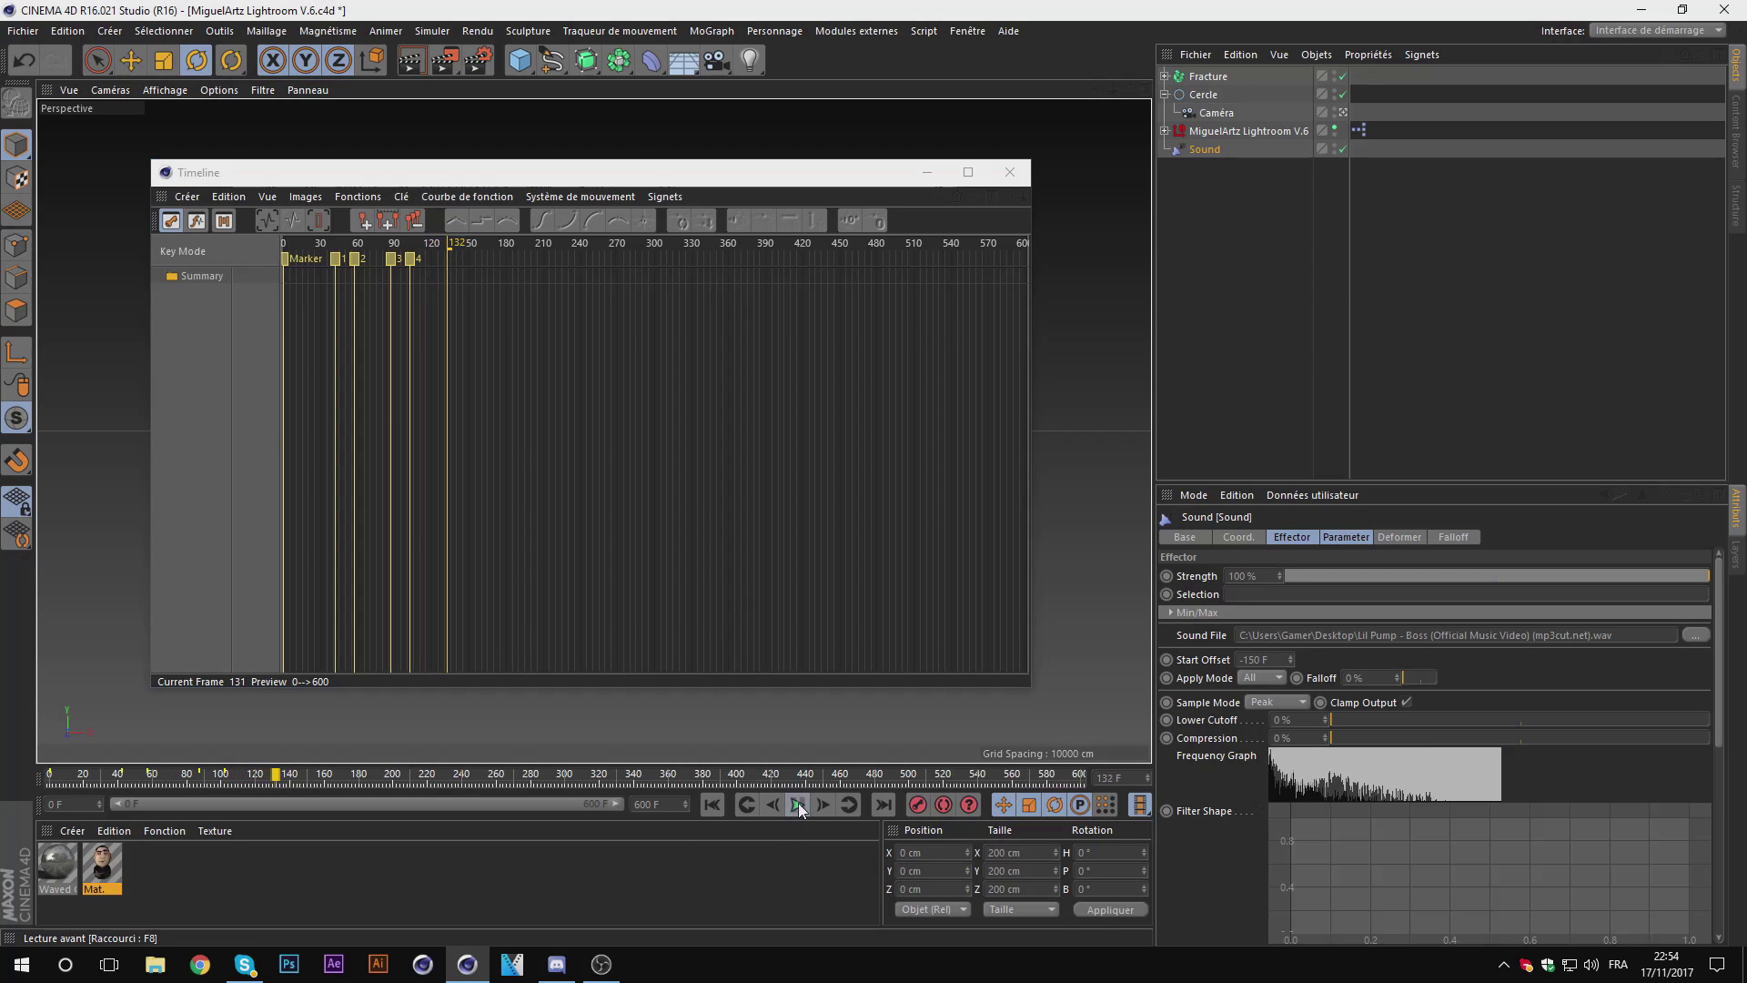
{"action": "left_click", "coordinate": [364, 221]}
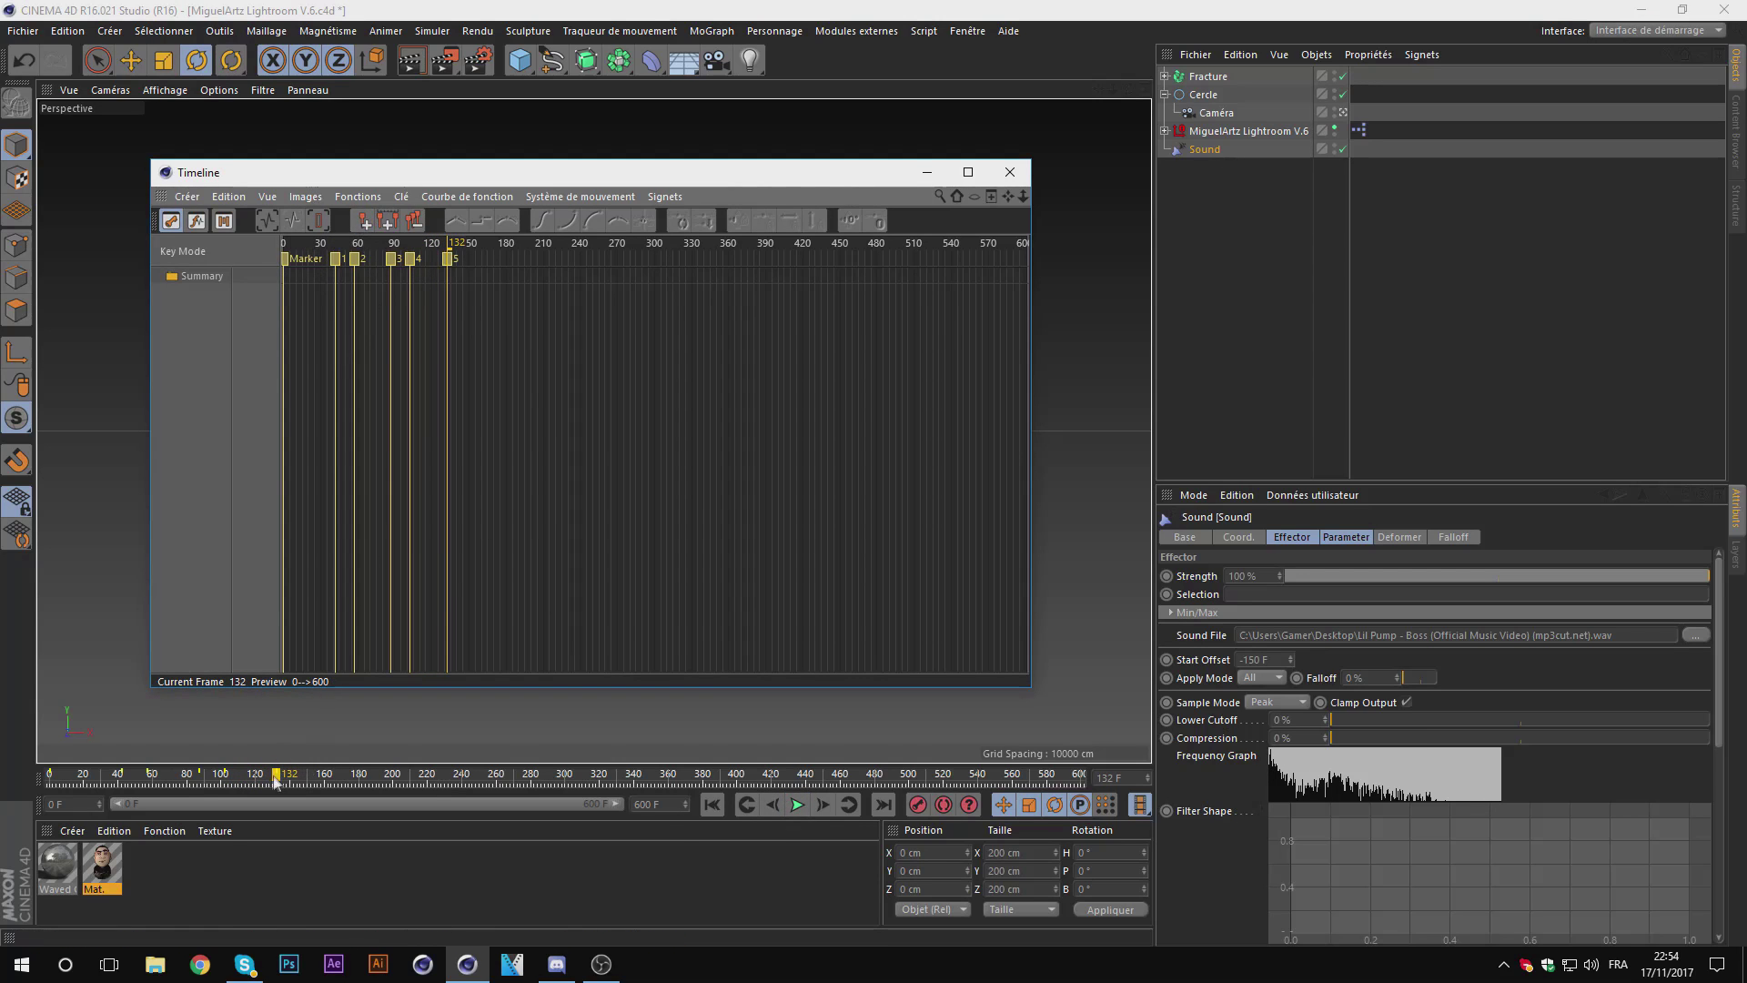
Step: Replay from the start and mark beats at frames 148, 164 and 177
{"action": "left_click", "coordinate": [713, 805]}
{"action": "left_click", "coordinate": [799, 806]}
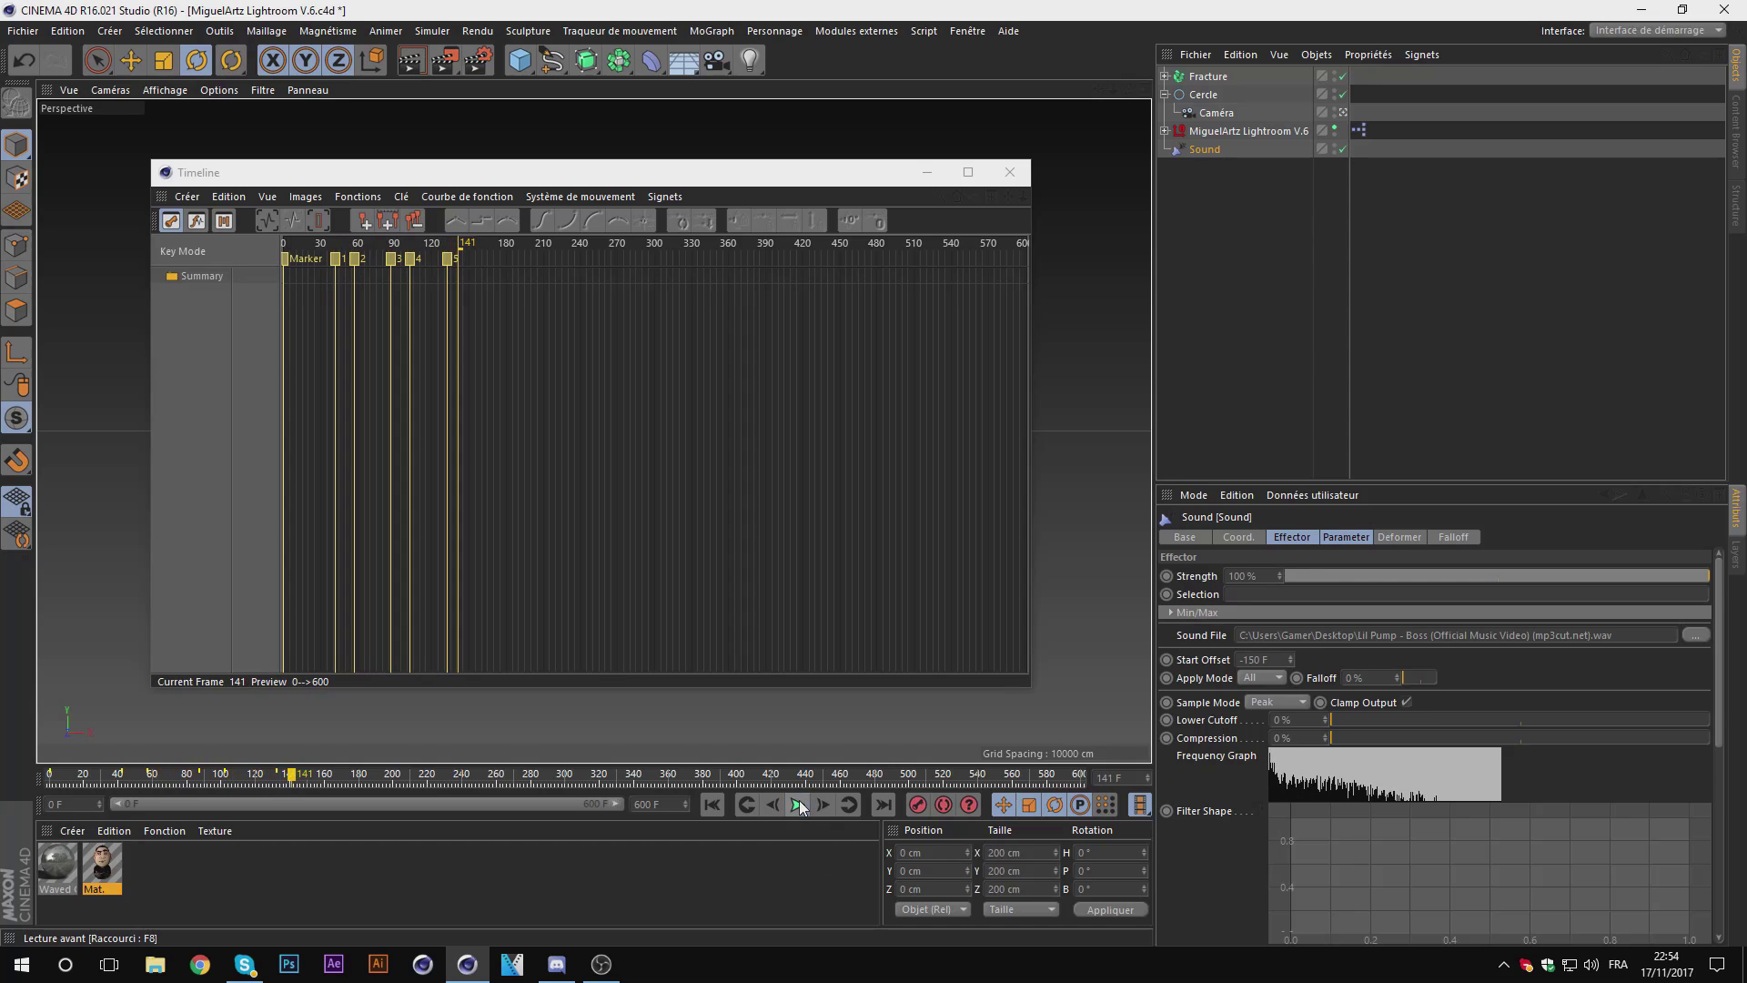
{"action": "left_click", "coordinate": [799, 805]}
{"action": "left_click", "coordinate": [364, 220]}
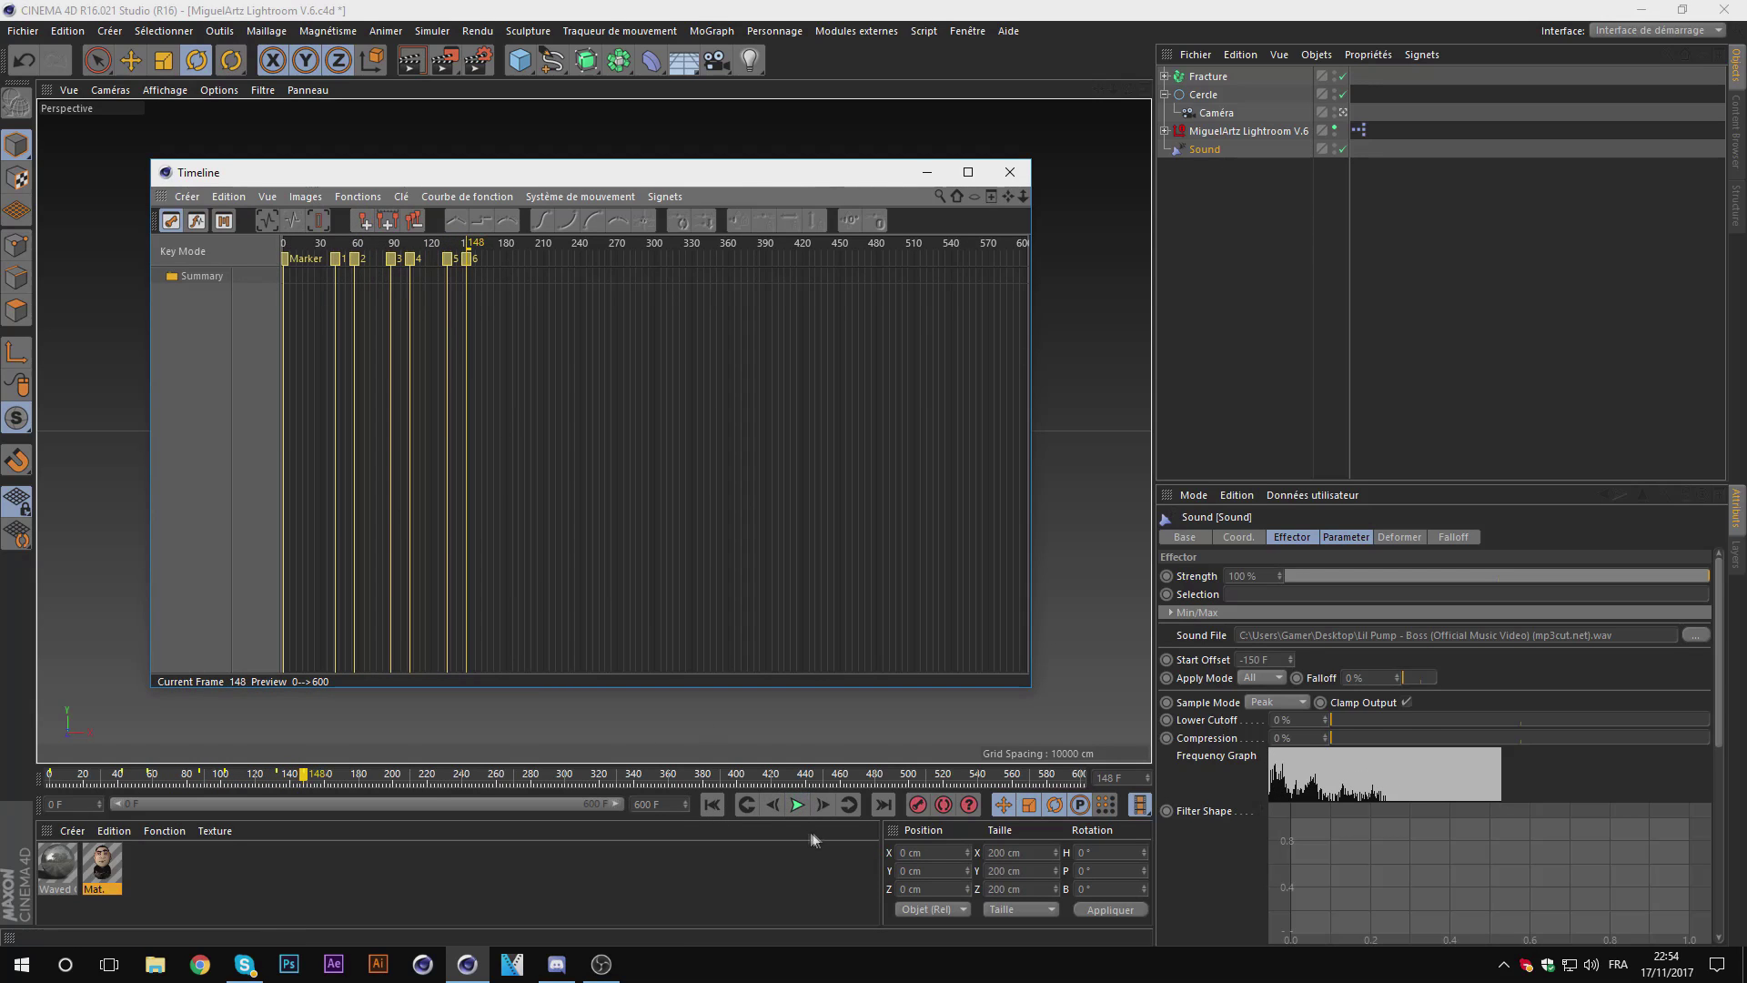
{"action": "left_click", "coordinate": [798, 807]}
{"action": "left_click", "coordinate": [797, 806]}
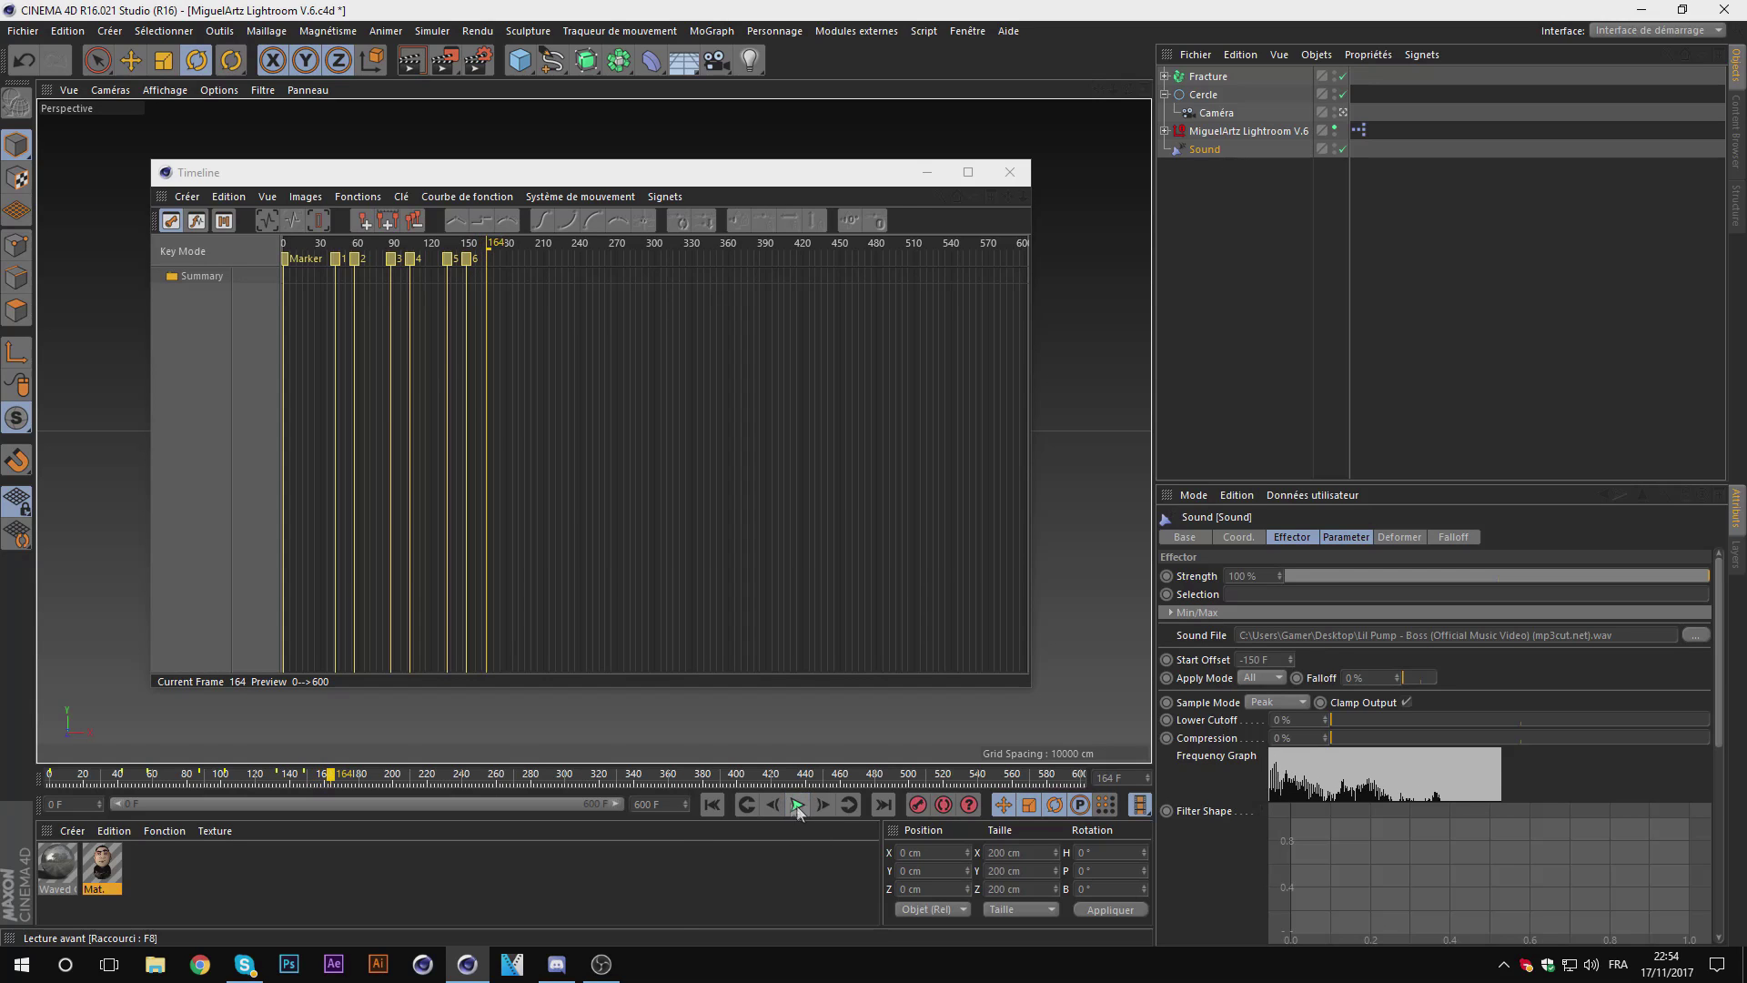
{"action": "left_click", "coordinate": [364, 221]}
{"action": "left_click", "coordinate": [797, 807]}
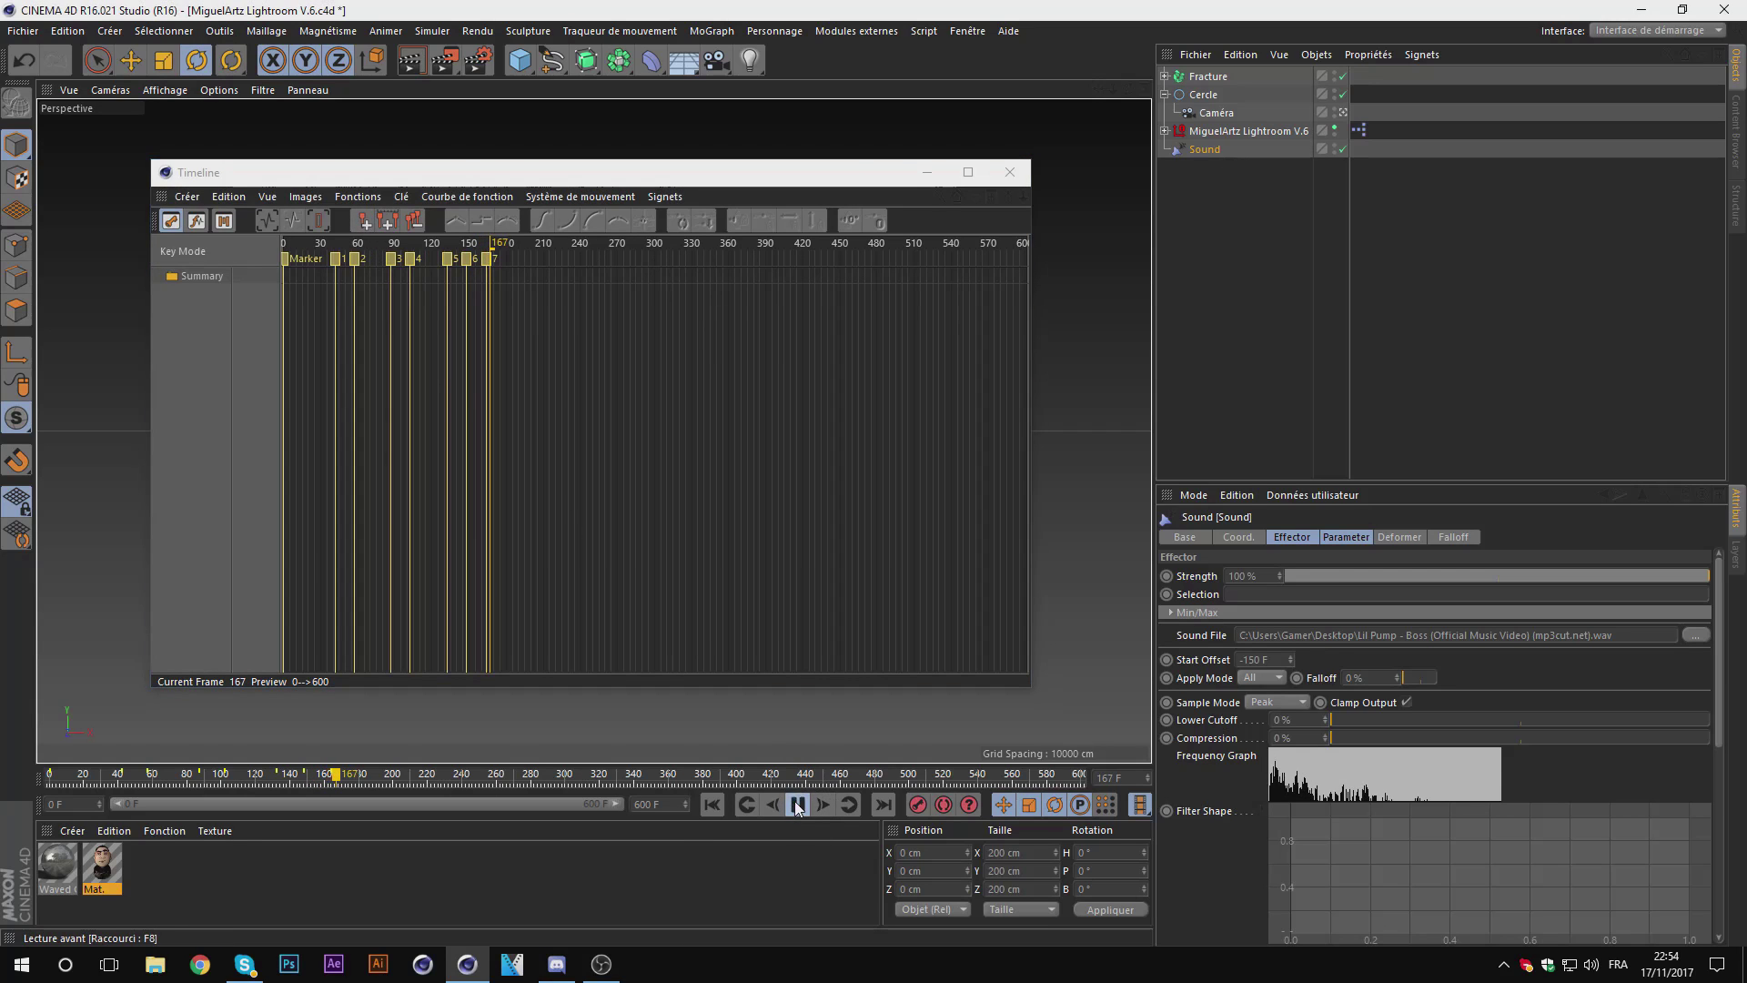
{"action": "left_click", "coordinate": [795, 805]}
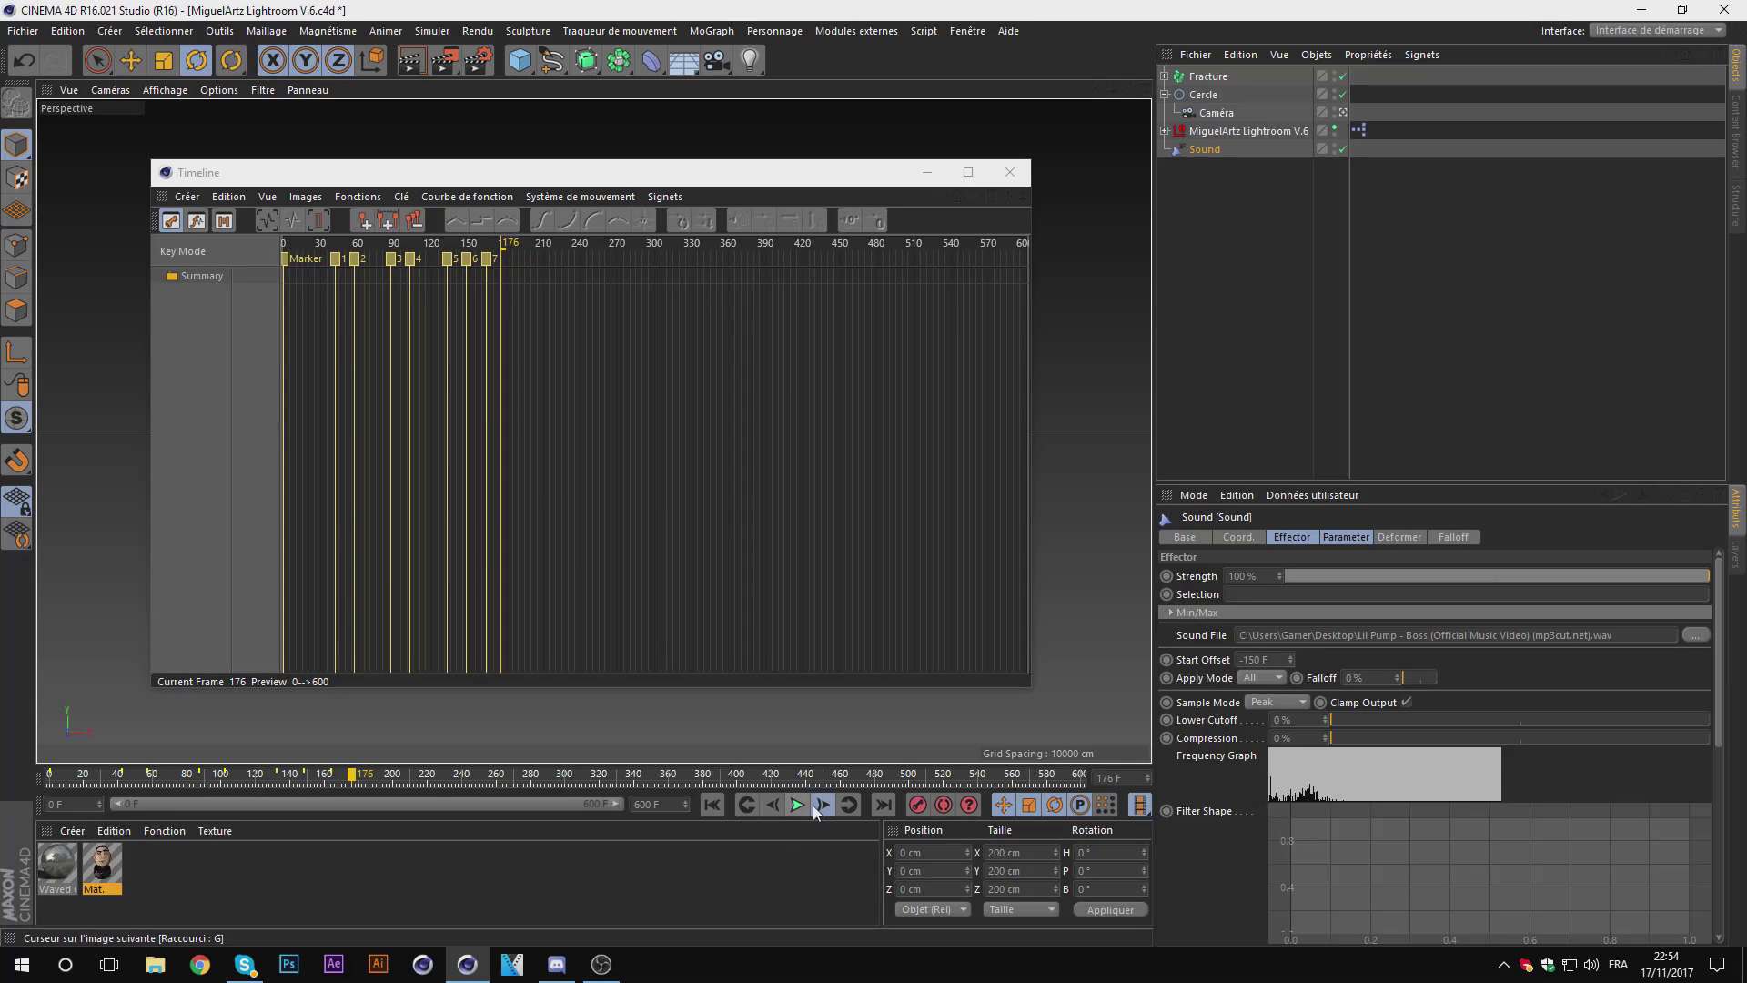
{"action": "left_click", "coordinate": [814, 810]}
{"action": "left_click", "coordinate": [364, 220]}
Step: Mark beats at frames 207, 221, 267 and 281
{"action": "left_click", "coordinate": [798, 805]}
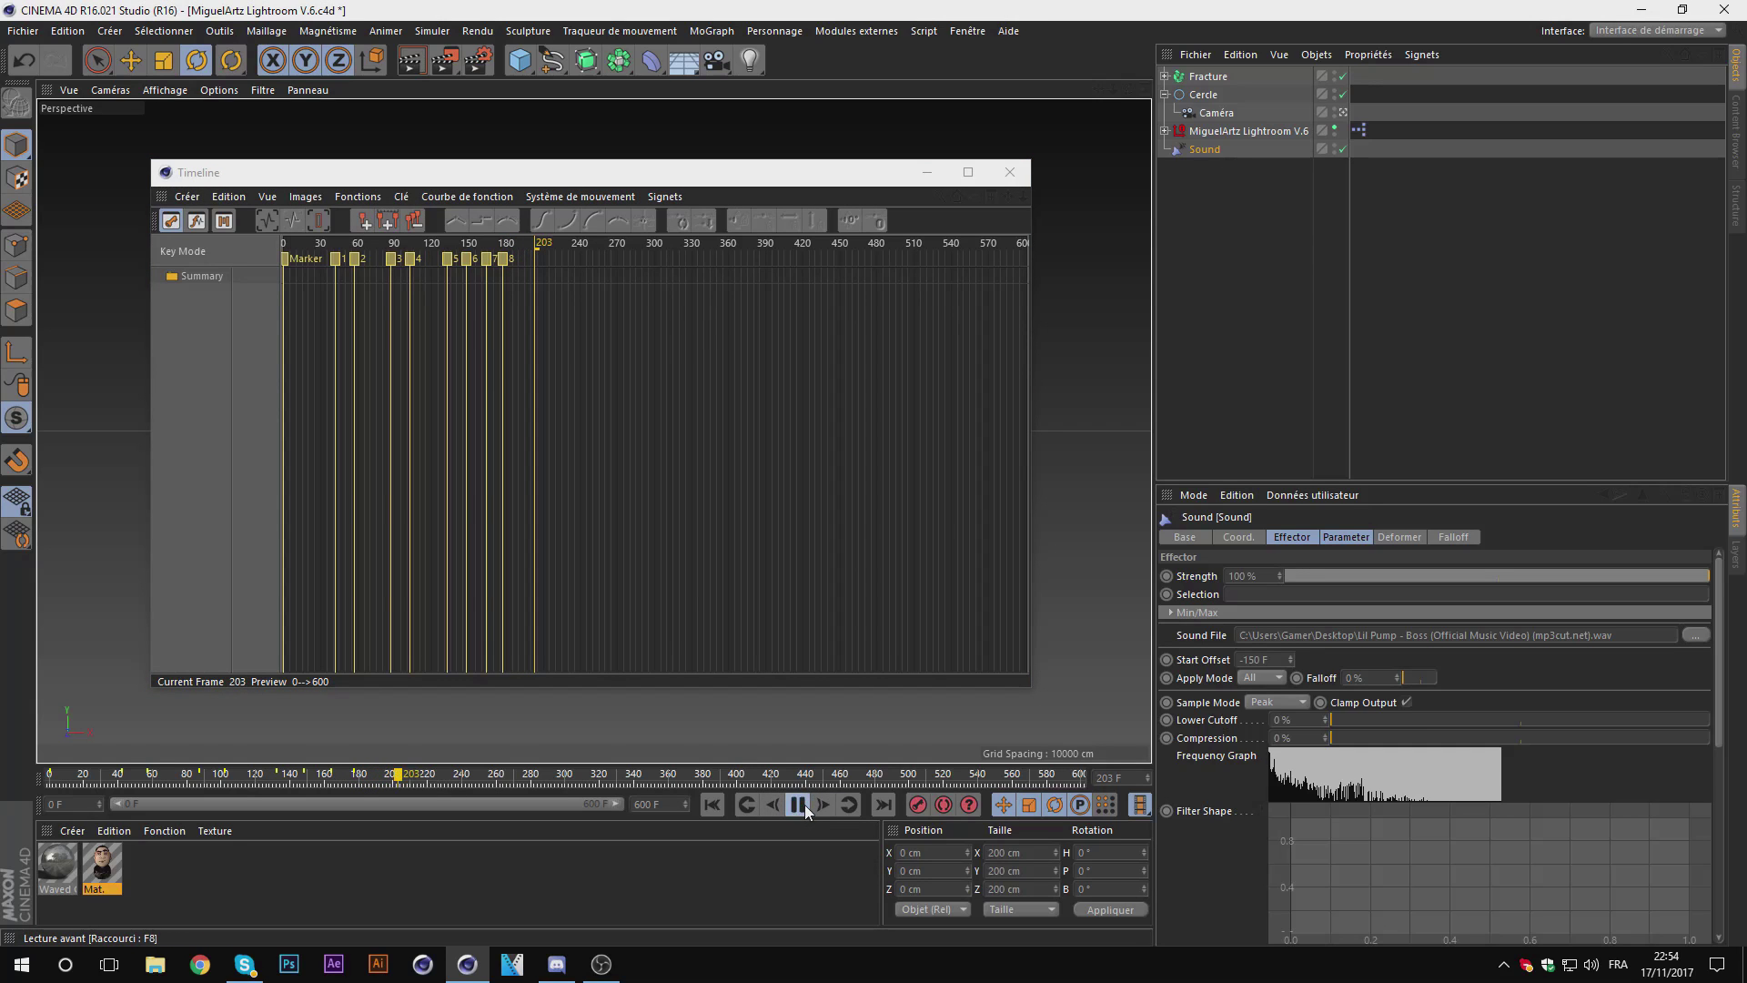
{"action": "left_click", "coordinate": [798, 804]}
{"action": "left_click", "coordinate": [367, 223]}
{"action": "left_click", "coordinate": [798, 804]}
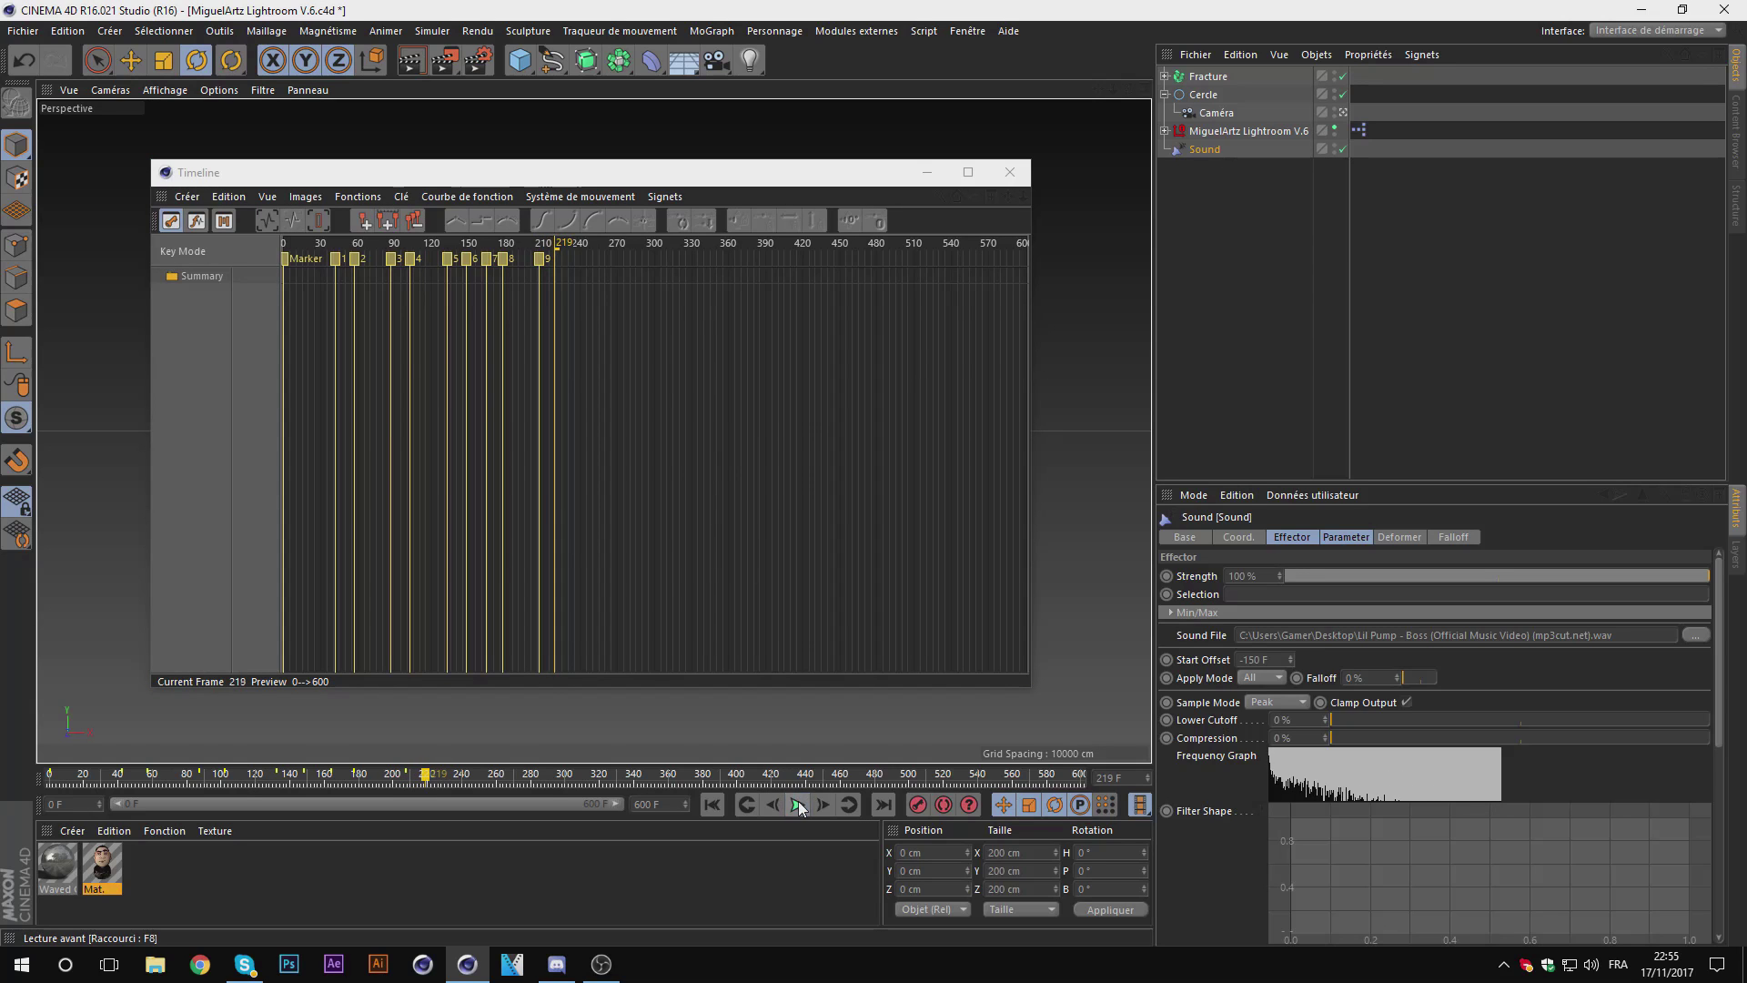
{"action": "left_click", "coordinate": [799, 801]}
{"action": "left_click", "coordinate": [368, 223]}
{"action": "left_click", "coordinate": [799, 805]}
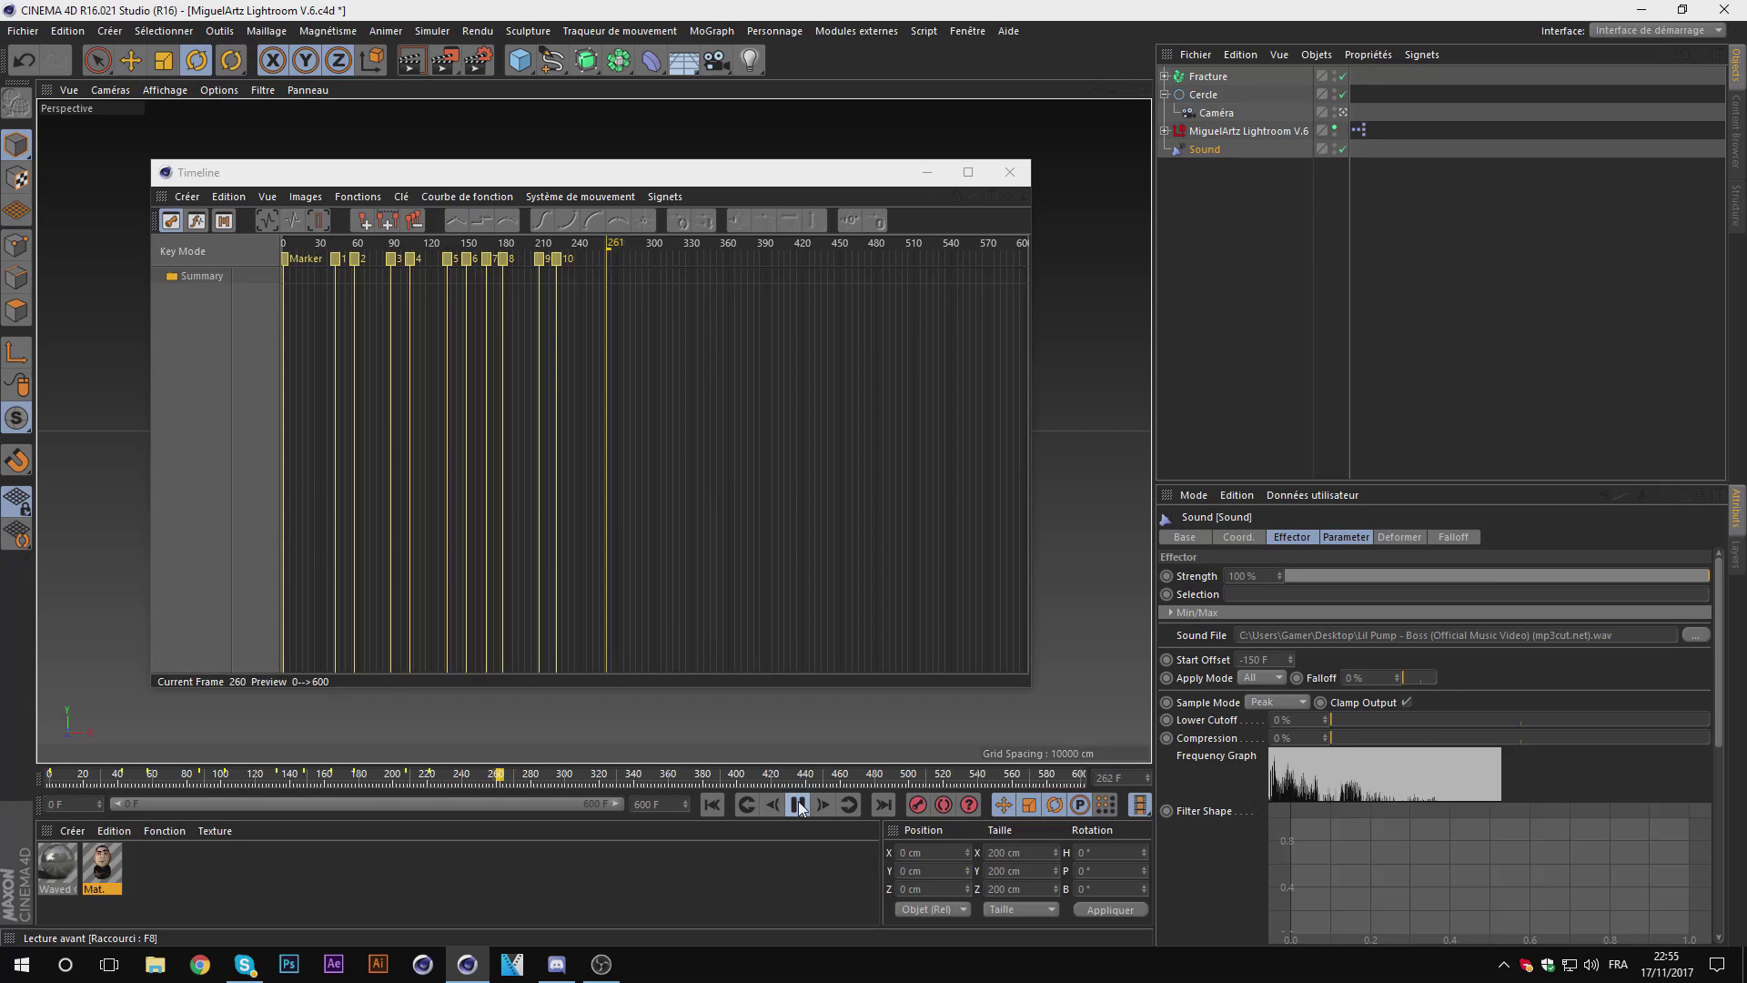
{"action": "left_click", "coordinate": [799, 805]}
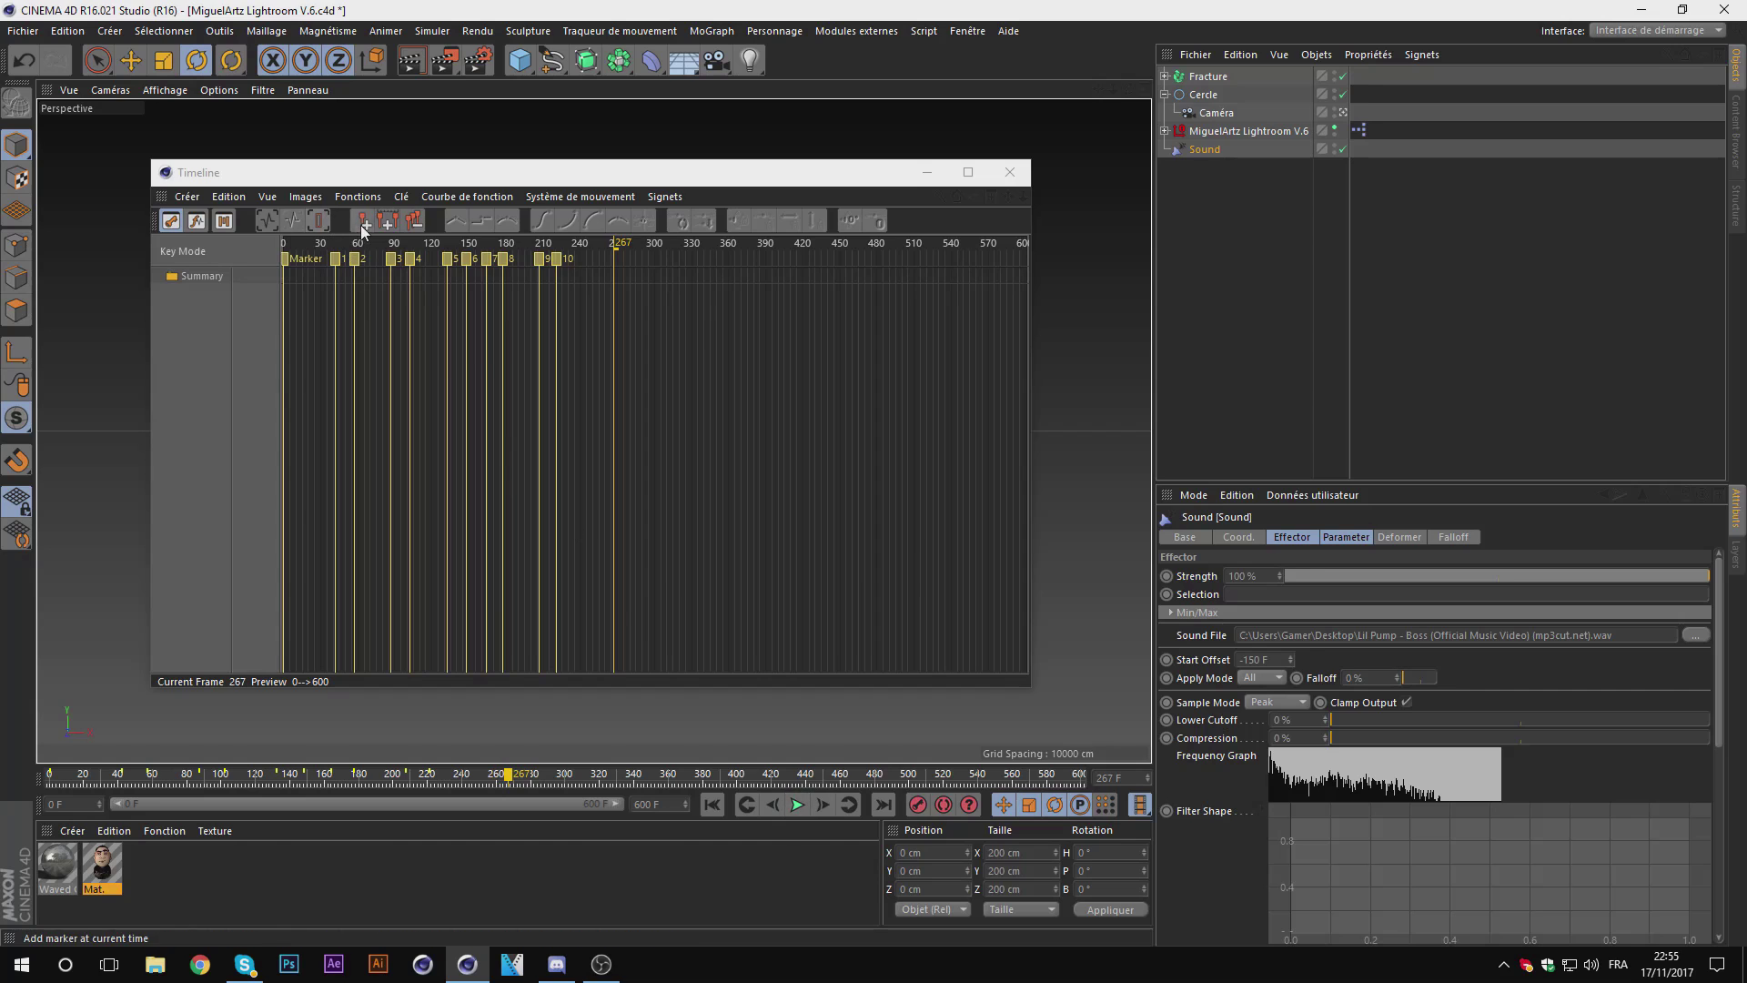
{"action": "left_click", "coordinate": [361, 221]}
{"action": "left_click", "coordinate": [799, 805]}
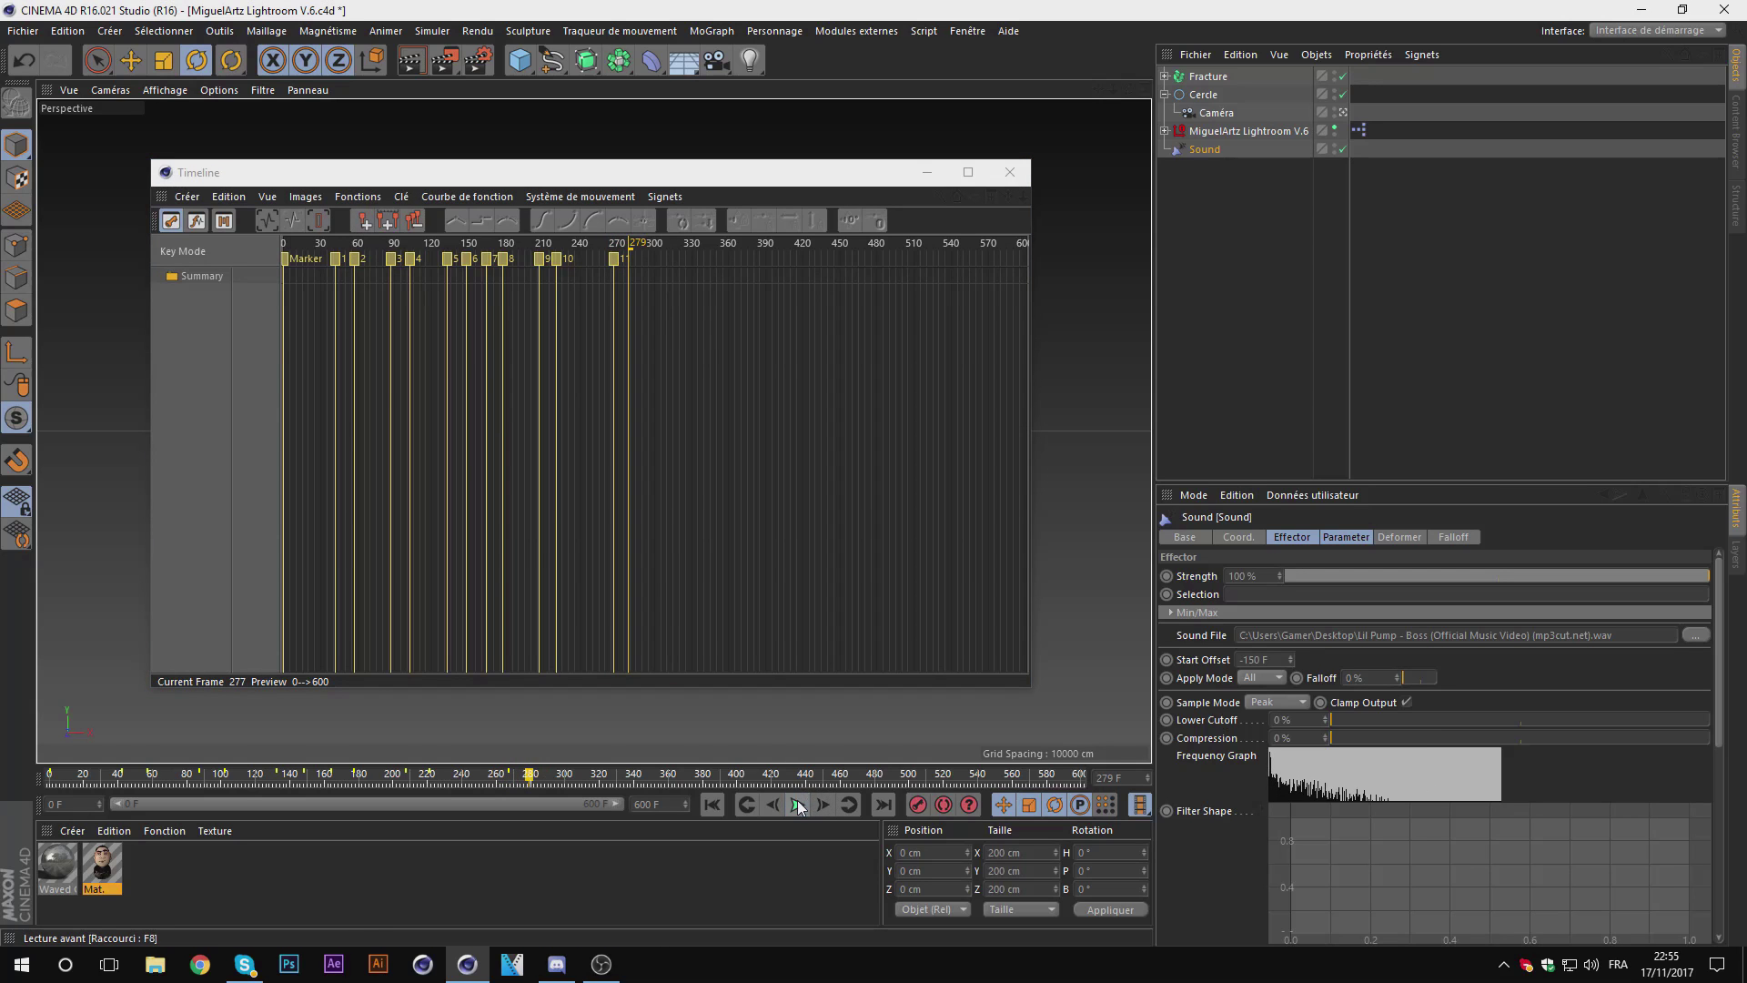
{"action": "left_click", "coordinate": [798, 803]}
{"action": "left_click", "coordinate": [362, 221]}
Step: Replay from frame 249, mark the final beat, and find the song's end at frame 348
{"action": "left_click", "coordinate": [796, 804]}
{"action": "left_click", "coordinate": [796, 804]}
{"action": "left_click", "coordinate": [796, 805]}
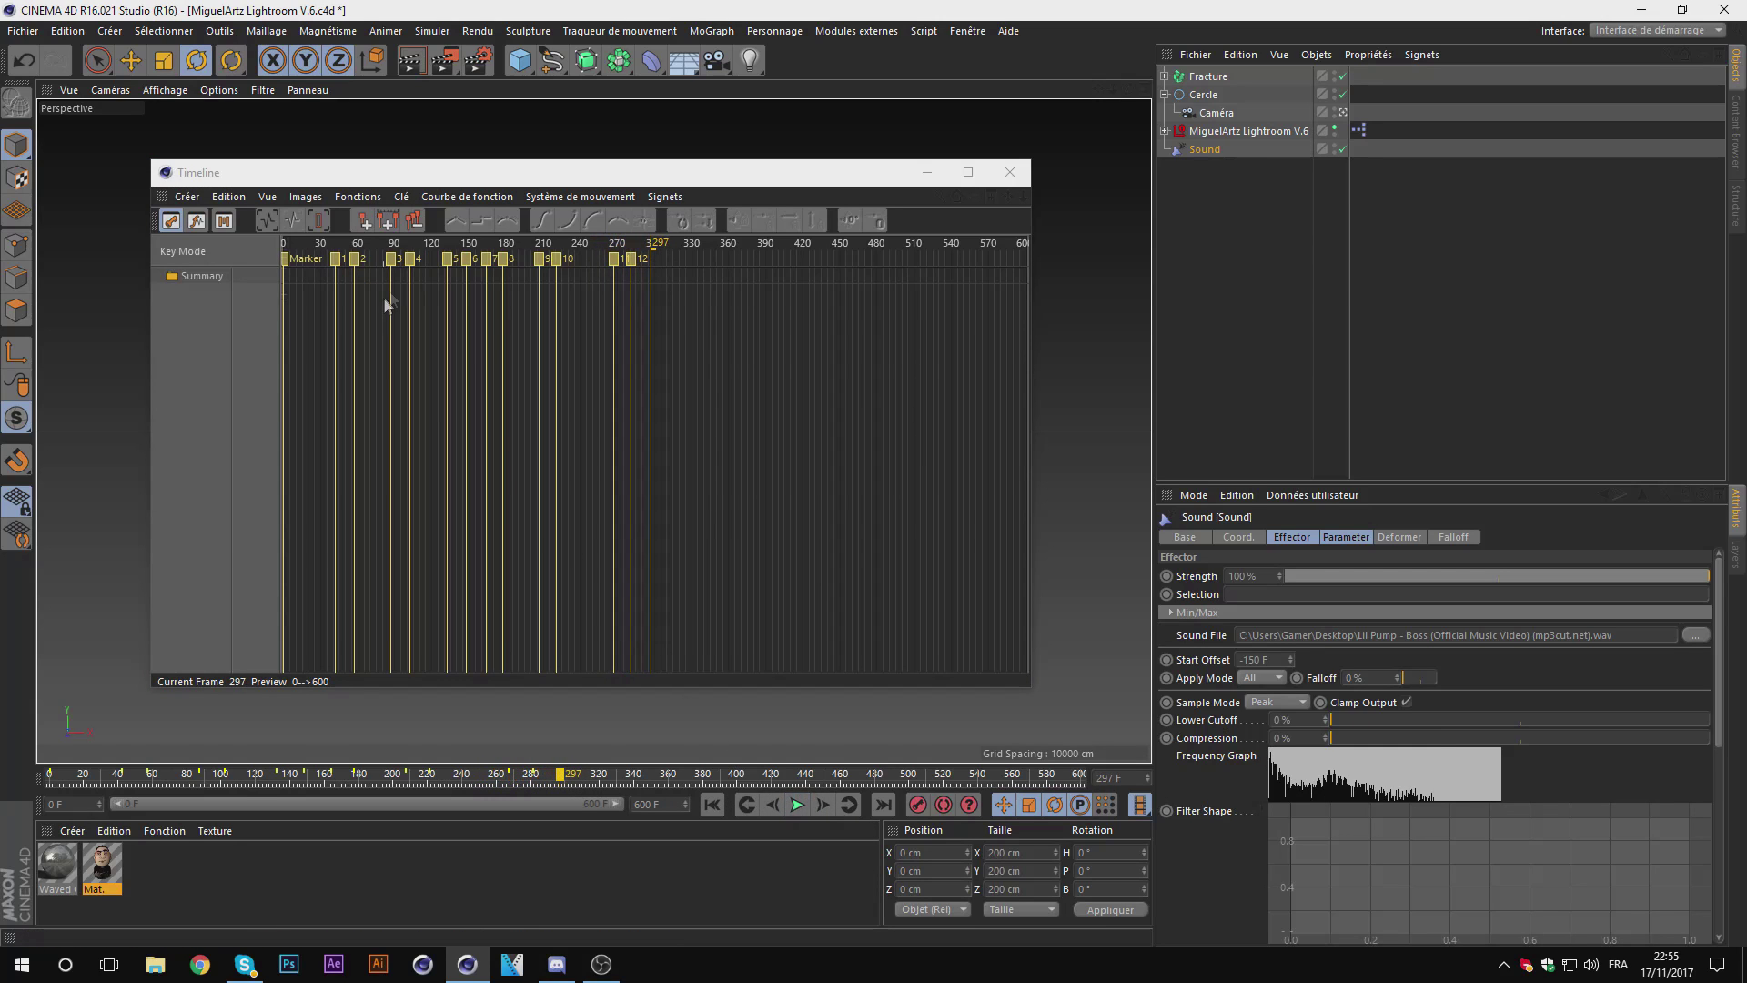
{"action": "left_click", "coordinate": [798, 805]}
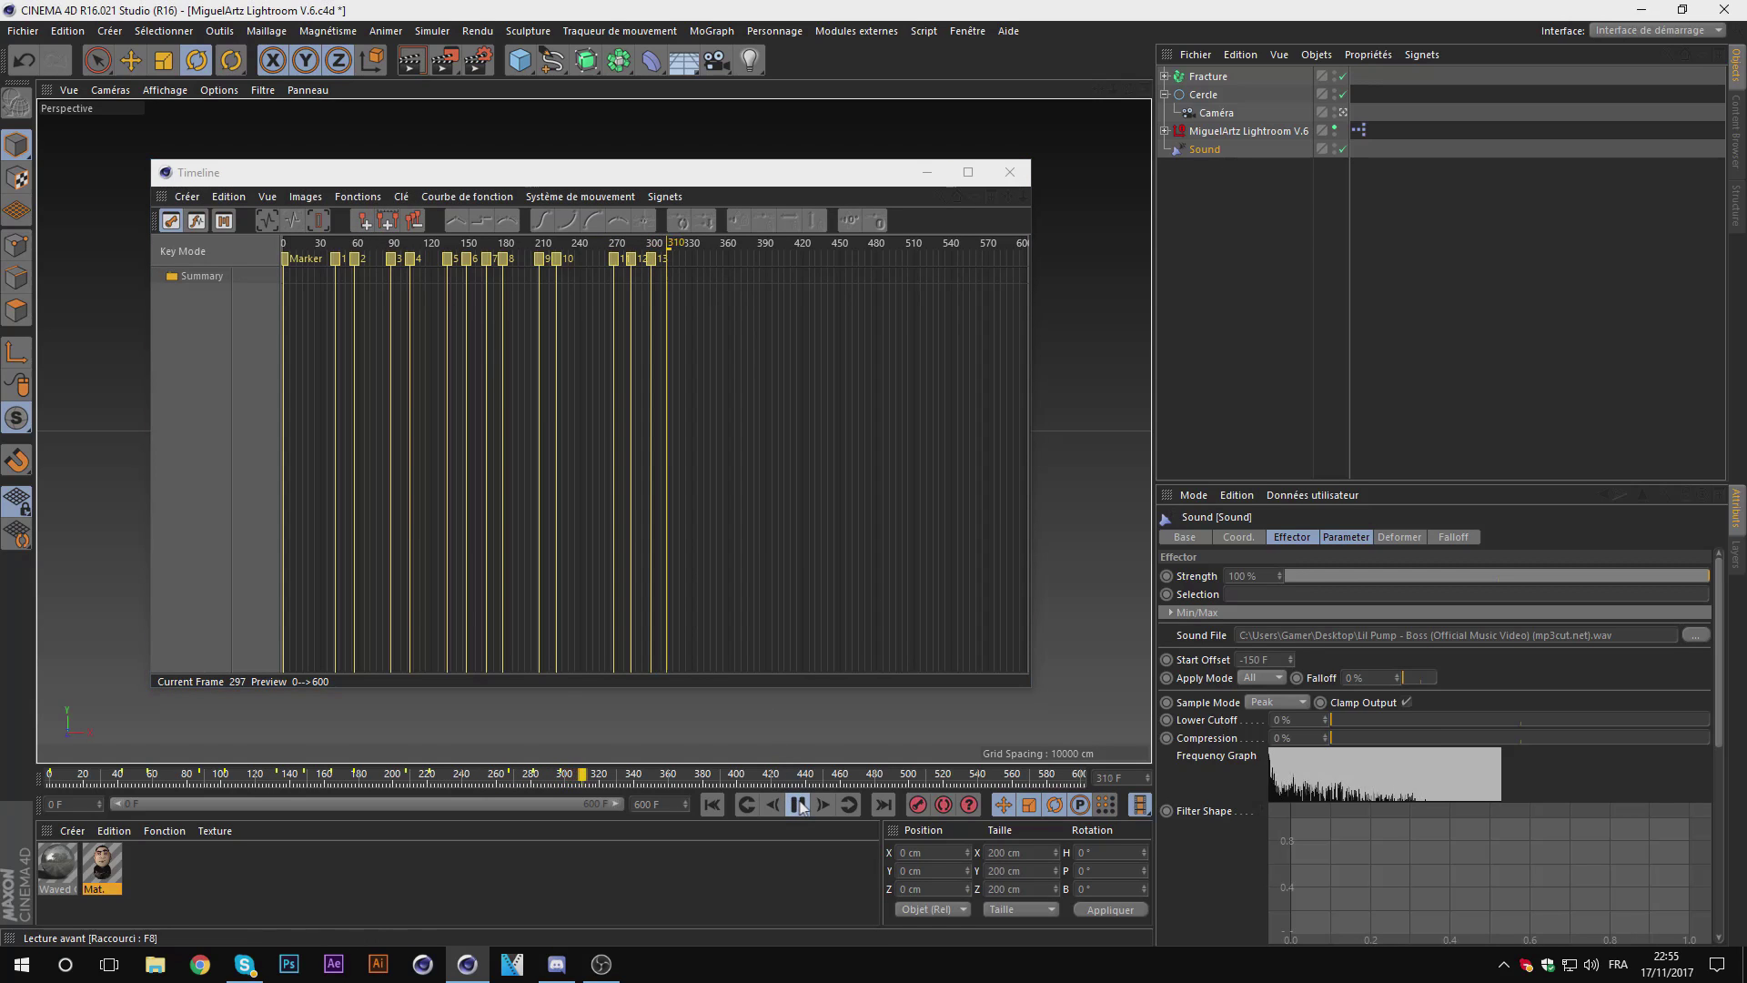
{"action": "left_click", "coordinate": [801, 801]}
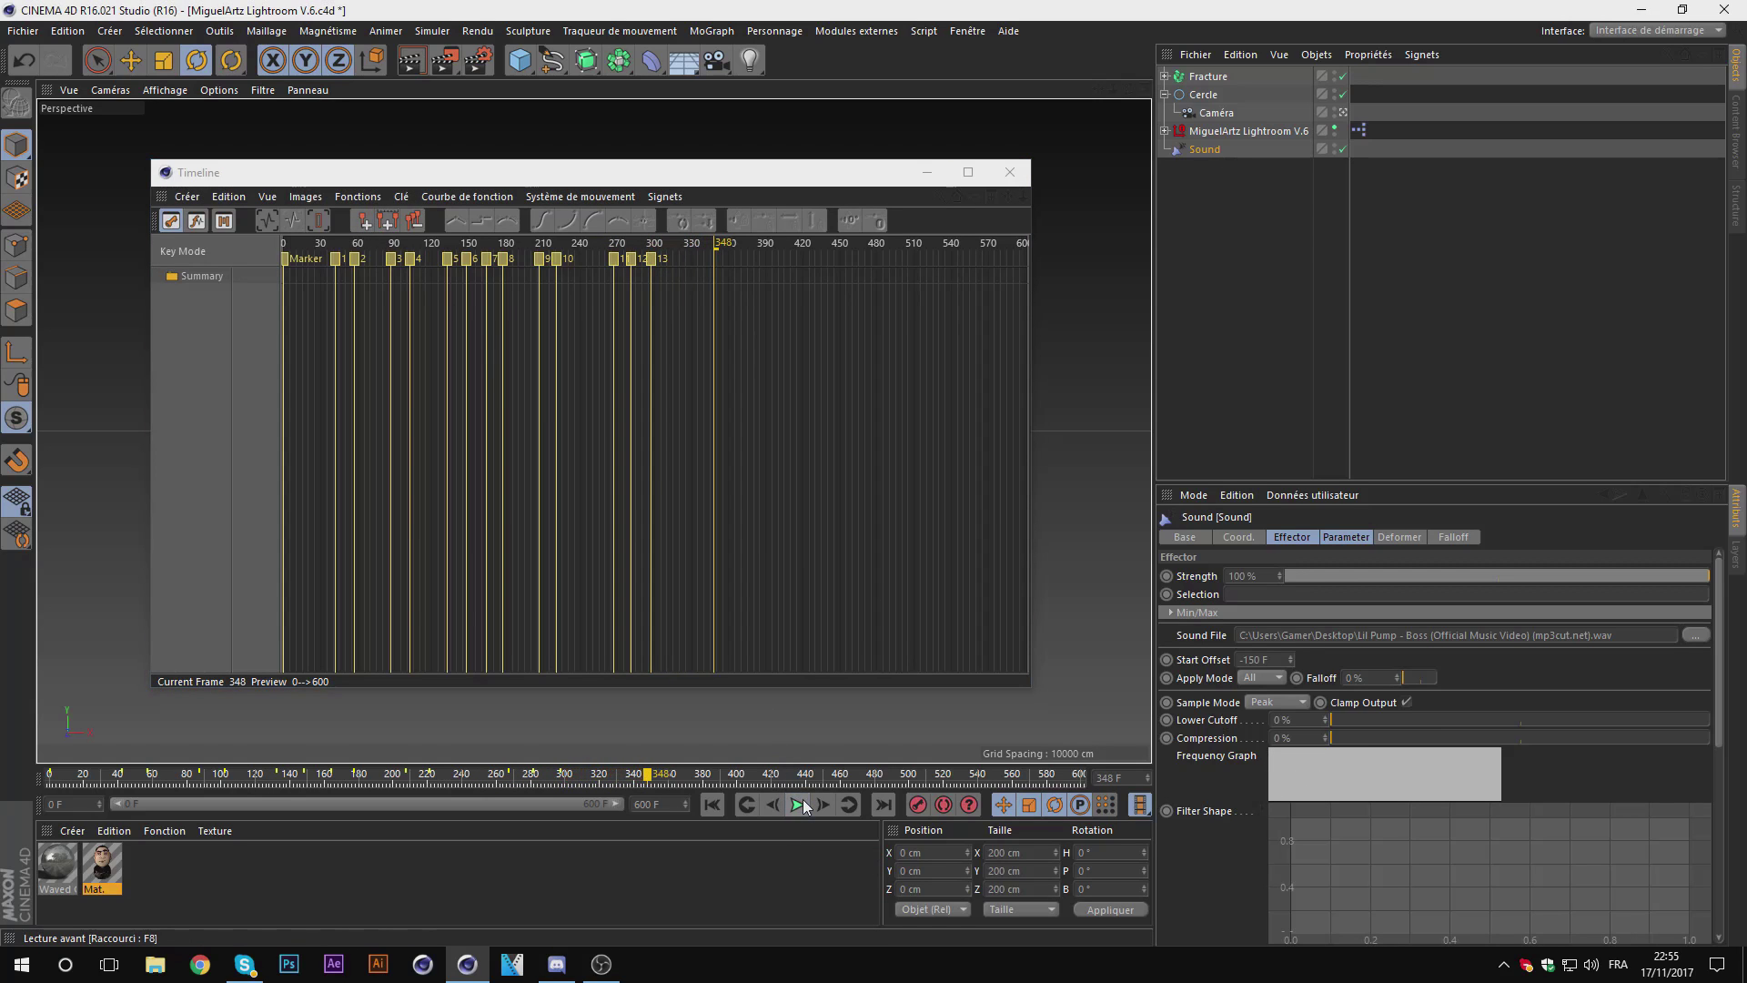
{"action": "left_click", "coordinate": [770, 805]}
{"action": "left_click", "coordinate": [819, 805]}
Step: Set the animation's end frame to 348 and close the marker Timeline window
{"action": "type", "text": "348"}
{"action": "key", "text": "Return"}
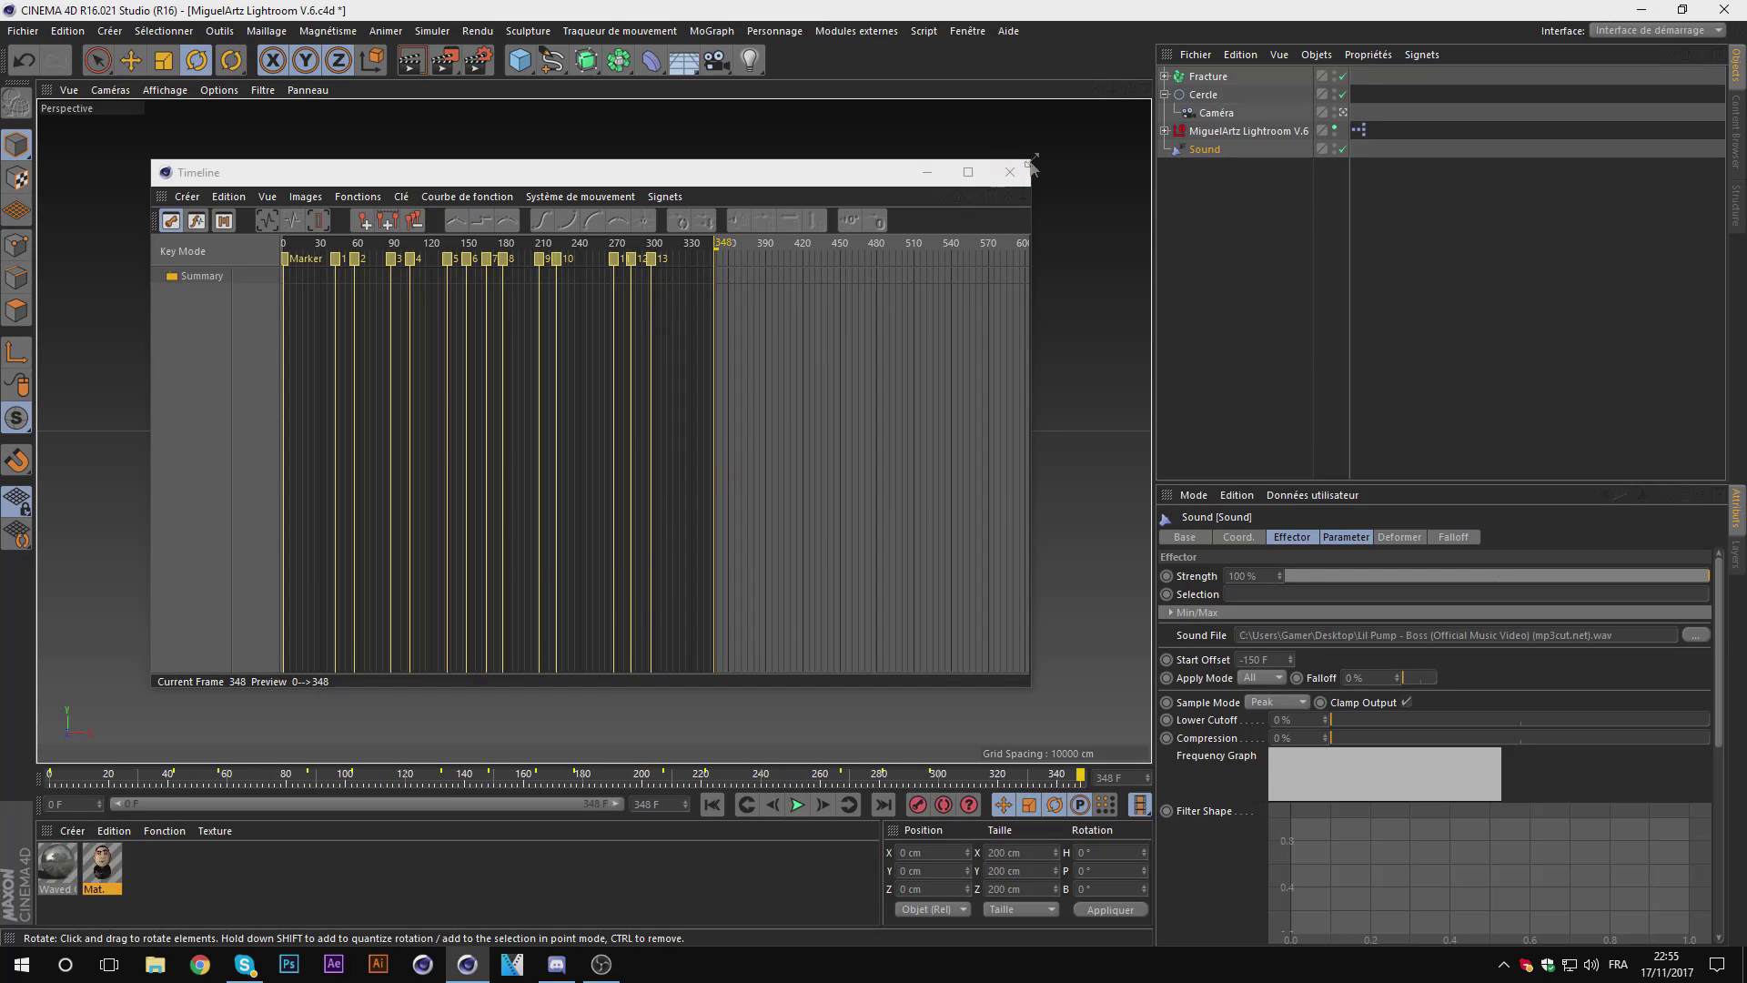
{"action": "left_click", "coordinate": [1010, 172]}
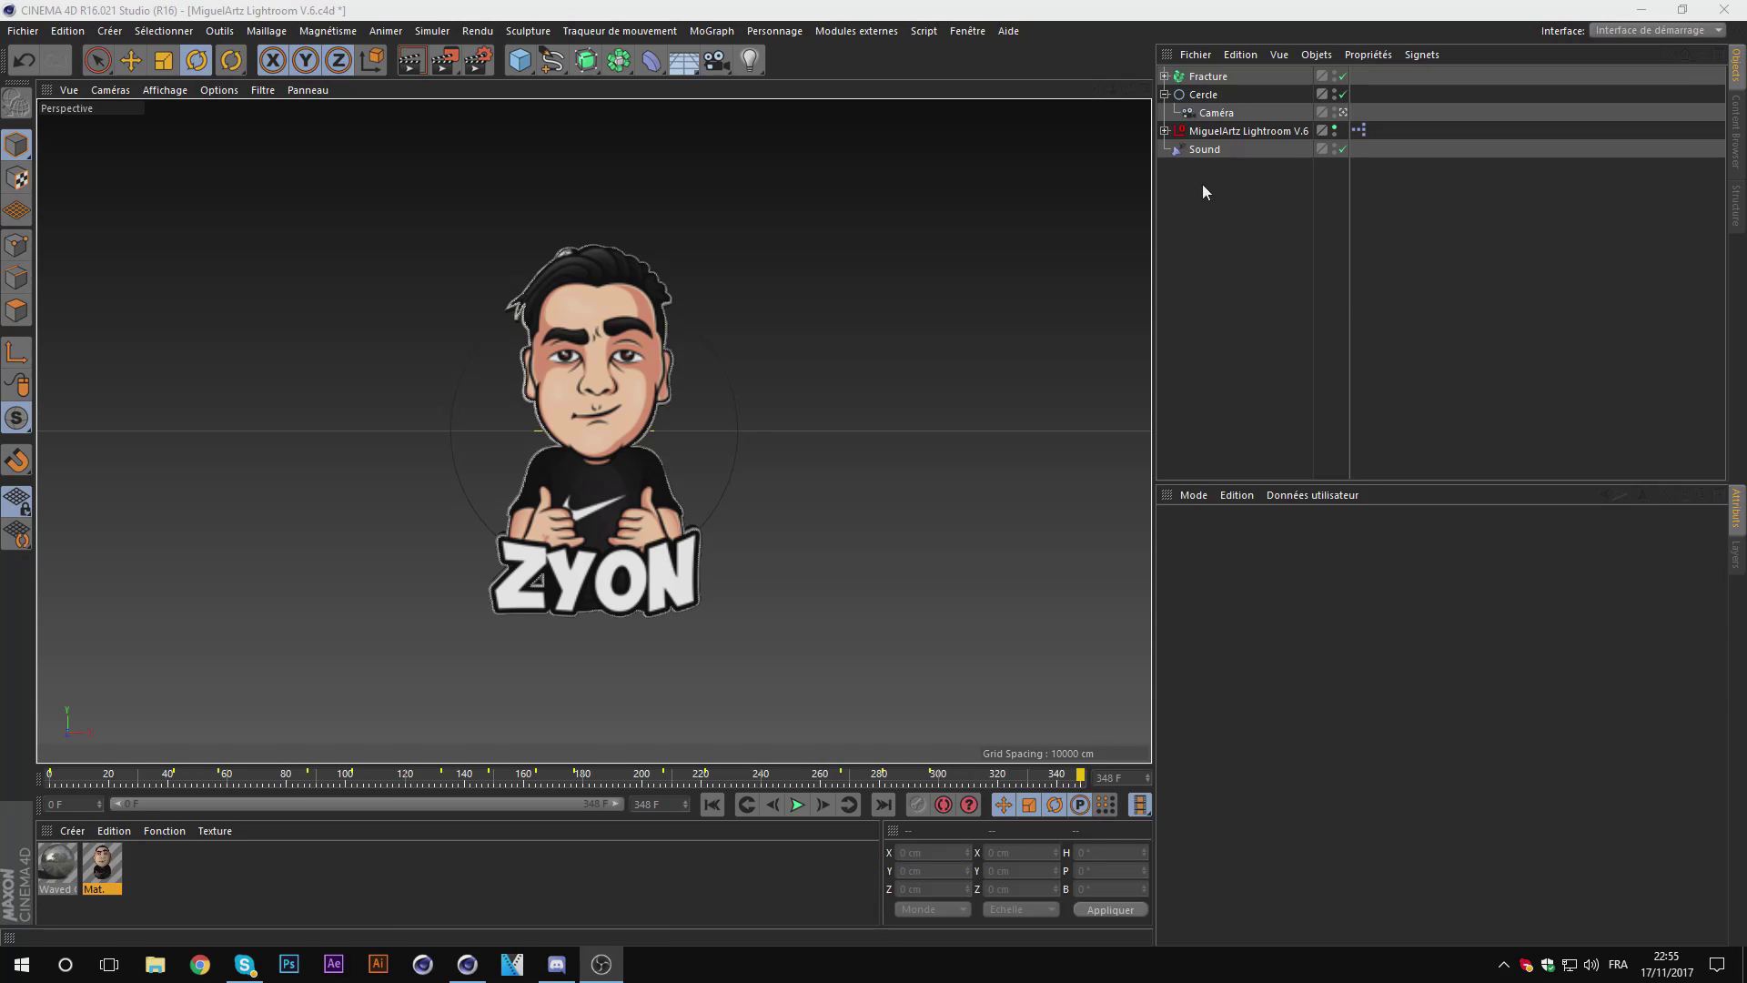
Step: Deselect the Sound effector and material and move the time slider back to frame 0
{"action": "left_click", "coordinate": [1207, 150]}
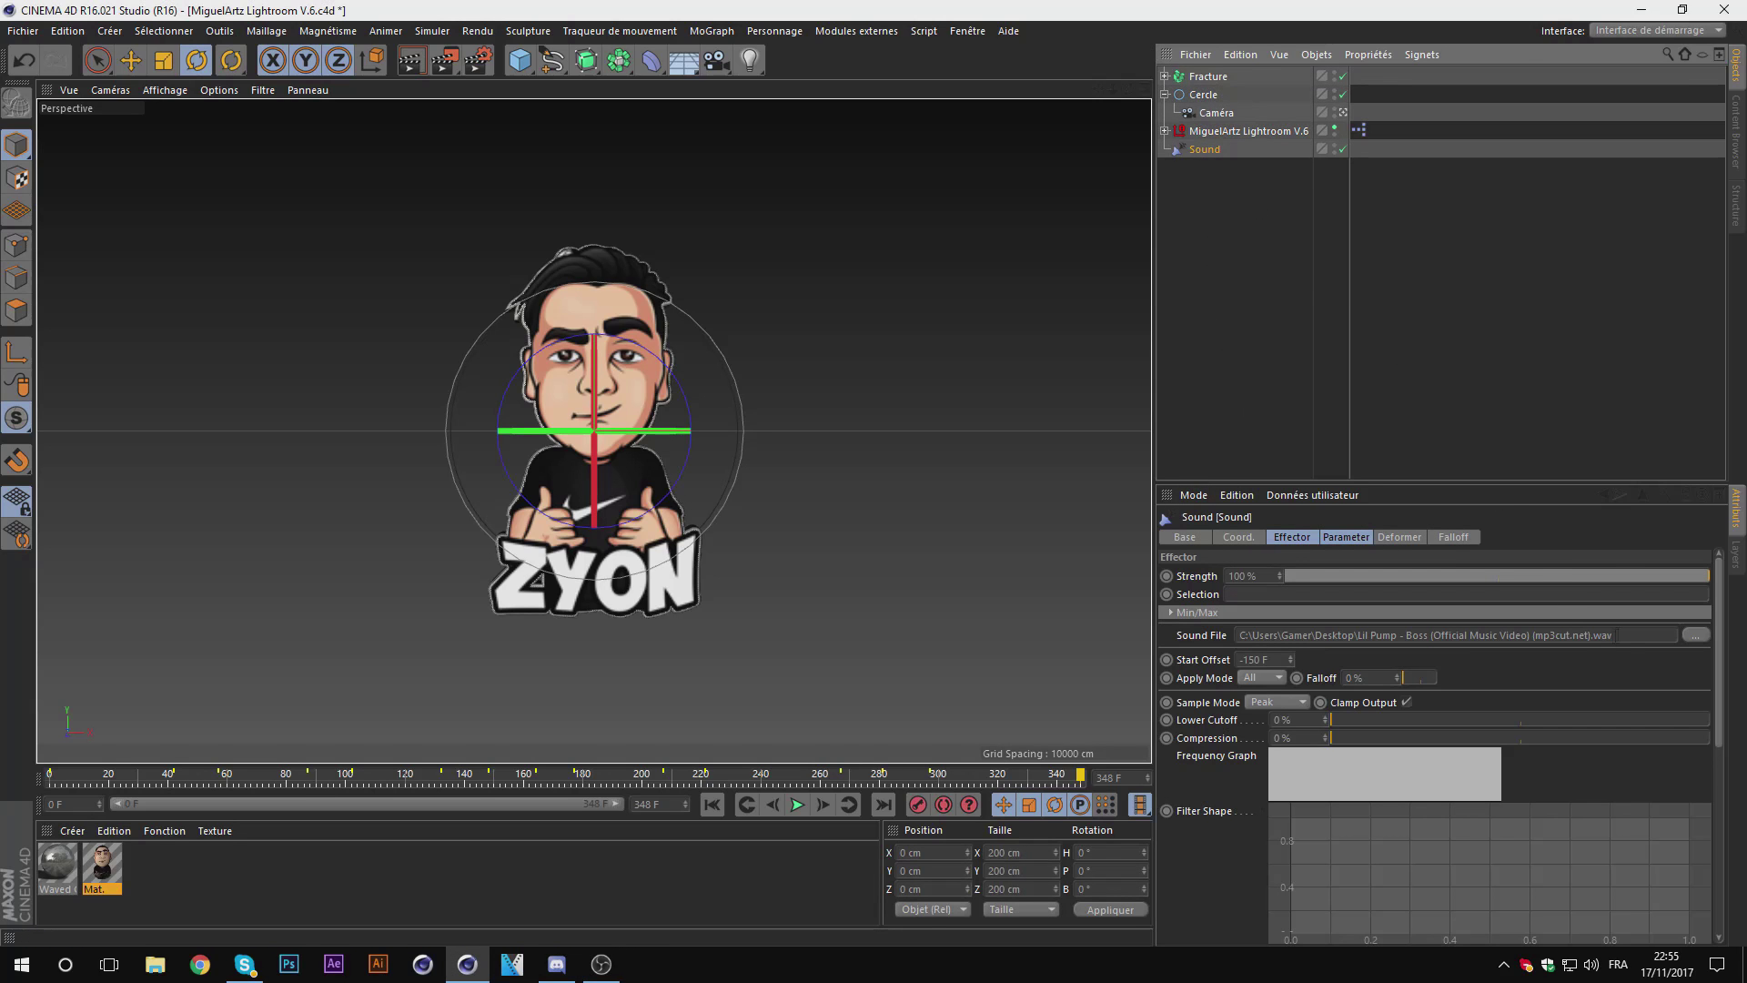
{"action": "left_click", "coordinate": [1272, 373]}
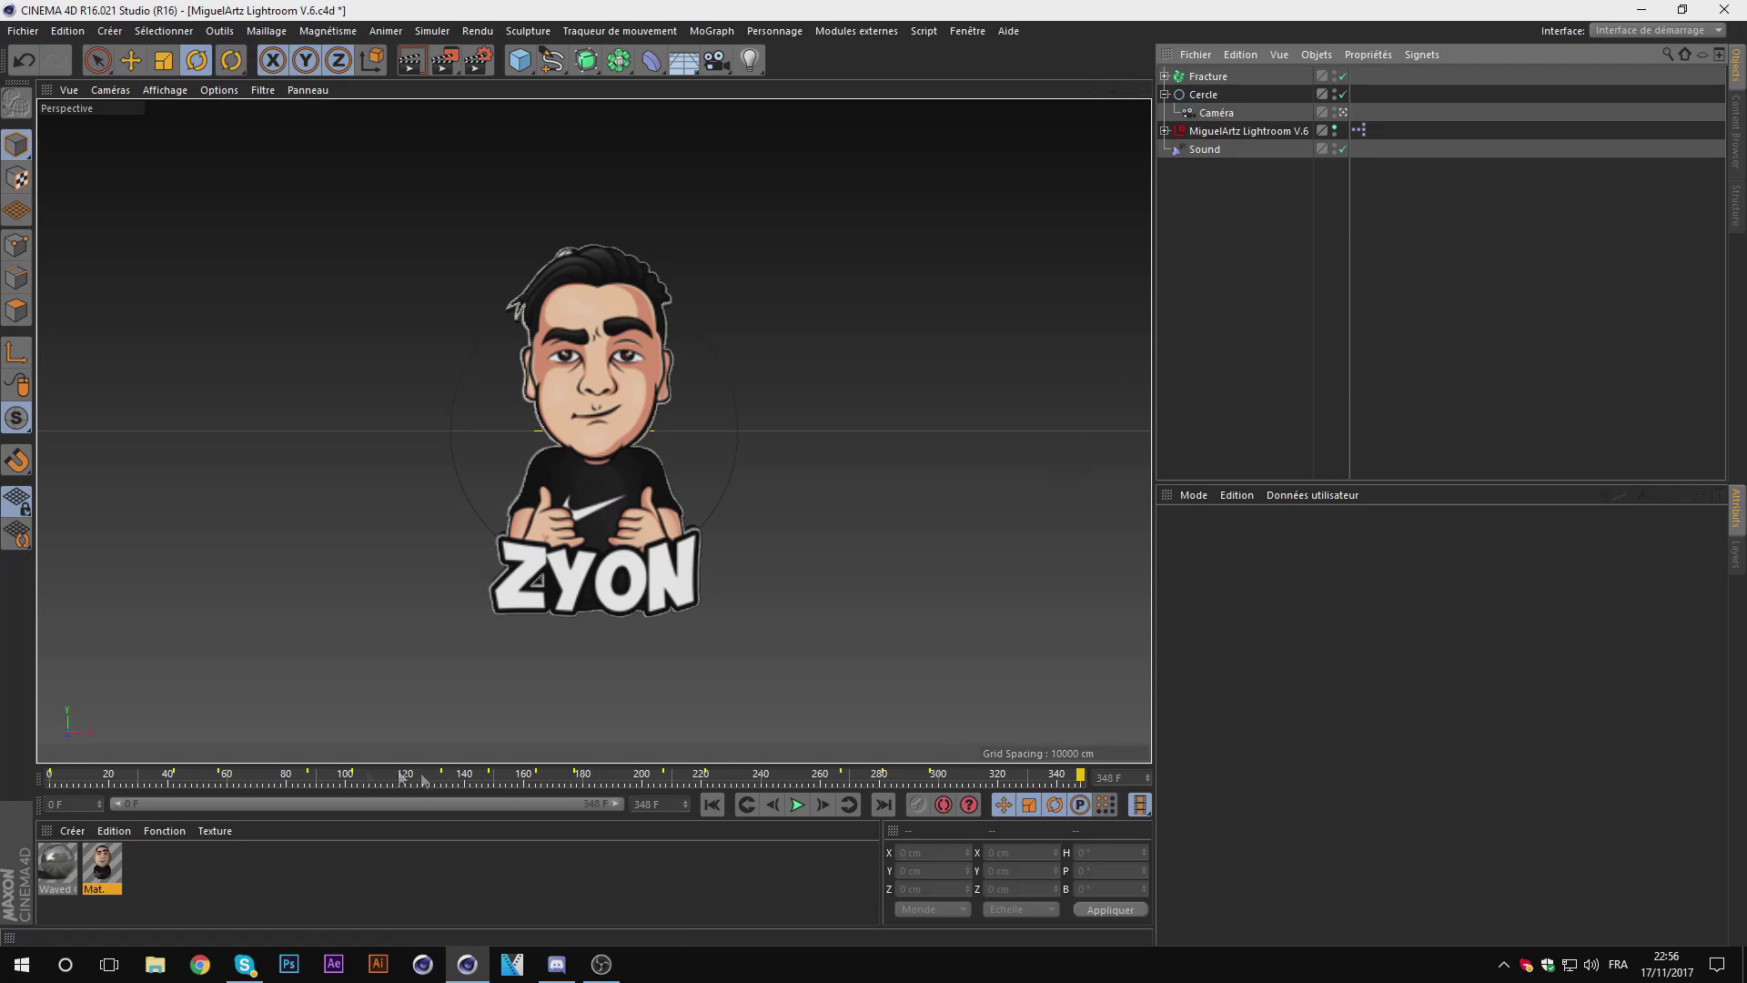
{"action": "left_click_drag", "start_coordinate": [86, 780], "coordinate": [49, 780]}
{"action": "left_click", "coordinate": [160, 870]}
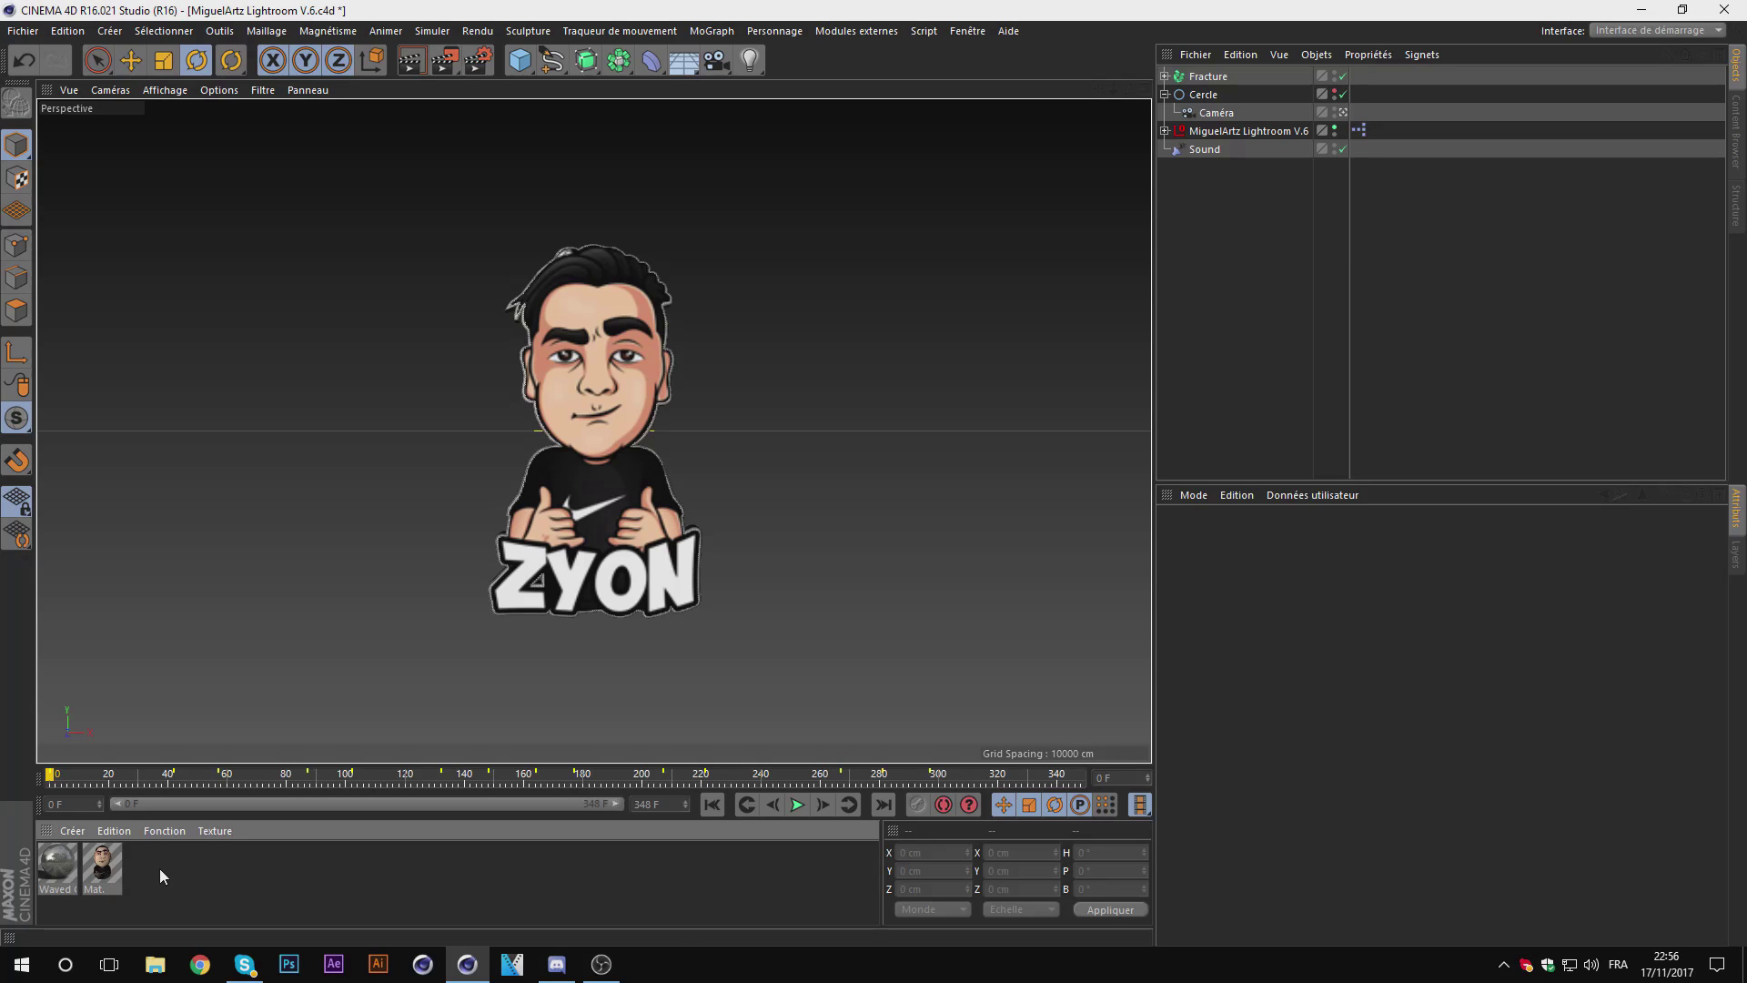
Step: Select Fracture, undo a test spin, and tilt the avatar back about 30° on pitch
{"action": "left_click", "coordinate": [1201, 76]}
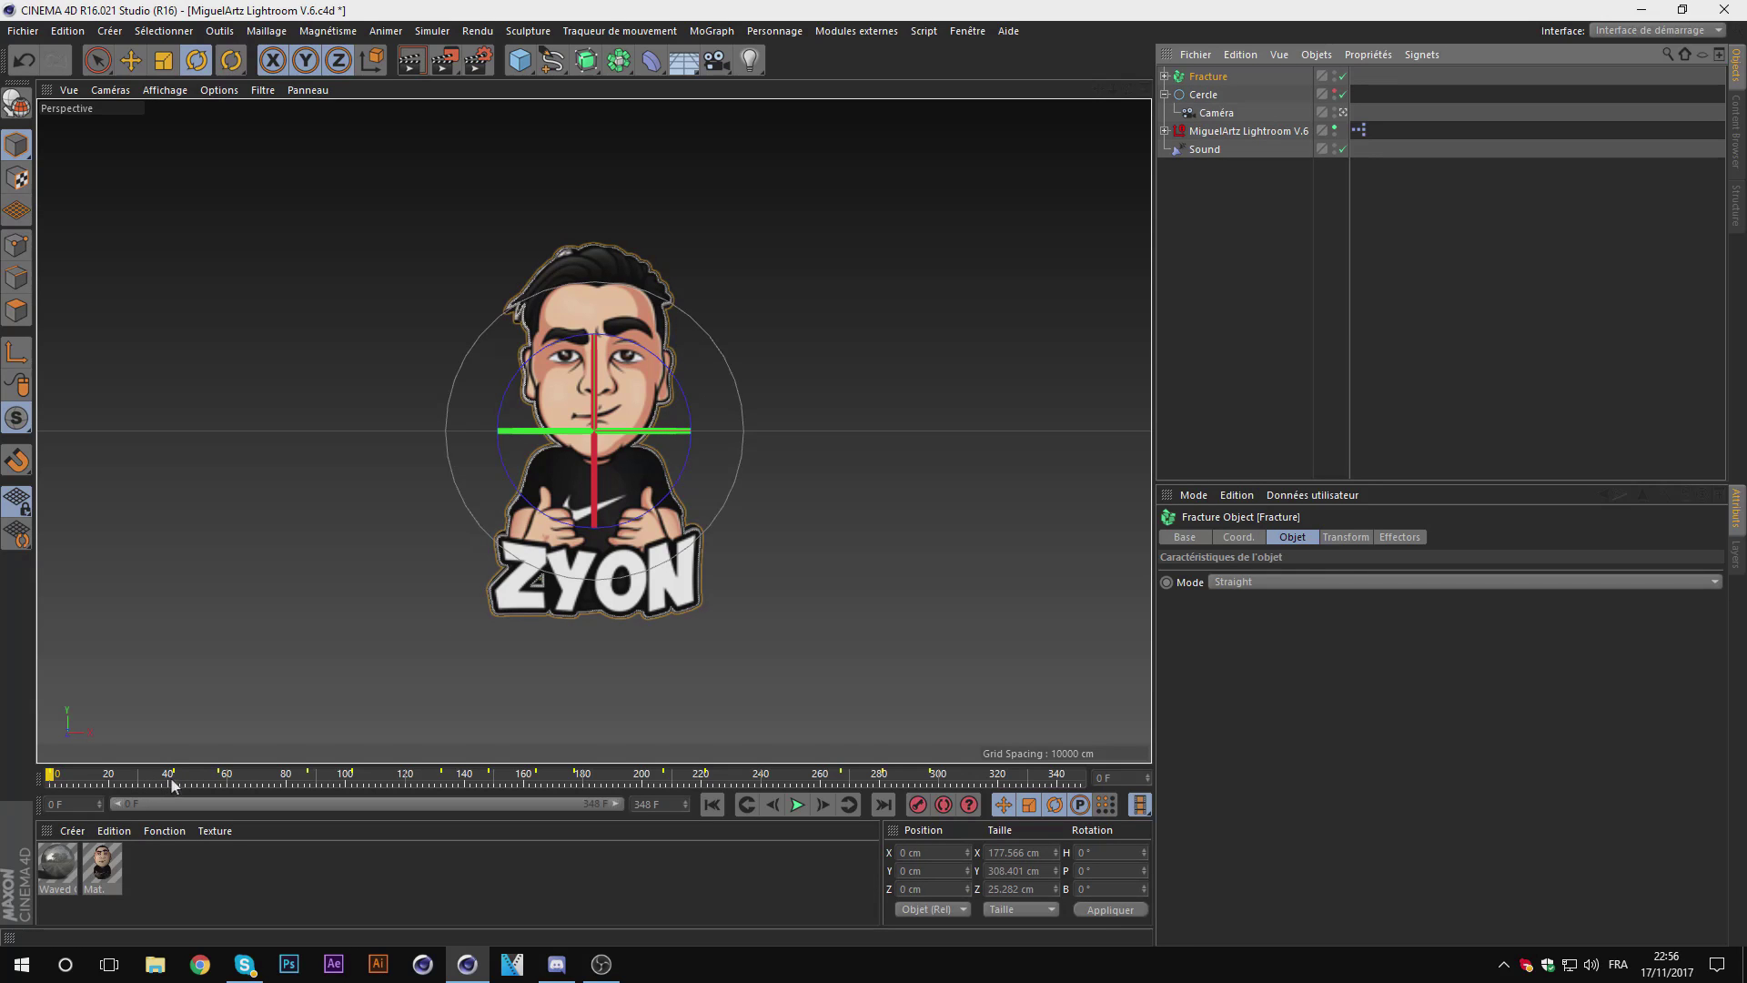
{"action": "left_click_drag", "start_coordinate": [590, 465], "coordinate": [594, 461]}
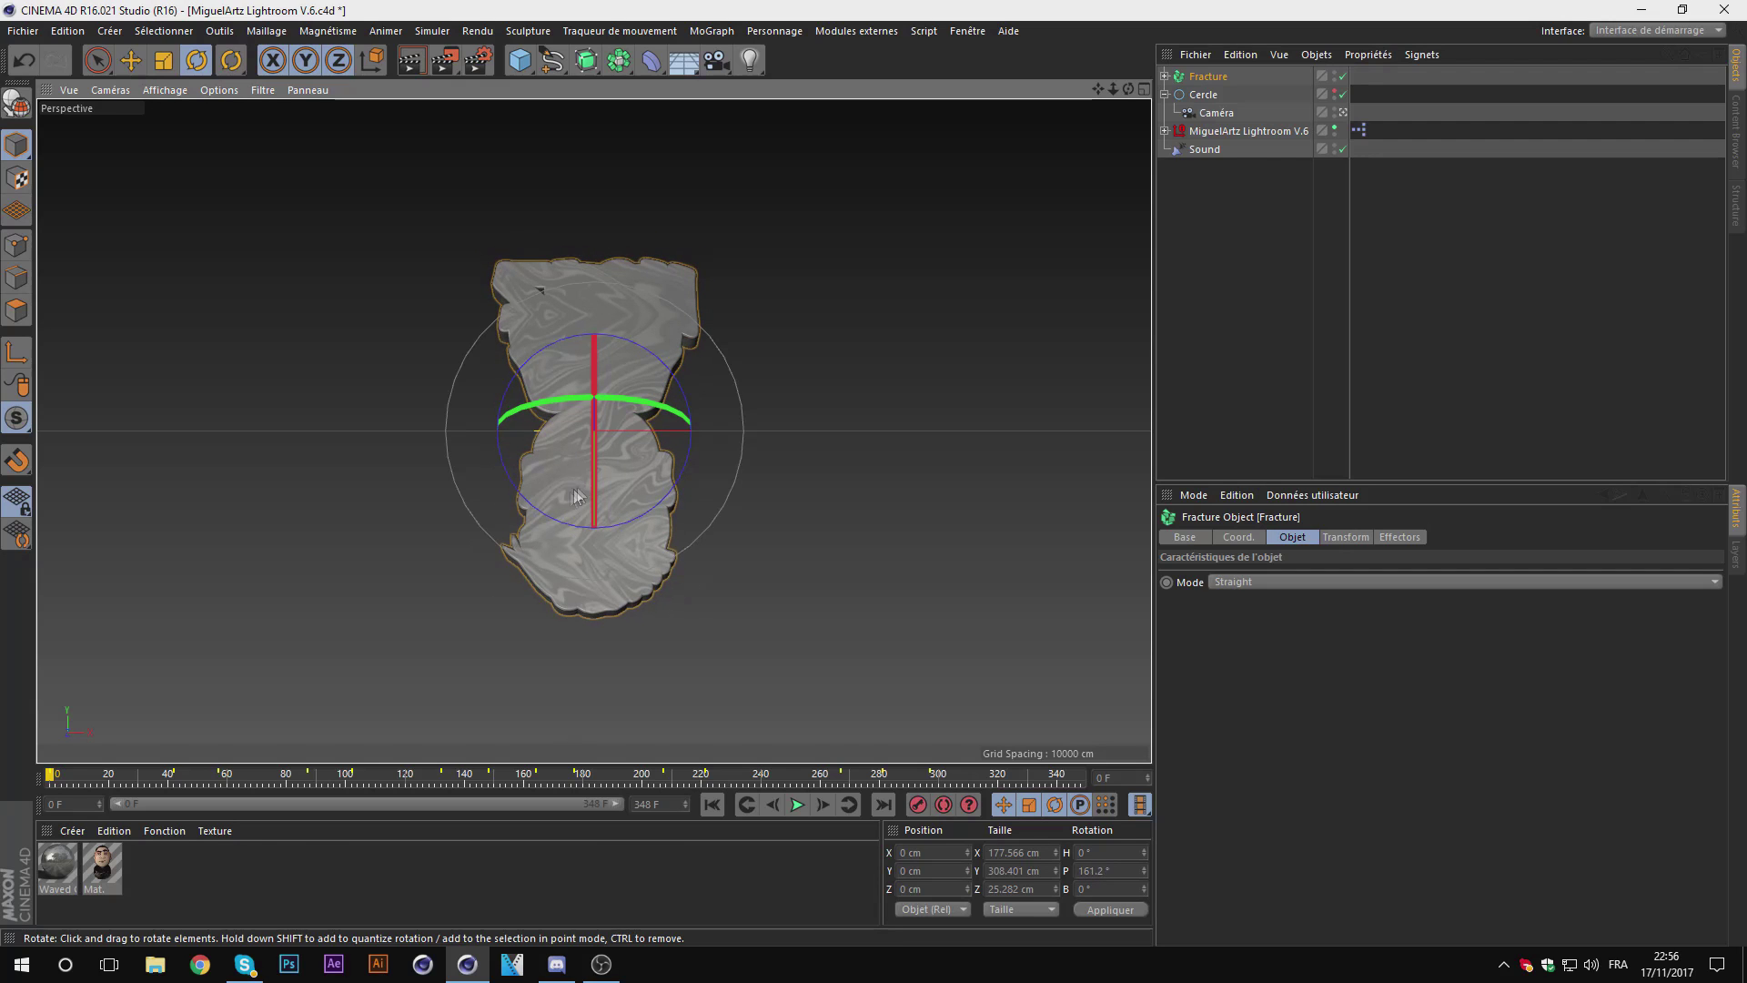
{"action": "key", "text": "ctrl+z"}
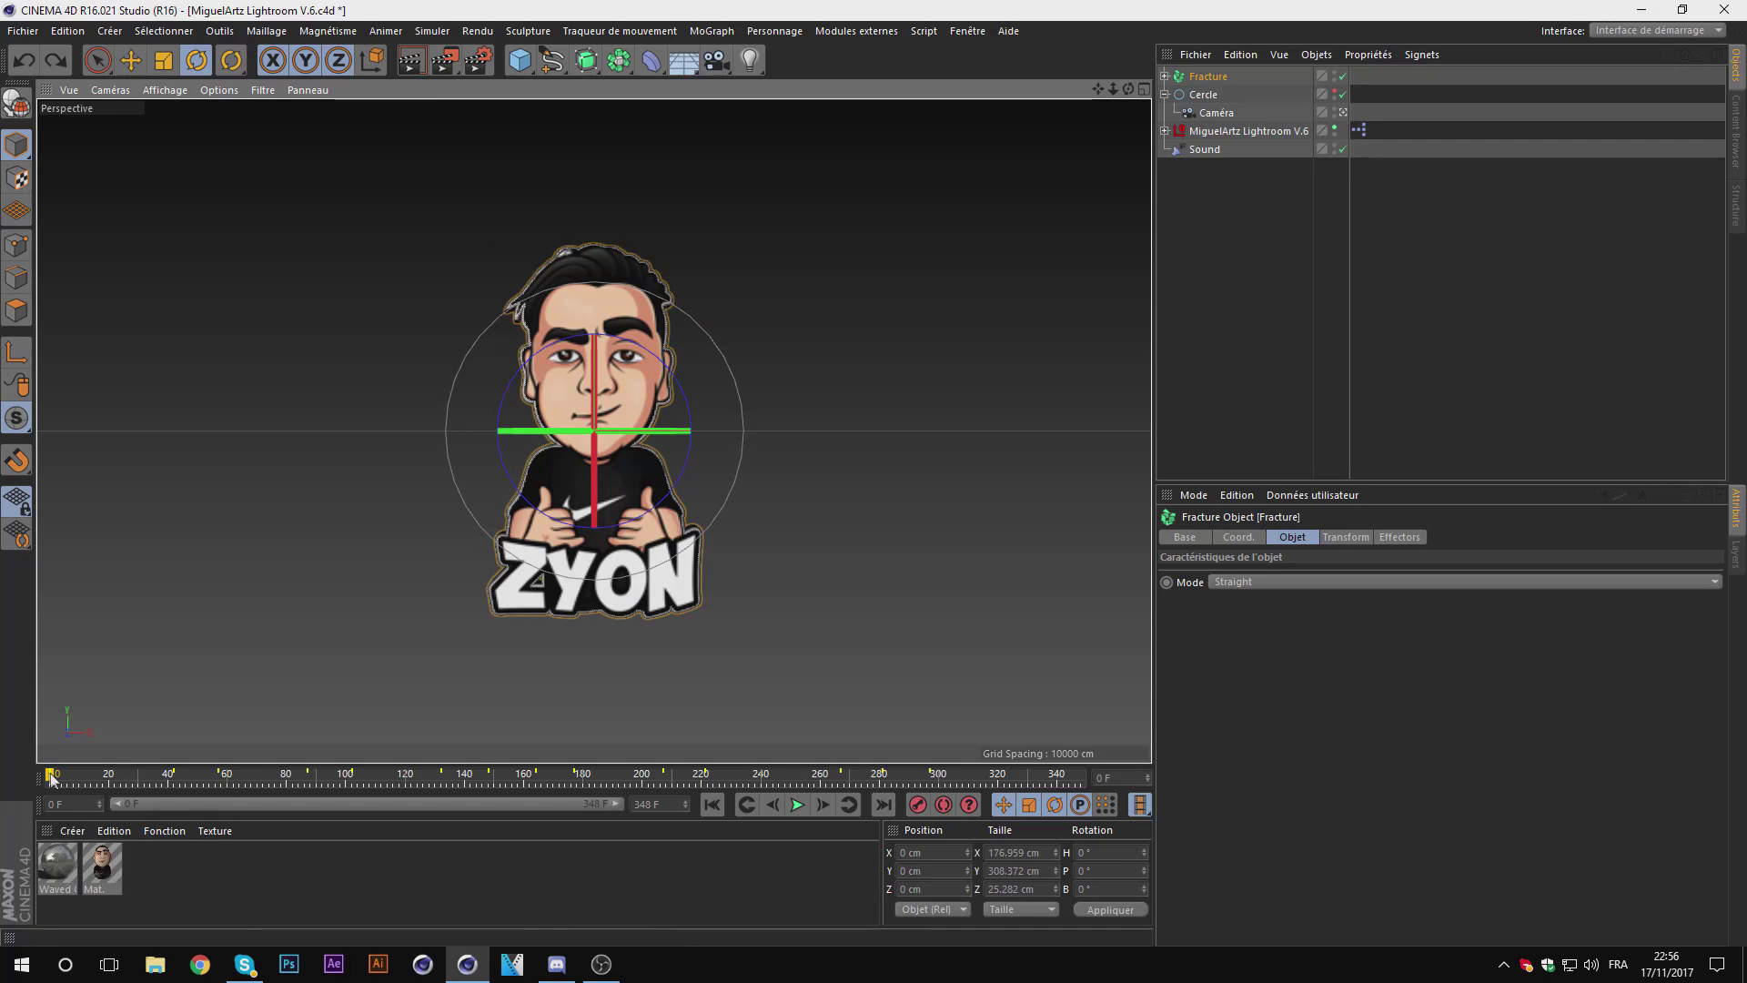
{"action": "left_click_drag", "start_coordinate": [595, 433], "coordinate": [593, 422]}
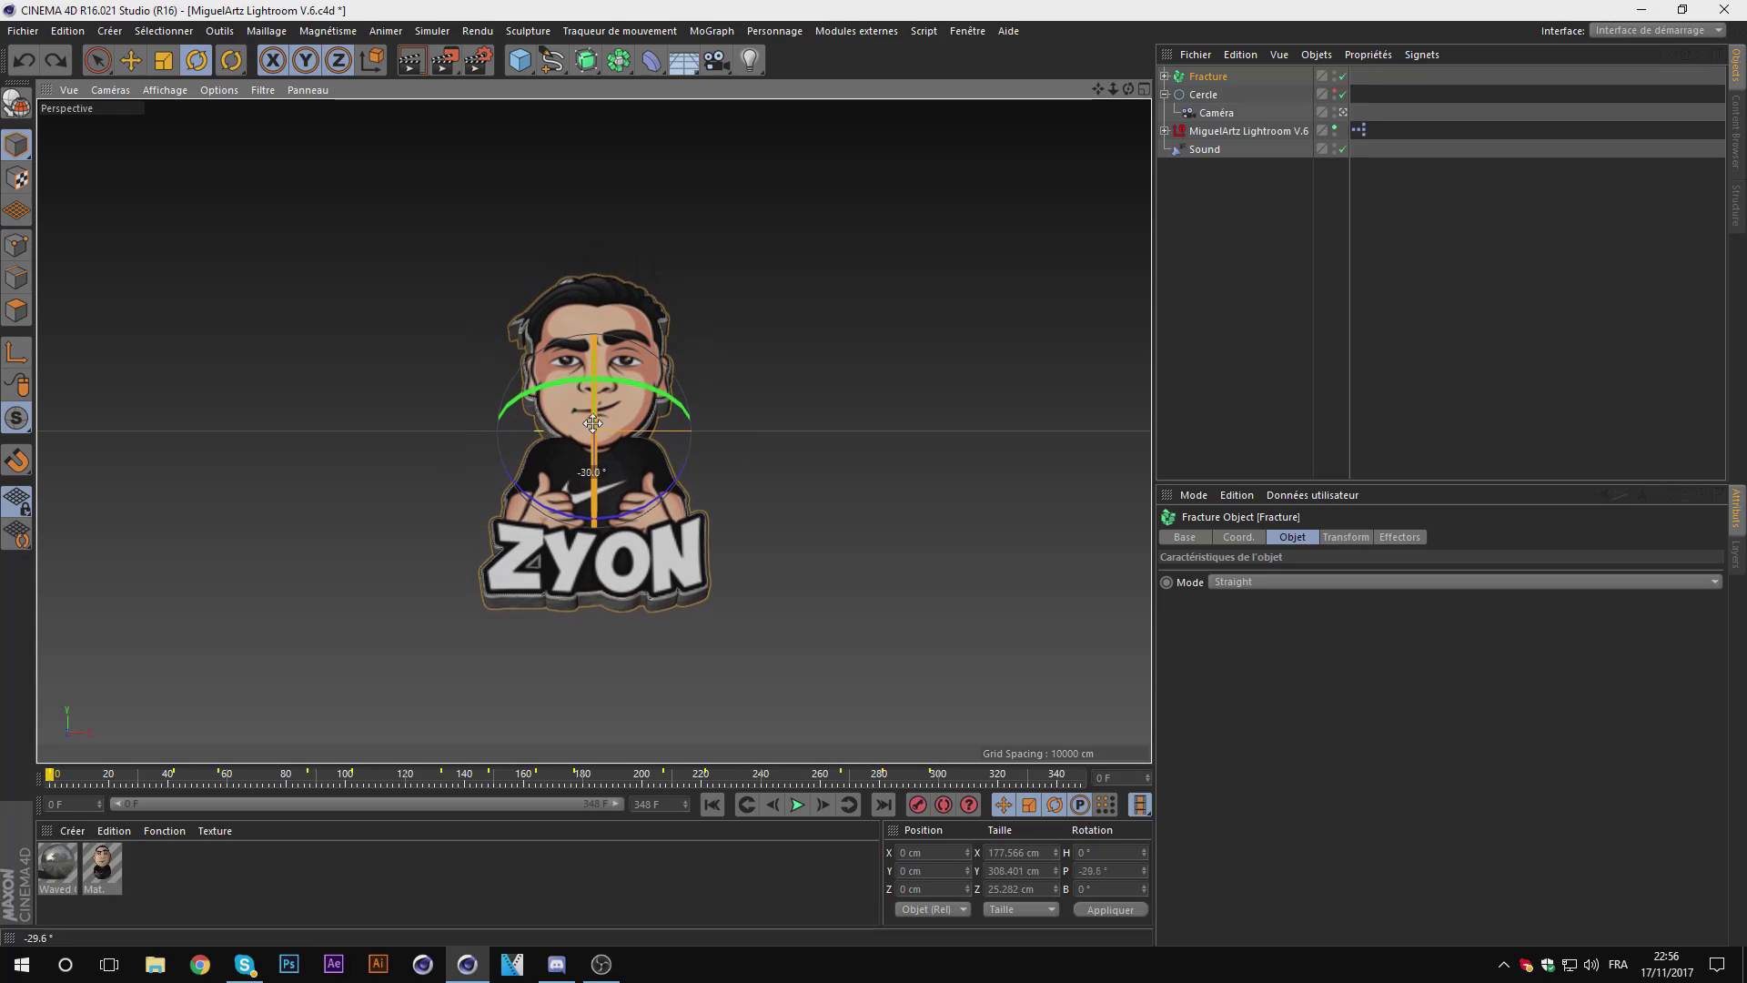
Step: Key the avatar's pitch at about 25° on frame 37 and 154° on frame 42
{"action": "left_click", "coordinate": [172, 774]}
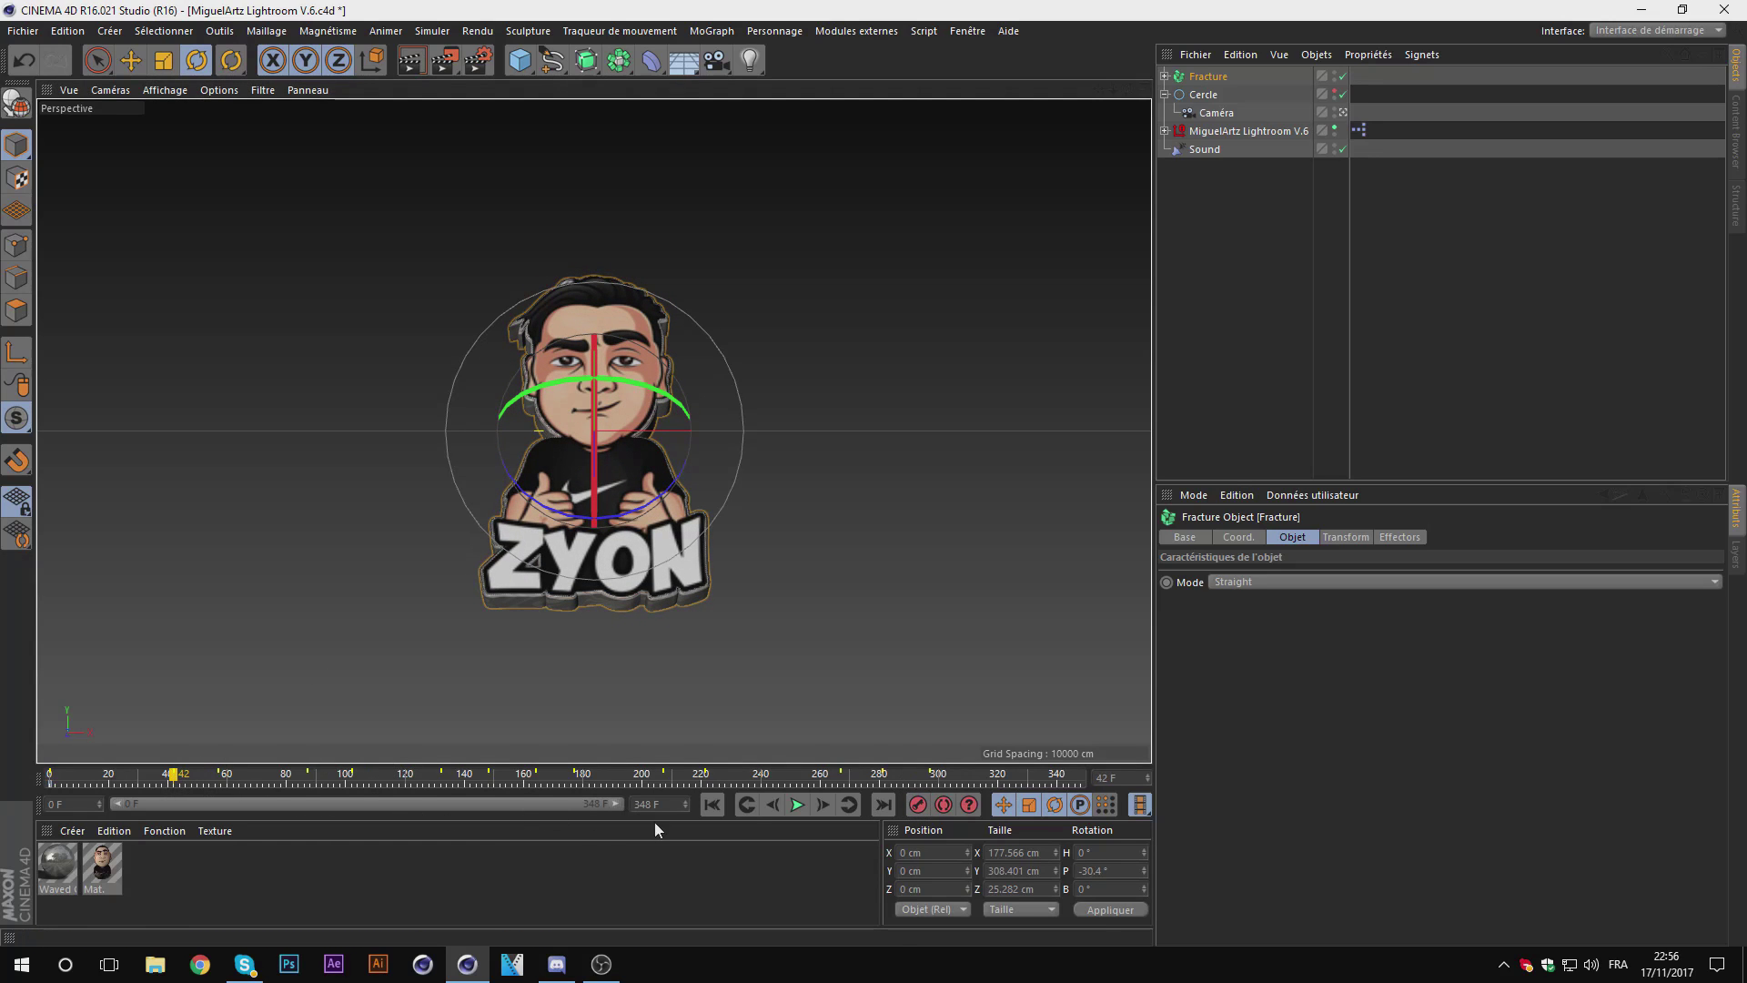
{"action": "left_click", "coordinate": [773, 805]}
{"action": "left_click", "coordinate": [773, 805]}
{"action": "left_click", "coordinate": [774, 805]}
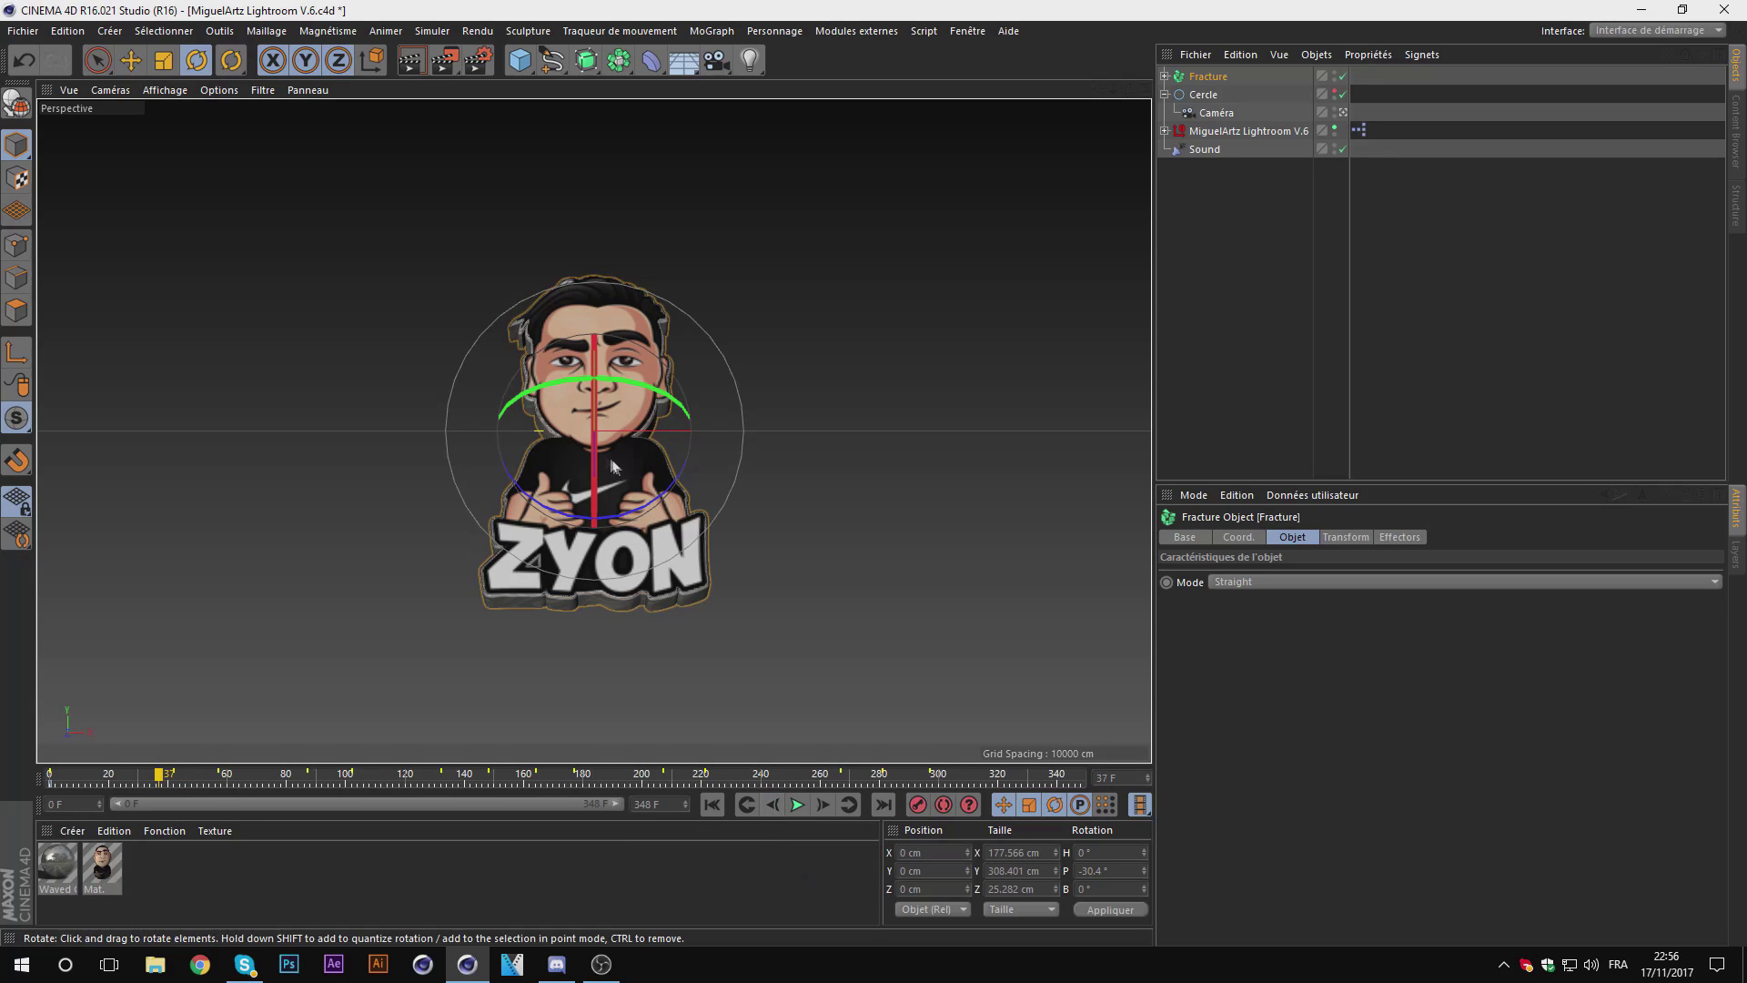
{"action": "left_click_drag", "start_coordinate": [593, 425], "coordinate": [598, 565]}
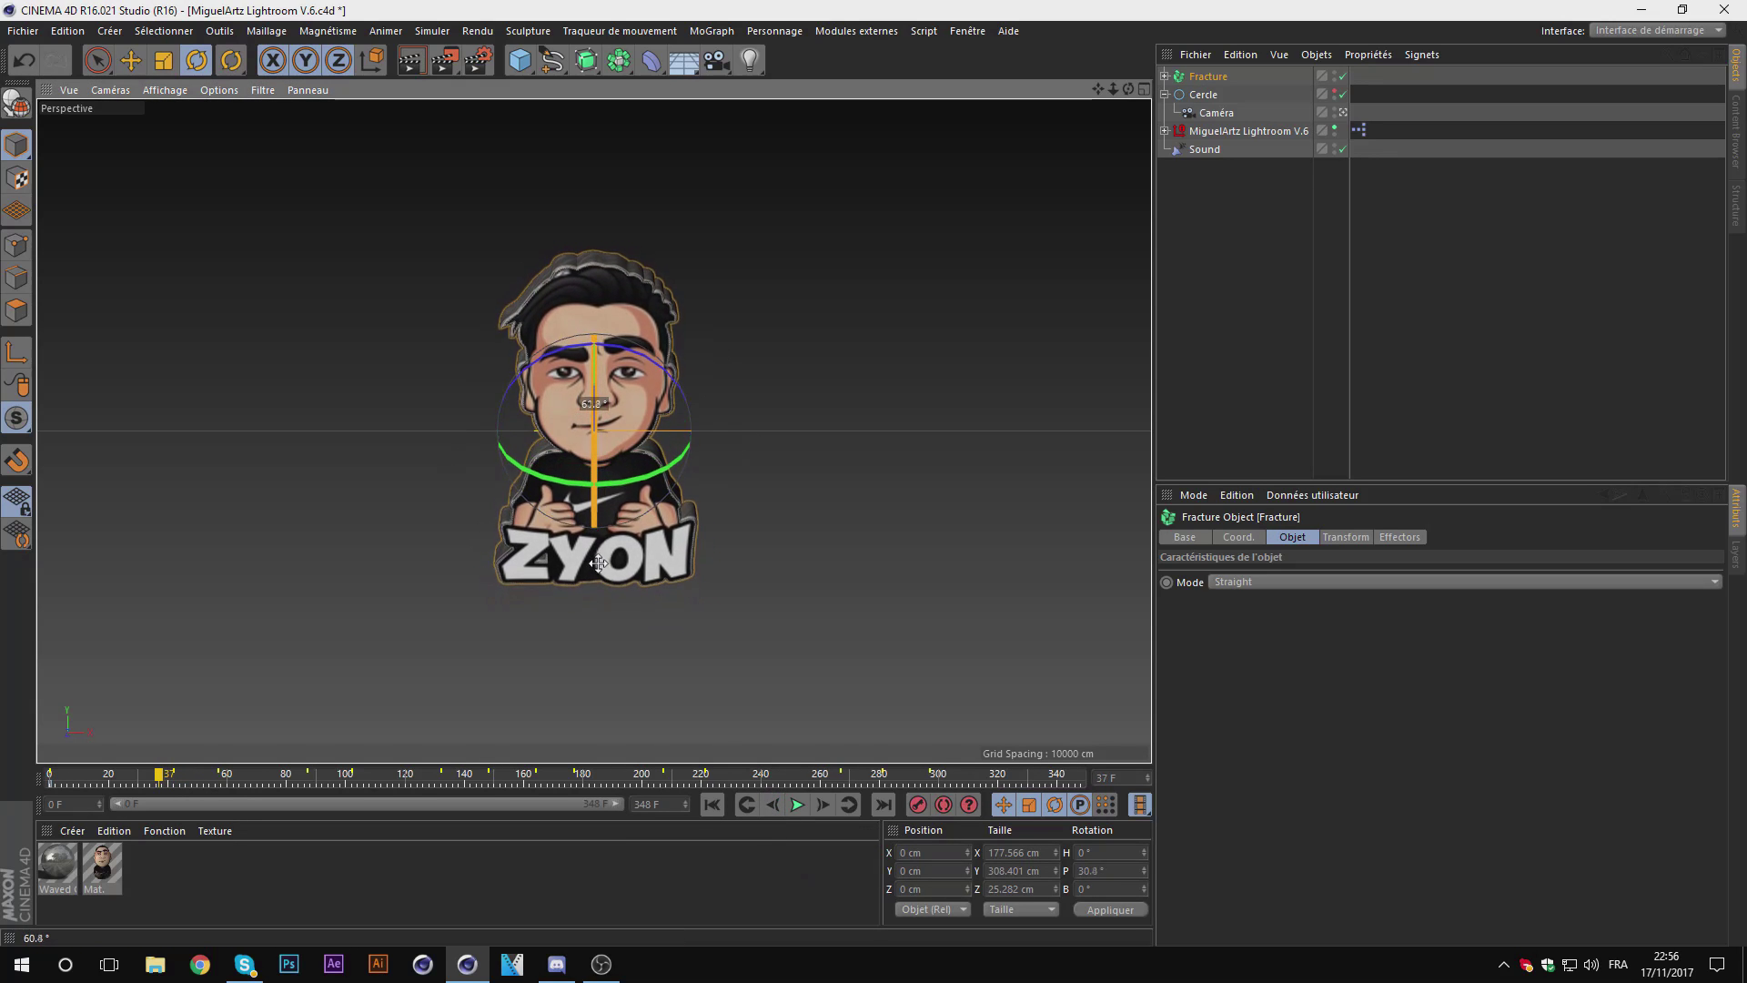
{"action": "left_click", "coordinate": [820, 806]}
{"action": "left_click_drag", "start_coordinate": [595, 491], "coordinate": [575, 742]}
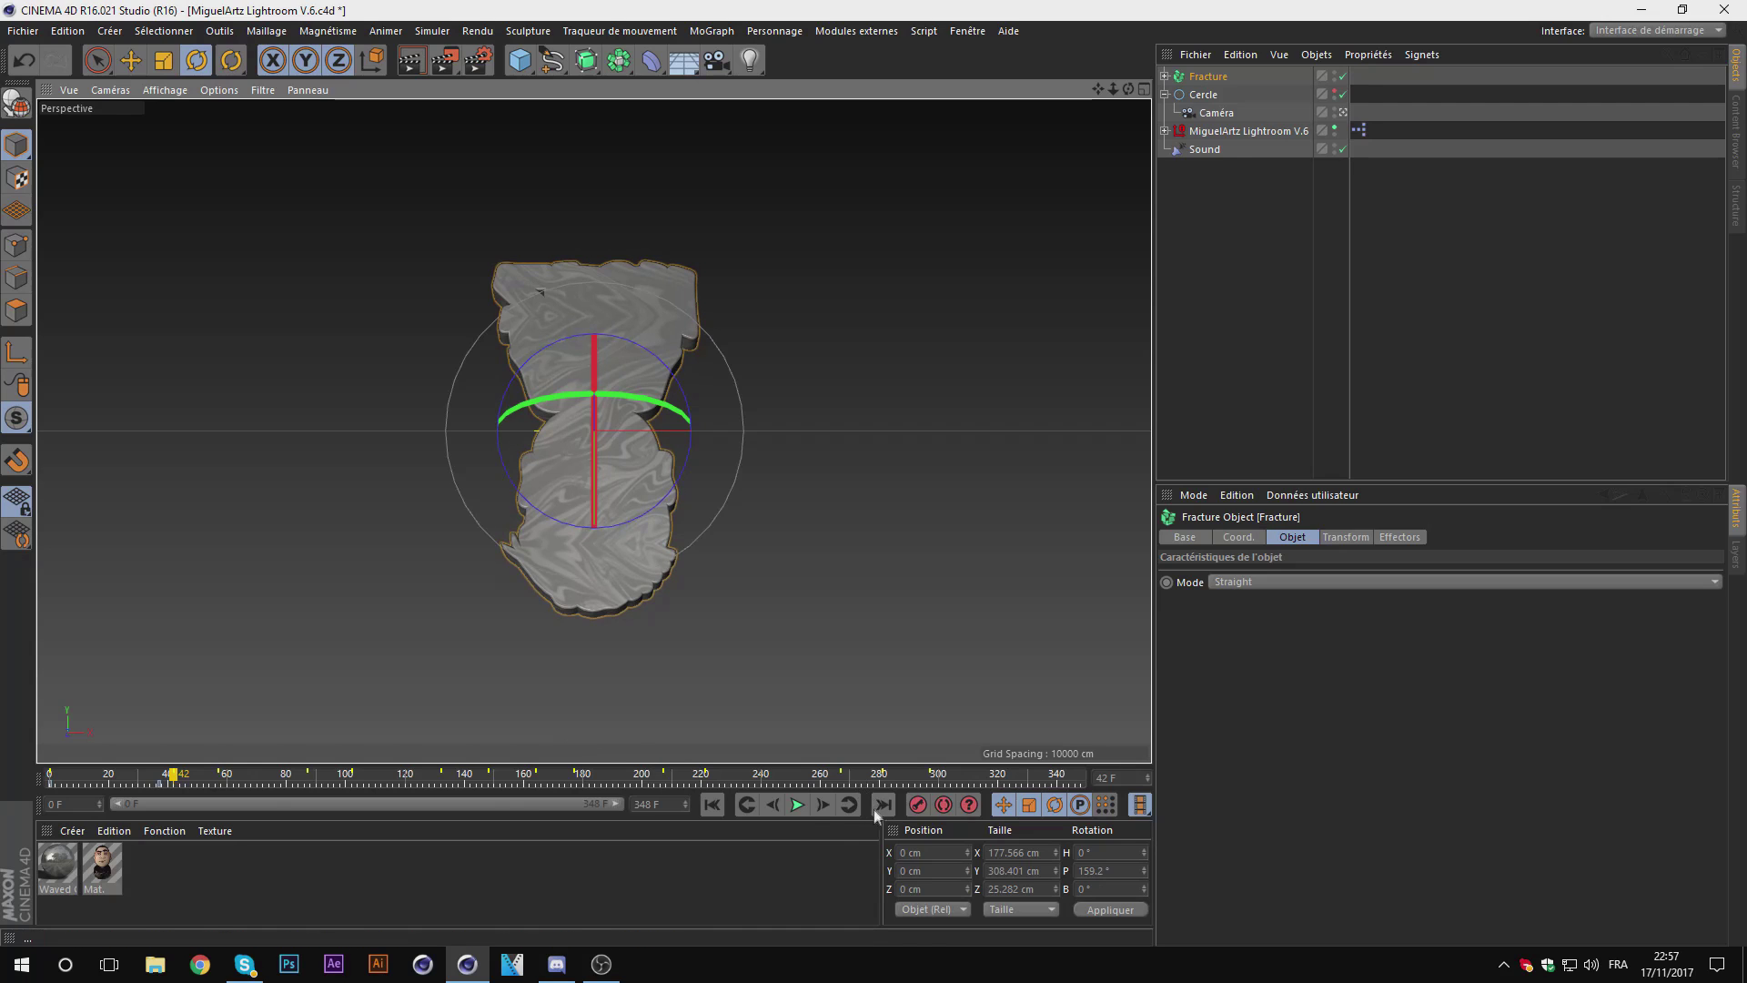
Step: Key the pitch at about 202° on frame 52 and 271° on frame 57
{"action": "left_click", "coordinate": [216, 772]}
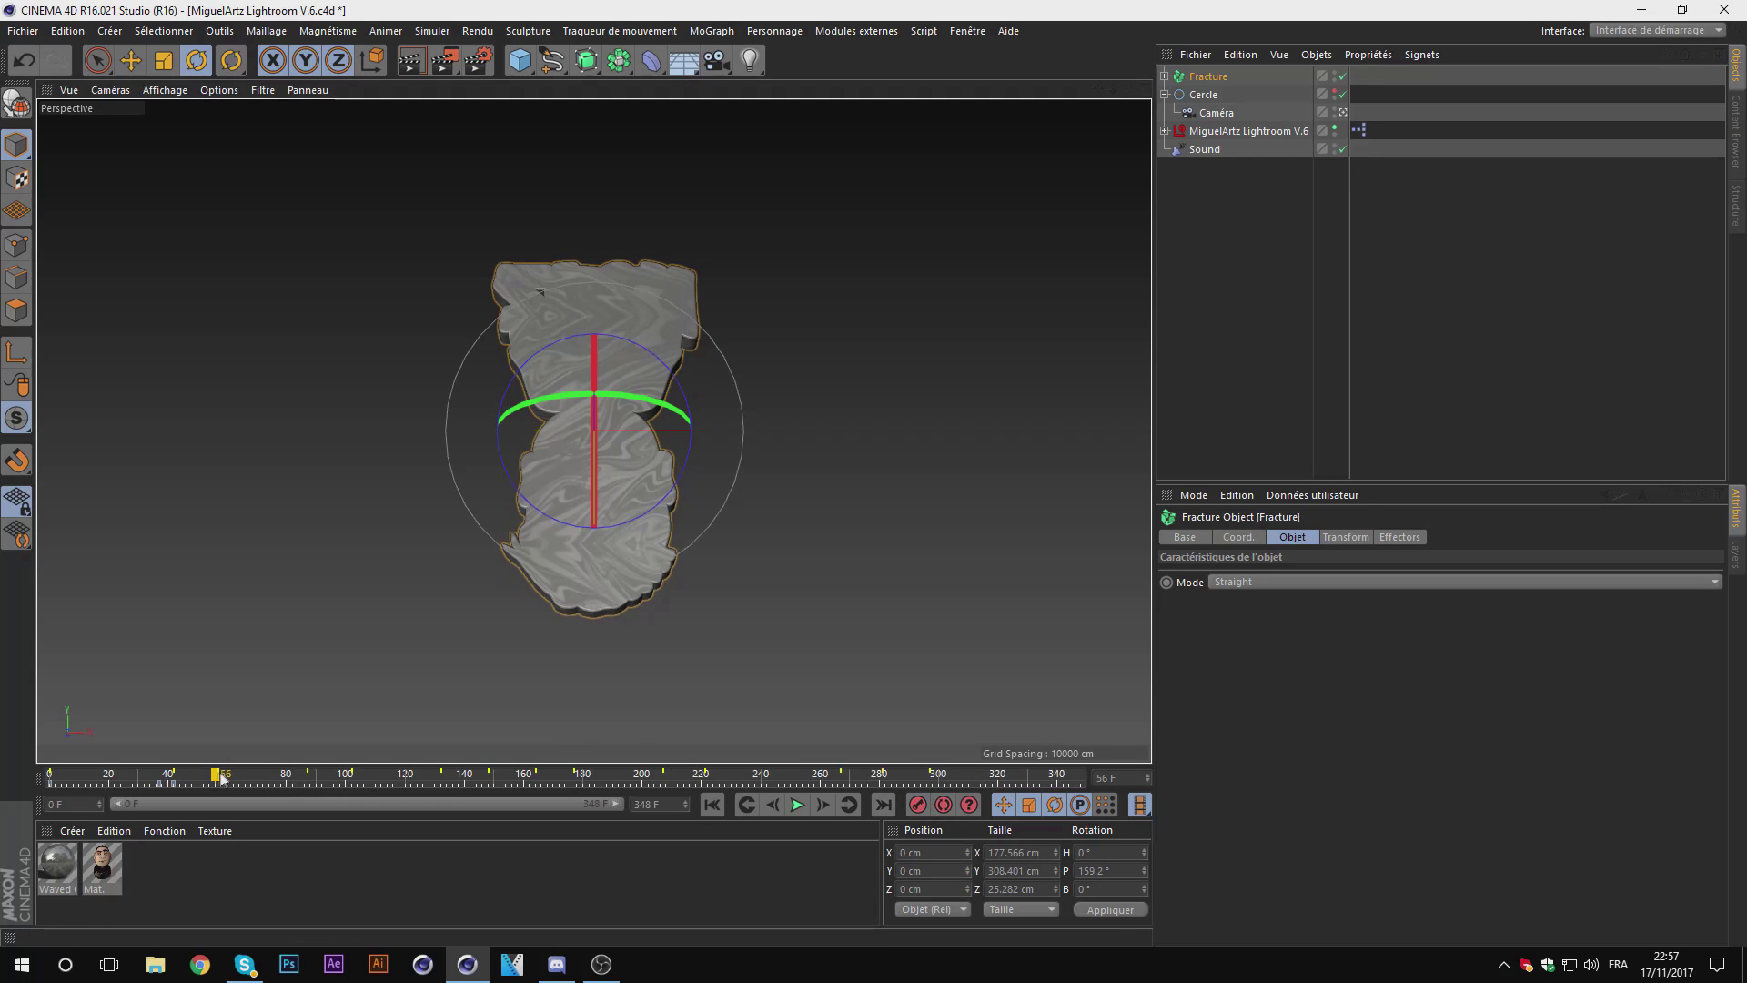
{"action": "left_click", "coordinate": [773, 804]}
{"action": "left_click", "coordinate": [774, 804]}
{"action": "left_click", "coordinate": [774, 804]}
{"action": "left_click", "coordinate": [773, 804]}
{"action": "left_click_drag", "start_coordinate": [593, 496], "coordinate": [567, 534]}
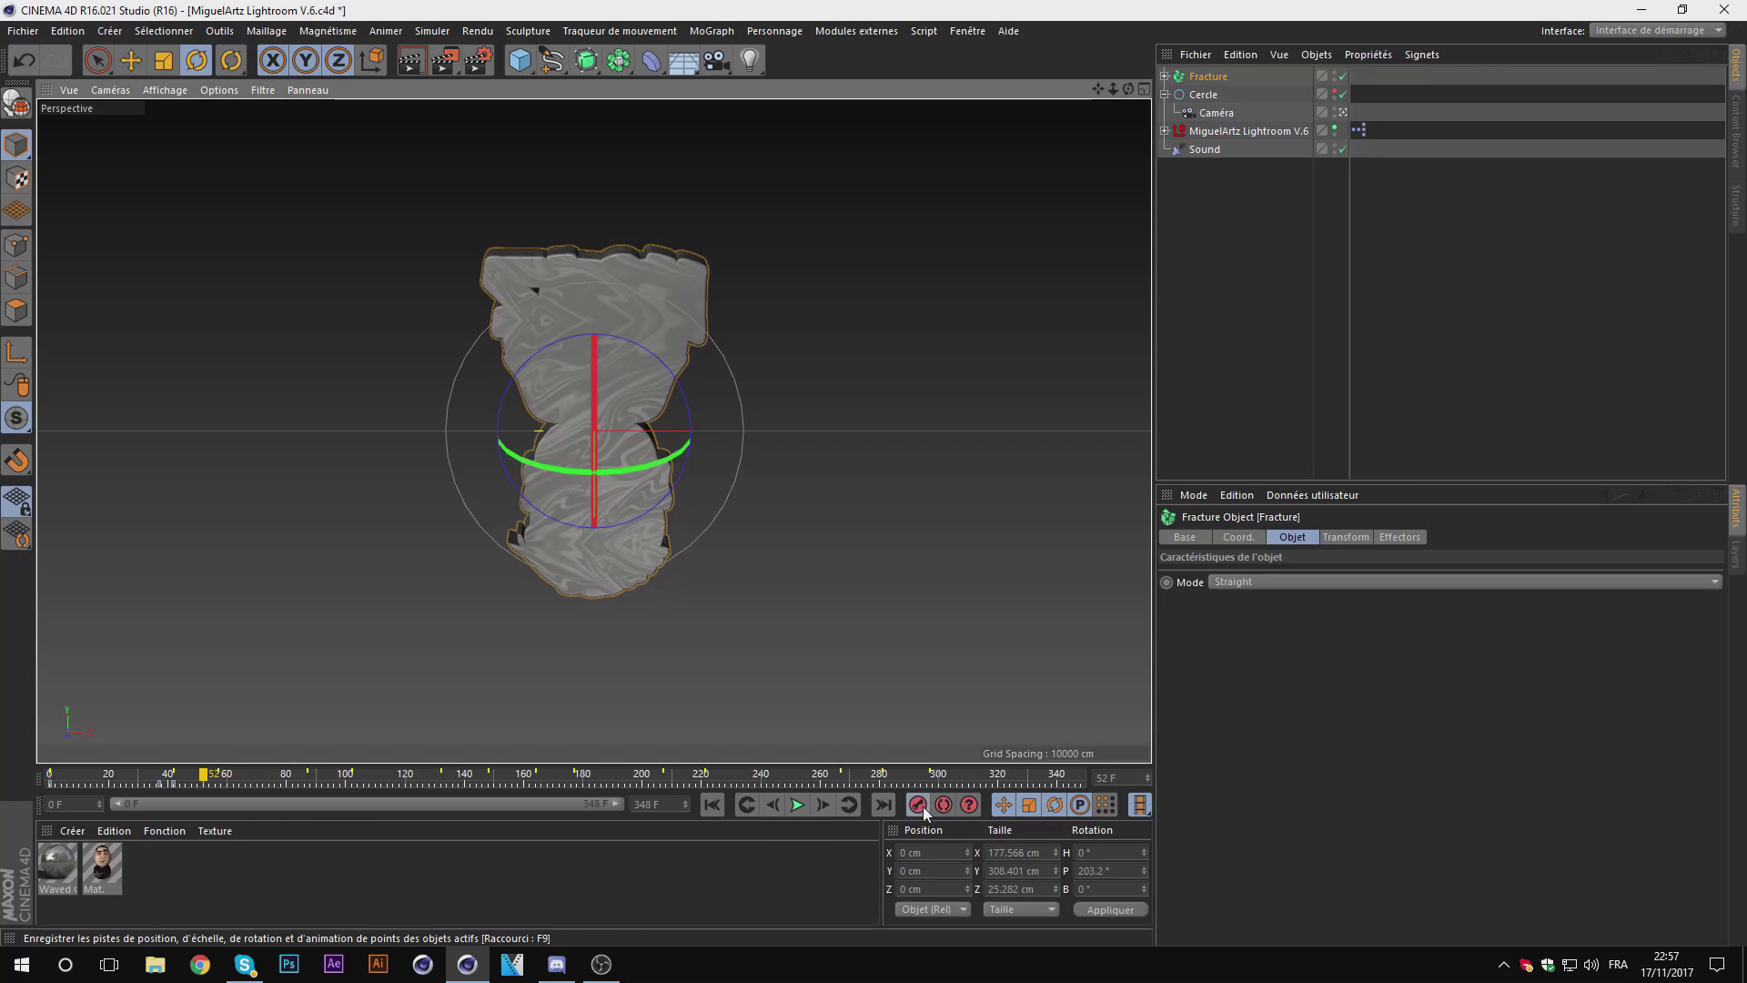
{"action": "left_click", "coordinate": [825, 805]}
{"action": "left_click", "coordinate": [824, 804]}
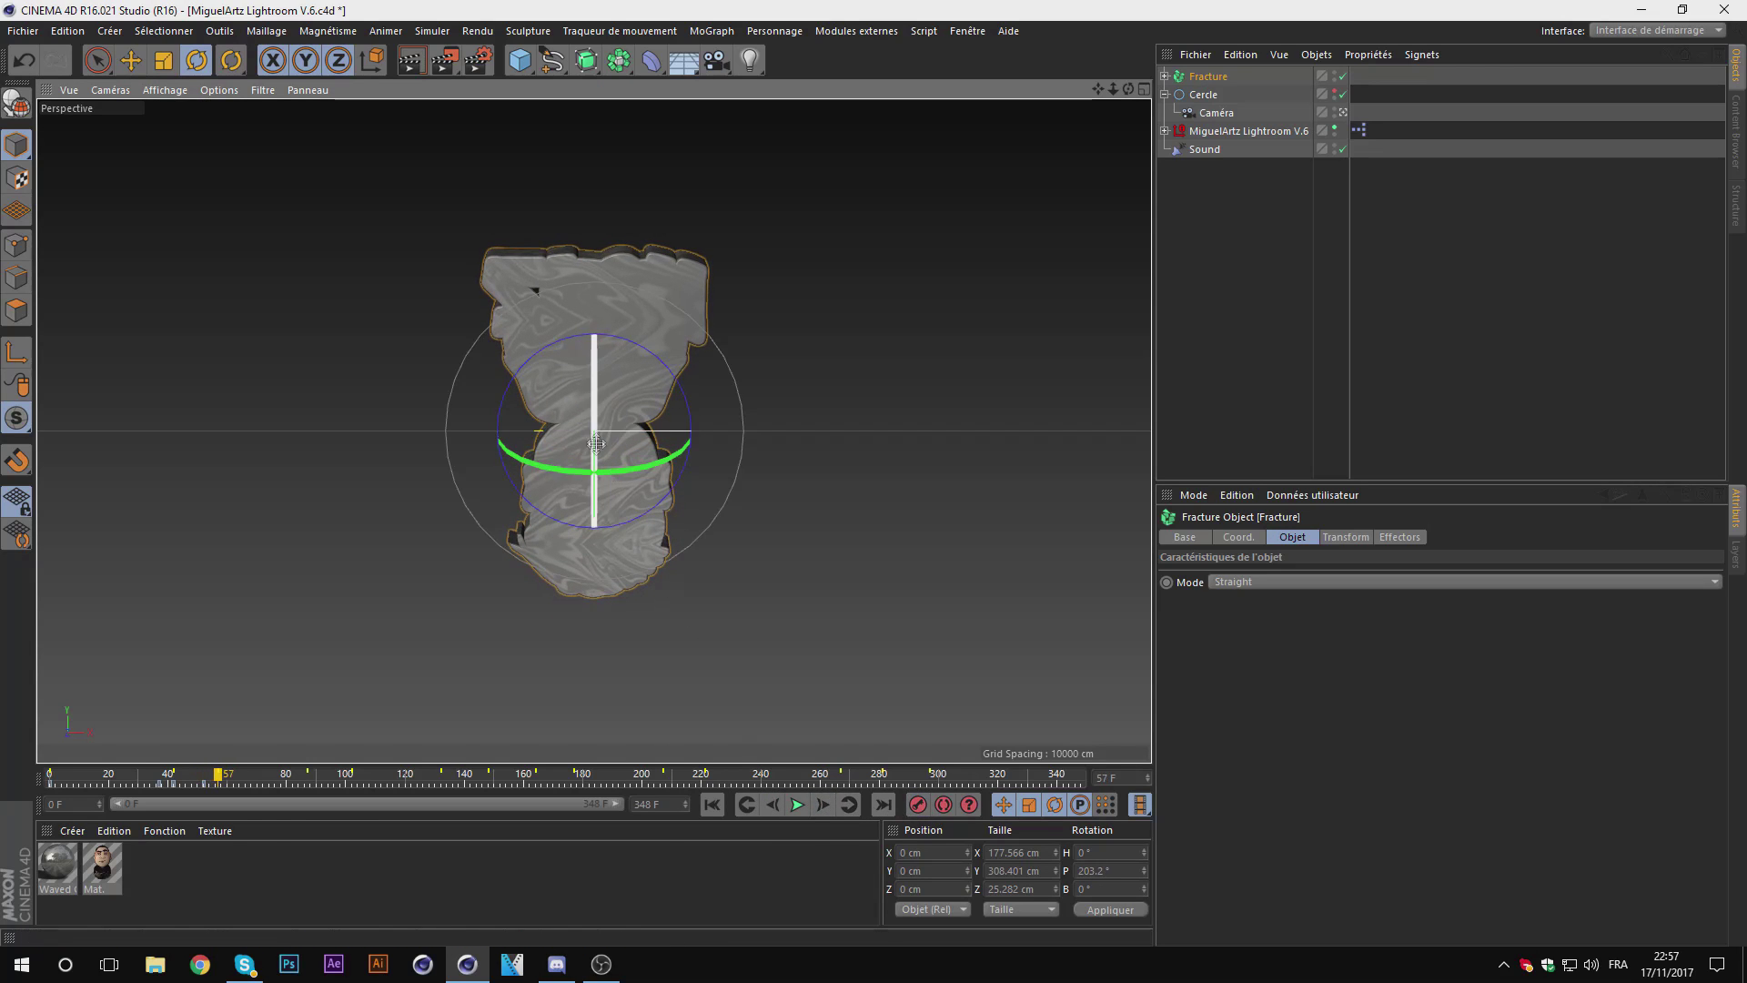
{"action": "left_click_drag", "start_coordinate": [592, 429], "coordinate": [580, 585]}
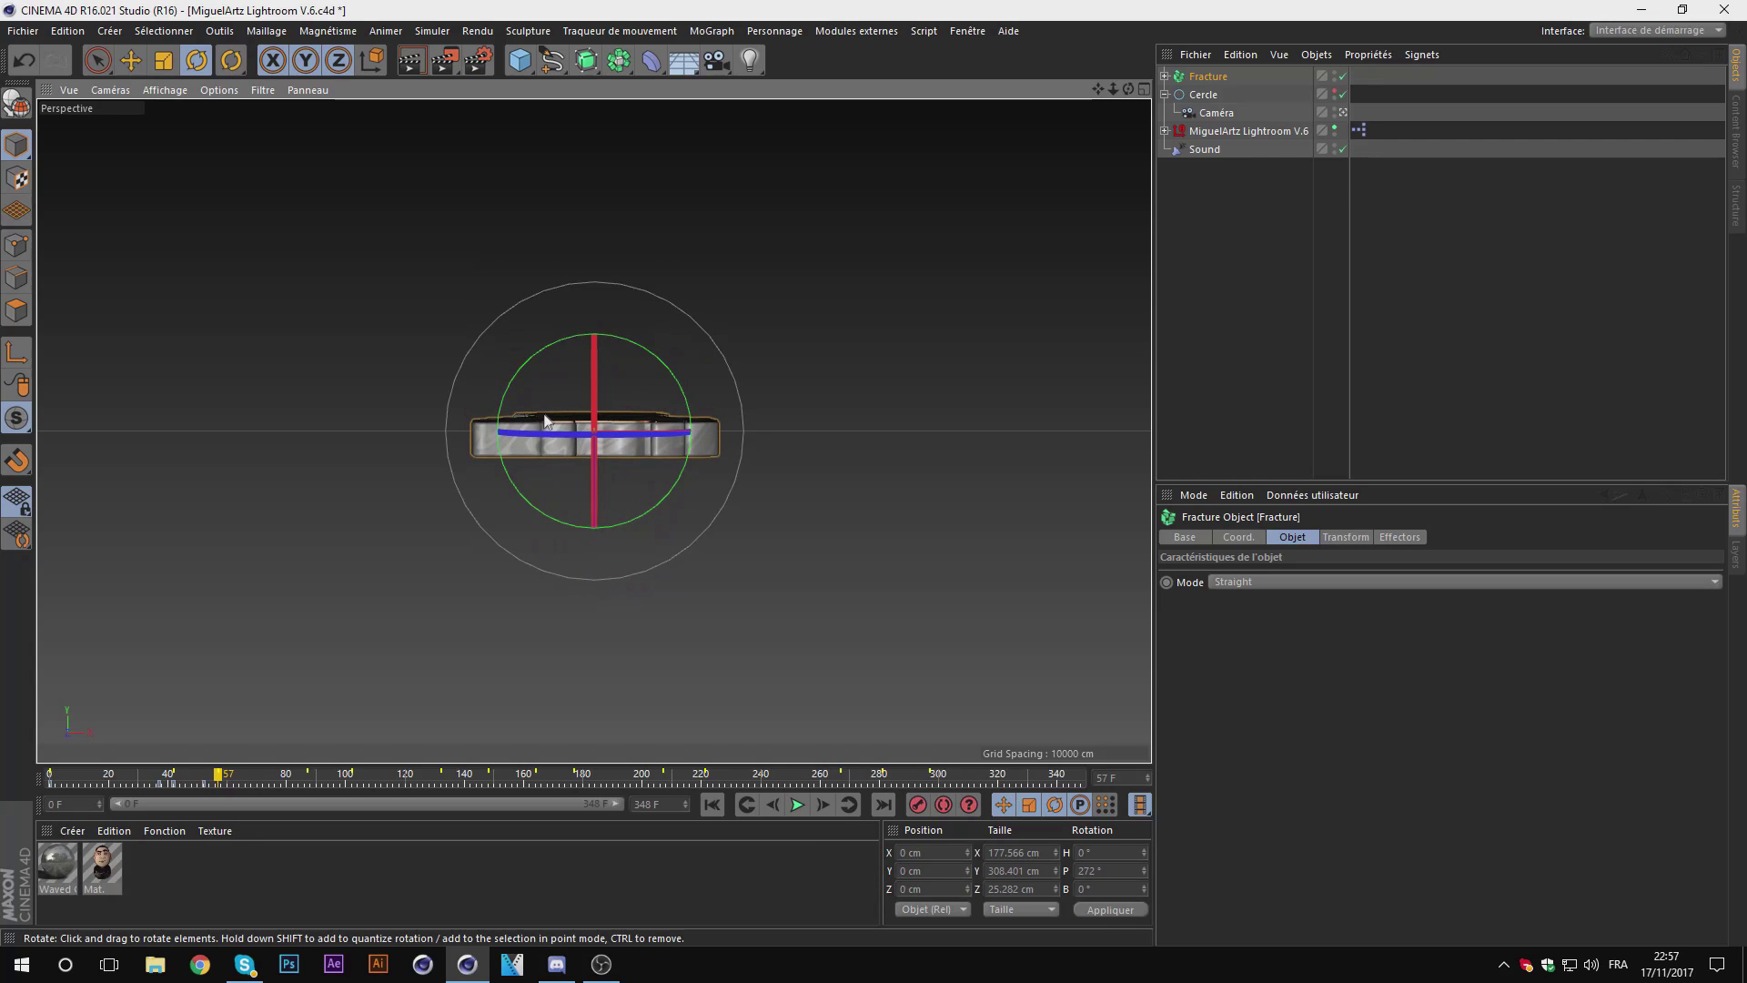
Step: Key the pitch at about 513° on the frame 87 beat
{"action": "left_click", "coordinate": [308, 772]}
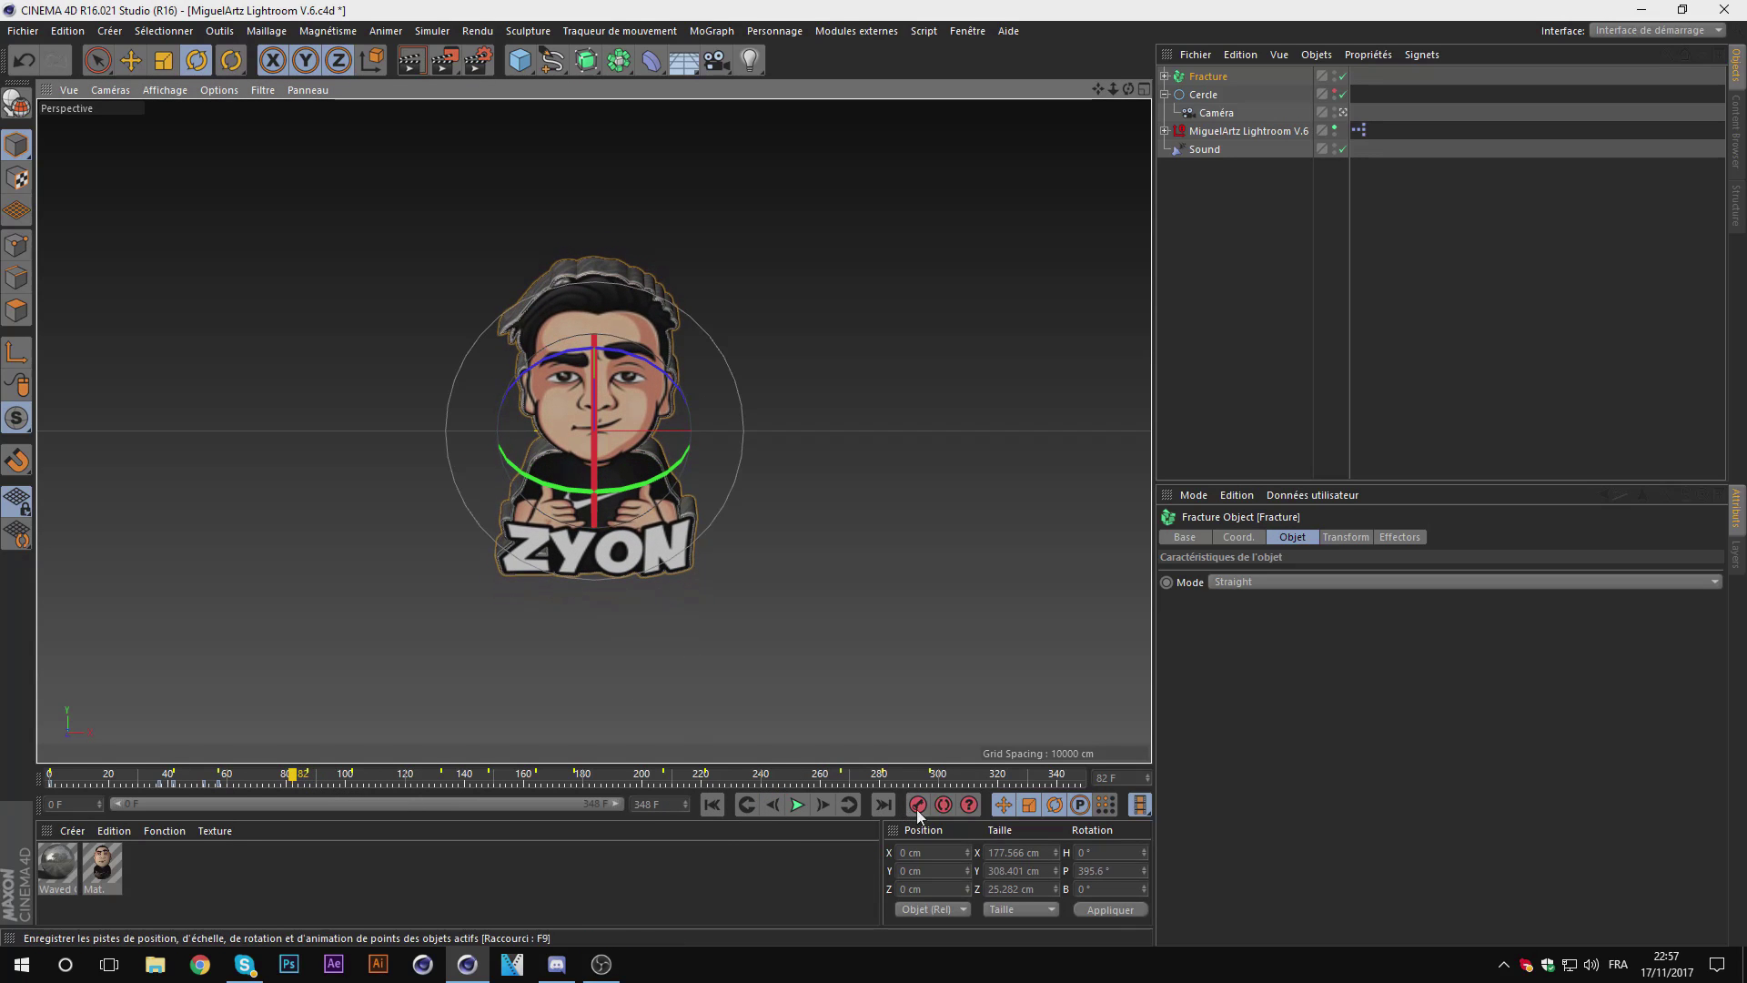
{"action": "left_click", "coordinate": [830, 808]}
{"action": "left_click", "coordinate": [832, 809]}
{"action": "left_click_drag", "start_coordinate": [589, 582], "coordinate": [592, 728]}
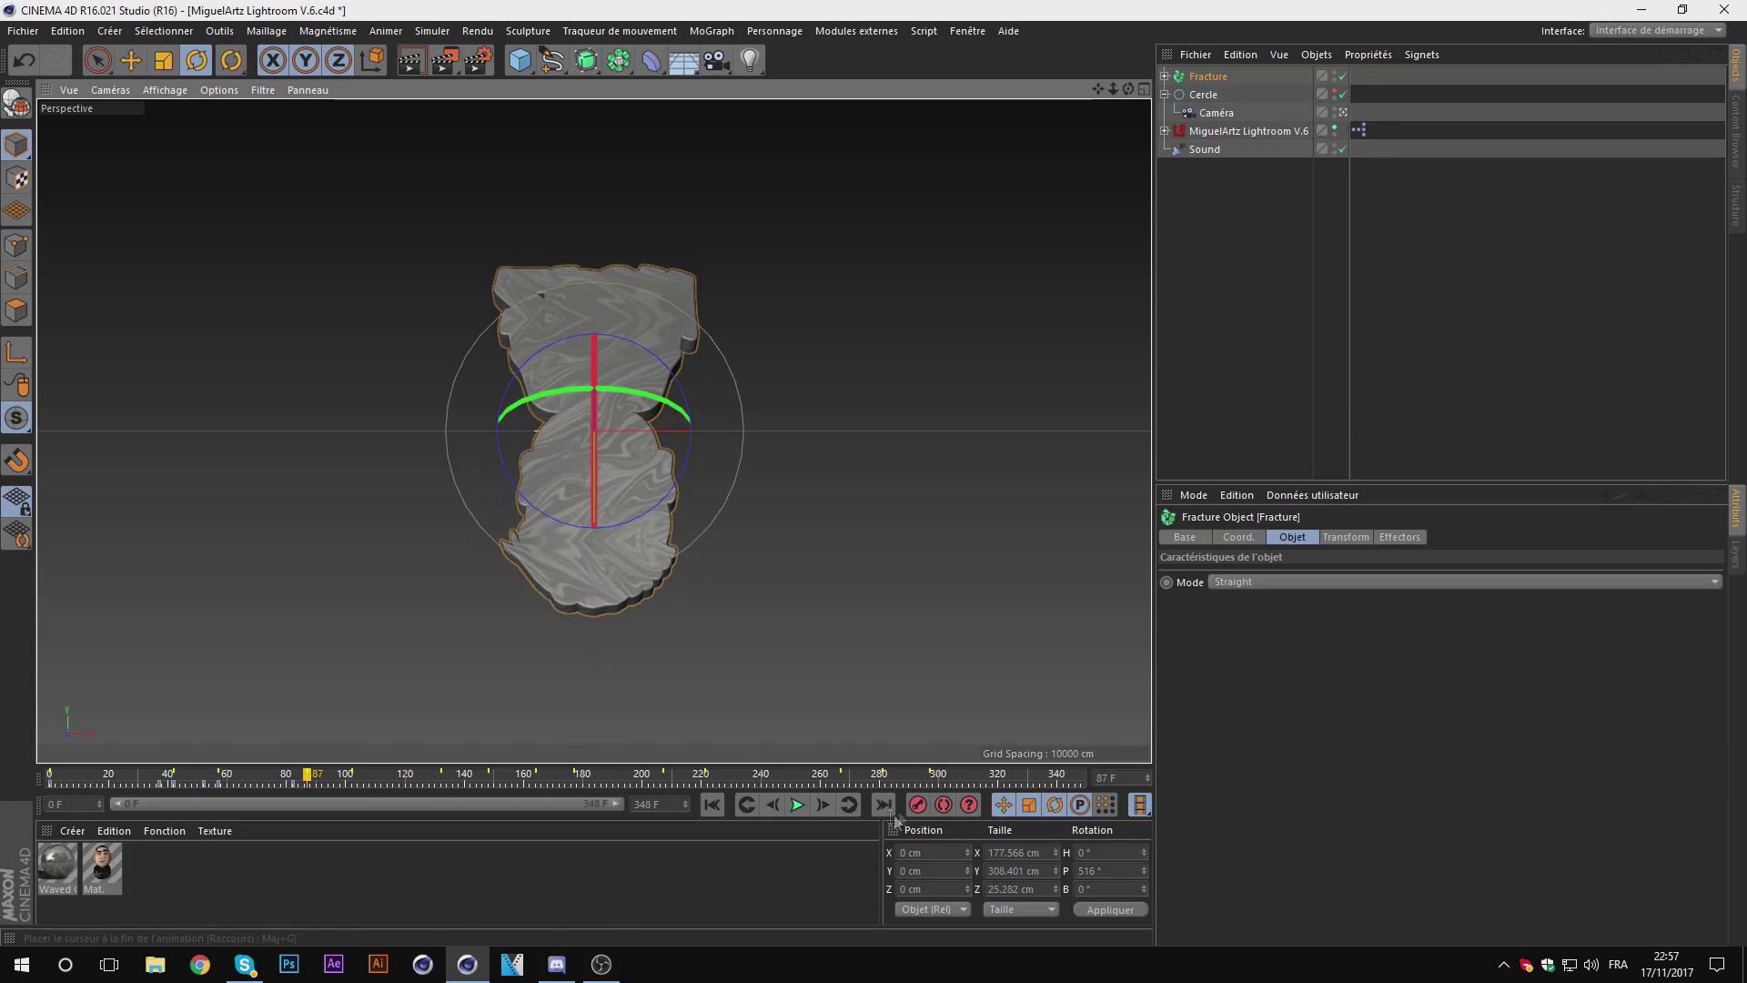
Step: Key pitch about 561° at frame 97 and edge-on 632° at frame 98, then rewind to 0
{"action": "left_click", "coordinate": [355, 775]}
{"action": "left_click", "coordinate": [768, 805]}
{"action": "left_click", "coordinate": [768, 805]}
{"action": "left_click", "coordinate": [768, 805]}
{"action": "left_click_drag", "start_coordinate": [597, 431], "coordinate": [637, 437]}
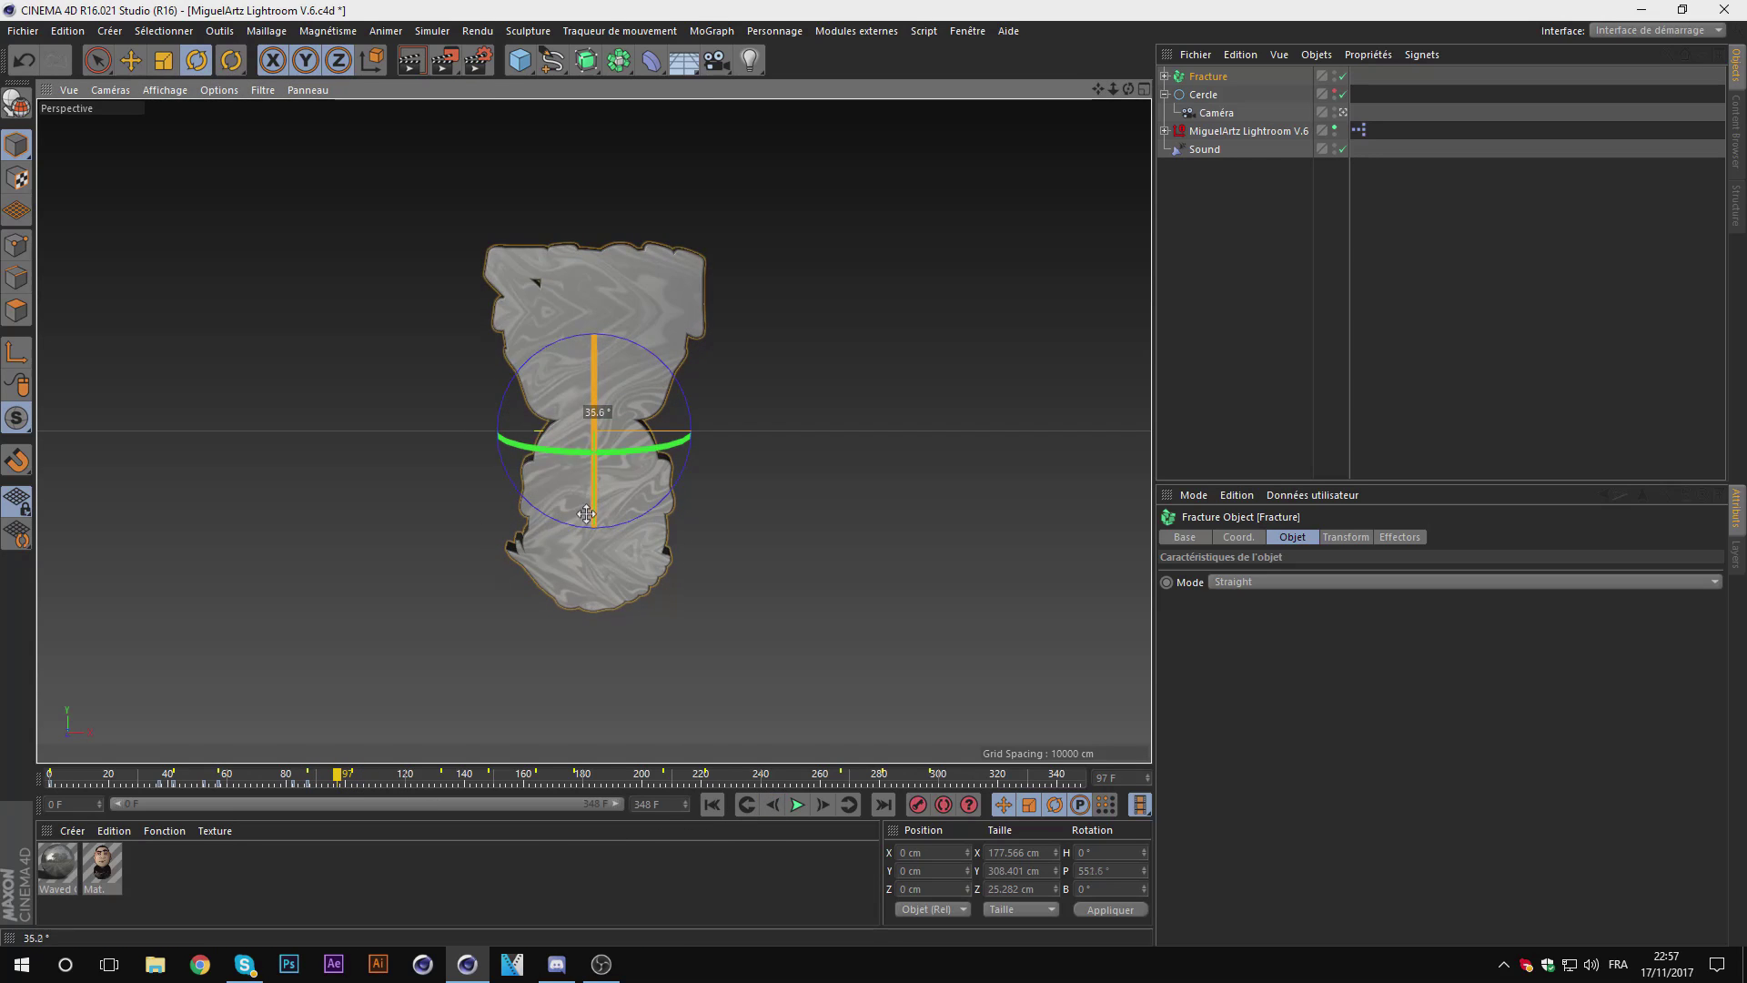
{"action": "left_click", "coordinate": [821, 807]}
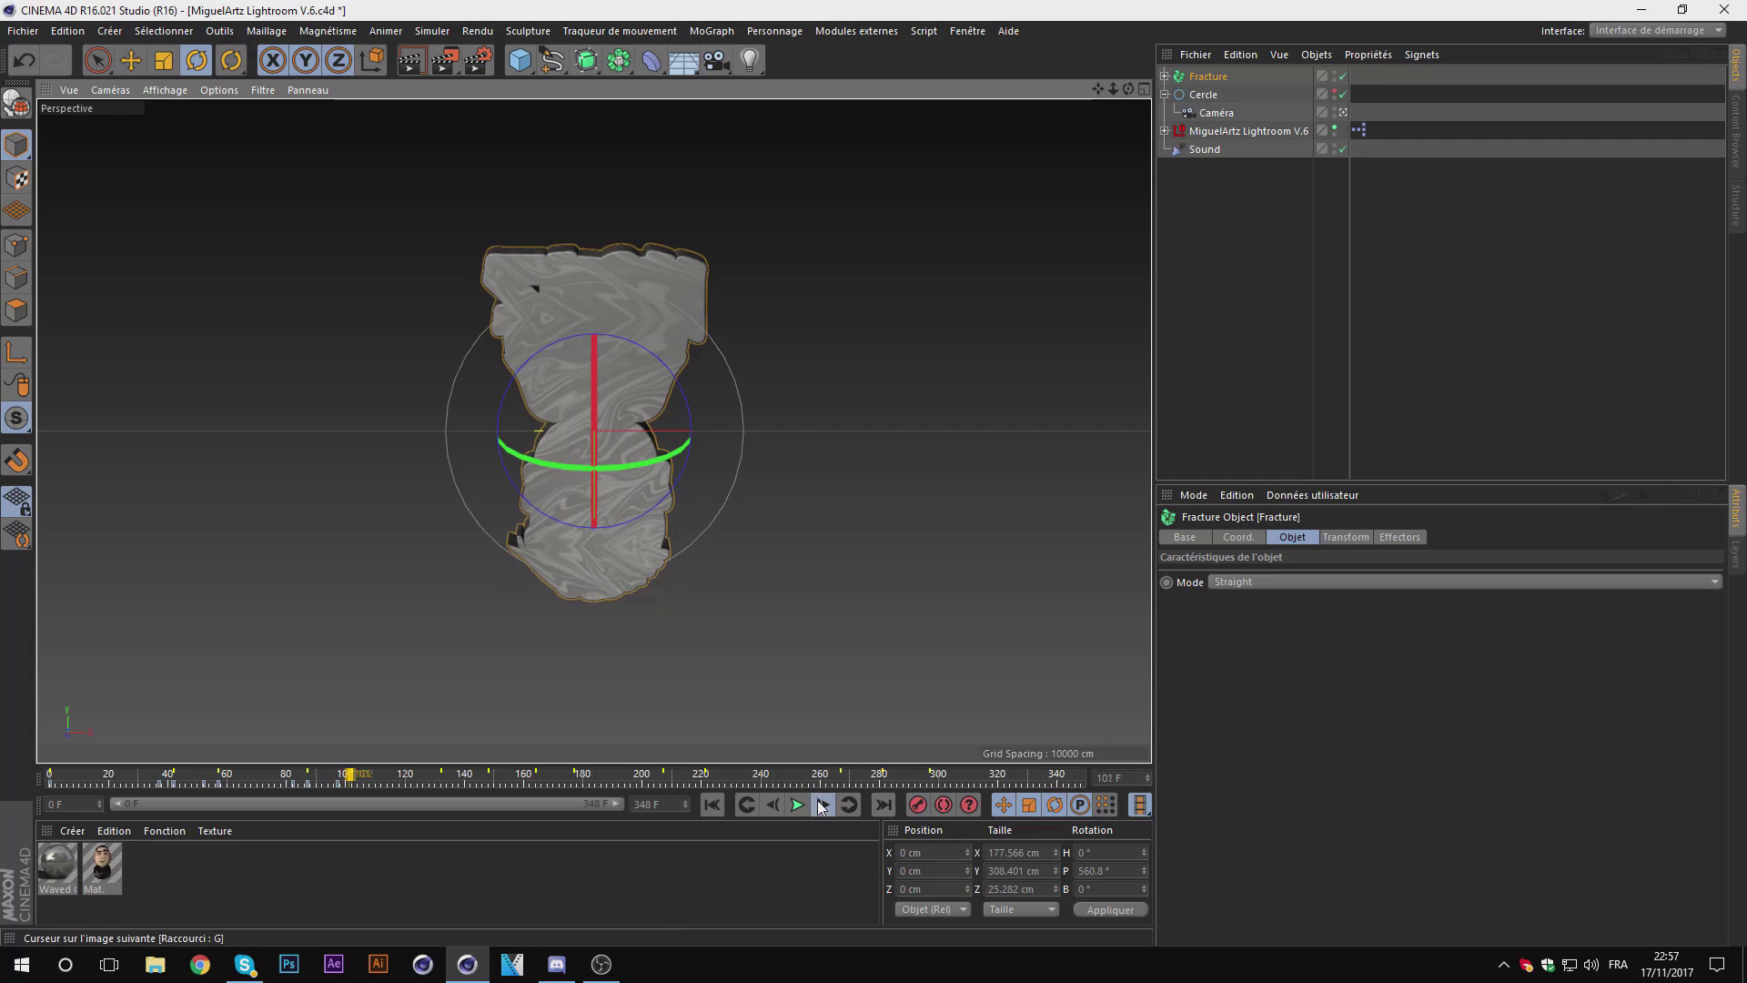
{"action": "left_click_drag", "start_coordinate": [593, 491], "coordinate": [589, 594]}
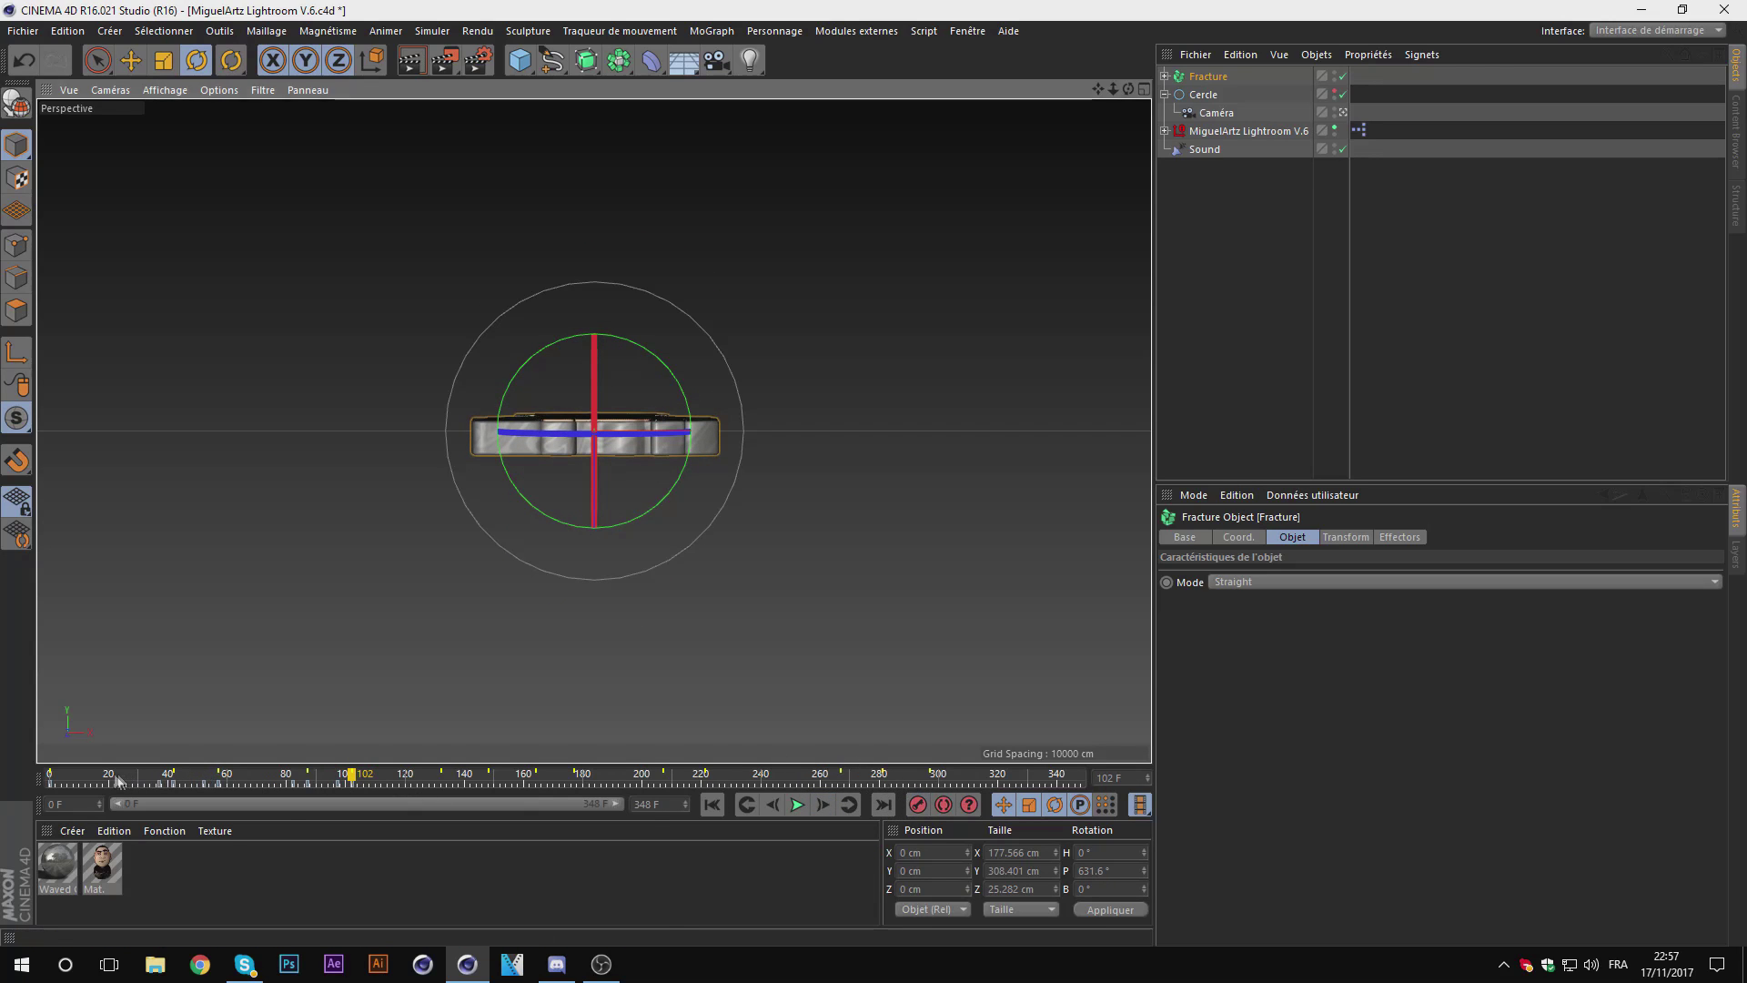
{"action": "left_click_drag", "start_coordinate": [118, 780], "coordinate": [50, 779]}
{"action": "left_click", "coordinate": [1061, 559]}
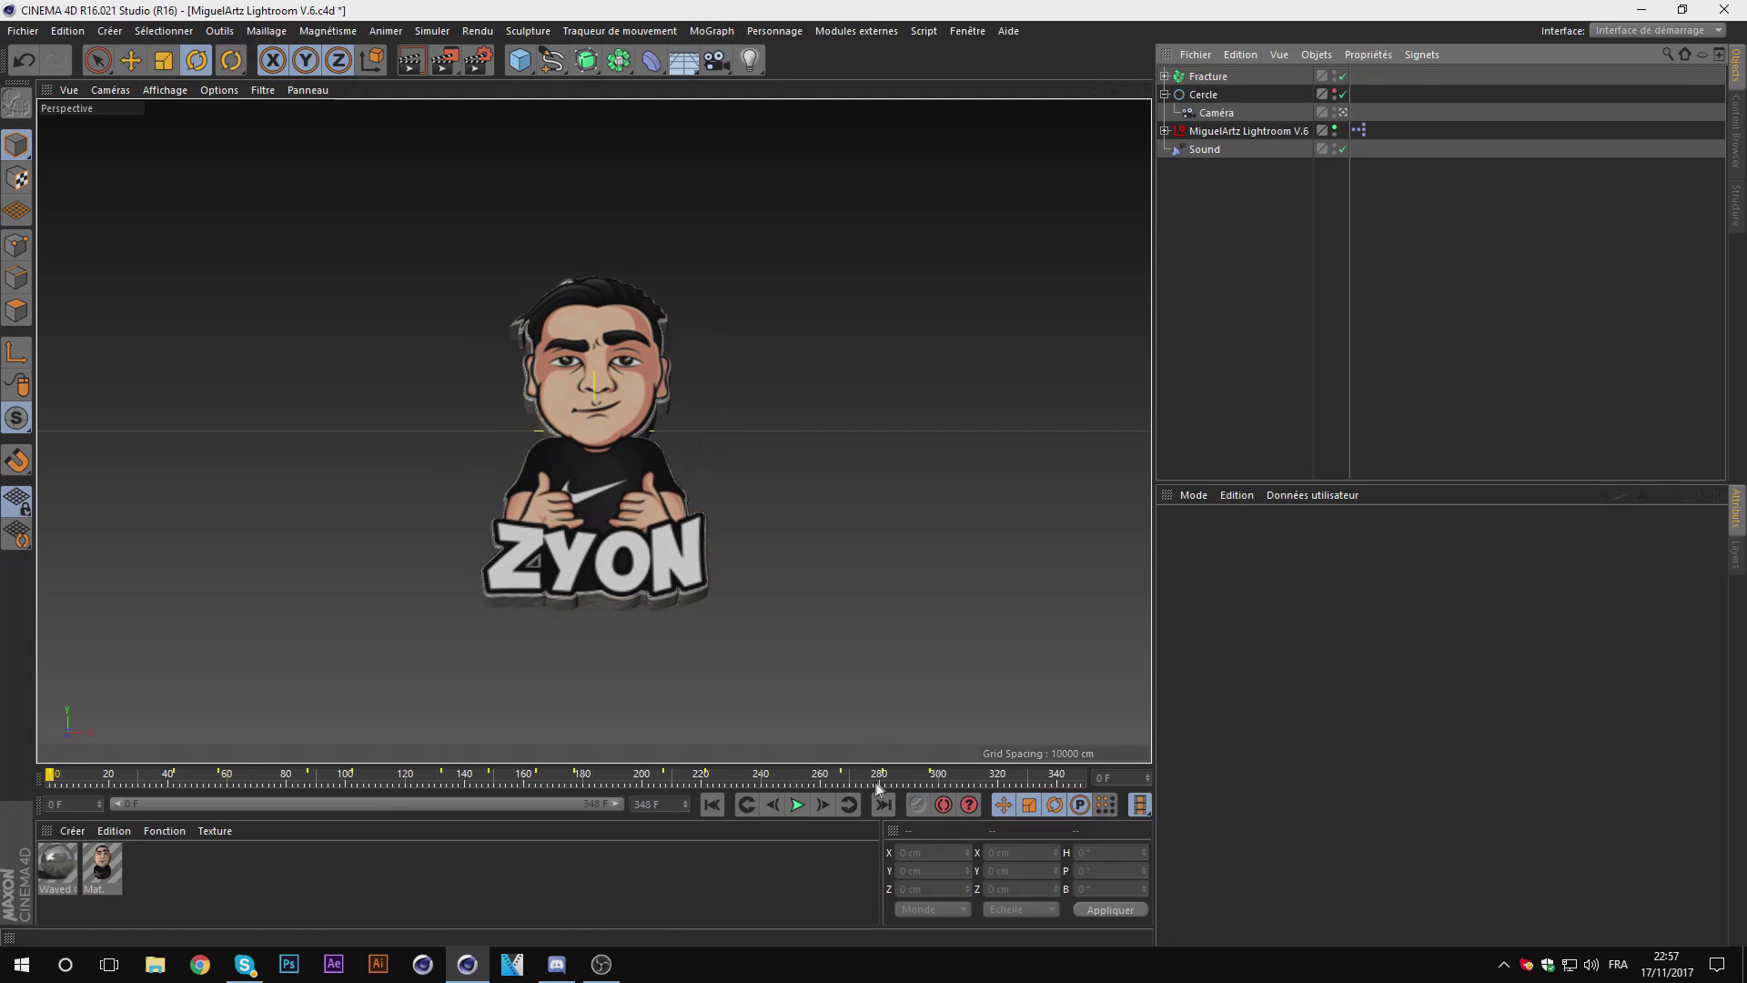
Step: Preview the beat-synced spins, stop at frame 132, select Fracture and step back a frame
{"action": "left_click", "coordinate": [801, 804]}
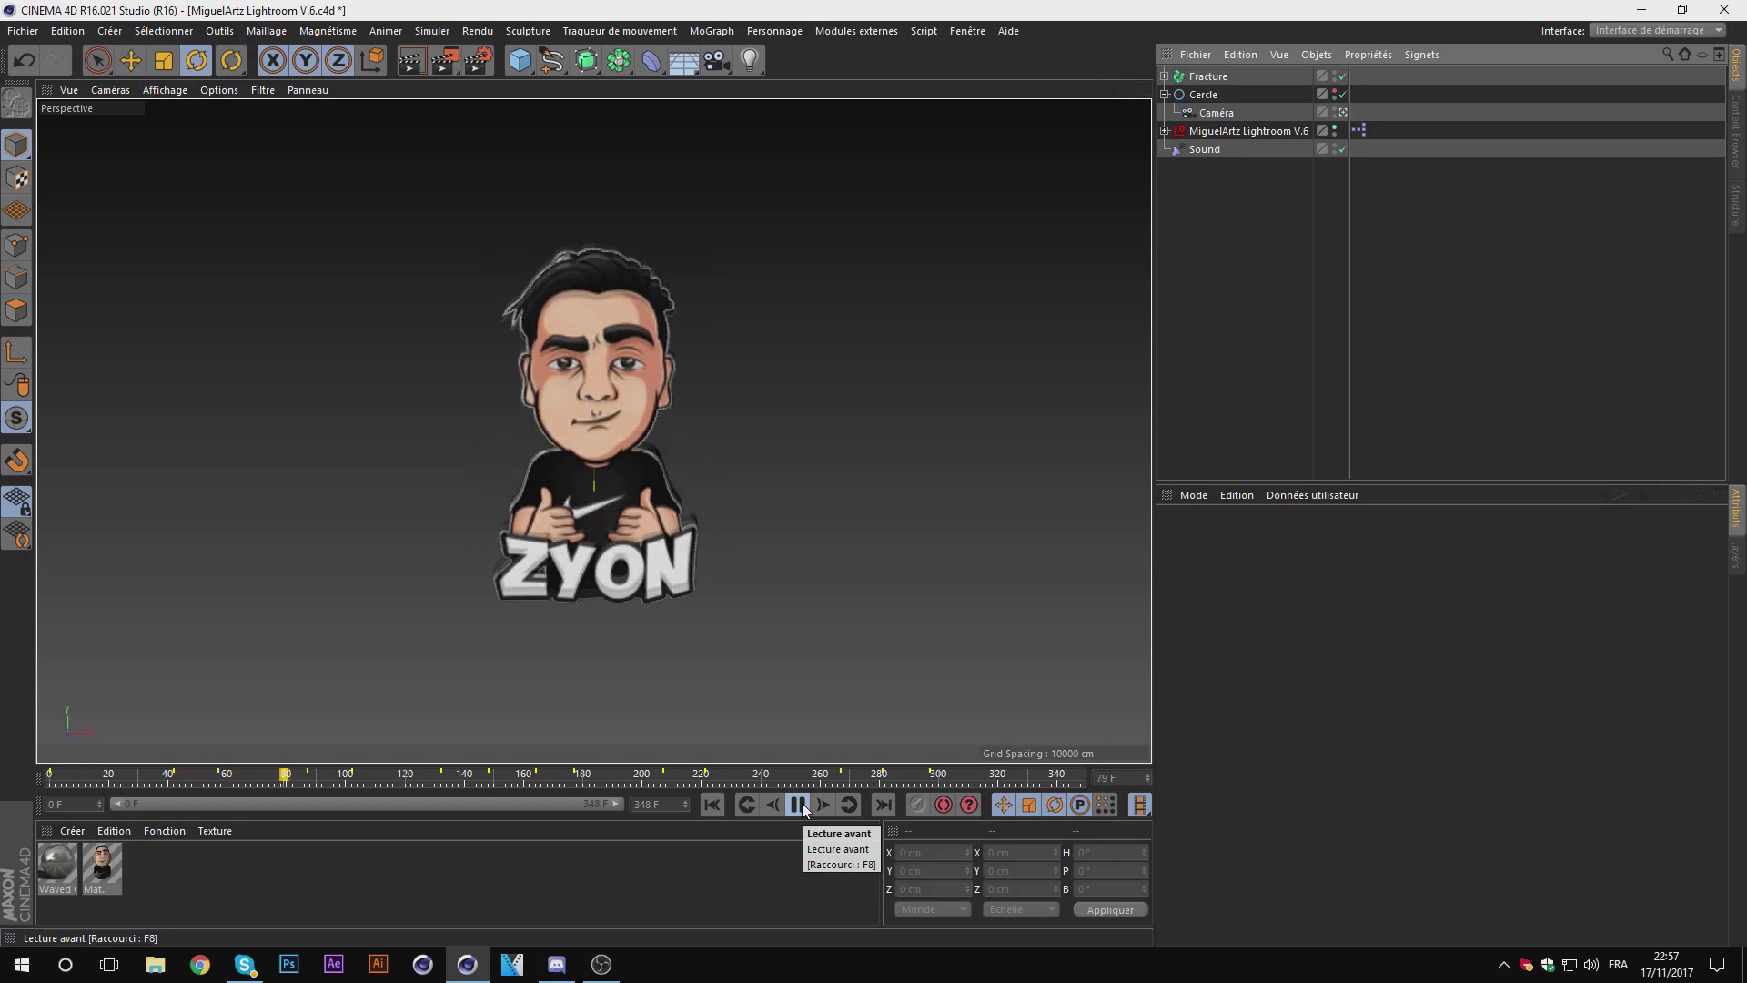
{"action": "left_click", "coordinate": [801, 804]}
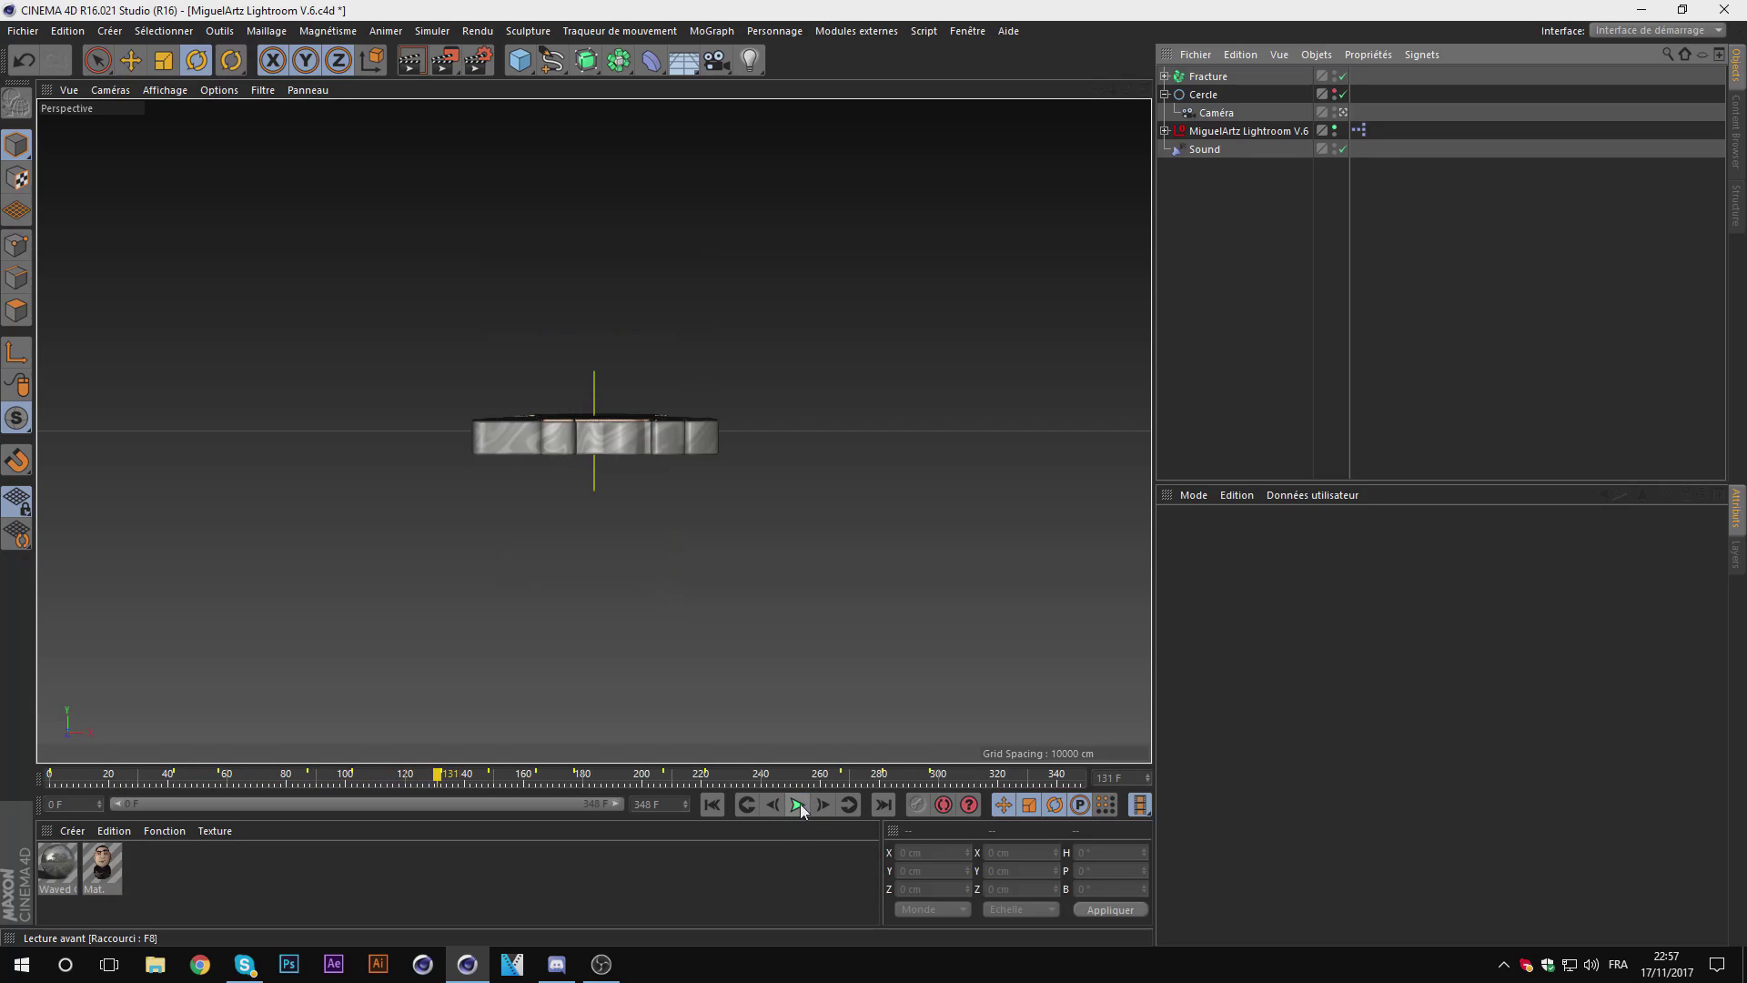
{"action": "left_click", "coordinate": [1208, 77]}
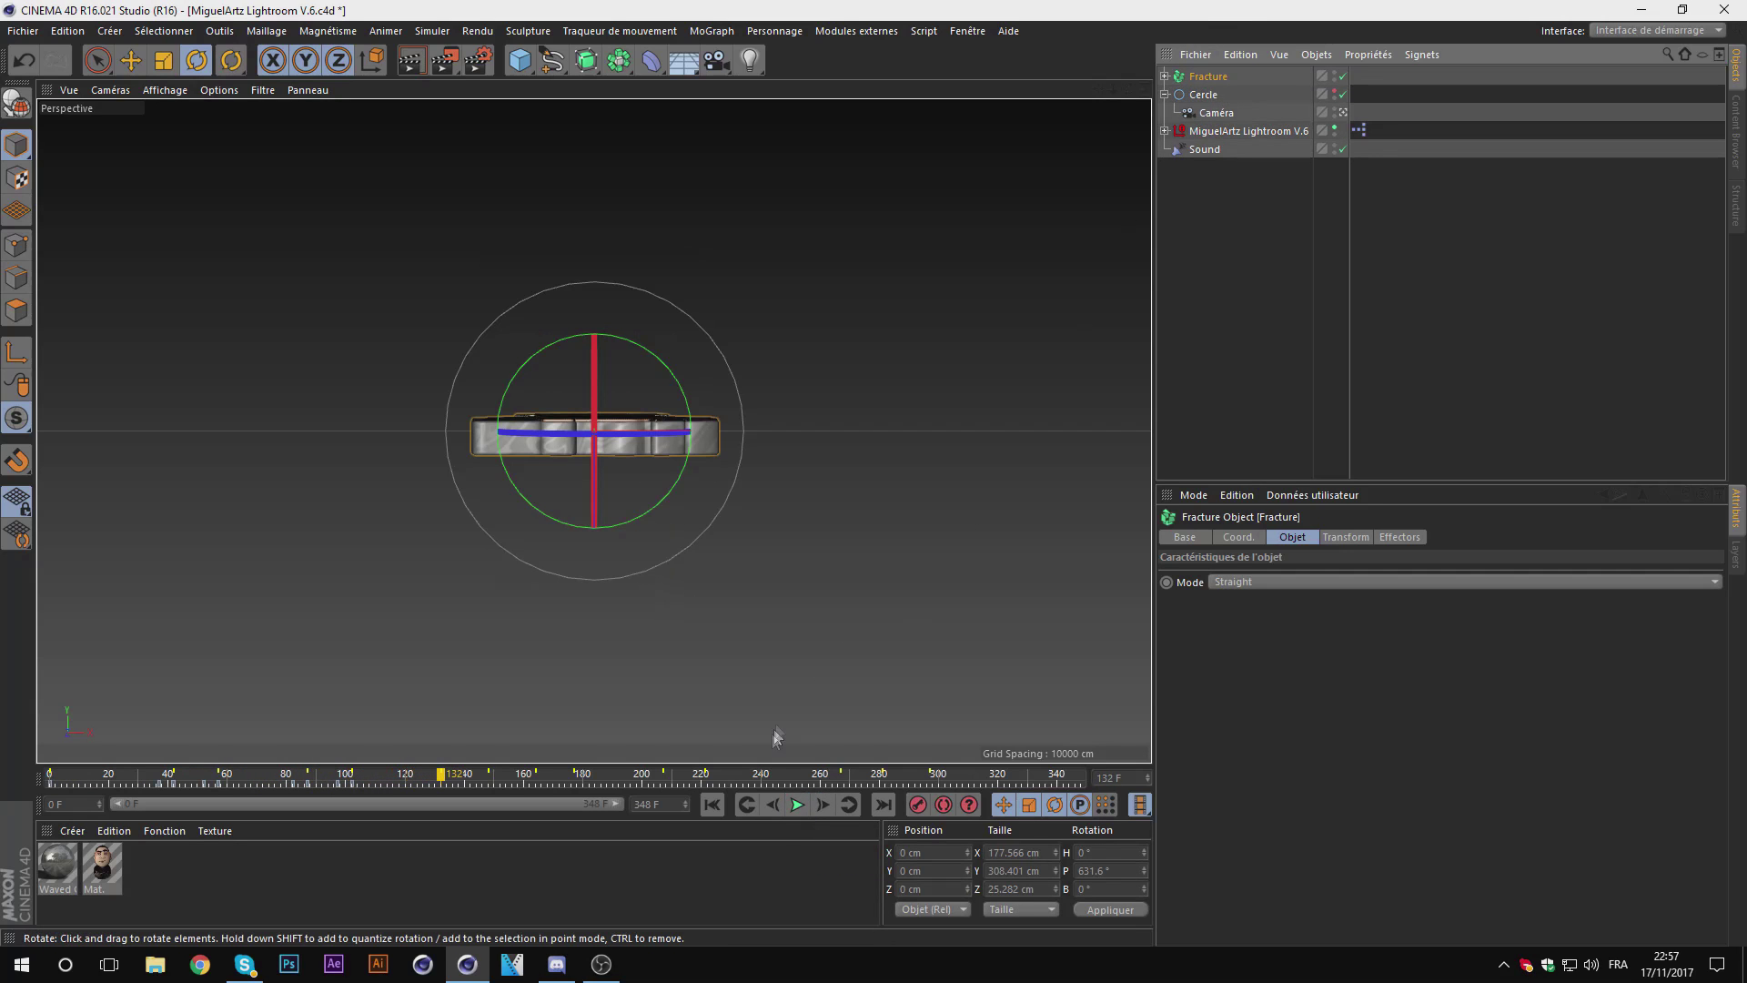
{"action": "left_click", "coordinate": [779, 810]}
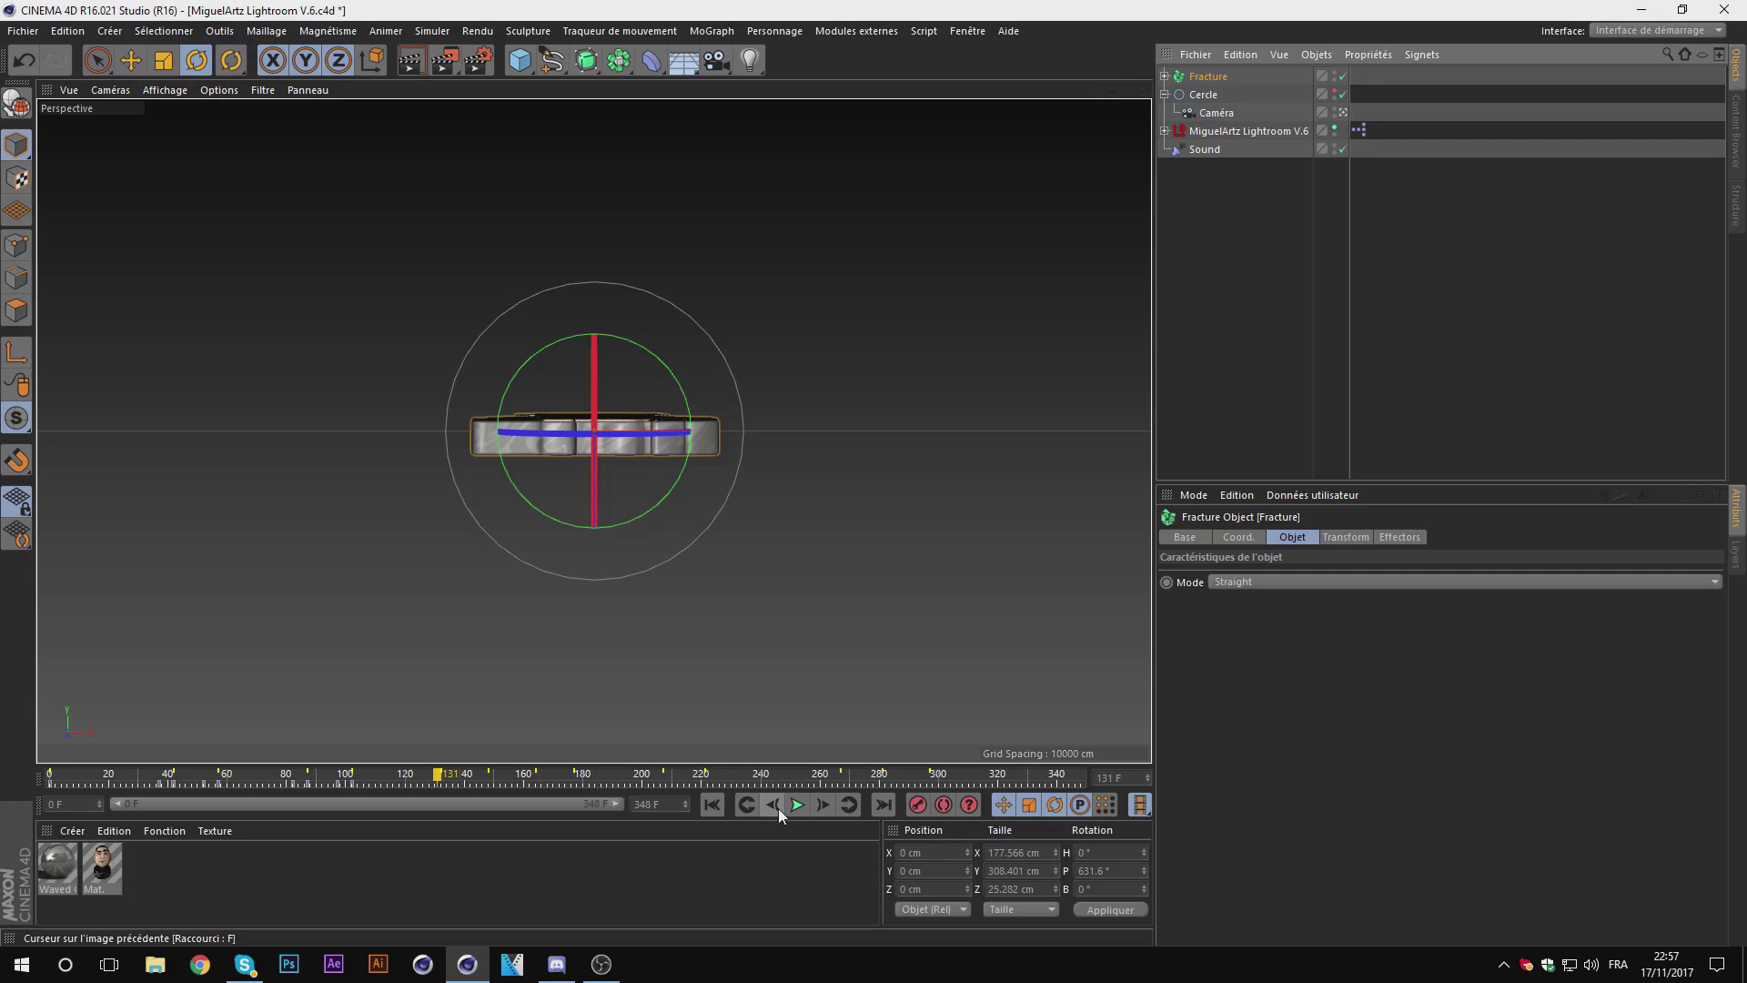
Step: Key pitch to about 878° at frame 127, then spin ~38° at frame 143 and ~60° more at 148
{"action": "left_click", "coordinate": [780, 813]}
{"action": "left_click_drag", "start_coordinate": [608, 378], "coordinate": [577, 653]}
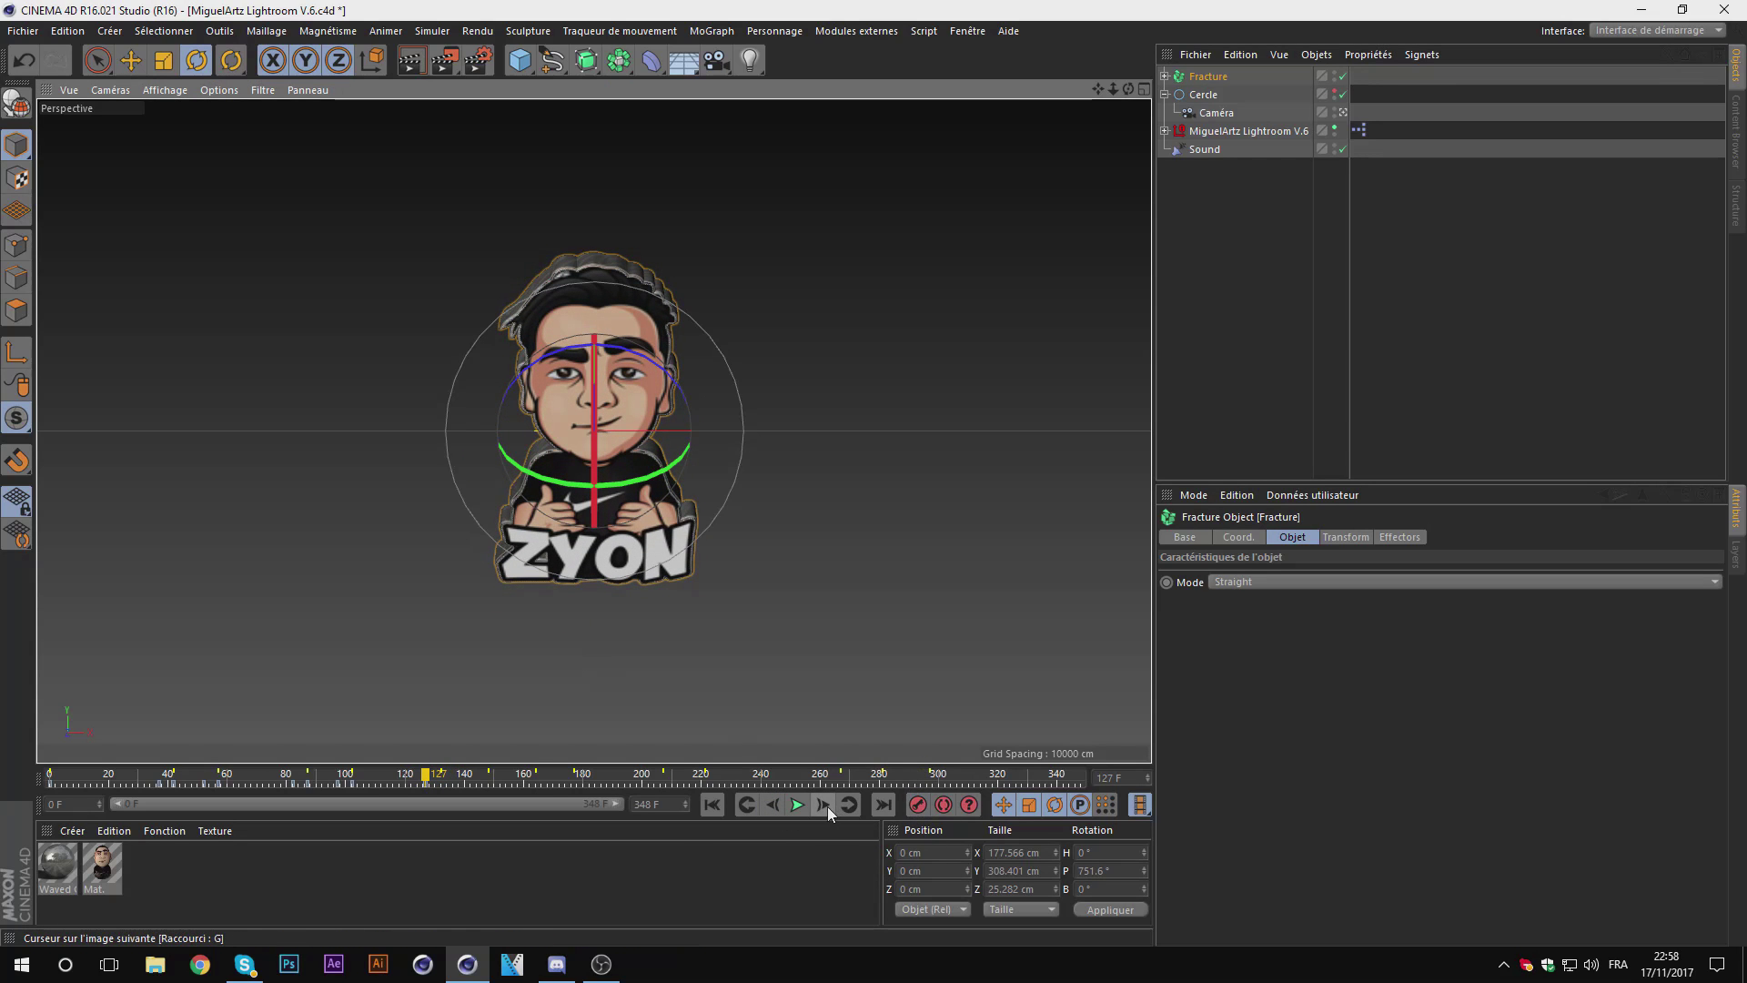
{"action": "left_click_drag", "start_coordinate": [593, 483], "coordinate": [569, 741]}
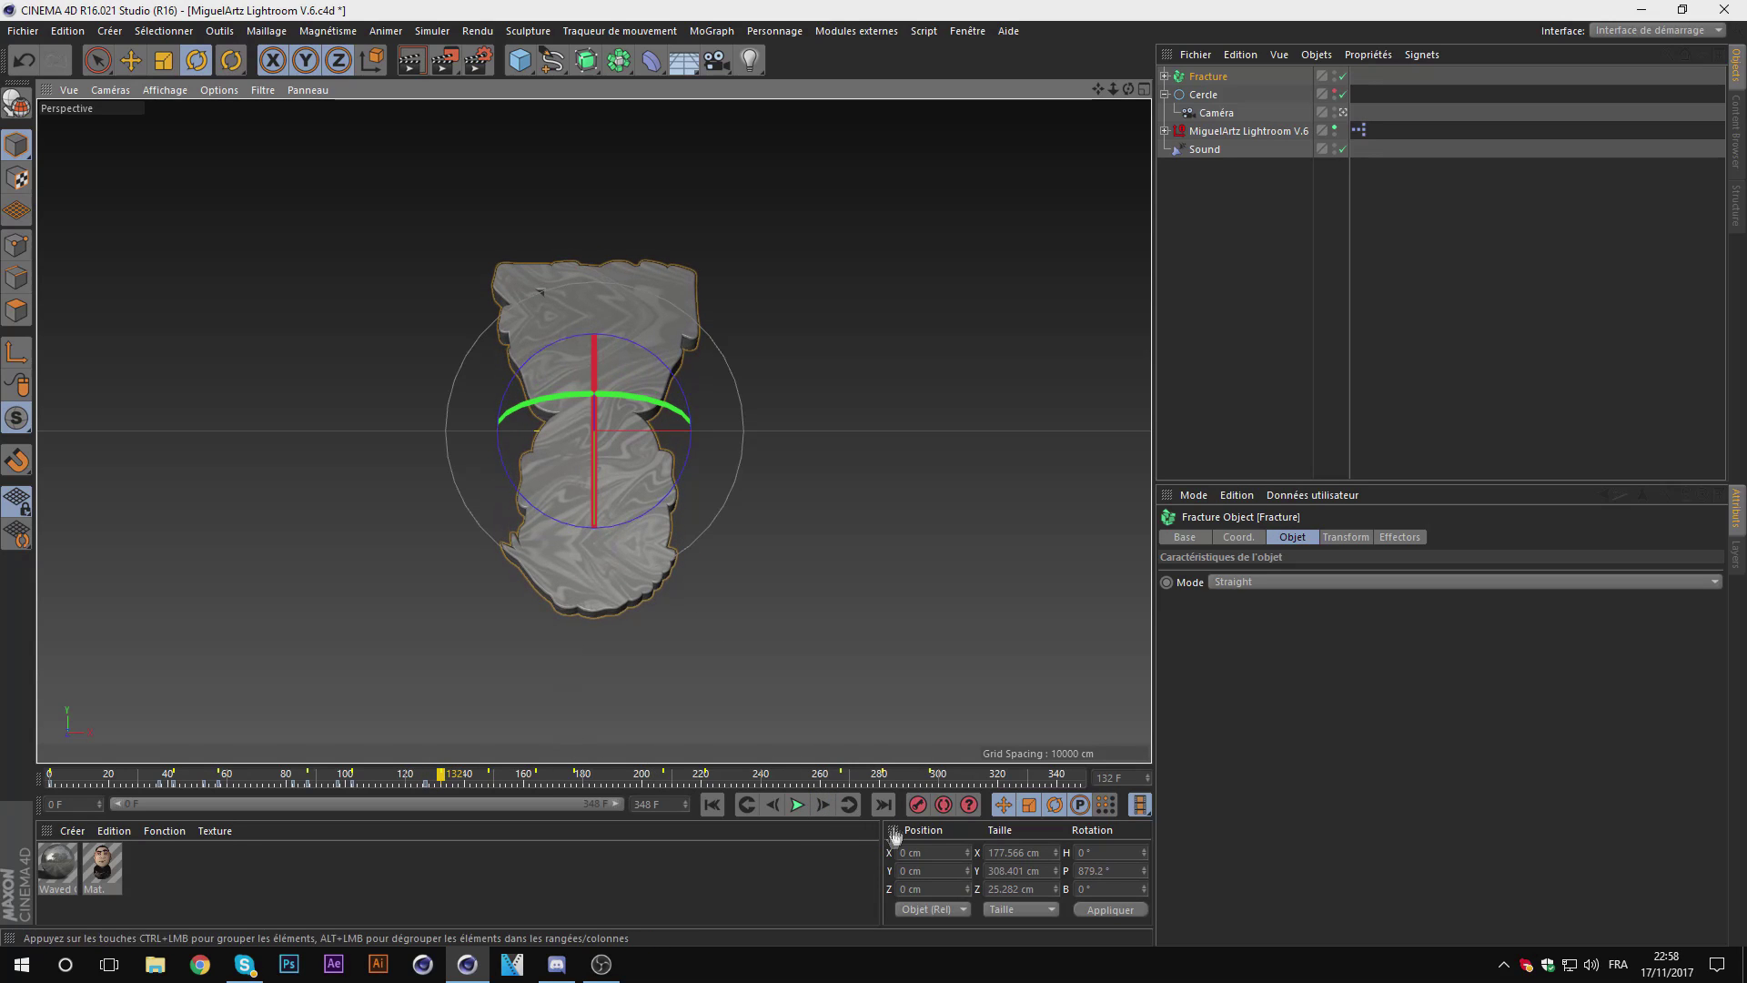
{"action": "left_click", "coordinate": [490, 776]}
{"action": "left_click", "coordinate": [770, 804]}
{"action": "left_click", "coordinate": [771, 804]}
{"action": "left_click_drag", "start_coordinate": [596, 473], "coordinate": [587, 526]}
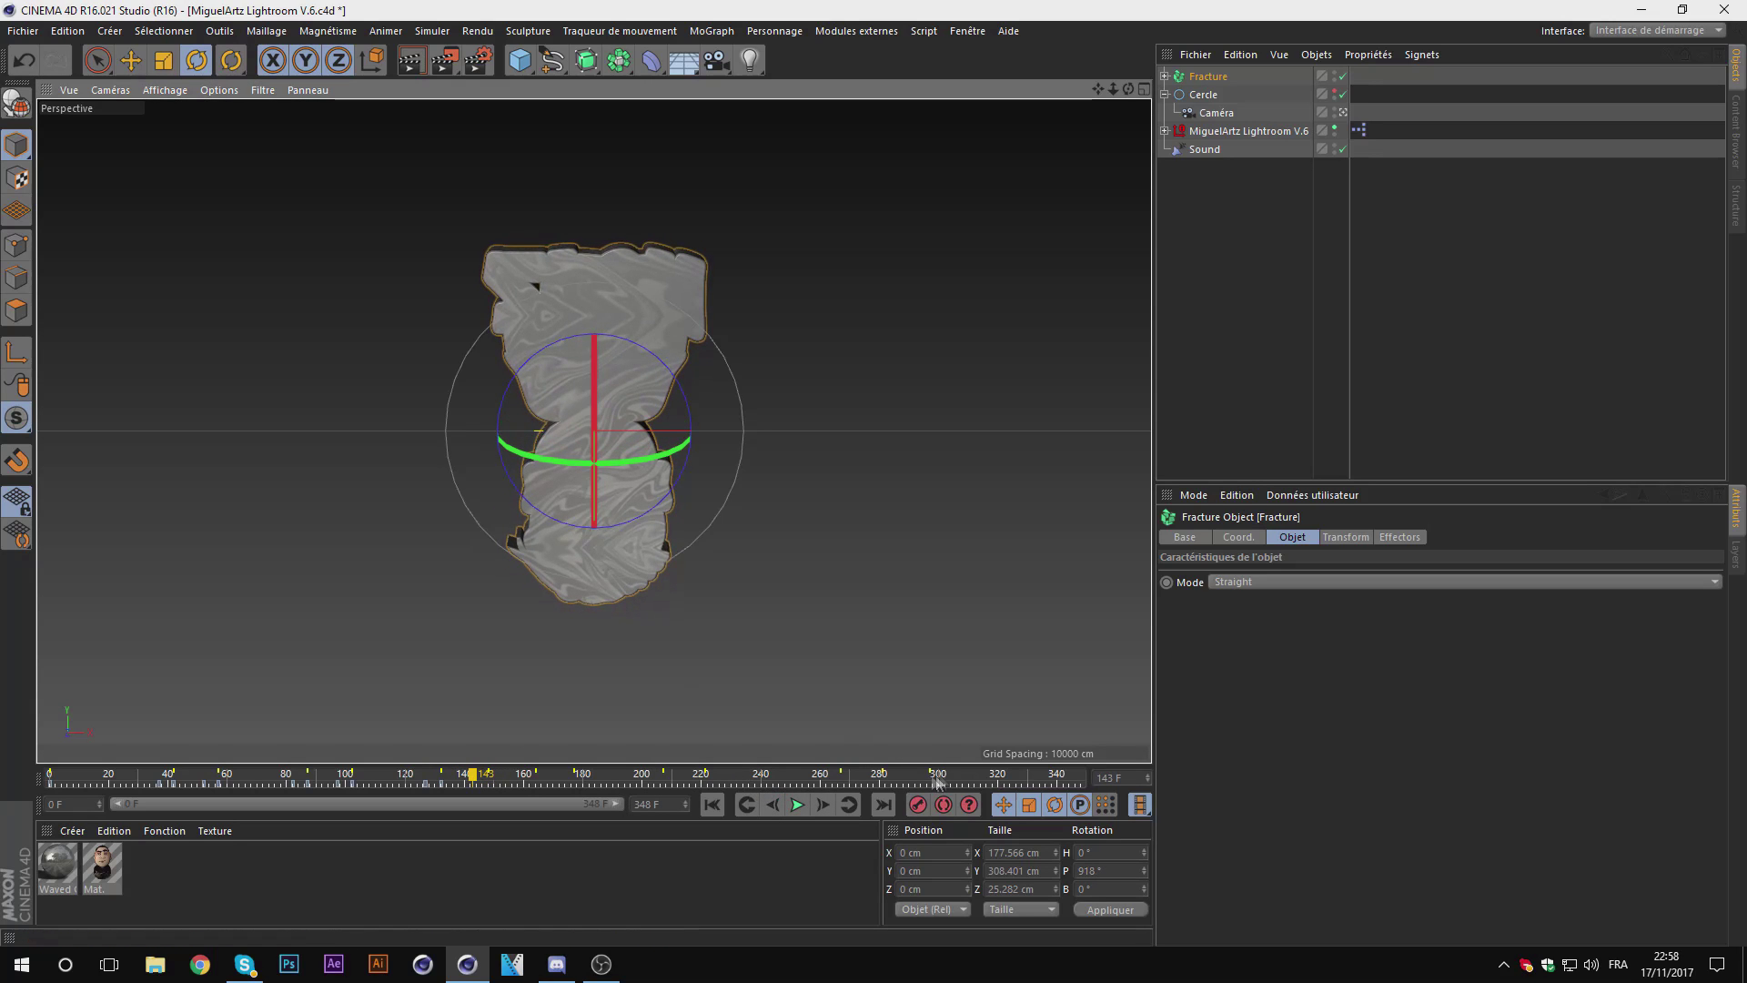
{"action": "left_click", "coordinate": [823, 805]}
{"action": "left_click", "coordinate": [824, 805]}
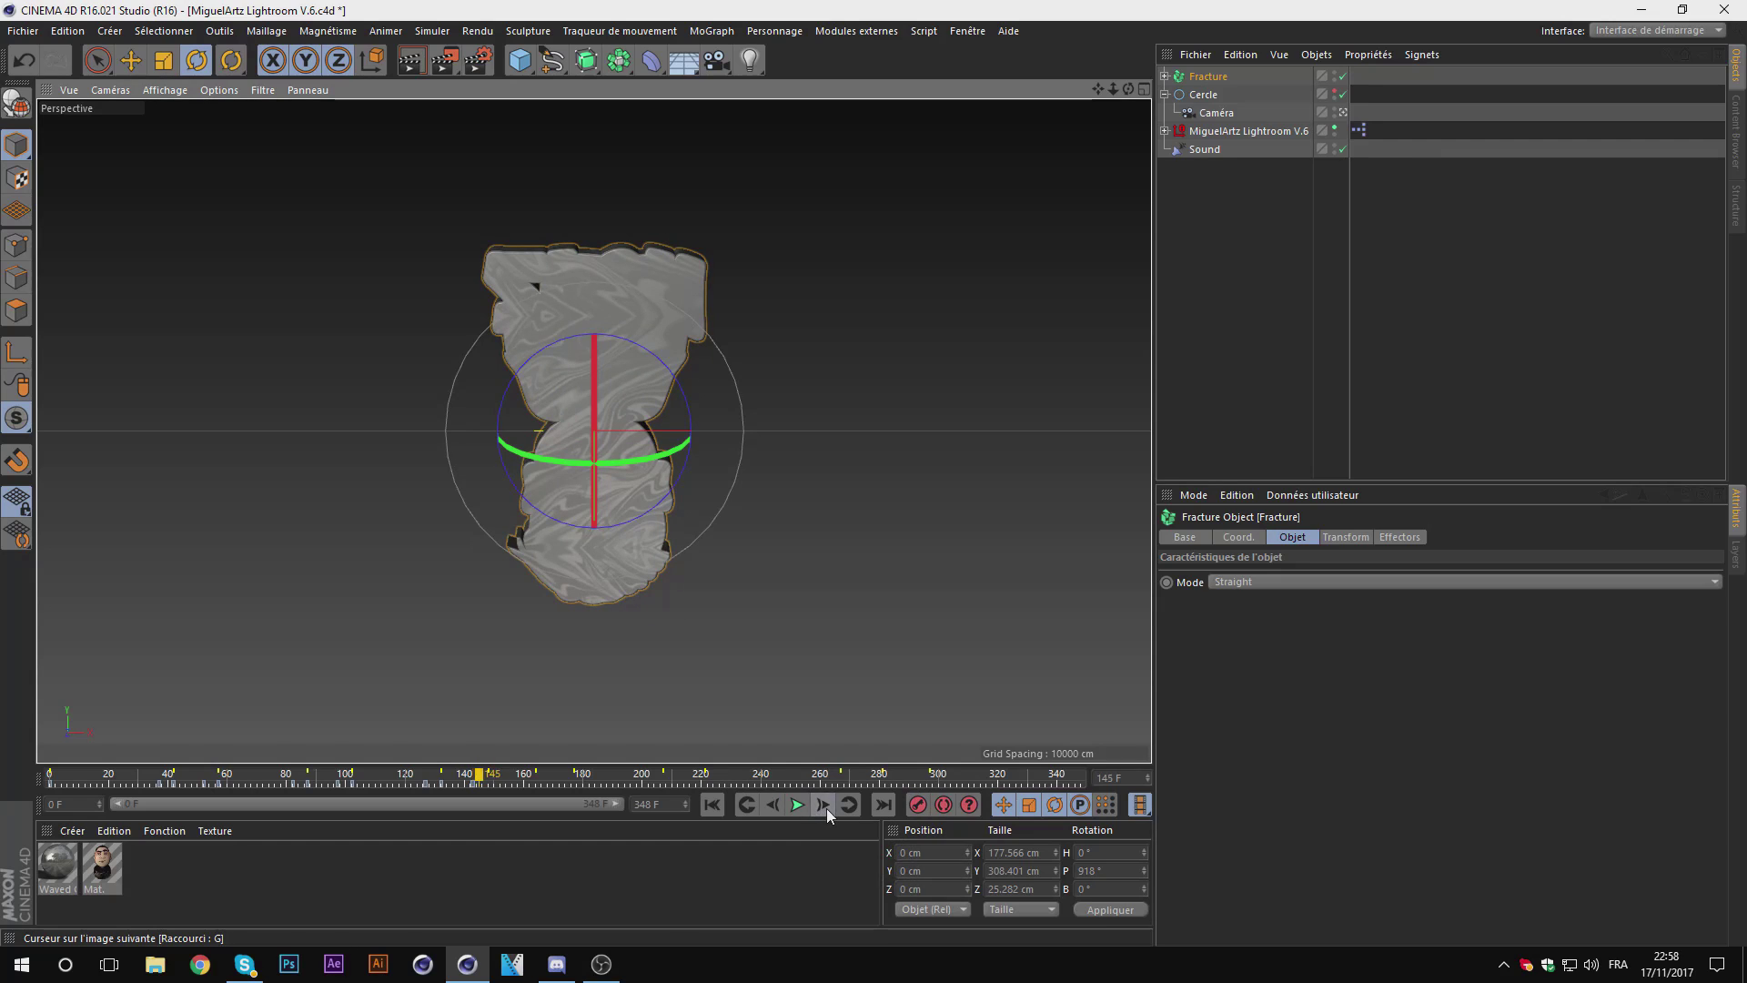
{"action": "left_click_drag", "start_coordinate": [593, 509], "coordinate": [577, 593]}
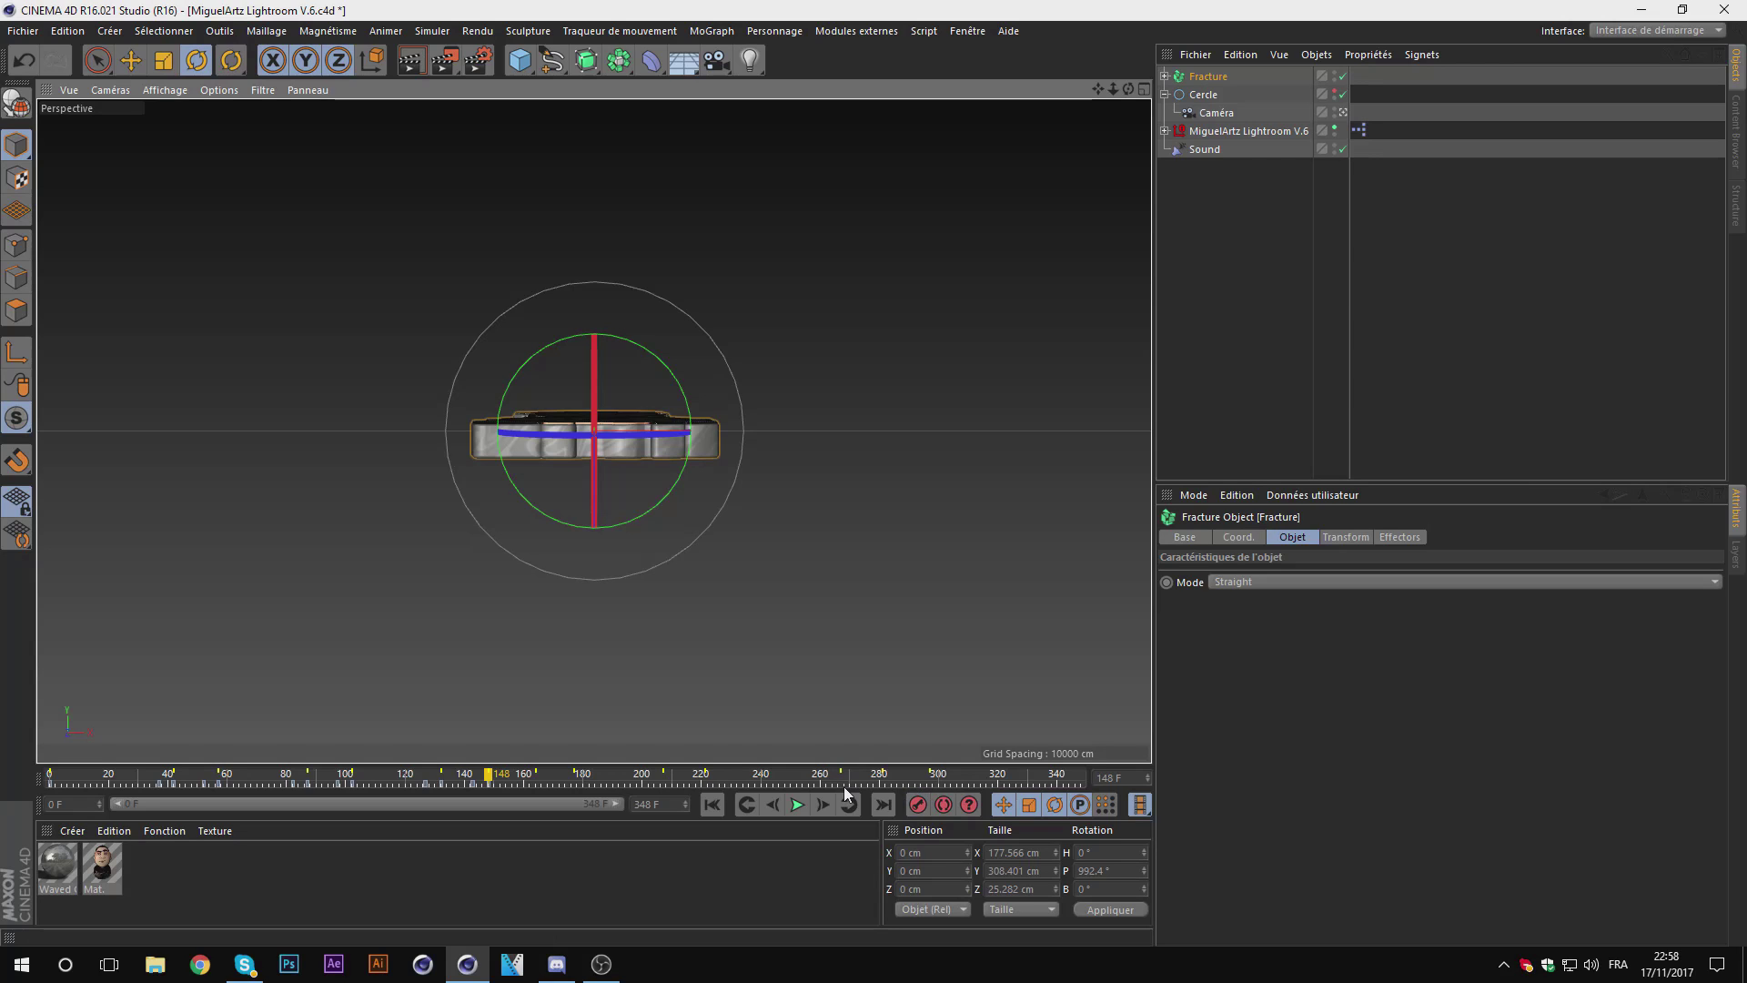
Step: Key a ~100° pitch spin at frame 164 and about 1351° pitch at frame 177
{"action": "left_click", "coordinate": [537, 772]}
{"action": "left_click", "coordinate": [773, 804]}
{"action": "left_click", "coordinate": [773, 804]}
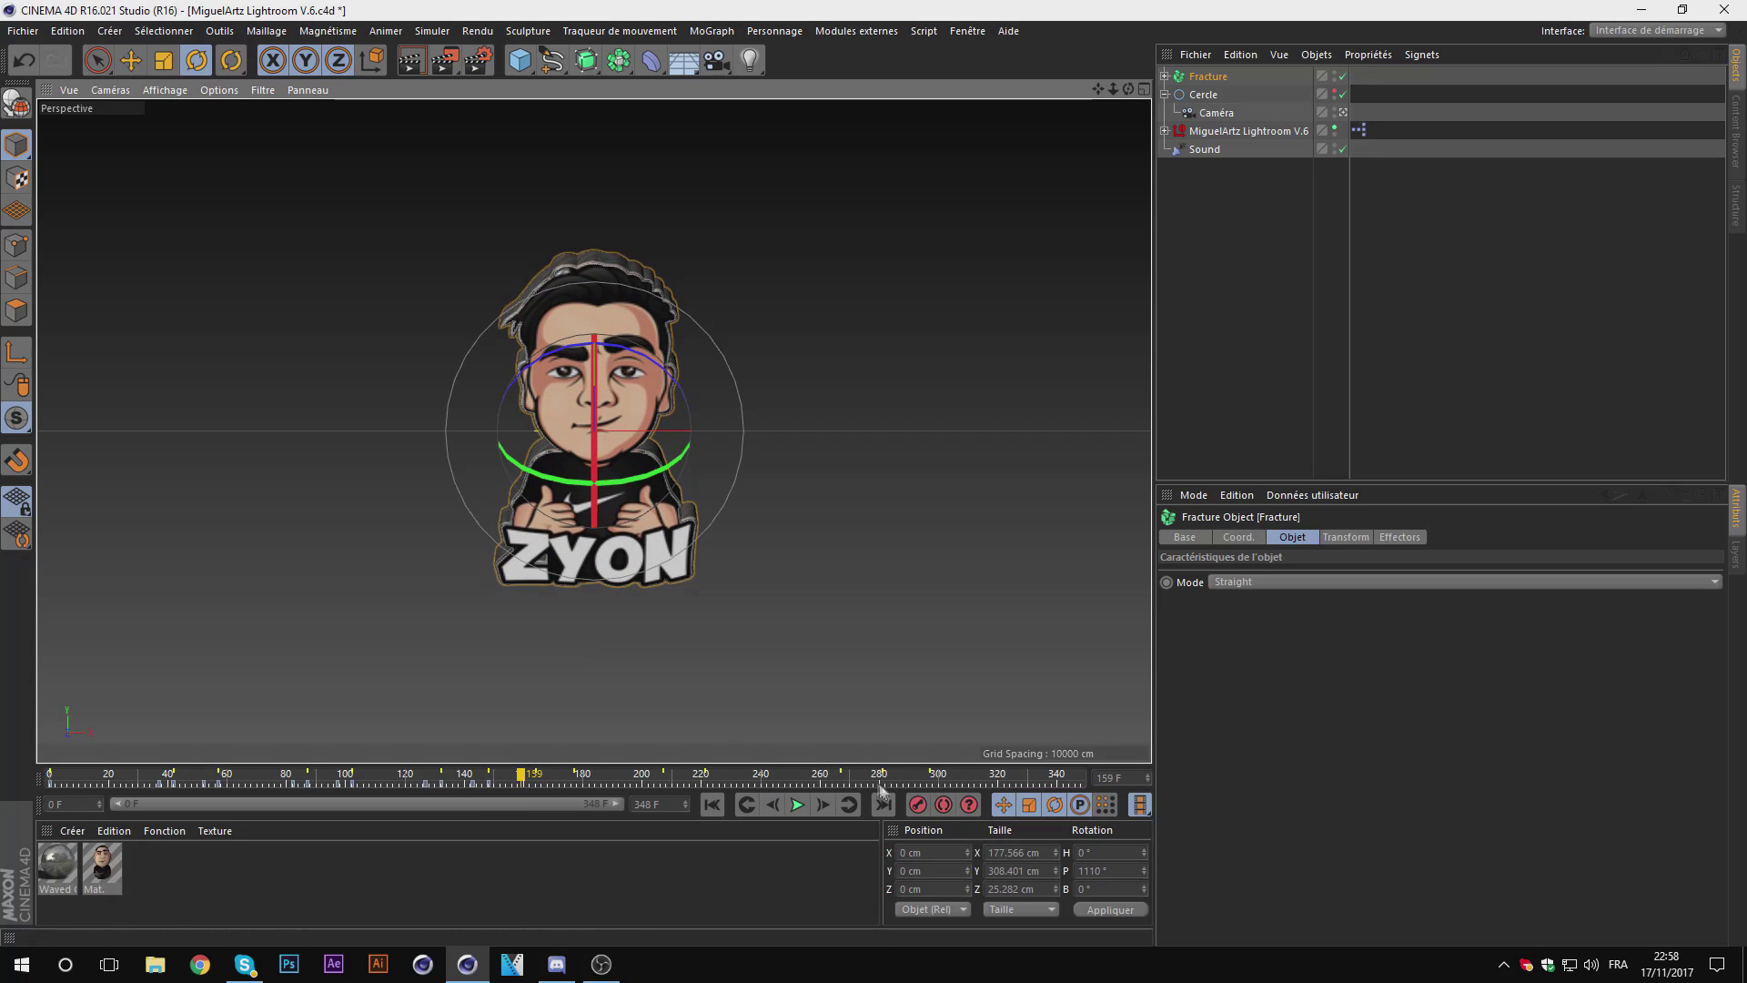
{"action": "left_click", "coordinate": [833, 806]}
{"action": "mouse_move", "coordinate": [726, 734]}
{"action": "left_mouse_down"}
{"action": "mouse_move", "coordinate": [584, 692]}
{"action": "mouse_move", "coordinate": [592, 740]}
{"action": "left_mouse_up"}
{"action": "left_click", "coordinate": [575, 774]}
{"action": "left_click", "coordinate": [773, 806]}
{"action": "left_click", "coordinate": [777, 804]}
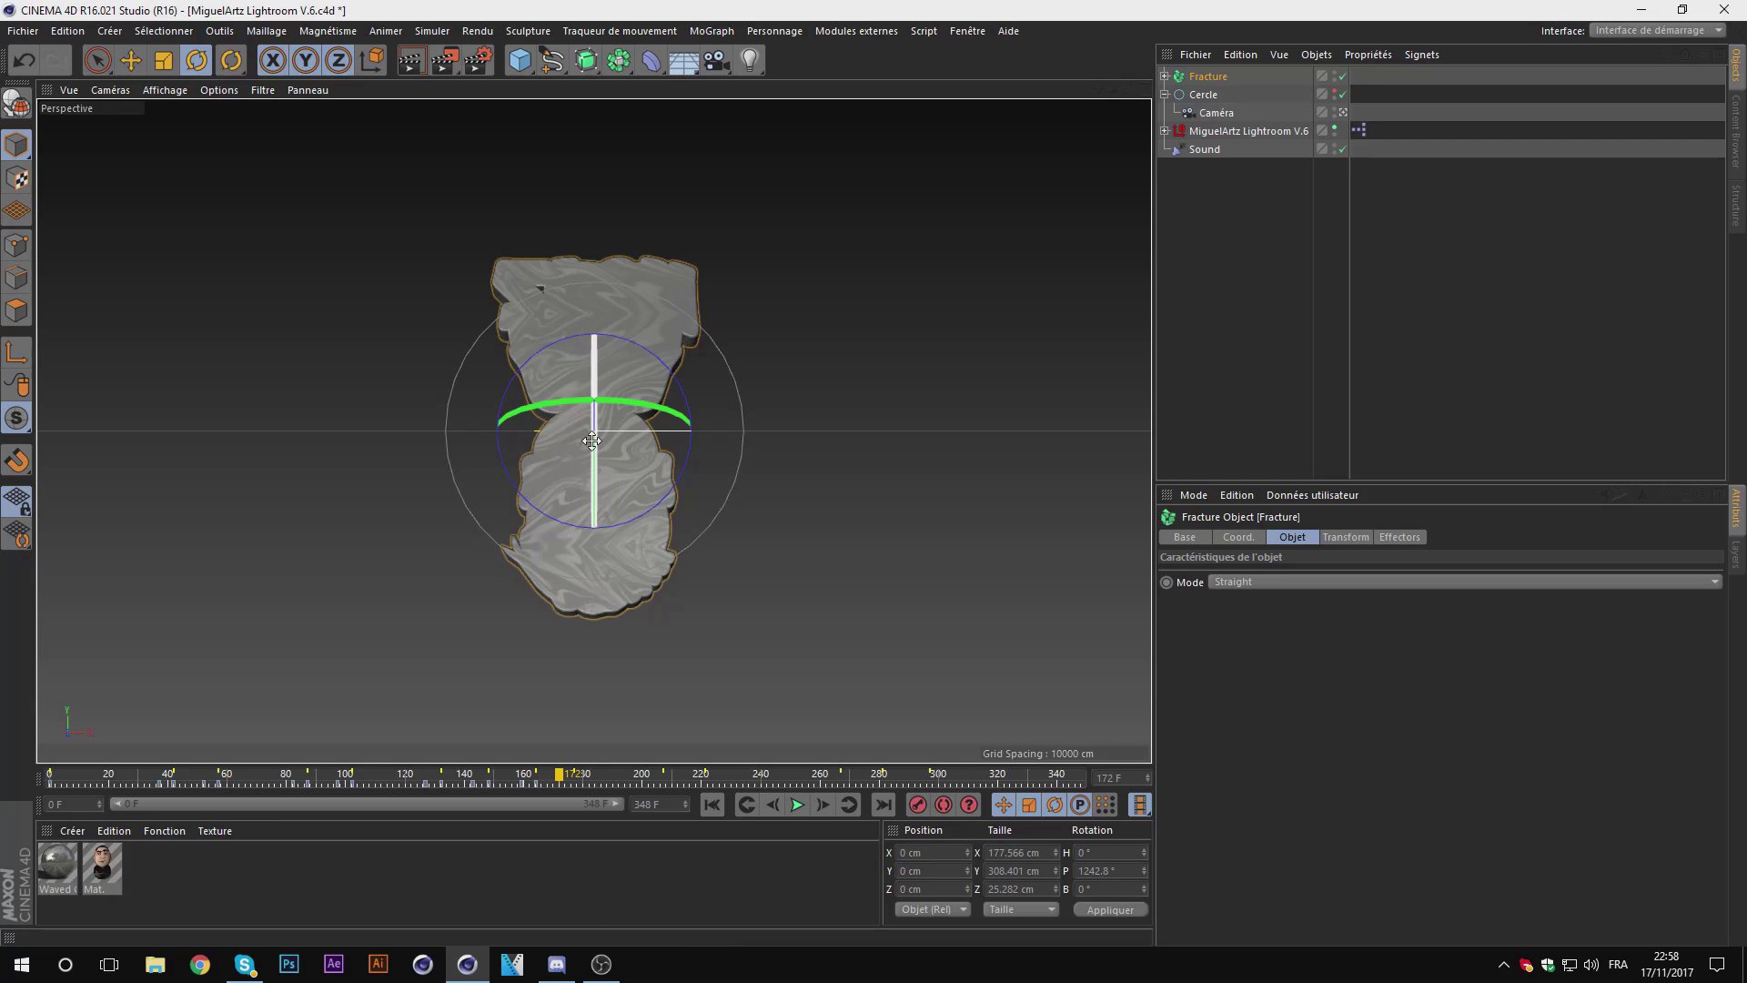
{"action": "left_click", "coordinate": [822, 807]}
{"action": "left_click", "coordinate": [822, 808]}
{"action": "left_click_drag", "start_coordinate": [594, 510], "coordinate": [566, 596]}
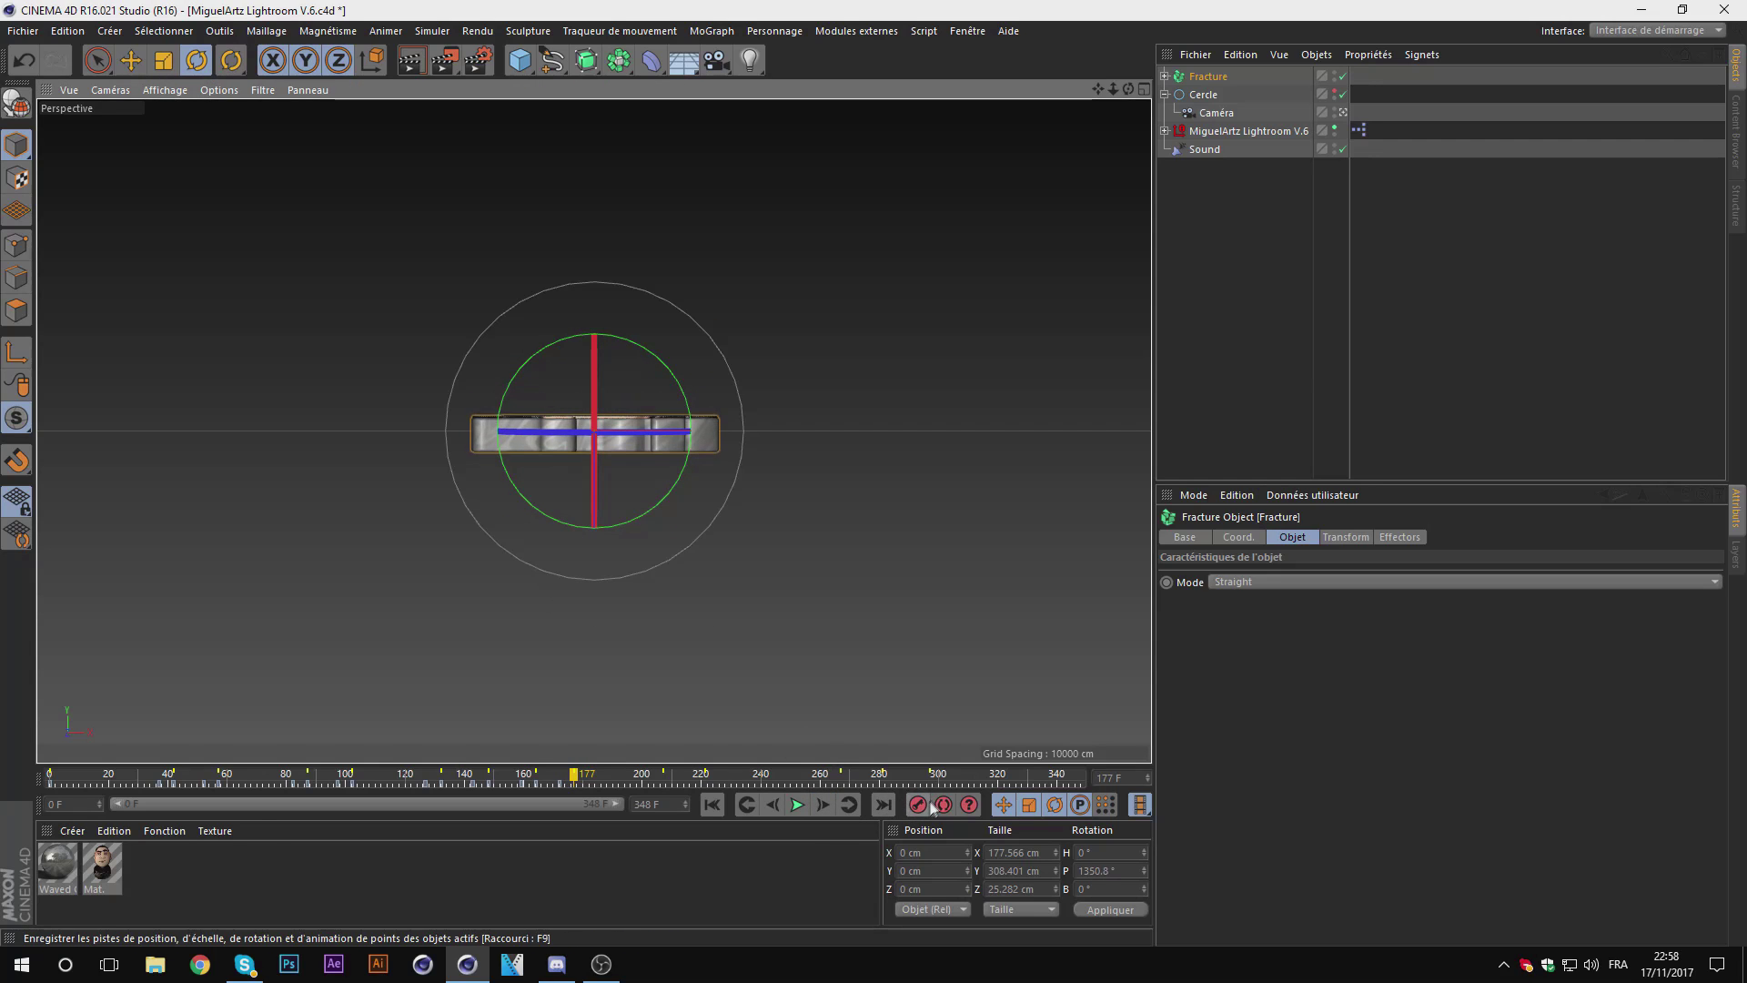
Step: Key a ~118° pitch spin at frame 202 and flip the avatar to its back at frame 207
{"action": "left_click", "coordinate": [662, 776]}
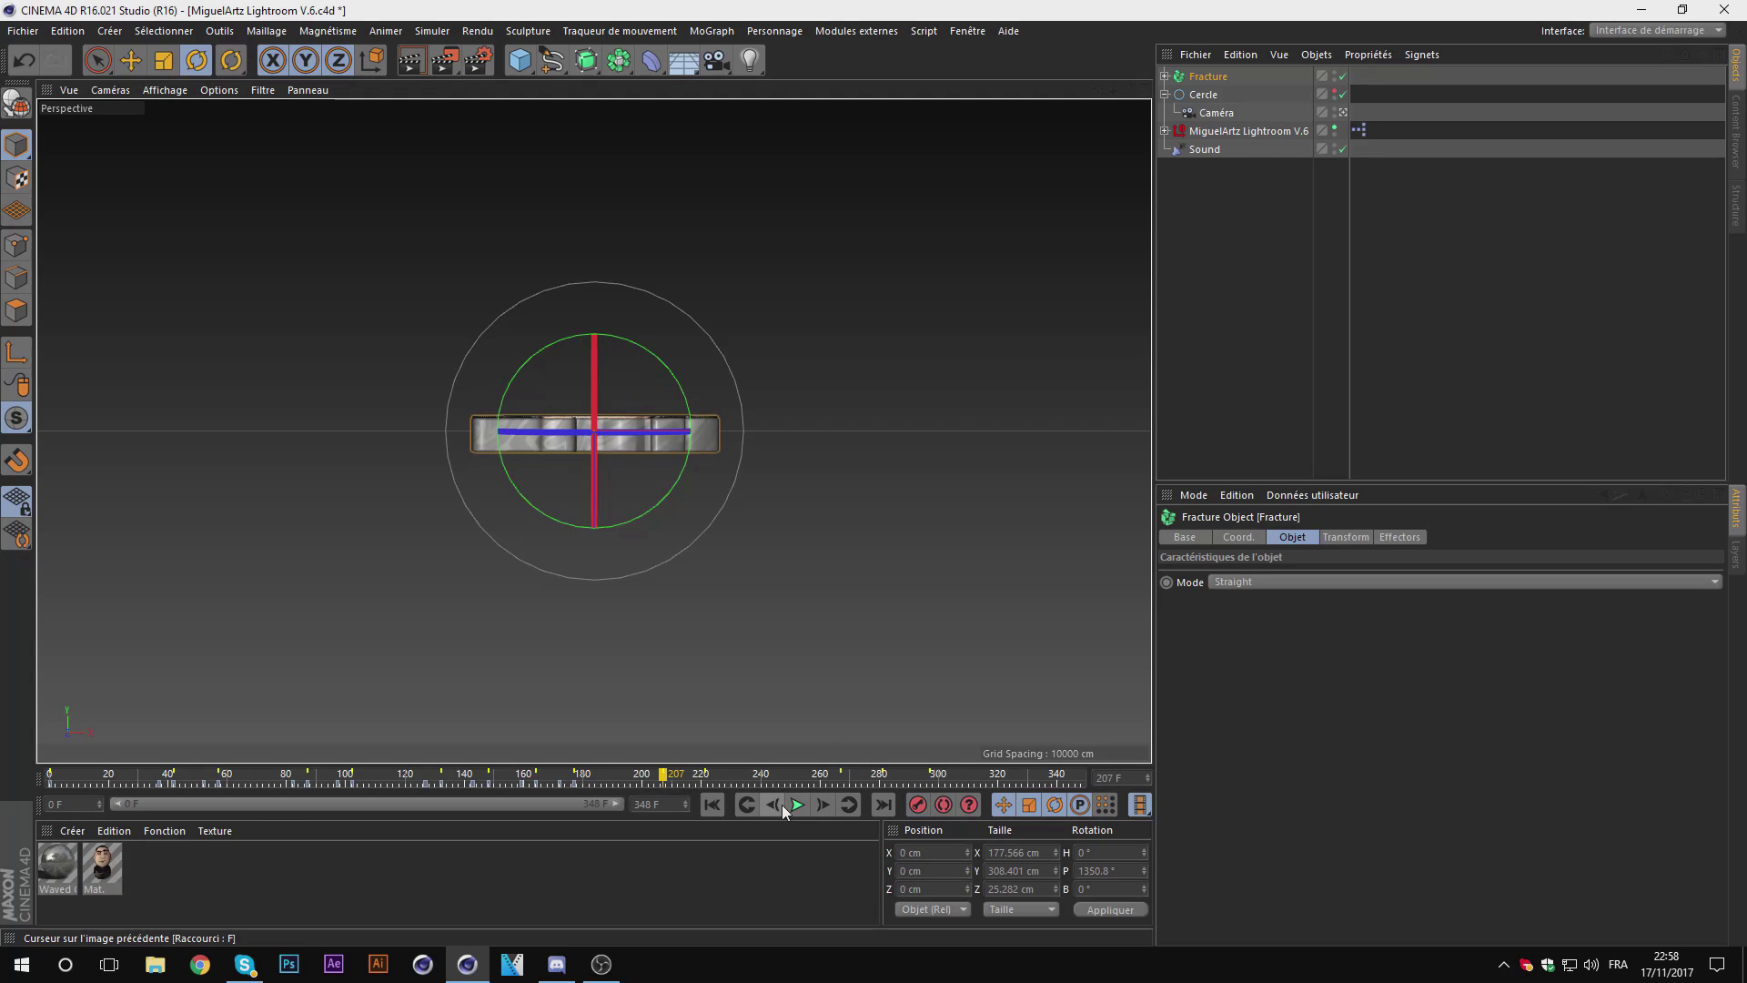
{"action": "left_click", "coordinate": [778, 807]}
{"action": "left_click", "coordinate": [778, 807]}
{"action": "left_click", "coordinate": [778, 807]}
{"action": "left_click_drag", "start_coordinate": [659, 589], "coordinate": [592, 644]}
{"action": "left_click", "coordinate": [822, 805]}
{"action": "left_click", "coordinate": [822, 805]}
{"action": "left_click_drag", "start_coordinate": [622, 525], "coordinate": [566, 734]}
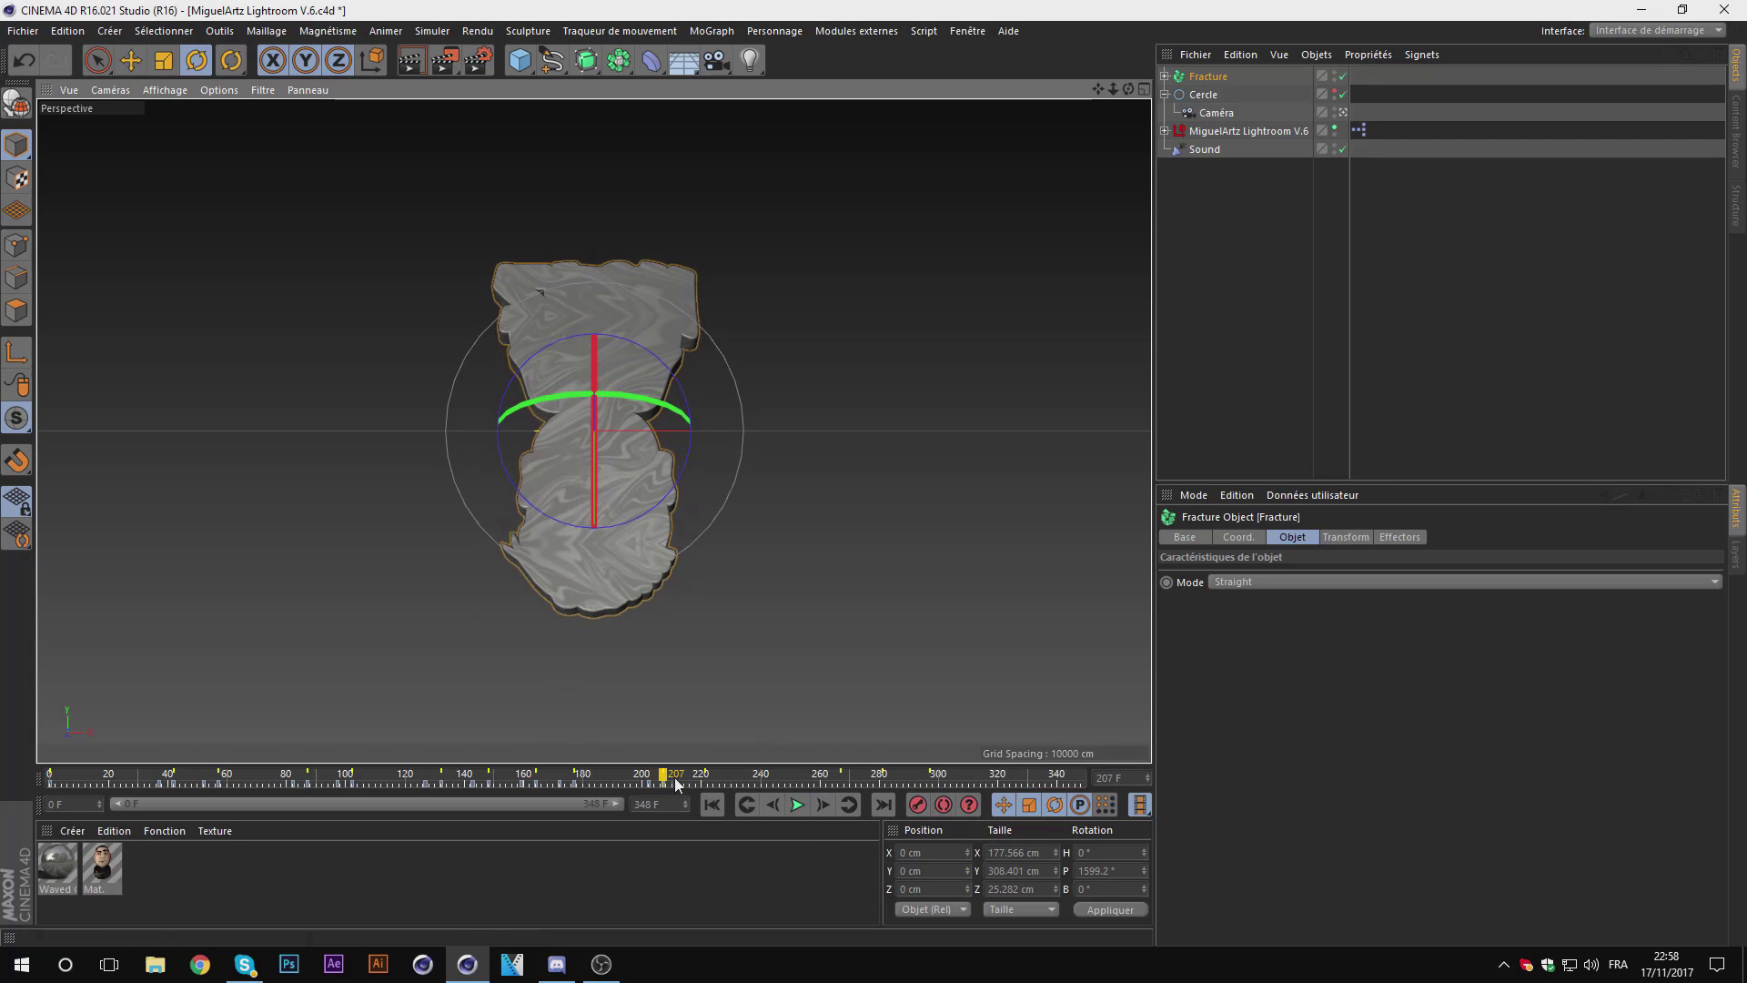
{"action": "left_click", "coordinate": [707, 776]}
Step: Key ~71° more pitch at frame 216, face the camera, then spin 120° further at frame 265
{"action": "left_click", "coordinate": [770, 804]}
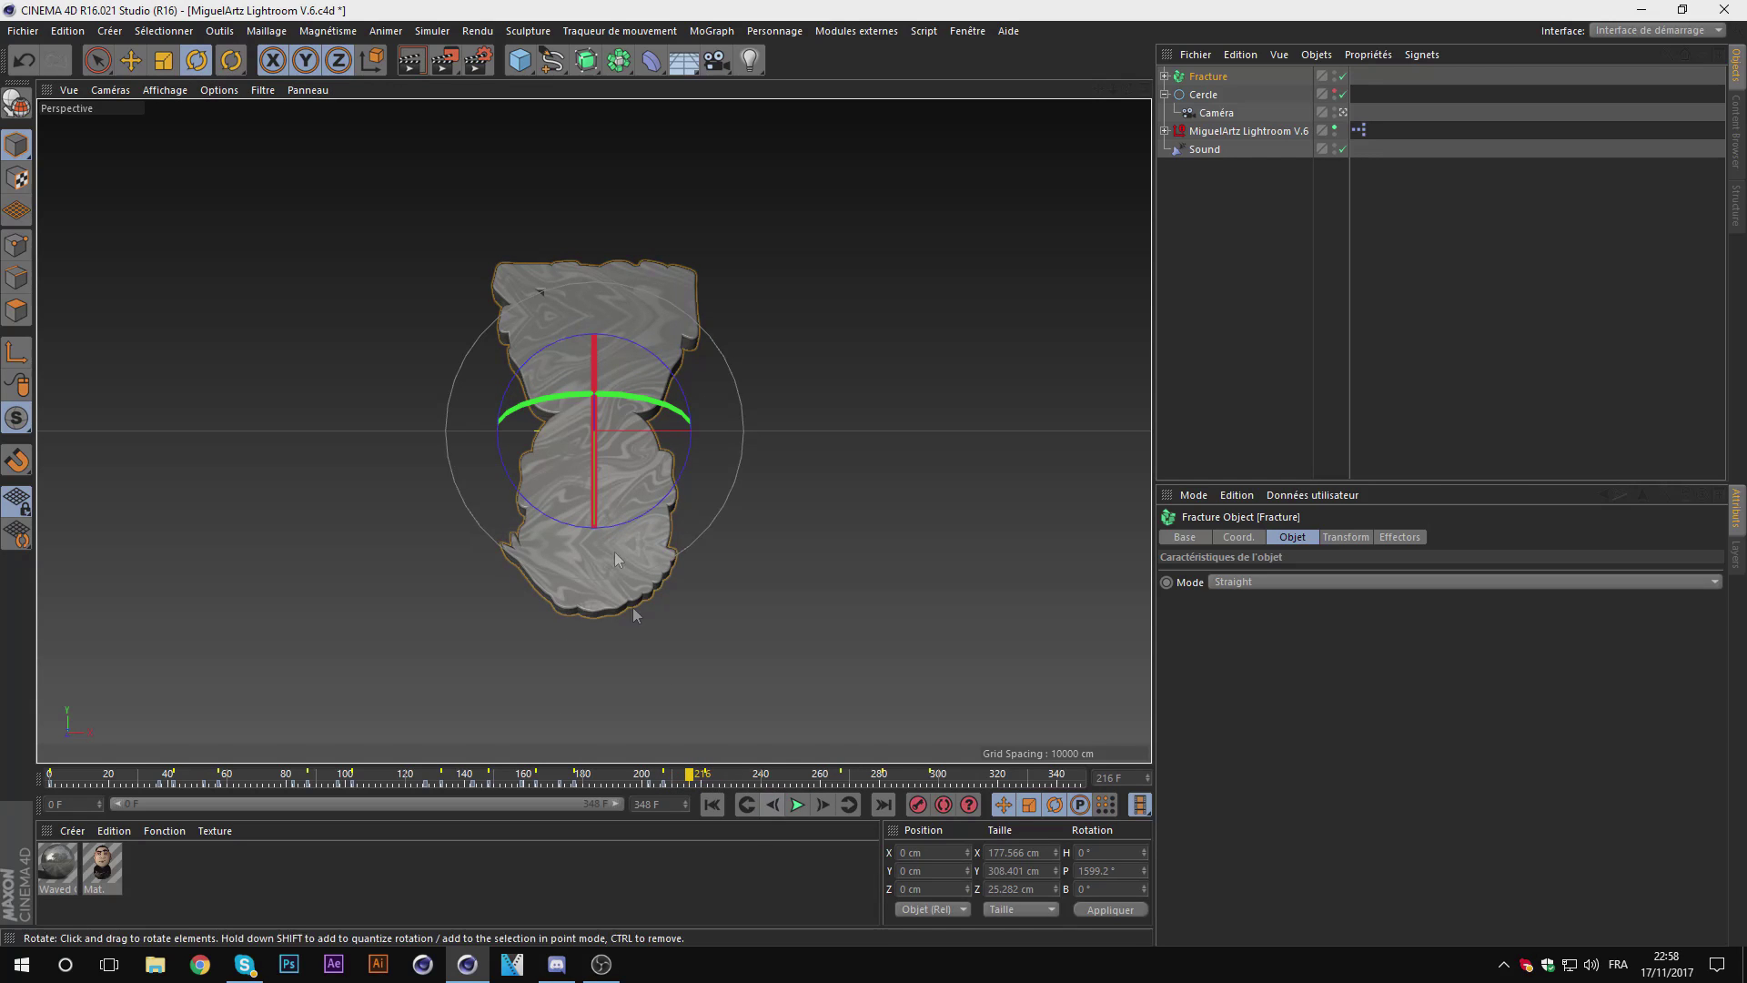
{"action": "left_click_drag", "start_coordinate": [601, 432], "coordinate": [591, 510]}
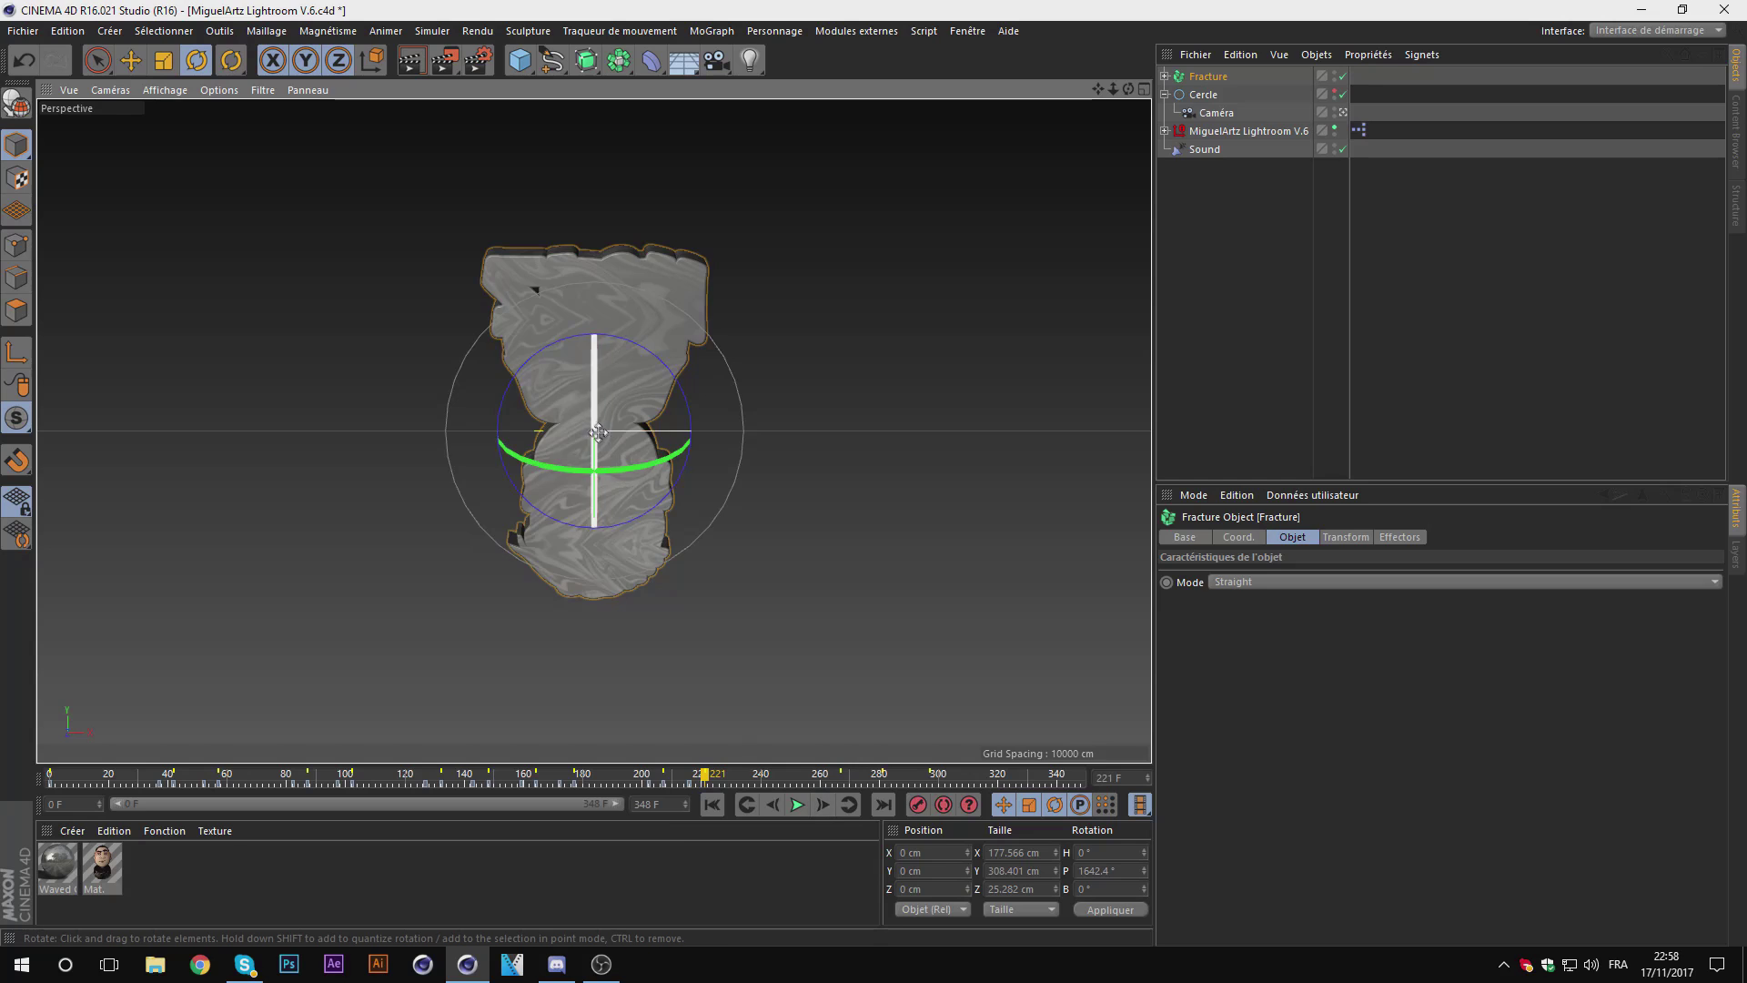
{"action": "left_click_drag", "start_coordinate": [596, 455], "coordinate": [571, 591]}
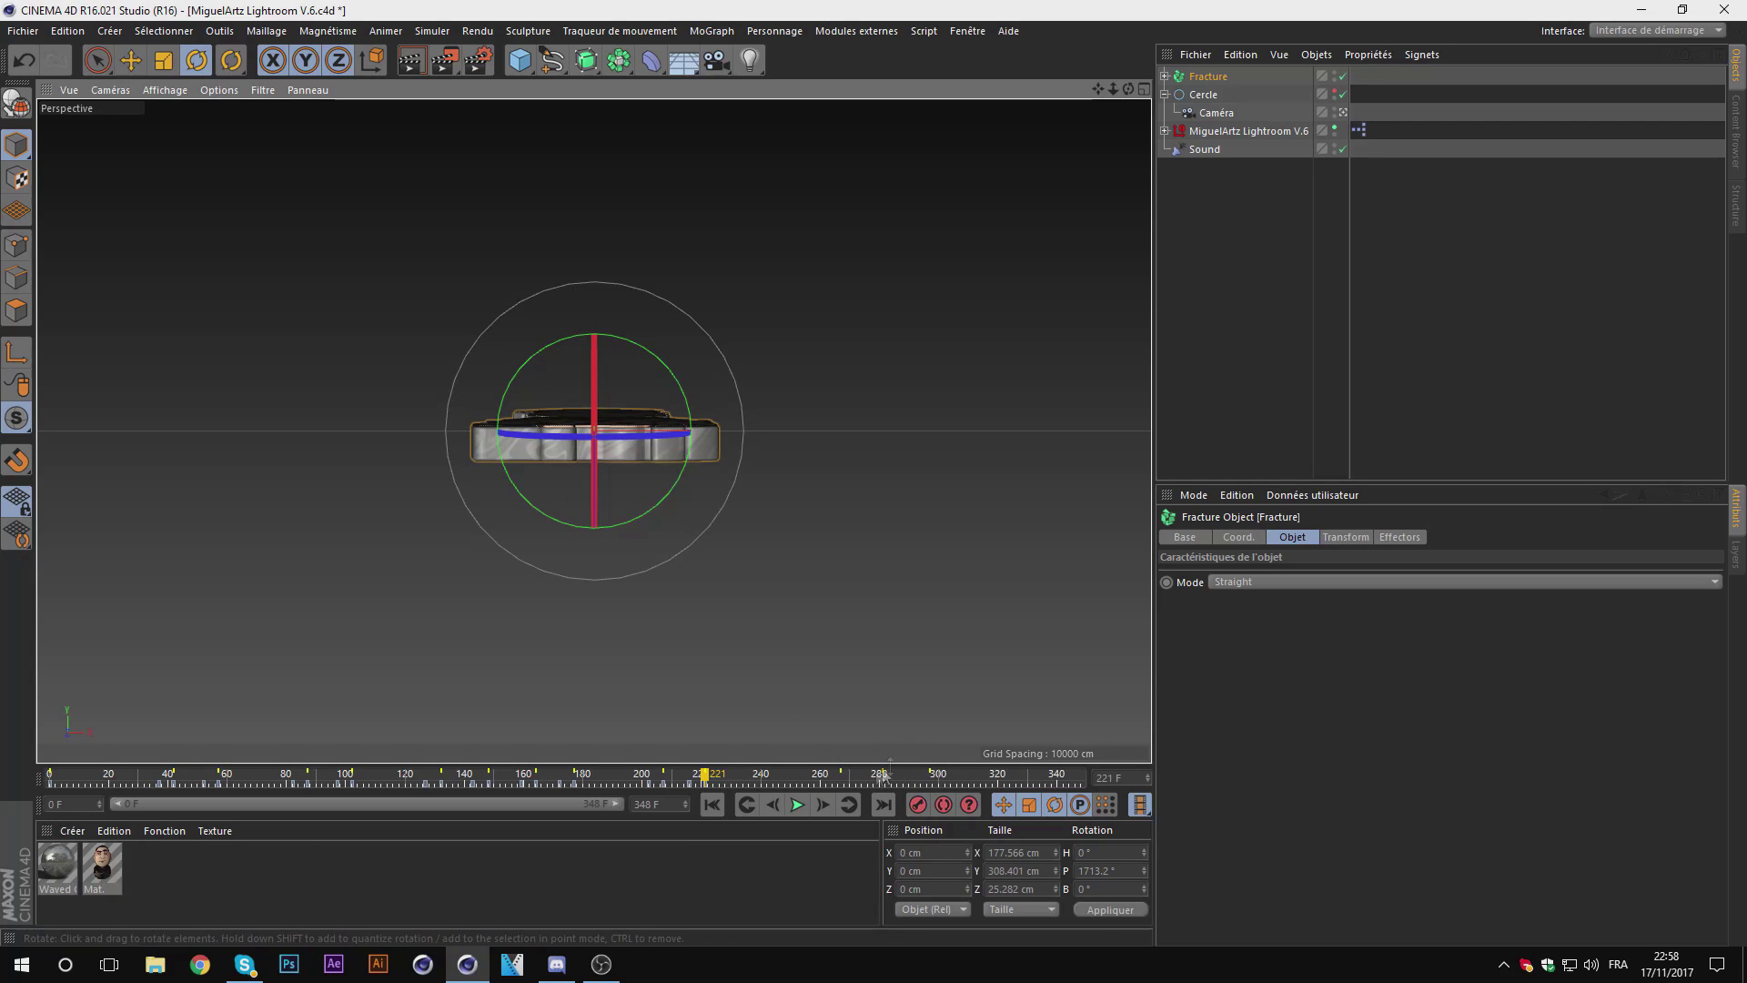
{"action": "left_click", "coordinate": [774, 804]}
{"action": "left_click", "coordinate": [774, 804]}
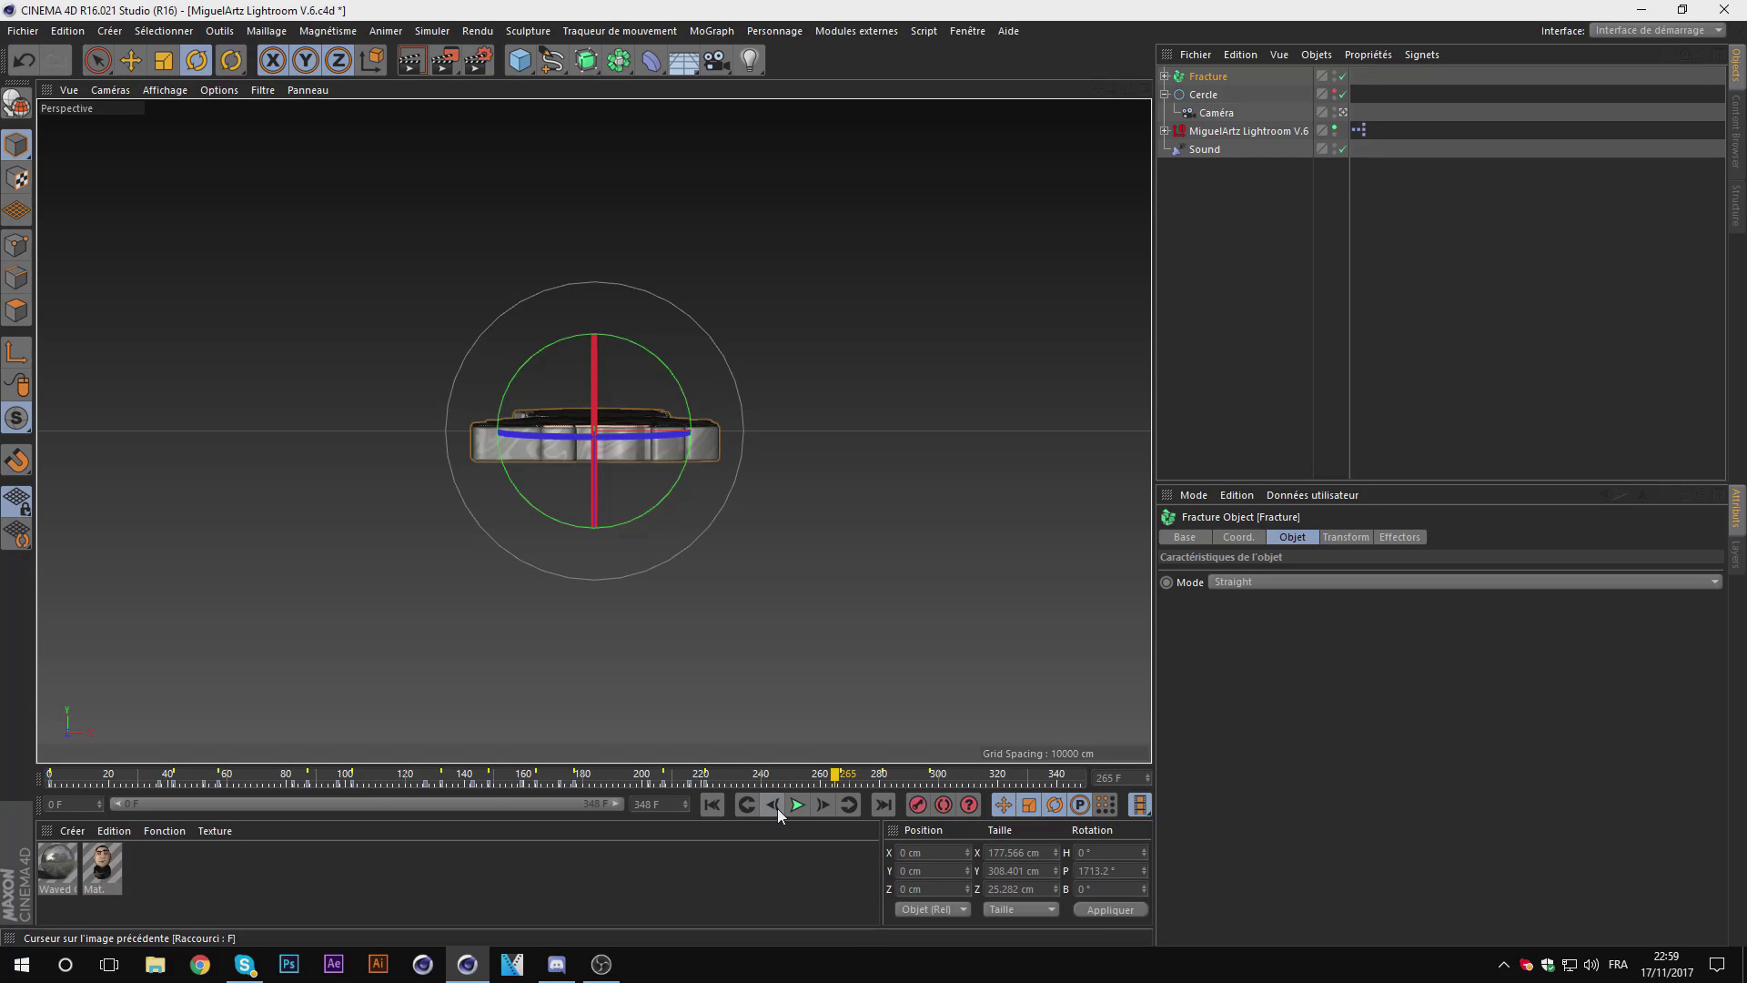
{"action": "left_click", "coordinate": [774, 805]}
{"action": "left_click_drag", "start_coordinate": [594, 492], "coordinate": [589, 631]}
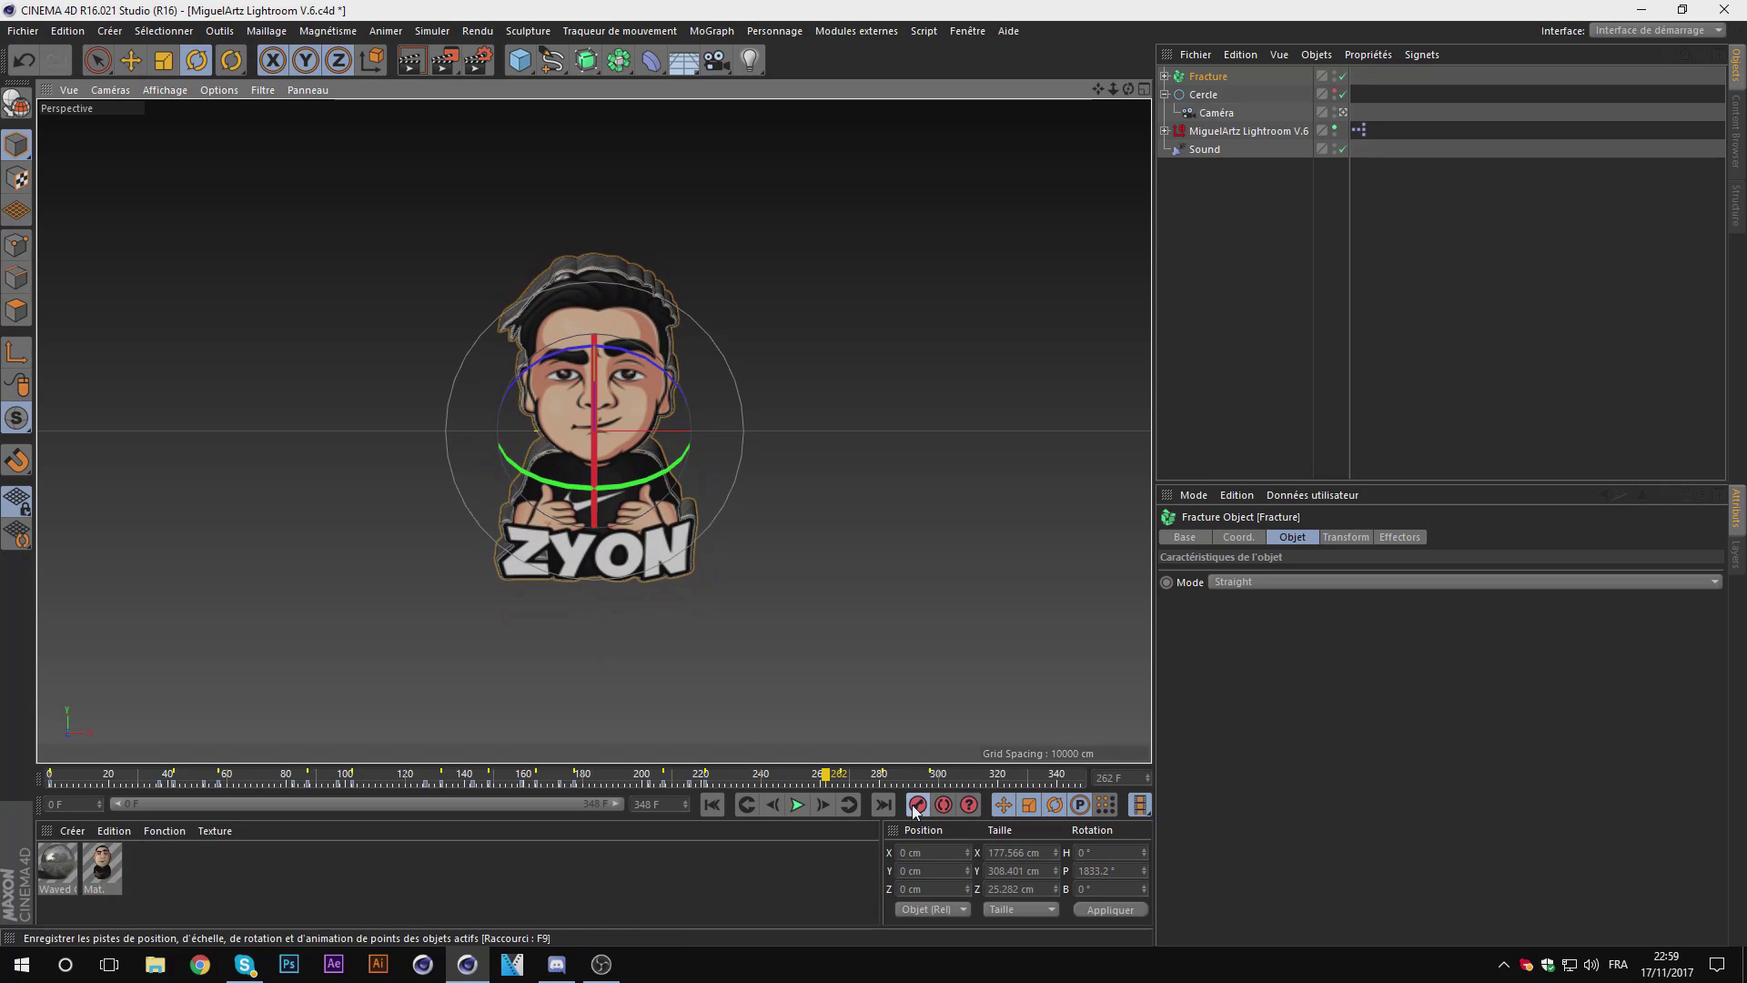
{"action": "left_click", "coordinate": [821, 804]}
{"action": "left_click", "coordinate": [821, 805]}
{"action": "left_click", "coordinate": [821, 804]}
{"action": "left_click_drag", "start_coordinate": [592, 509], "coordinate": [581, 733]}
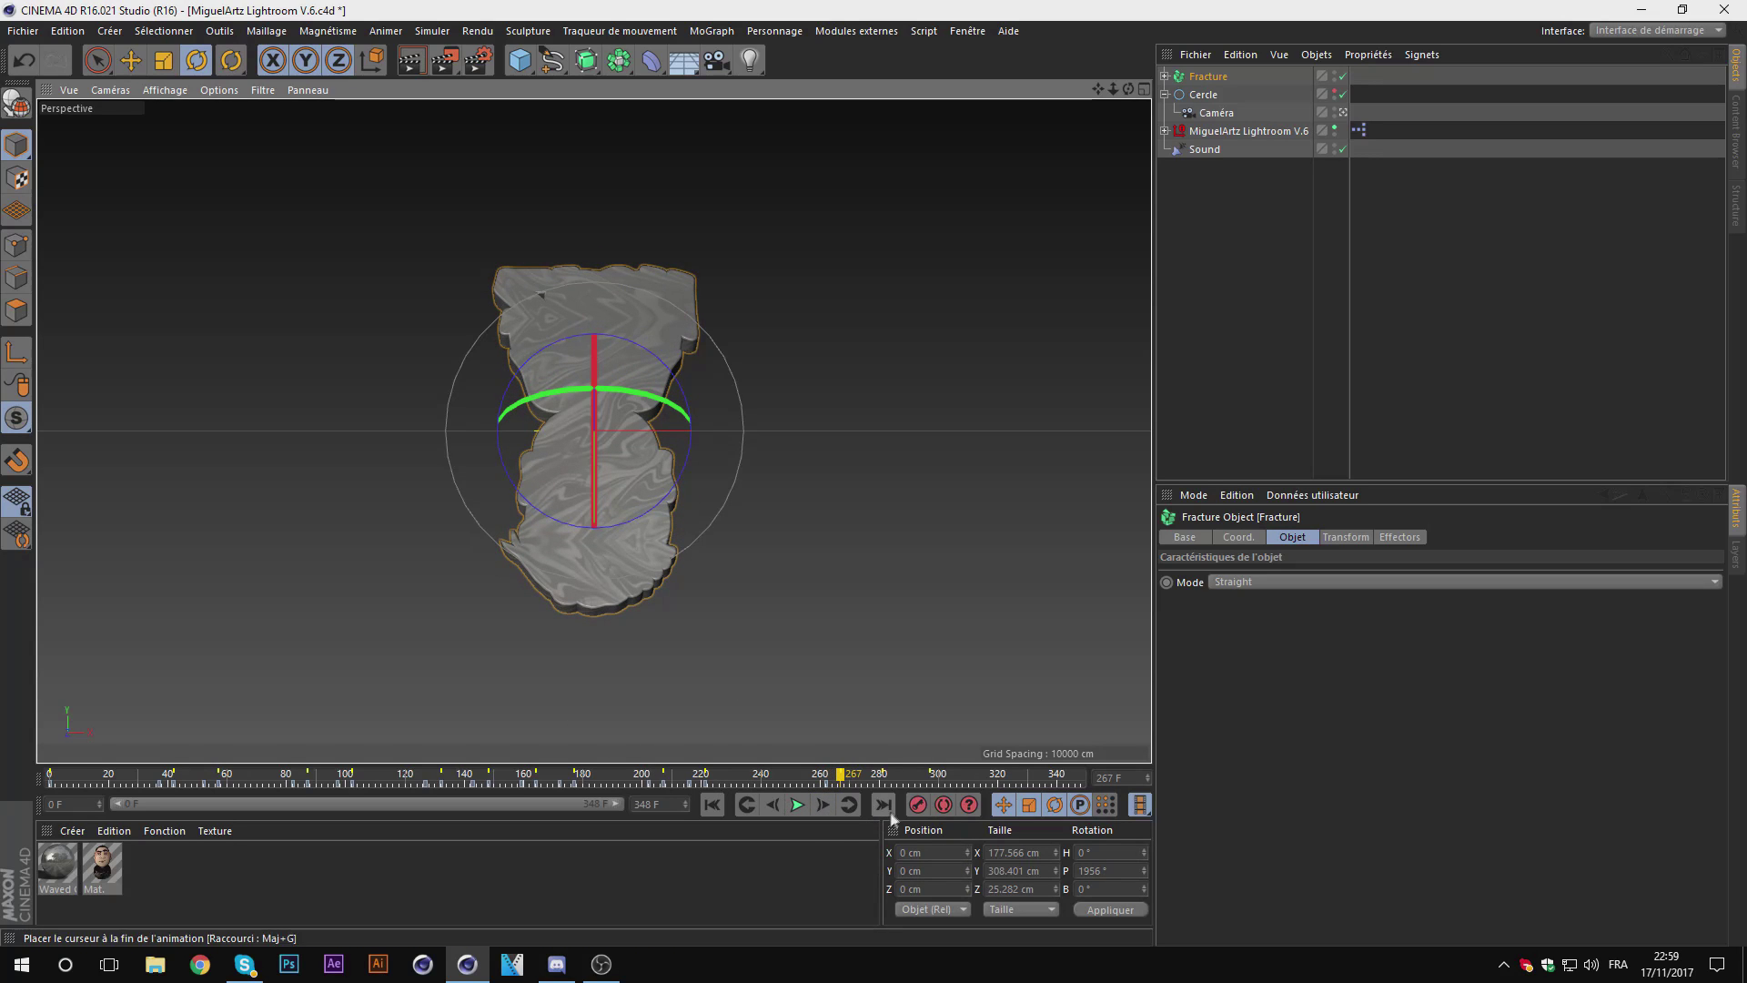
Step: Key pitch at about 1998° on frame 276 and edge-on 2071° on frame 281
{"action": "left_click", "coordinate": [886, 775]}
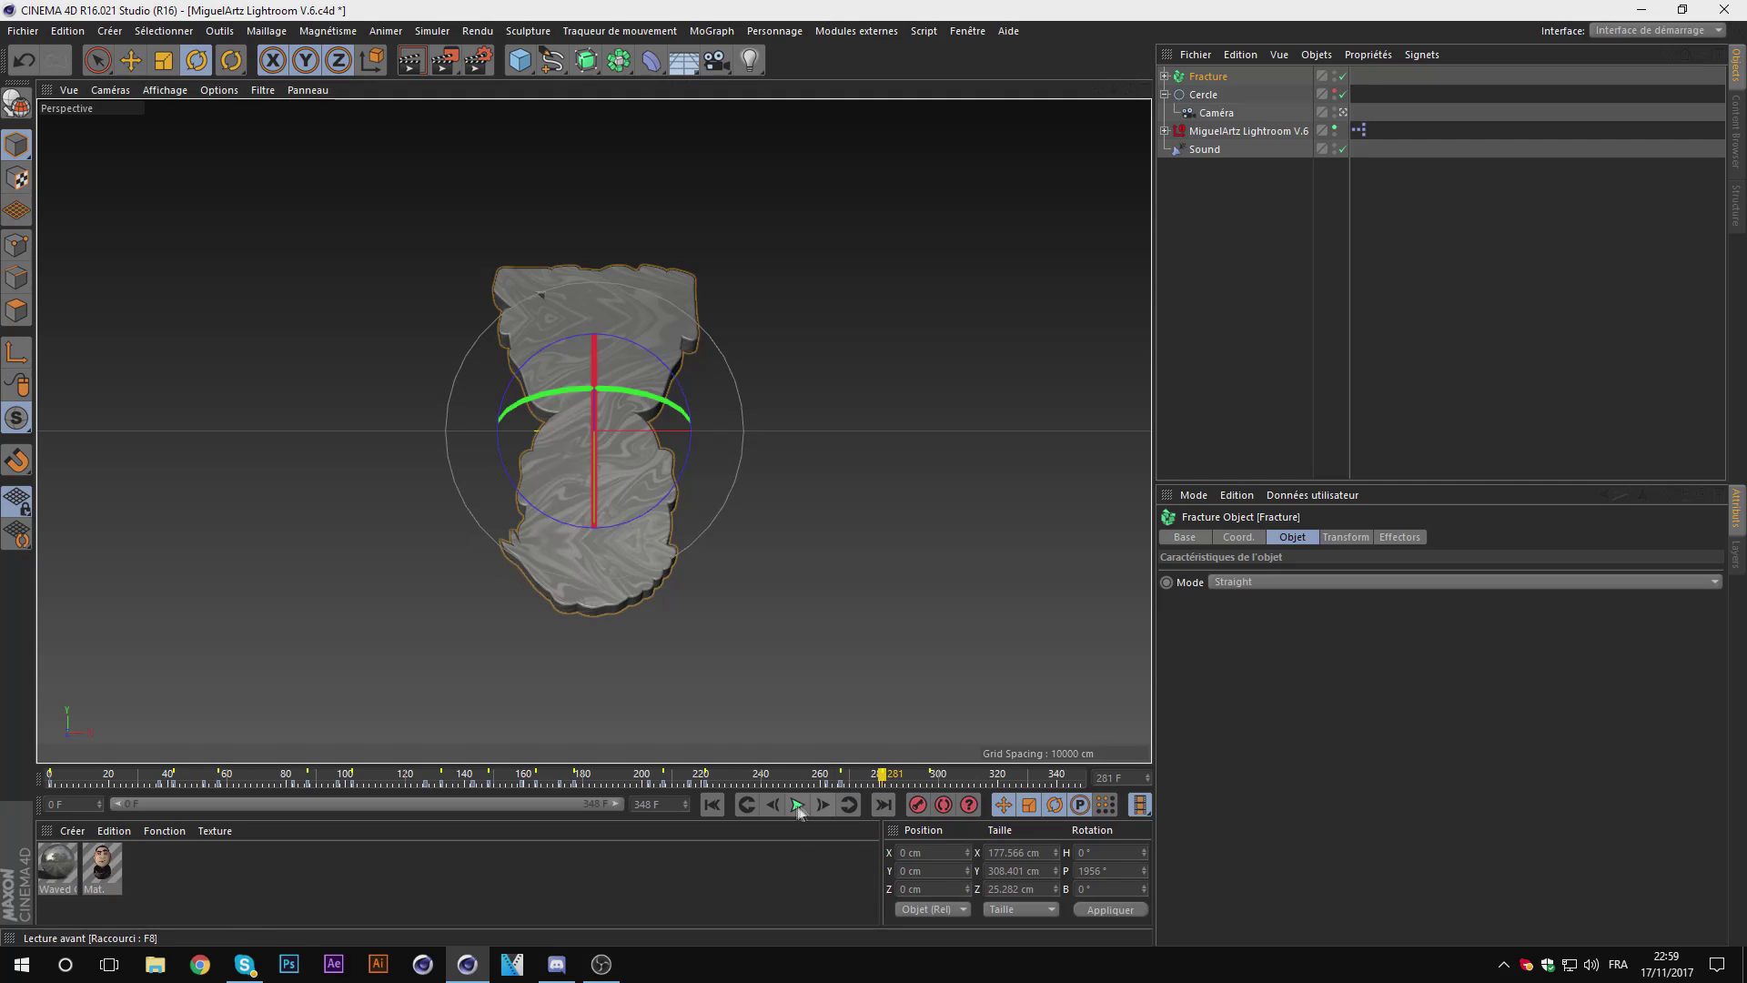
{"action": "left_click", "coordinate": [774, 804]}
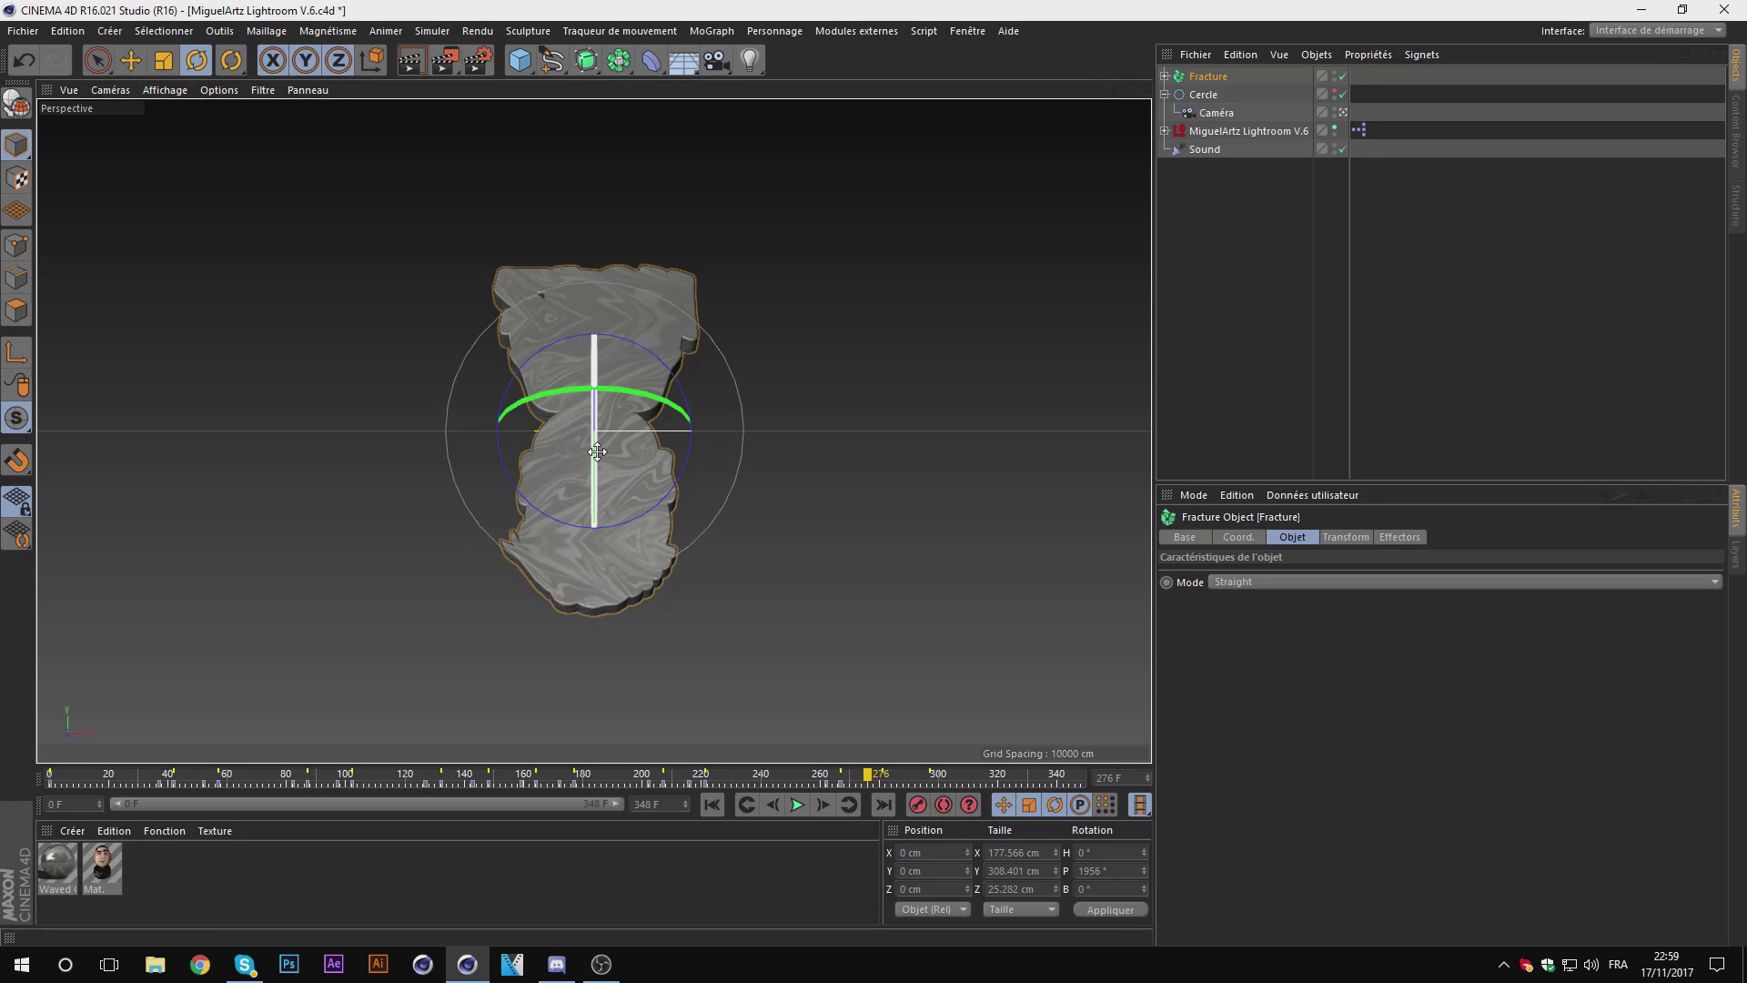
{"action": "left_click_drag", "start_coordinate": [597, 452], "coordinate": [515, 546]}
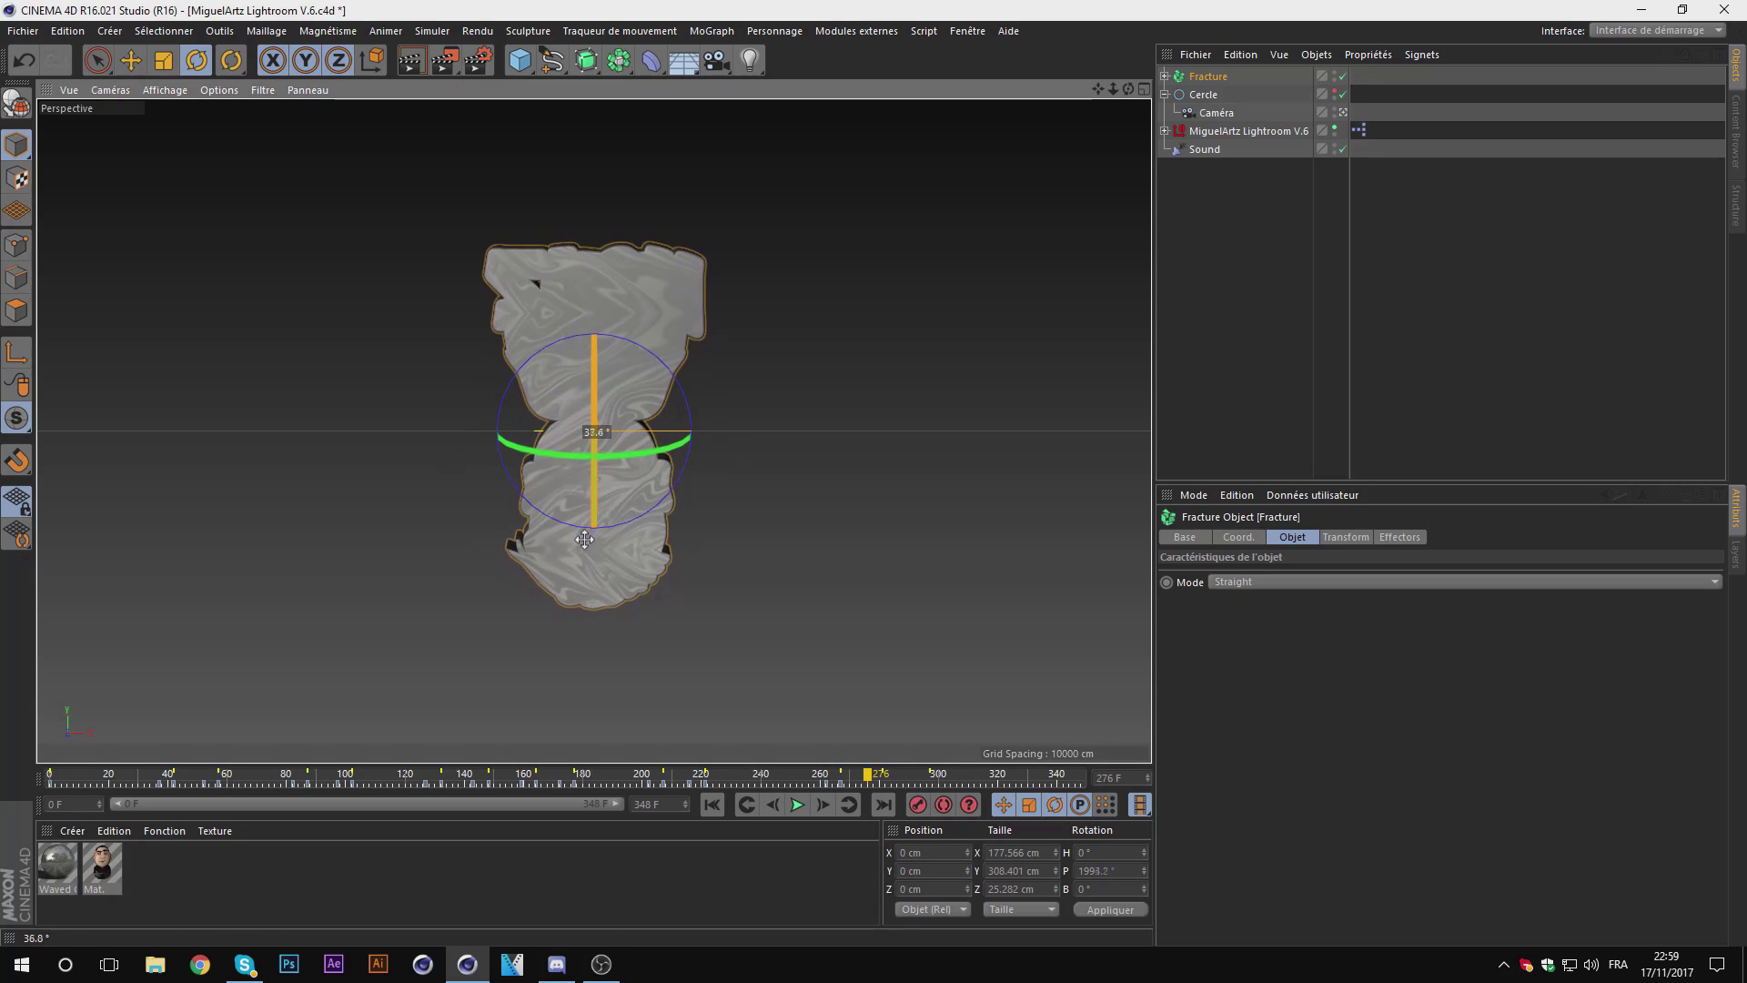
{"action": "left_click", "coordinate": [822, 806]}
{"action": "left_click", "coordinate": [821, 806]}
{"action": "left_click", "coordinate": [821, 805]}
{"action": "left_click_drag", "start_coordinate": [597, 427], "coordinate": [574, 596]}
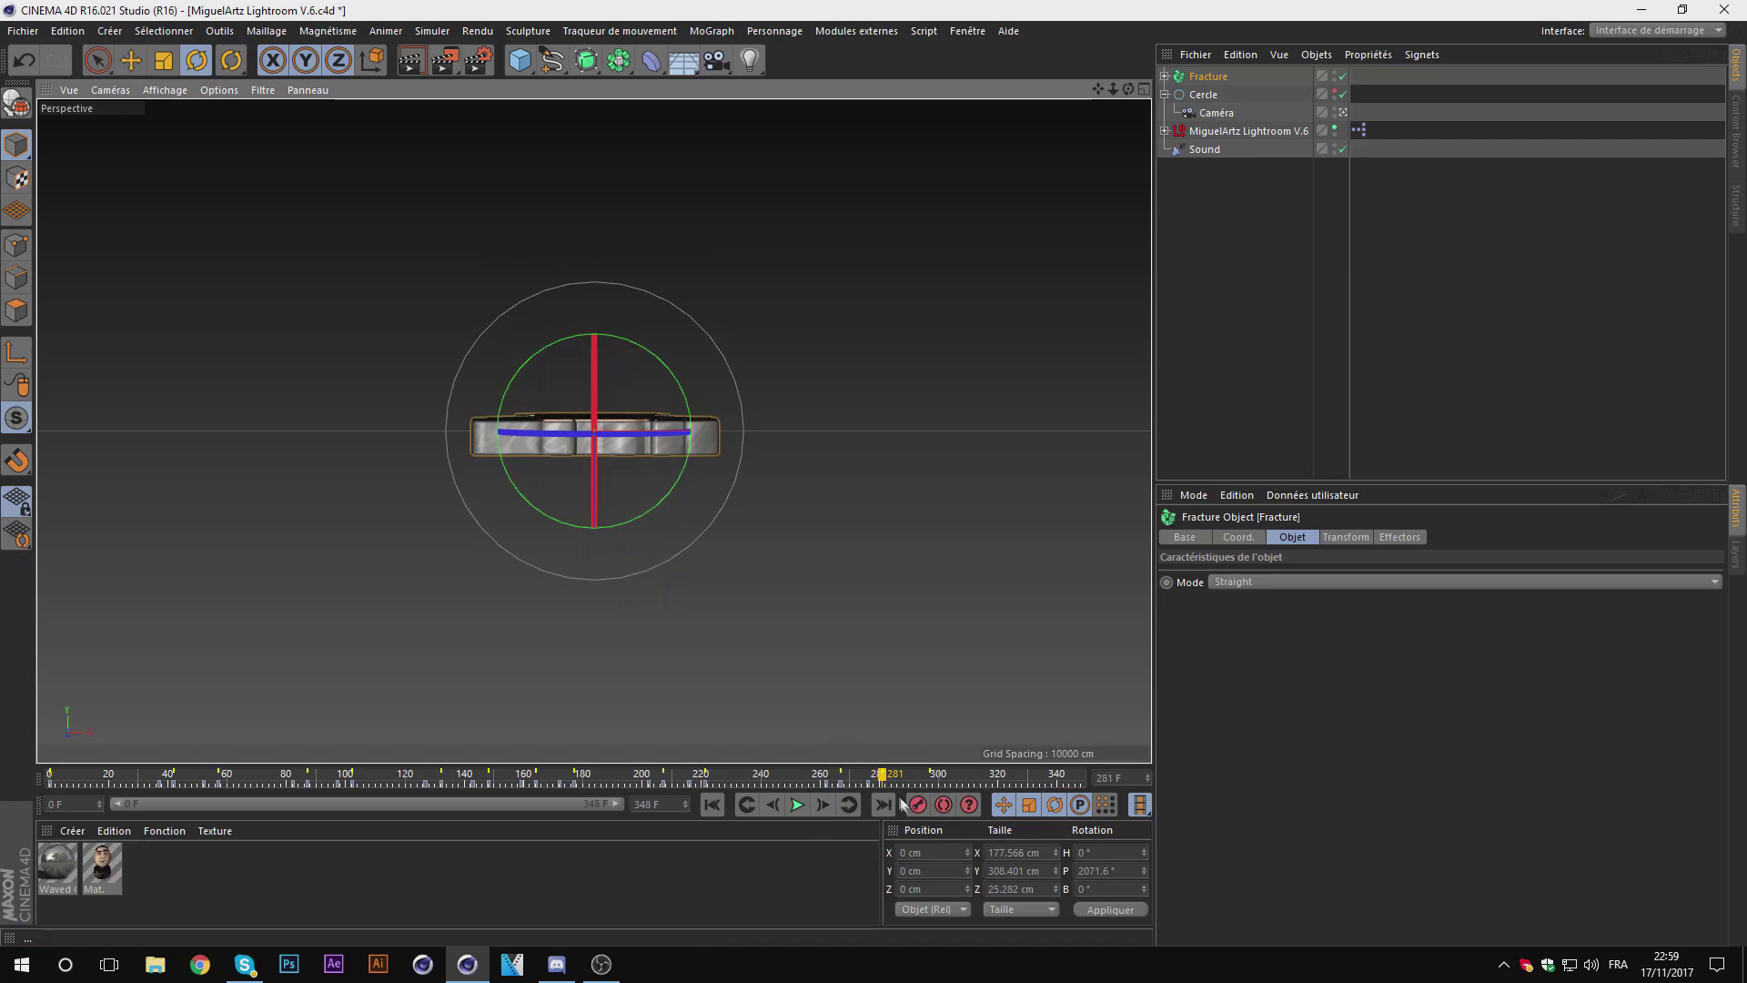
Step: Key a 120° spin at frame 292 and ~86° more at frame 297, then play with F8
{"action": "left_click", "coordinate": [930, 777]}
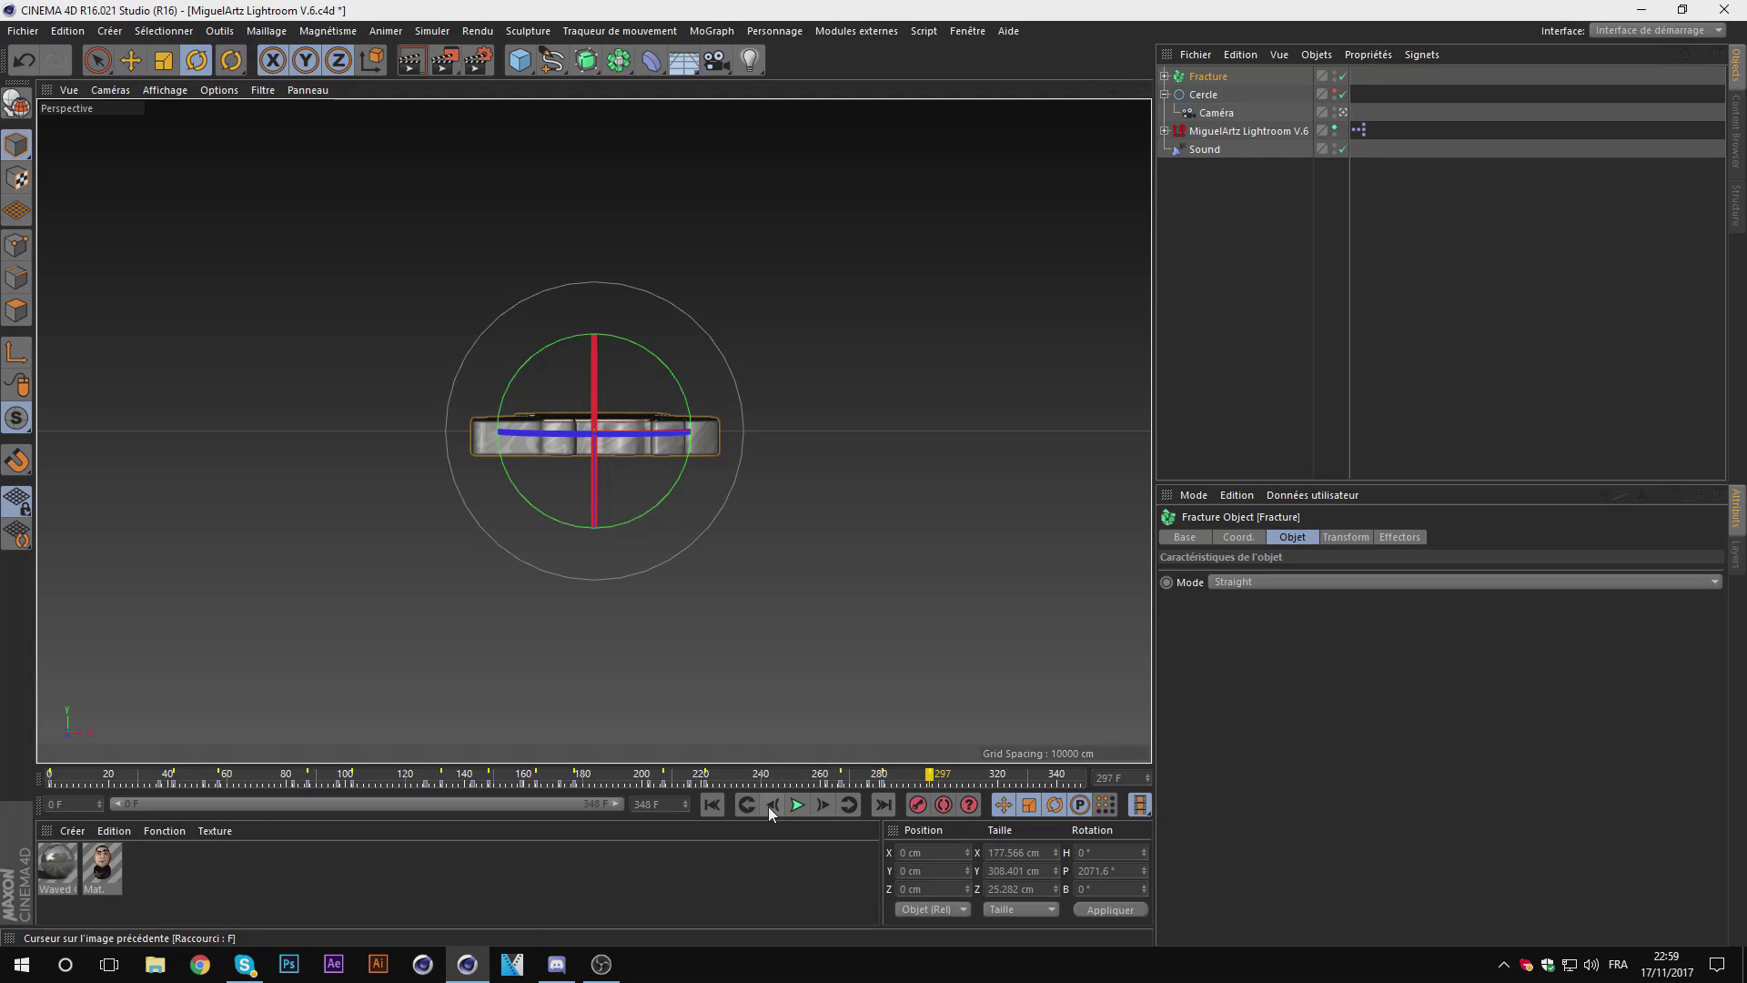
{"action": "double_click", "coordinate": [774, 805]}
{"action": "left_click", "coordinate": [774, 805]}
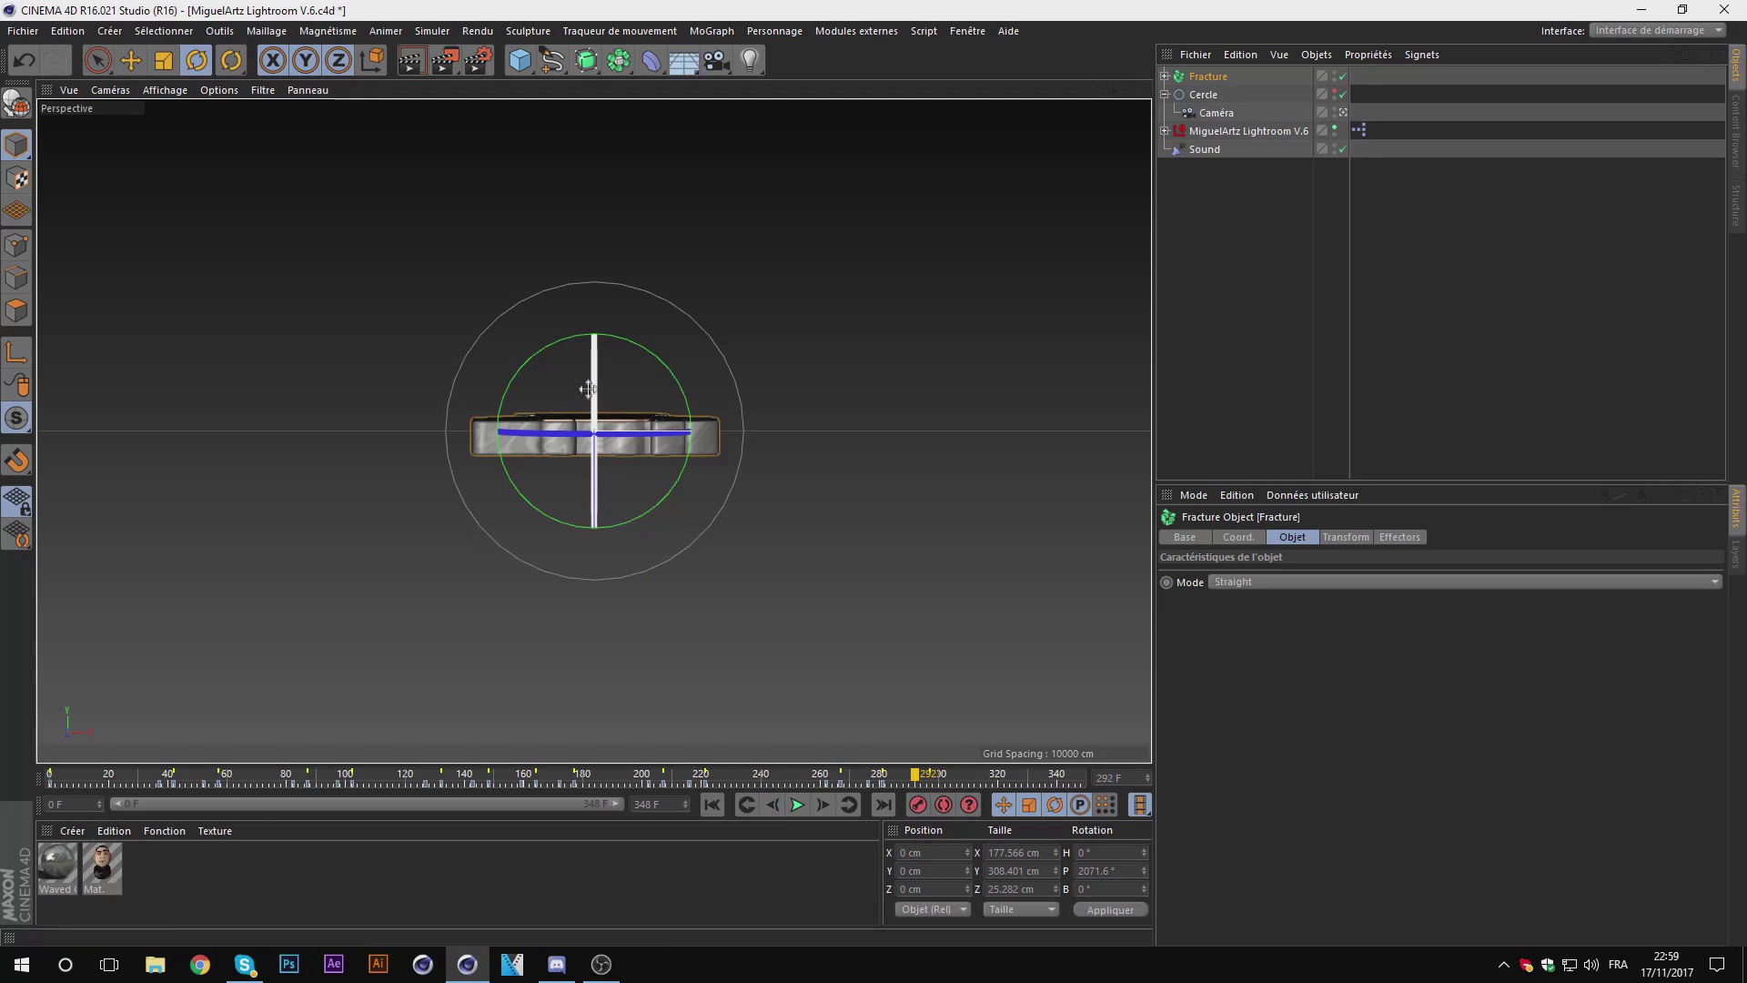
{"action": "left_click_drag", "start_coordinate": [590, 390], "coordinate": [600, 654]}
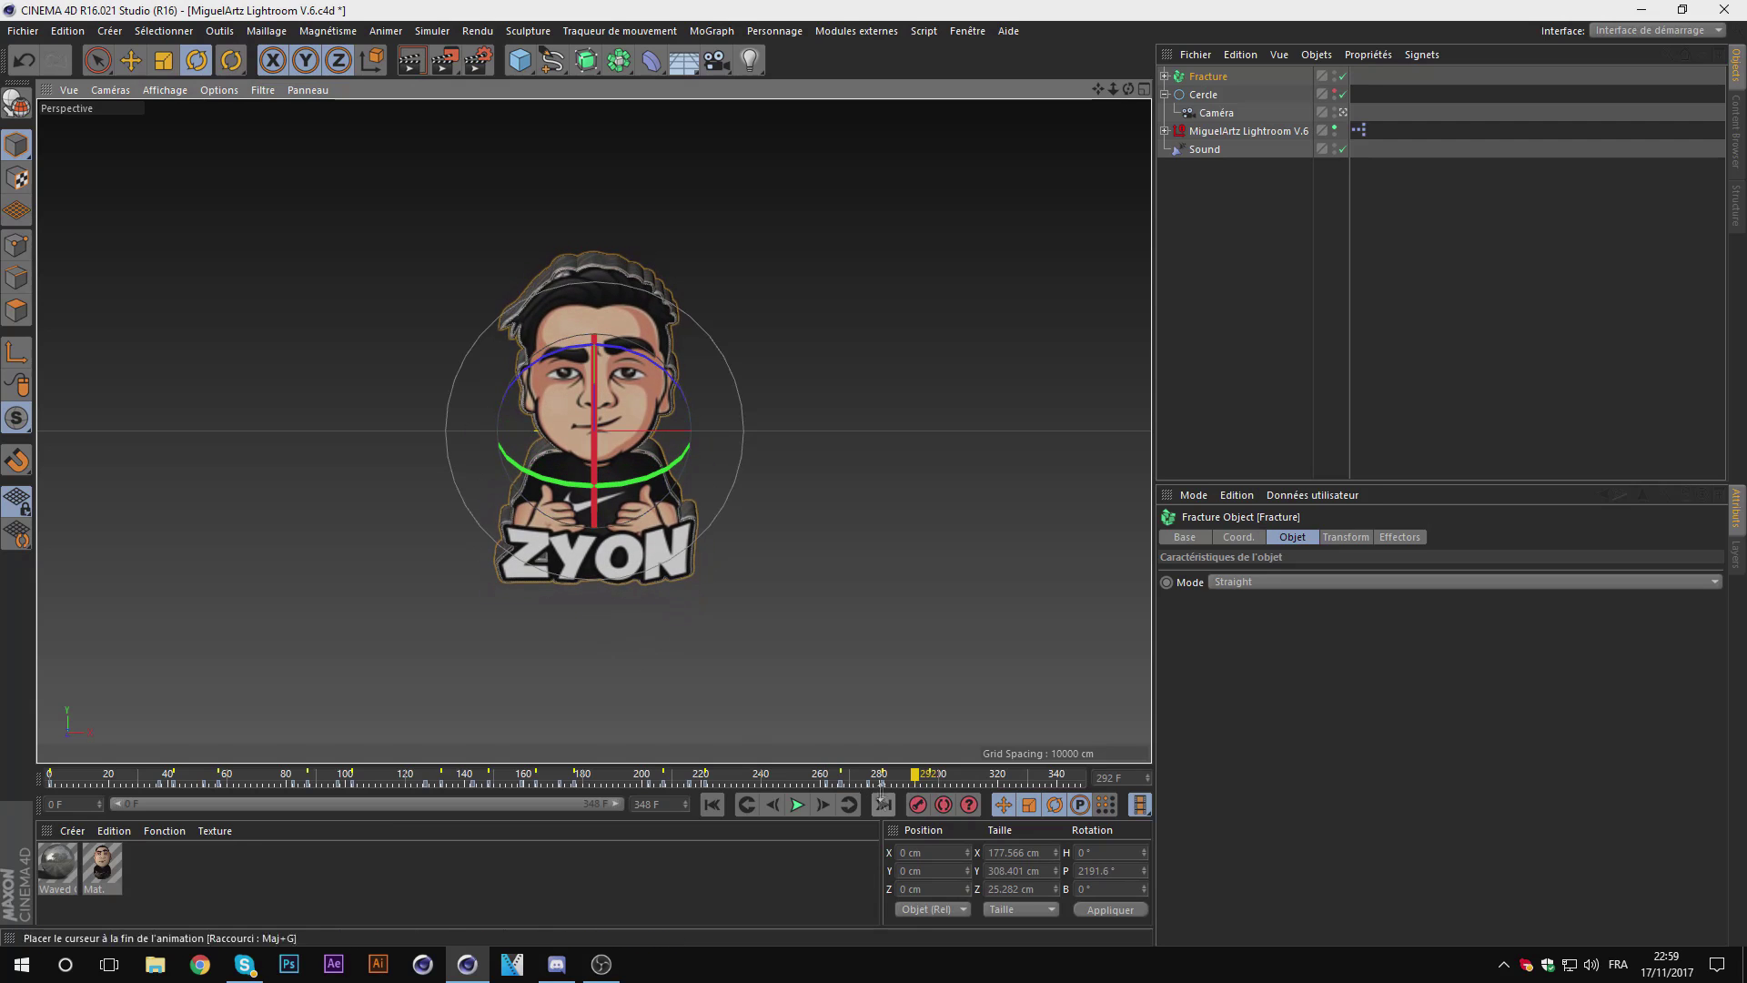
{"action": "left_click", "coordinate": [930, 776]}
{"action": "mouse_move", "coordinate": [703, 625]}
{"action": "left_mouse_down"}
{"action": "mouse_move", "coordinate": [570, 650]}
{"action": "mouse_move", "coordinate": [558, 749]}
{"action": "left_mouse_up"}
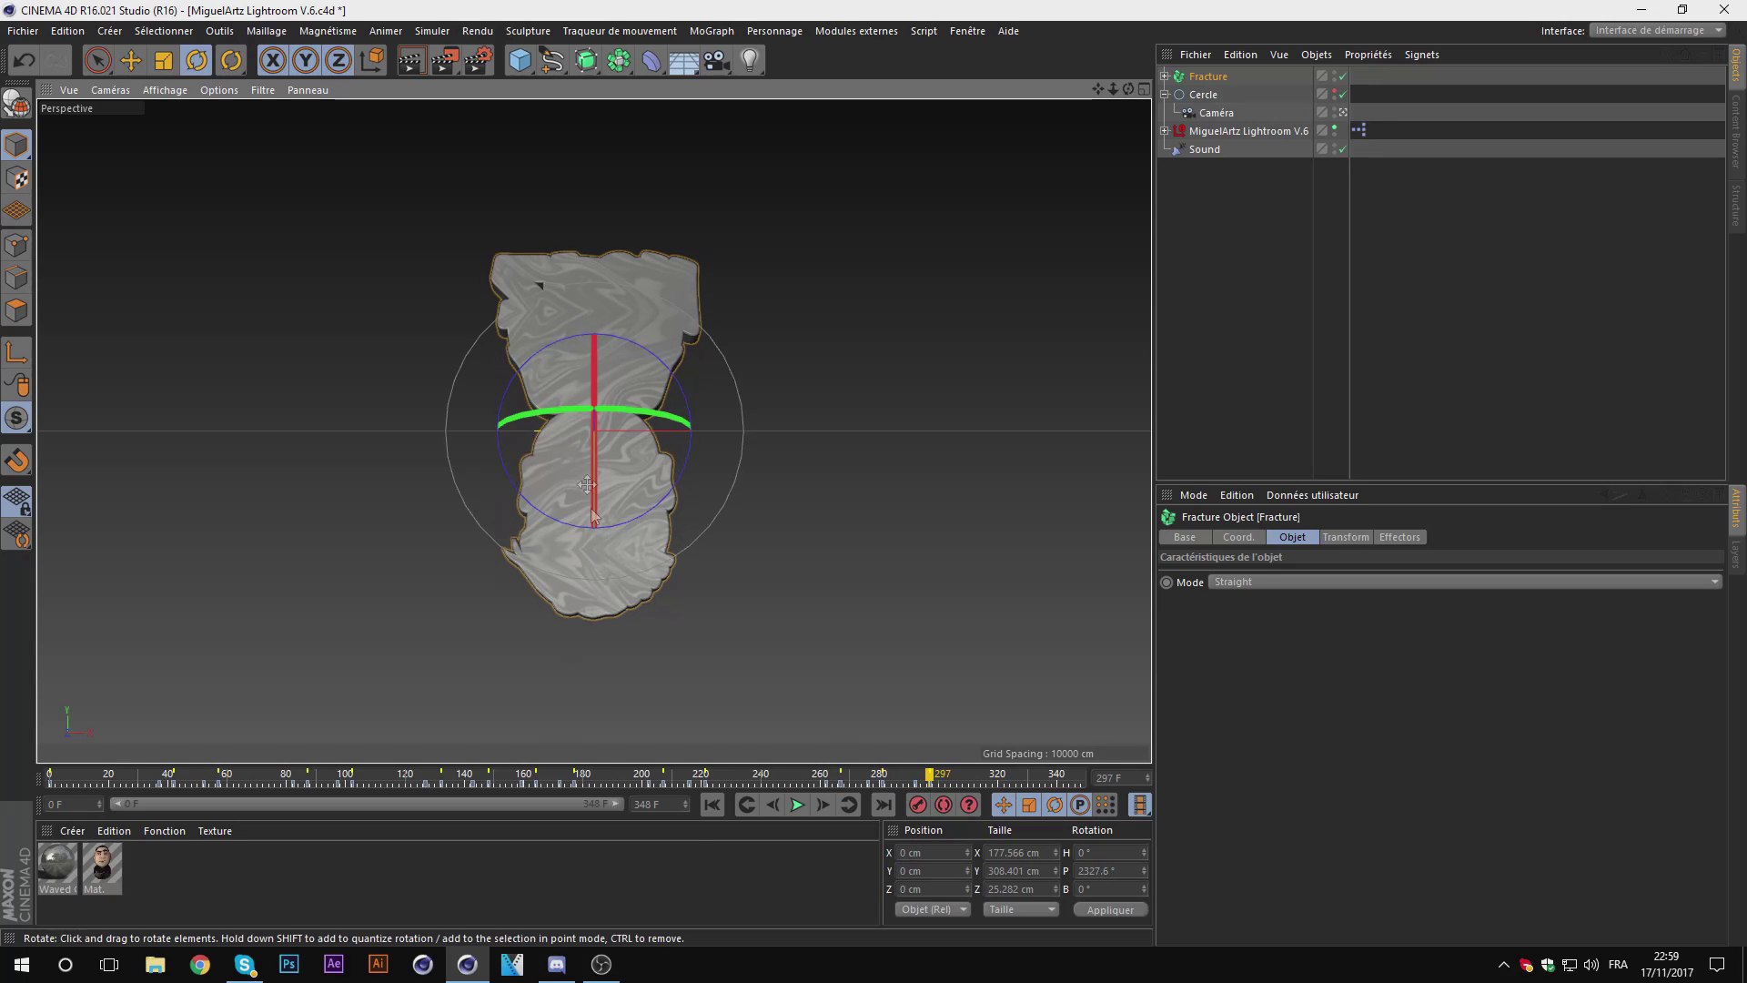
{"action": "key", "text": "F8"}
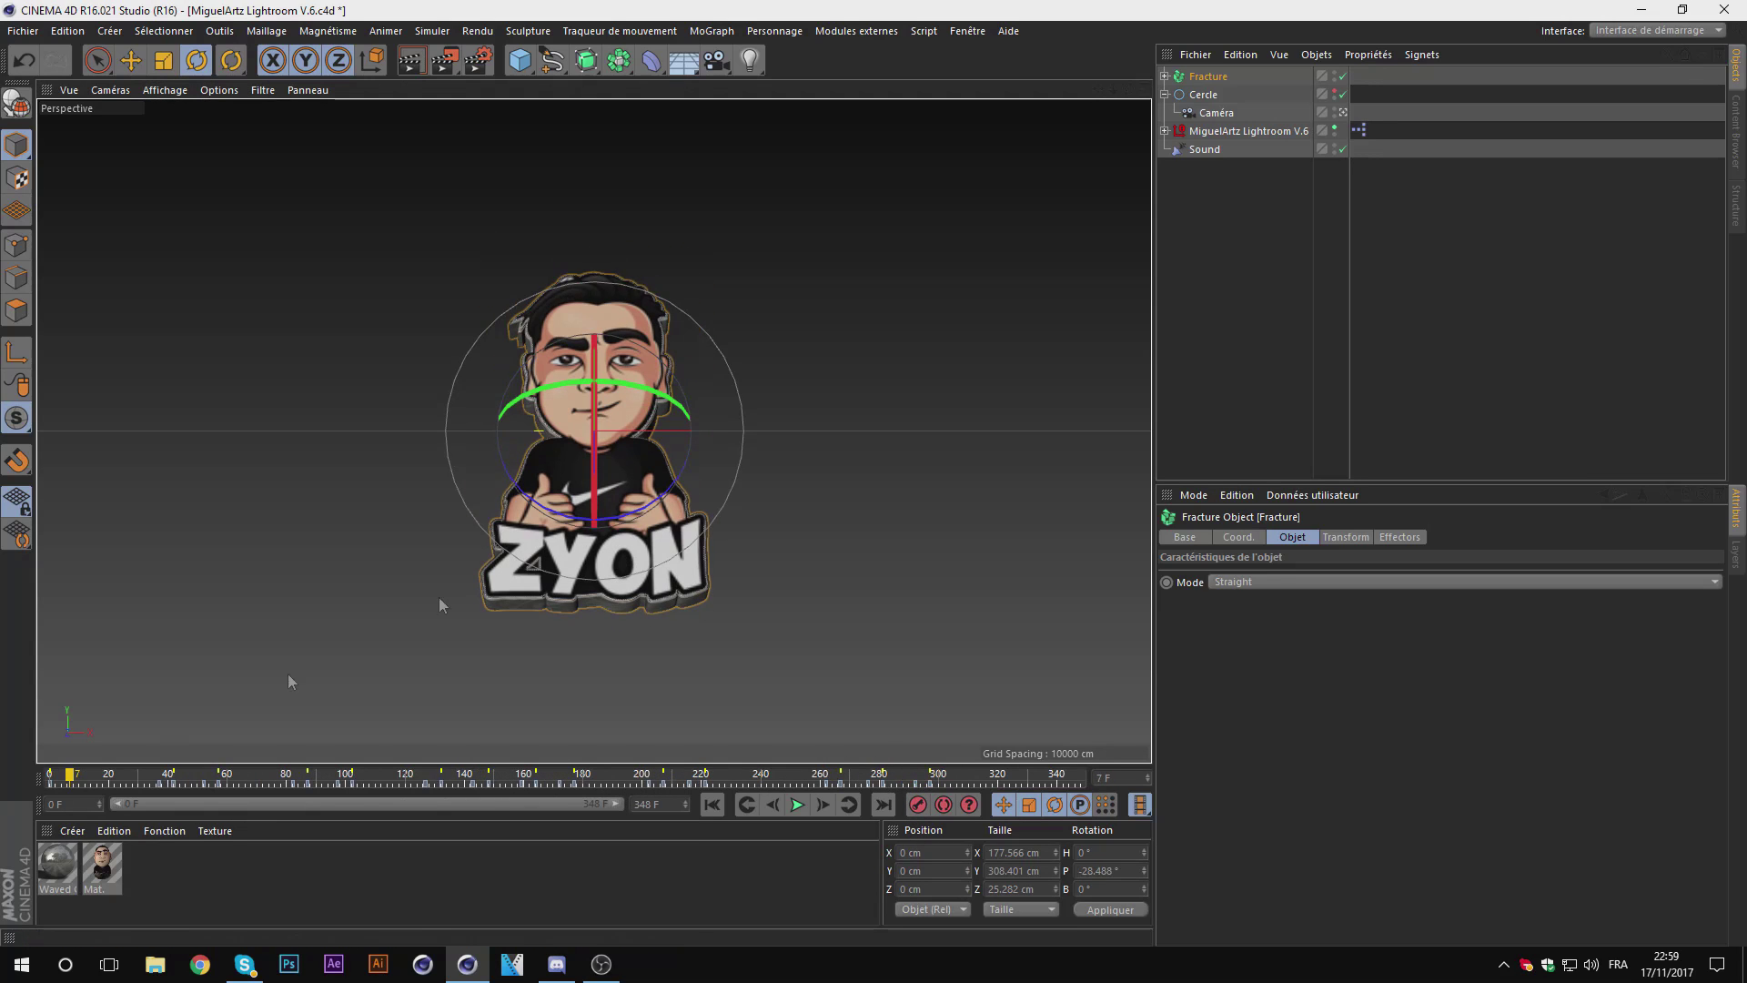
Step: Deselect the ZYON avatar and play its beat-synced spin animation from frame 0
{"action": "left_click", "coordinate": [1248, 364]}
{"action": "left_click_drag", "start_coordinate": [69, 778], "coordinate": [33, 764]}
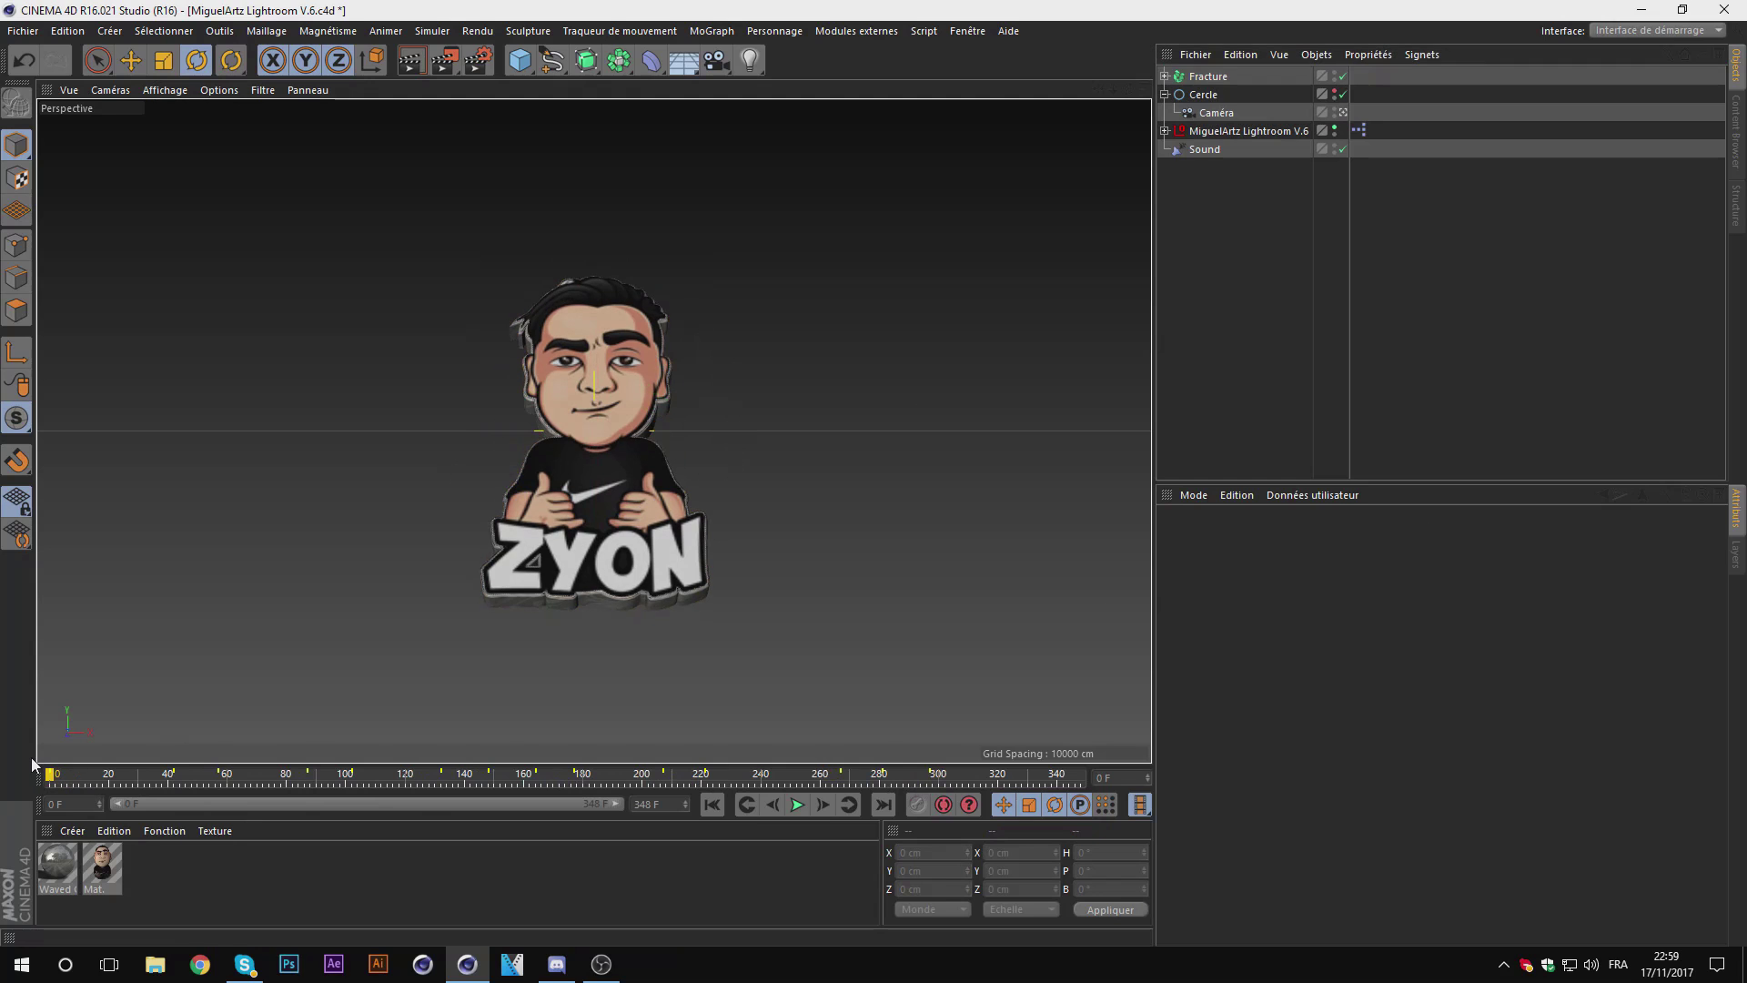
{"action": "left_click", "coordinate": [801, 806]}
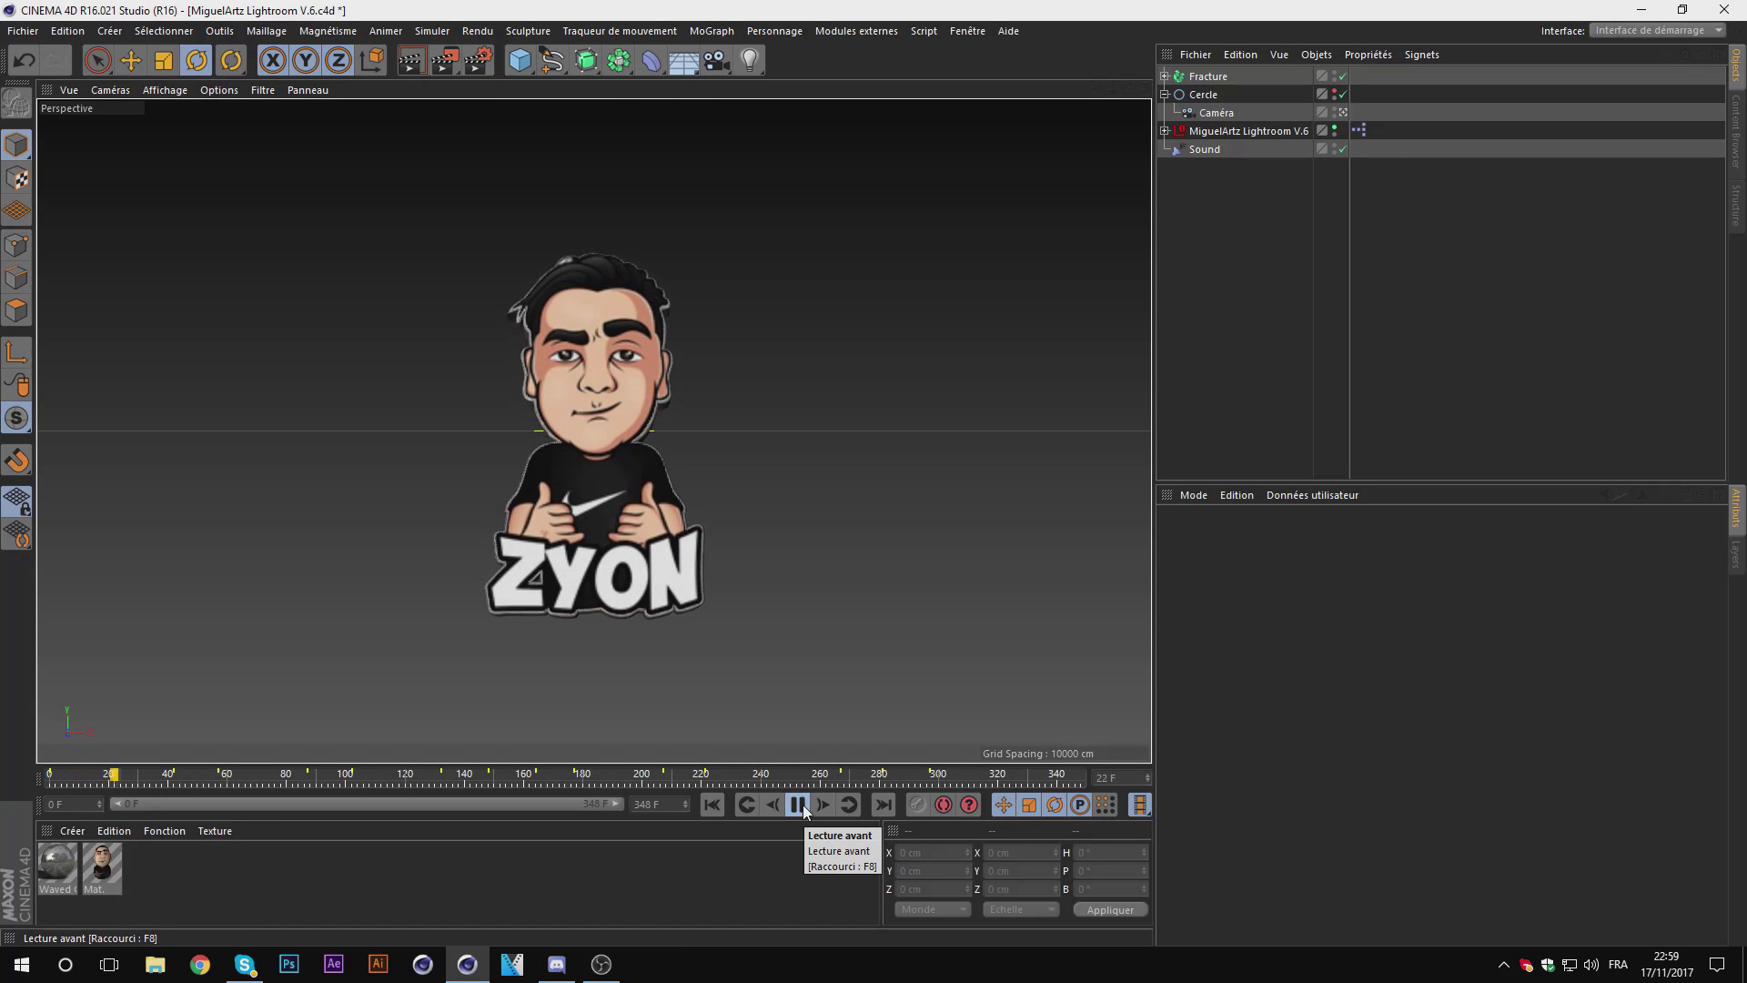
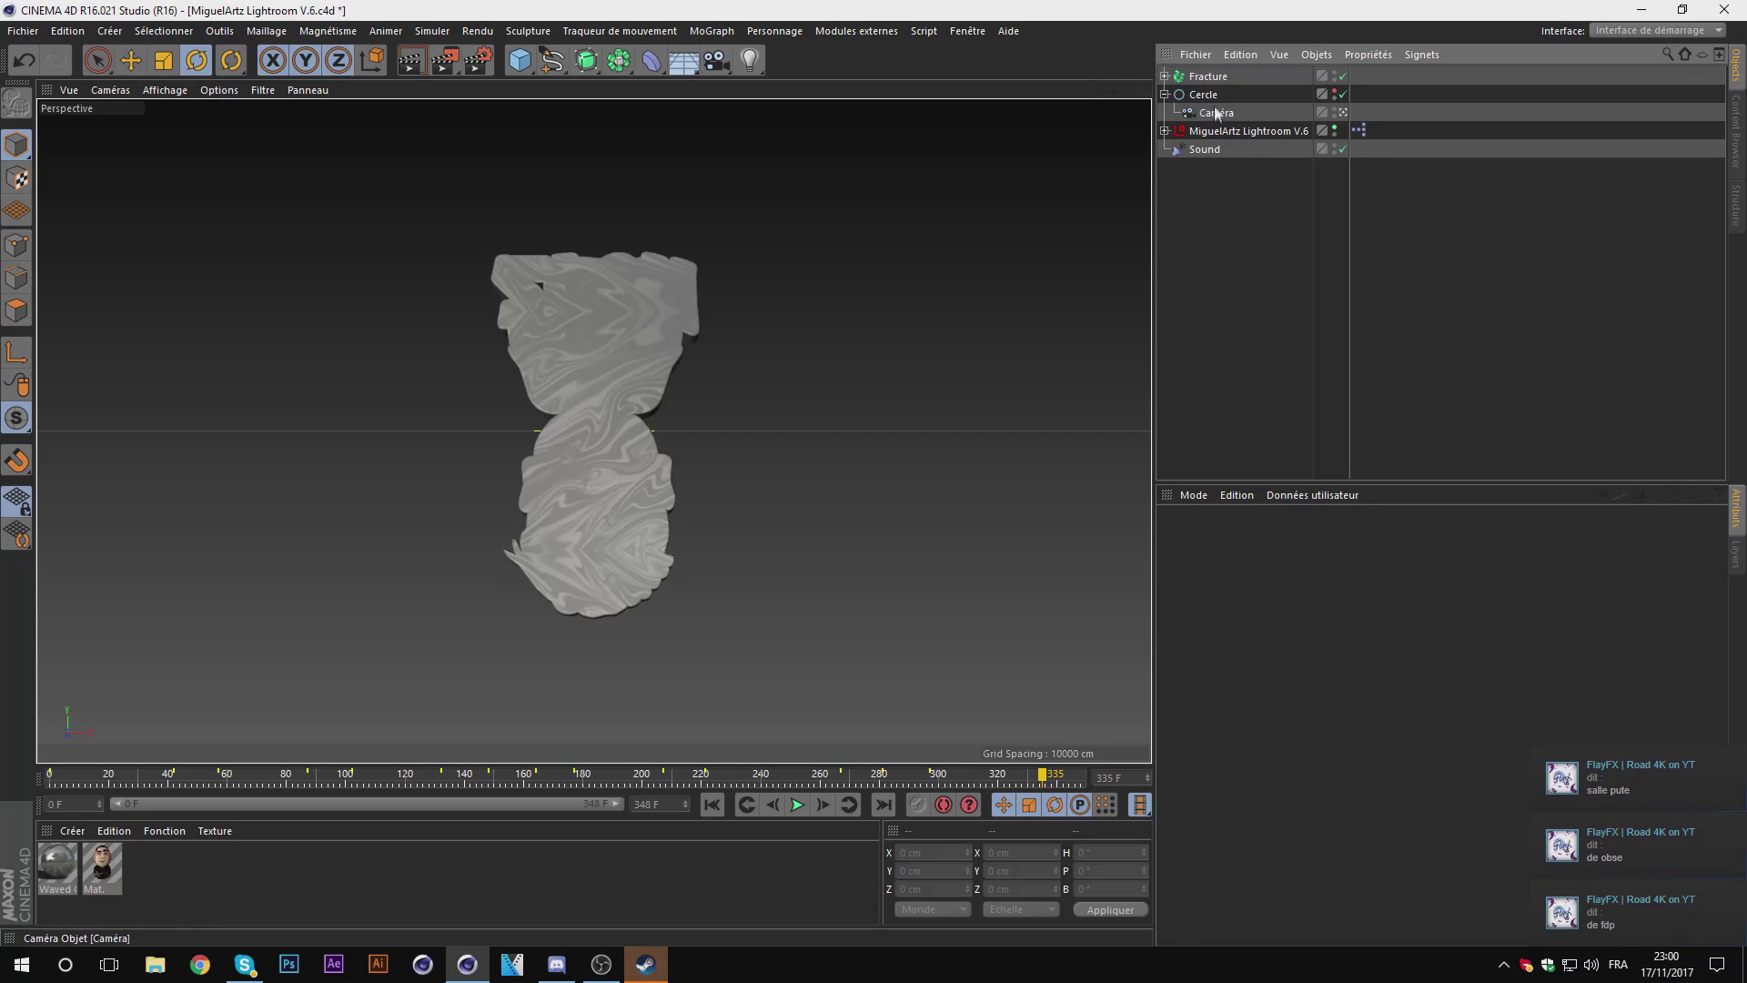
Step: Reply 'je fais le tuitto' in the chat, then return to Cinema 4D
{"action": "left_click", "coordinate": [1635, 788]}
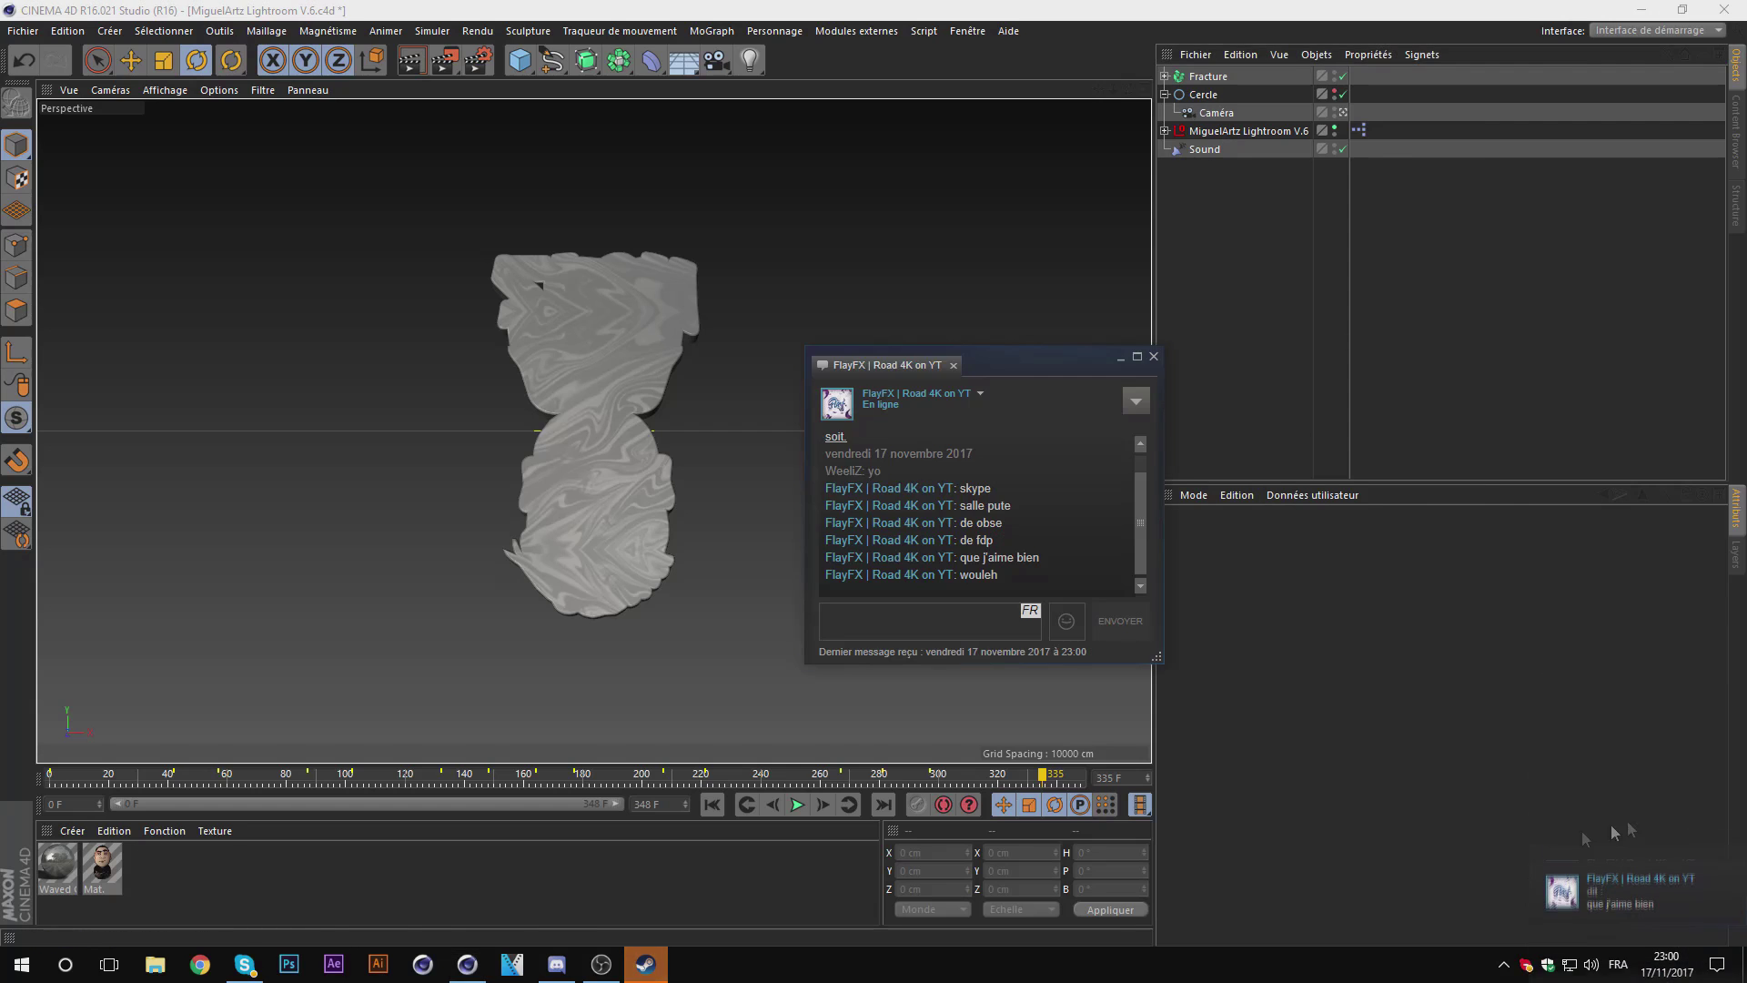
{"action": "type", "text": "je fais le tuitto"}
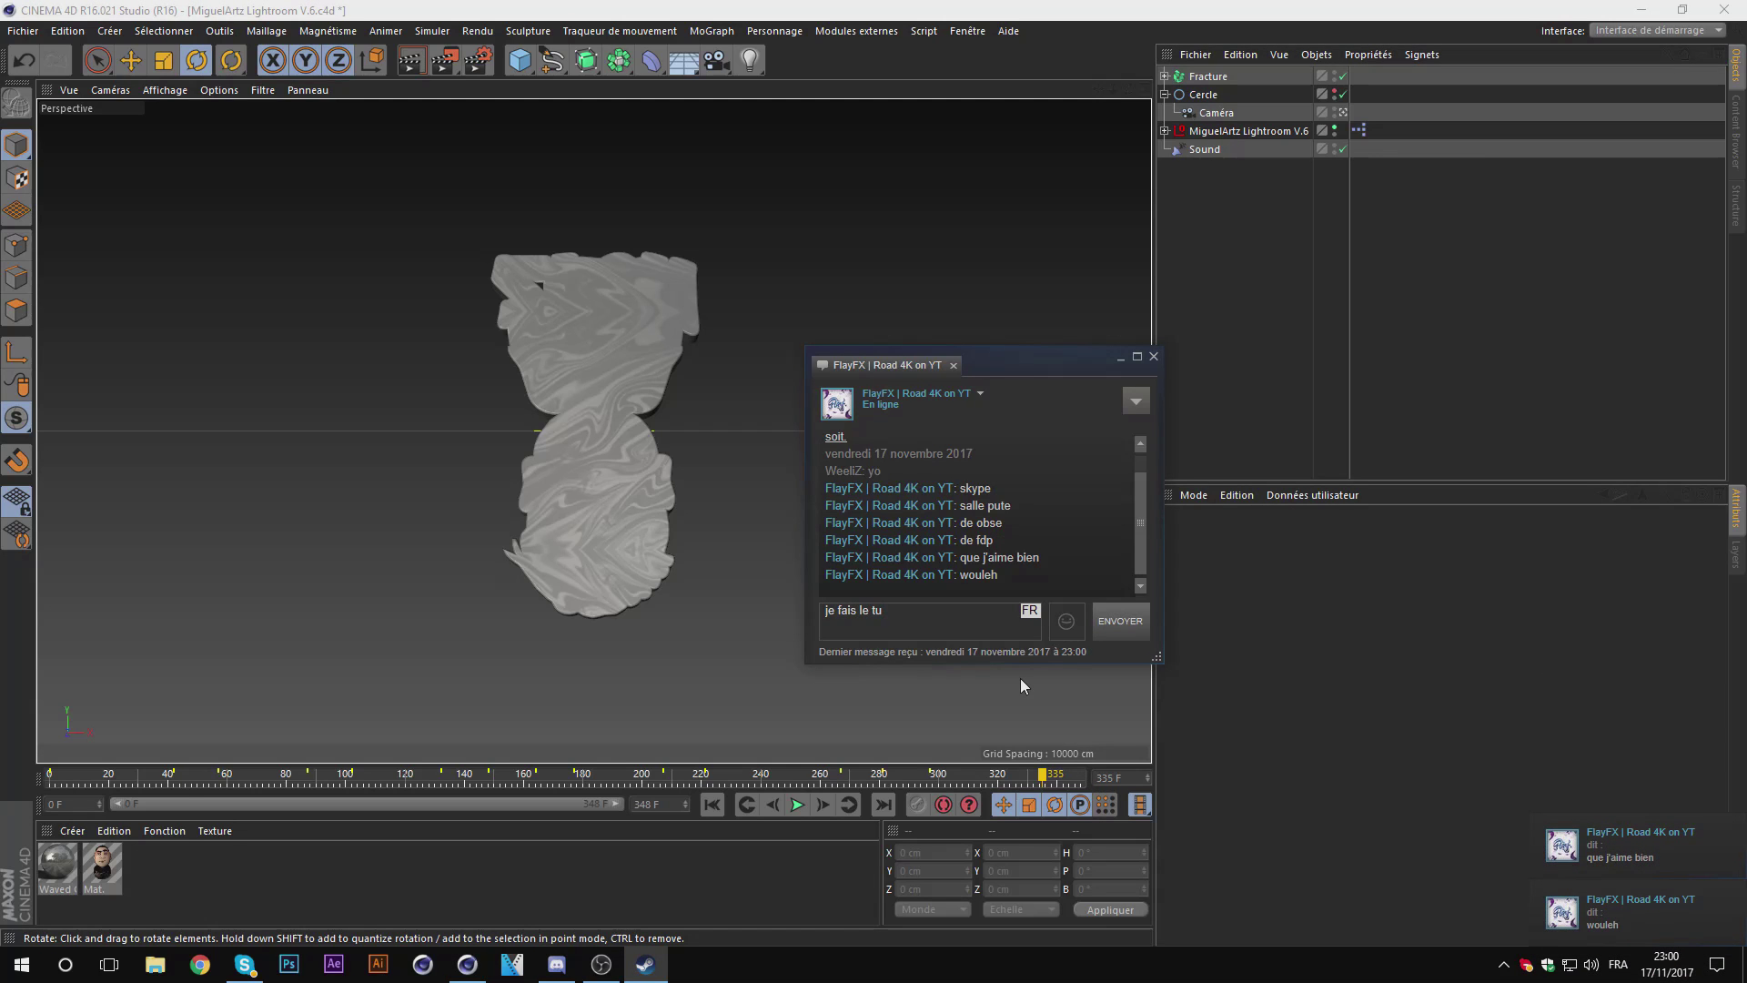
{"action": "key", "text": "Return"}
{"action": "left_click", "coordinate": [1295, 412]}
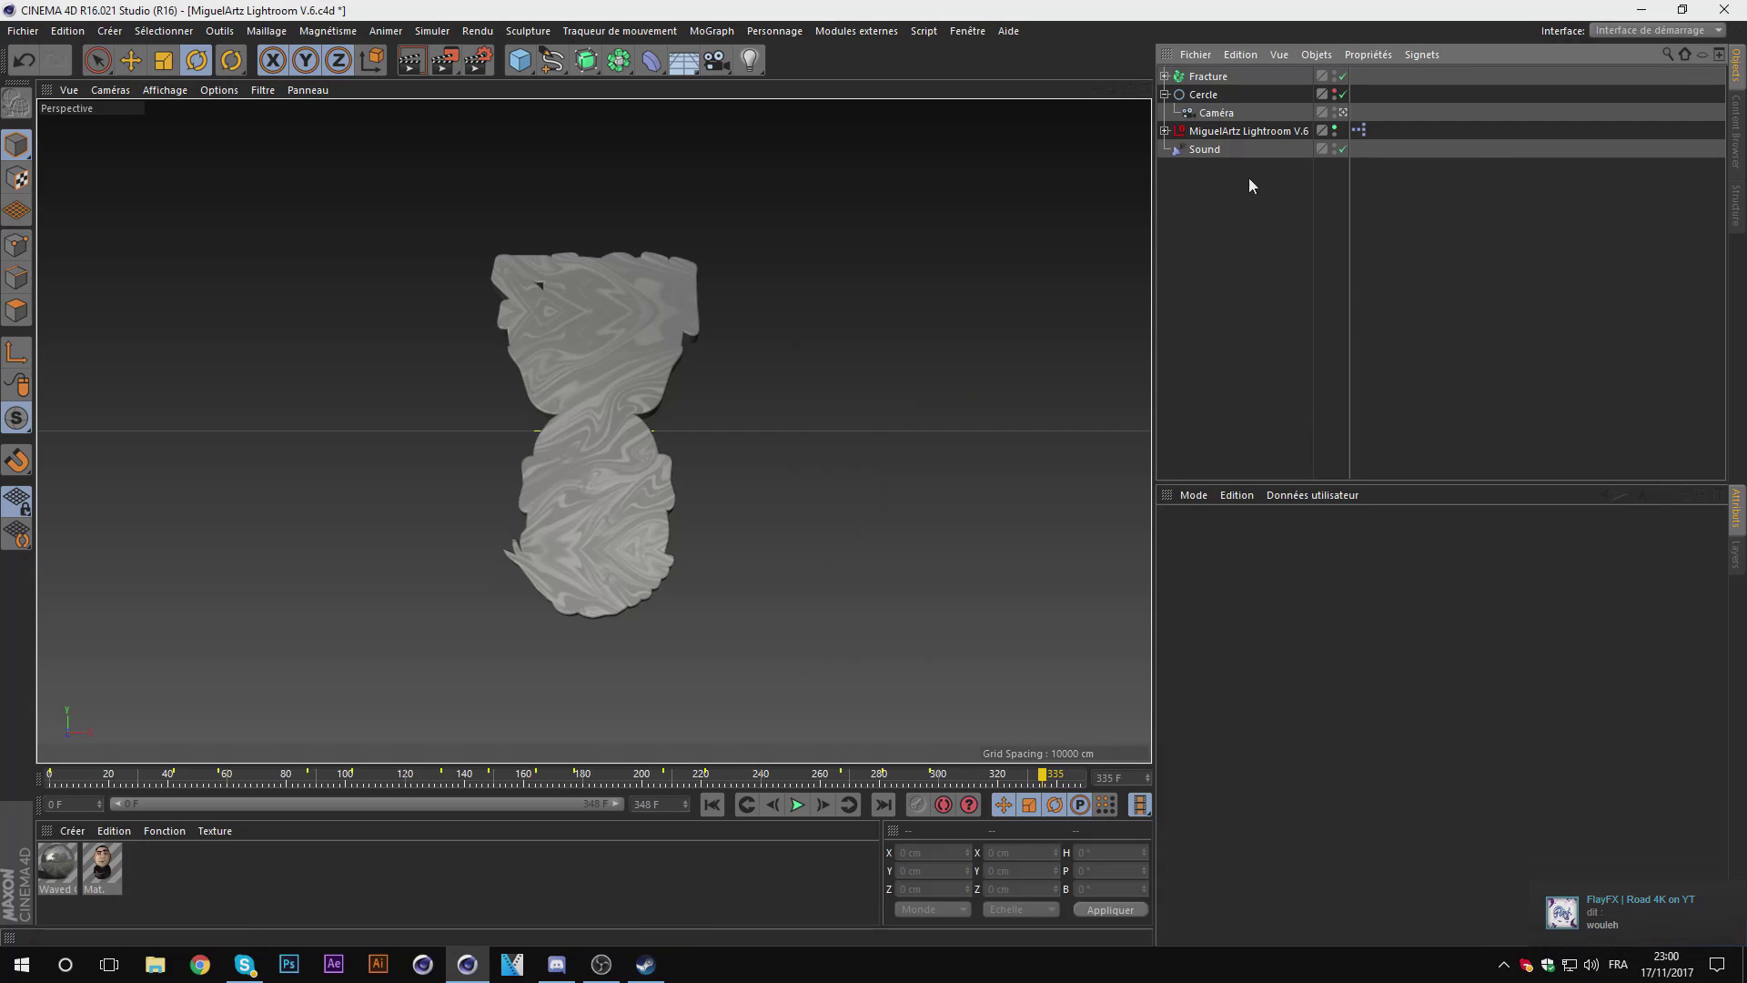
Step: Glance at Cercle's timeline, then show the Fracture object's function curves instead
{"action": "right_click", "coordinate": [1204, 97]}
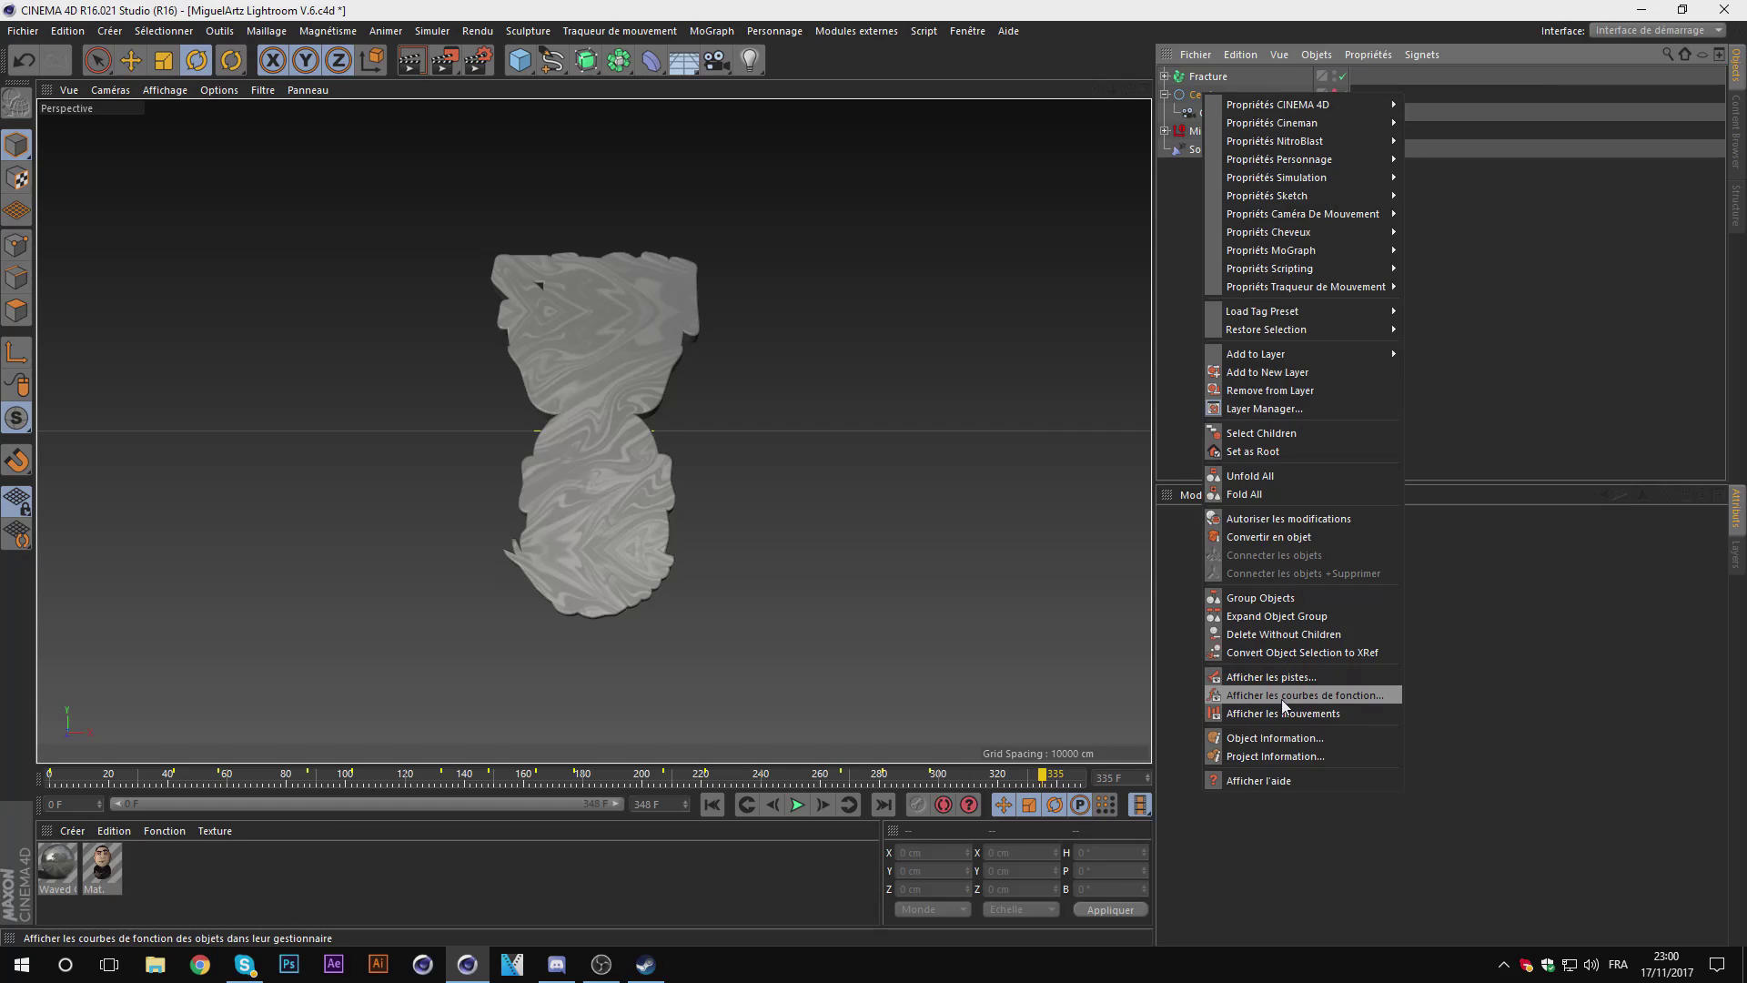
{"action": "left_click", "coordinate": [1247, 699]}
{"action": "left_click", "coordinate": [1009, 171]}
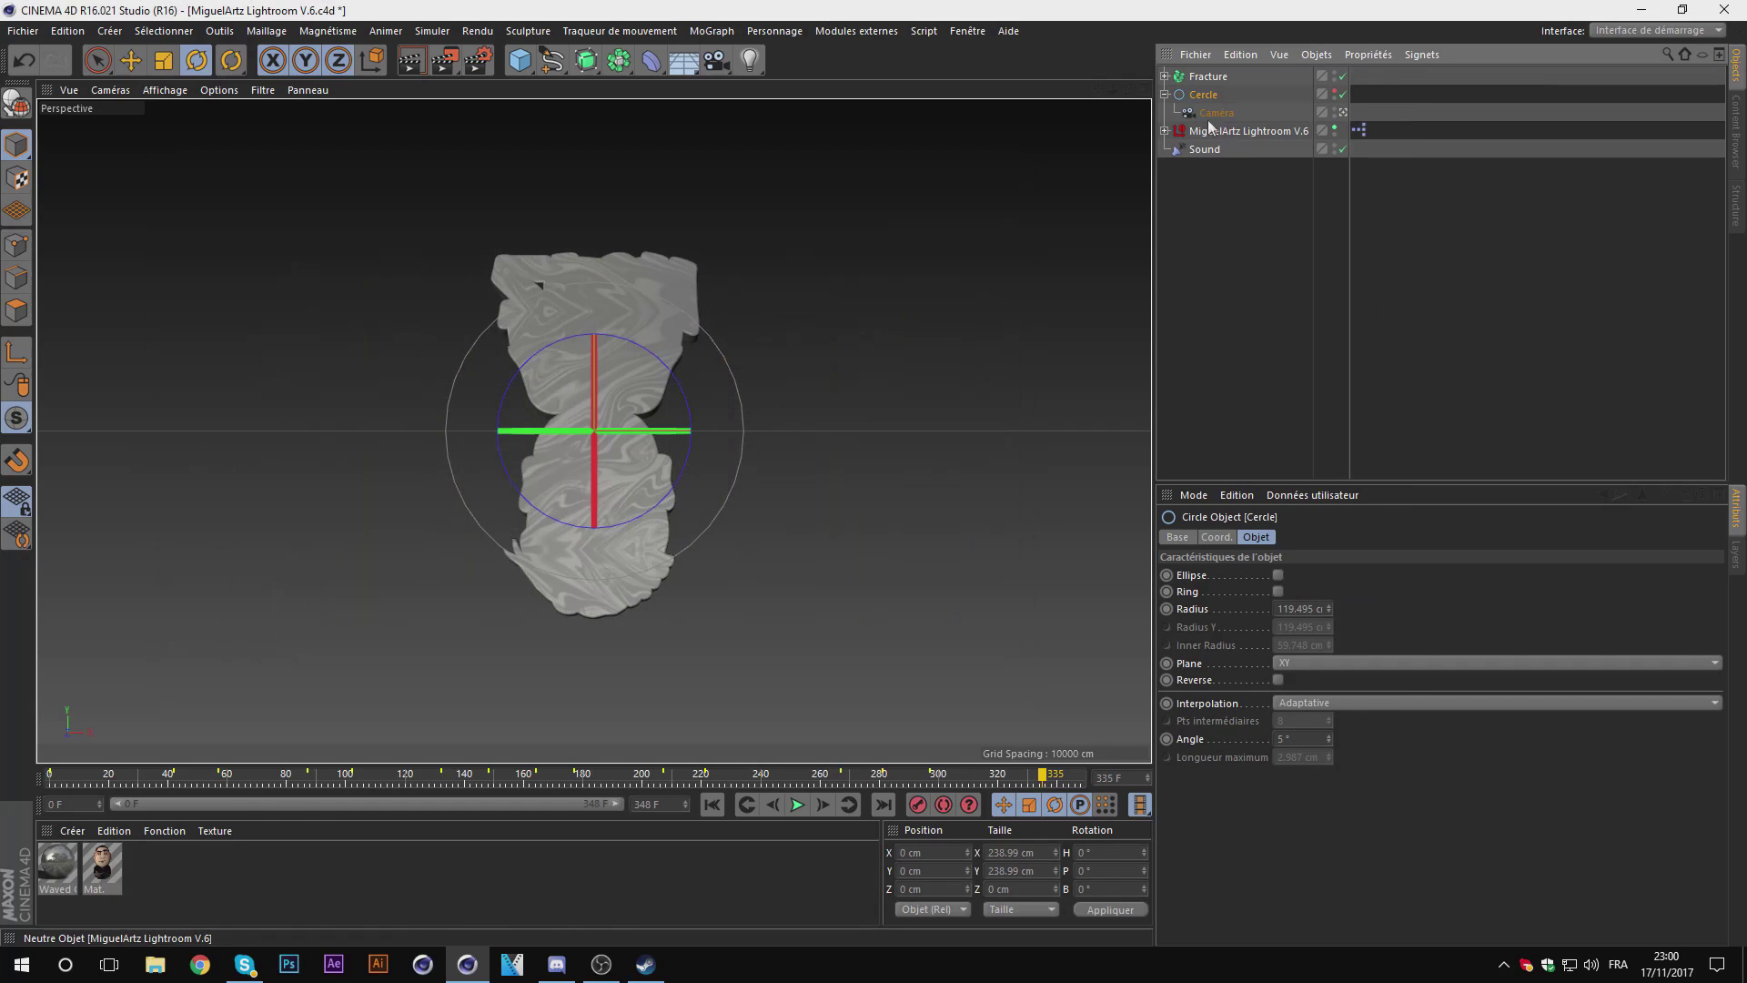
{"action": "right_click", "coordinate": [1214, 80]}
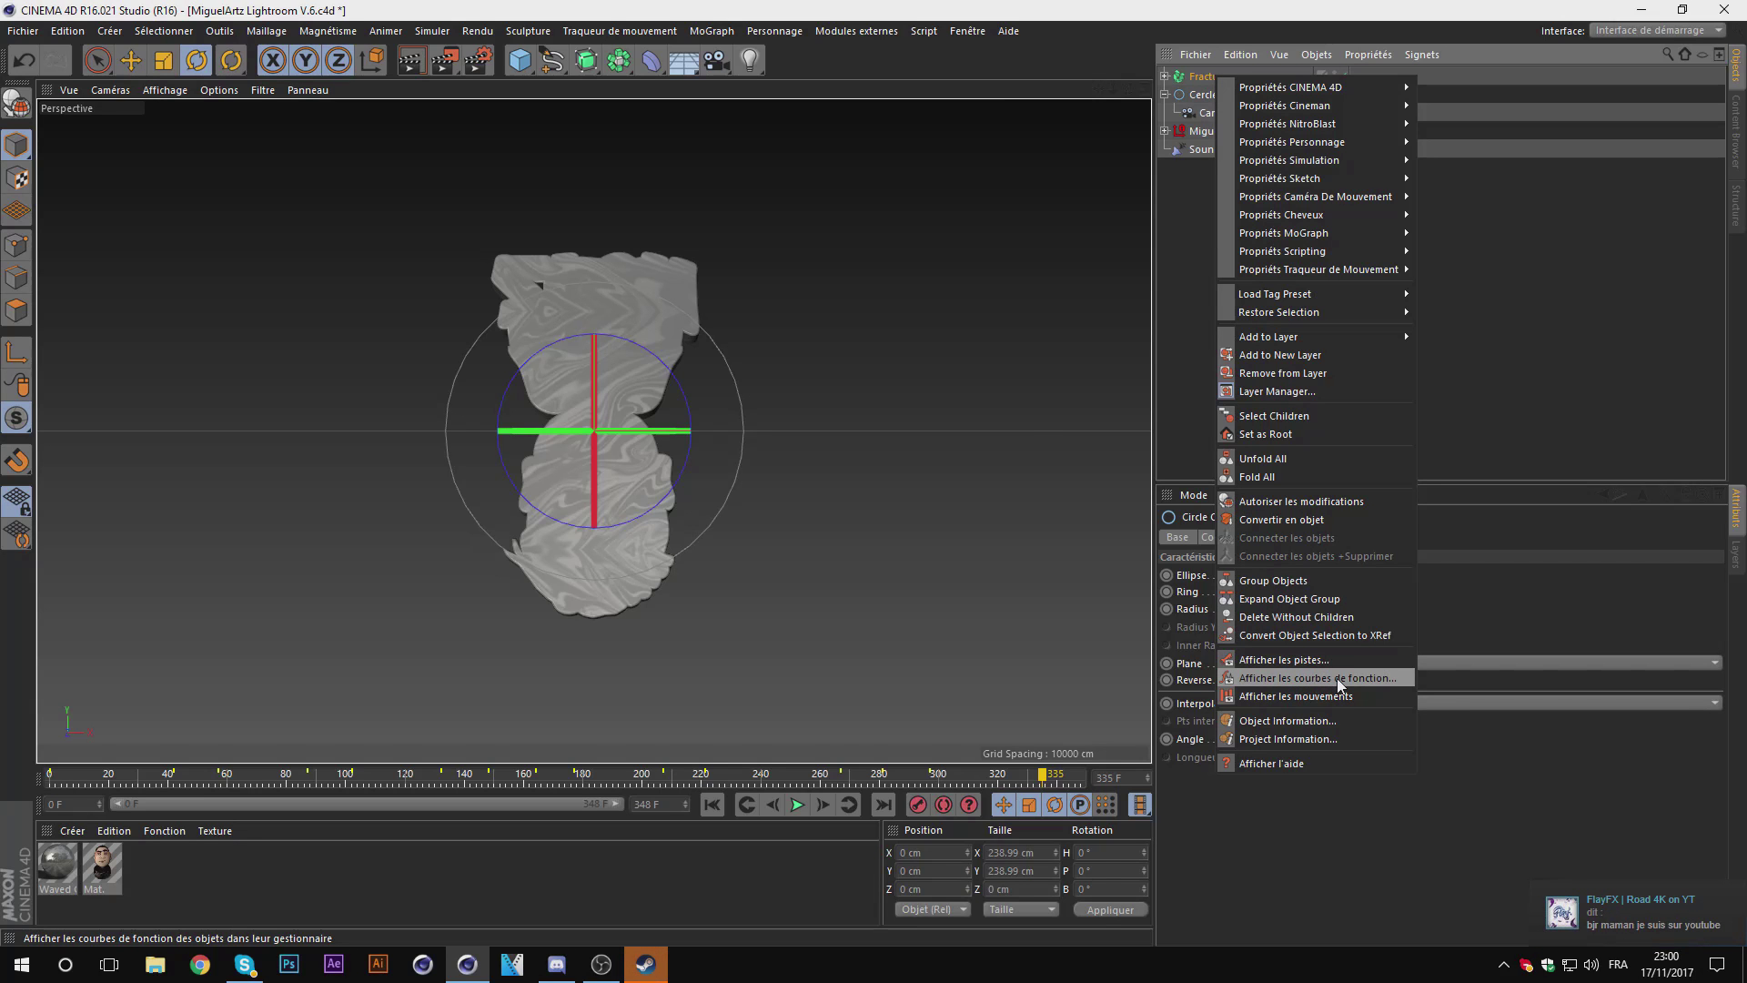
{"action": "left_click", "coordinate": [1336, 679]}
{"action": "left_click_drag", "start_coordinate": [838, 180], "coordinate": [901, 242]}
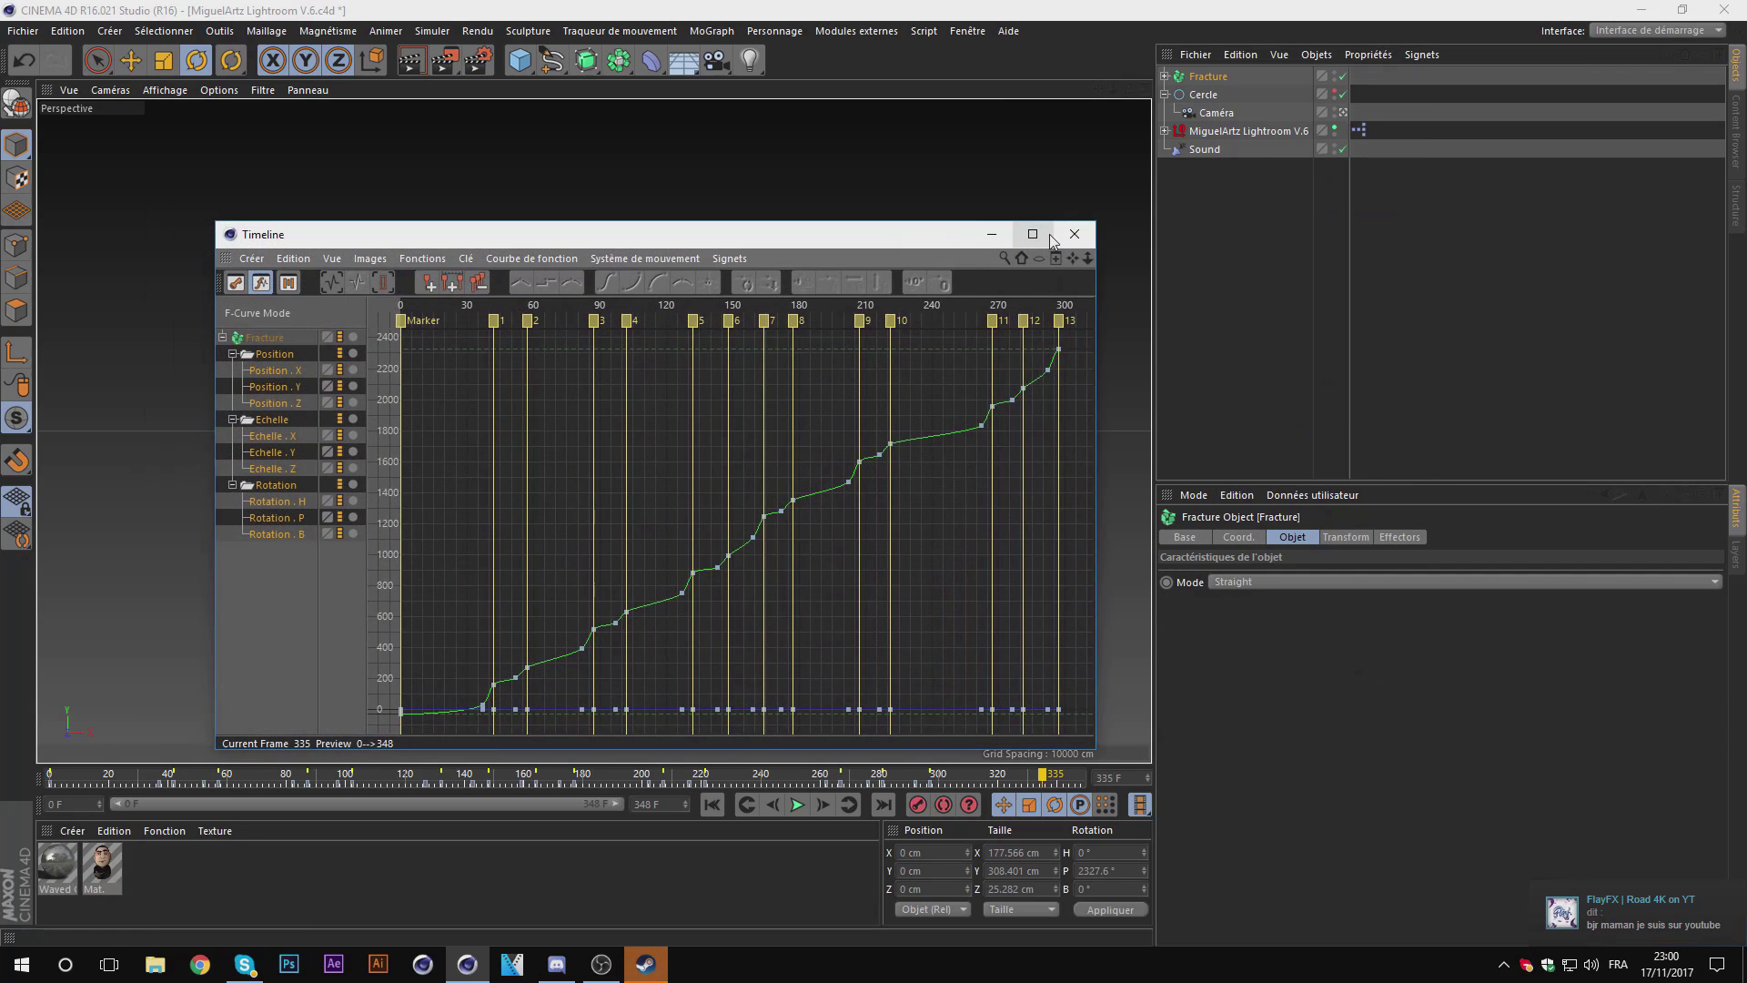
Step: Maximize, then restore and reposition the curve window to reveal the object
{"action": "left_click", "coordinate": [1032, 234]}
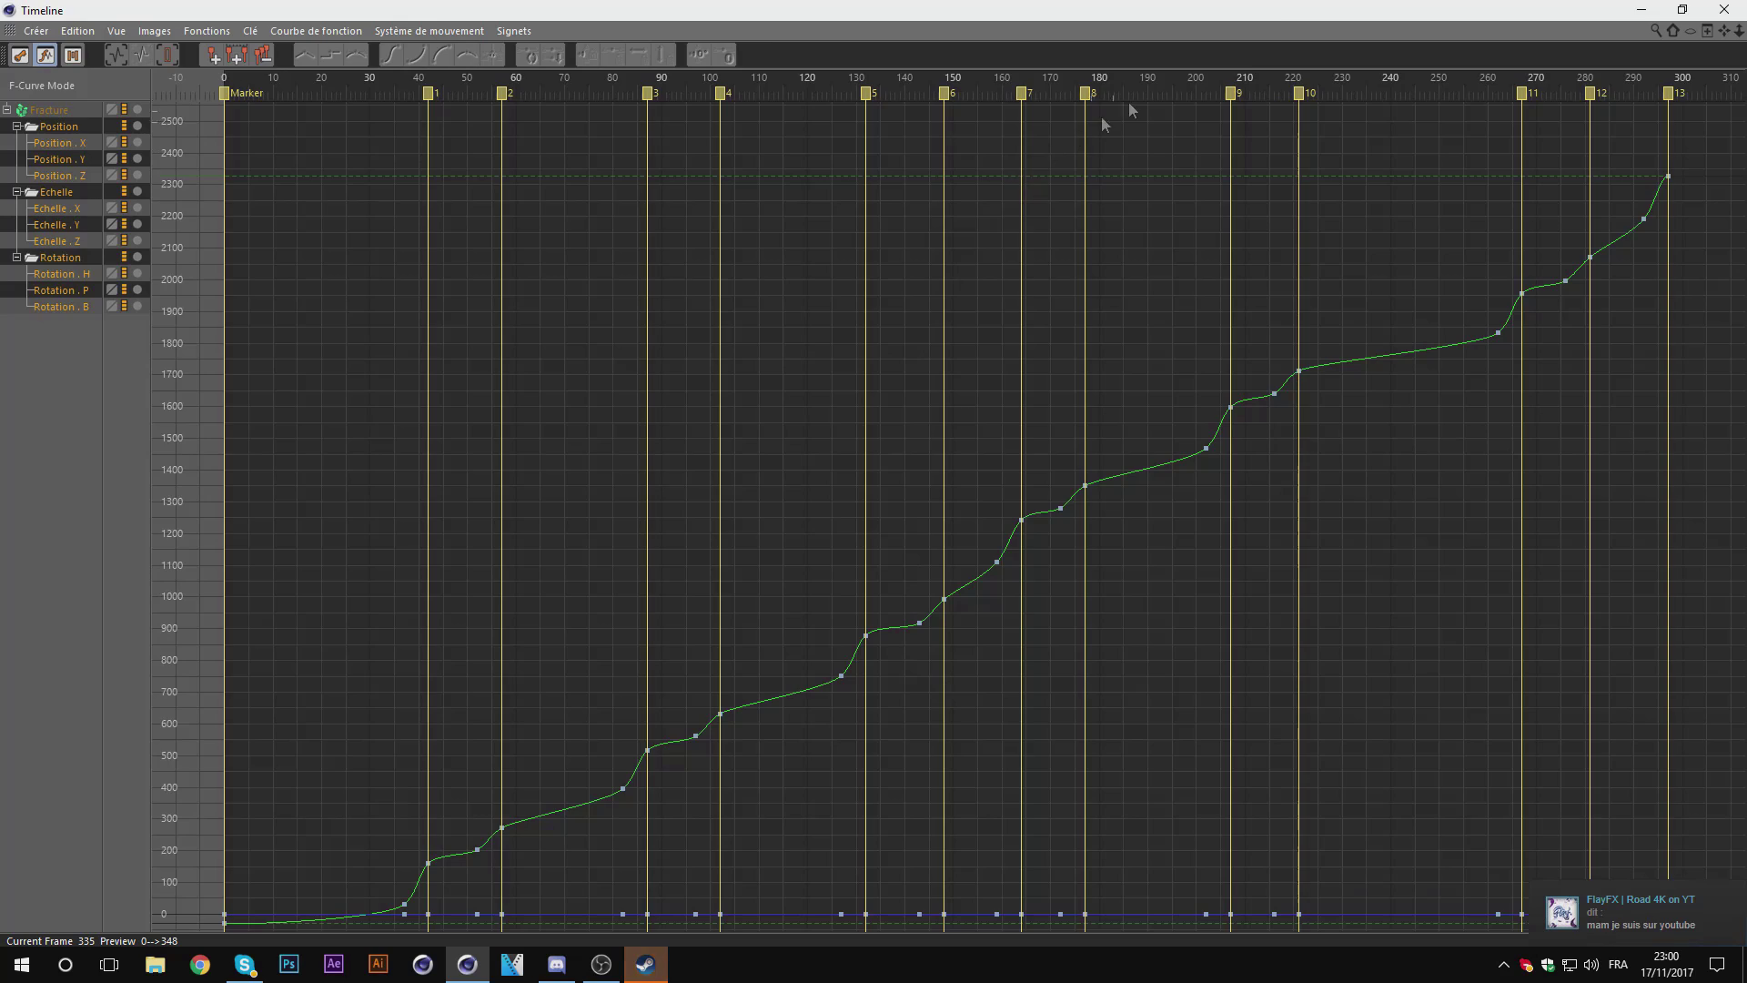
{"action": "double_click", "coordinate": [1182, 10]}
{"action": "left_click_drag", "start_coordinate": [1244, 78], "coordinate": [1030, 262]}
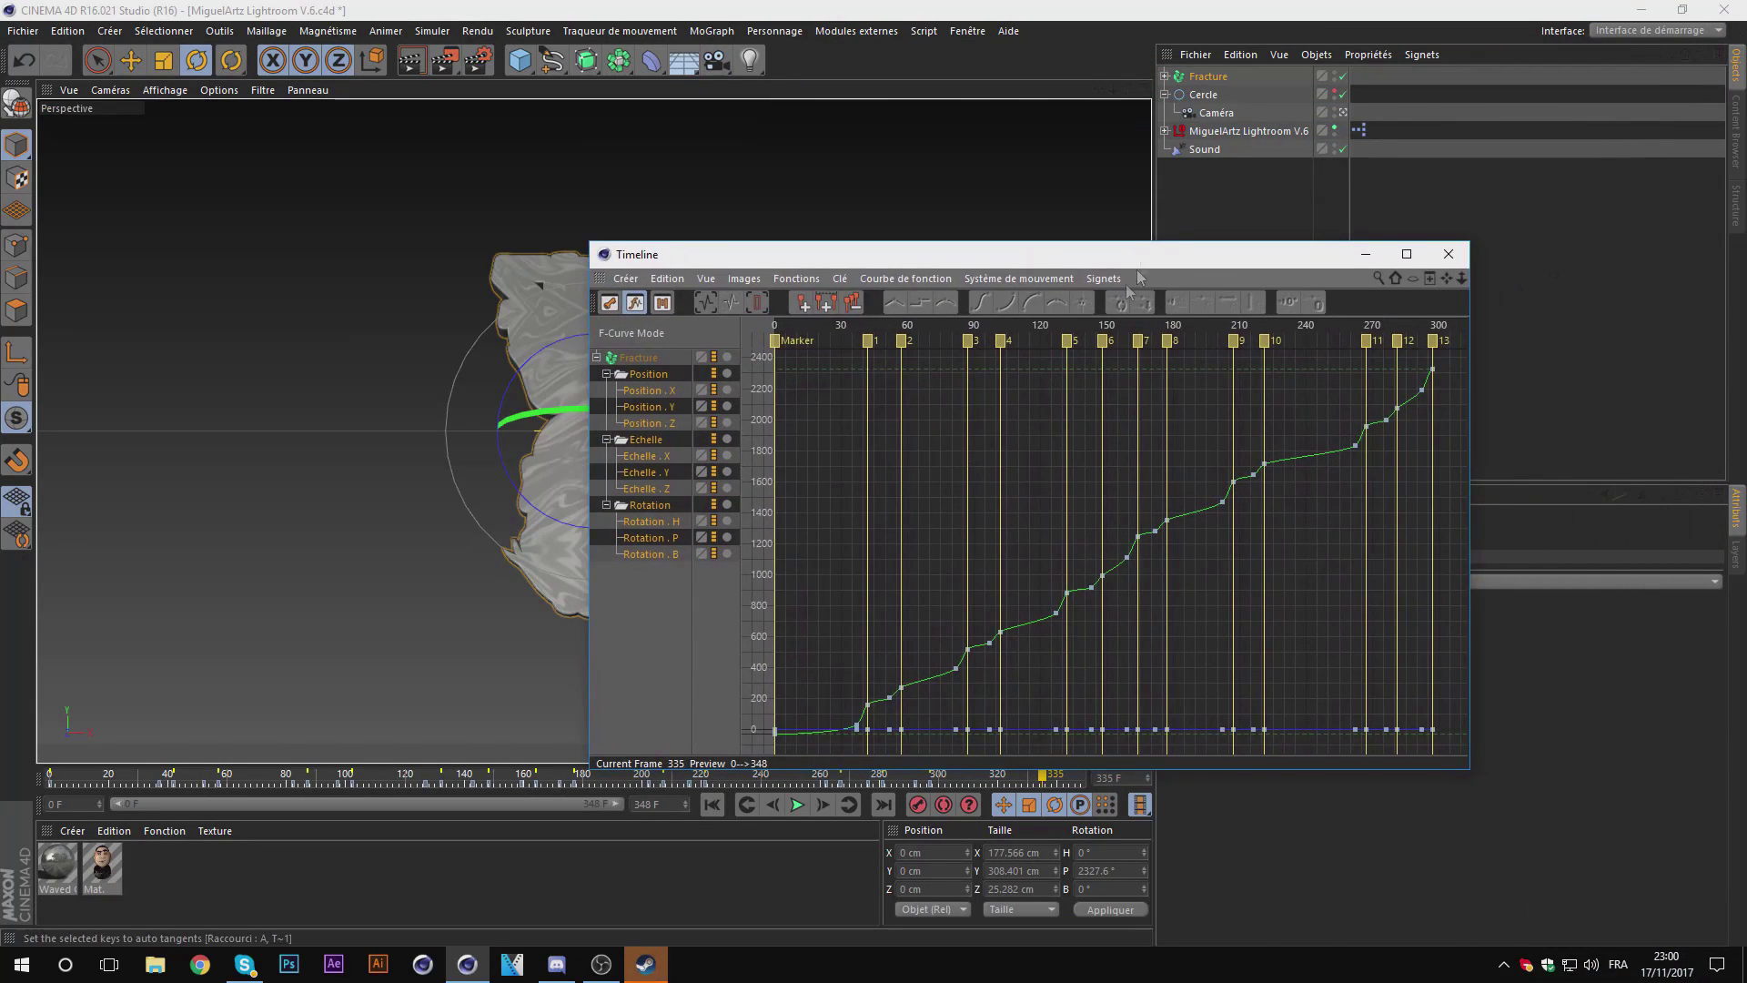
{"action": "left_click_drag", "start_coordinate": [1138, 255], "coordinate": [1270, 232]}
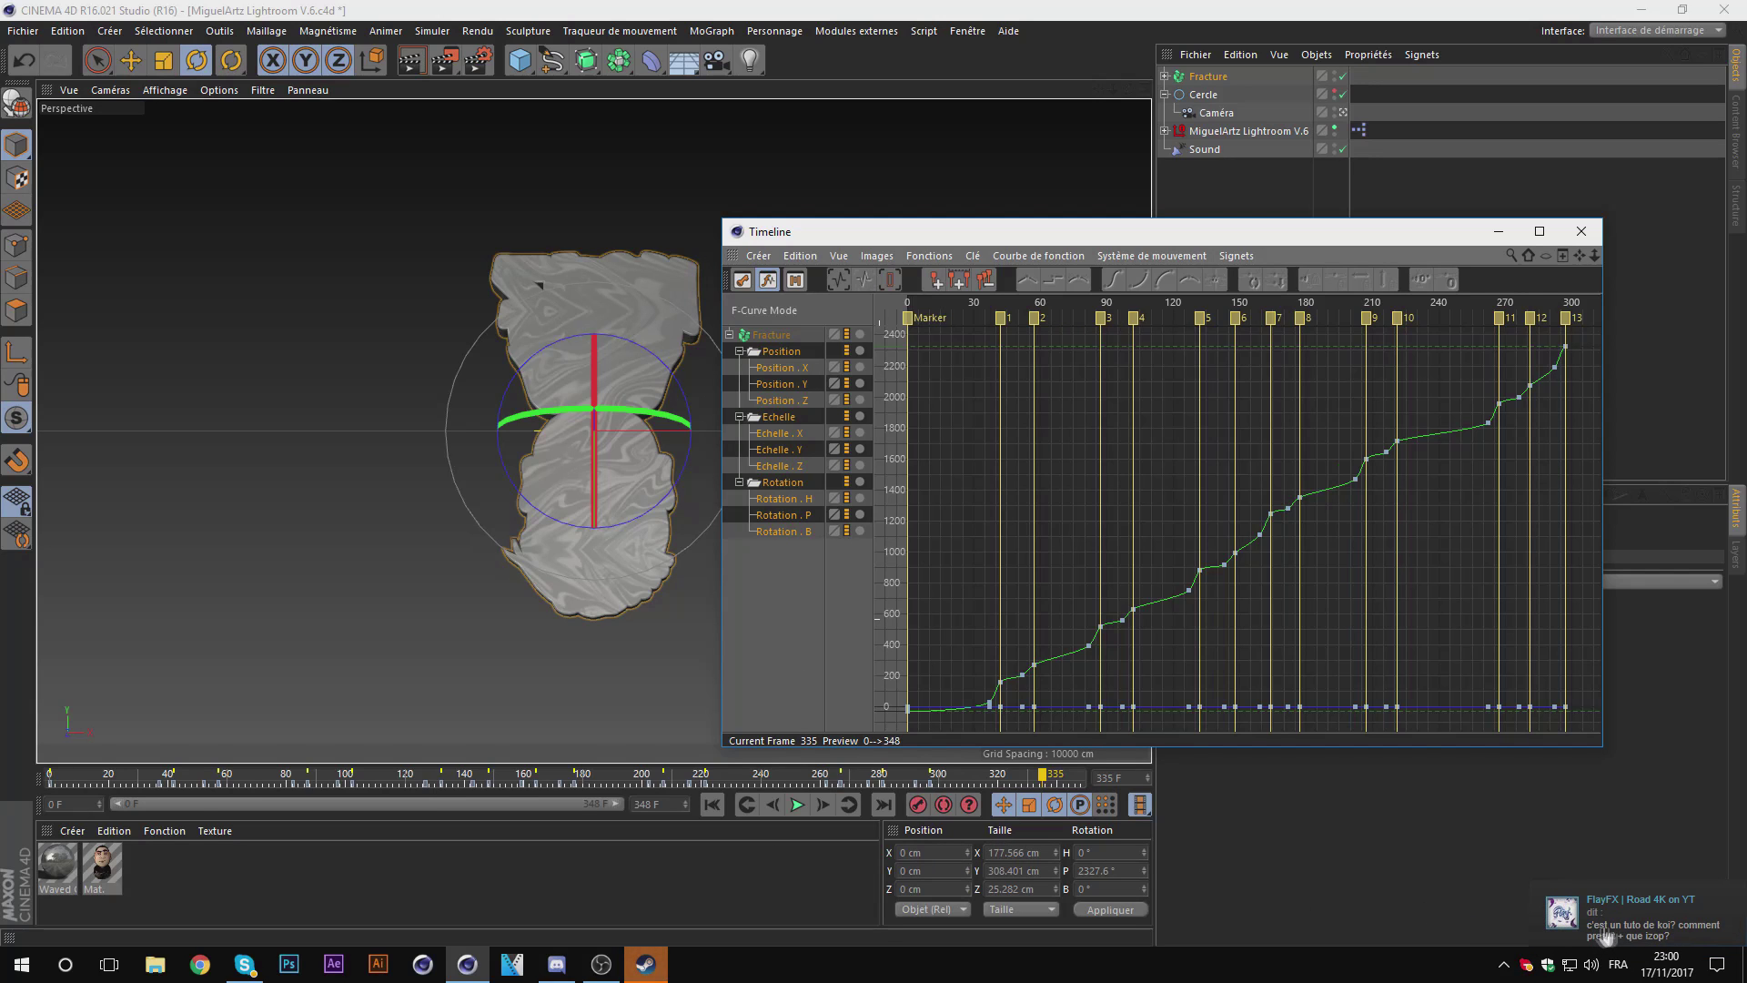
Step: Check the last message in the chat conversation, then close the chat
{"action": "left_click", "coordinate": [1633, 921]}
{"action": "mouse_move", "coordinate": [1005, 580]}
{"action": "left_mouse_down"}
{"action": "mouse_move", "coordinate": [843, 571]}
{"action": "mouse_move", "coordinate": [910, 571]}
{"action": "left_mouse_up"}
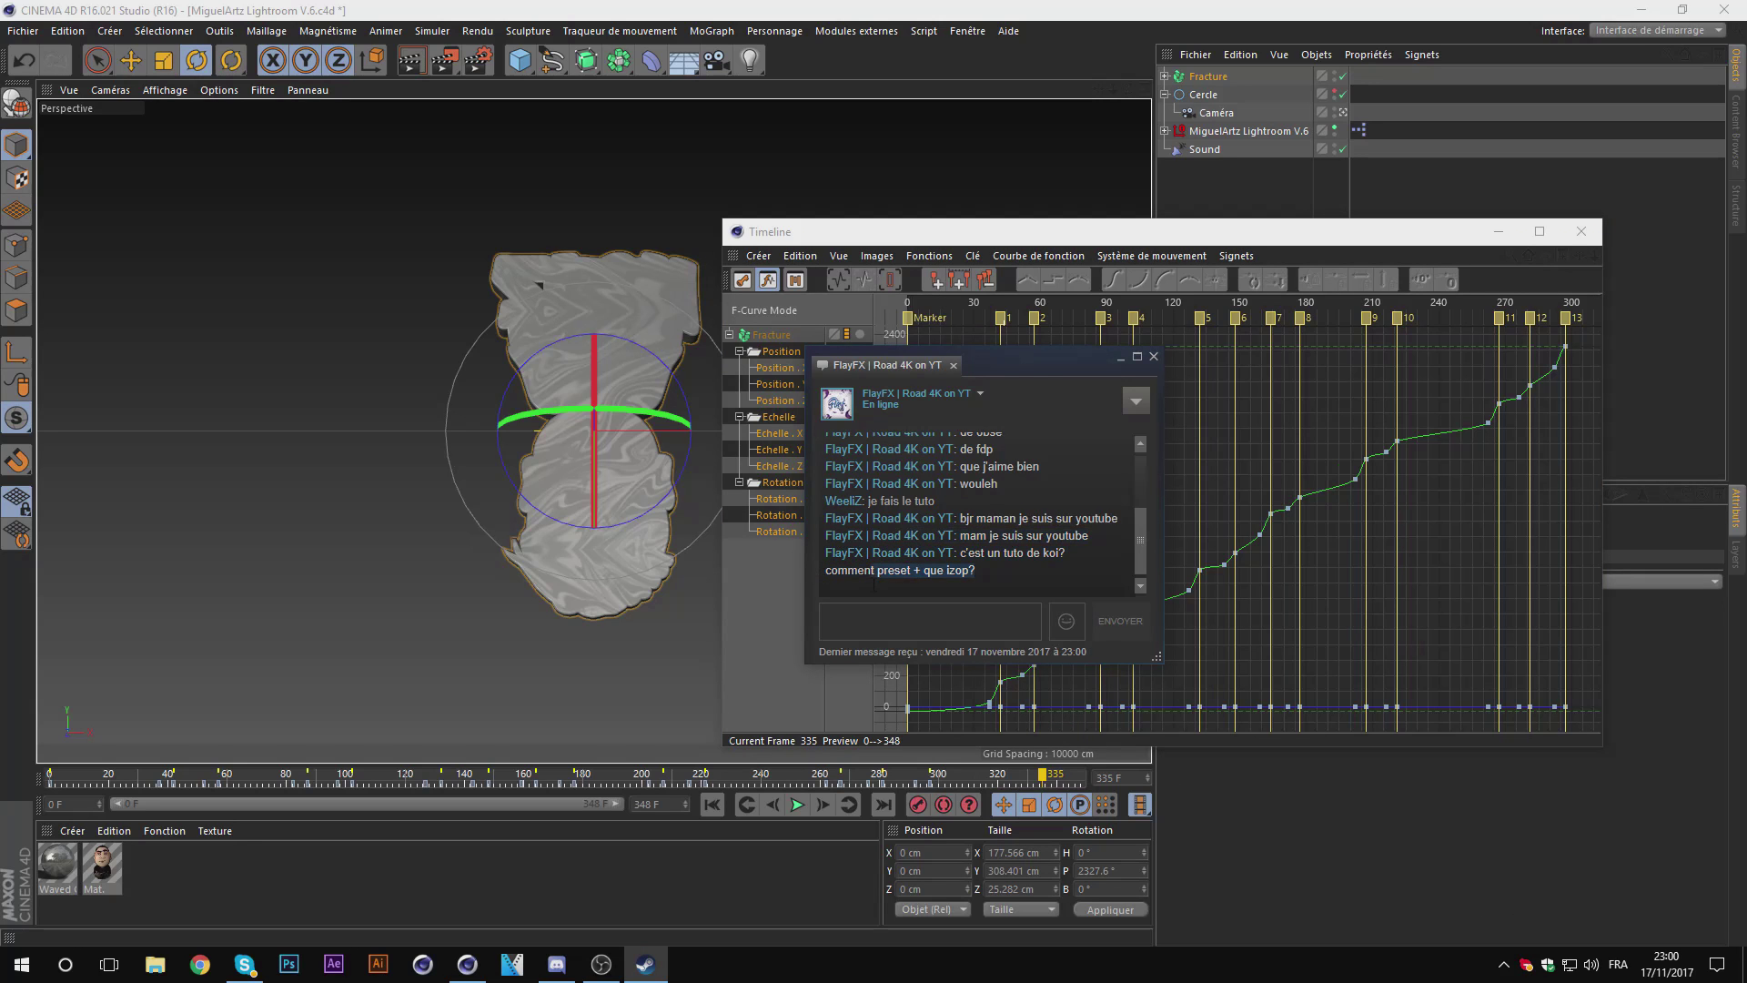
{"action": "left_click", "coordinate": [1005, 573]}
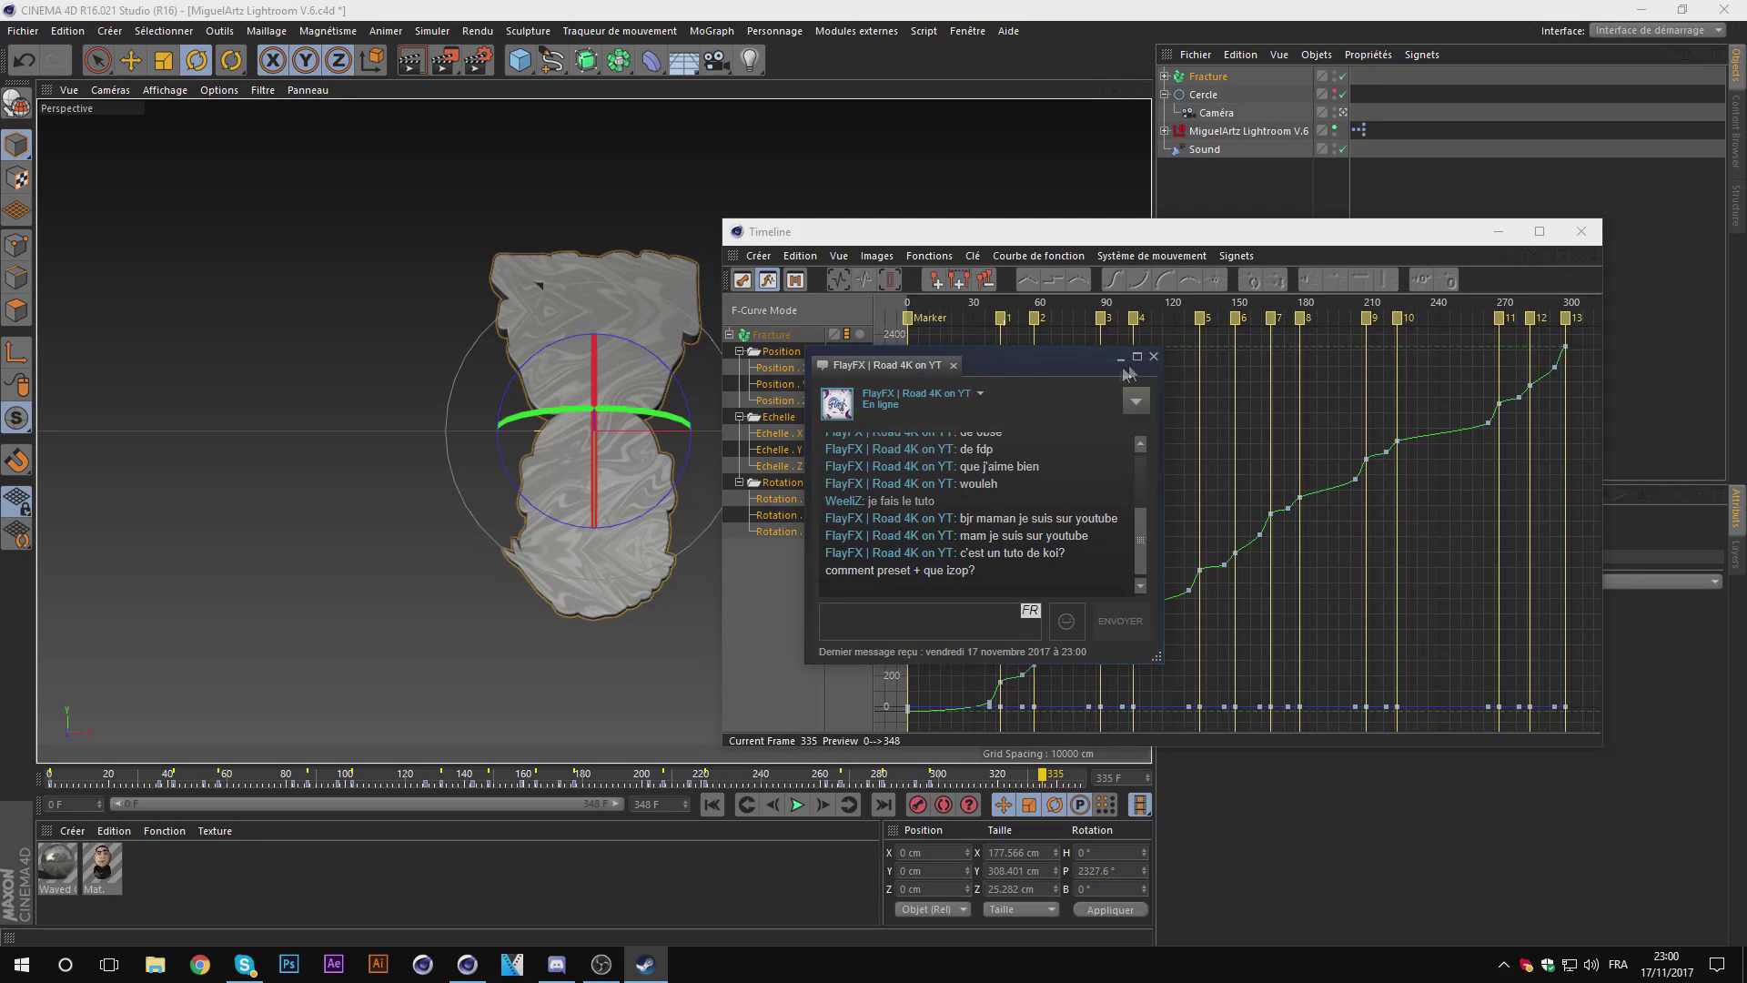
{"action": "left_click", "coordinate": [1153, 358]}
Step: Stretch the curve window to nearly full height, then maximize it
{"action": "left_click_drag", "start_coordinate": [1341, 228], "coordinate": [1389, 210]}
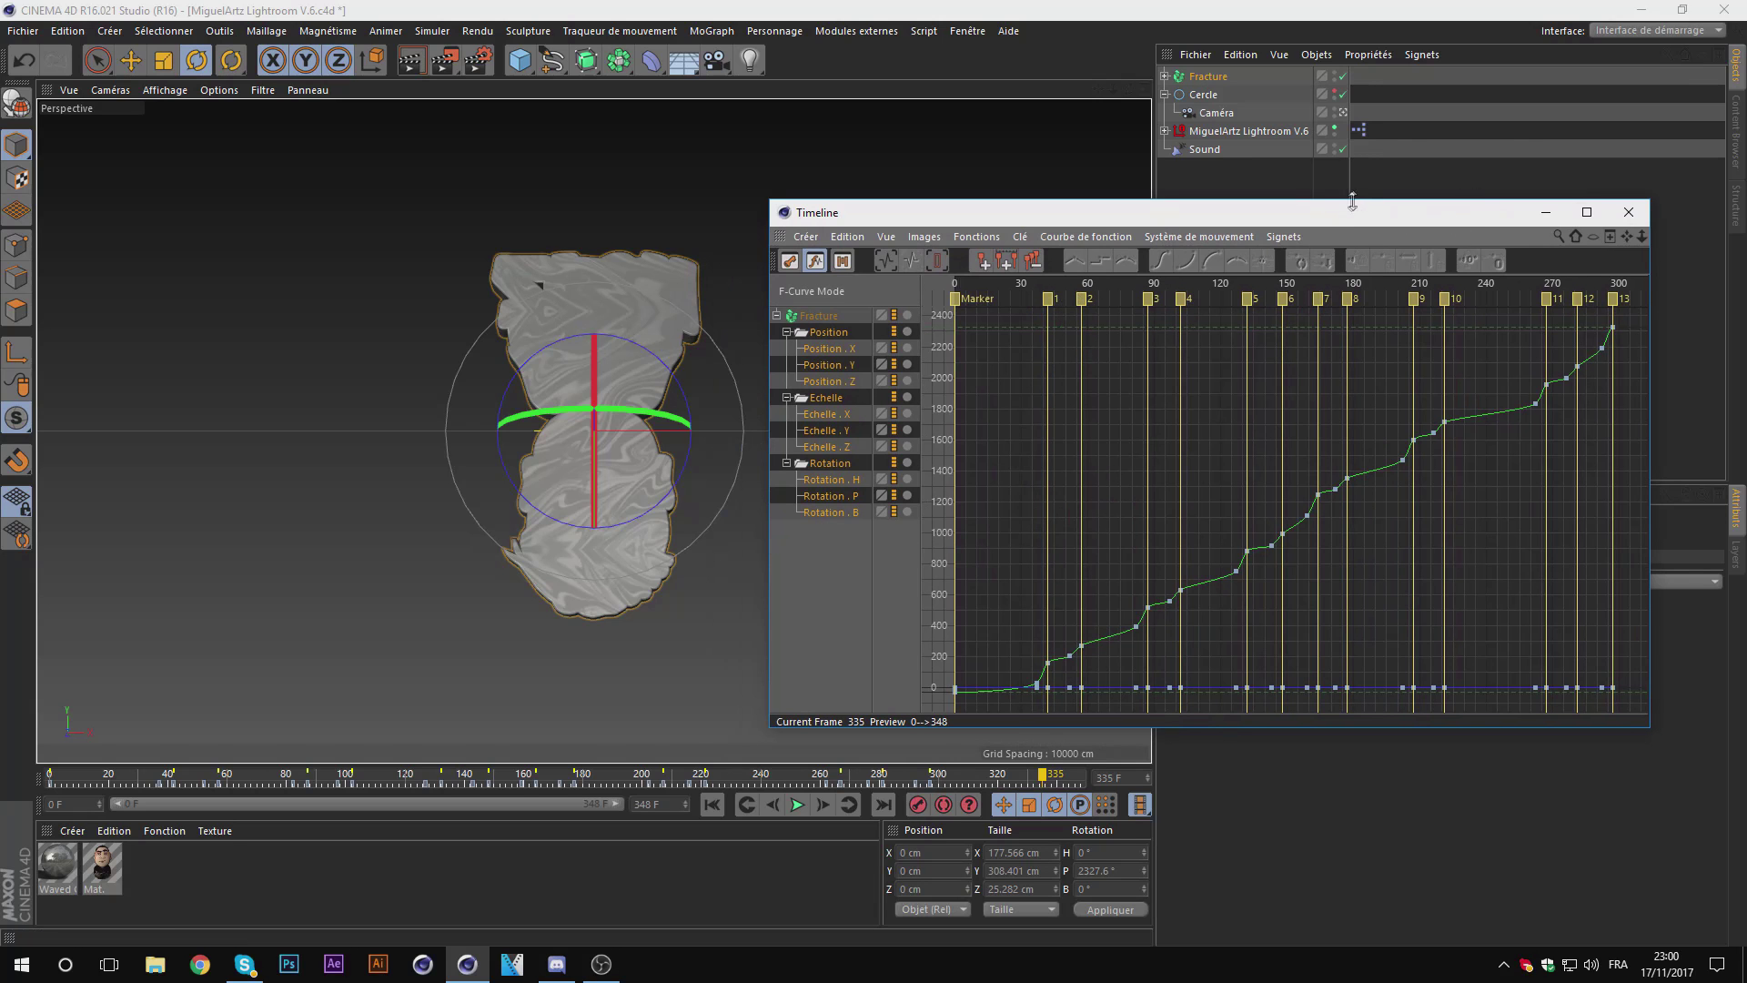
{"action": "left_click_drag", "start_coordinate": [1350, 195], "coordinate": [1360, 113]}
{"action": "left_click_drag", "start_coordinate": [1355, 202], "coordinate": [1367, 47]}
{"action": "left_click_drag", "start_coordinate": [1307, 725], "coordinate": [1293, 937]}
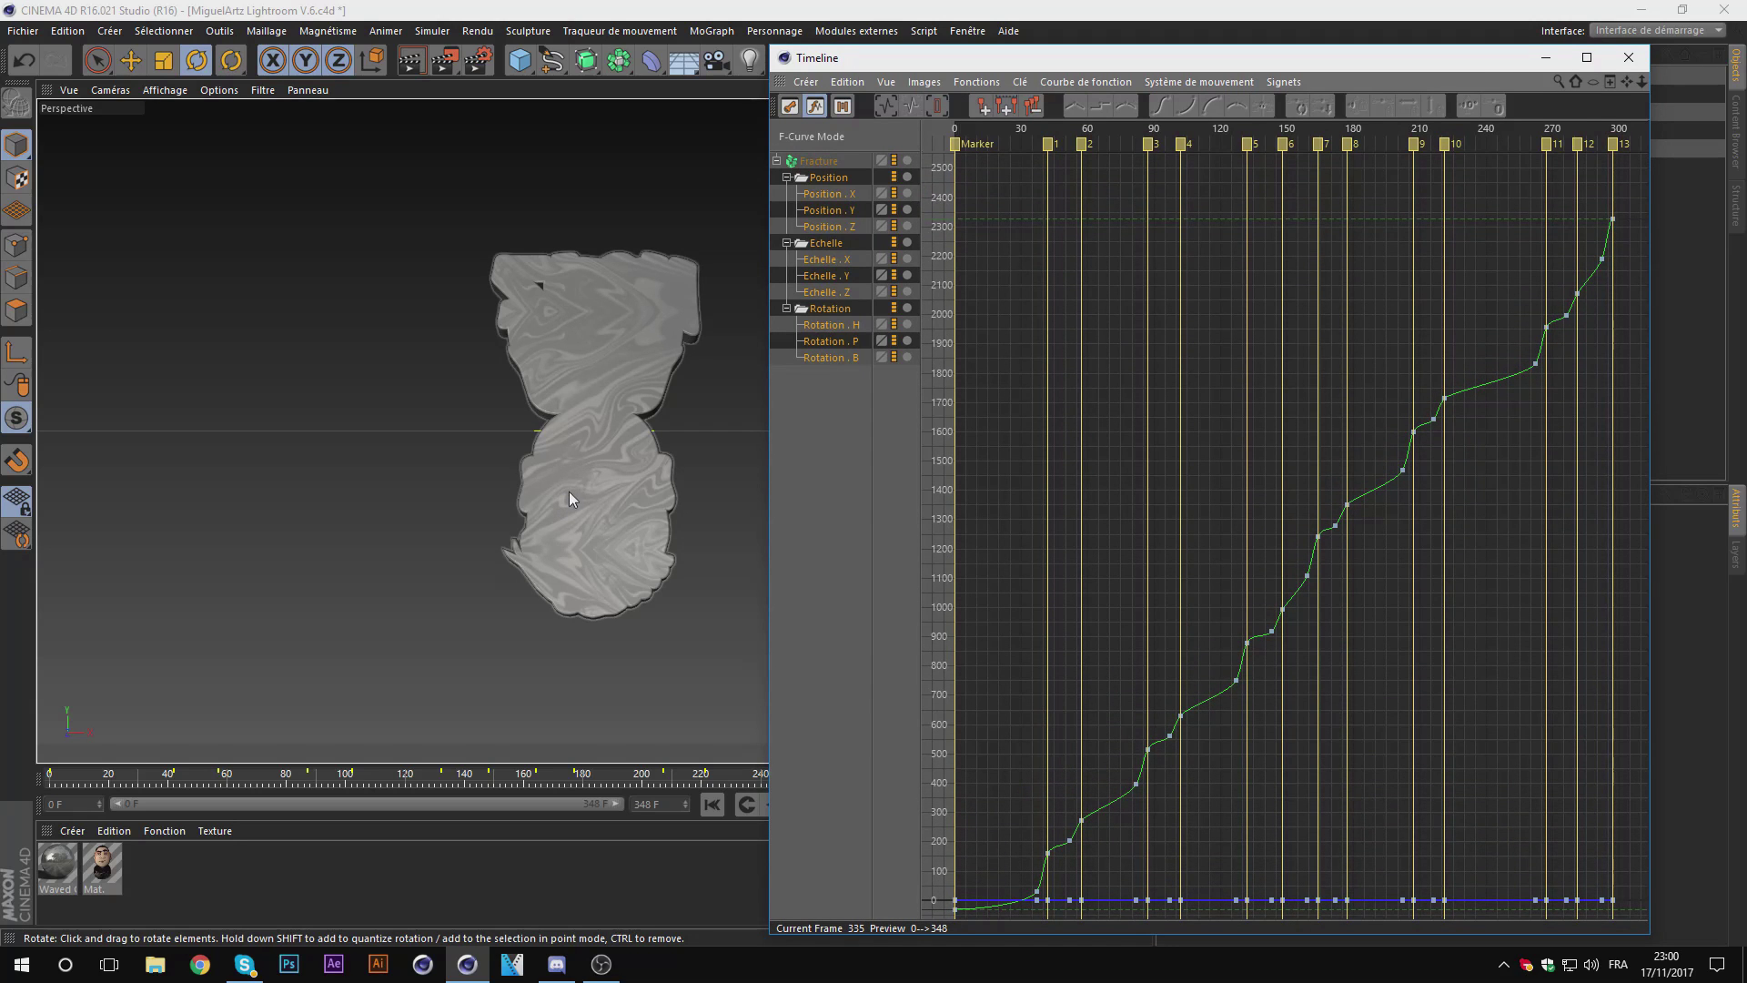
{"action": "left_click_drag", "start_coordinate": [1478, 67], "coordinate": [1395, 72]}
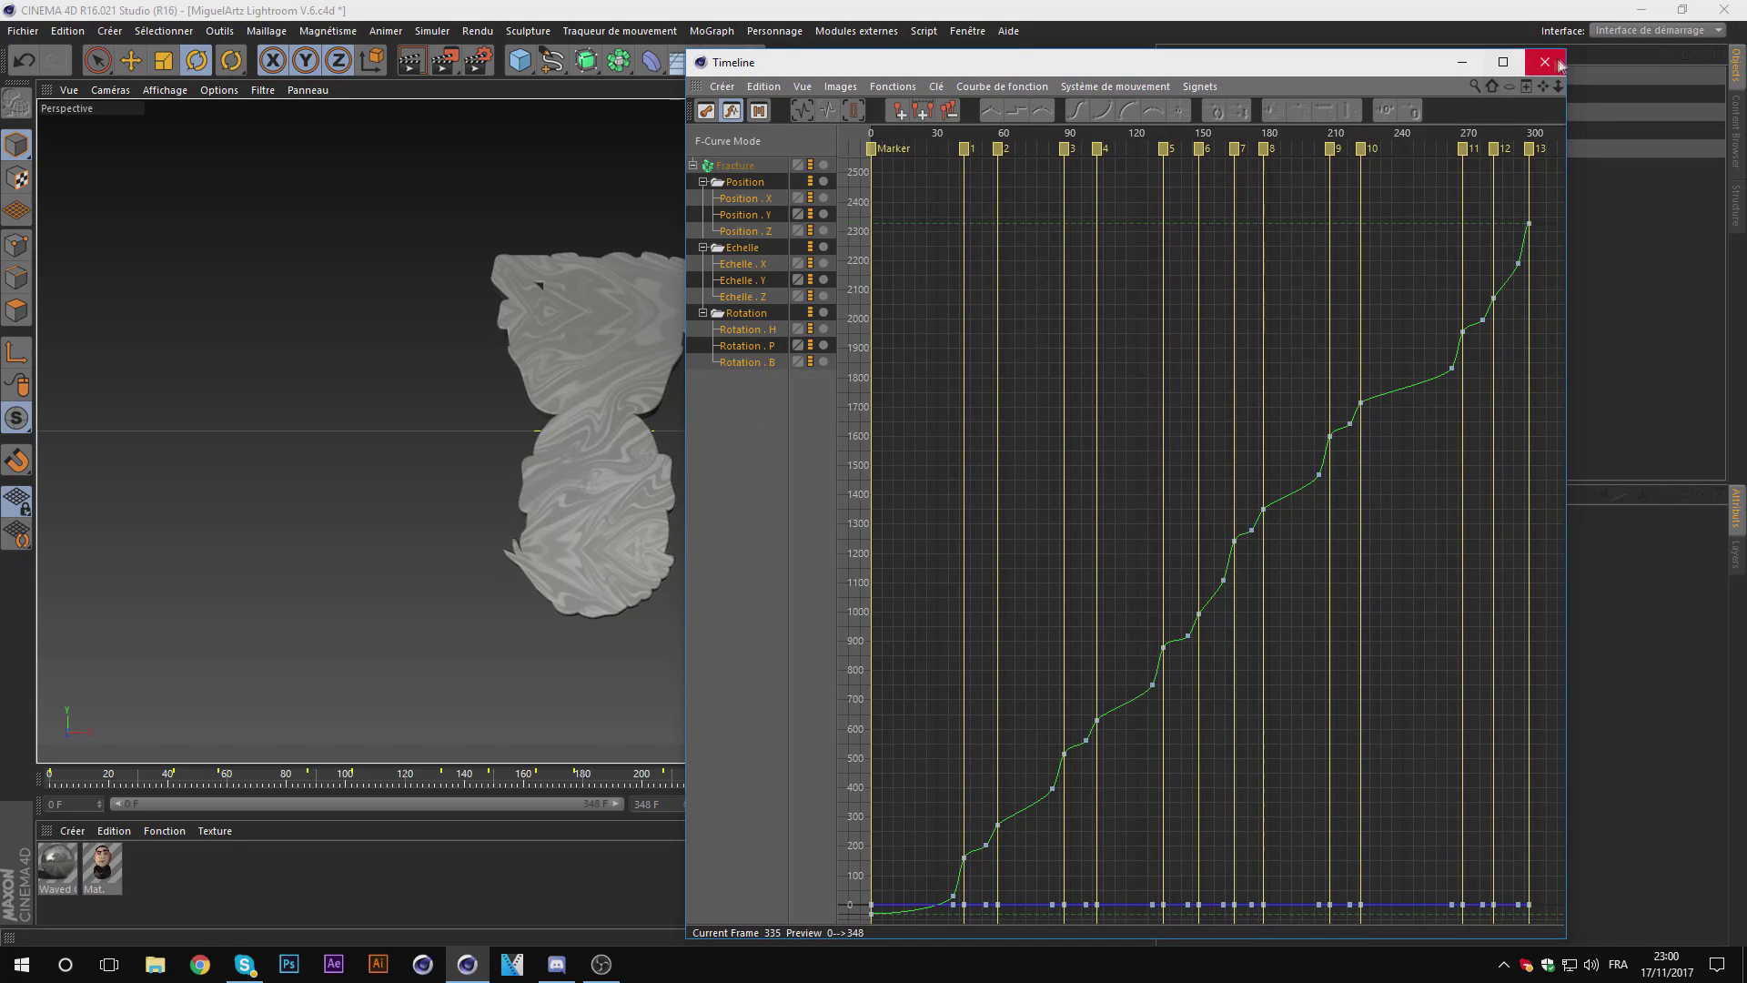
{"action": "left_click", "coordinate": [1504, 62]}
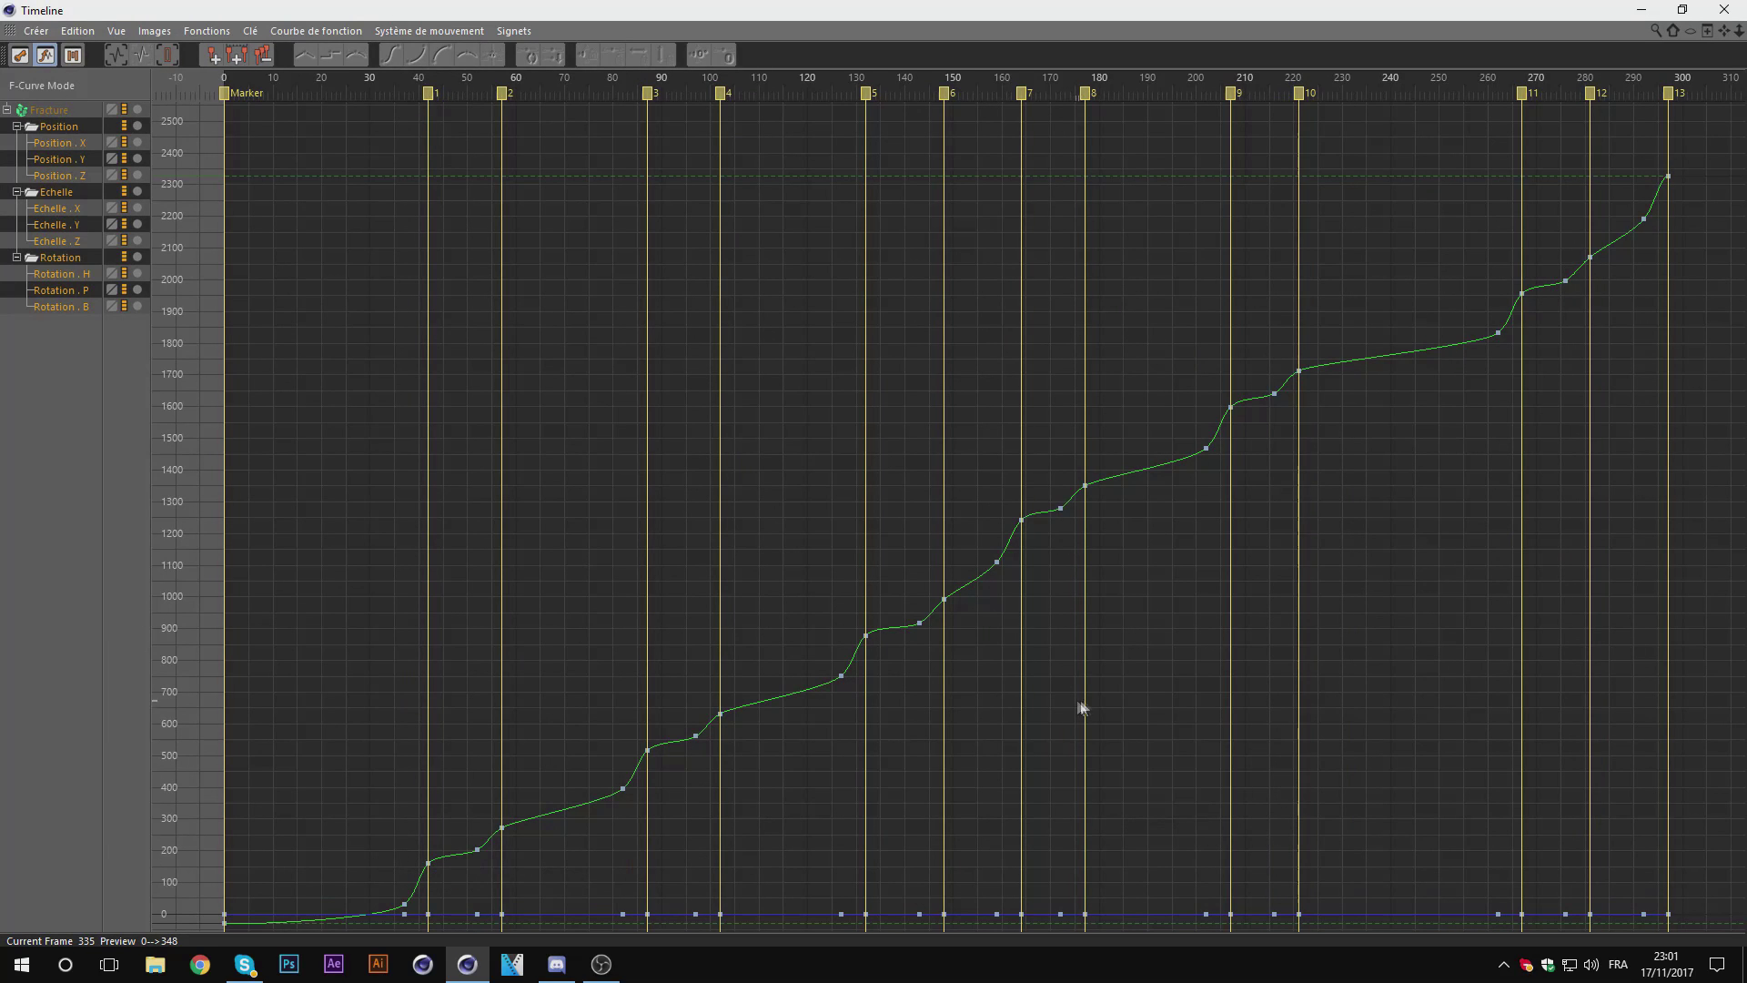
Step: Select the keys from frame 42 to 127, and lower the key near frame 133
{"action": "left_click", "coordinate": [429, 875]}
{"action": "left_click", "coordinate": [477, 850]}
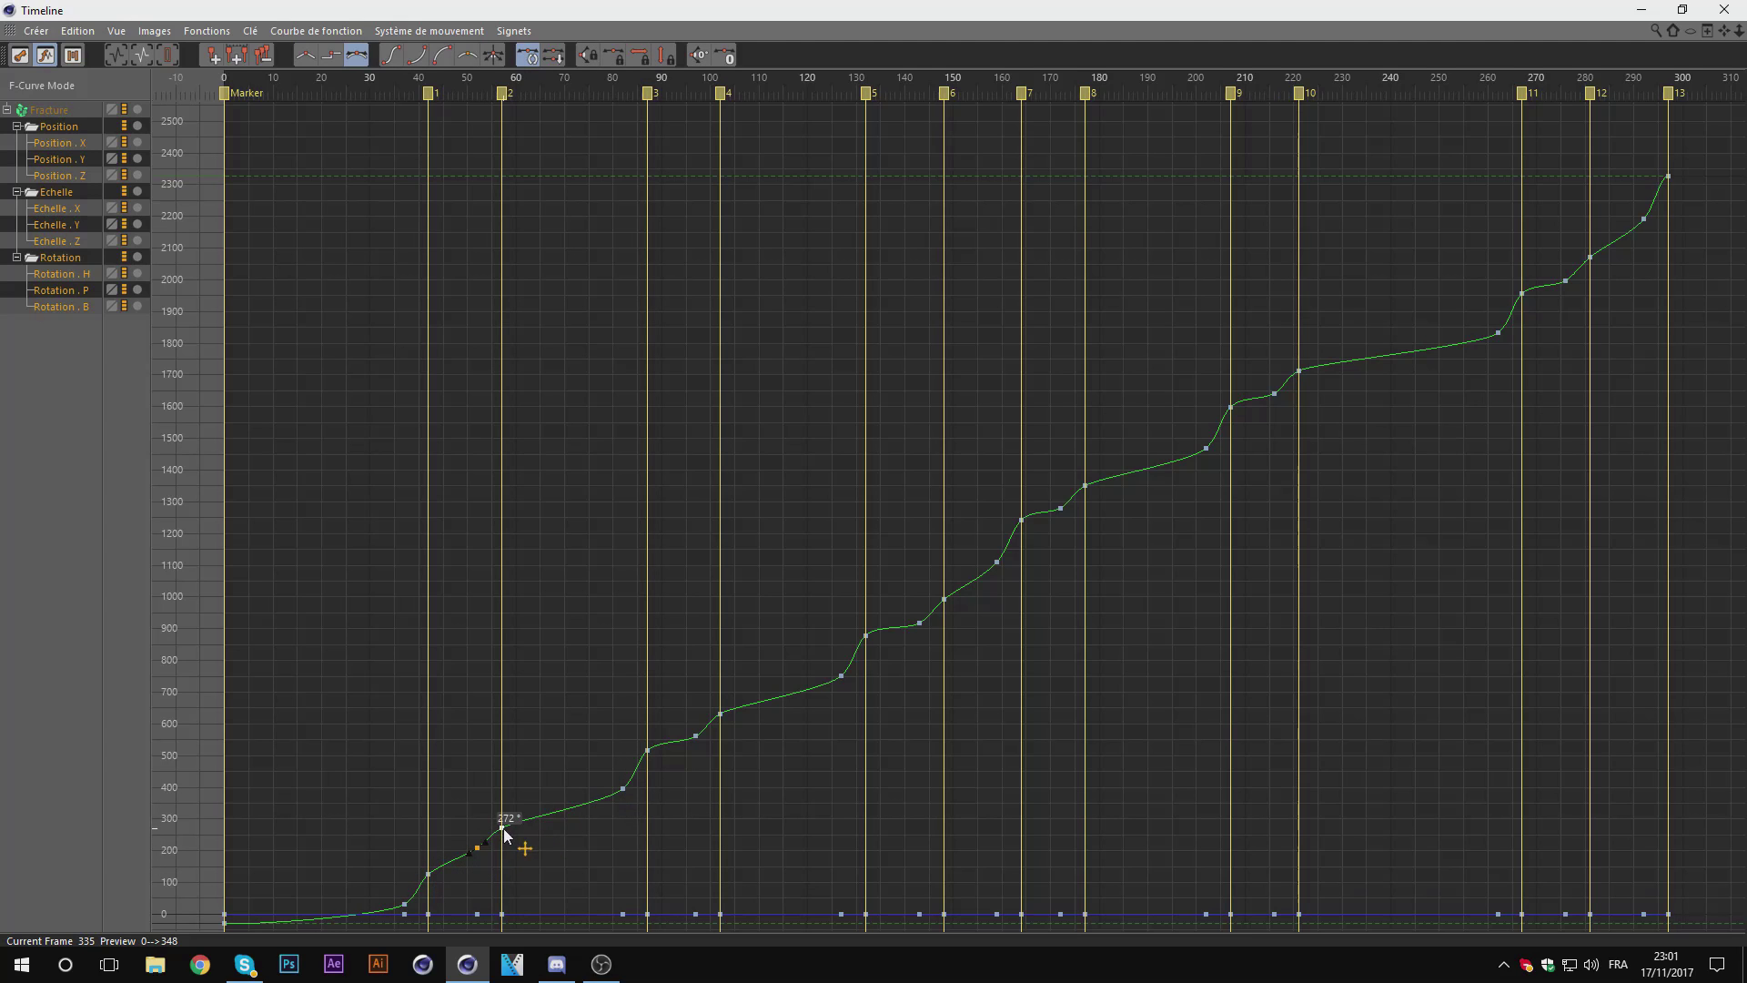
{"action": "left_click", "coordinate": [623, 788]}
{"action": "left_click", "coordinate": [696, 737]}
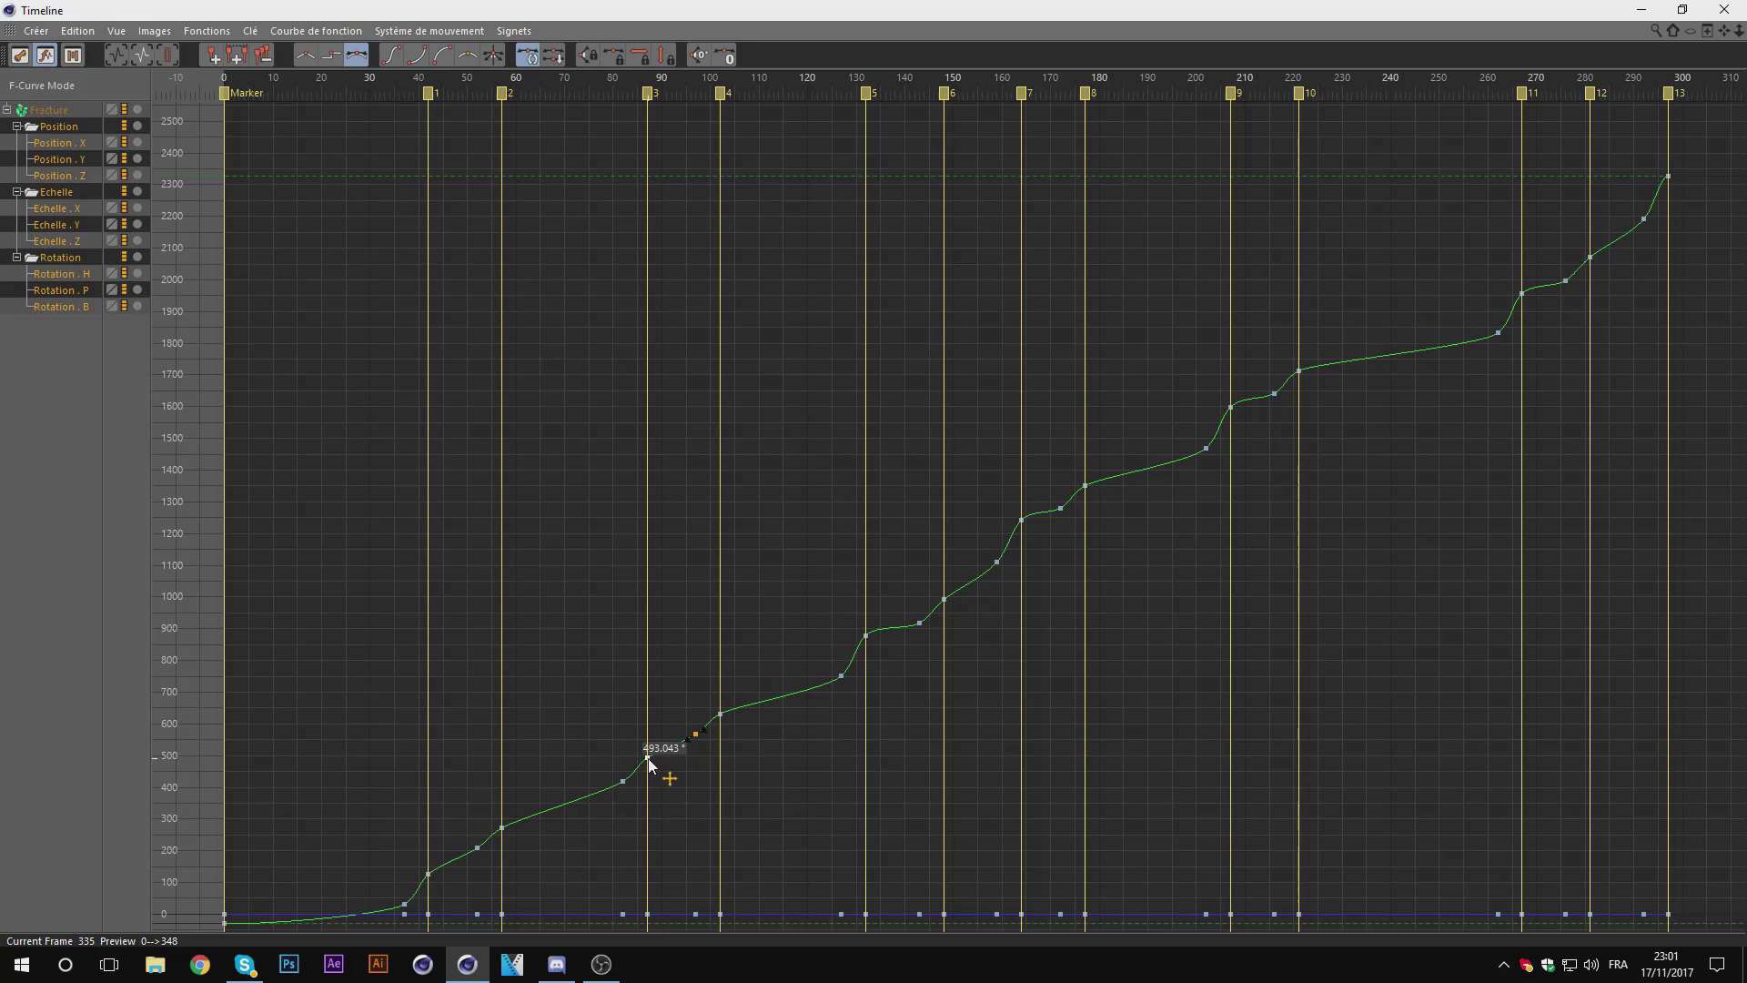
{"action": "left_click", "coordinate": [783, 696]}
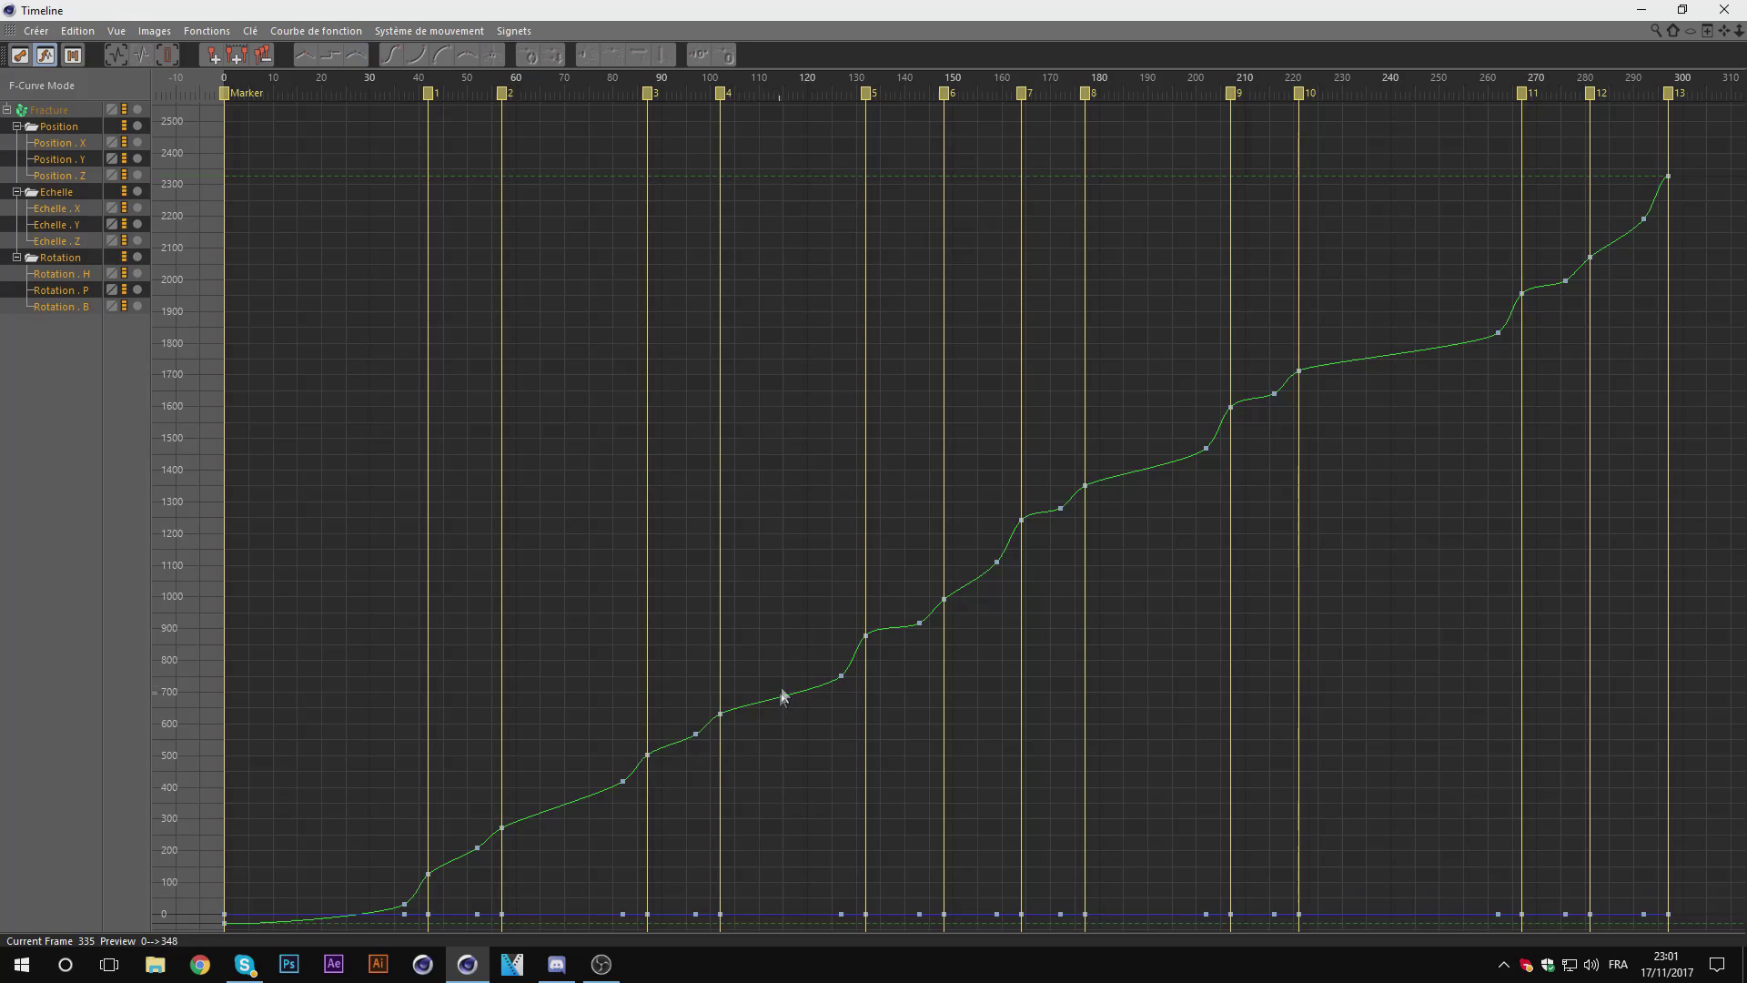
{"action": "left_click", "coordinate": [840, 678]}
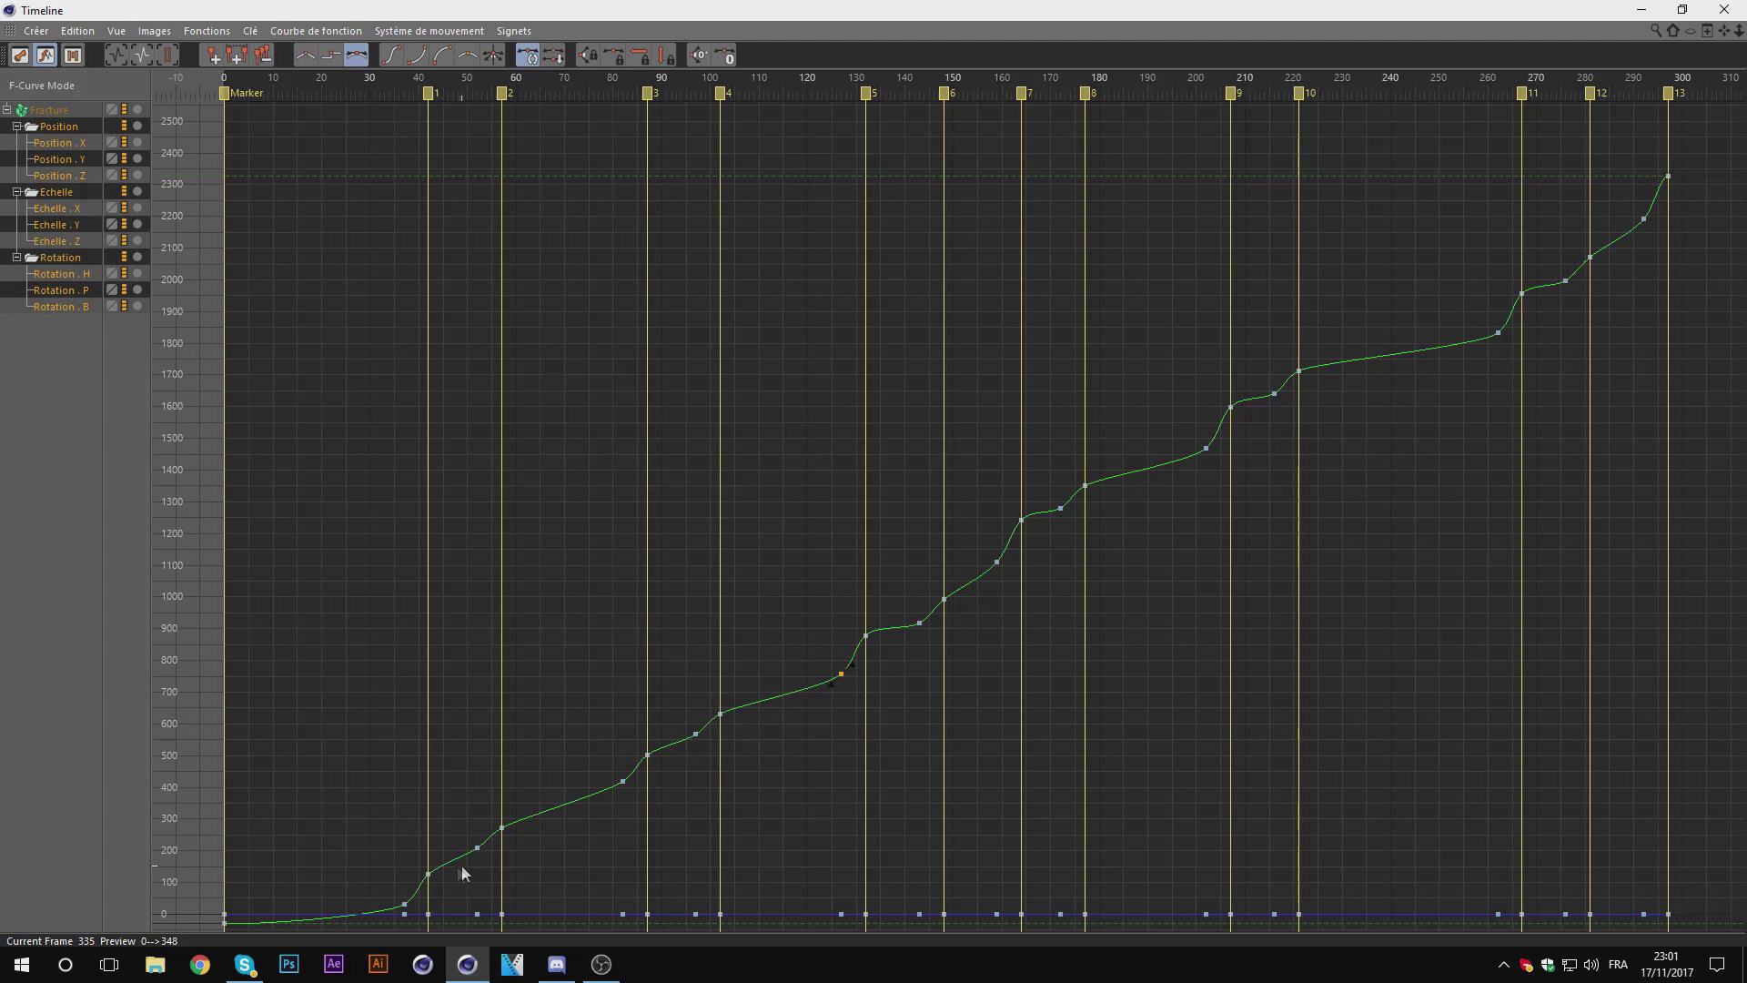
{"action": "mouse_move", "coordinate": [841, 674]}
{"action": "left_click_drag", "start_coordinate": [867, 636], "coordinate": [866, 644]}
Step: Select the keys near markers 7, 9 and 11, then close the curve editor
{"action": "left_click", "coordinate": [1021, 523]}
{"action": "left_click", "coordinate": [1060, 510]}
{"action": "left_click", "coordinate": [1231, 410]}
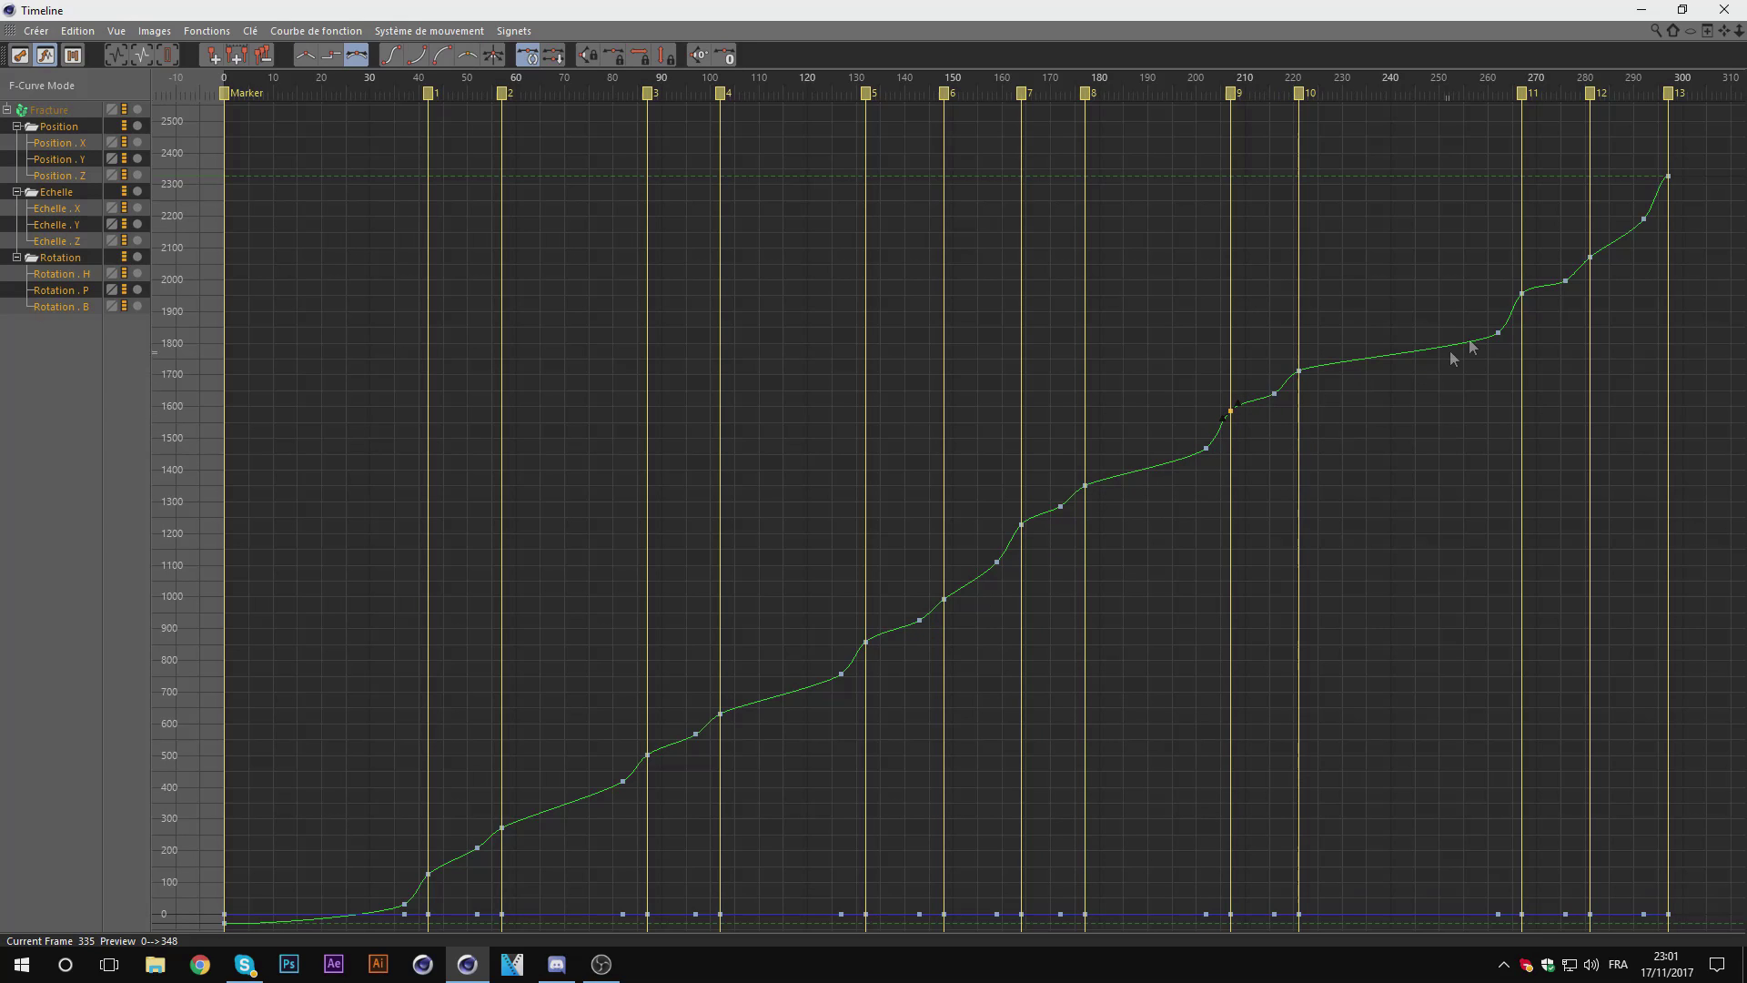
{"action": "left_click", "coordinate": [1522, 294]}
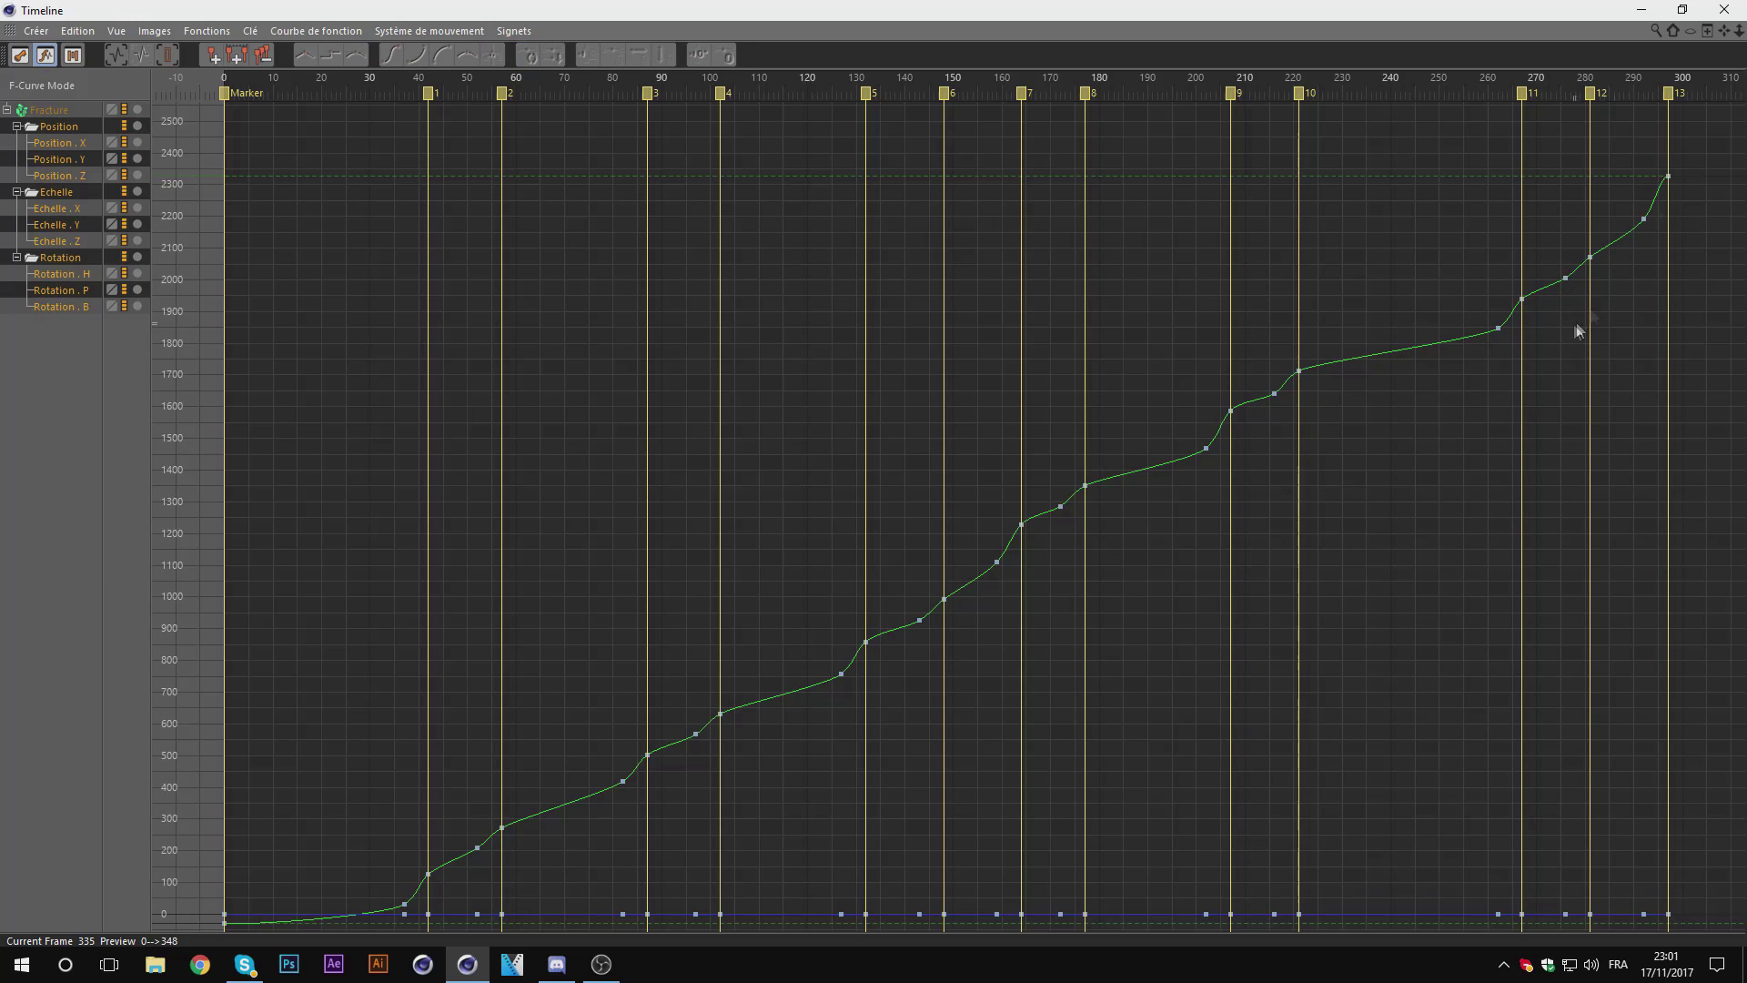
{"action": "left_click", "coordinate": [1725, 9]}
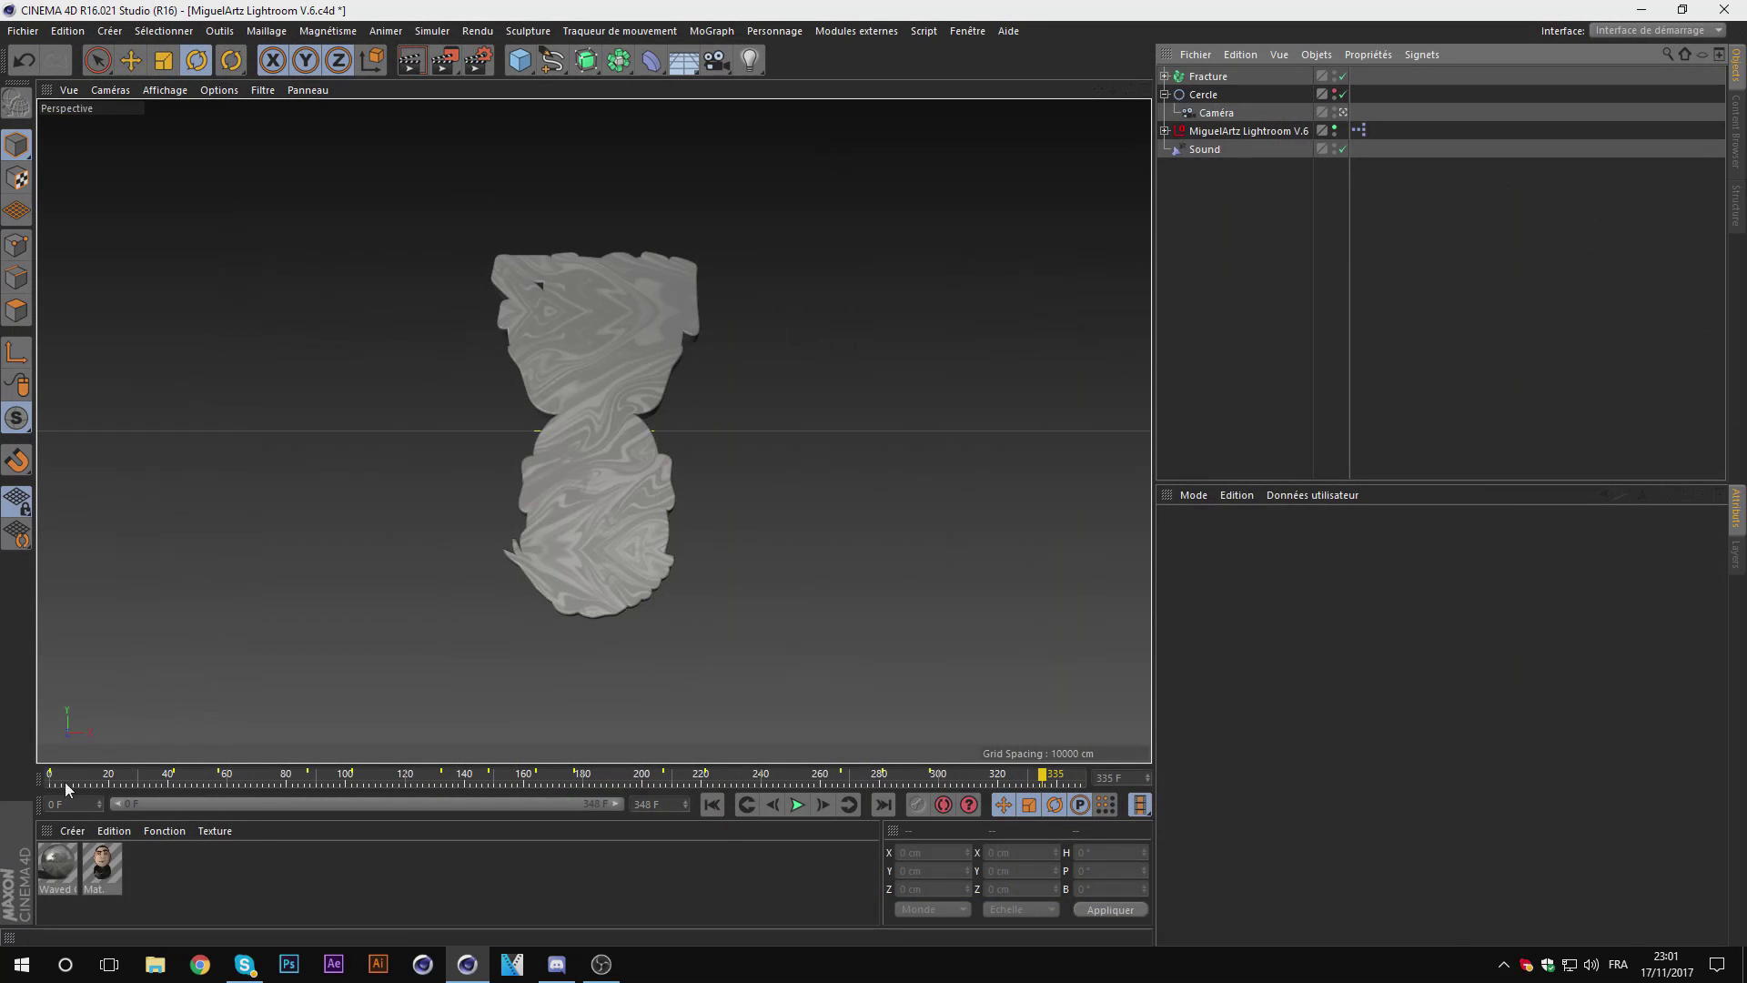
Step: Play the animation from the start to frame 341, then select the Cercle circle
{"action": "left_click_drag", "start_coordinate": [65, 788], "coordinate": [86, 784]}
{"action": "left_click", "coordinate": [711, 804]}
{"action": "left_click", "coordinate": [797, 804]}
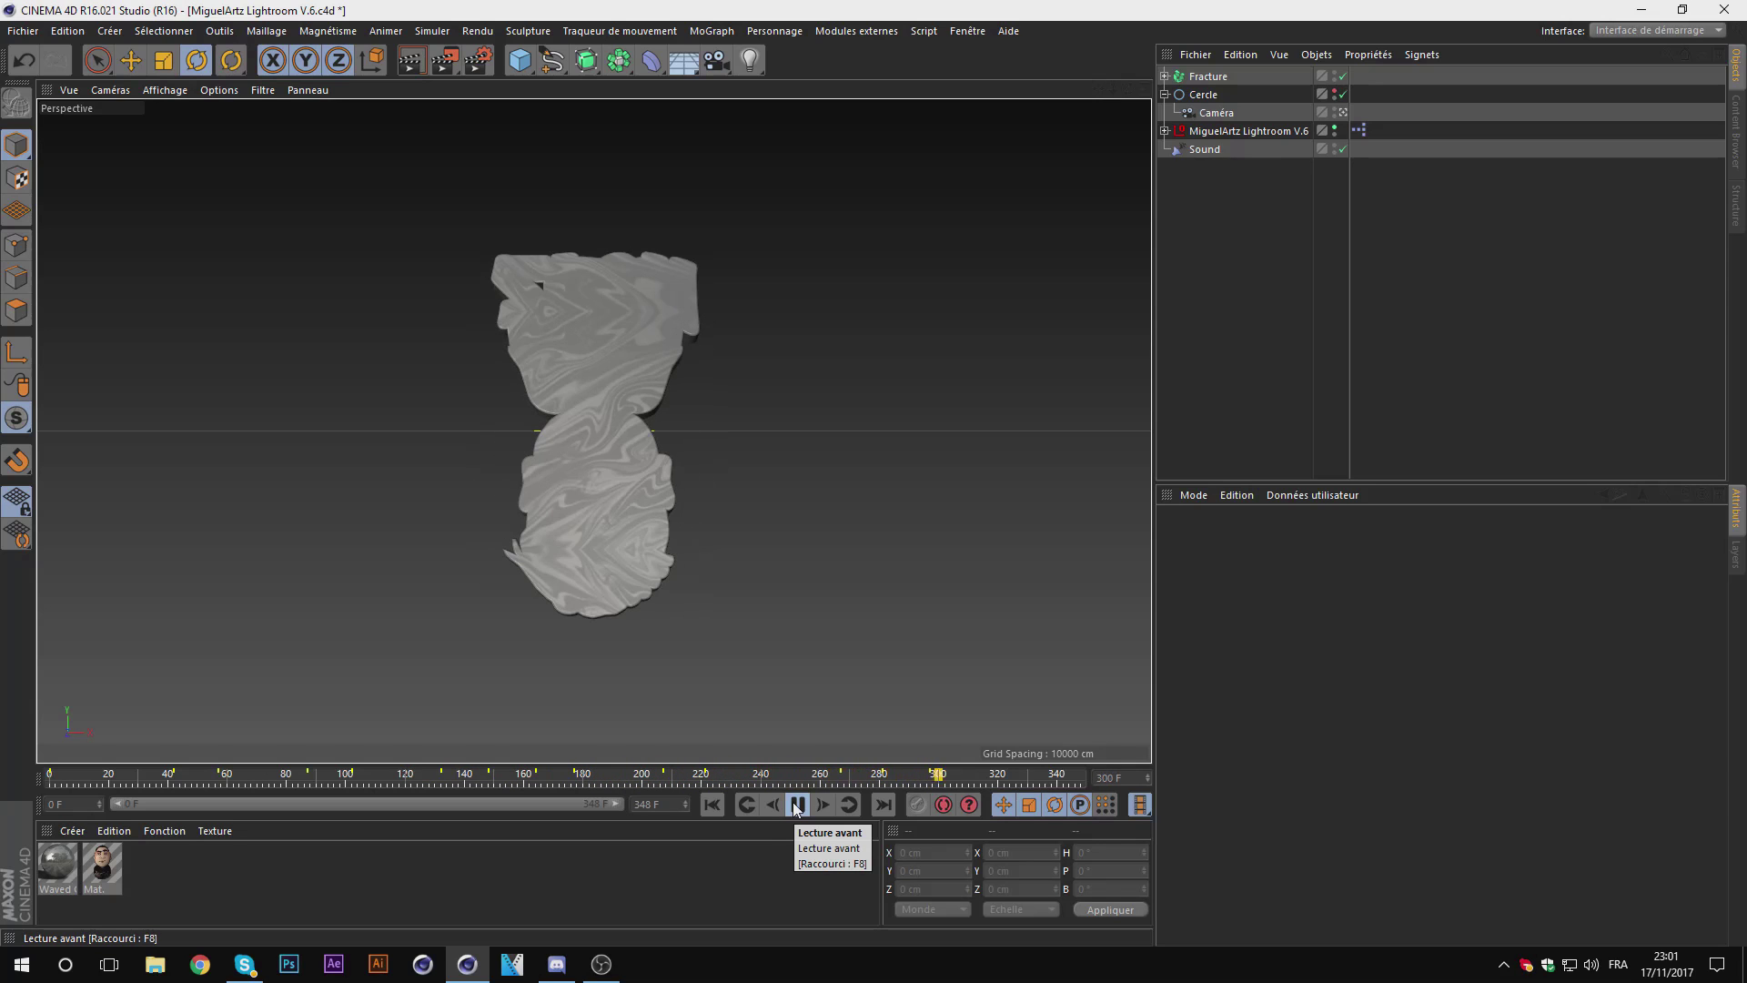
{"action": "left_click", "coordinate": [799, 806]}
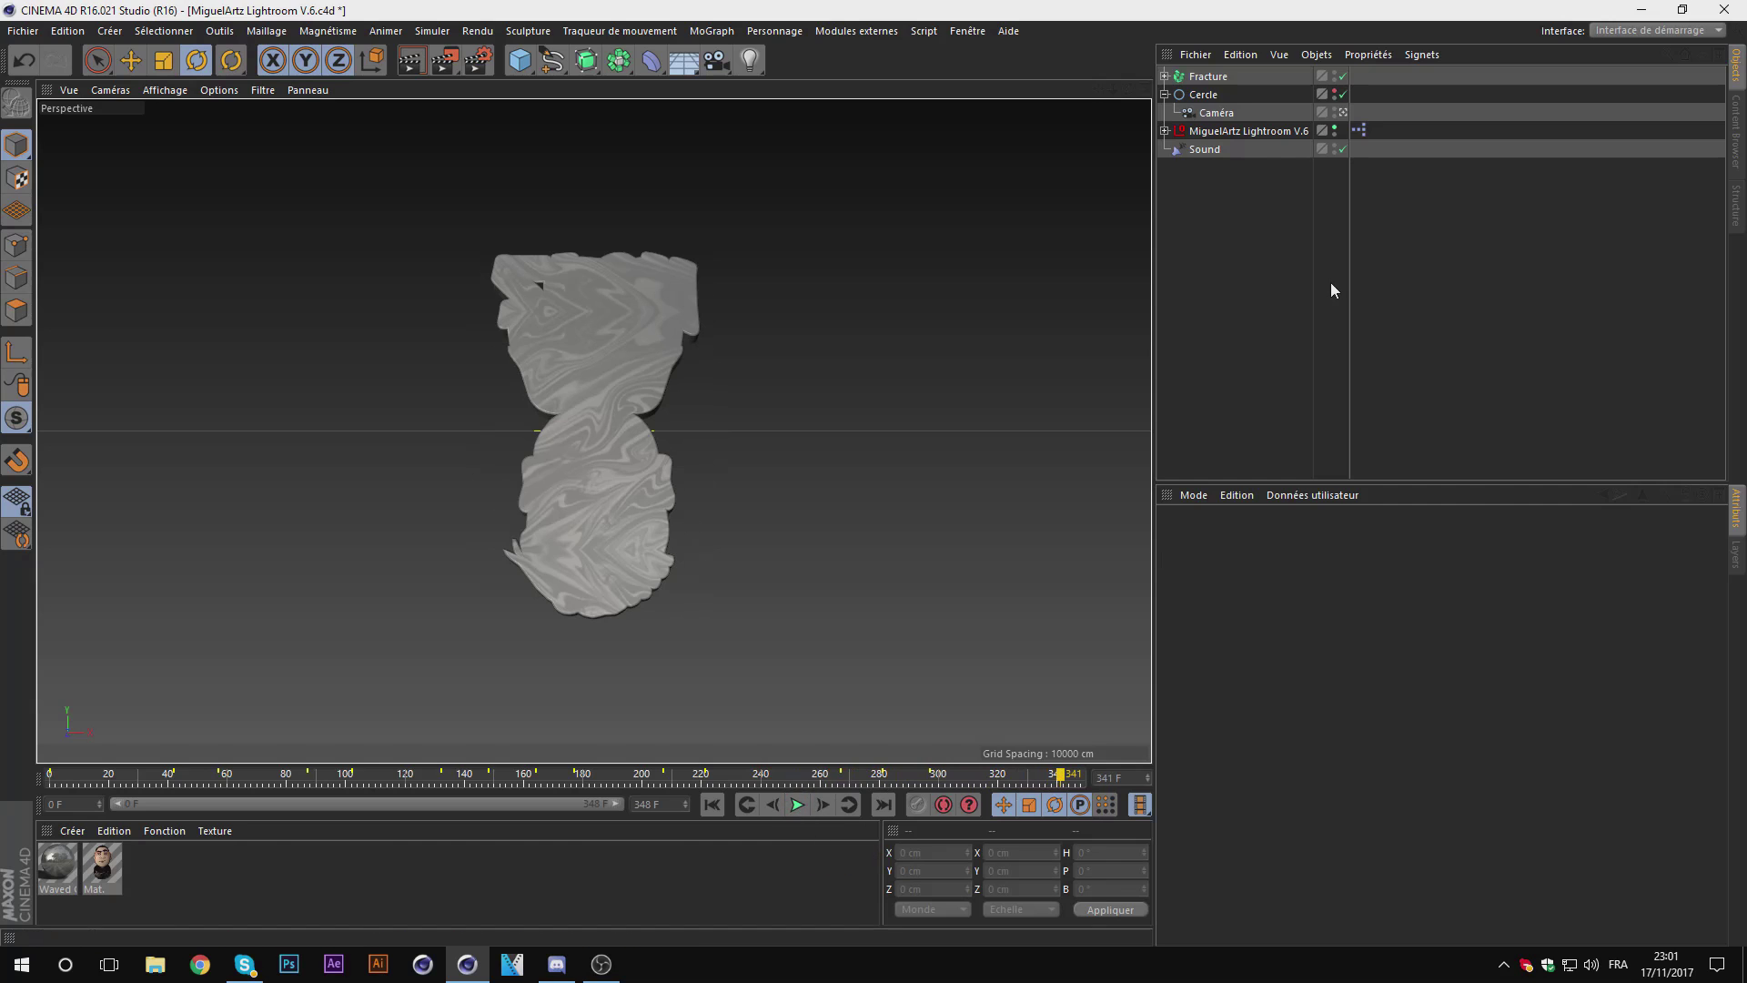
{"action": "left_click", "coordinate": [1203, 94]}
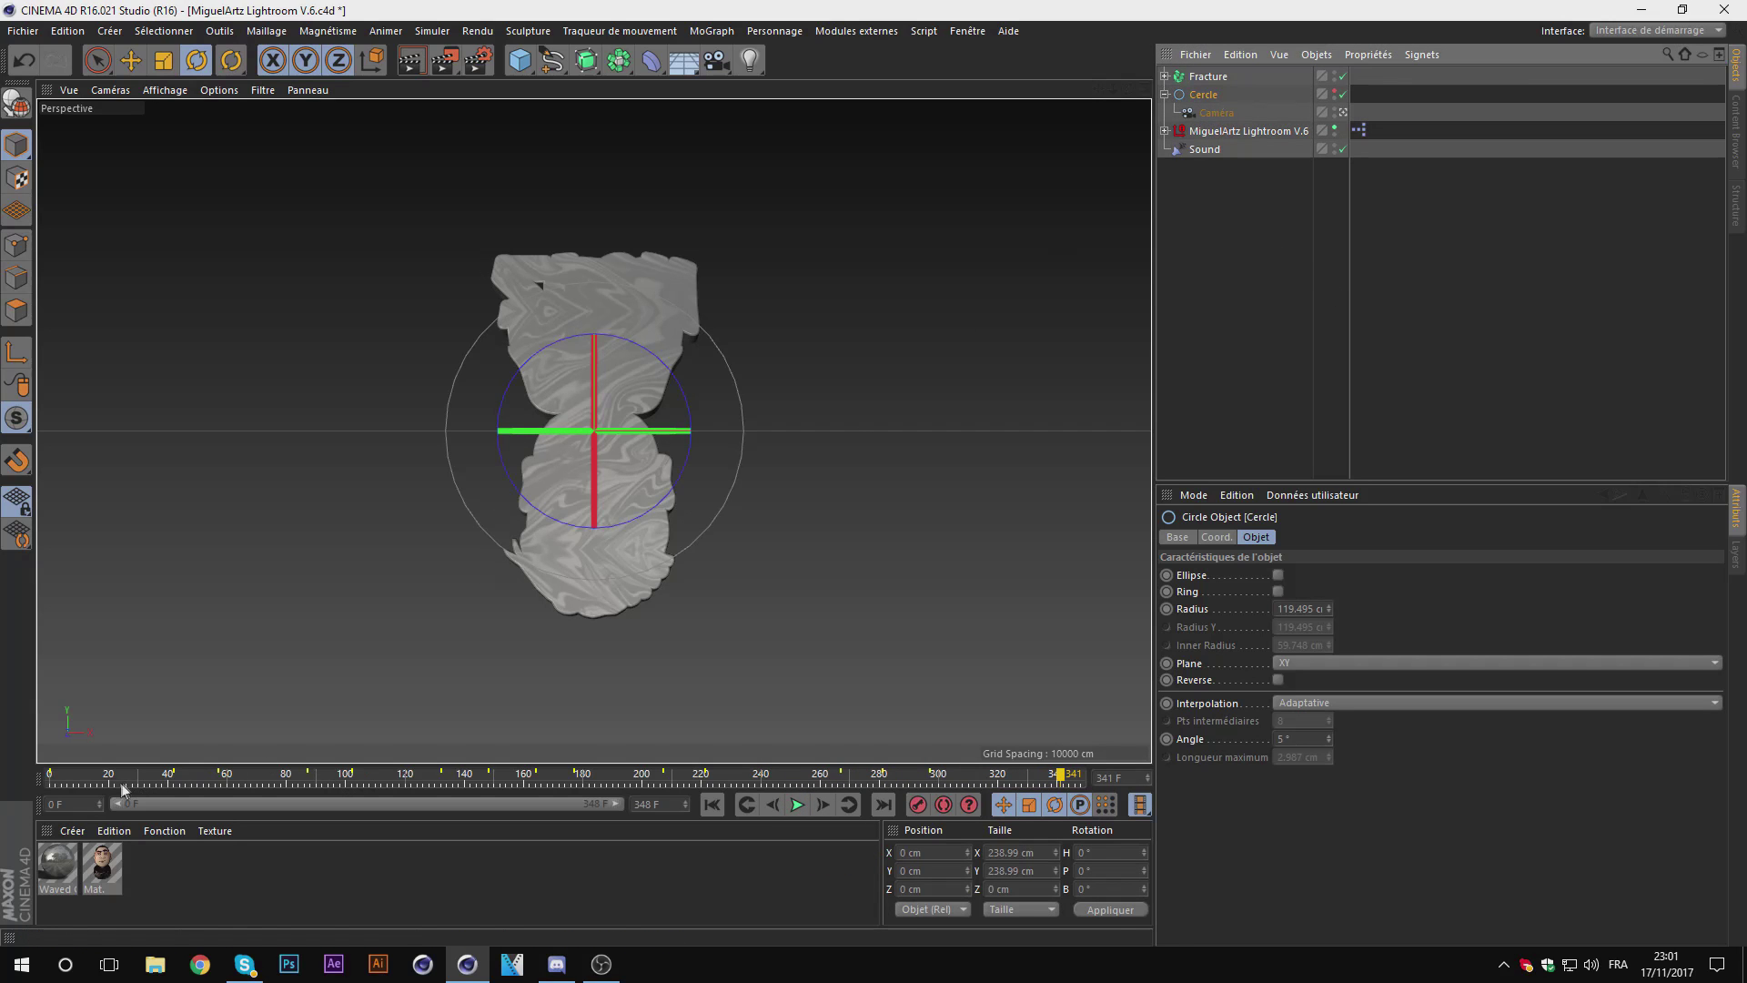
Step: At frame 0, tilt the circle about -45° after undoing two trial rotations
{"action": "left_click", "coordinate": [50, 775]}
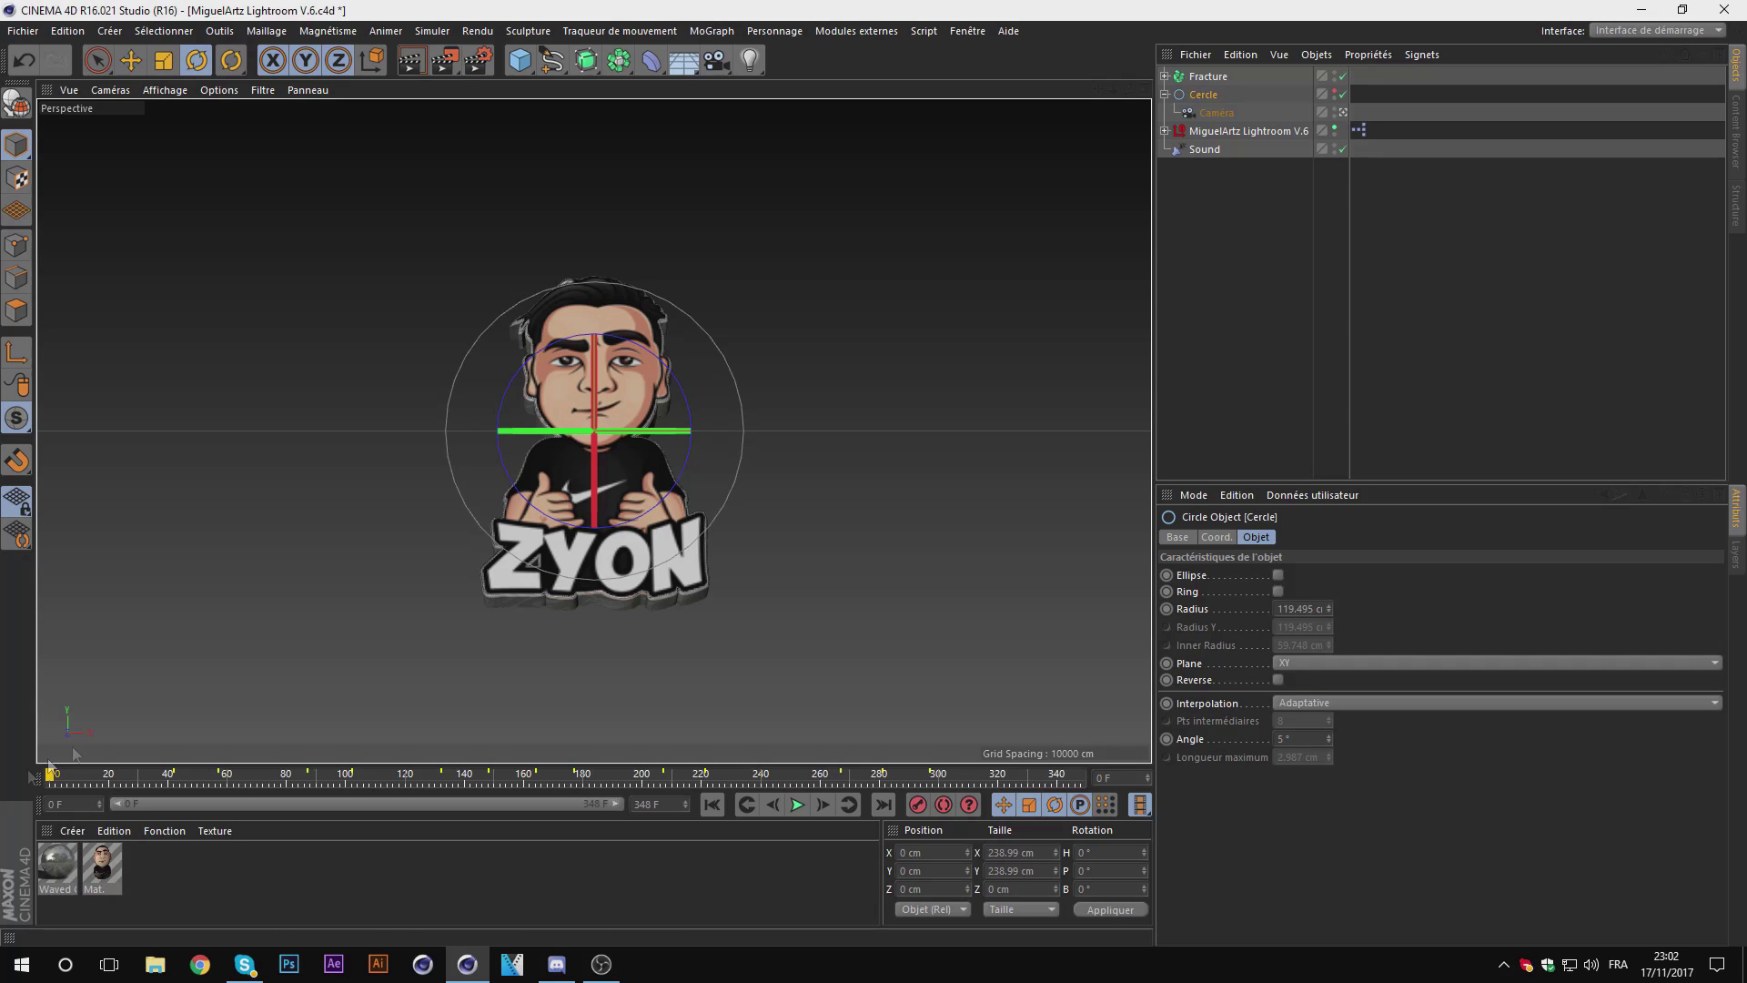
{"action": "mouse_move", "coordinate": [546, 350]}
{"action": "left_mouse_down"}
{"action": "mouse_move", "coordinate": [734, 556]}
{"action": "mouse_move", "coordinate": [671, 533]}
{"action": "left_mouse_up"}
{"action": "key", "text": "ctrl+z"}
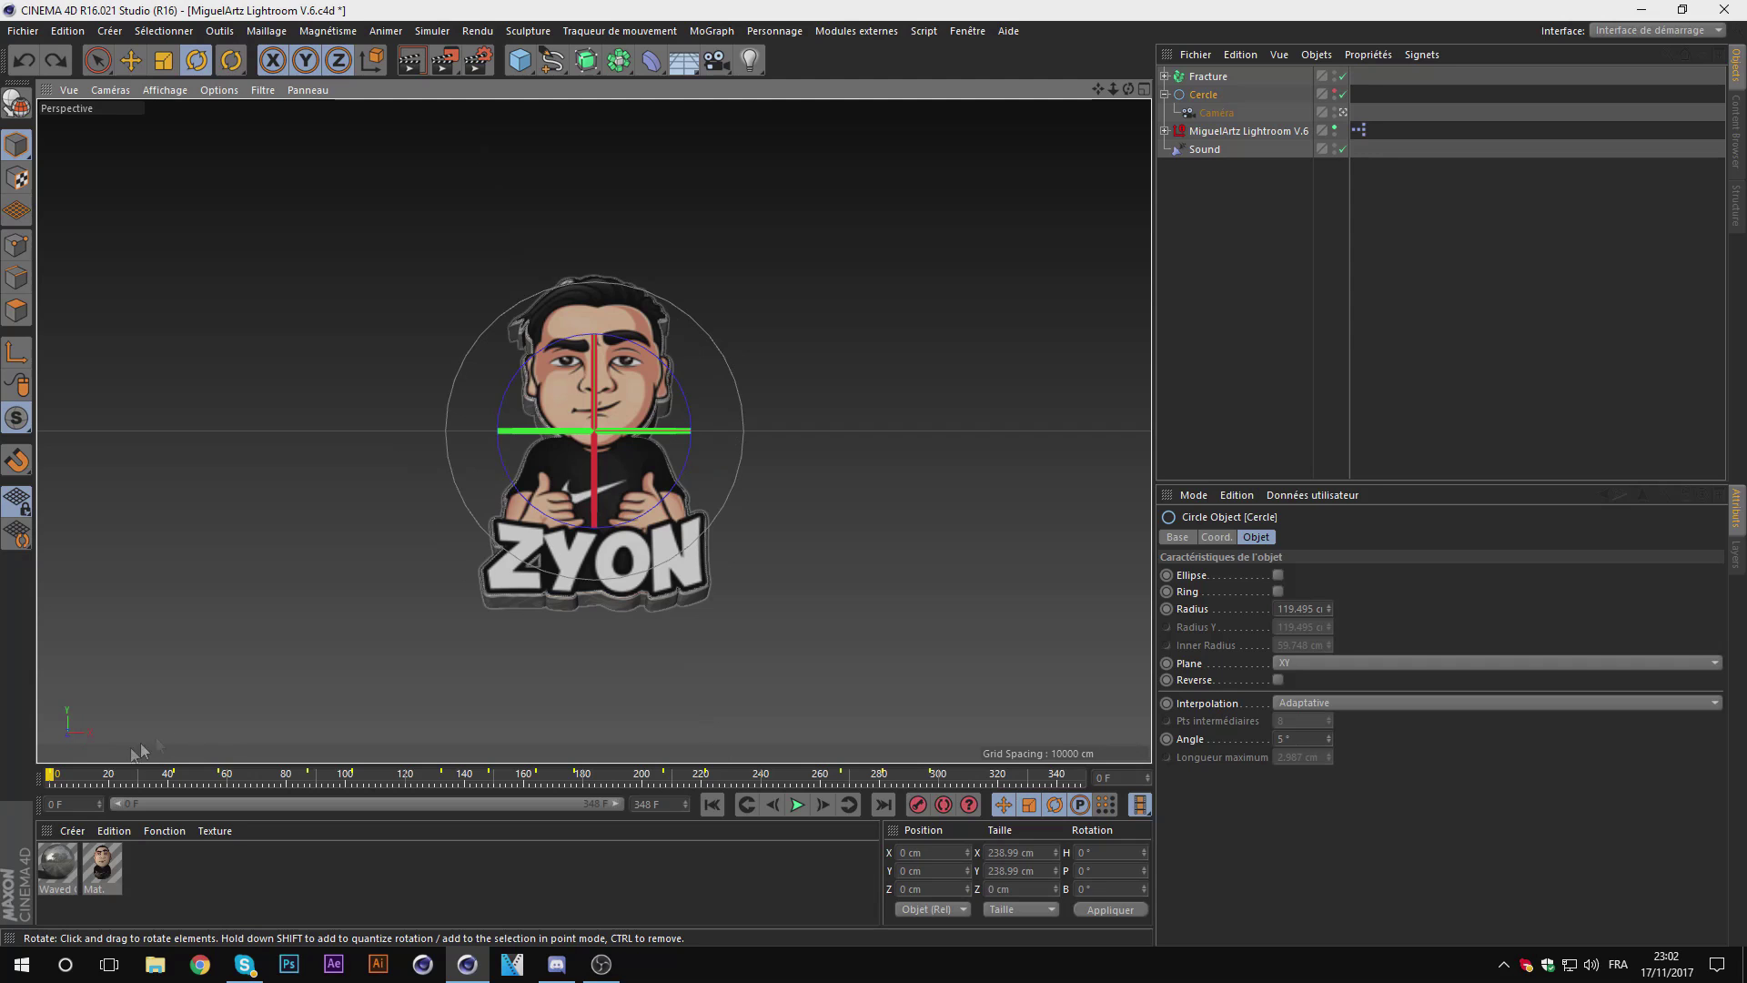
{"action": "left_click_drag", "start_coordinate": [611, 335], "coordinate": [519, 364]}
{"action": "key", "text": "ctrl+z"}
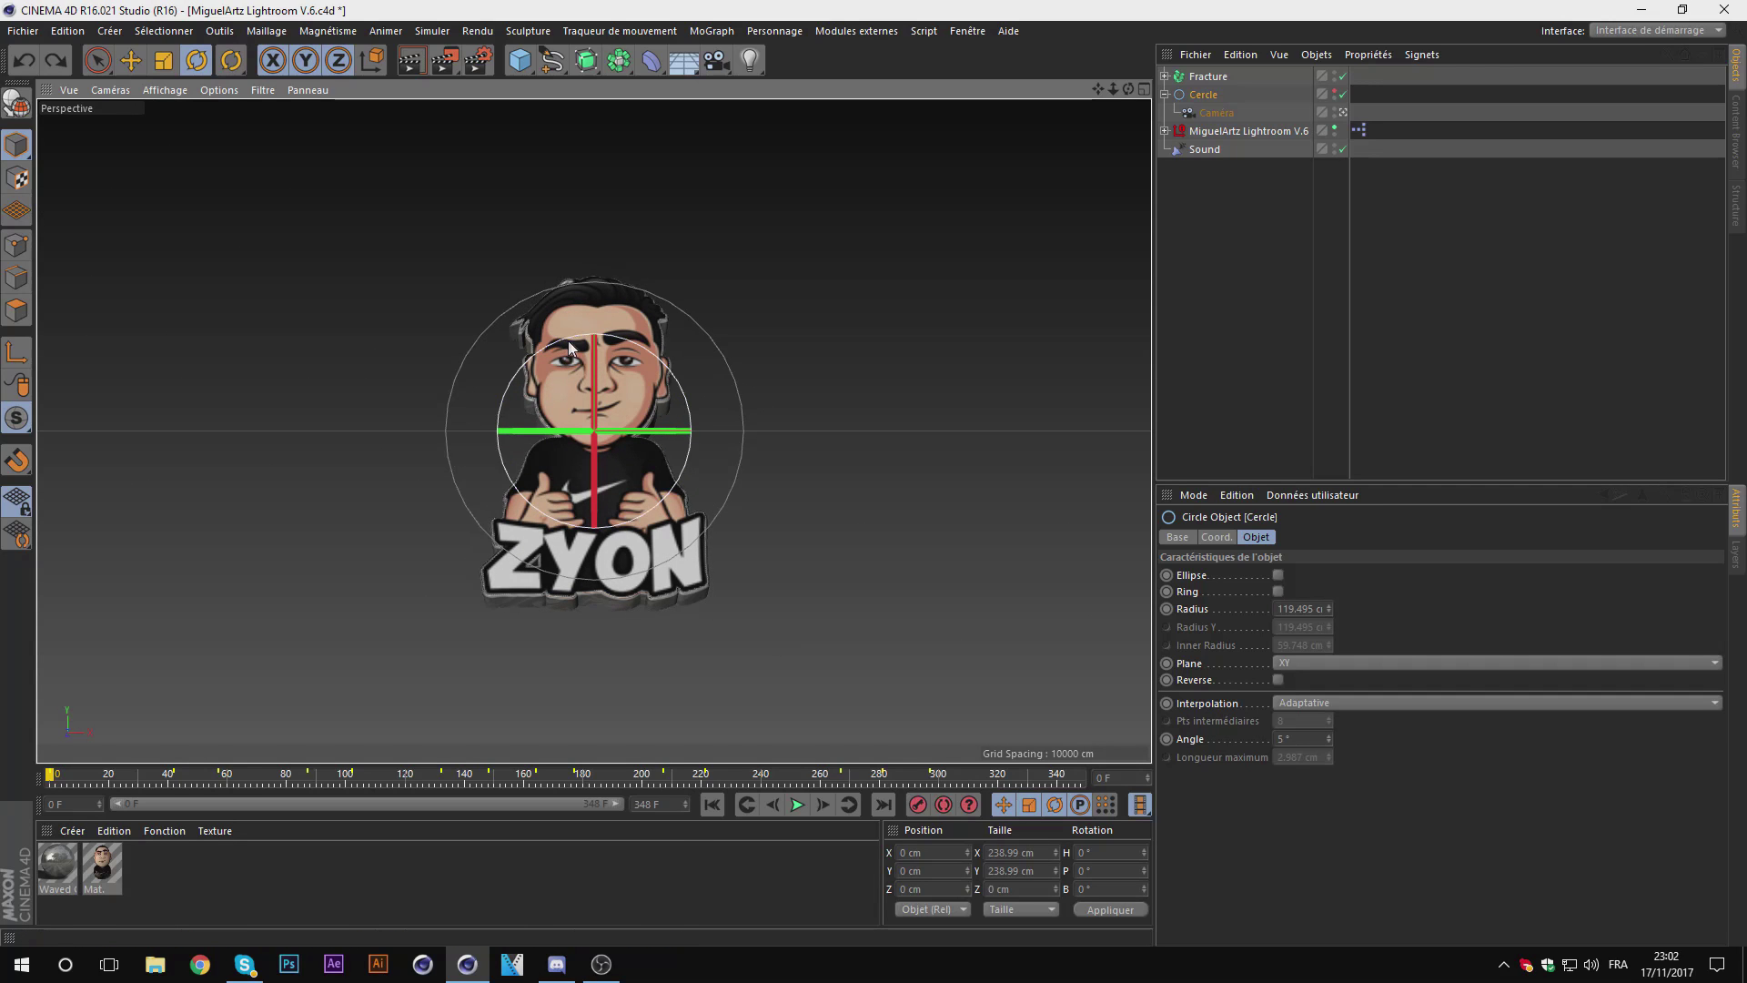
{"action": "left_click_drag", "start_coordinate": [569, 346], "coordinate": [506, 386]}
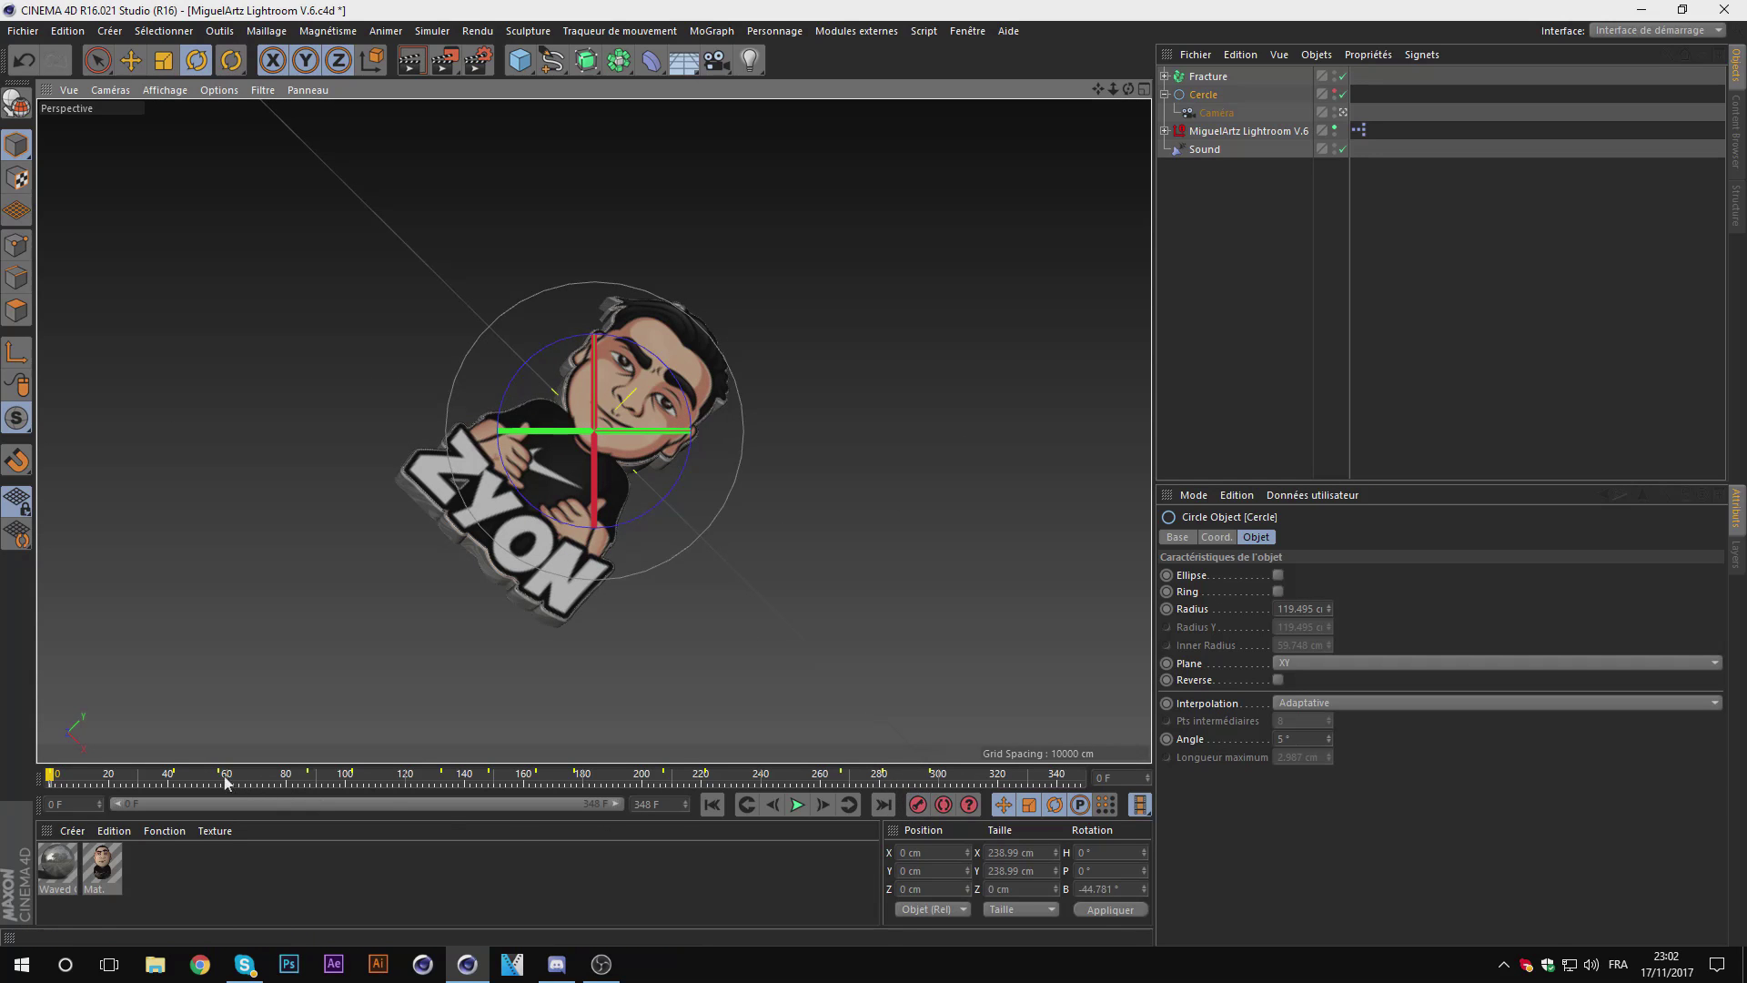
Step: Key Cercle's bank at frames 37, 42, 52 (~223°) and 57 (~311°)
{"action": "left_click", "coordinate": [176, 779]}
{"action": "left_click", "coordinate": [773, 804]}
{"action": "left_click_drag", "start_coordinate": [530, 430], "coordinate": [676, 229]}
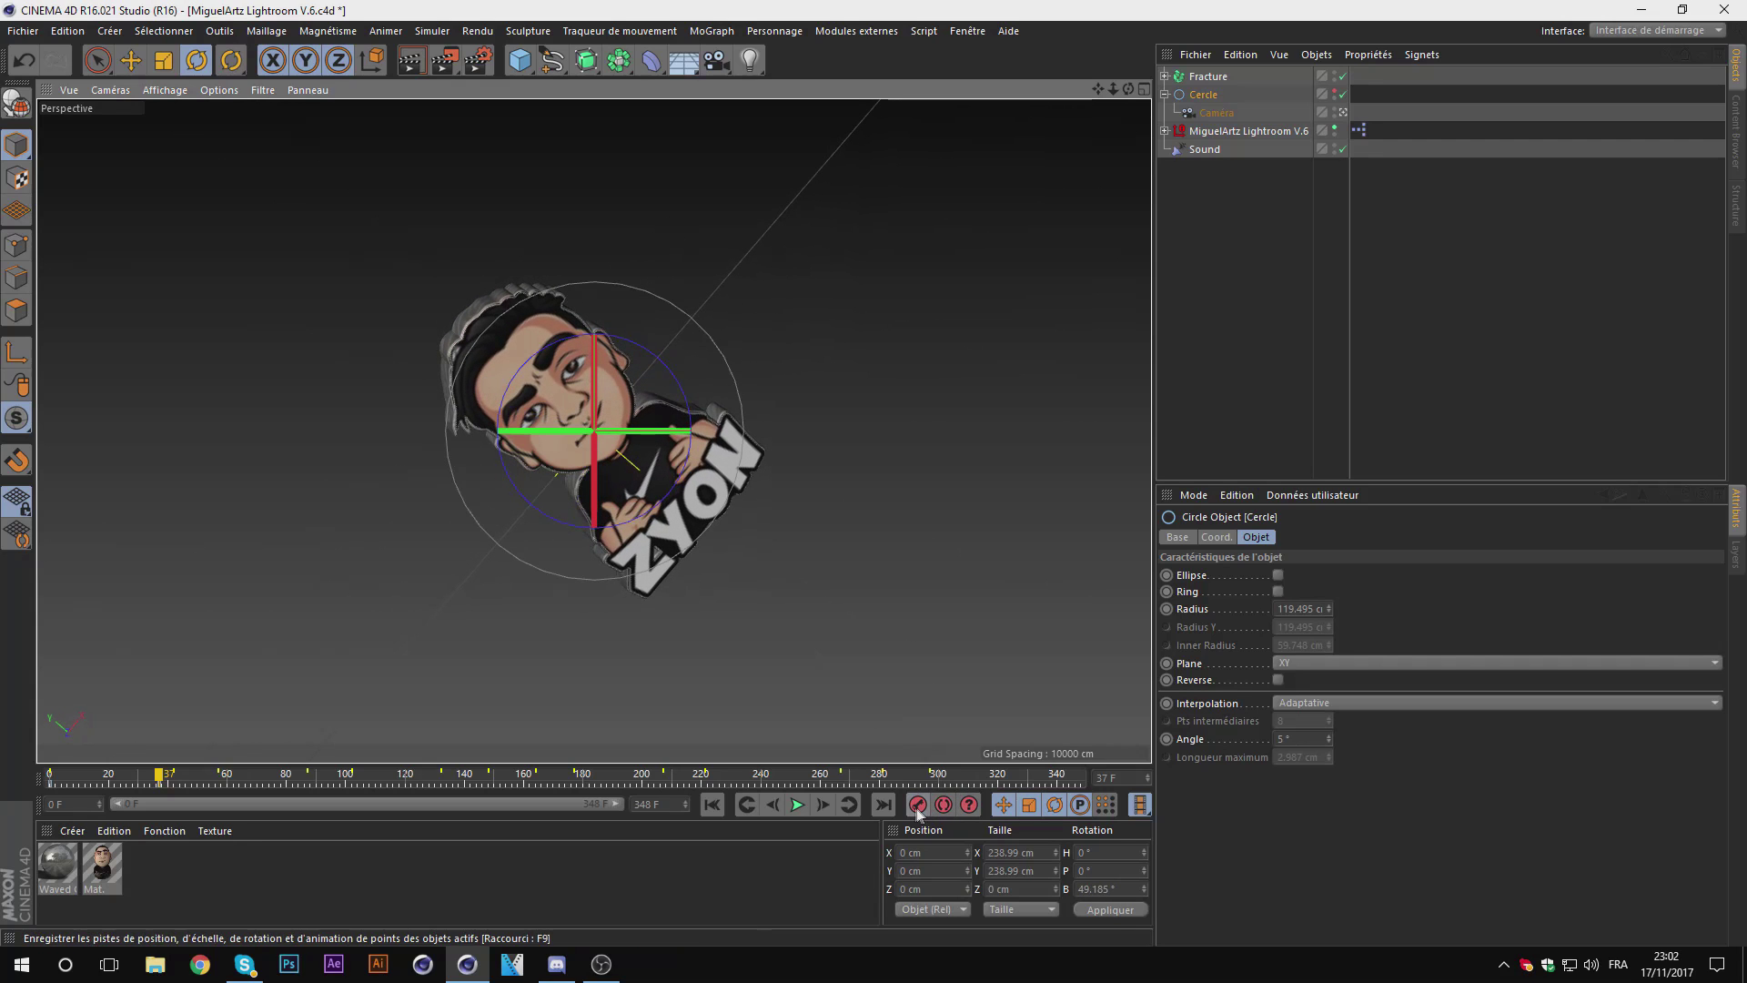
{"action": "left_click", "coordinate": [821, 804]}
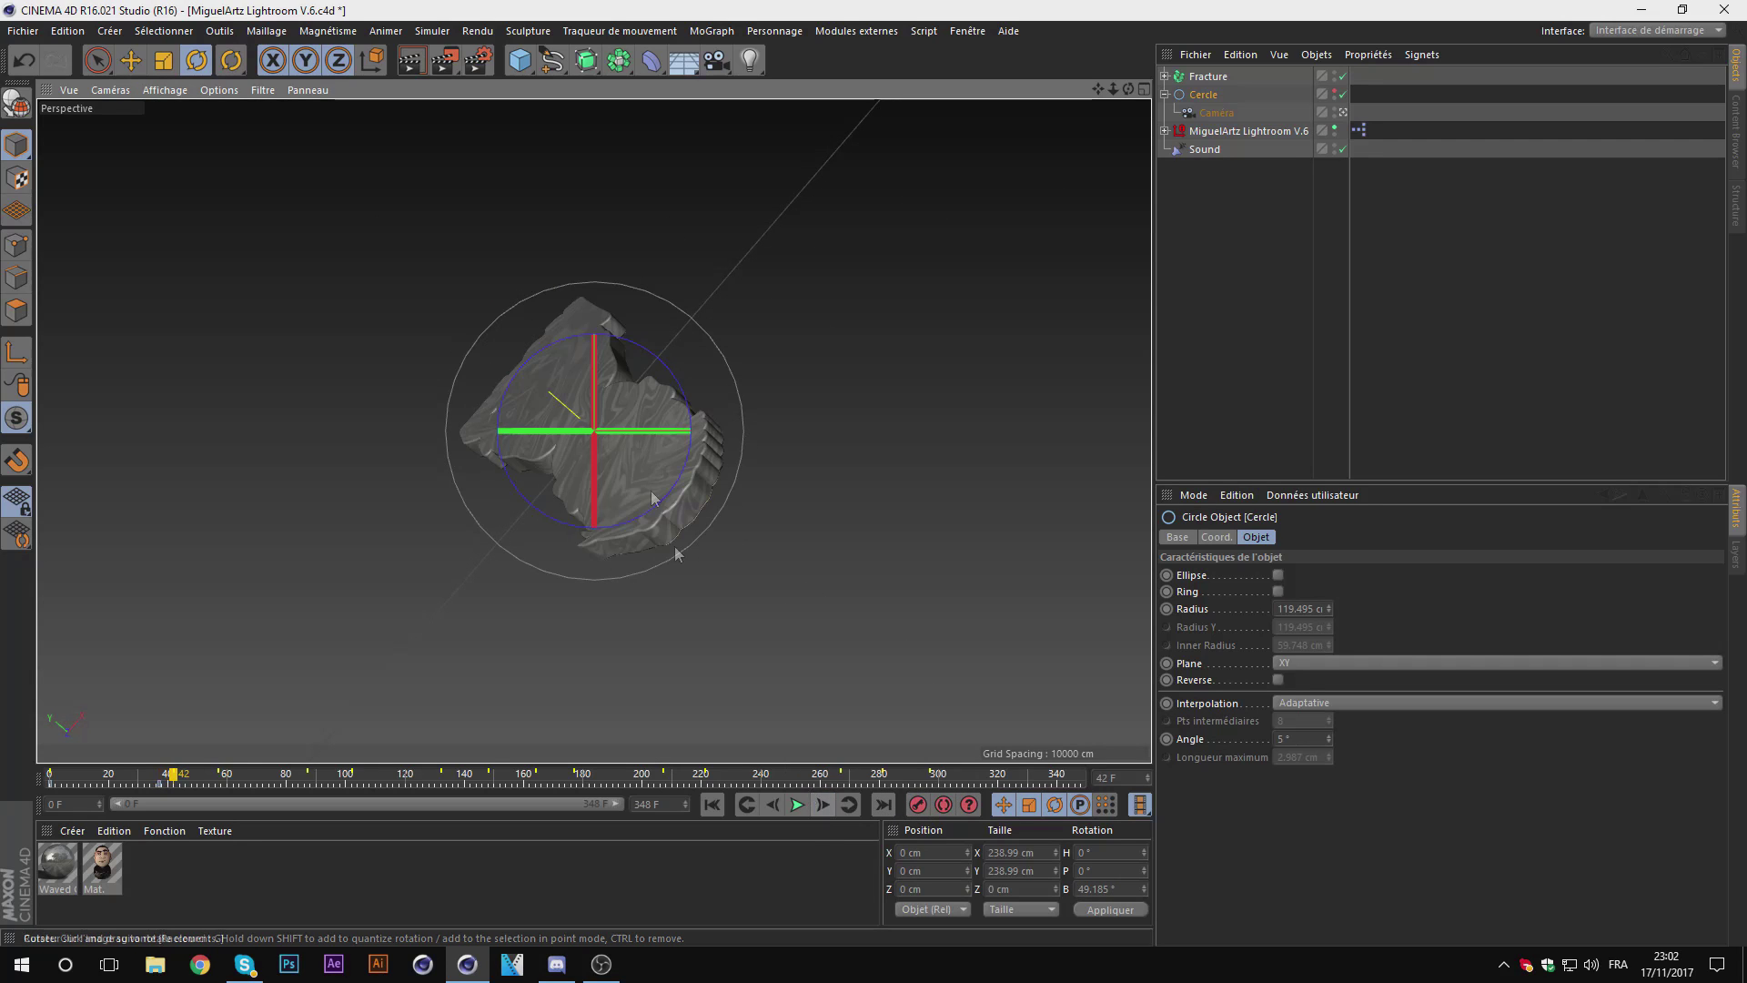
{"action": "left_click_drag", "start_coordinate": [504, 390], "coordinate": [697, 235]}
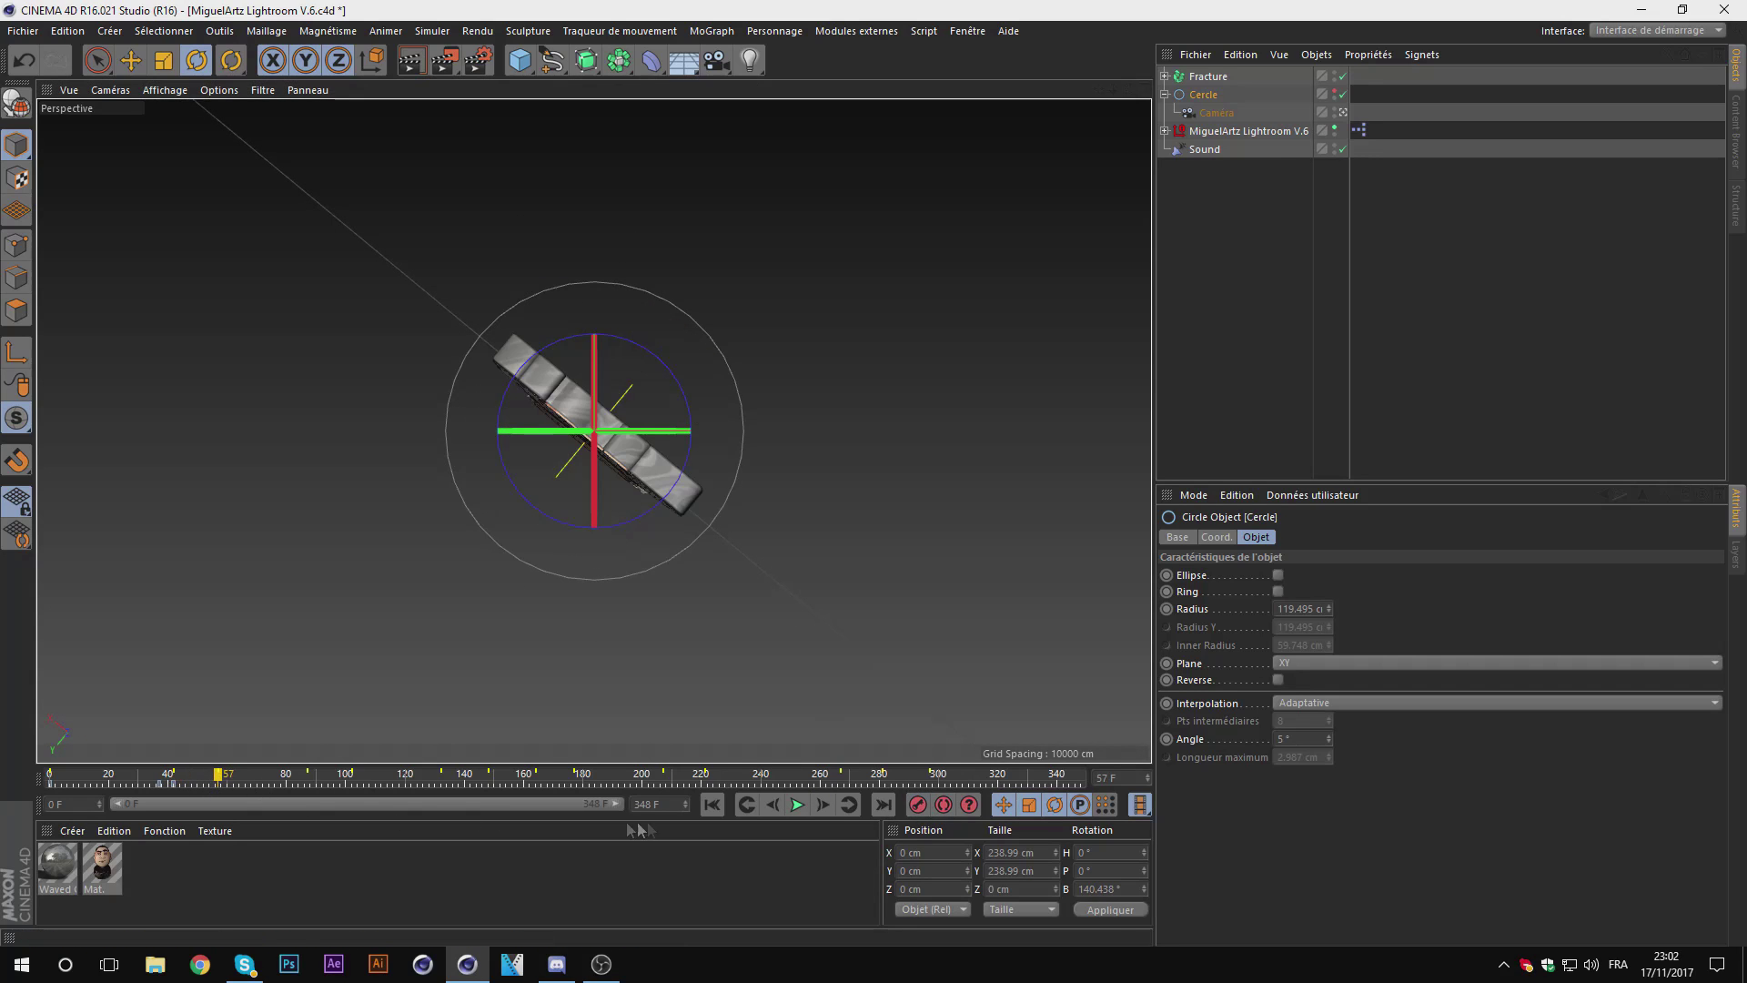
{"action": "left_click", "coordinate": [779, 805]}
{"action": "left_click_drag", "start_coordinate": [541, 404], "coordinate": [679, 265]}
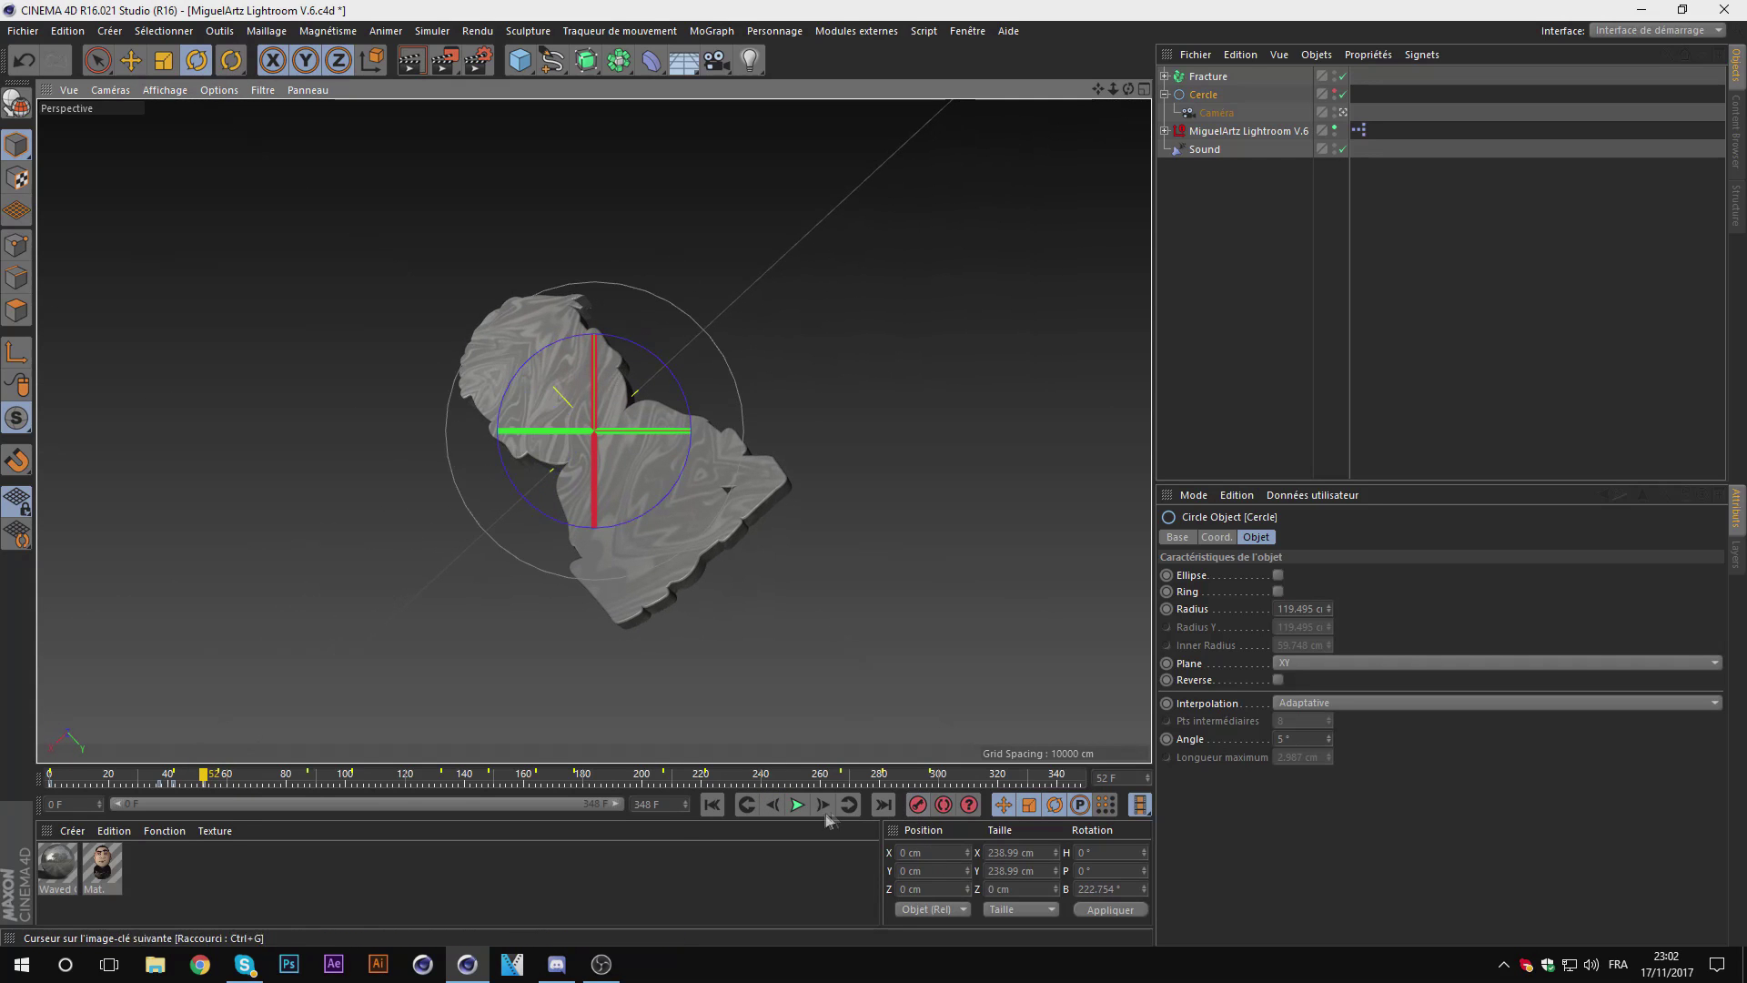
{"action": "left_click", "coordinate": [822, 804]}
{"action": "left_click_drag", "start_coordinate": [505, 398], "coordinate": [667, 273]}
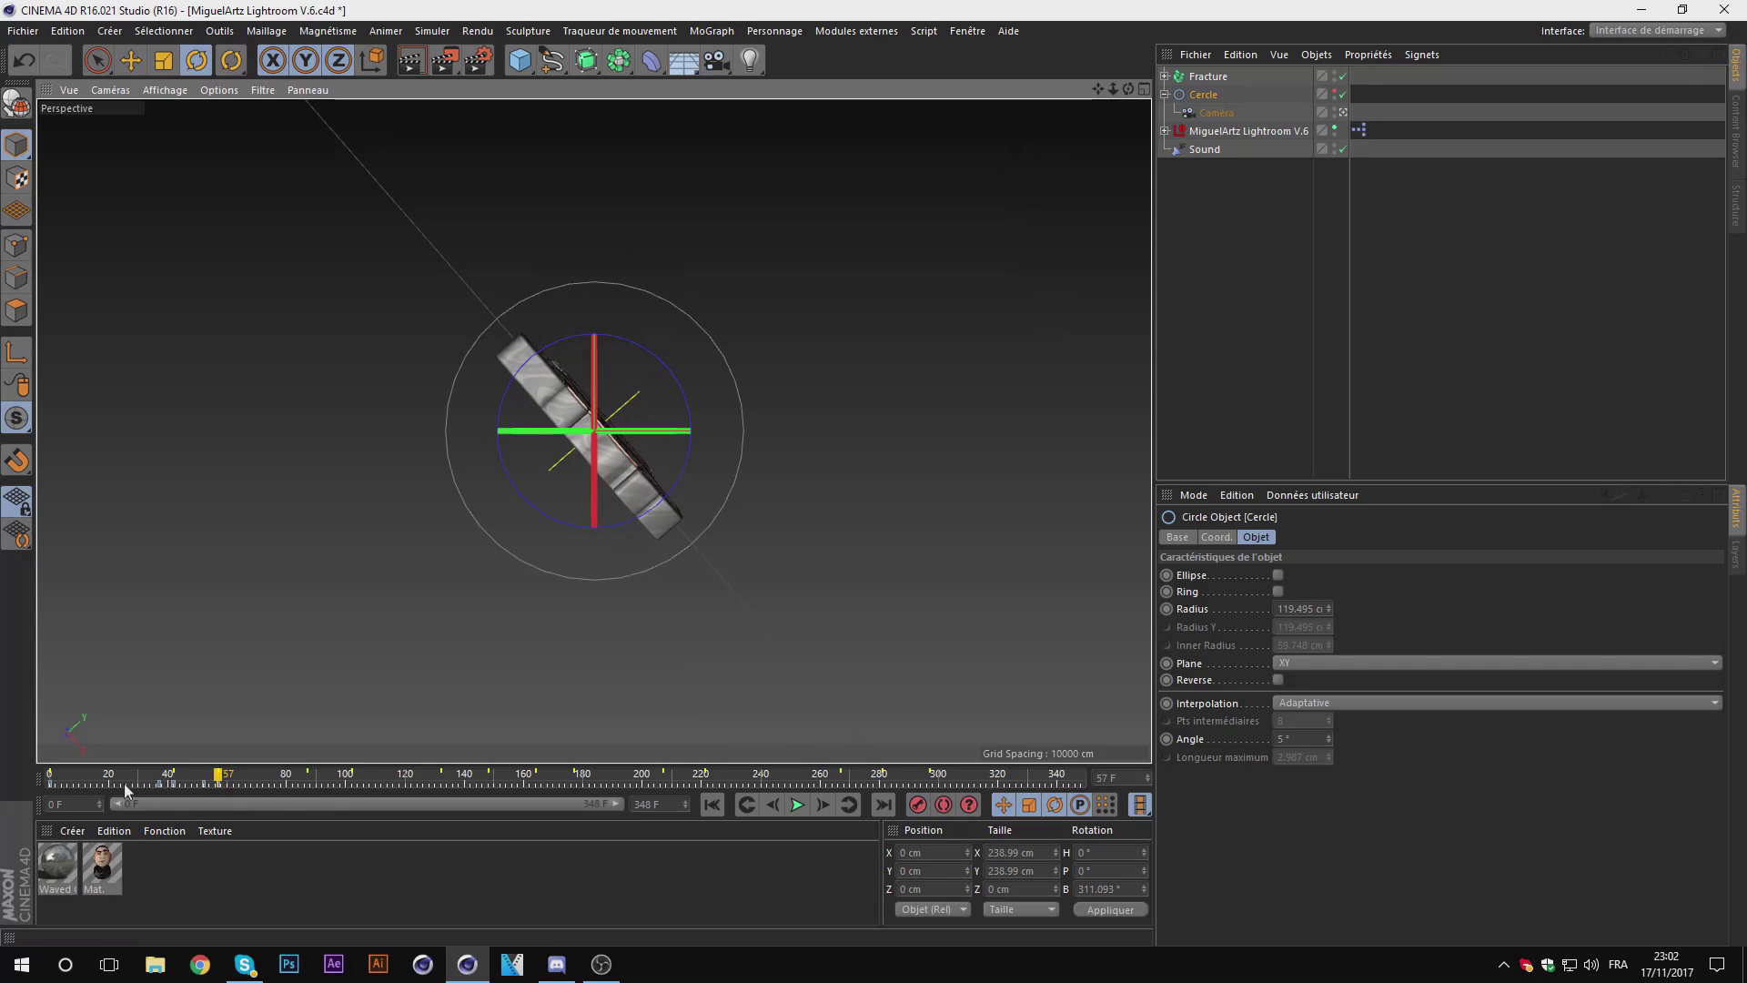
Step: Preview the spin from frame 0, then scrub frames 19–58 with Cercle selected
{"action": "left_click", "coordinate": [50, 778]}
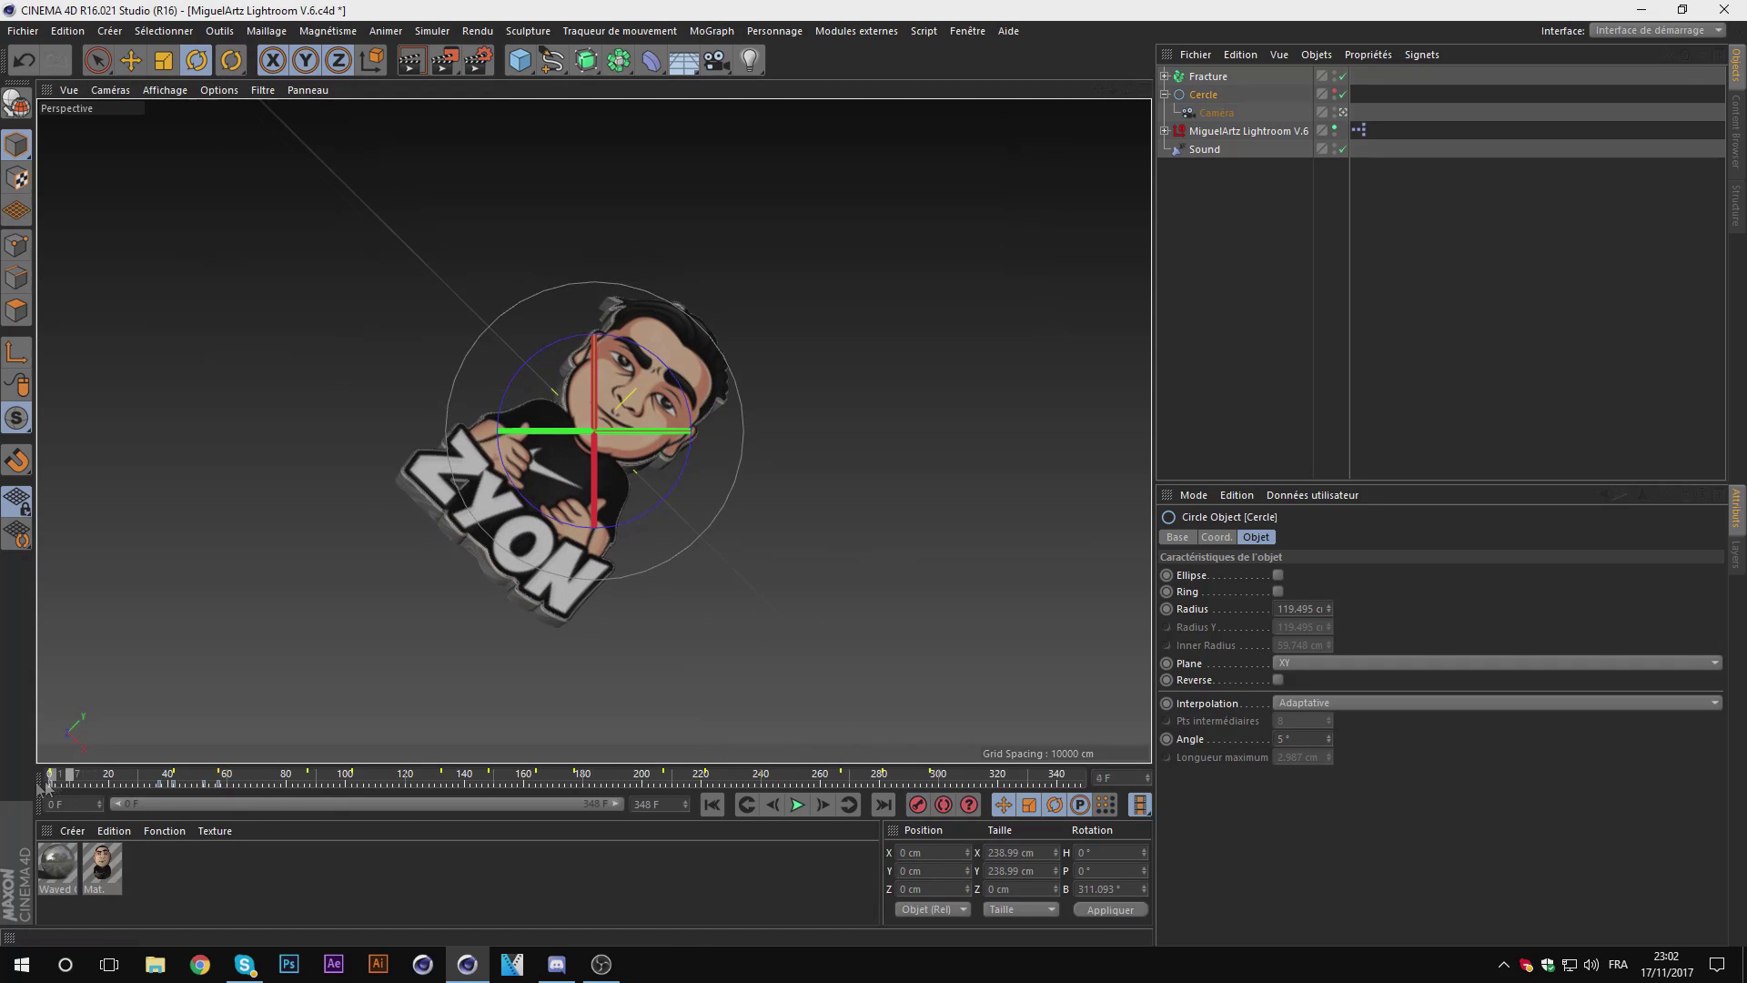
{"action": "left_click", "coordinate": [796, 804]}
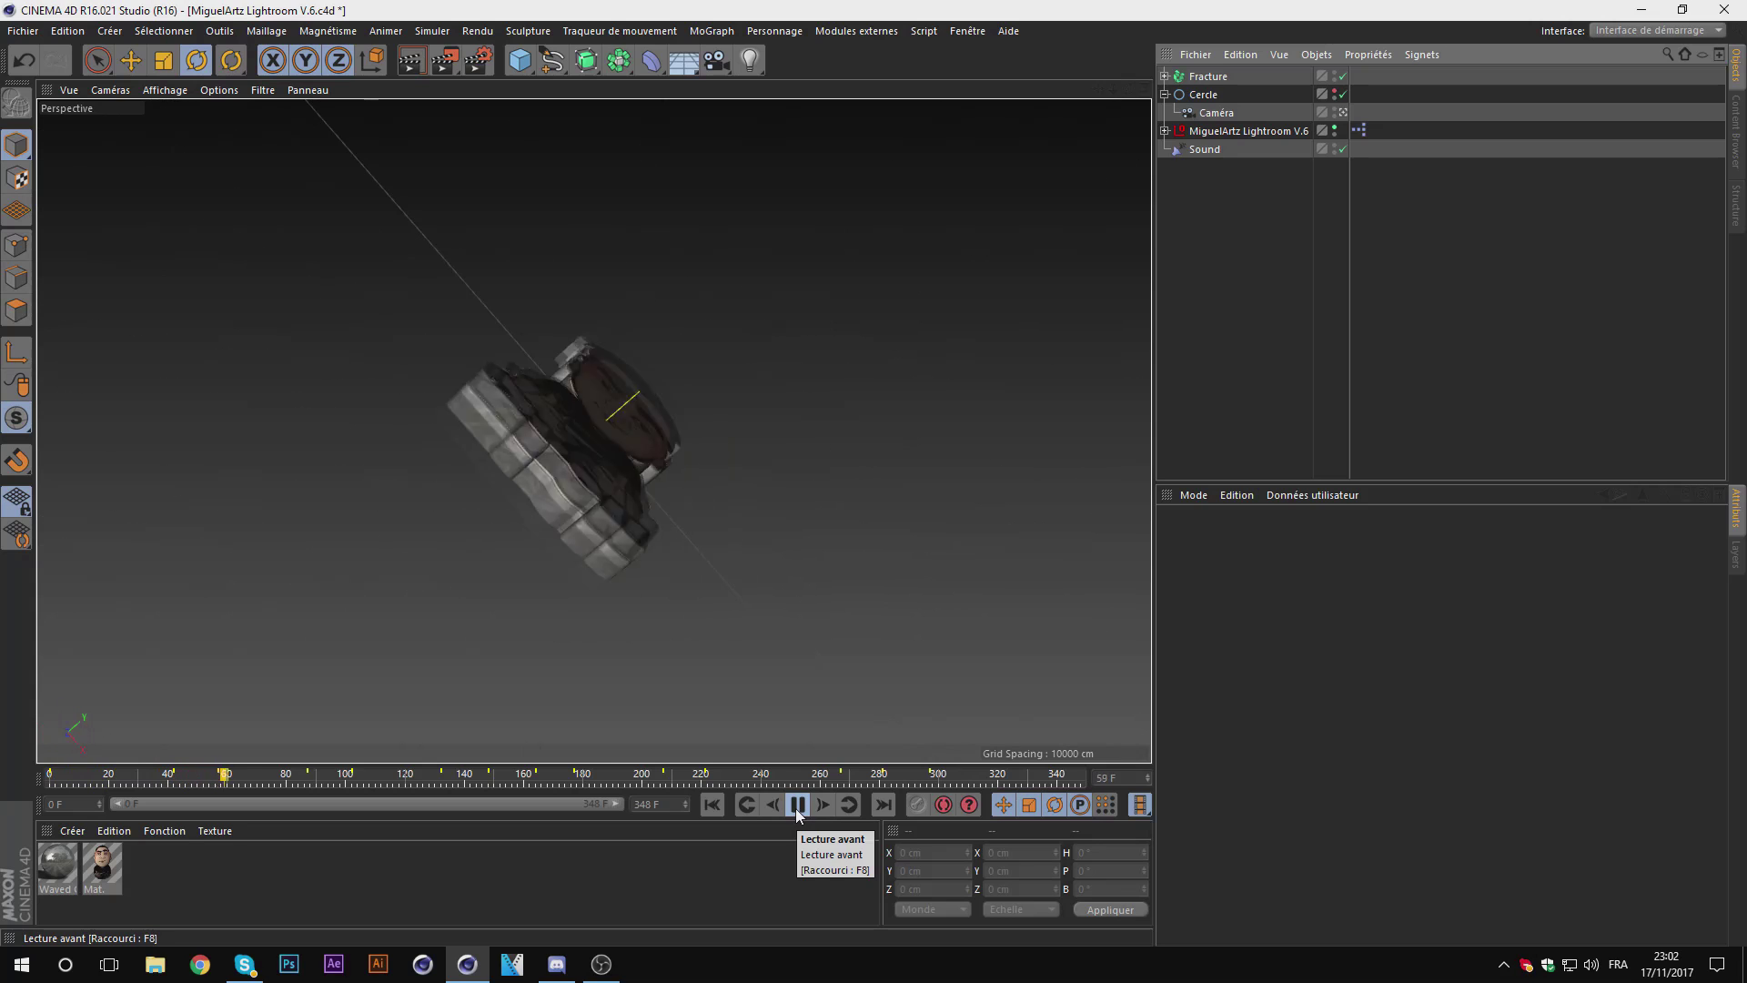
{"action": "left_click", "coordinate": [797, 804]}
{"action": "left_click", "coordinate": [1203, 94]}
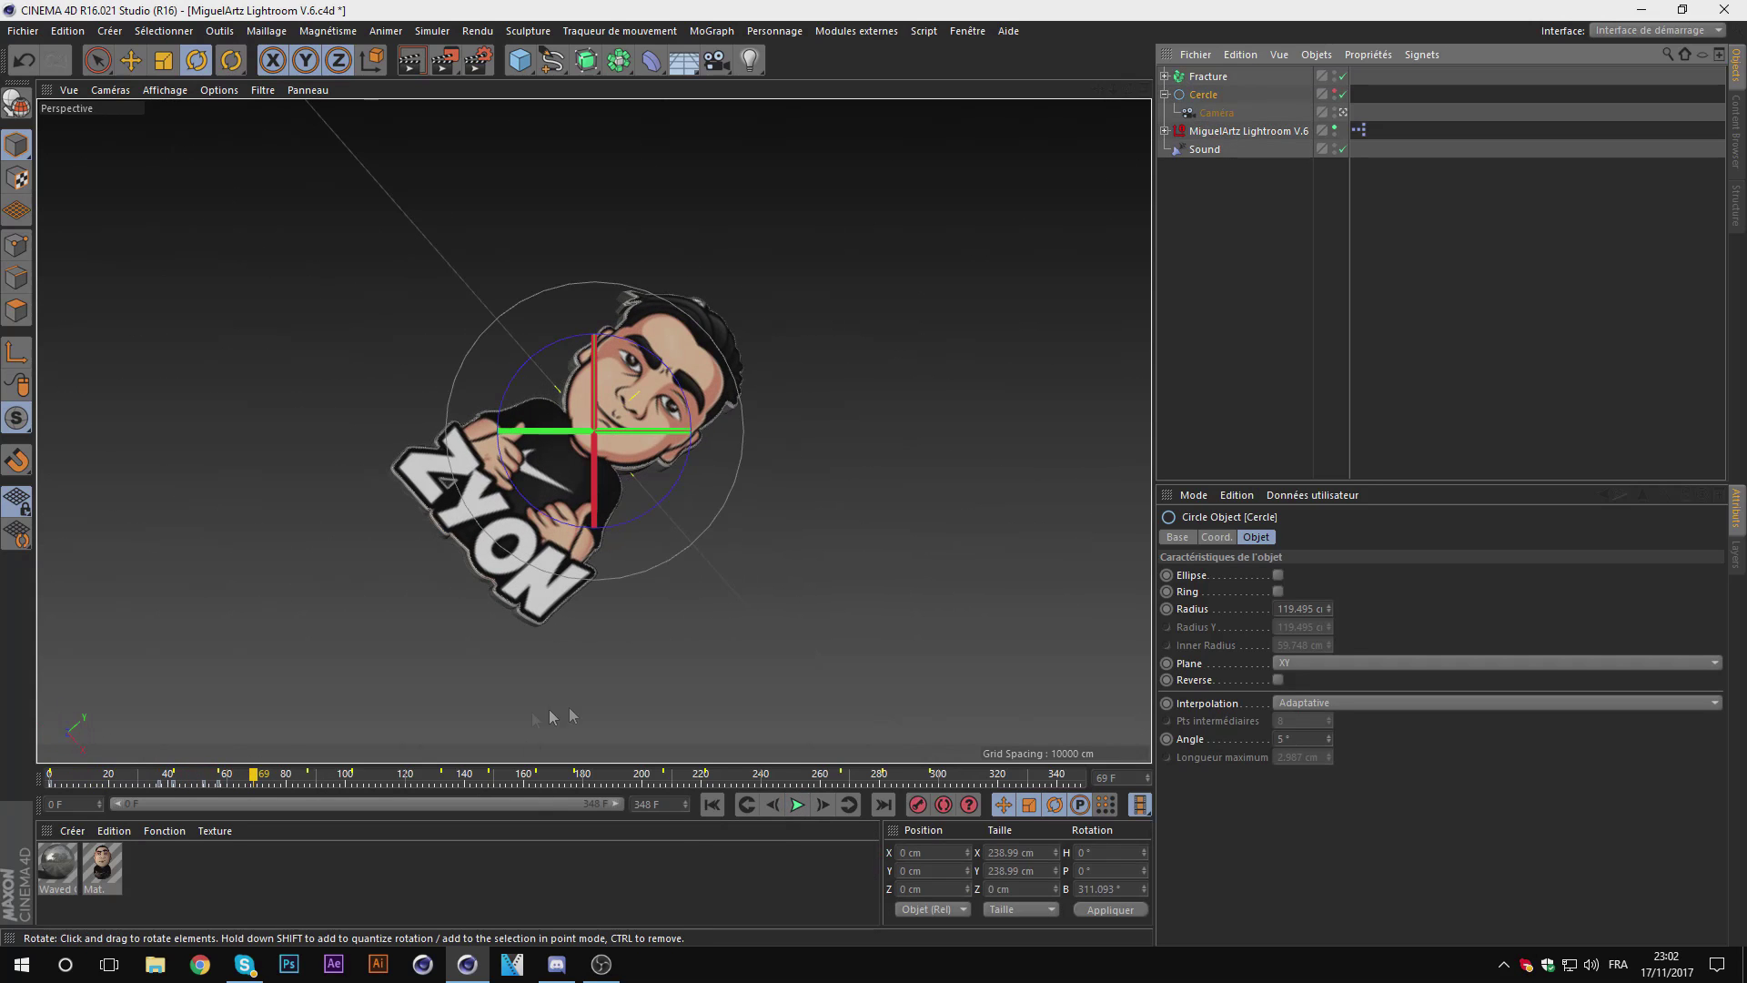
{"action": "left_click", "coordinate": [223, 775]}
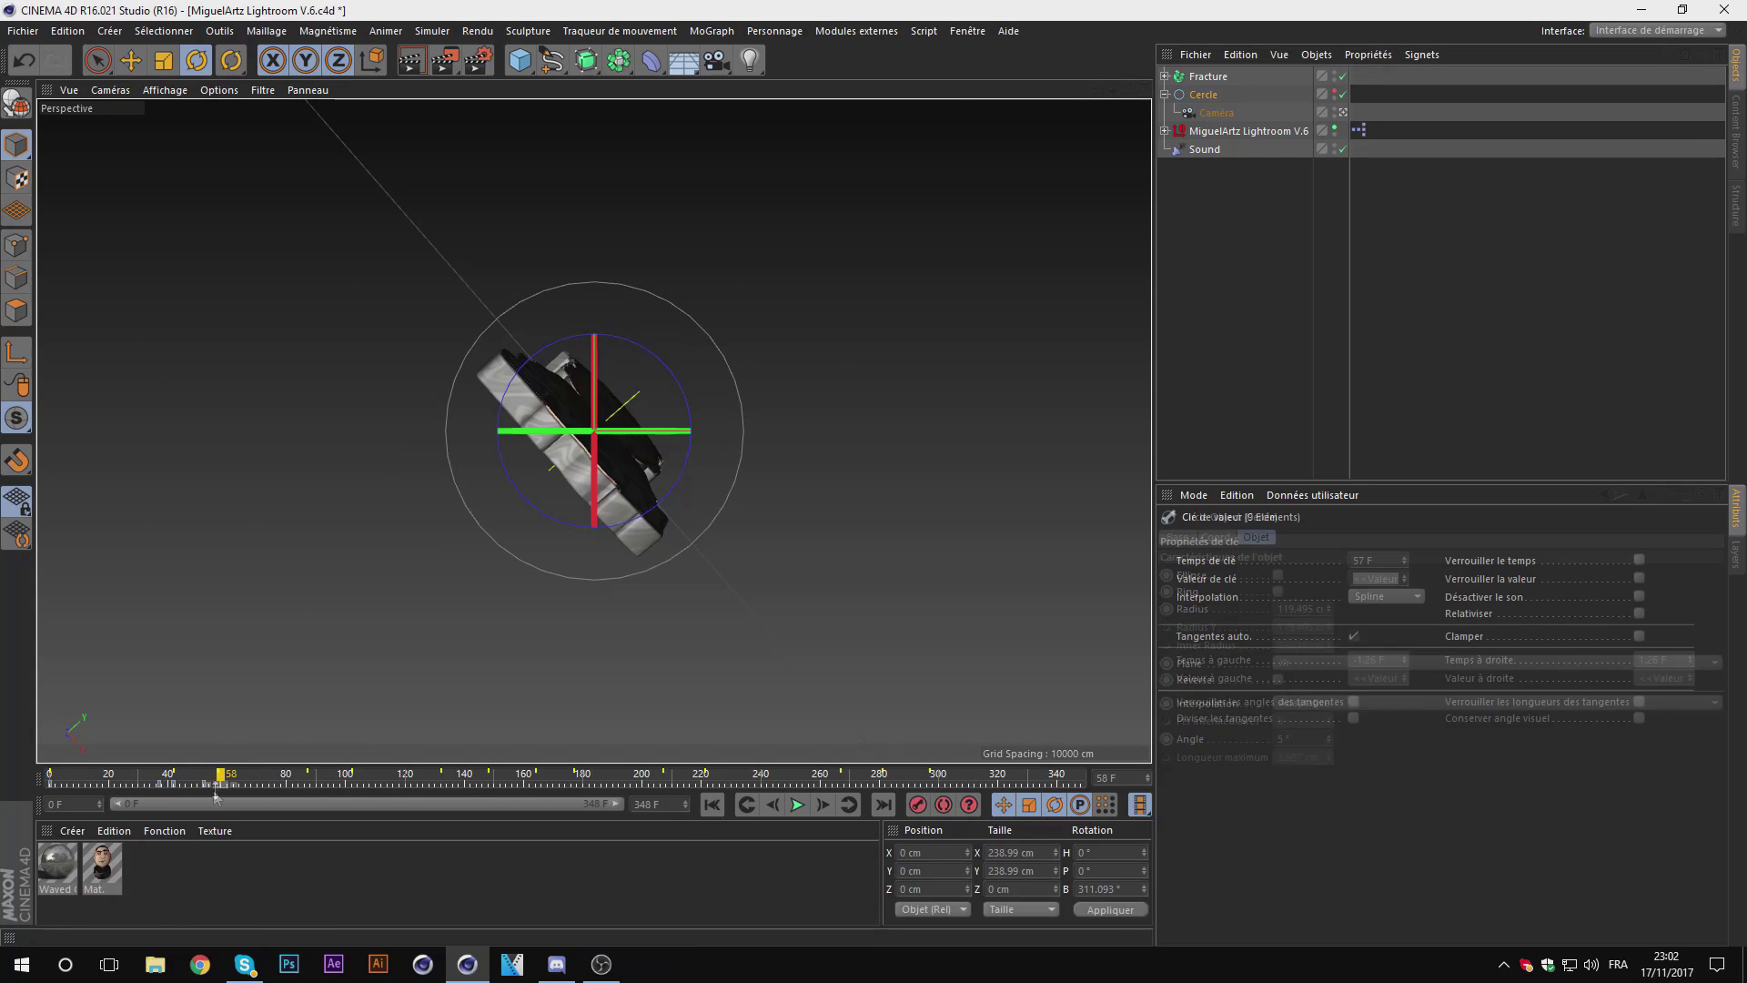
{"action": "left_click_drag", "start_coordinate": [257, 785], "coordinate": [50, 800]}
{"action": "left_click", "coordinate": [1226, 428]}
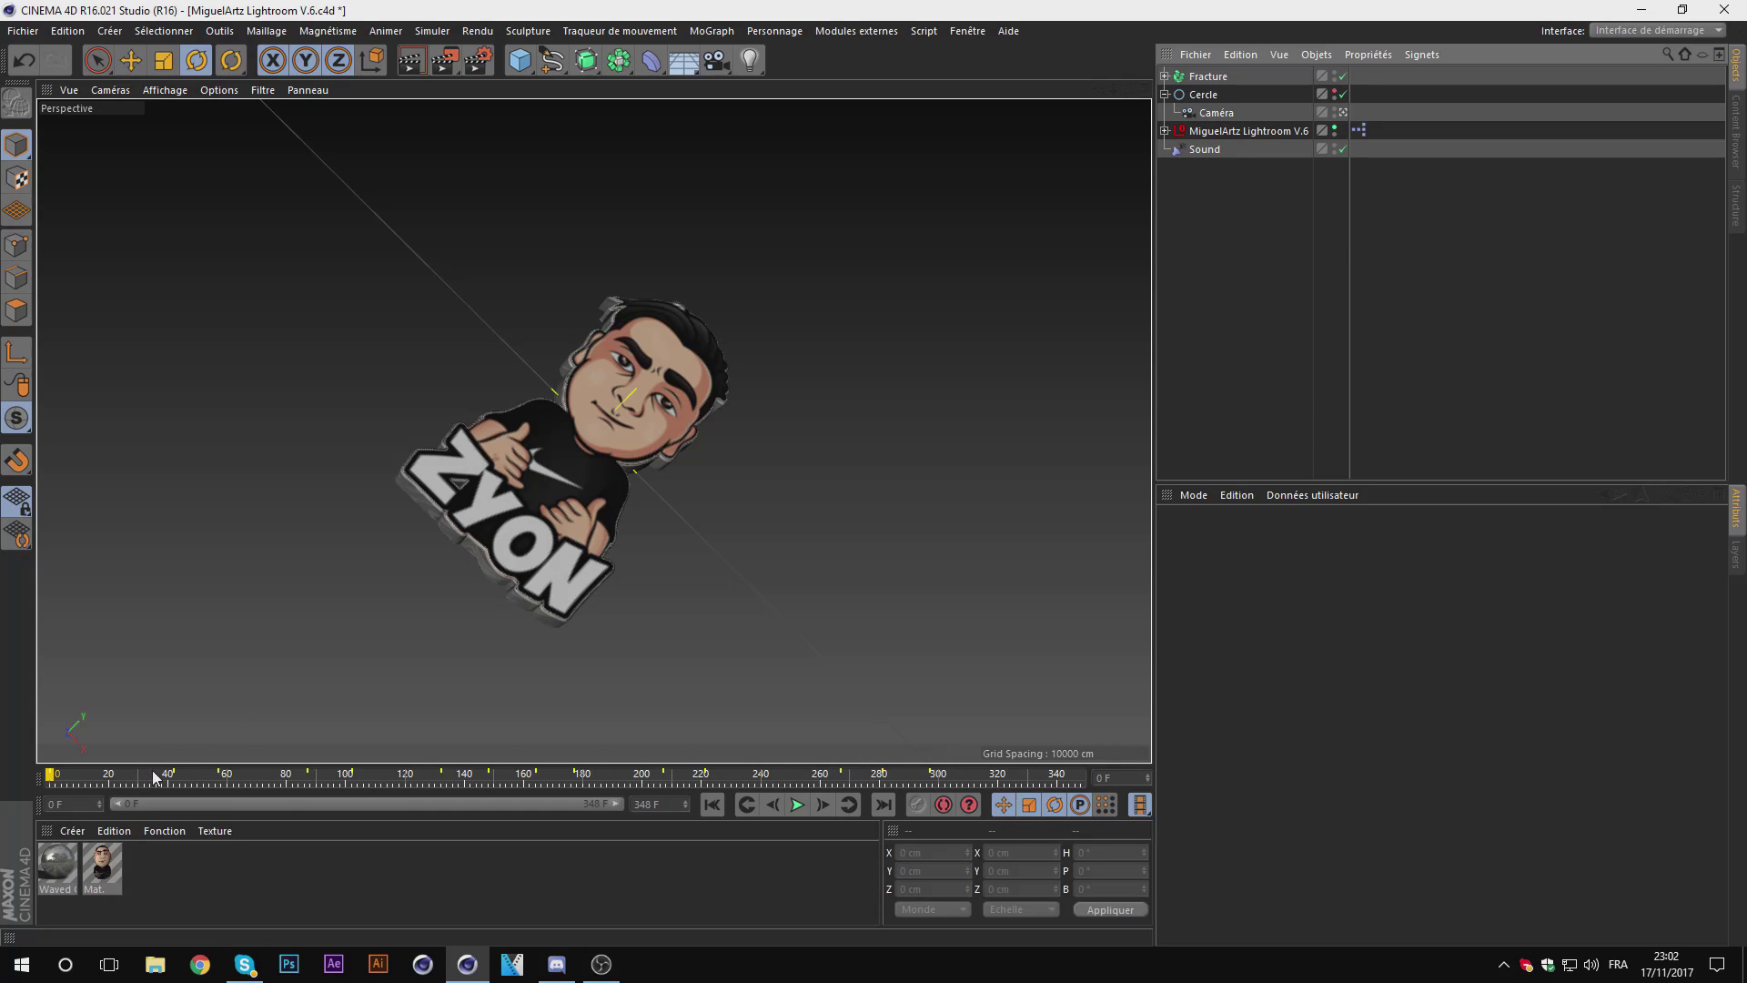
{"action": "left_click_drag", "start_coordinate": [159, 778], "coordinate": [172, 778]}
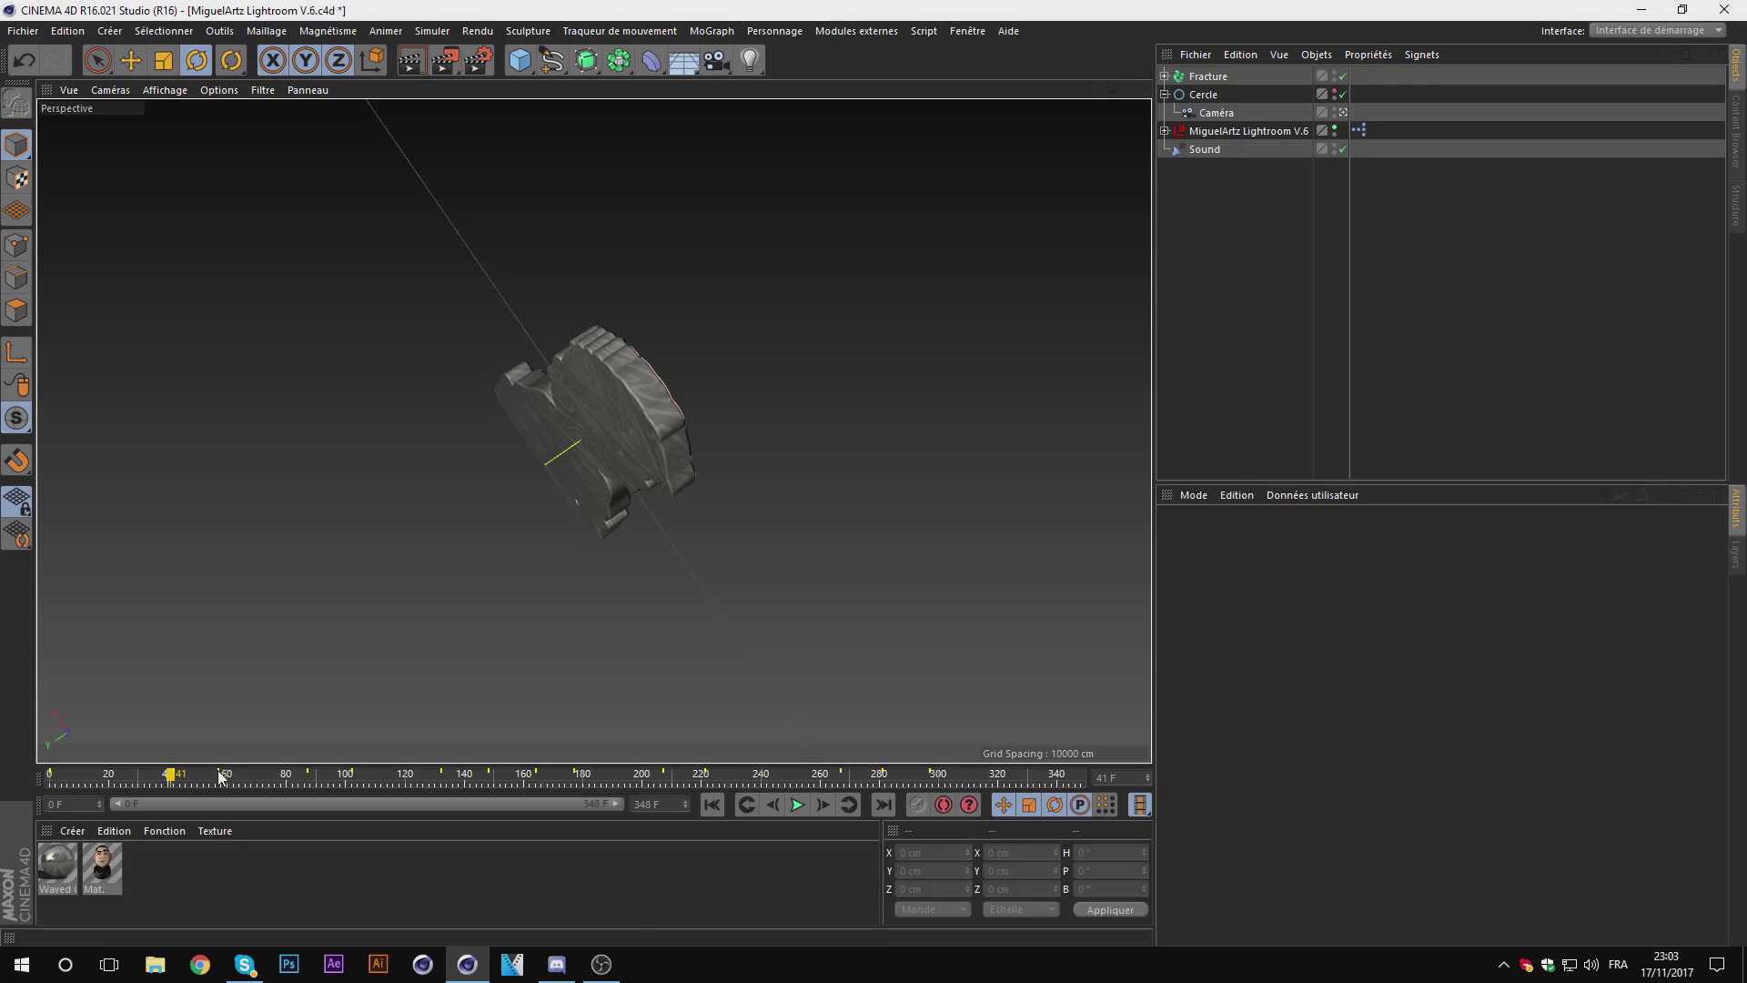
Step: Re-rotate Cercle at frame 57, then replay from frame 35 to frame 50
{"action": "left_click", "coordinate": [217, 769]}
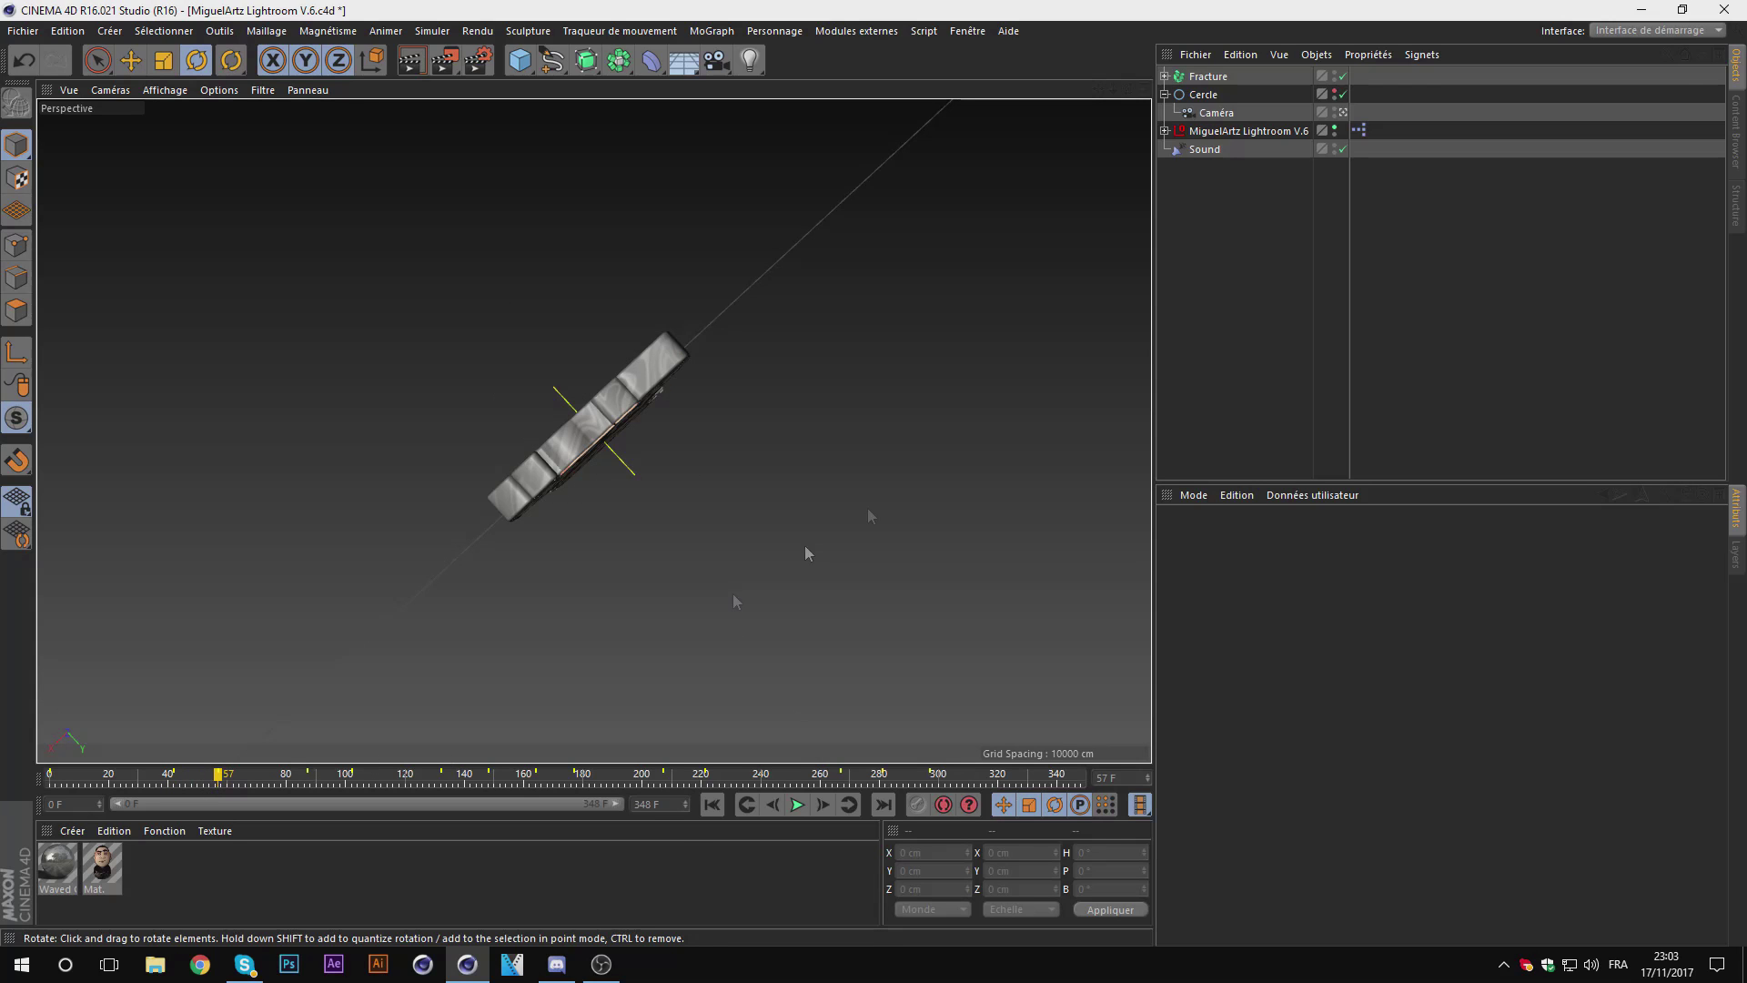
{"action": "left_click", "coordinate": [1198, 94]}
{"action": "mouse_move", "coordinate": [637, 350]}
{"action": "left_mouse_down"}
{"action": "mouse_move", "coordinate": [606, 510]}
{"action": "mouse_move", "coordinate": [587, 523]}
{"action": "left_mouse_up"}
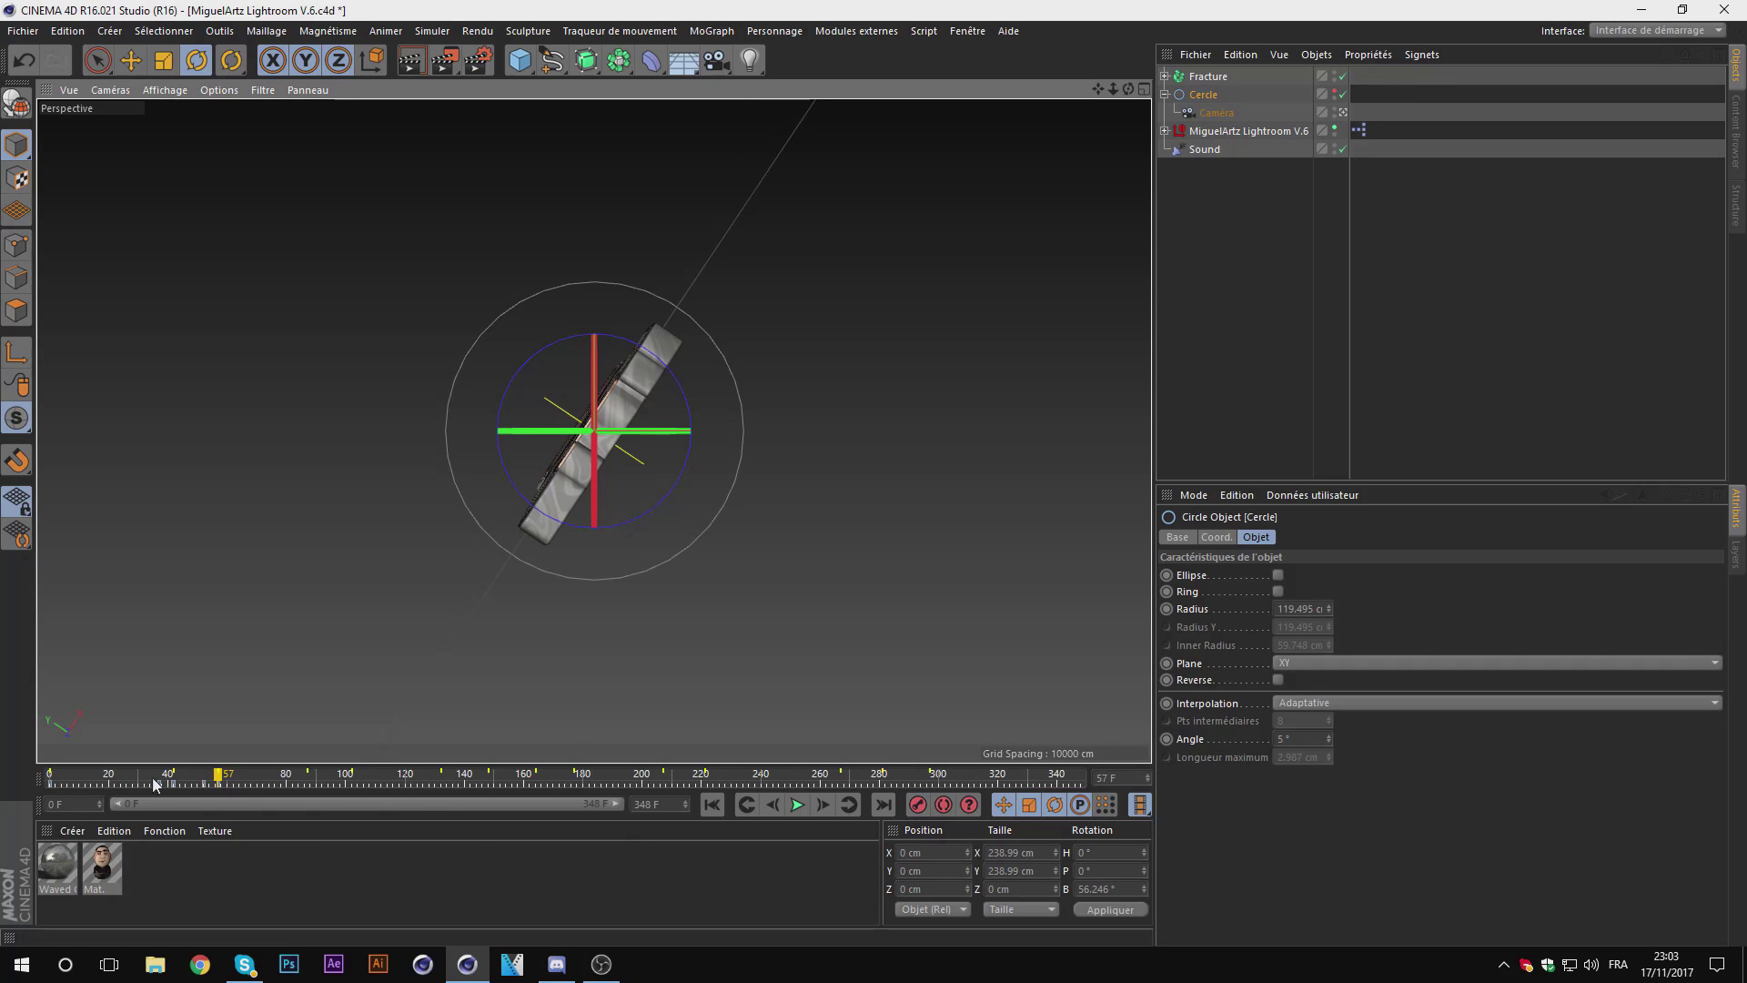
{"action": "left_click", "coordinate": [153, 774]}
{"action": "left_click", "coordinate": [797, 805]}
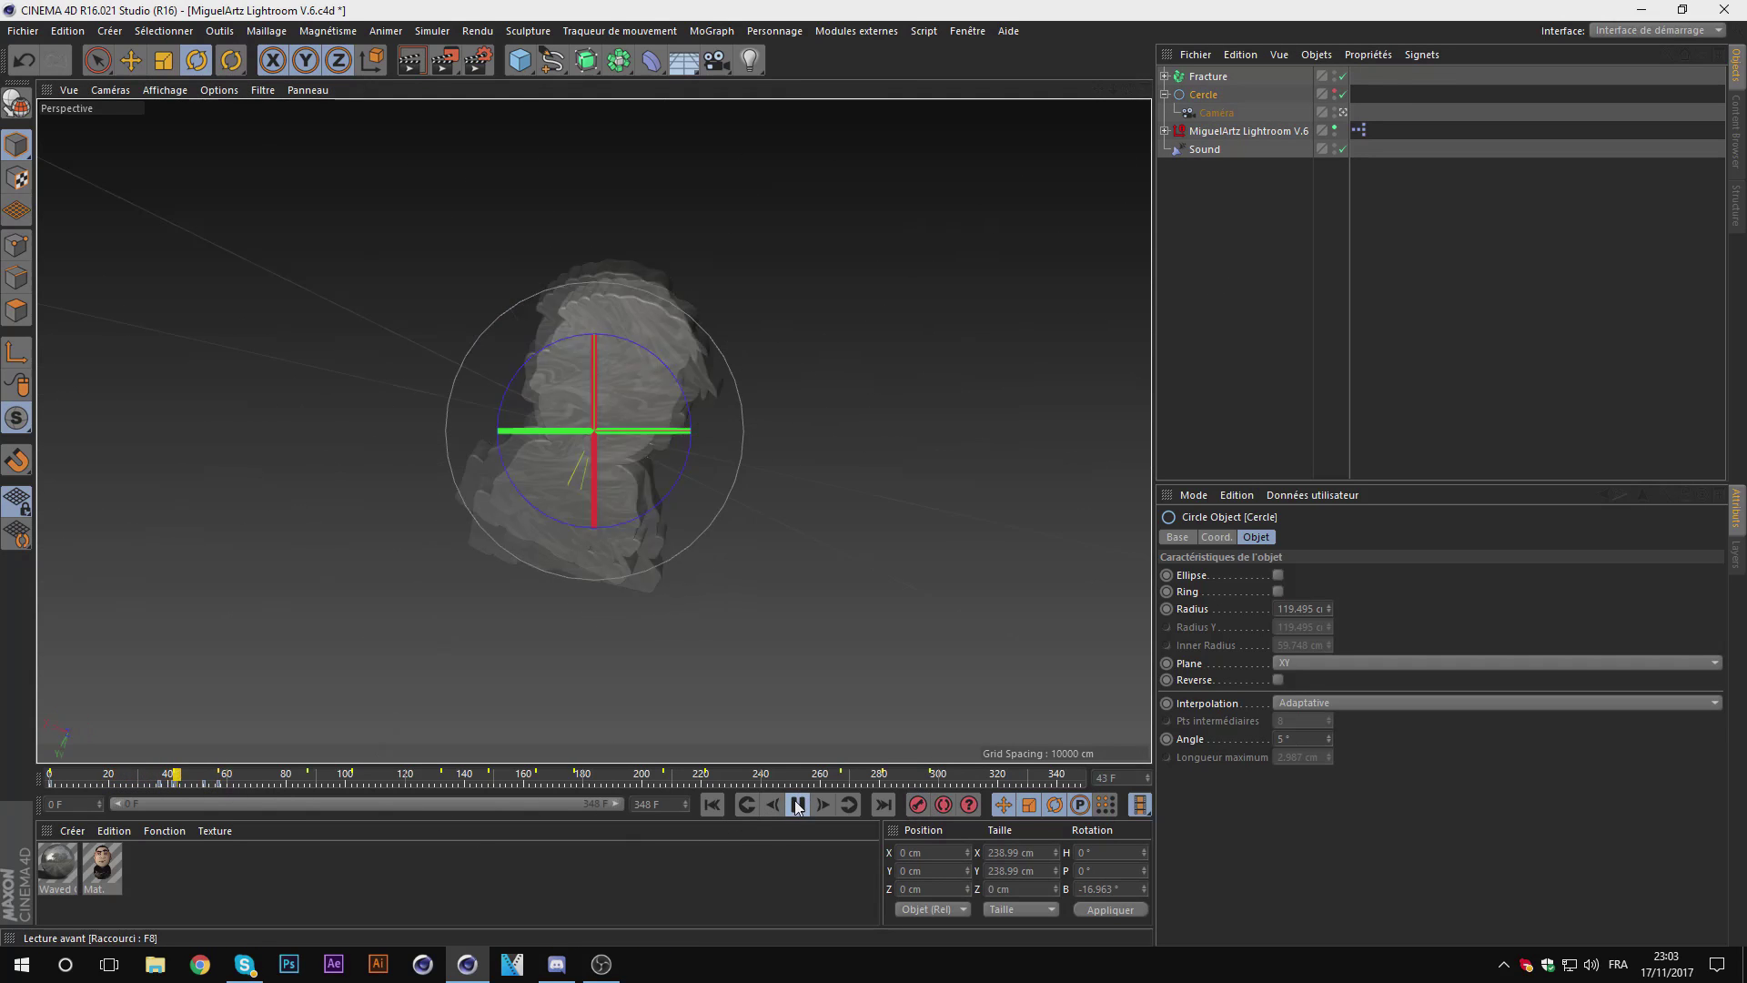
{"action": "left_click", "coordinate": [797, 804]}
{"action": "left_click", "coordinate": [198, 775]}
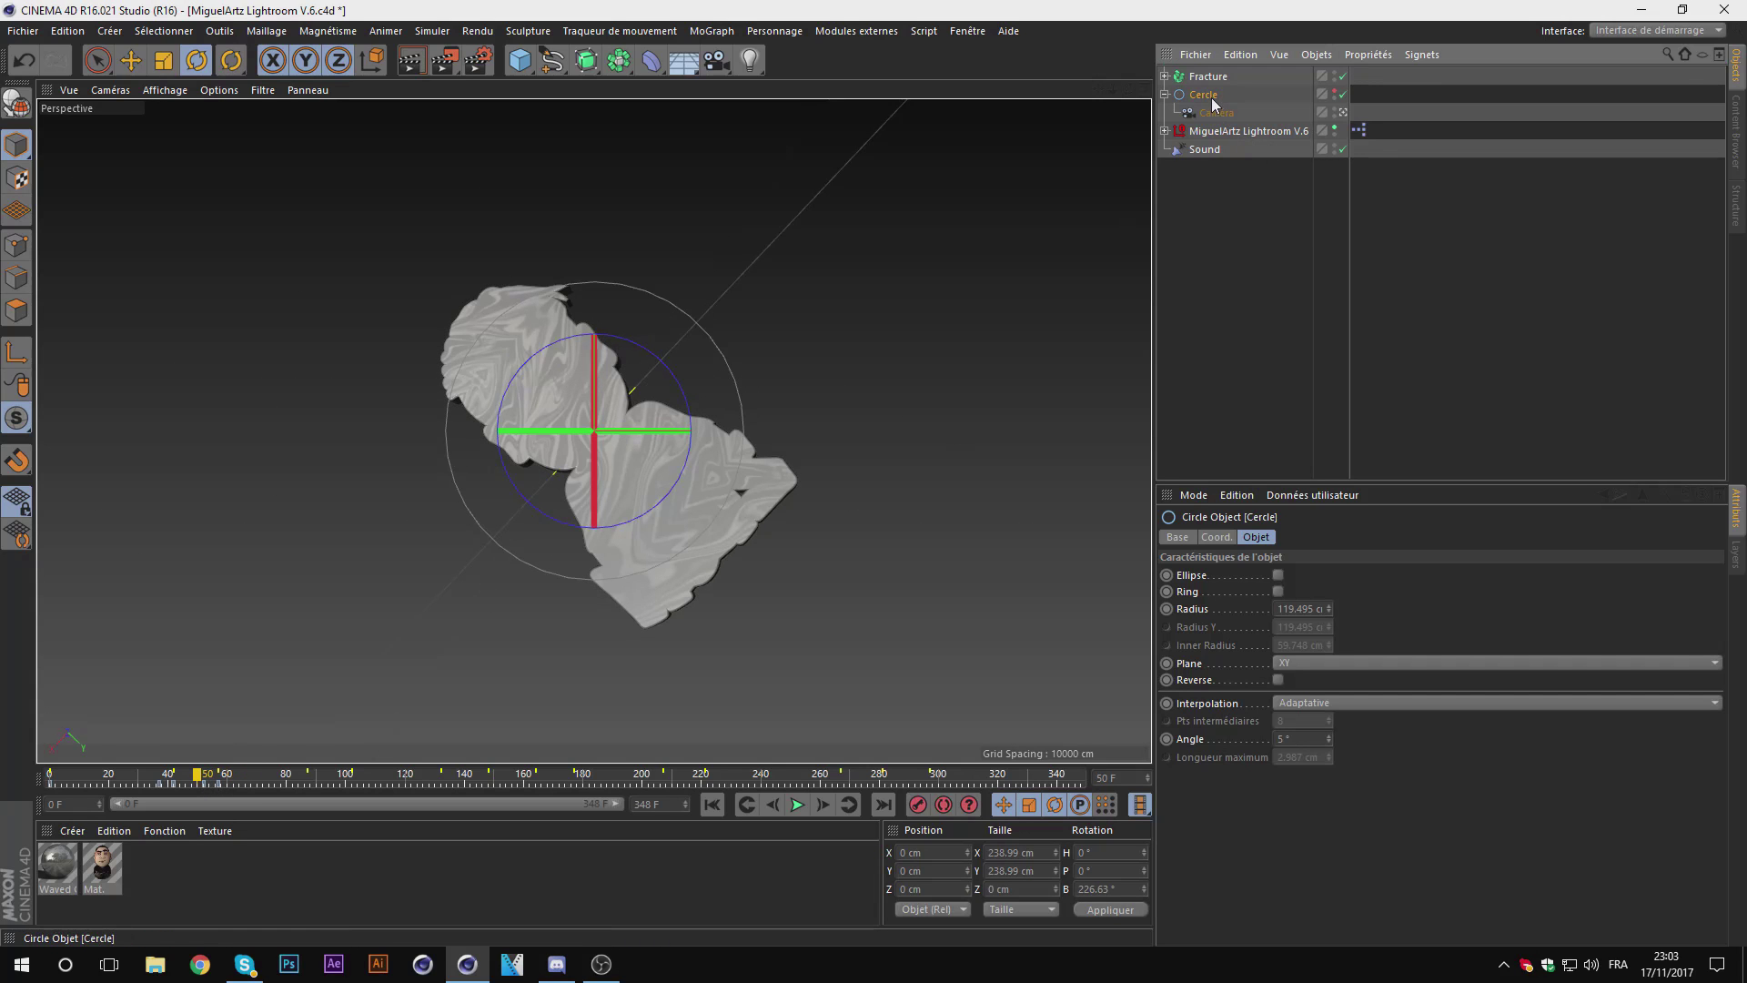
Step: Rotate Cercle's bank to about -43° at frame 82 and -147° at frame 87
{"action": "left_click_drag", "start_coordinate": [98, 798], "coordinate": [182, 776]}
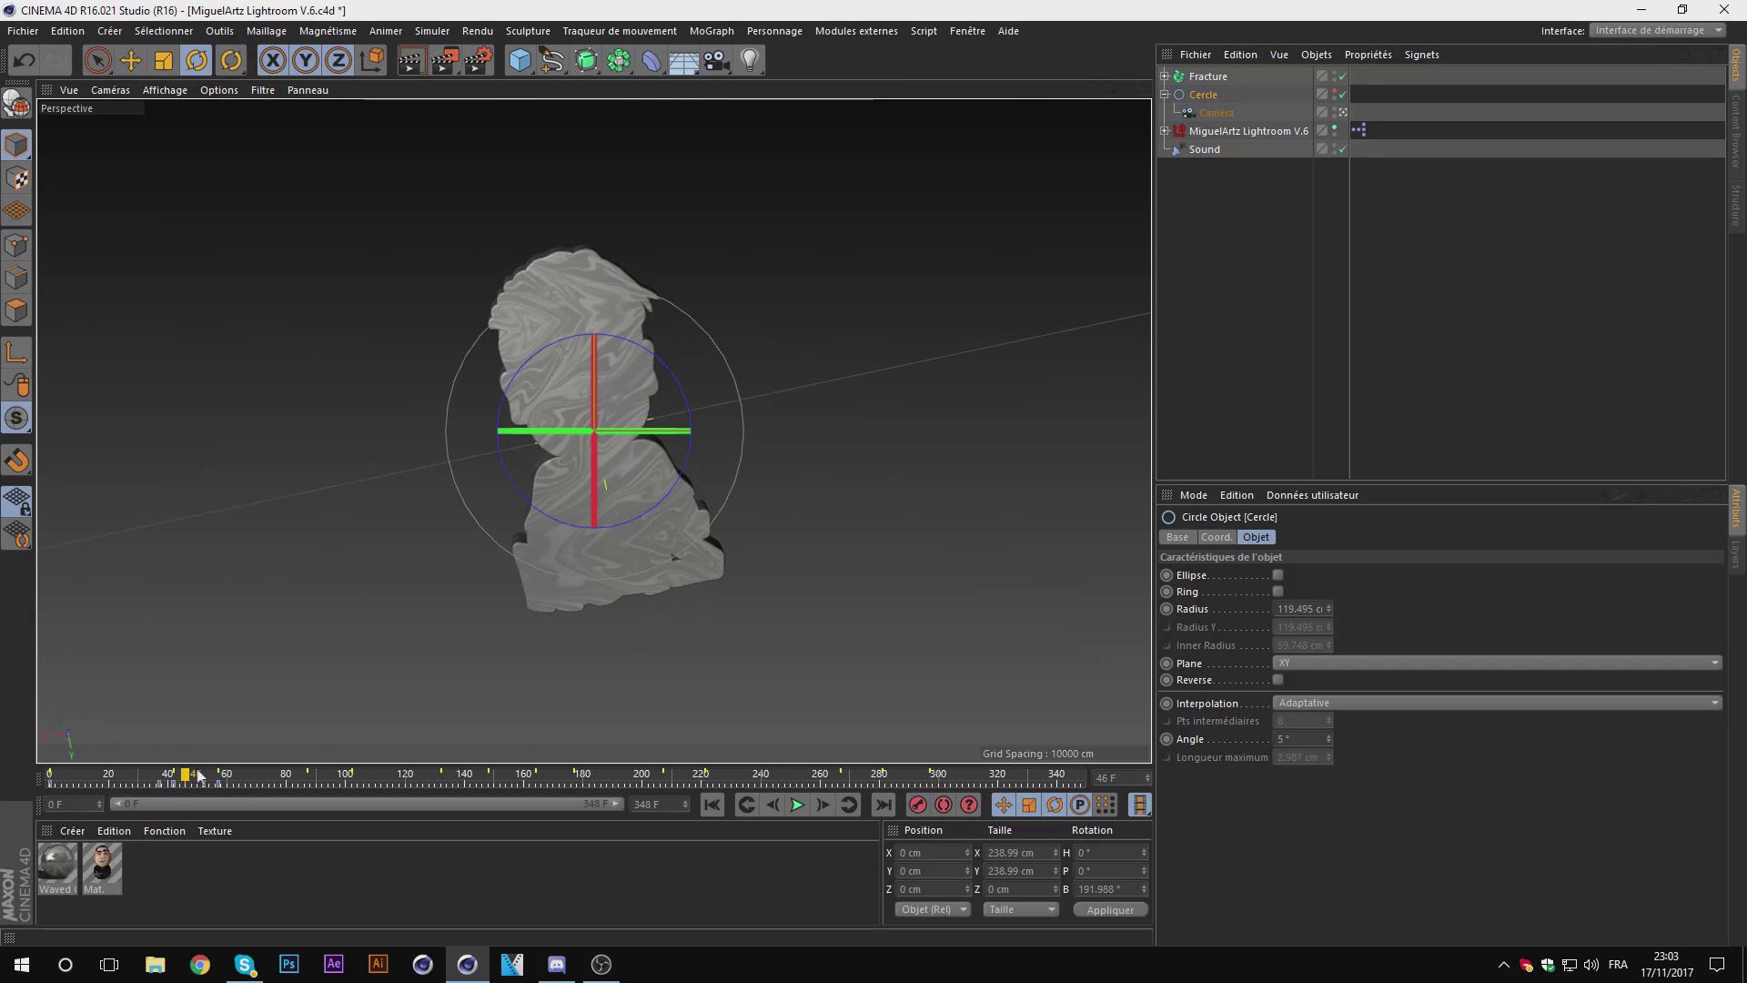
{"action": "left_click_drag", "start_coordinate": [198, 778], "coordinate": [305, 782]}
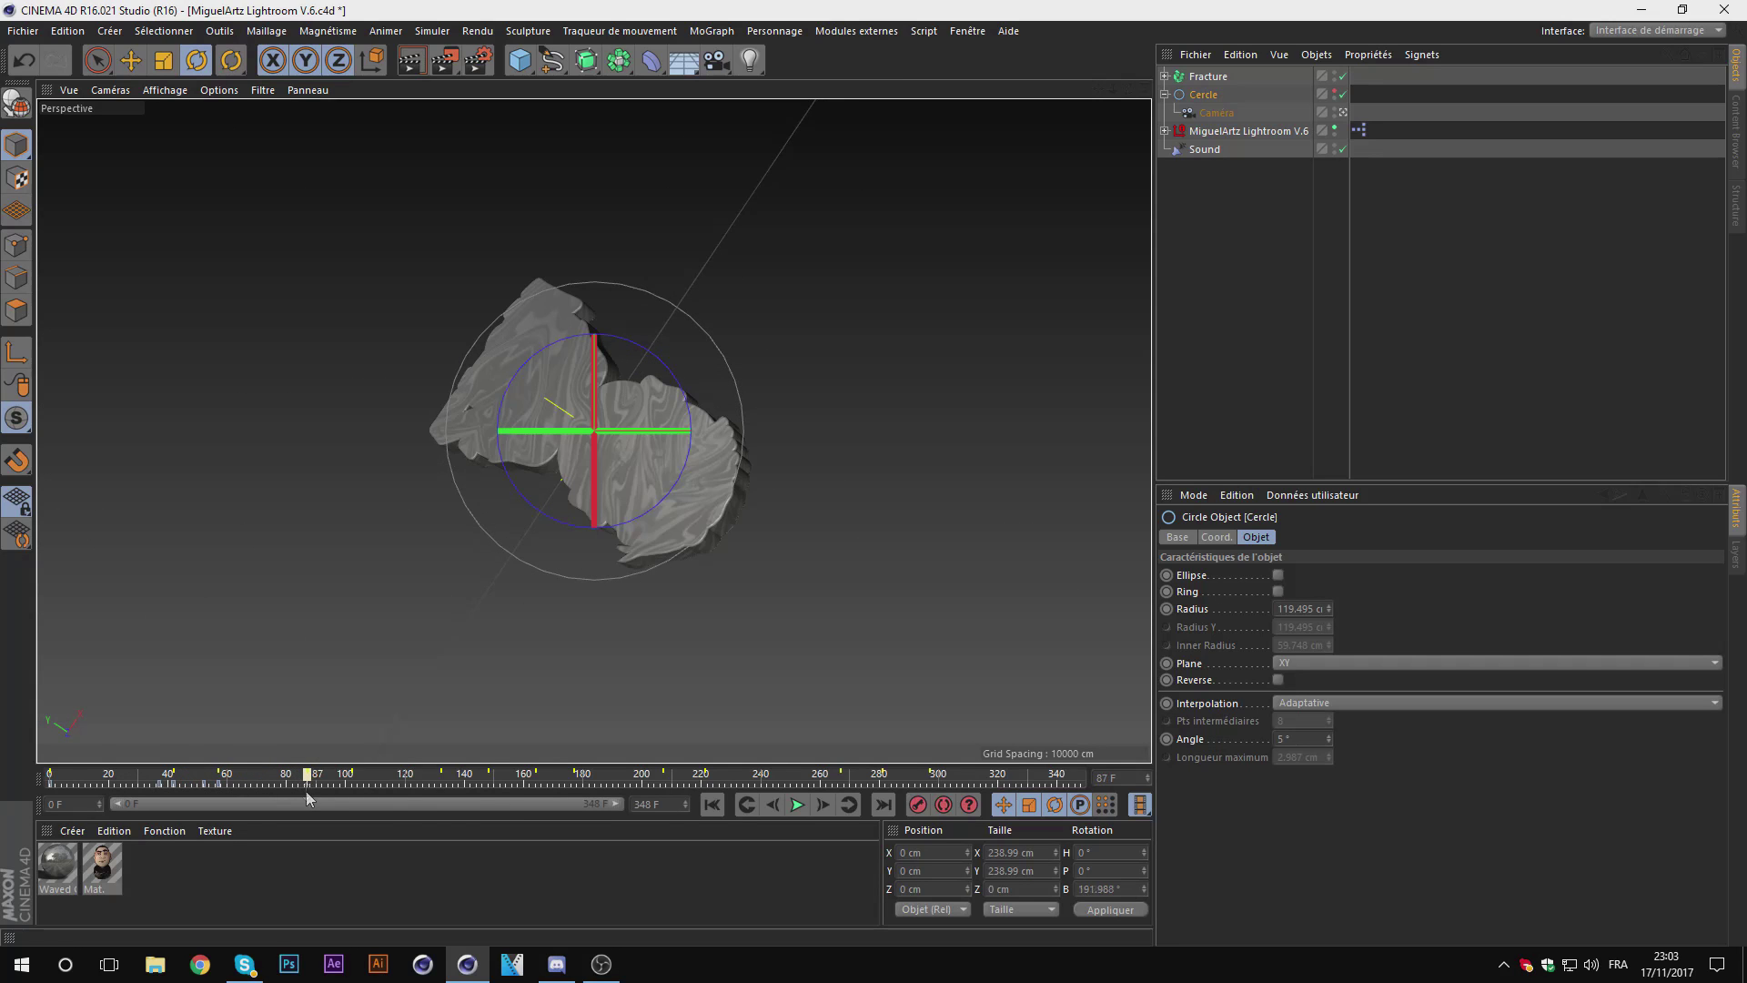
{"action": "left_click", "coordinate": [772, 805]}
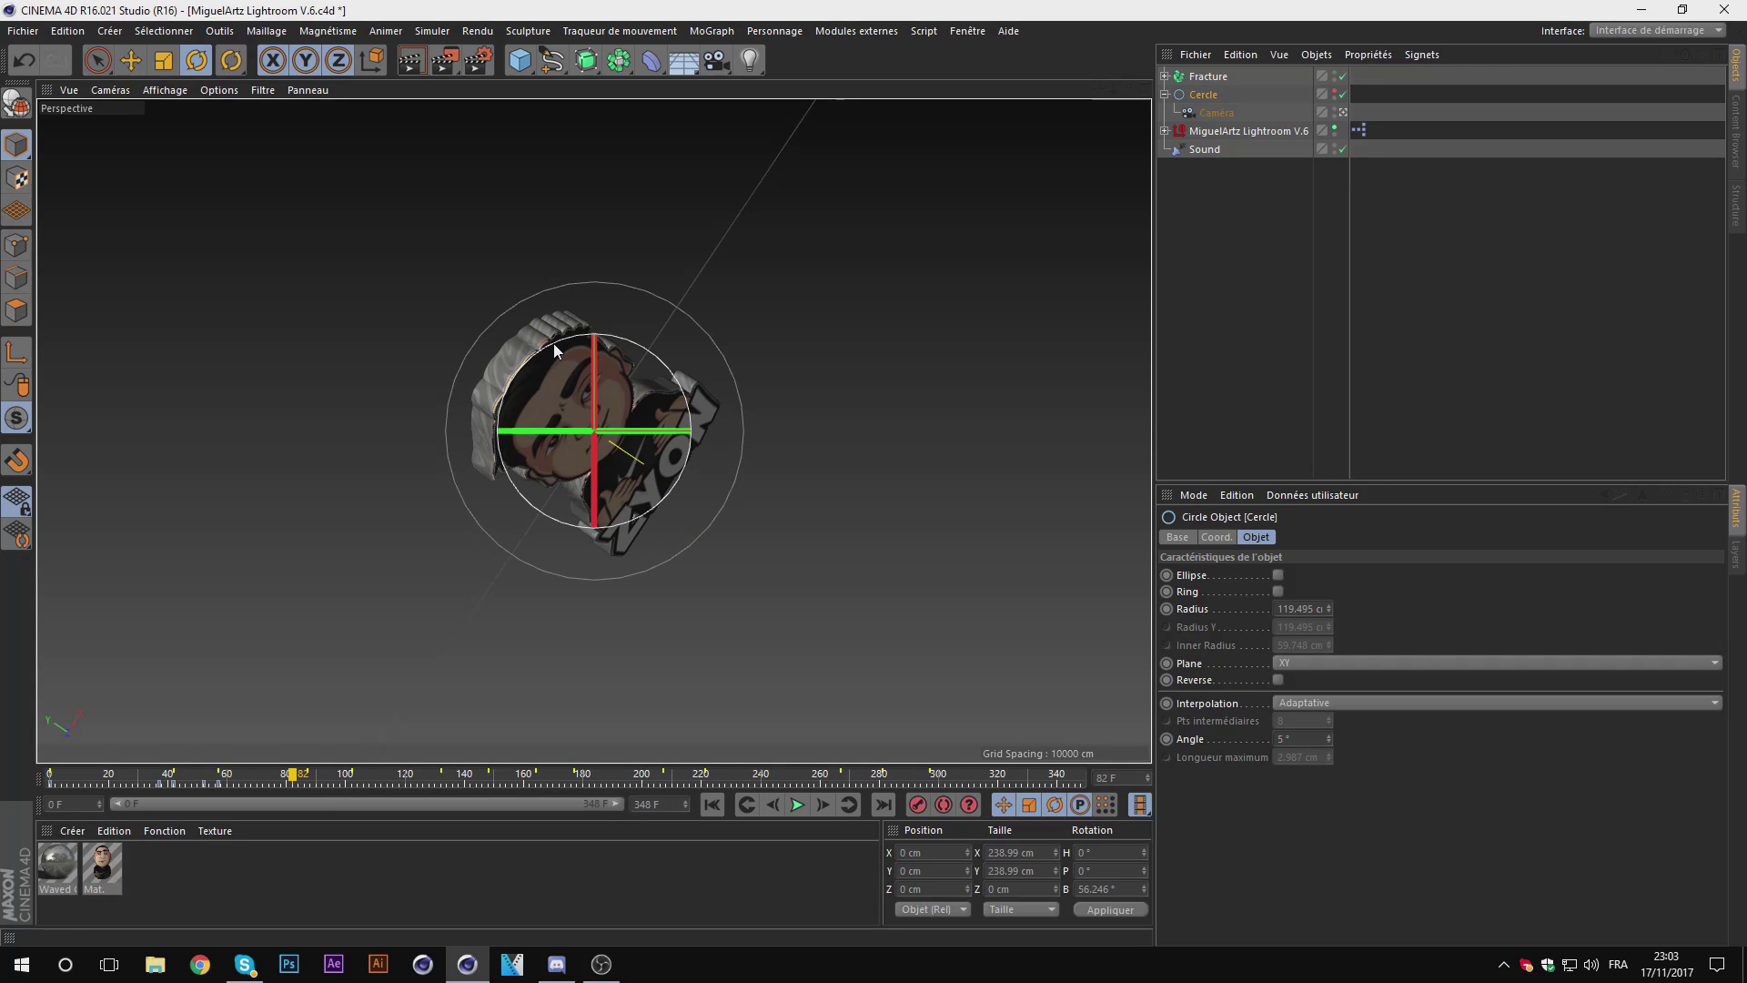
{"action": "left_click_drag", "start_coordinate": [557, 351], "coordinate": [473, 516]}
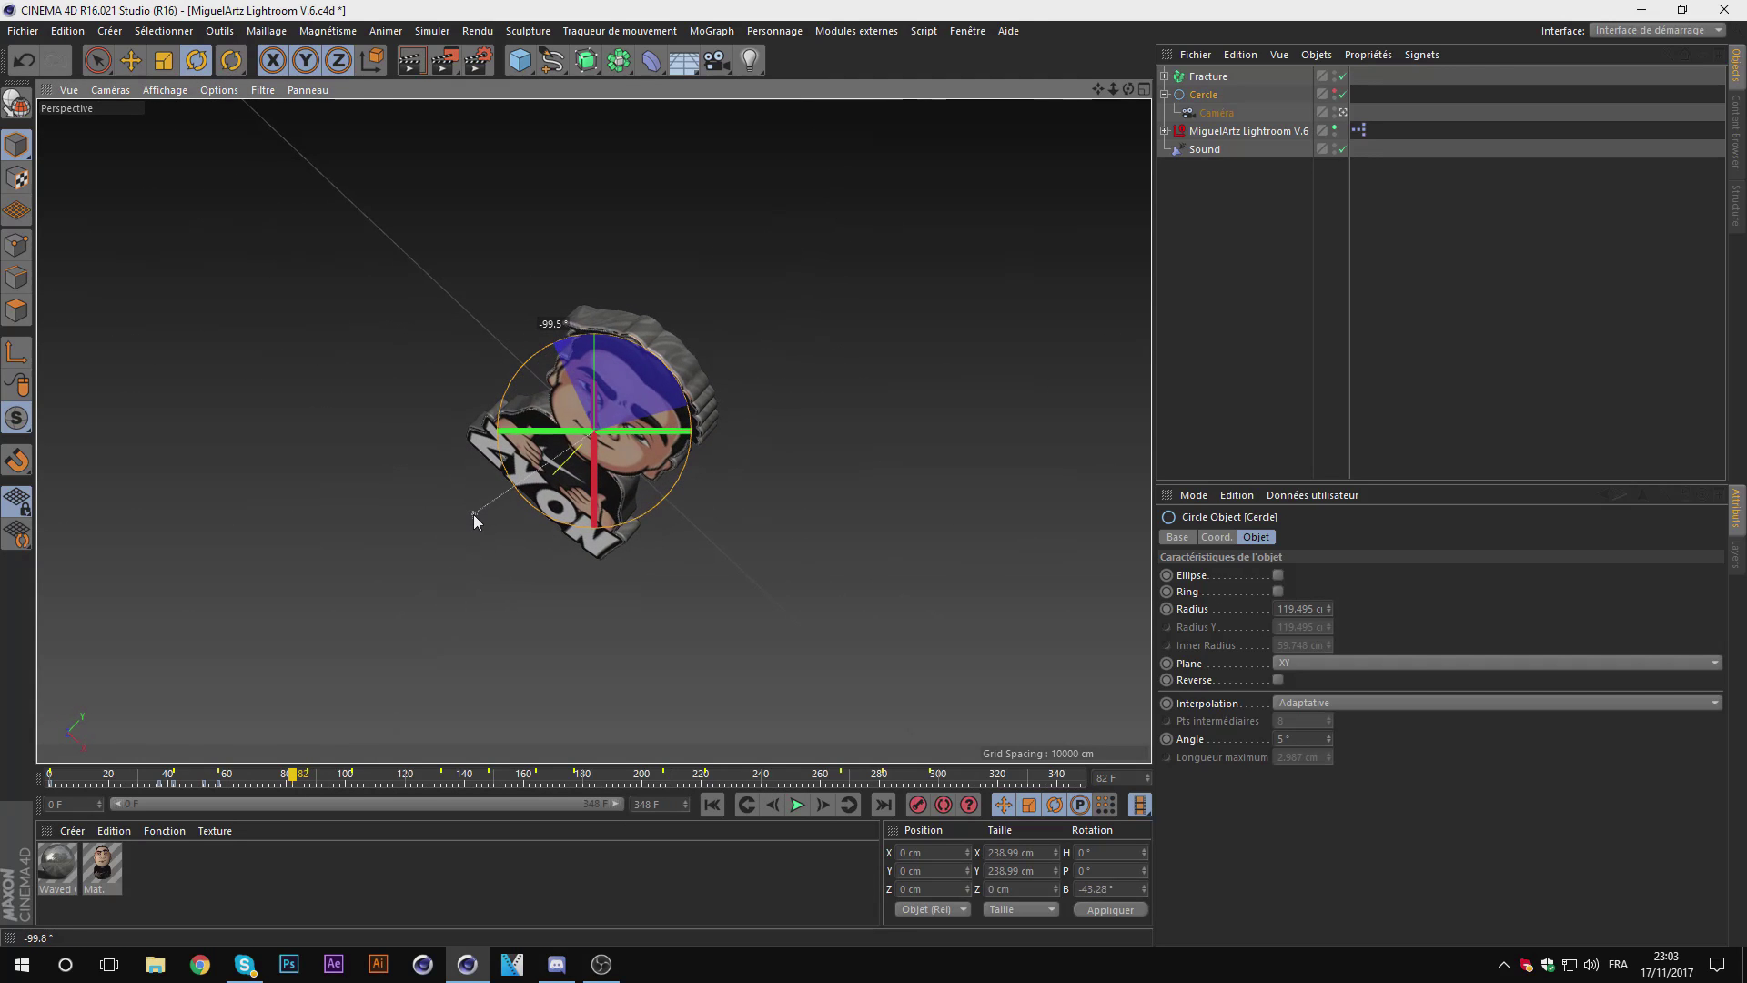
{"action": "left_click", "coordinate": [824, 806]}
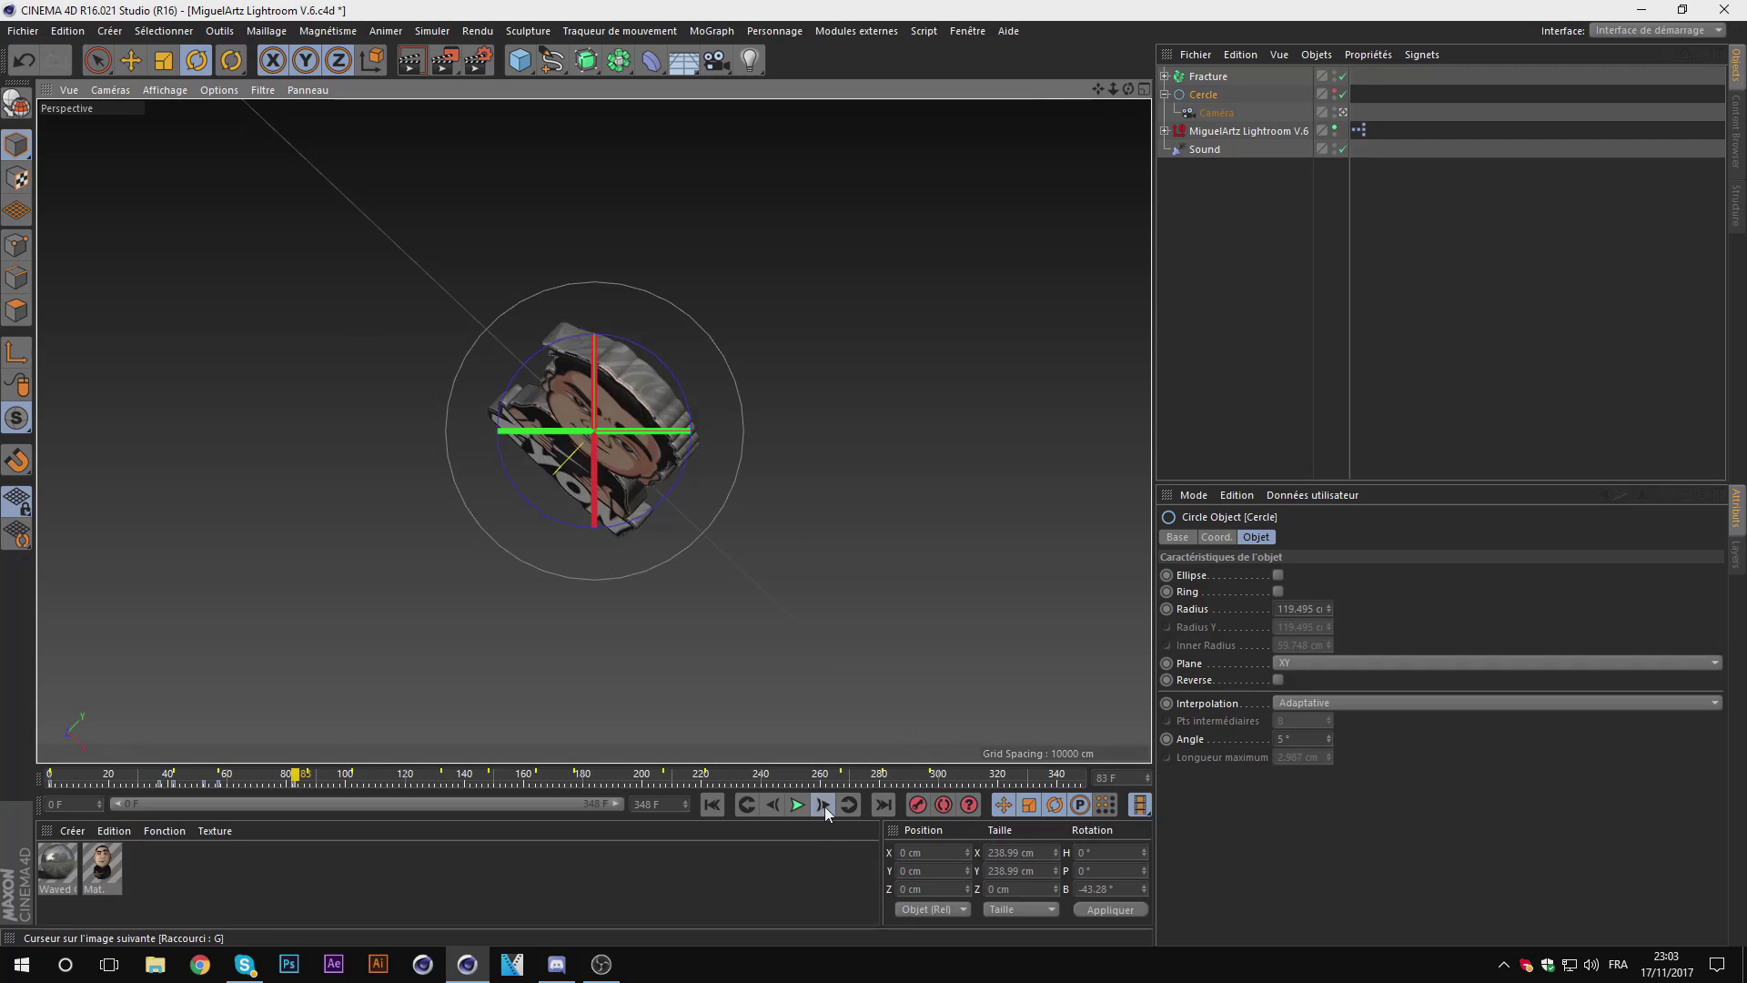
{"action": "left_click", "coordinate": [824, 806]}
{"action": "left_click", "coordinate": [824, 806]}
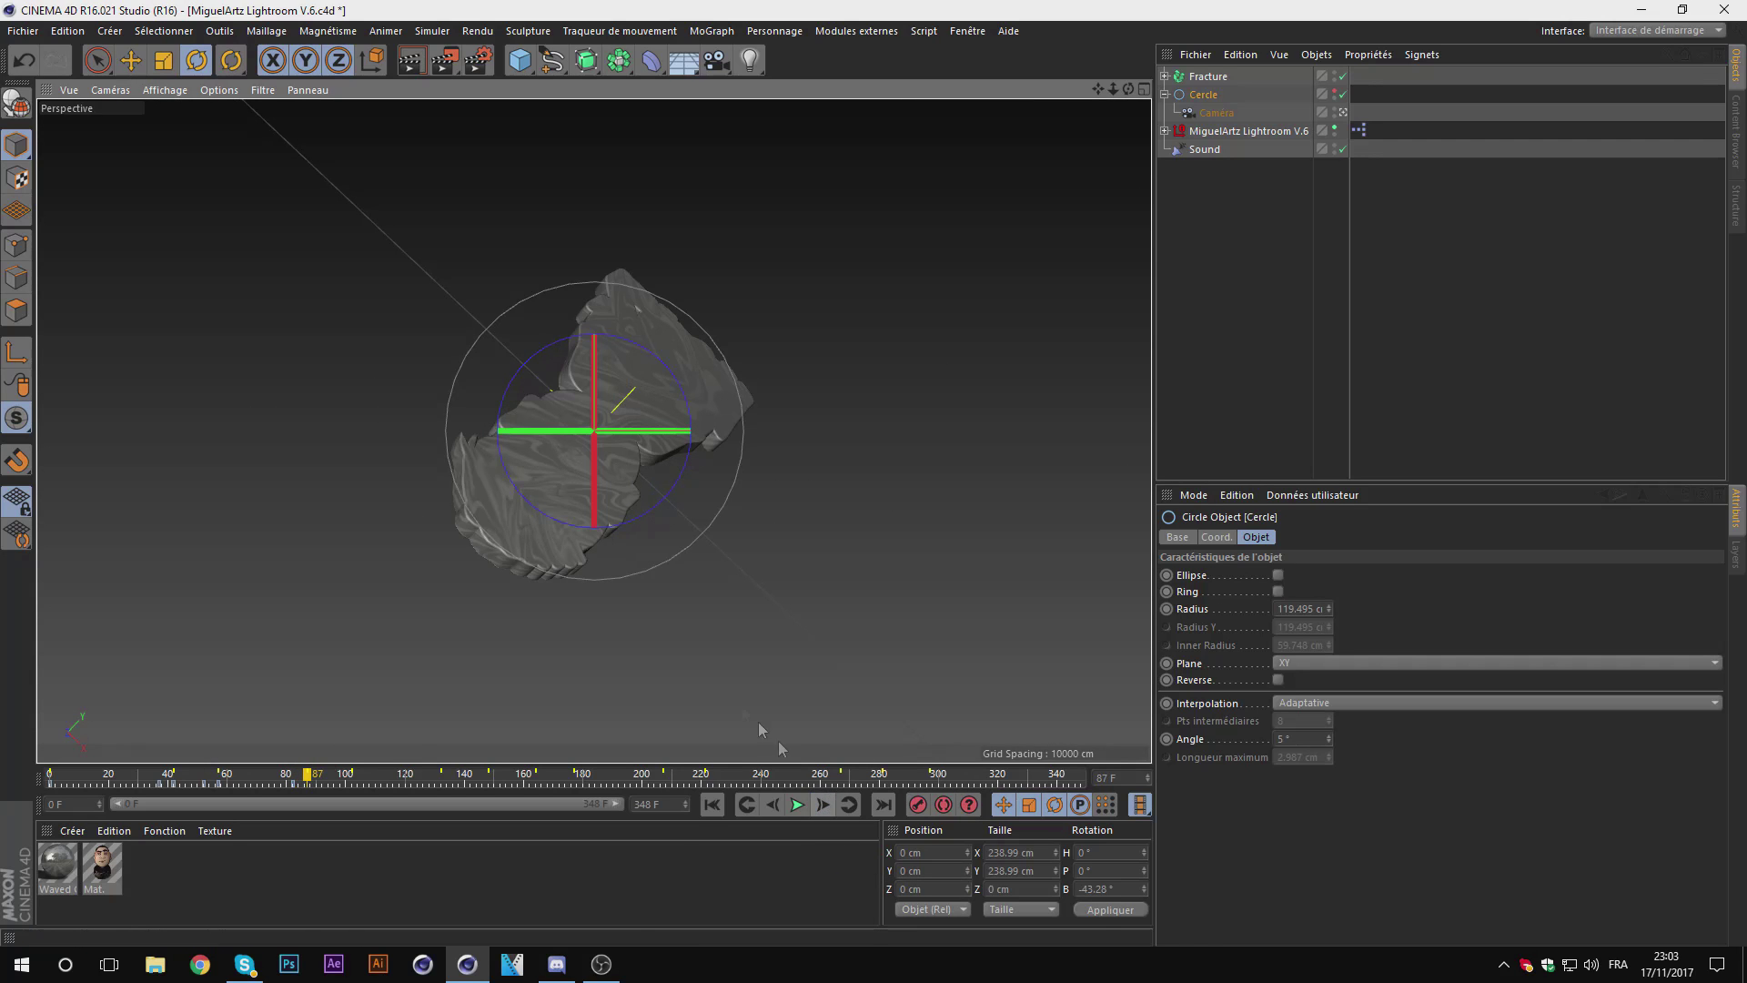
{"action": "left_click_drag", "start_coordinate": [568, 353], "coordinate": [540, 462]}
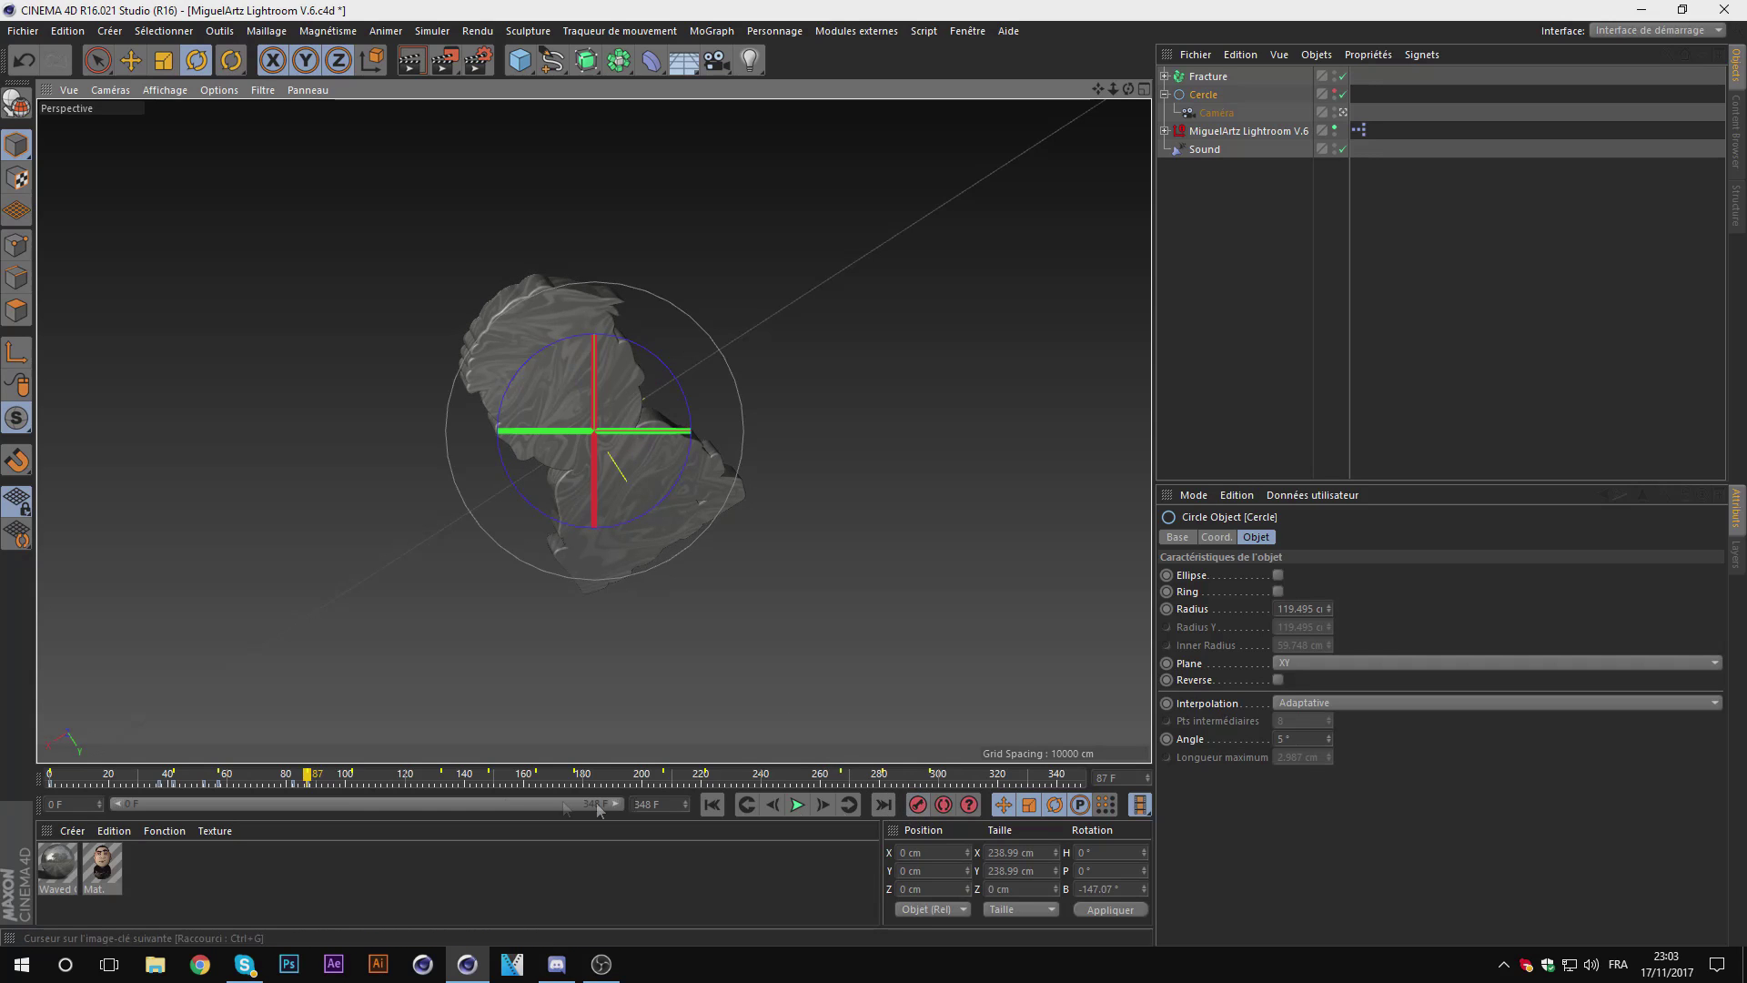
Step: Set bank to about -159° at frame 97 and -288° at 102, then replay from 0
{"action": "left_click", "coordinate": [354, 778]}
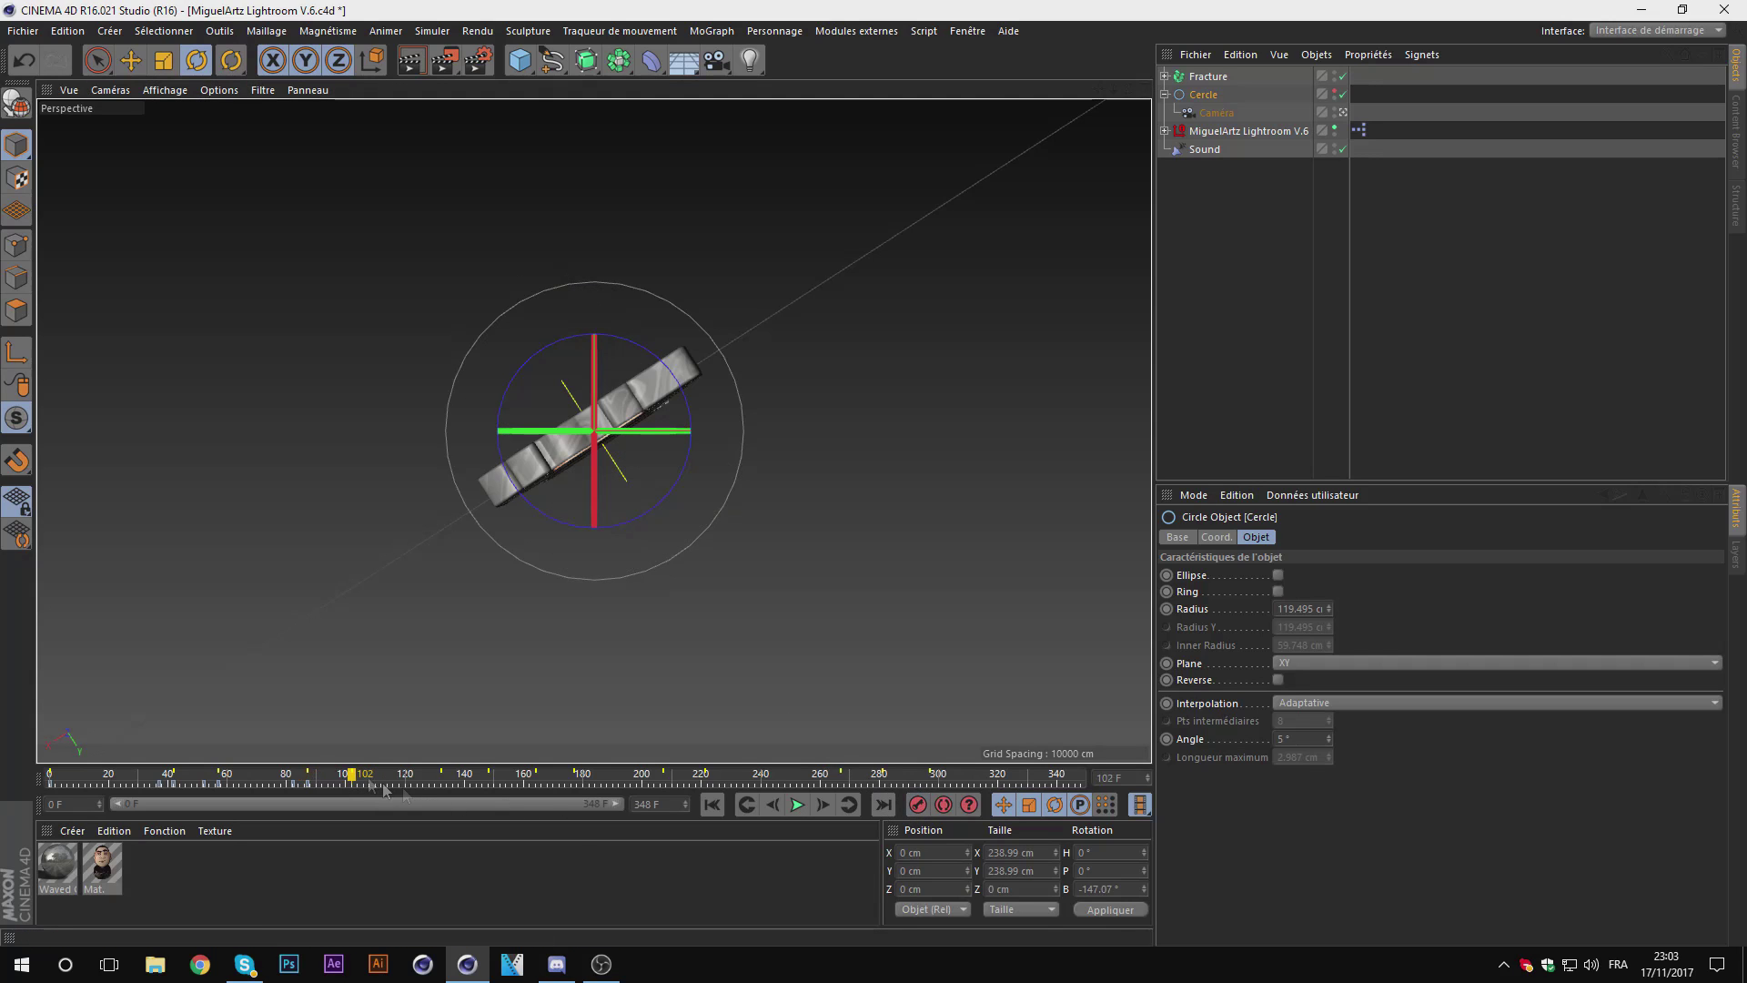
{"action": "left_click", "coordinate": [771, 804]}
{"action": "left_click_drag", "start_coordinate": [559, 360], "coordinate": [488, 437]}
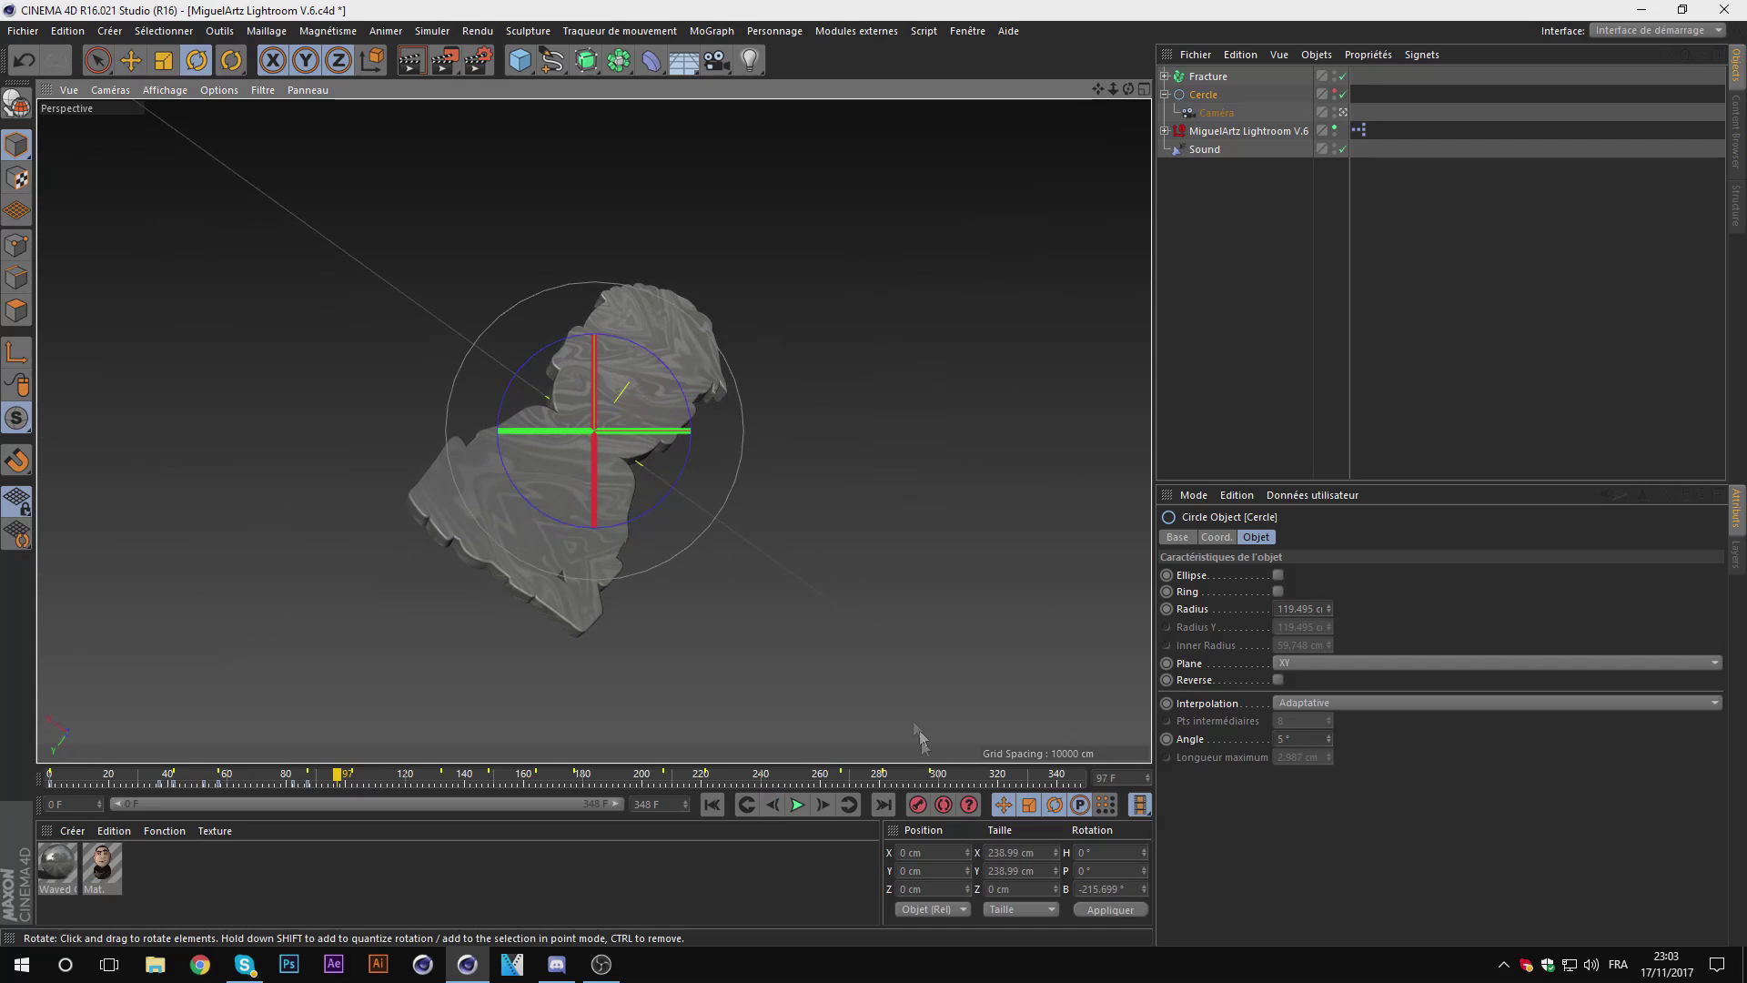
{"action": "left_click", "coordinate": [821, 804]}
{"action": "left_click", "coordinate": [822, 805]}
{"action": "left_click_drag", "start_coordinate": [571, 350], "coordinate": [564, 379]}
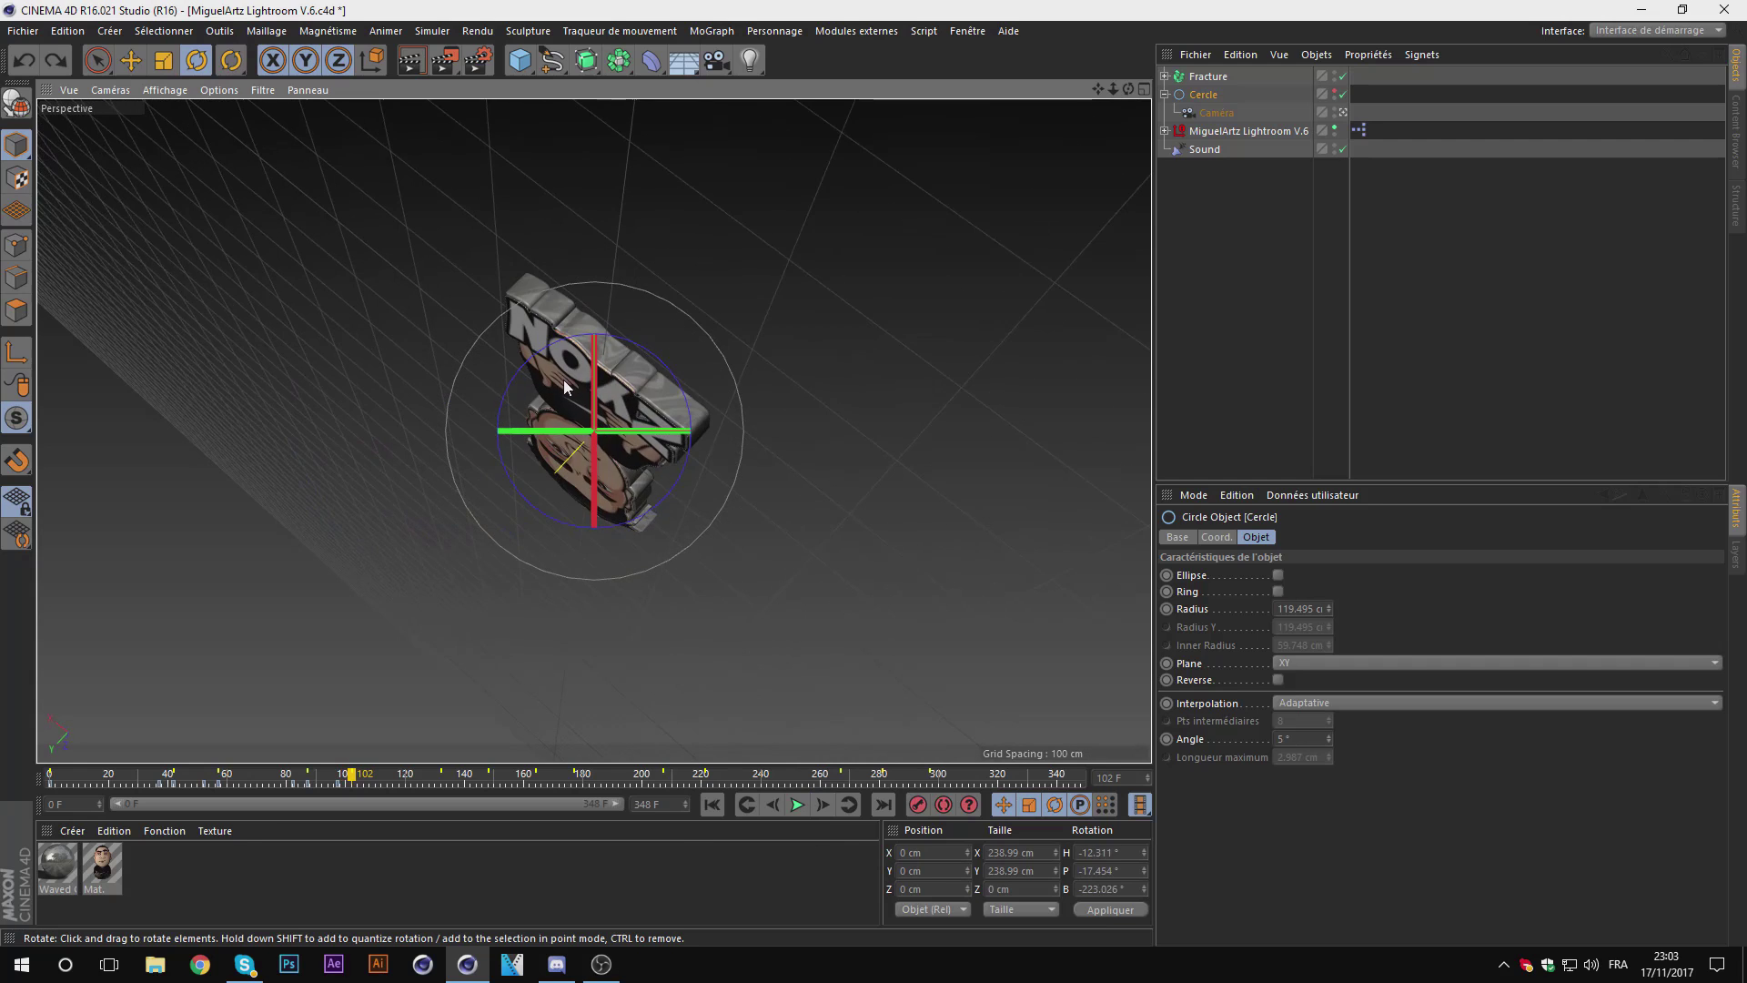
{"action": "left_click_drag", "start_coordinate": [564, 379], "coordinate": [539, 450]}
{"action": "left_click_drag", "start_coordinate": [333, 781], "coordinate": [49, 781]}
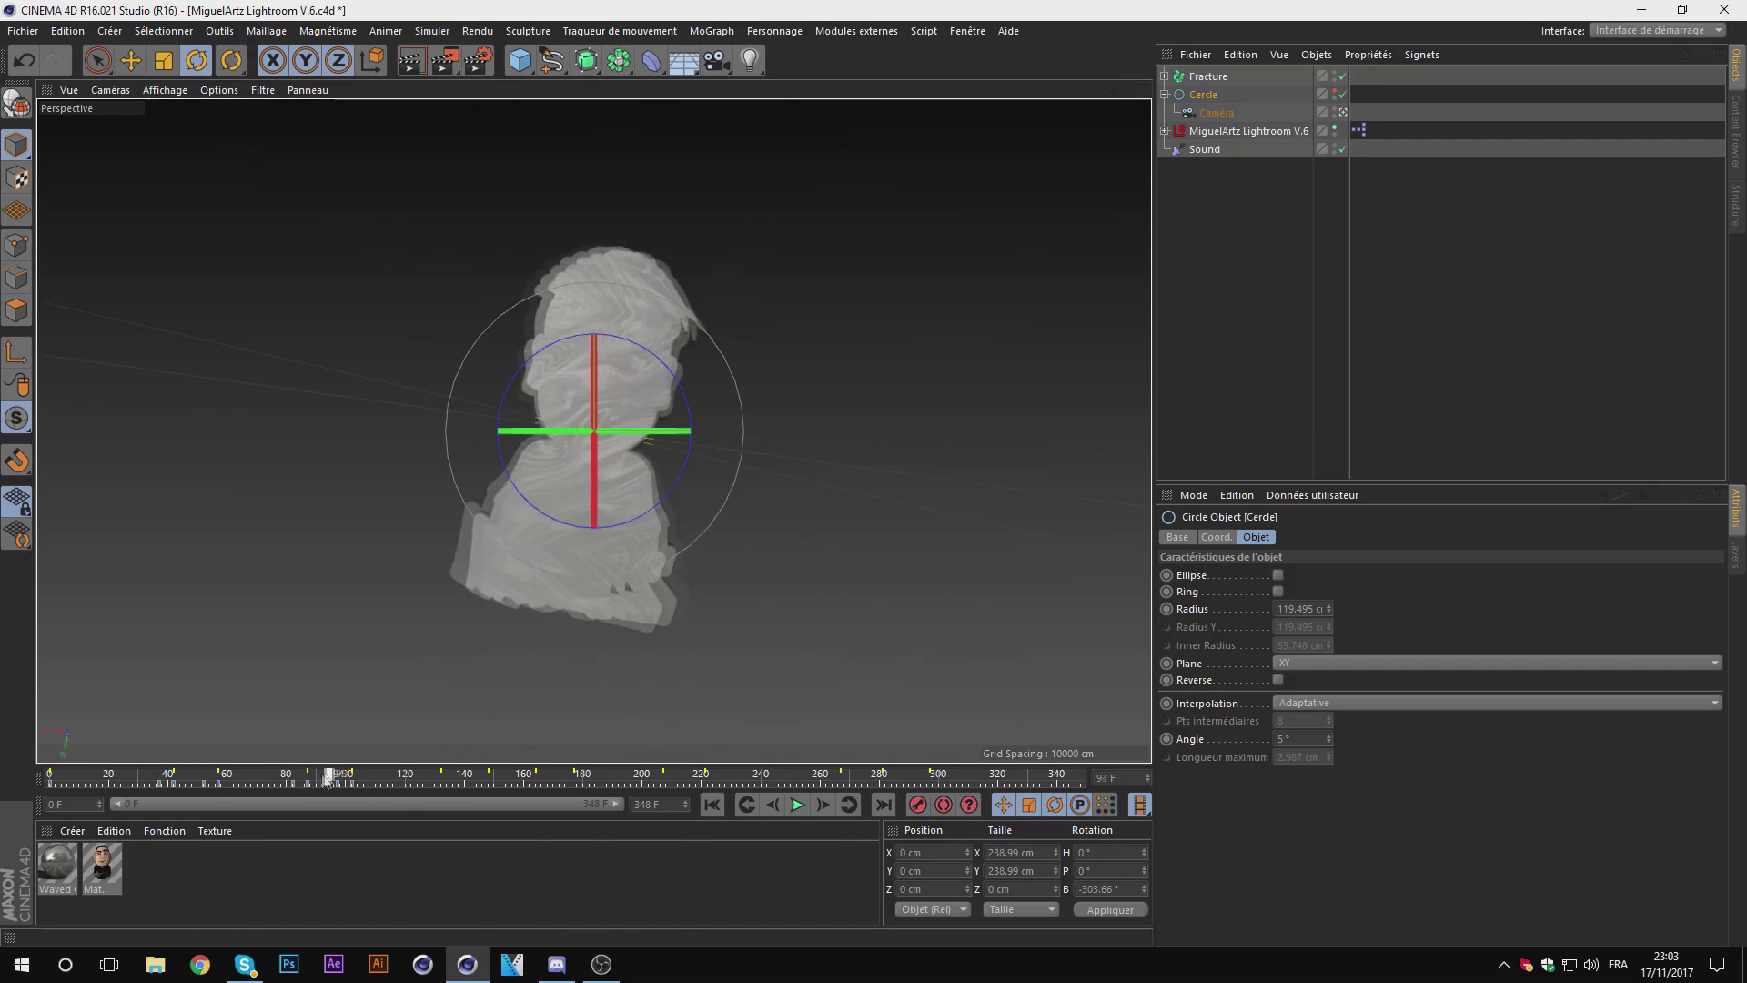
{"action": "left_click", "coordinate": [796, 805]}
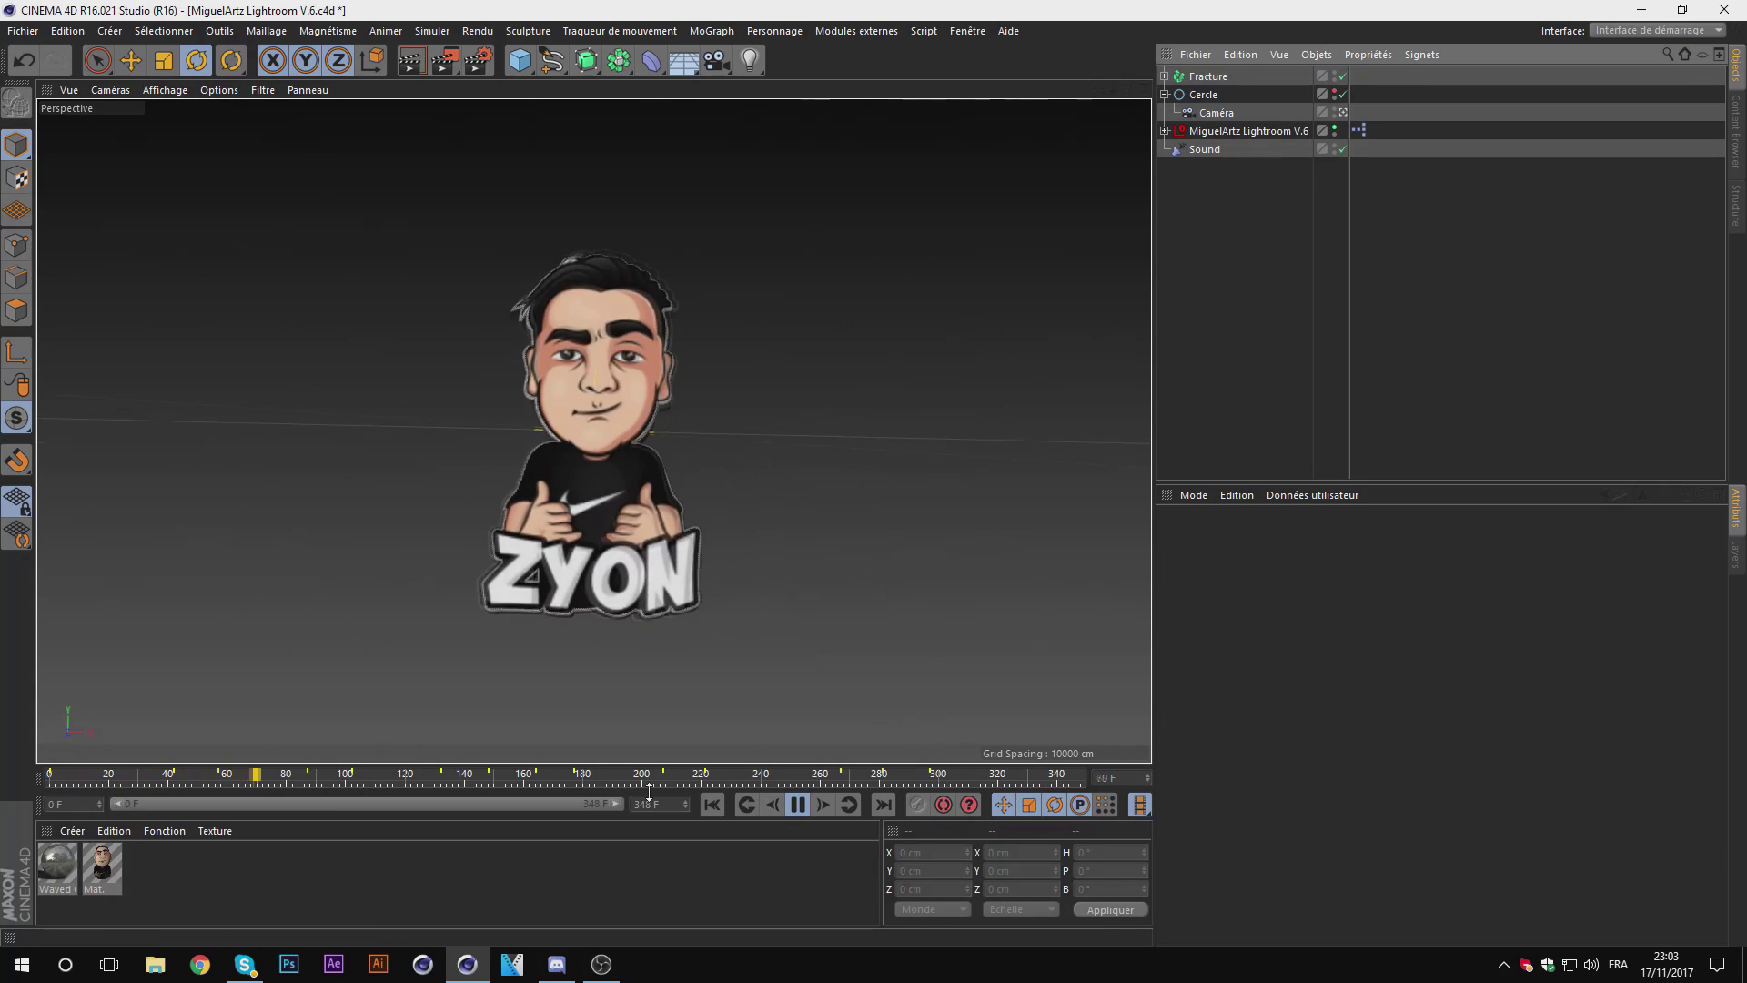
Step: Stop the preview and key Cercle's bank rotation at frames 127 and 132
{"action": "left_click", "coordinate": [797, 804]}
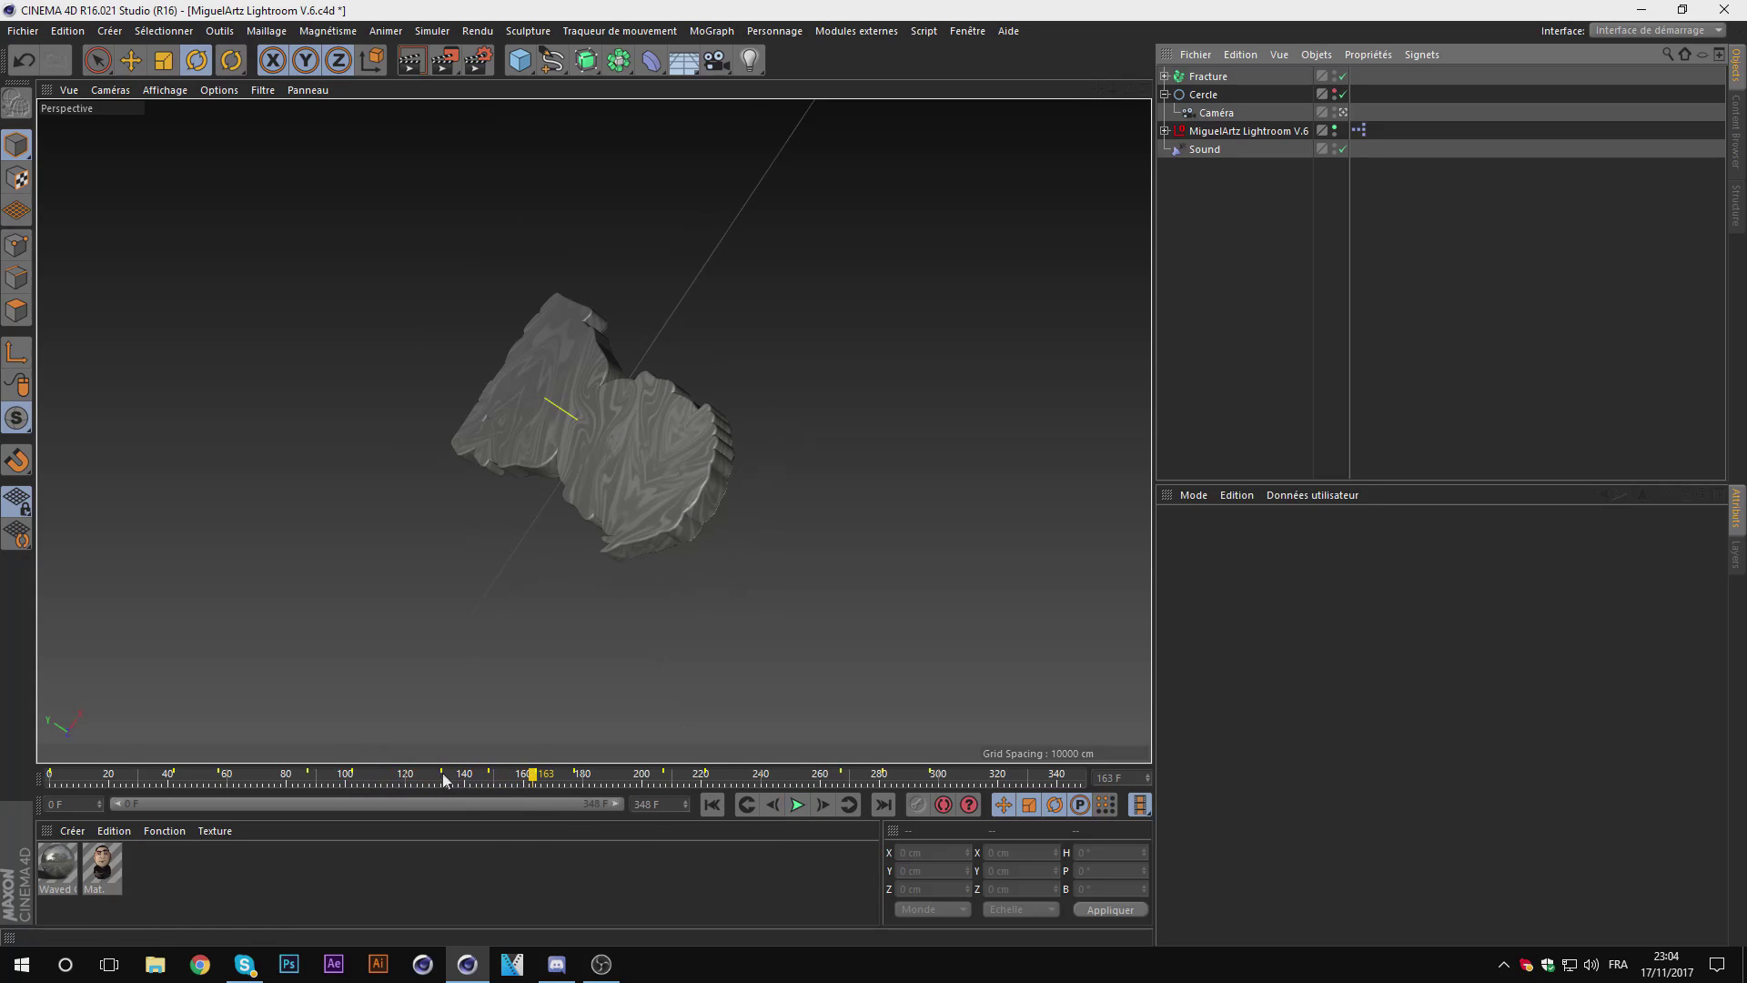
{"action": "left_click", "coordinate": [442, 776]}
{"action": "left_click", "coordinate": [1215, 113]}
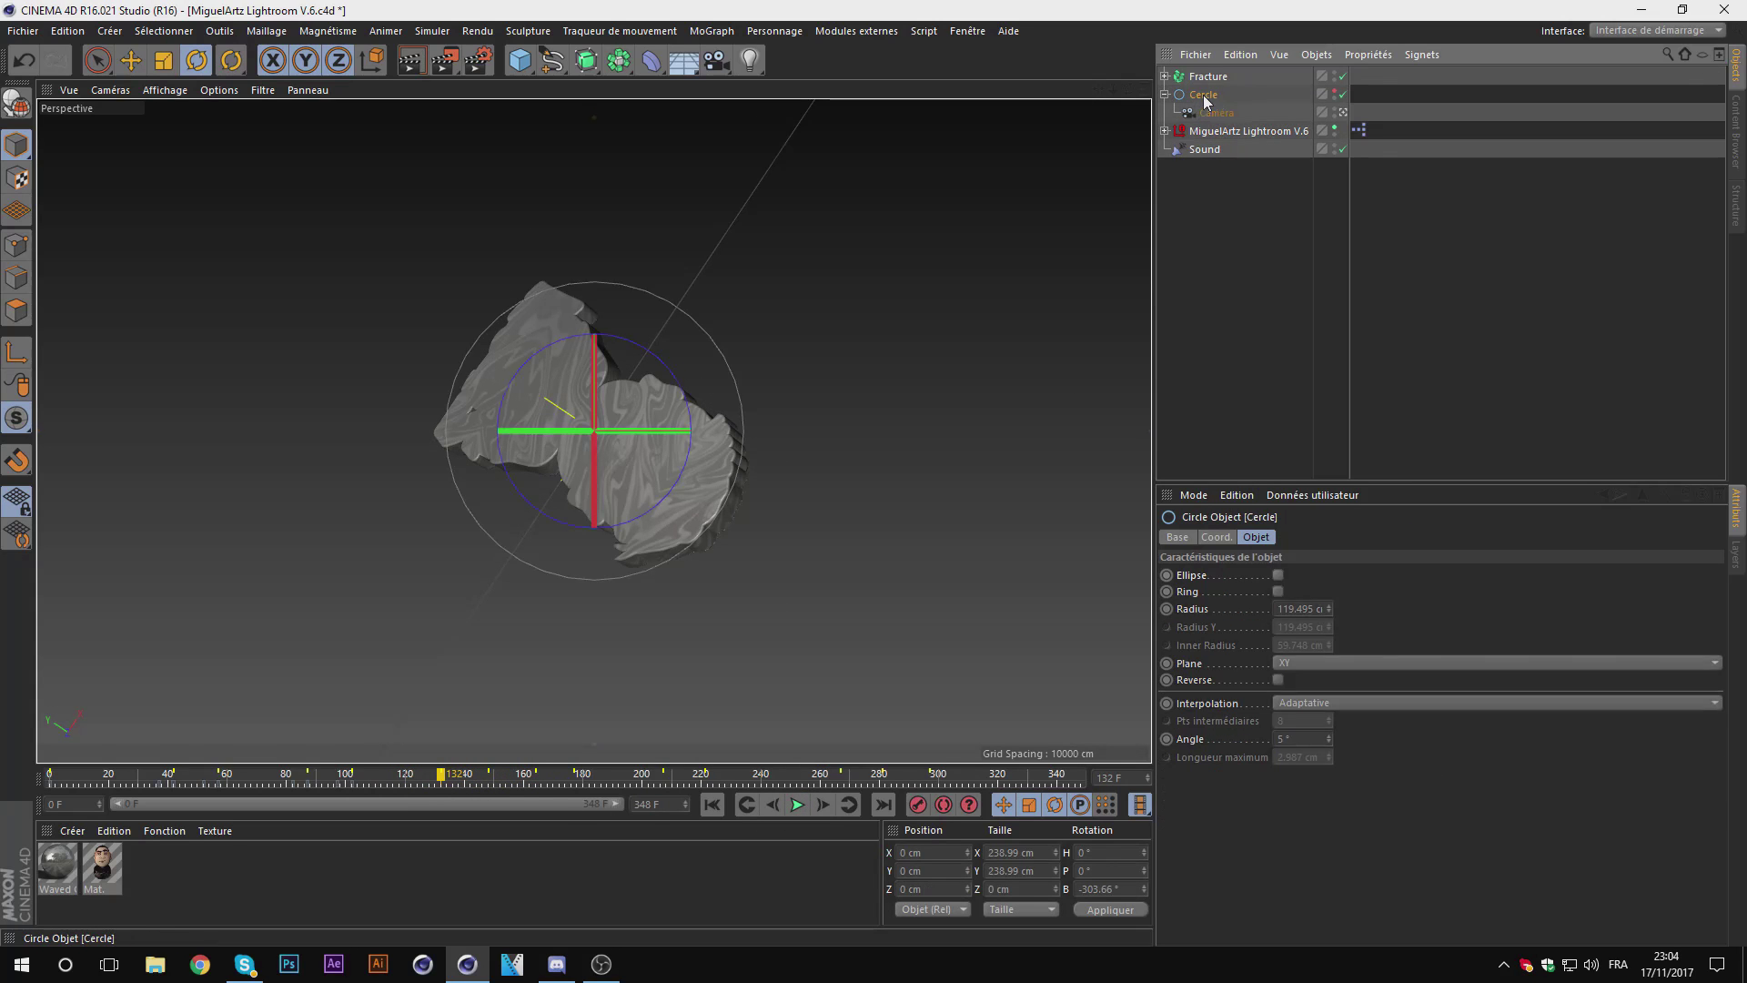
{"action": "left_click", "coordinate": [773, 804]}
{"action": "left_click", "coordinate": [773, 805]}
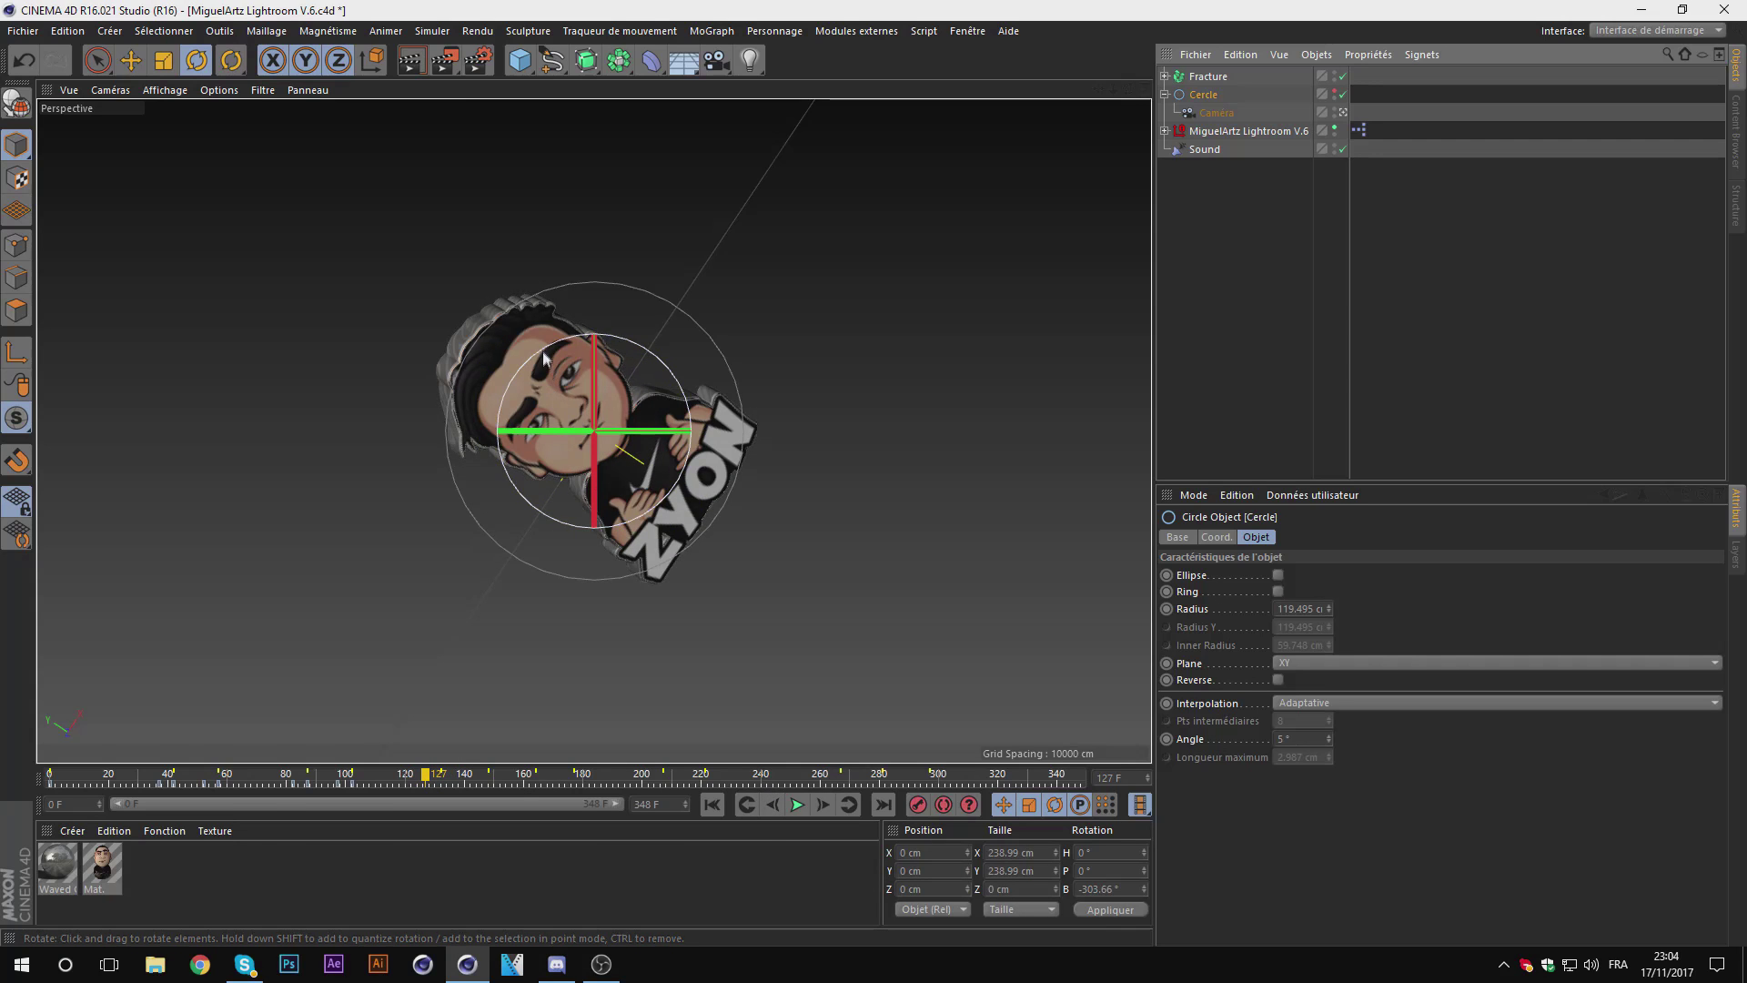
{"action": "left_click_drag", "start_coordinate": [544, 361], "coordinate": [818, 682]}
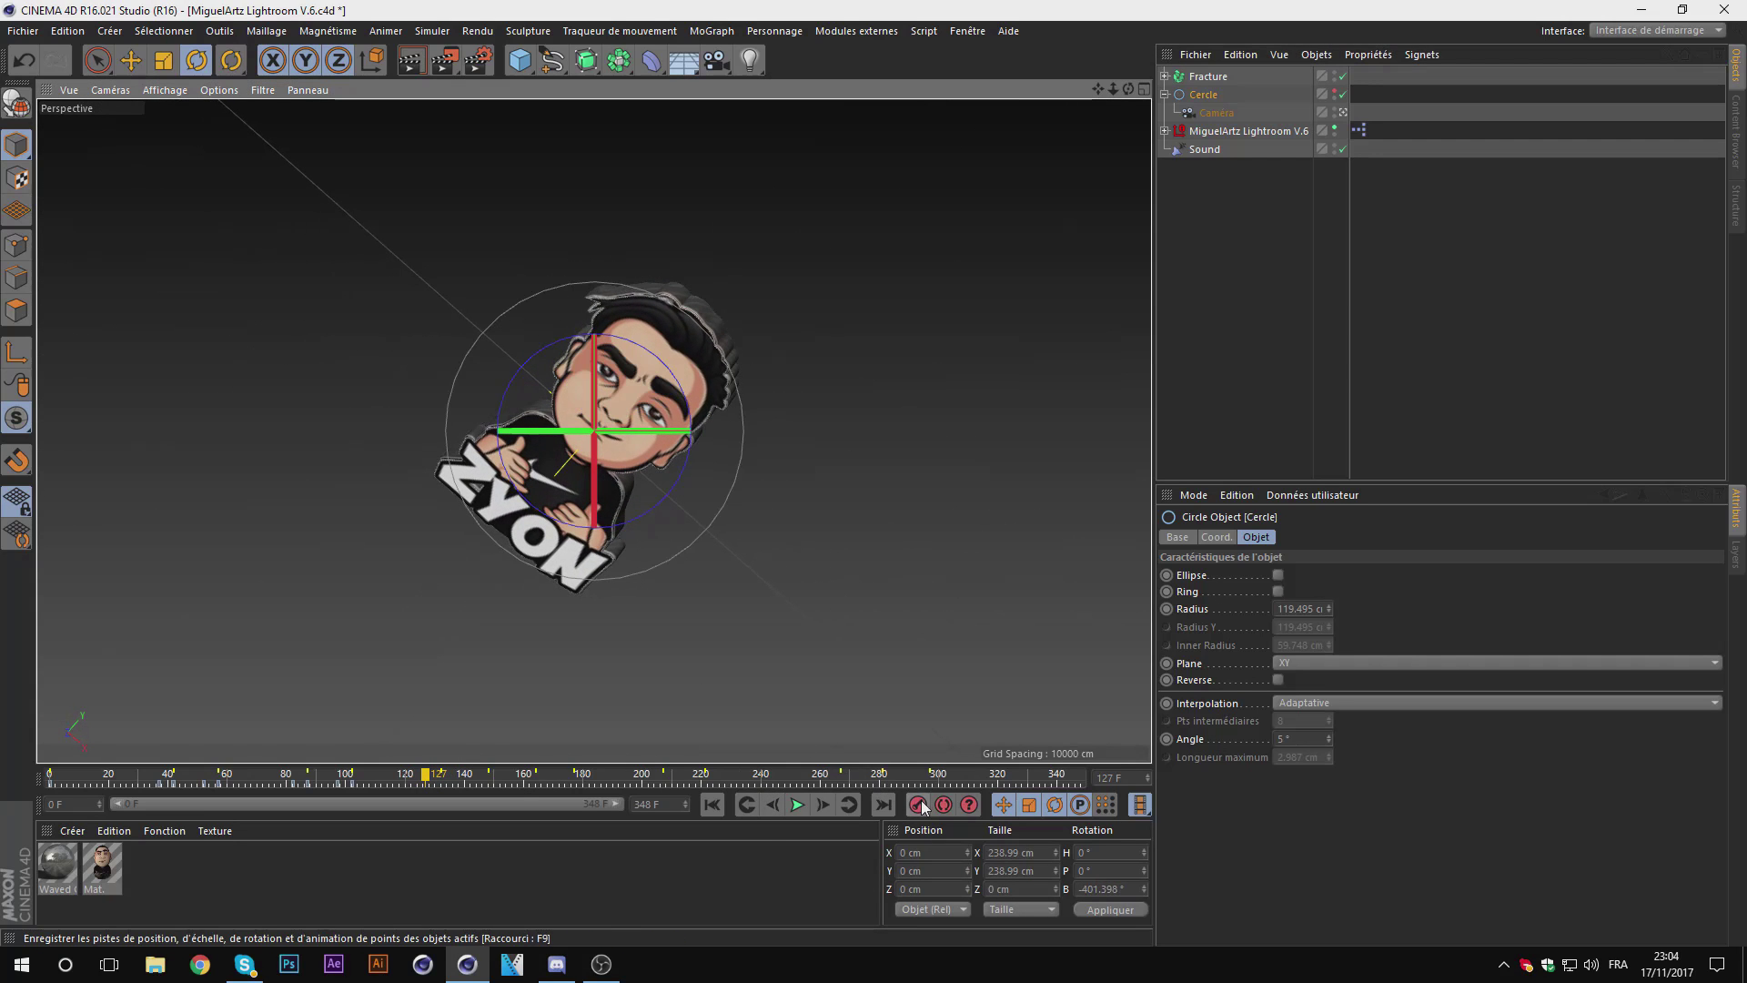
{"action": "left_click", "coordinate": [823, 805]}
{"action": "left_click", "coordinate": [822, 804]}
{"action": "left_click_drag", "start_coordinate": [608, 412], "coordinate": [549, 460]}
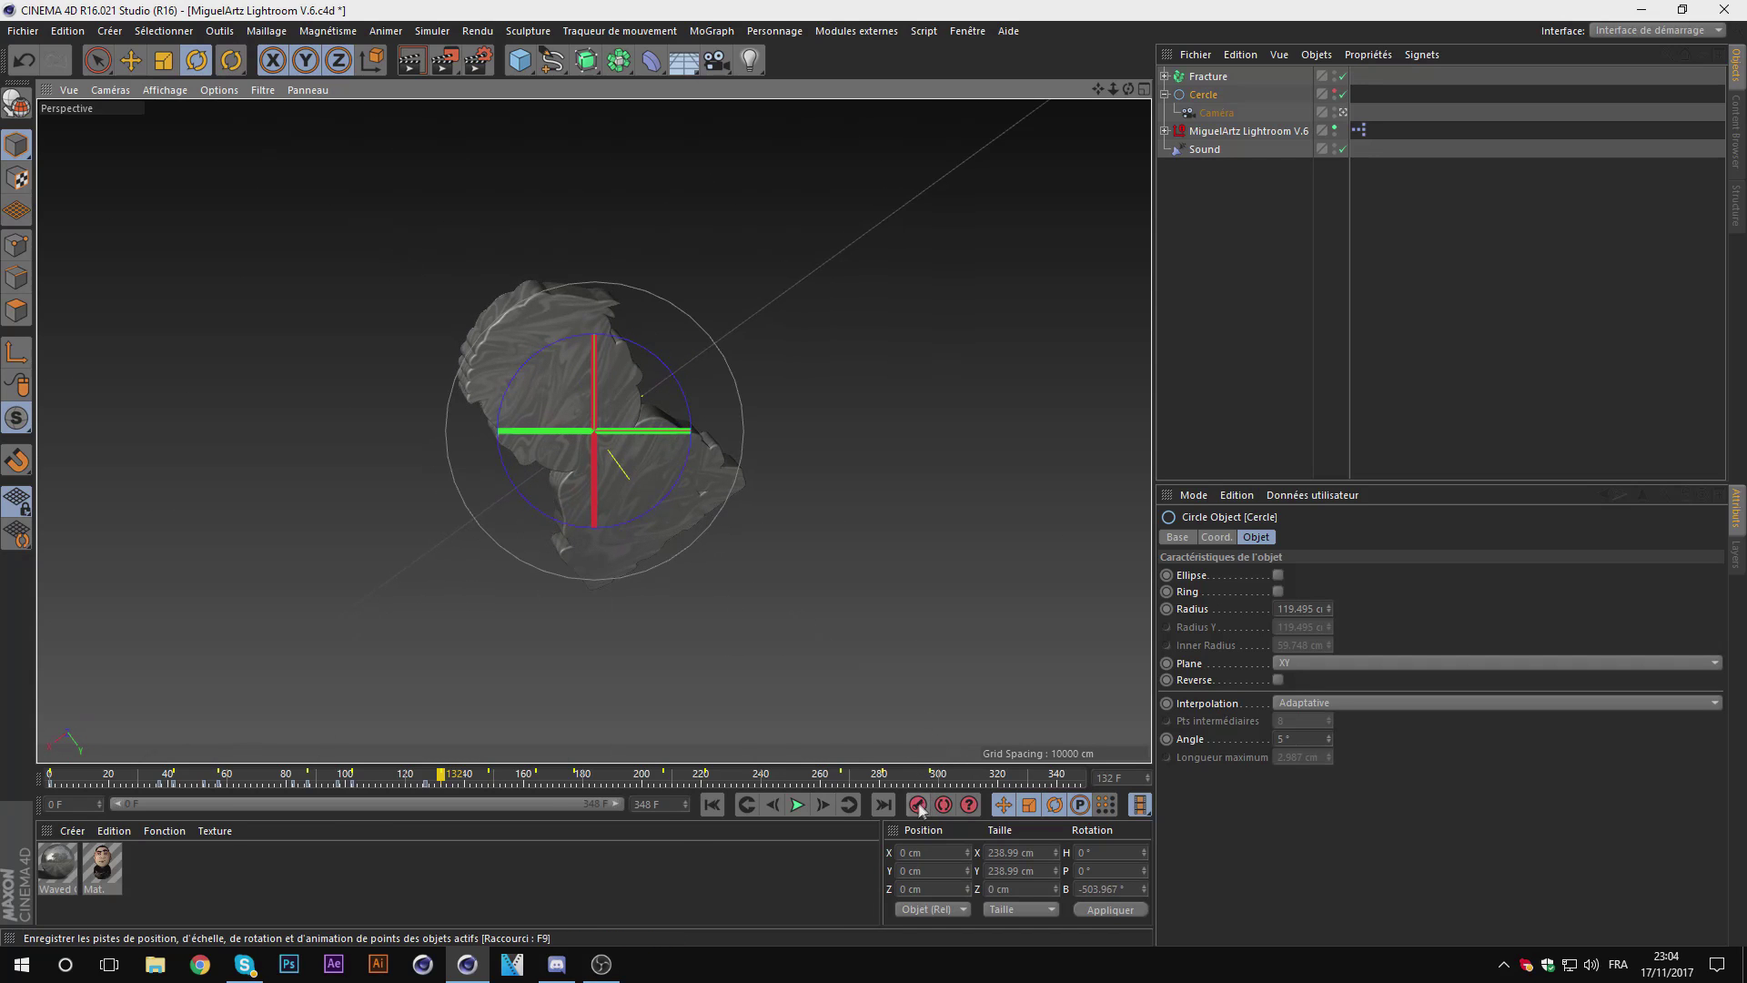
Step: Rotate Cercle at frames 143 and 148, rework frame 148, and preview to frame 156
{"action": "left_click", "coordinate": [488, 779]}
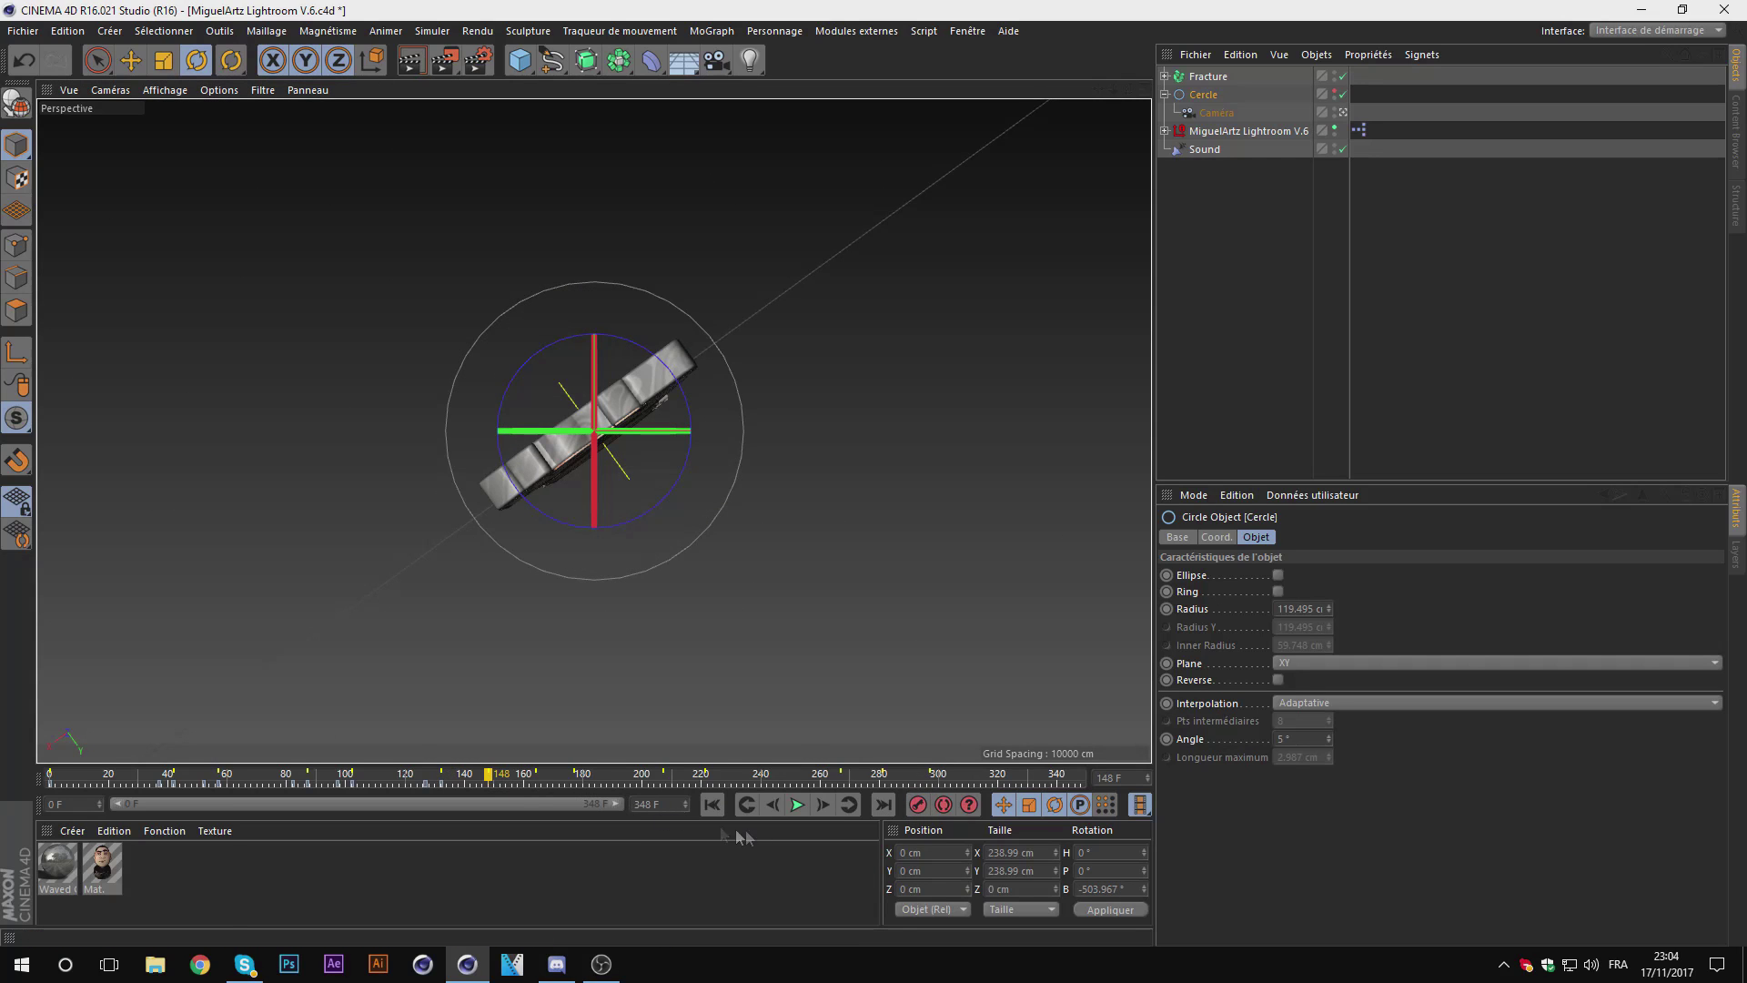
{"action": "left_click", "coordinate": [771, 804]}
{"action": "left_click", "coordinate": [772, 804]}
{"action": "left_click", "coordinate": [772, 805]}
{"action": "left_click_drag", "start_coordinate": [544, 363], "coordinate": [500, 446]}
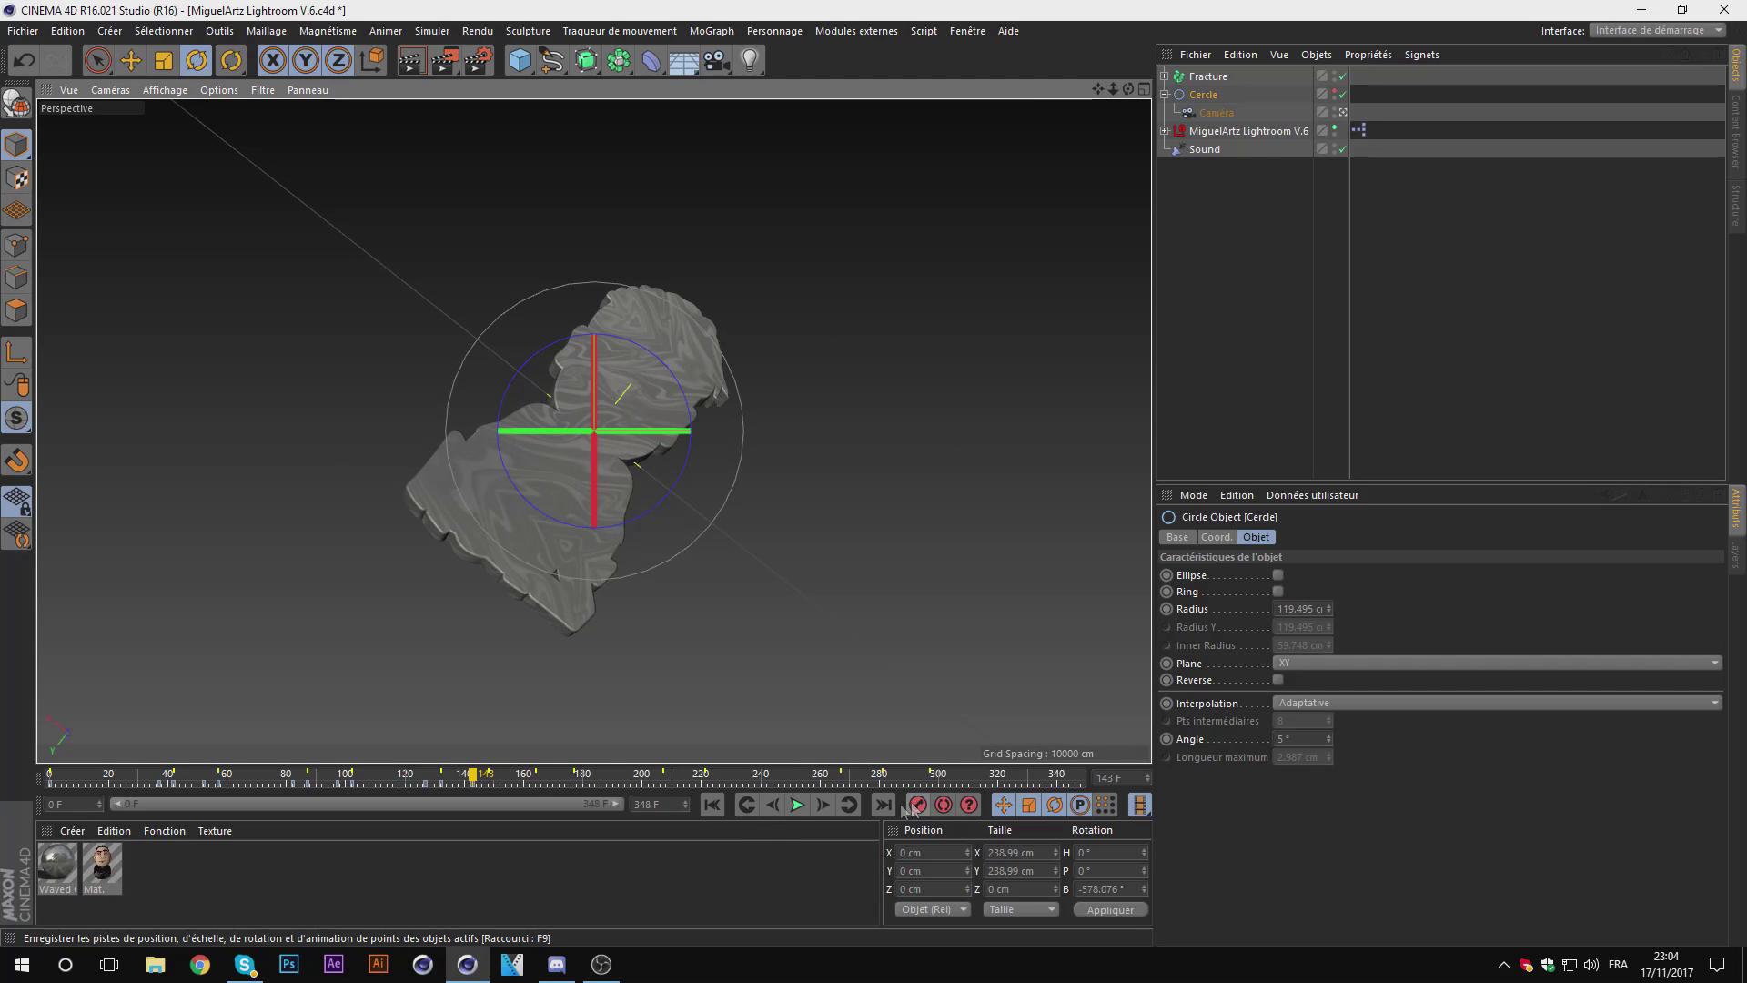
{"action": "left_click", "coordinate": [823, 805]}
{"action": "left_click", "coordinate": [822, 804]}
{"action": "left_click", "coordinate": [823, 804]}
{"action": "mouse_move", "coordinate": [582, 333]}
{"action": "left_mouse_down"}
{"action": "mouse_move", "coordinate": [609, 326]}
{"action": "mouse_move", "coordinate": [795, 450]}
{"action": "left_mouse_up"}
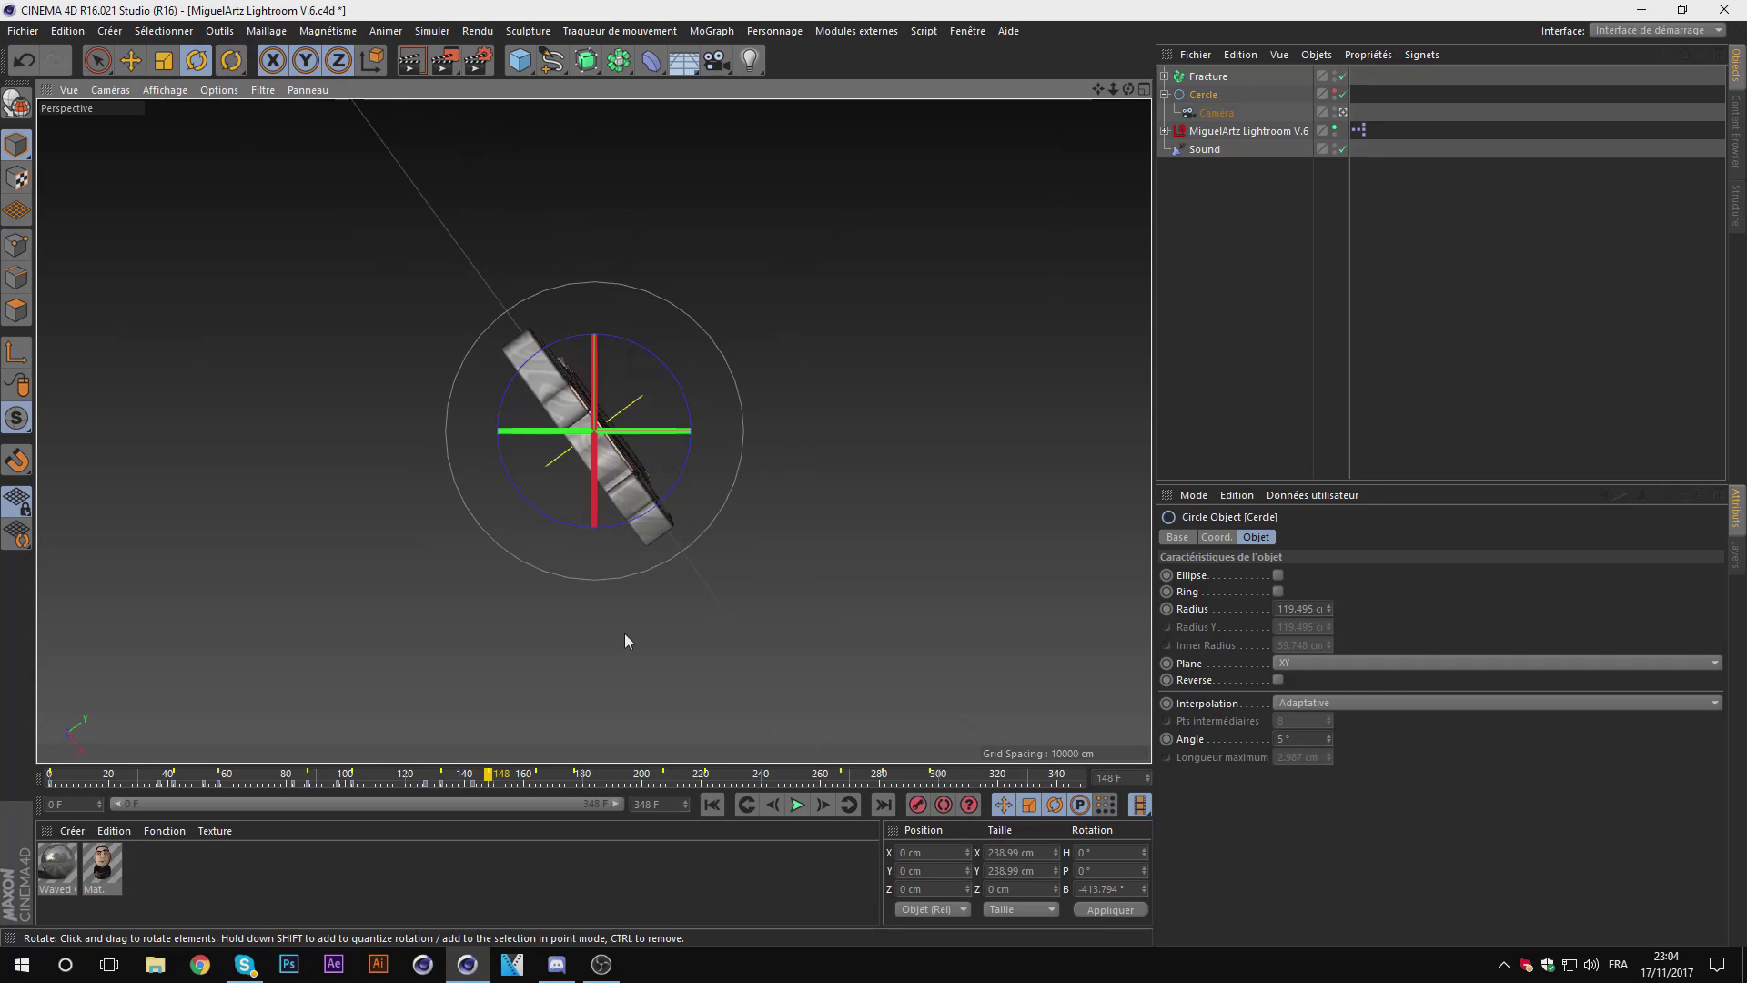
{"action": "mouse_move", "coordinate": [495, 777]}
{"action": "left_mouse_down"}
{"action": "mouse_move", "coordinate": [417, 777]}
{"action": "mouse_move", "coordinate": [464, 788]}
{"action": "left_mouse_up"}
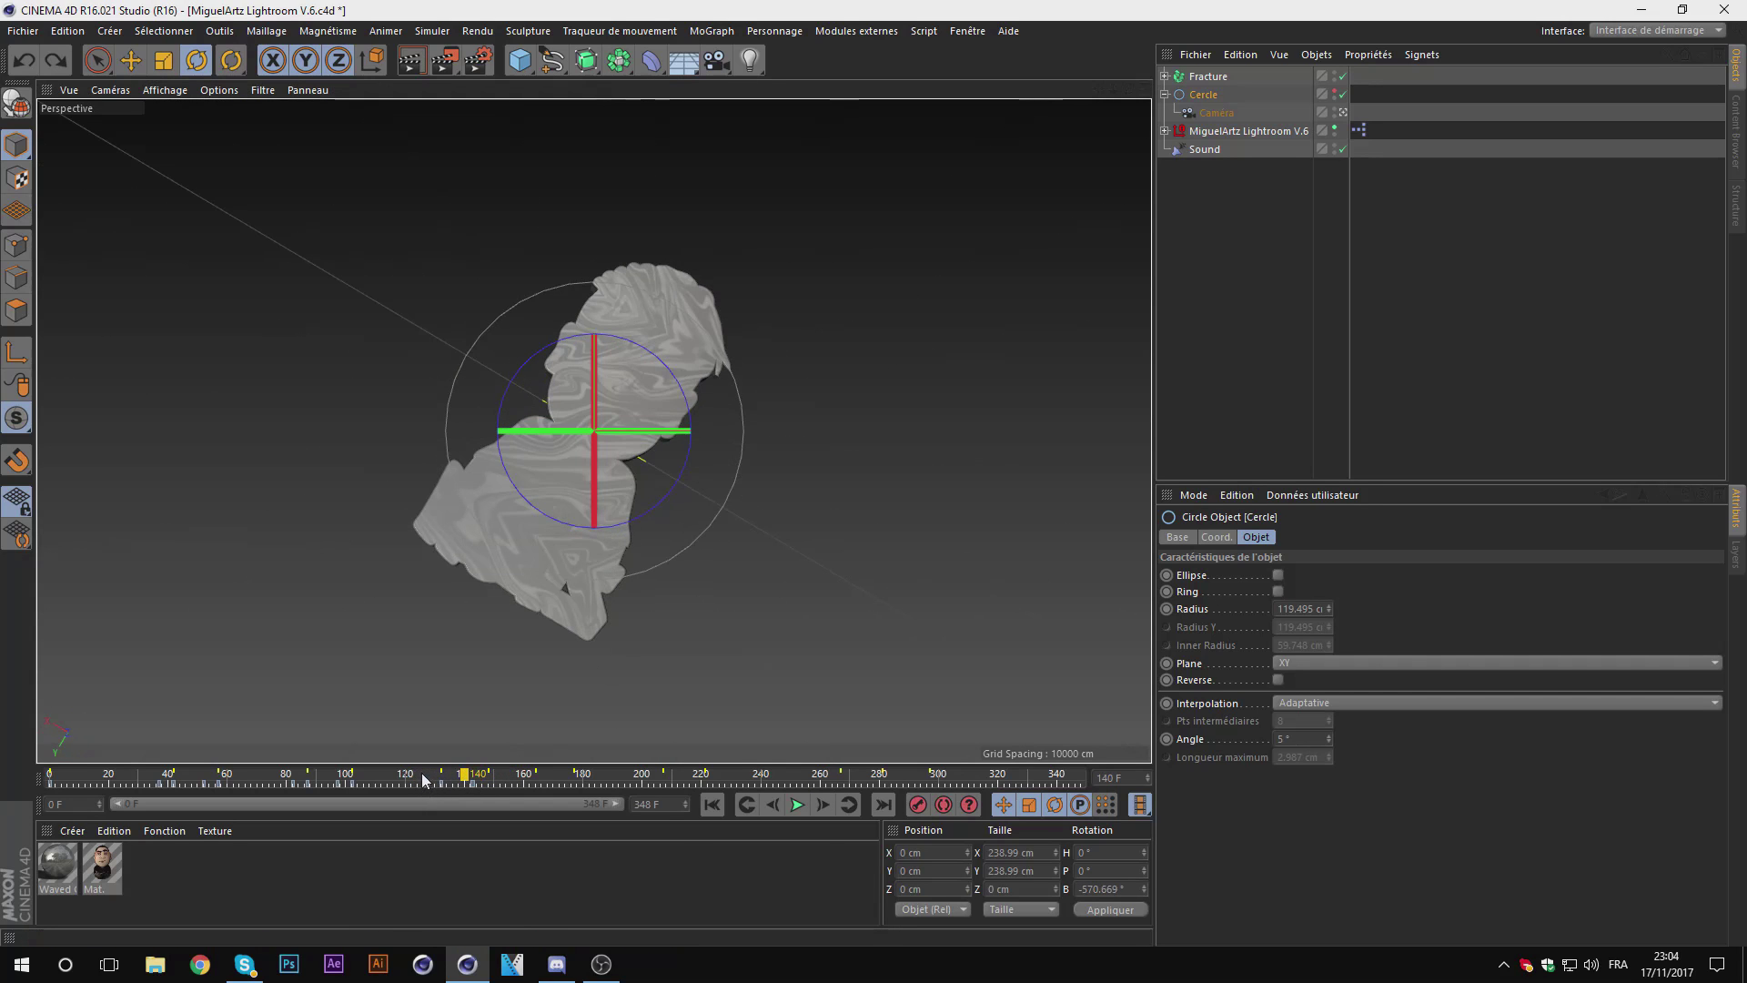
{"action": "left_click", "coordinate": [488, 775]}
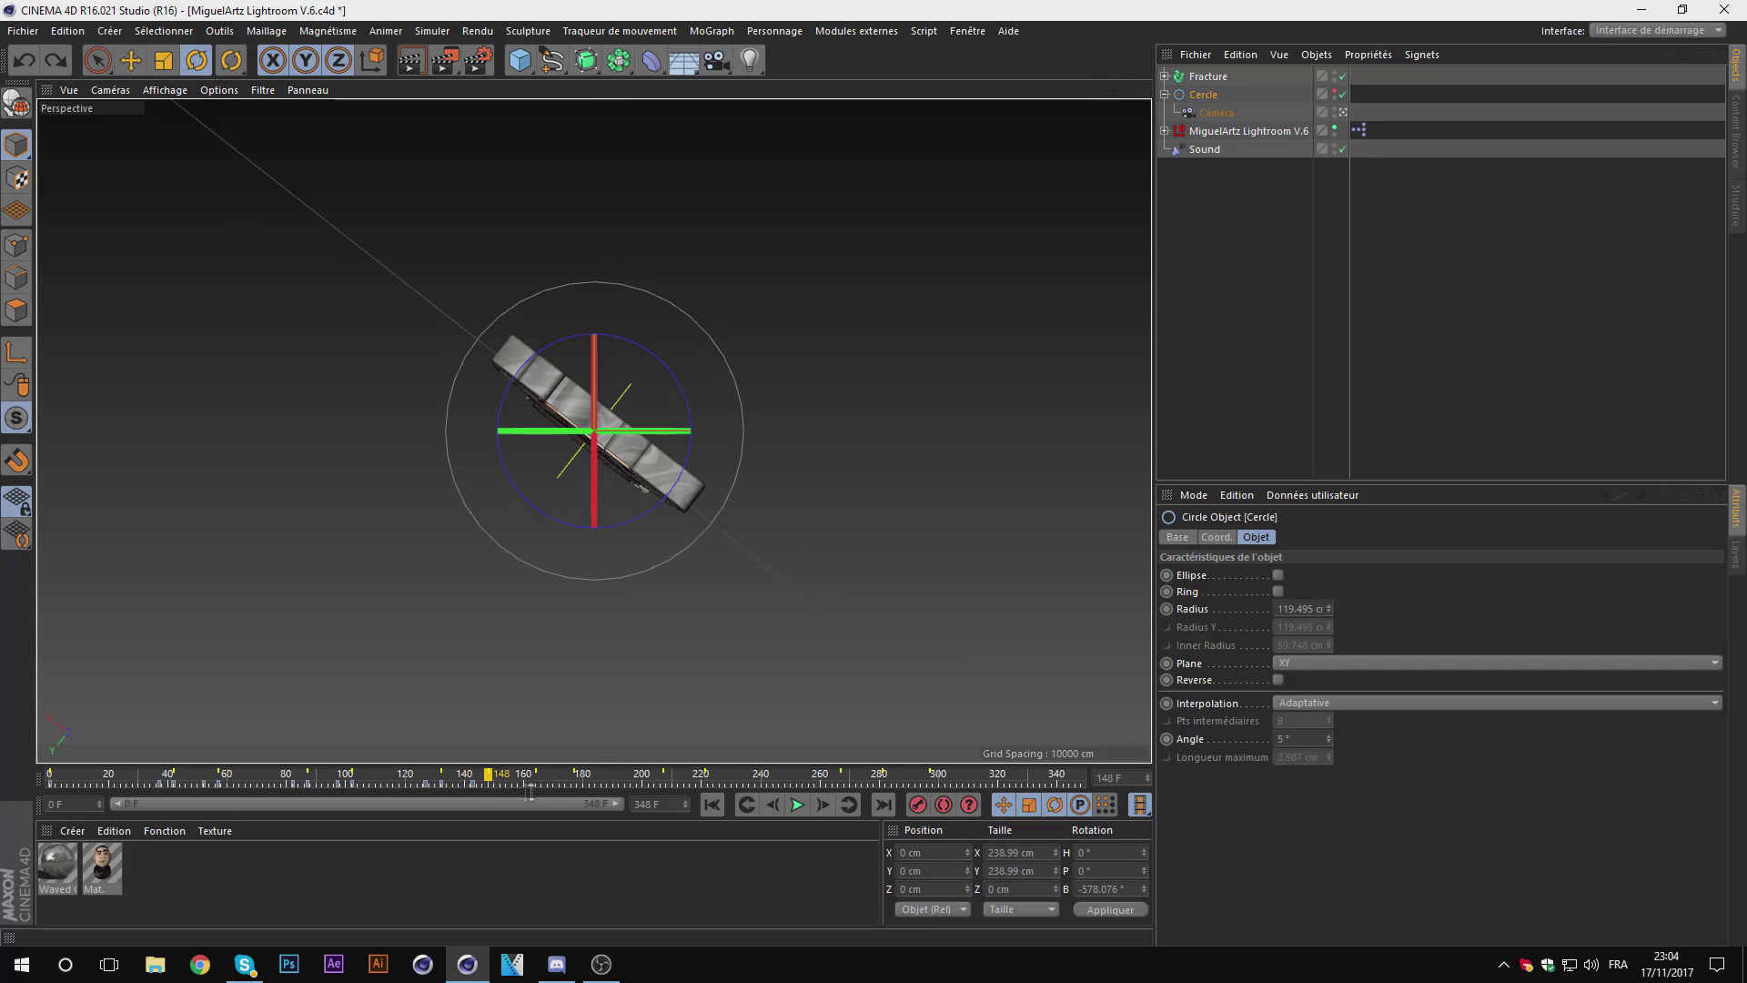
{"action": "mouse_move", "coordinate": [507, 410]}
{"action": "left_mouse_down"}
{"action": "mouse_move", "coordinate": [781, 407]}
{"action": "mouse_move", "coordinate": [774, 437]}
{"action": "left_mouse_up"}
{"action": "left_click", "coordinate": [797, 805]}
{"action": "left_click", "coordinate": [798, 805]}
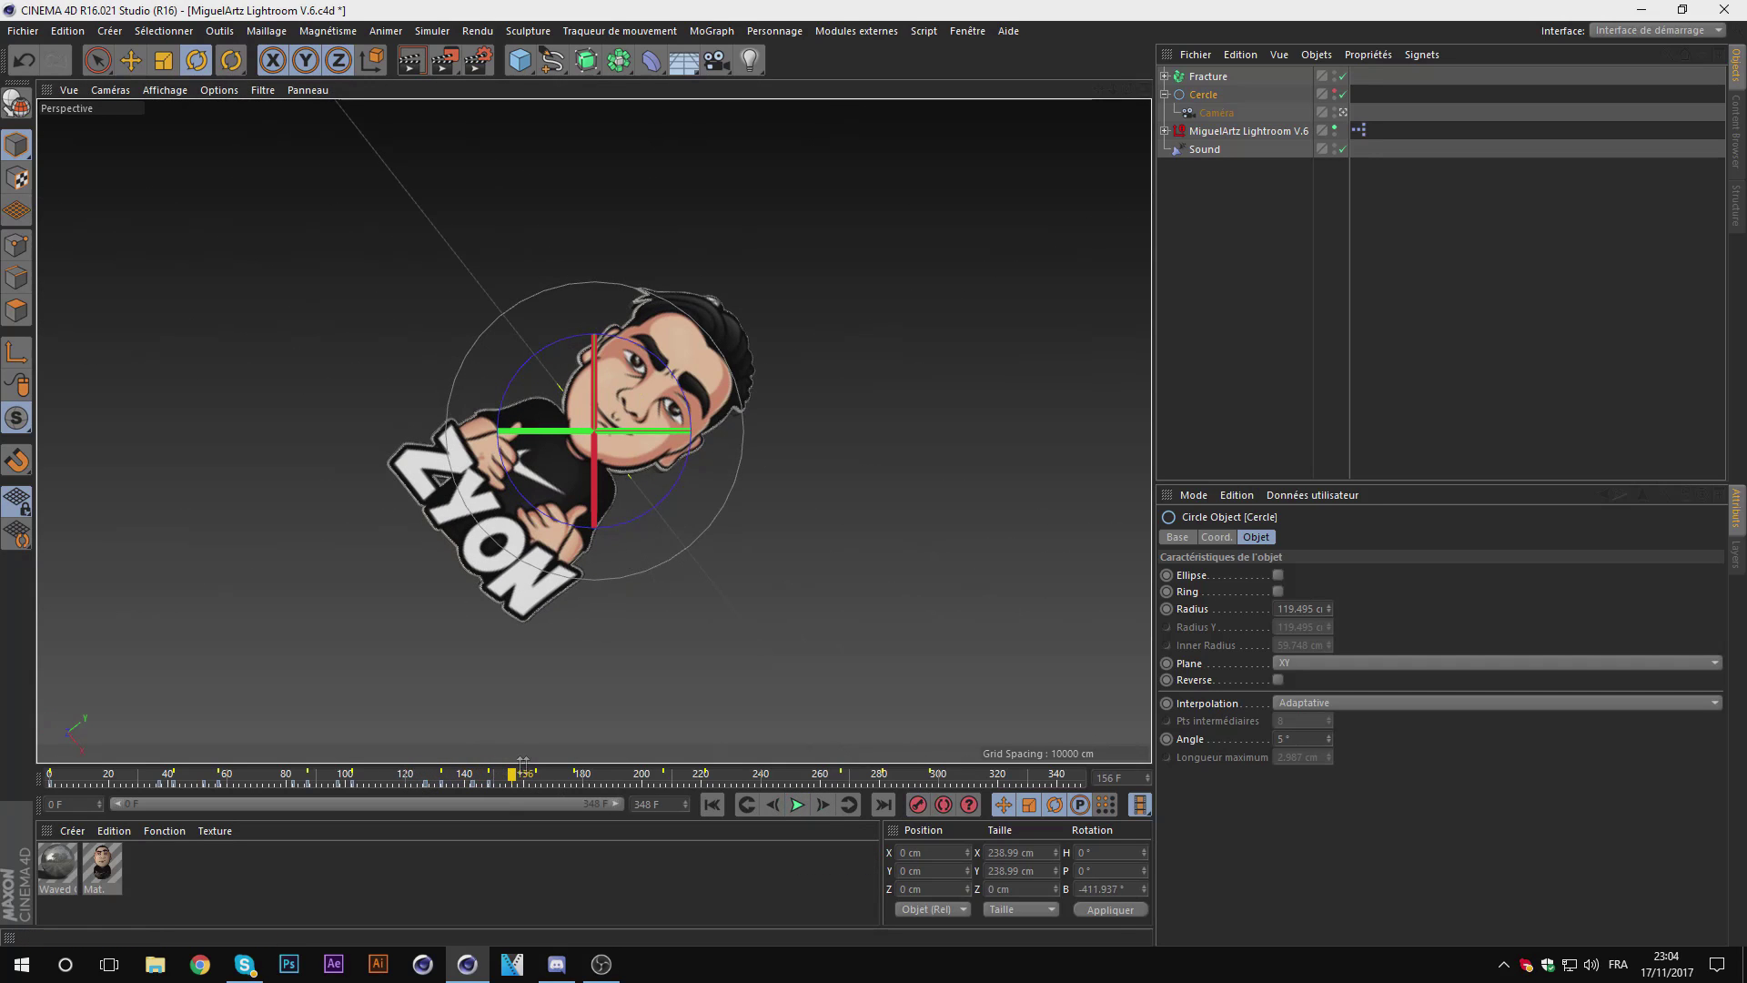
Step: Turn the logo about 98° at frame 159 and rotate the circle again at frame 164
{"action": "left_click", "coordinate": [536, 778]}
{"action": "left_click", "coordinate": [771, 805]}
{"action": "left_click", "coordinate": [772, 804]}
{"action": "left_click", "coordinate": [771, 804]}
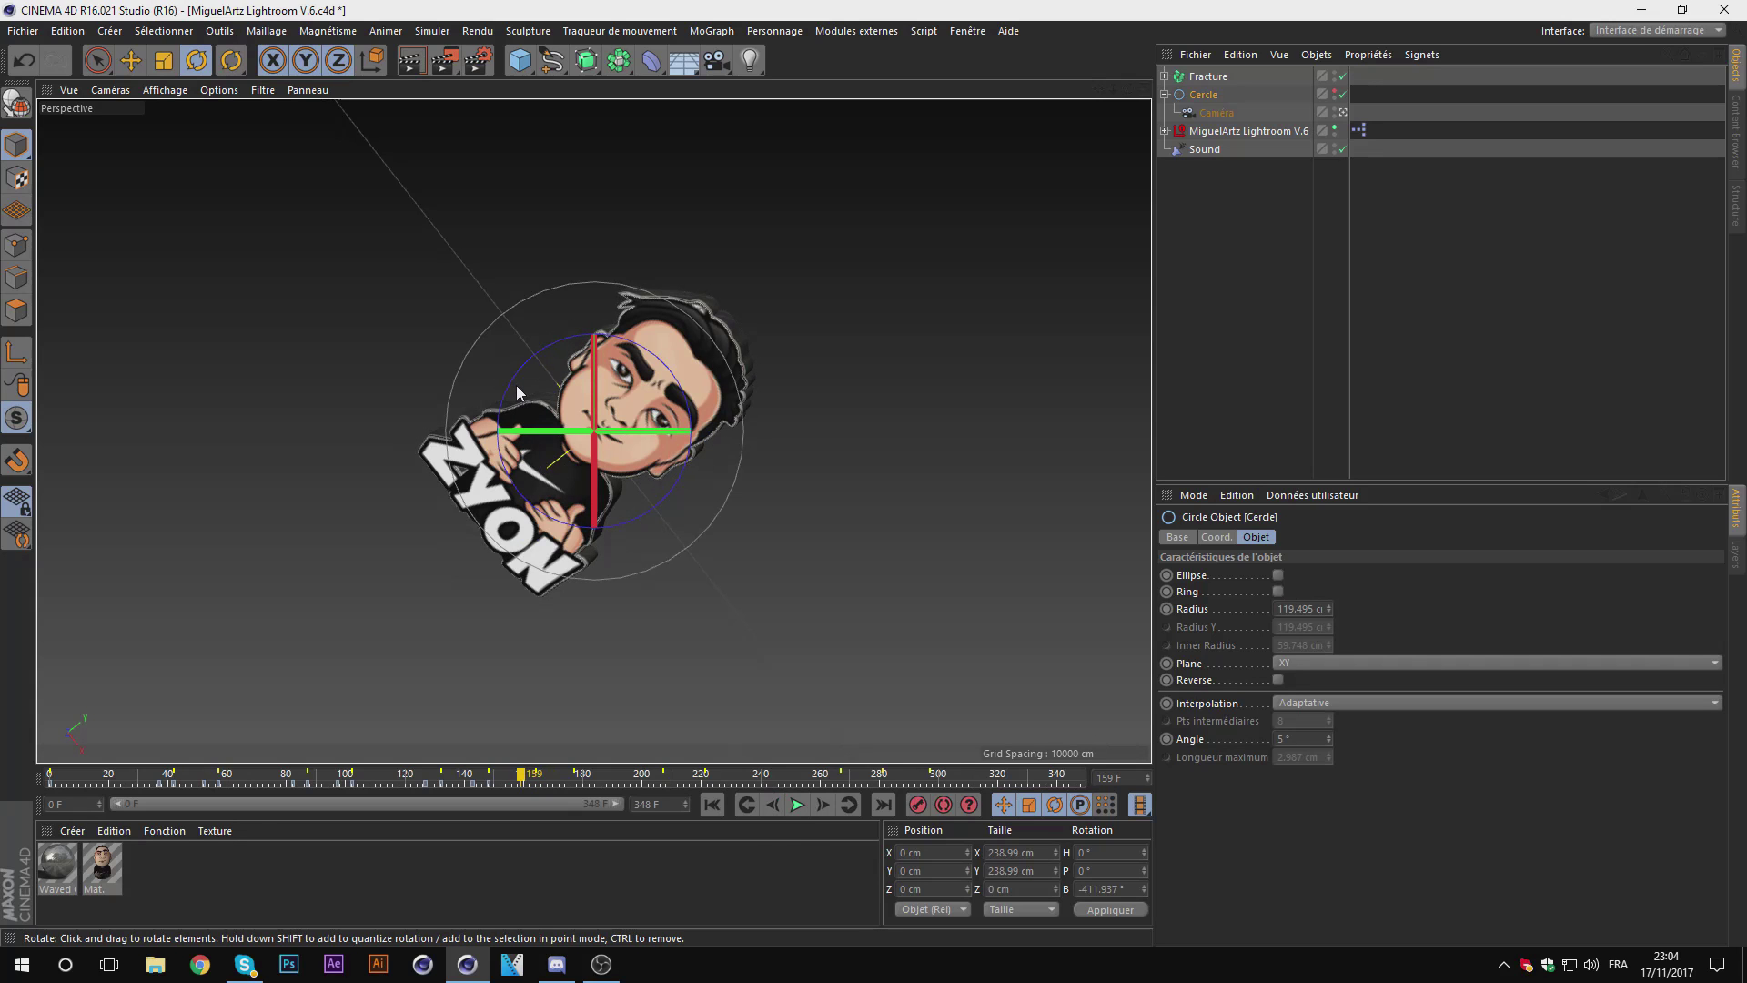
{"action": "mouse_move", "coordinate": [518, 390]}
{"action": "left_mouse_down"}
{"action": "mouse_move", "coordinate": [745, 287]}
{"action": "mouse_move", "coordinate": [753, 357]}
{"action": "left_mouse_up"}
{"action": "left_click", "coordinate": [838, 806]}
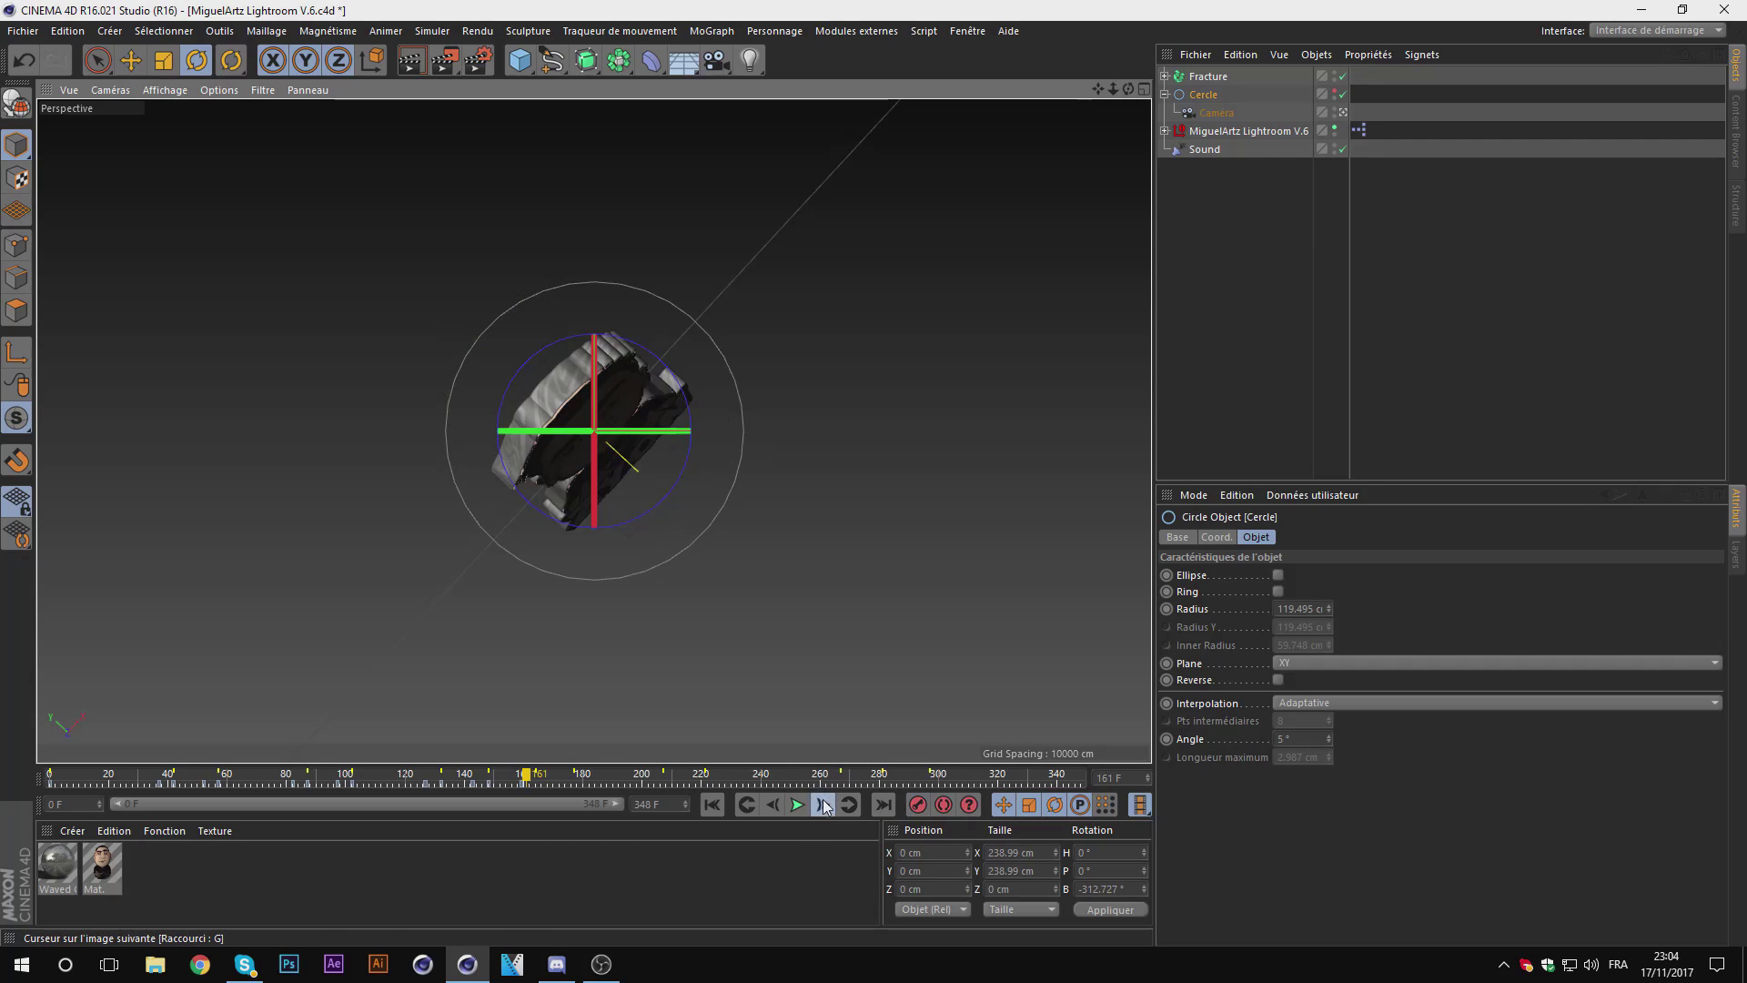
{"action": "mouse_move", "coordinate": [509, 400]}
{"action": "left_mouse_down"}
{"action": "mouse_move", "coordinate": [546, 353]}
{"action": "mouse_move", "coordinate": [707, 258]}
{"action": "mouse_move", "coordinate": [833, 678]}
{"action": "left_mouse_up"}
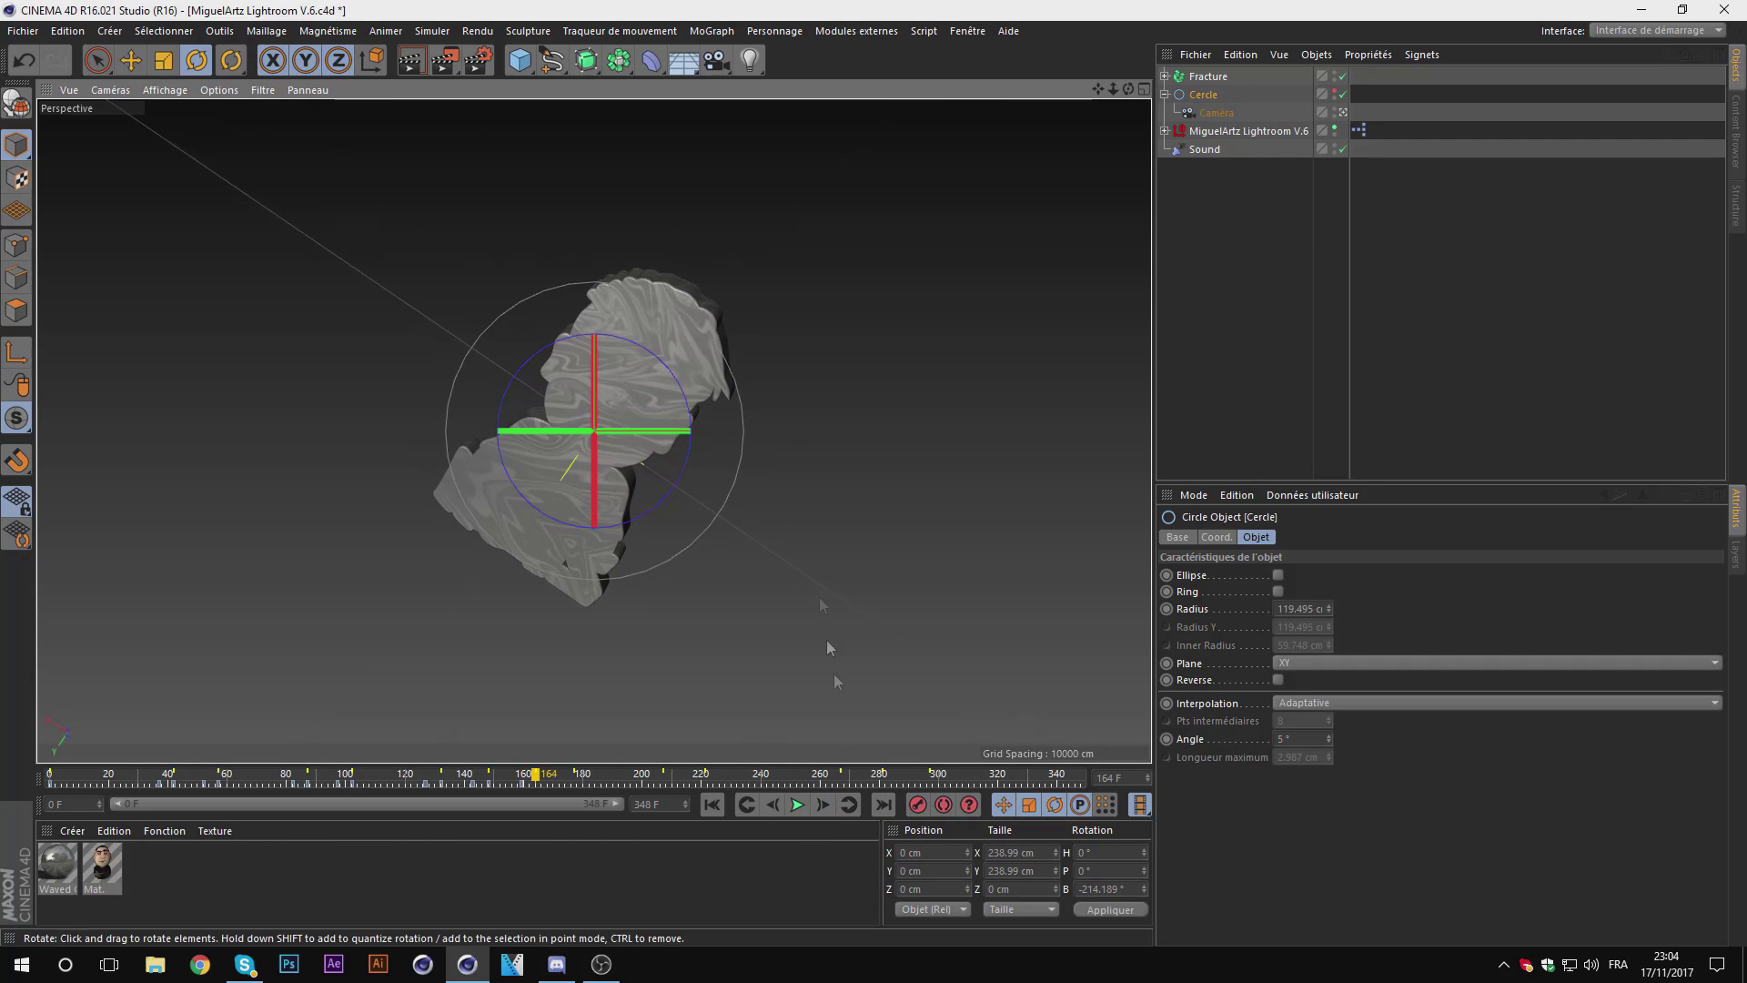
Step: Rotate the circle at frames 172 and 177, then move the playhead to frame 202
{"action": "left_click", "coordinate": [575, 773]}
{"action": "left_click", "coordinate": [772, 805]}
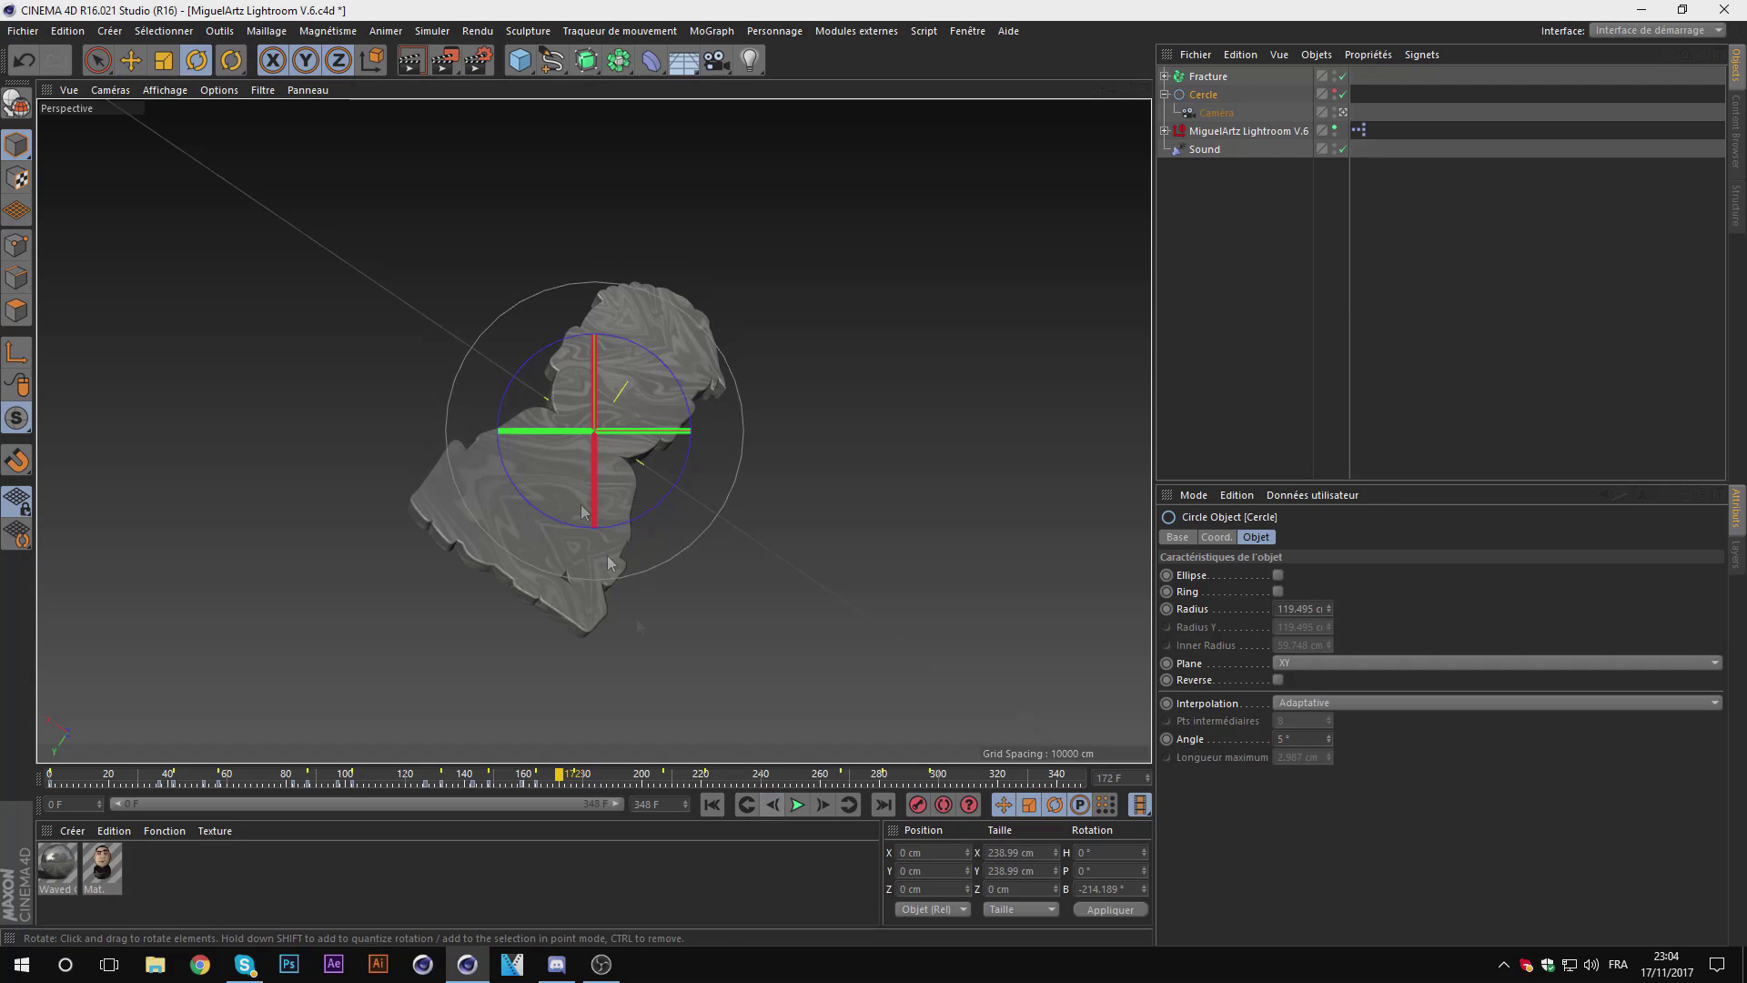
{"action": "left_click_drag", "start_coordinate": [510, 398], "coordinate": [634, 467]}
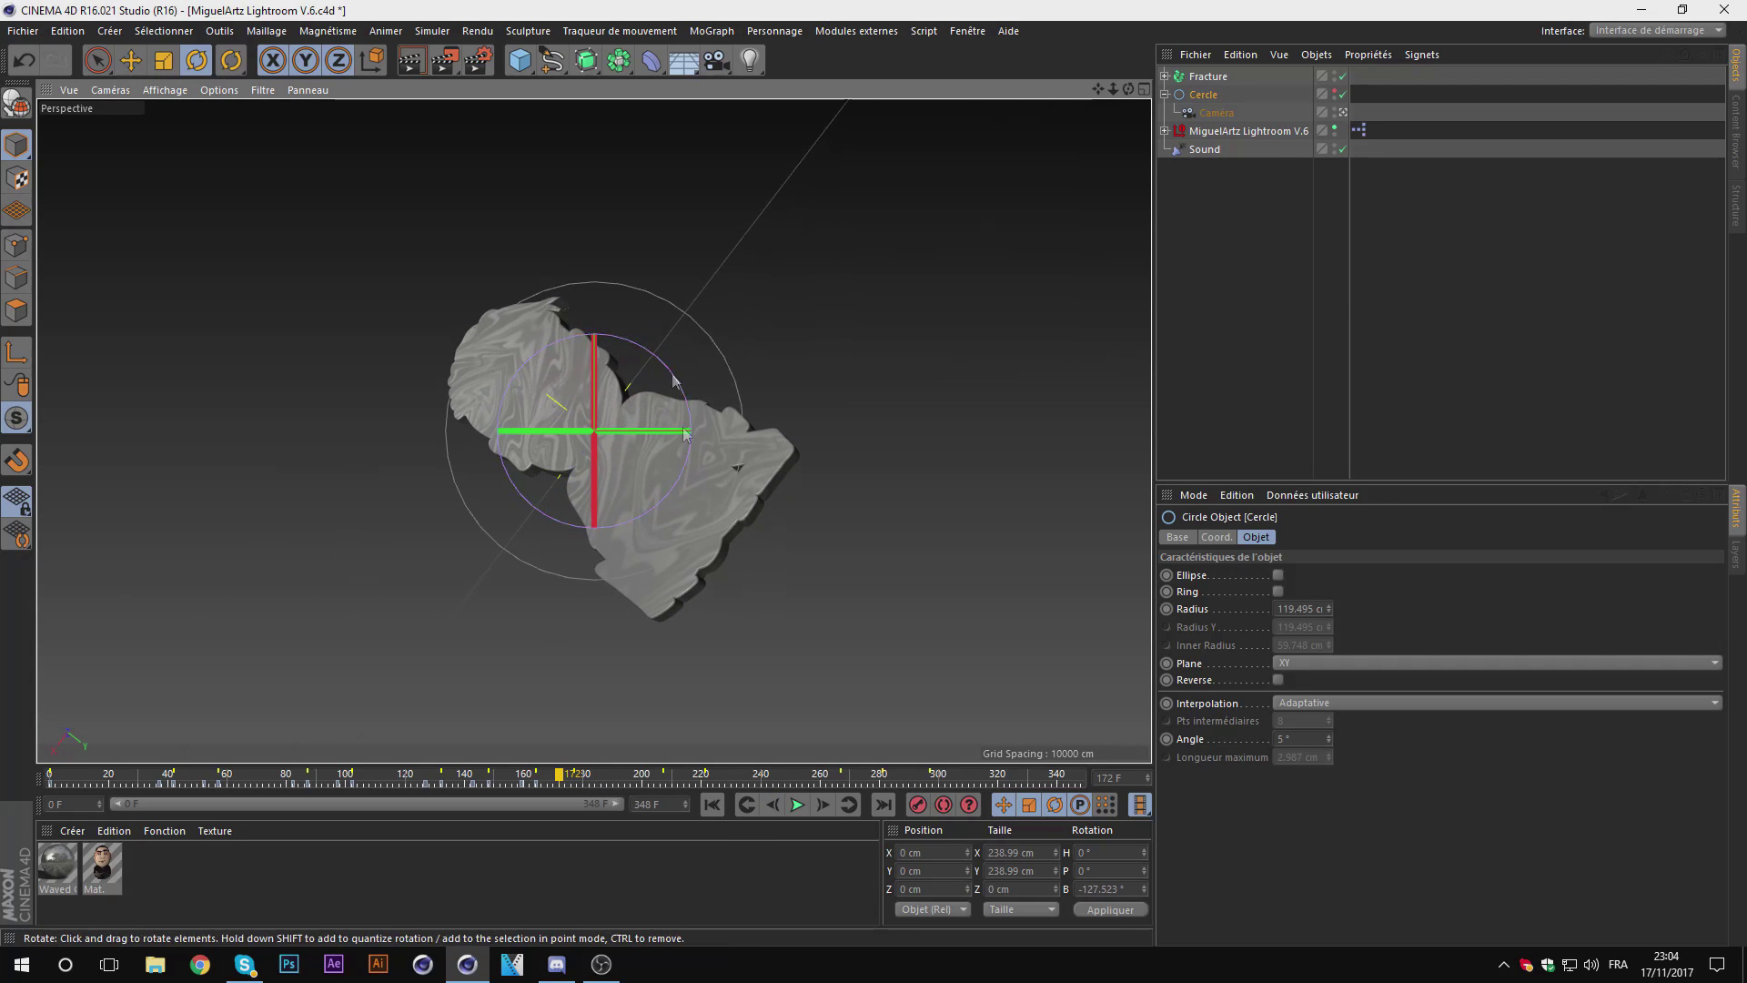
{"action": "left_click_drag", "start_coordinate": [558, 358], "coordinate": [592, 392]}
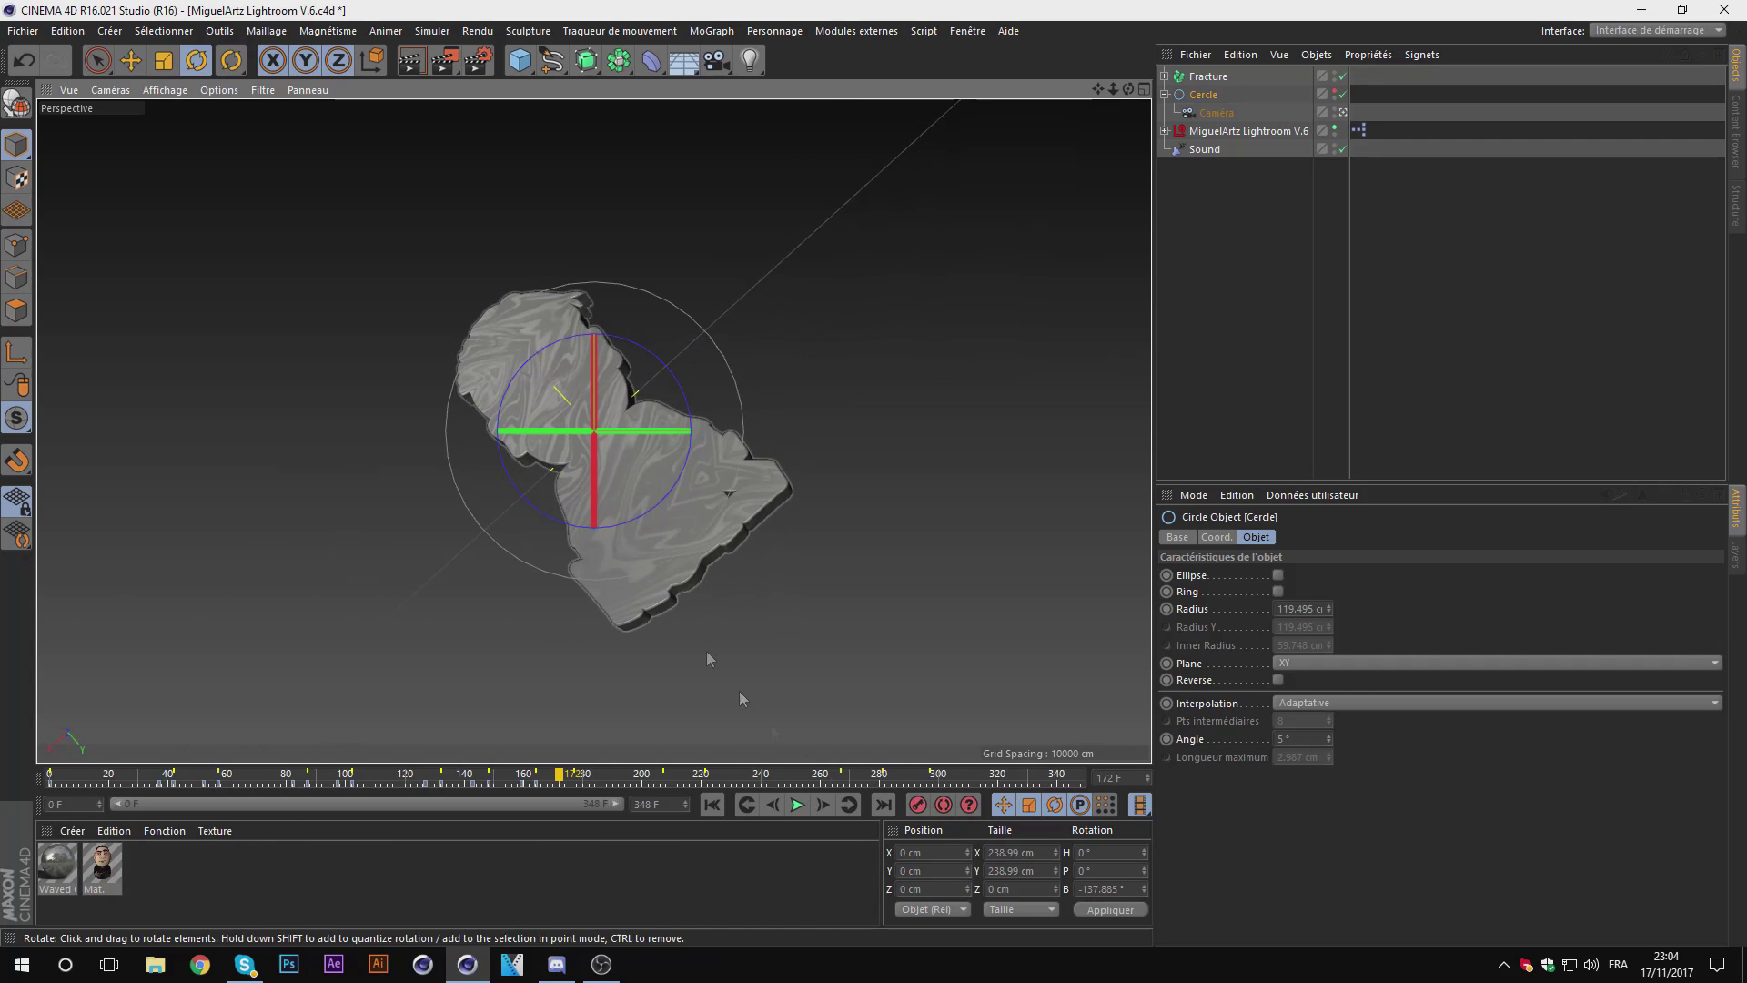
{"action": "left_click", "coordinate": [826, 805]}
{"action": "left_click", "coordinate": [826, 804]}
{"action": "left_click", "coordinate": [822, 805]}
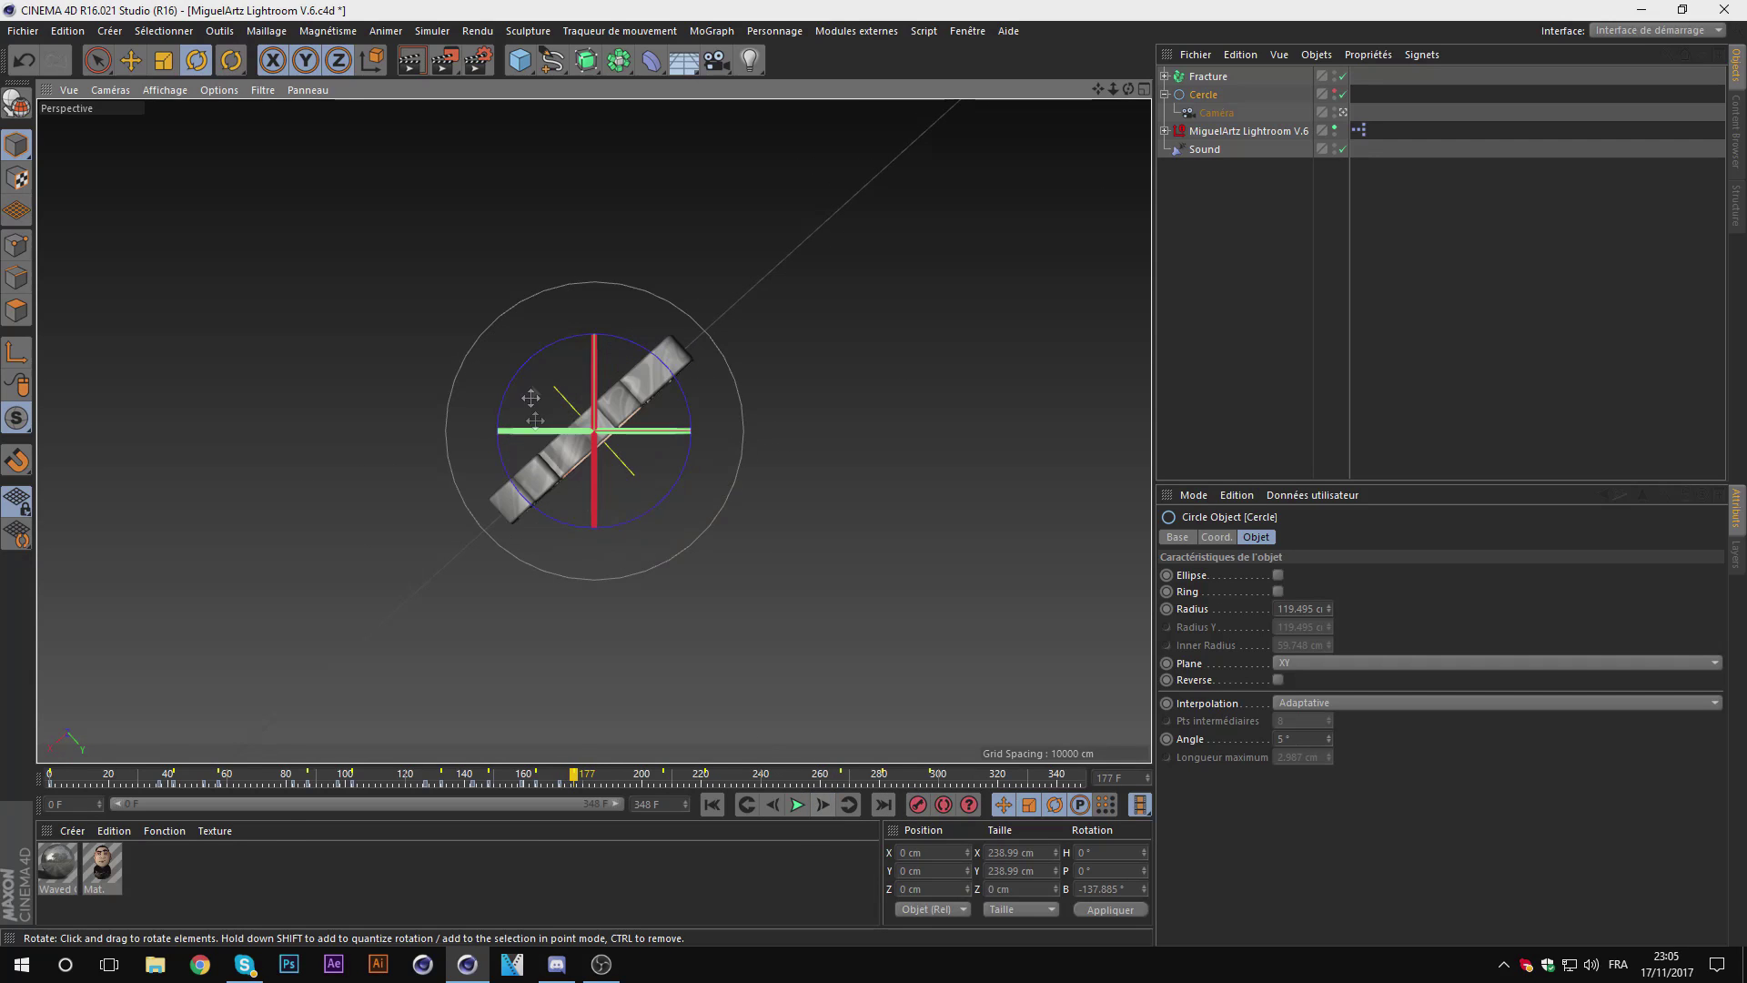
{"action": "mouse_move", "coordinate": [651, 355]}
{"action": "left_mouse_down"}
{"action": "mouse_move", "coordinate": [544, 489]}
{"action": "mouse_move", "coordinate": [628, 553]}
{"action": "left_mouse_up"}
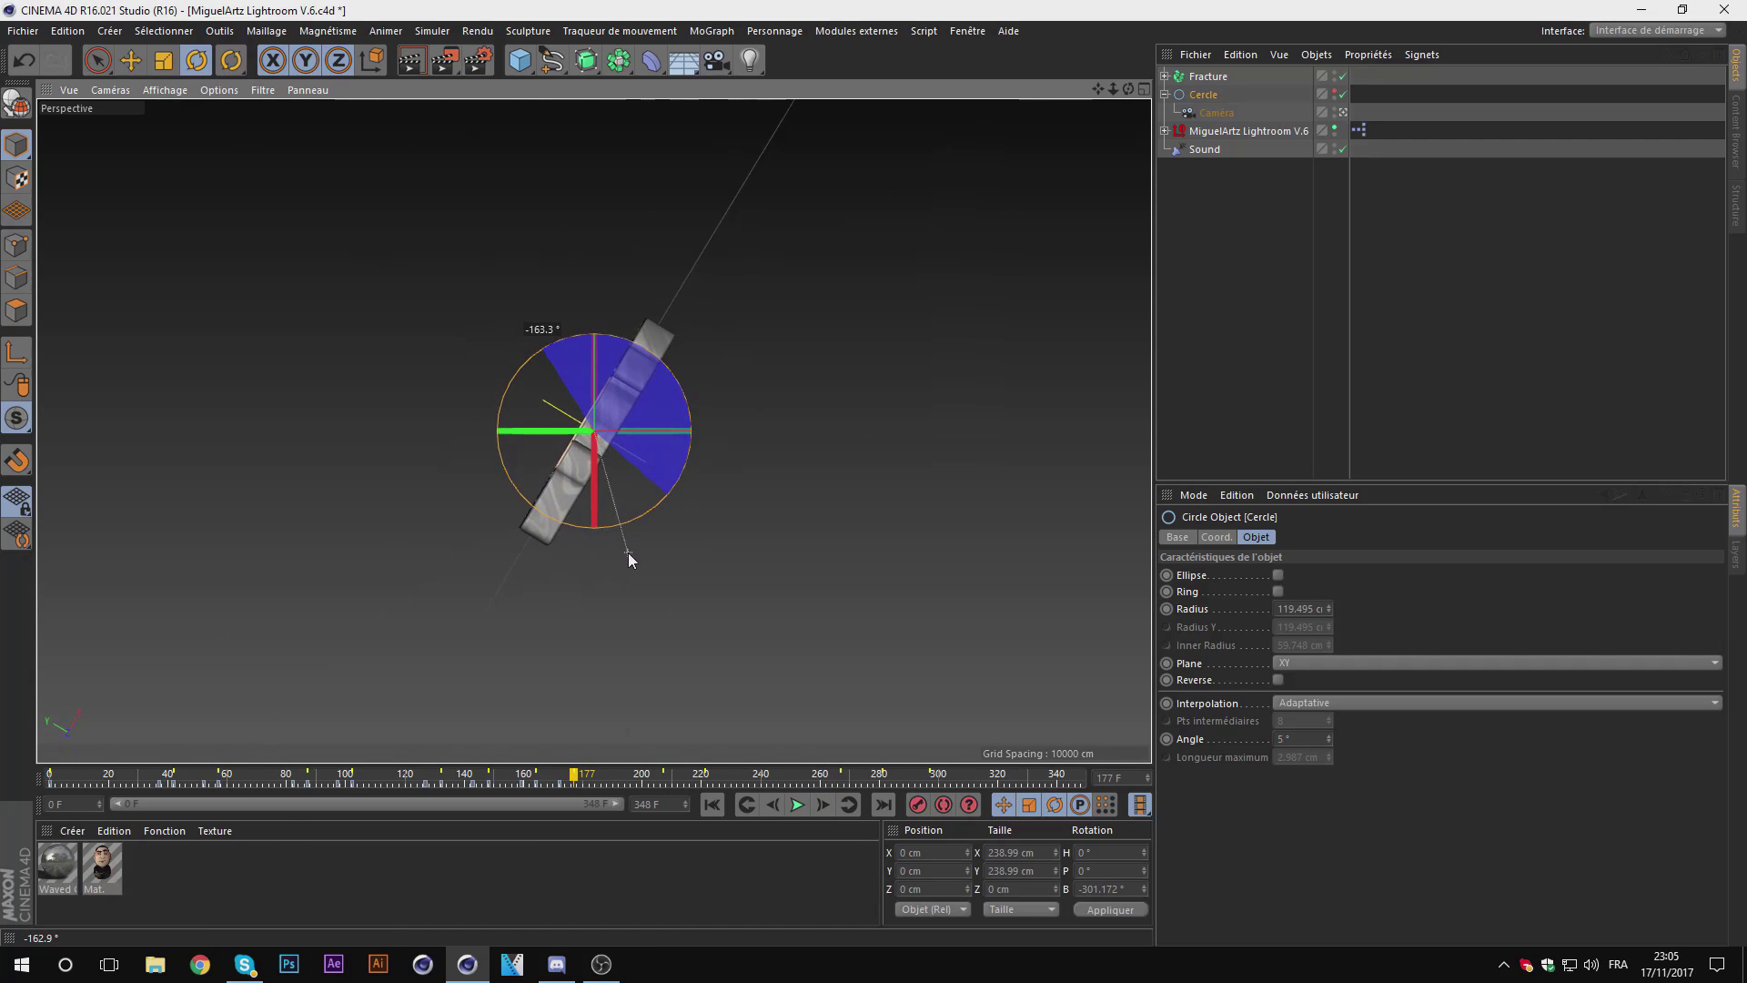
{"action": "left_click_drag", "start_coordinate": [662, 772], "coordinate": [648, 773]}
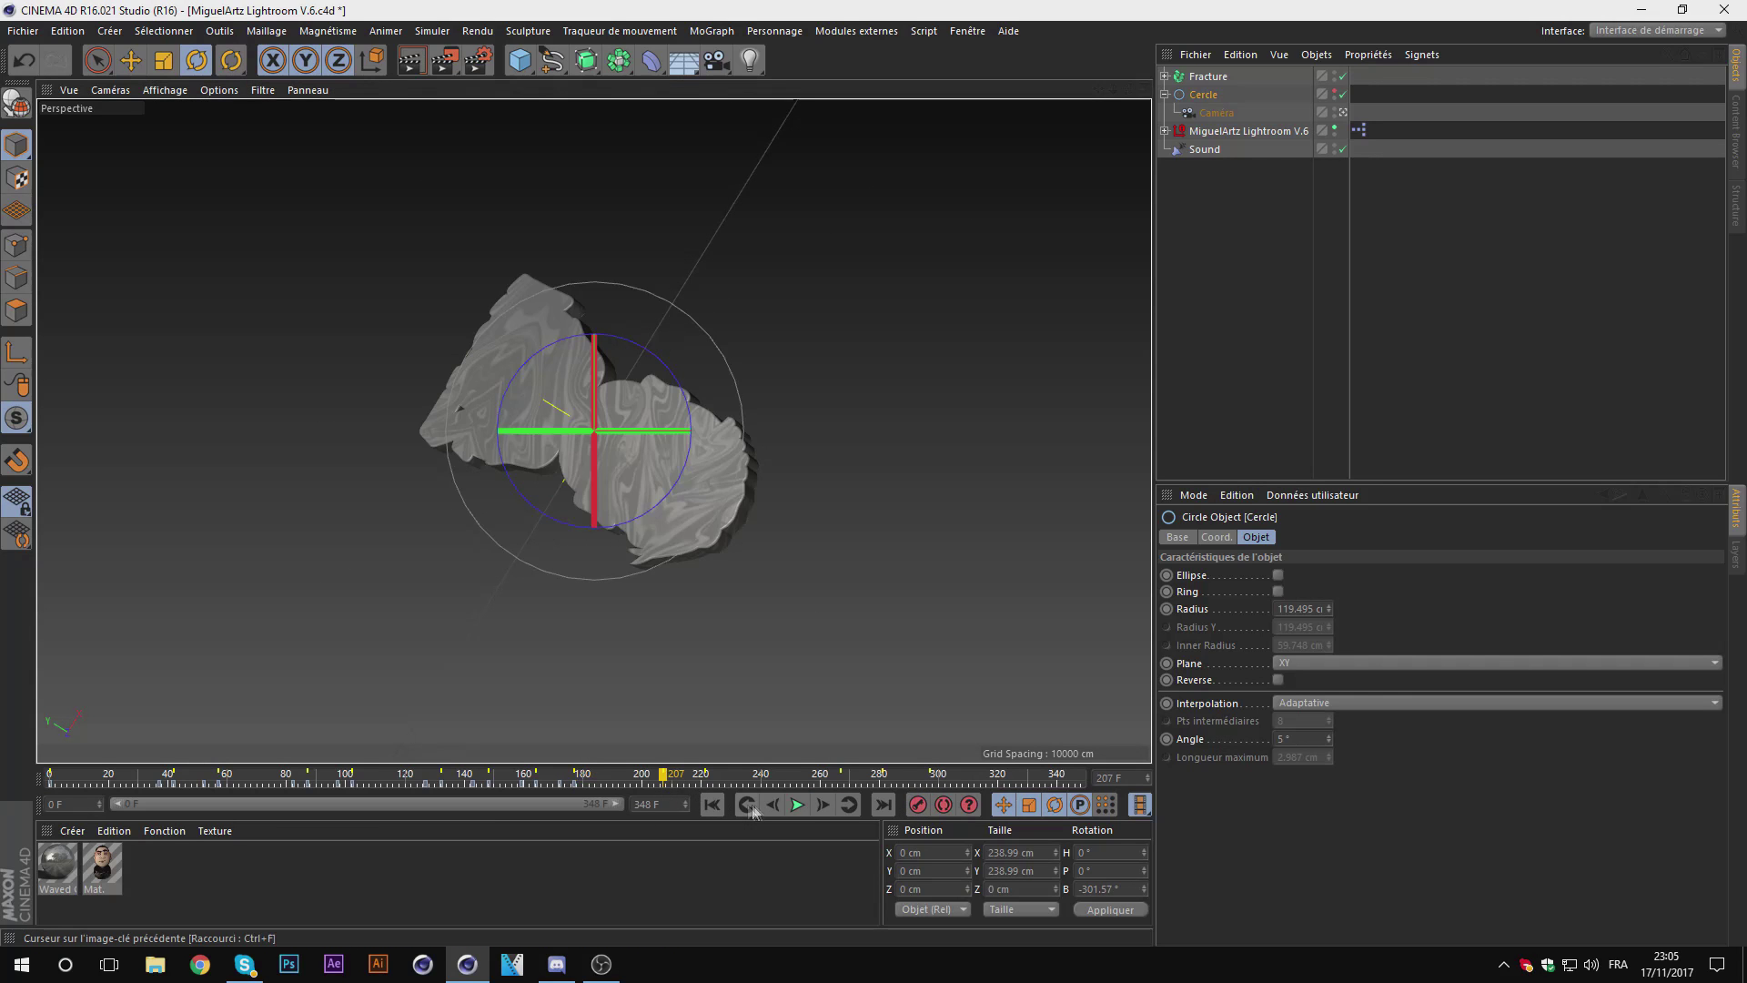
Step: Rotate the Cercle at frames 202 (about 97°), 207, 216 and 221
{"action": "left_click_drag", "start_coordinate": [570, 356], "coordinate": [692, 546]}
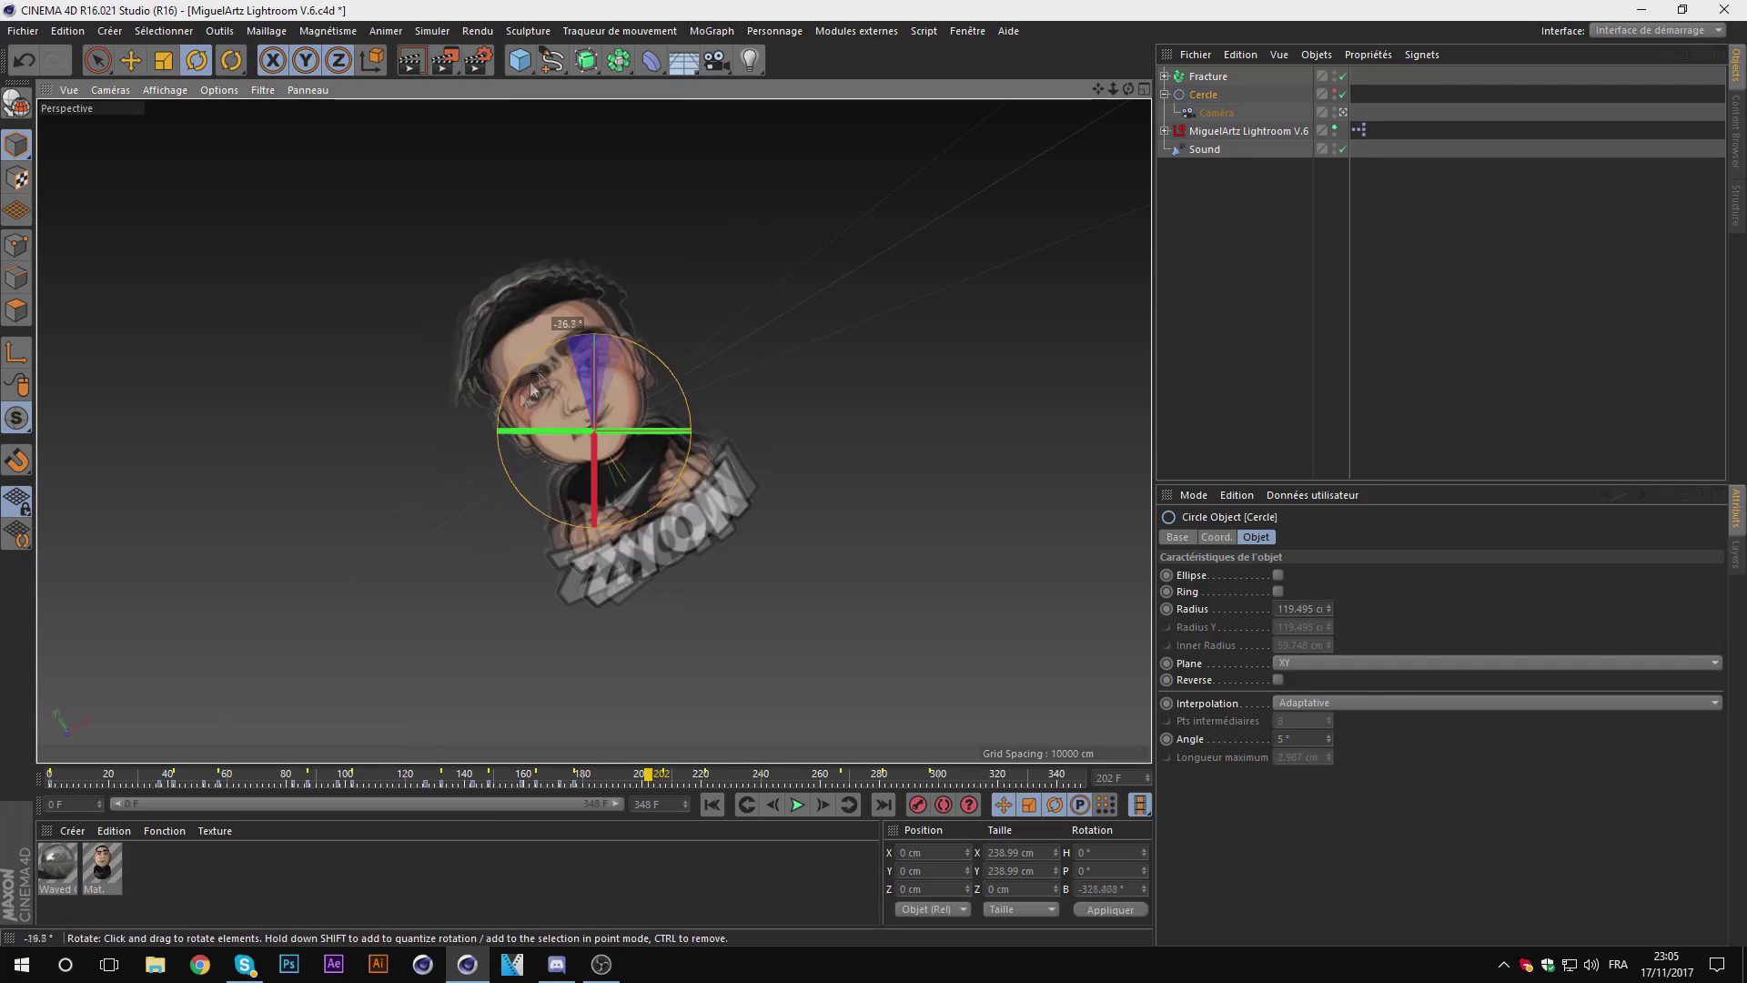
{"action": "left_click", "coordinate": [821, 806]}
{"action": "left_click_drag", "start_coordinate": [550, 345], "coordinate": [537, 487]}
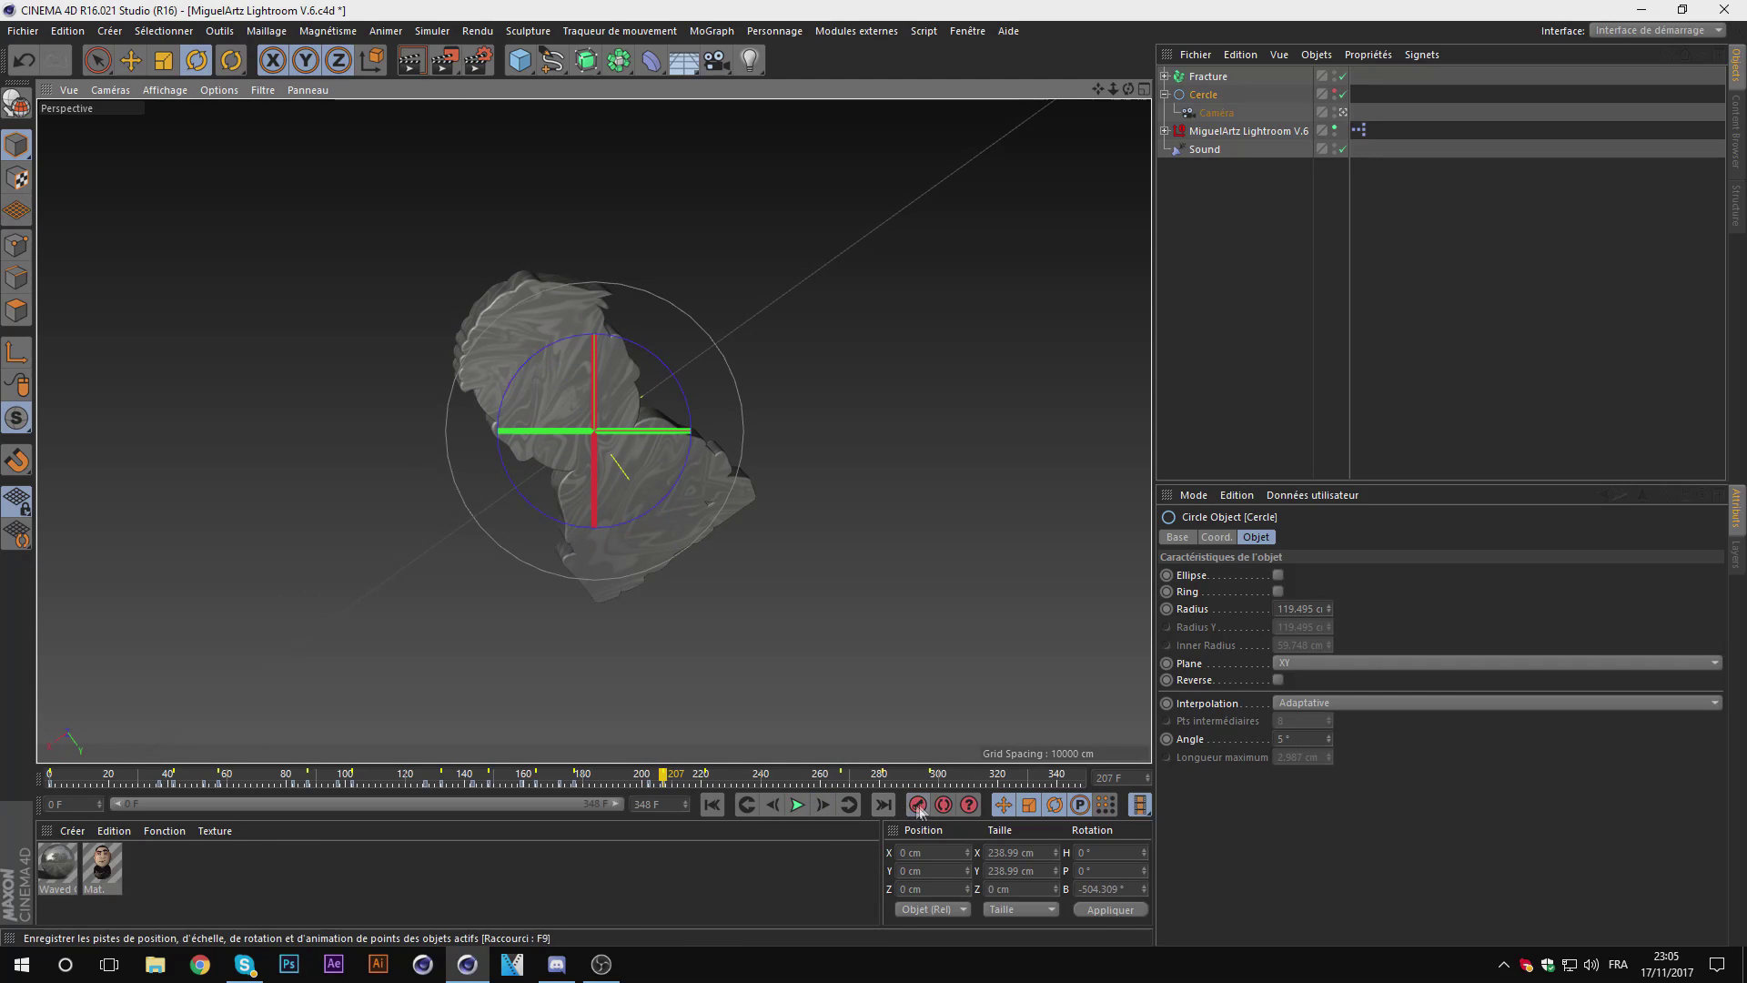
{"action": "left_click", "coordinate": [708, 776]}
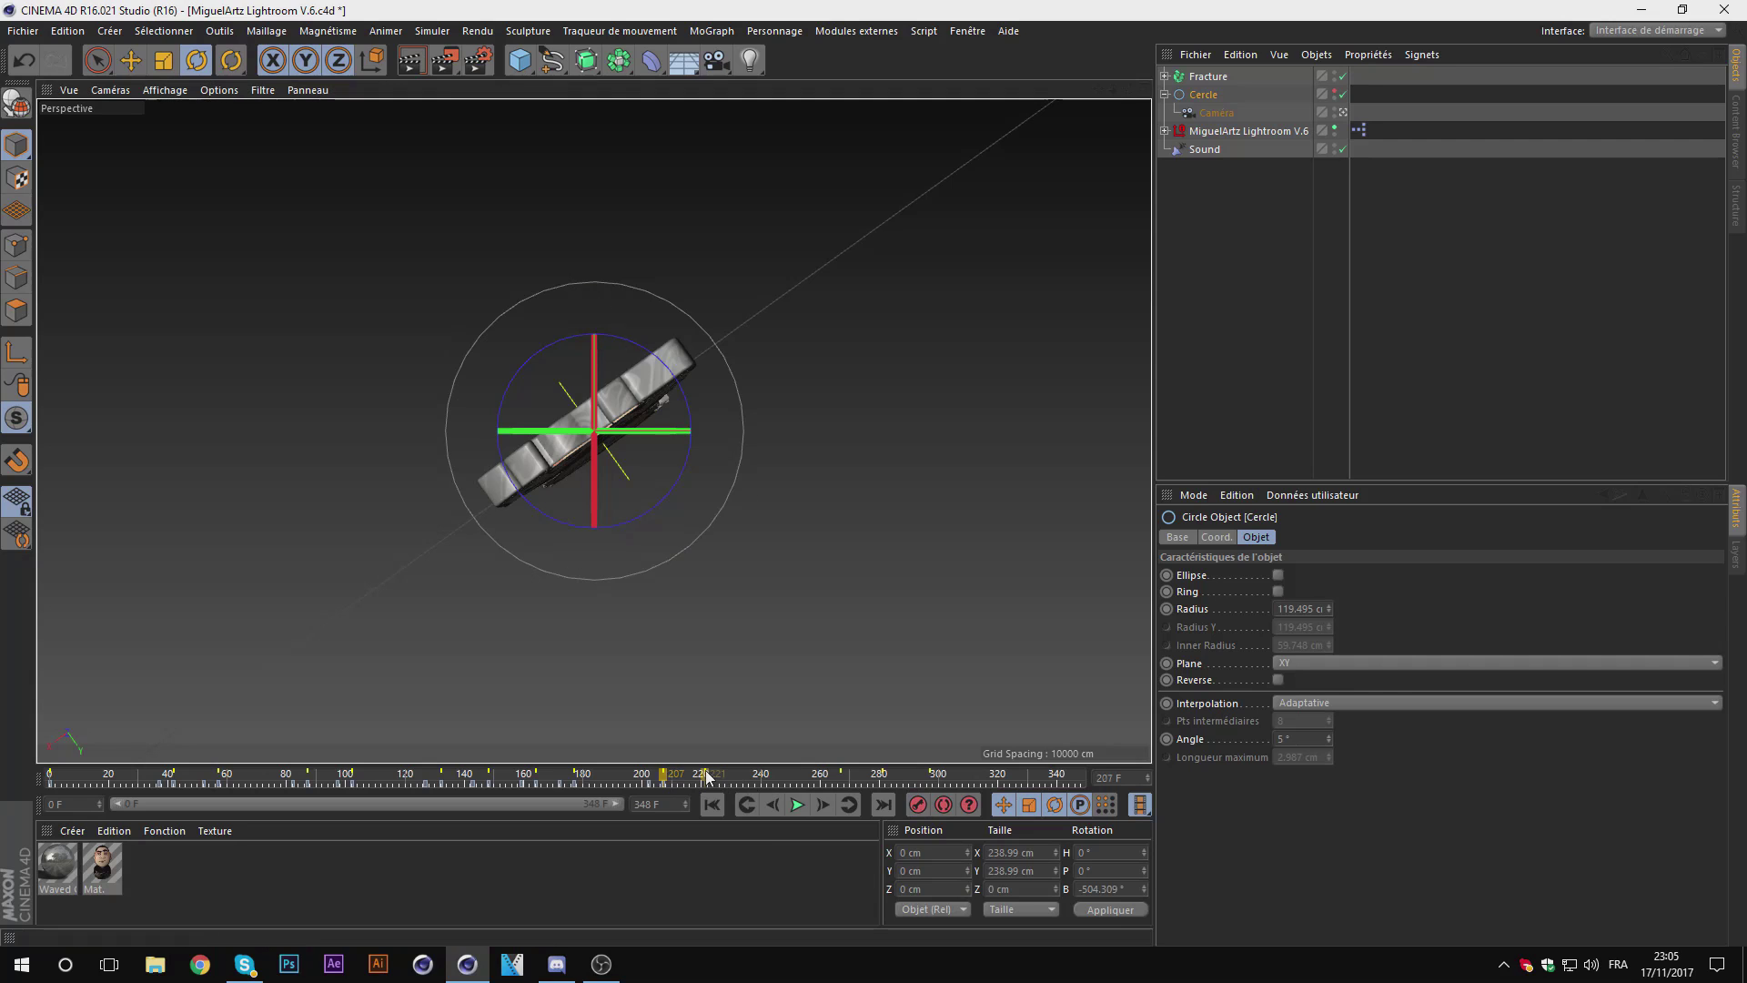
{"action": "left_click", "coordinate": [778, 810]}
{"action": "left_click", "coordinate": [778, 811]}
{"action": "left_click_drag", "start_coordinate": [546, 355], "coordinate": [683, 672]}
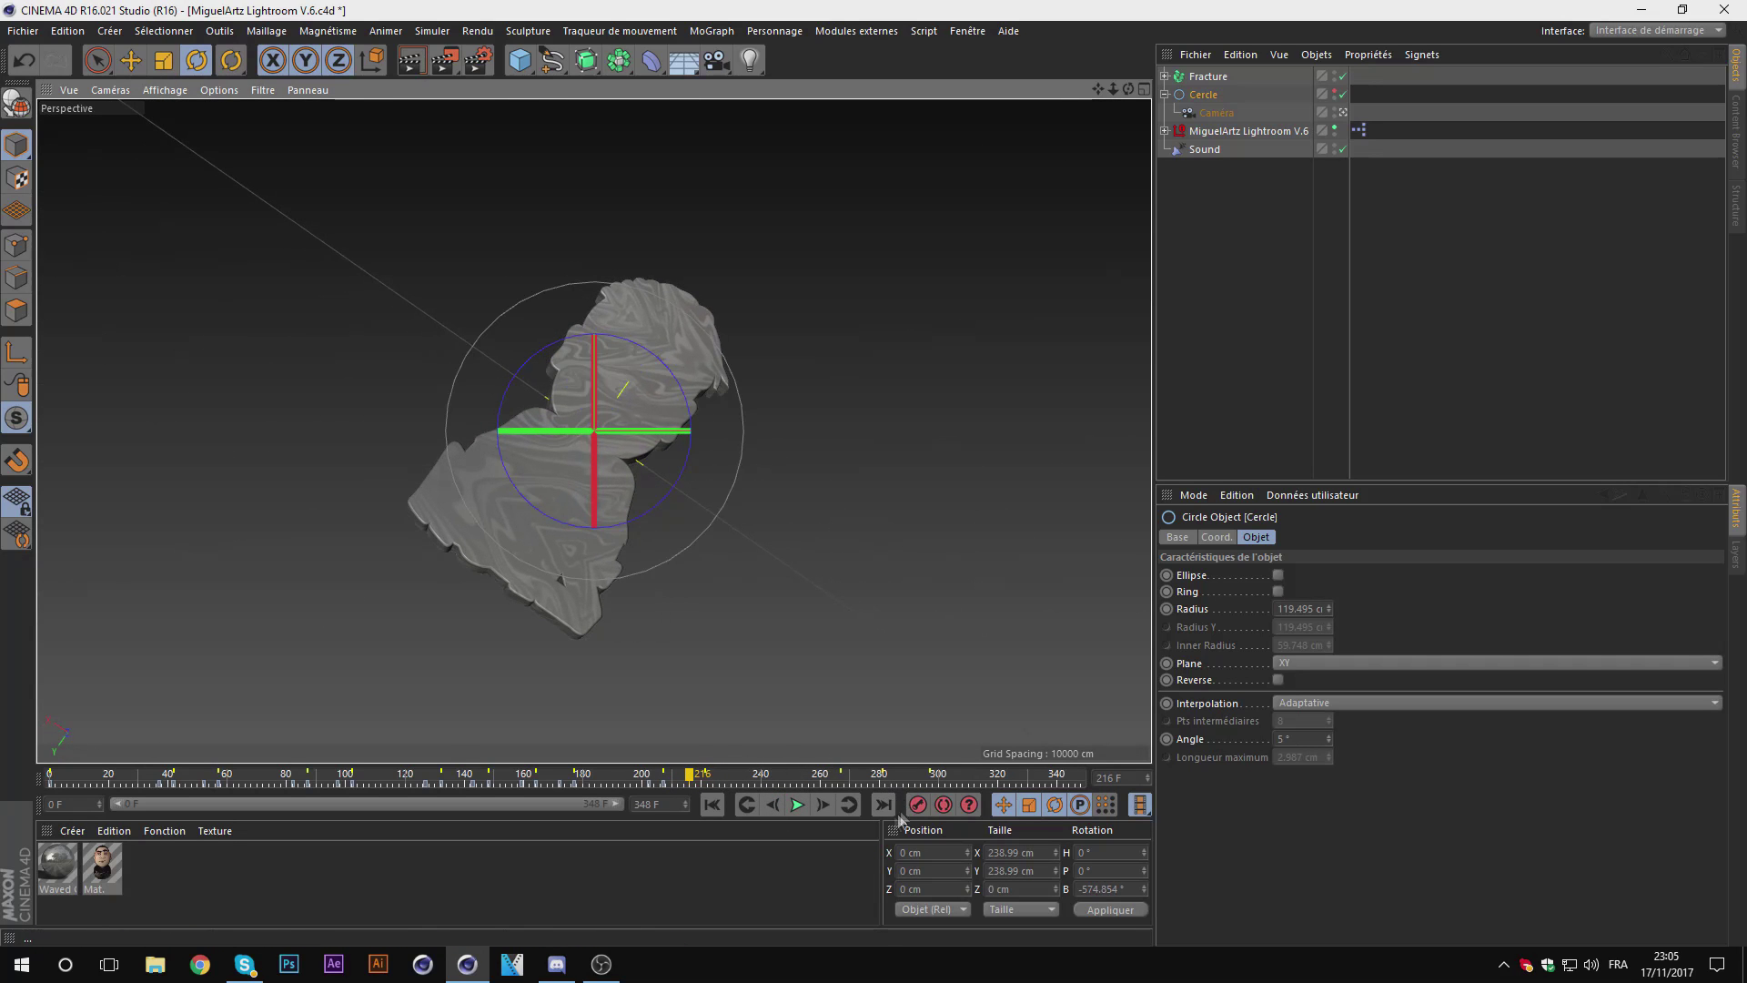
{"action": "left_click", "coordinate": [823, 806]}
{"action": "left_click", "coordinate": [822, 806]}
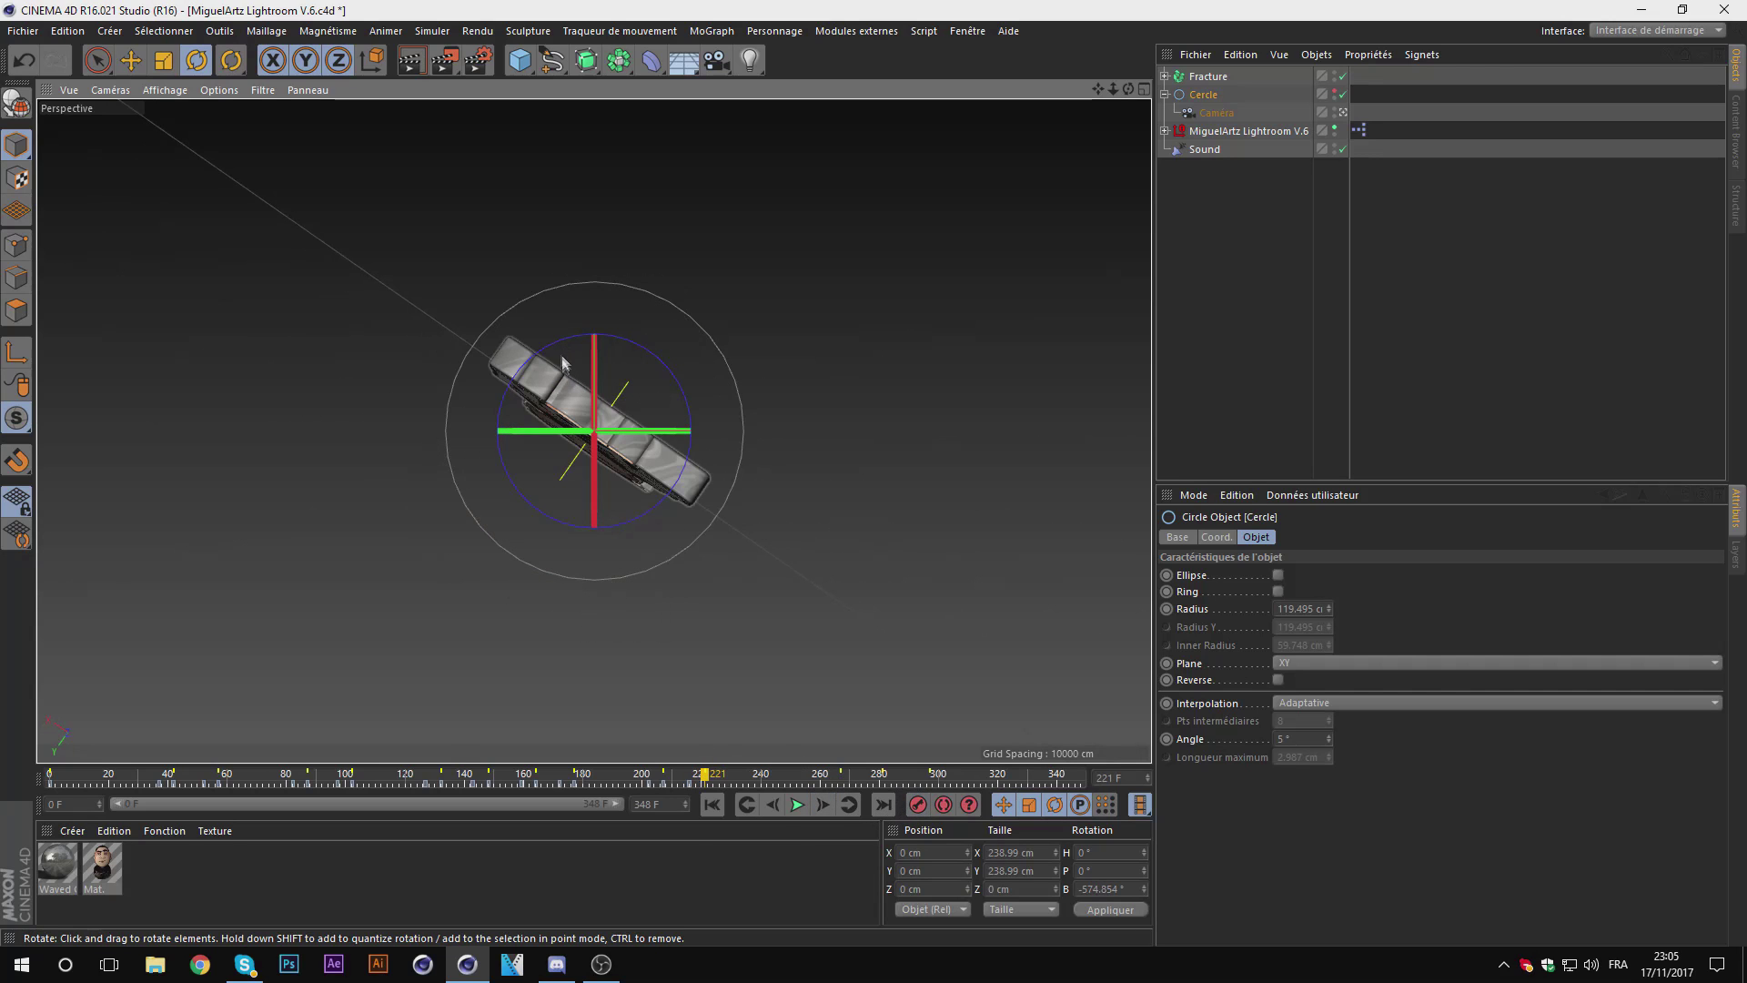
{"action": "left_click_drag", "start_coordinate": [566, 351], "coordinate": [557, 459]}
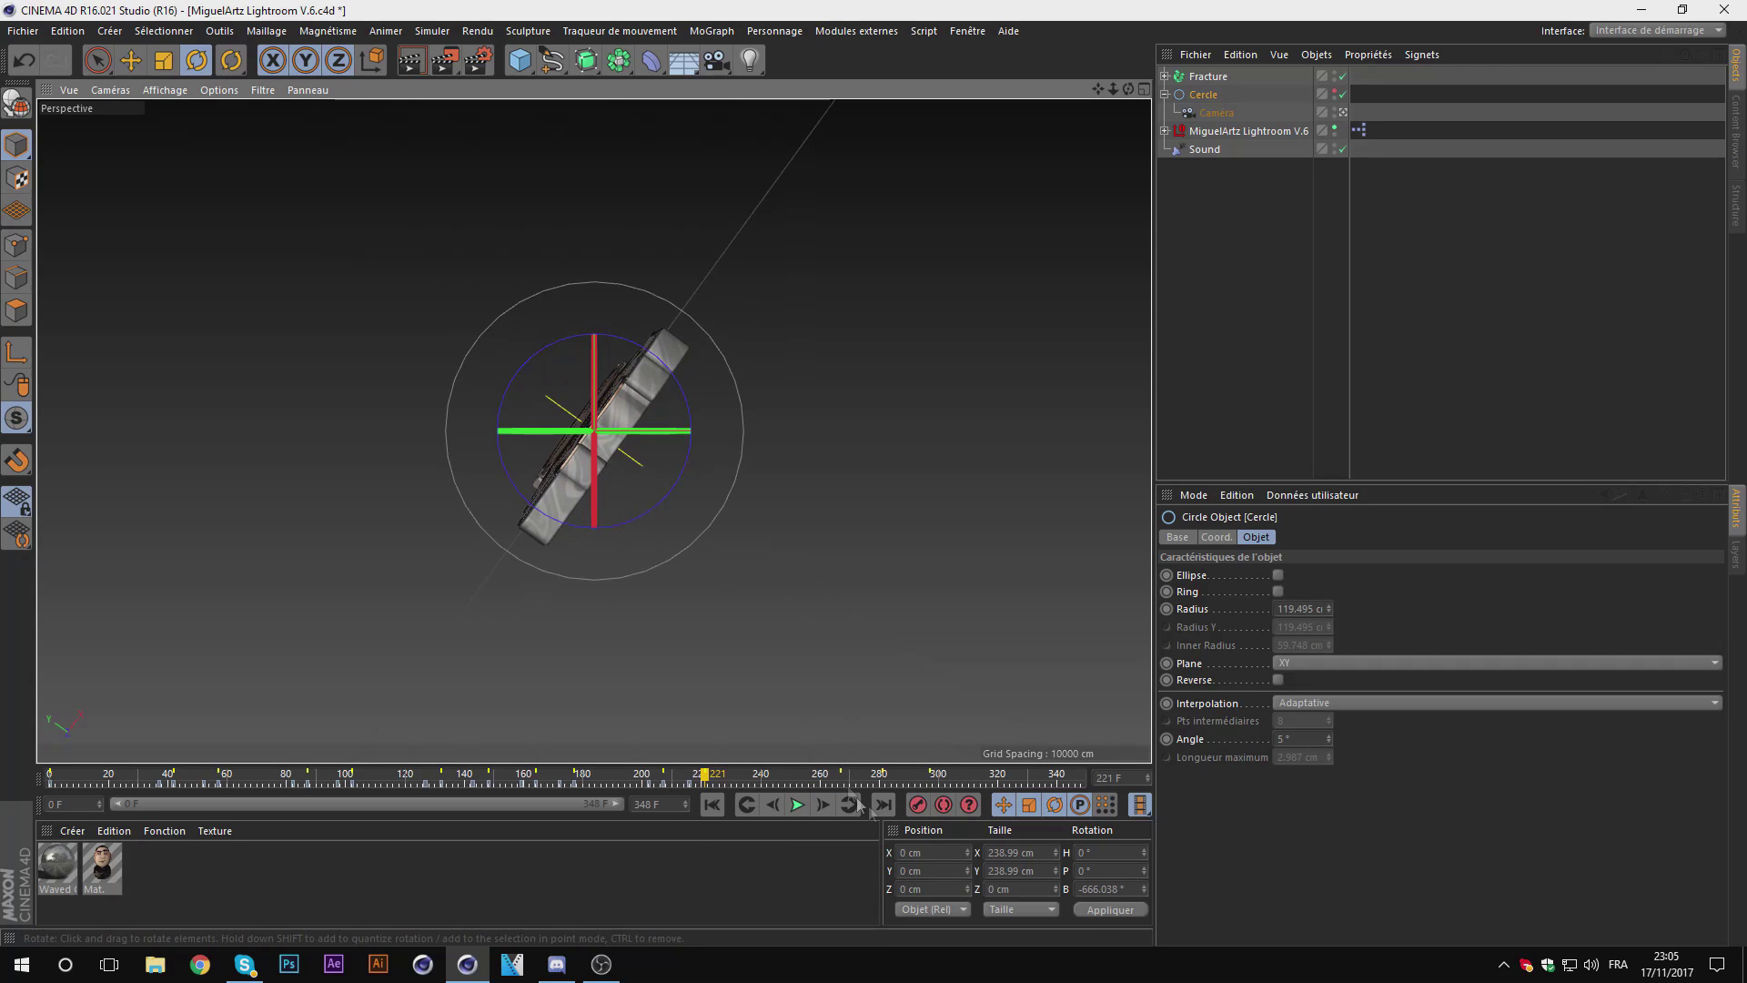
Step: Rotate the Cercle again at frames 262 and 267
{"action": "left_click", "coordinate": [839, 778]}
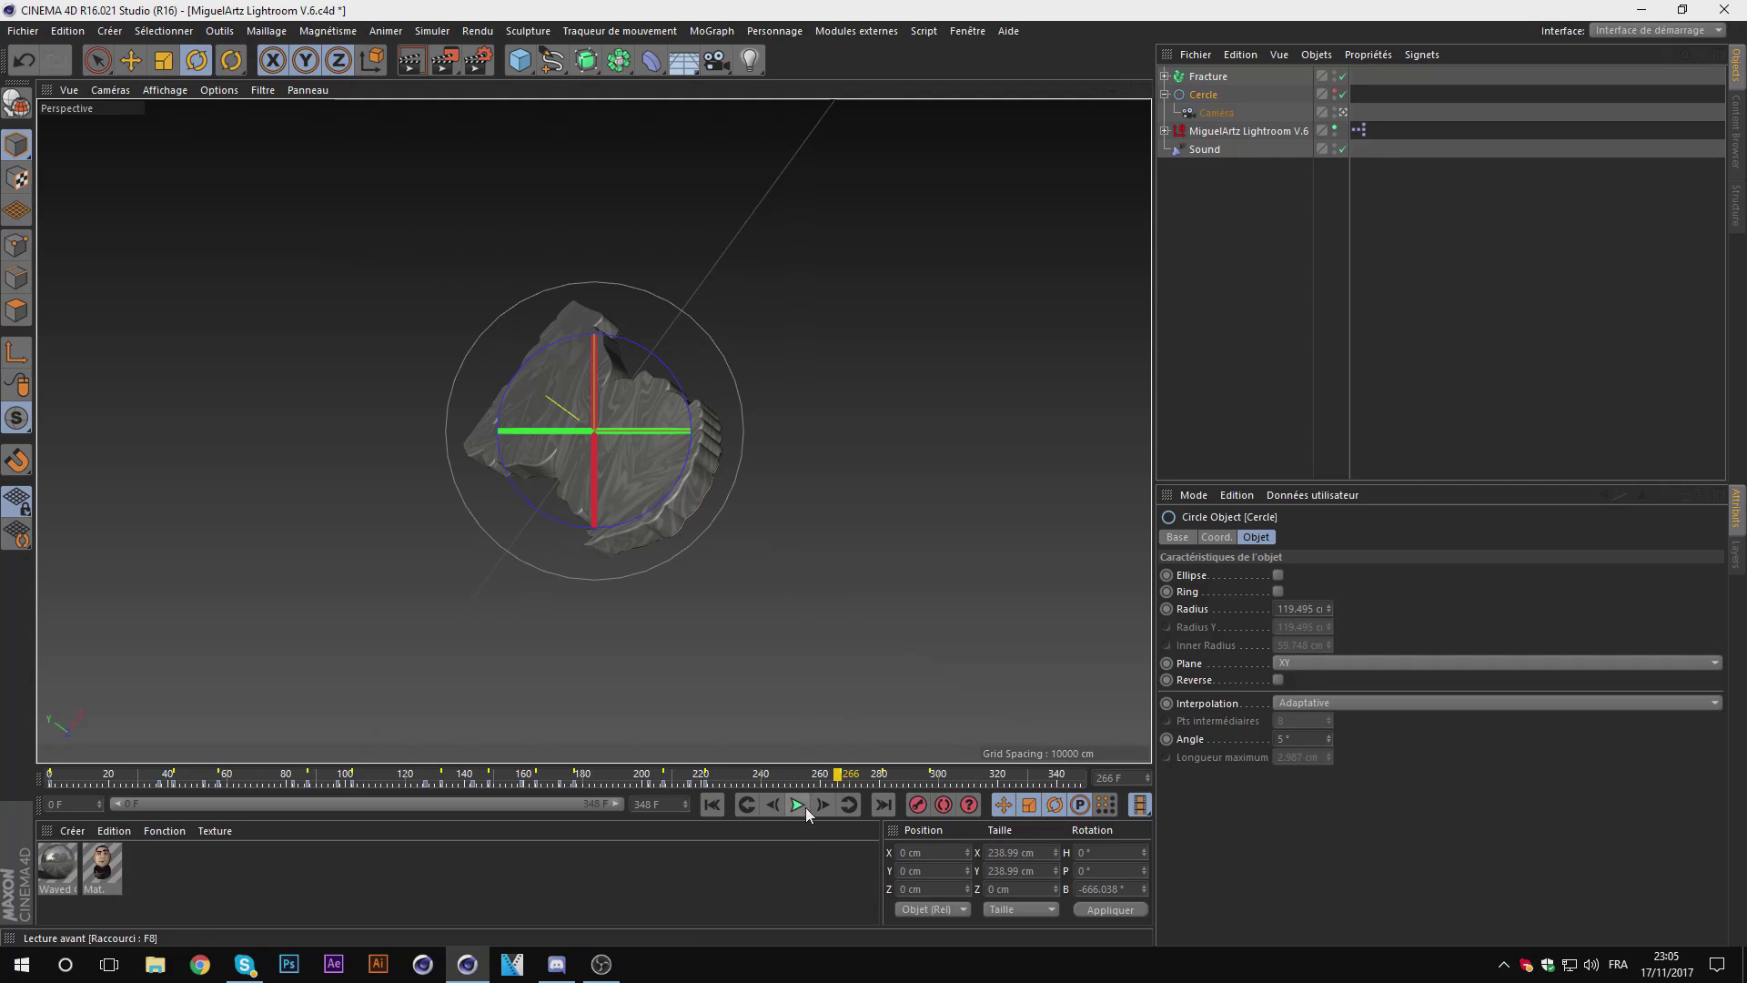
{"action": "left_click", "coordinate": [822, 807]}
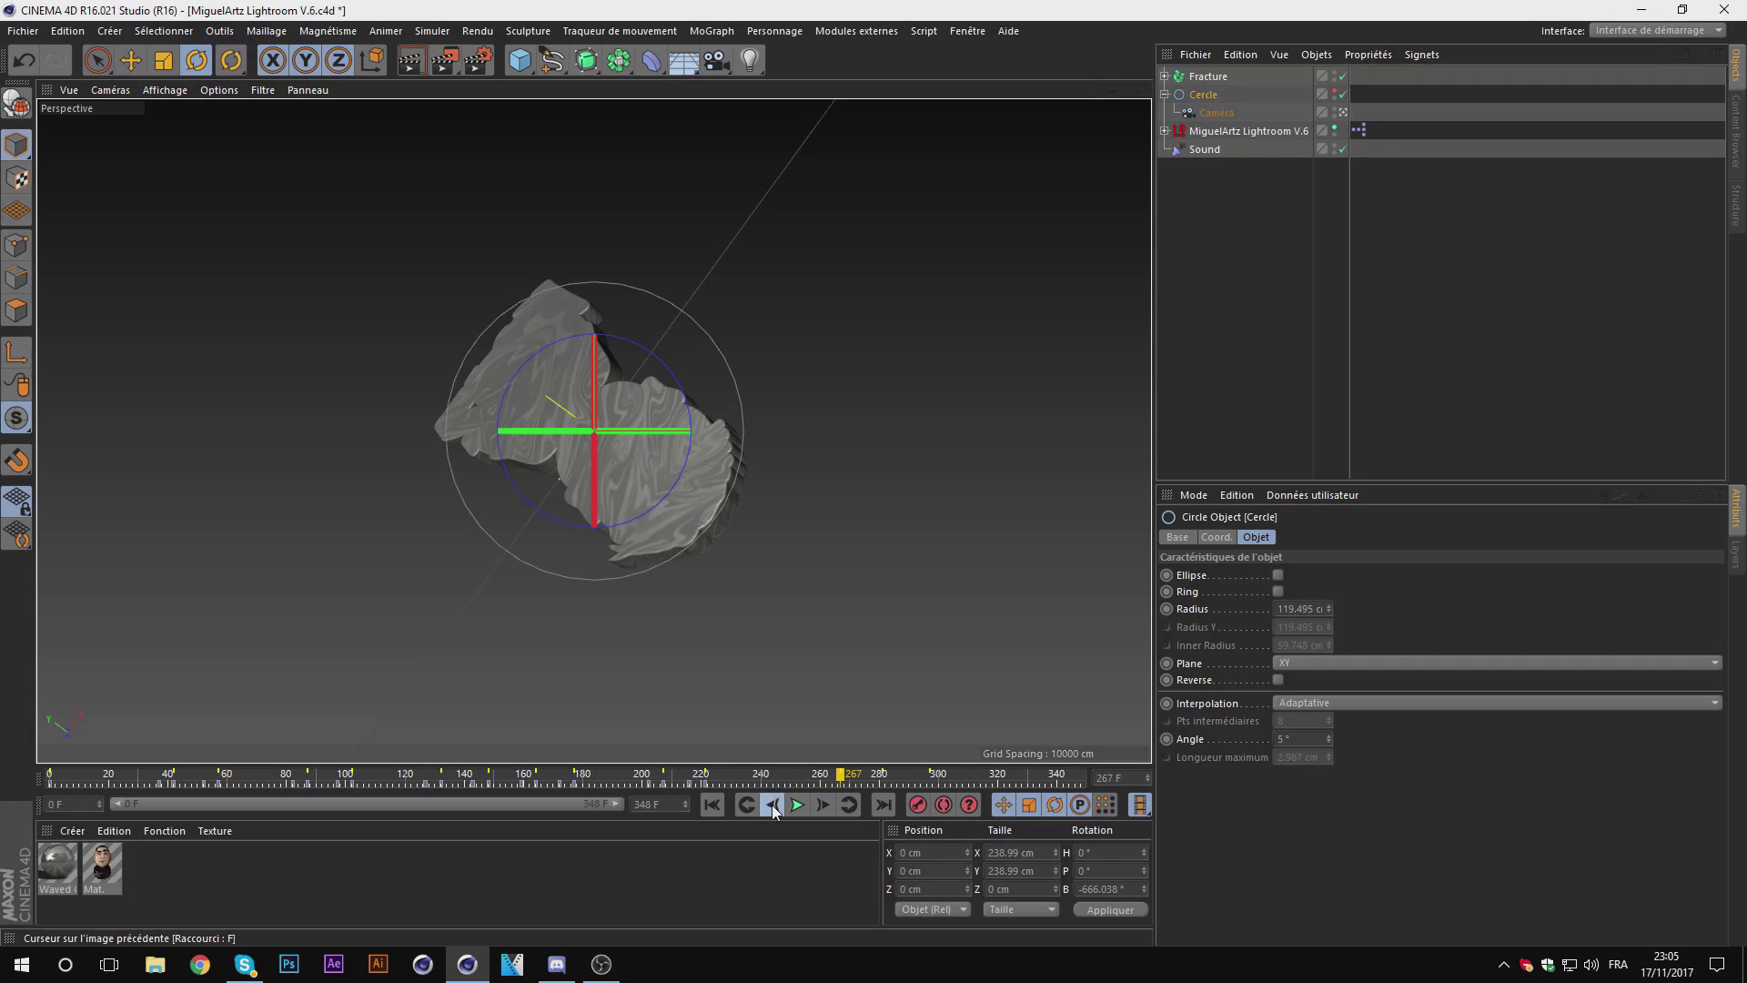
{"action": "left_click", "coordinate": [773, 806]}
{"action": "left_click", "coordinate": [773, 806]}
{"action": "left_click", "coordinate": [773, 806]}
{"action": "left_click", "coordinate": [773, 806]}
{"action": "left_click", "coordinate": [774, 806]}
{"action": "left_click_drag", "start_coordinate": [552, 348], "coordinate": [464, 516]}
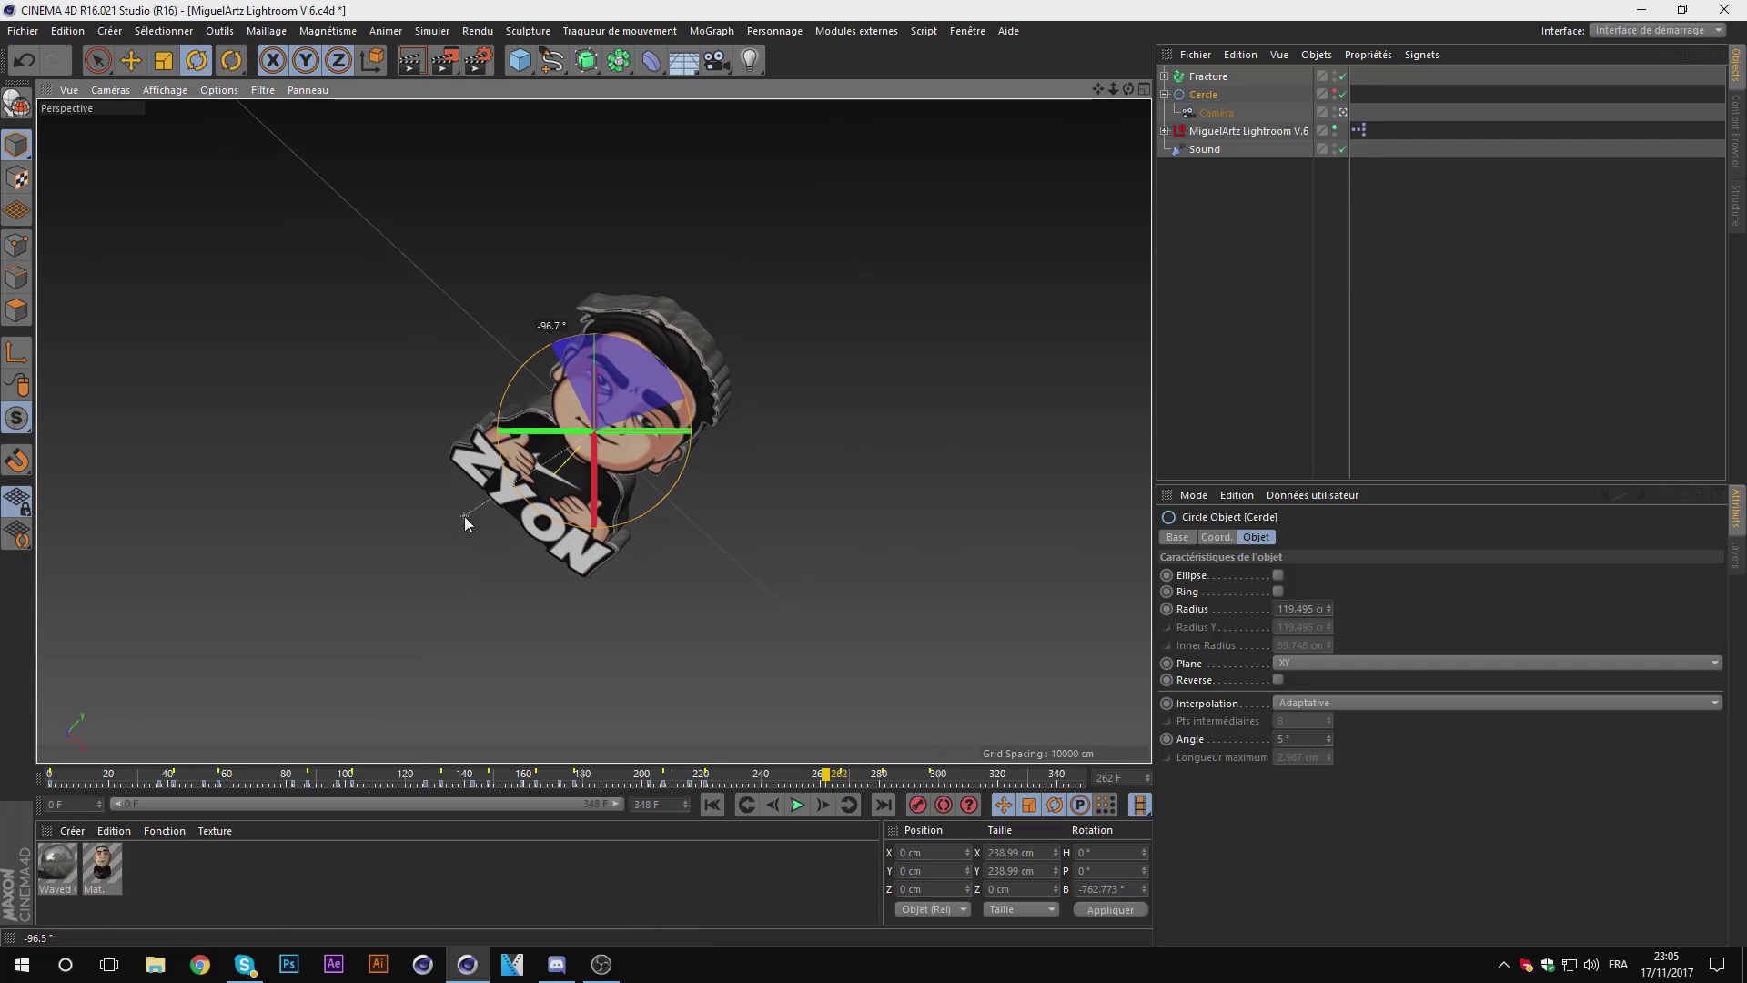
{"action": "left_click", "coordinate": [835, 805]}
{"action": "mouse_move", "coordinate": [519, 379]}
{"action": "left_mouse_down"}
{"action": "mouse_move", "coordinate": [801, 347]}
{"action": "mouse_move", "coordinate": [741, 532]}
{"action": "left_mouse_up"}
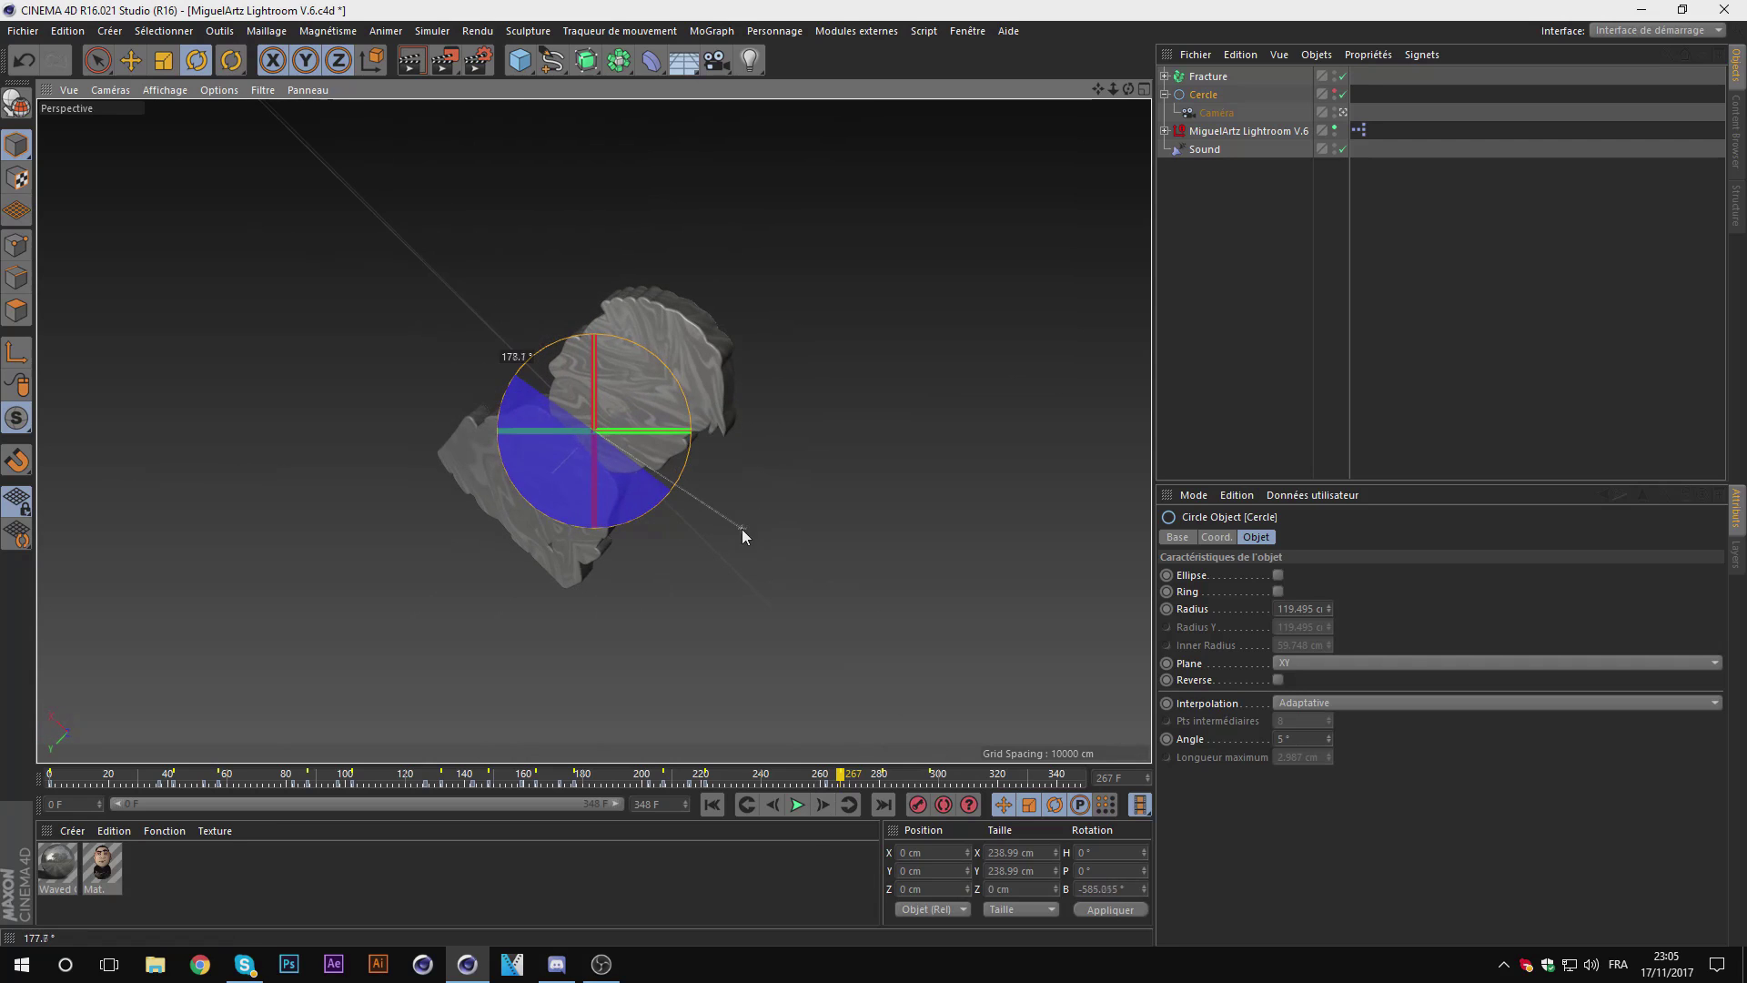
Step: Turn the Cercle on its bank axis at frame 276, then about 91° at frame 281
{"action": "left_click", "coordinate": [882, 781]}
{"action": "left_click", "coordinate": [771, 805]}
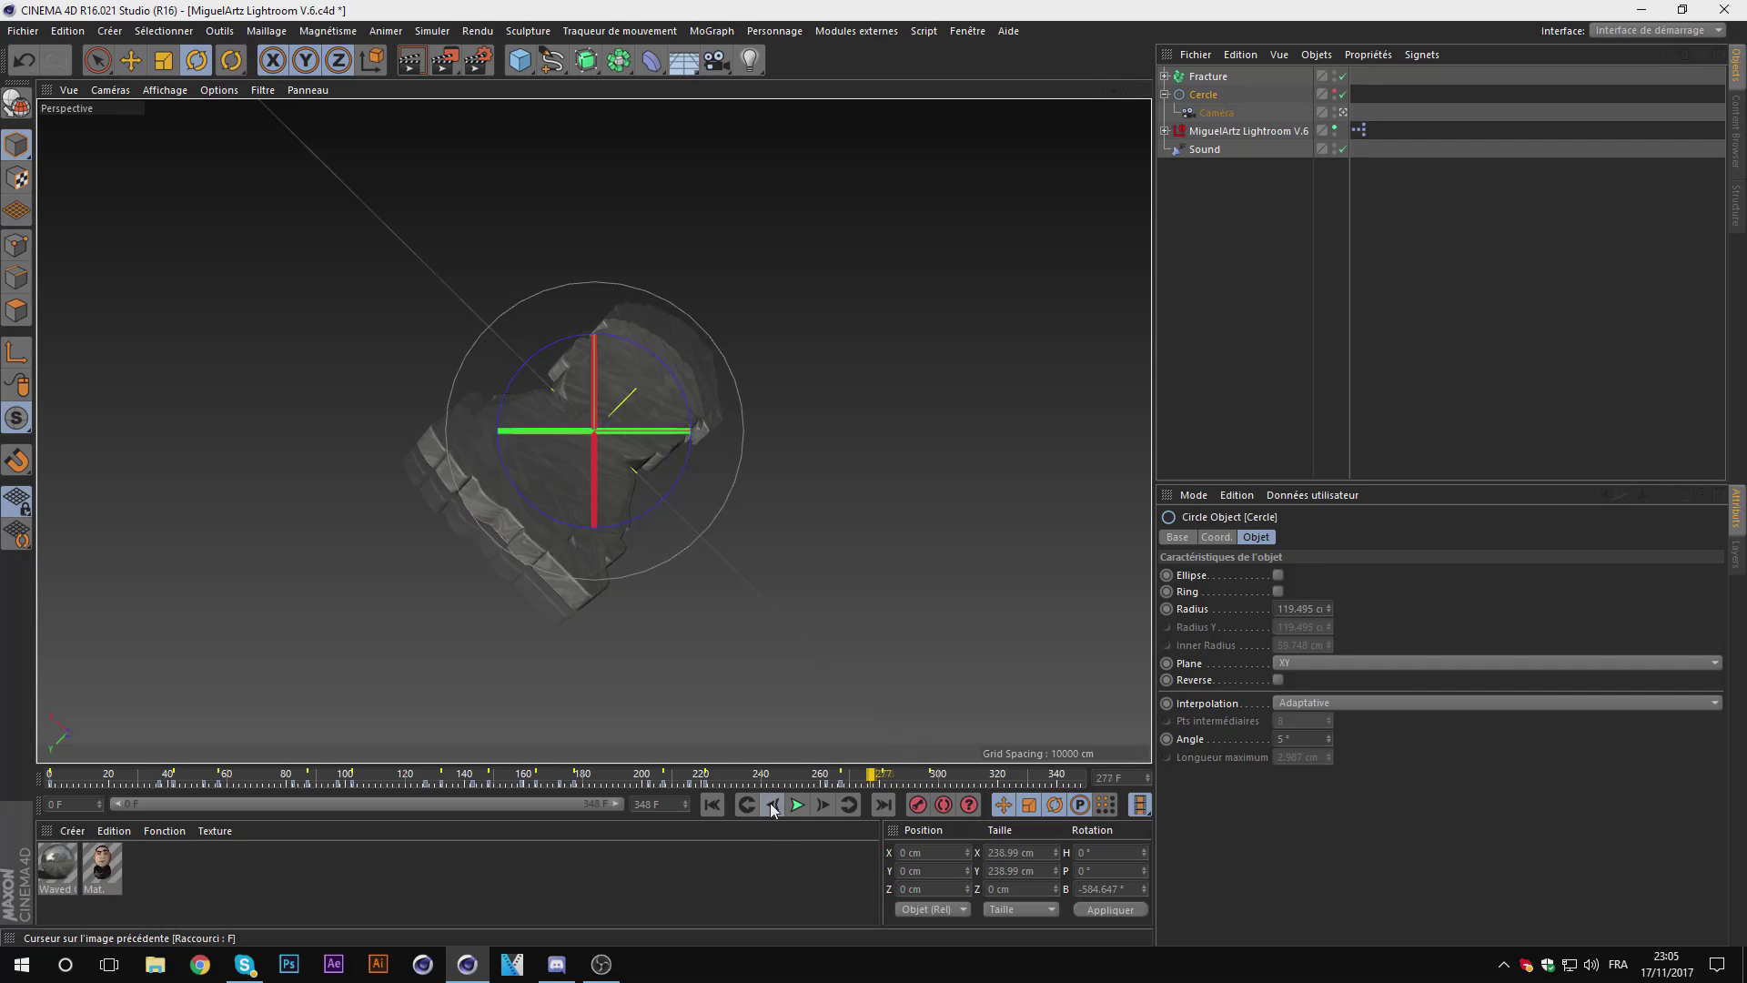
{"action": "left_click_drag", "start_coordinate": [507, 390], "coordinate": [663, 282]}
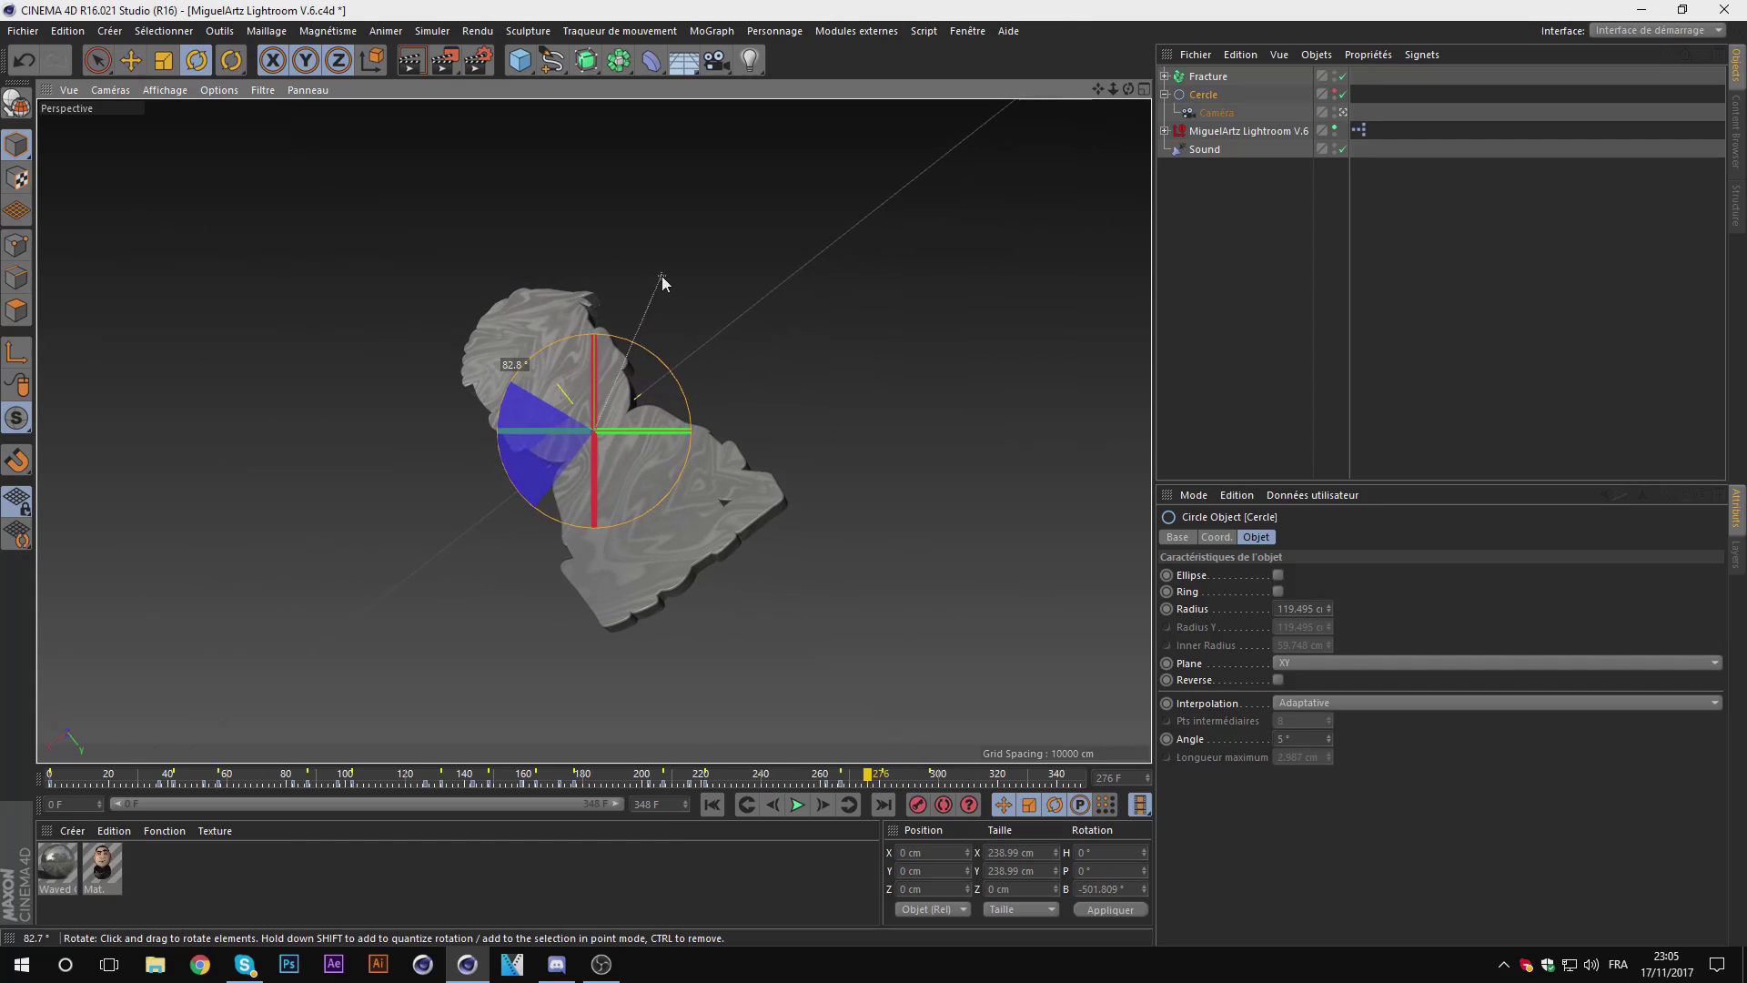
{"action": "left_click", "coordinate": [844, 812]}
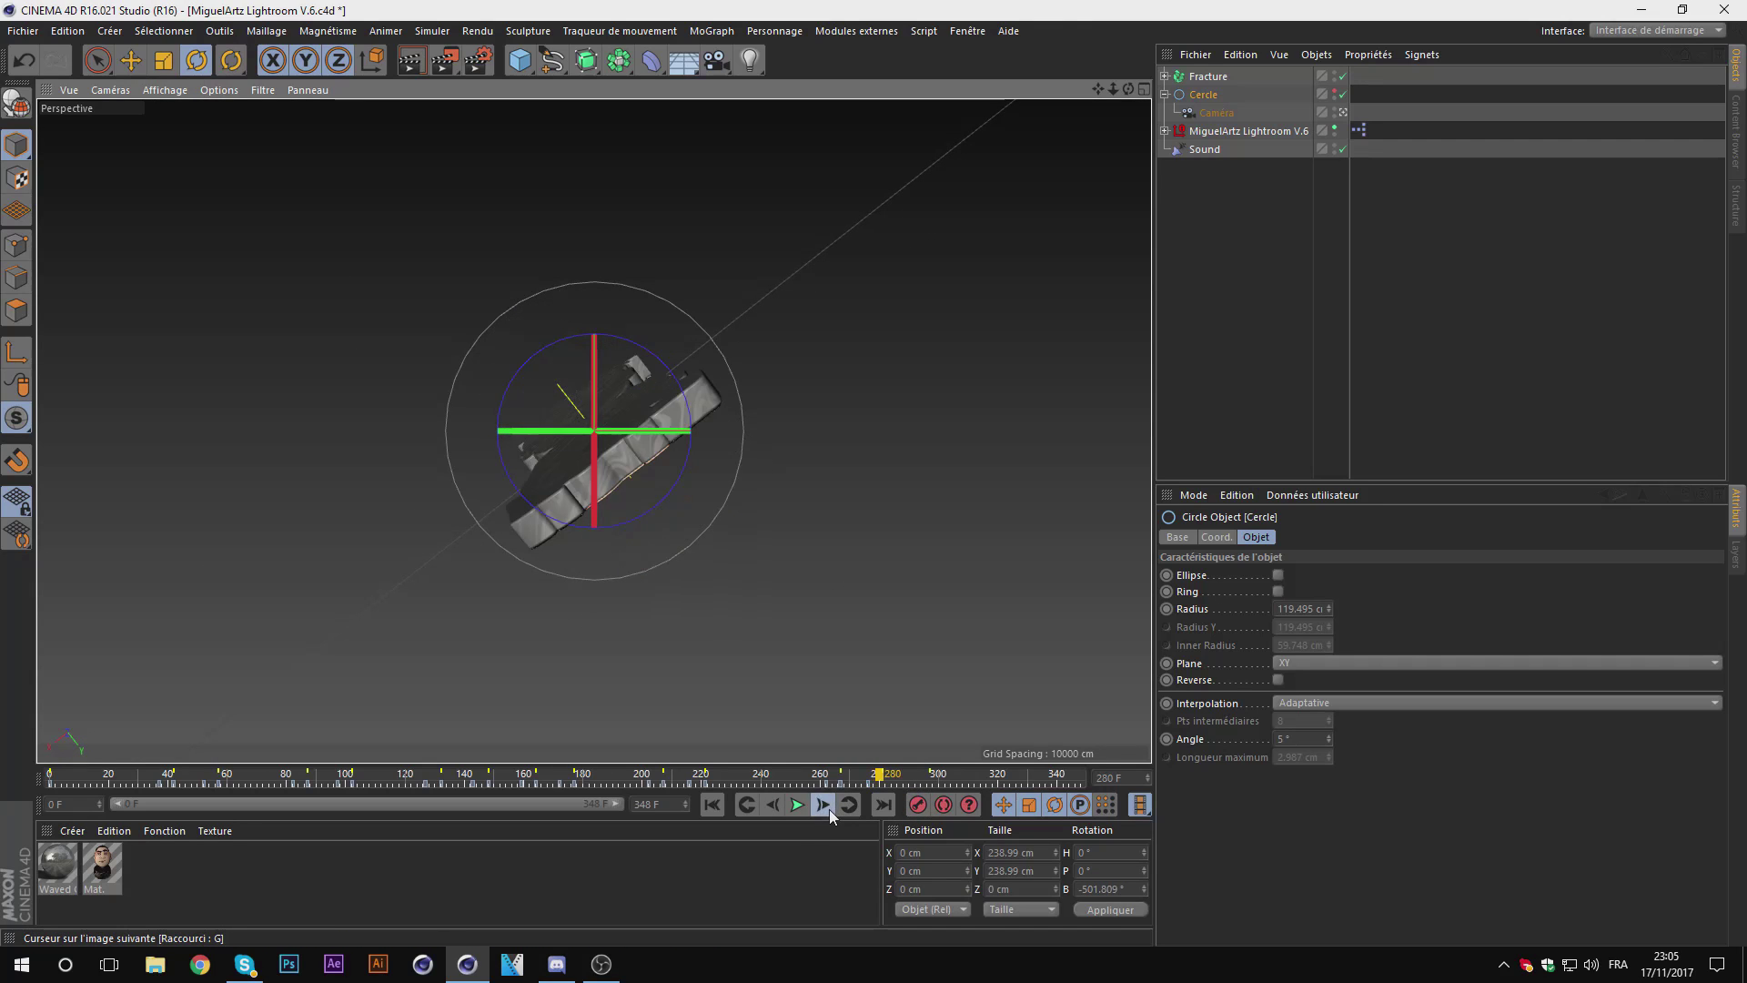
{"action": "left_click_drag", "start_coordinate": [513, 394], "coordinate": [679, 292]}
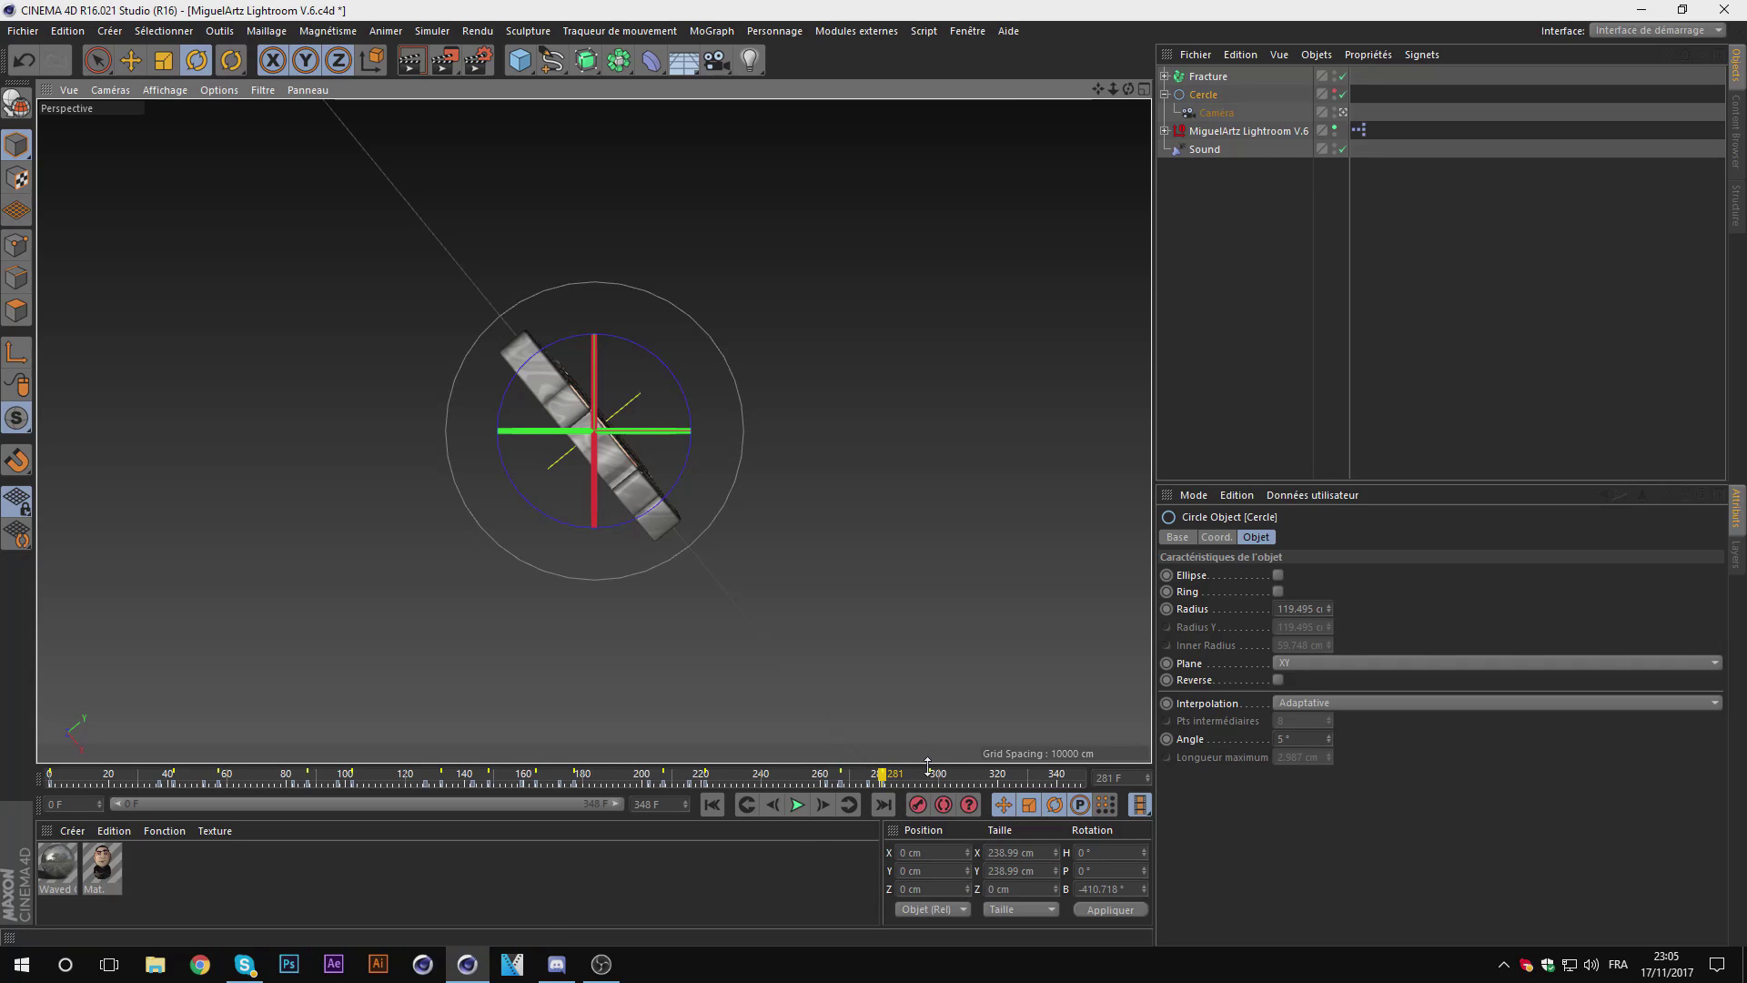
Step: Rotate the Cercle at frames 292 and 297, then return to frame 19 and deselect it
{"action": "left_click", "coordinate": [930, 770]}
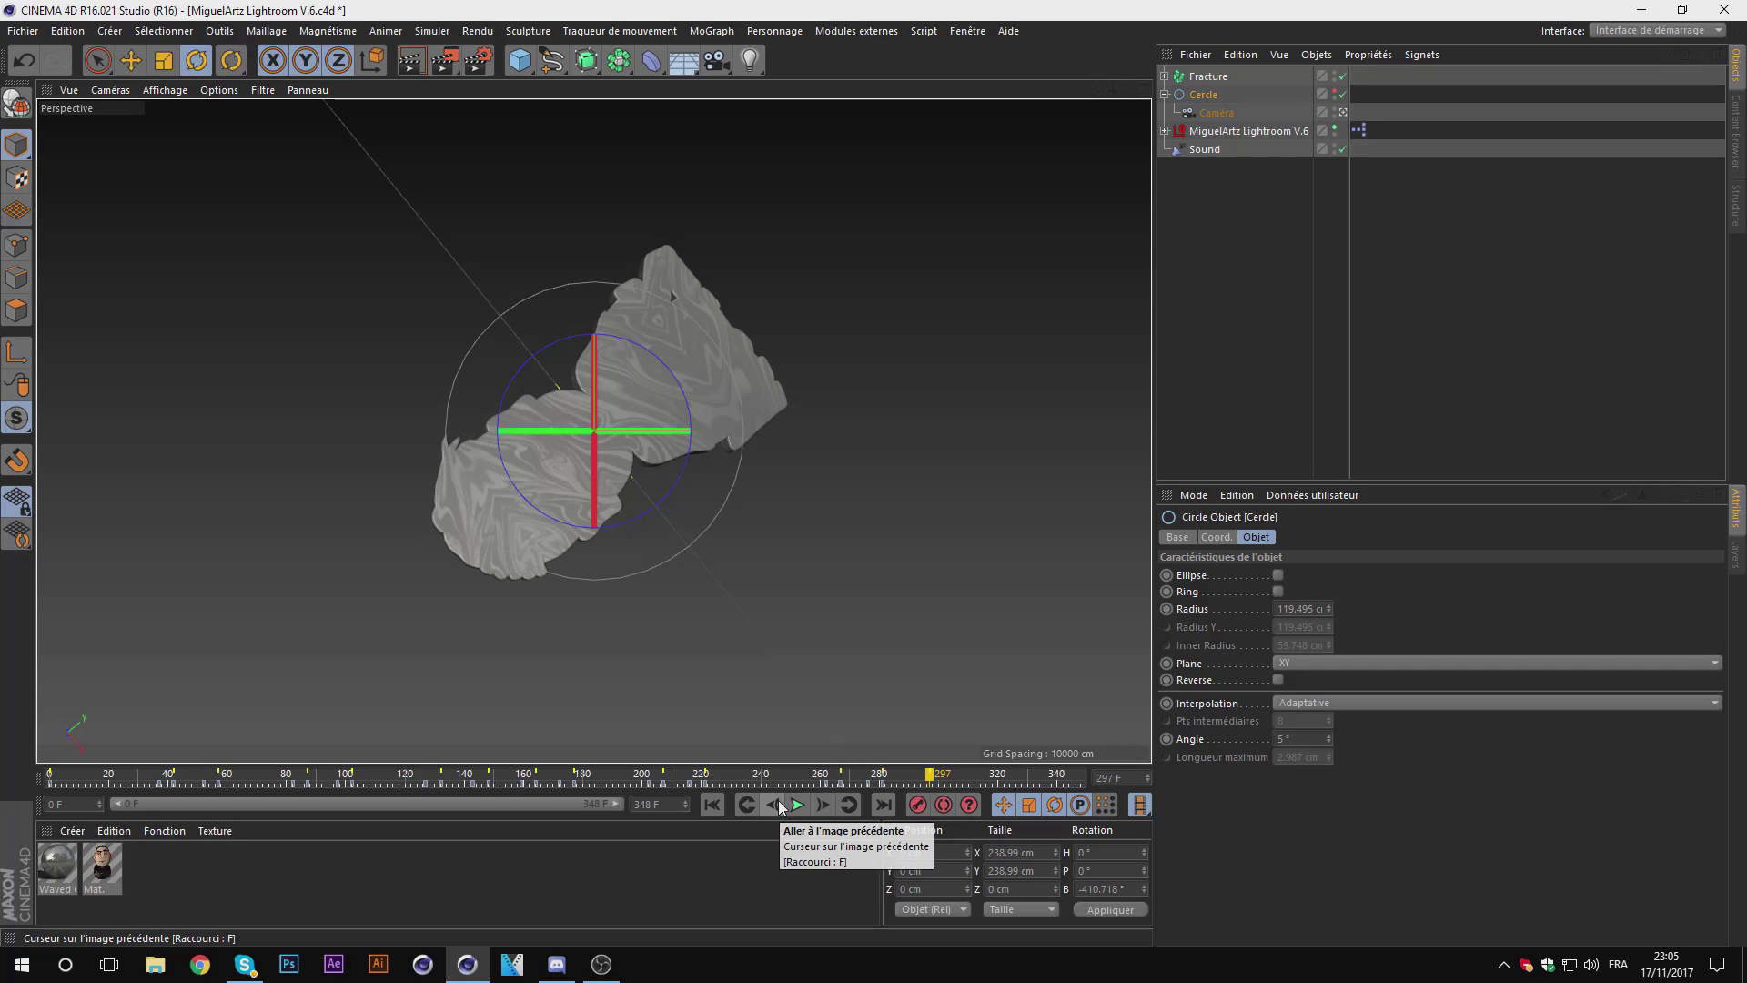
{"action": "left_click", "coordinate": [781, 806]}
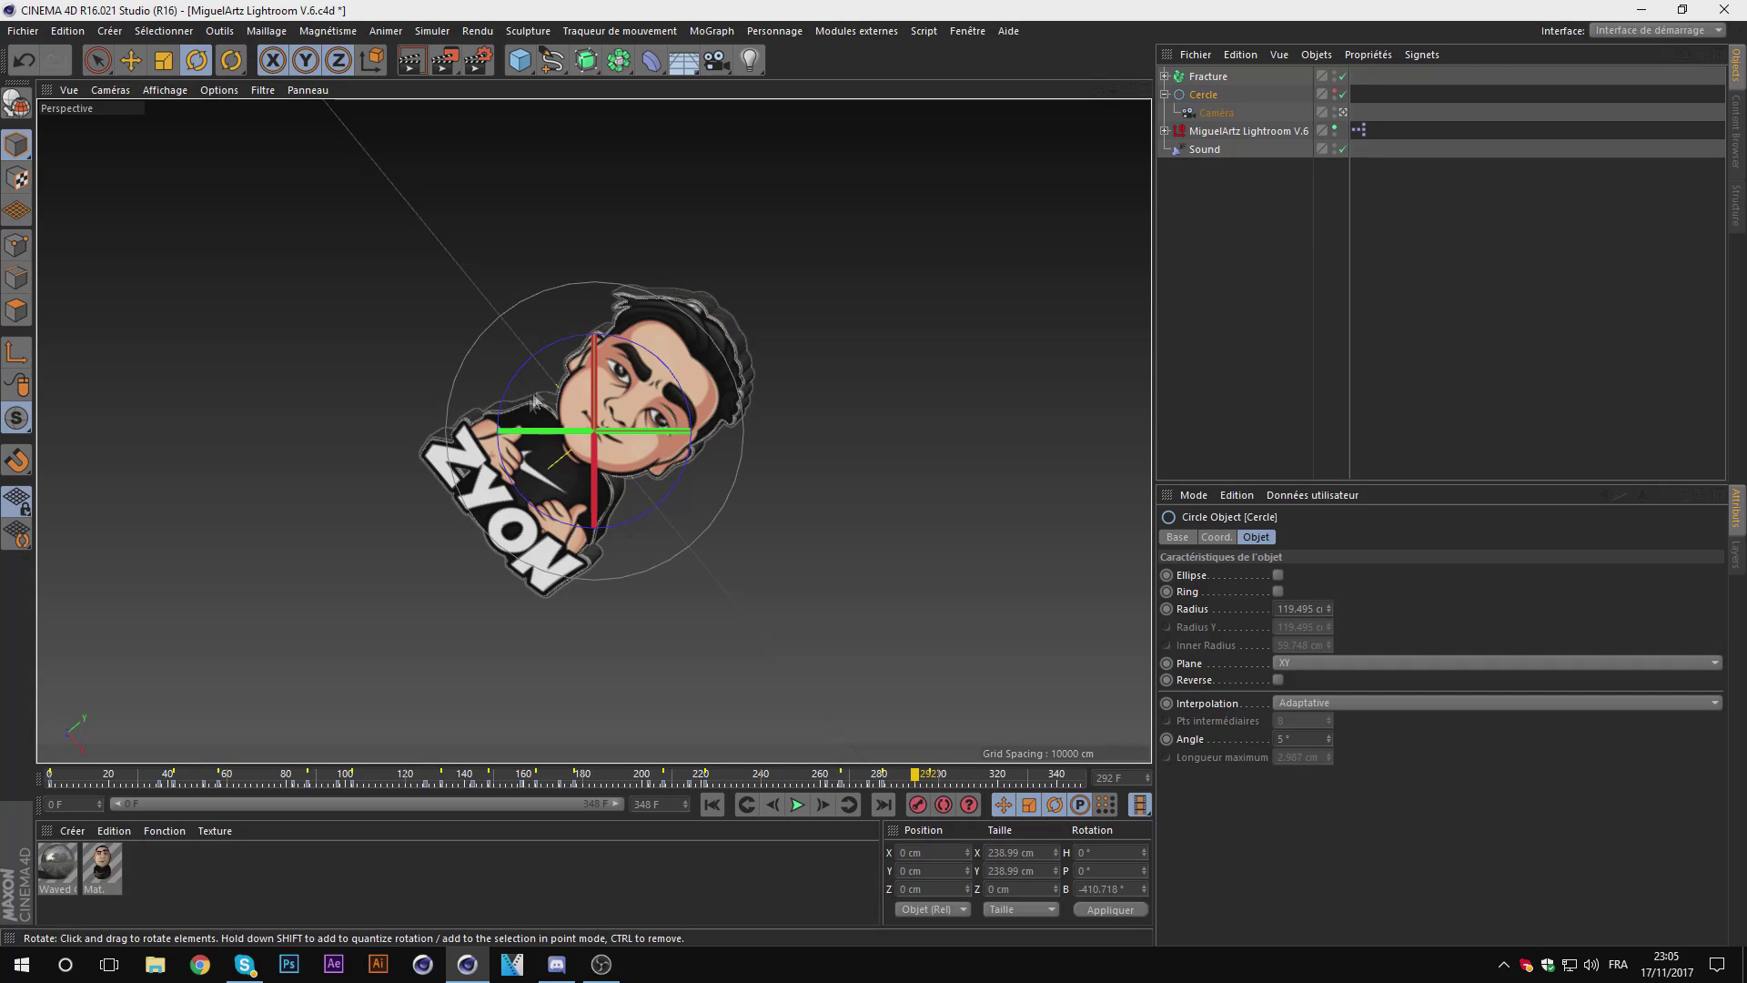
{"action": "left_click_drag", "start_coordinate": [522, 377], "coordinate": [875, 712]}
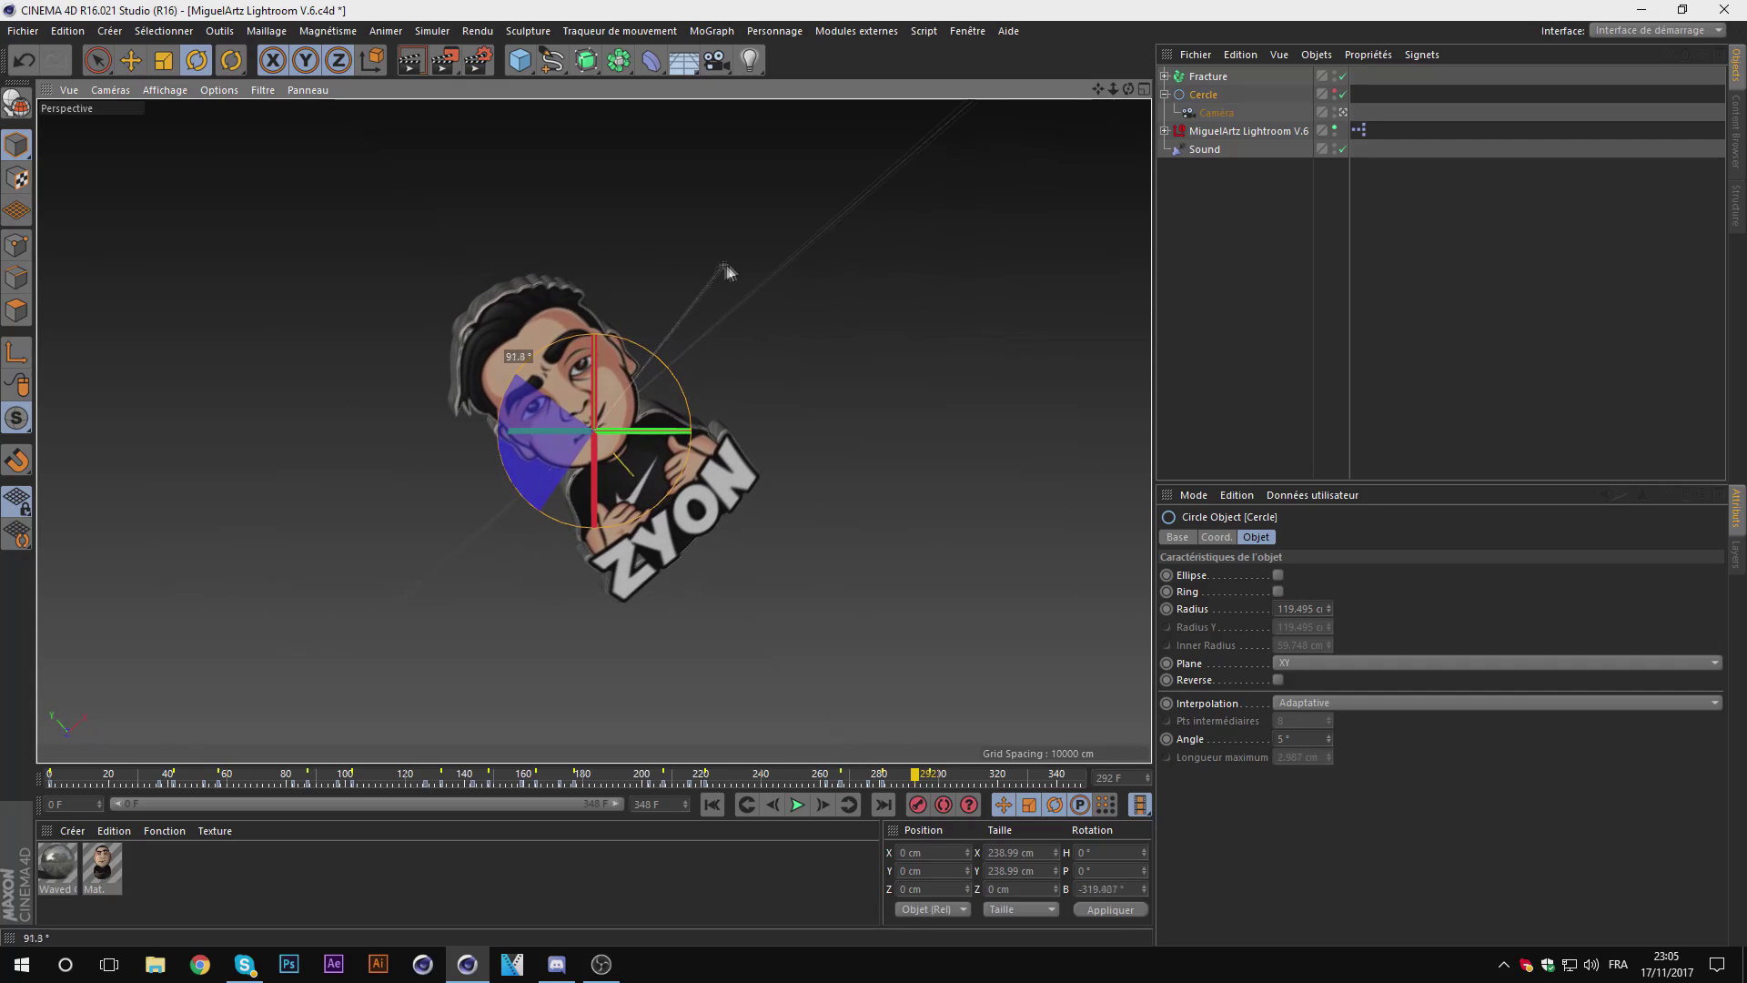
{"action": "left_click", "coordinate": [824, 806]}
{"action": "left_click", "coordinate": [825, 806]}
{"action": "left_click", "coordinate": [824, 806]}
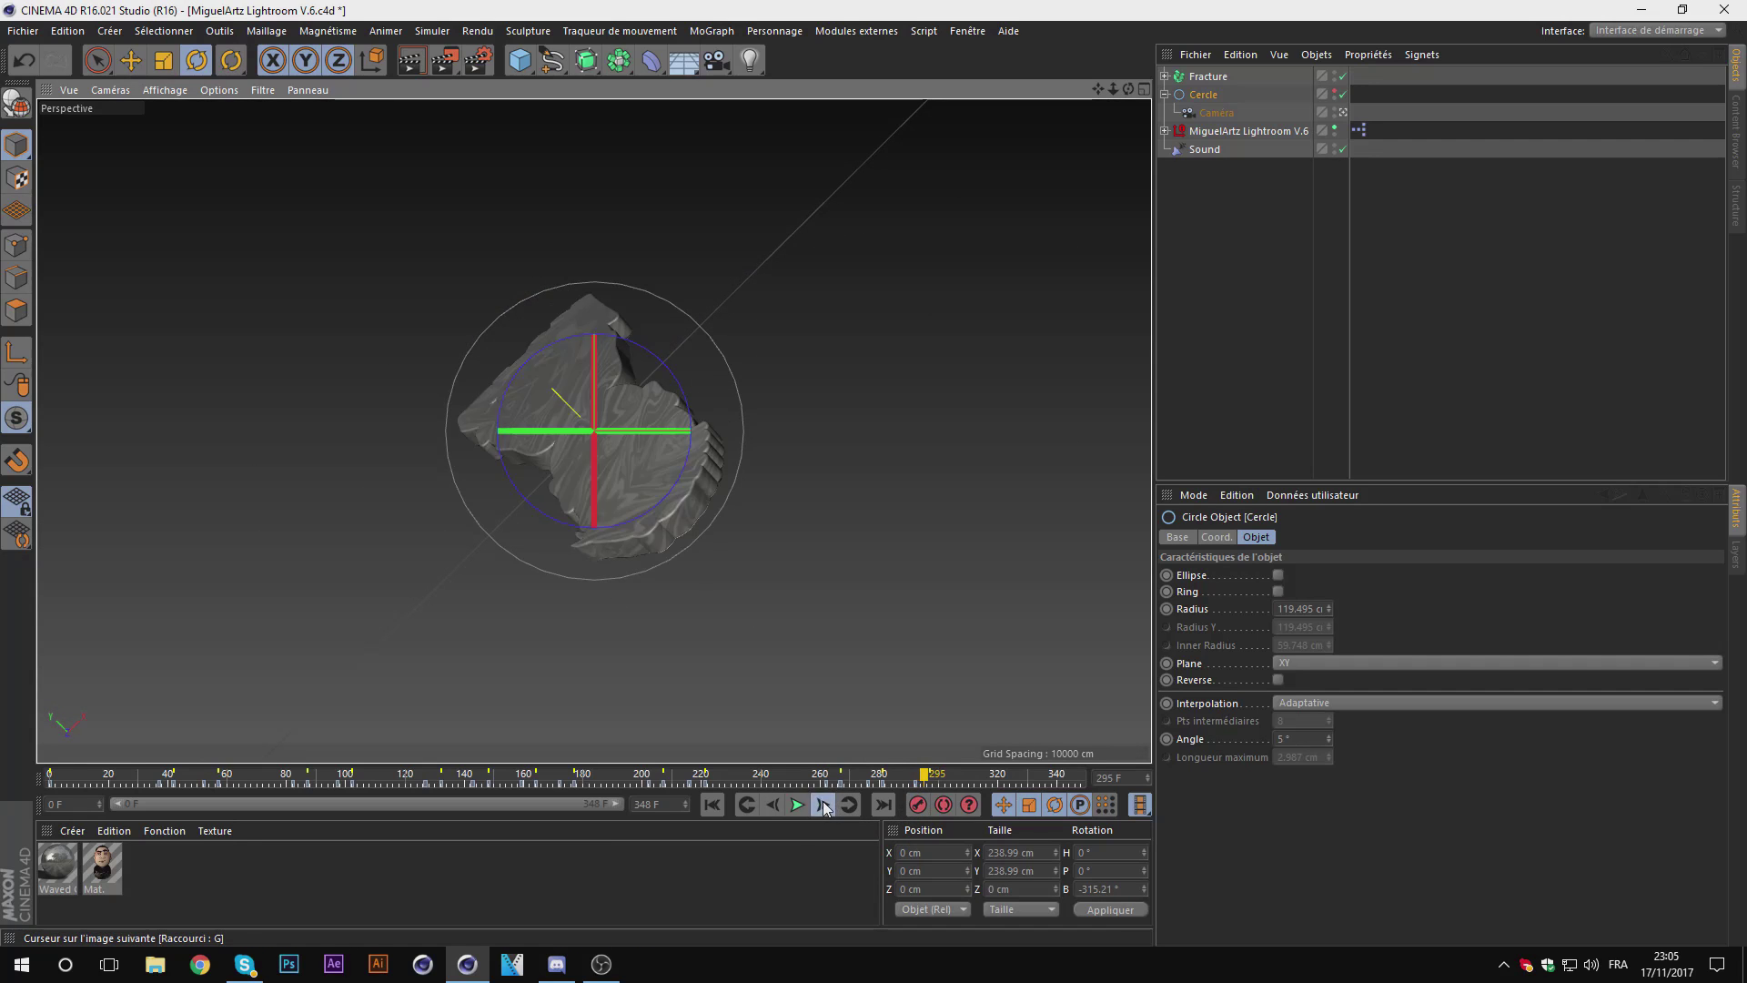
{"action": "left_click_drag", "start_coordinate": [502, 390], "coordinate": [768, 273]}
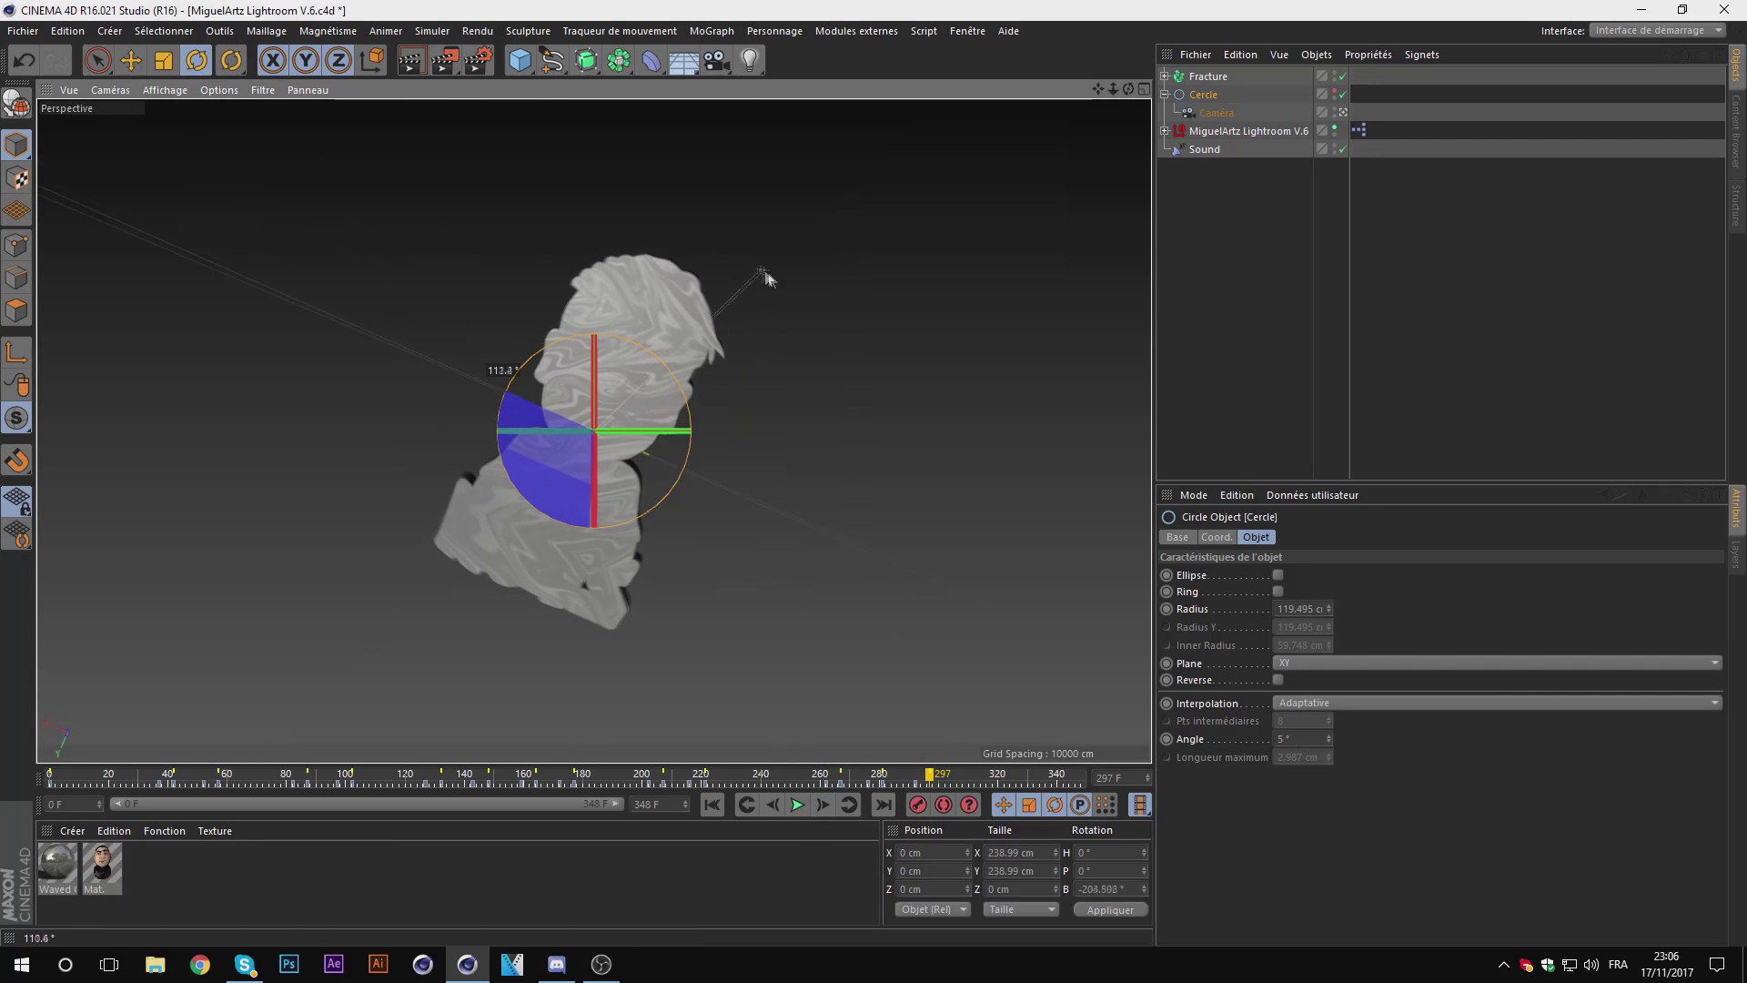
{"action": "left_click_drag", "start_coordinate": [933, 779], "coordinate": [104, 779]}
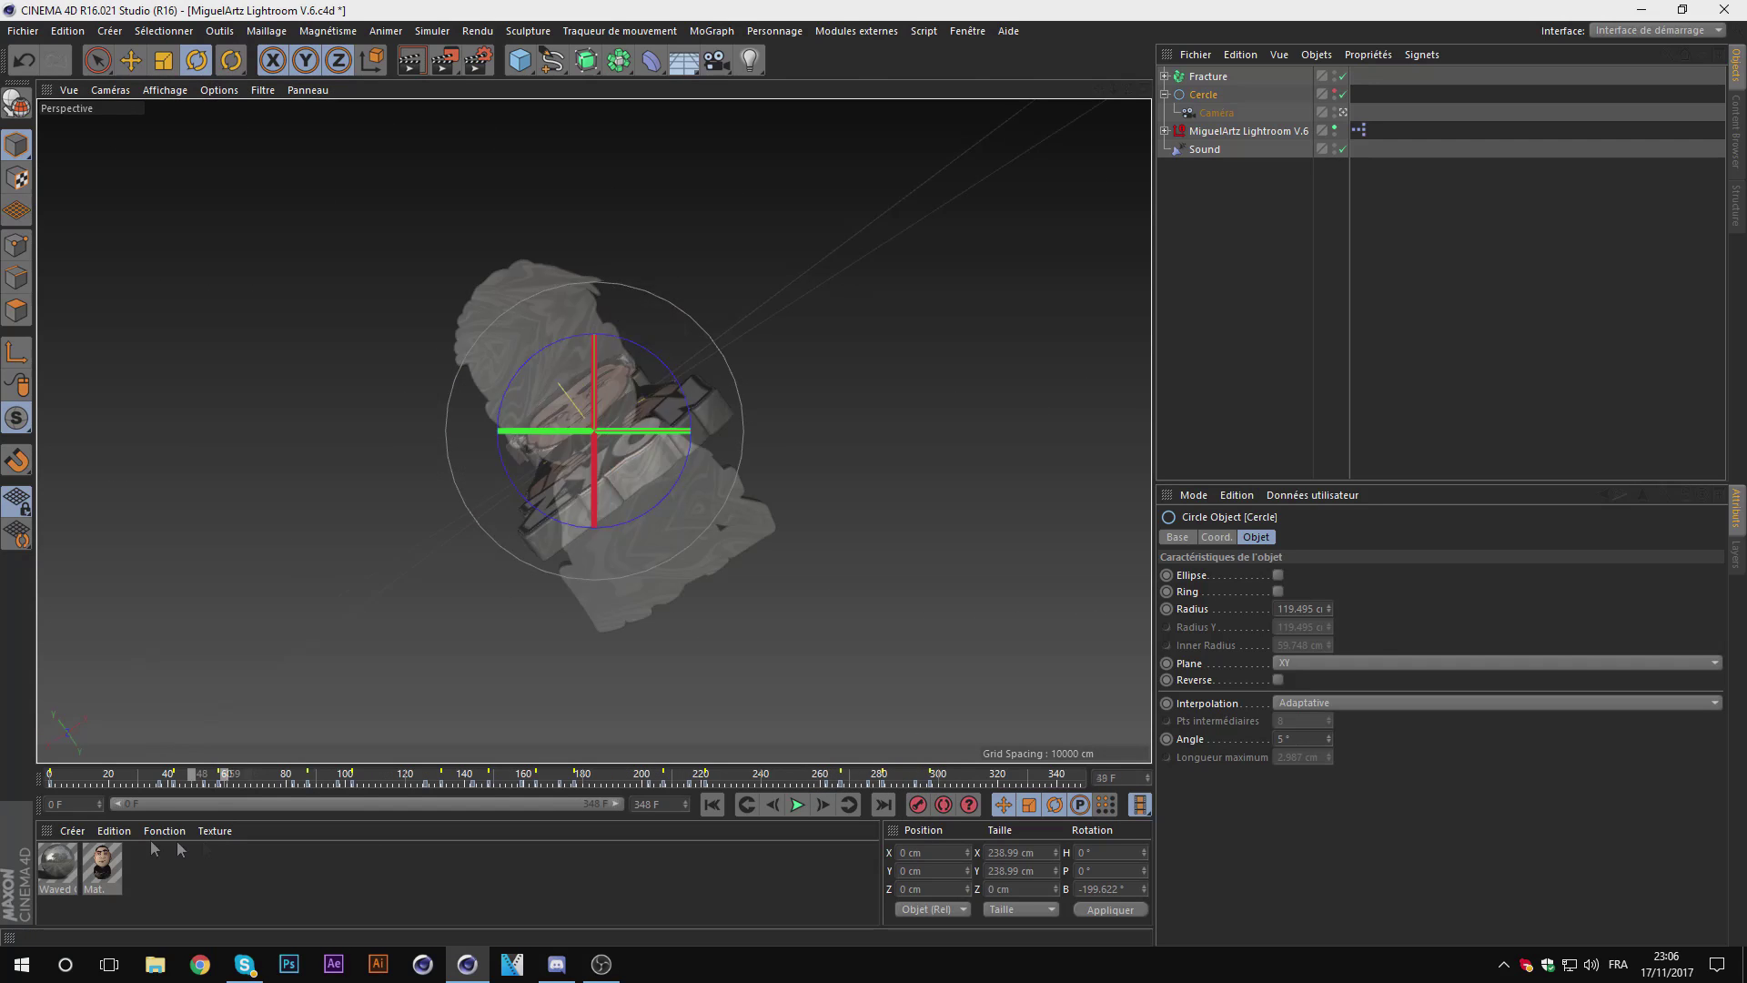
{"action": "left_click", "coordinate": [1180, 475]}
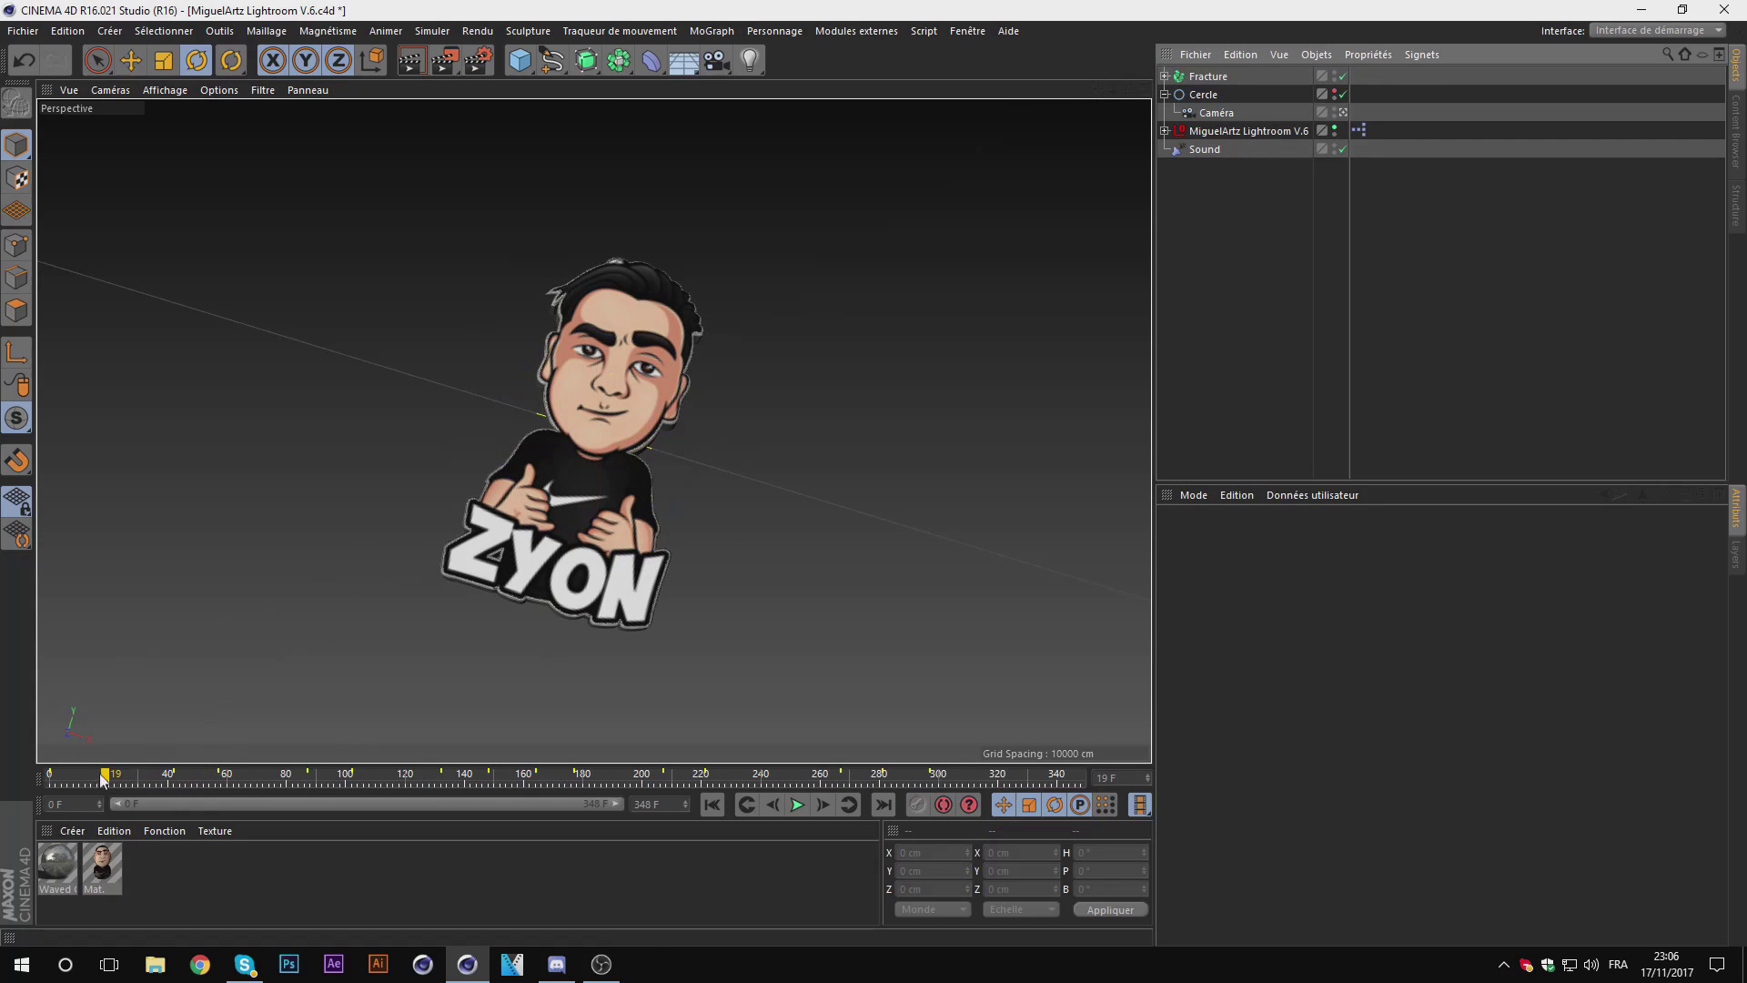
Step: Play the animation from frame 0 and stop it at frame 329
{"action": "left_click_drag", "start_coordinate": [103, 778], "coordinate": [49, 778]}
{"action": "left_click", "coordinate": [806, 806]}
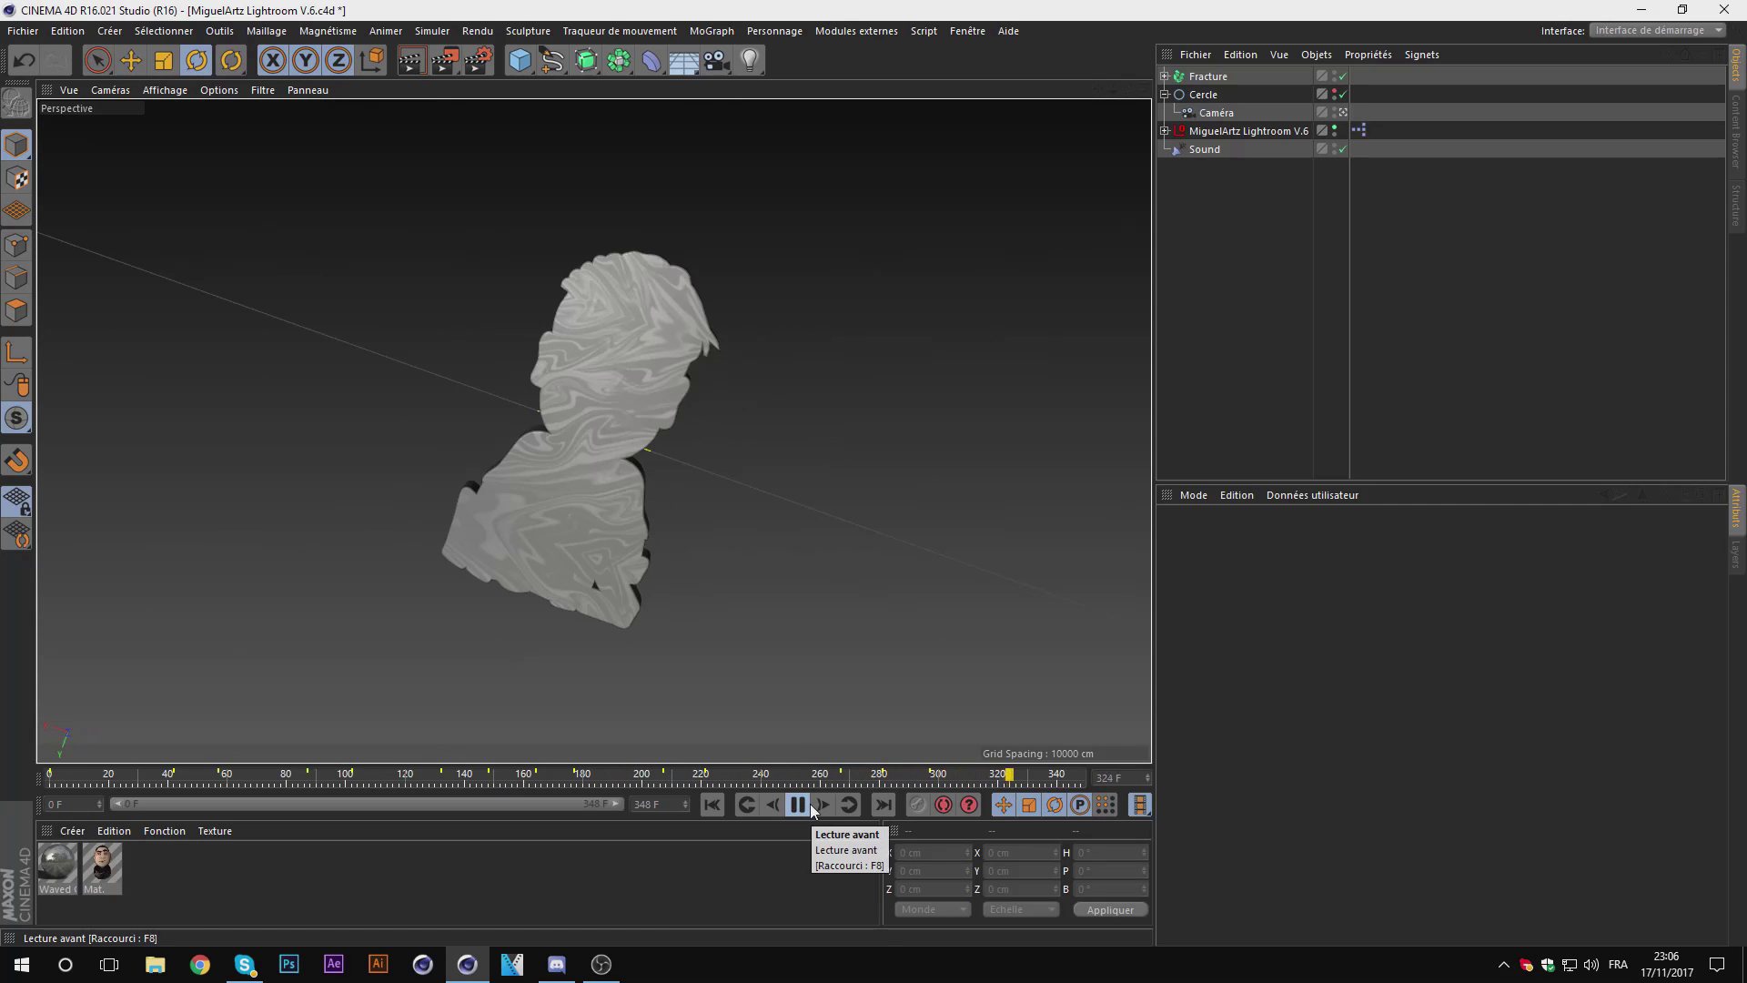
{"action": "left_click", "coordinate": [812, 807]}
Step: Select the Cercle and show its curves in the F-Curve Timeline (Shift+F3)
{"action": "right_click", "coordinate": [1191, 112]}
{"action": "key", "text": "Escape"}
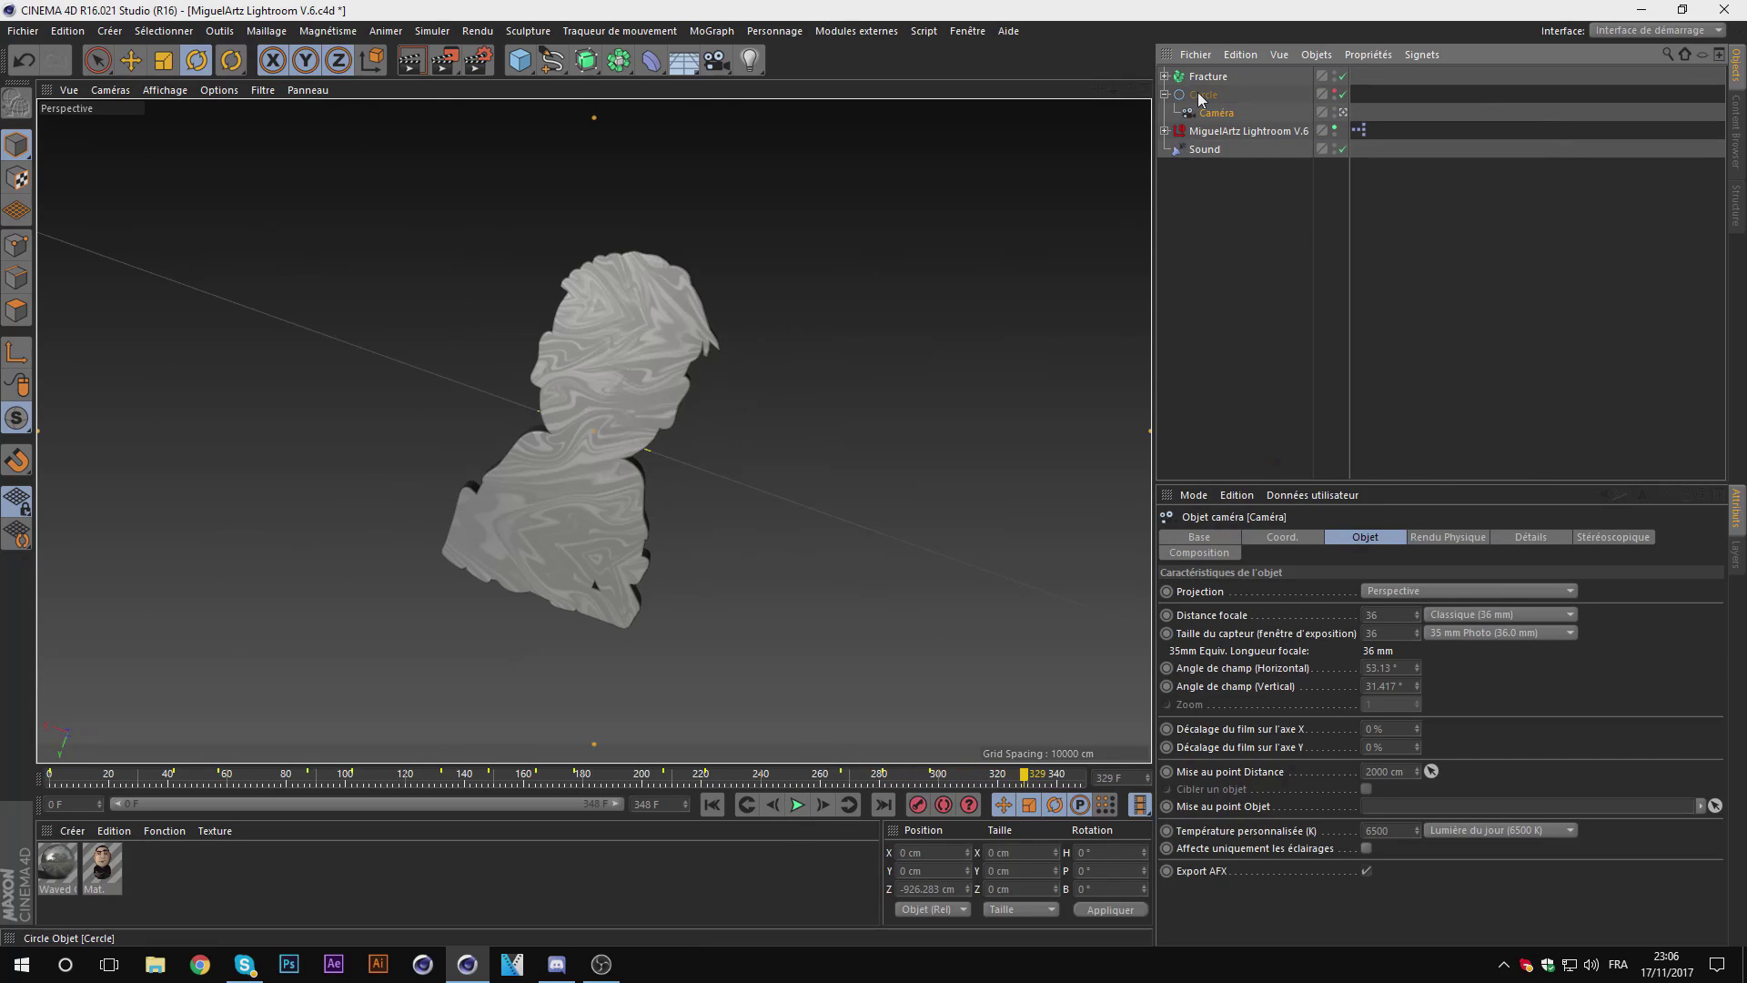
{"action": "left_click", "coordinate": [1203, 94]}
{"action": "right_click", "coordinate": [1199, 93]}
{"action": "key", "text": "Escape"}
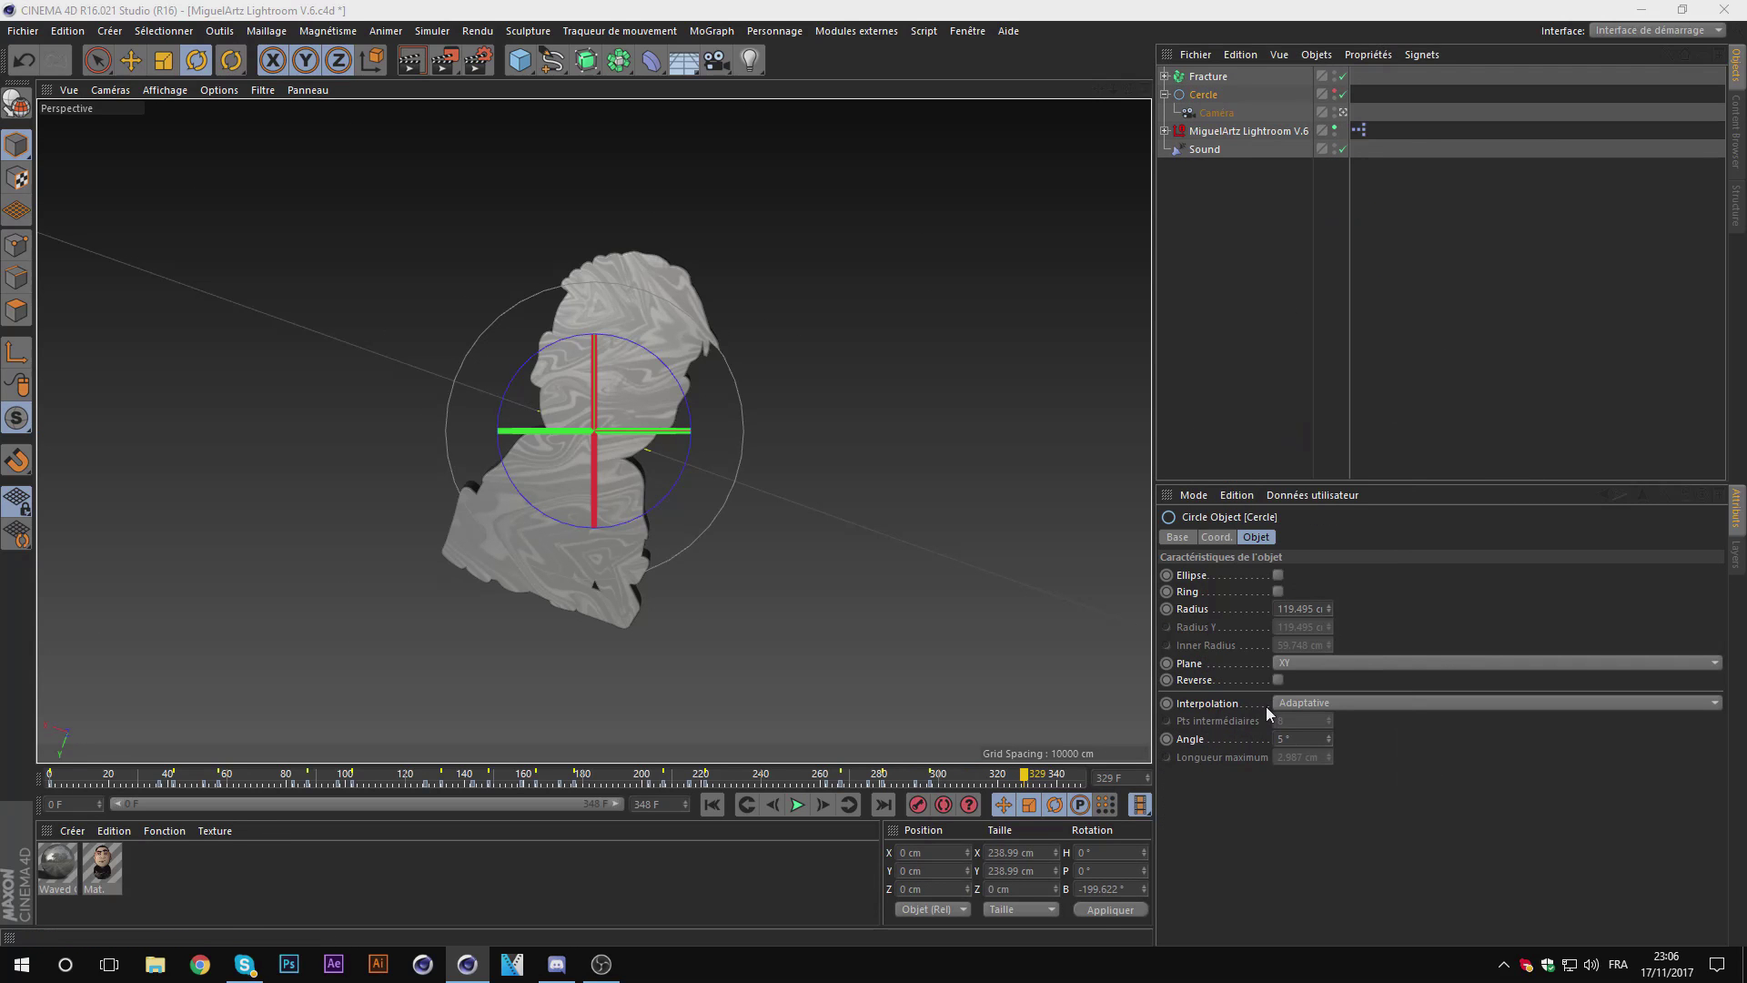
{"action": "key", "text": "shift+F3"}
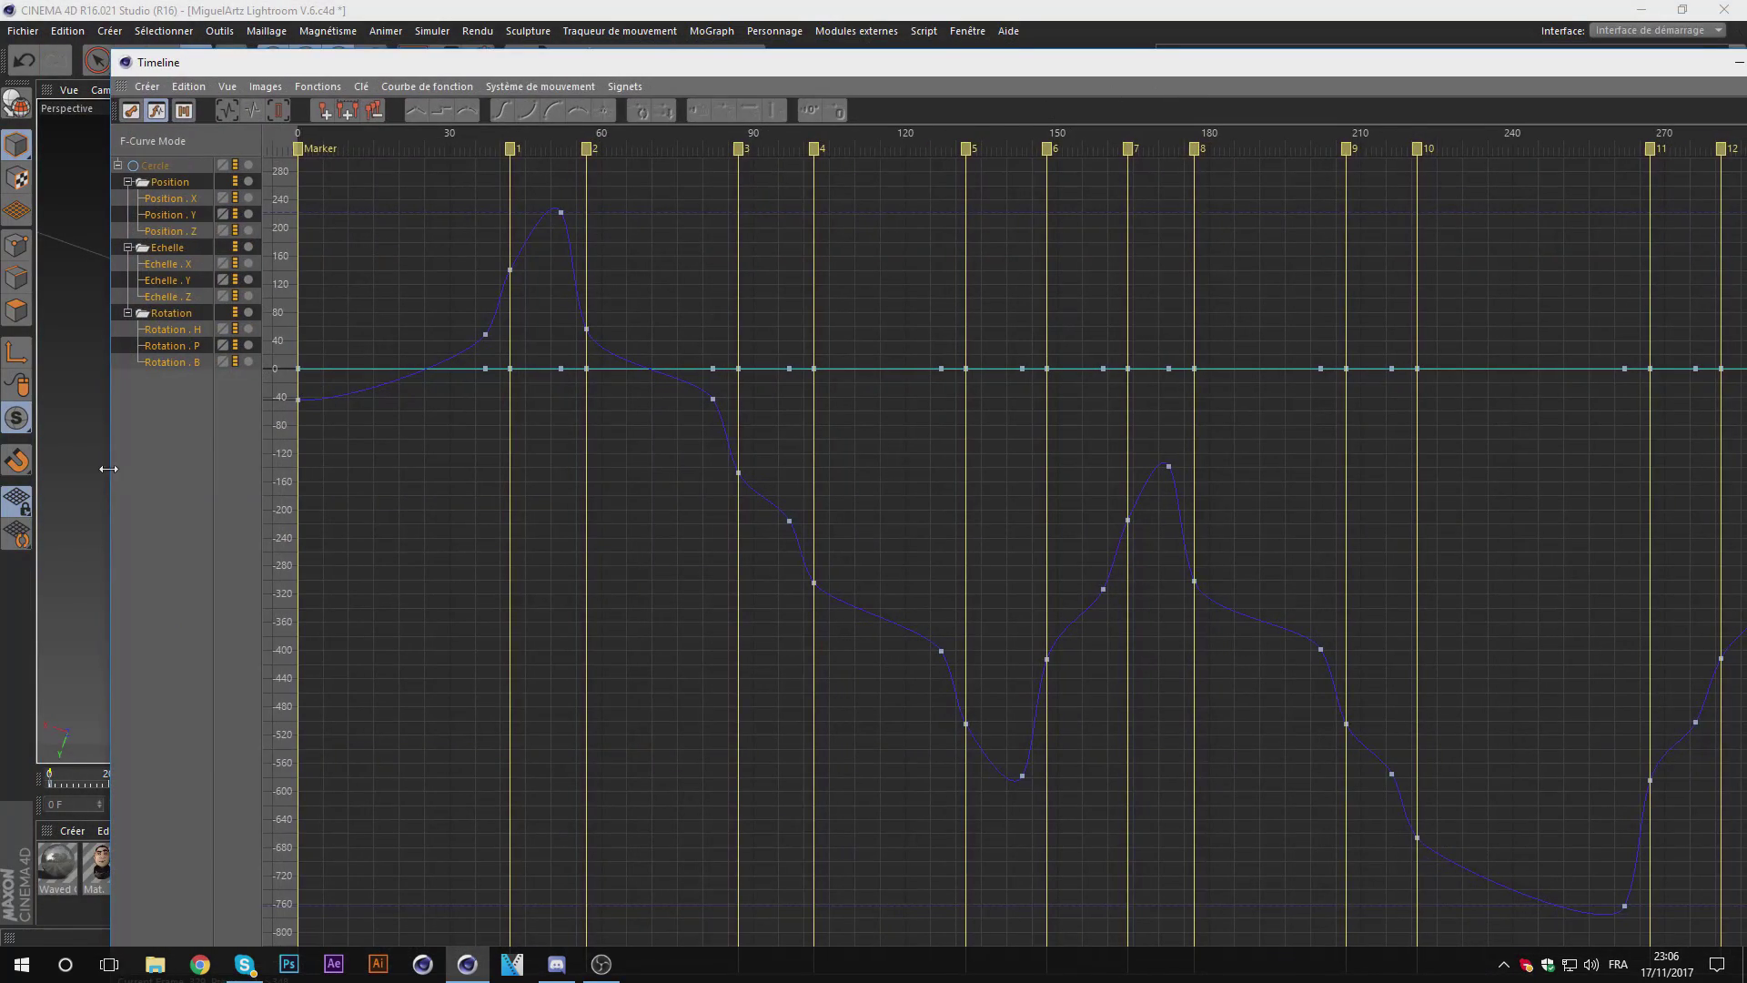
Step: Shrink the curve editor and place it over the viewport's right side
{"action": "left_click_drag", "start_coordinate": [108, 468], "coordinate": [993, 469]}
{"action": "mouse_move", "coordinate": [1437, 48]}
{"action": "left_mouse_down"}
{"action": "mouse_move", "coordinate": [1442, 369]}
{"action": "mouse_move", "coordinate": [1294, 196]}
{"action": "left_mouse_up"}
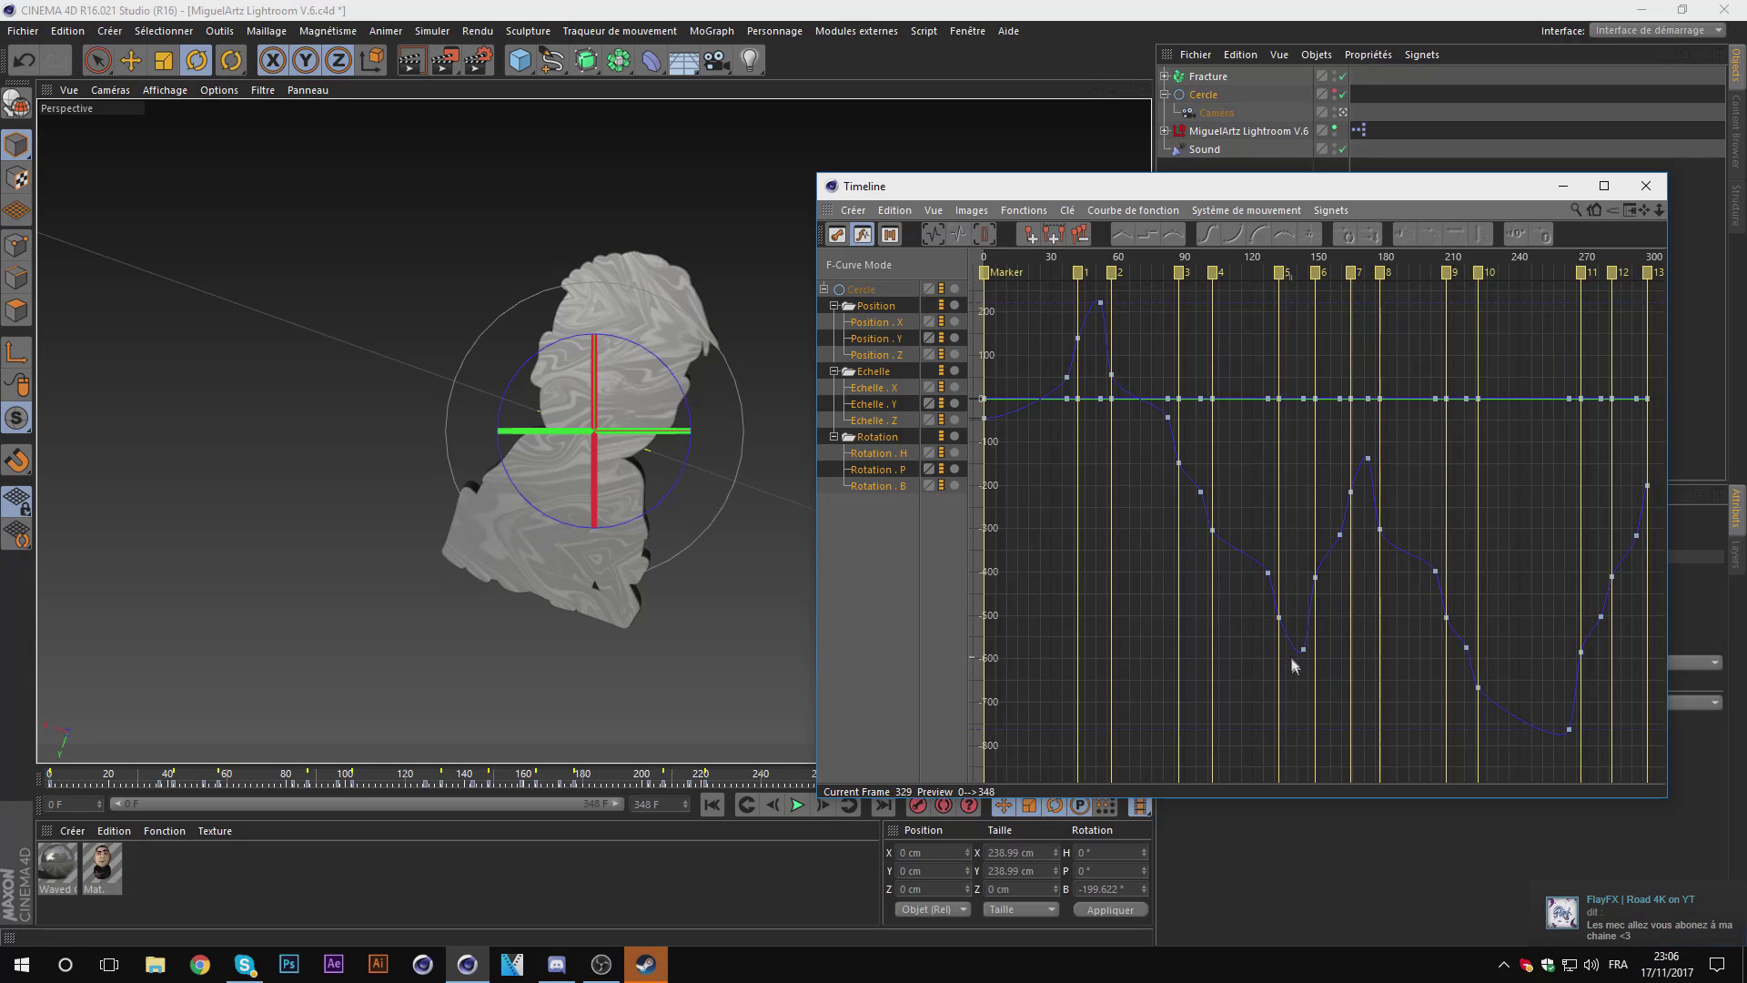
{"action": "left_click", "coordinate": [1662, 929]}
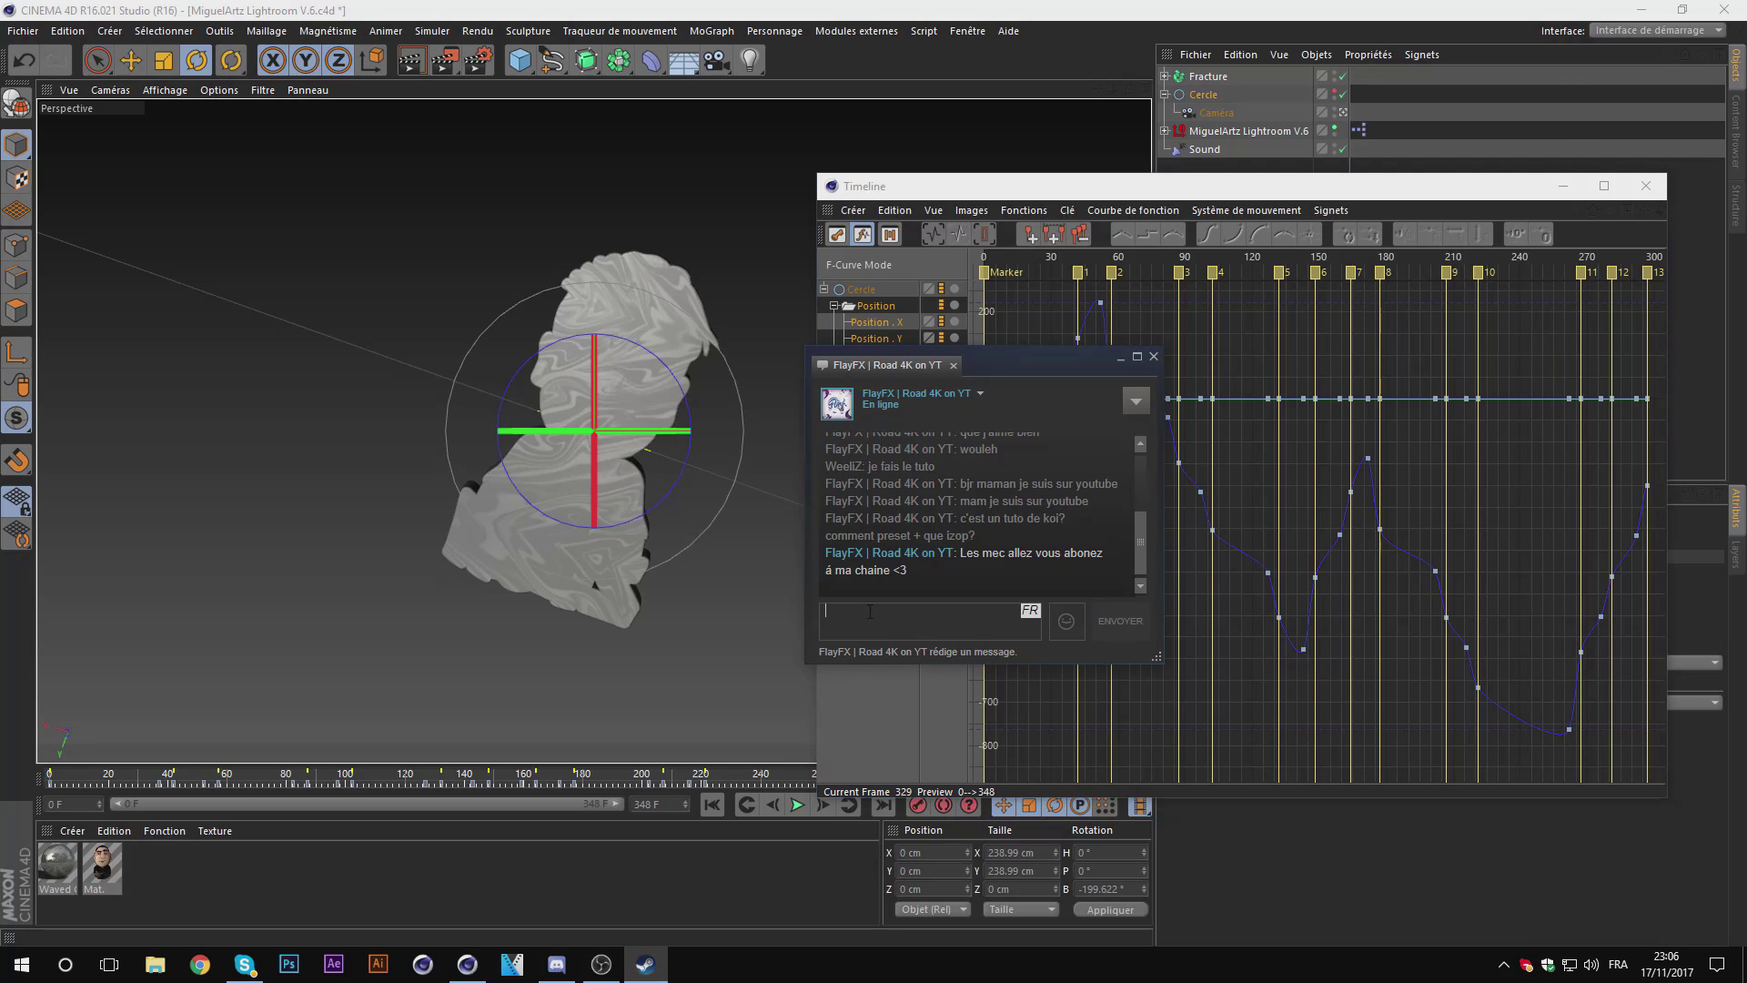
{"action": "left_click", "coordinate": [870, 698]}
Step: At frame 48, test-nudge the peak rotation key, undo it, and Frame All curves
{"action": "left_click", "coordinate": [1094, 261]}
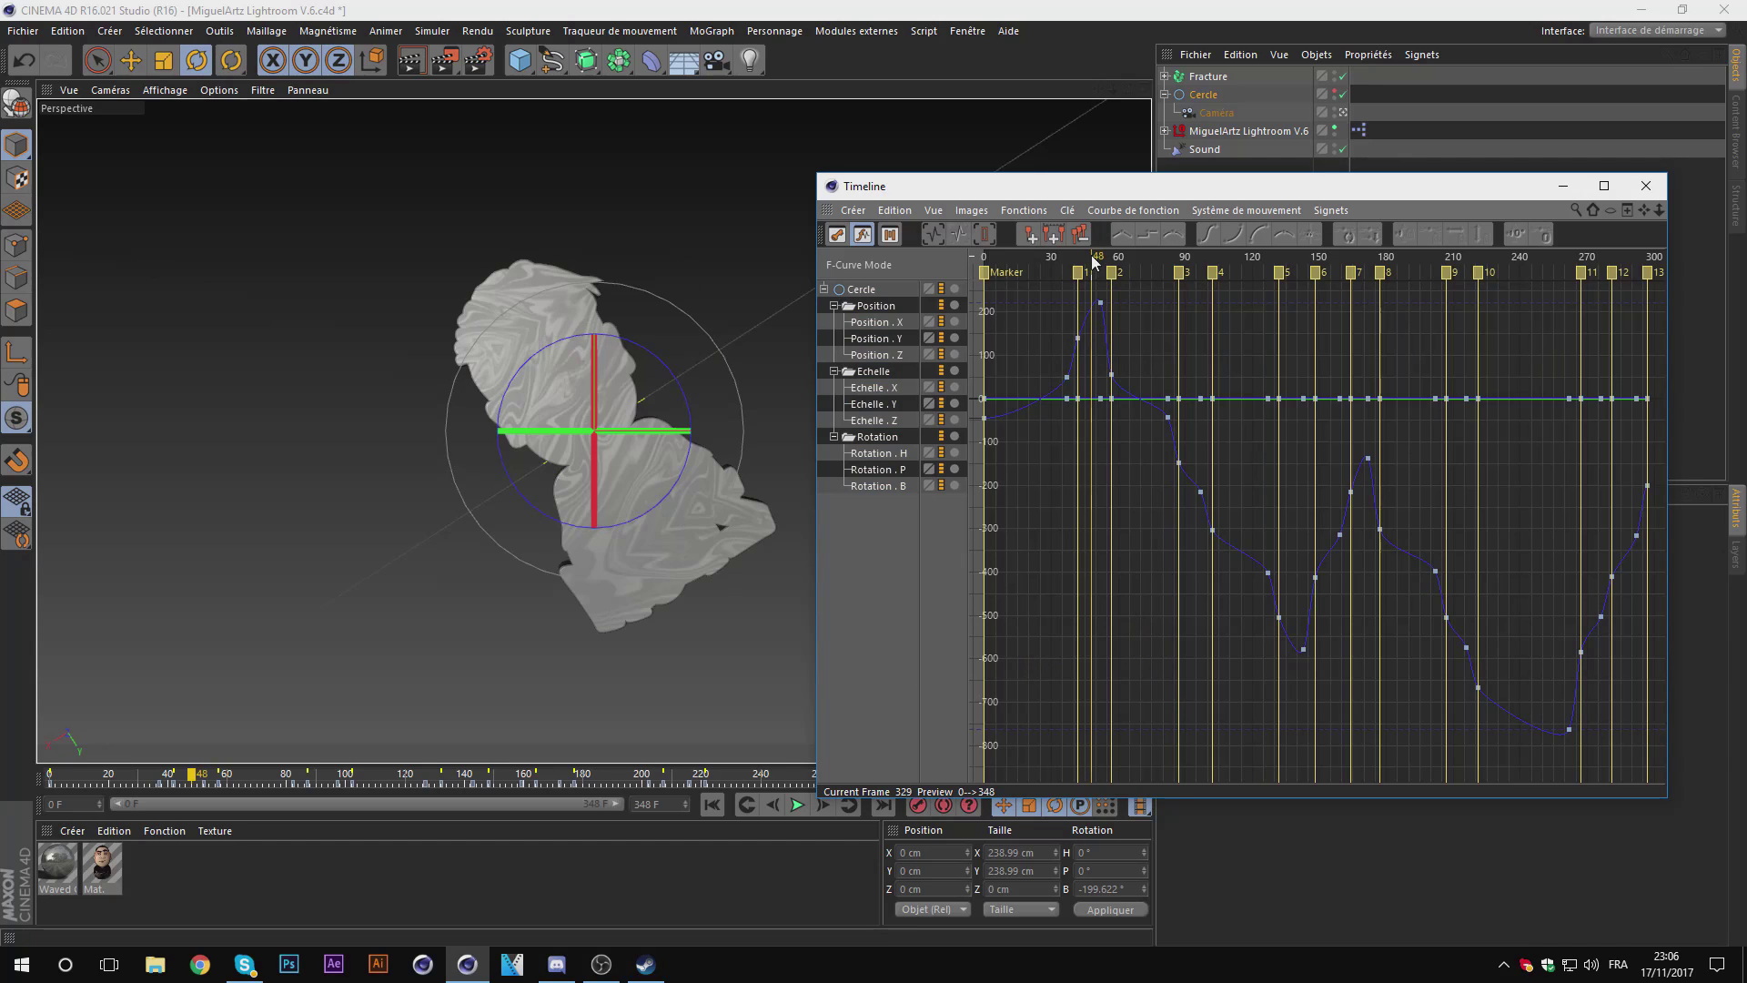
{"action": "left_click", "coordinate": [1101, 303]}
{"action": "left_click_drag", "start_coordinate": [1096, 298], "coordinate": [1098, 295]}
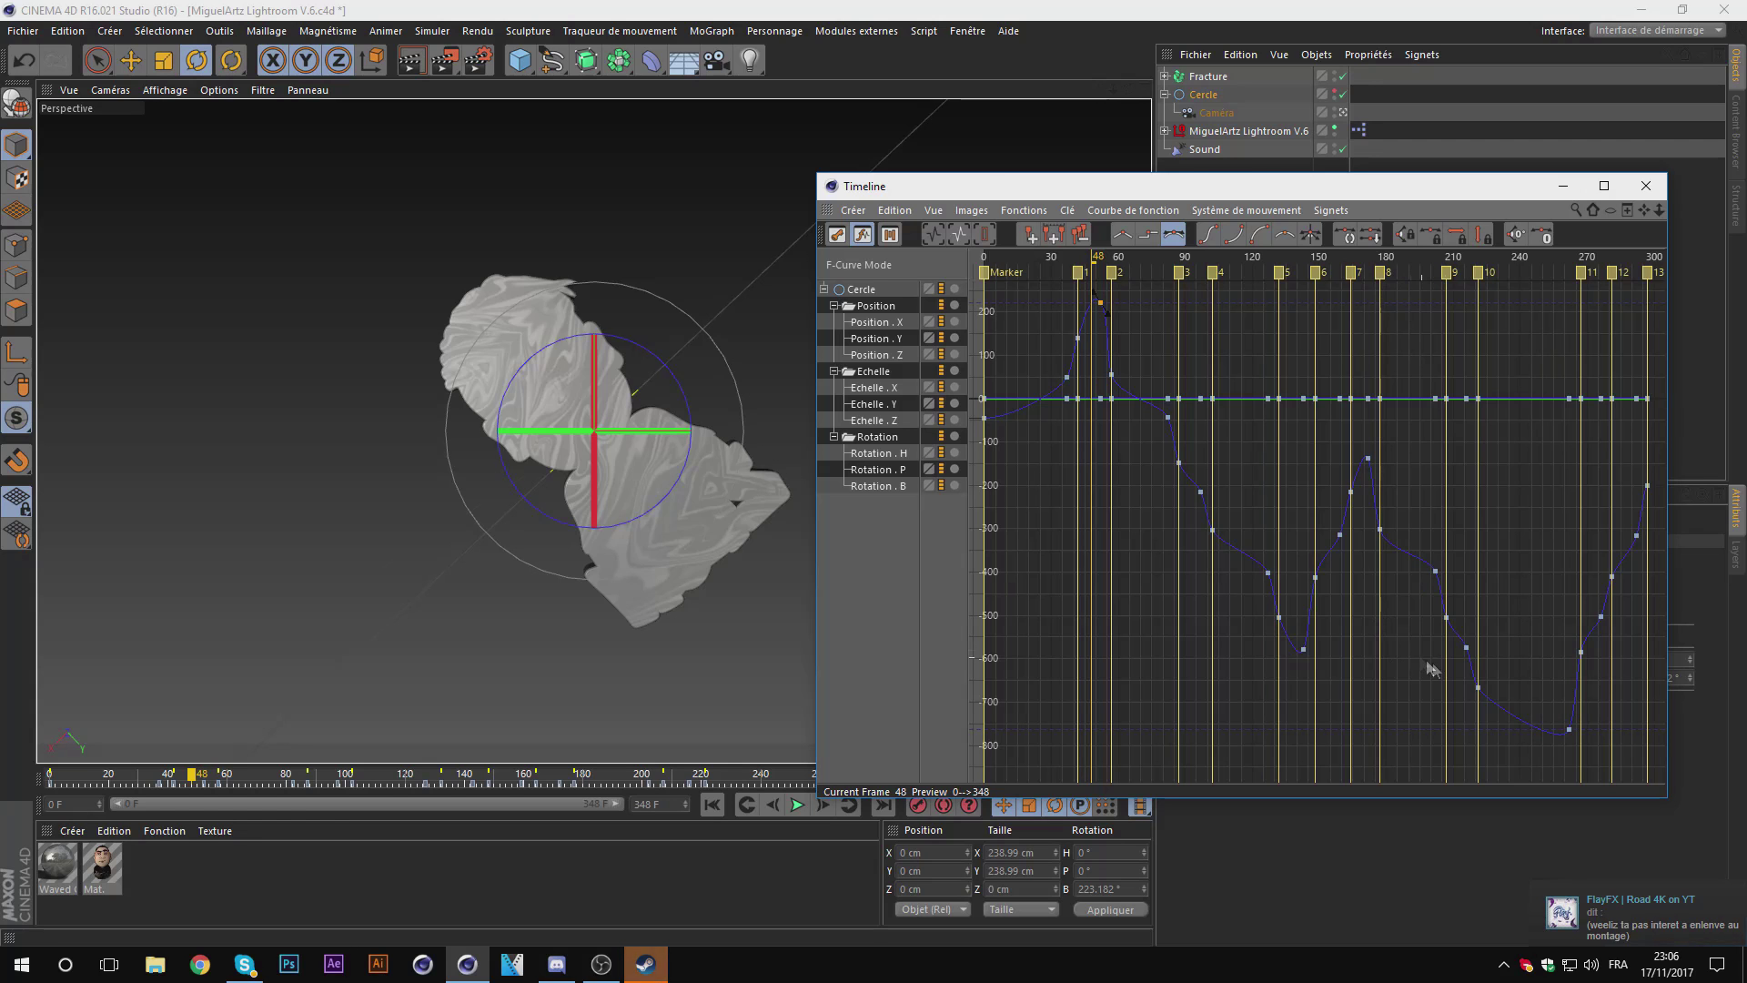
{"action": "key", "text": "ctrl+z"}
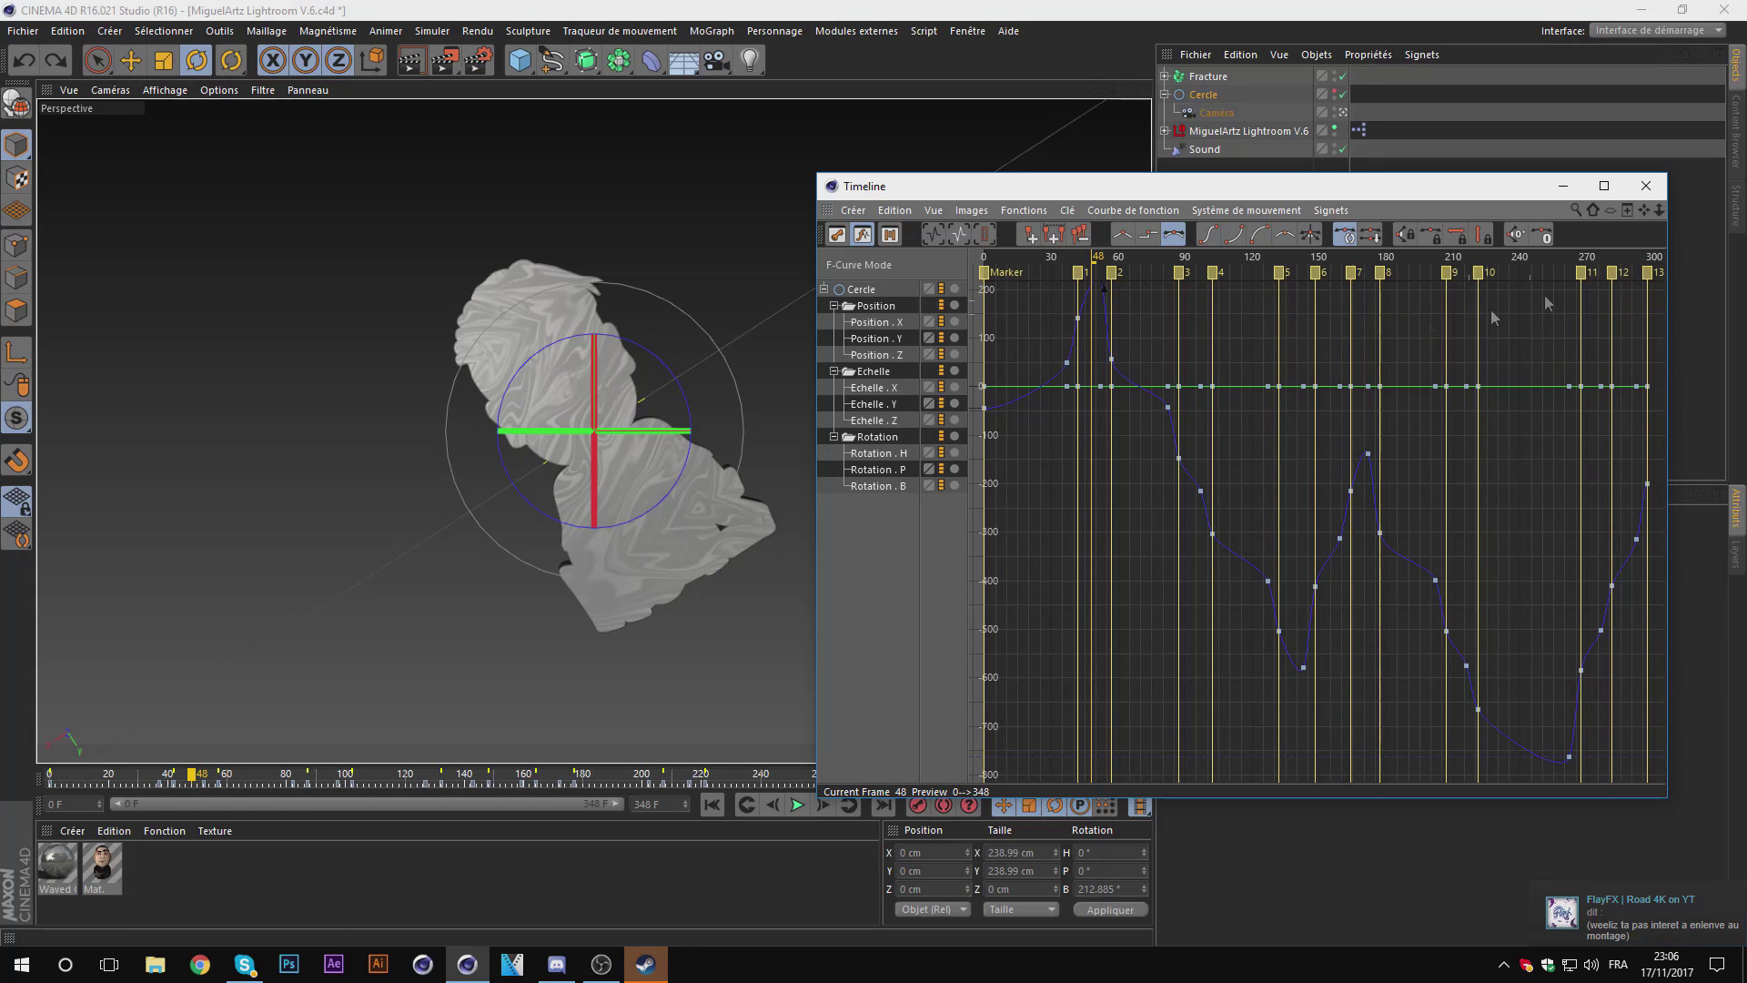
{"action": "left_click", "coordinate": [1645, 211]}
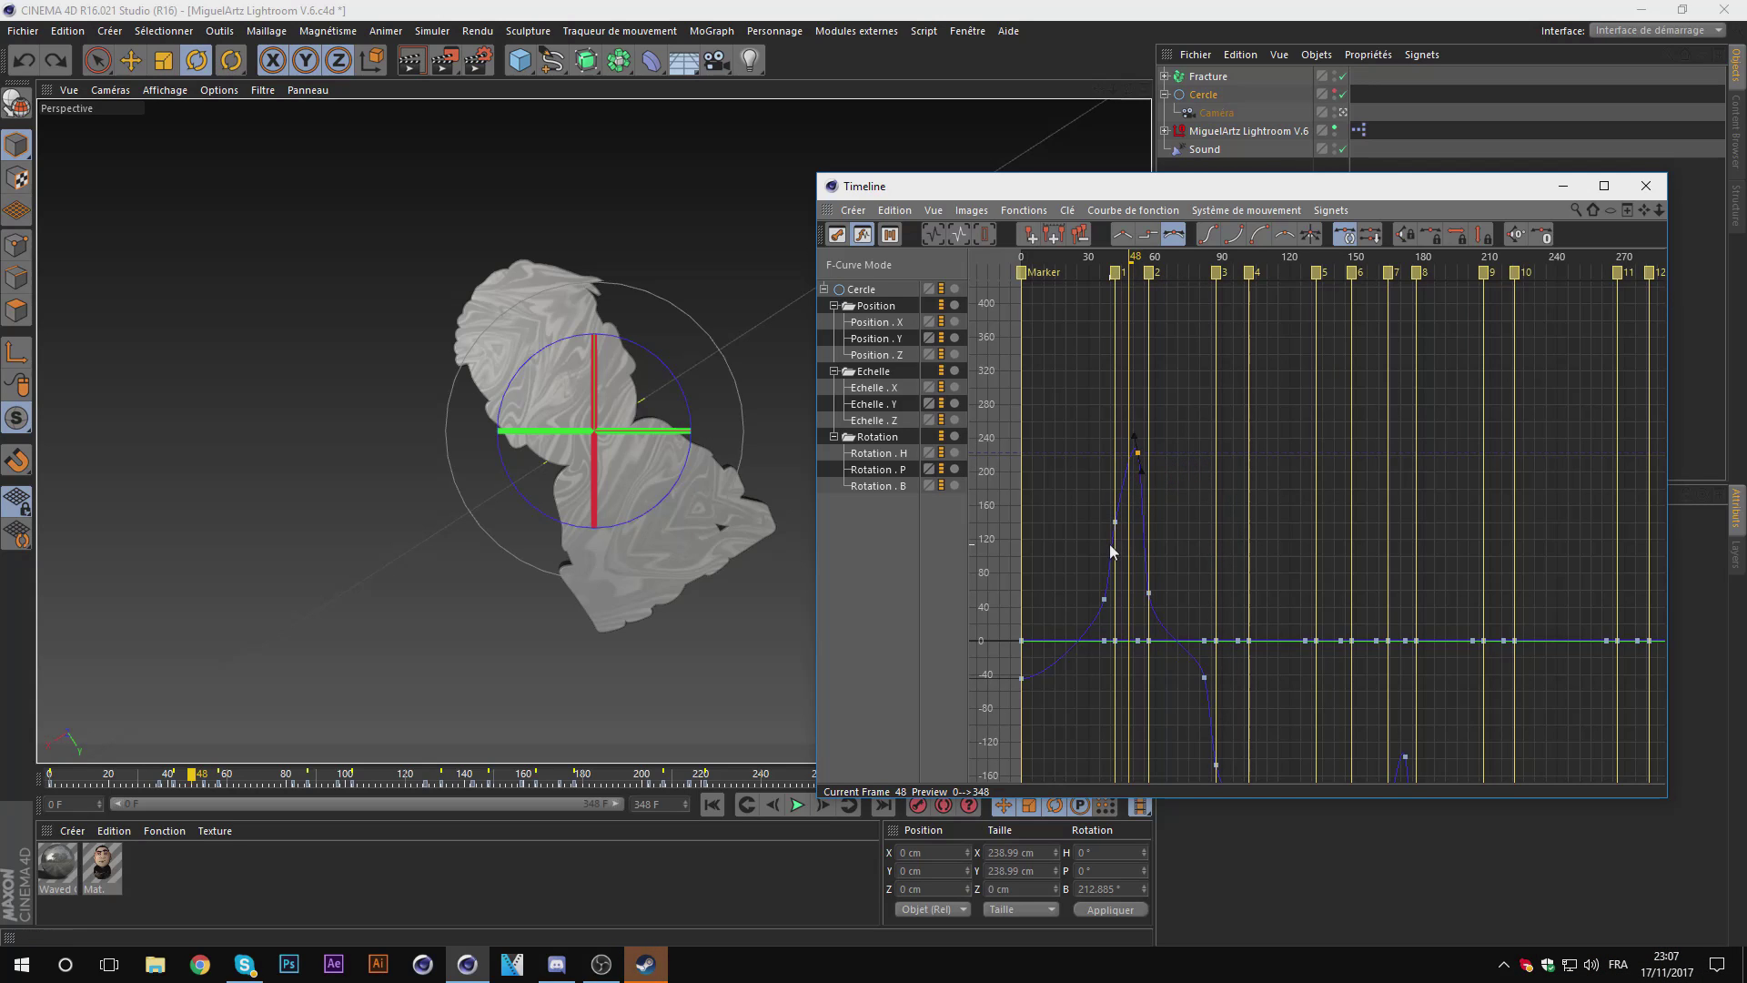
Step: Move the peak Rotation B key earlier and down to about 200°, and the key near frame 139 to about -578°
{"action": "left_click", "coordinate": [1137, 452]}
{"action": "left_click_drag", "start_coordinate": [1133, 440], "coordinate": [1121, 448]}
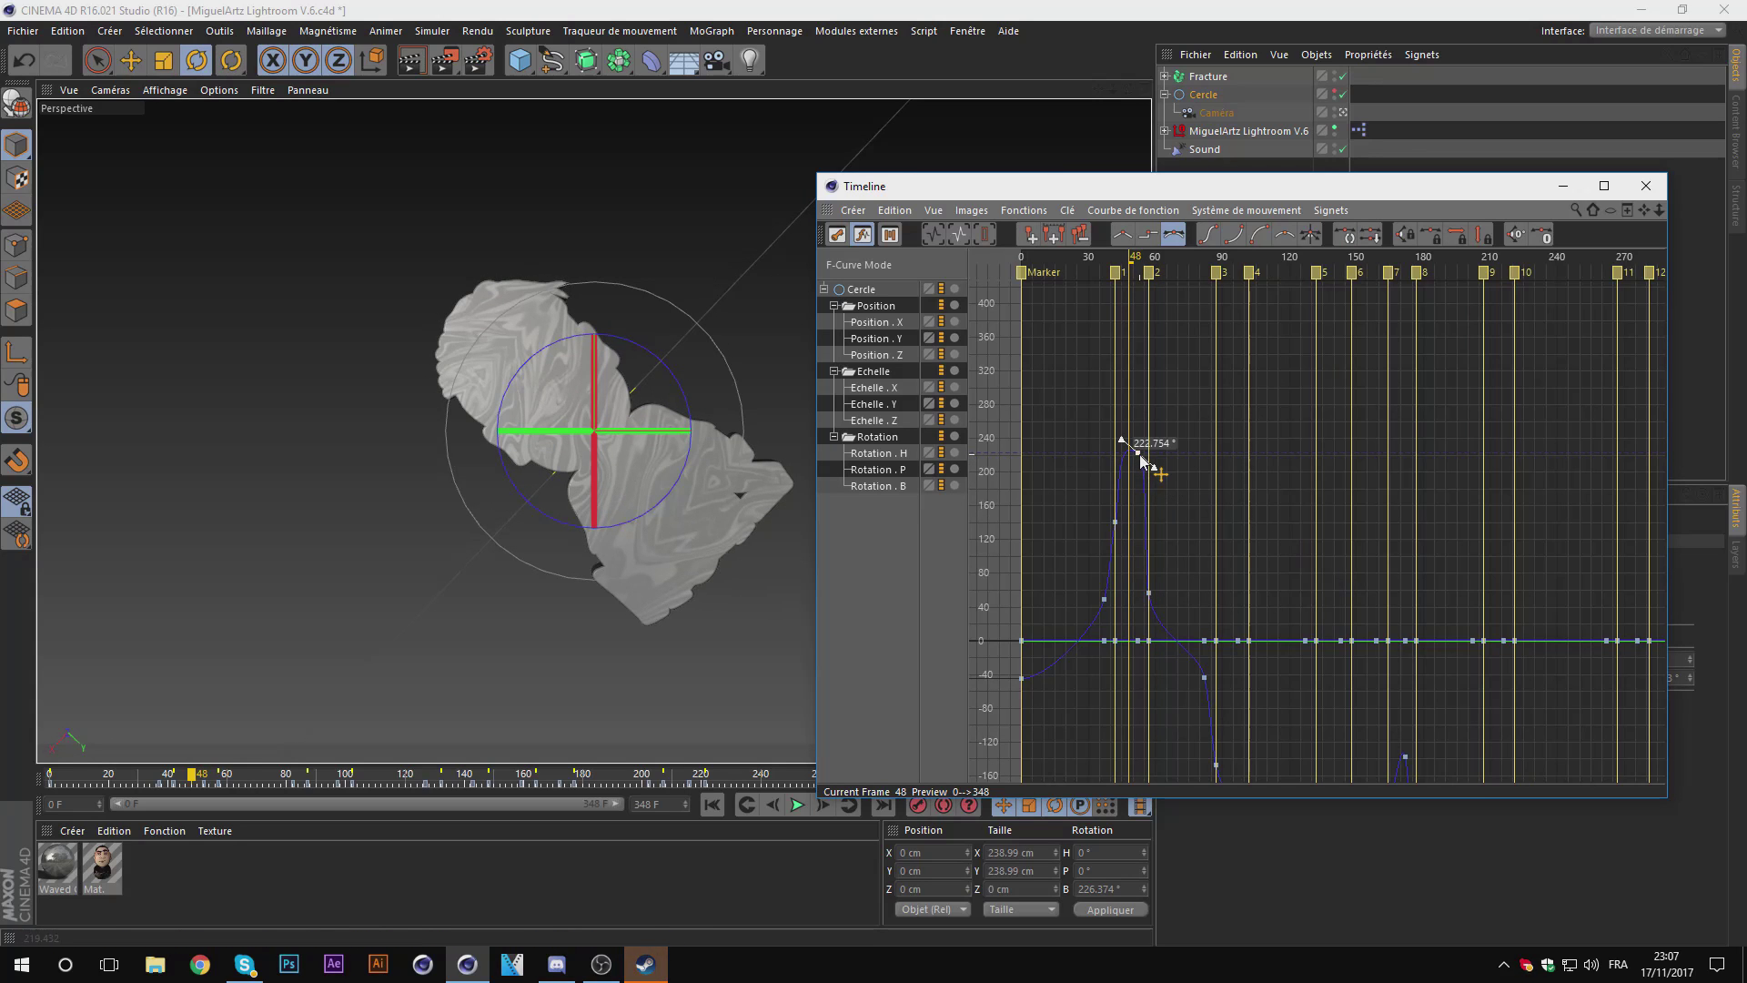
{"action": "left_click_drag", "start_coordinate": [1142, 459], "coordinate": [1141, 477]}
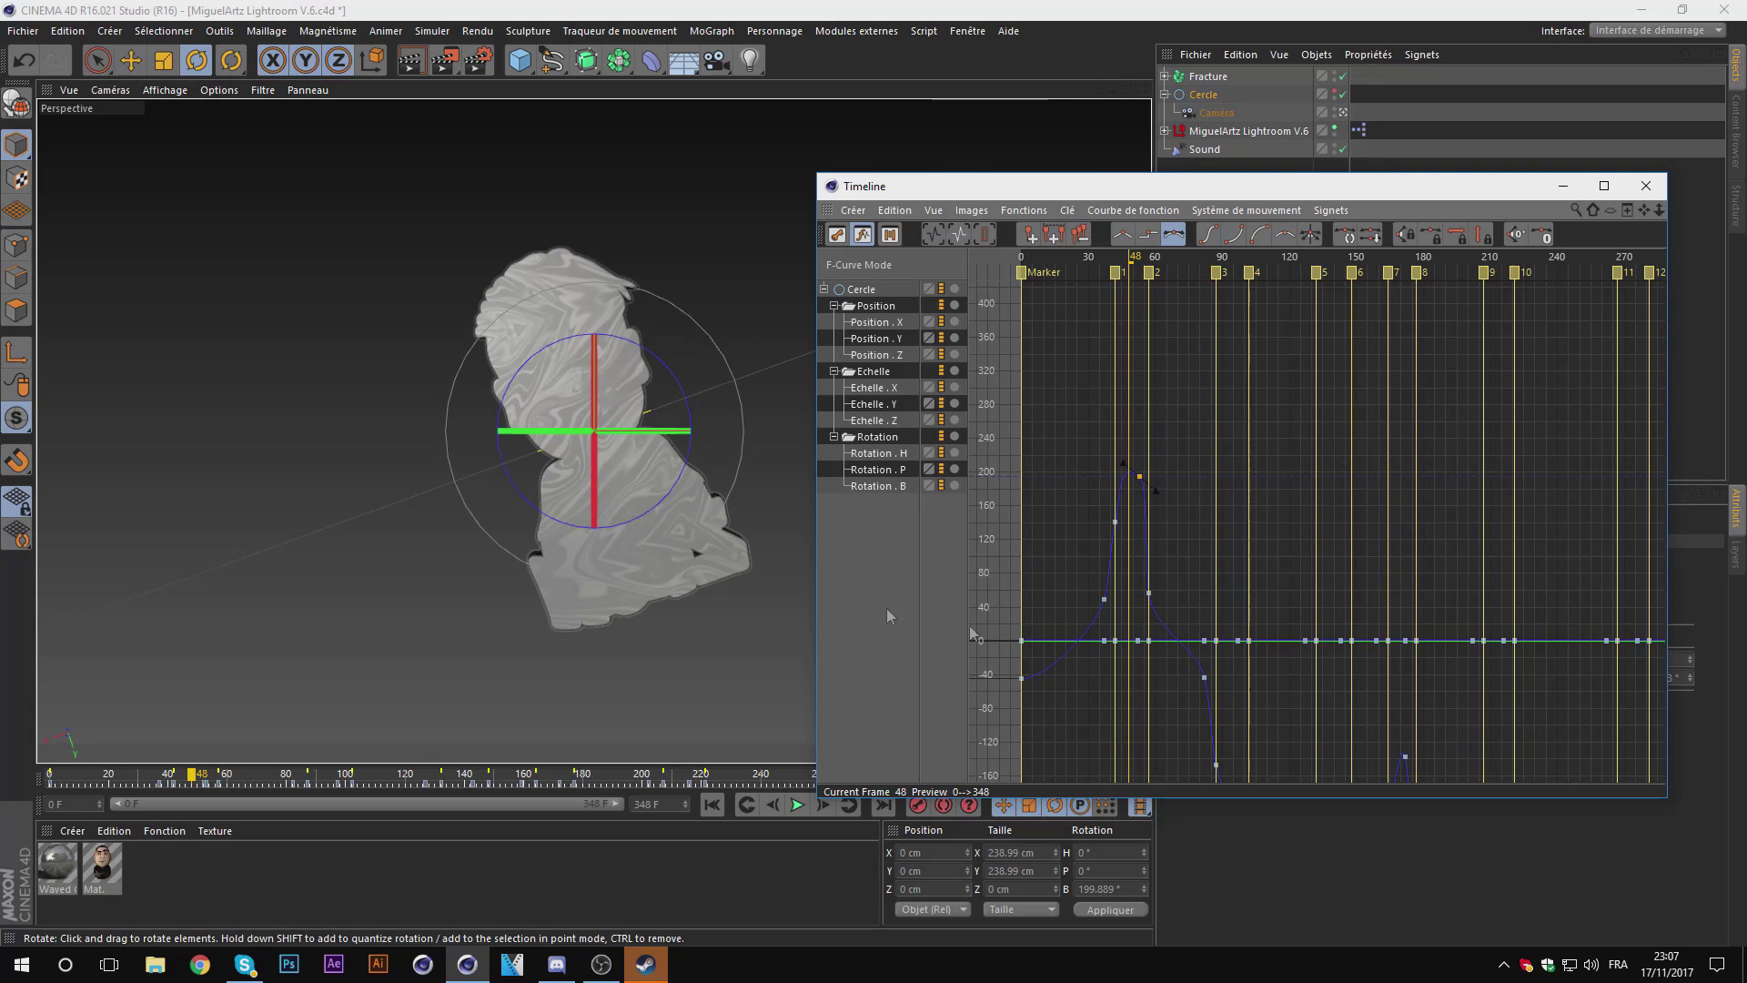
{"action": "scroll", "coordinate": [1292, 527], "scroll_direction": "down", "scroll_amount": 2}
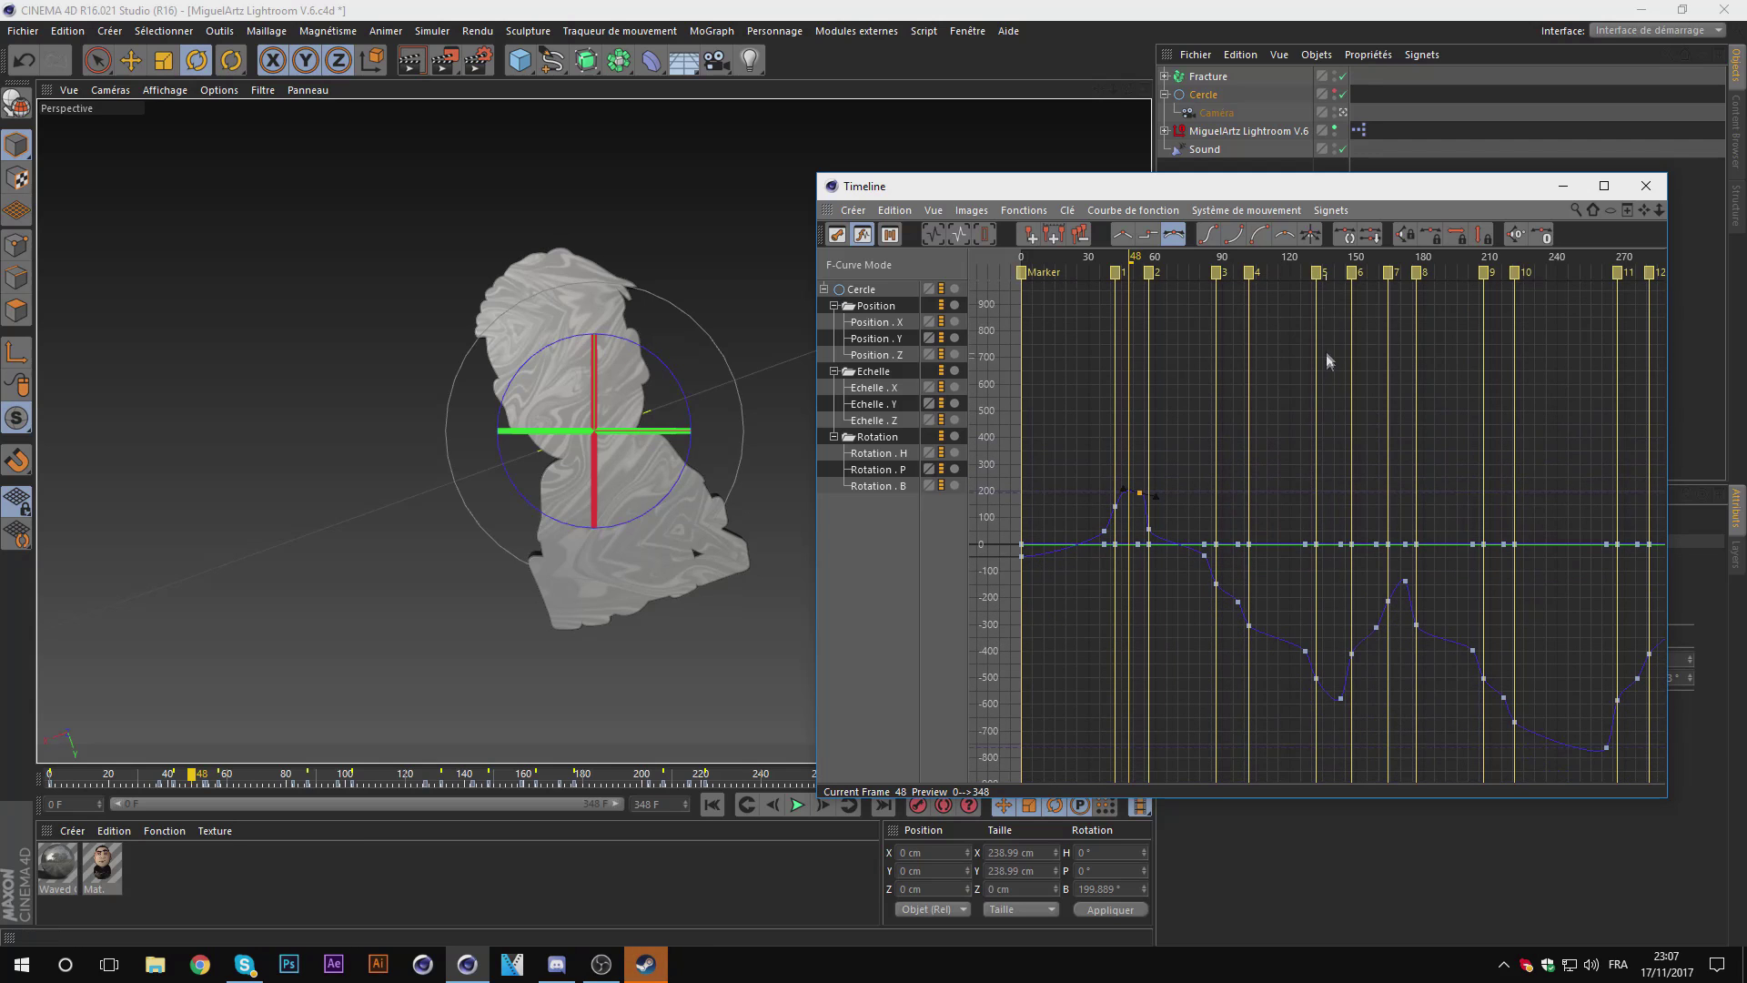
{"action": "left_click", "coordinate": [1329, 272]}
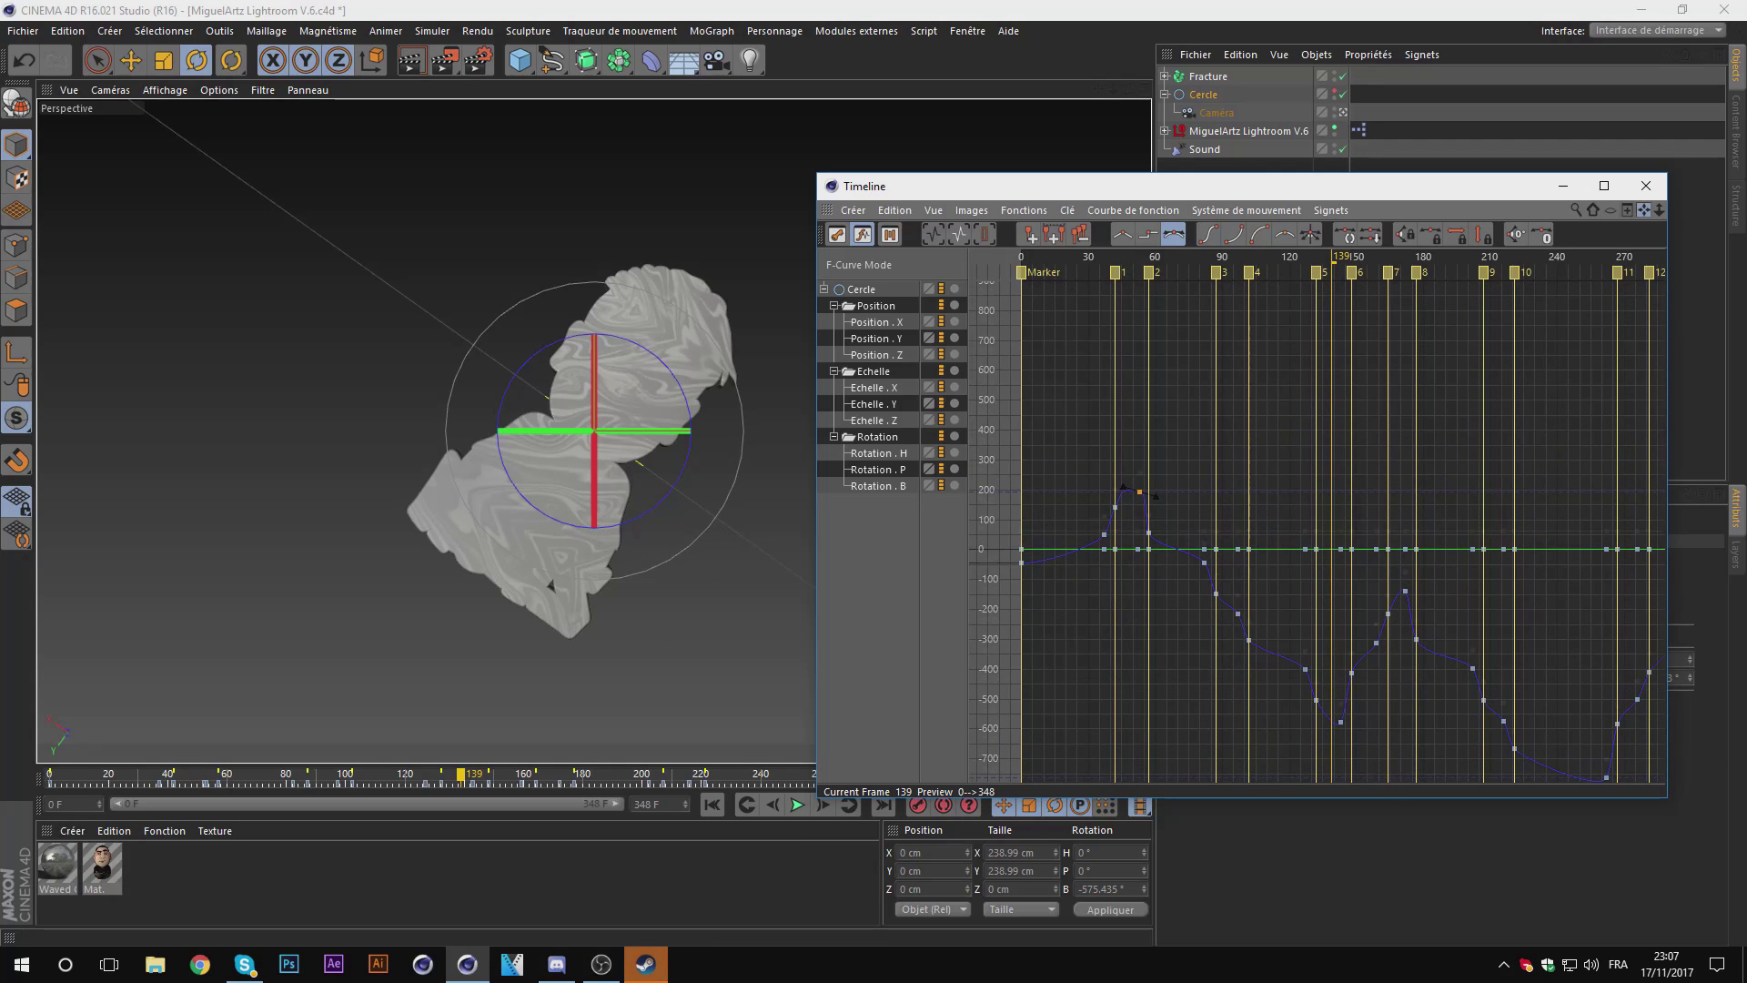
{"action": "scroll", "coordinate": [1362, 540], "scroll_direction": "up", "scroll_amount": 2}
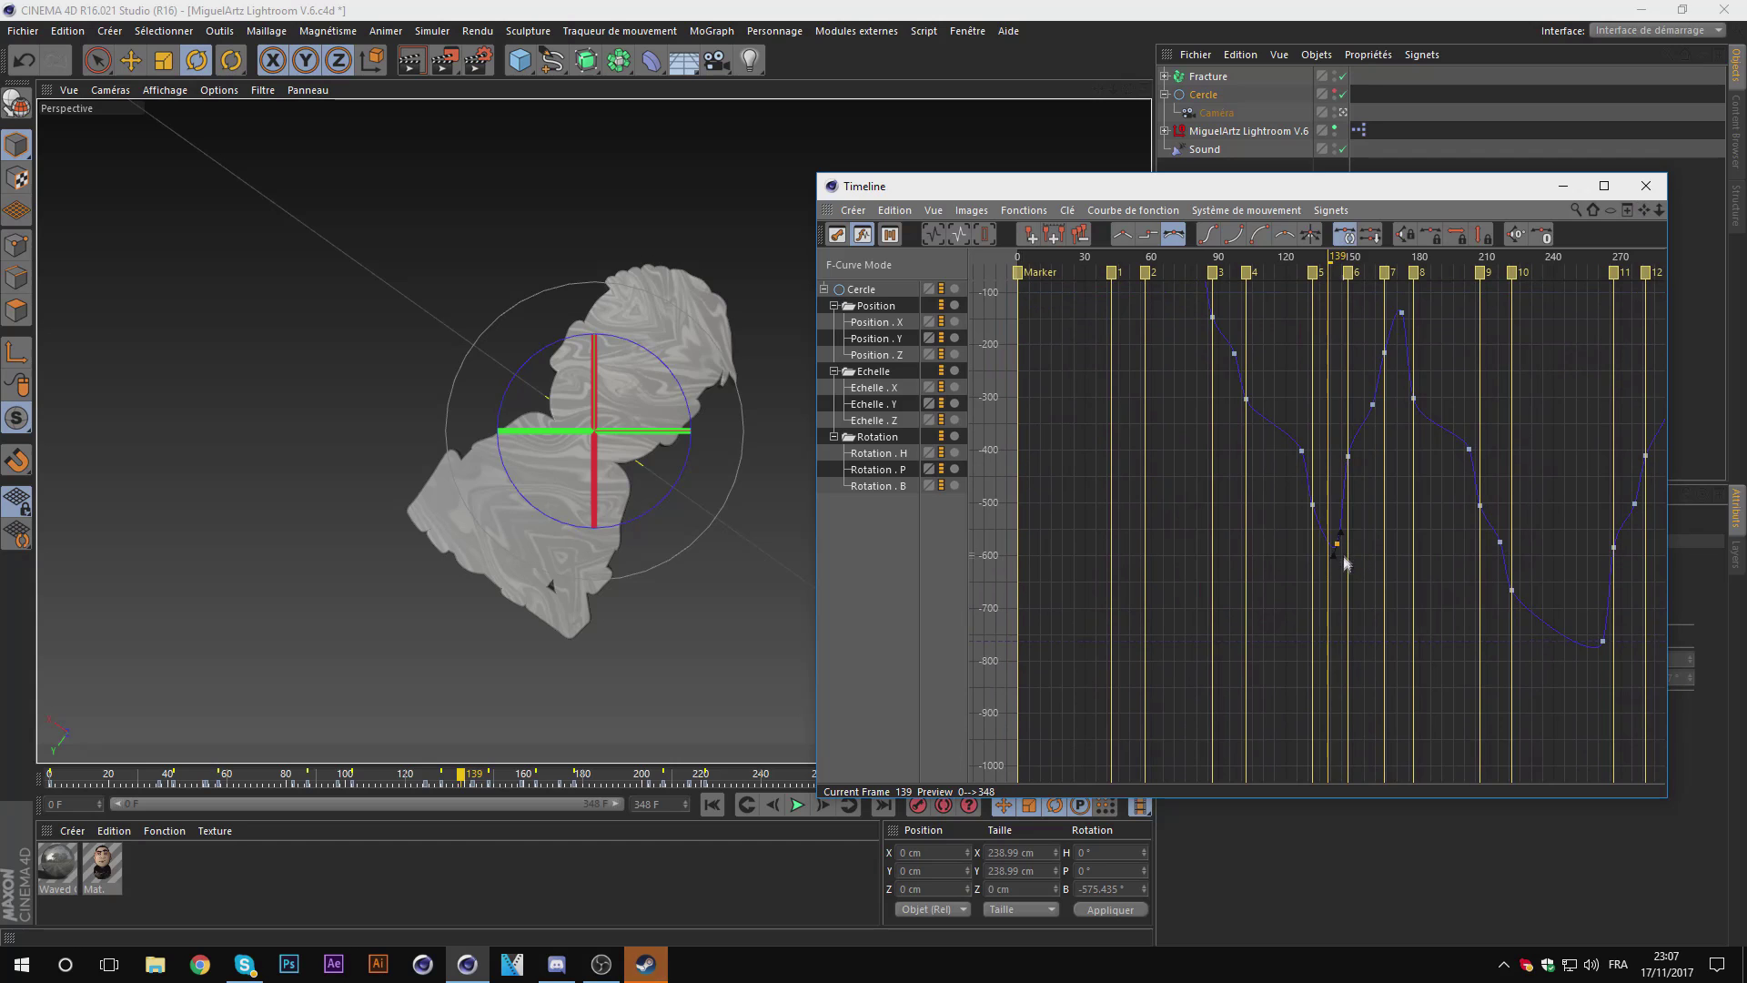
{"action": "left_click_drag", "start_coordinate": [1335, 560], "coordinate": [1337, 533]}
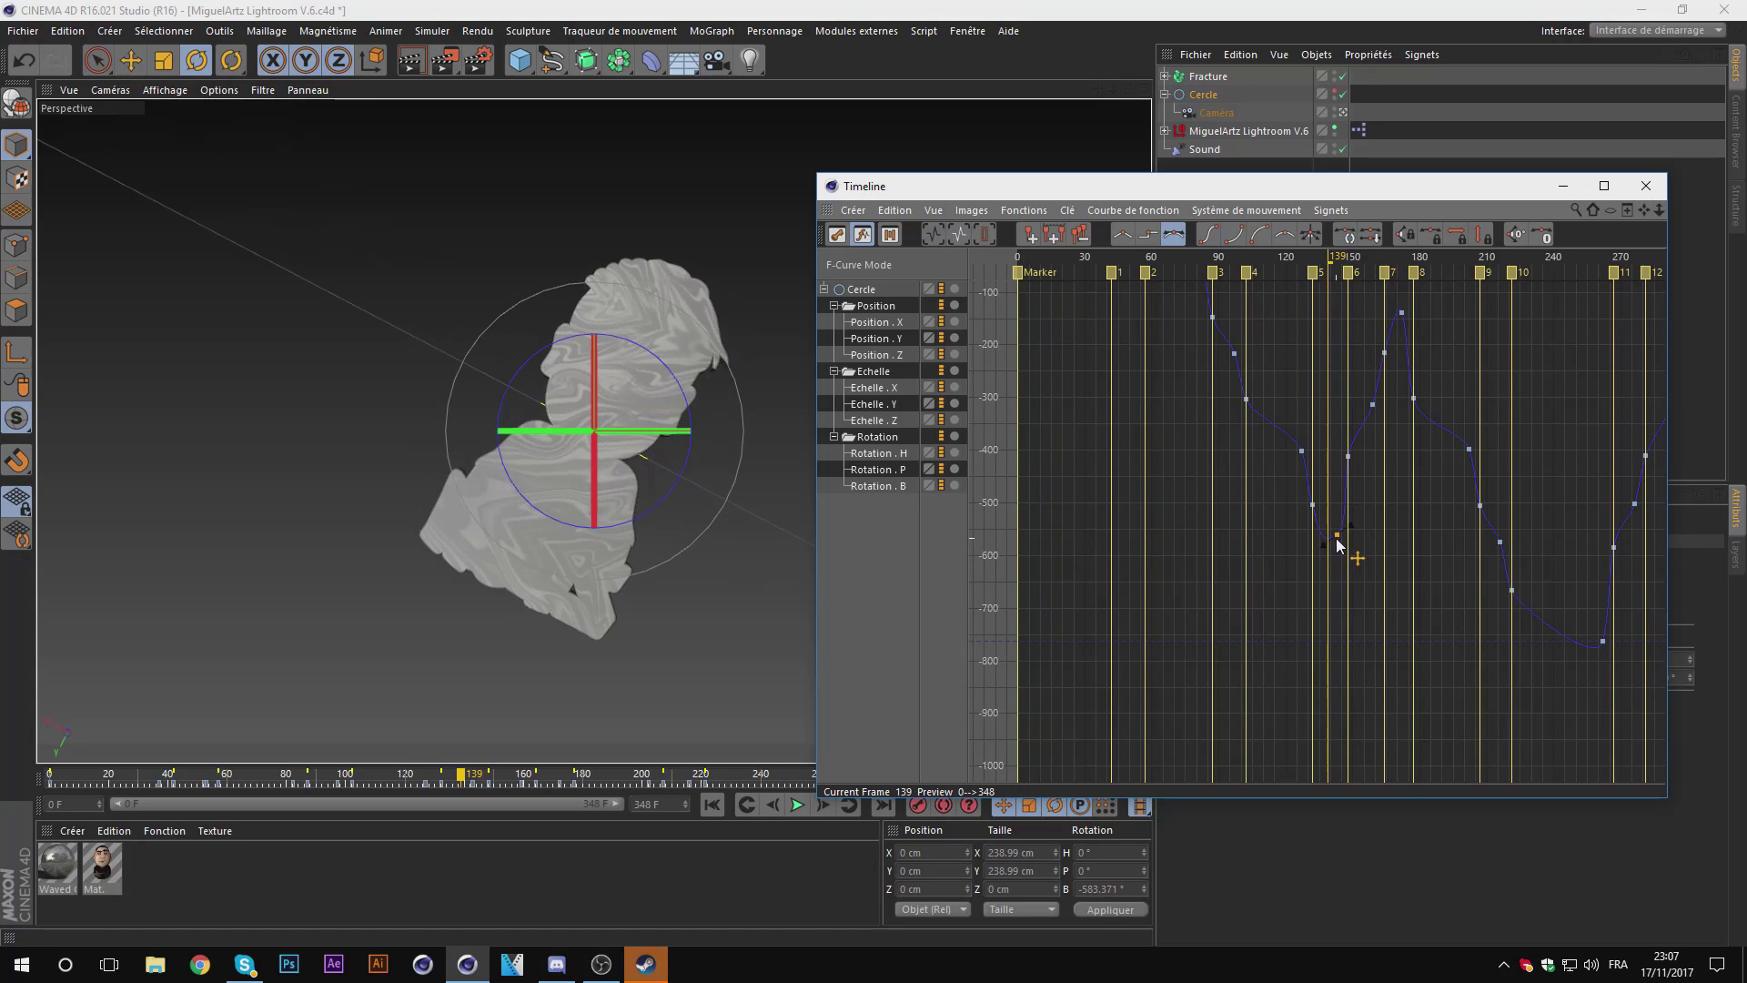
Step: Set the Rotation B key near frame 261 to about -728°, then close the curve editor
{"action": "mouse_move", "coordinate": [1417, 264]}
{"action": "left_mouse_down"}
{"action": "mouse_move", "coordinate": [1398, 266]}
{"action": "mouse_move", "coordinate": [1404, 334]}
{"action": "left_mouse_up"}
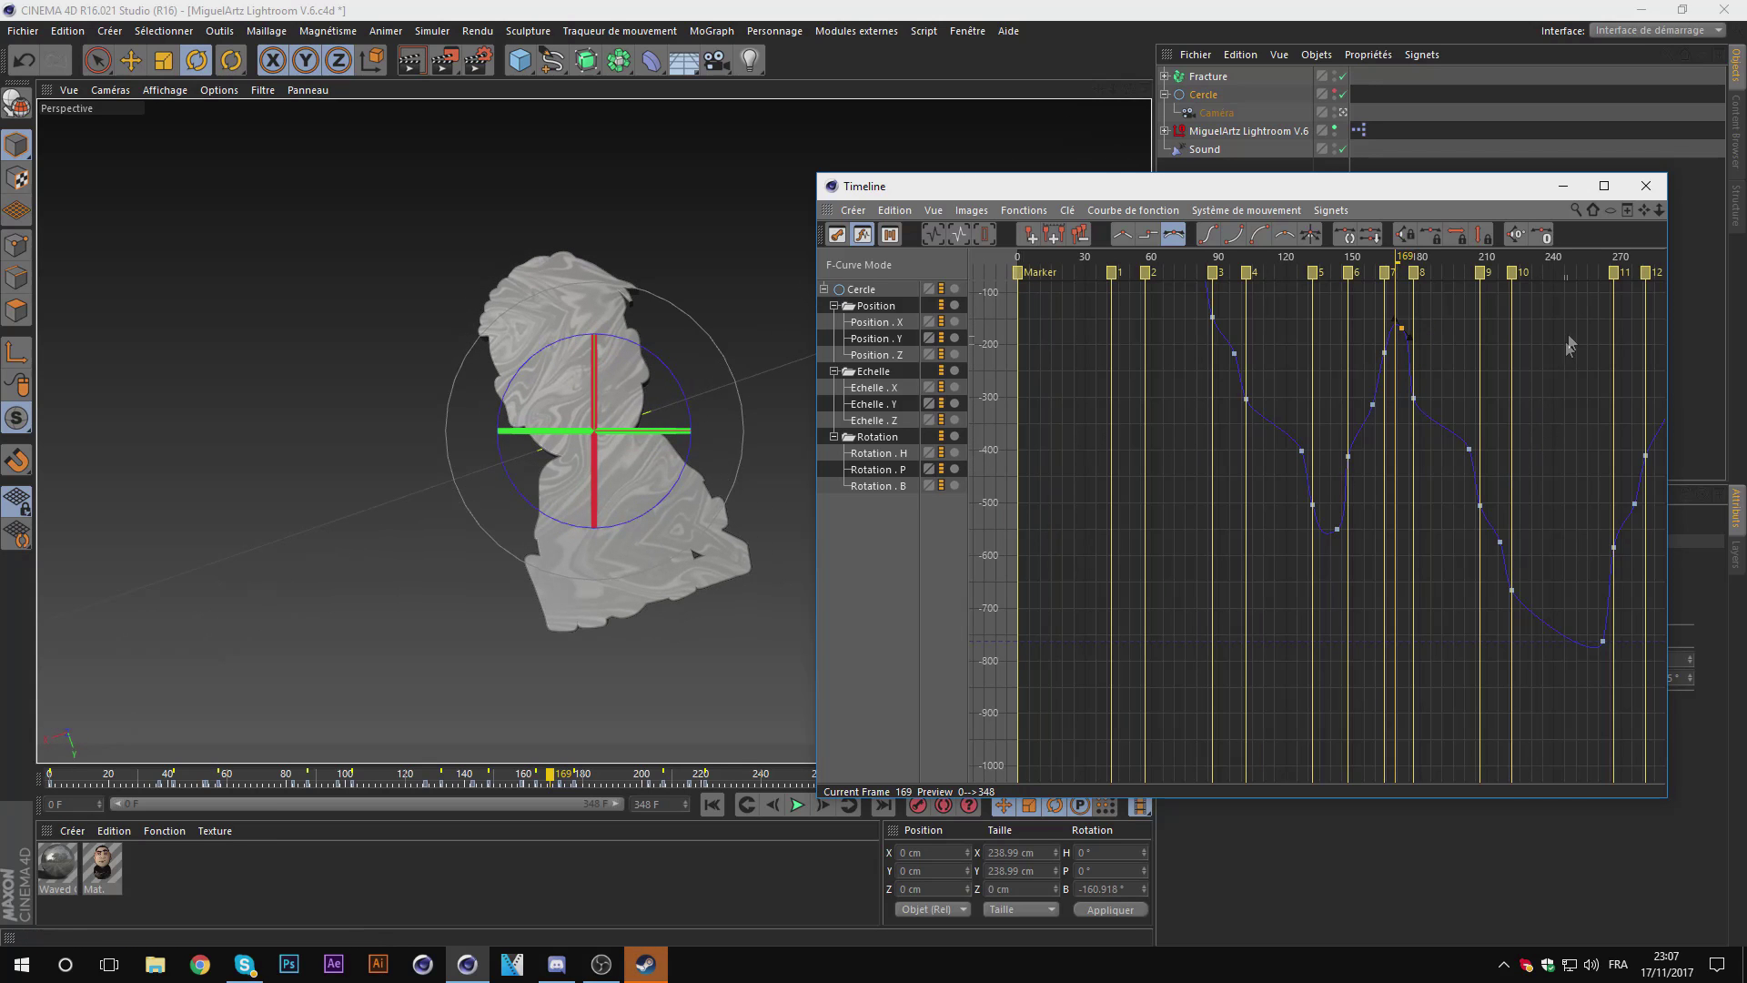
{"action": "left_click_drag", "start_coordinate": [1649, 217], "coordinate": [1645, 215]}
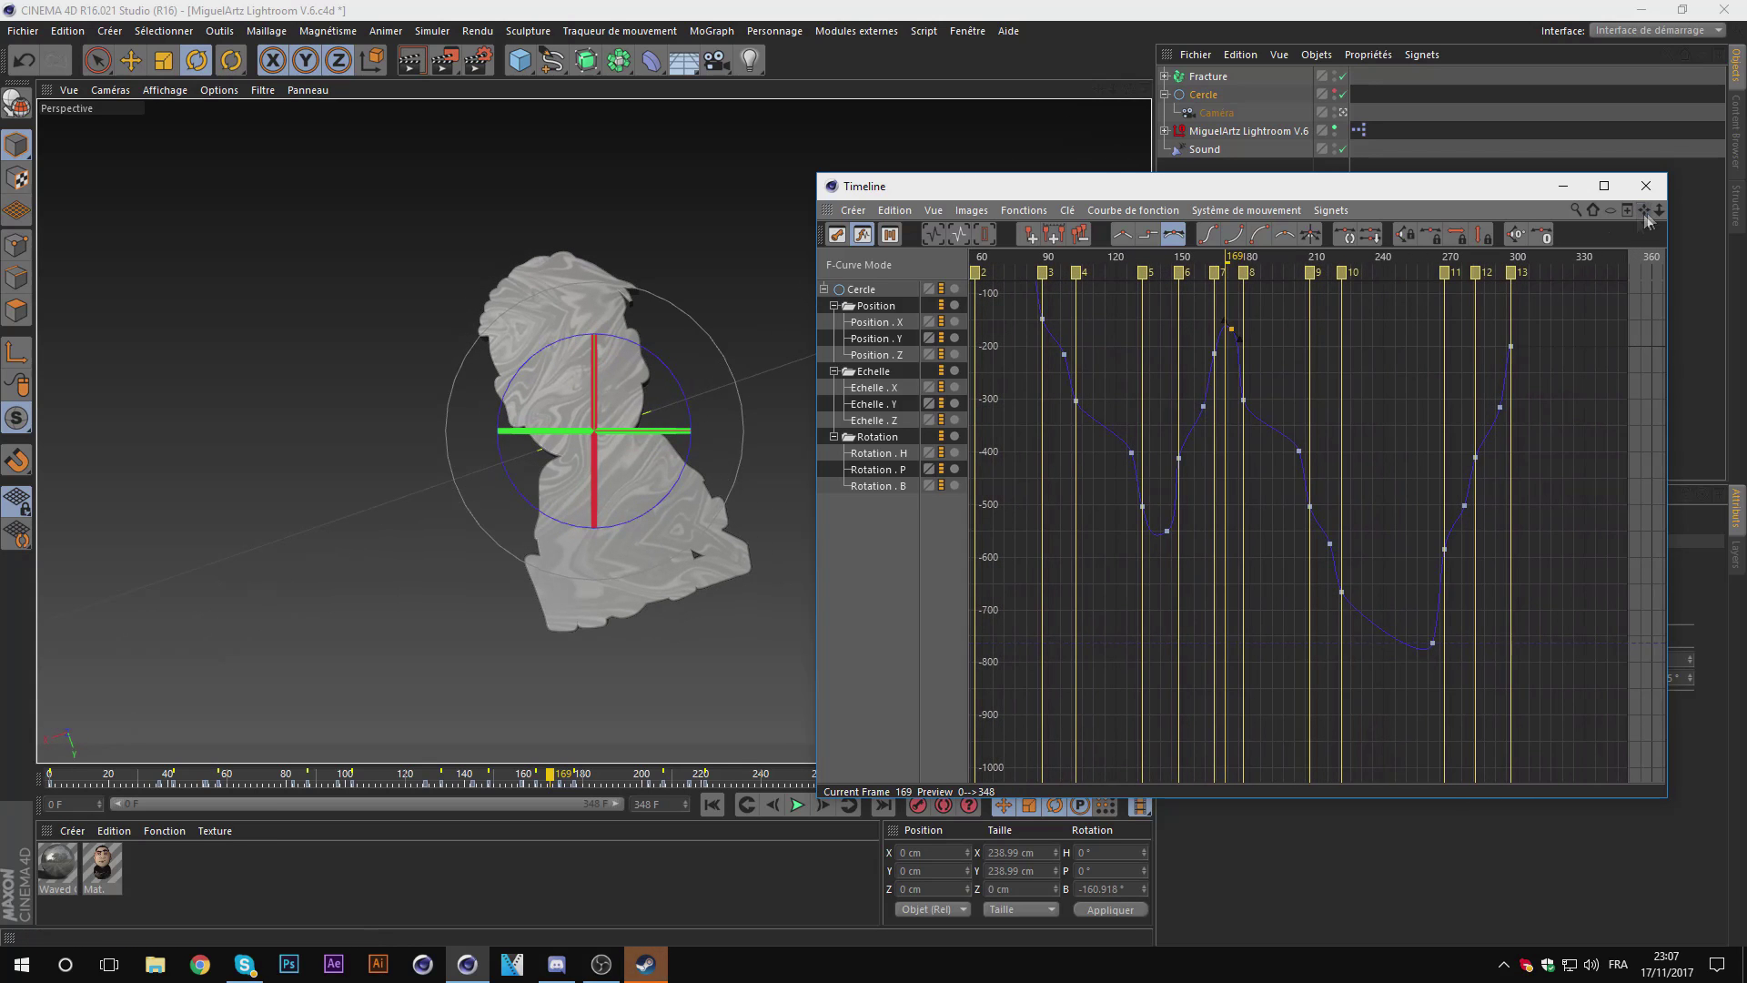
{"action": "left_click", "coordinate": [1404, 272]}
{"action": "left_click_drag", "start_coordinate": [1432, 665], "coordinate": [1432, 632]}
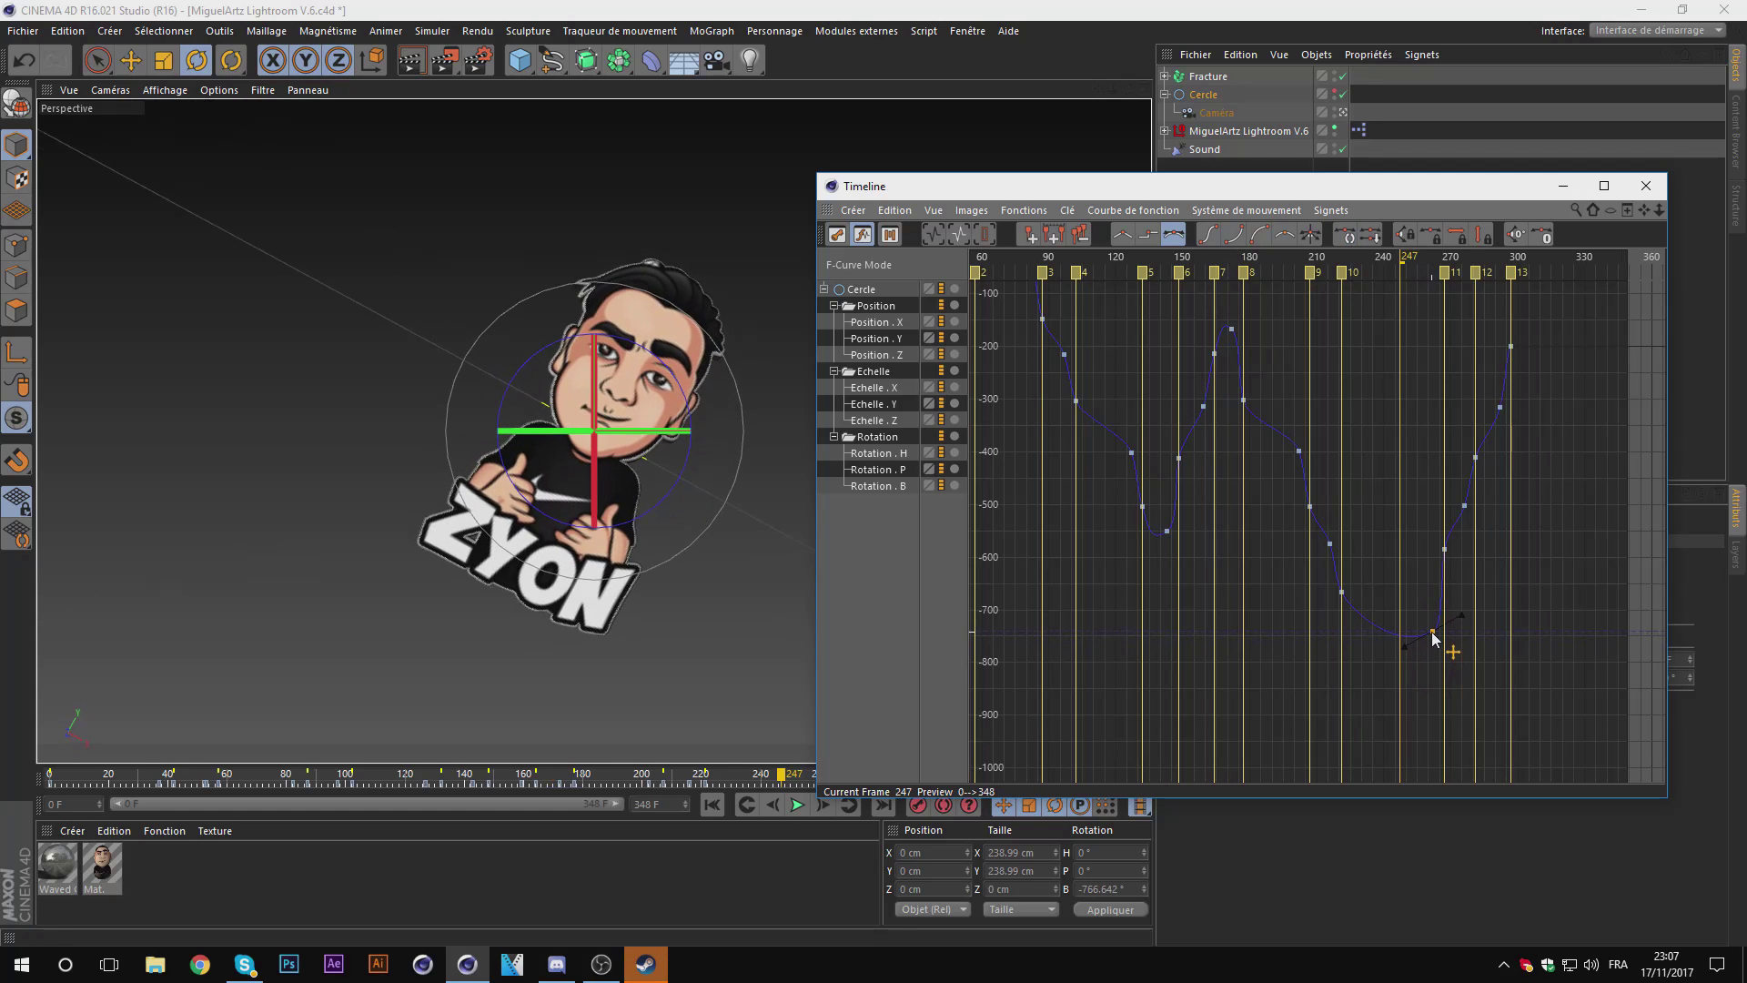
{"action": "left_click", "coordinate": [1648, 183]}
{"action": "key", "text": "shift+f"}
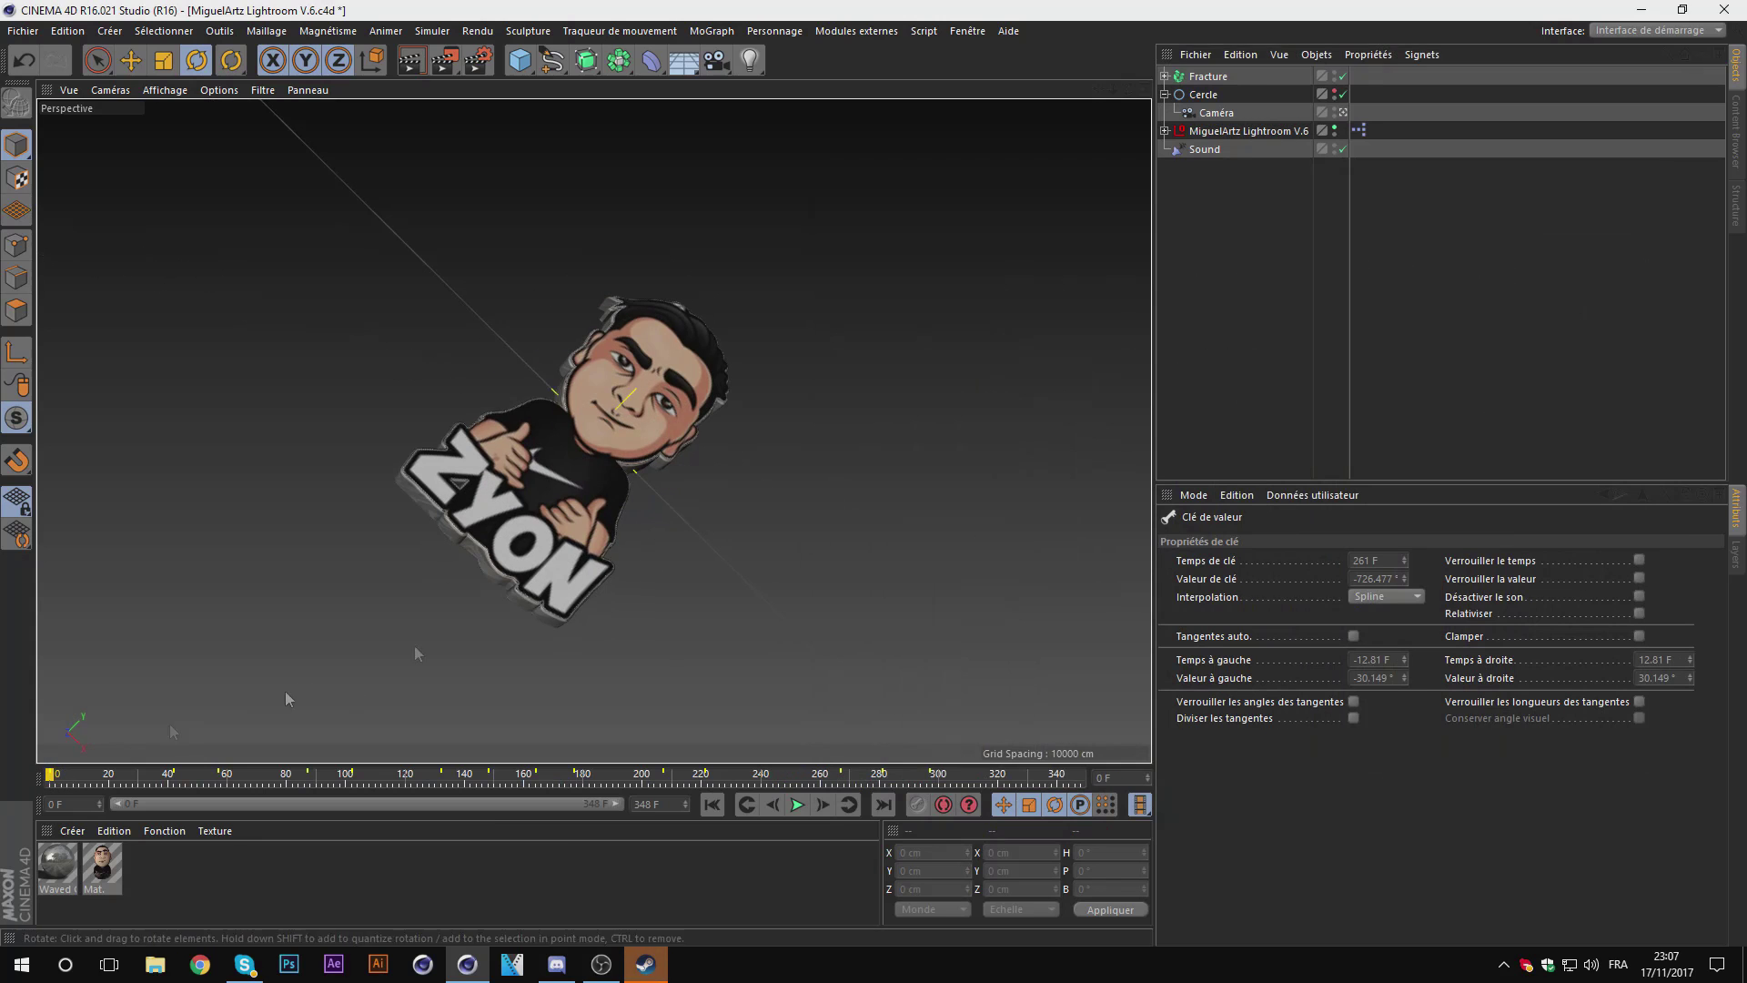
{"action": "left_click", "coordinate": [796, 806]}
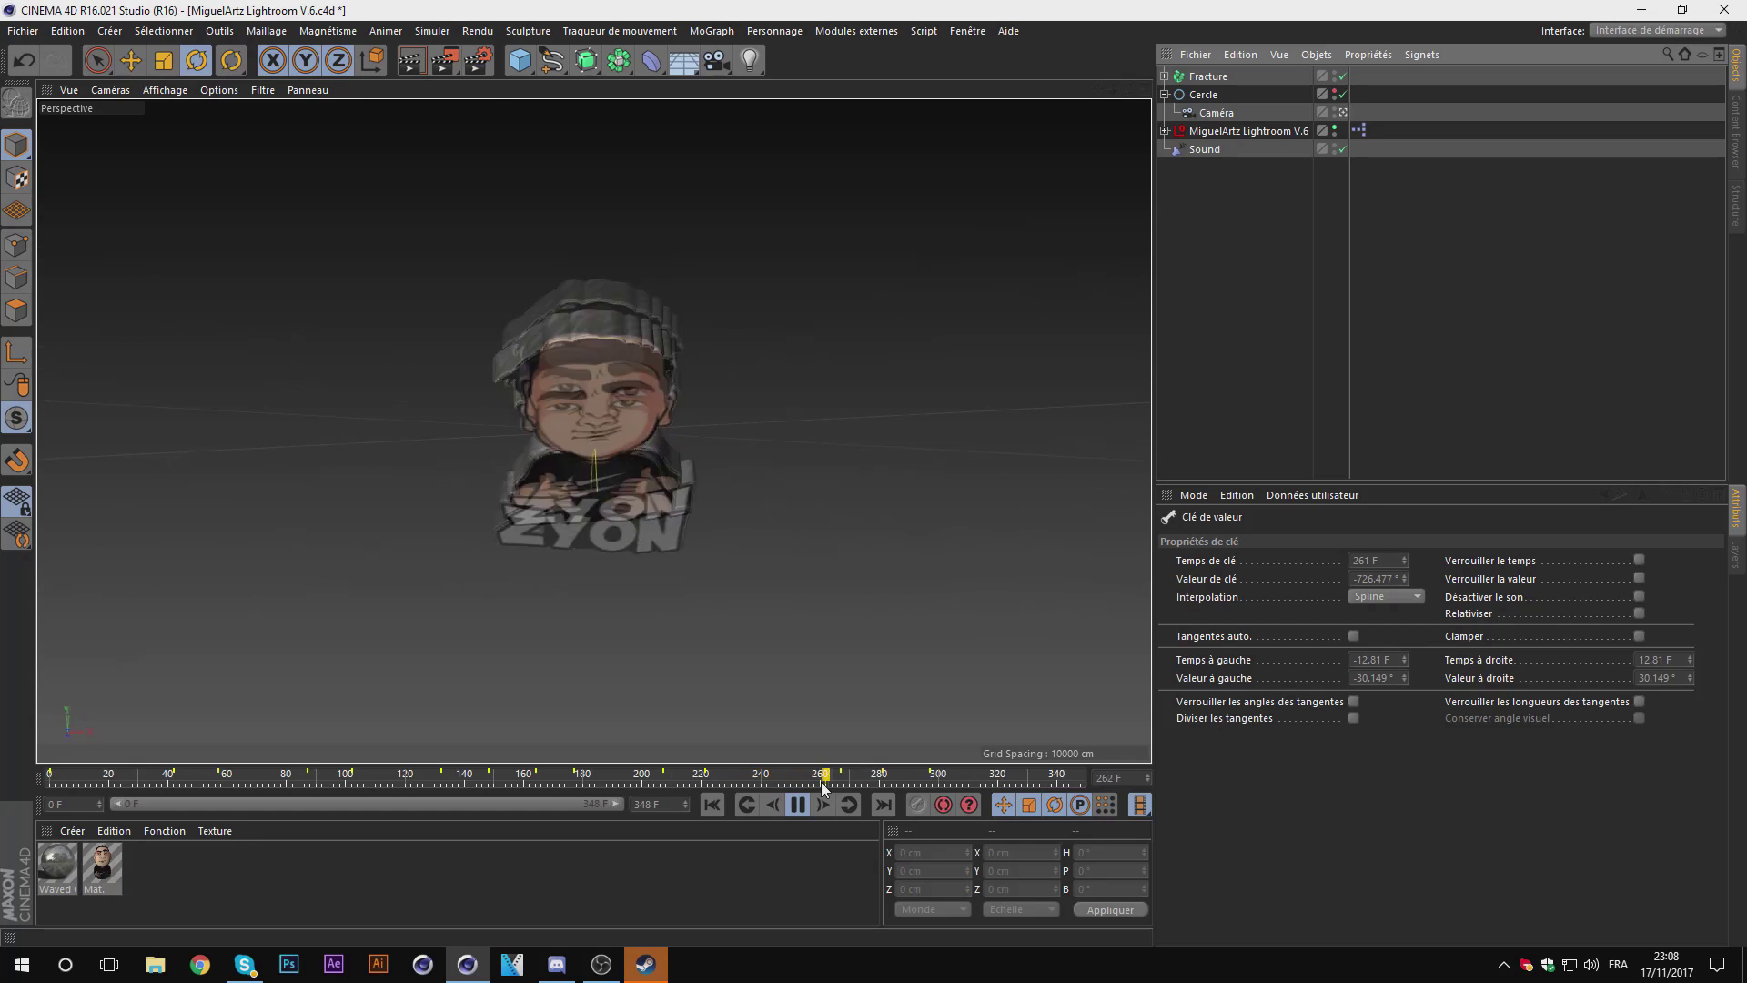
{"action": "left_click", "coordinate": [798, 804]}
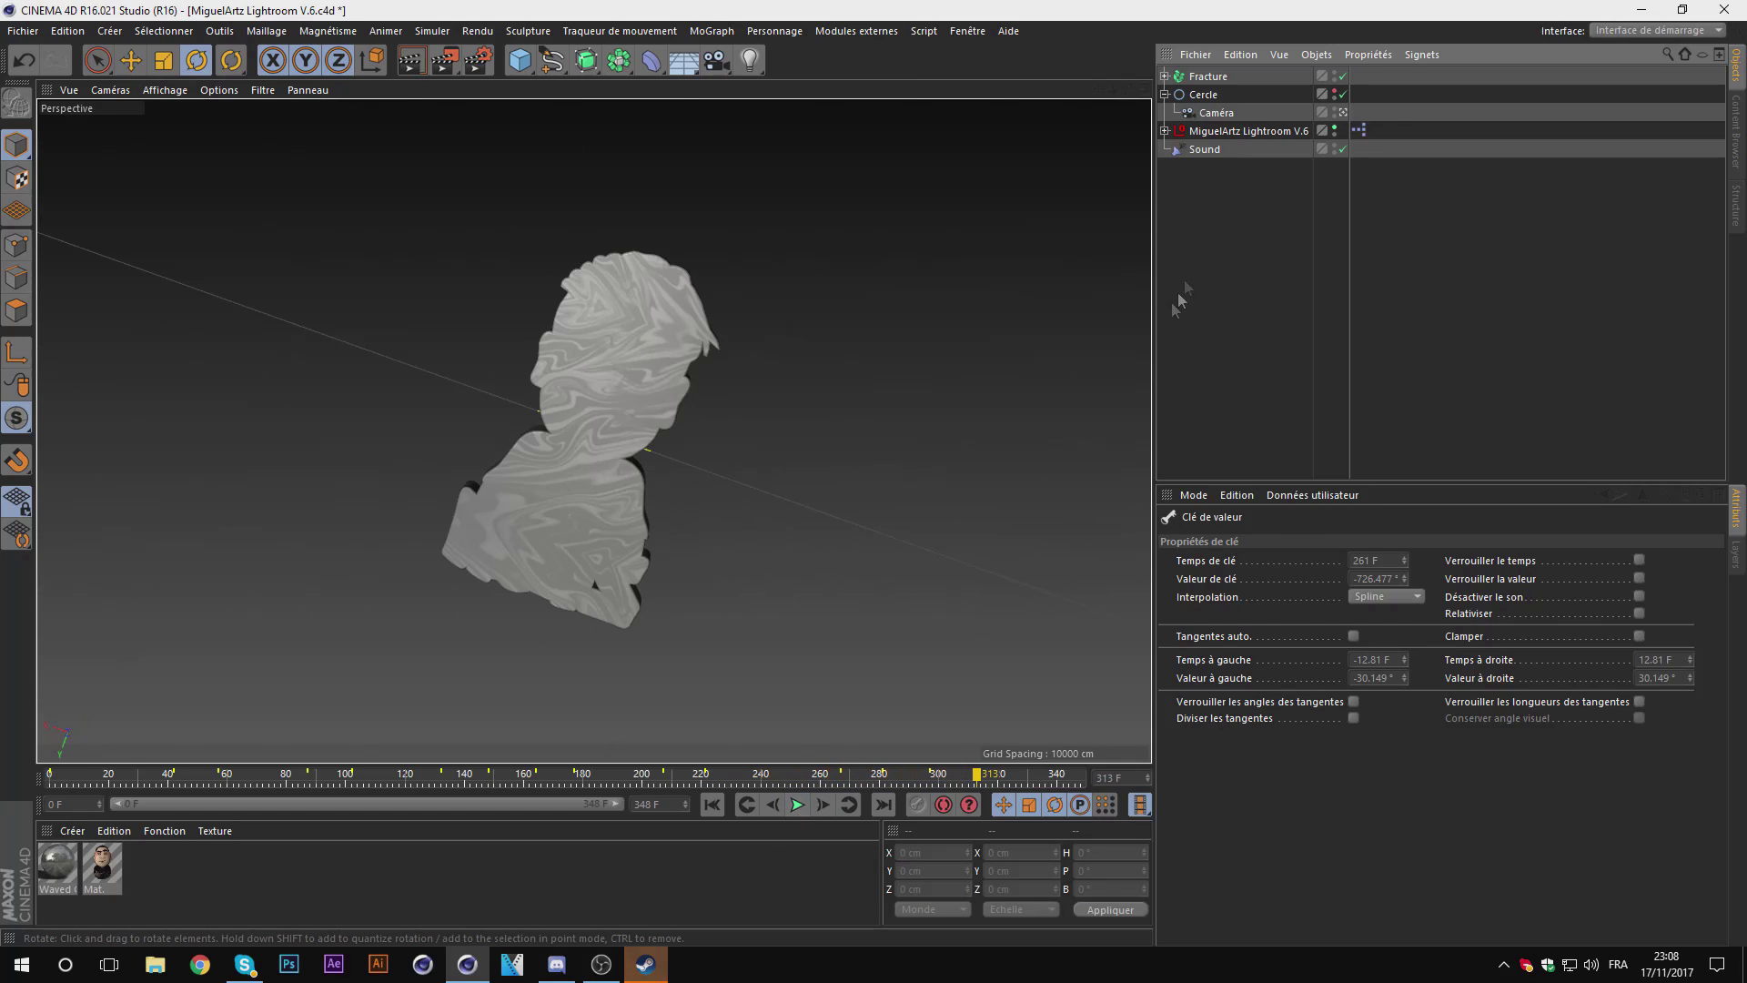
{"action": "right_click", "coordinate": [1199, 95]}
{"action": "left_click", "coordinate": [1302, 693]}
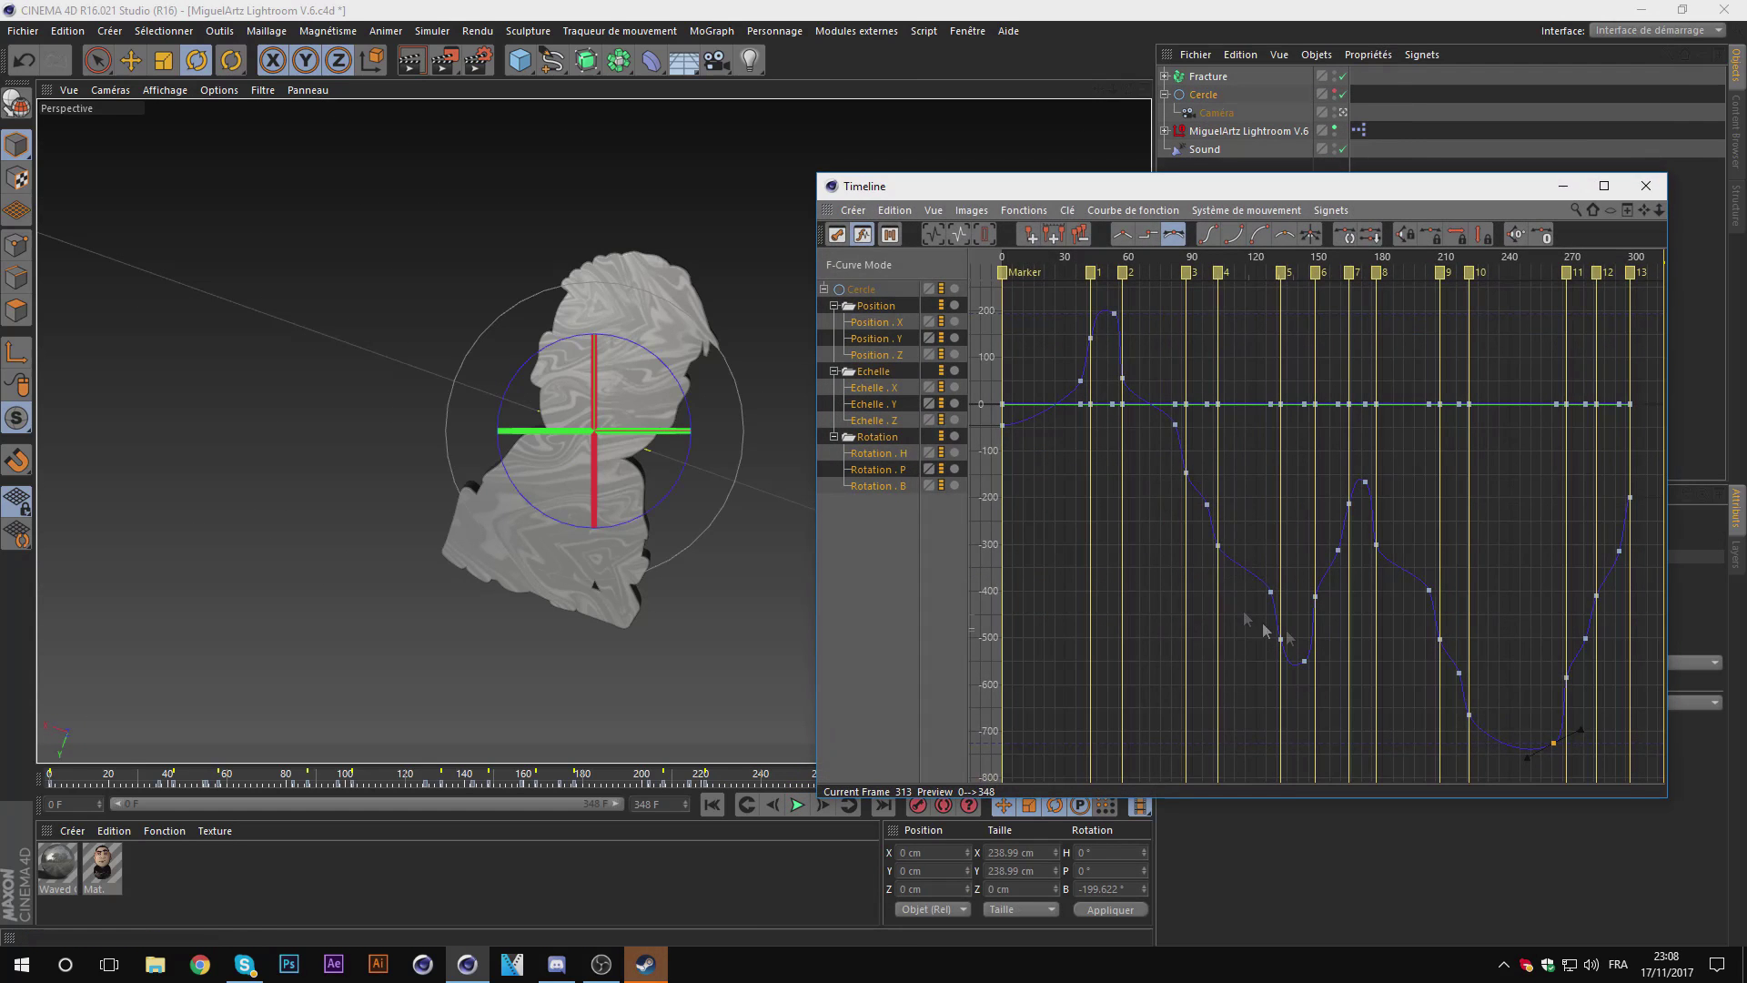
{"action": "left_click_drag", "start_coordinate": [1183, 186], "coordinate": [1258, 234]}
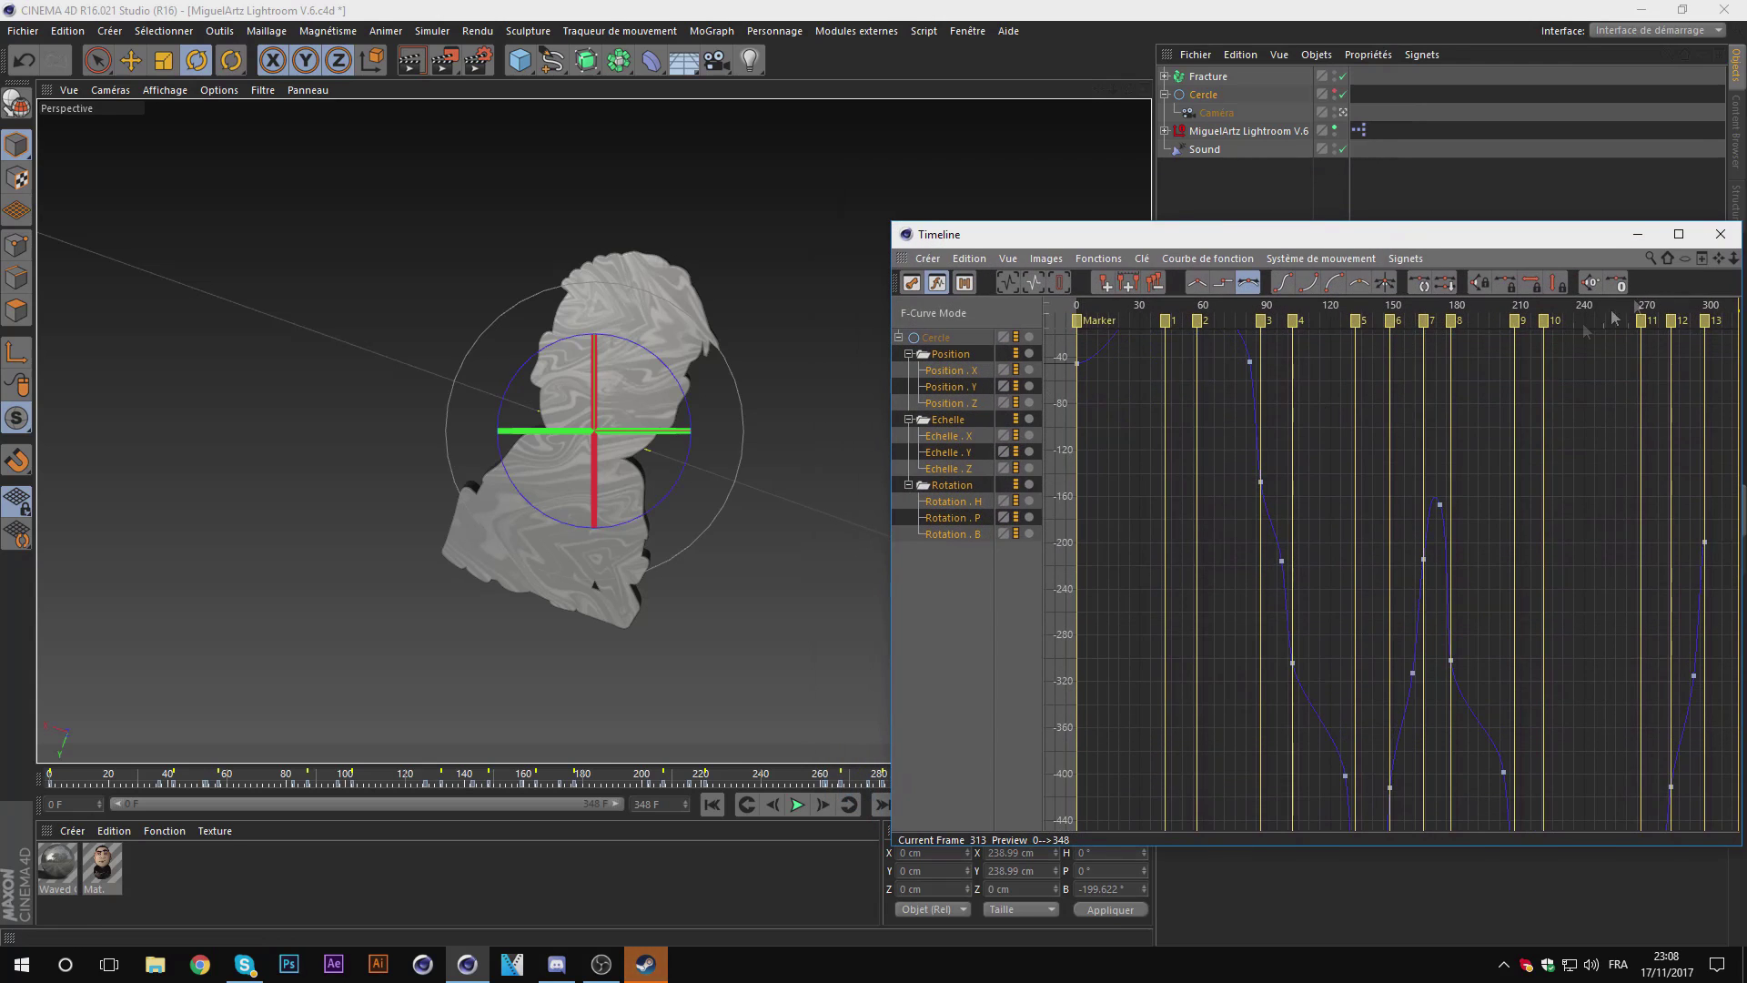
{"action": "left_click_drag", "start_coordinate": [1719, 269], "coordinate": [1282, 443]}
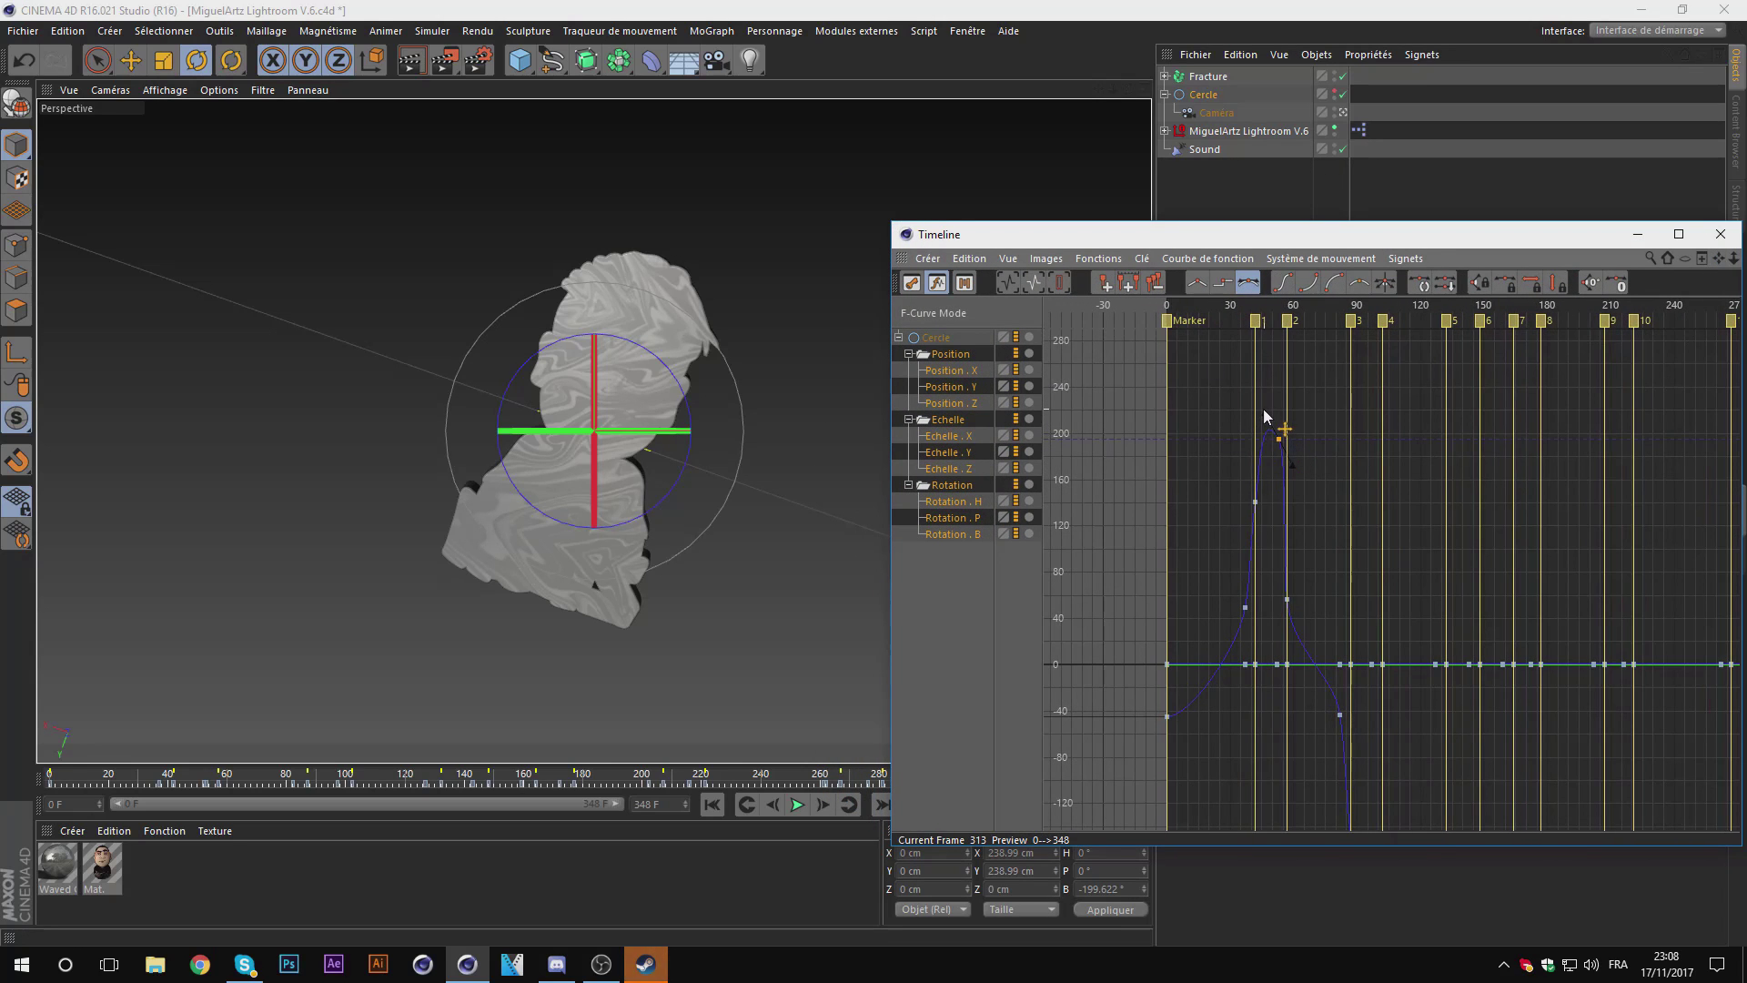
{"action": "scroll", "coordinate": [1451, 631], "scroll_direction": "down", "scroll_amount": 3}
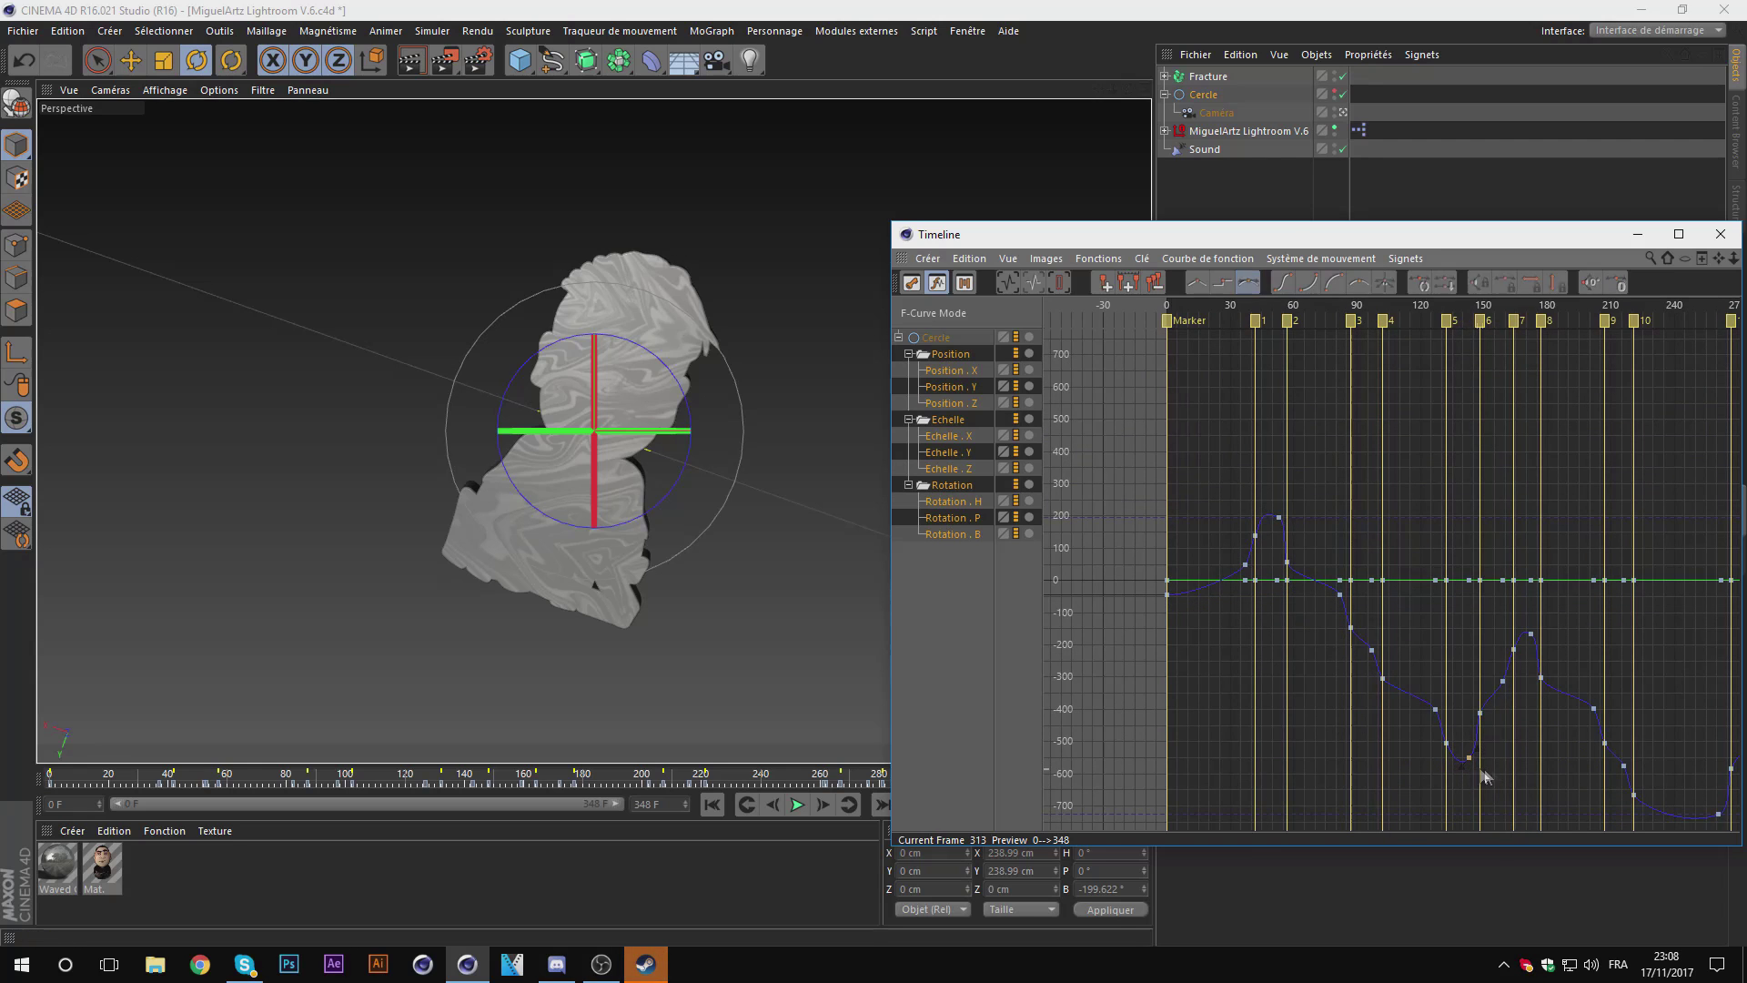
{"action": "scroll", "coordinate": [1565, 558], "scroll_direction": "up", "scroll_amount": 3}
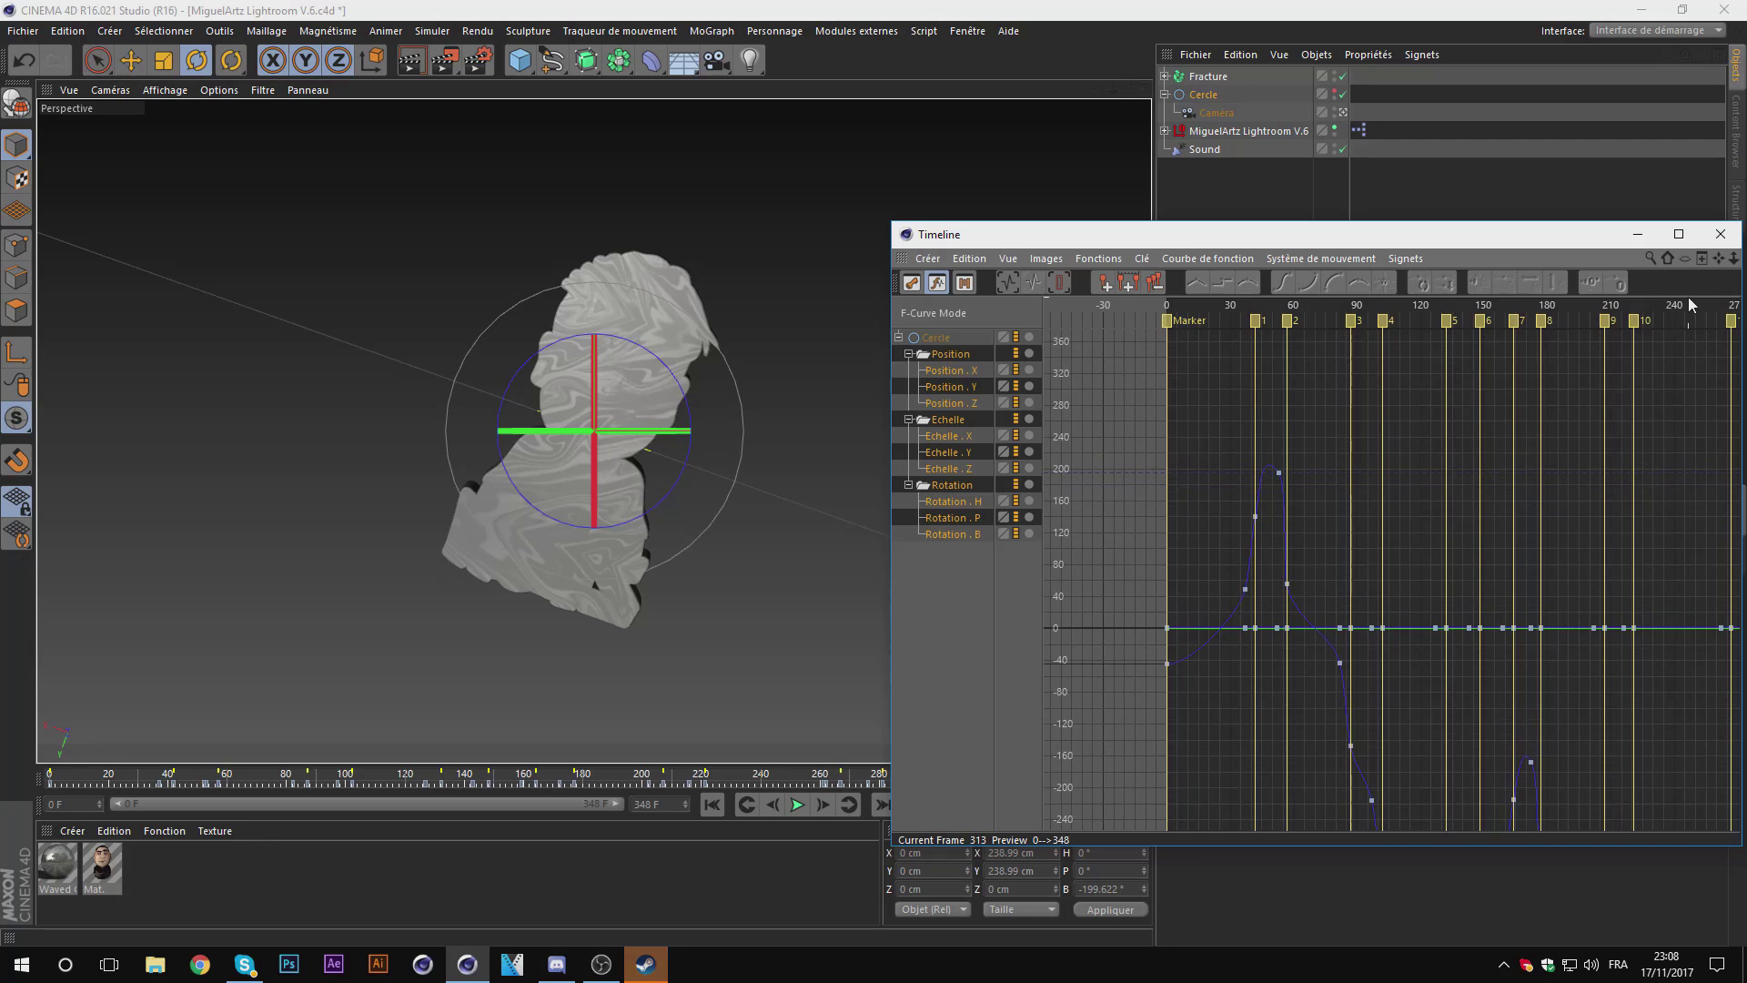
{"action": "middle_click_drag", "start_coordinate": [1532, 760], "coordinate": [1435, 551]}
{"action": "scroll", "coordinate": [1435, 551], "scroll_direction": "up", "scroll_amount": 2}
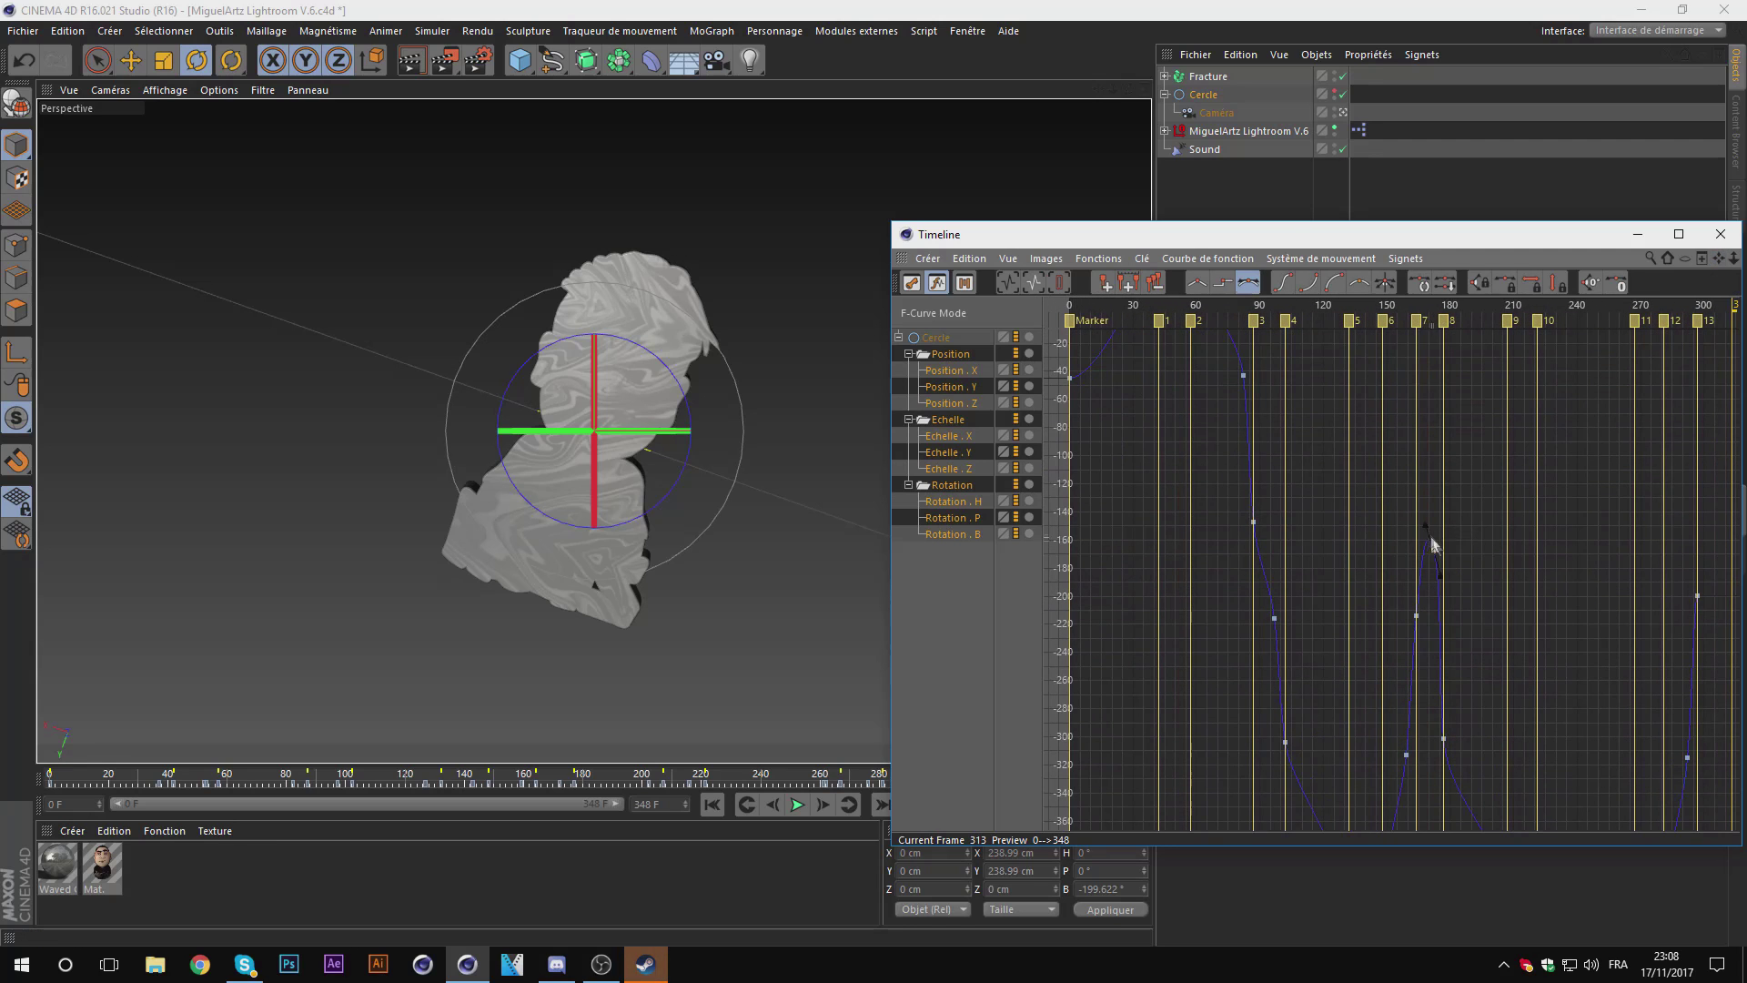
{"action": "scroll", "coordinate": [1528, 664], "scroll_direction": "down", "scroll_amount": 3}
{"action": "scroll", "coordinate": [1592, 774], "scroll_direction": "down", "scroll_amount": 2}
{"action": "left_click", "coordinate": [1604, 794]}
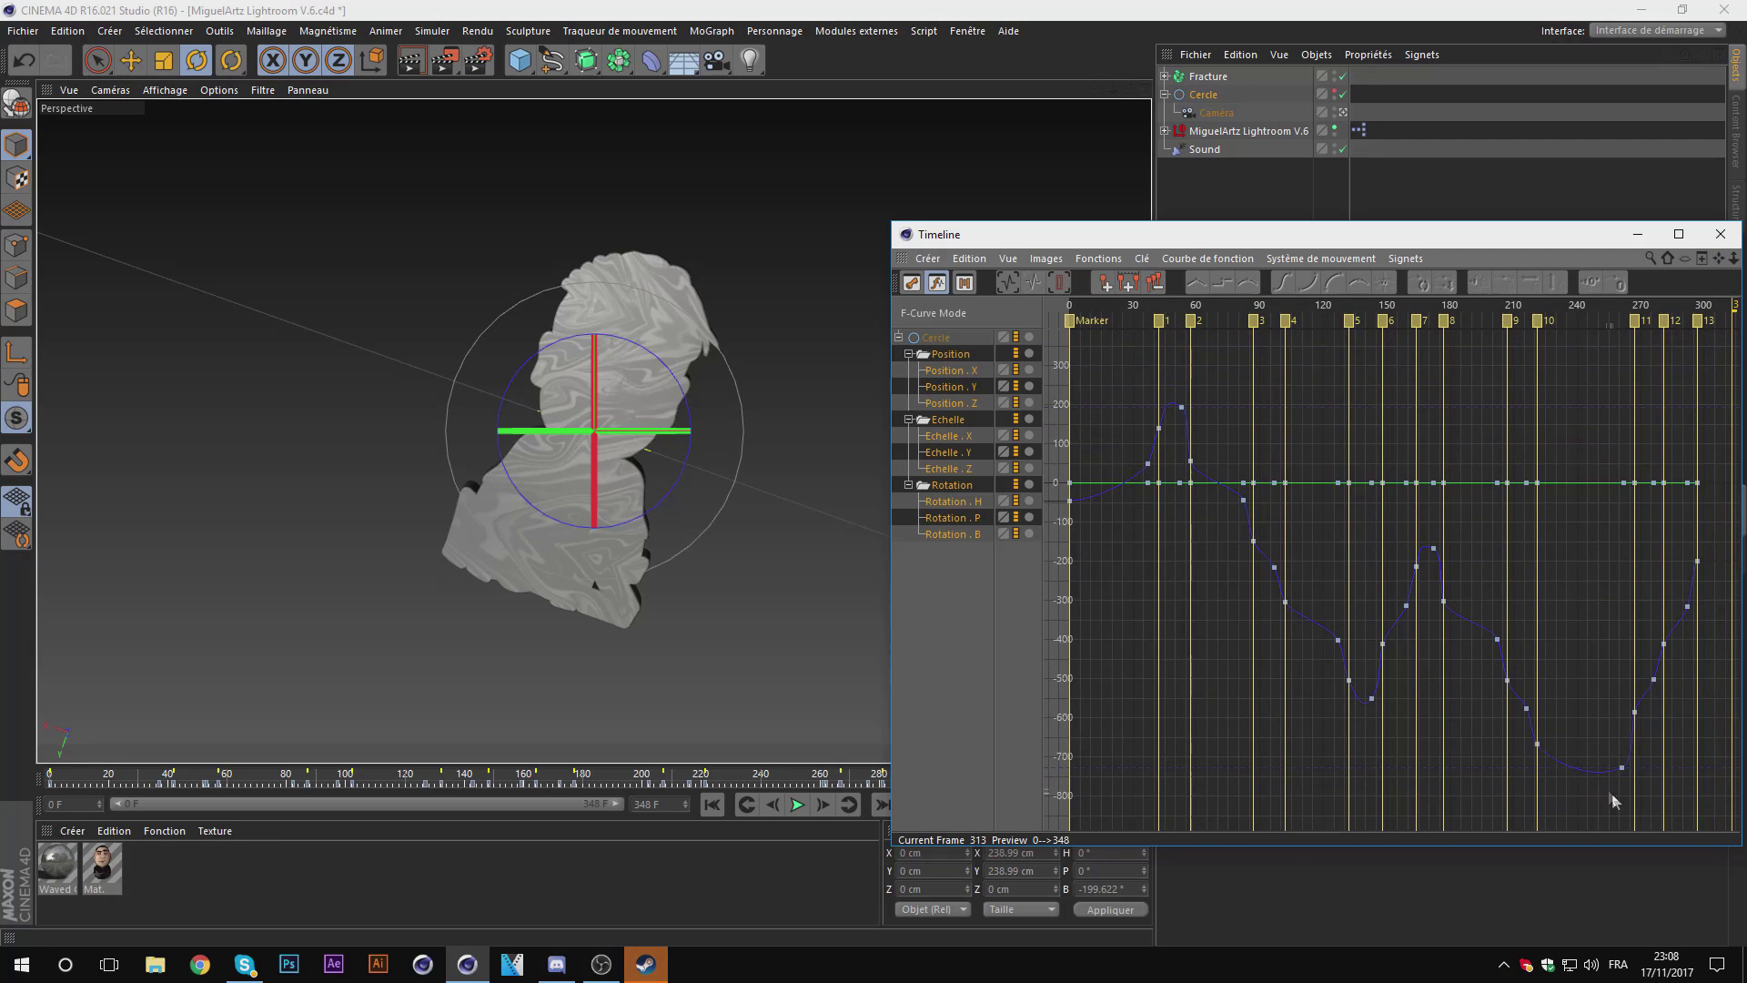
{"action": "left_click", "coordinate": [1721, 235]}
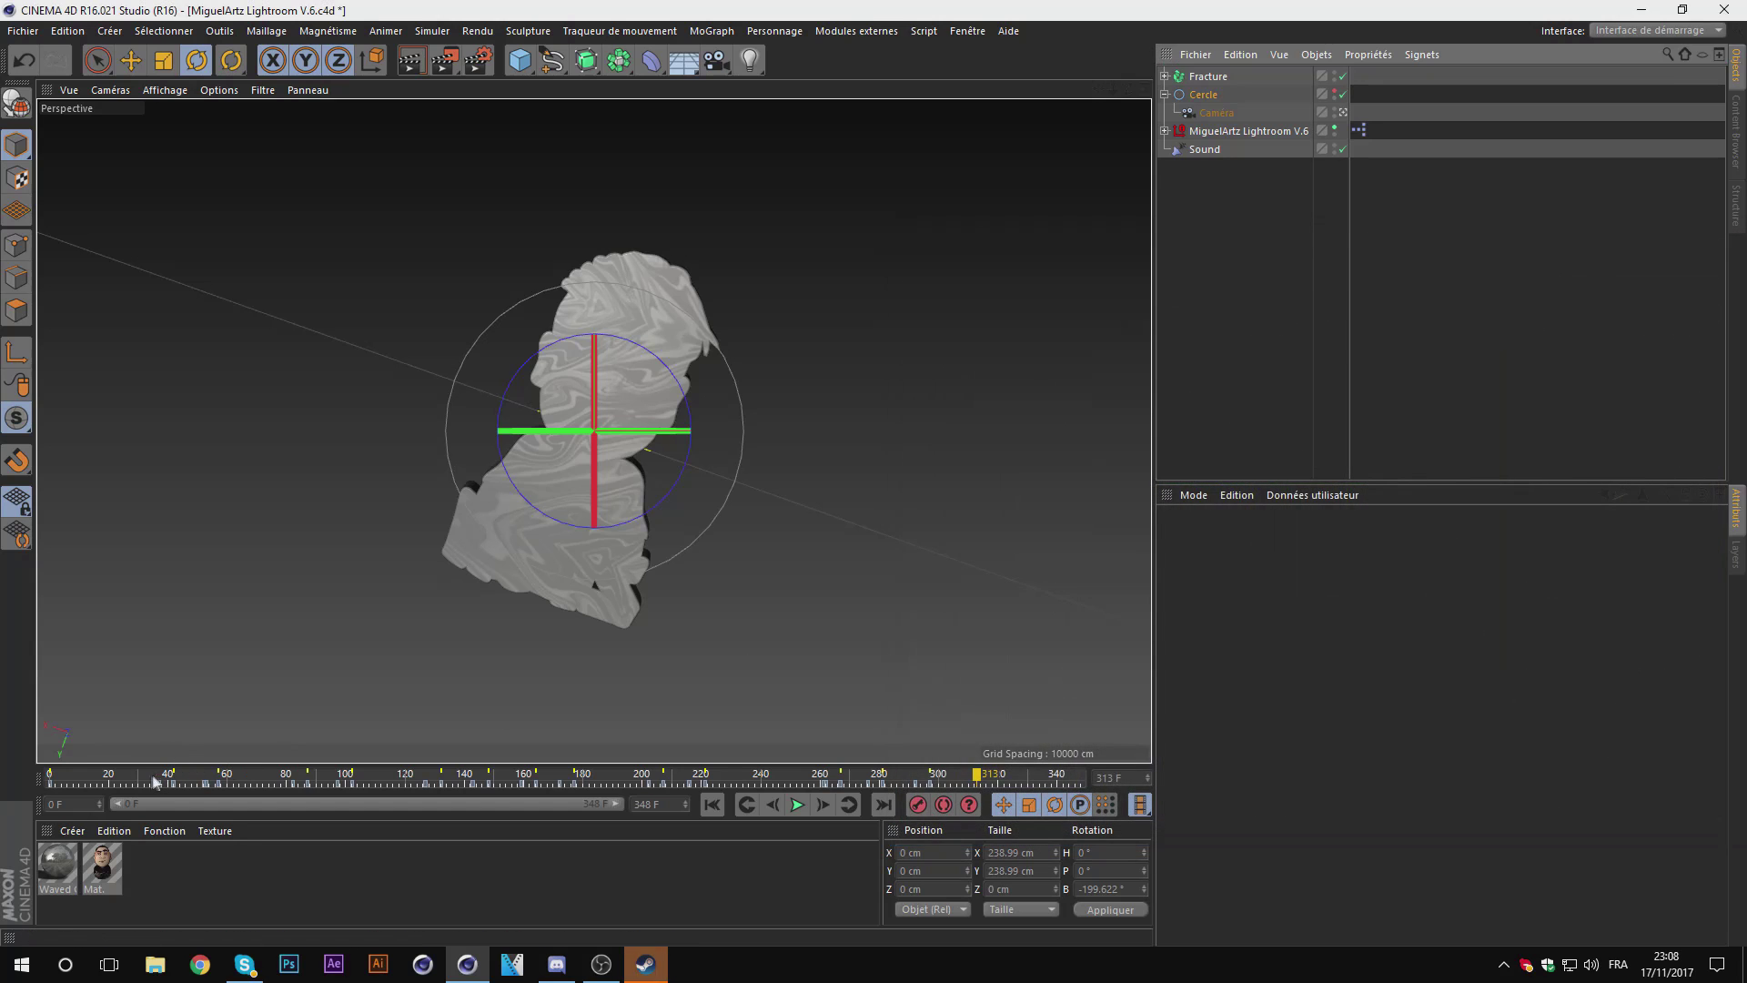
{"action": "key", "text": "F8"}
{"action": "left_click", "coordinate": [1241, 368]}
{"action": "left_click_drag", "start_coordinate": [222, 778], "coordinate": [143, 778]}
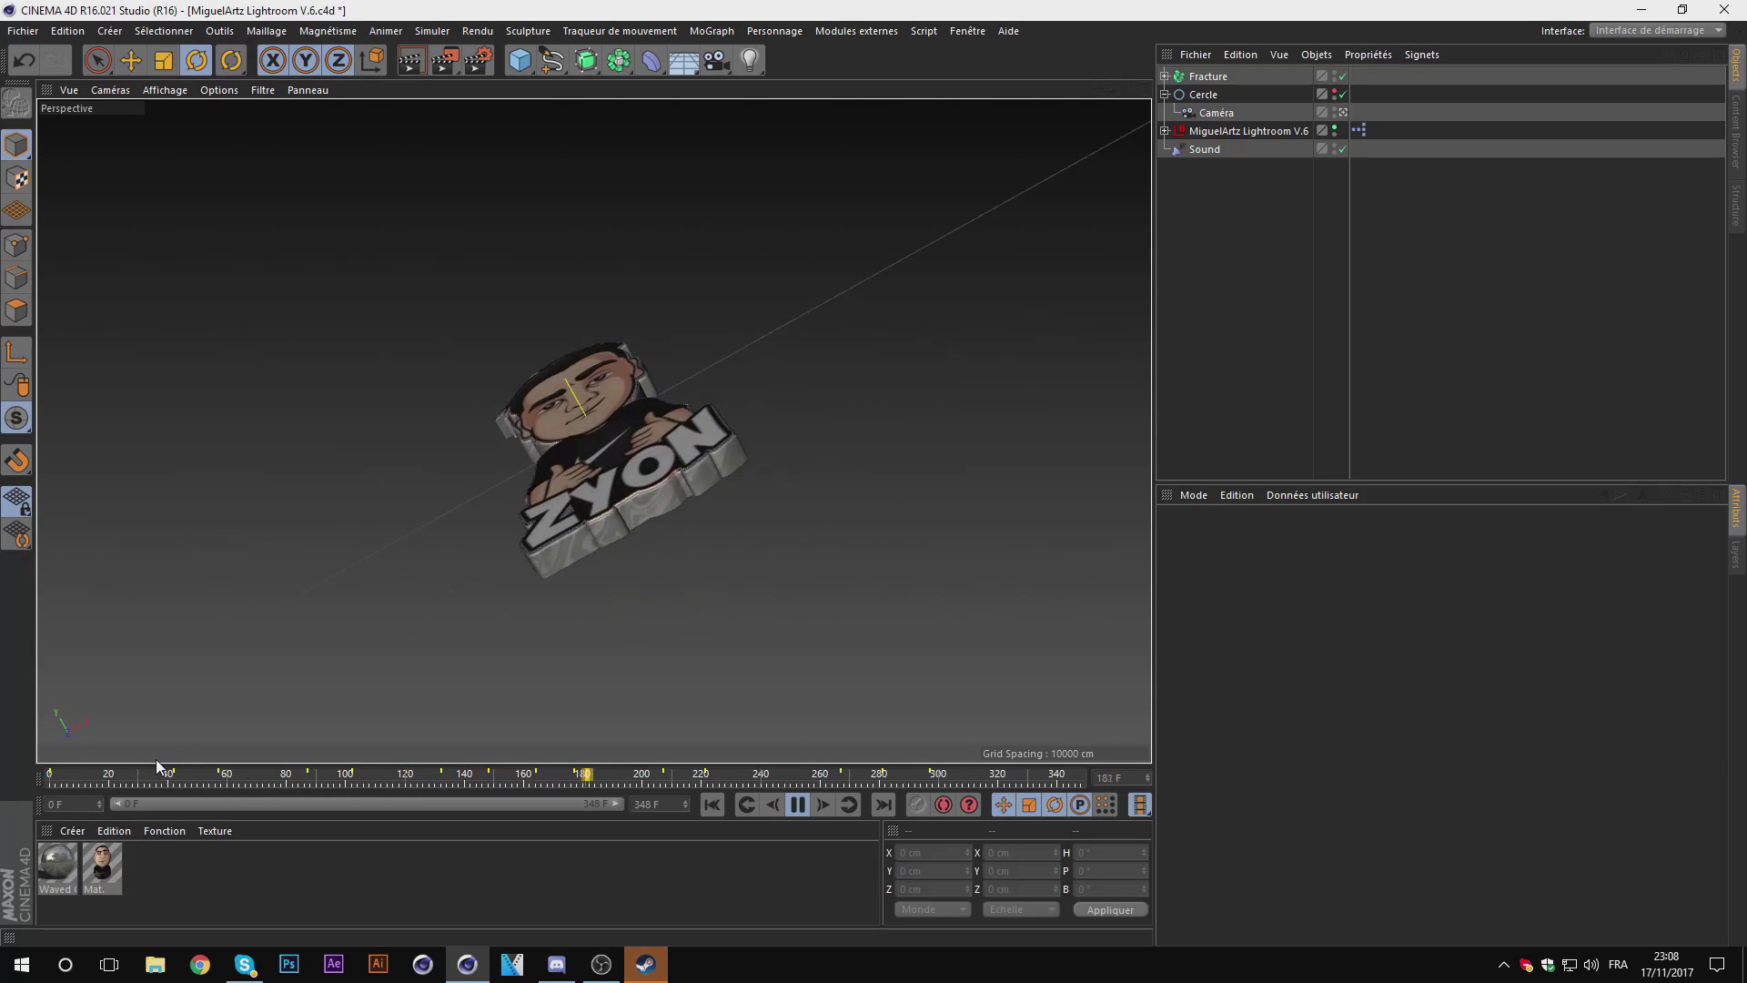
{"action": "left_click", "coordinate": [797, 804]}
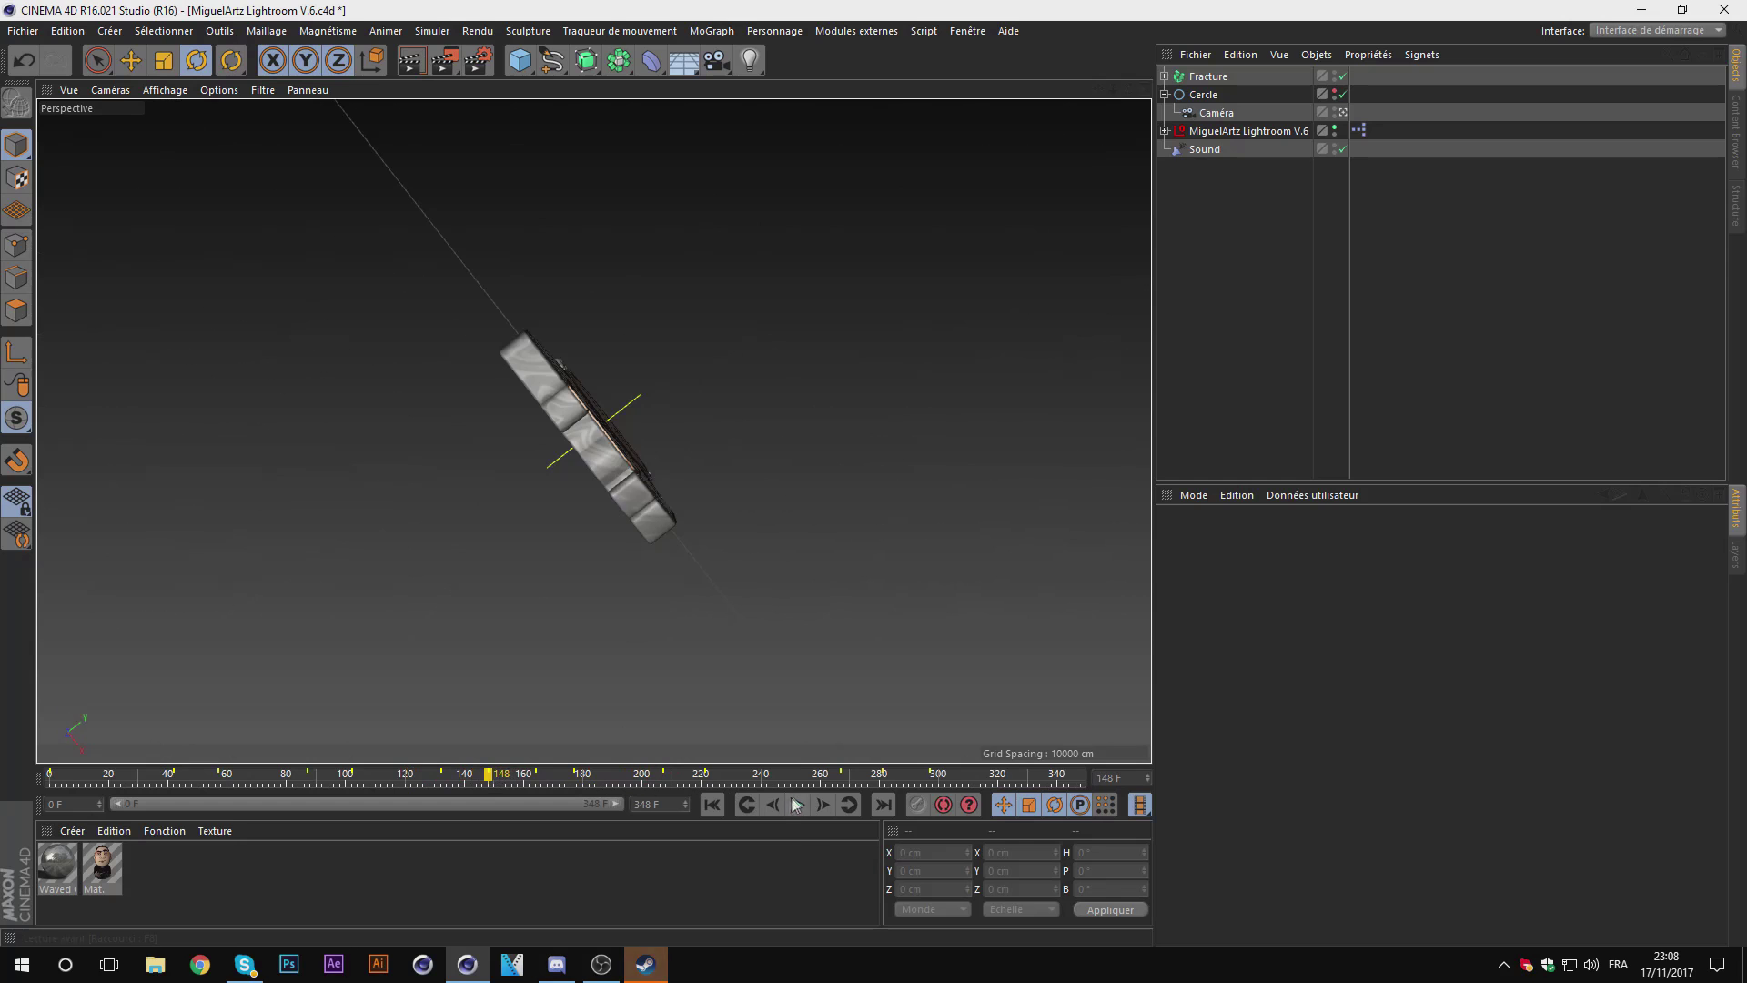
{"action": "left_click", "coordinate": [797, 804]}
{"action": "left_click", "coordinate": [1203, 93]}
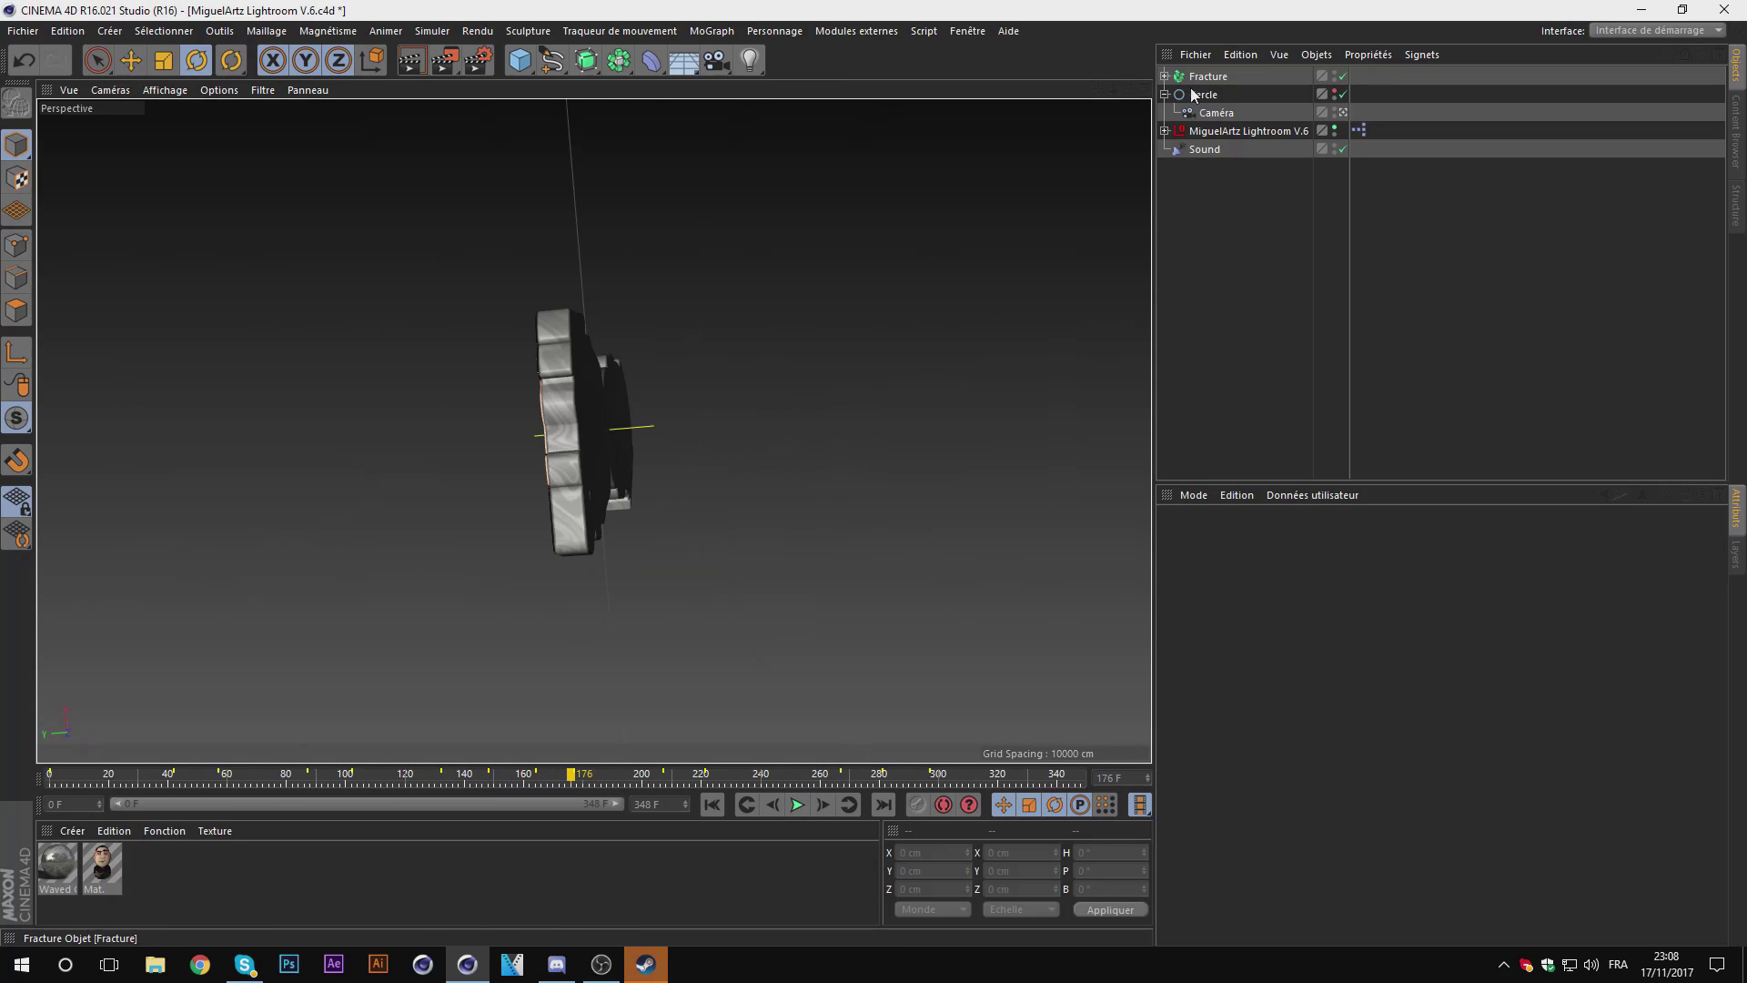
{"action": "right_click", "coordinate": [1203, 93]}
{"action": "left_click", "coordinate": [1303, 689]}
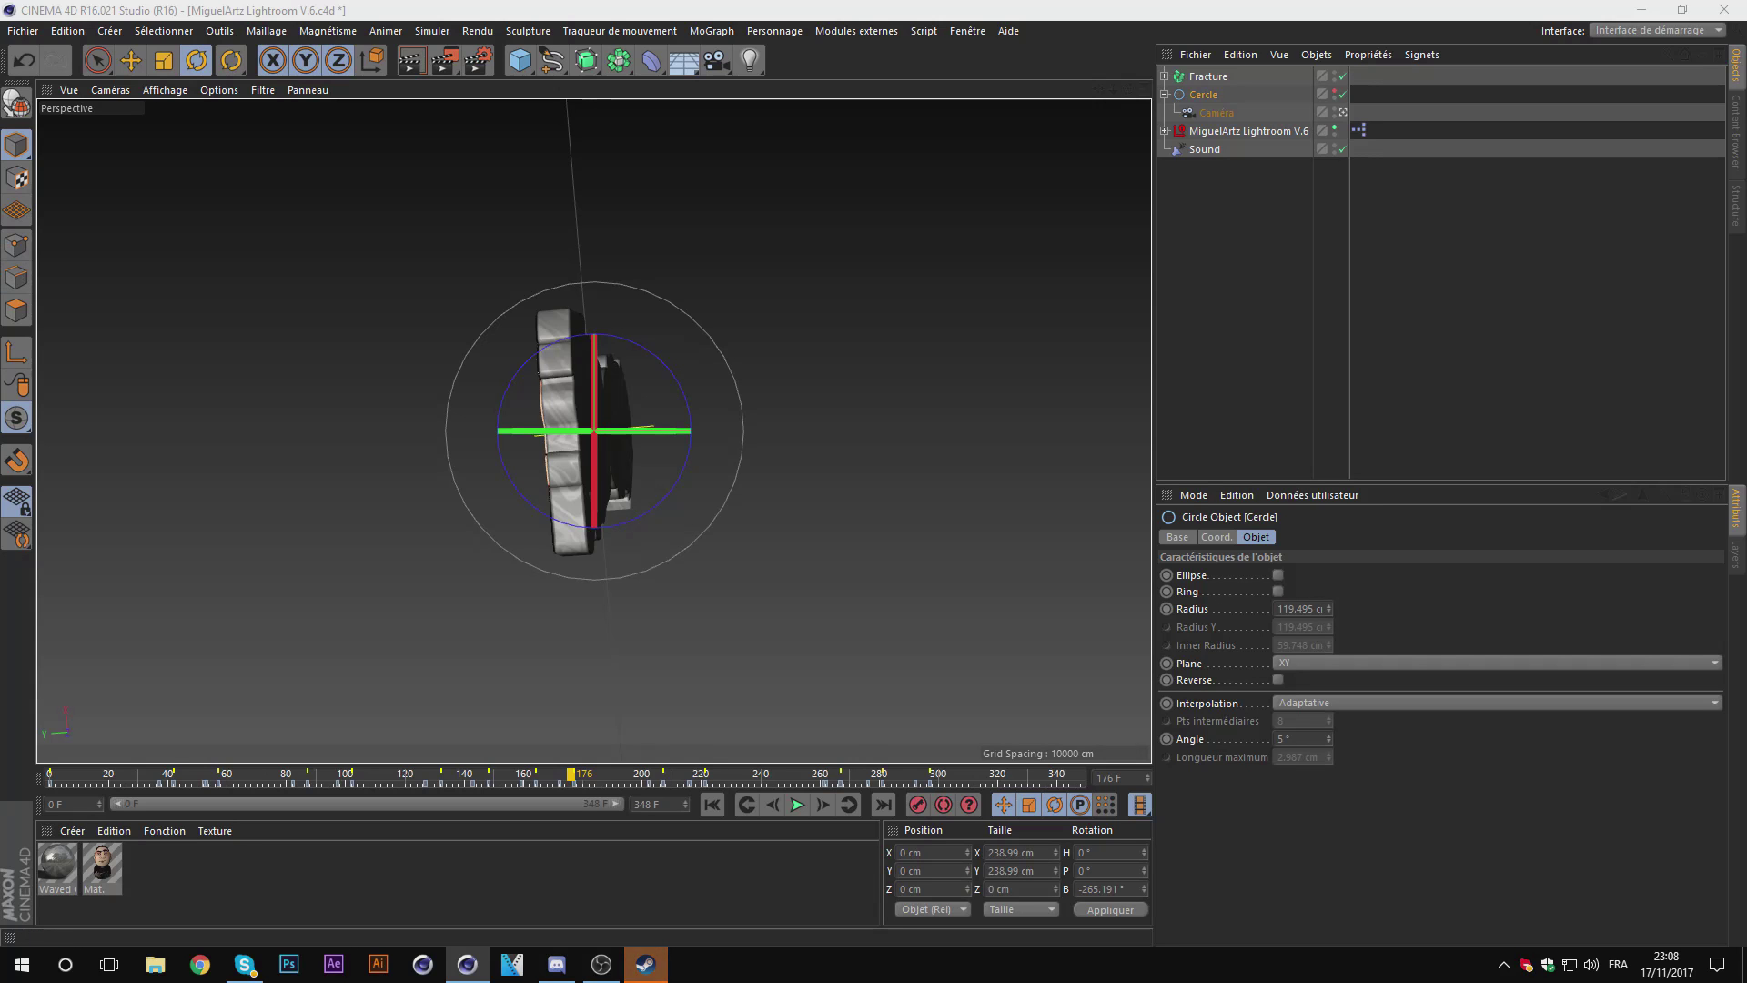
{"action": "left_click", "coordinate": [713, 804]}
{"action": "left_click", "coordinate": [798, 804]}
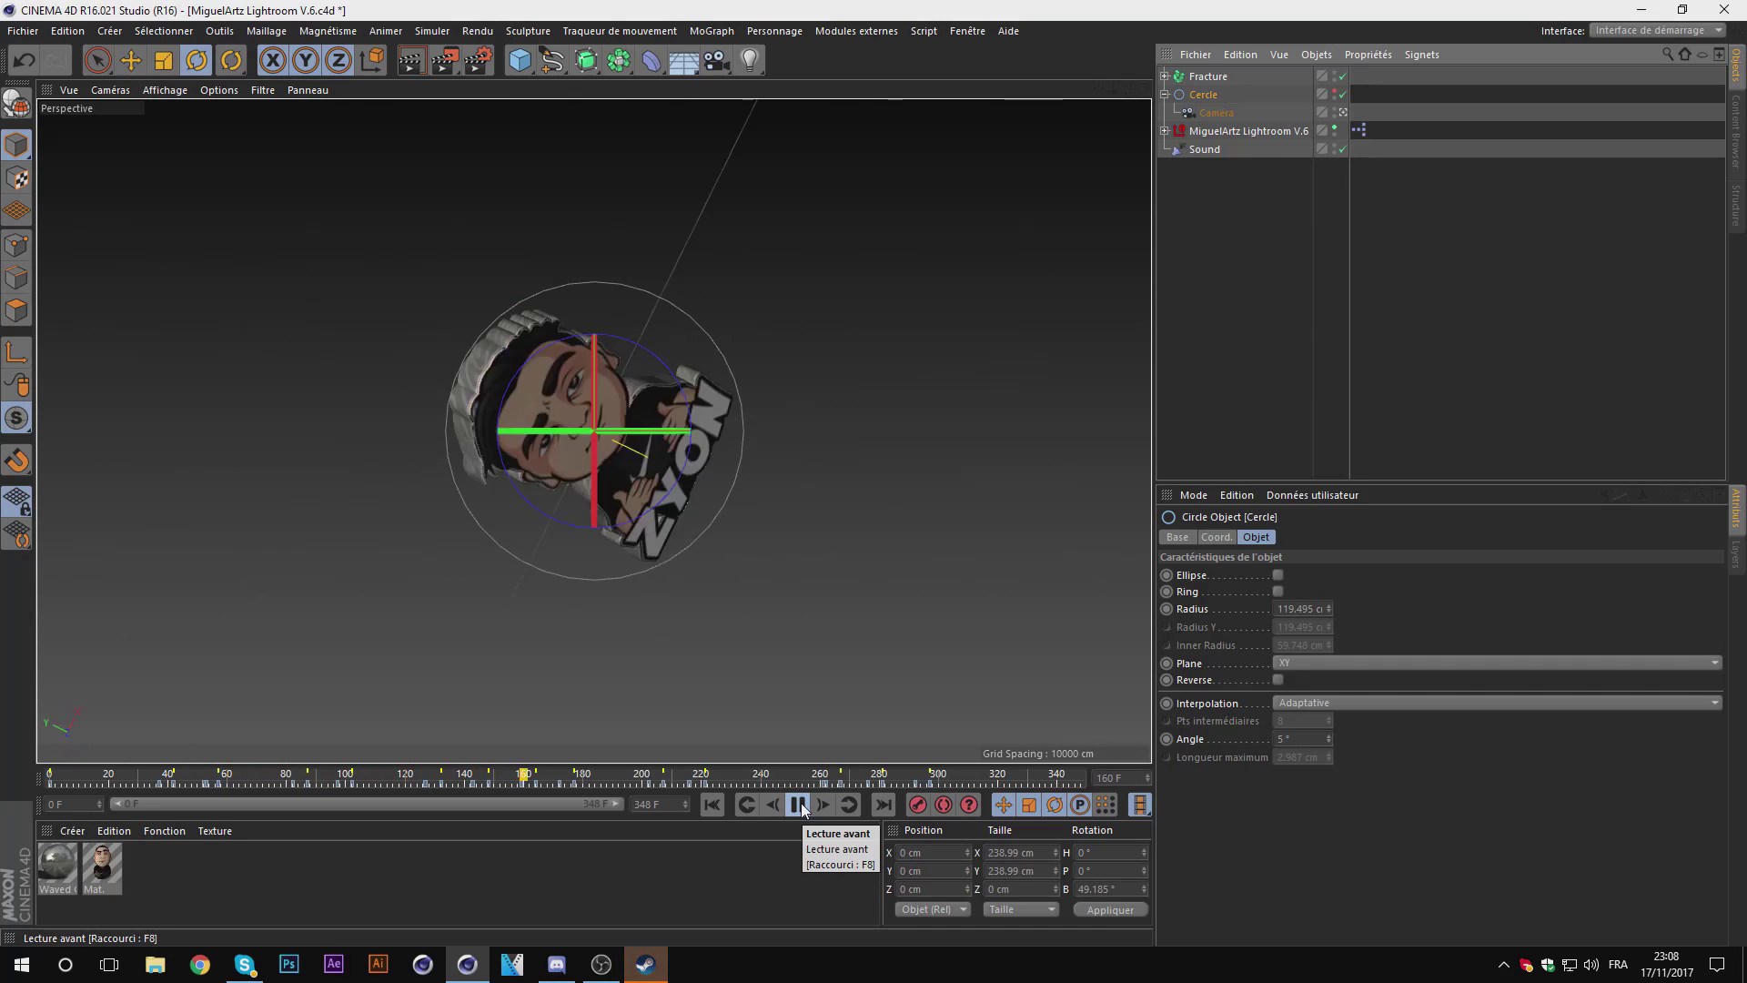
{"action": "left_click", "coordinate": [799, 805]}
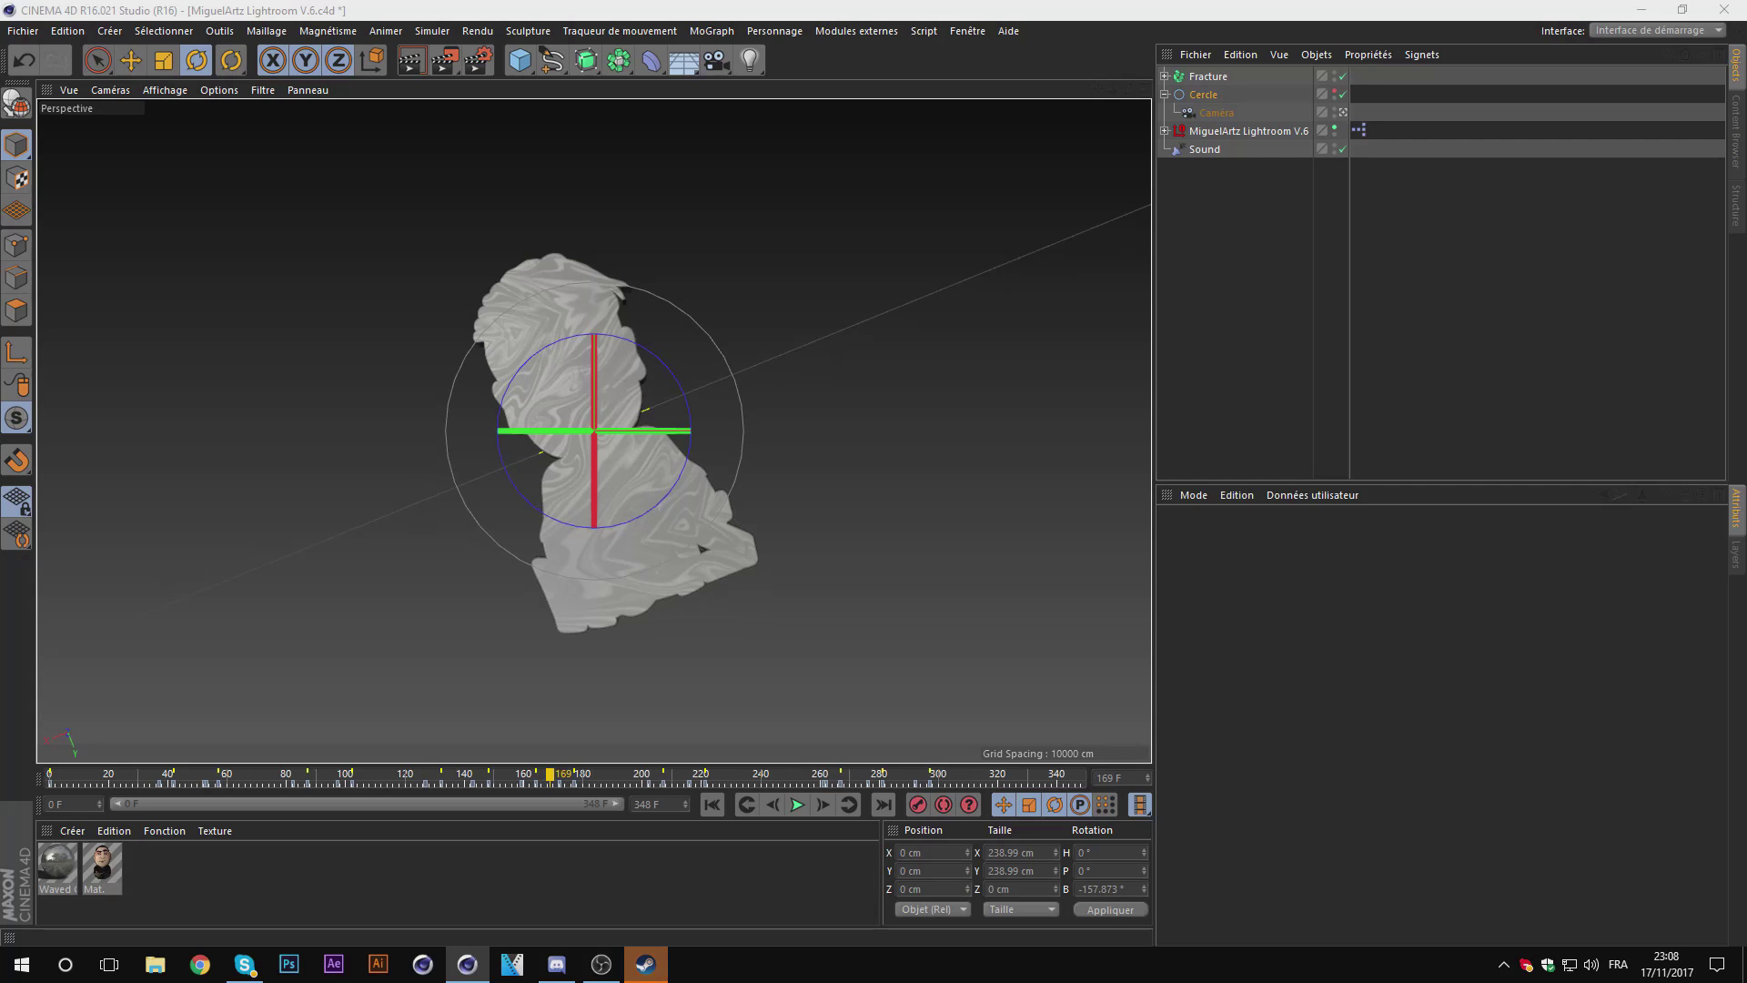
{"action": "left_click", "coordinate": [394, 773]}
{"action": "left_click", "coordinate": [1291, 431]}
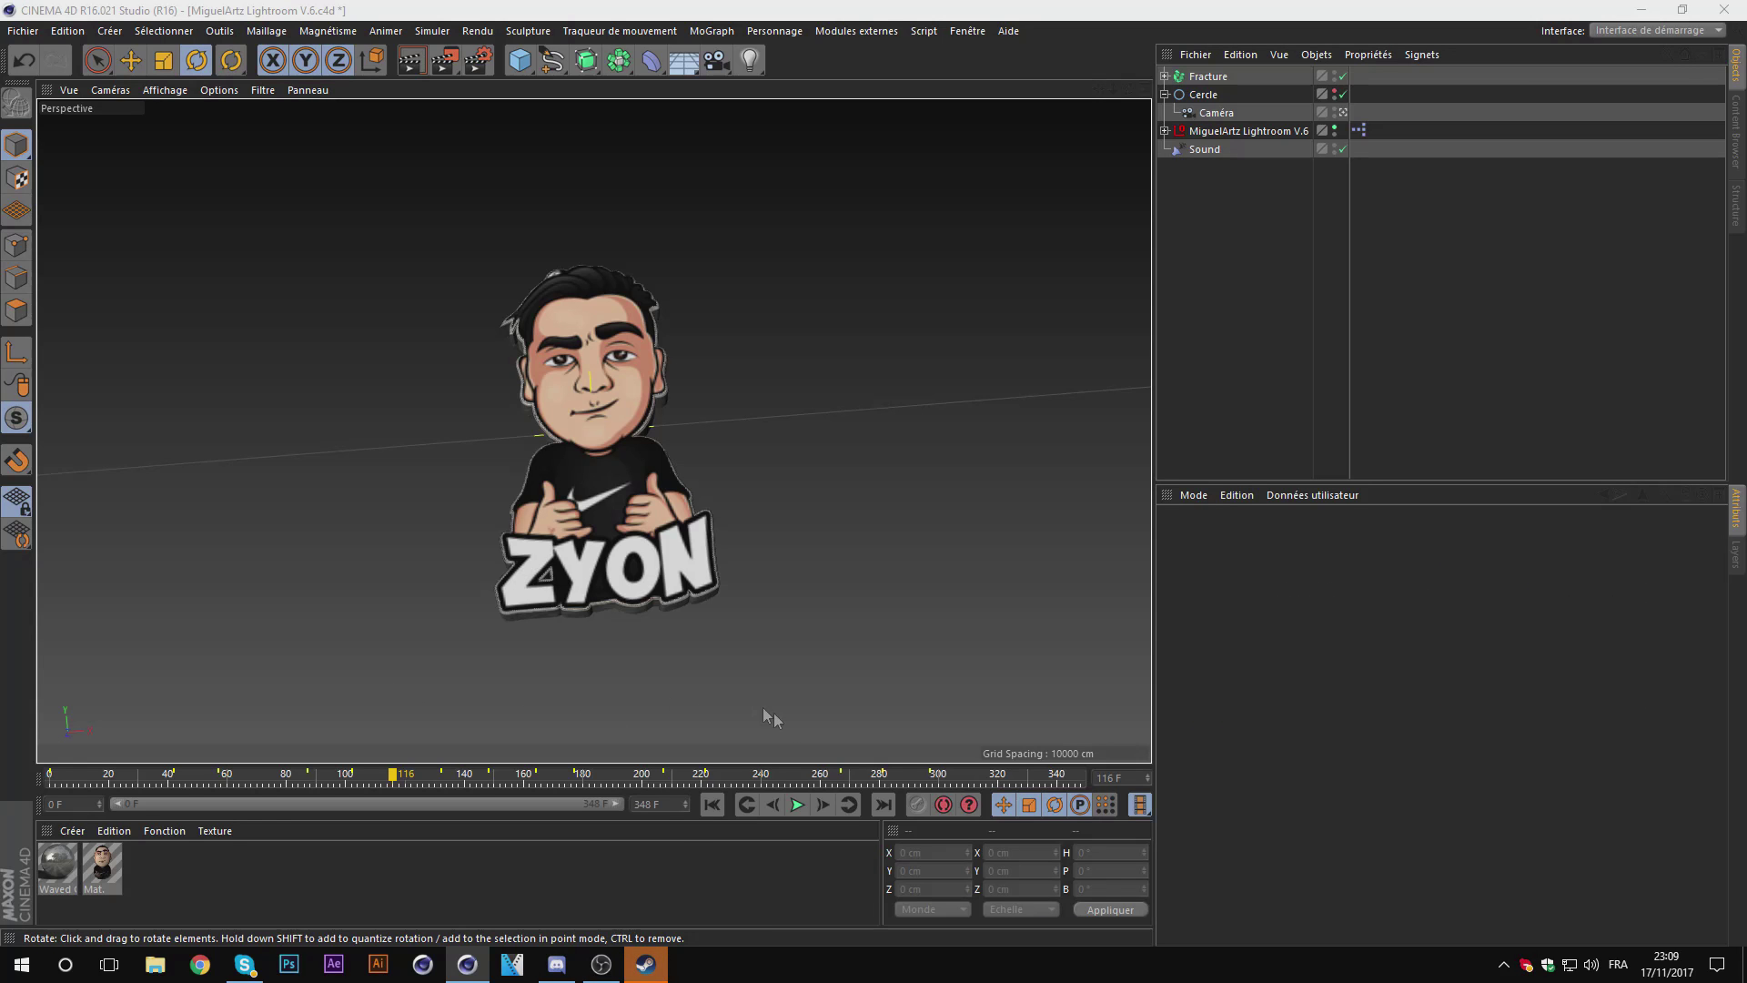
{"action": "left_click", "coordinate": [797, 804]}
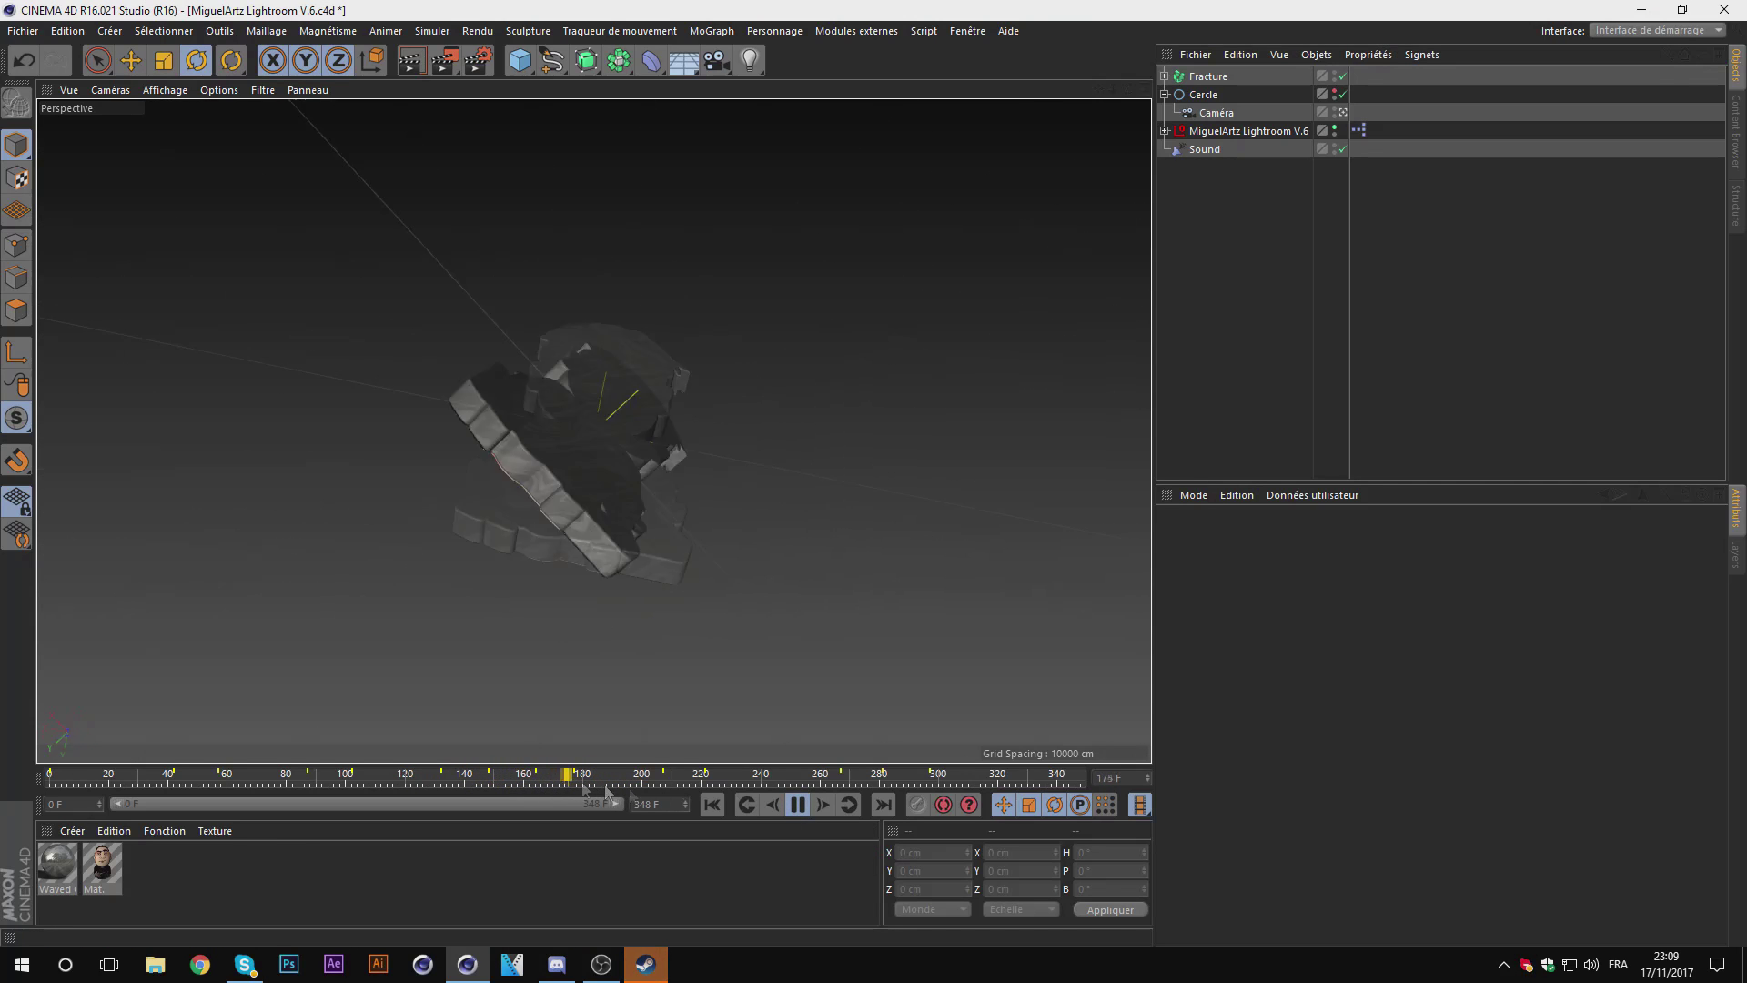
{"action": "left_click", "coordinate": [797, 803]}
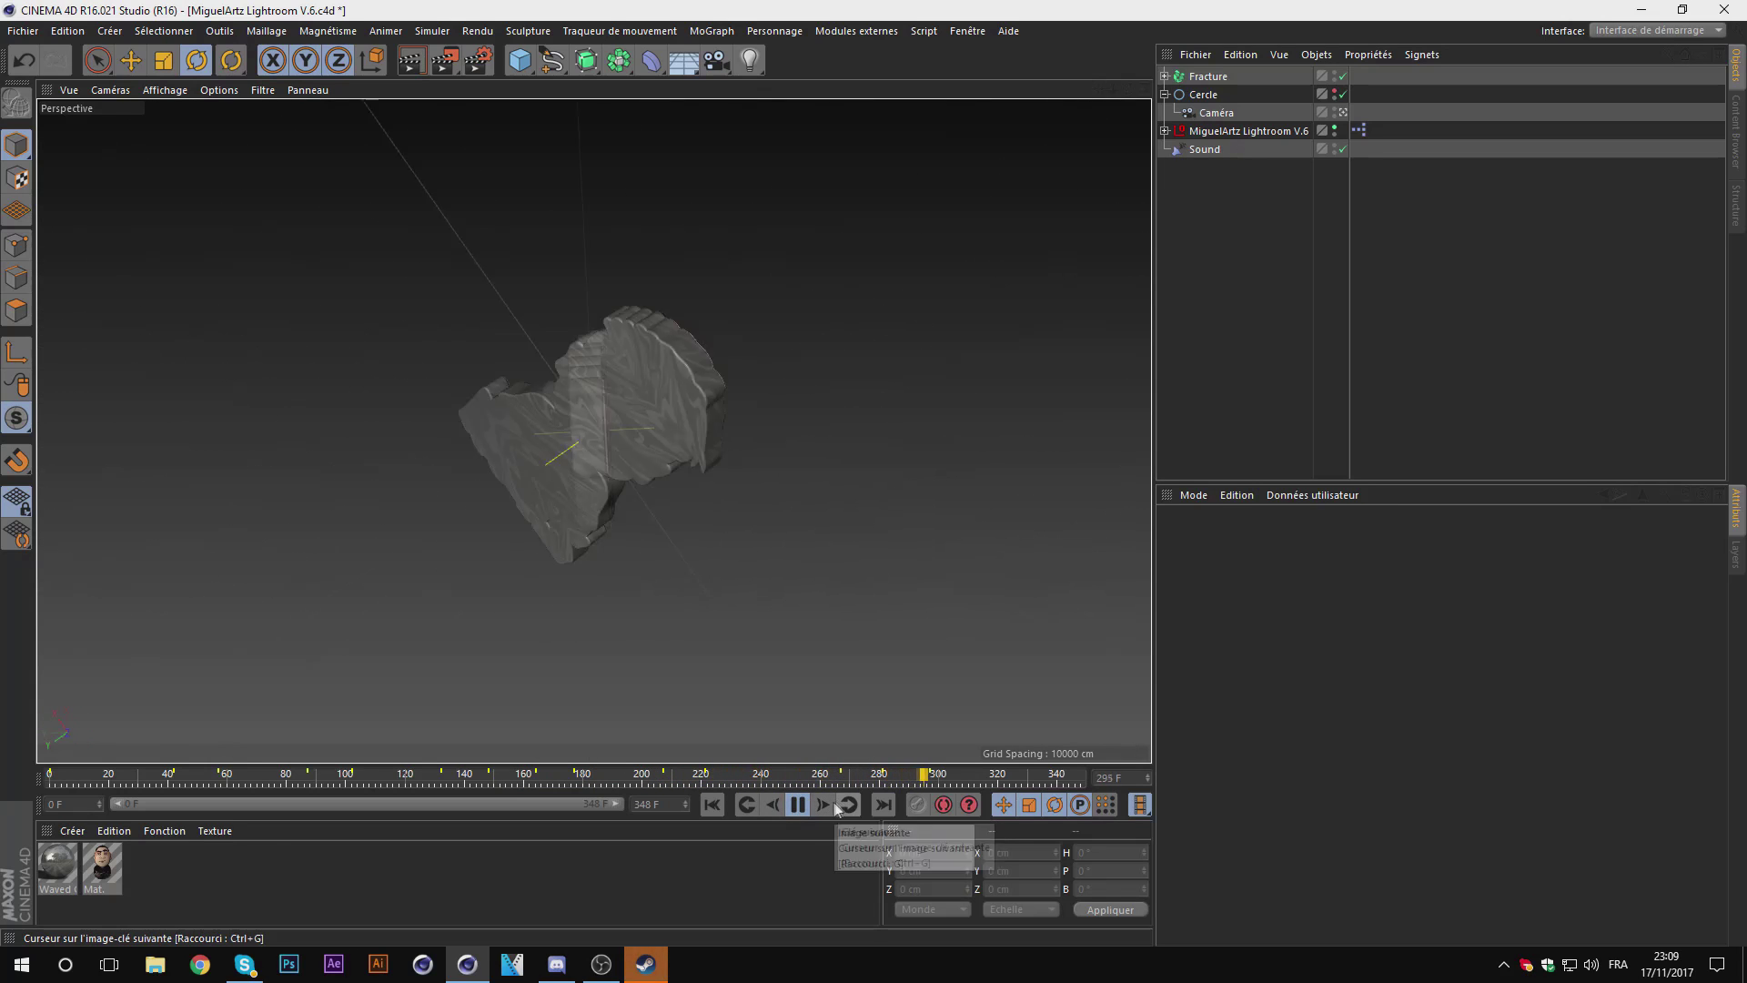
{"action": "left_click", "coordinate": [797, 803]}
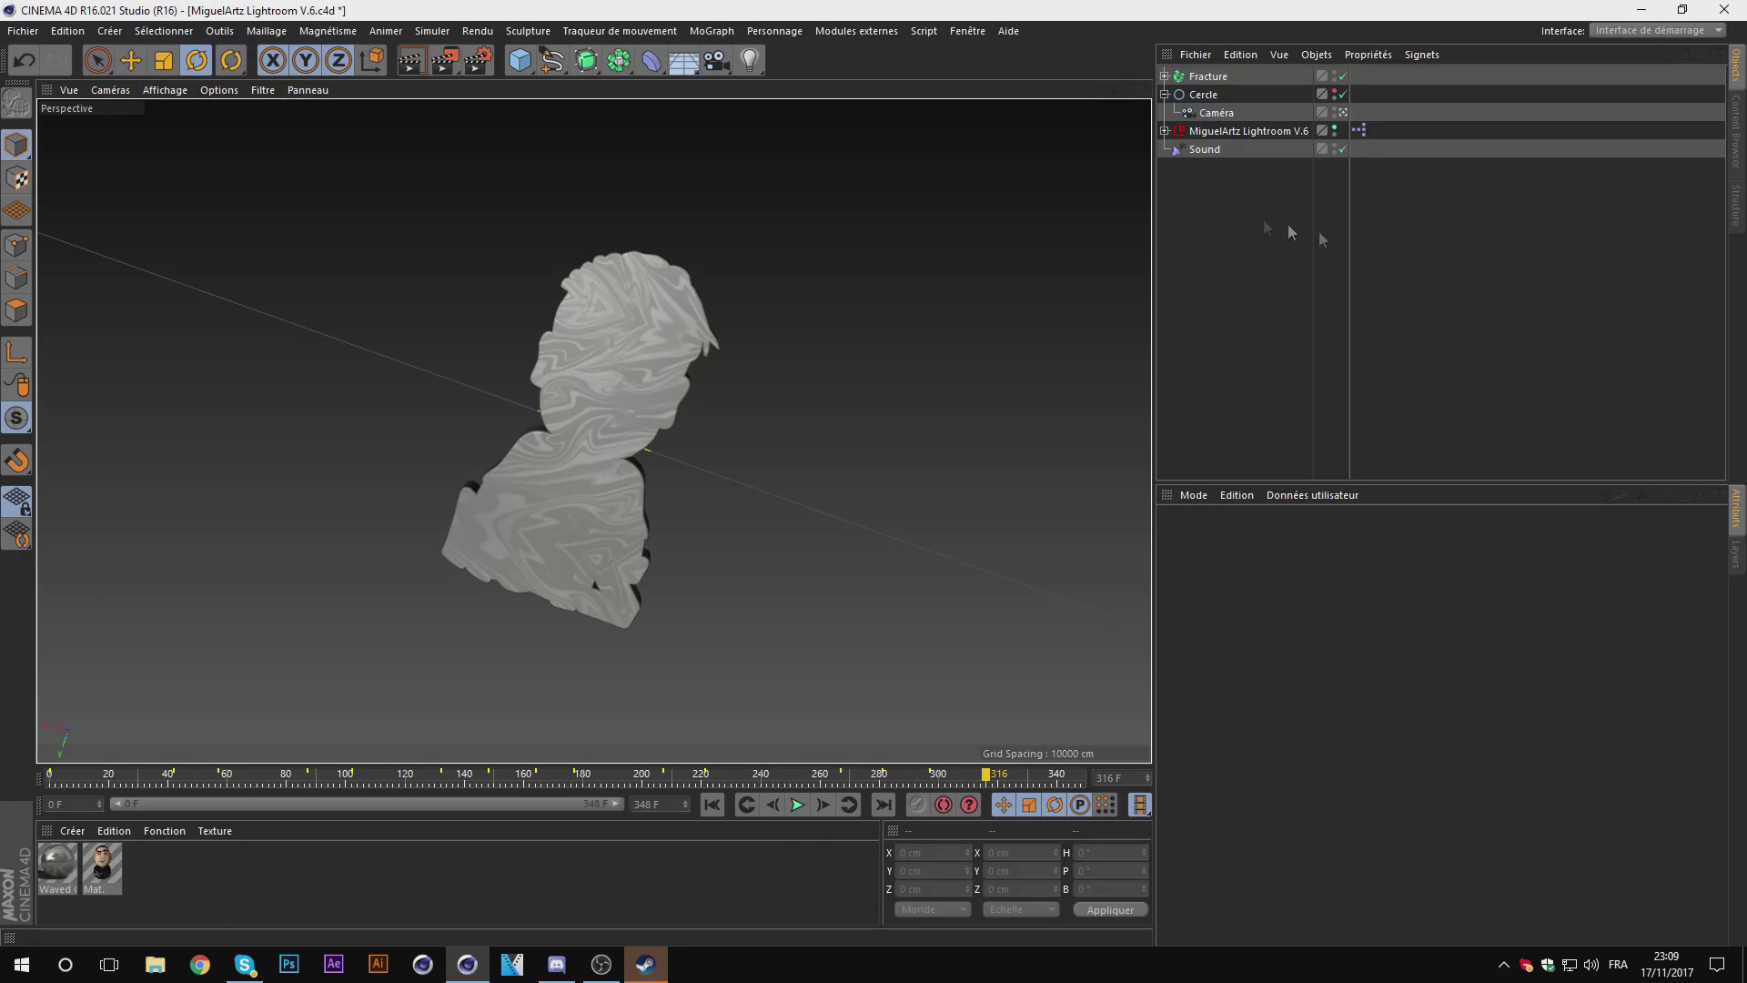
{"action": "left_click", "coordinate": [1214, 111]}
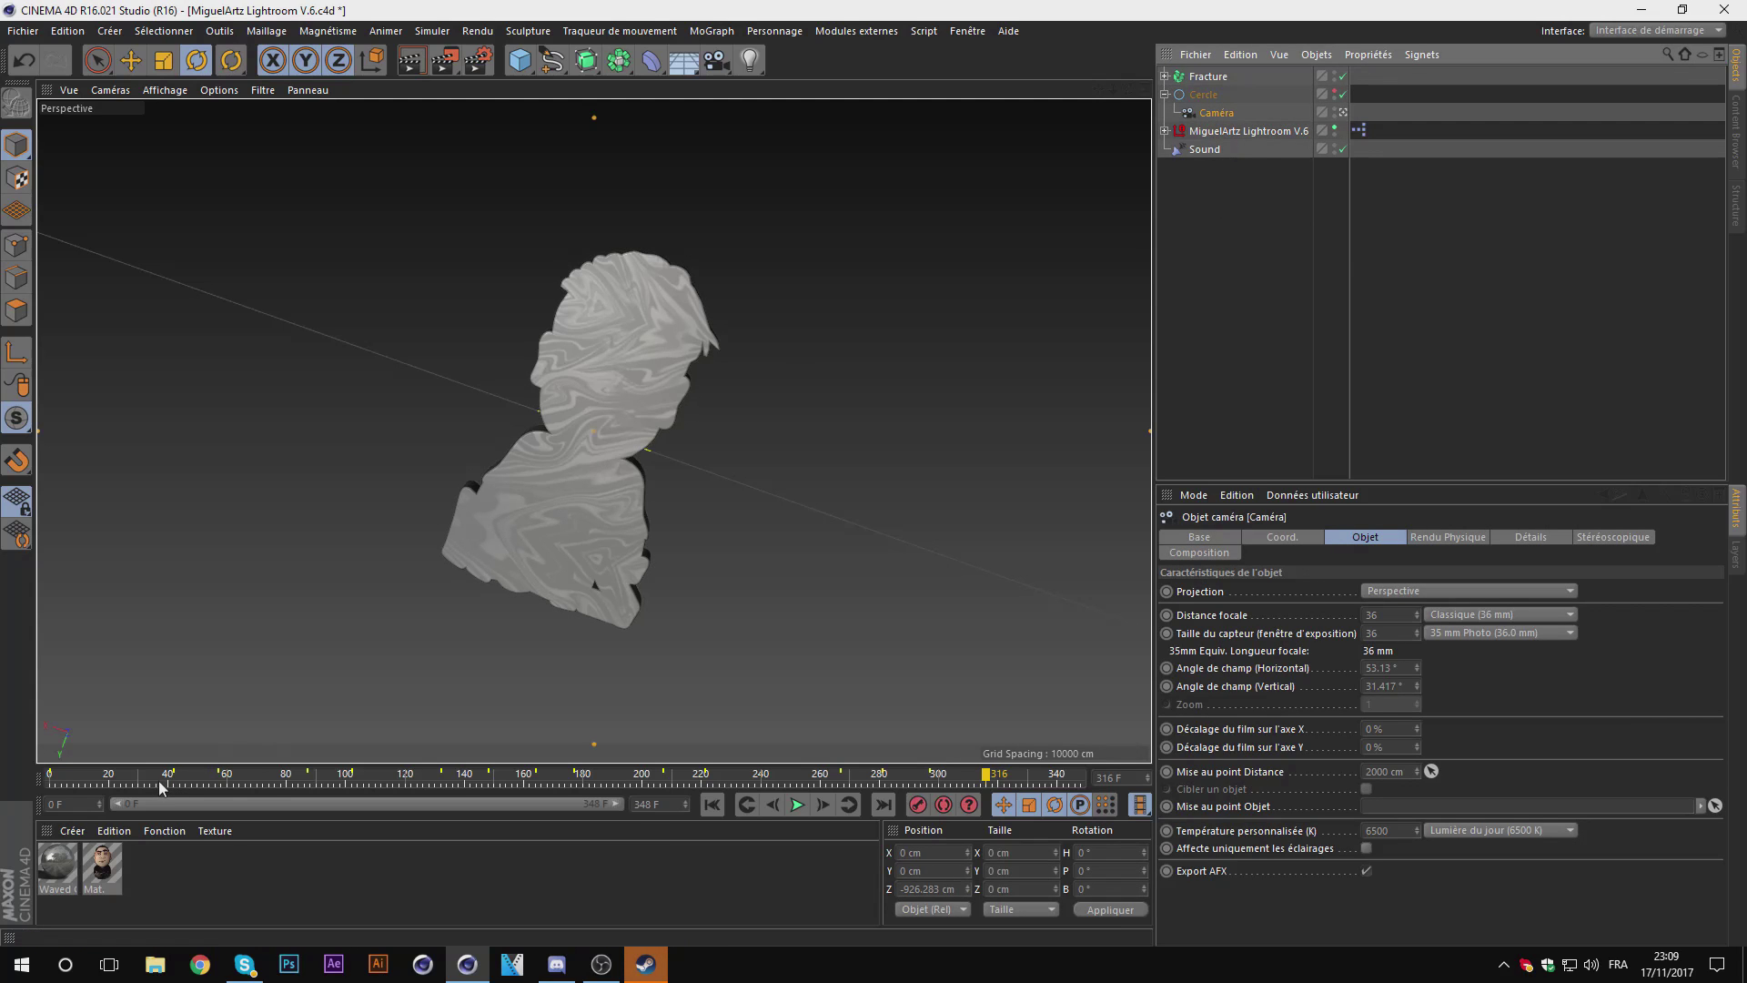
Step: Dolly the camera in close on the bust at frame 0 and check frames 37–42
{"action": "left_click_drag", "start_coordinate": [171, 791], "coordinate": [50, 788]}
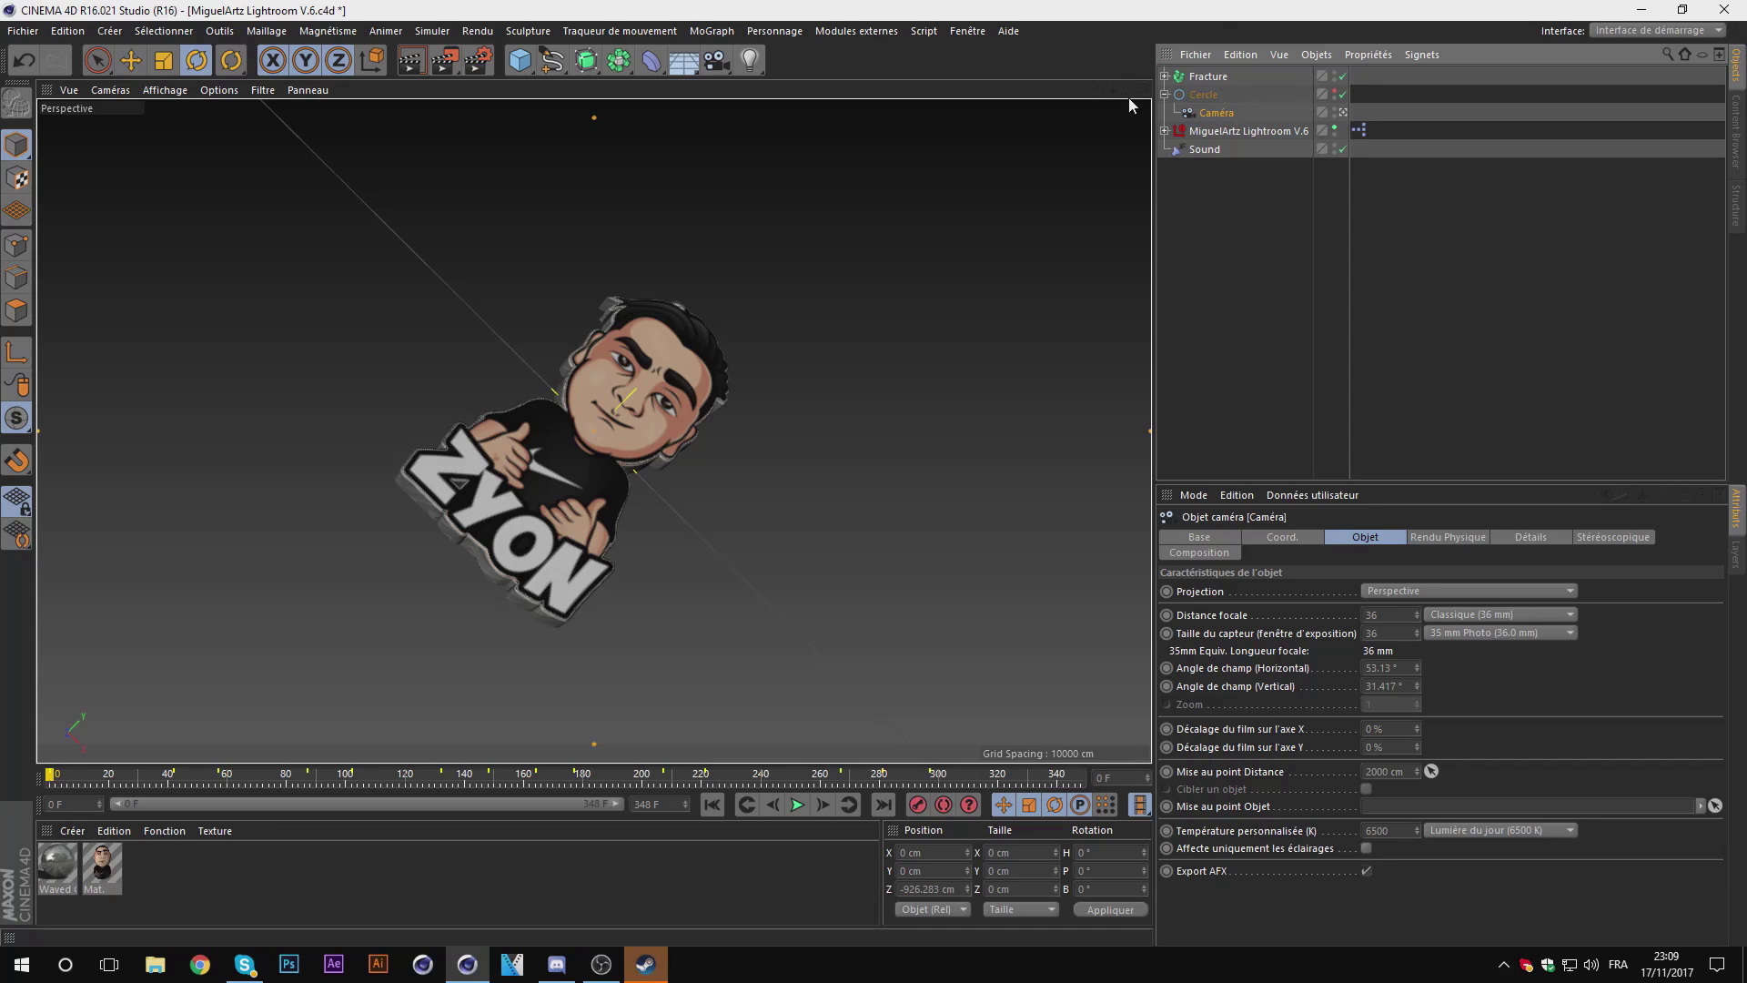
{"action": "left_click_drag", "start_coordinate": [1114, 91], "coordinate": [1019, 273]}
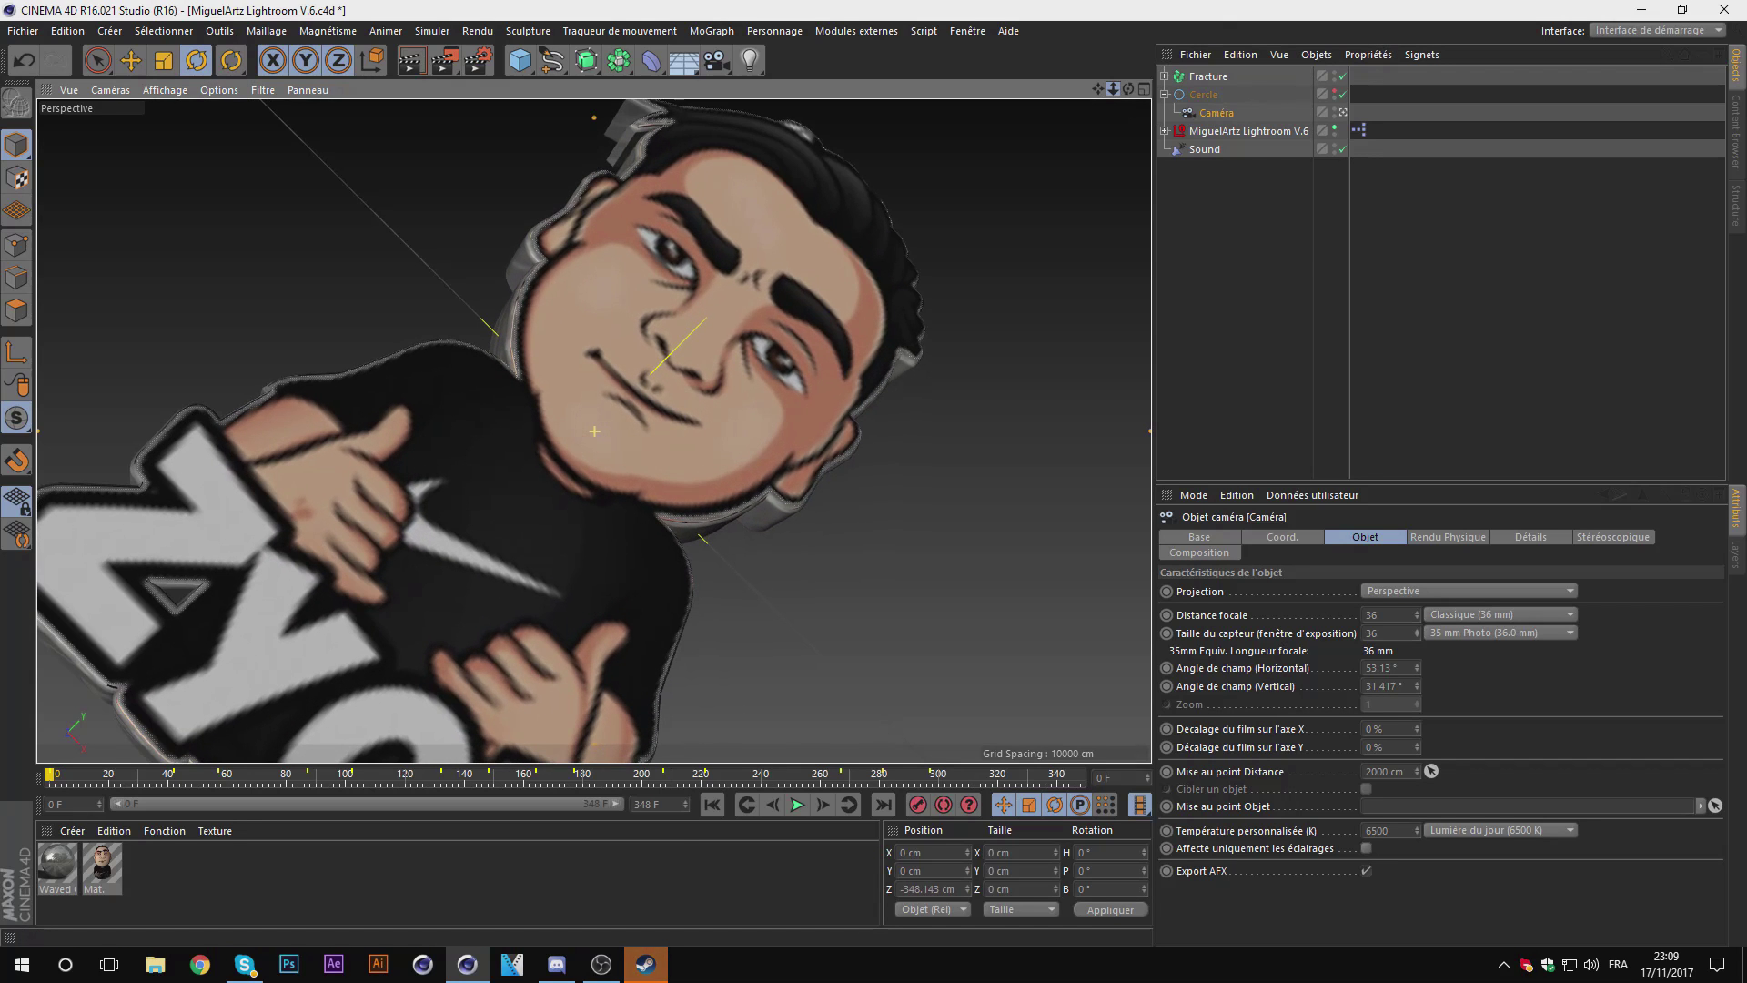
{"action": "left_click", "coordinate": [175, 781]}
{"action": "left_click", "coordinate": [771, 805]}
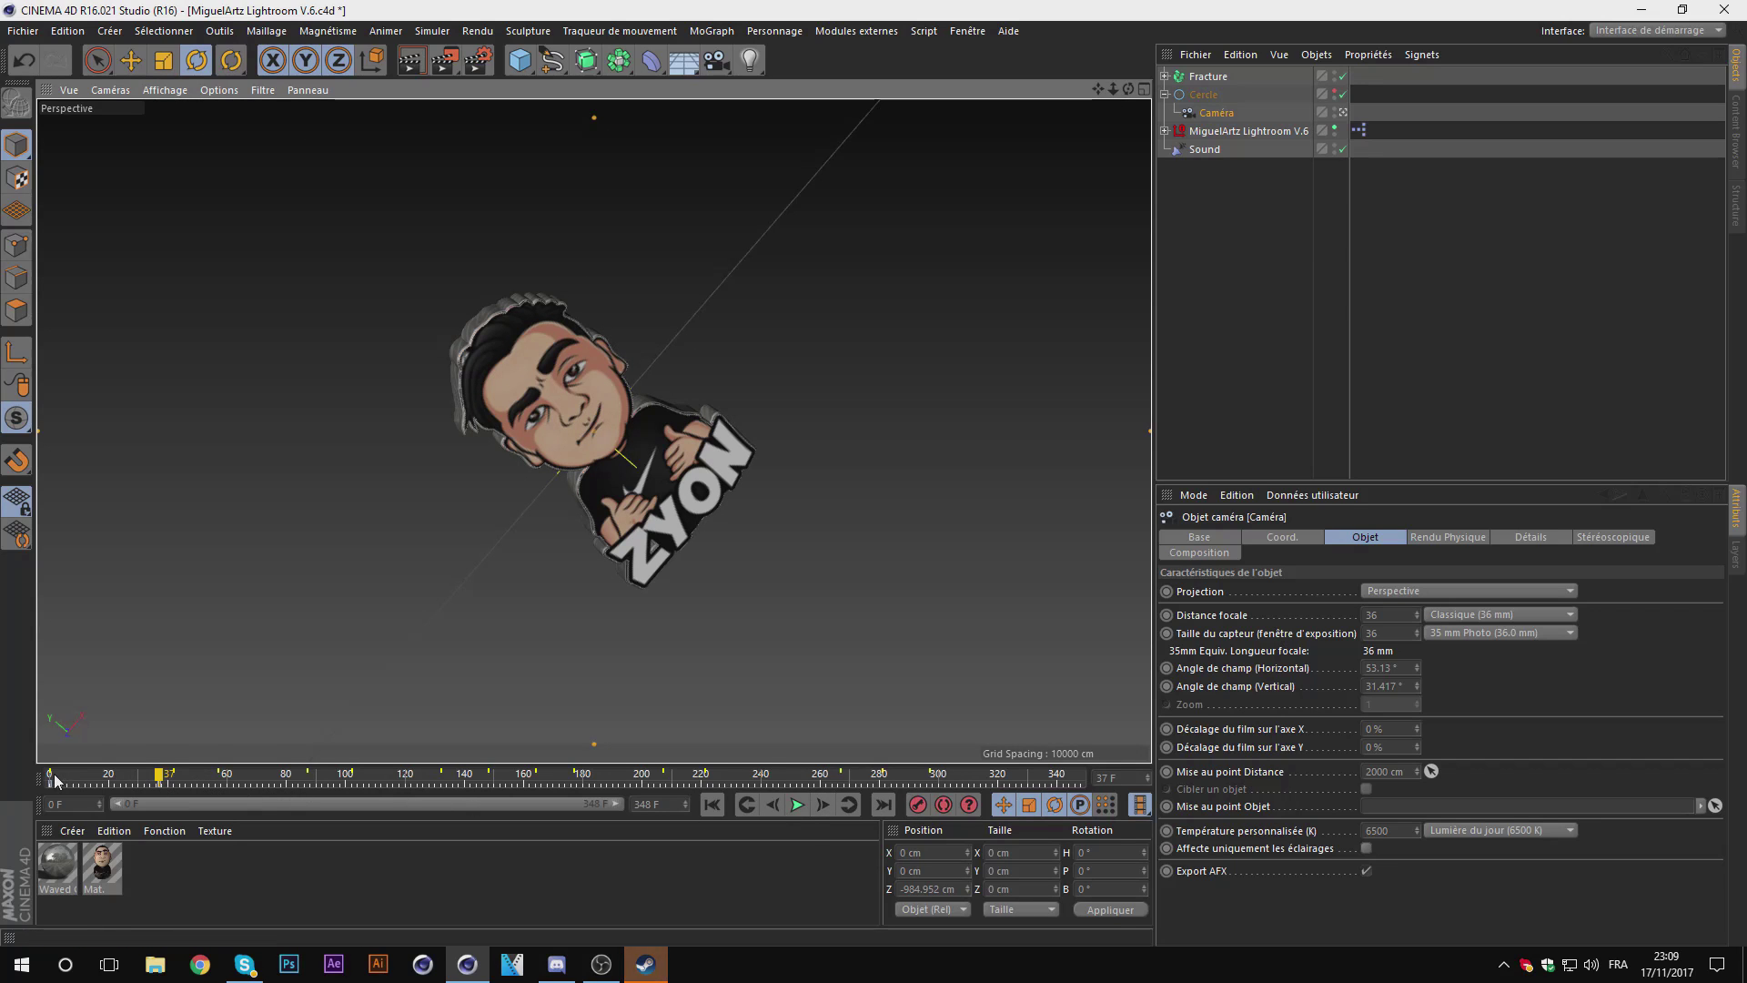
{"action": "left_click", "coordinate": [826, 801]}
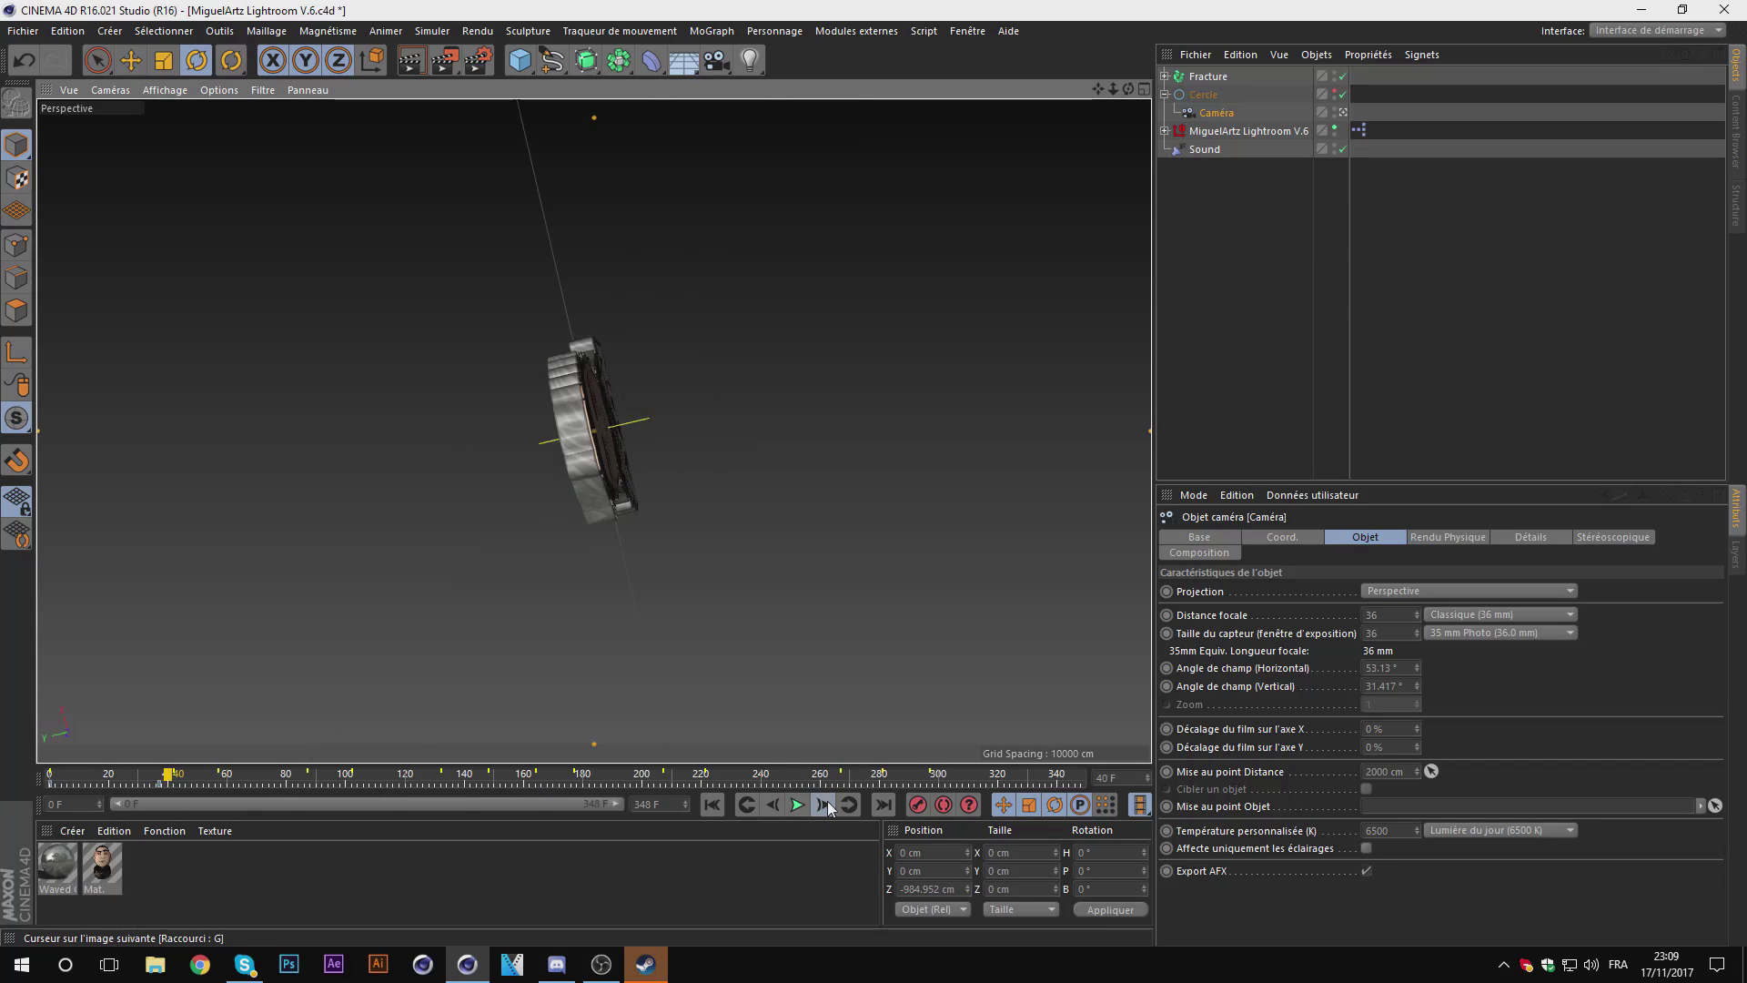
{"action": "left_click", "coordinate": [826, 801]}
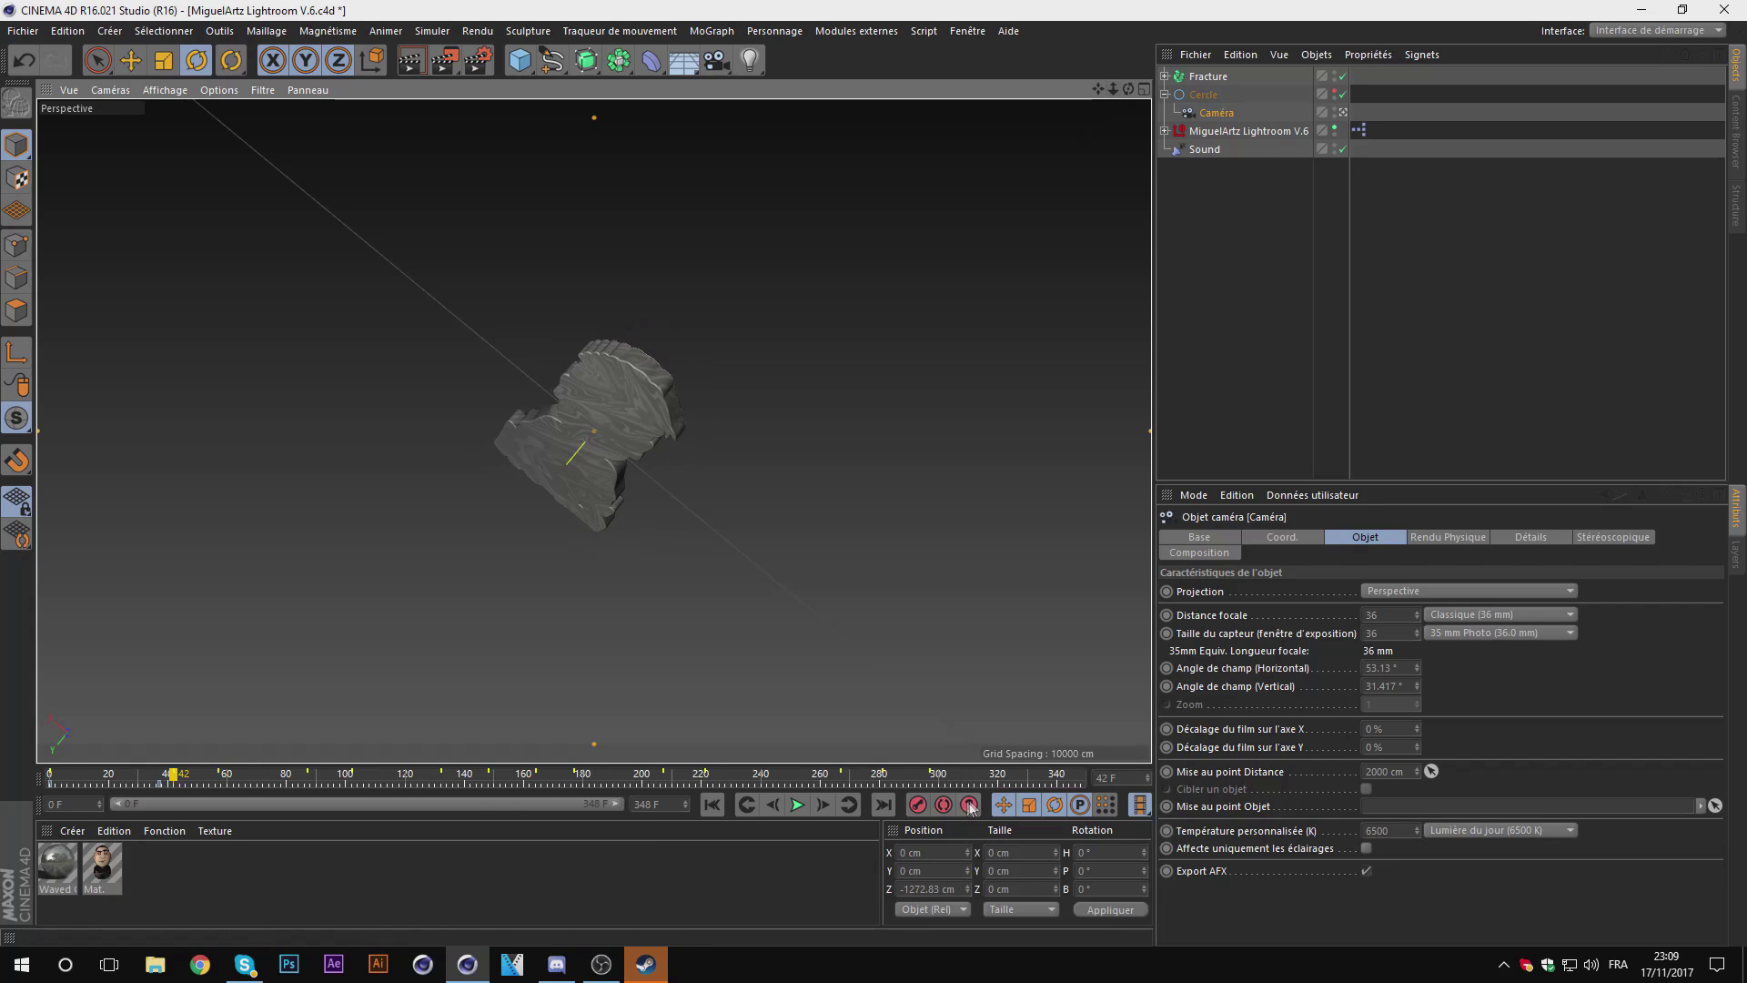
Step: Key the camera pulled back at frame 52 and moved closer at frame 57
{"action": "left_click", "coordinate": [216, 771]}
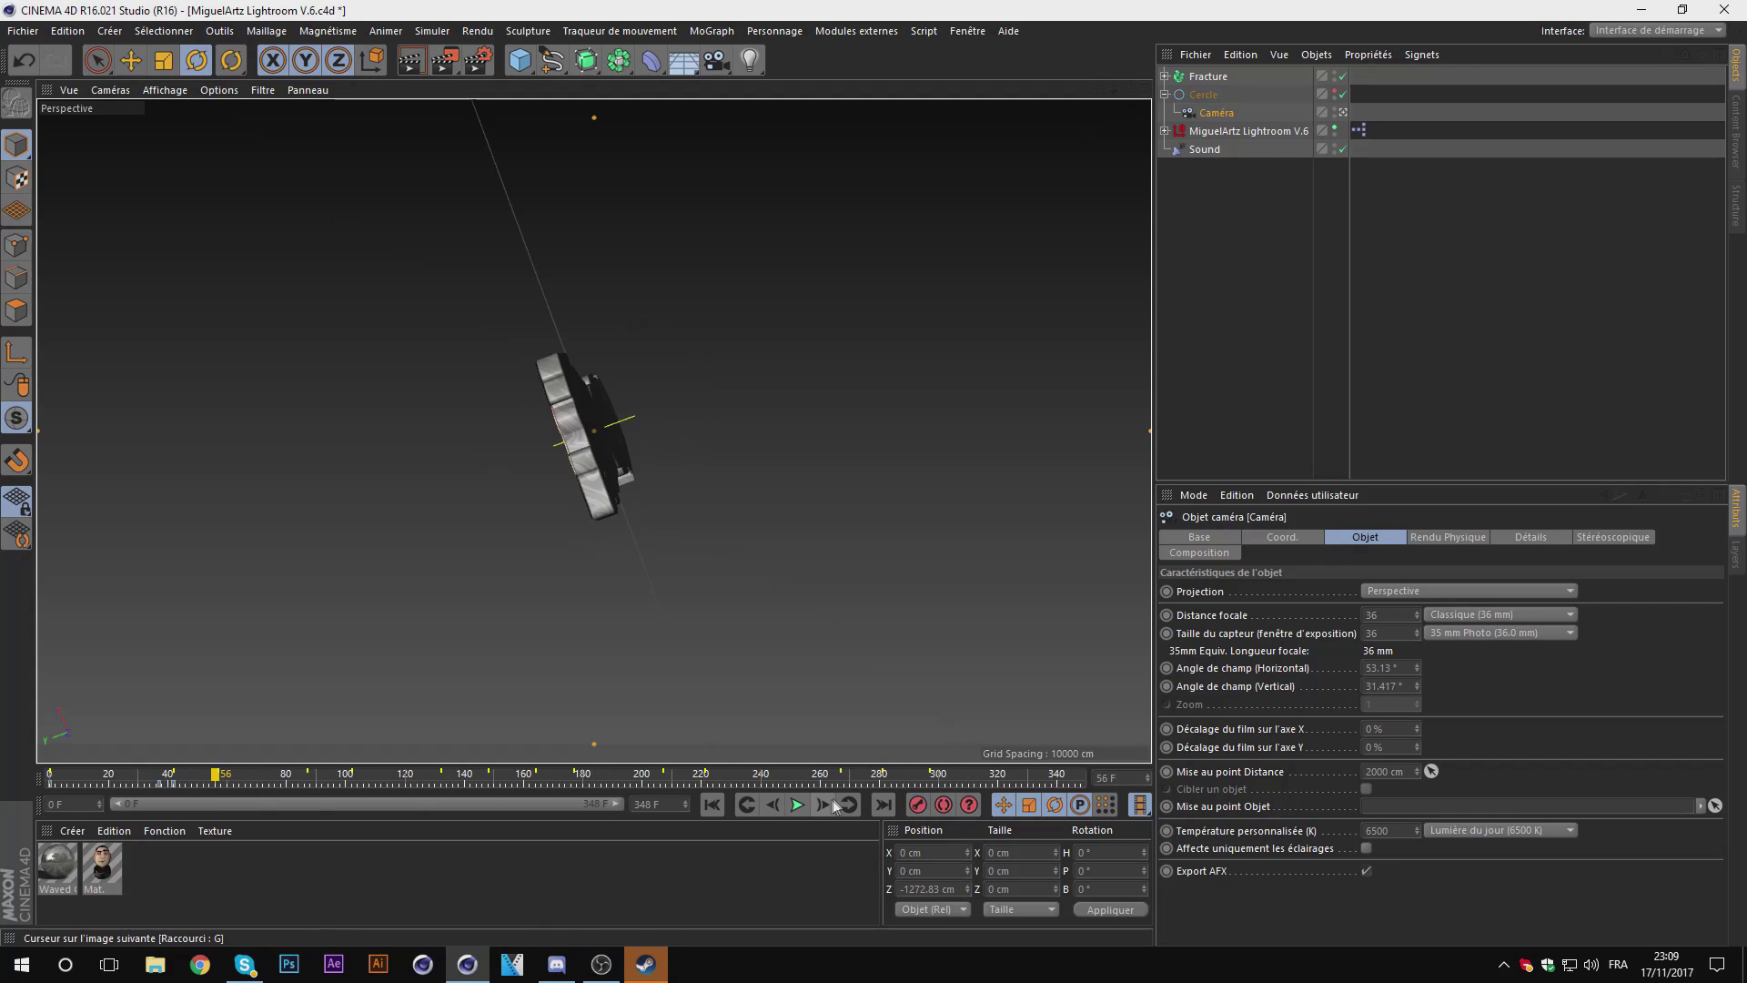
{"action": "left_click", "coordinate": [772, 804]}
{"action": "left_click", "coordinate": [772, 804]}
{"action": "left_click", "coordinate": [771, 804]}
{"action": "left_click", "coordinate": [771, 804]}
{"action": "left_click", "coordinate": [771, 805]}
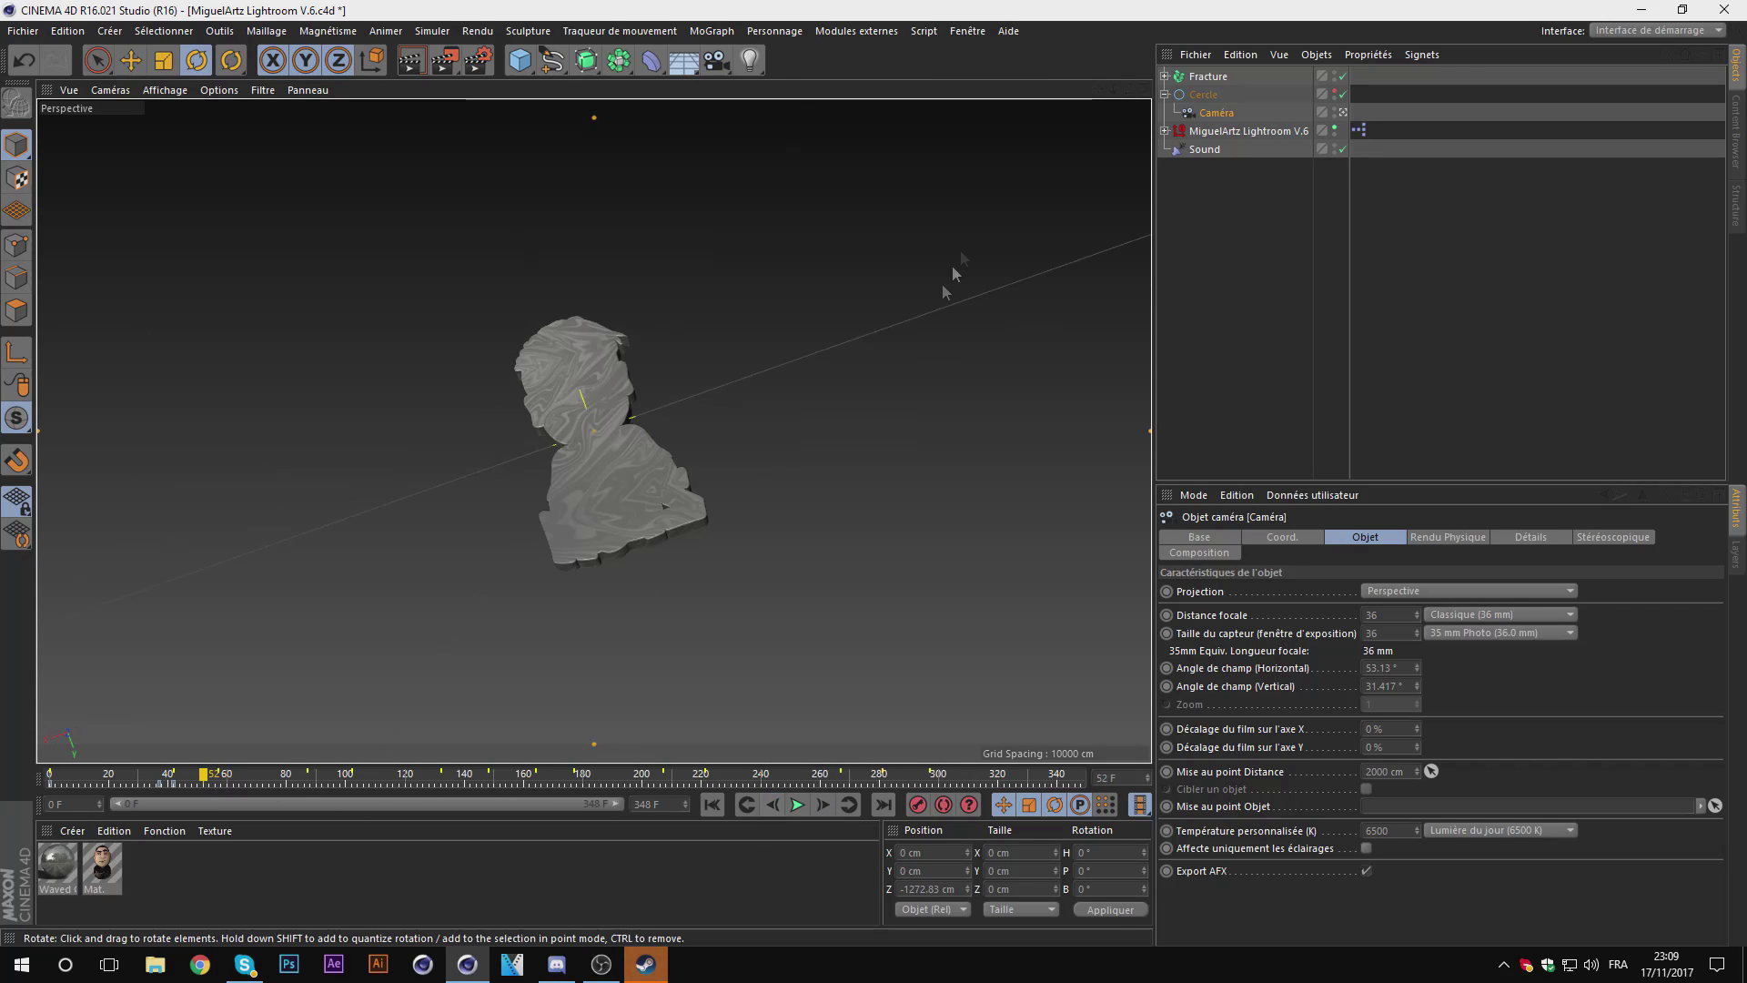
{"action": "left_click_drag", "start_coordinate": [1119, 106], "coordinate": [1118, 128]}
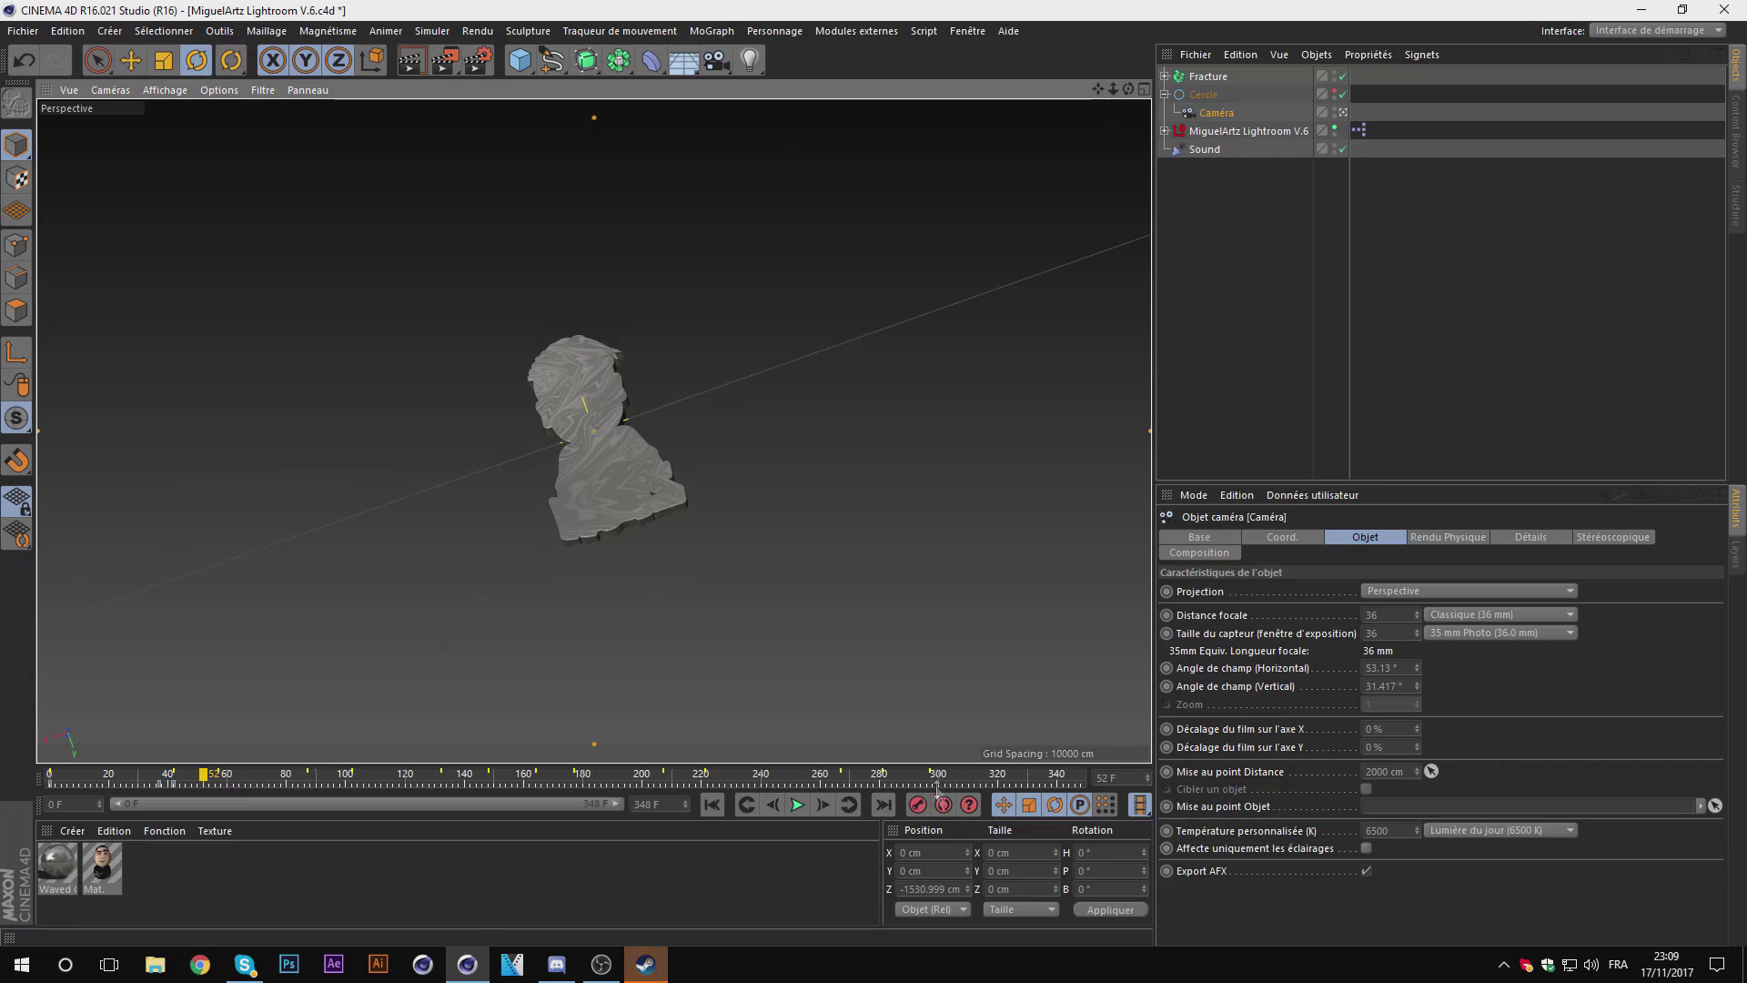
{"action": "left_click", "coordinate": [824, 805]}
{"action": "left_click", "coordinate": [824, 805]}
{"action": "left_click", "coordinate": [824, 805]}
{"action": "left_click", "coordinate": [825, 805]}
{"action": "left_click", "coordinate": [824, 805]}
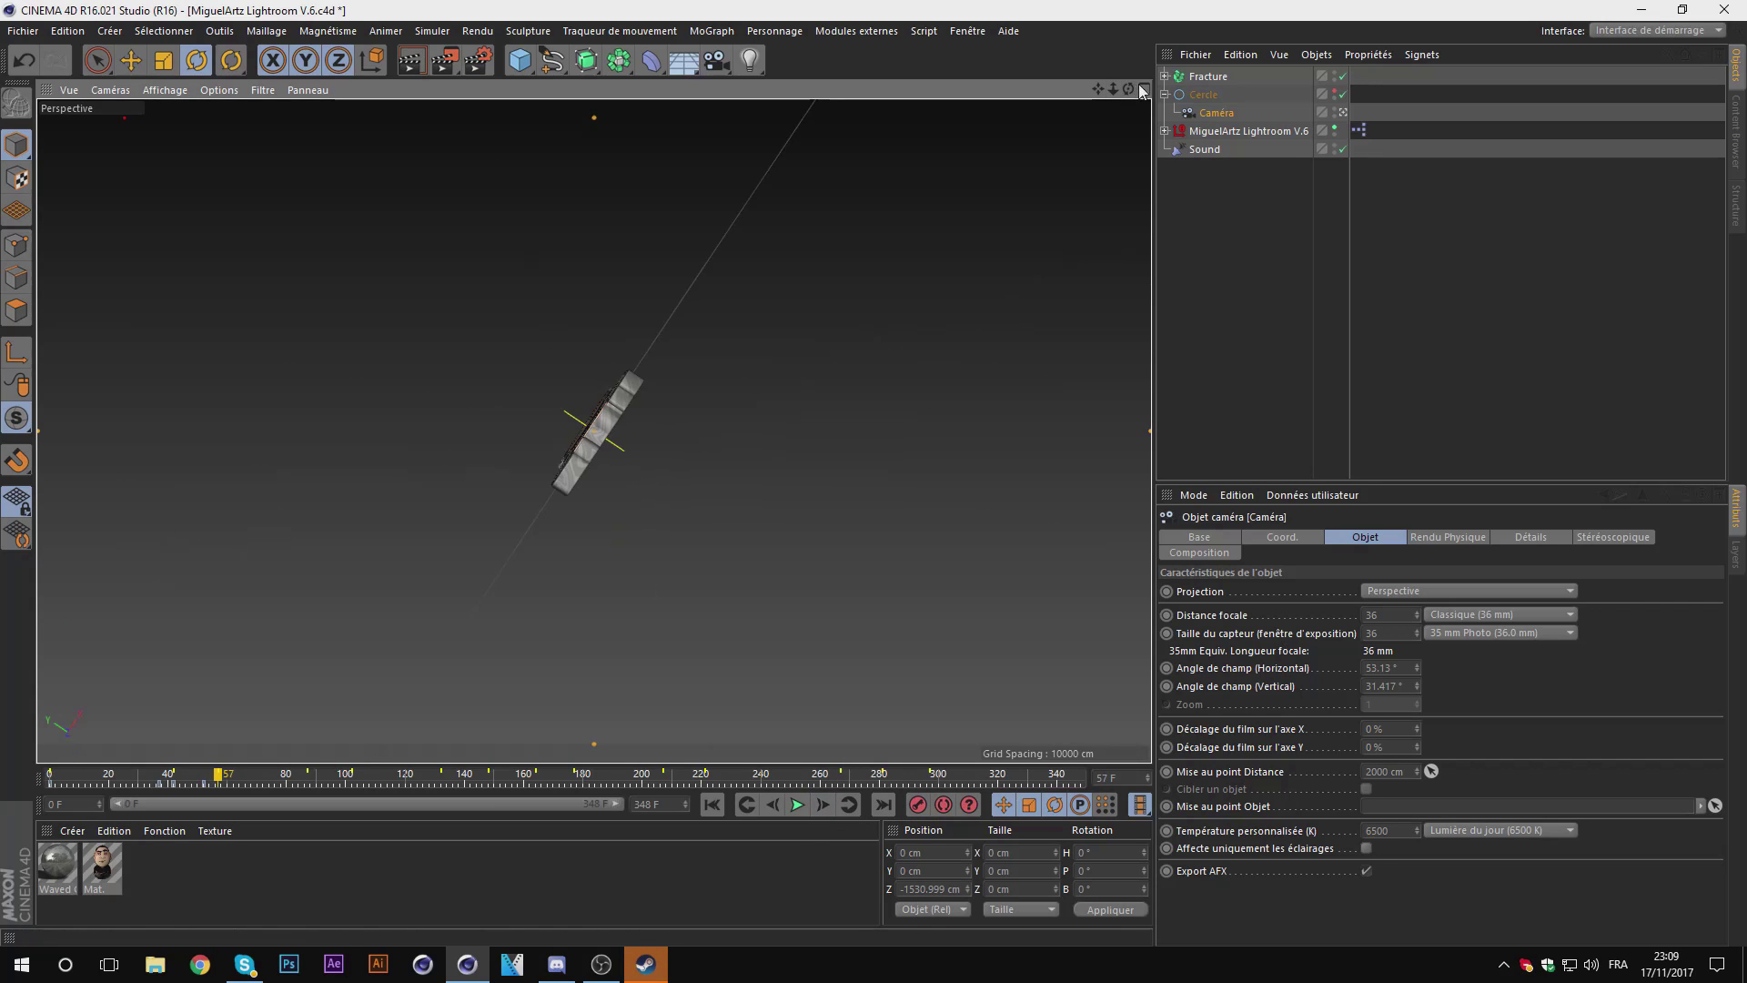
{"action": "left_click_drag", "start_coordinate": [1112, 88], "coordinate": [1112, 64]}
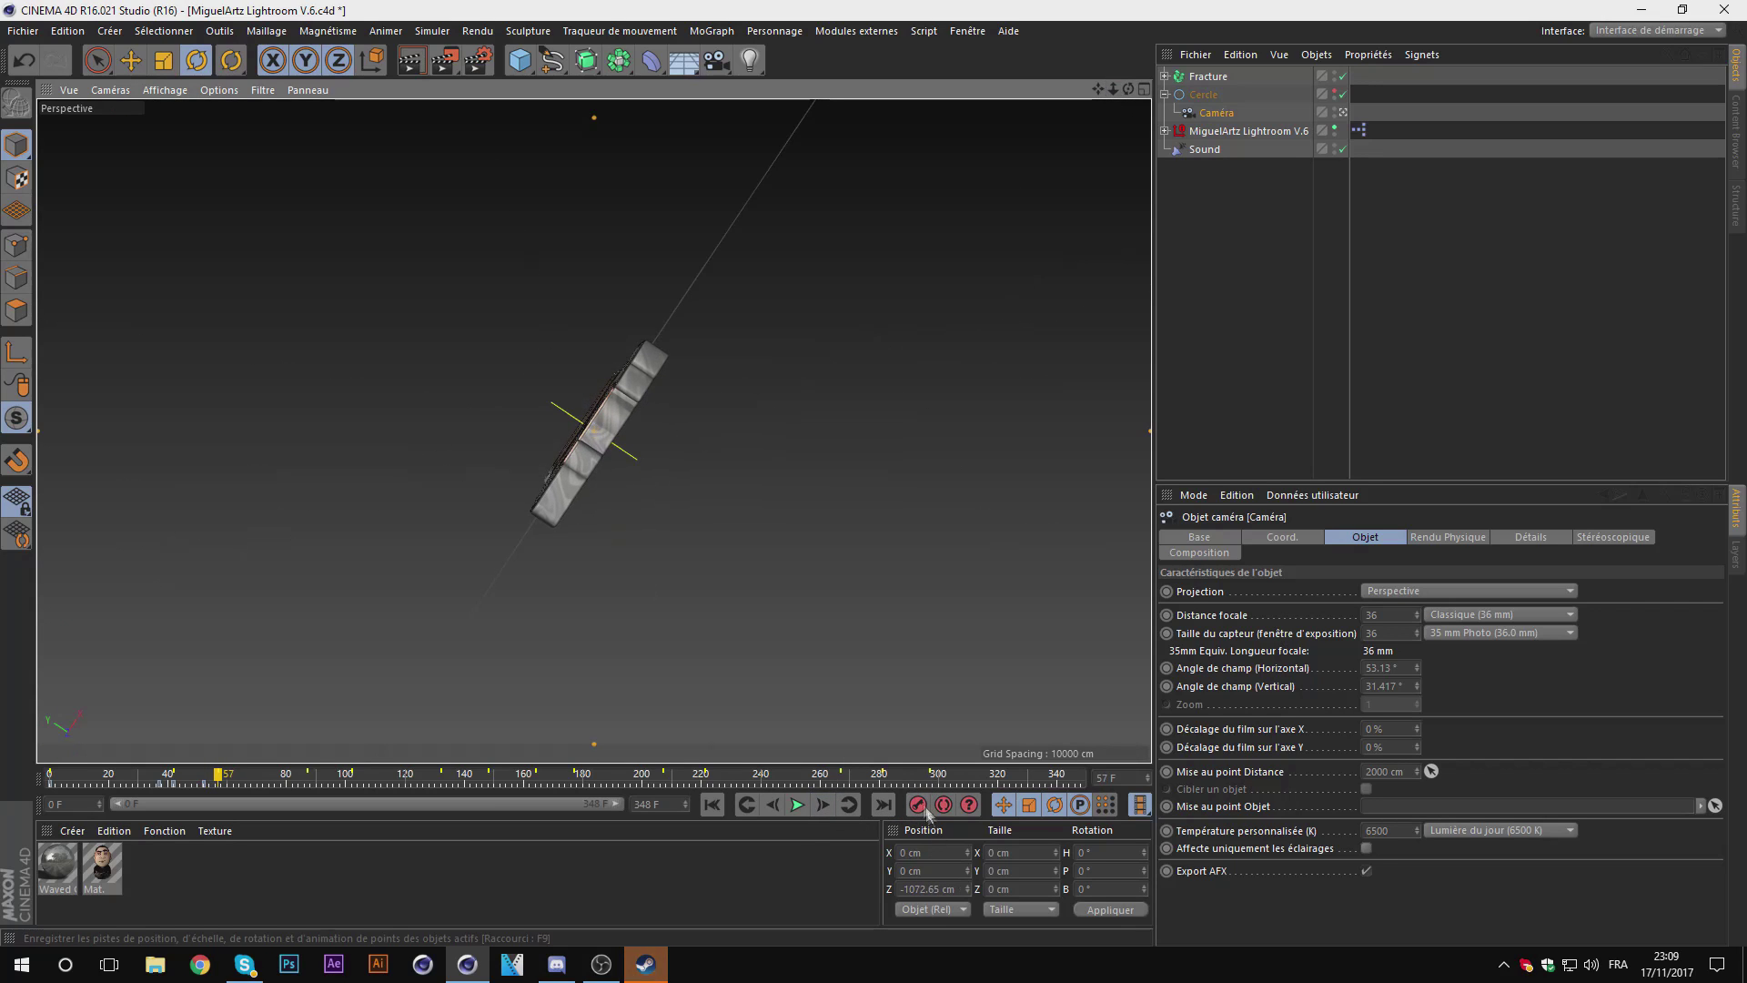
Step: Push the camera much closer to the bust at frames 82 and 87, ending on frame 97
{"action": "left_click", "coordinate": [308, 772]}
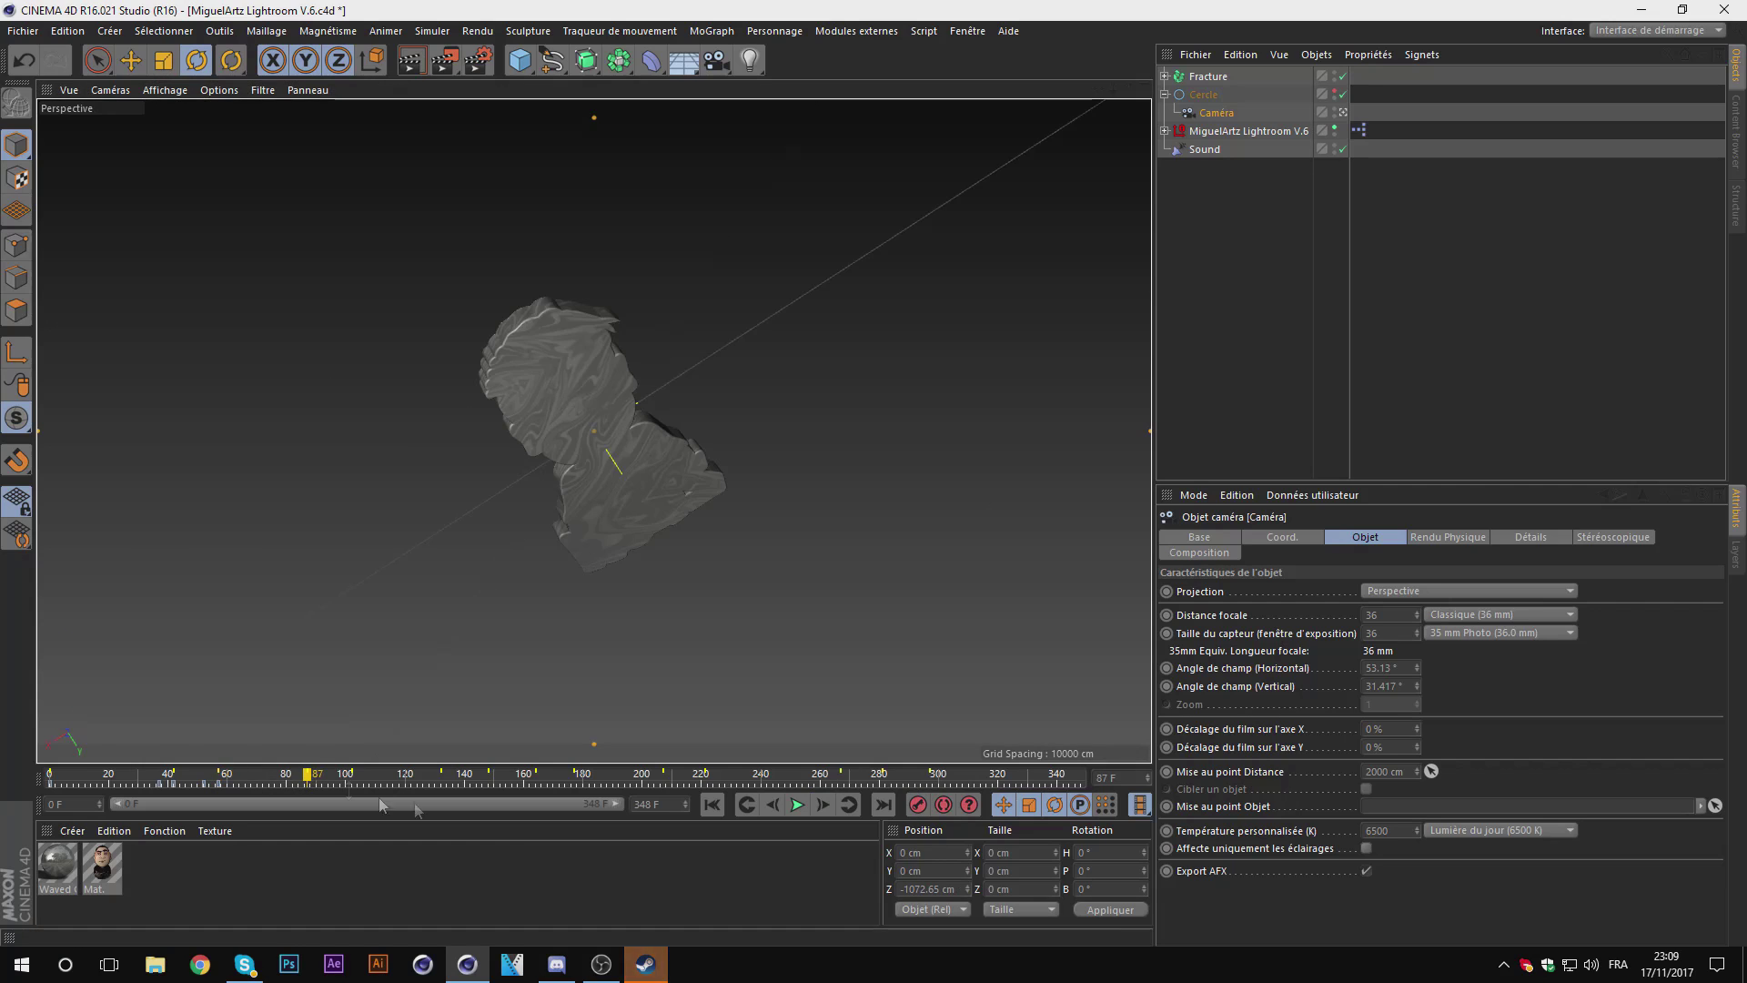
{"action": "left_click", "coordinate": [775, 805]}
{"action": "left_click", "coordinate": [775, 805]}
{"action": "left_click", "coordinate": [776, 806]}
{"action": "left_click", "coordinate": [775, 805]}
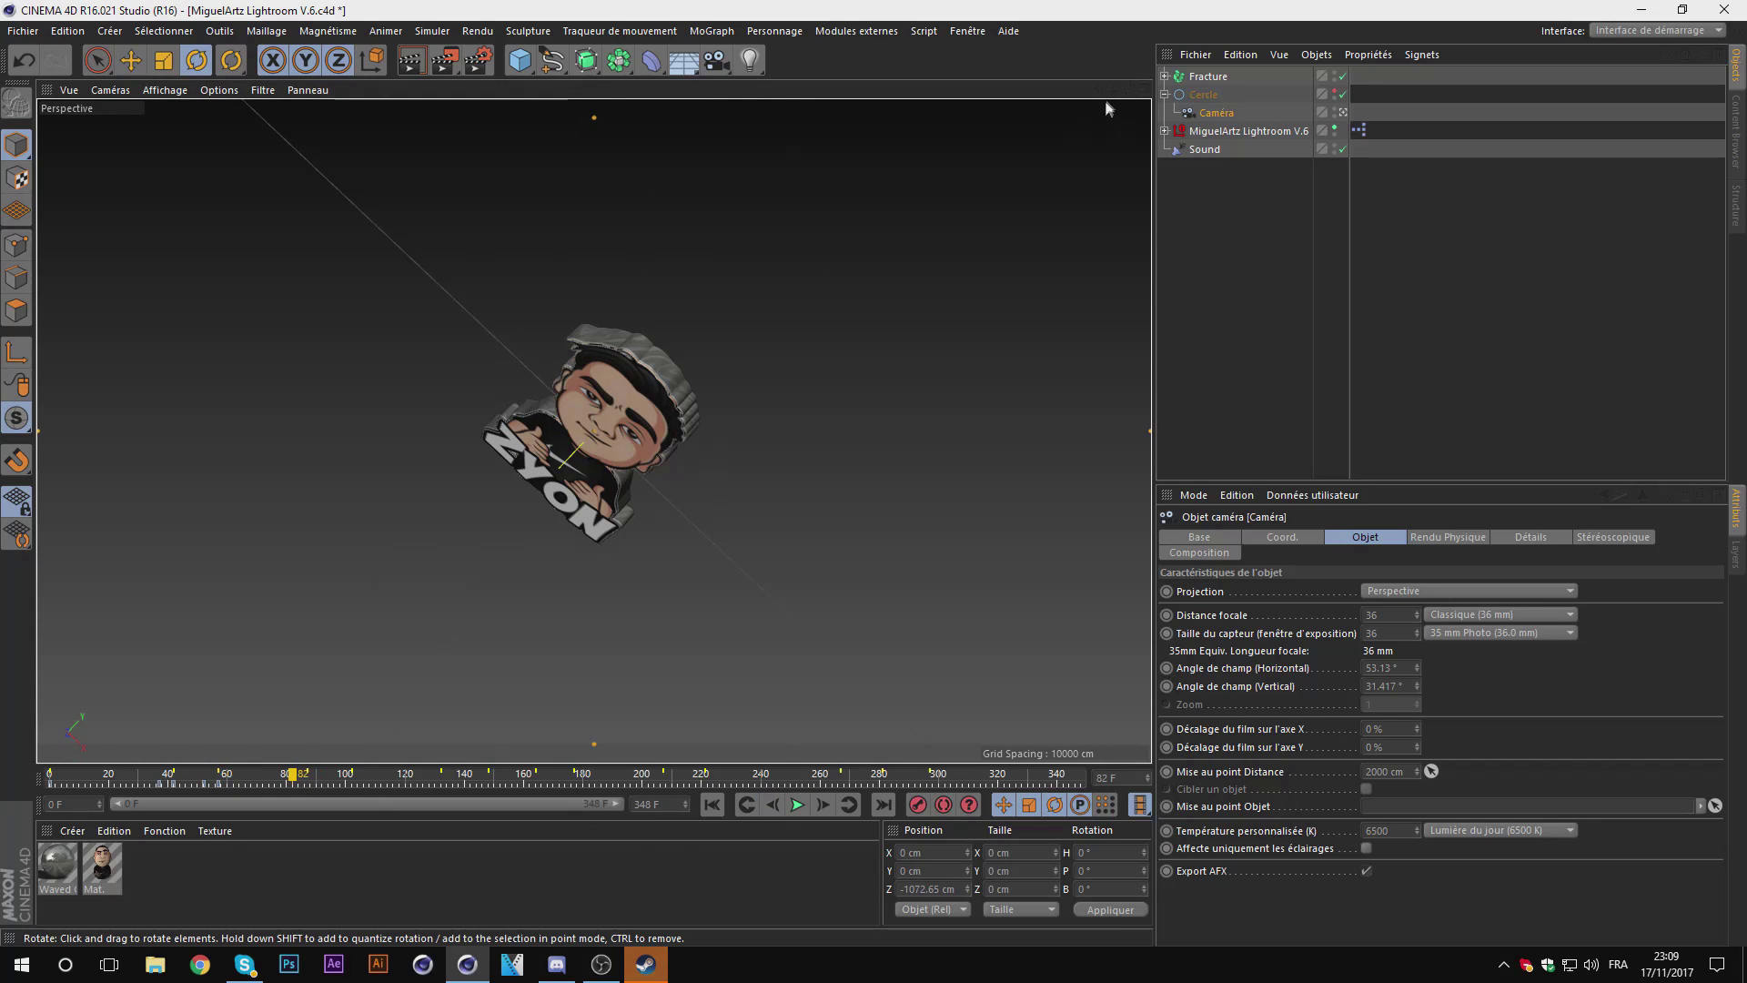
{"action": "left_click_drag", "start_coordinate": [1112, 89], "coordinate": [1075, 275]}
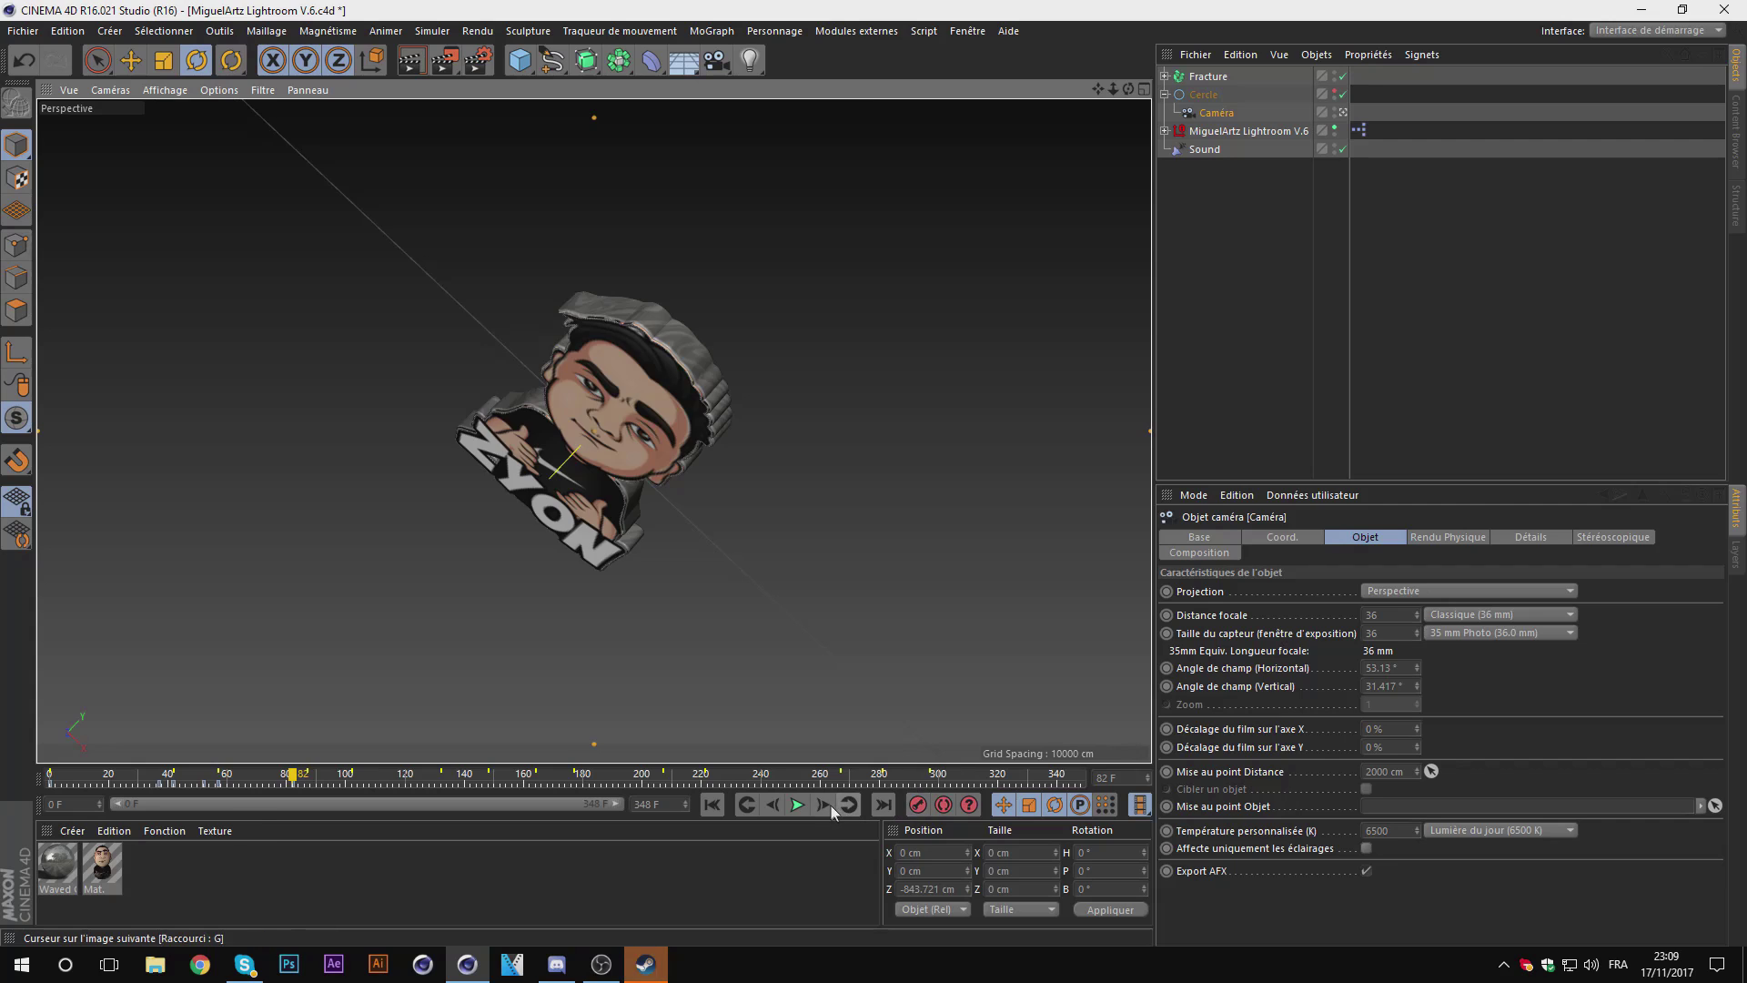
{"action": "left_click", "coordinate": [828, 804]}
{"action": "left_click", "coordinate": [828, 805]}
{"action": "left_click", "coordinate": [828, 804]}
{"action": "left_click_drag", "start_coordinate": [1112, 88], "coordinate": [1092, 273]}
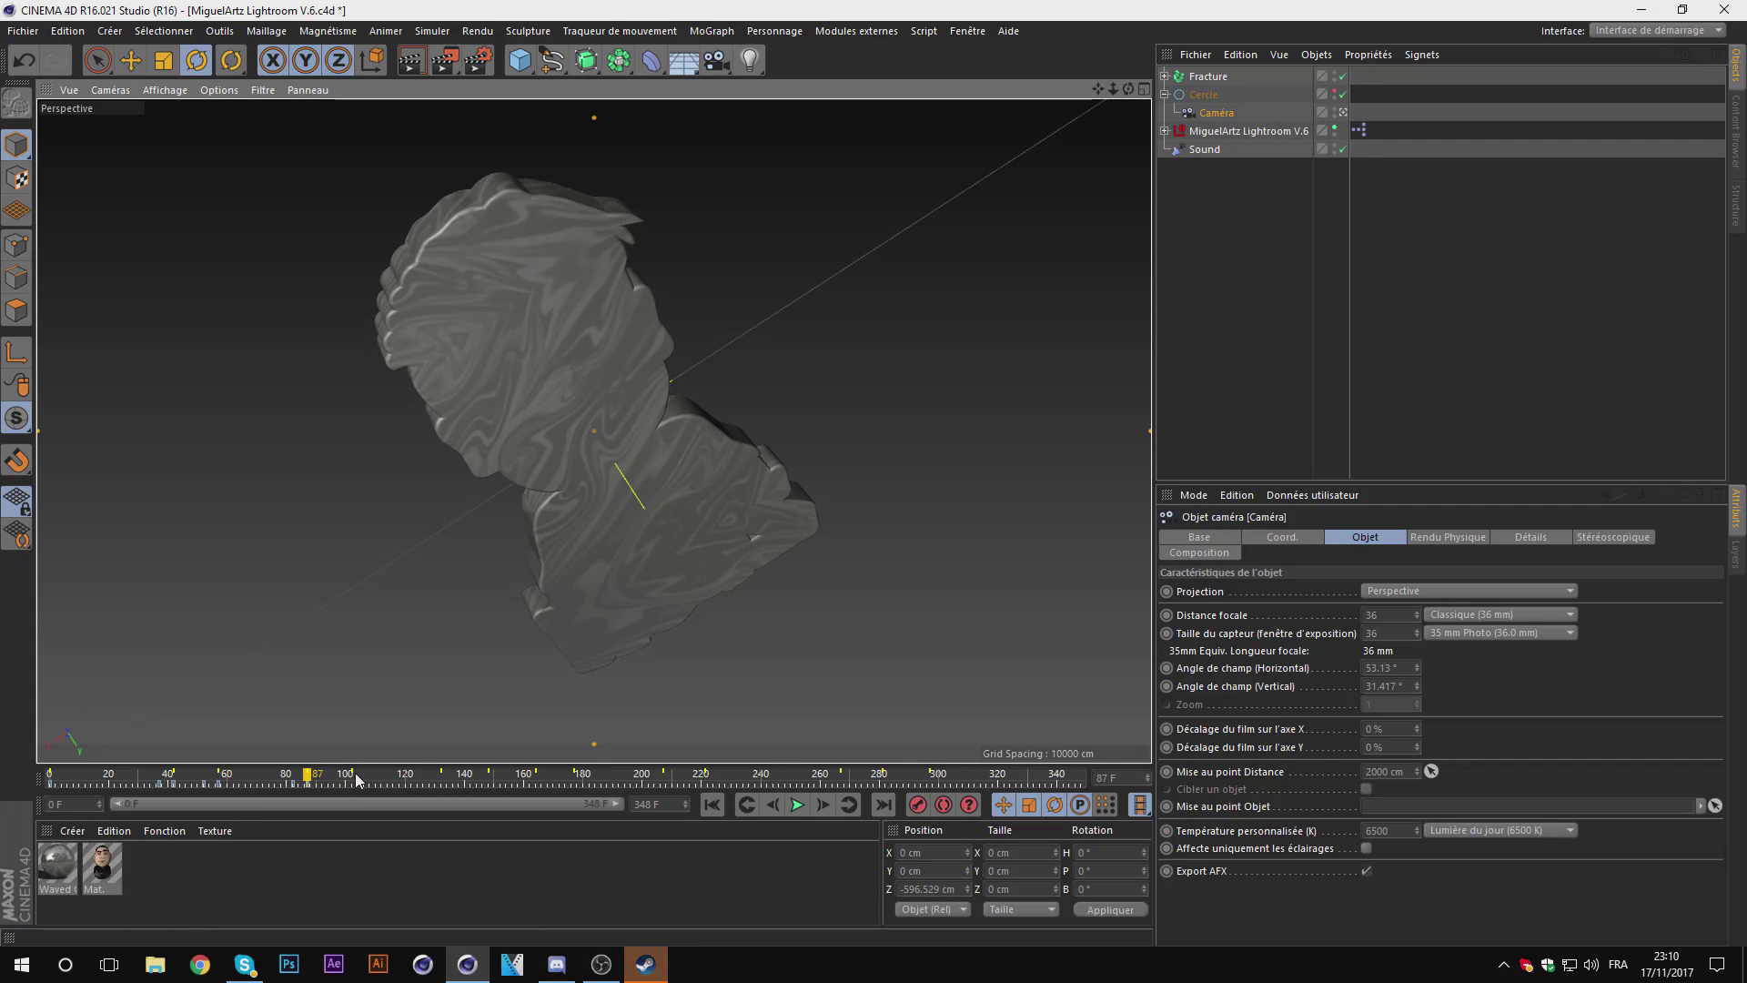
{"action": "left_click", "coordinate": [357, 779]}
{"action": "left_click", "coordinate": [773, 804]}
{"action": "left_click", "coordinate": [773, 805]}
{"action": "left_click", "coordinate": [772, 804]}
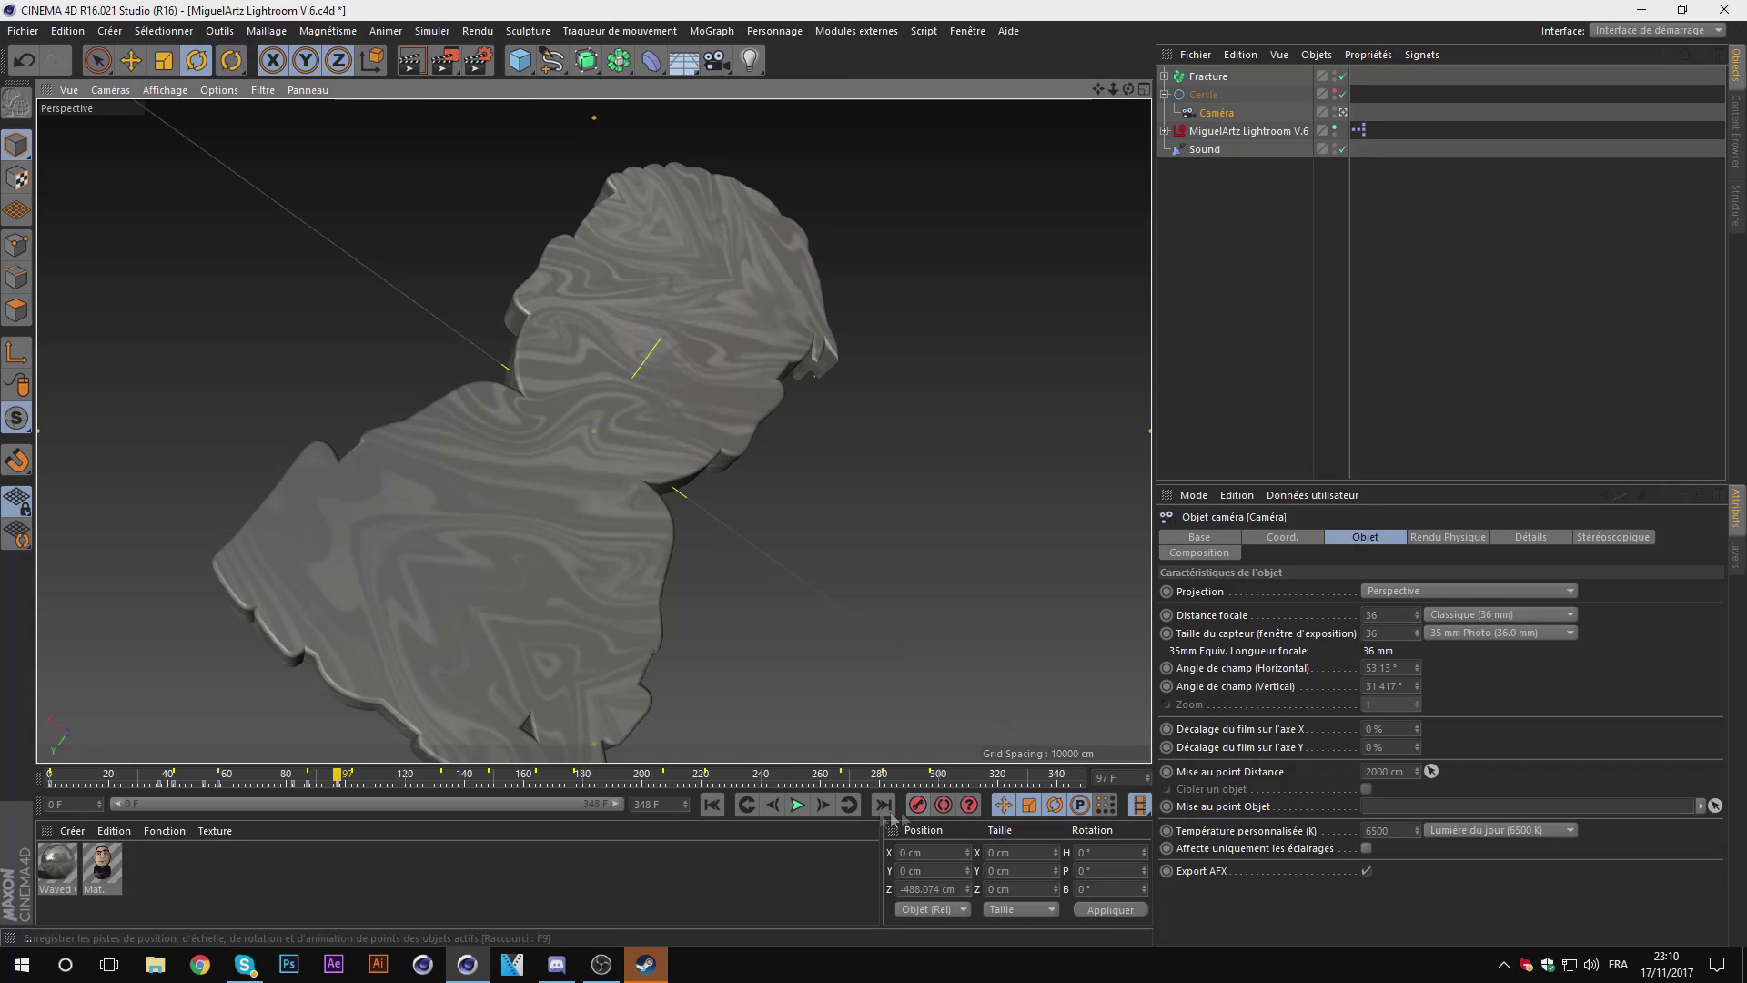
Step: Scroll-dolly the camera toward the sticker at frame 102
{"action": "left_click", "coordinate": [822, 804]}
{"action": "left_click", "coordinate": [823, 805]}
{"action": "scroll", "coordinate": [924, 755], "scroll_direction": "down", "scroll_amount": 2}
{"action": "scroll", "coordinate": [923, 755], "scroll_direction": "down", "scroll_amount": 2}
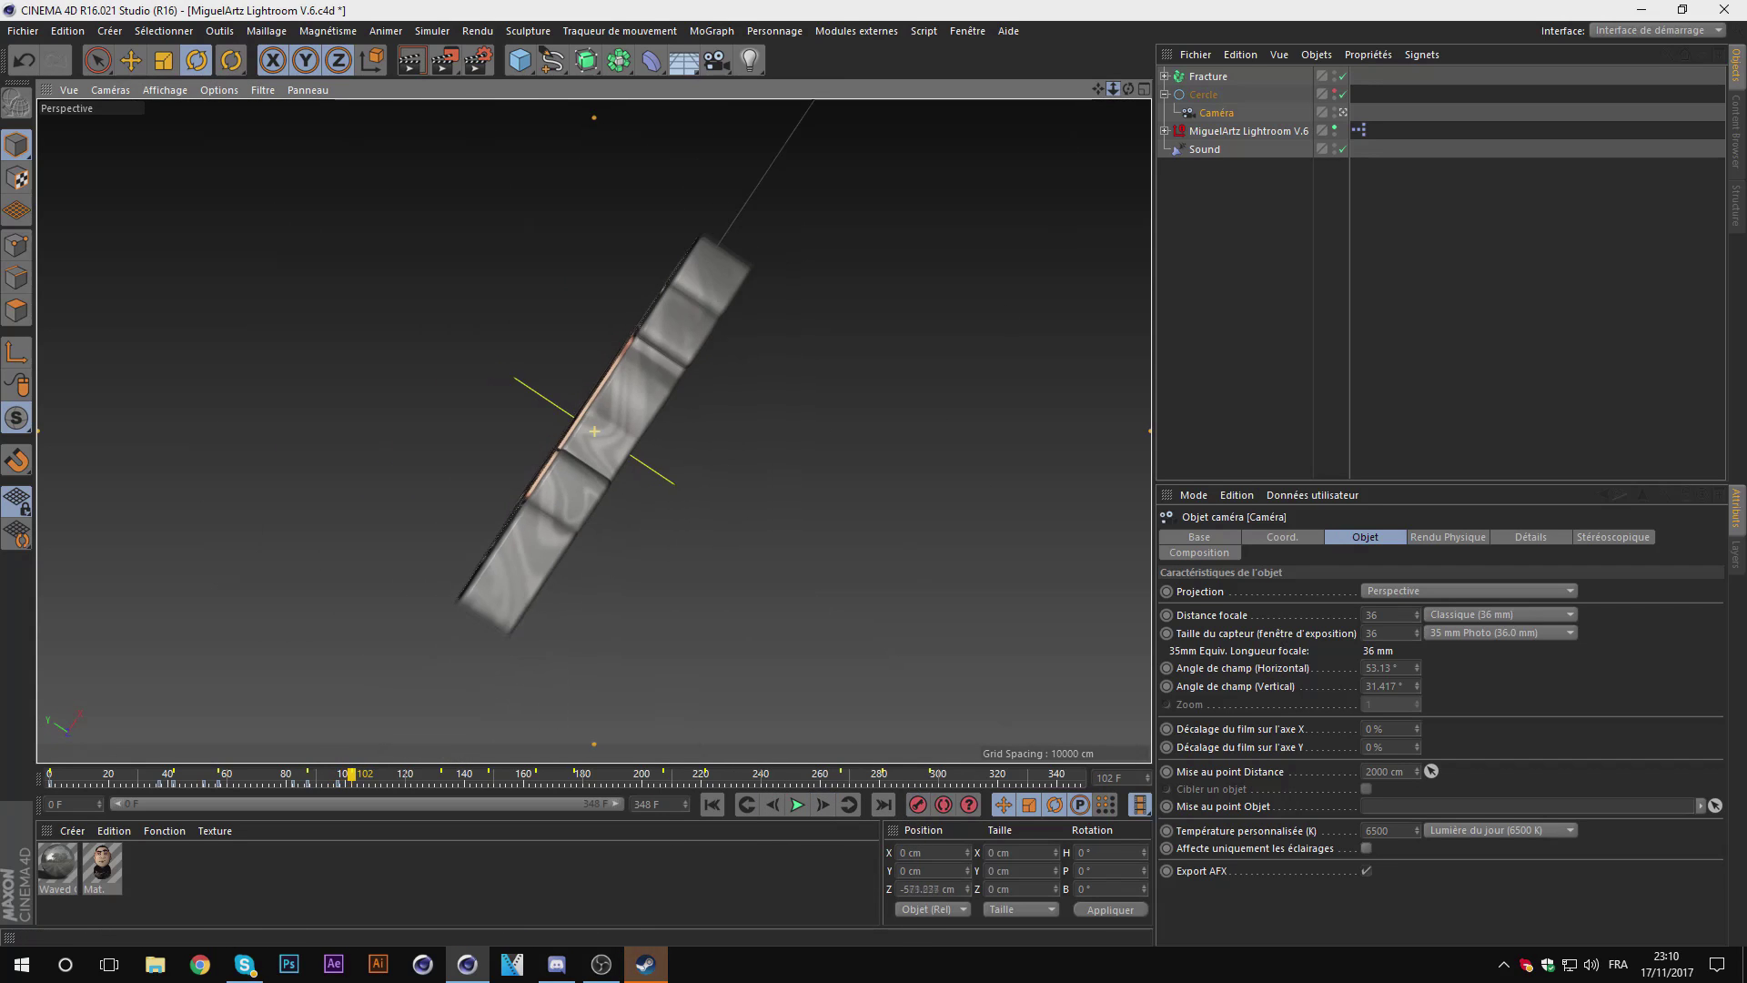
{"action": "scroll", "coordinate": [924, 756], "scroll_direction": "down", "scroll_amount": 2}
{"action": "scroll", "coordinate": [923, 756], "scroll_direction": "down", "scroll_amount": 1}
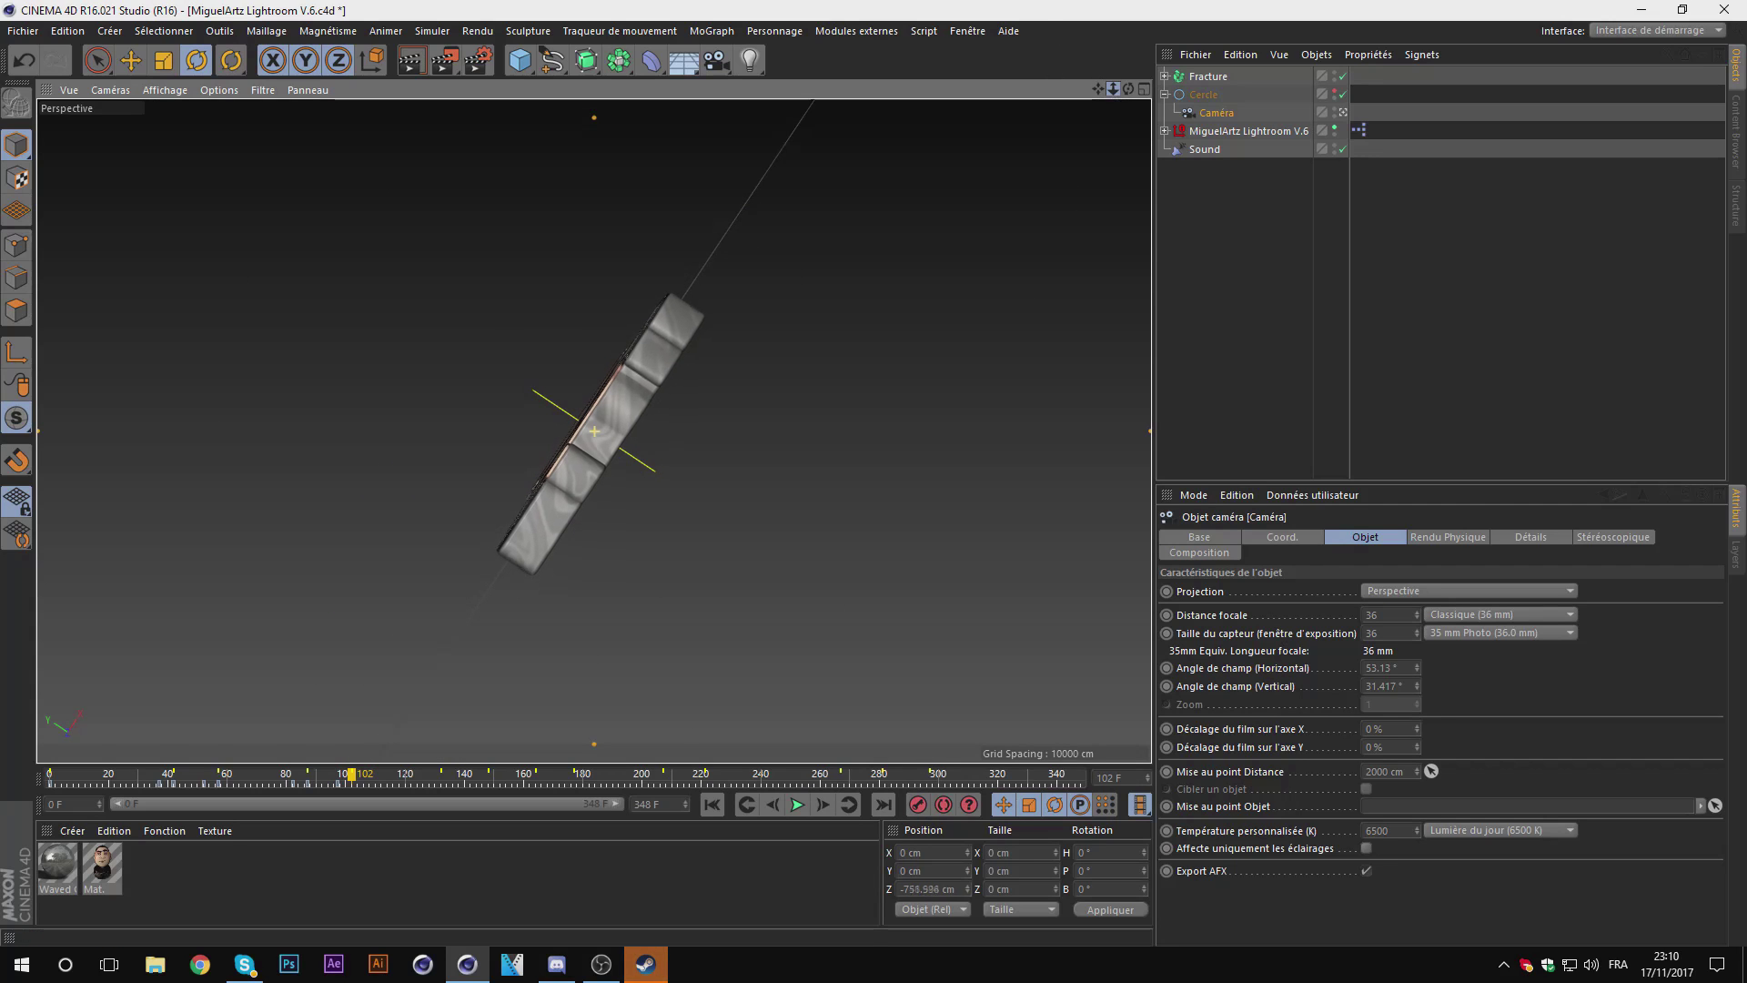
{"action": "scroll", "coordinate": [924, 755], "scroll_direction": "down", "scroll_amount": 1}
Step: Adjust the camera distance with the scroll wheel at frames 127 and 132
{"action": "left_click", "coordinate": [443, 776]}
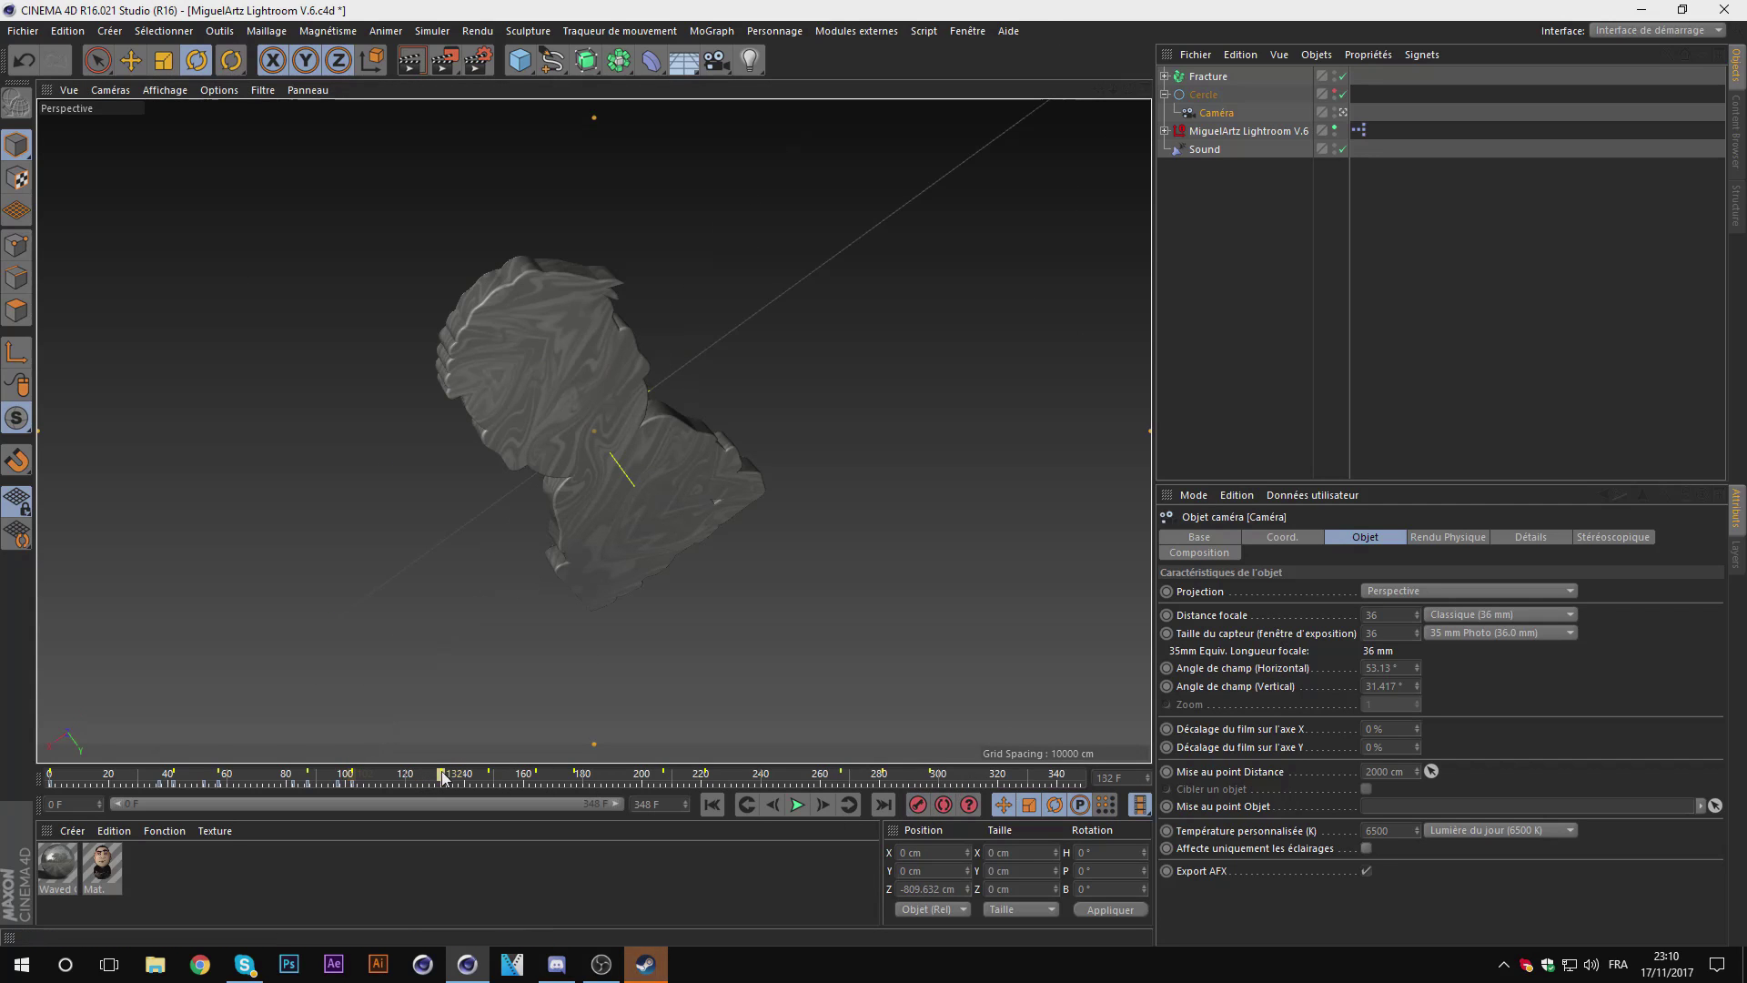
{"action": "left_click", "coordinate": [773, 805]}
{"action": "left_click", "coordinate": [773, 804]}
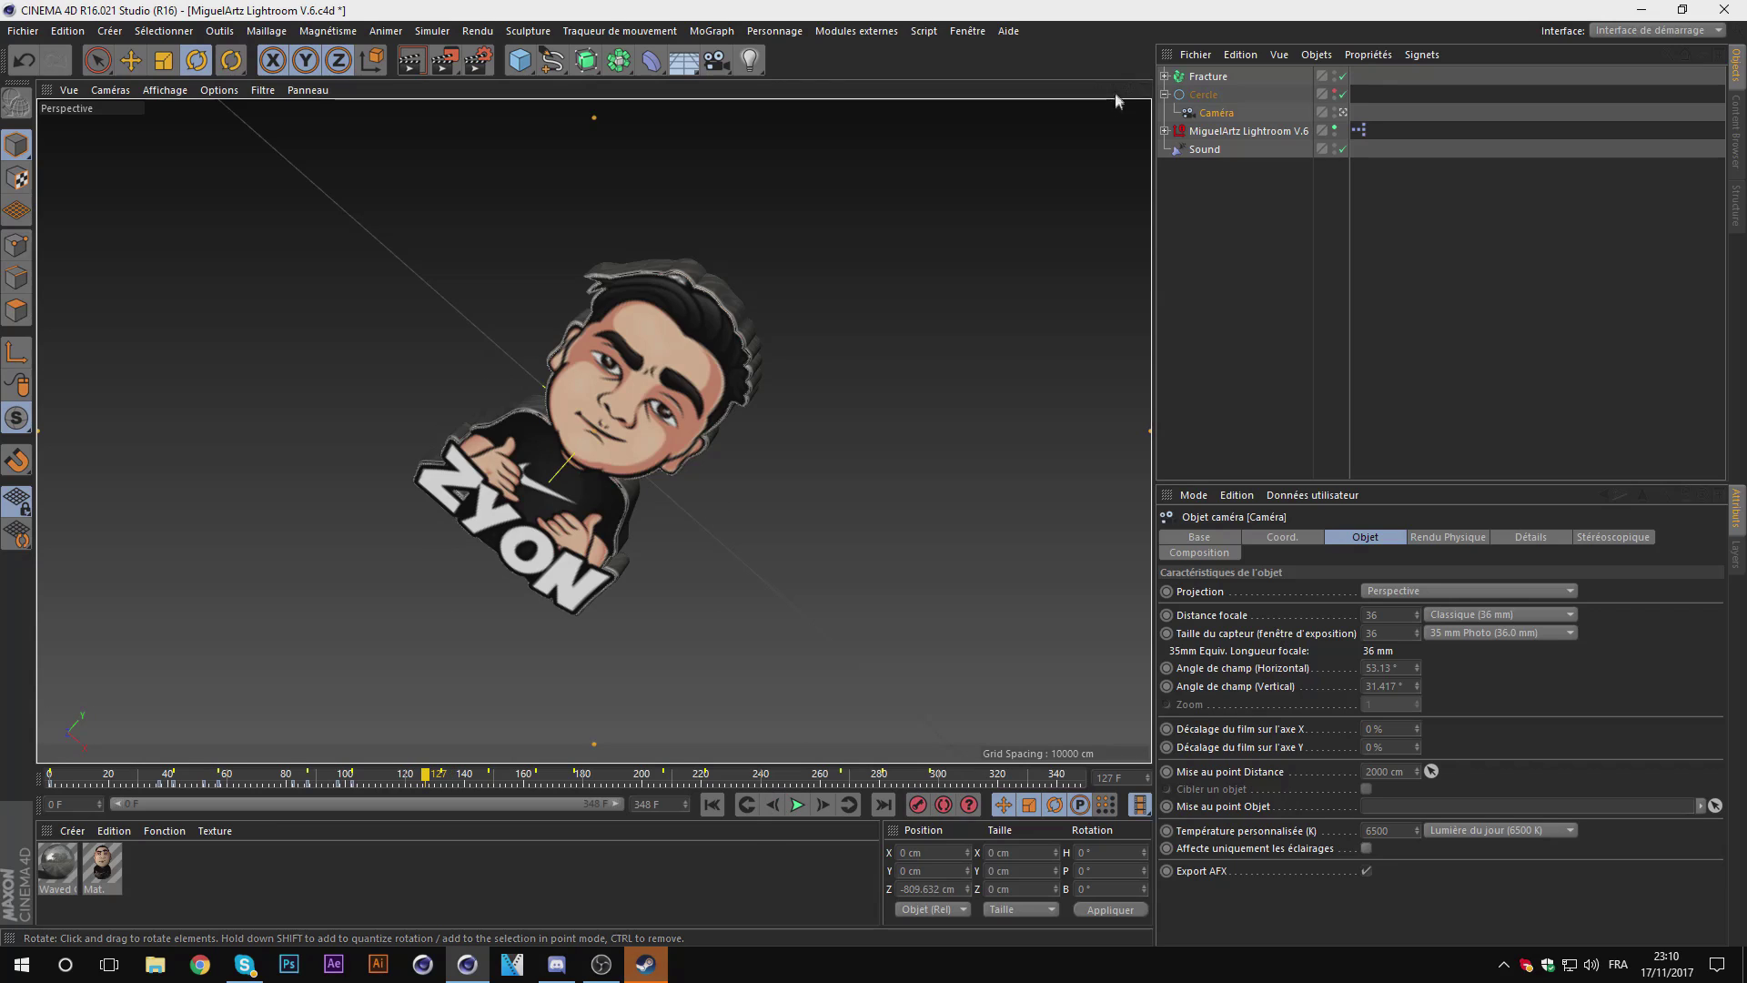
{"action": "scroll", "coordinate": [967, 705], "scroll_direction": "down", "scroll_amount": 1}
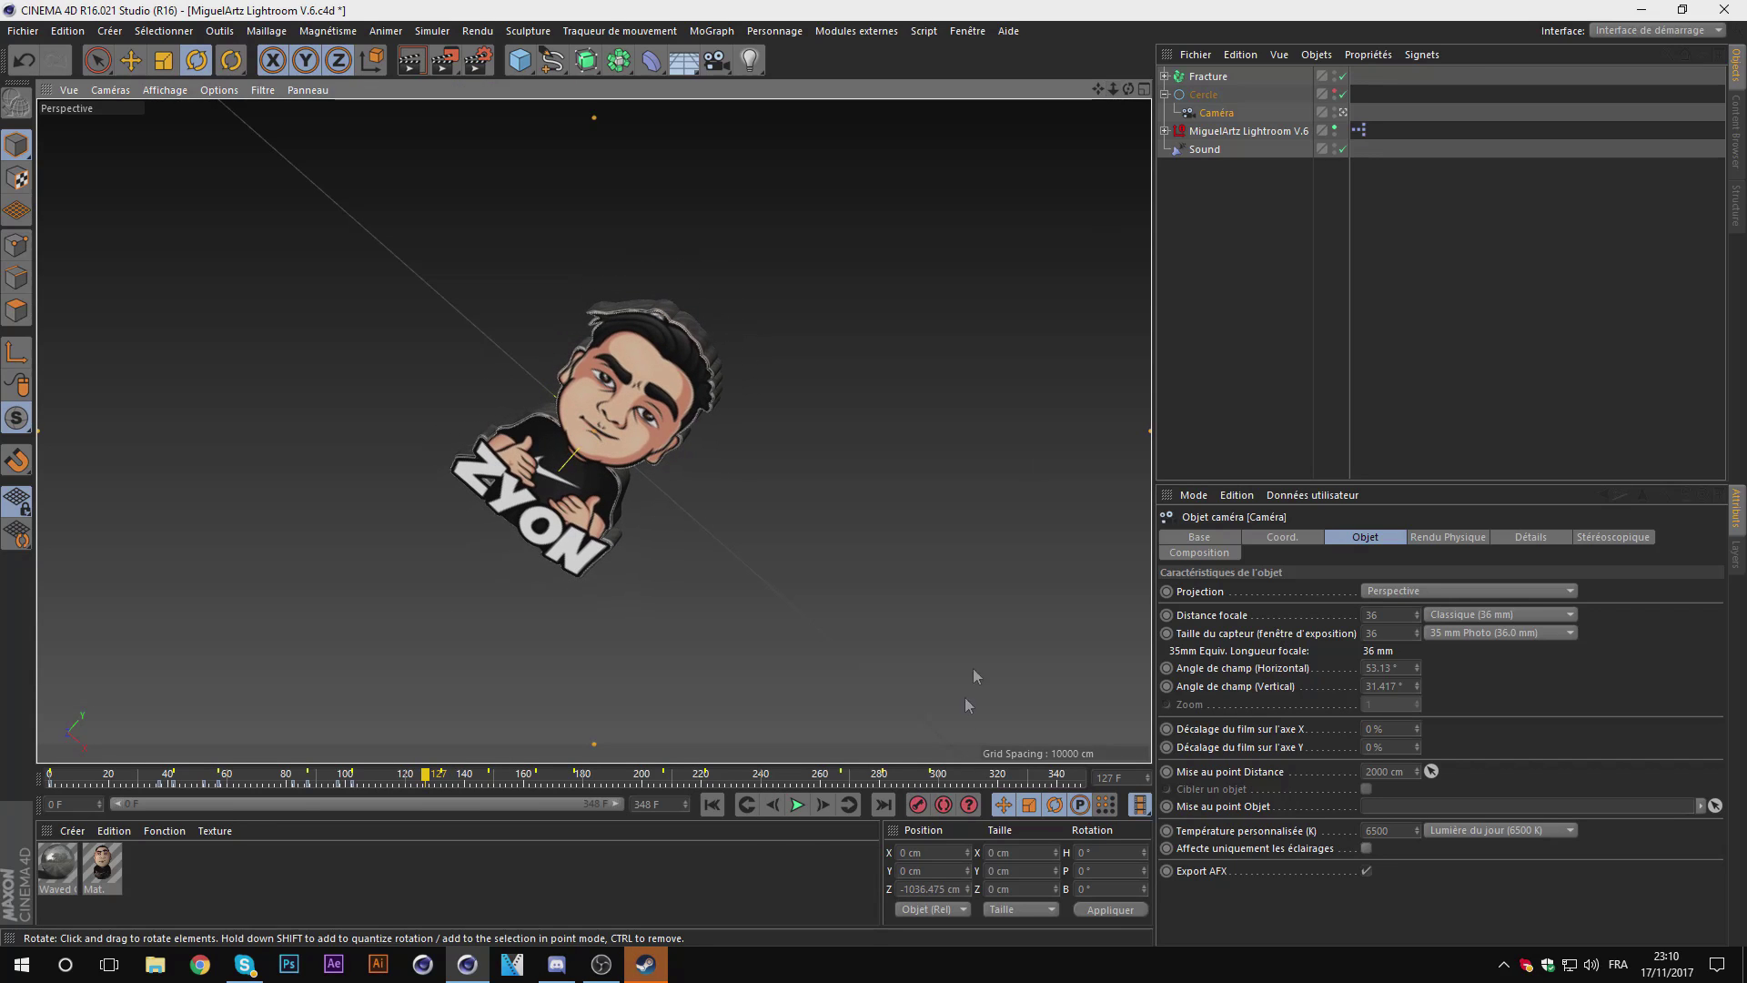
{"action": "left_click", "coordinate": [823, 804]}
{"action": "scroll", "coordinate": [960, 719], "scroll_direction": "down", "scroll_amount": 1}
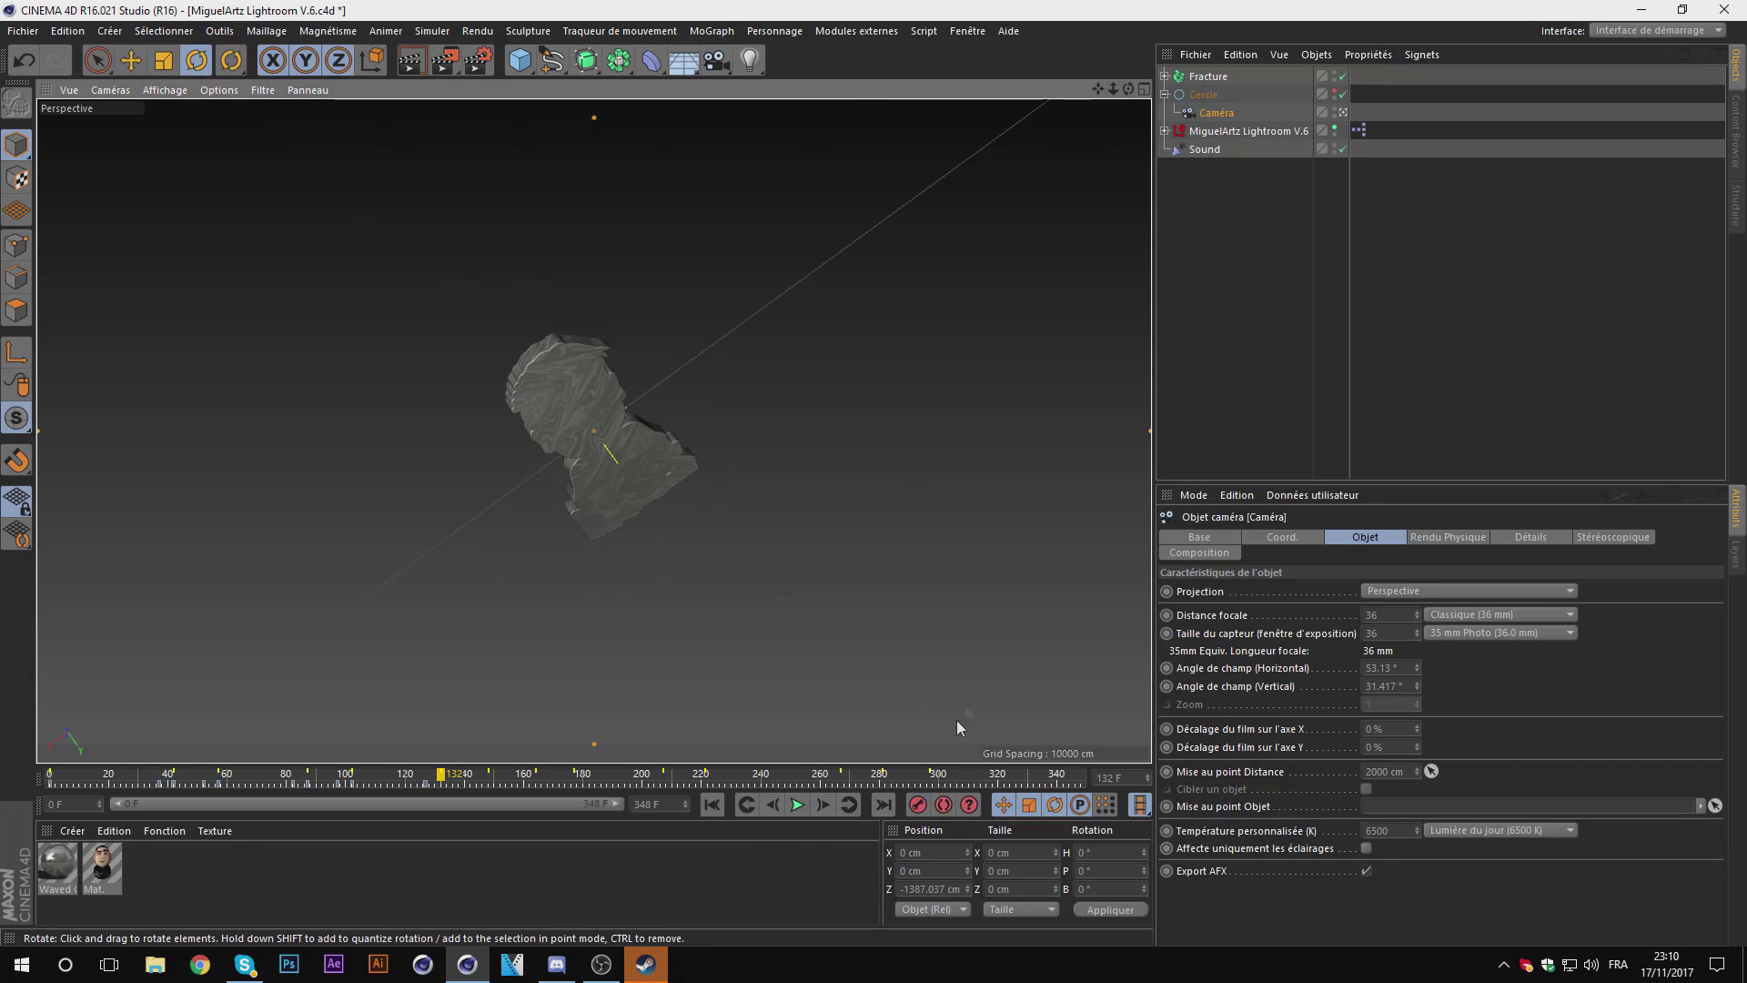
{"action": "scroll", "coordinate": [595, 432], "scroll_direction": "up", "scroll_amount": 1}
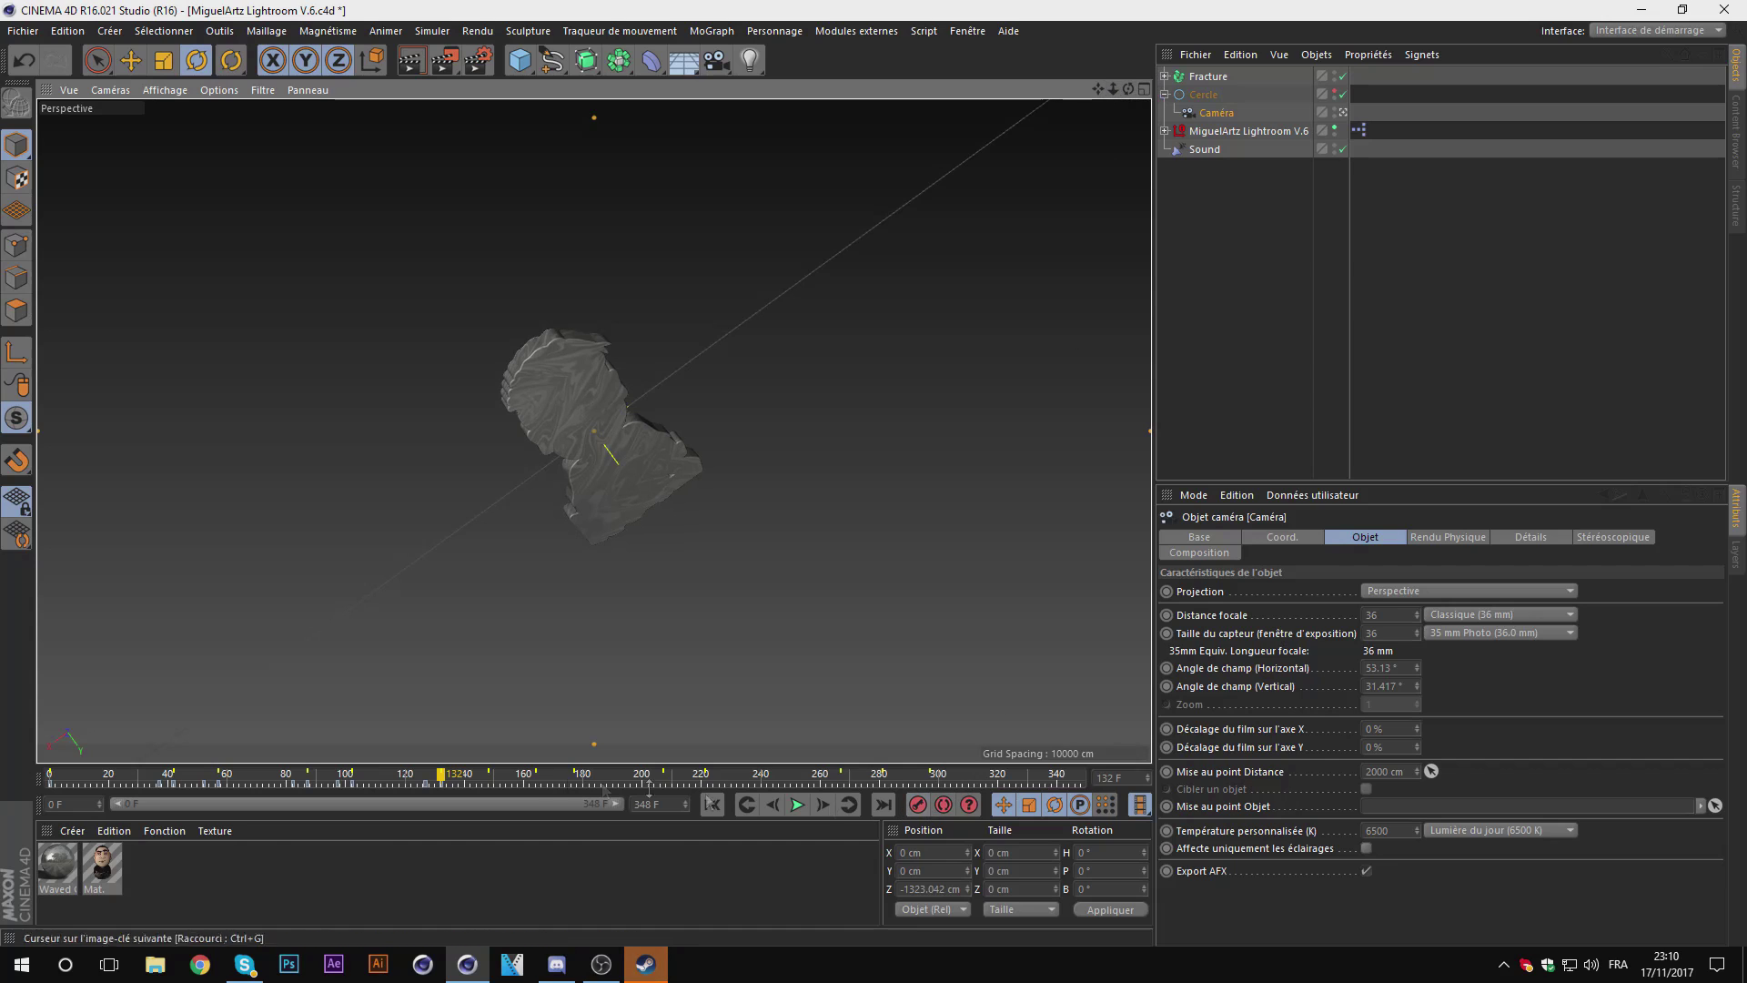
Step: Scroll the camera closer at frames 143 and 148
{"action": "left_click", "coordinate": [489, 780]}
{"action": "left_click", "coordinate": [772, 804]}
{"action": "left_click", "coordinate": [772, 804]}
{"action": "left_click", "coordinate": [772, 805]}
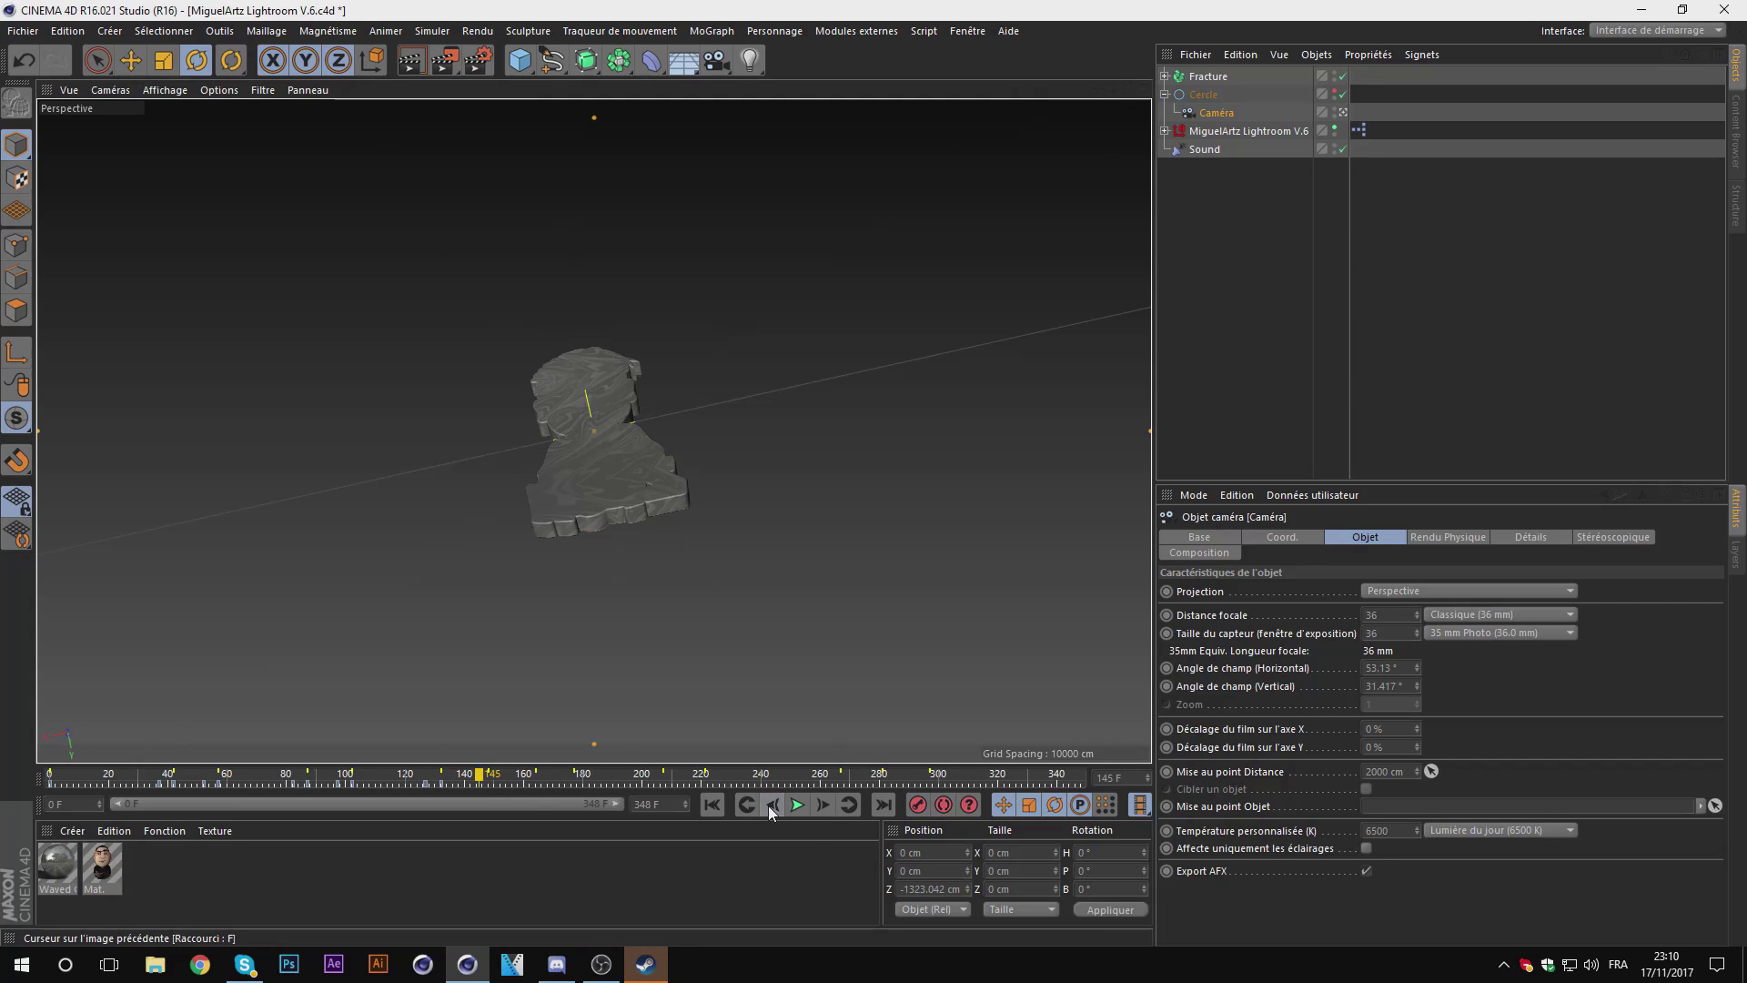
{"action": "scroll", "coordinate": [594, 431], "scroll_direction": "down", "scroll_amount": 1}
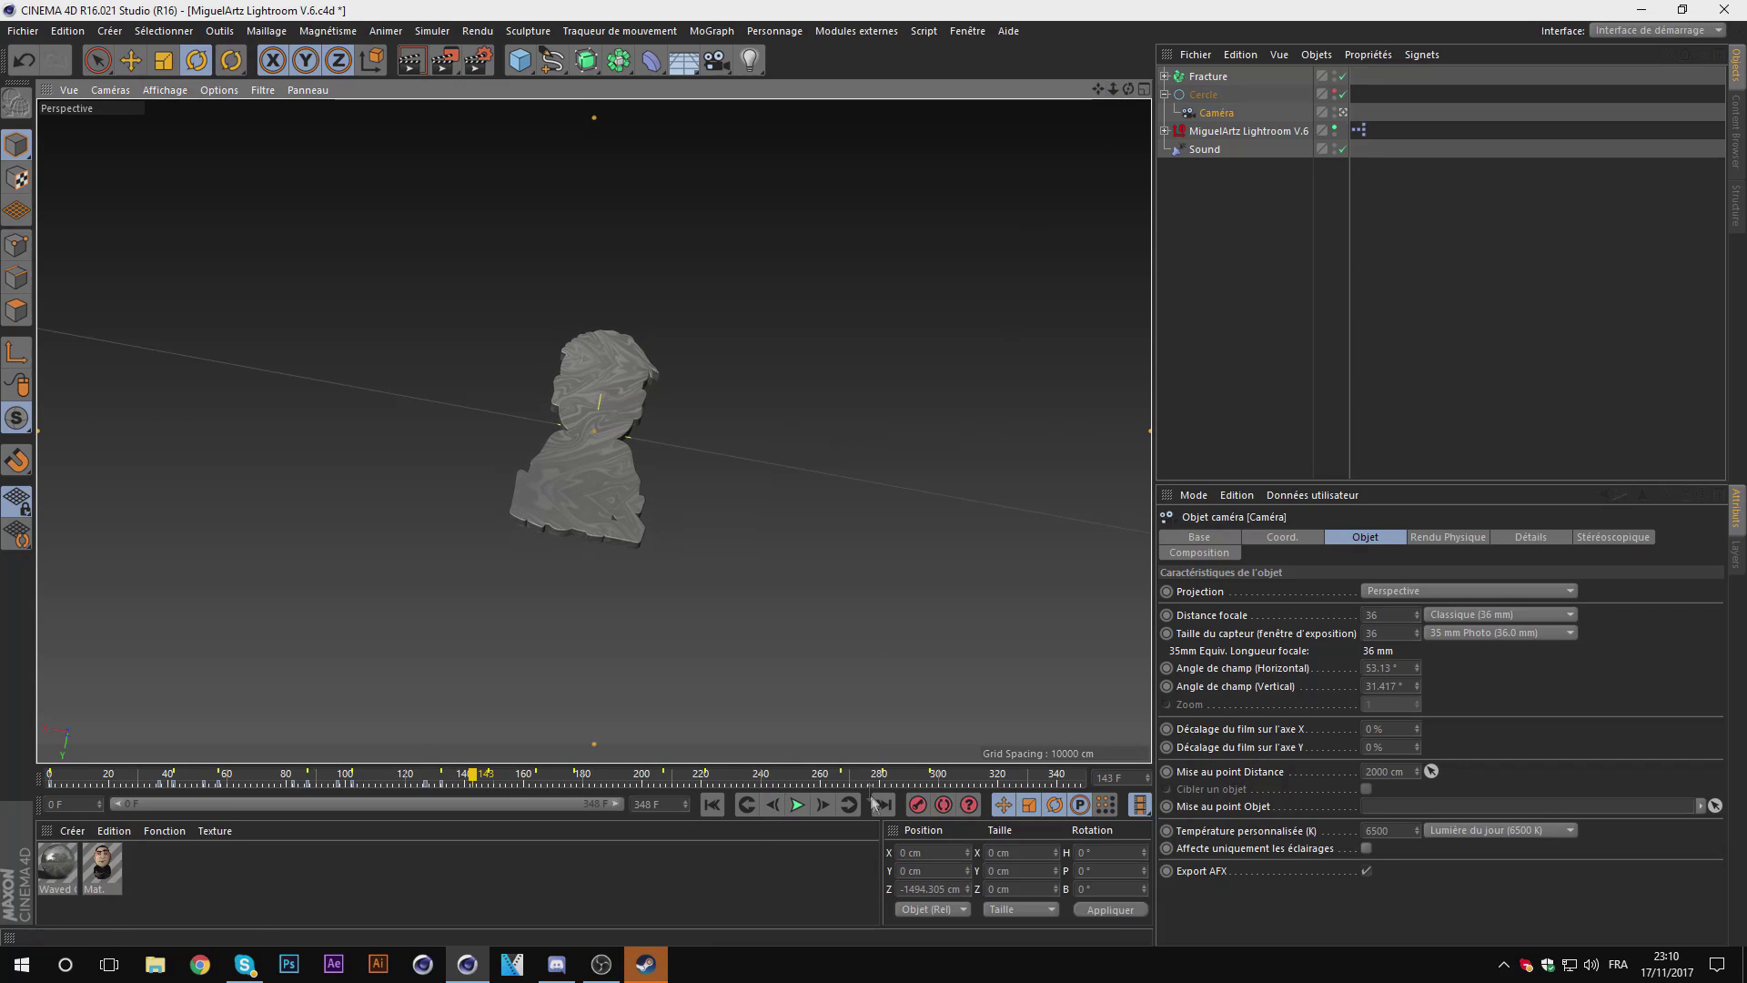
{"action": "left_click", "coordinate": [822, 805]}
{"action": "left_click", "coordinate": [821, 804]}
{"action": "left_click", "coordinate": [822, 805]}
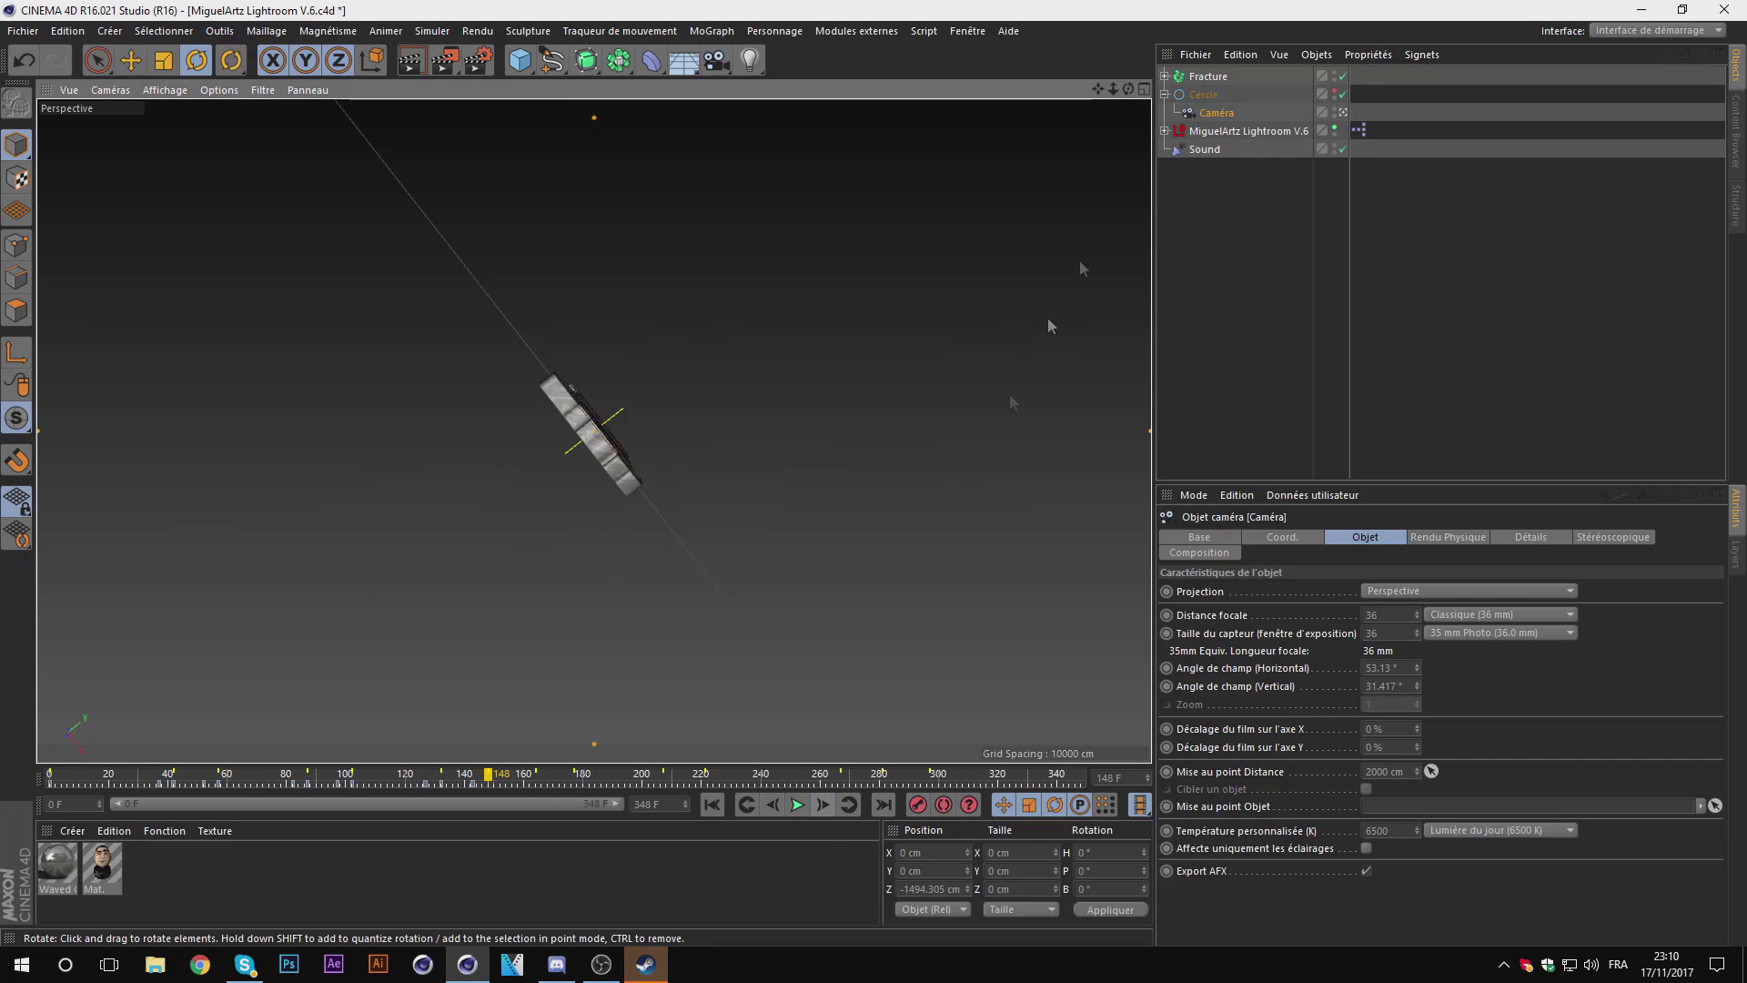
{"action": "scroll", "coordinate": [1008, 690], "scroll_direction": "down", "scroll_amount": 2}
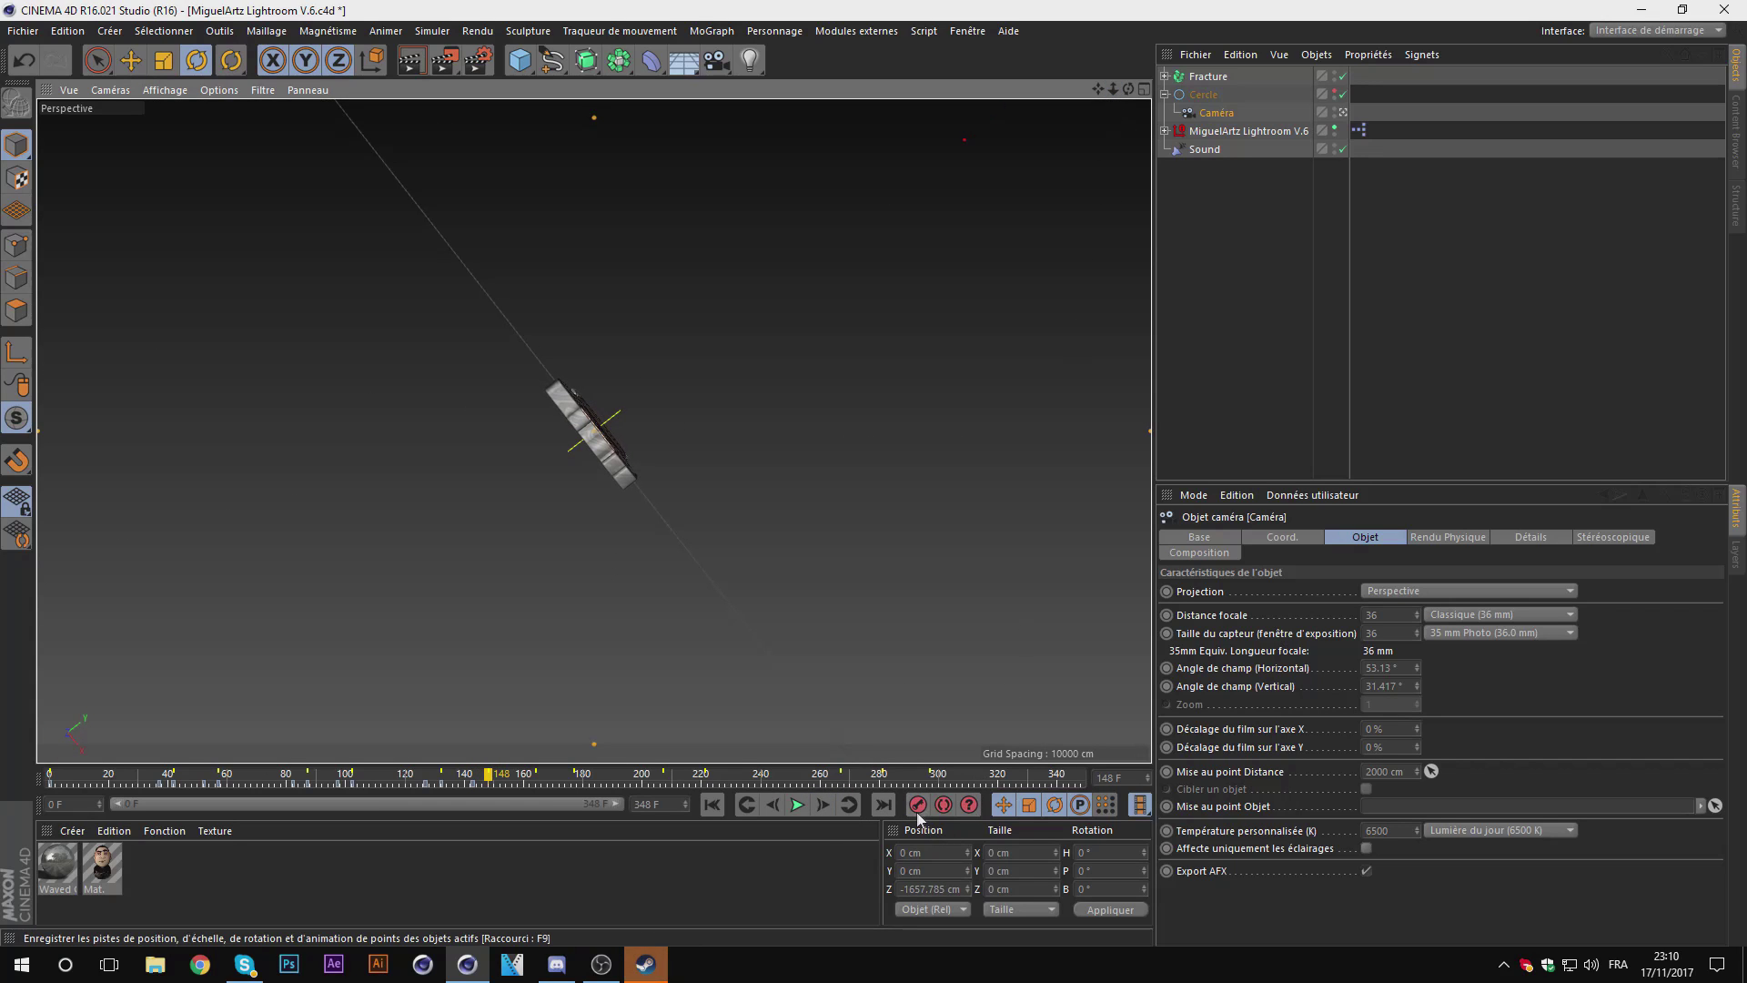
Step: Zoom the camera in on the bust at frames 159 and 164
{"action": "left_click", "coordinate": [535, 773]}
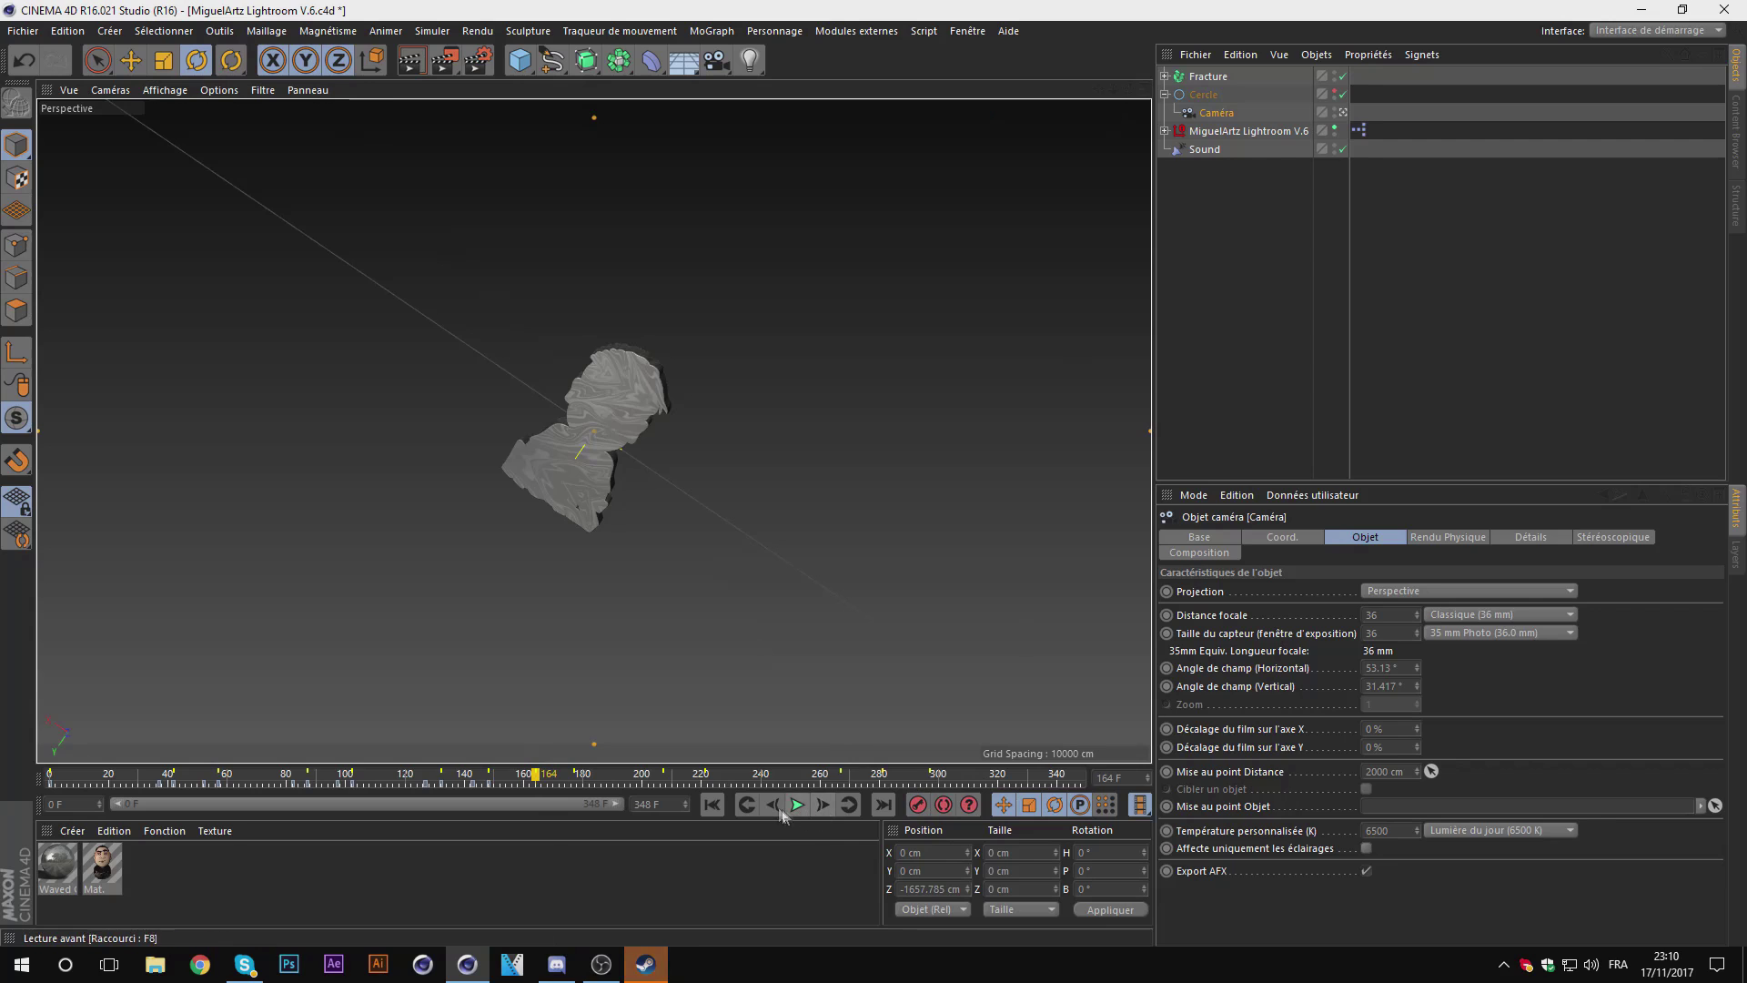
{"action": "left_click", "coordinate": [774, 804]}
{"action": "left_click", "coordinate": [774, 804]}
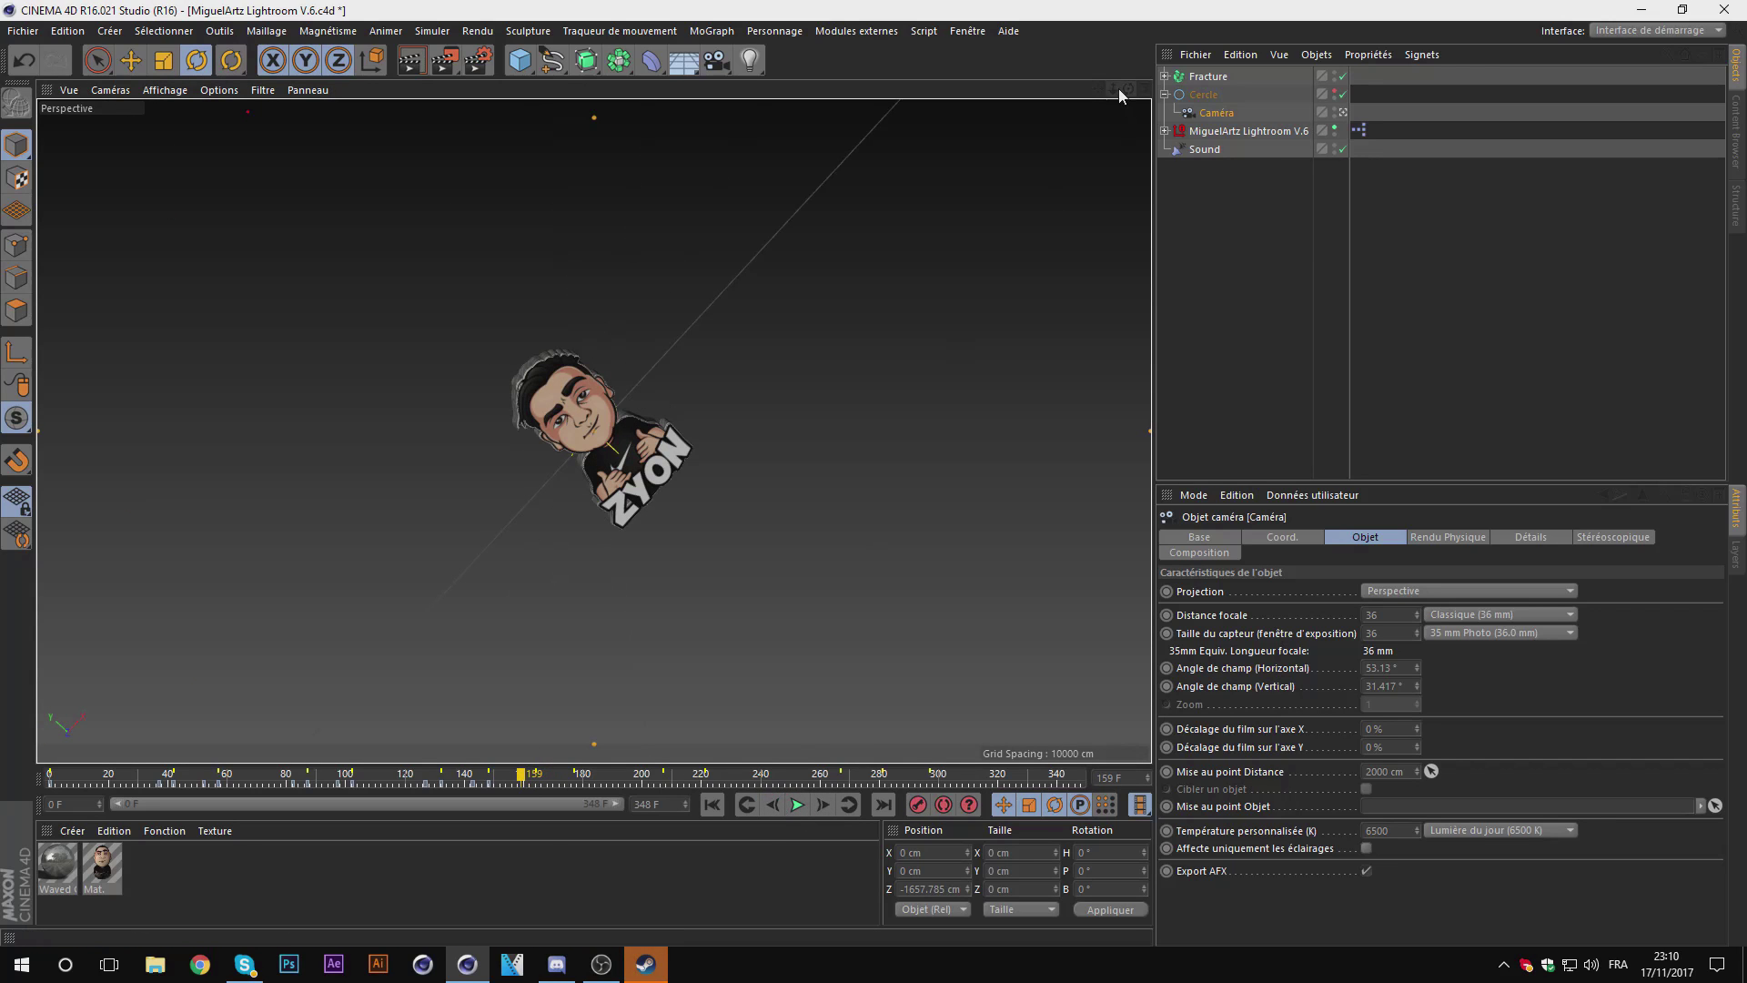
{"action": "left_click_drag", "start_coordinate": [1119, 95], "coordinate": [986, 585]}
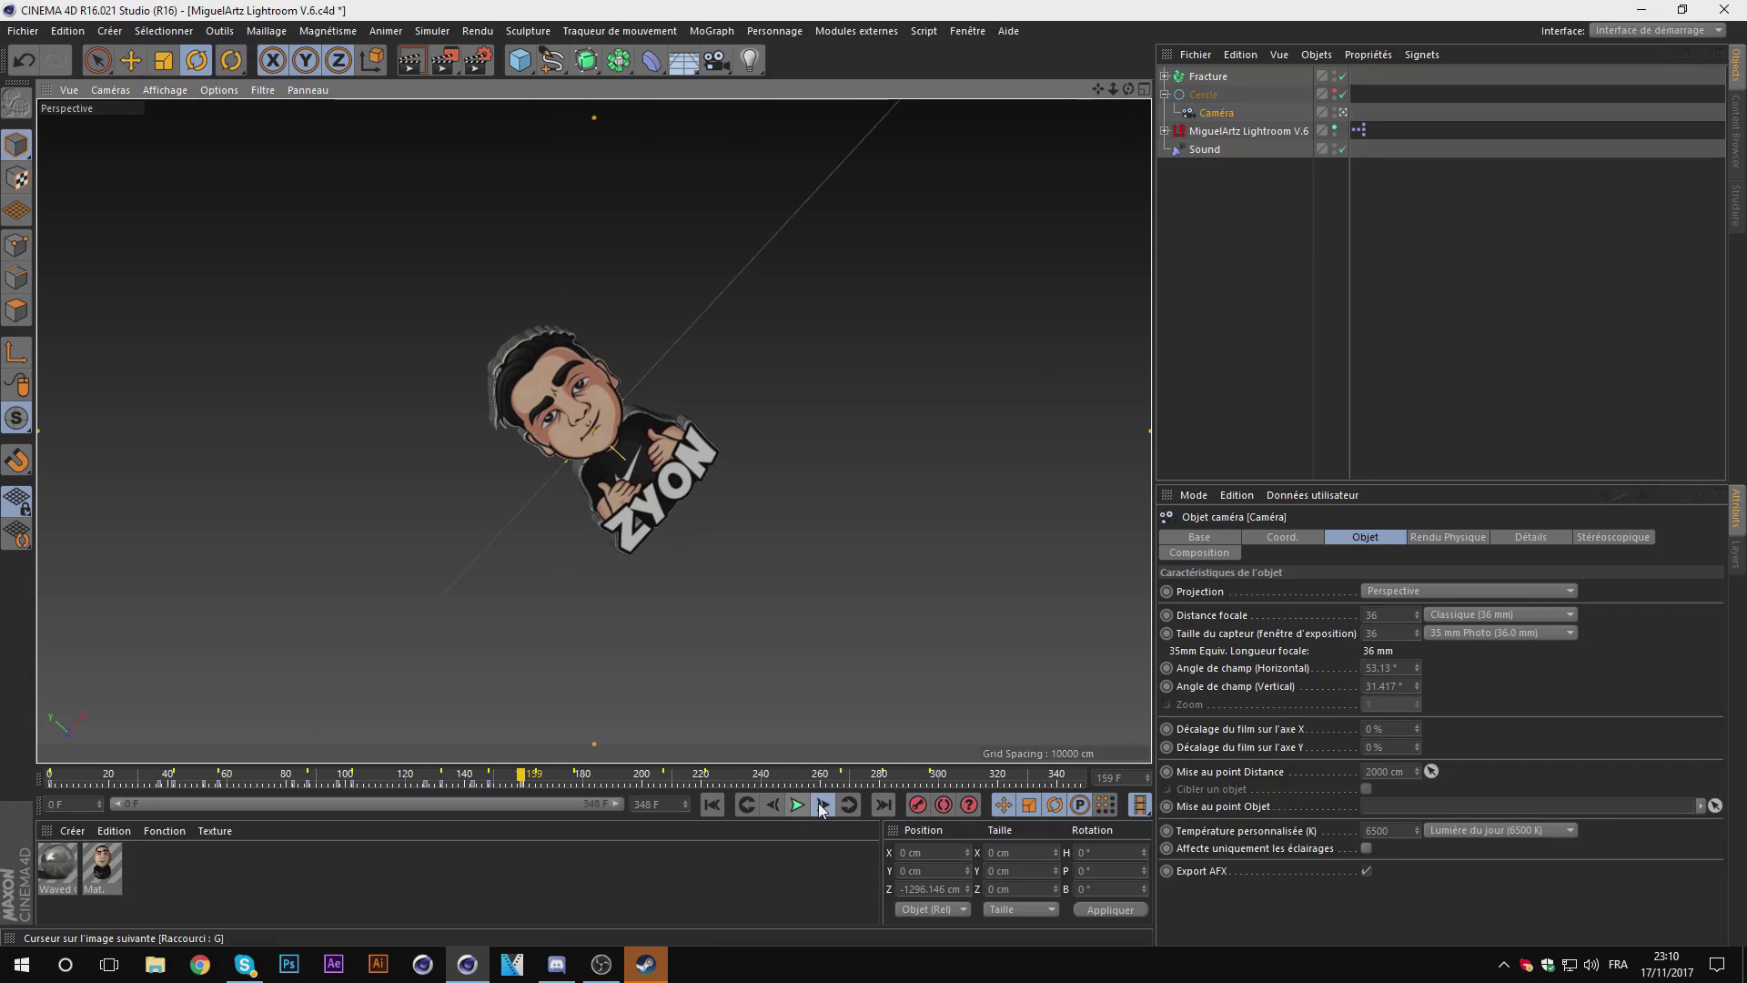
{"action": "left_click", "coordinate": [822, 804]}
{"action": "left_click", "coordinate": [821, 805]}
{"action": "left_click", "coordinate": [821, 804]}
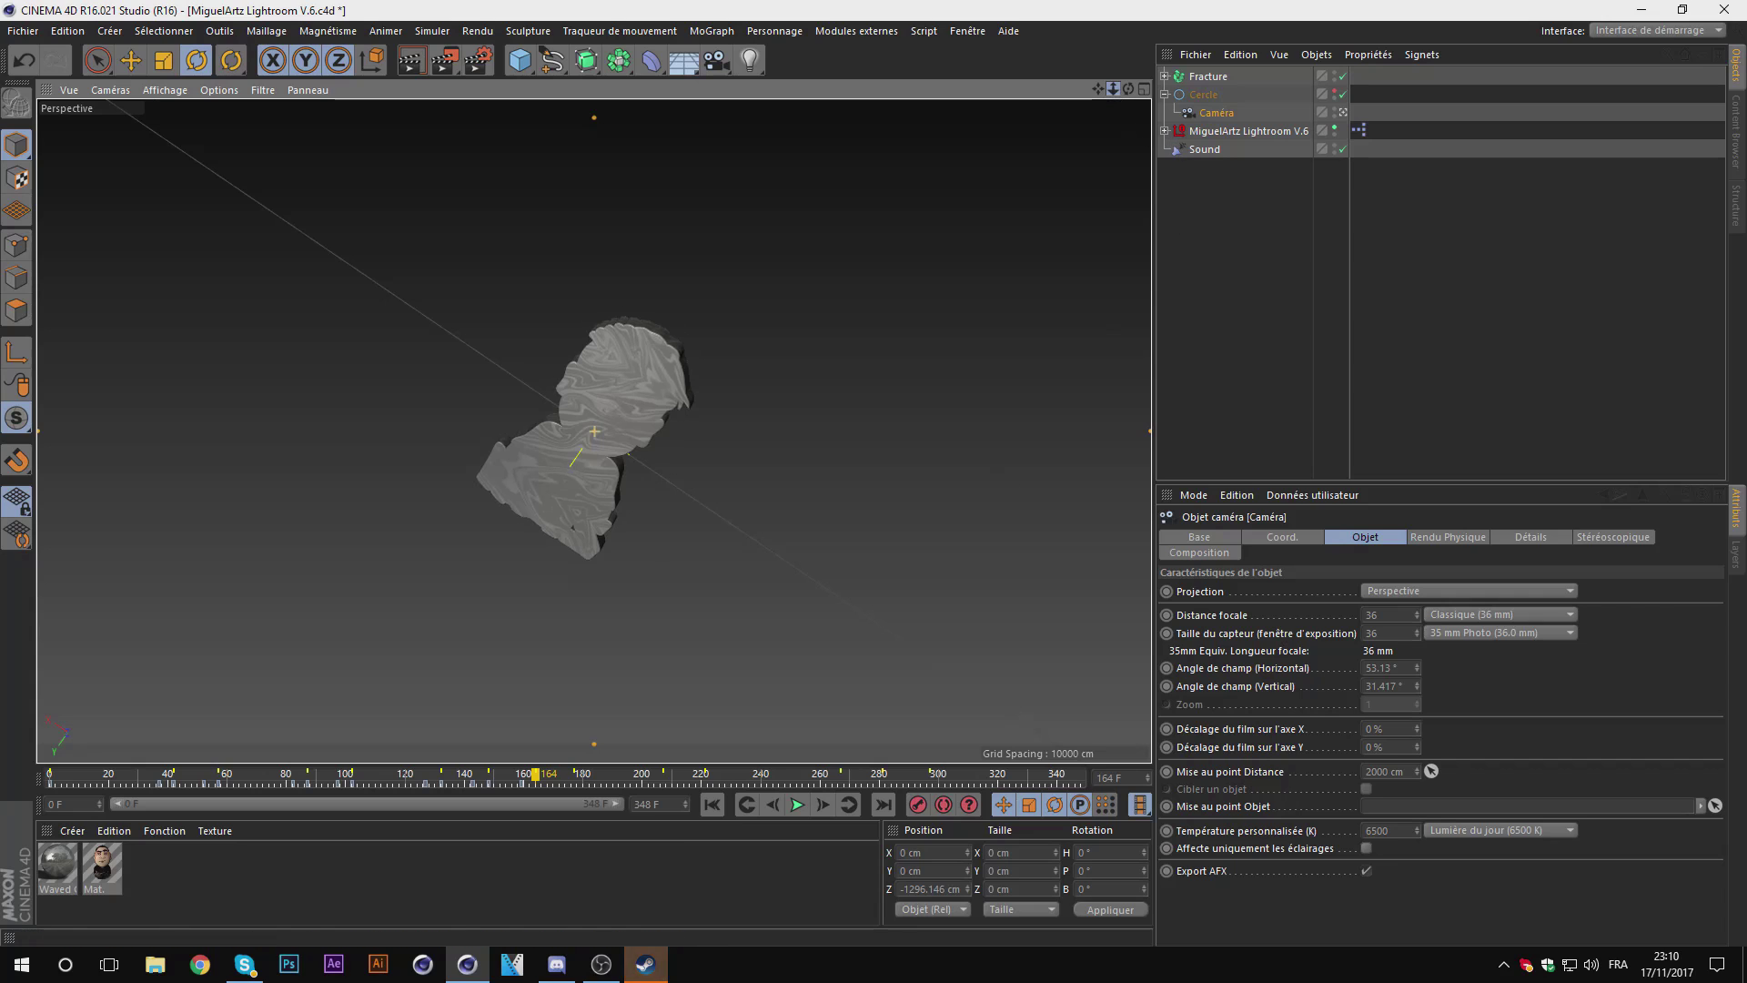
{"action": "left_click_drag", "start_coordinate": [1112, 89], "coordinate": [1115, 105]}
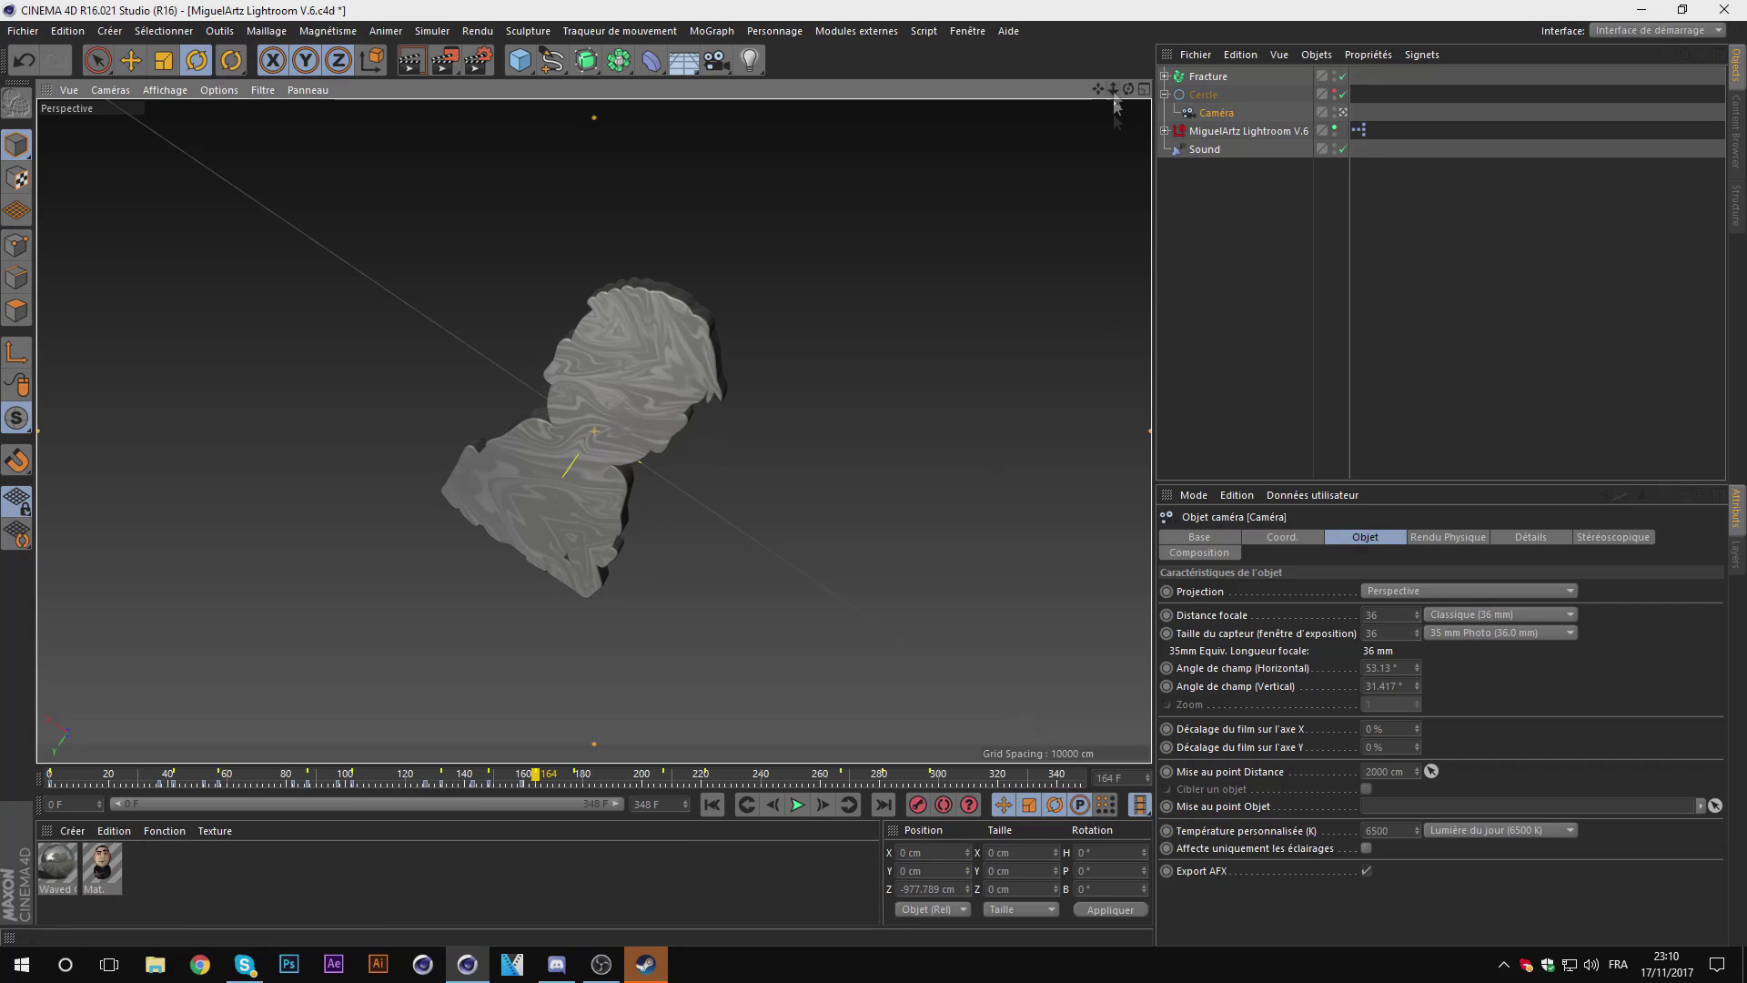
Step: Move the camera slightly closer at frame 172, then pull it back at frame 177
{"action": "left_click", "coordinate": [574, 778]}
{"action": "left_click", "coordinate": [825, 807]}
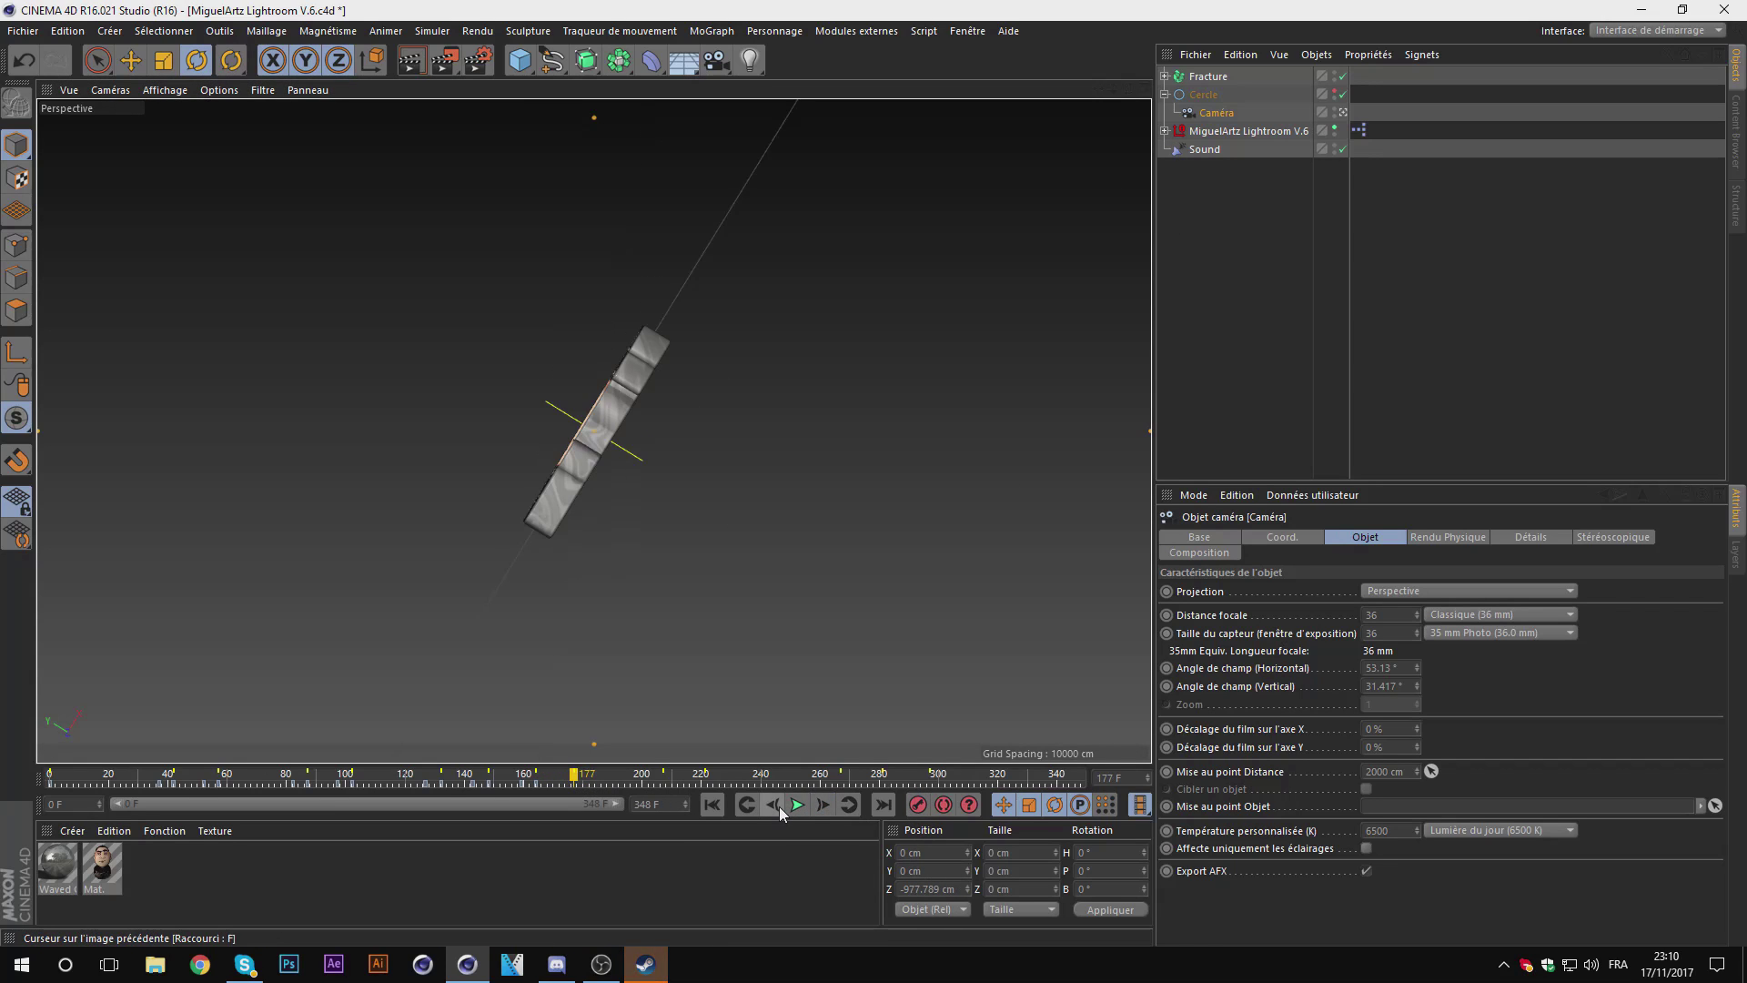
{"action": "left_click", "coordinate": [779, 805]}
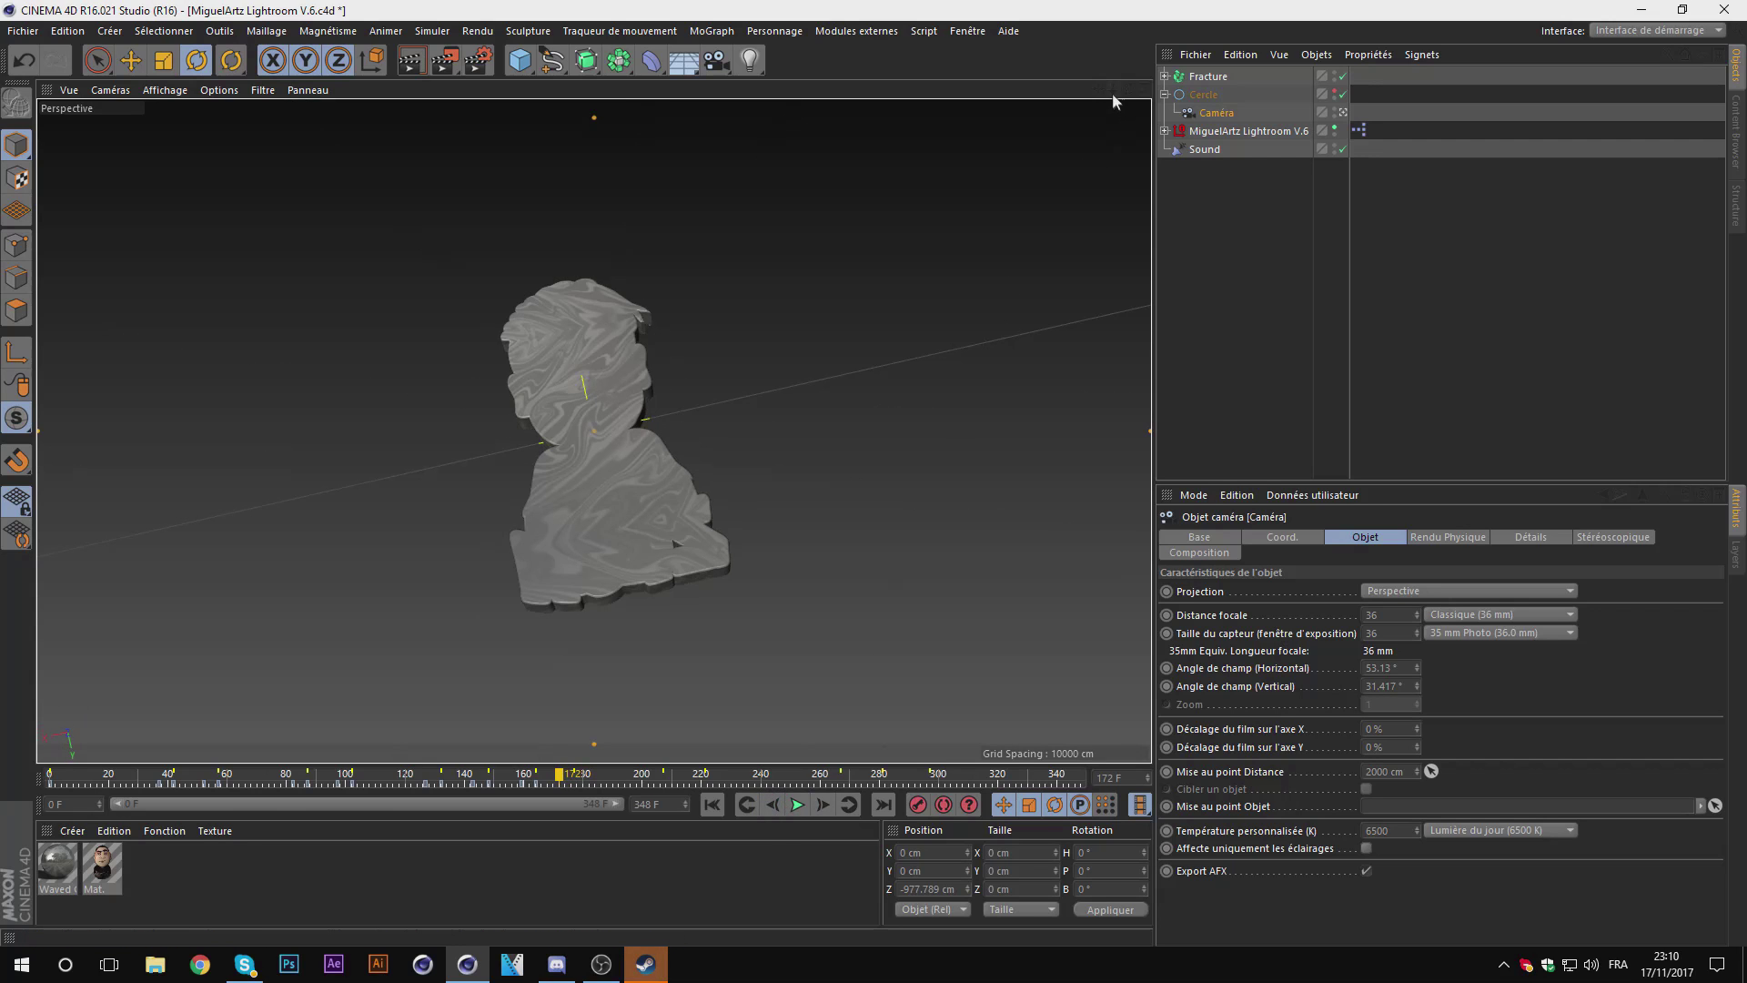
{"action": "left_click_drag", "start_coordinate": [1112, 95], "coordinate": [1114, 104]}
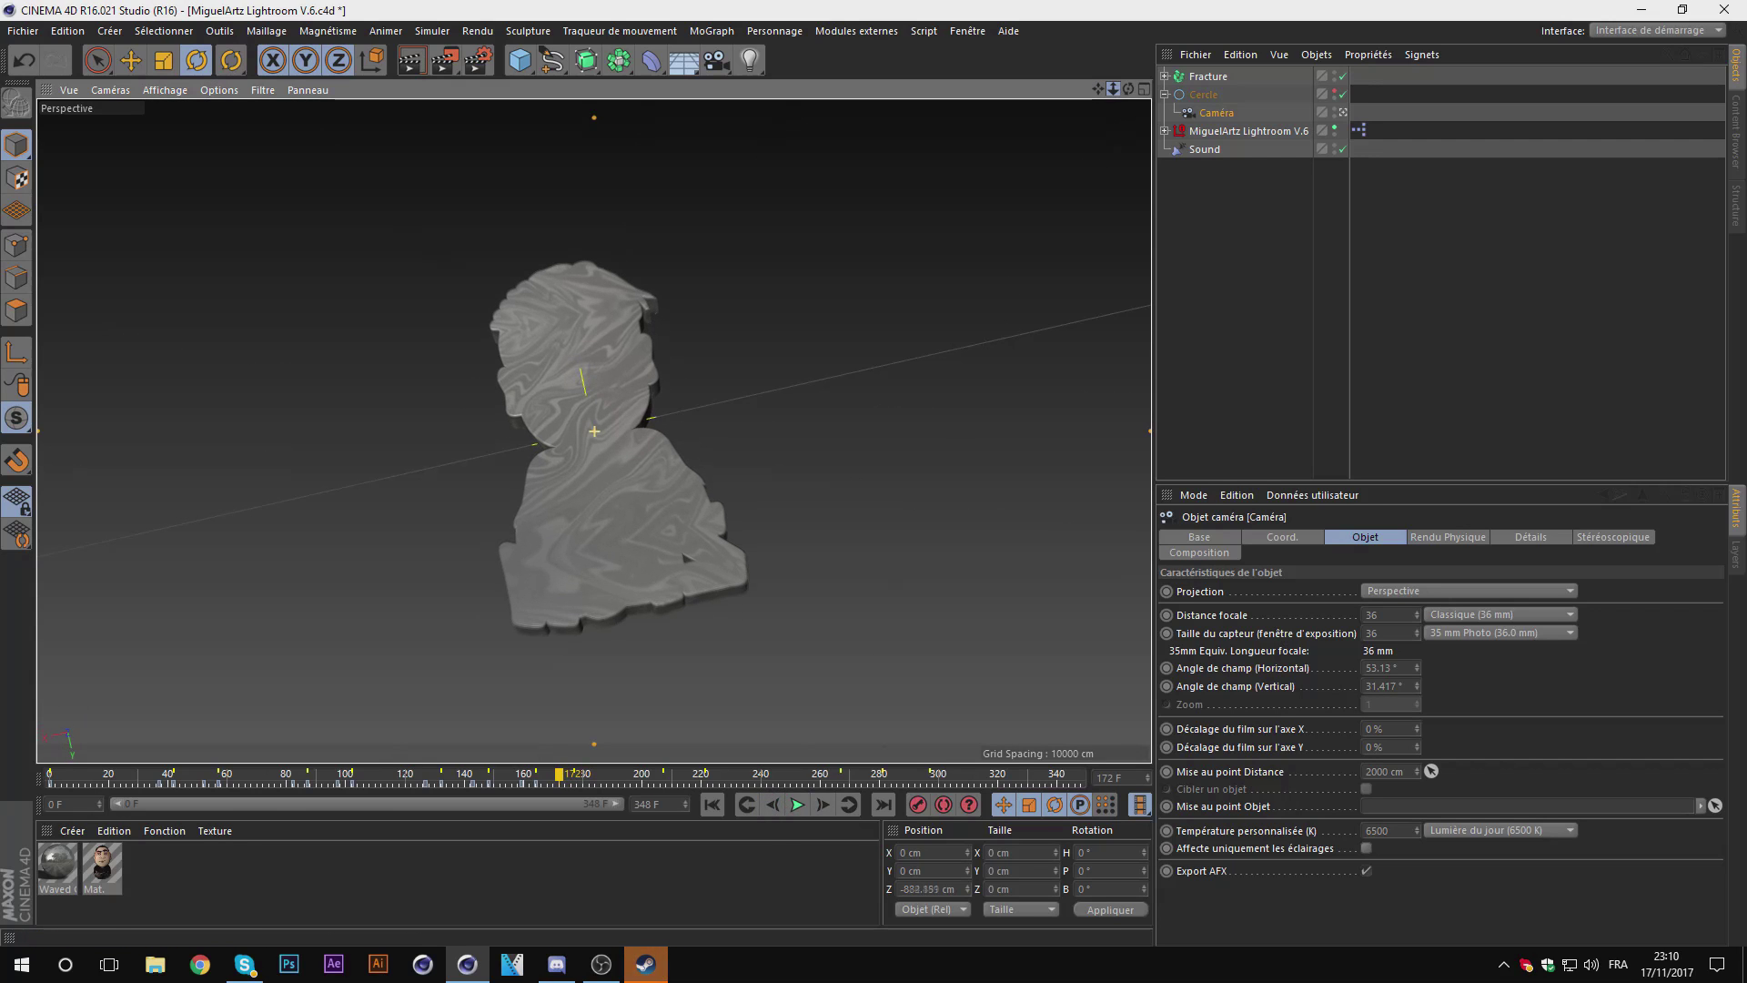
{"action": "left_click", "coordinate": [826, 807]}
{"action": "triple_click", "coordinate": [825, 807]}
{"action": "left_click_drag", "start_coordinate": [1112, 89], "coordinate": [1035, 609]}
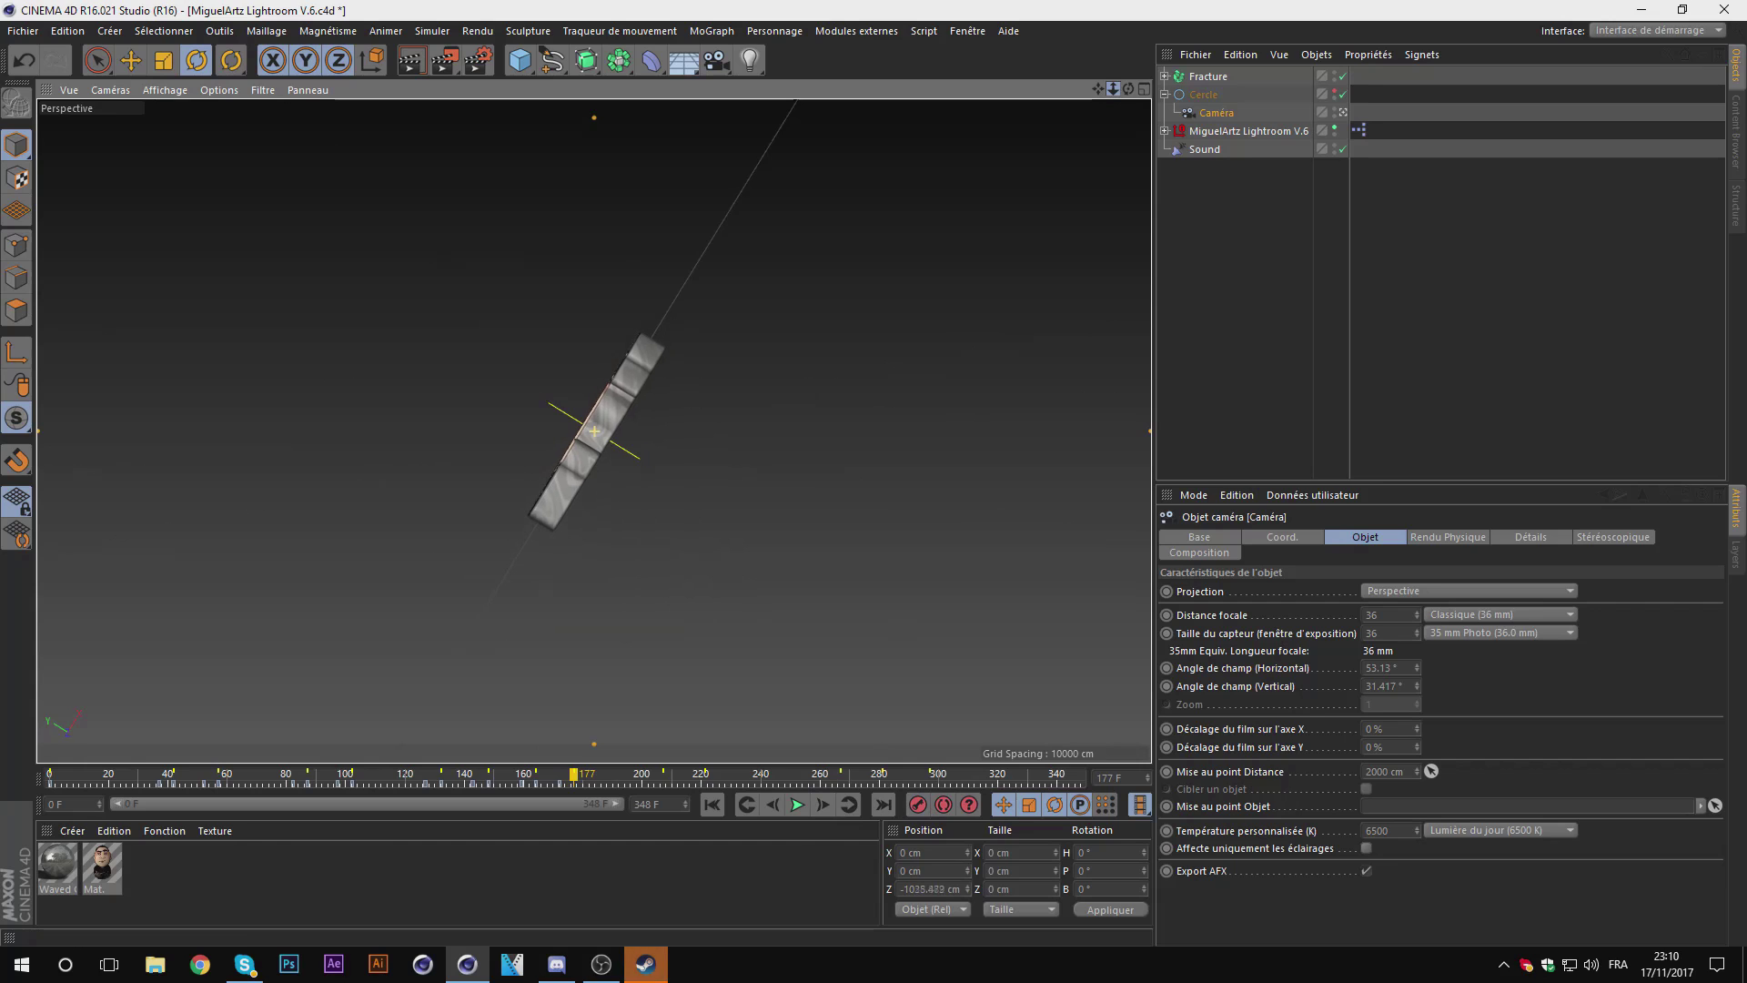
Step: Pull the camera back from the ZYON sticker at frames 202 and 207
{"action": "left_click", "coordinate": [664, 776]}
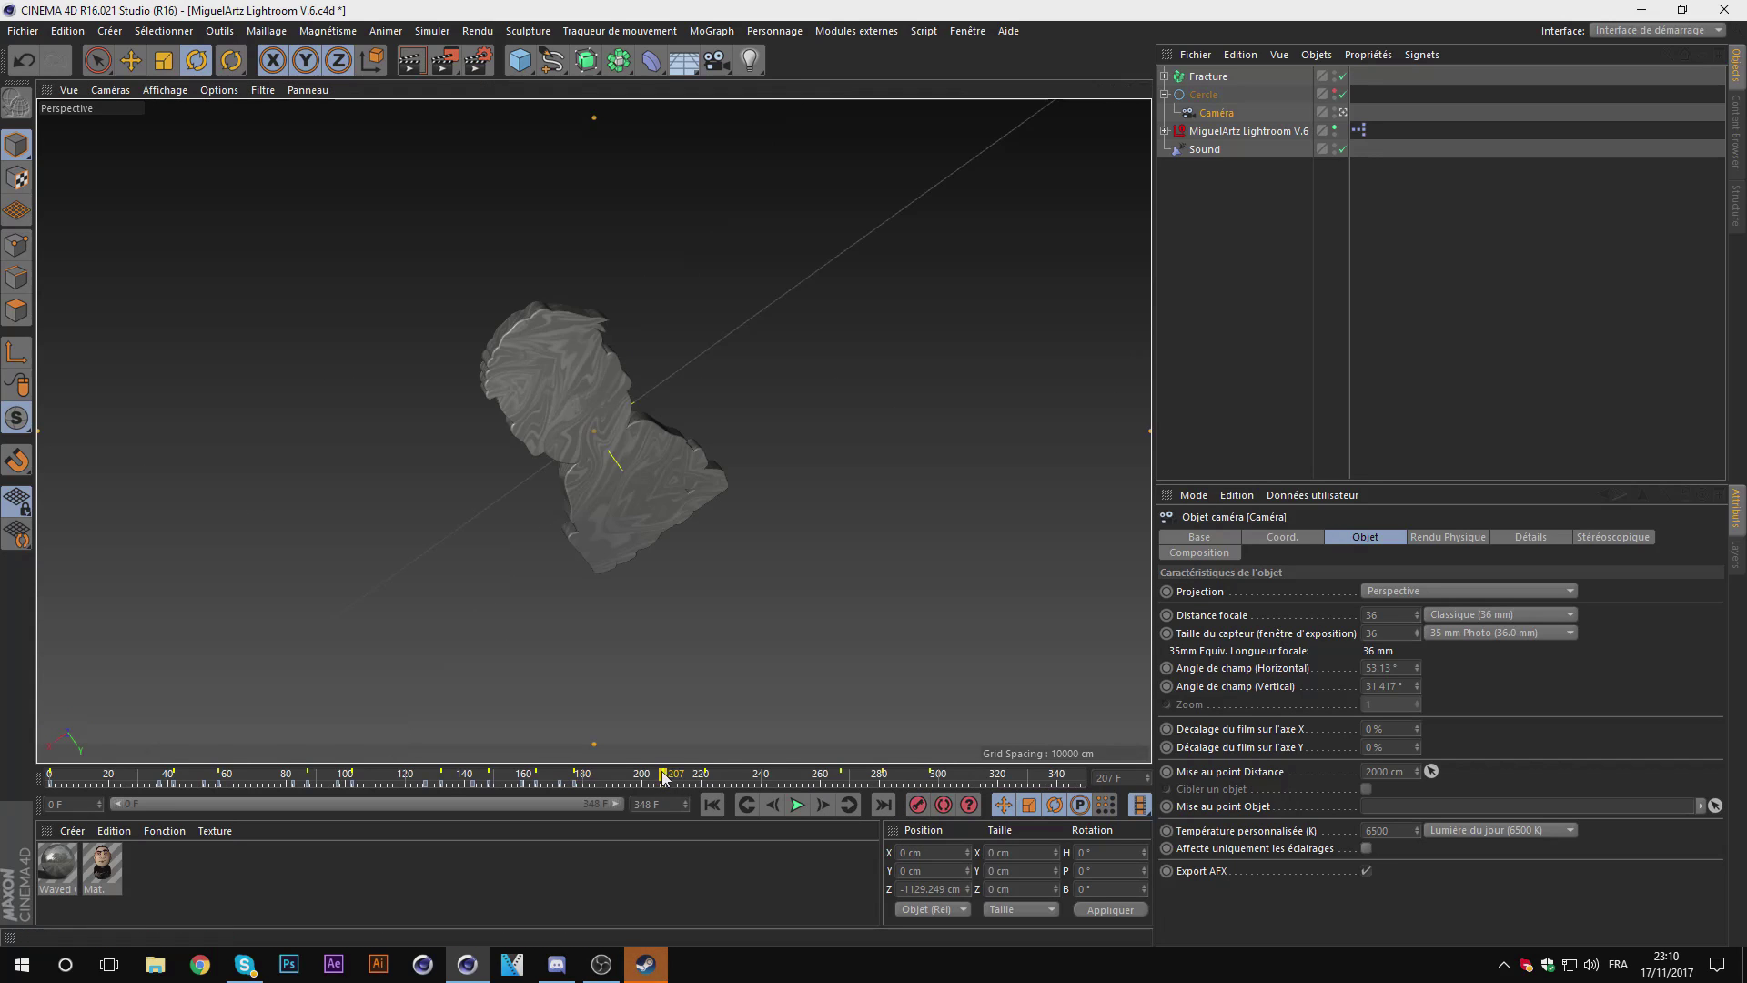
{"action": "left_click", "coordinate": [773, 805]}
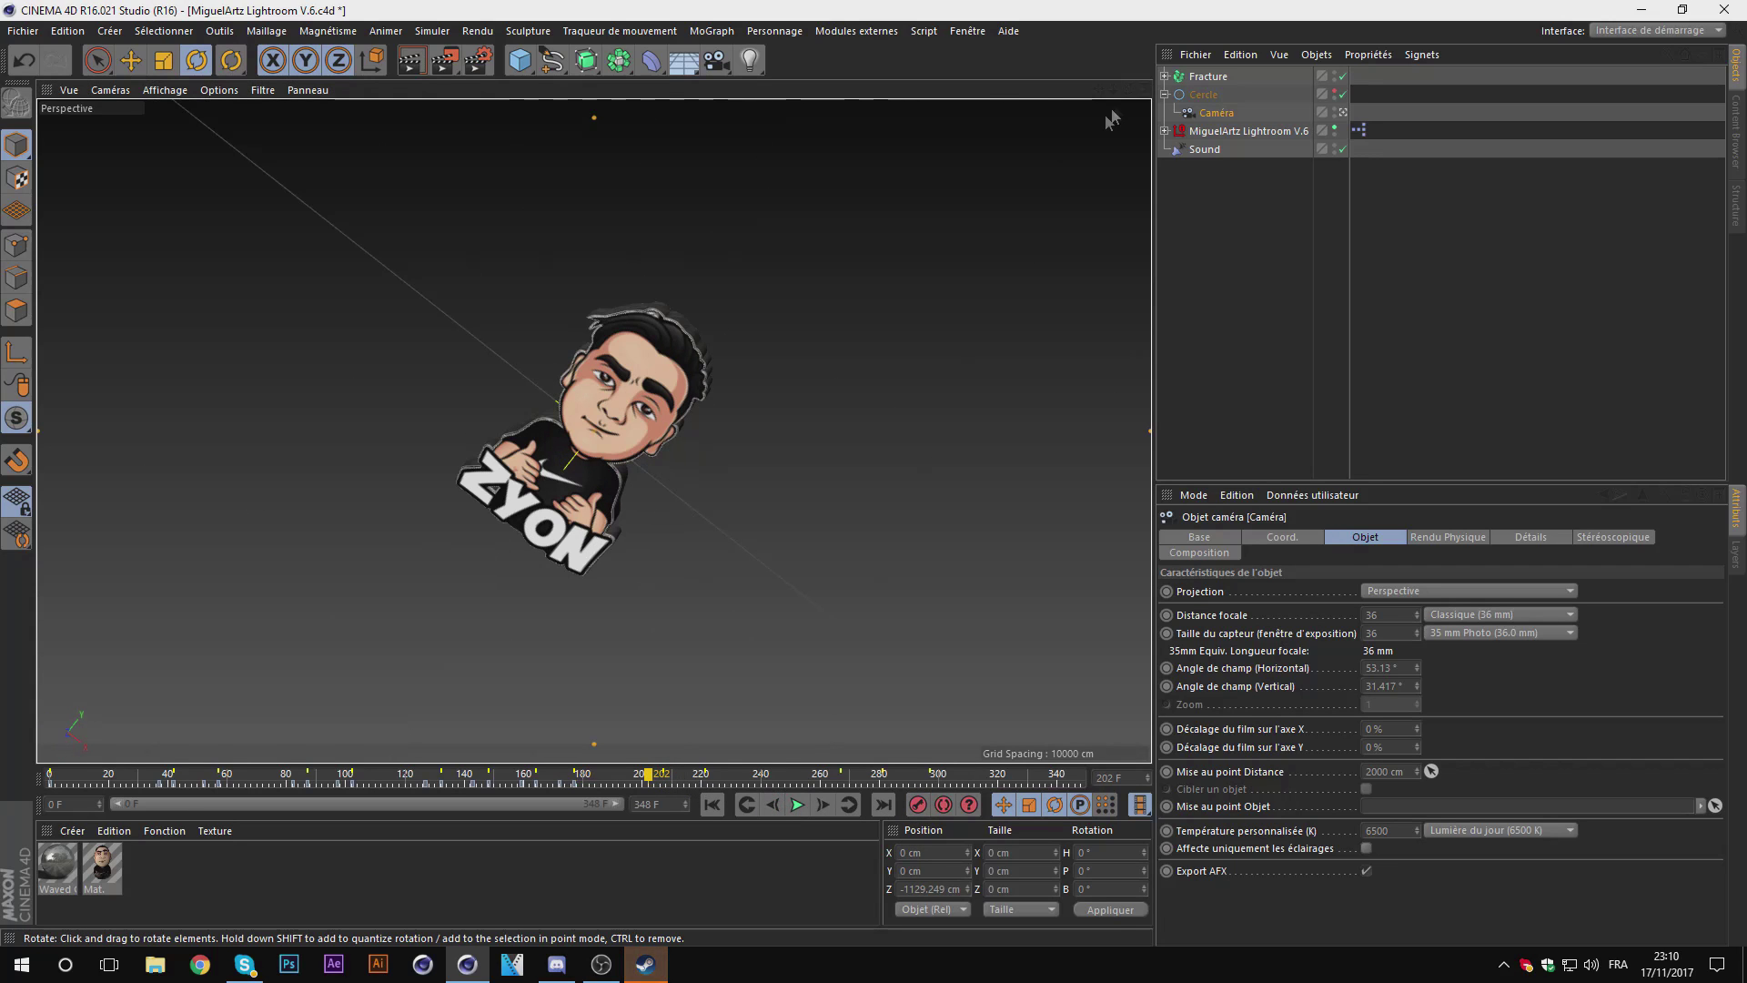
{"action": "left_click_drag", "start_coordinate": [1117, 99], "coordinate": [1092, 102]}
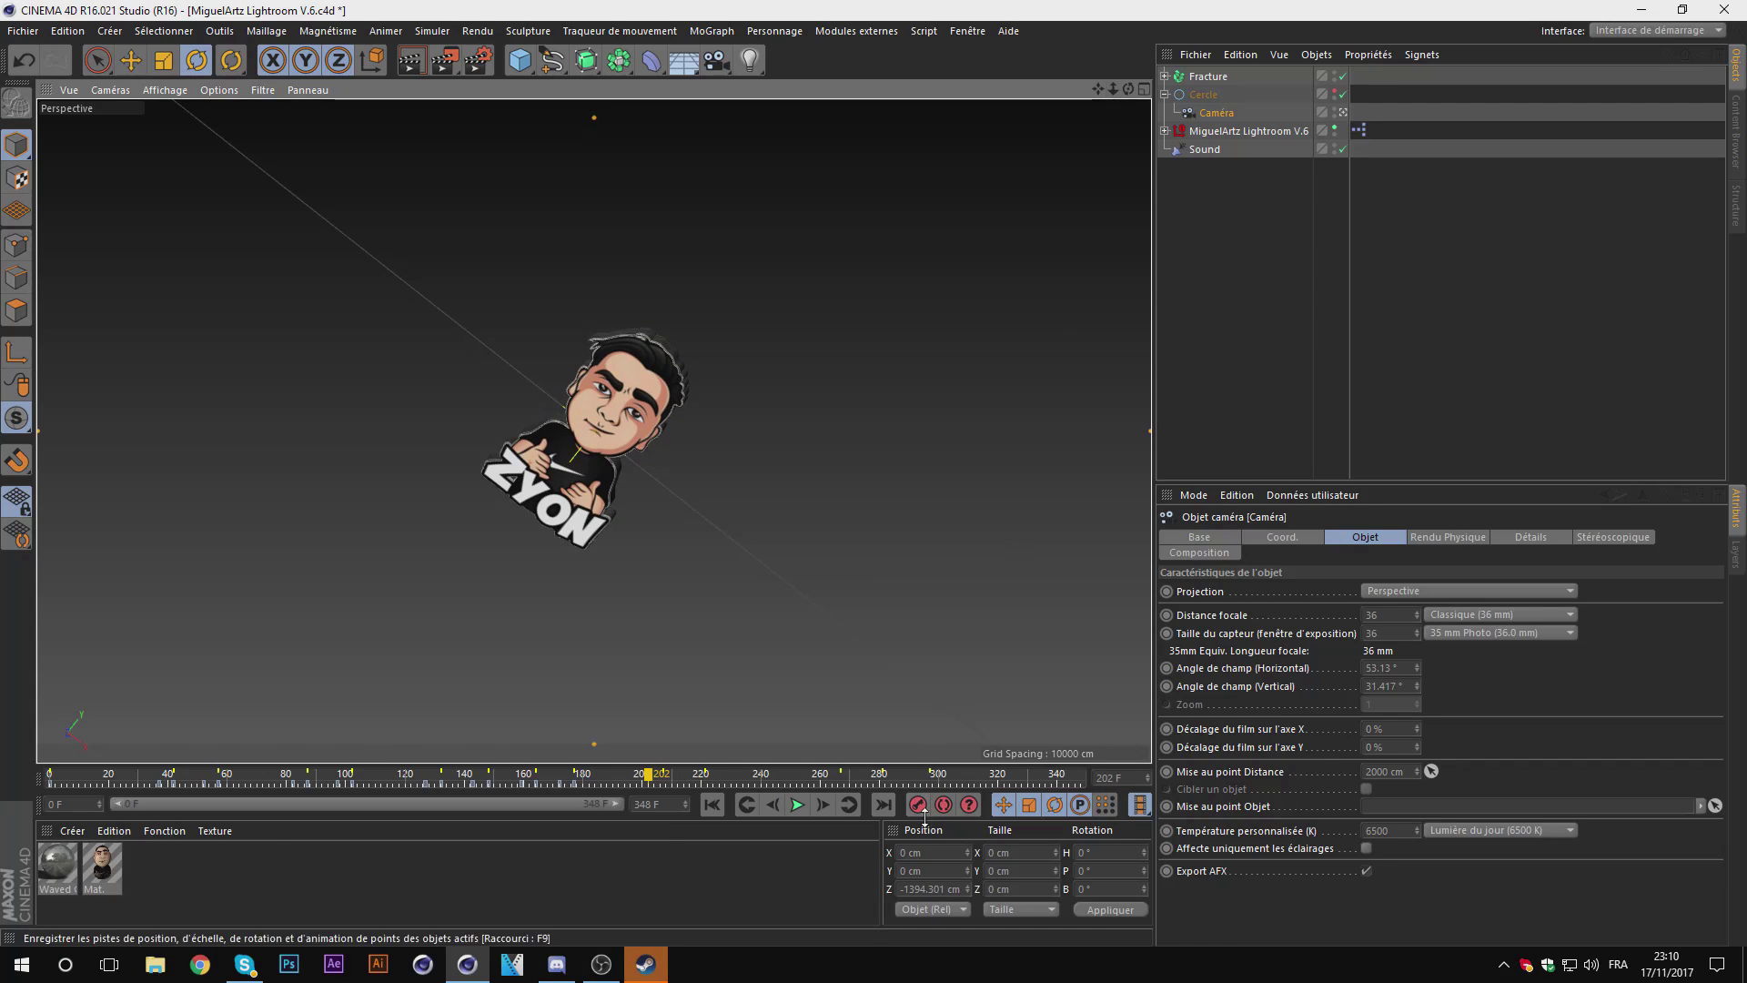
{"action": "left_click", "coordinate": [821, 803]}
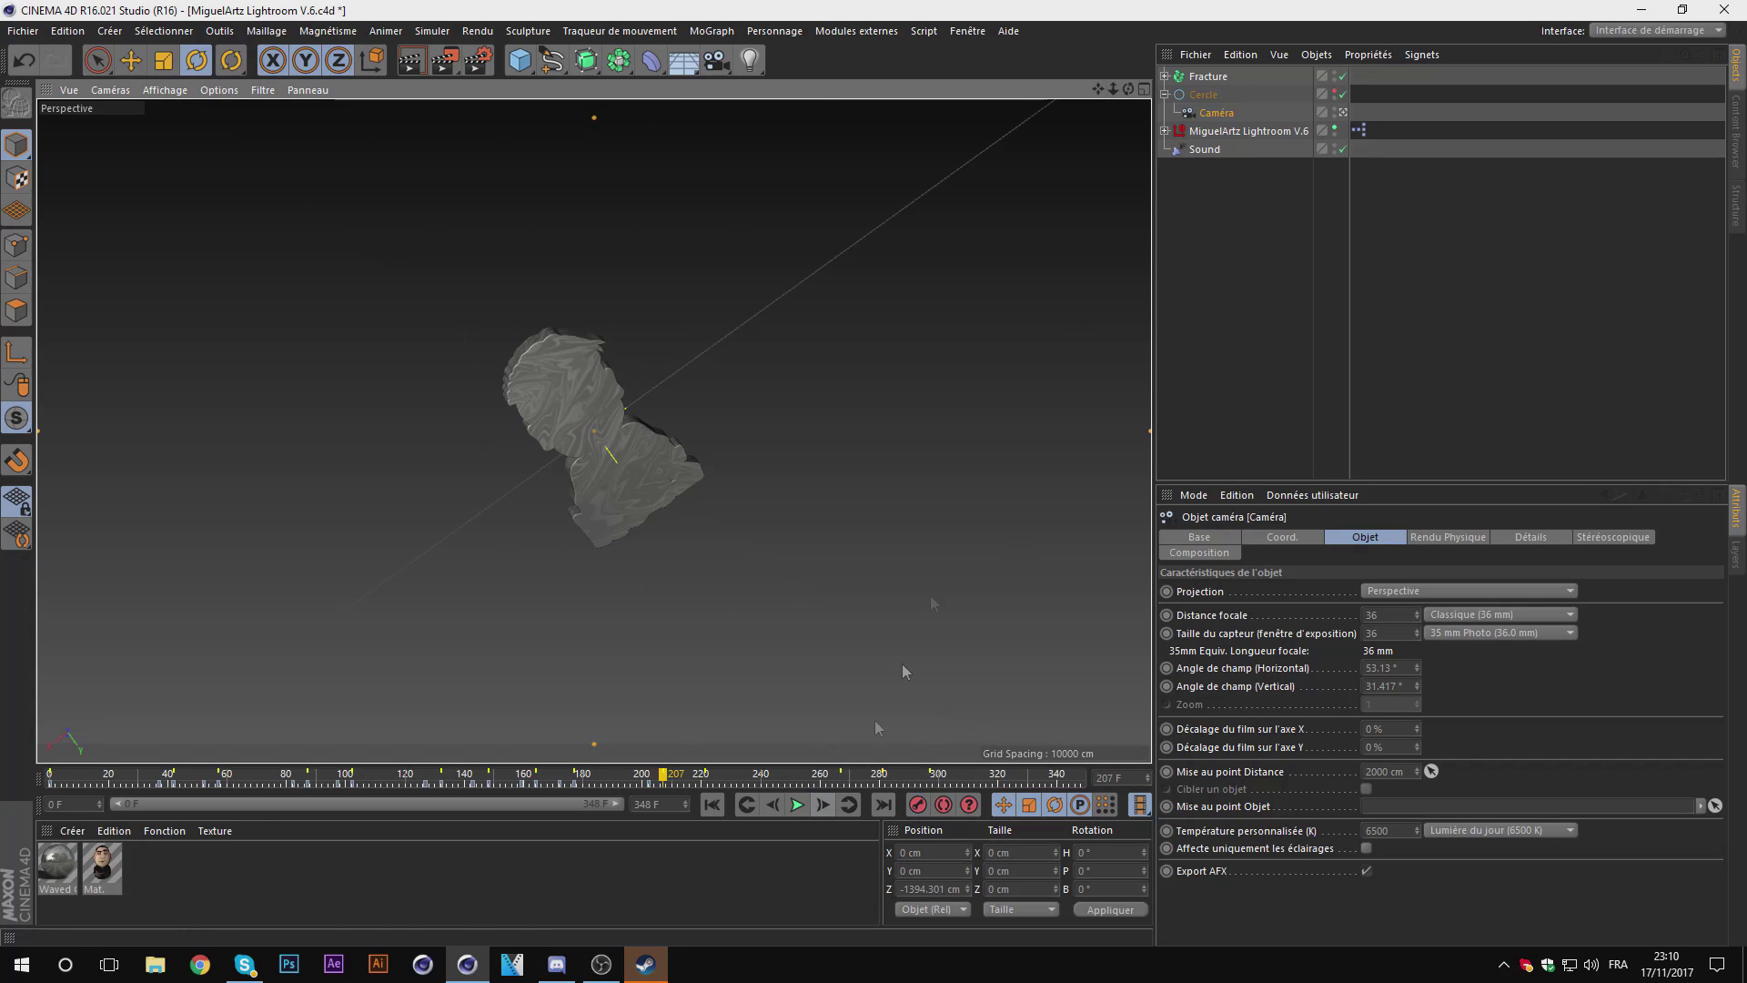
{"action": "left_click_drag", "start_coordinate": [1117, 102], "coordinate": [1115, 95]}
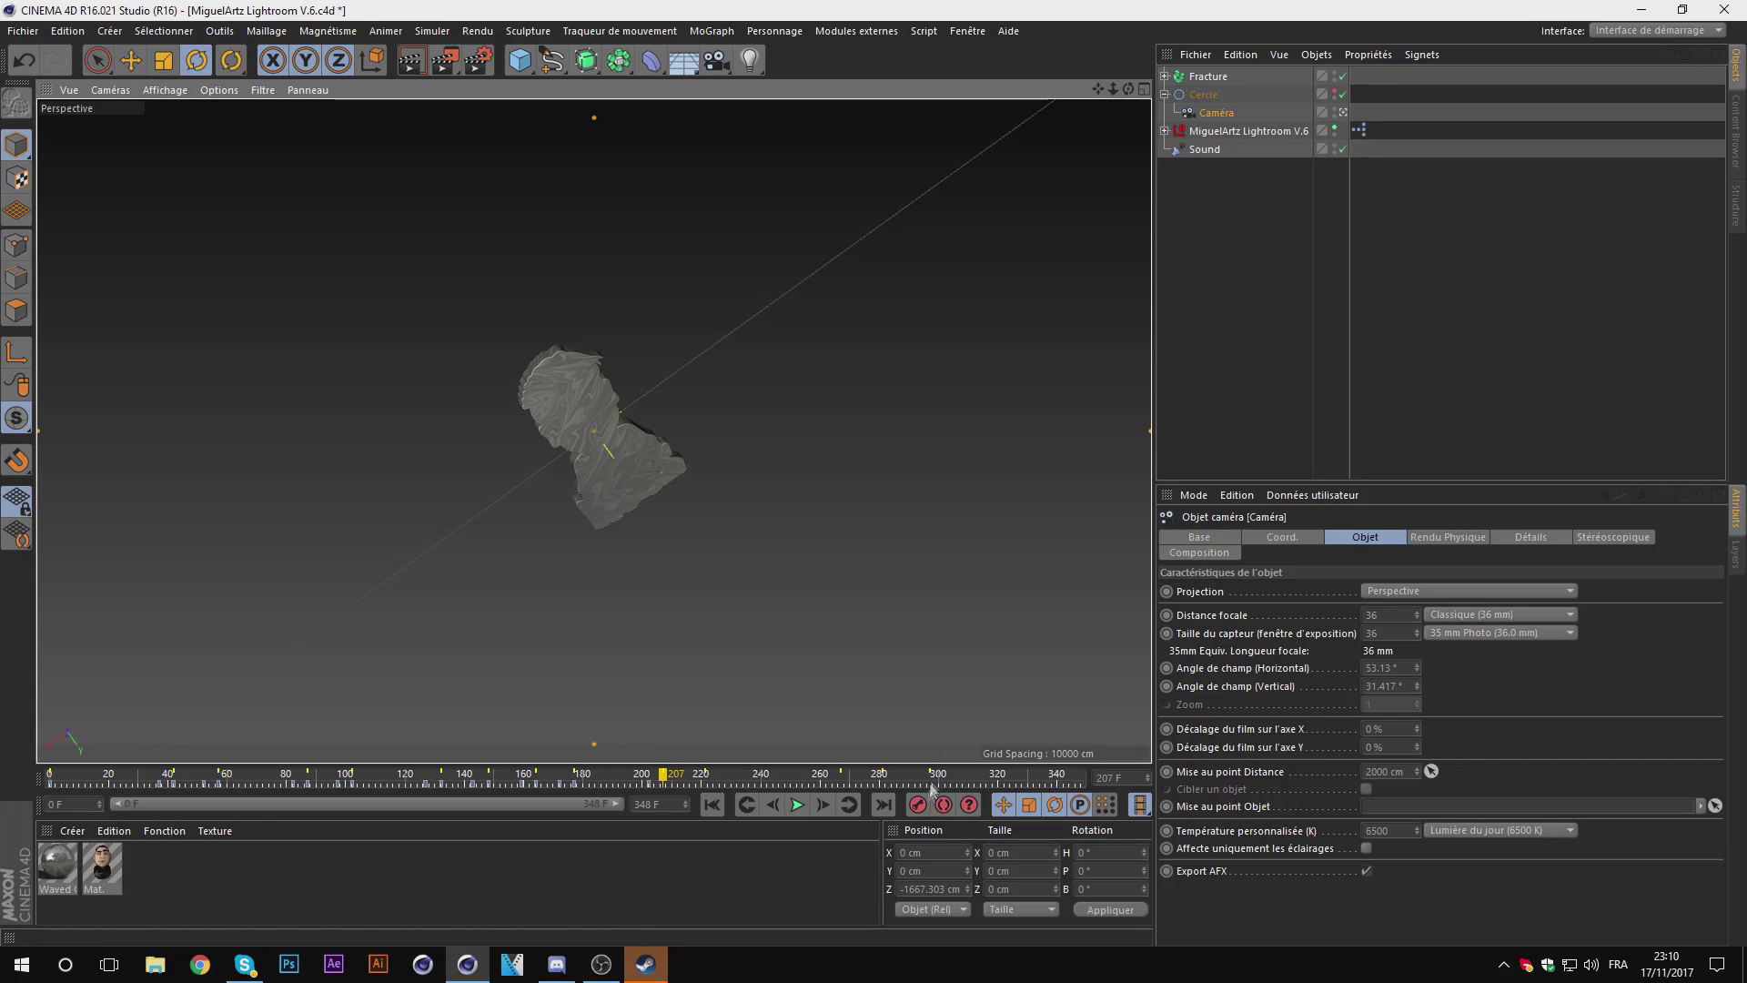
Step: Push the camera closer to the fractured model at frames 219 and 221
{"action": "left_click", "coordinate": [708, 779]}
{"action": "left_click", "coordinate": [771, 804]}
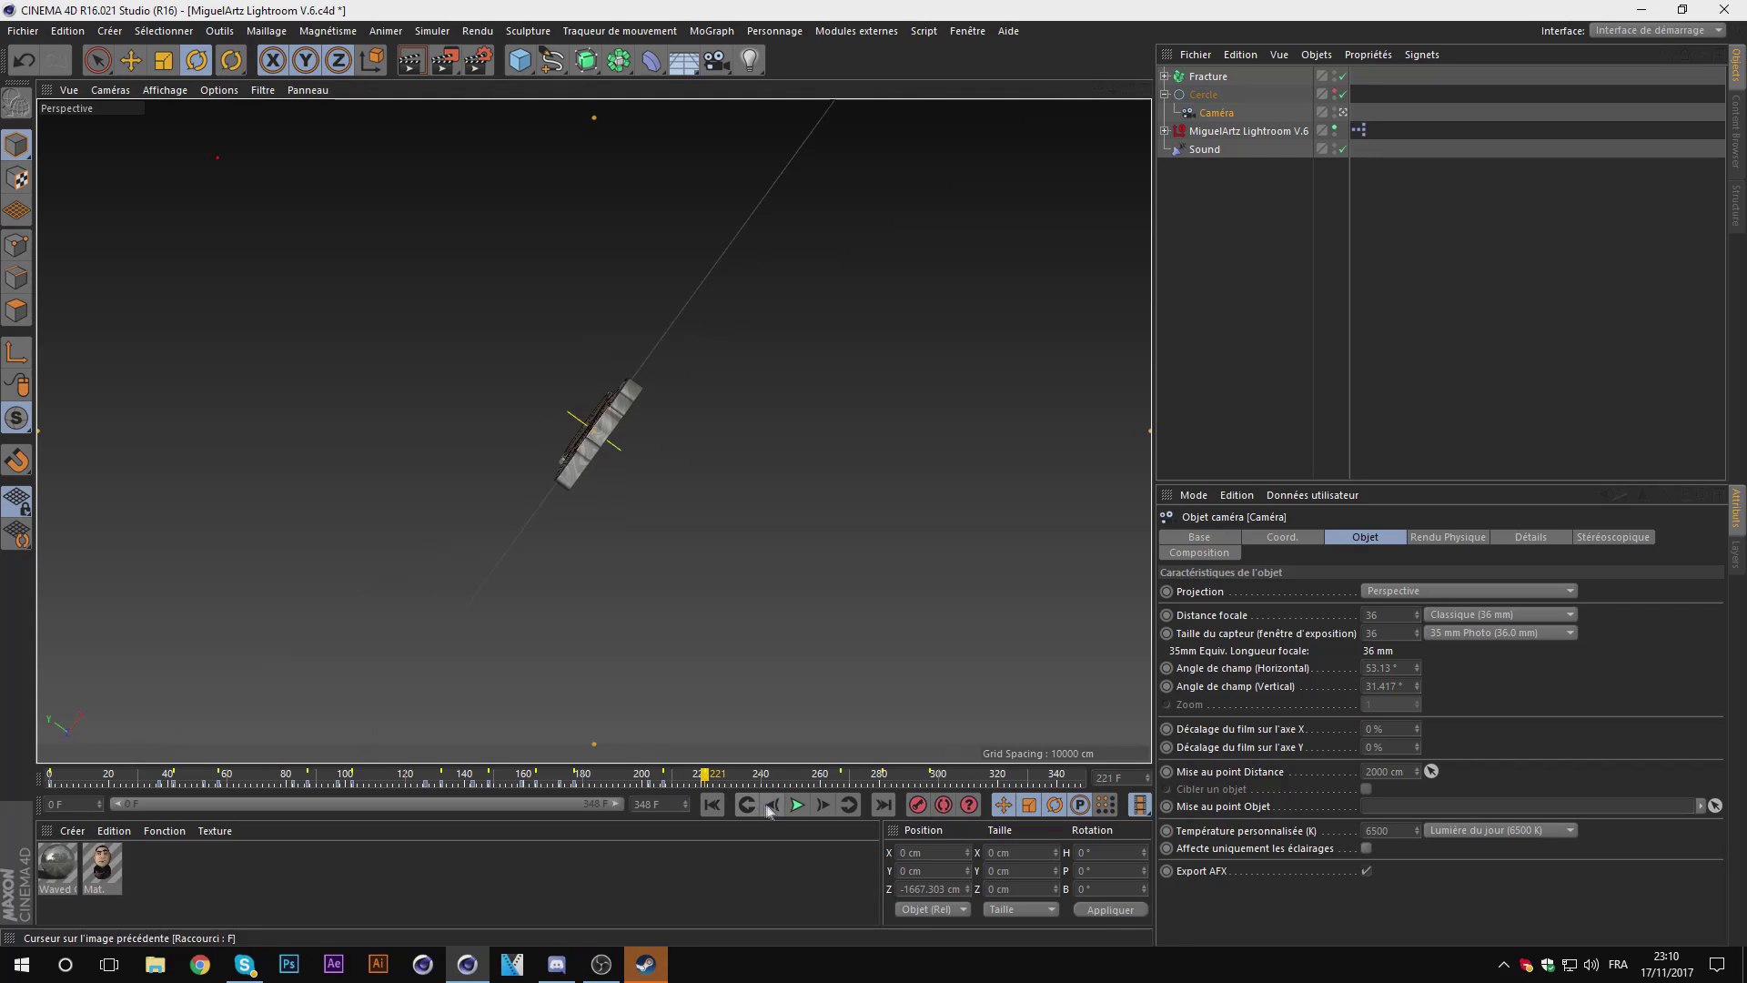
{"action": "left_click", "coordinate": [771, 804]}
{"action": "left_click", "coordinate": [772, 804]}
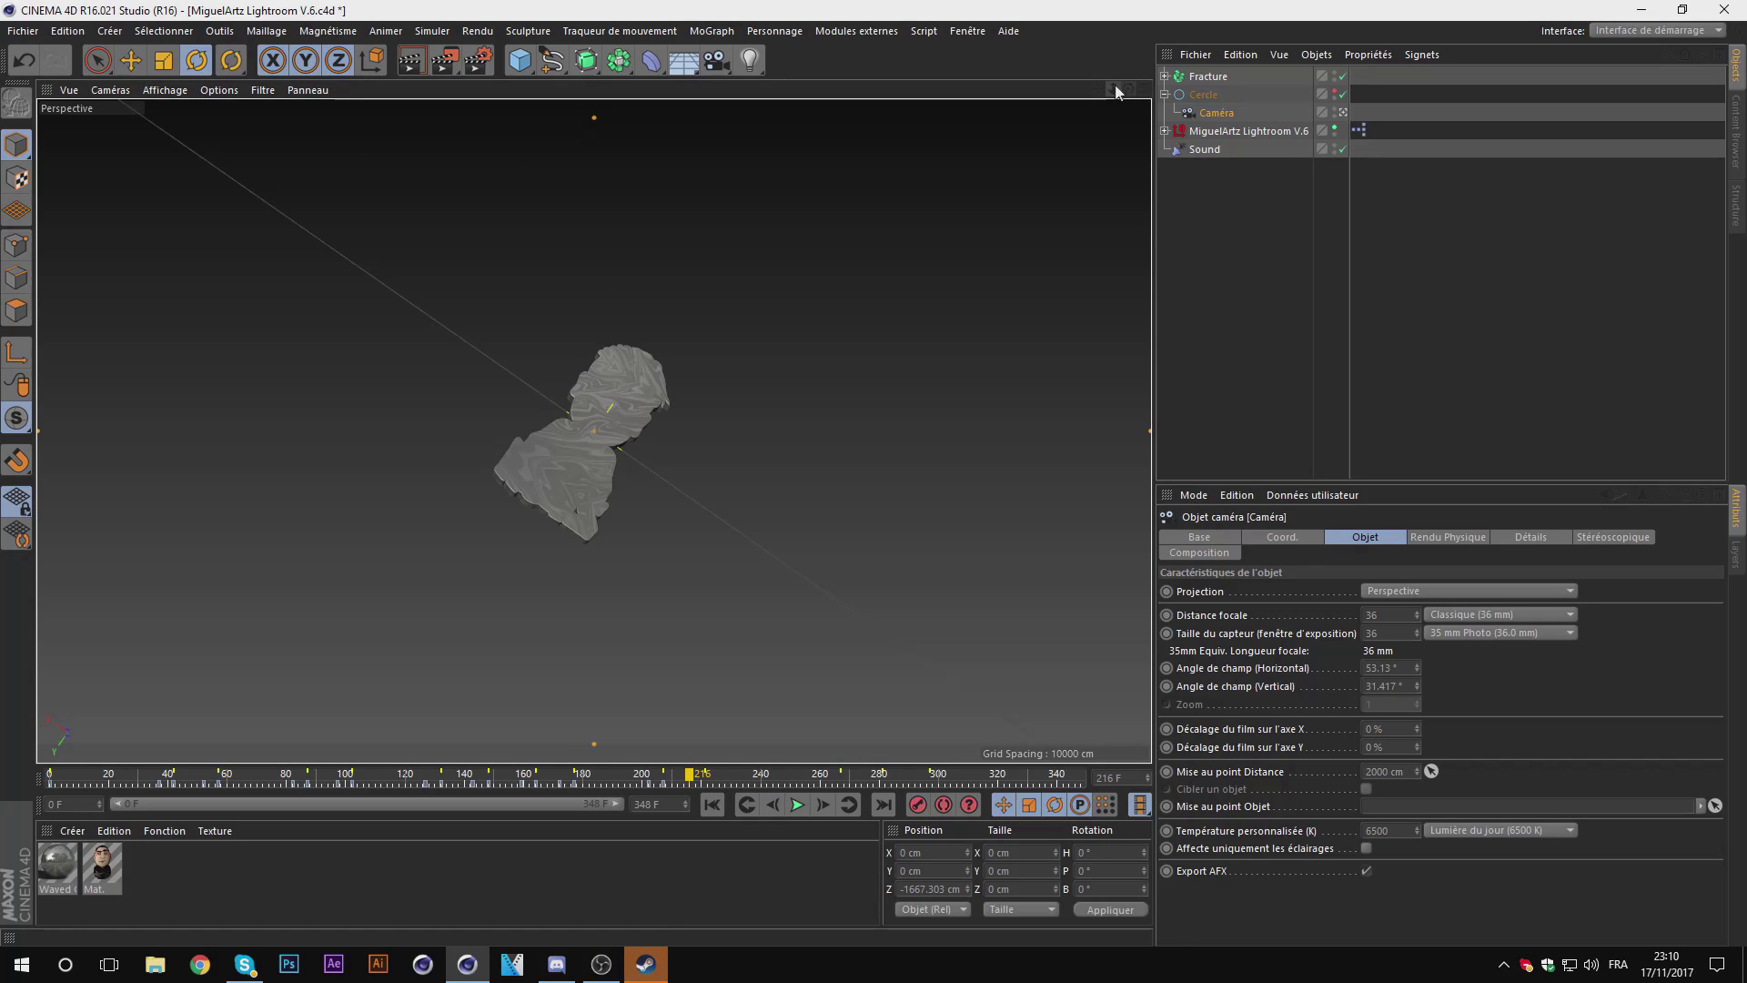
{"action": "left_click_drag", "start_coordinate": [1112, 88], "coordinate": [1006, 581]}
{"action": "left_click", "coordinate": [822, 804]}
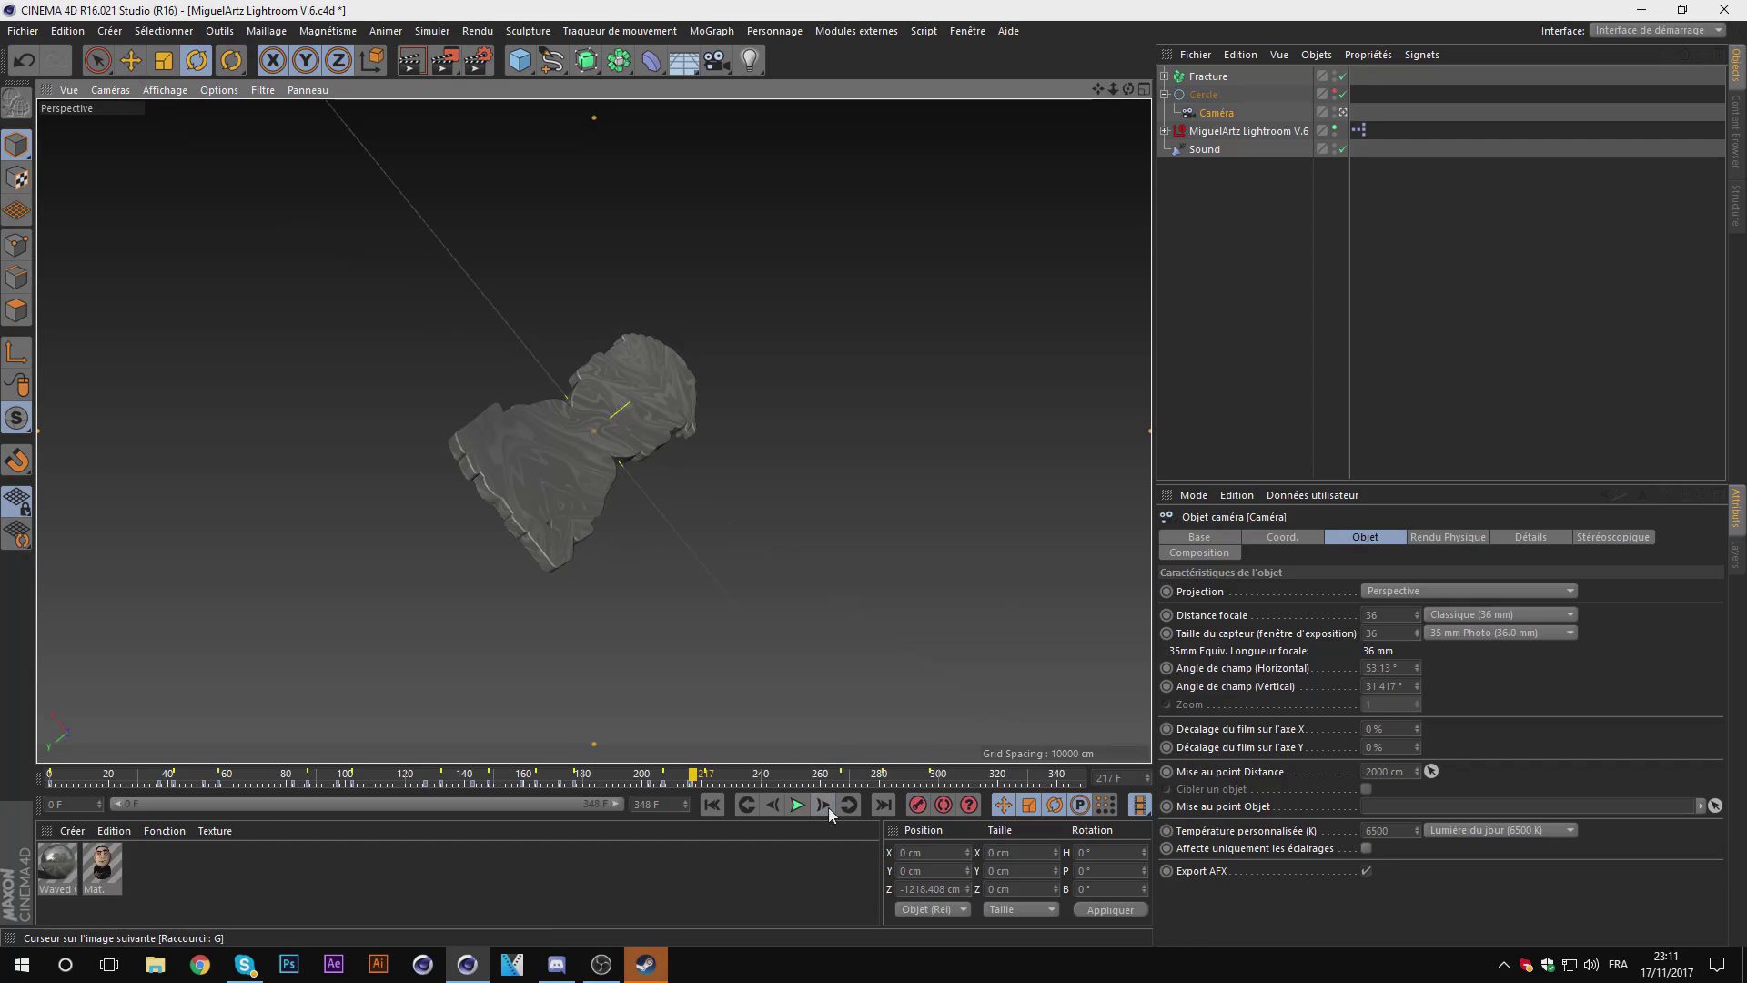
{"action": "left_click", "coordinate": [823, 804]}
{"action": "left_click_drag", "start_coordinate": [1112, 89], "coordinate": [1112, 210]}
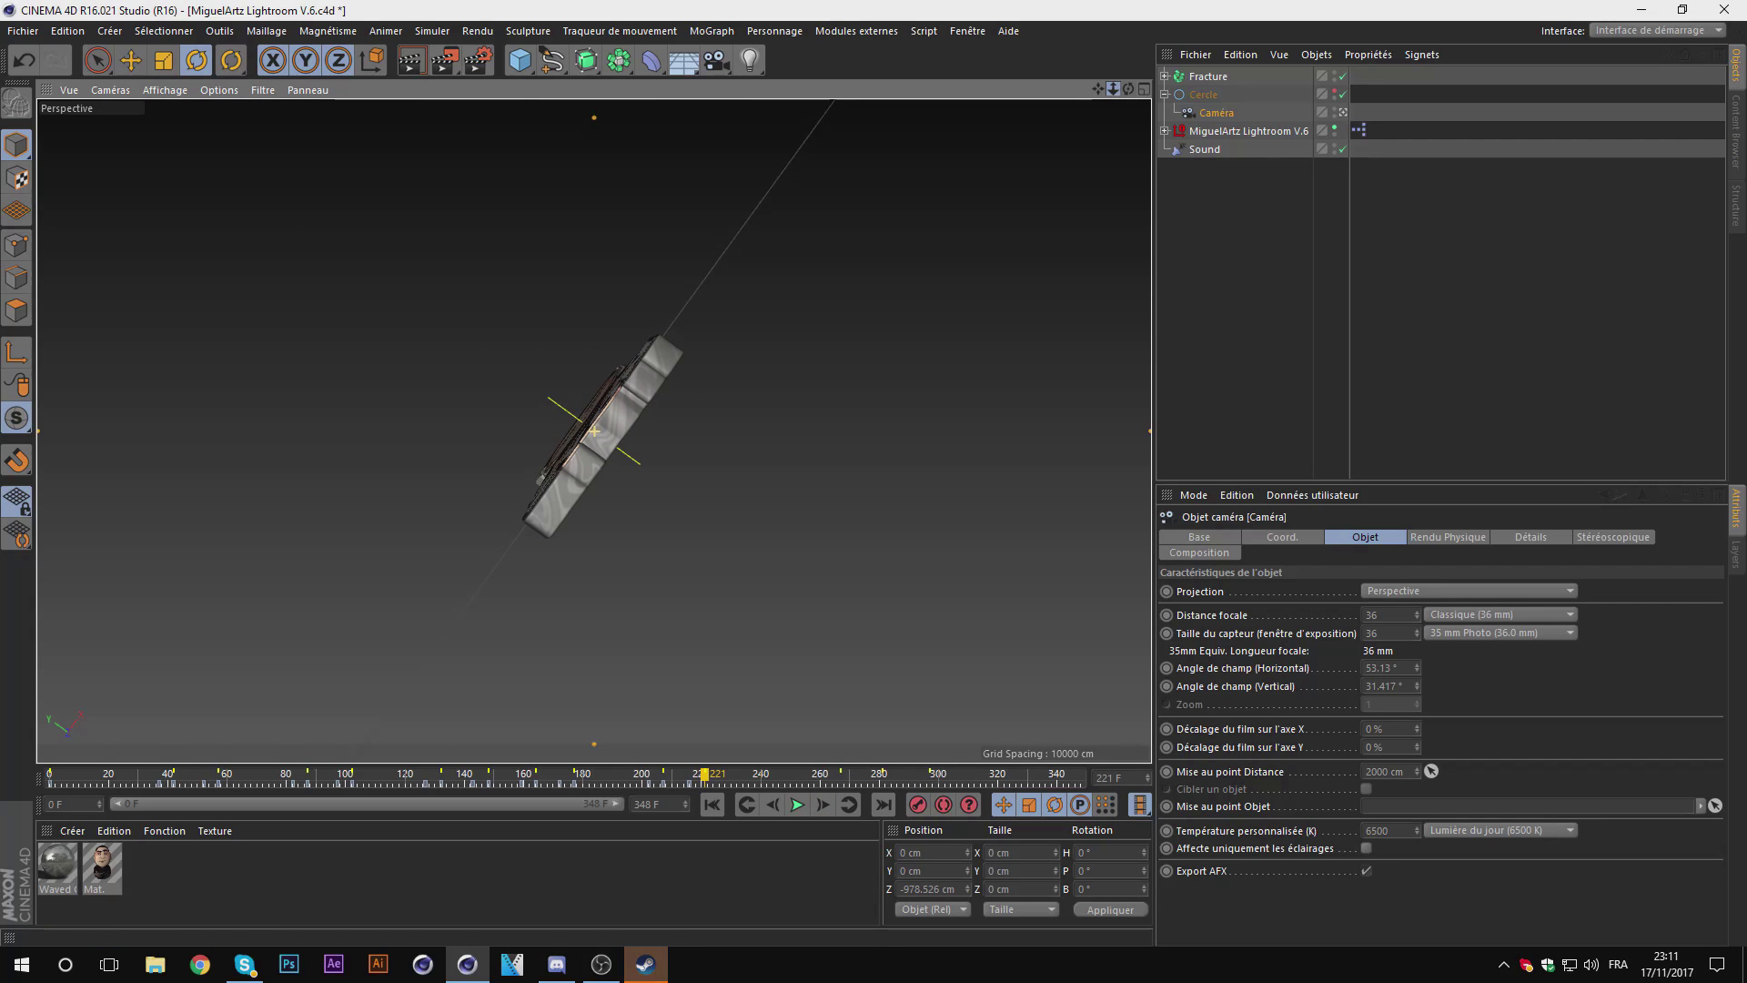
Step: Push the camera toward the ZYON face at frame 262, then pull back at frame 267
{"action": "left_click_drag", "start_coordinate": [706, 779], "coordinate": [839, 784]}
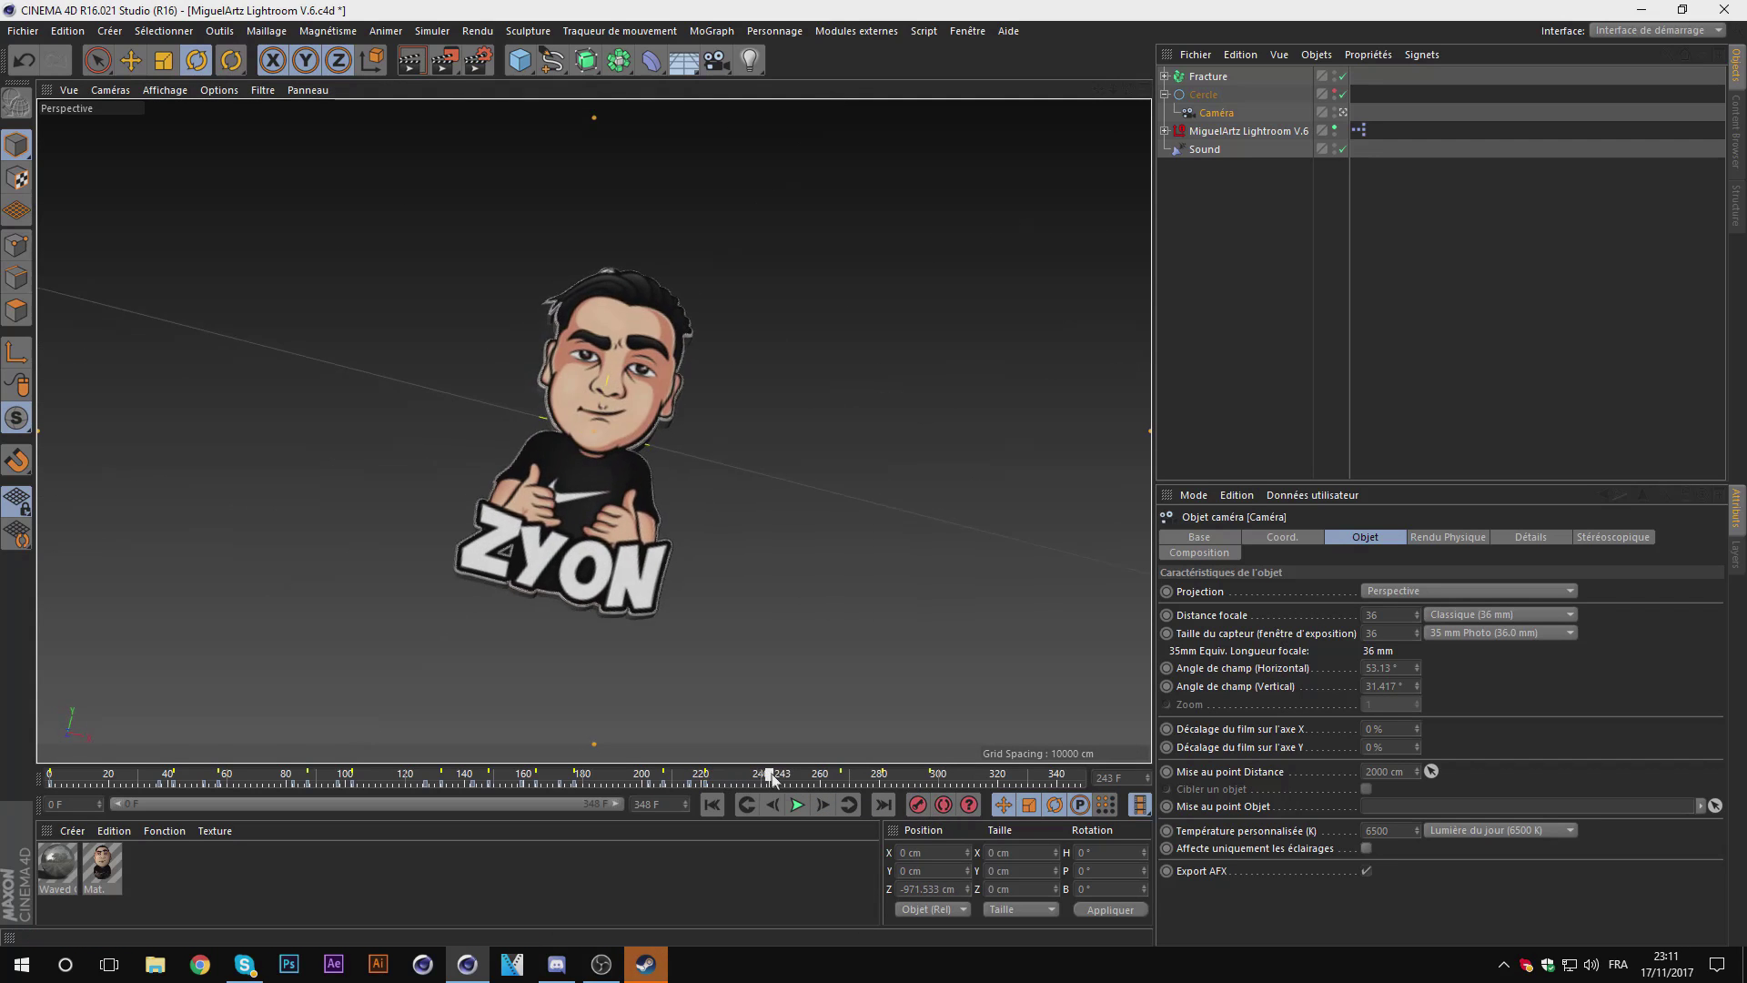
{"action": "left_click", "coordinate": [773, 804]}
{"action": "left_click", "coordinate": [774, 805]}
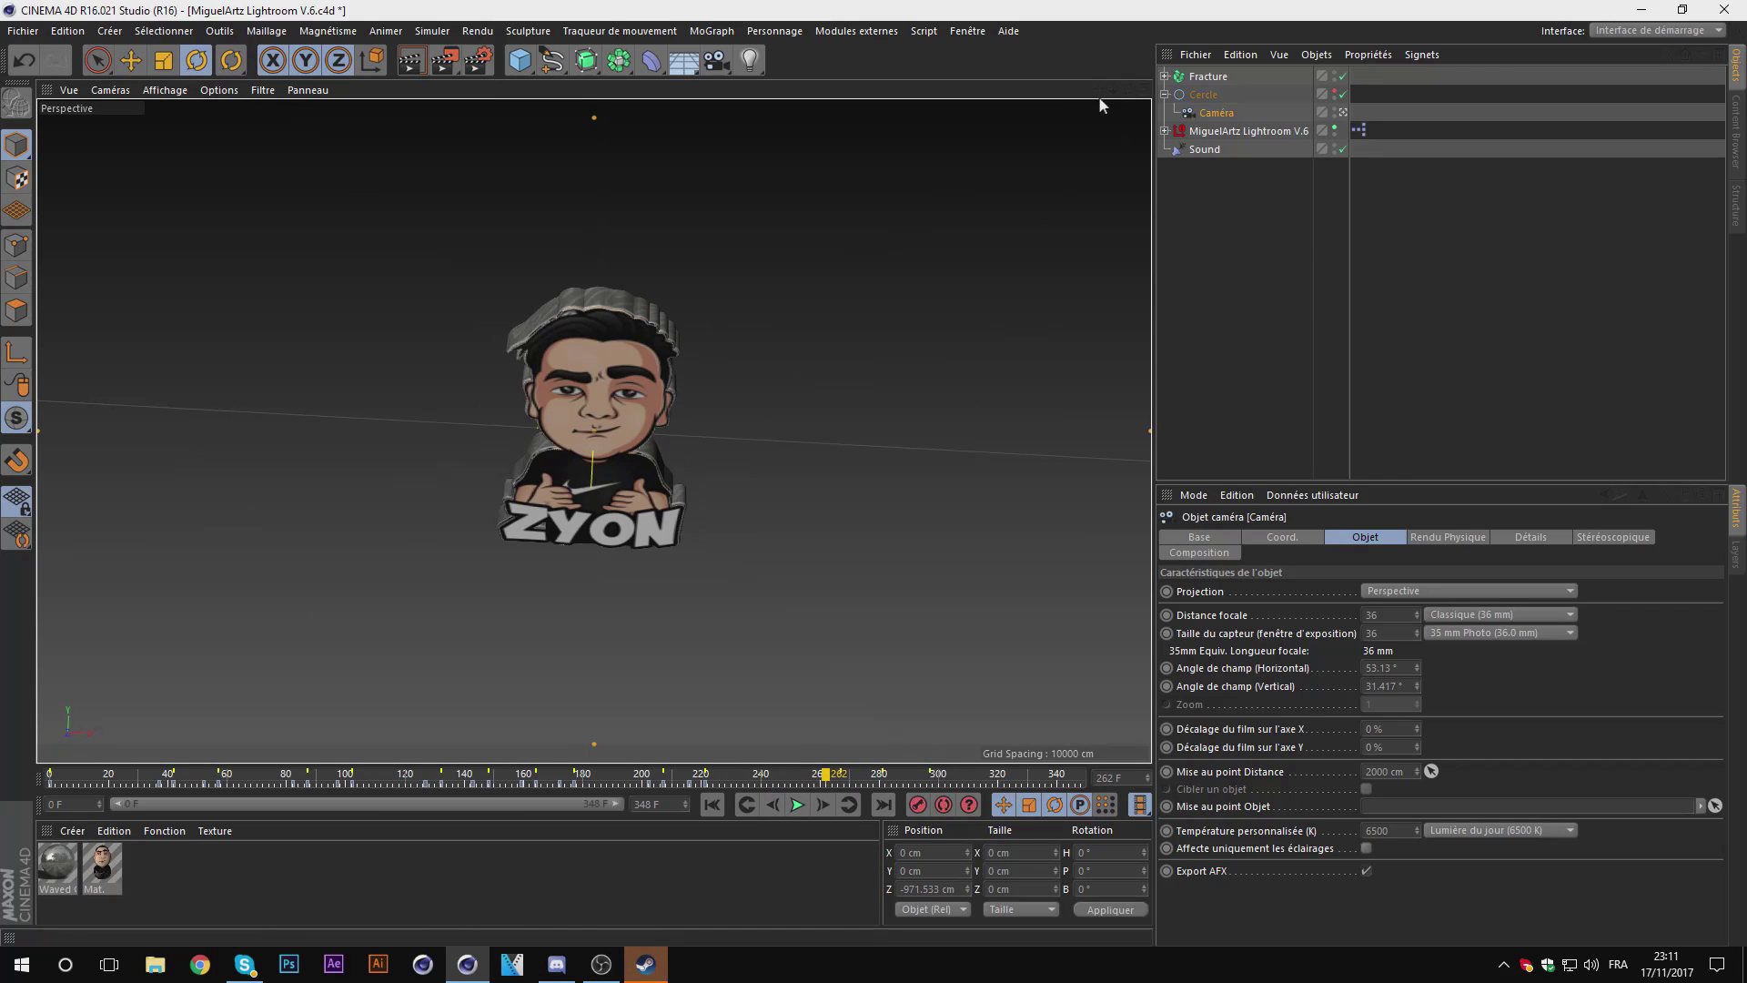
{"action": "left_click_drag", "start_coordinate": [1113, 88], "coordinate": [1101, 143]}
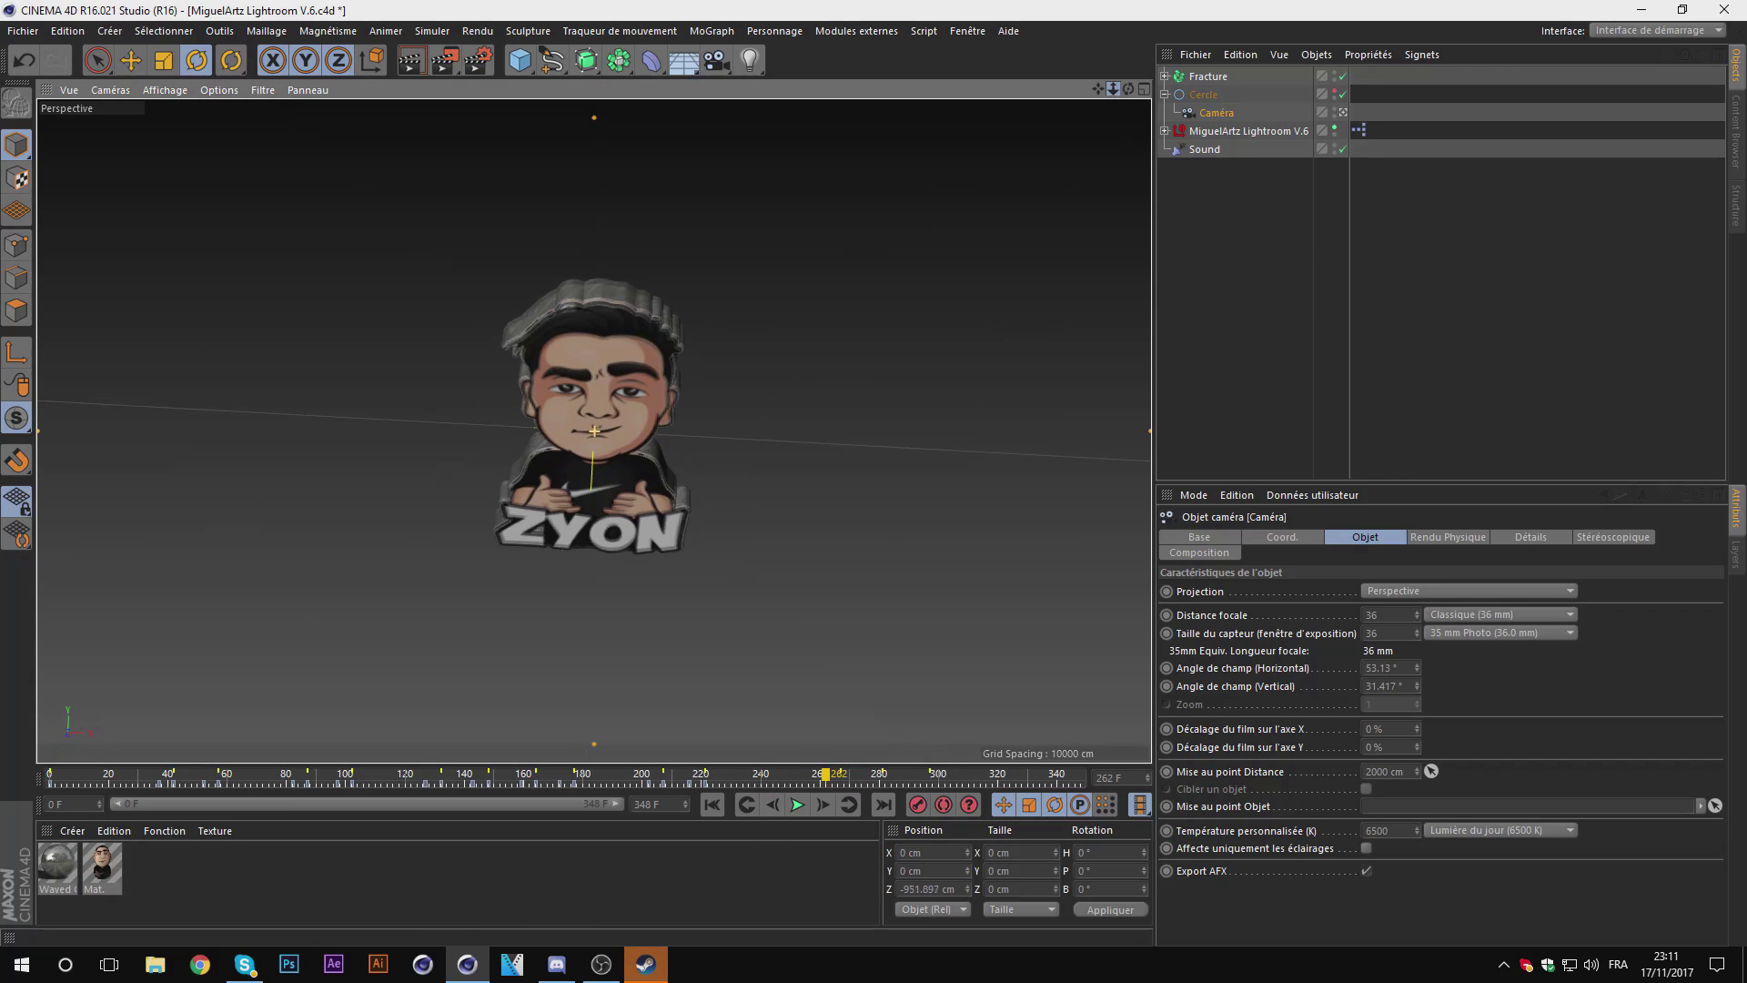
{"action": "left_click", "coordinate": [825, 805]}
{"action": "left_click", "coordinate": [824, 804]}
{"action": "left_click", "coordinate": [825, 804]}
{"action": "left_click", "coordinate": [825, 804]}
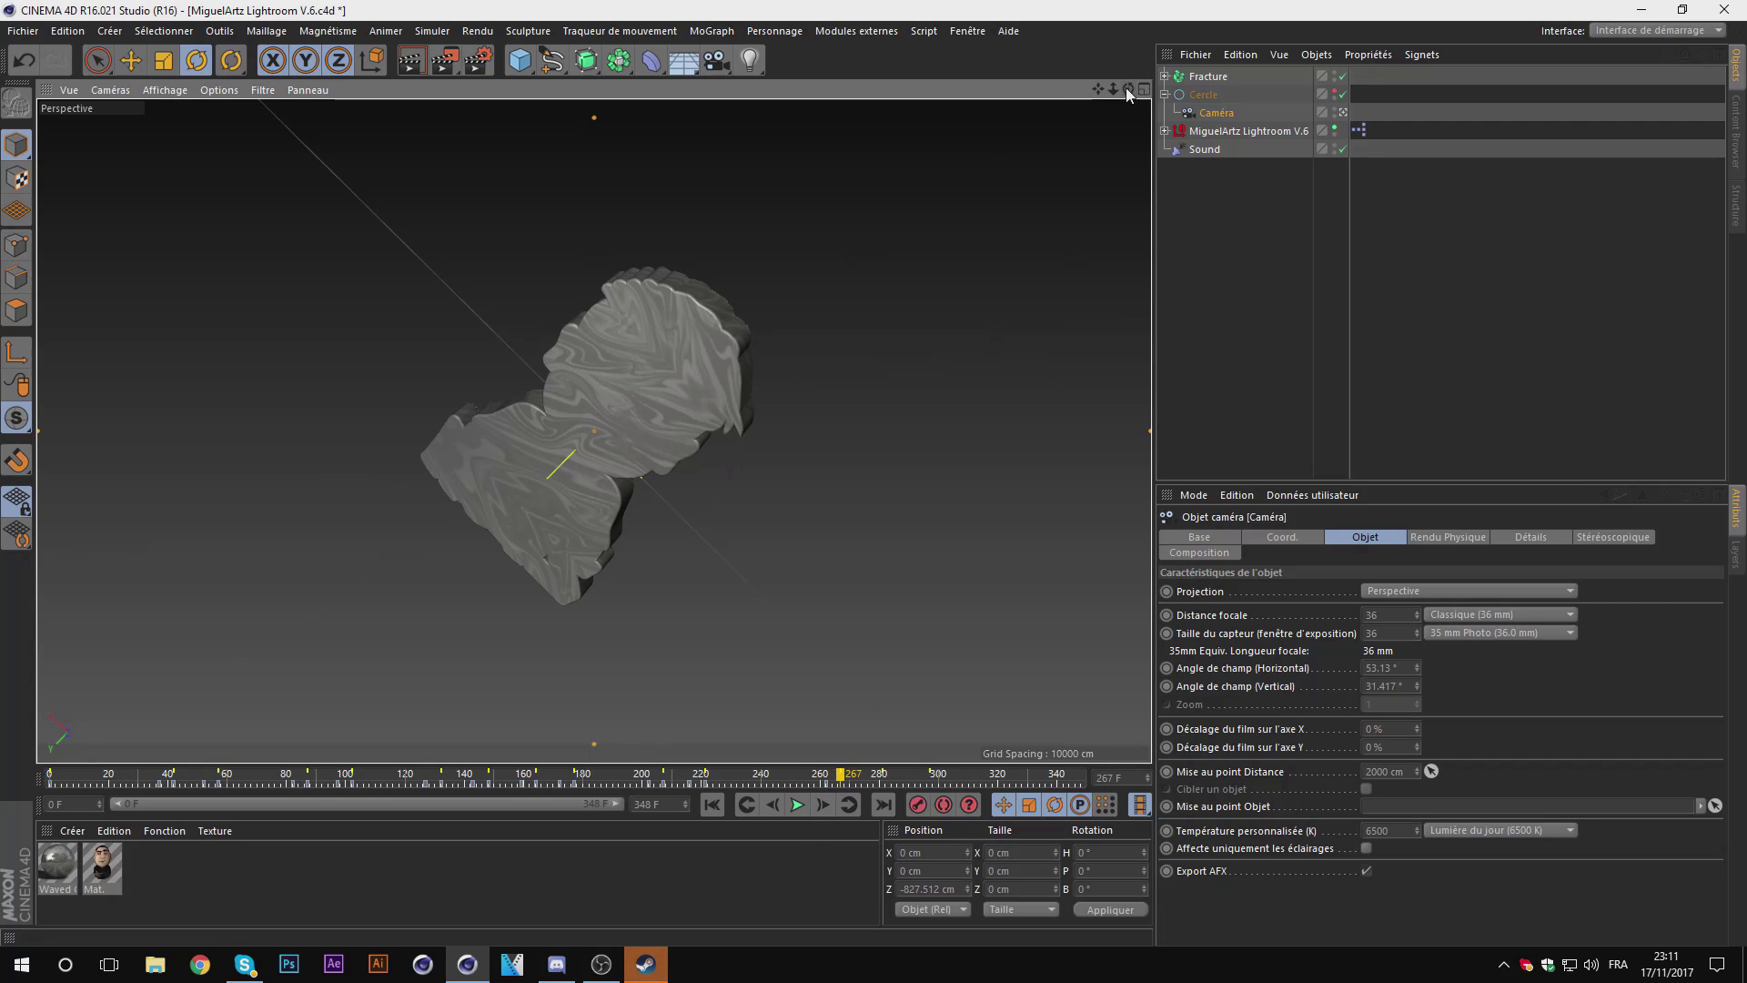
{"action": "left_click_drag", "start_coordinate": [1112, 83], "coordinate": [1112, 36]}
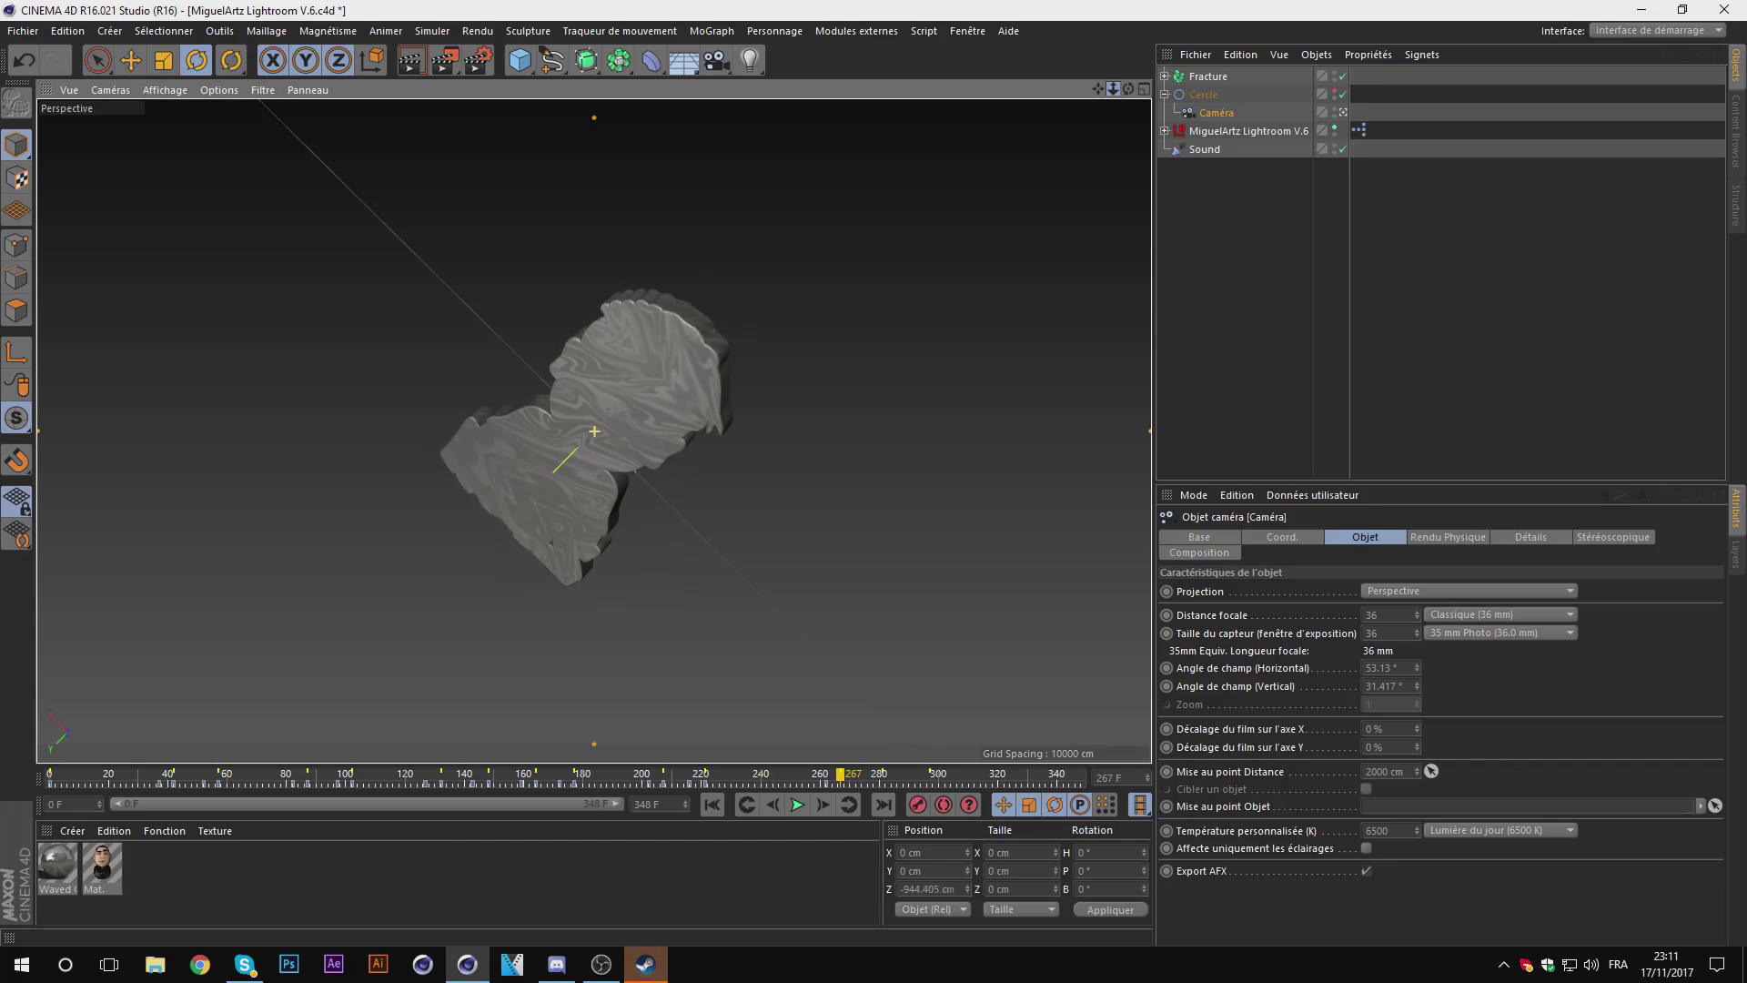
Step: Pull the camera back at frame 276 and push in on the edge-on model at frame 281
{"action": "left_click", "coordinate": [848, 804]}
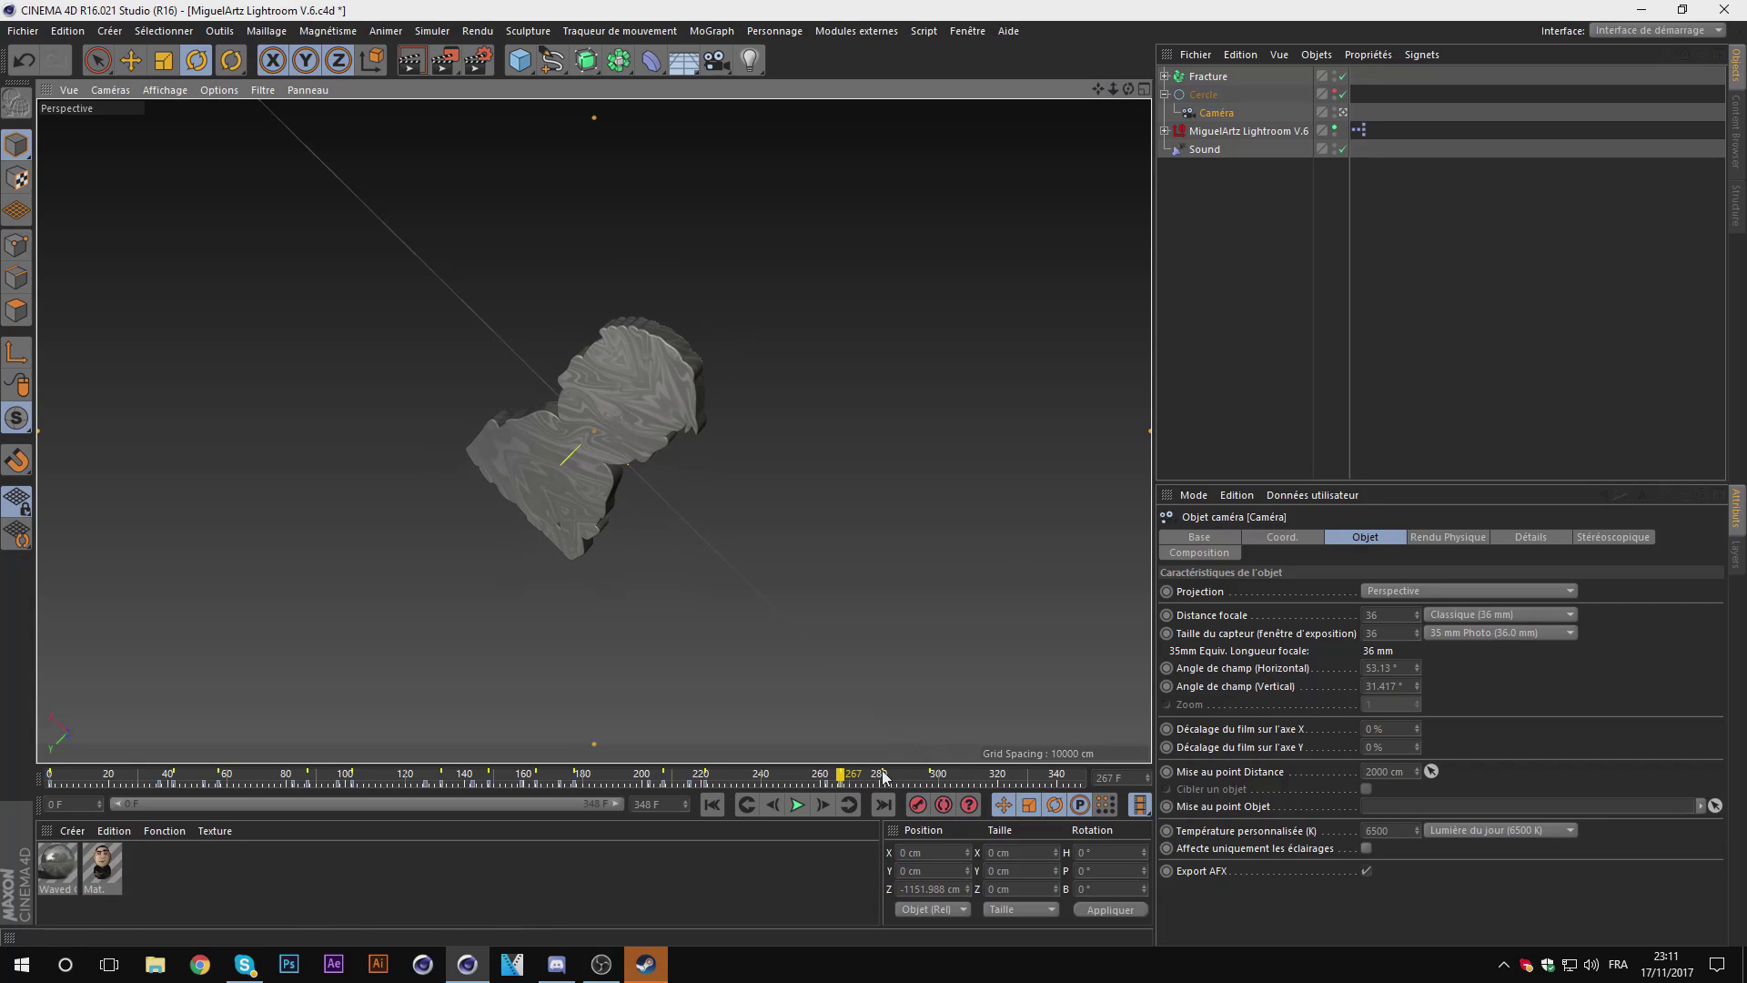
{"action": "left_click", "coordinate": [773, 806]}
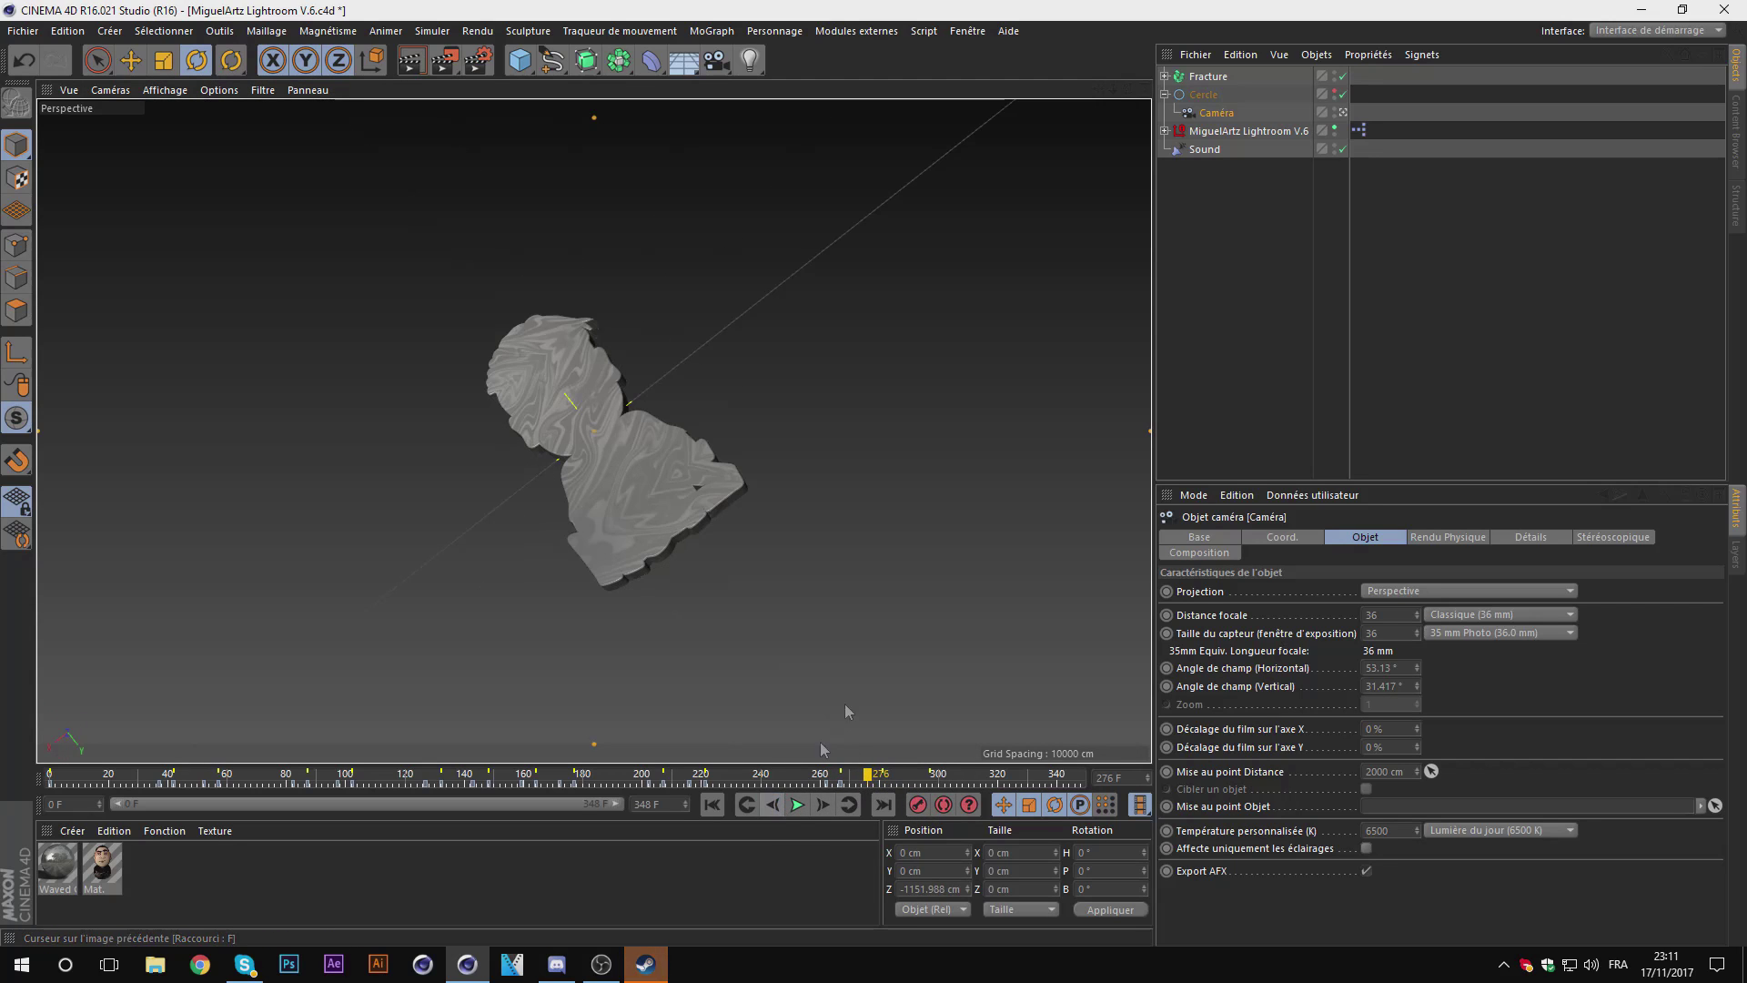
{"action": "left_click_drag", "start_coordinate": [1112, 88], "coordinate": [1118, 96]}
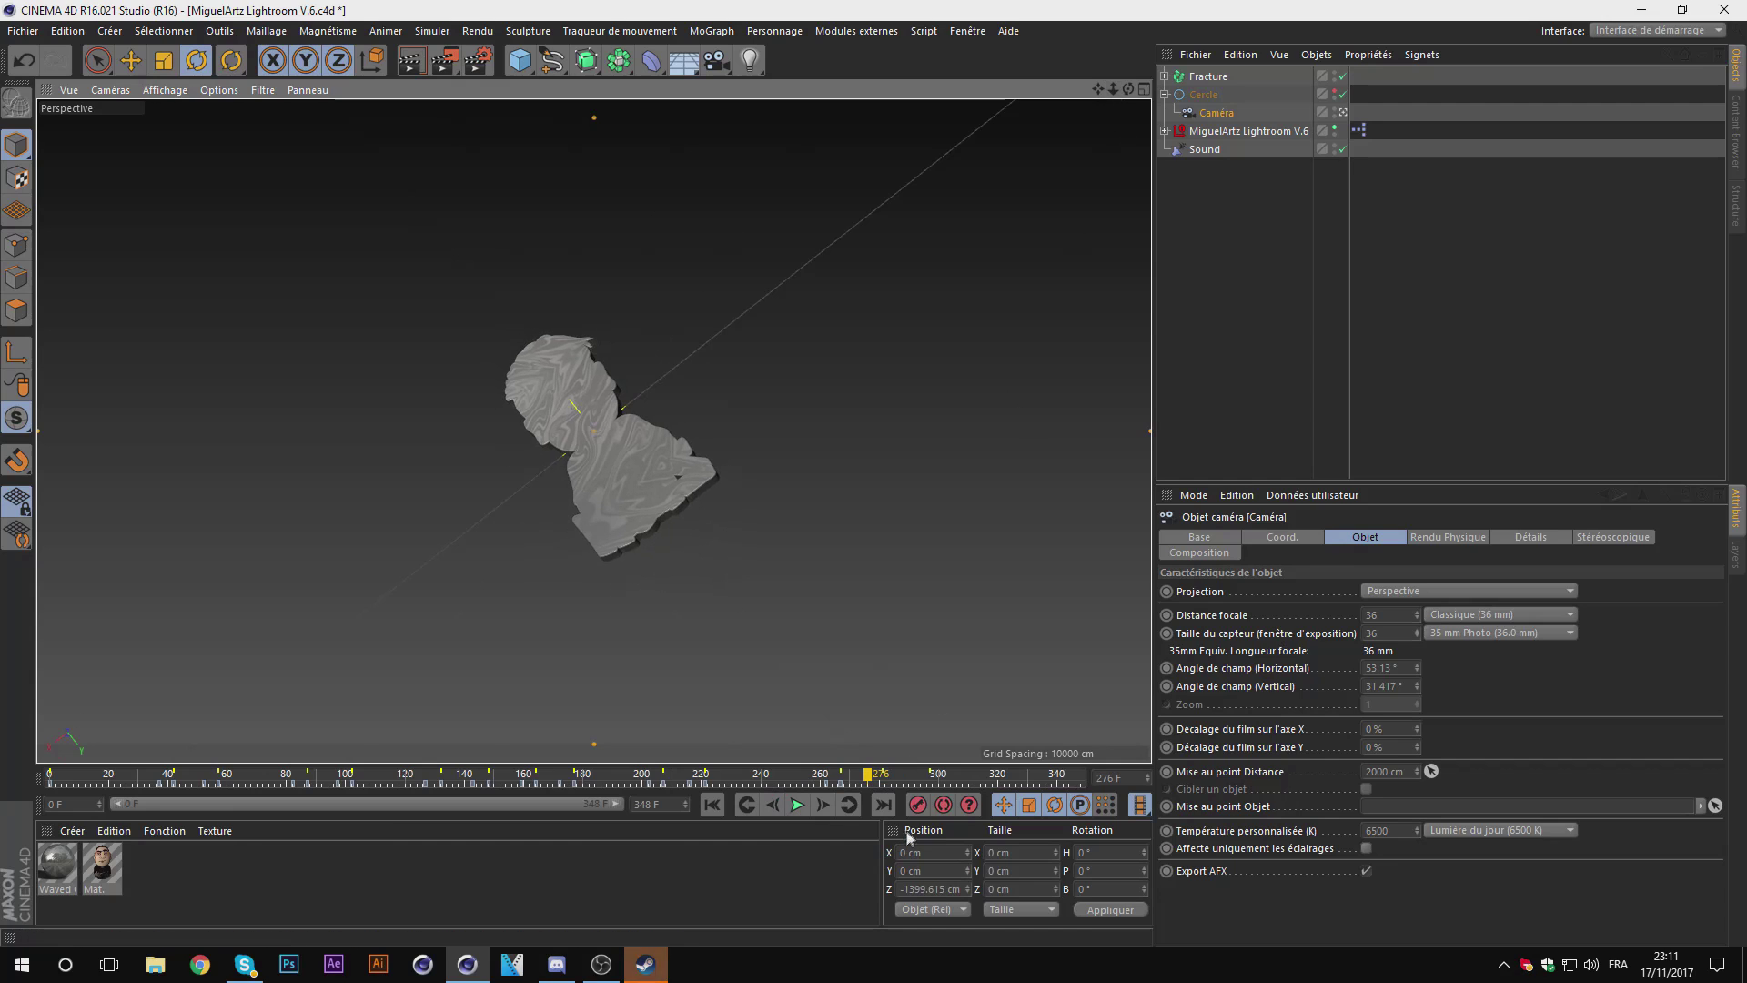
{"action": "key", "text": "g"}
{"action": "key", "text": "g"}
{"action": "key", "text": "g"}
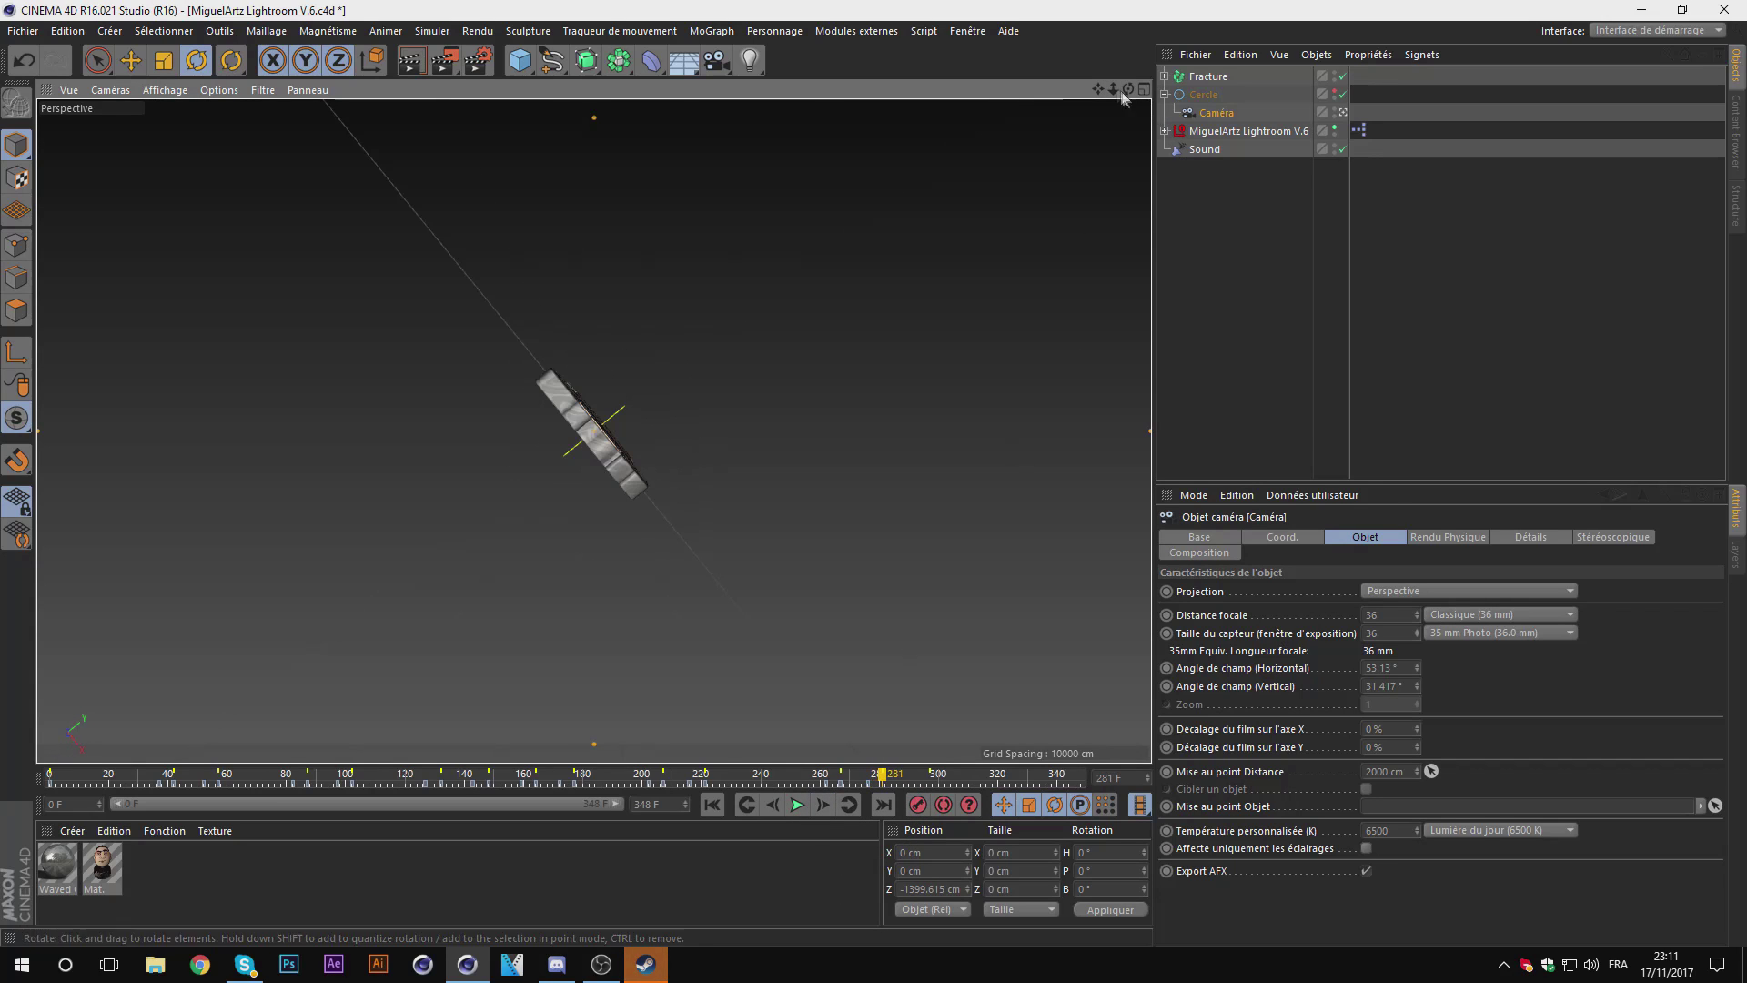
{"action": "left_click_drag", "start_coordinate": [1112, 88], "coordinate": [1116, 82]}
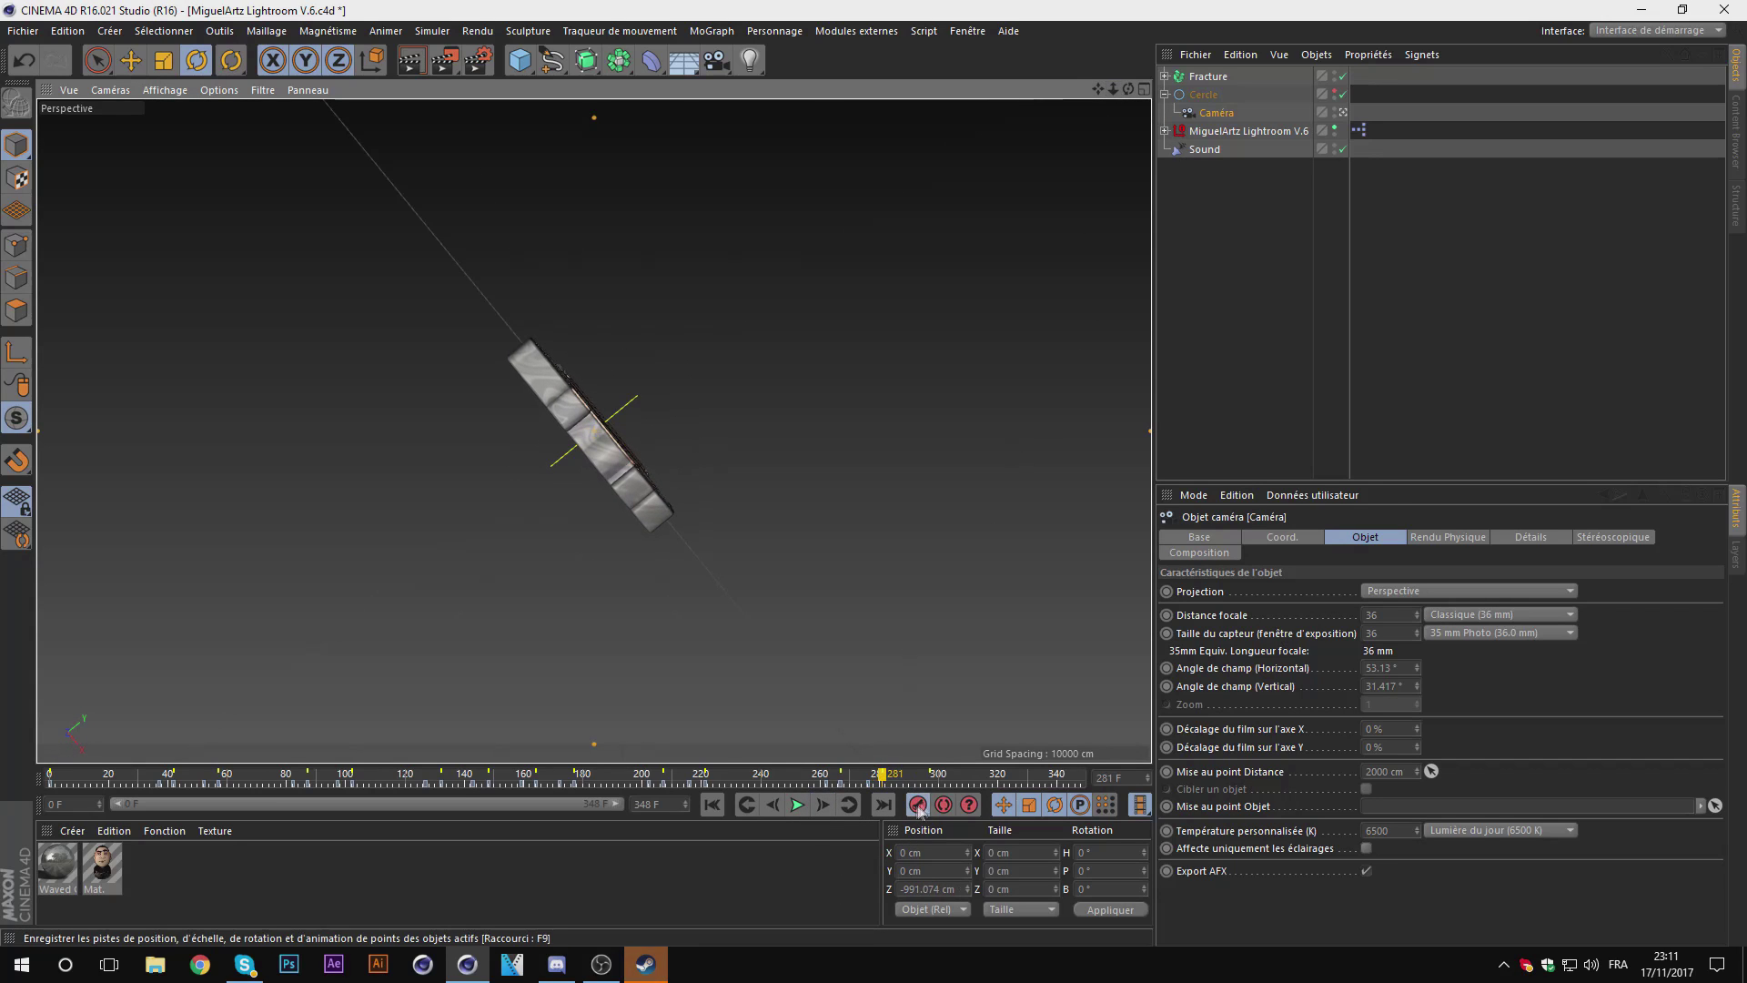
Step: Push the camera closer at frame 292 and right up to the sticker at frame 297
{"action": "key", "text": "g"}
{"action": "key", "text": "g"}
{"action": "key", "text": "g"}
{"action": "key", "text": "g"}
{"action": "key", "text": "g"}
{"action": "key", "text": "g"}
{"action": "key", "text": "g"}
{"action": "key", "text": "g"}
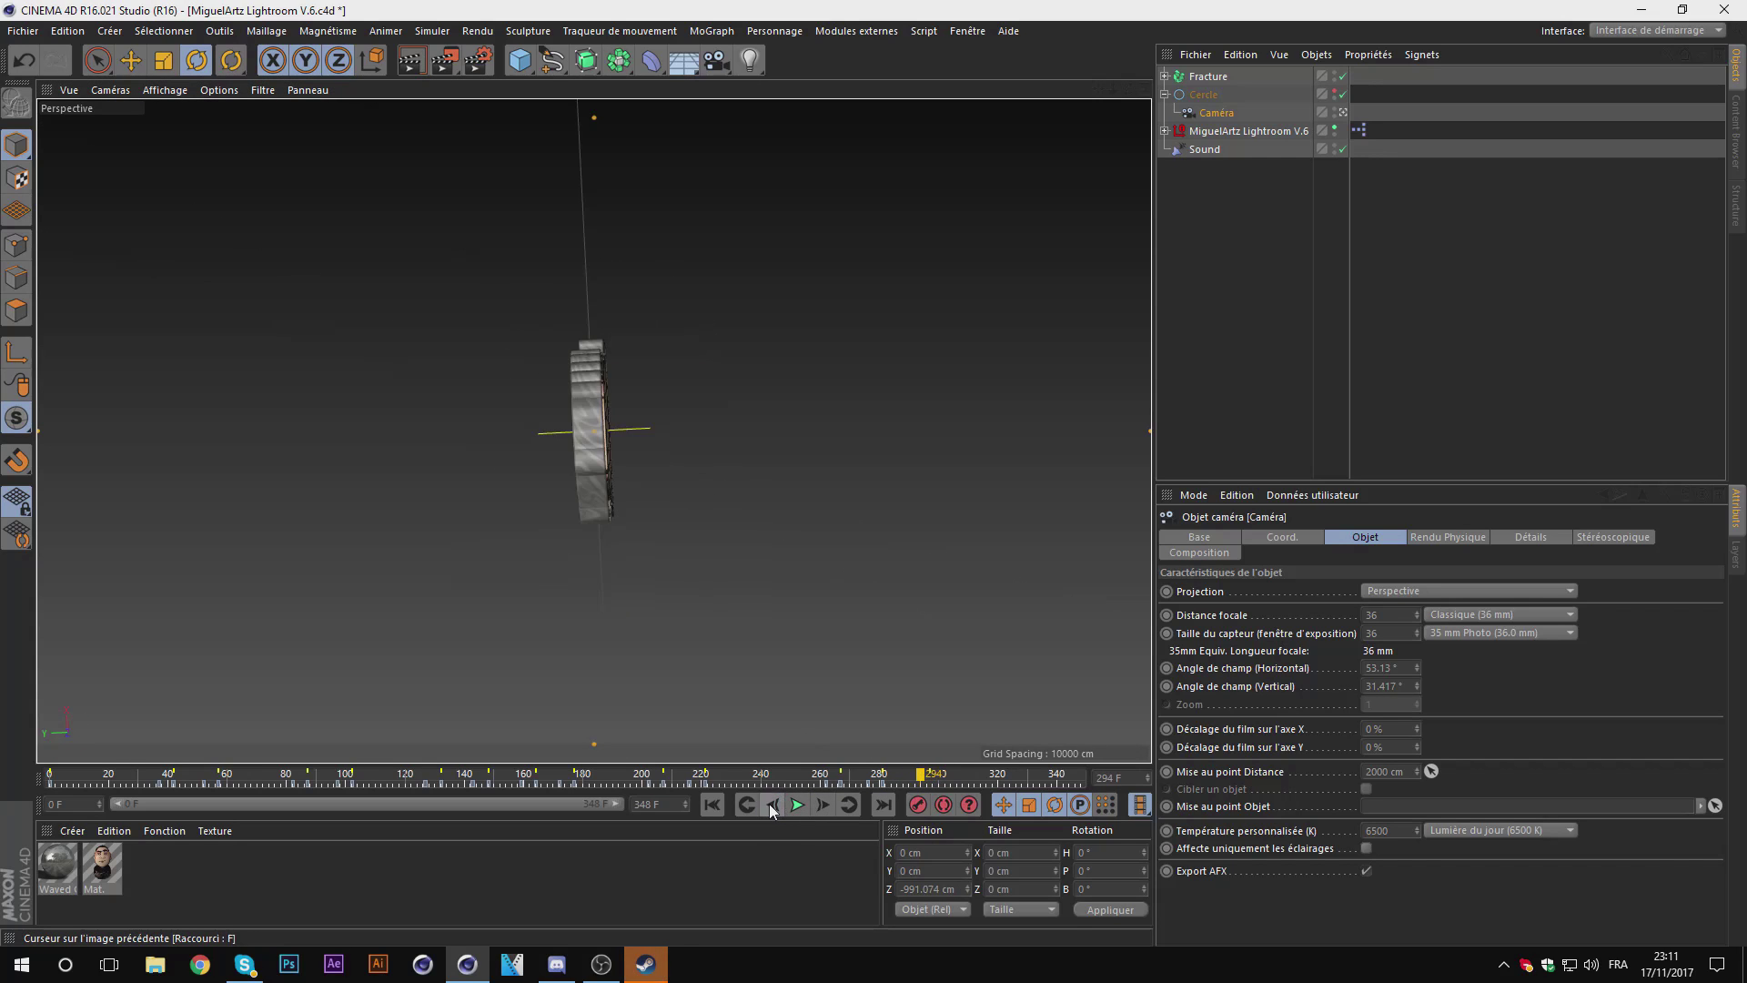
{"action": "key", "text": "g"}
{"action": "key", "text": "g"}
{"action": "key", "text": "g"}
{"action": "left_click_drag", "start_coordinate": [1112, 88], "coordinate": [1106, 134]}
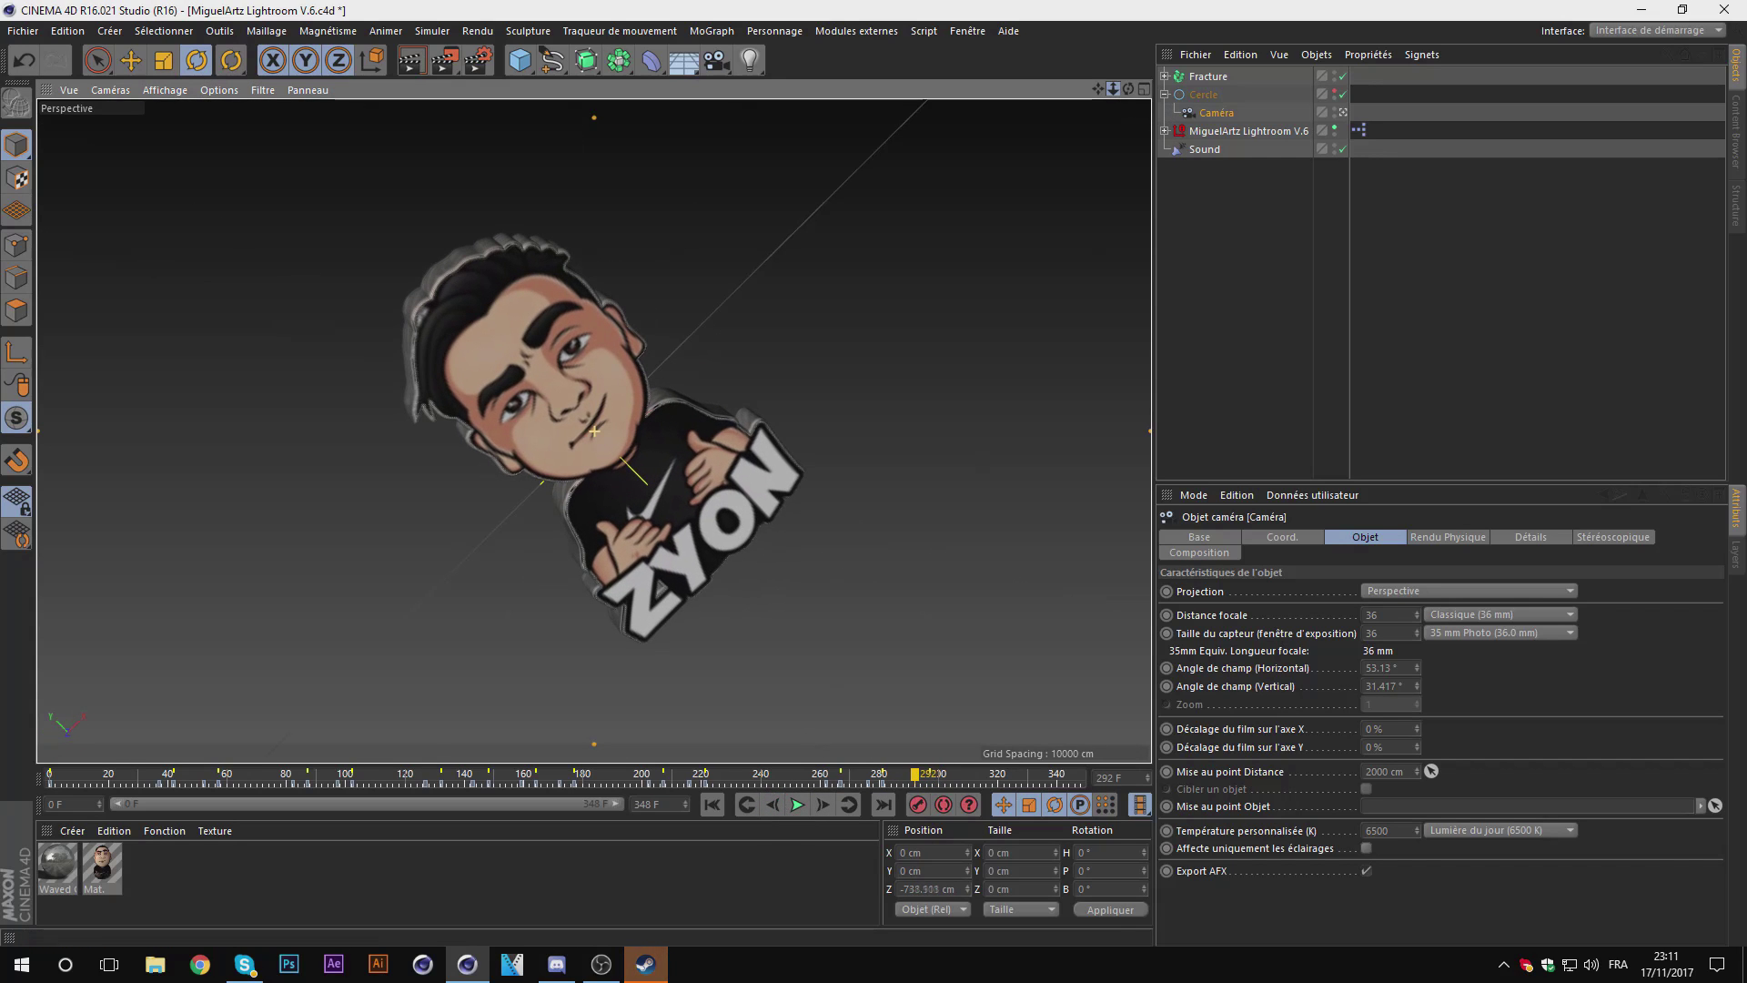
{"action": "left_click", "coordinate": [822, 805]}
{"action": "left_click", "coordinate": [821, 805]}
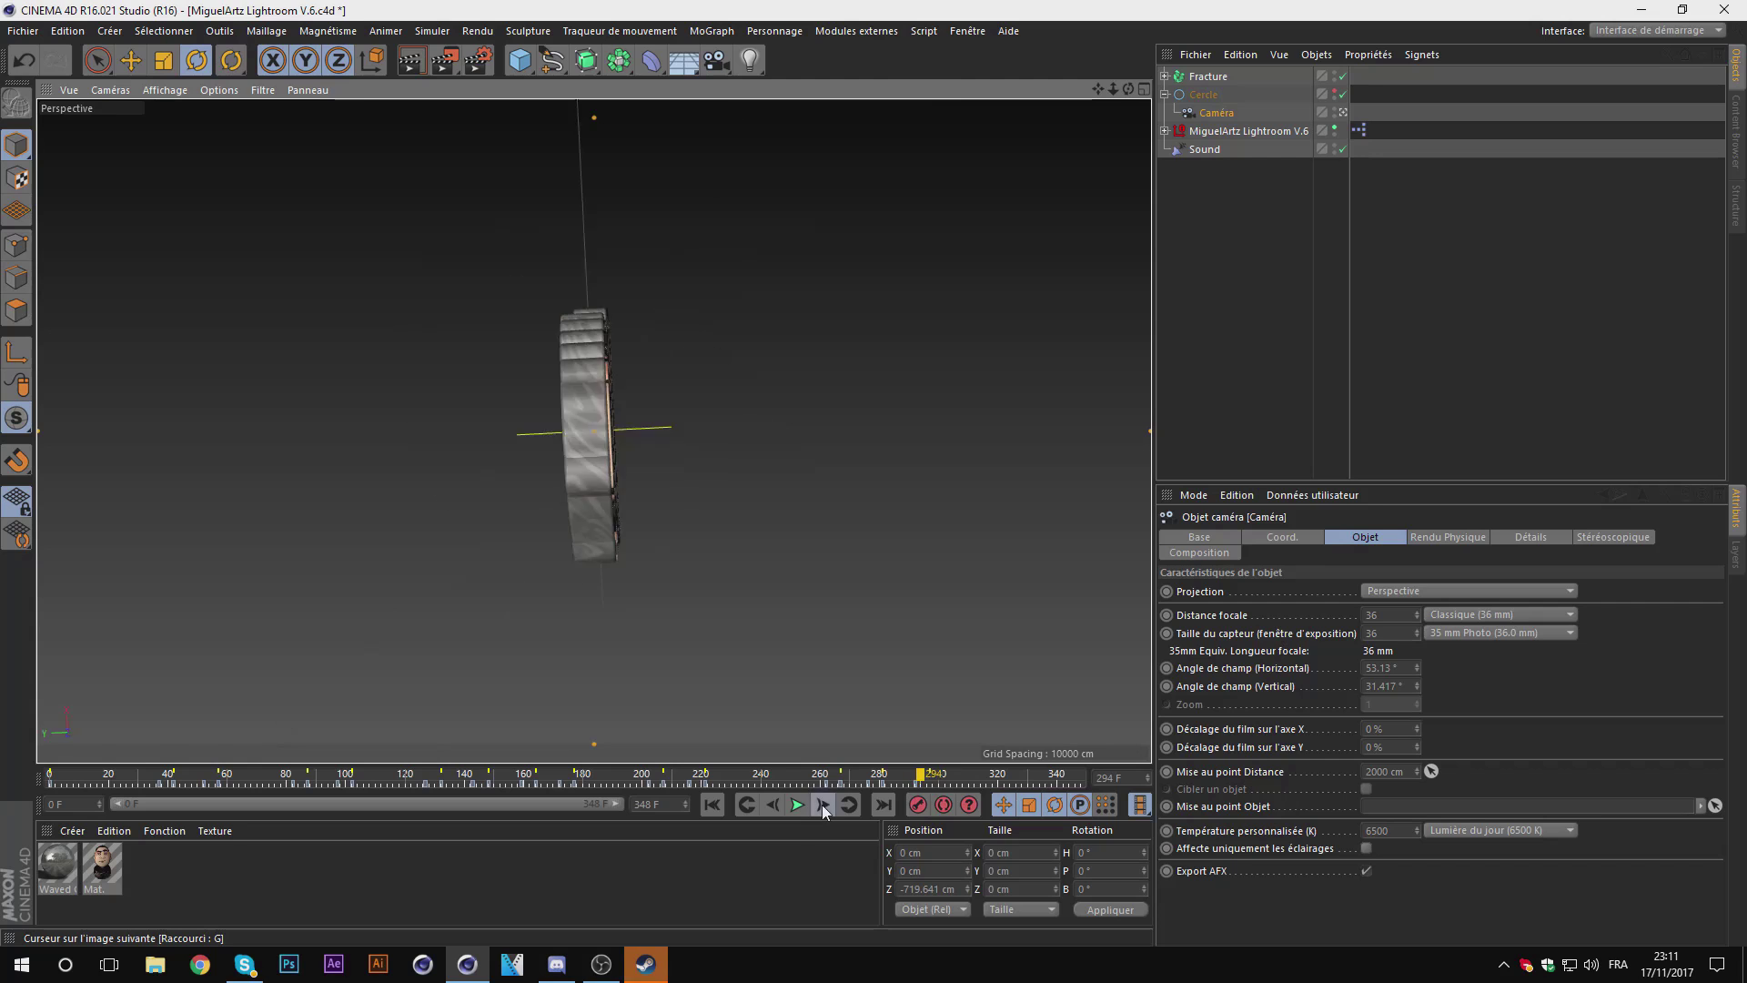
{"action": "left_click_drag", "start_coordinate": [1112, 89], "coordinate": [1112, 300]}
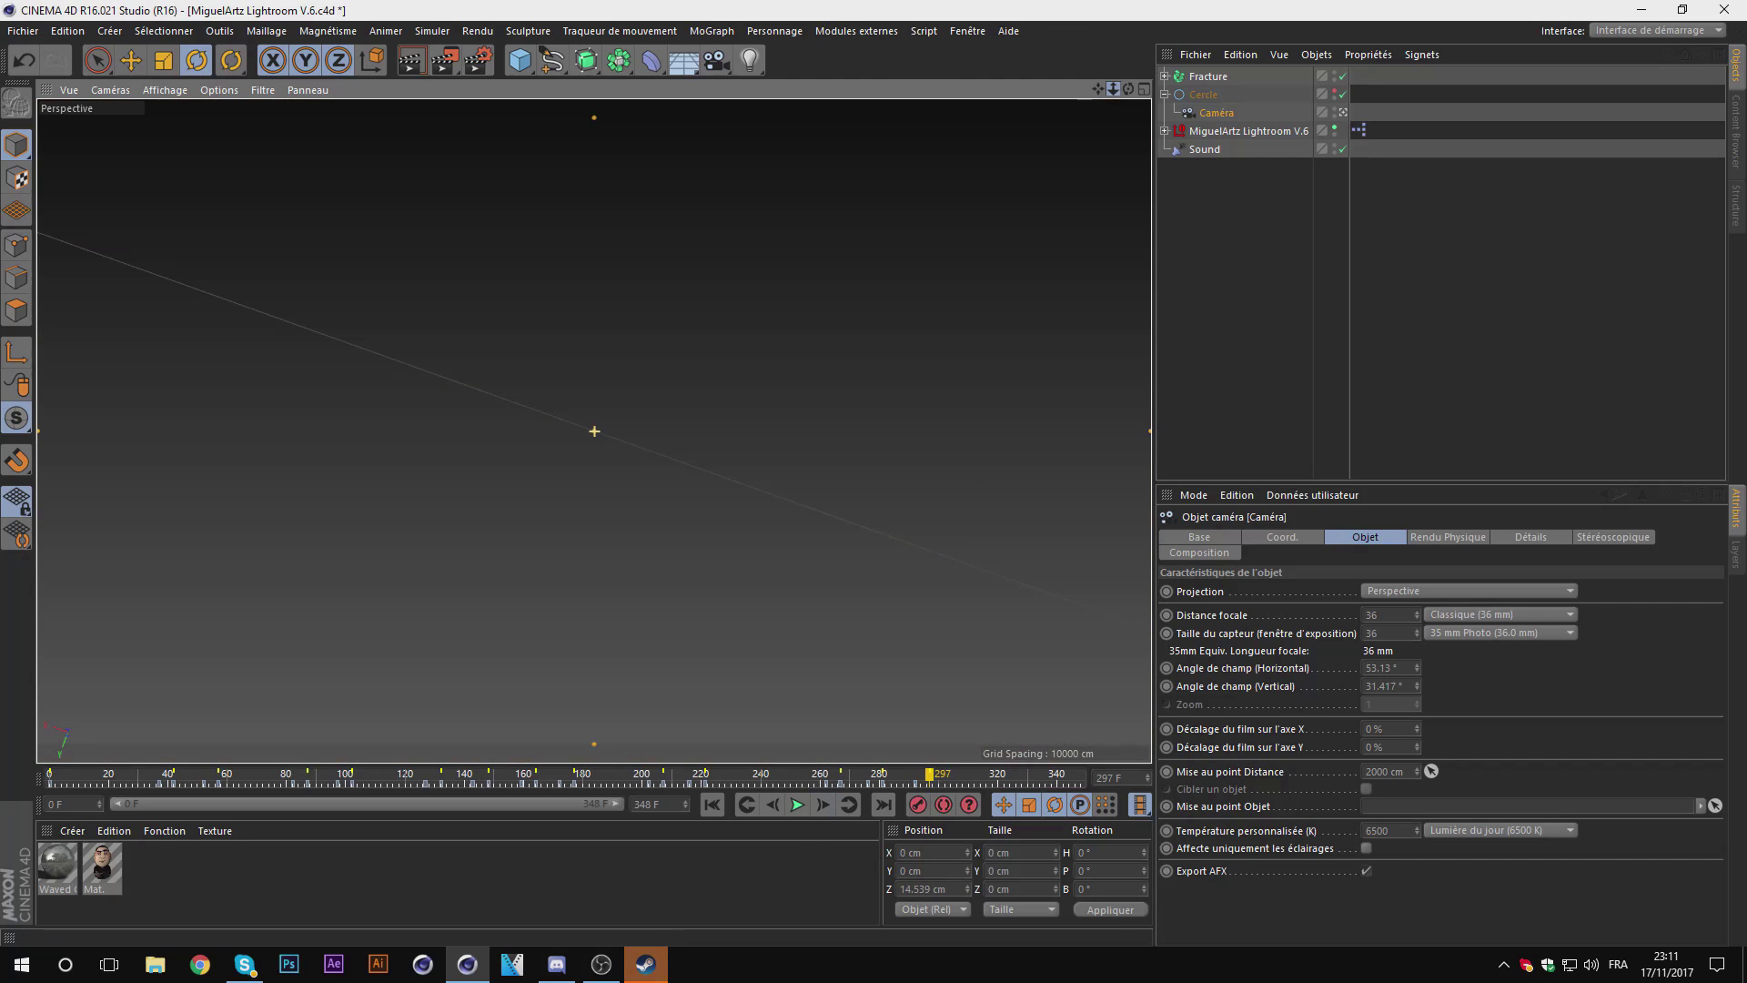
Step: Play the animation from the start and pause it at frame 326
{"action": "left_click", "coordinate": [80, 779]}
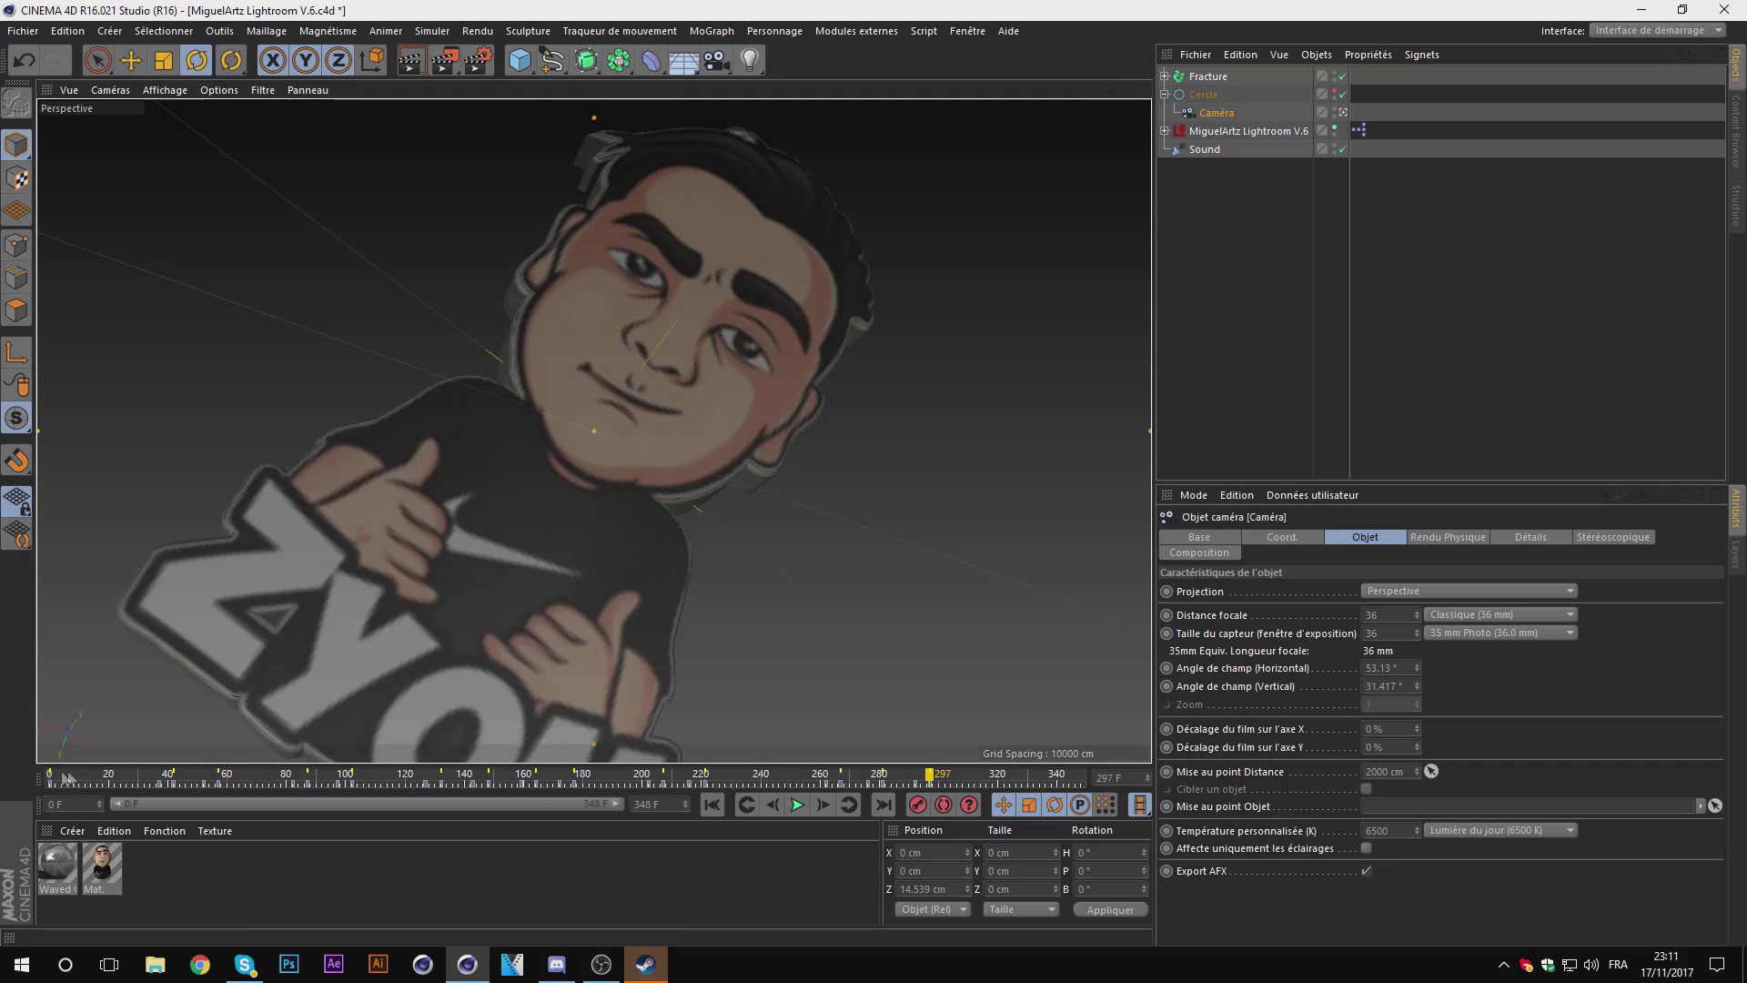
{"action": "left_click", "coordinate": [796, 805]}
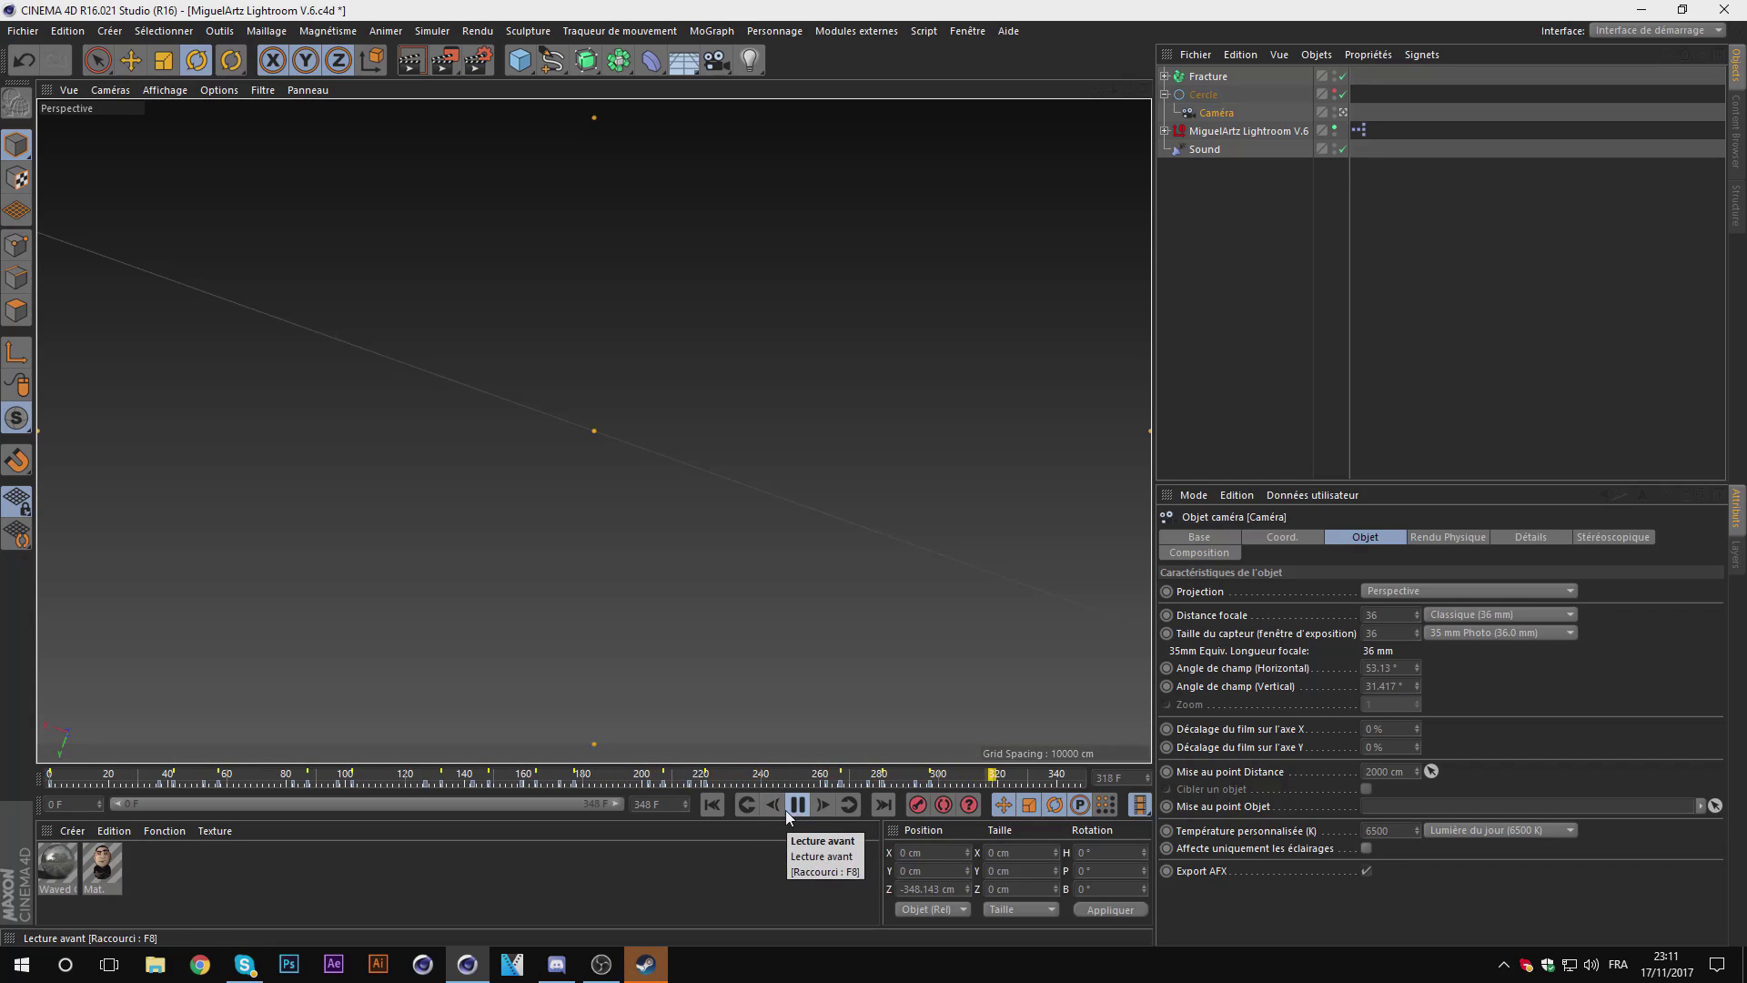
{"action": "left_click", "coordinate": [786, 809]}
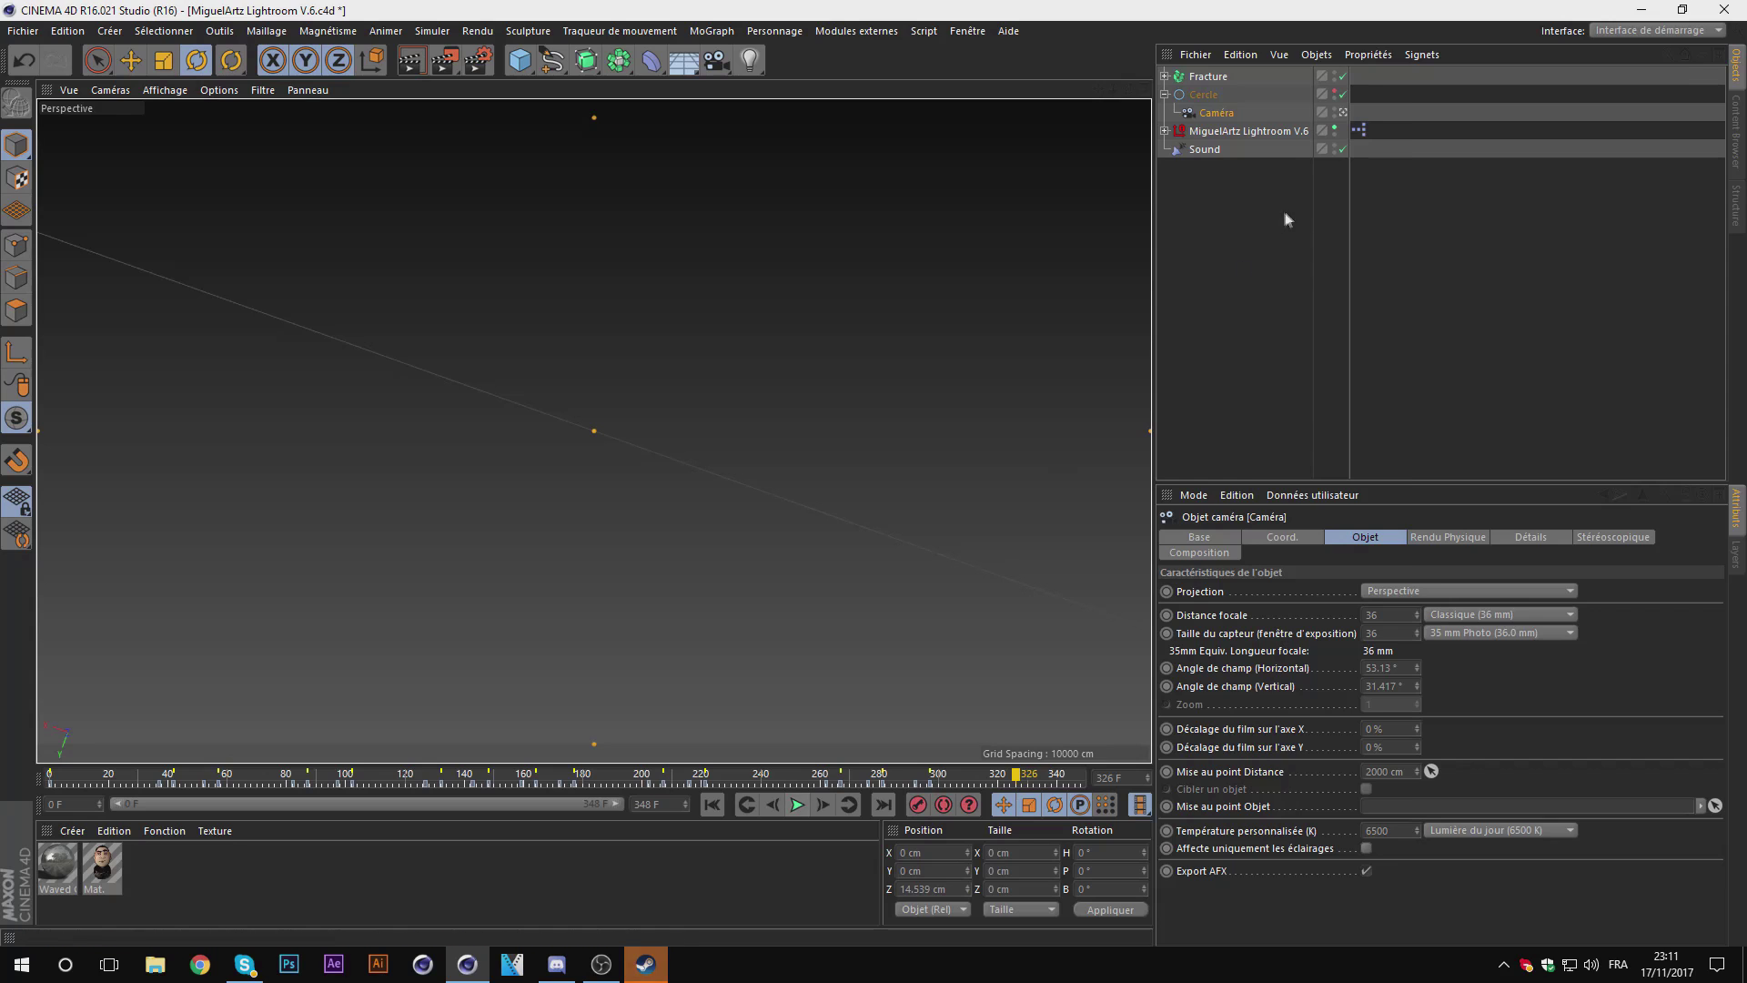
Step: Turn off automatic tangents on the Circle's rotation key at frame 50
{"action": "right_click", "coordinate": [1213, 102]}
{"action": "key", "text": "Escape"}
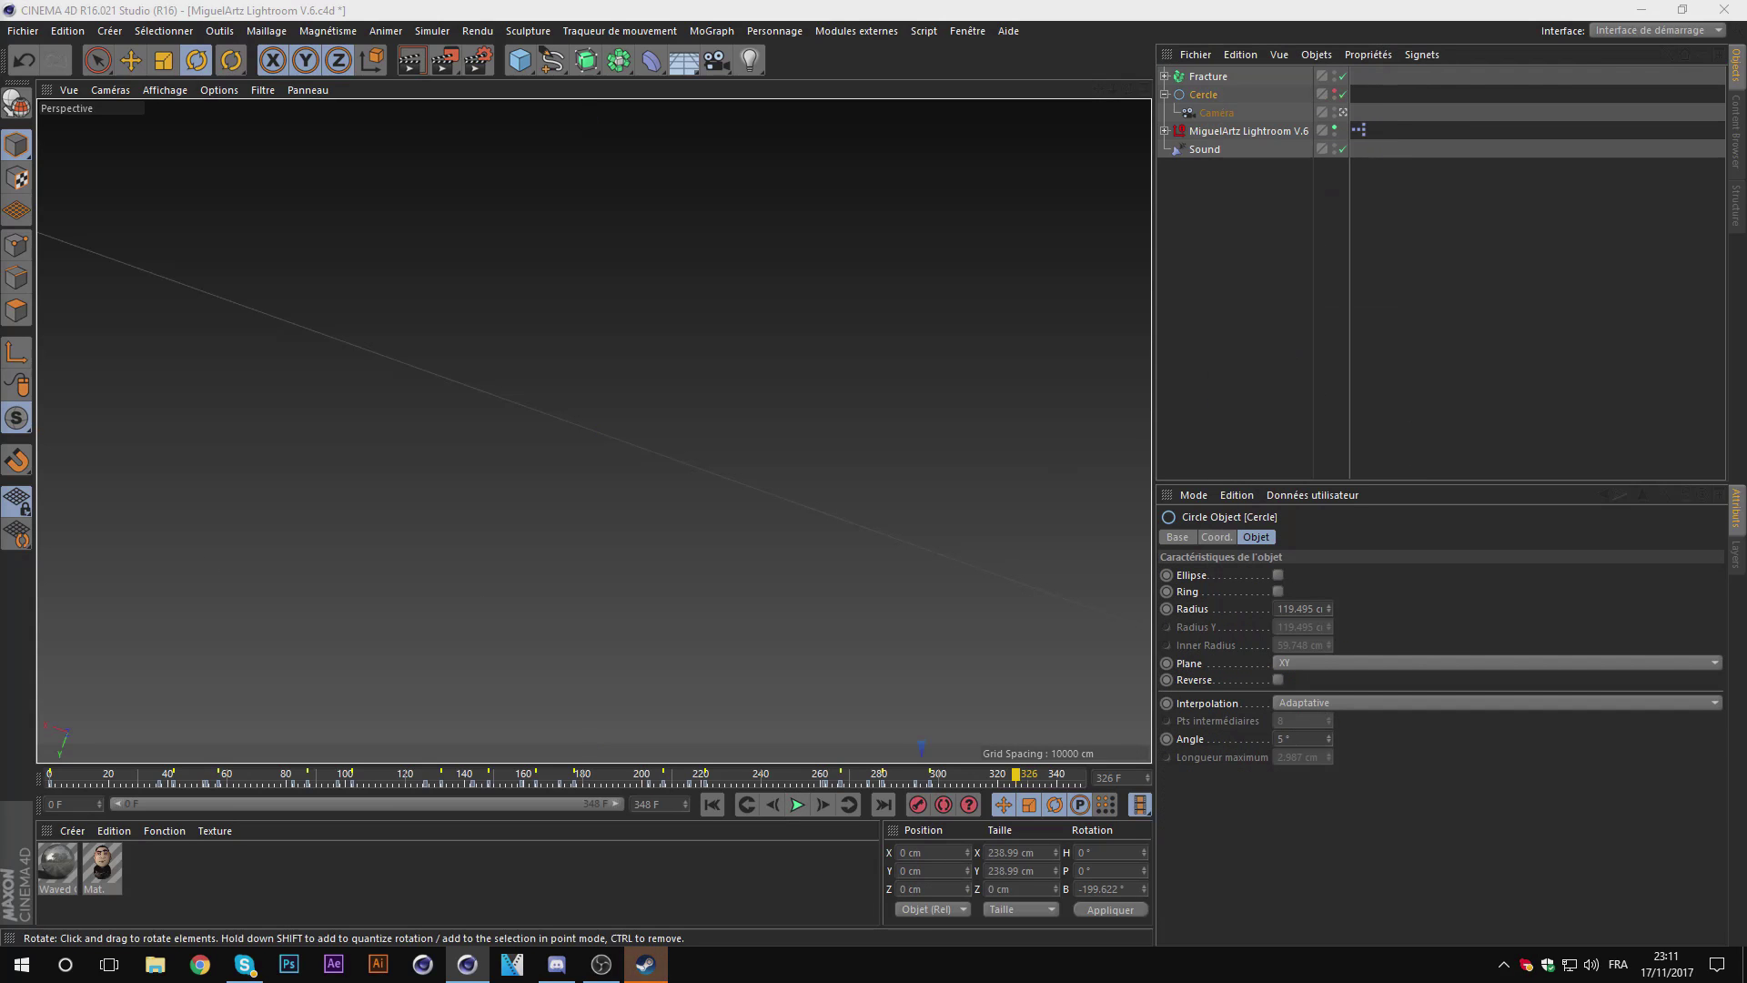
{"action": "left_click", "coordinate": [197, 778]}
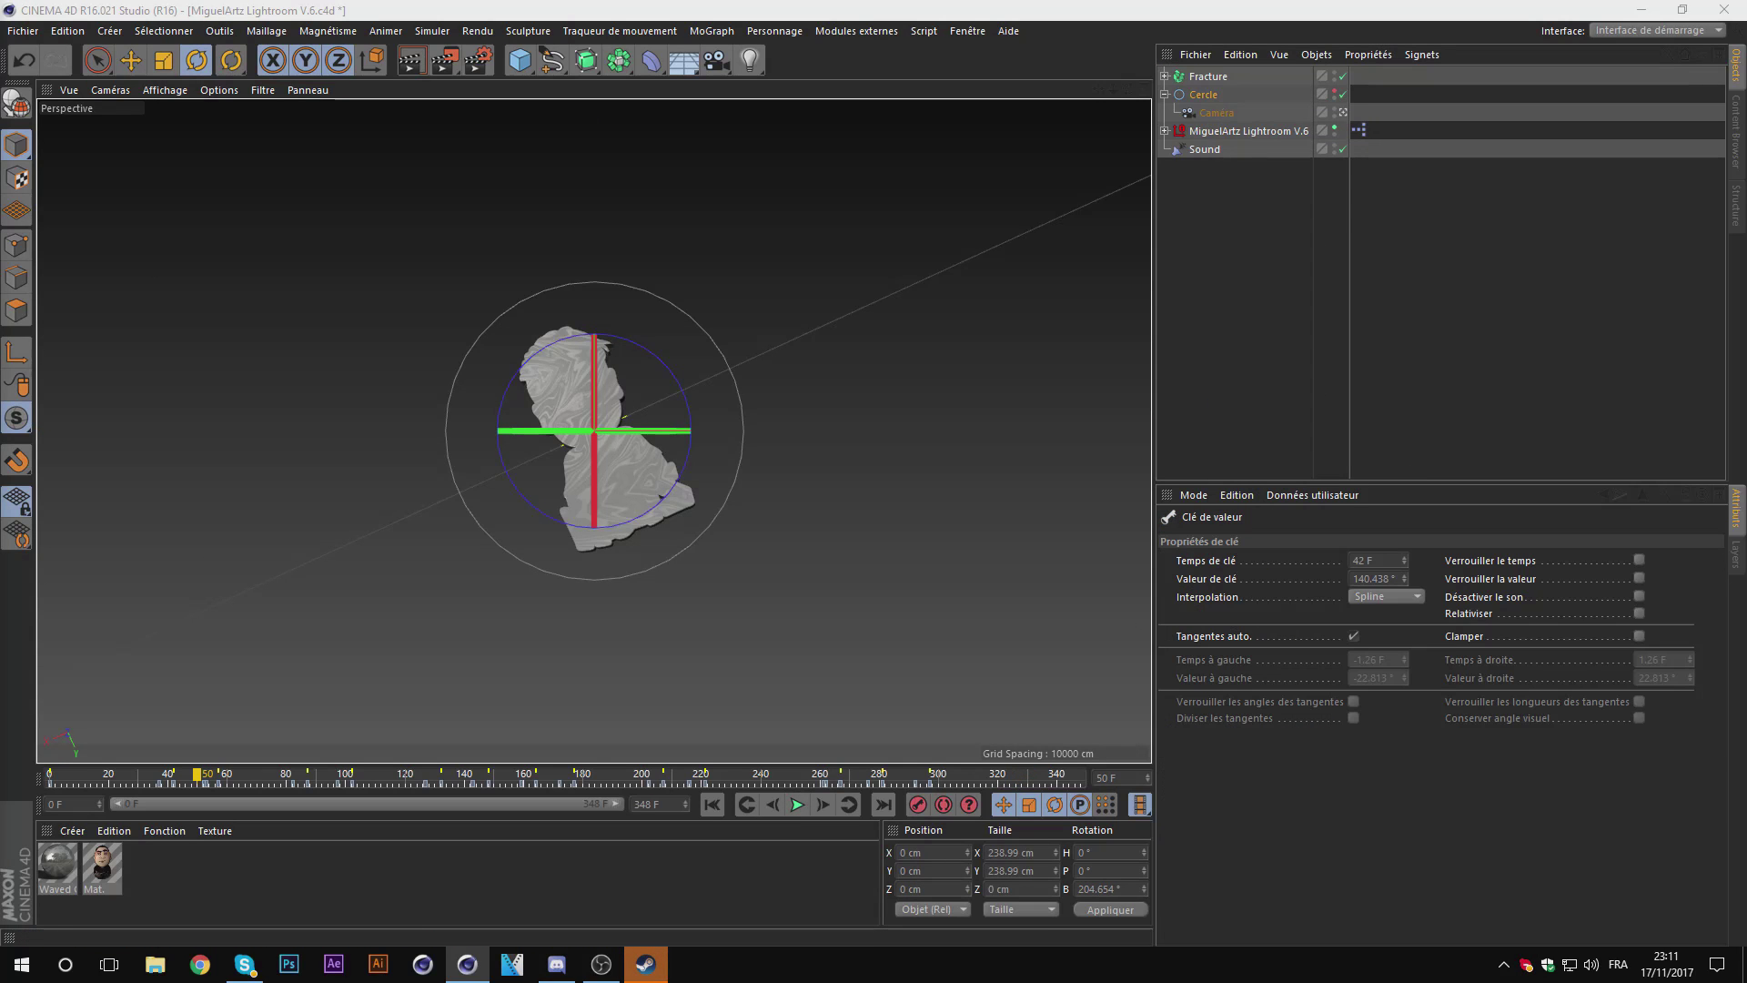
{"action": "left_click", "coordinate": [1353, 636]}
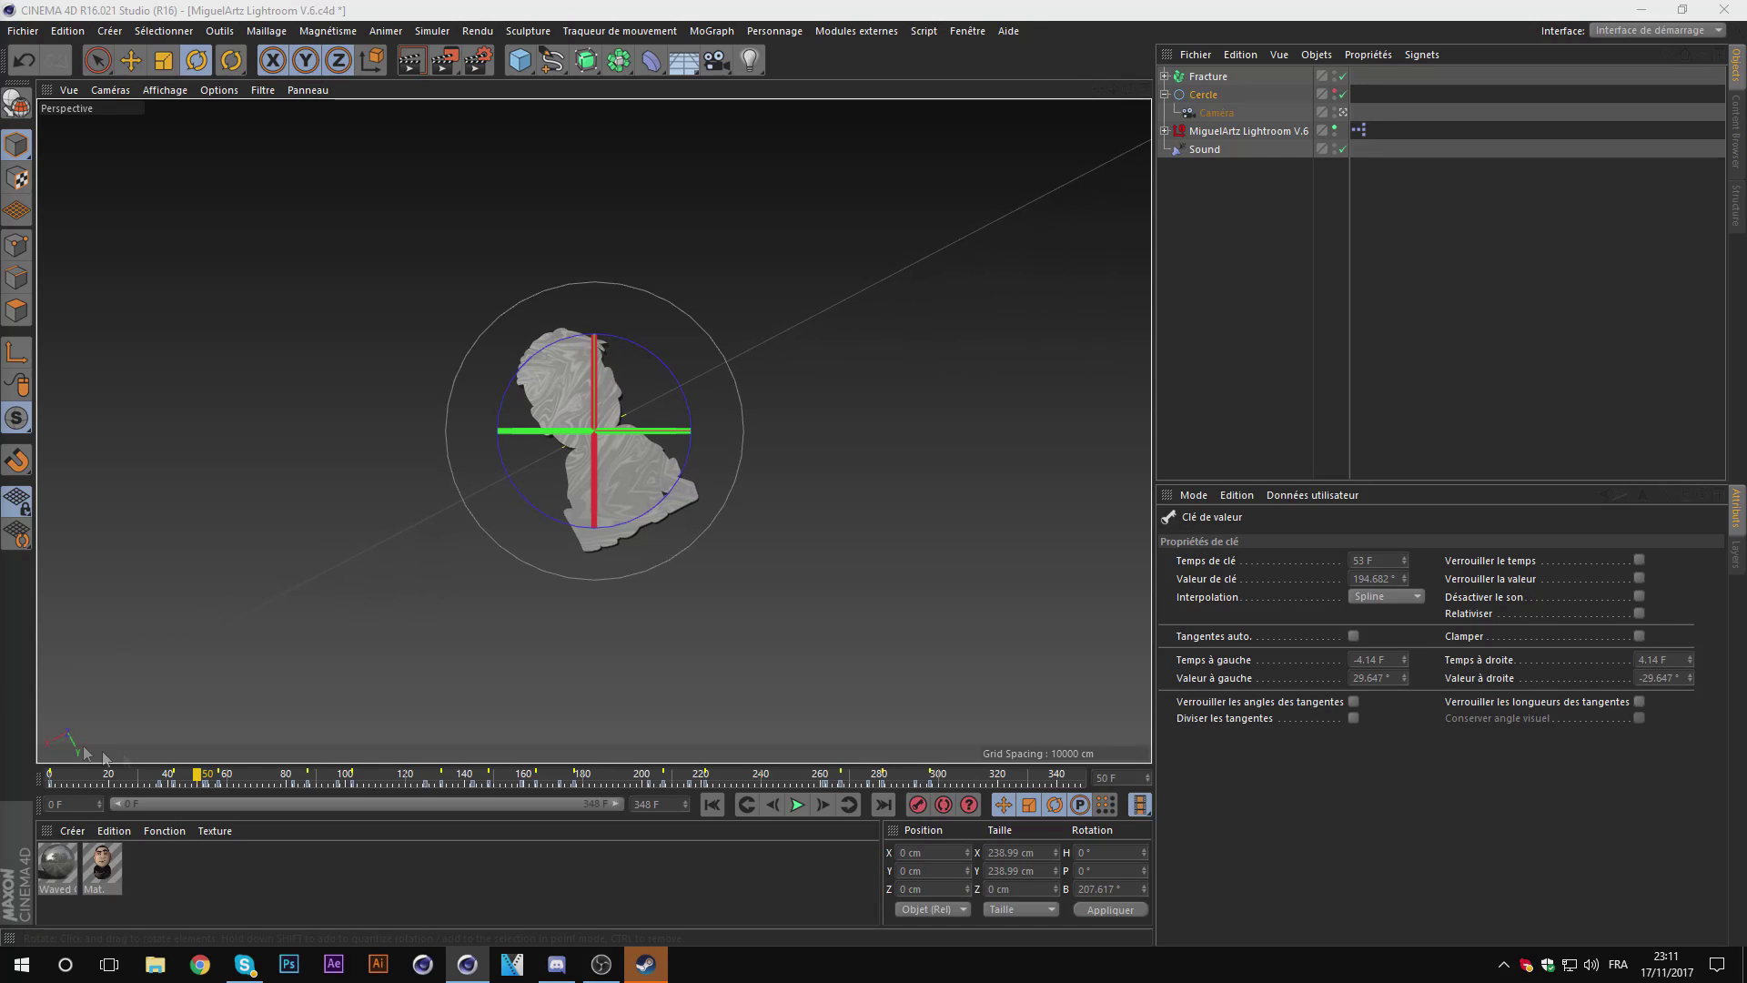
Step: Preview the spinning logo animation in the viewport, then stop it
{"action": "left_click", "coordinate": [796, 805]}
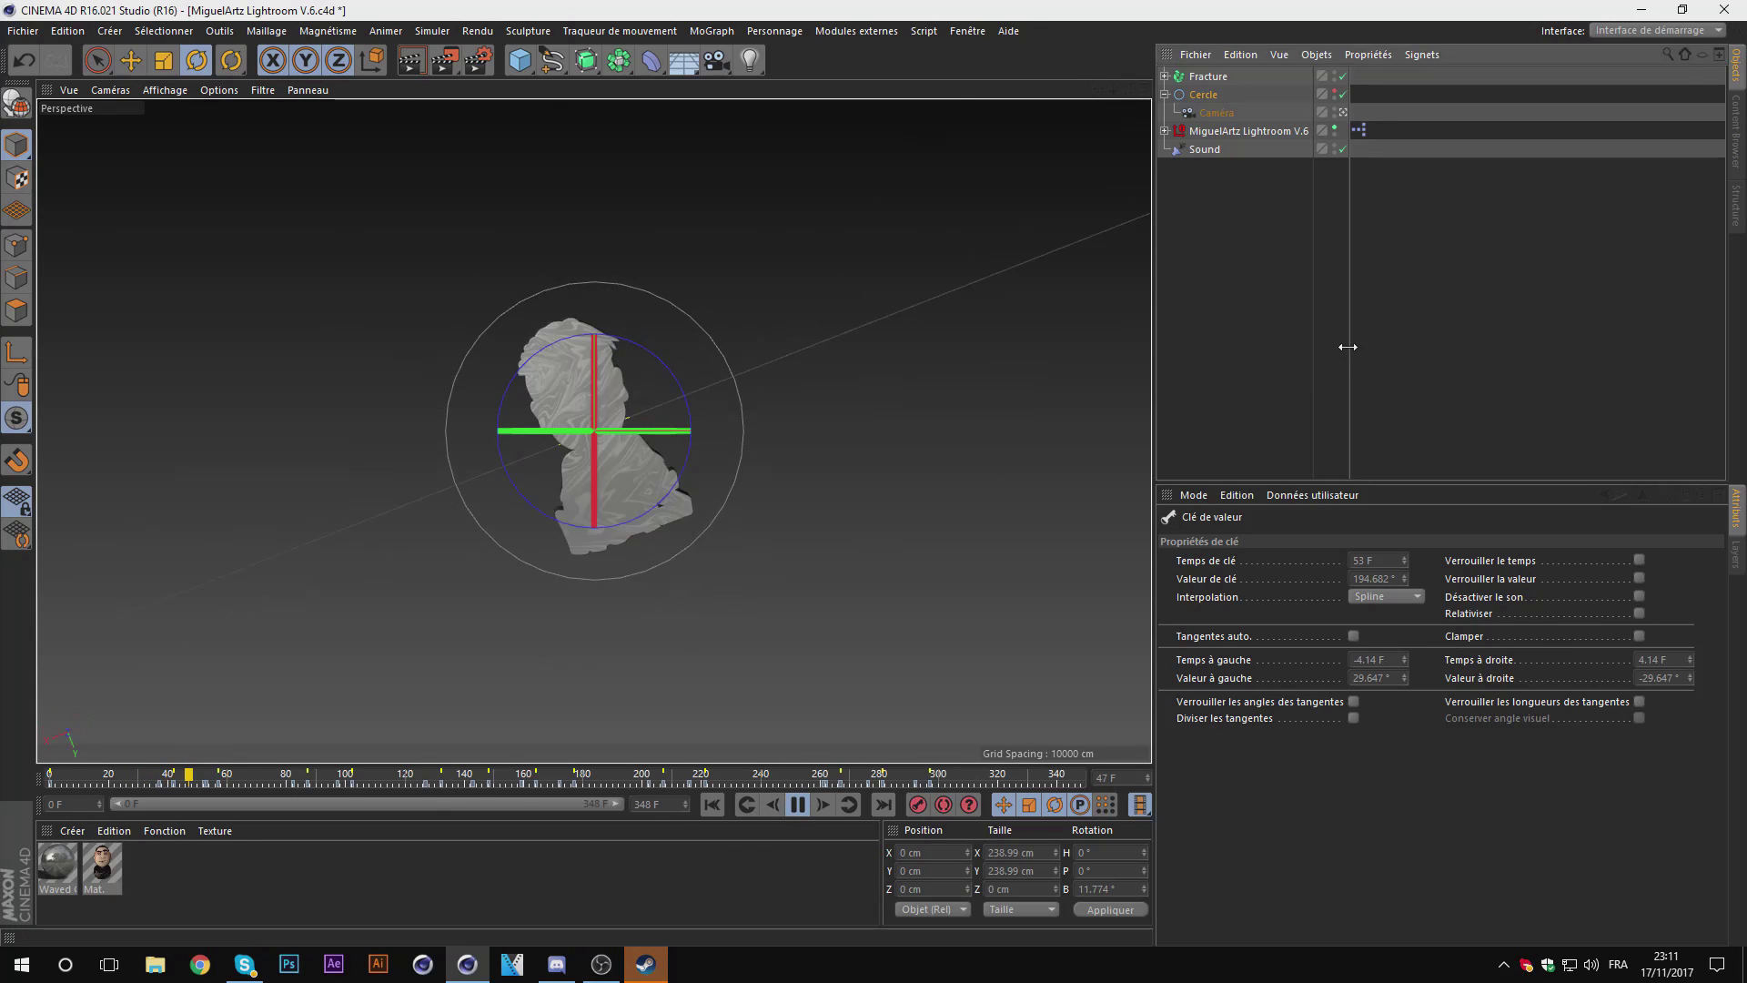
{"action": "left_click", "coordinate": [1255, 340]}
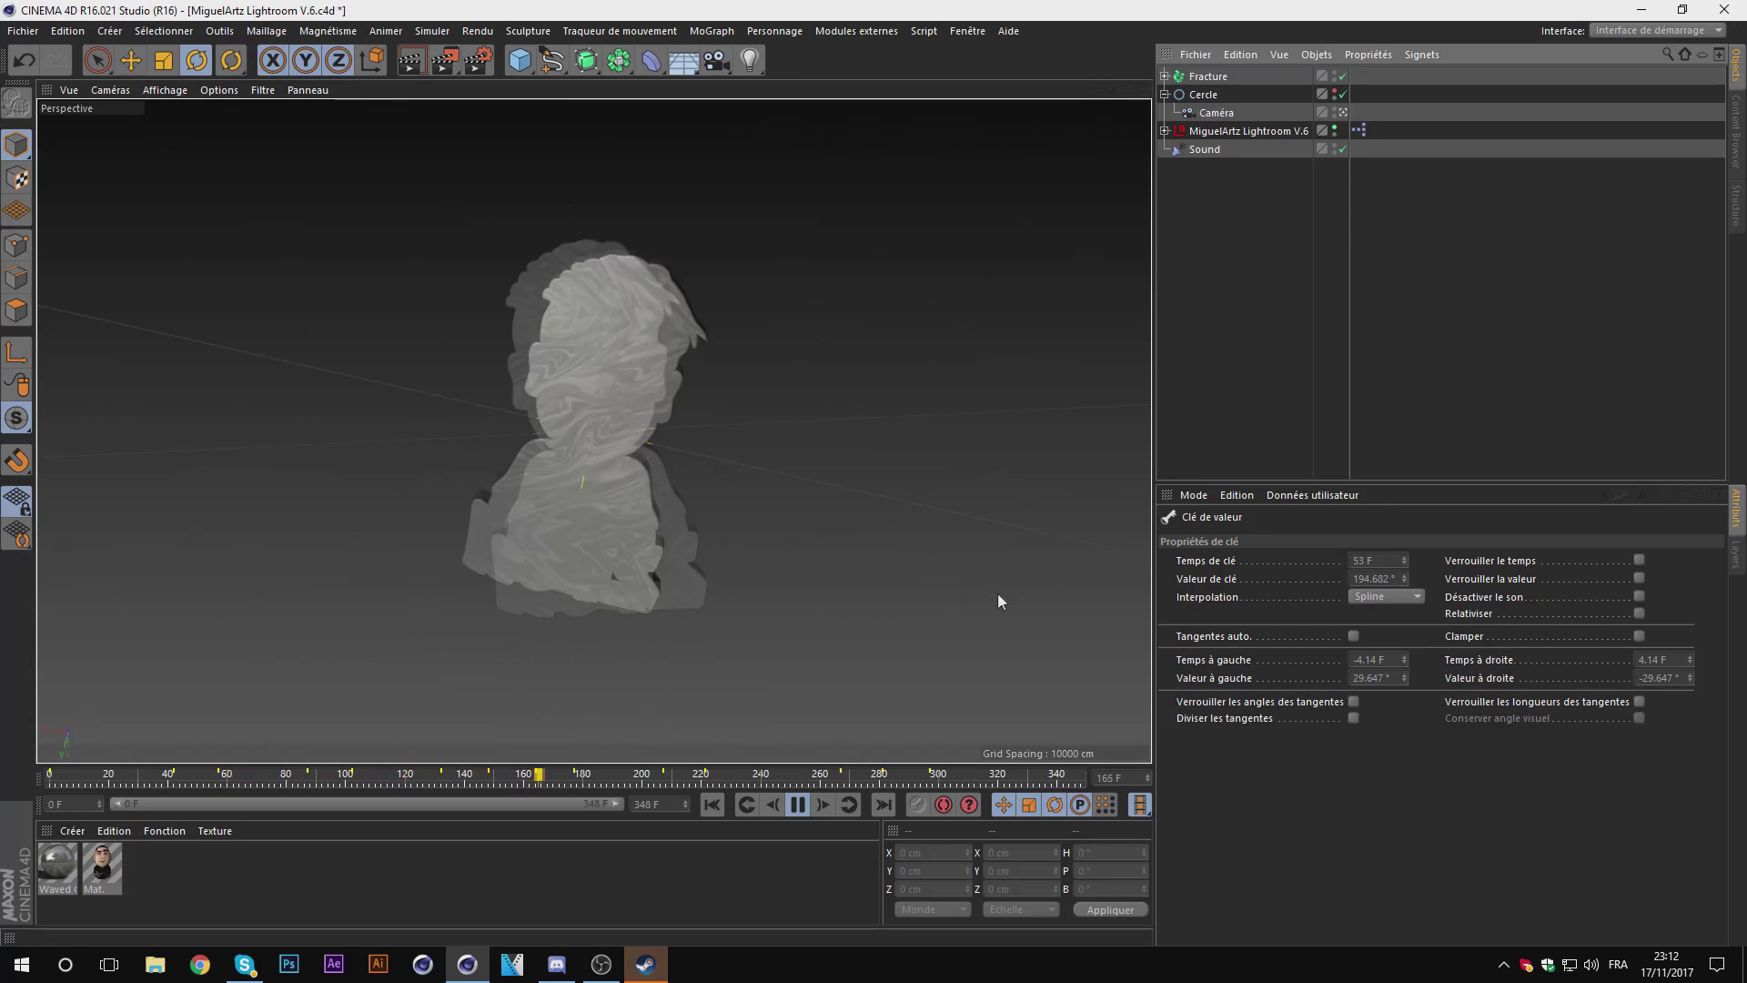
{"action": "left_click", "coordinate": [798, 806]}
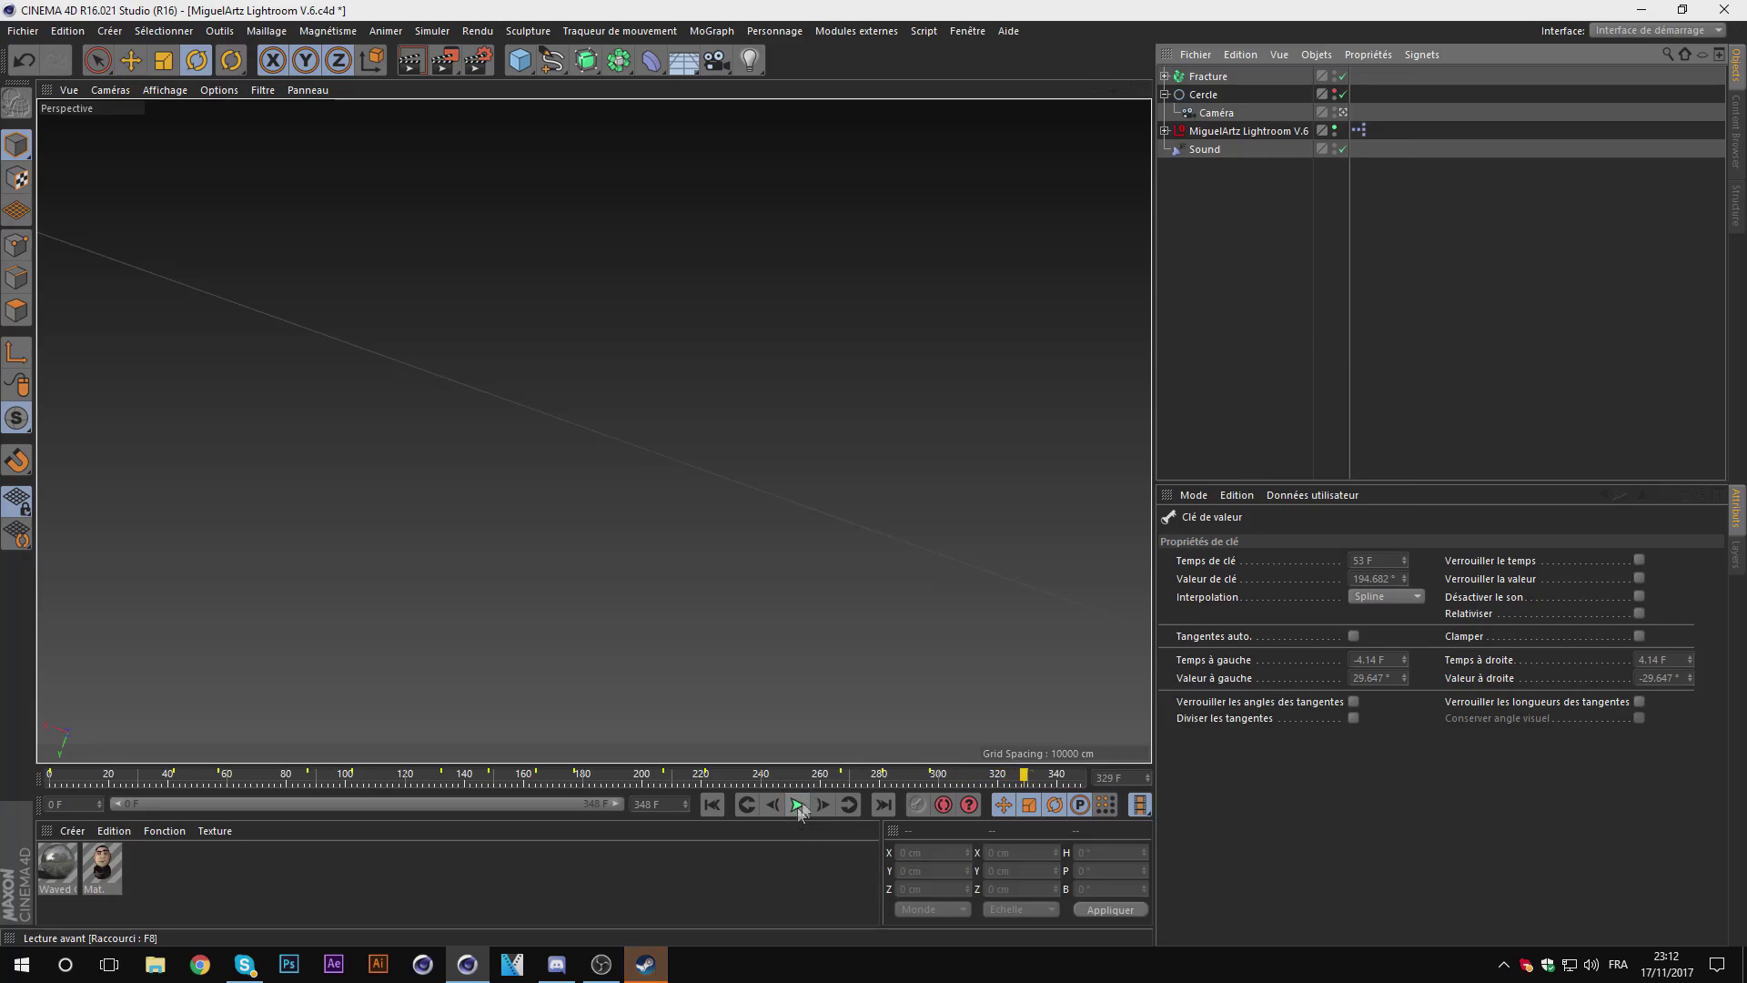
Step: Select the Caméra under the Circle and show its curves in the F-Curve Timeline
{"action": "right_click", "coordinate": [1204, 134]}
{"action": "left_click", "coordinate": [1274, 733]}
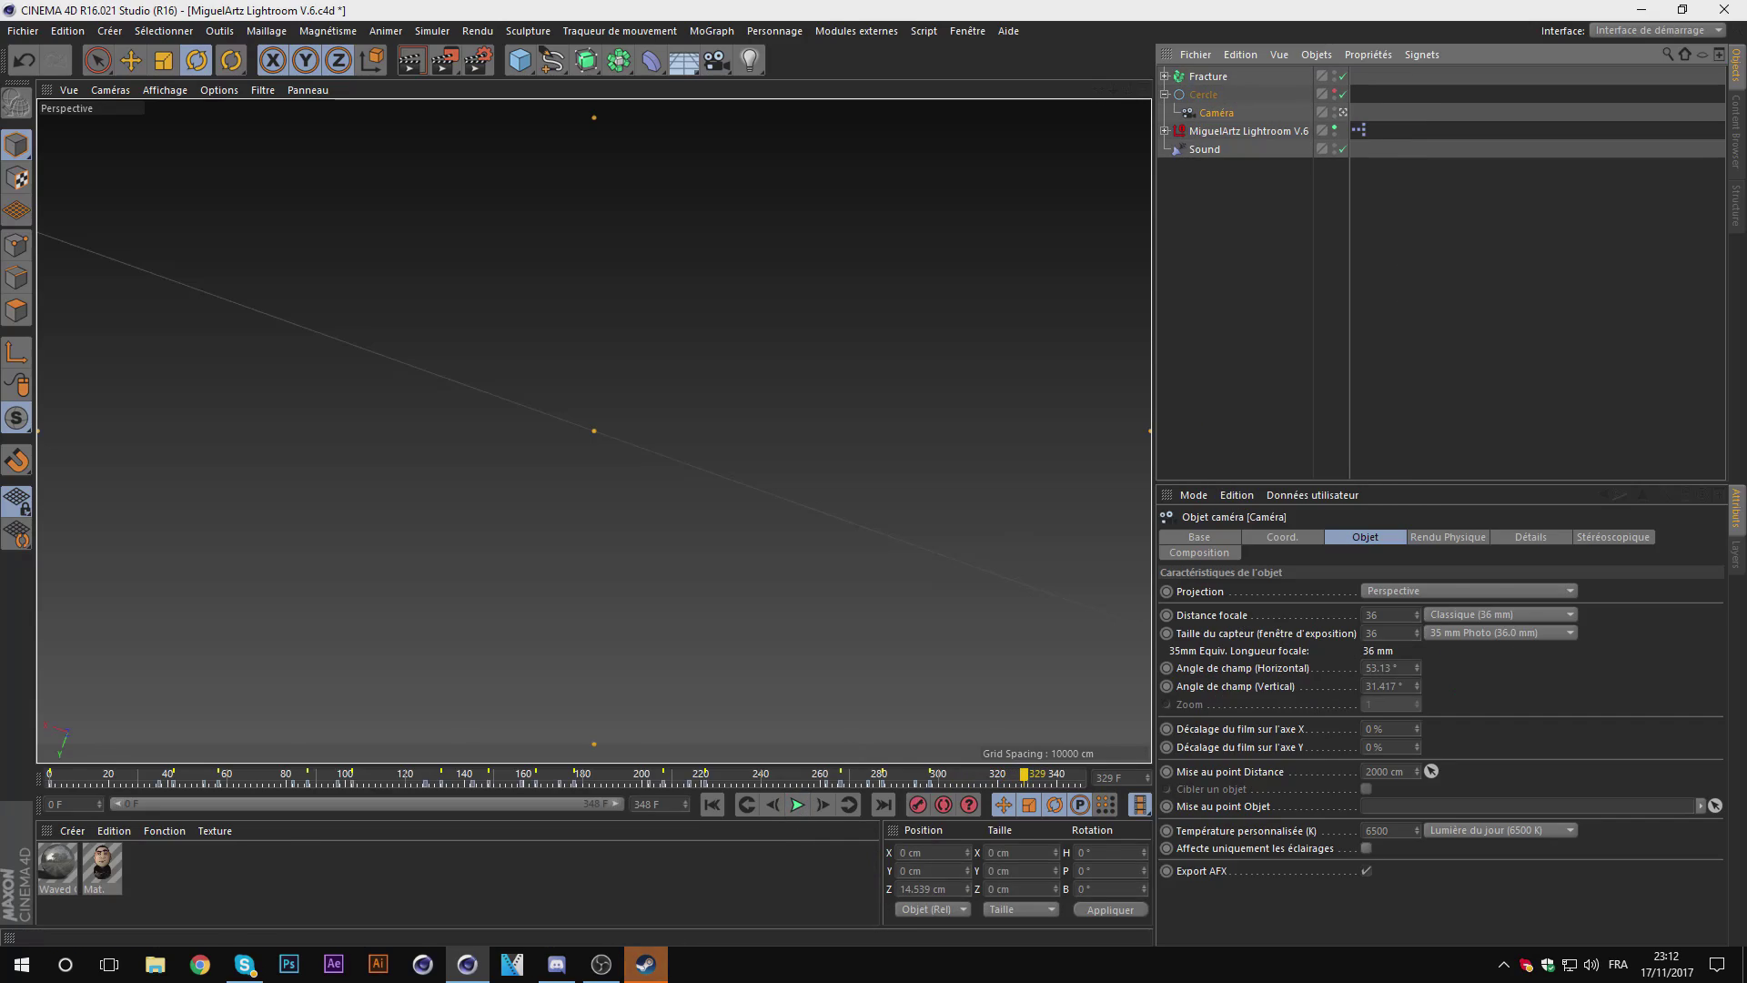
{"action": "key", "text": "shift+F3"}
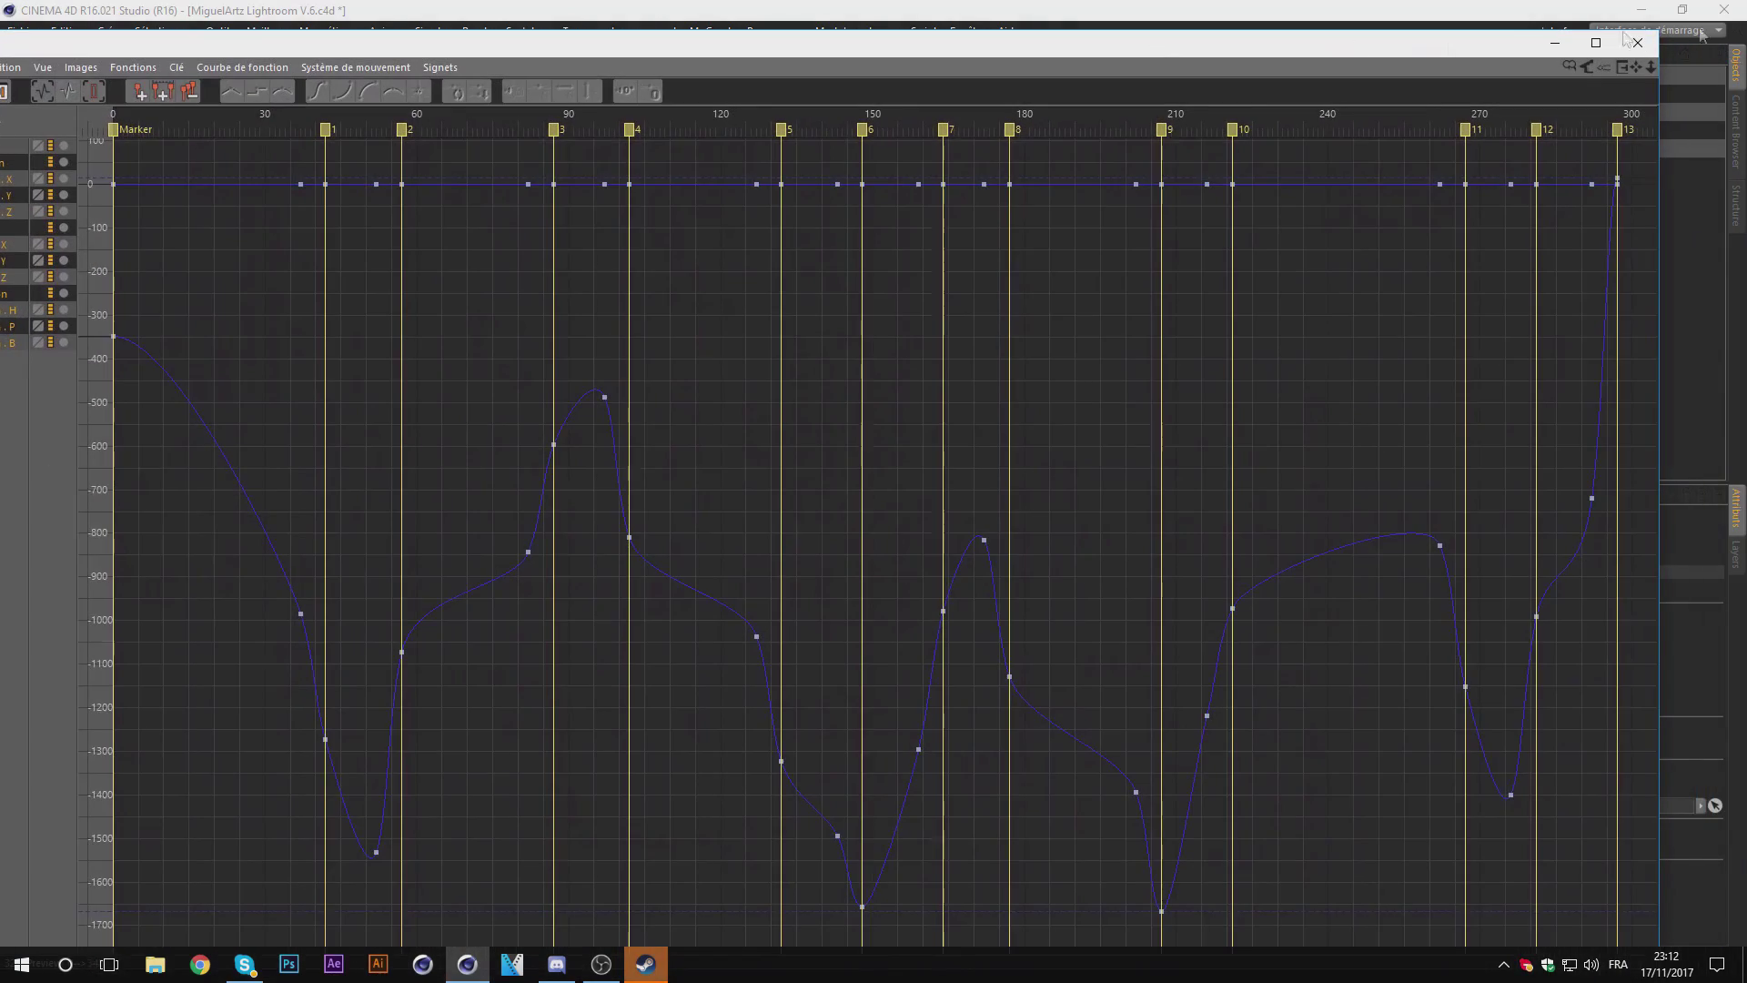
Step: In a maximized Timeline, smooth the Caméra keys at -488.074, -1667.303 and frame 266, then close it
{"action": "left_click", "coordinate": [1596, 42]}
{"action": "left_click", "coordinate": [450, 751]}
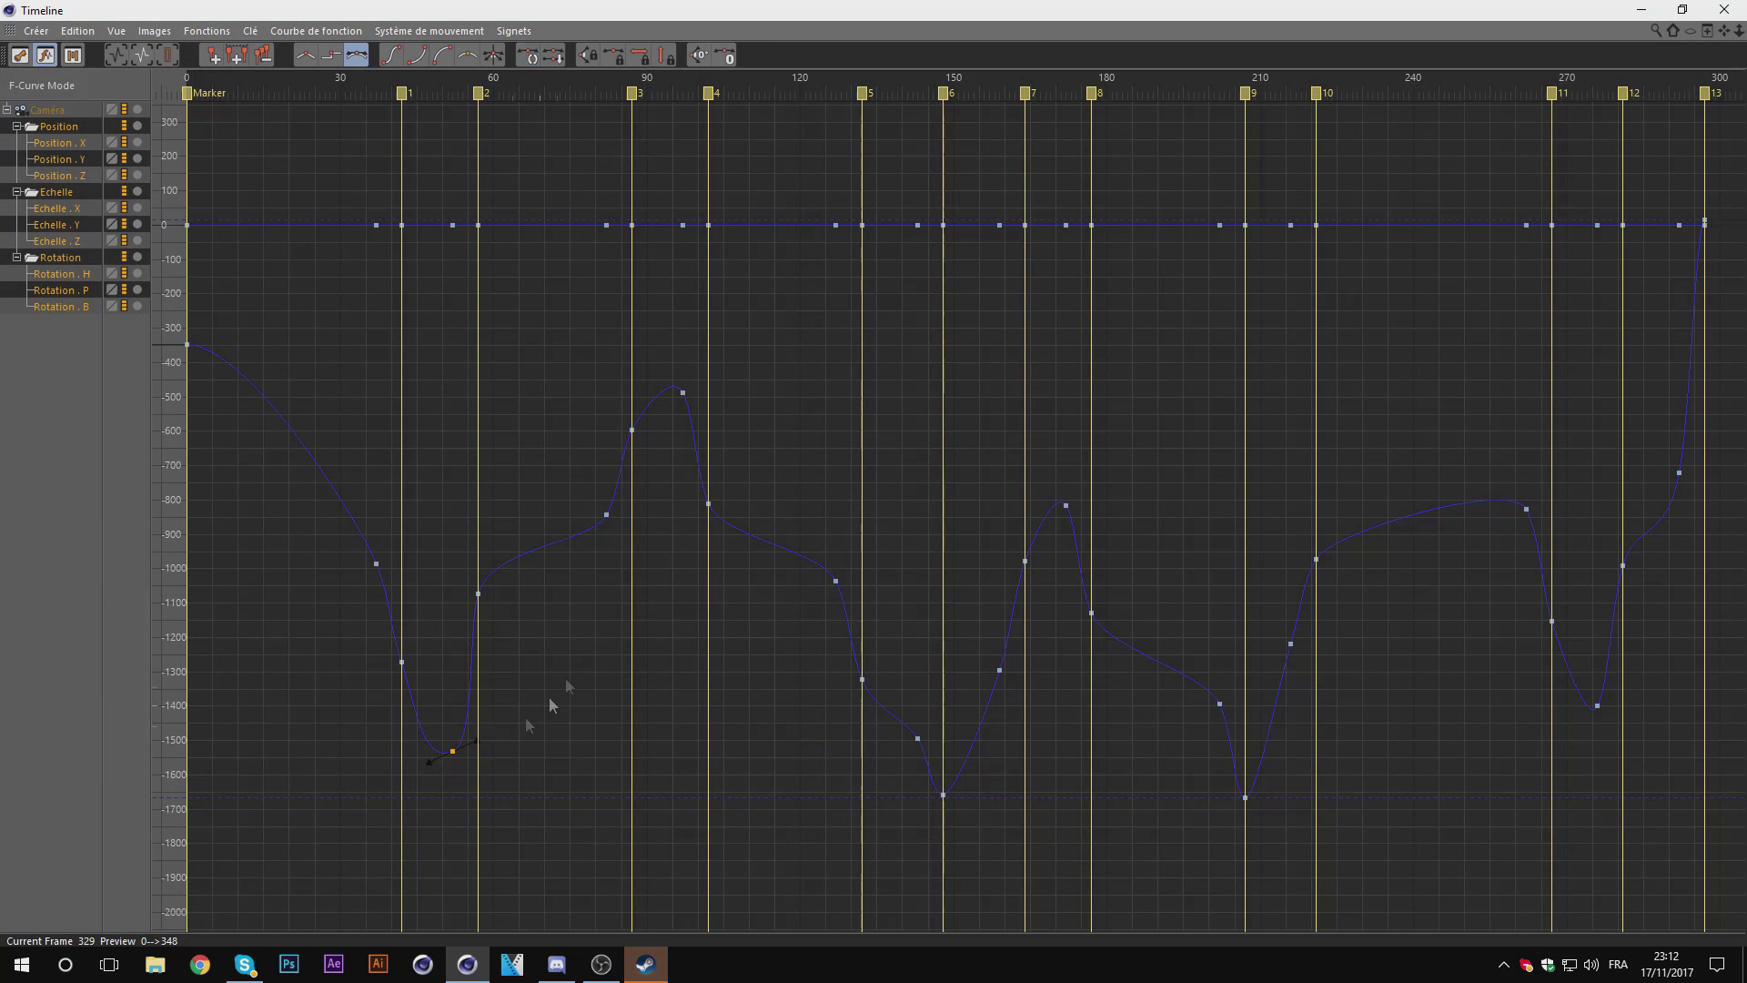
{"action": "left_click", "coordinate": [681, 388]}
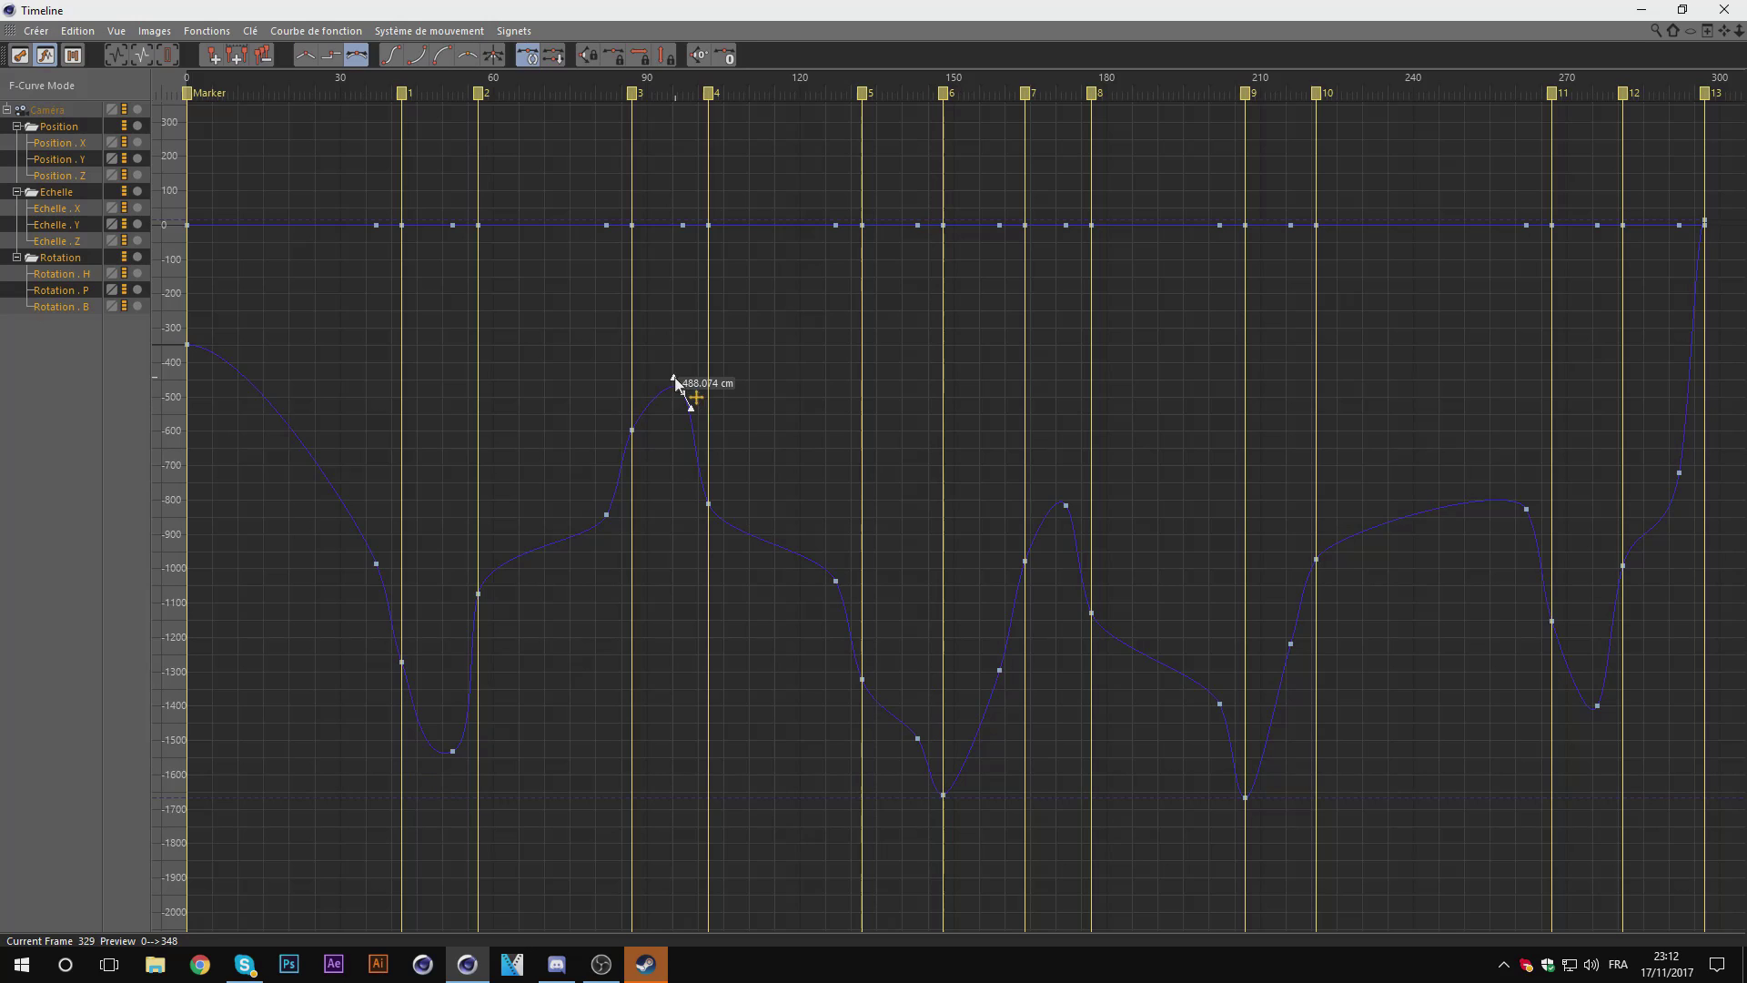
{"action": "left_click", "coordinate": [689, 379]}
{"action": "mouse_move", "coordinate": [941, 794]}
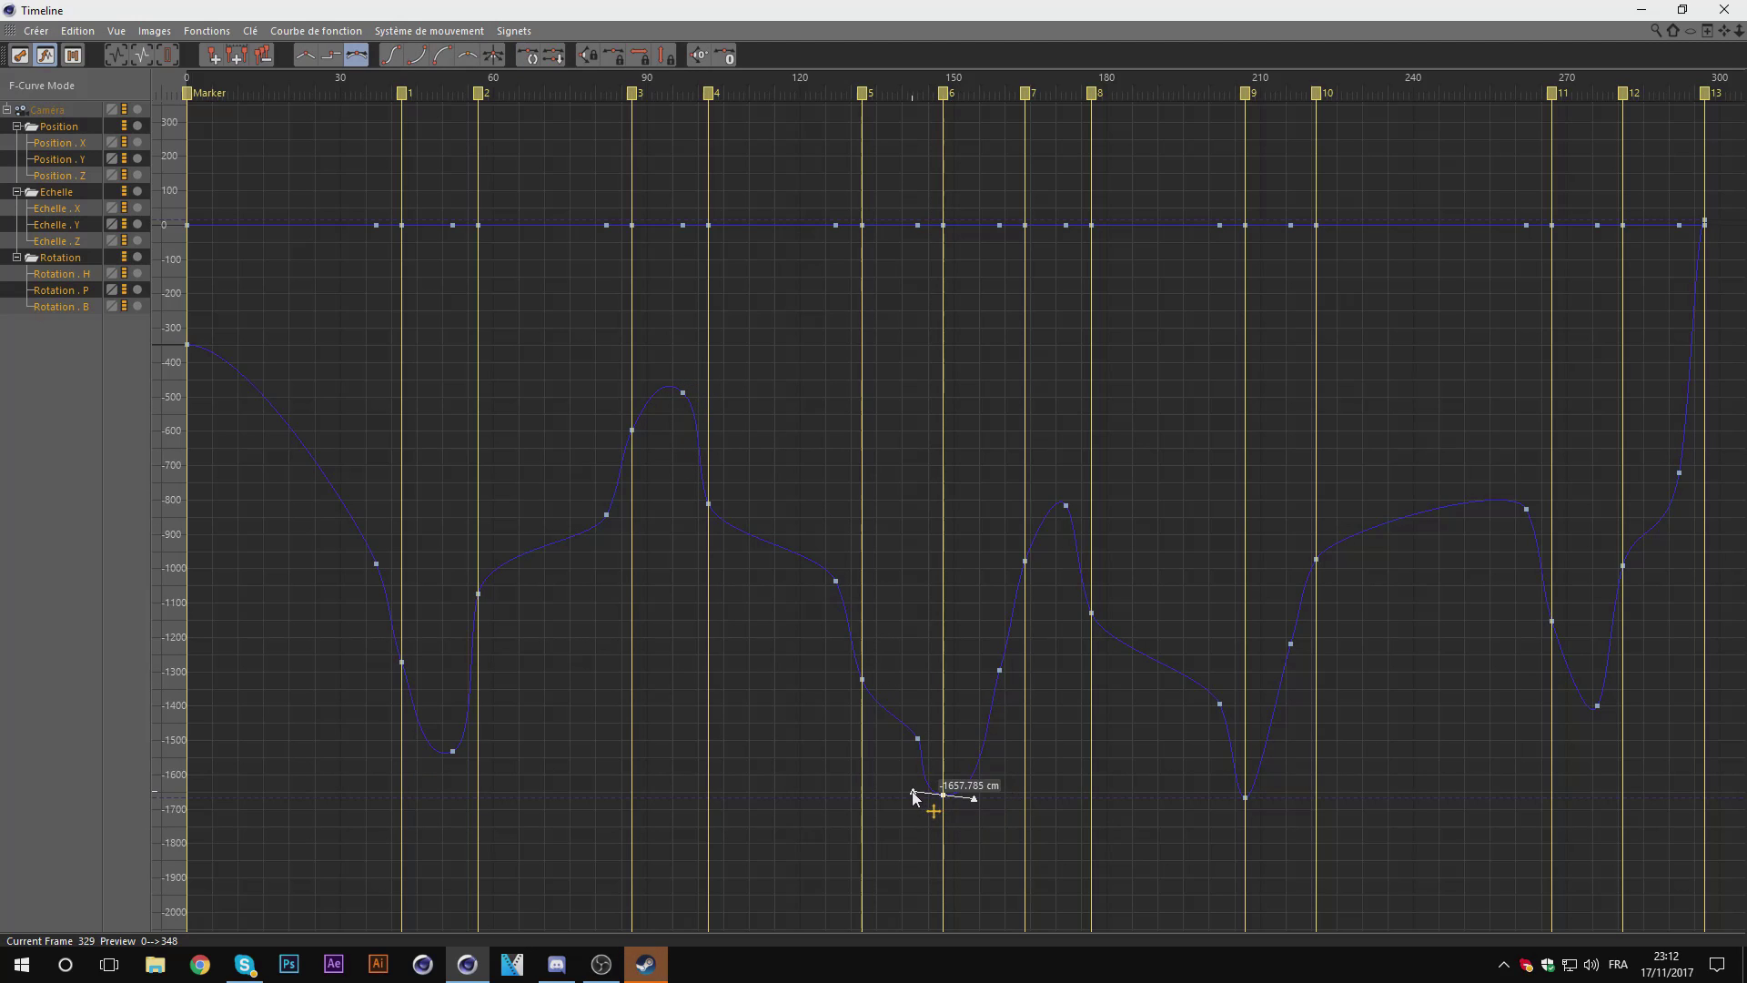
{"action": "left_click", "coordinate": [1245, 798]}
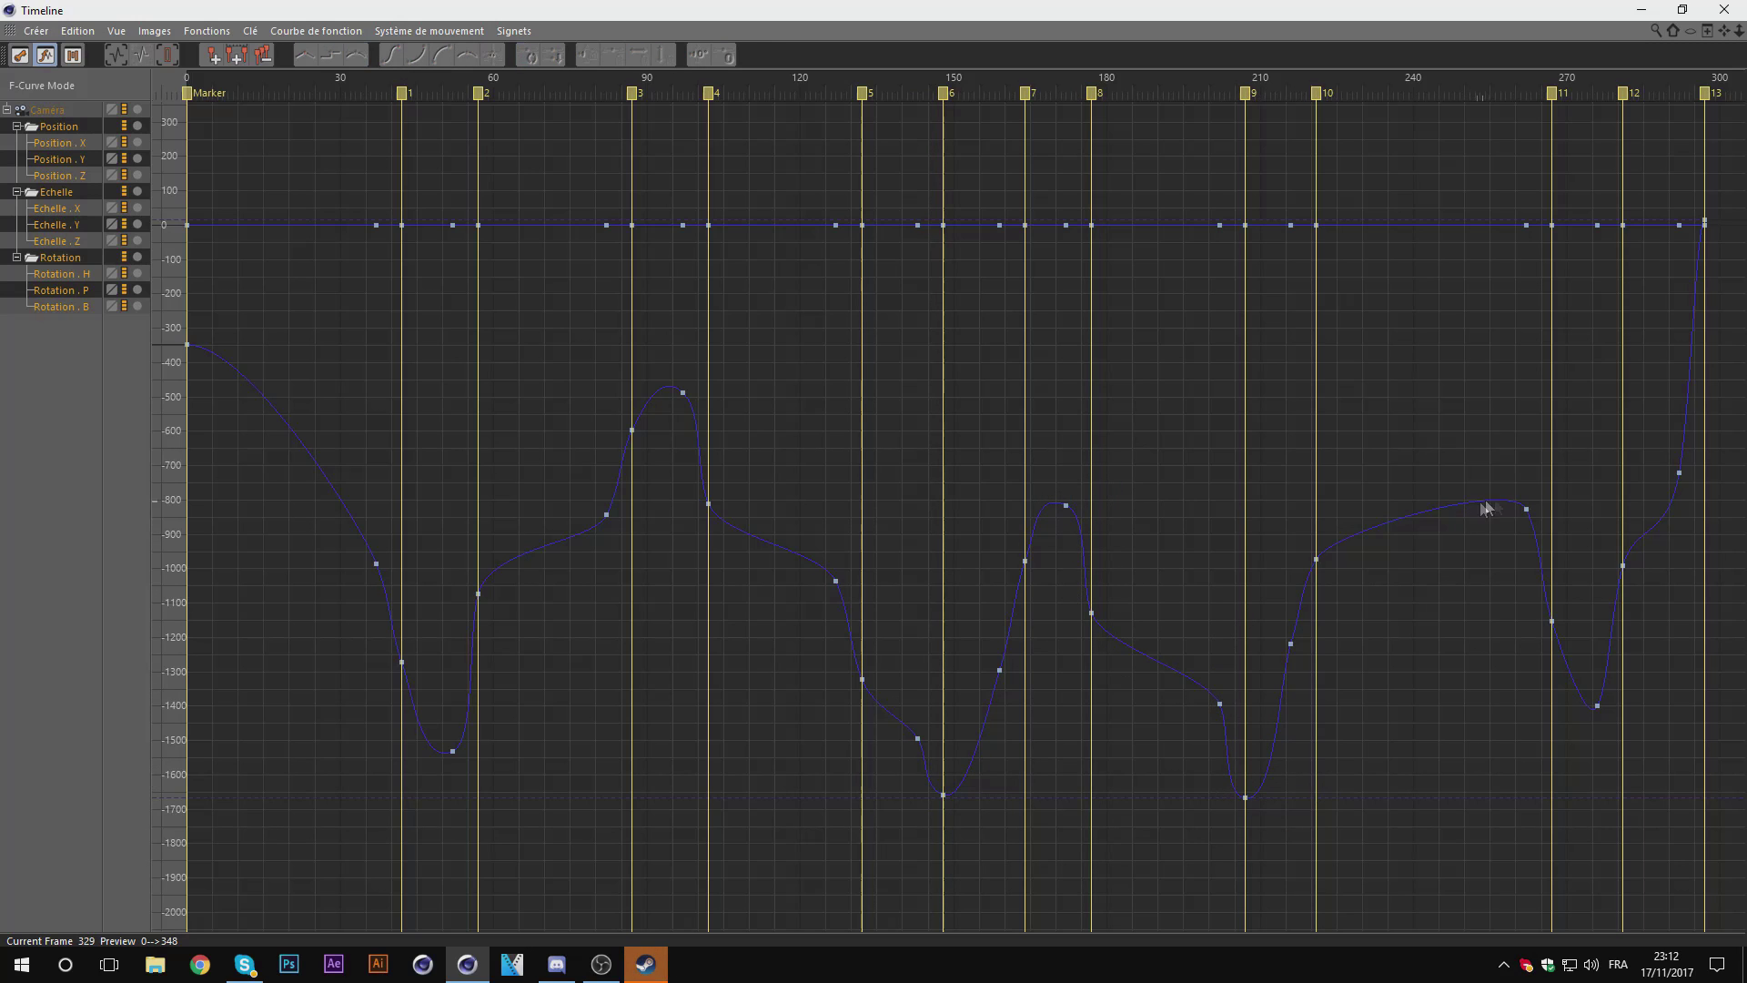
{"action": "left_click", "coordinate": [1527, 510]}
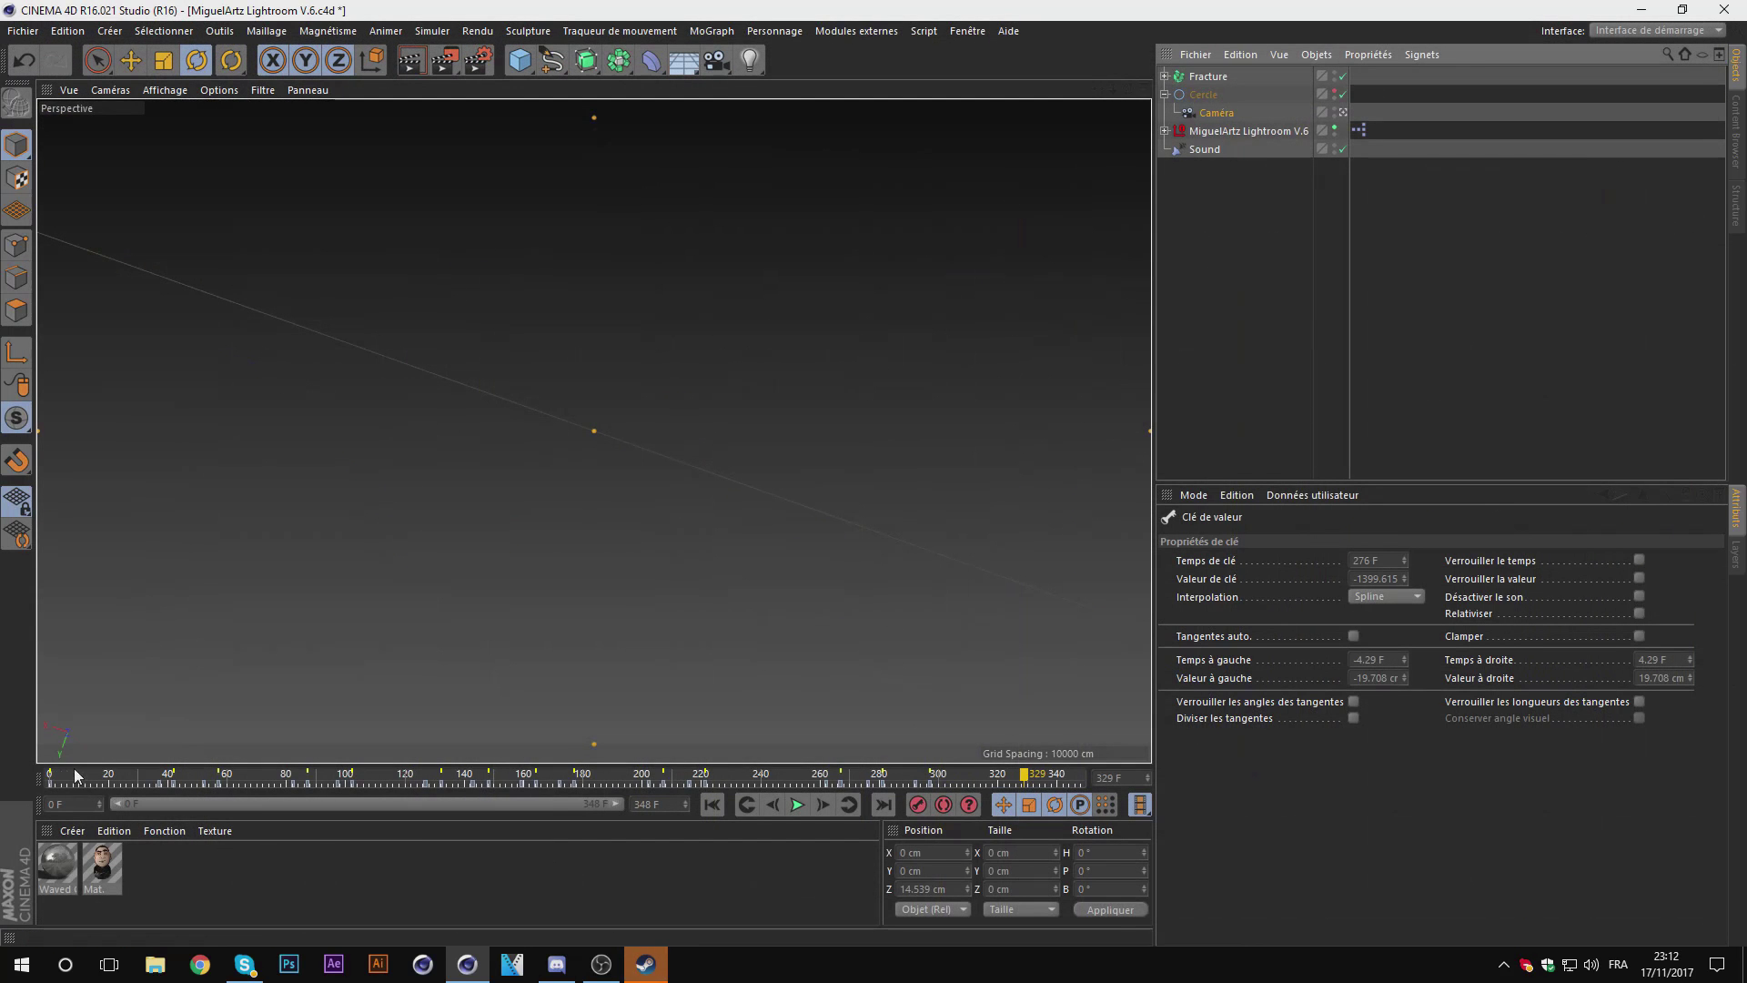
{"action": "left_click", "coordinate": [76, 774]}
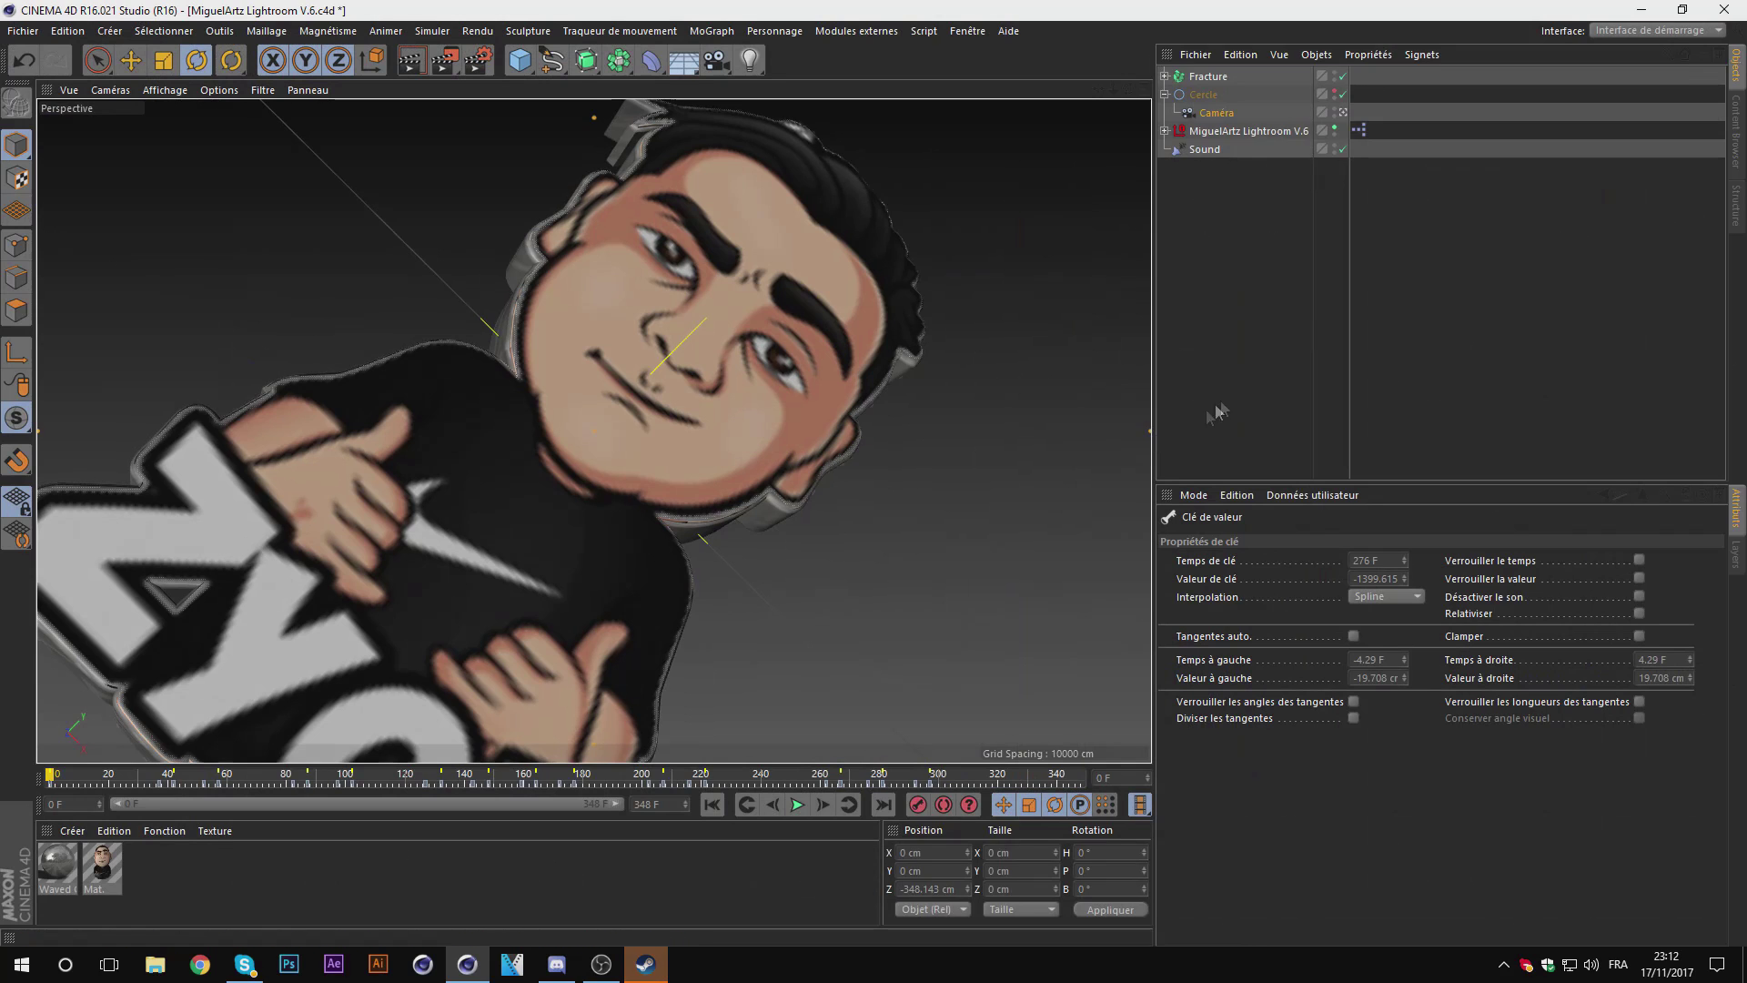
Step: Play and scrub the camera animation, then rest at frame 116 showing the whole ZYON sticker
{"action": "left_click", "coordinate": [796, 804]}
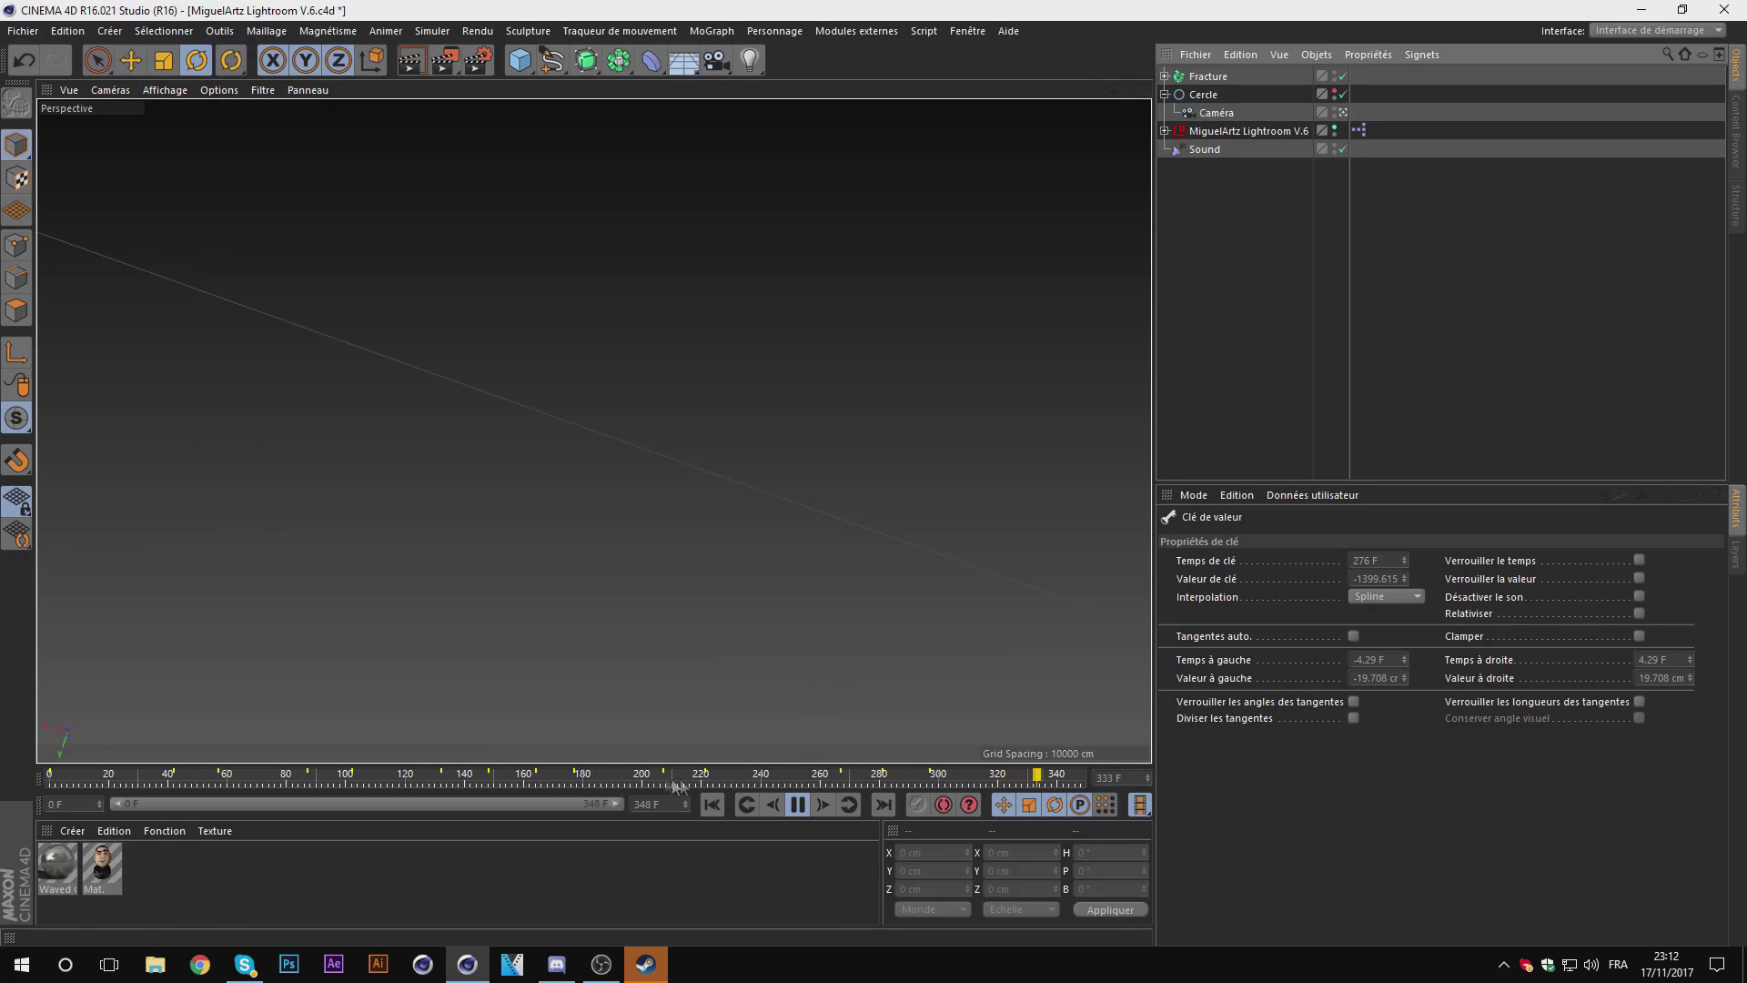
{"action": "left_click", "coordinate": [610, 783]}
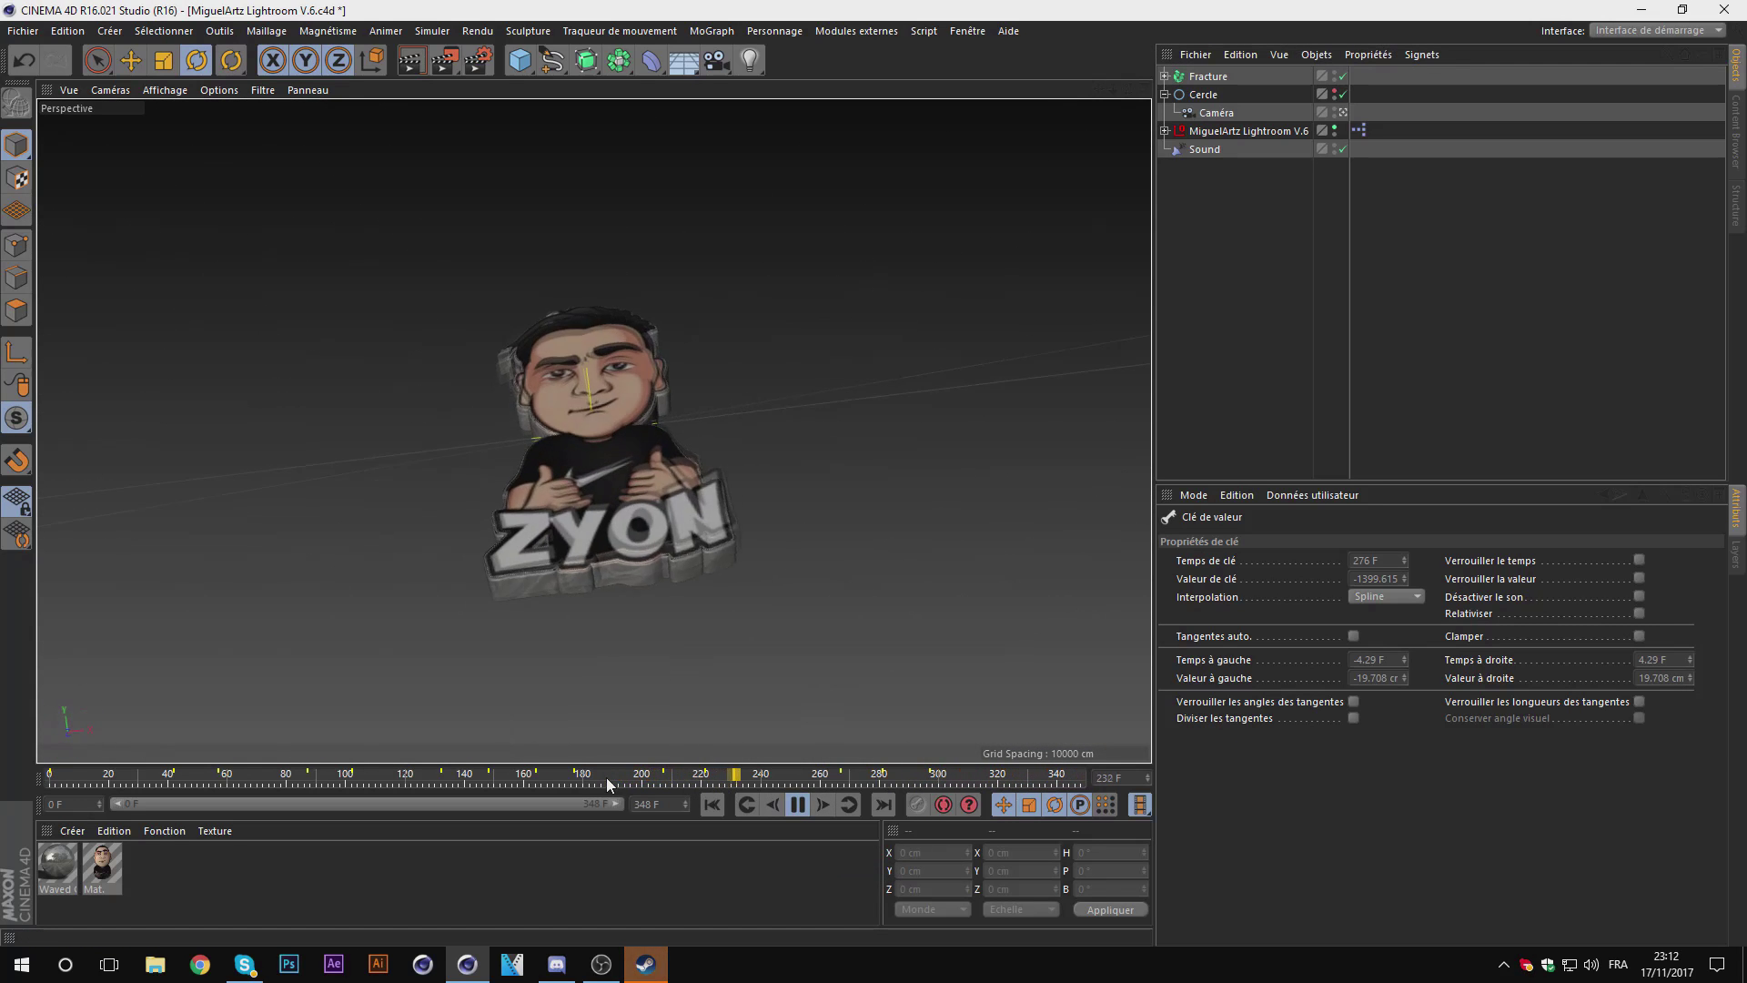
{"action": "left_click", "coordinate": [803, 814]}
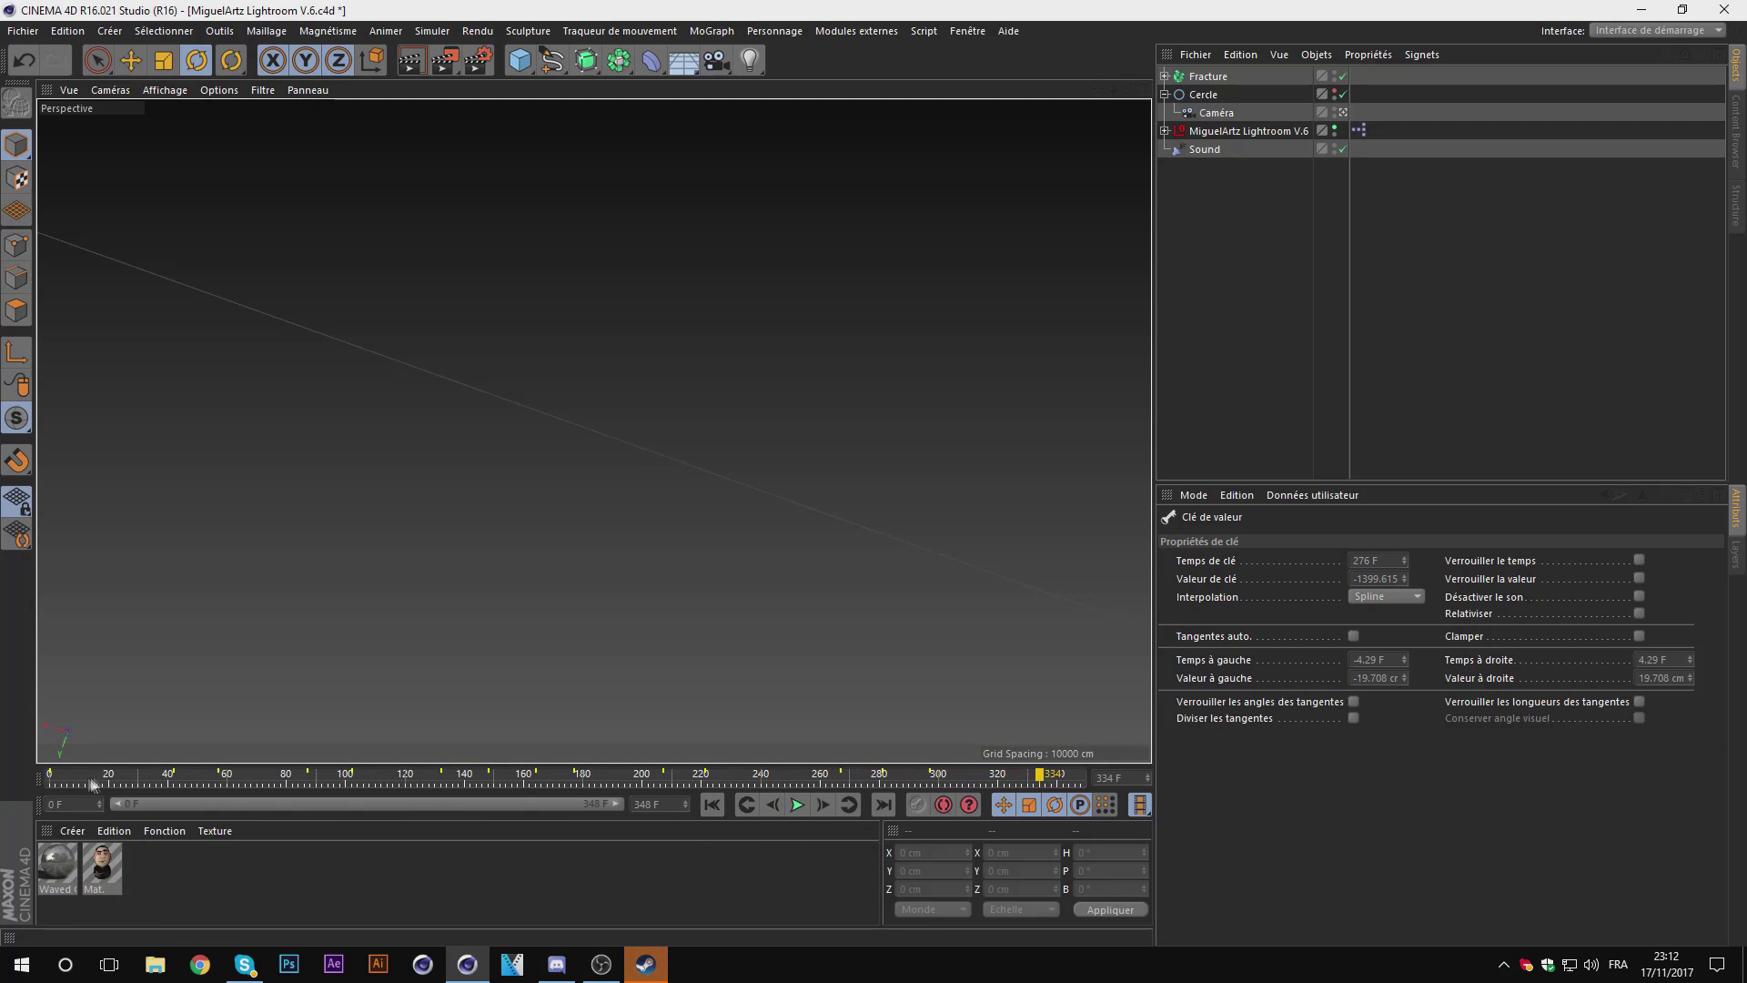
{"action": "left_click_drag", "start_coordinate": [100, 785], "coordinate": [36, 784]}
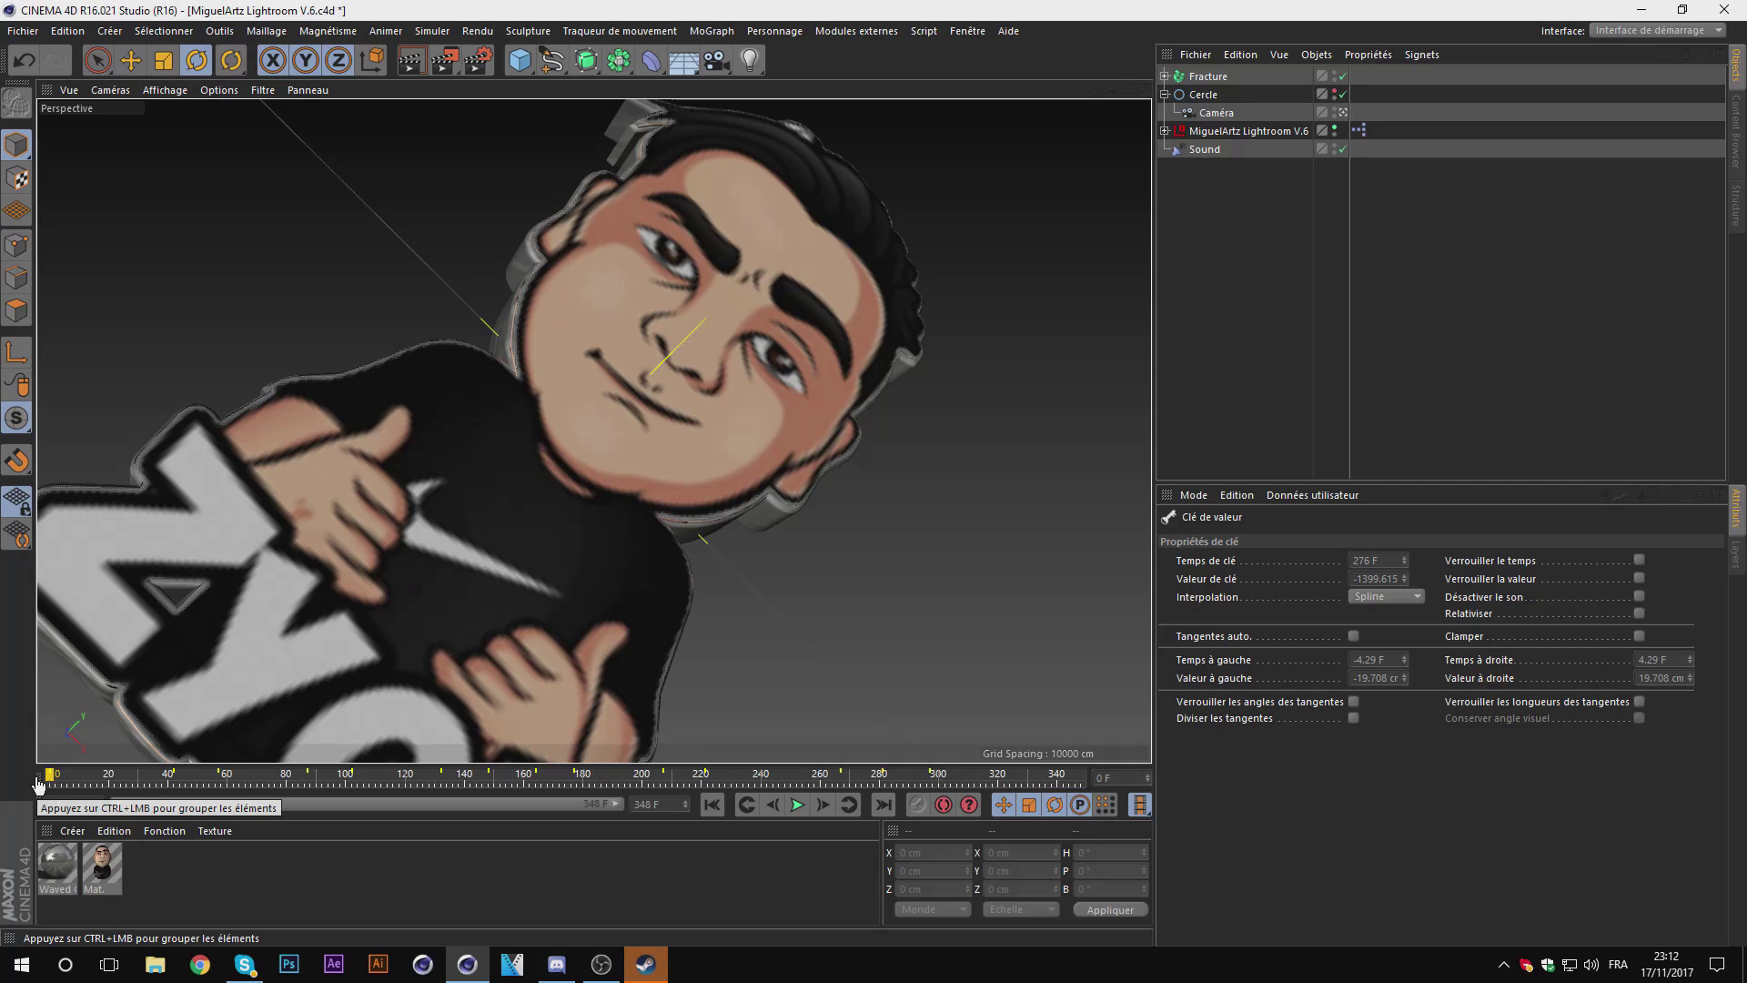
{"action": "left_click", "coordinate": [269, 773]}
{"action": "left_click", "coordinate": [393, 772]}
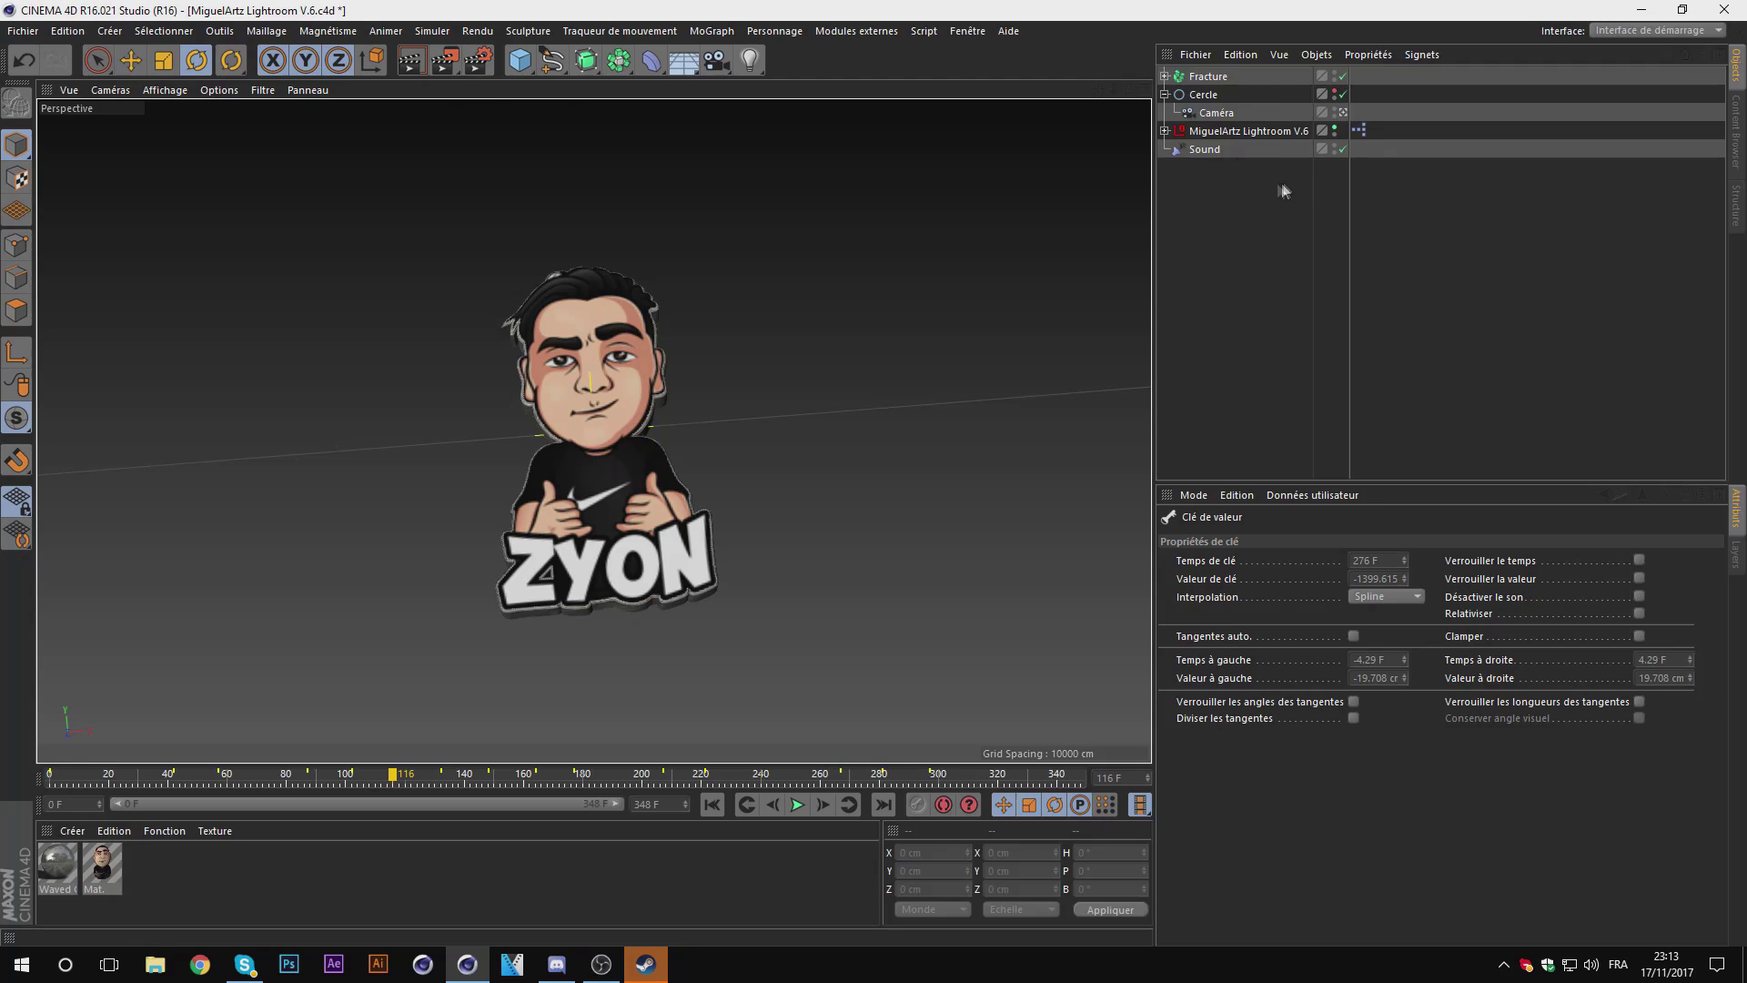
{"action": "left_click", "coordinate": [1230, 189]}
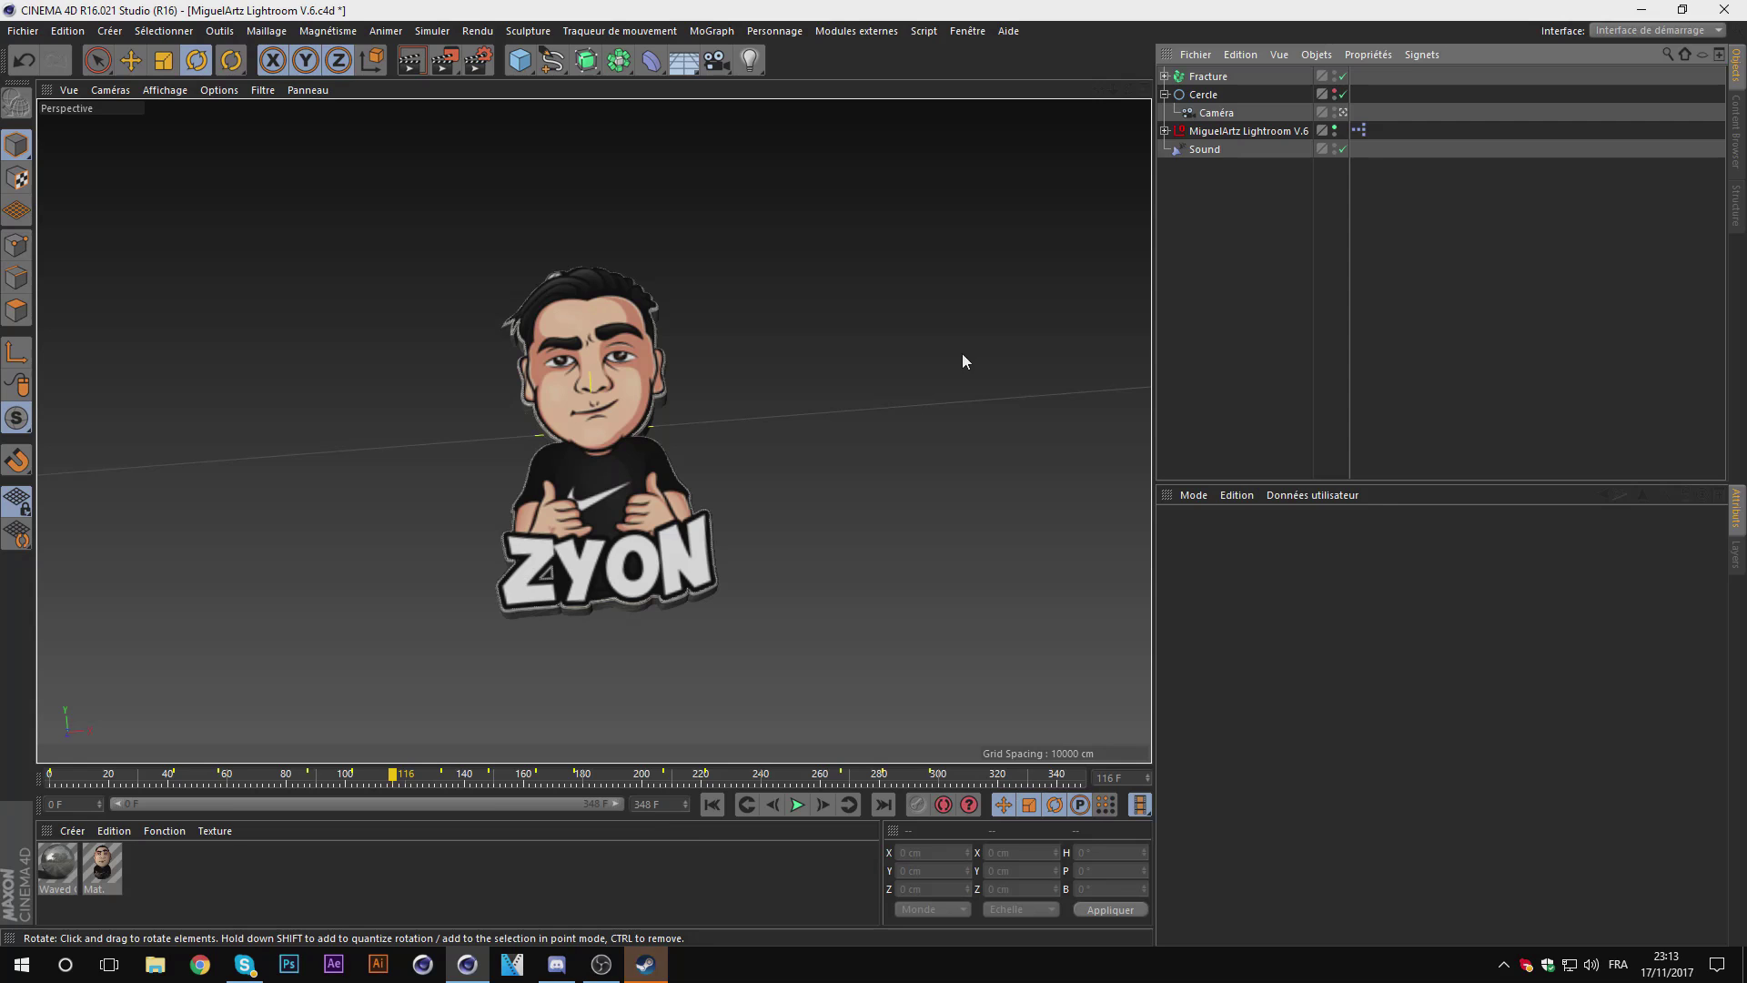
{"action": "left_click", "coordinate": [479, 60]}
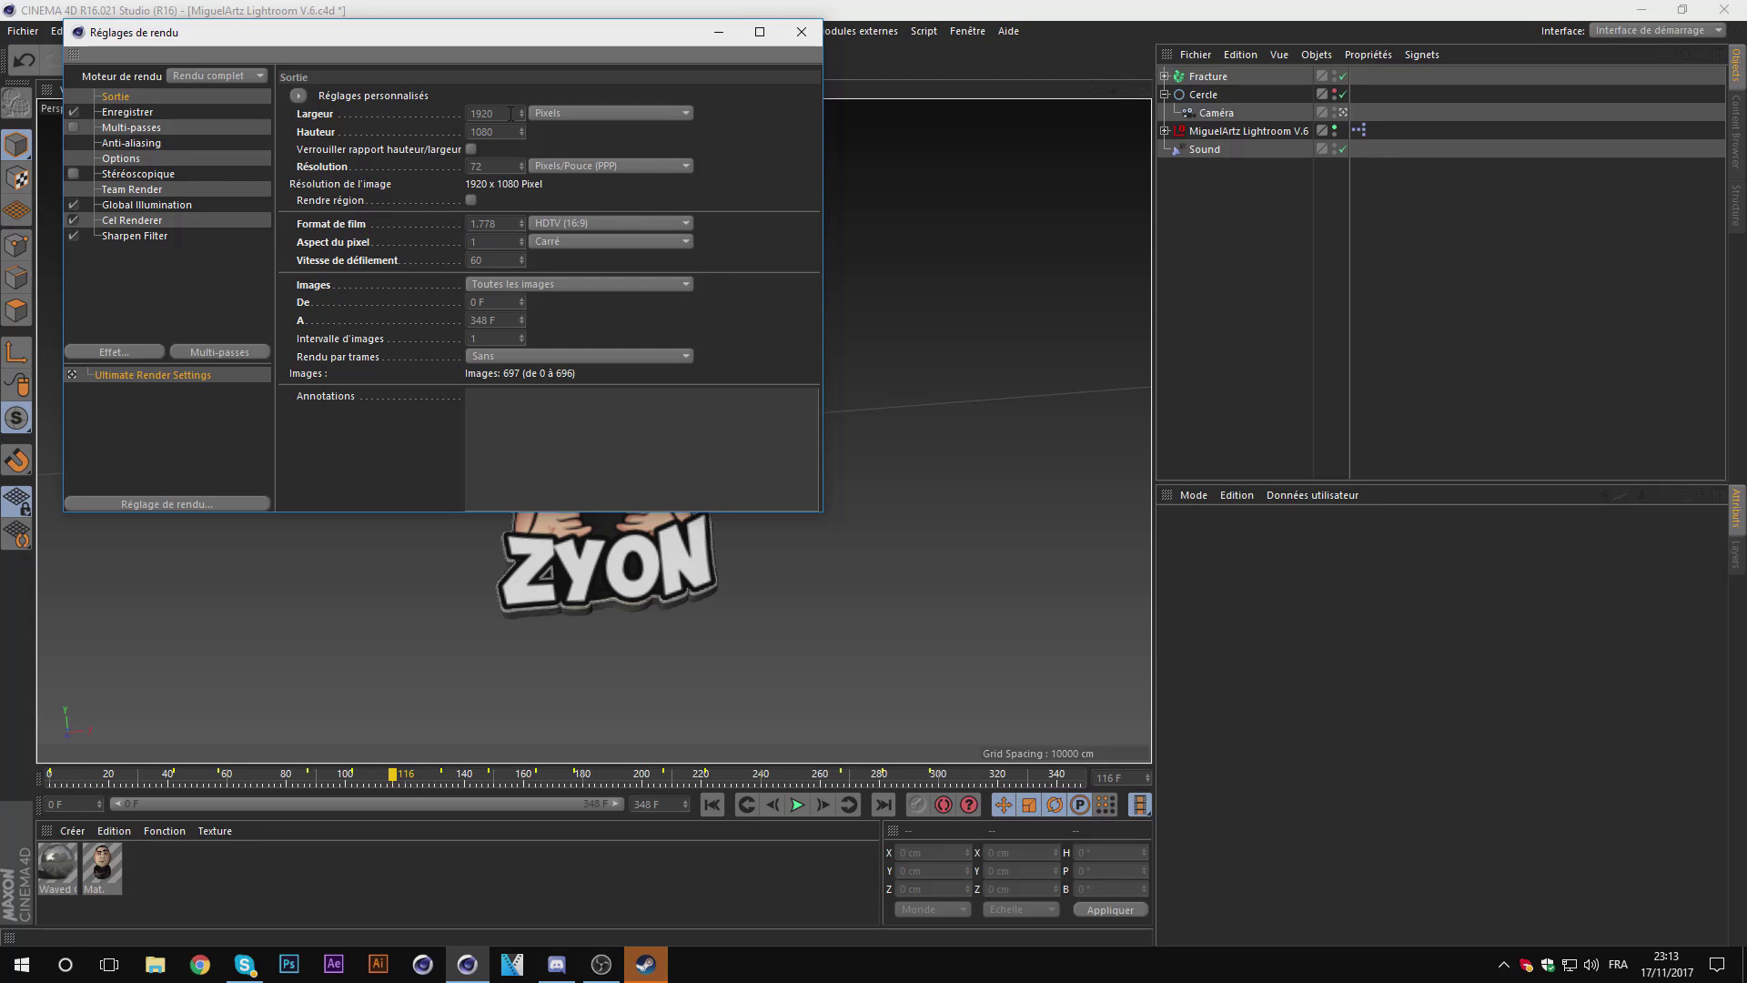
{"action": "left_click", "coordinate": [801, 32]}
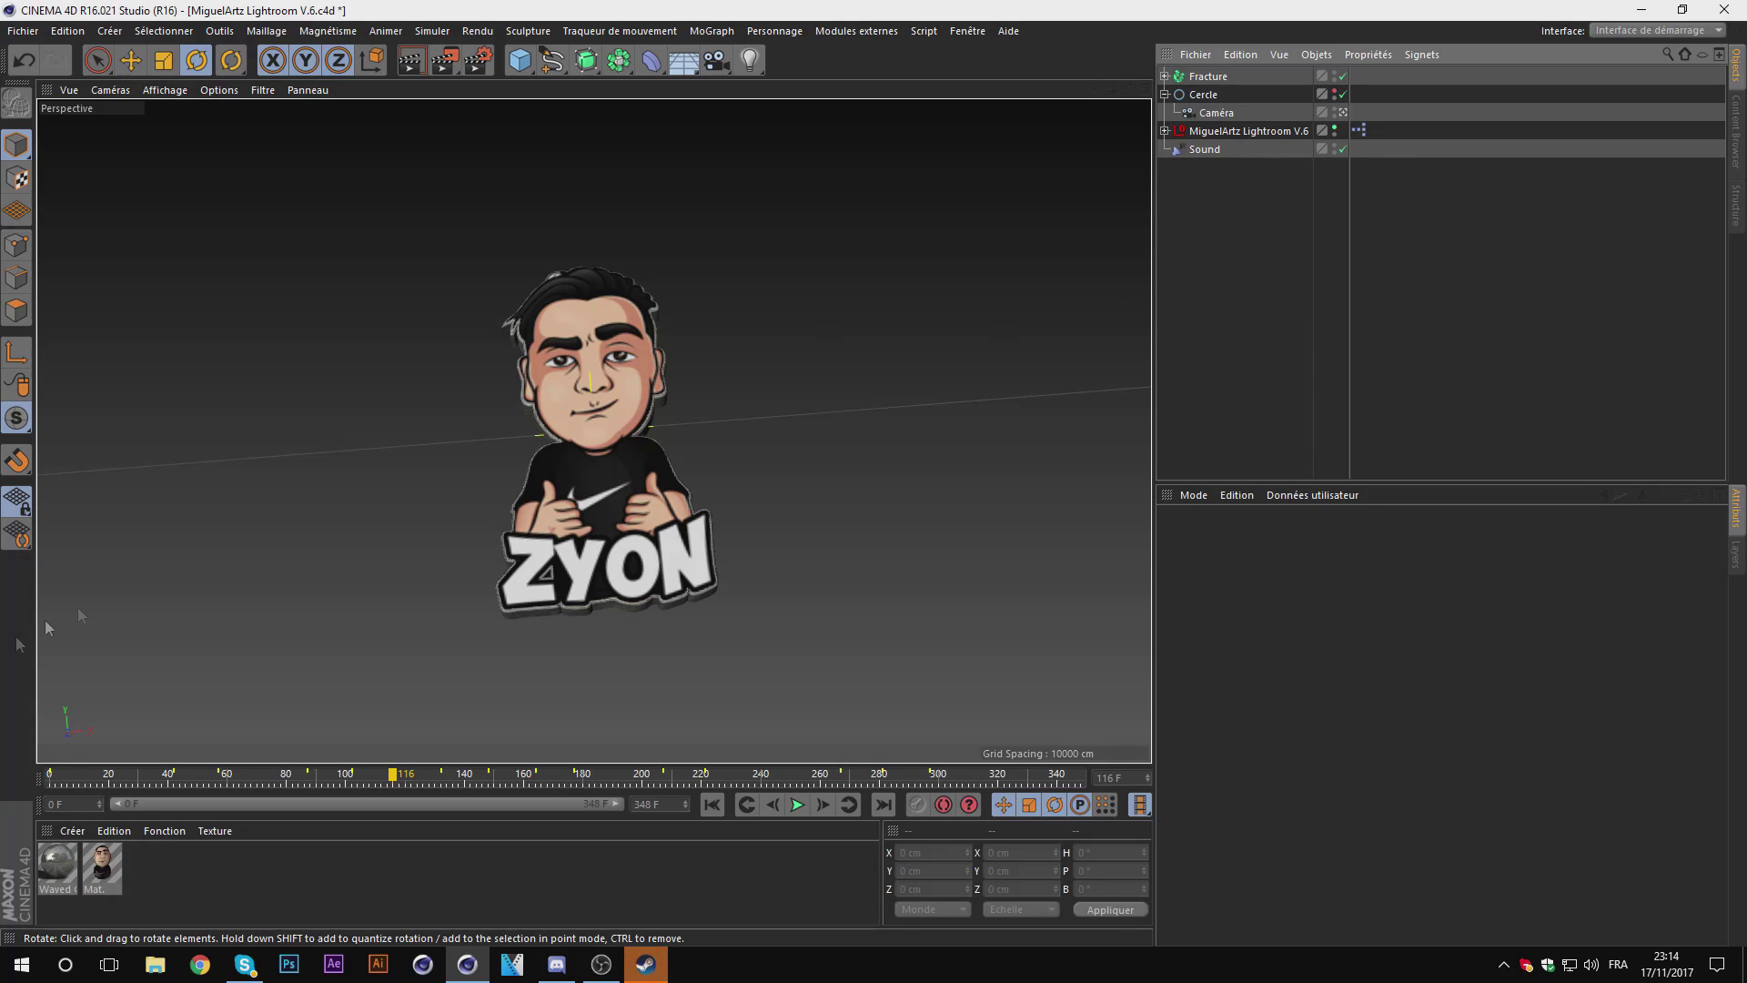
Step: Rewind to frame 0 and play the animation through to frame 344
{"action": "left_click", "coordinate": [52, 774]}
{"action": "left_click", "coordinate": [795, 806]}
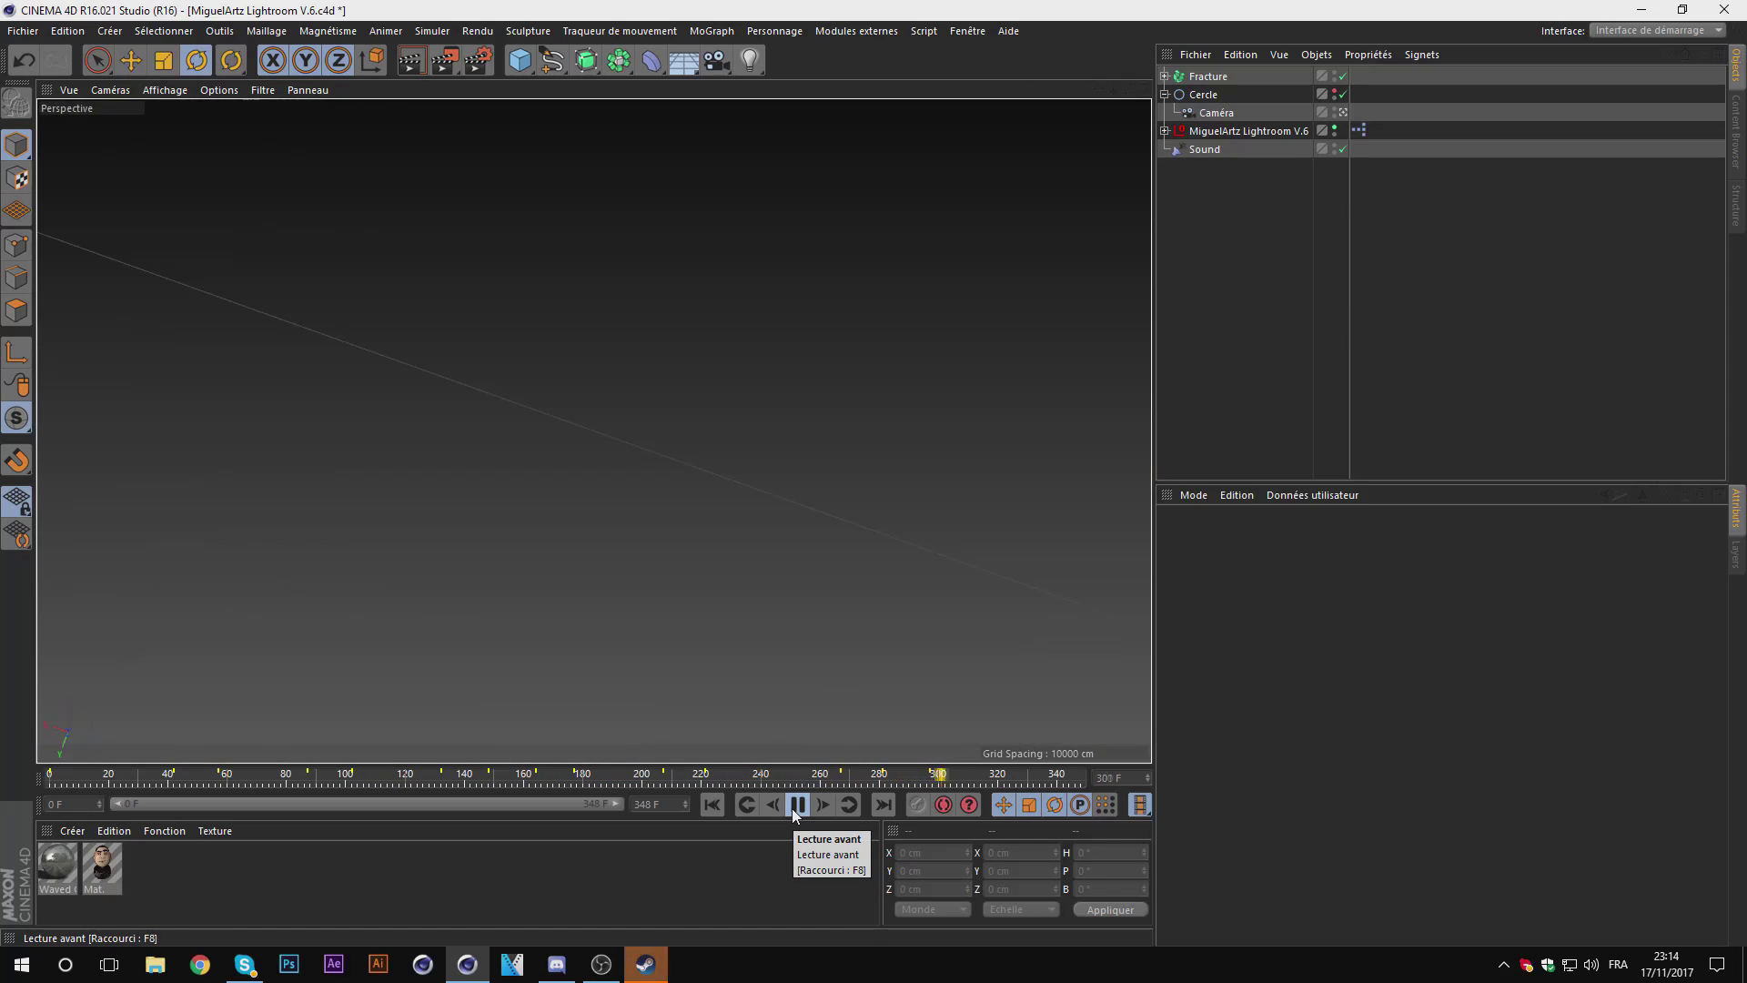
{"action": "left_click", "coordinate": [798, 805]}
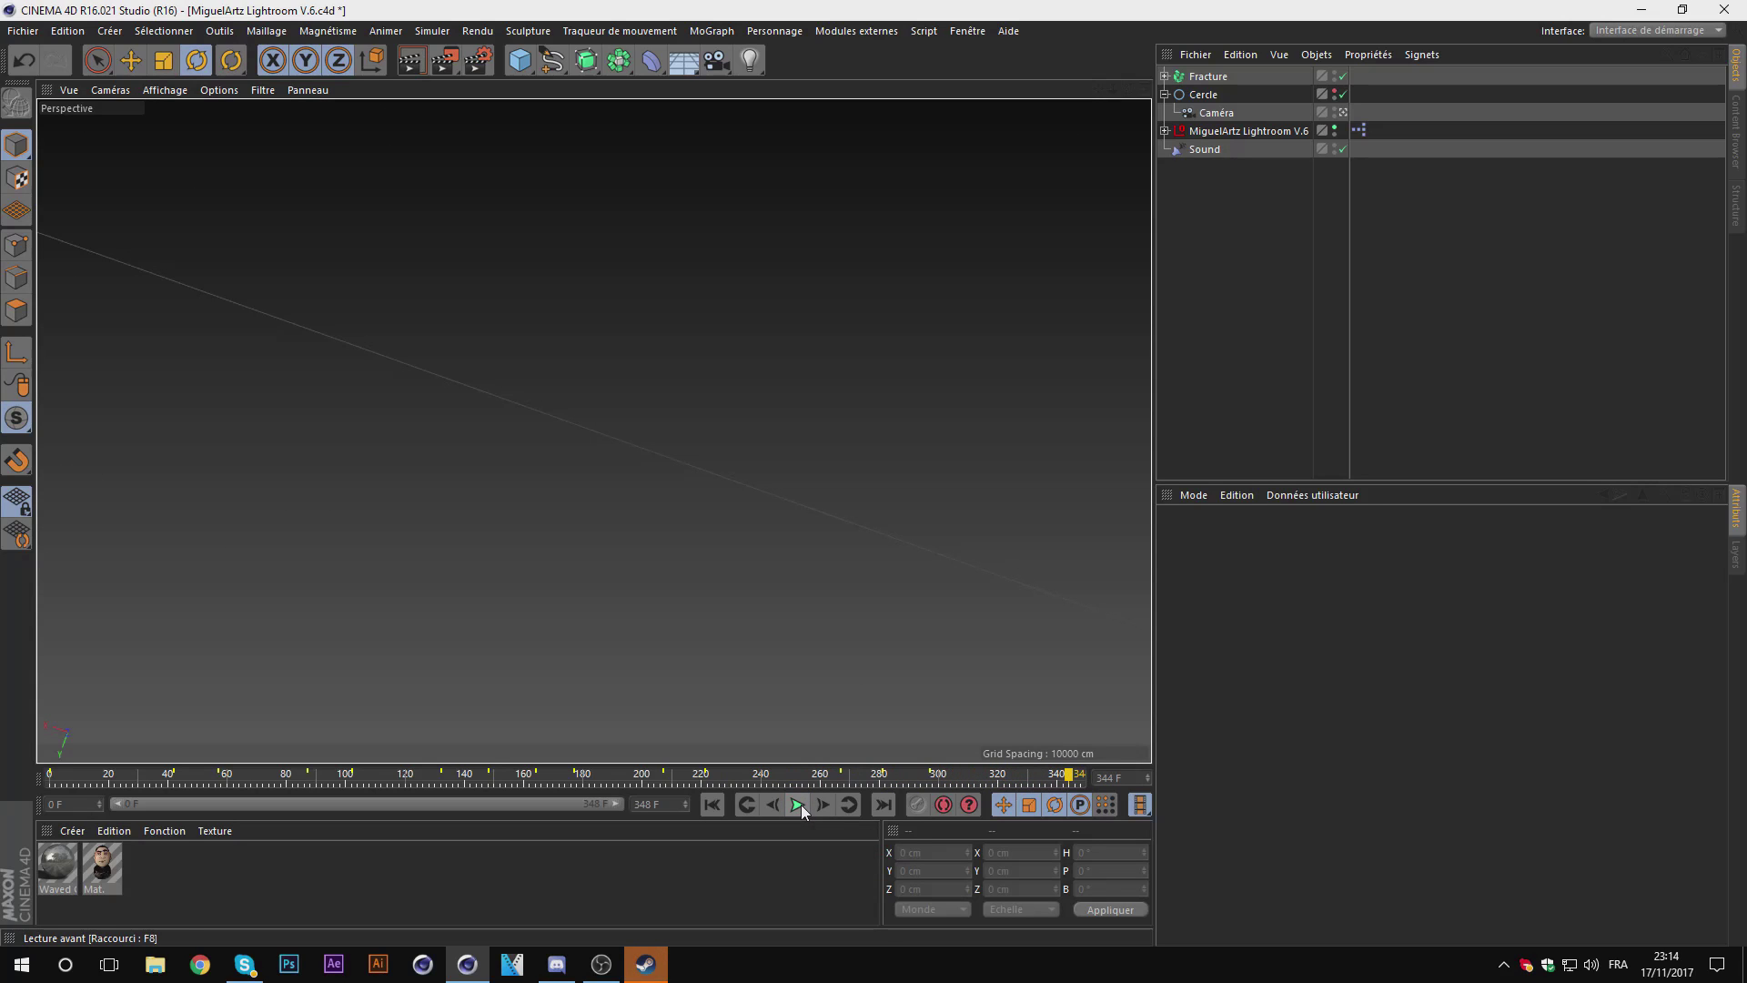